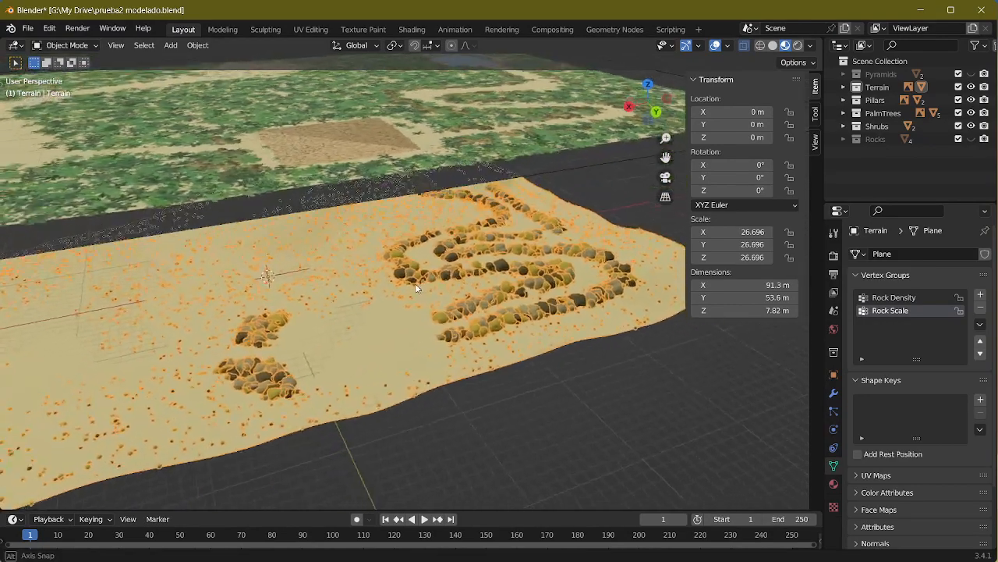
Step: Inspect the rock rows scattered over the sand terrain from several angles and save the file
scroll(415, 290, up, 5)
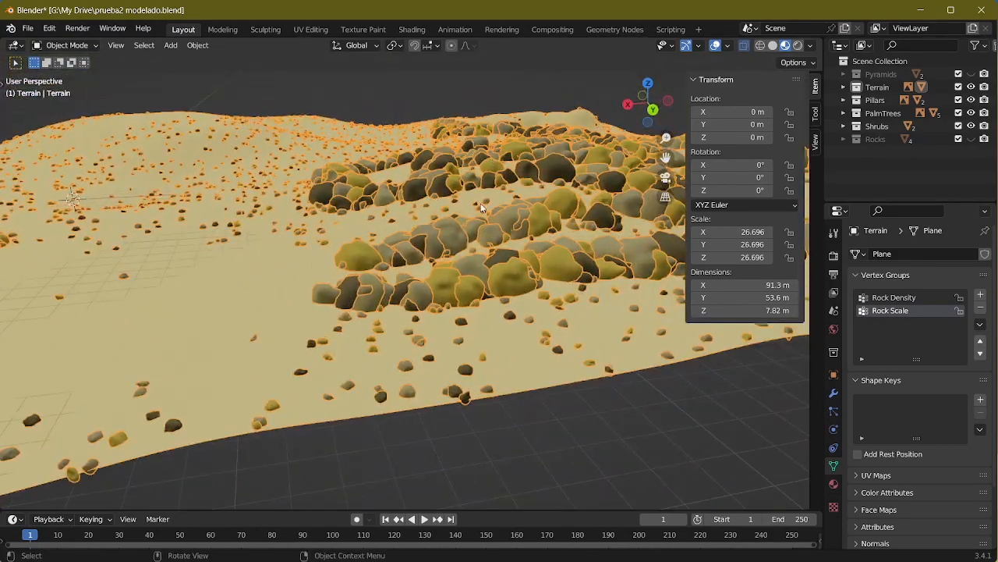
middle_drag(482, 204, 395, 247)
scroll(394, 248, up, 2)
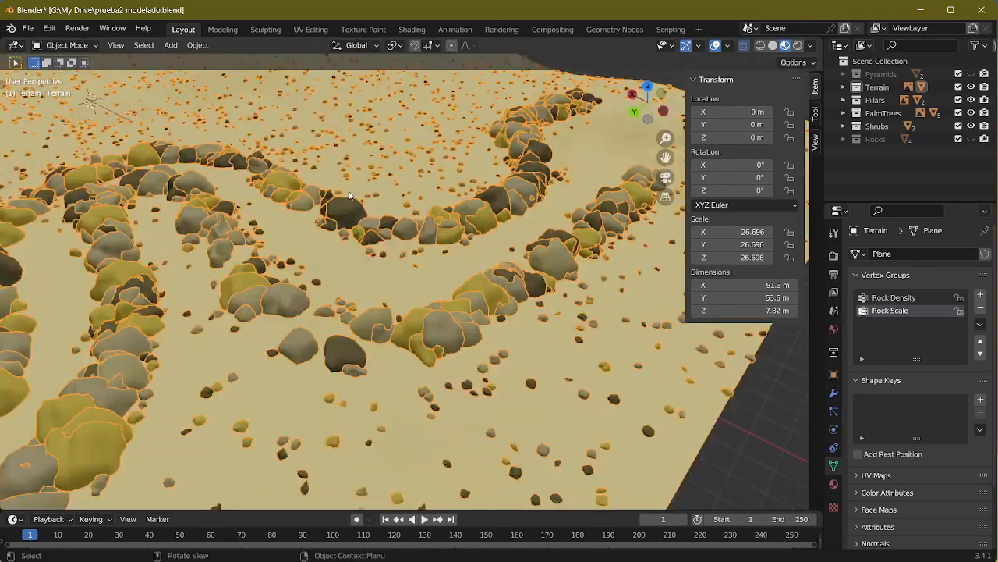
scroll(346, 226, down, 2)
scroll(377, 292, down, 3)
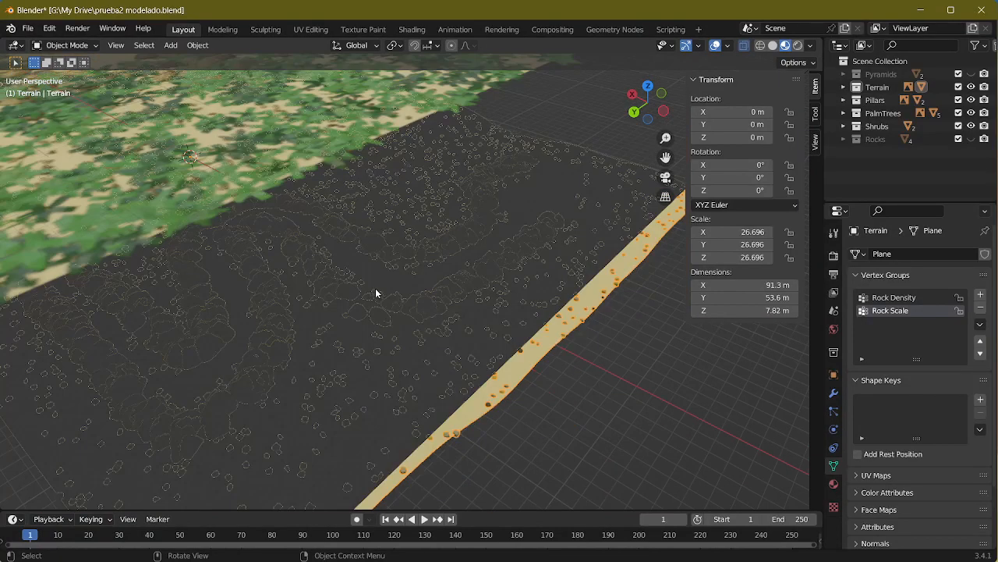
middle_drag(377, 292, 443, 168)
middle_drag(336, 268, 302, 247)
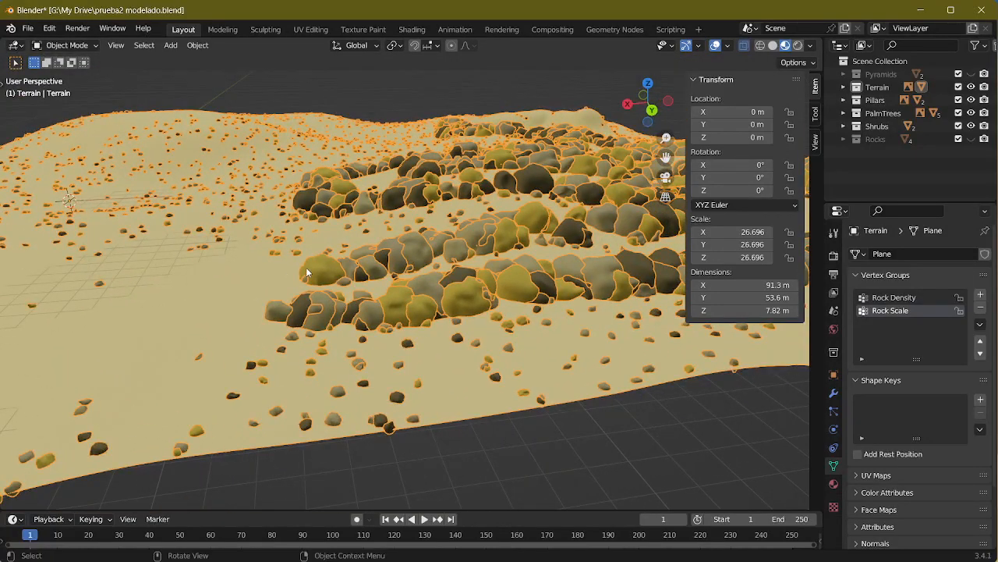
scroll(384, 255, up, 3)
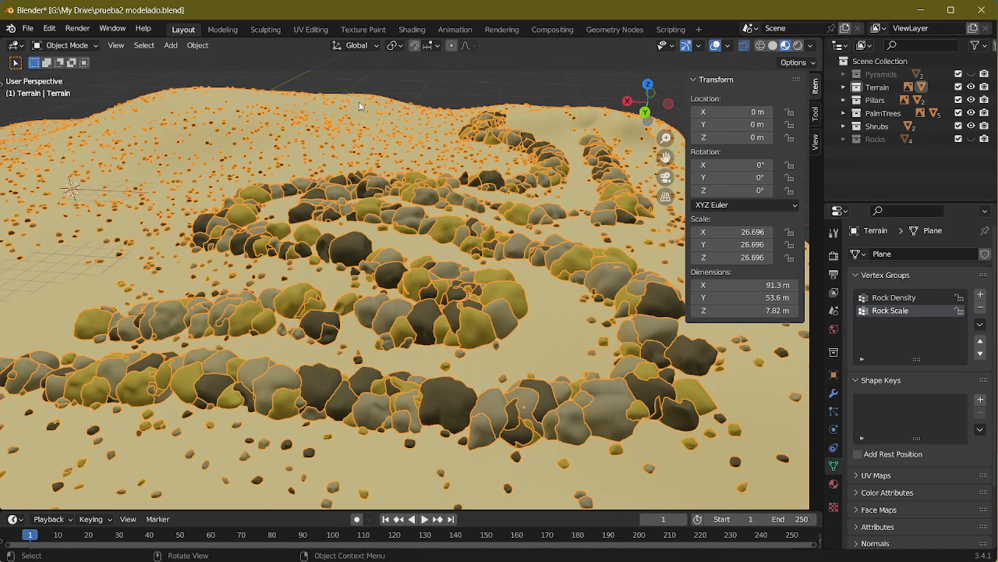
key(ctrl+s)
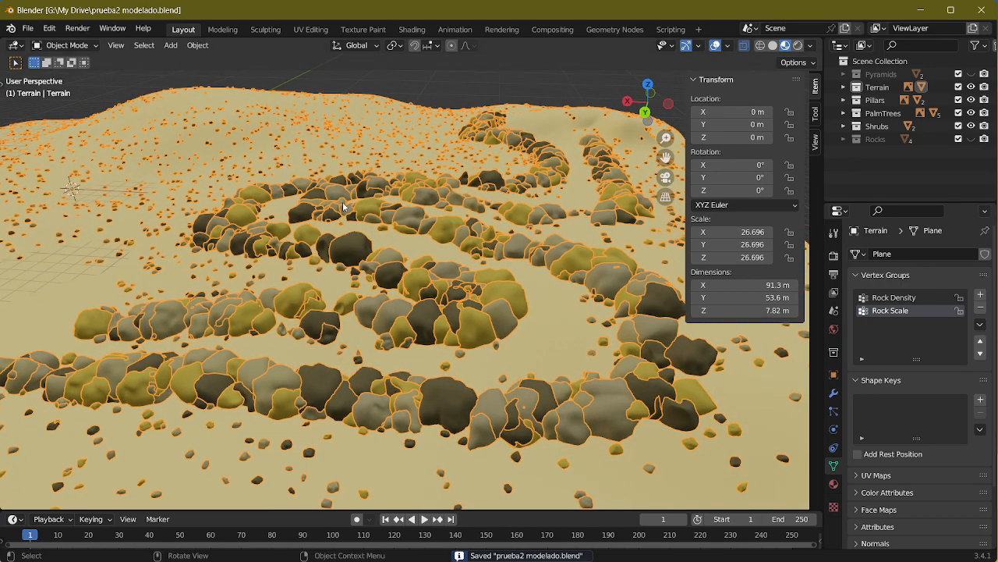
Step: Compare the rock-covered terrain with the map plane above it and deselect the terrain
scroll(343, 201, down, 5)
middle_drag(285, 204, 433, 250)
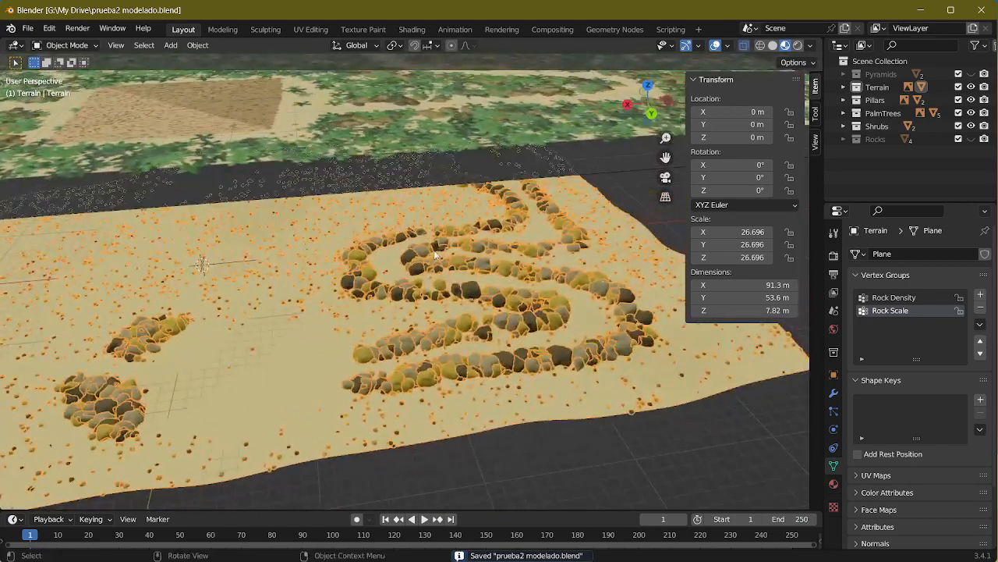
middle_drag(505, 262, 474, 286)
scroll(468, 269, down, 5)
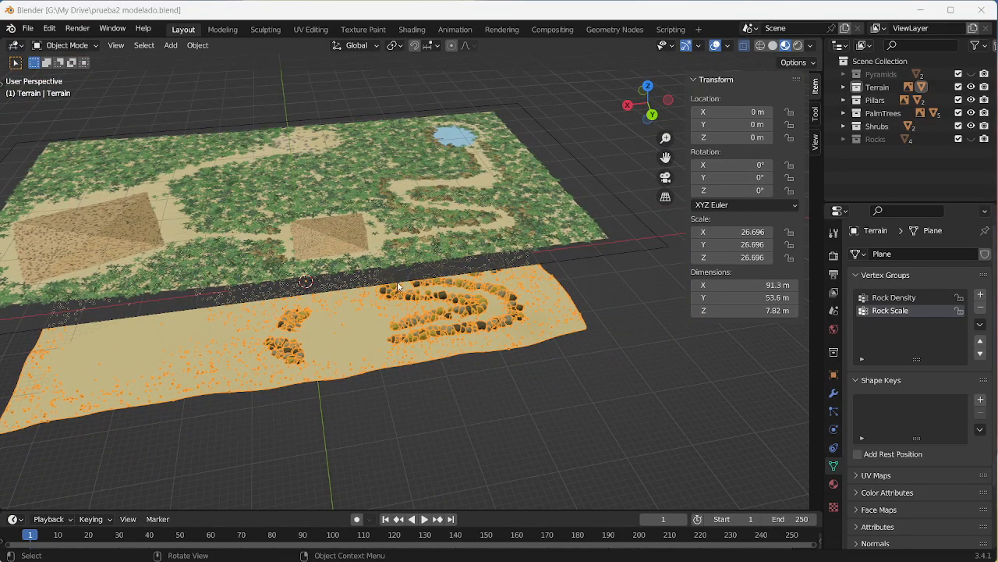
middle_drag(400, 285, 514, 362)
click(514, 363)
Step: Examine the deselected rock terrain and the pond, paths and pyramids on the map plane above it
middle_drag(370, 300, 399, 300)
scroll(393, 230, up, 5)
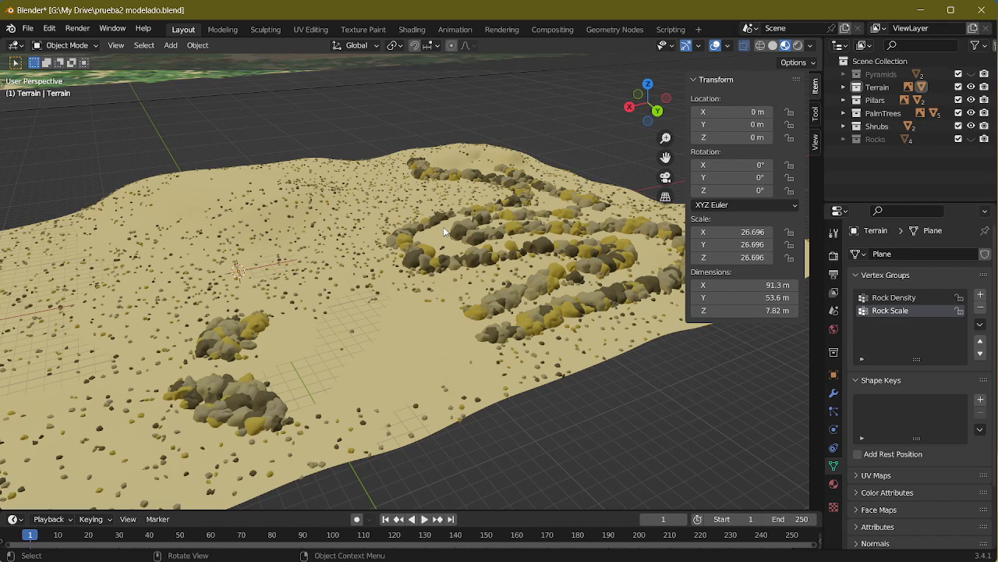
middle_drag(370, 251, 442, 204)
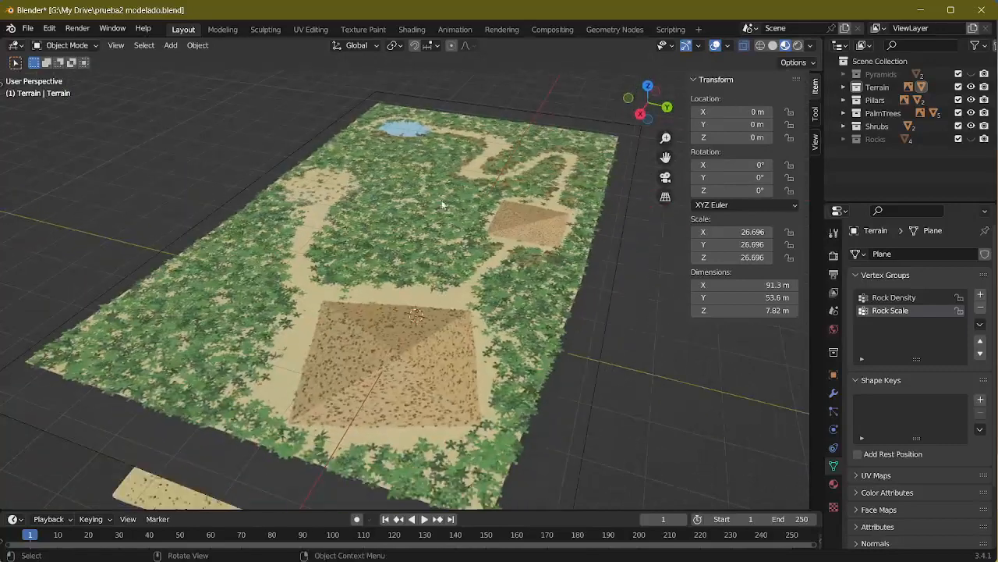
scroll(496, 214, up, 2)
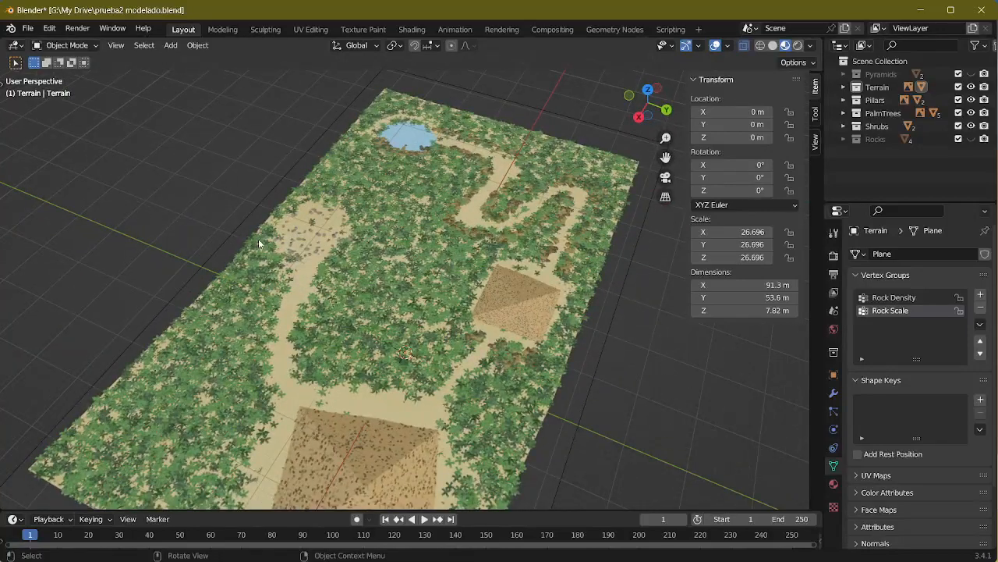
scroll(289, 287, down, 3)
scroll(344, 338, up, 3)
scroll(482, 278, down, 3)
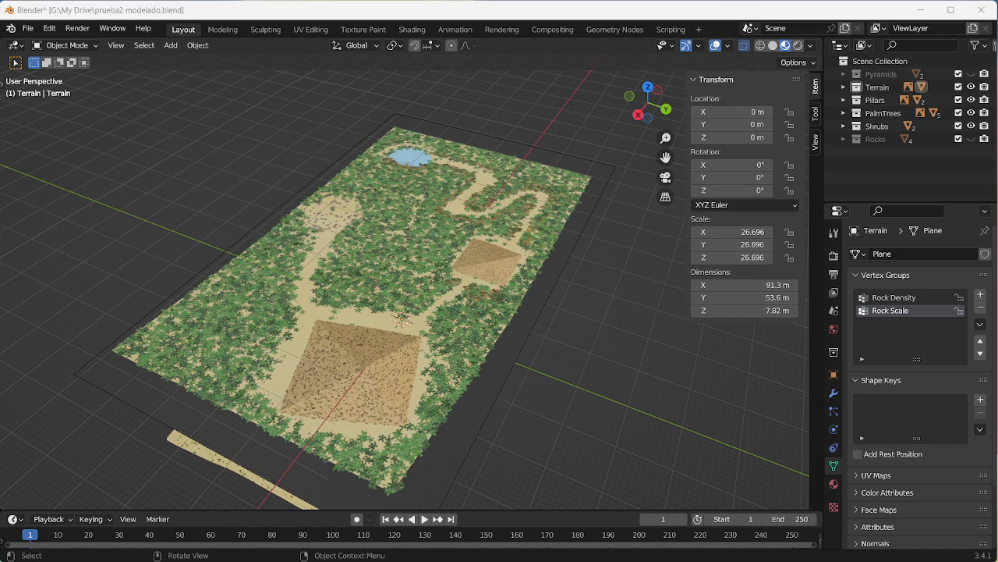
Step: Bring up the reference image Screenshot_1.png, widen its window and examine the large pyramid and the pillar ring
drag(0, 374, 375, 42)
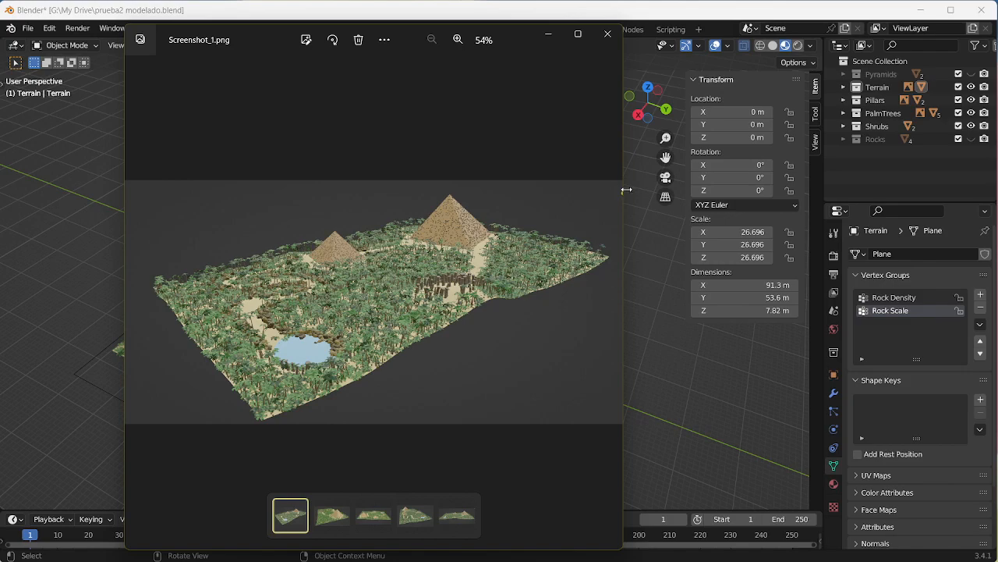
drag(627, 190, 983, 189)
scroll(694, 335, up, 6)
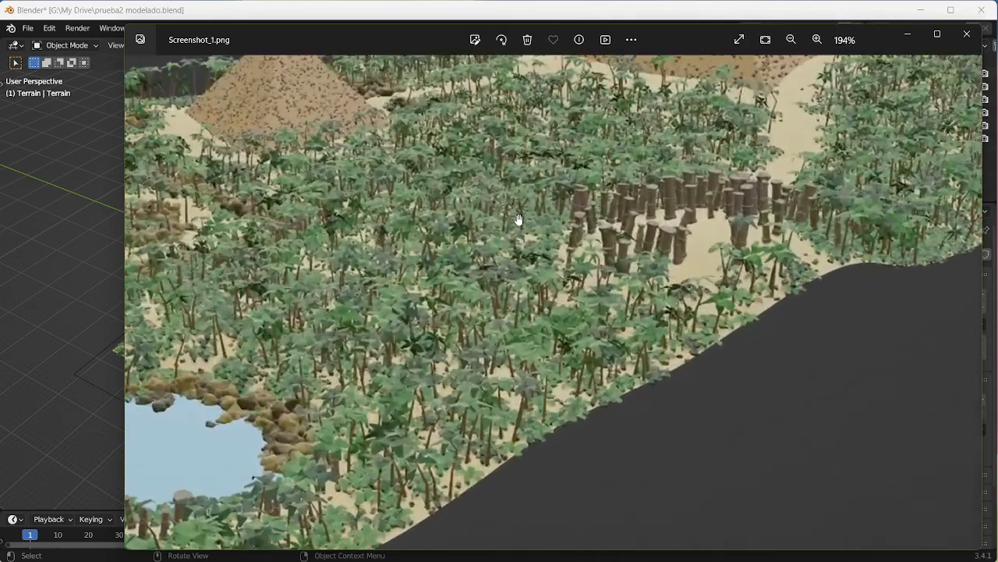
drag(519, 220, 410, 301)
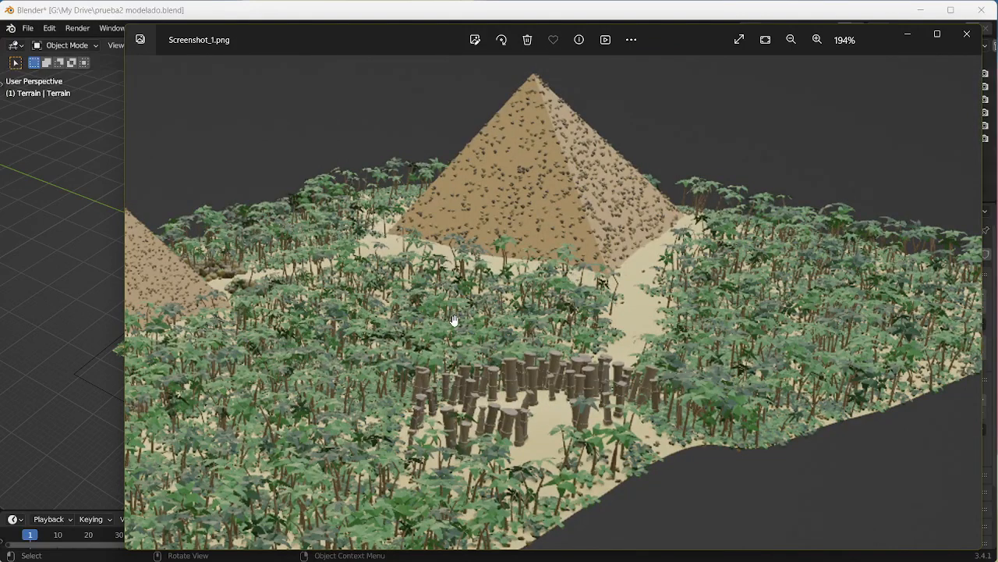
drag(445, 341, 468, 374)
drag(570, 363, 480, 282)
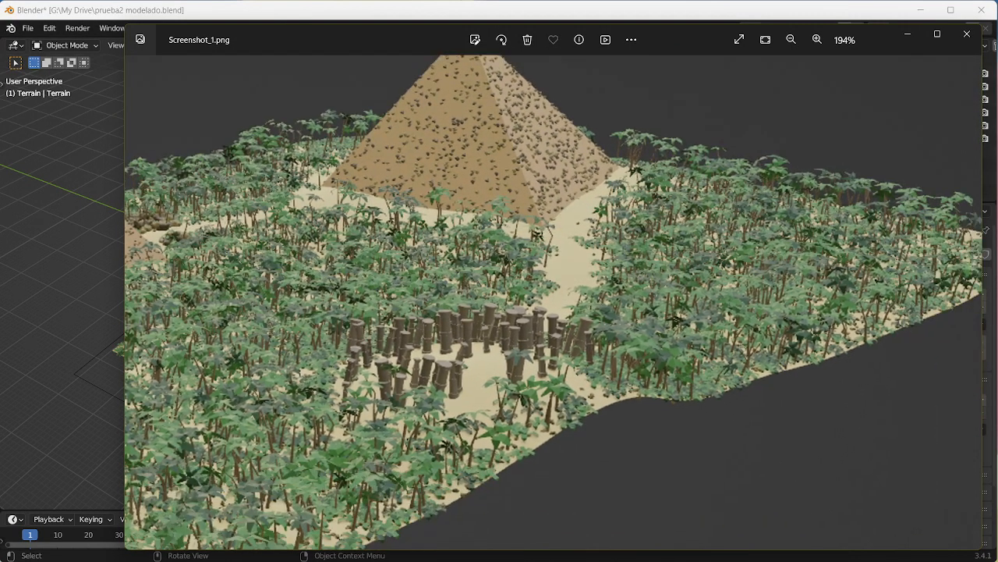
drag(507, 219, 512, 297)
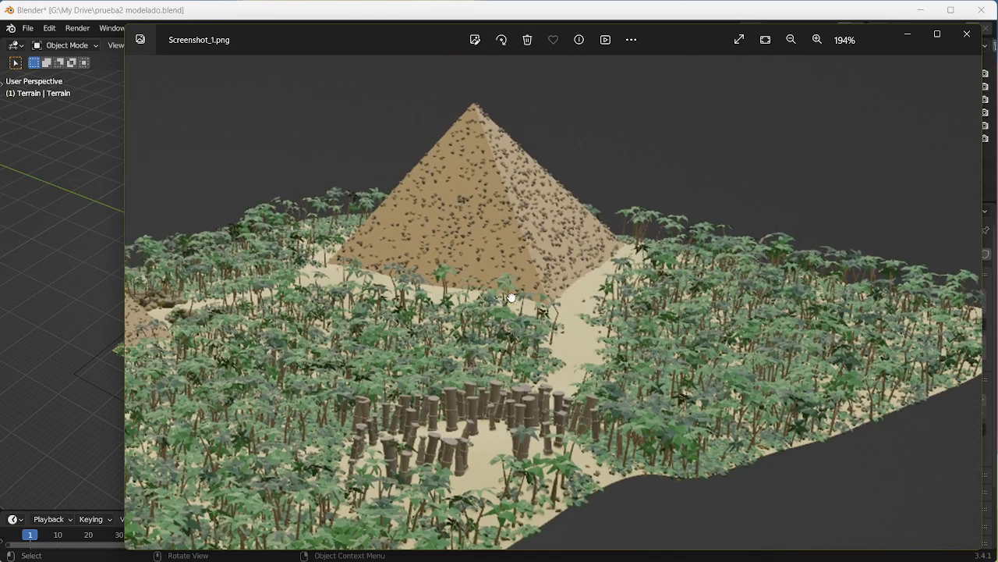
Step: Examine the pond, its rock border and the winding rock-lined path in the reference image
drag(303, 360, 780, 197)
drag(561, 343, 610, 263)
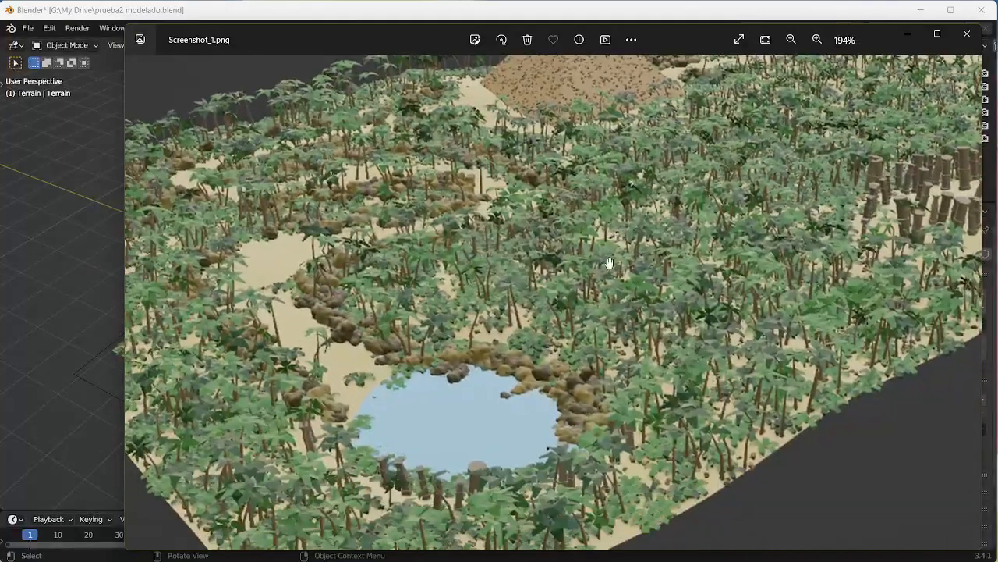
scroll(577, 331, up, 3)
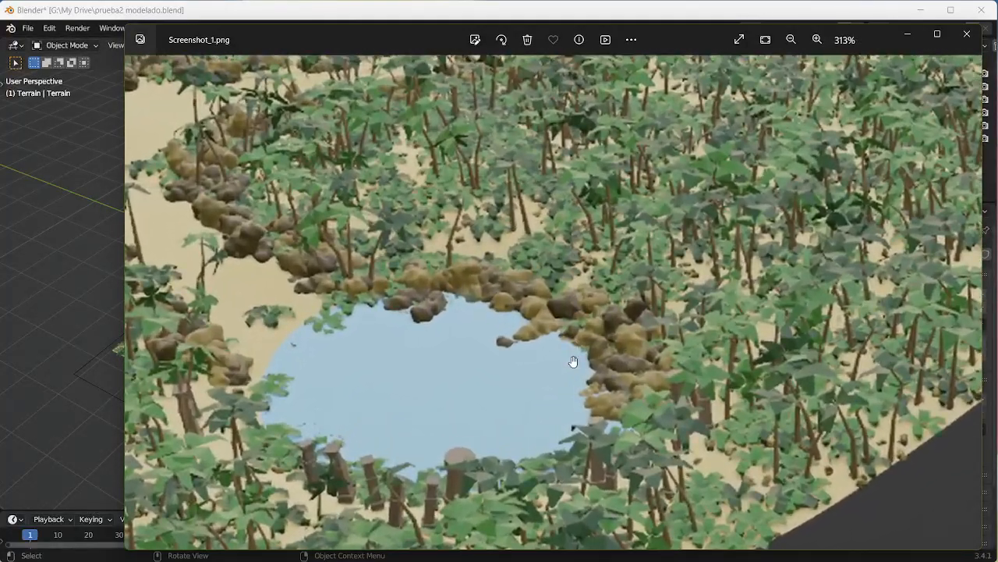
drag(410, 335, 558, 357)
scroll(731, 270, down, 3)
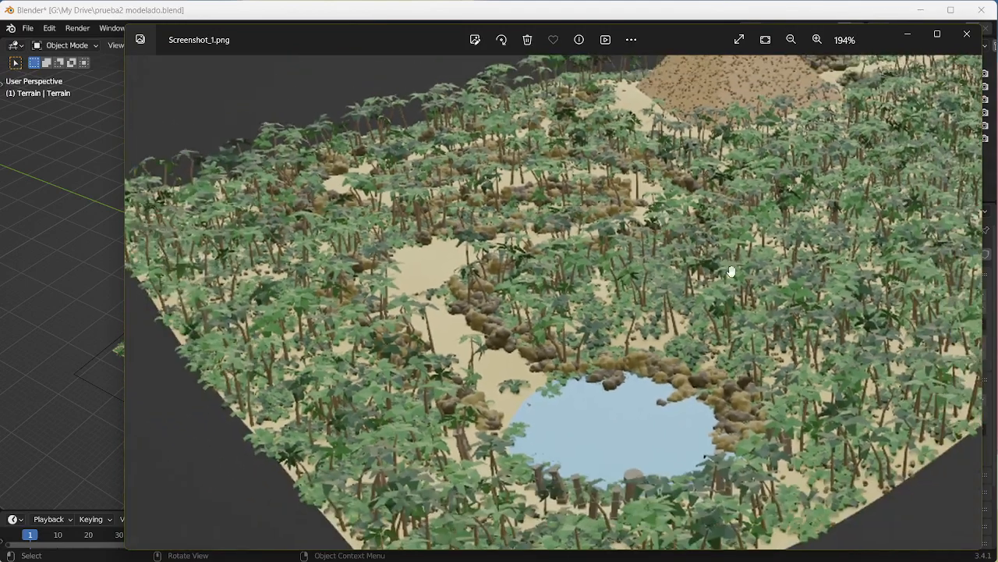
drag(732, 270, 375, 347)
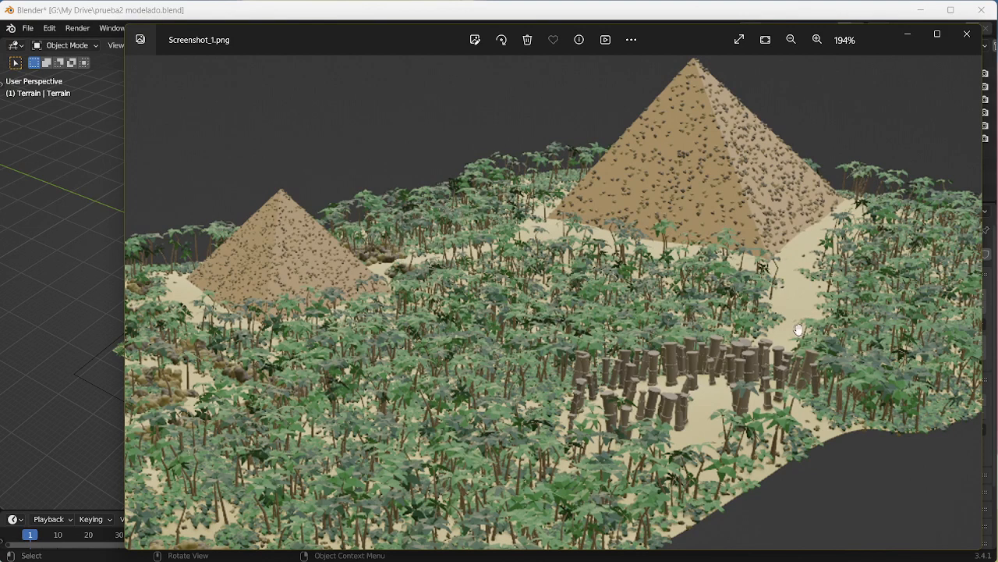
drag(691, 370, 819, 134)
scroll(490, 219, up, 4)
scroll(466, 179, down, 3)
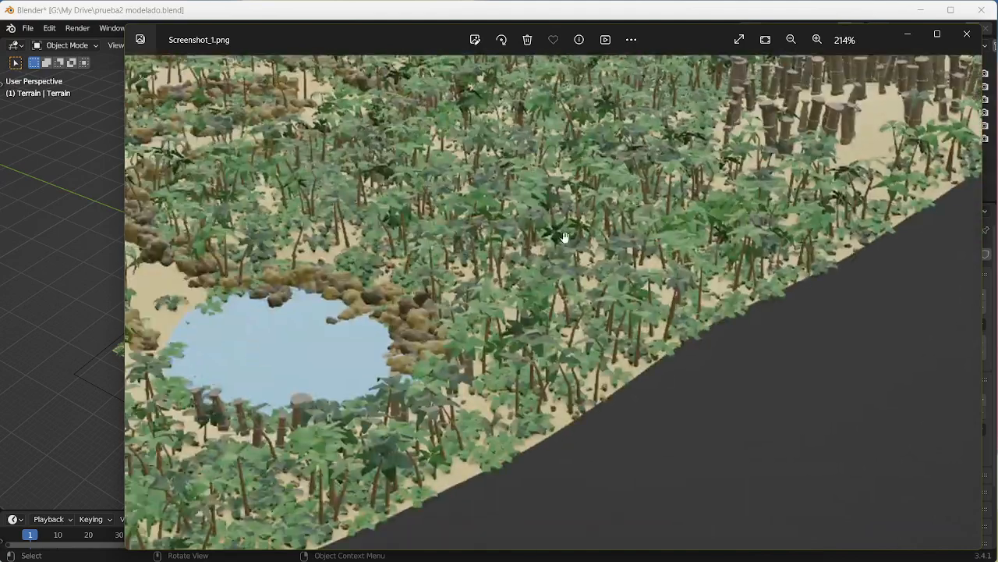
drag(422, 263, 662, 251)
drag(391, 351, 450, 348)
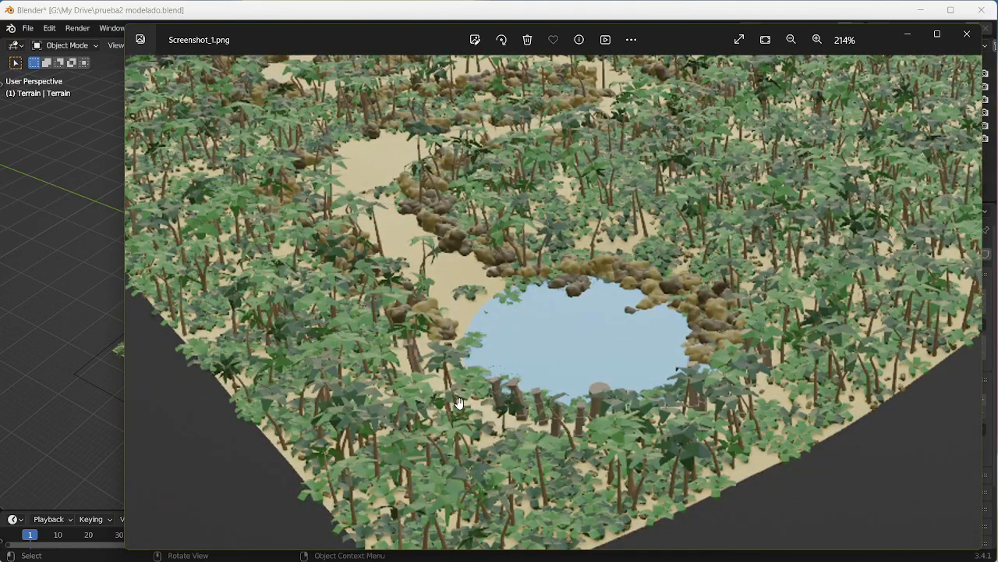
drag(630, 153, 619, 373)
scroll(671, 323, down, 4)
drag(712, 302, 383, 257)
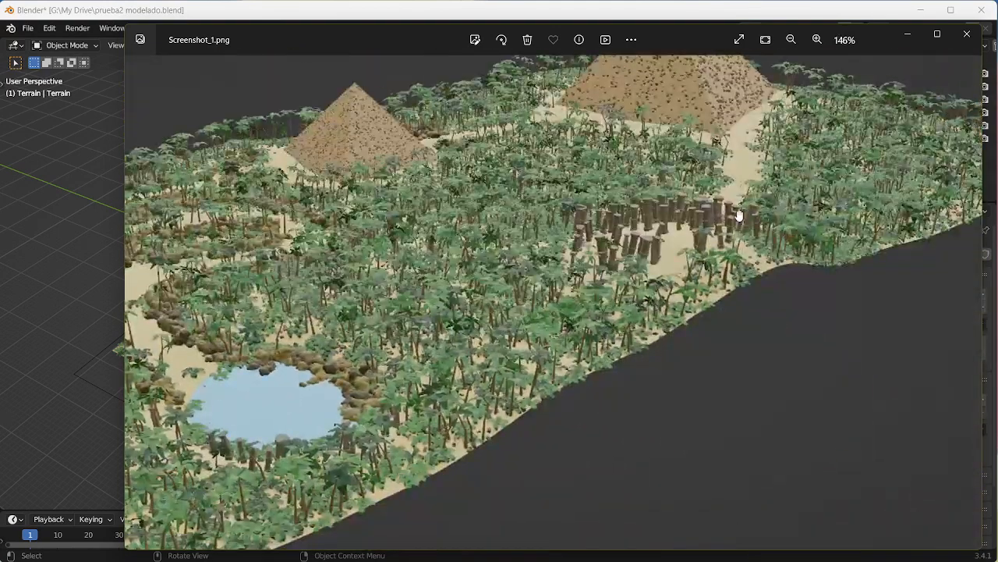
Step: Examine the large pyramid's stone-dotted faces and the palm forest up close in the reference image
drag(706, 248, 566, 331)
drag(465, 231, 622, 231)
scroll(622, 232, up, 2)
drag(663, 290, 426, 374)
scroll(498, 289, up, 3)
drag(494, 198, 565, 348)
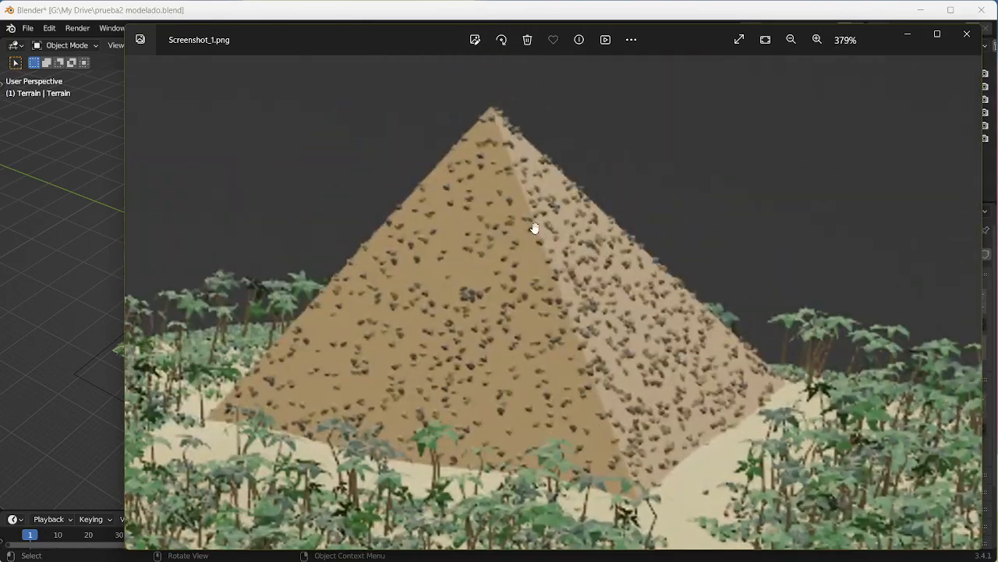
drag(509, 387, 597, 174)
drag(410, 413, 792, 175)
drag(437, 406, 800, 128)
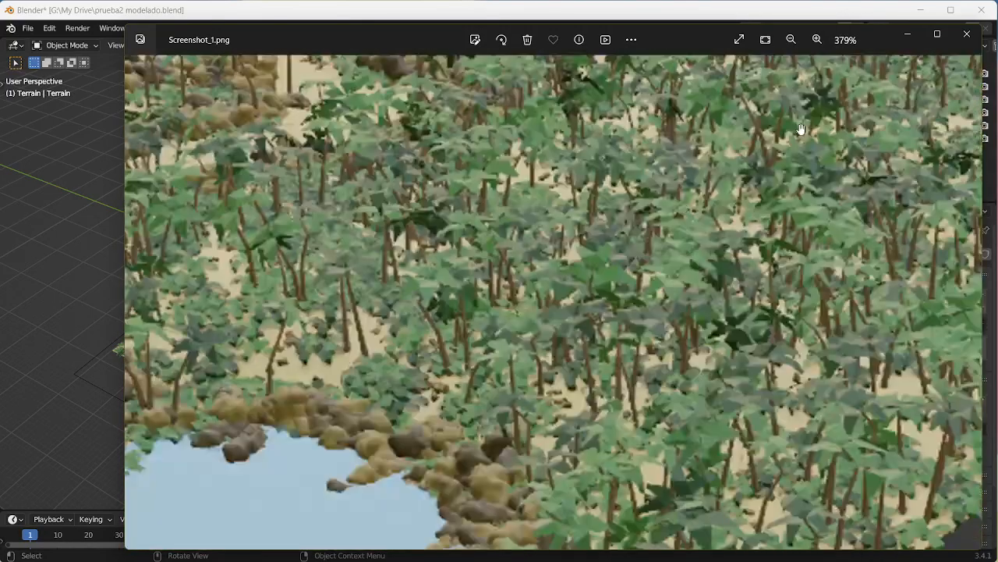
drag(448, 348, 642, 263)
drag(706, 251, 487, 487)
drag(722, 187, 516, 335)
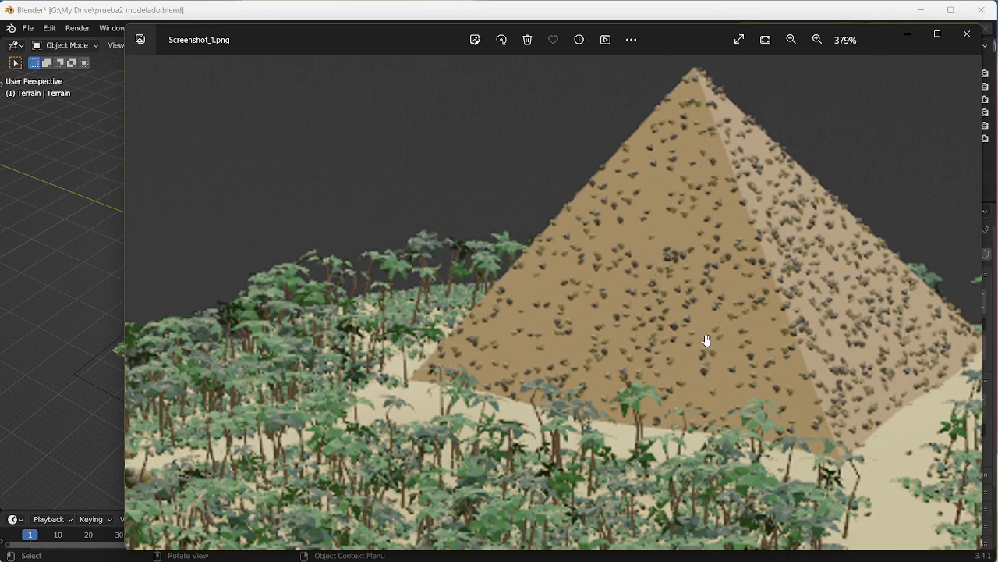
scroll(707, 340, down, 6)
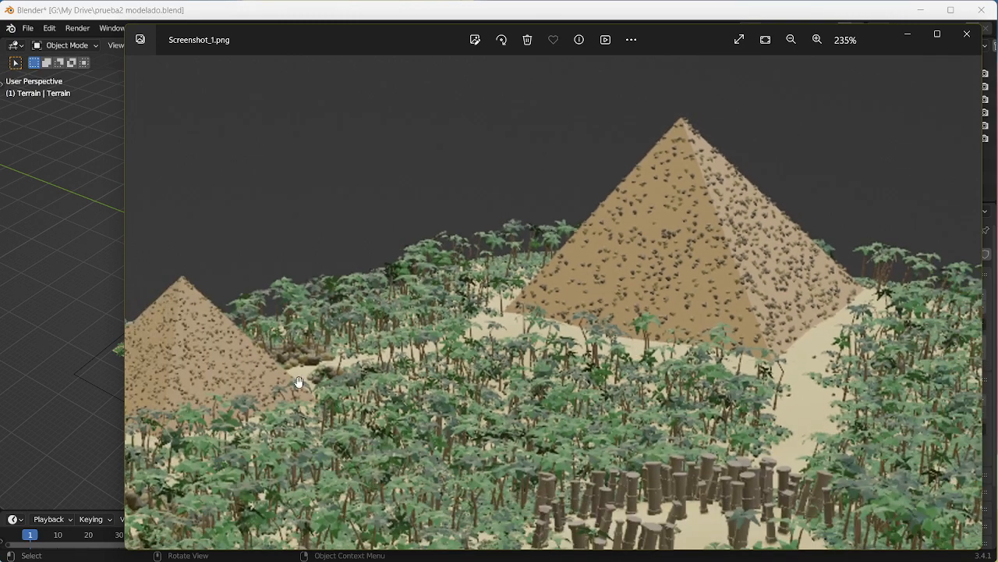
scroll(445, 355, down, 4)
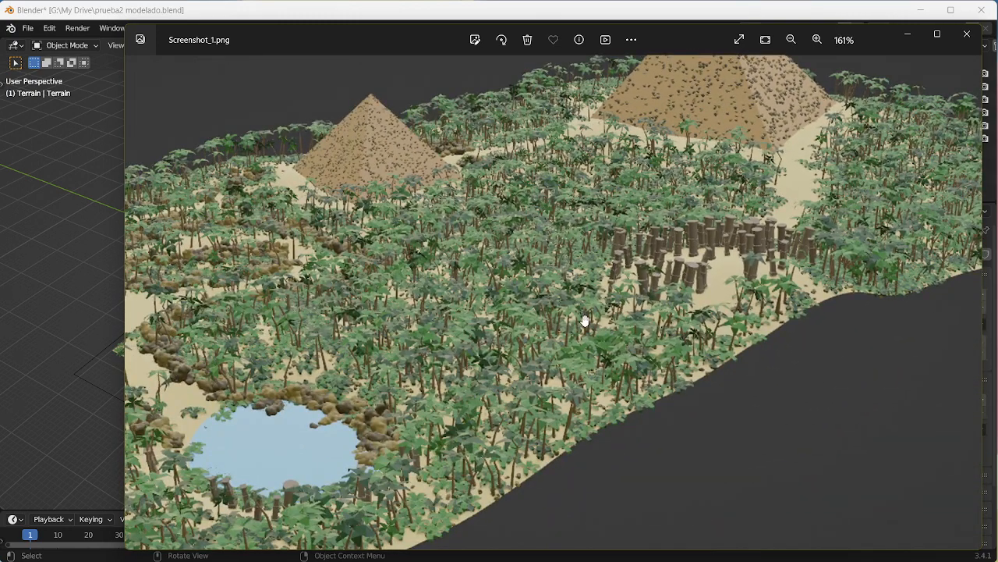
Step: Study how the two pyramids, pillar ring, pond and palm forest are laid out in the reference image
drag(584, 319, 440, 366)
drag(406, 333, 605, 313)
drag(458, 356, 599, 349)
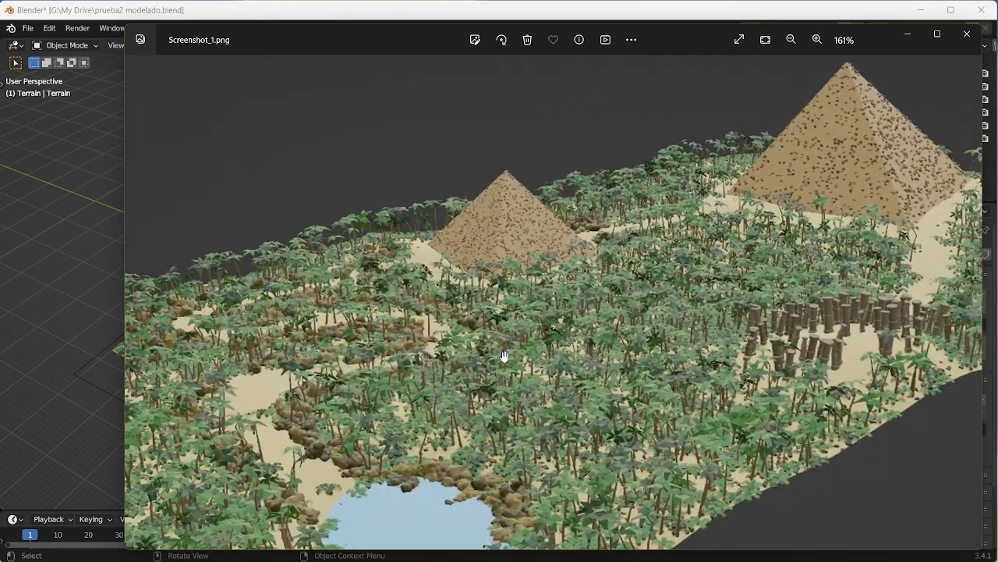
mouse_move(406, 380)
mouse_down()
mouse_move(487, 348)
mouse_move(439, 330)
mouse_move(461, 357)
mouse_move(563, 259)
mouse_up()
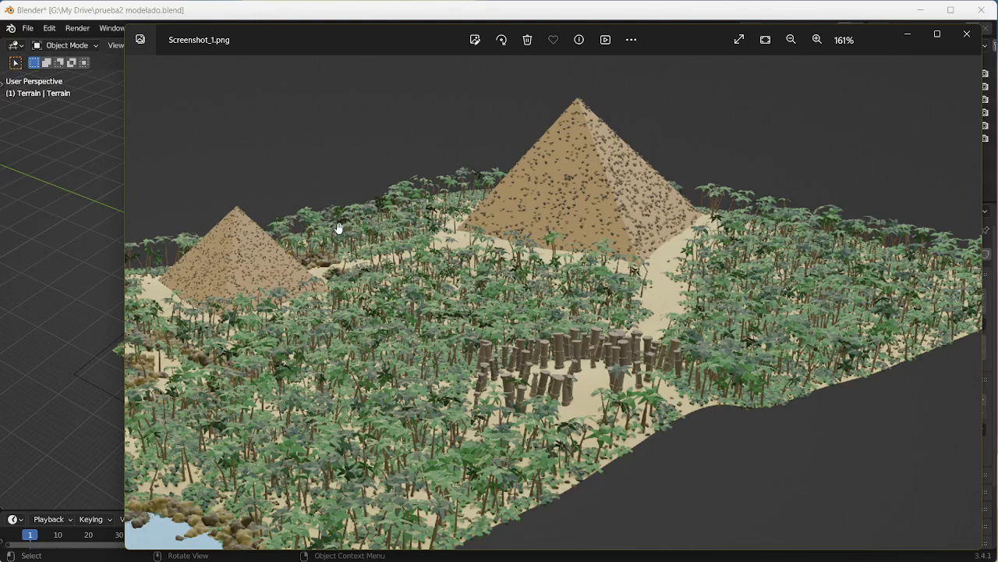
drag(535, 228, 450, 329)
scroll(490, 273, up, 3)
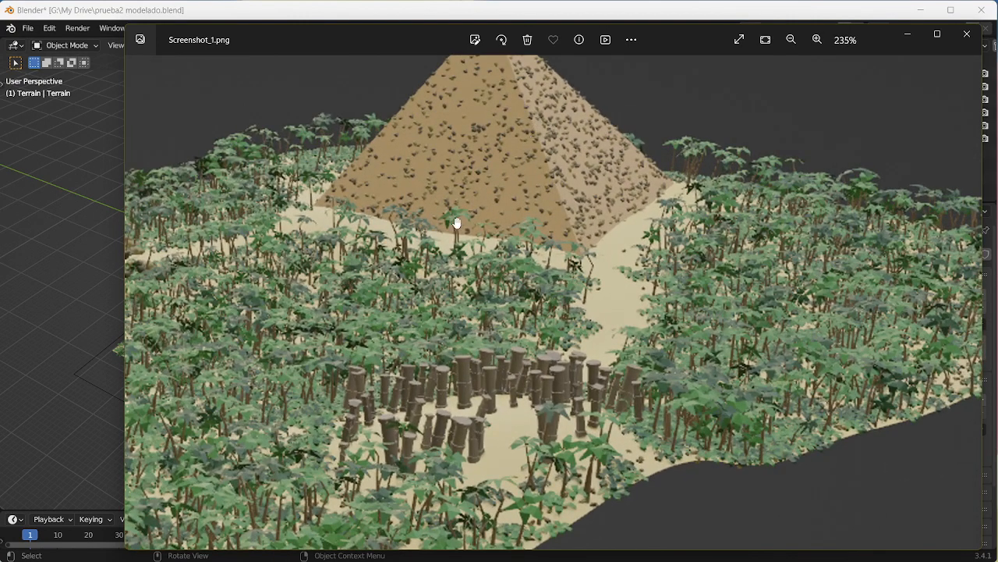
scroll(457, 224, down, 3)
drag(373, 291, 525, 322)
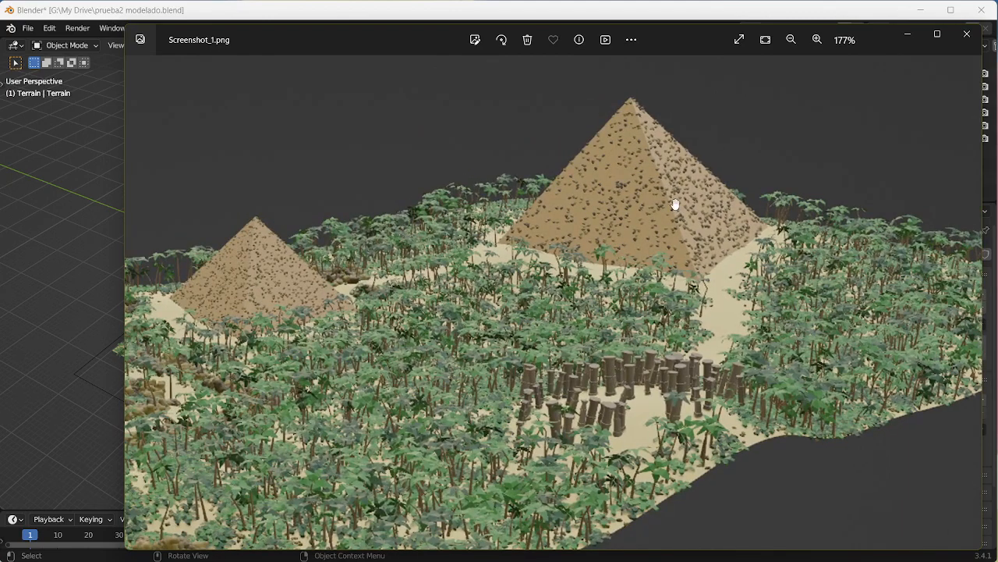
drag(416, 387, 623, 208)
drag(550, 360, 606, 272)
scroll(606, 272, down, 1)
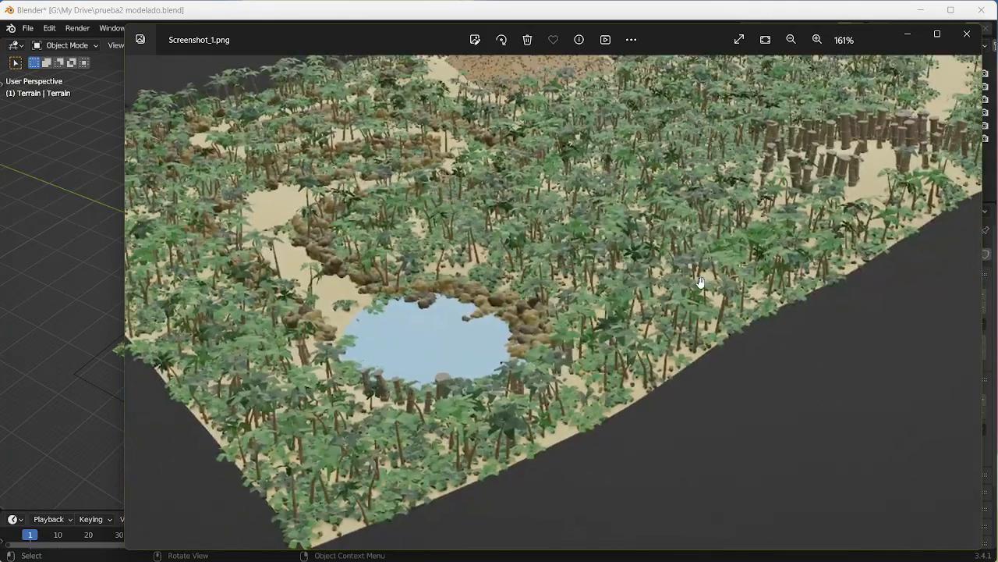
drag(815, 202, 577, 273)
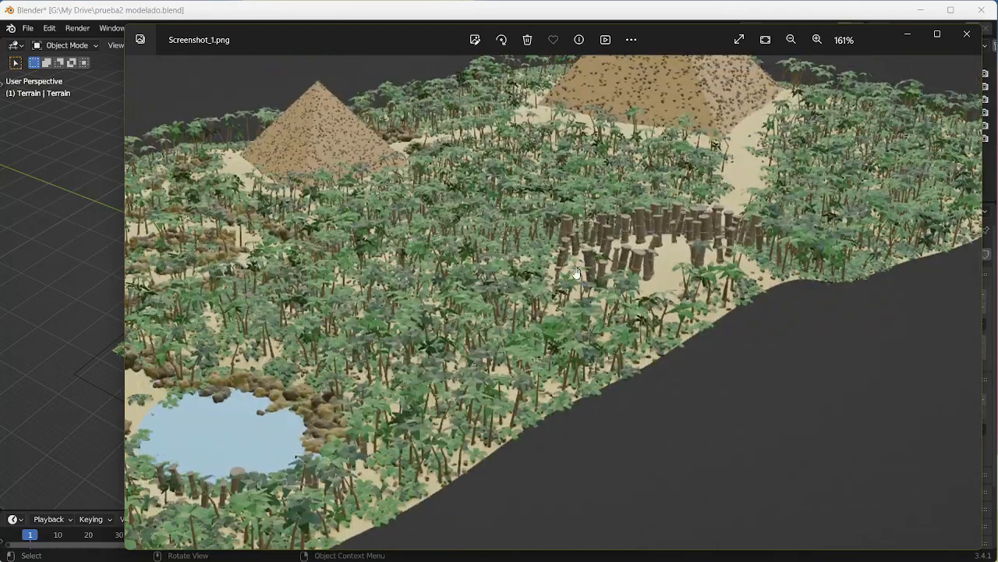
Step: Close the Screenshot_1.png reference image and select the Terrain Ref image above the terrain for viewing
drag(435, 285, 608, 300)
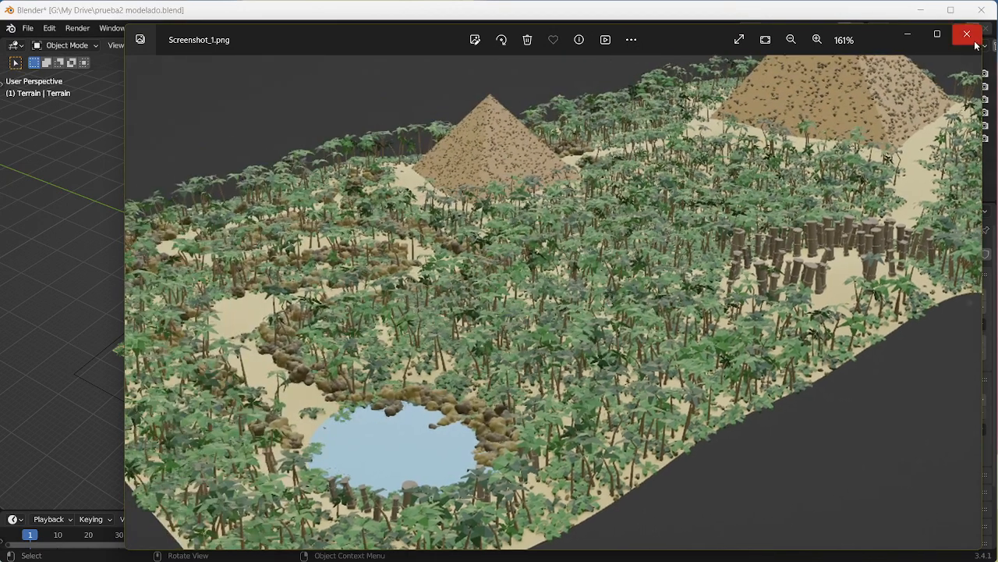
click(972, 37)
middle_drag(507, 340, 407, 256)
scroll(469, 307, up, 4)
scroll(407, 255, down, 5)
click(466, 206)
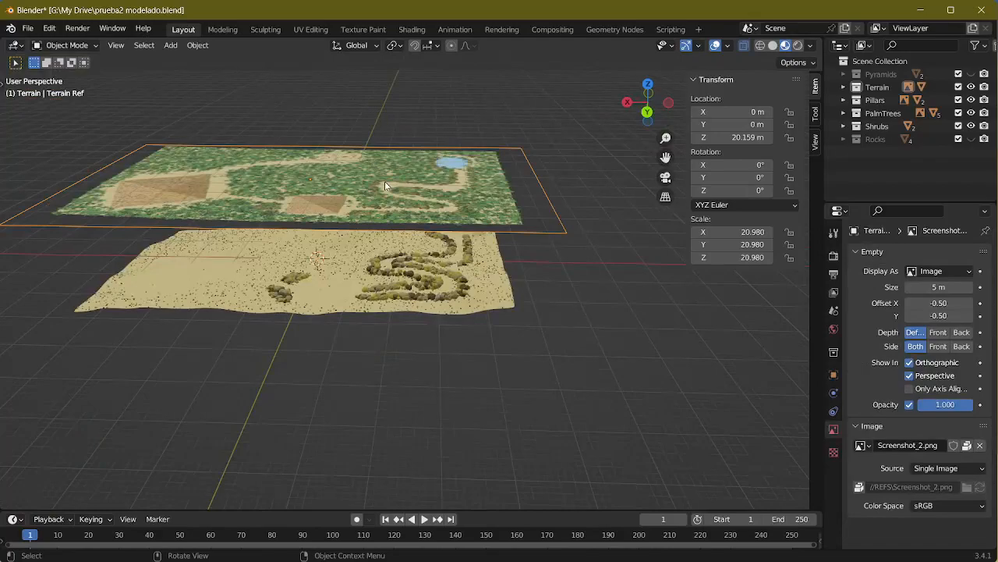
middle_drag(384, 181, 418, 242)
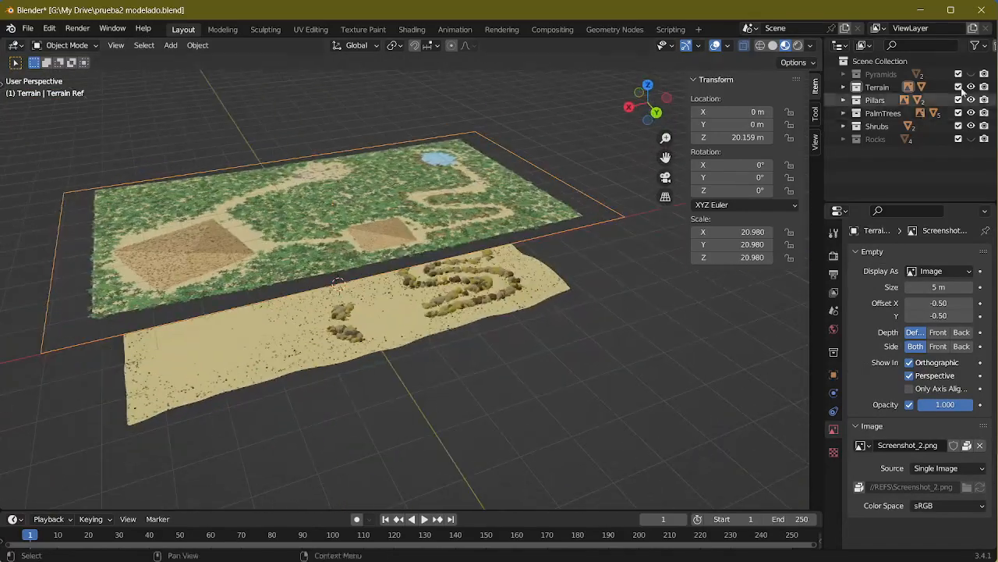
Step: Expand the Terrain collection in the scene hierarchy and hide the Terrain, Pillars, PalmTrees and Shrubs collections
click(843, 86)
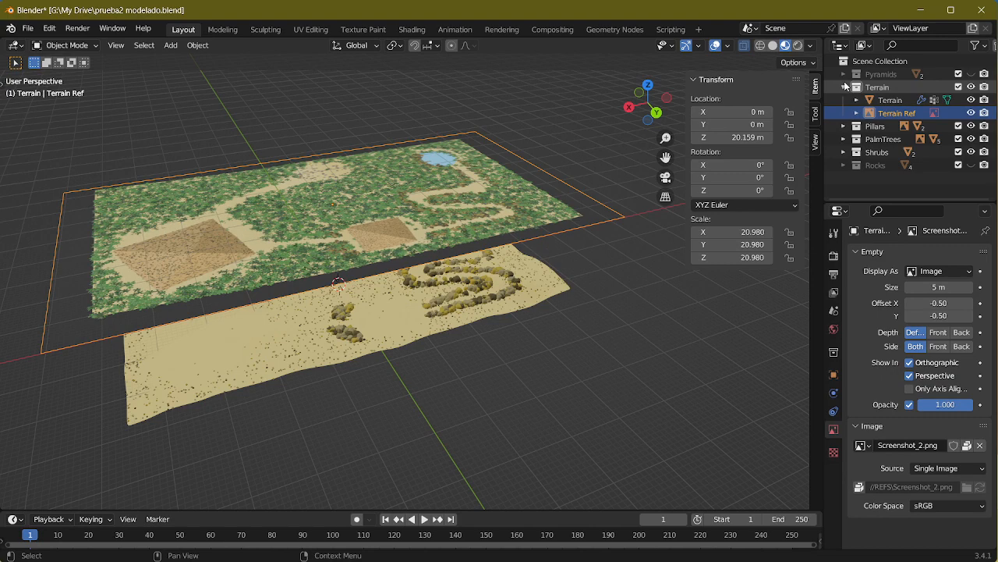
click(971, 86)
click(971, 125)
click(971, 139)
click(972, 153)
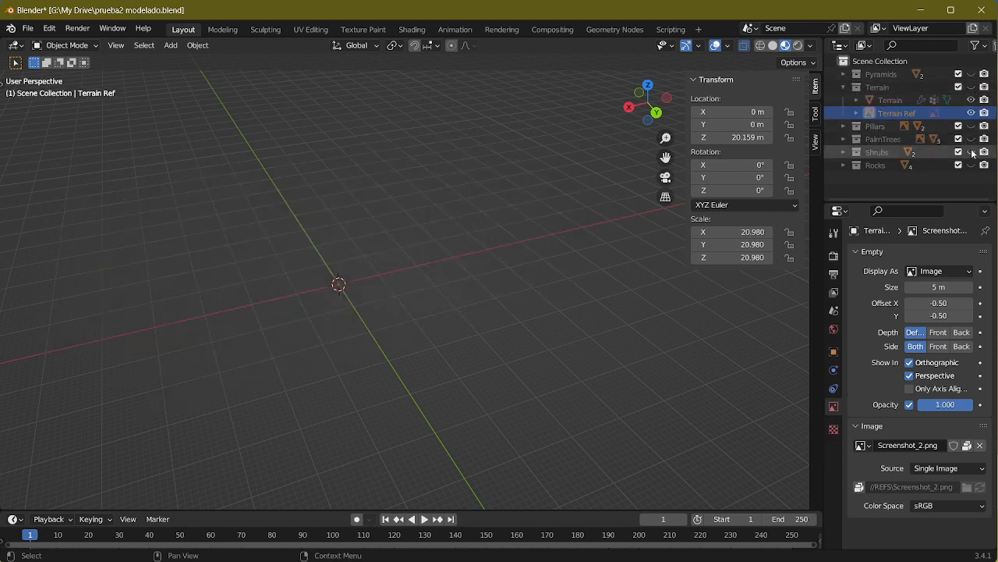
Step: Show only the Pyramids collection and inspect the large pyramid together with the smaller Pyramid 1
click(843, 73)
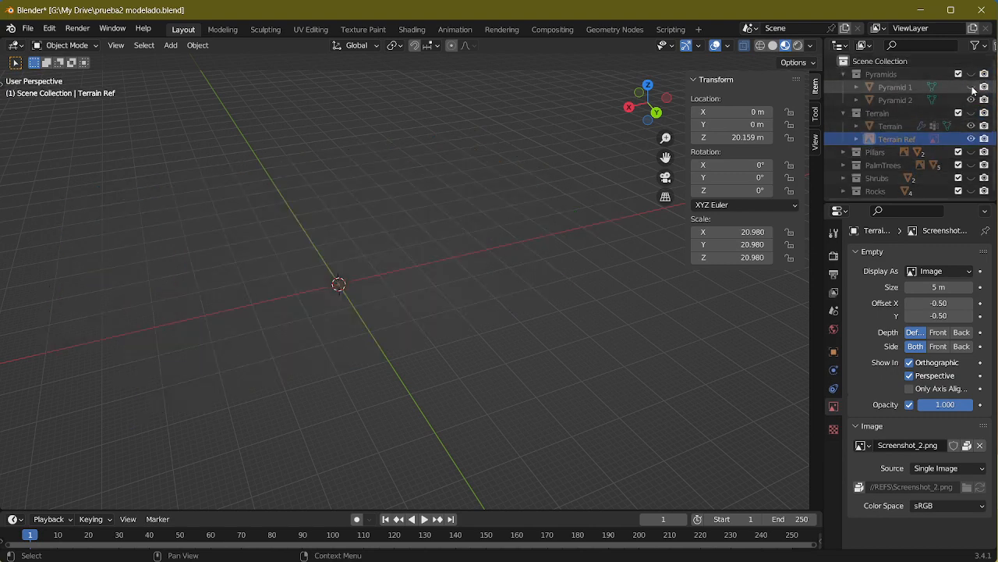
click(971, 74)
middle_drag(536, 187, 468, 243)
scroll(591, 167, up, 4)
click(588, 223)
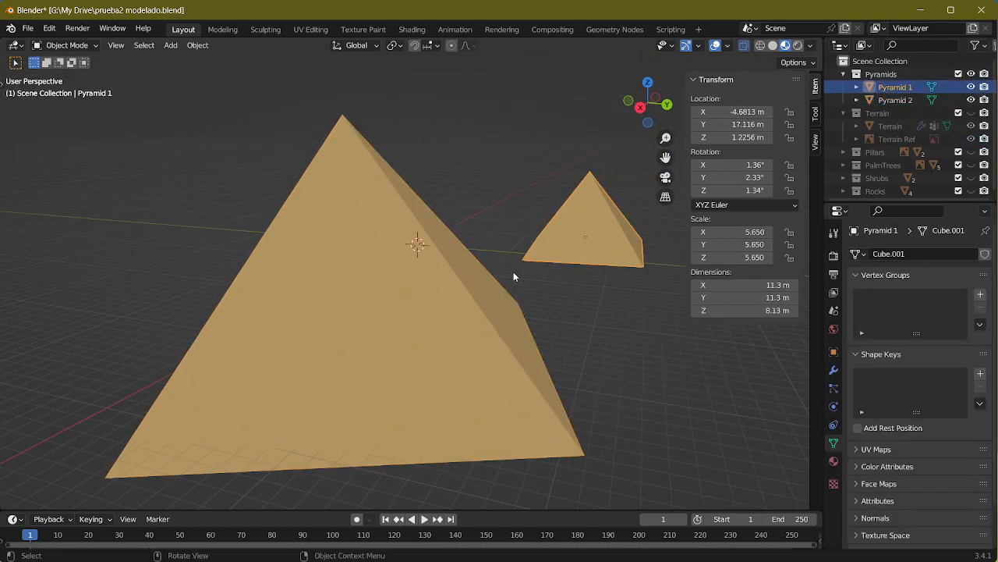
middle_drag(517, 277, 490, 269)
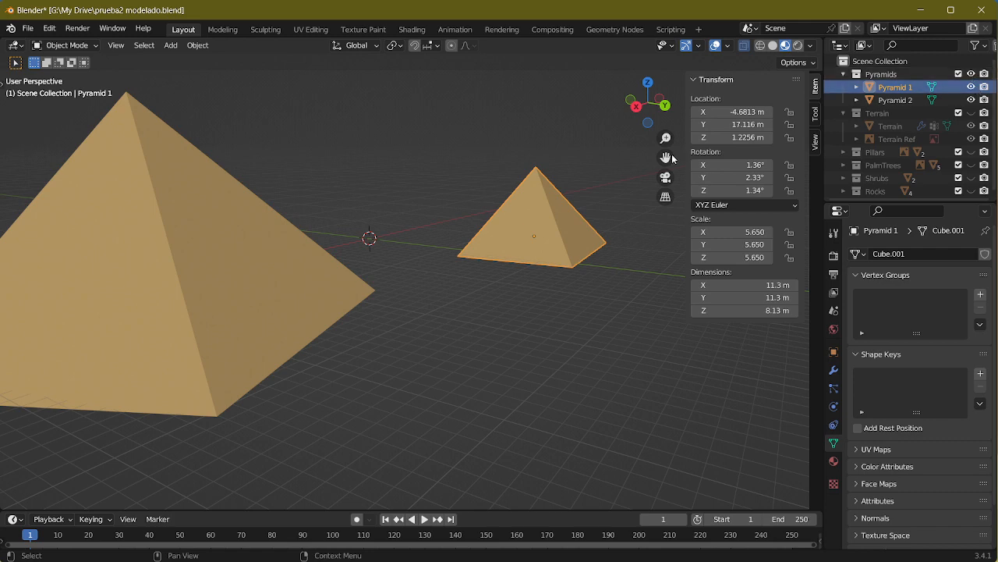
middle_drag(563, 232, 578, 224)
Step: Hide the Pyramids collection and display the terrain mesh without the Terrain Ref image
click(844, 75)
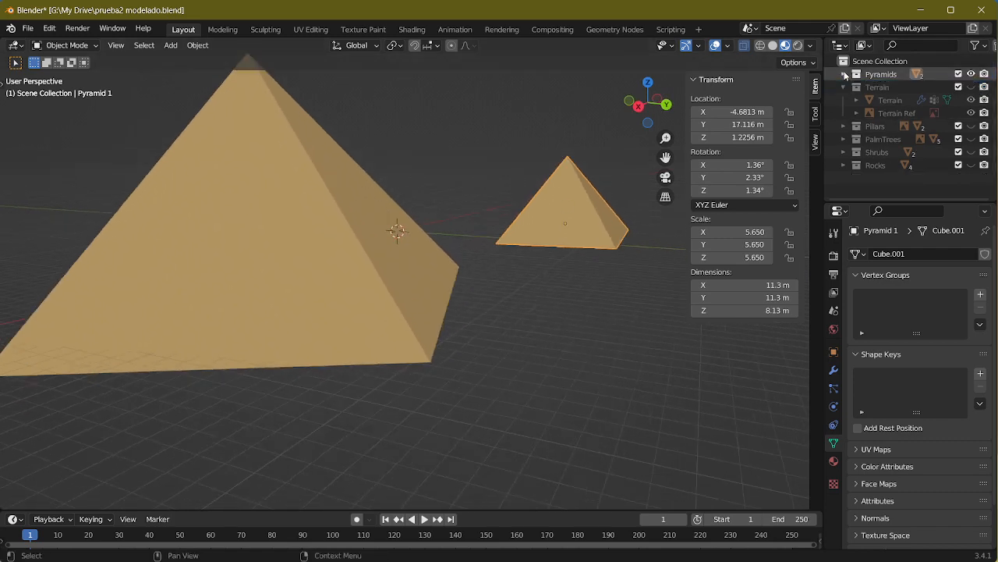
click(972, 103)
click(971, 74)
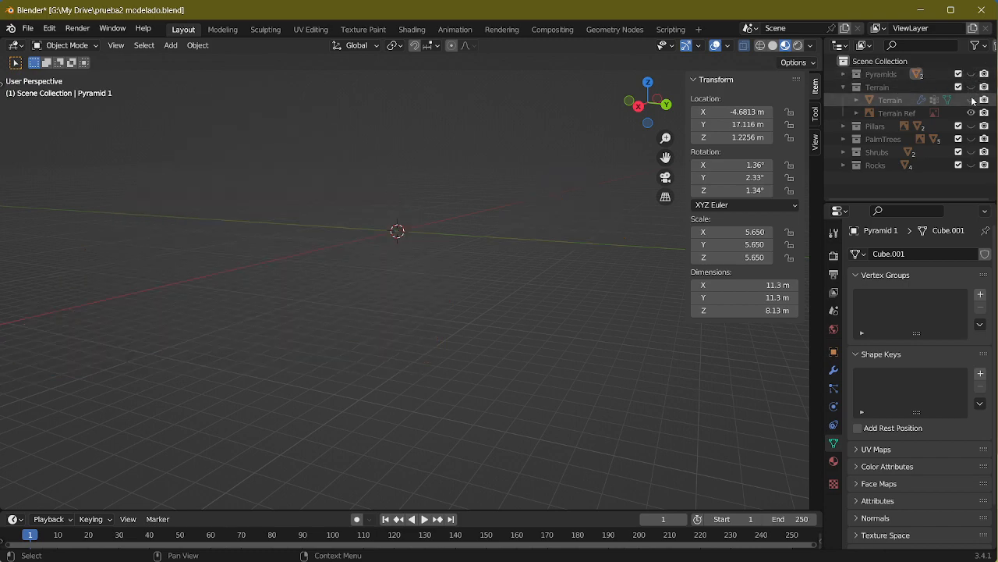
click(973, 100)
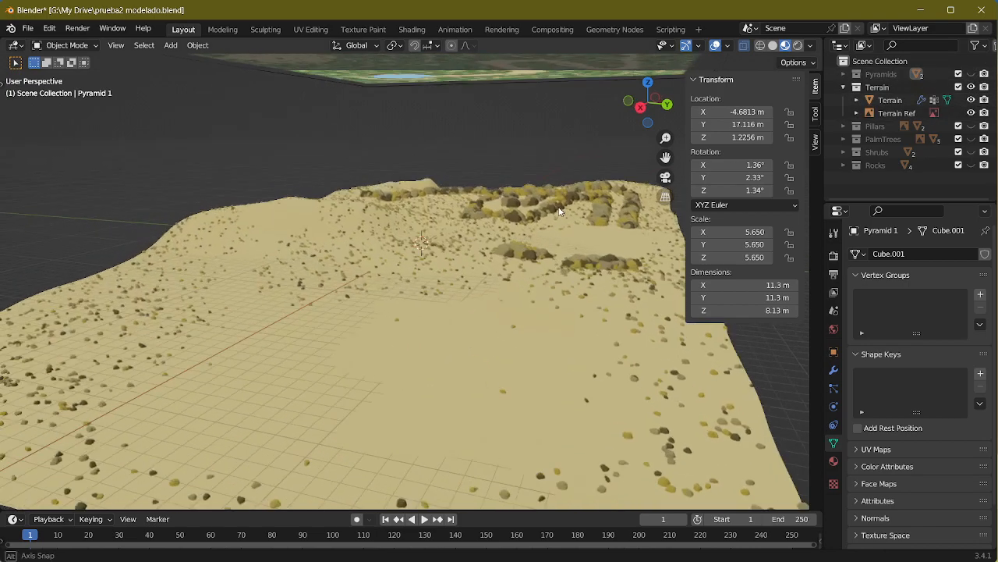
middle_drag(557, 211, 120, 311)
click(971, 113)
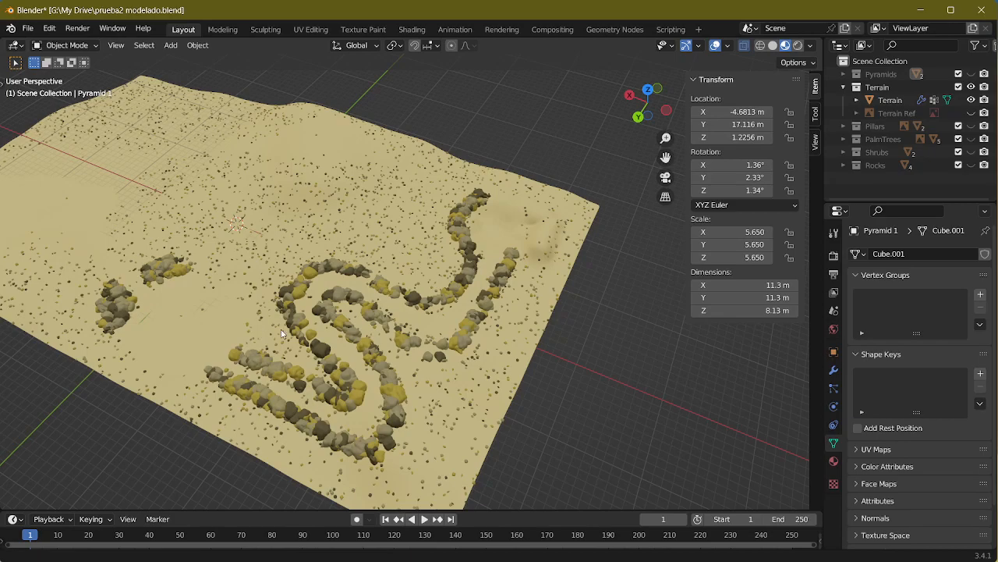
Step: Examine the winding rock-lined path and the two rock clusters on the terrain
middle_drag(282, 334, 435, 339)
middle_drag(282, 287, 337, 294)
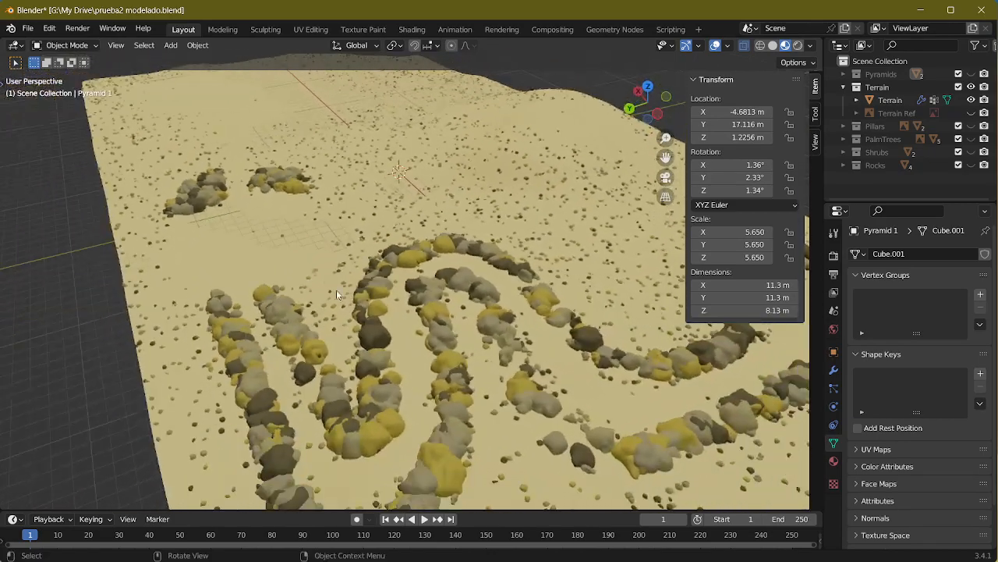
middle_drag(410, 247, 472, 273)
scroll(418, 259, down, 4)
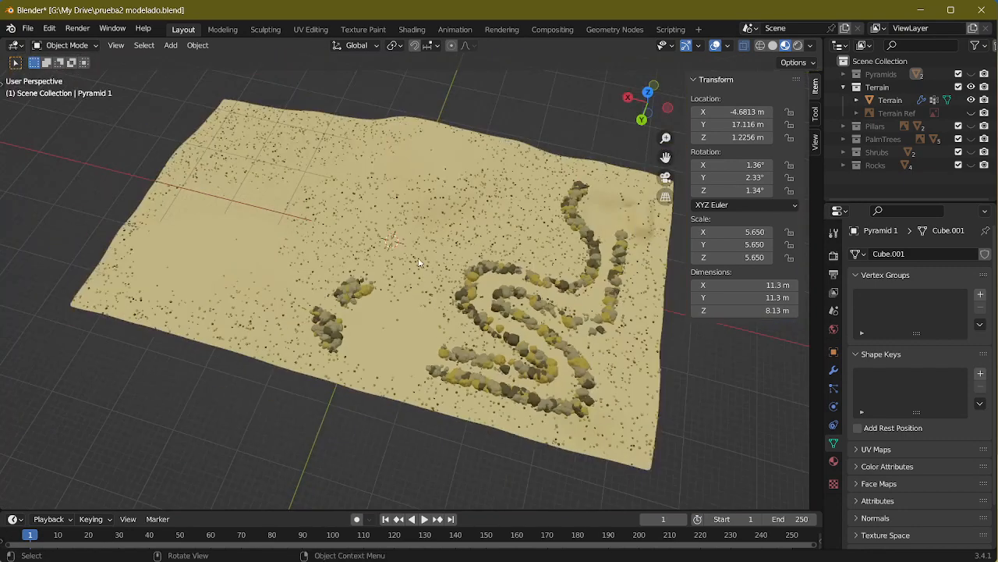
middle_drag(418, 258, 377, 329)
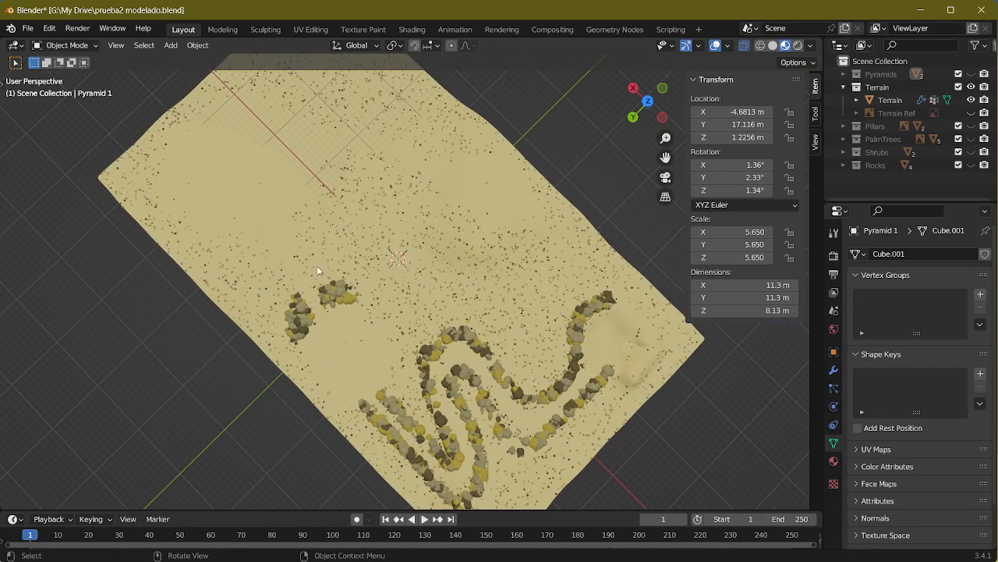
middle_drag(444, 312, 110, 262)
scroll(410, 238, up, 5)
scroll(488, 178, up, 5)
Step: Study the terrain's scattered small stones, clear areas and height variations from several angles
shift+middle_drag(488, 179, 421, 288)
middle_drag(460, 226, 527, 150)
scroll(515, 164, down, 6)
scroll(419, 278, up, 2)
shift+middle_drag(419, 278, 525, 184)
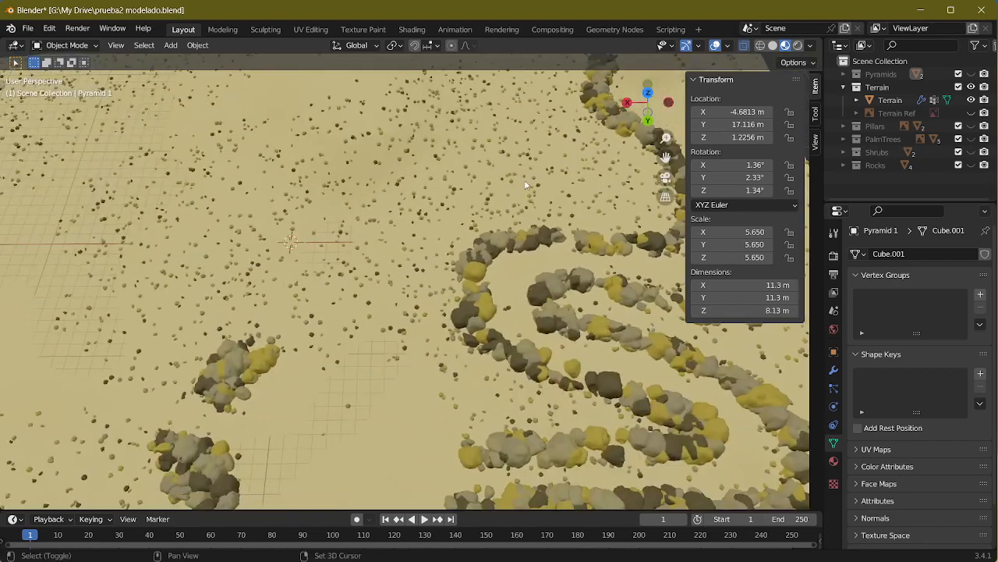
shift+middle_drag(374, 251, 517, 209)
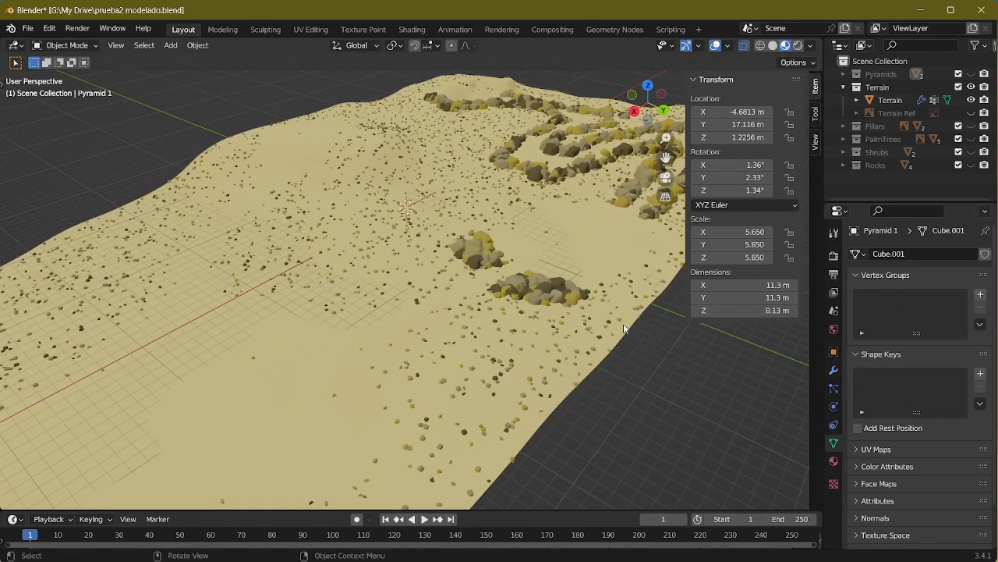
middle_drag(337, 234, 243, 265)
scroll(315, 257, down, 3)
middle_drag(329, 257, 265, 250)
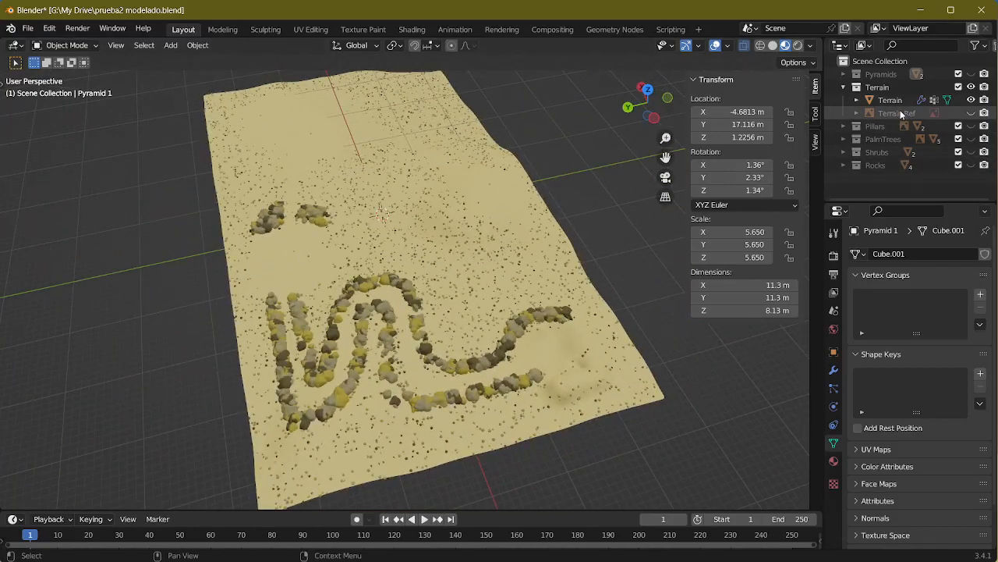
Step: Turn the Terrain Ref image back on and swap the visible Terrain collection for the Pillars collection
click(972, 113)
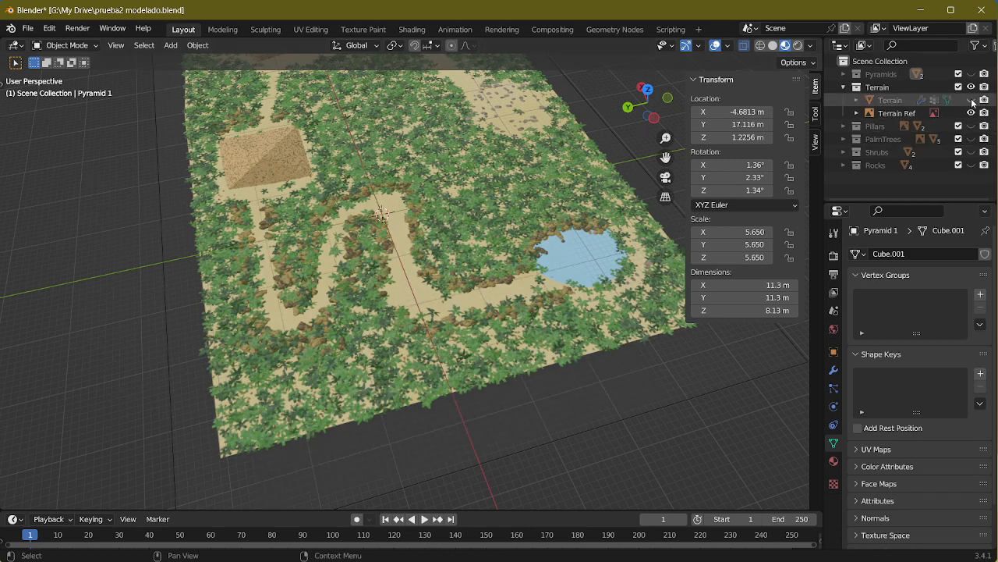
click(972, 101)
click(843, 125)
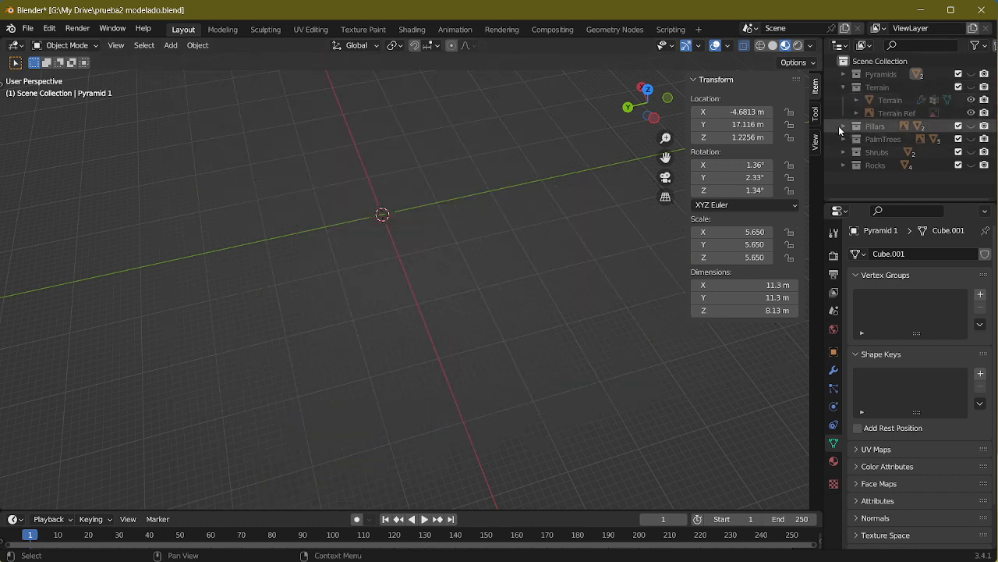
click(972, 139)
click(971, 126)
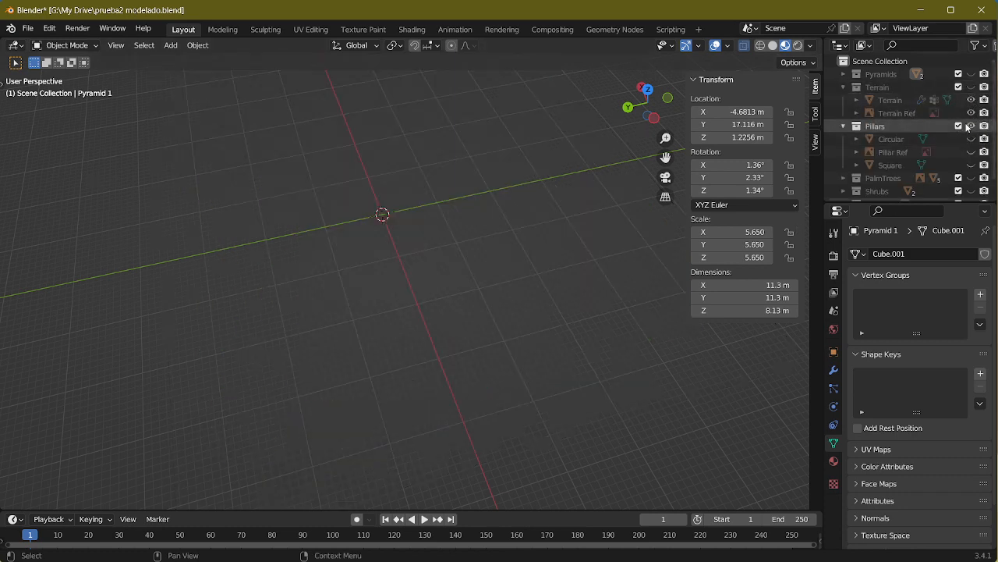
Step: Show the Circular pillar, select it and frame it to inspect its shape up close
middle_drag(522, 228, 551, 193)
click(972, 139)
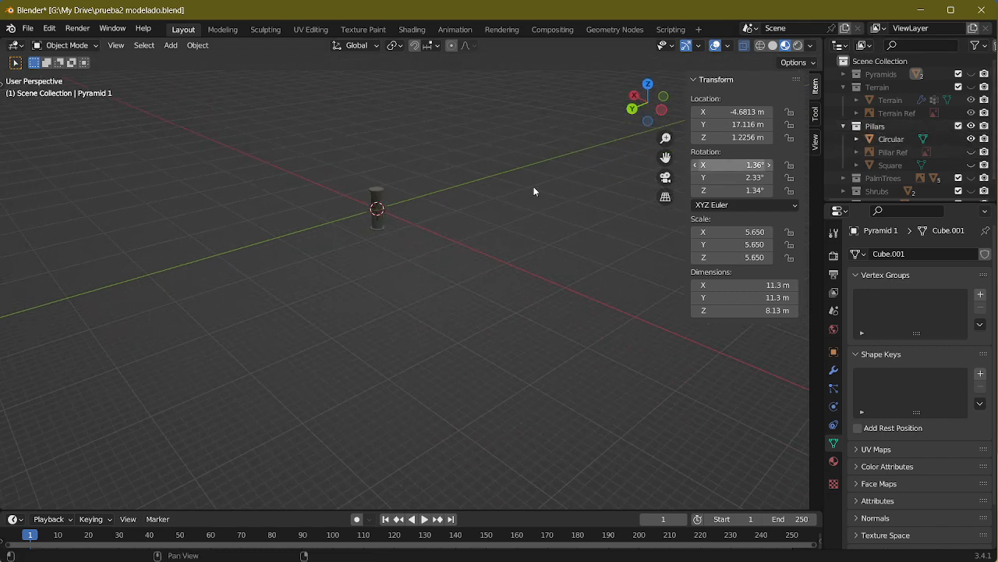
click(377, 197)
key(KP_Decimal)
alt+middle_drag(534, 213, 564, 255)
Step: Display the Square pillar in place of the Circular one and inspect it from several sides
click(971, 139)
click(971, 164)
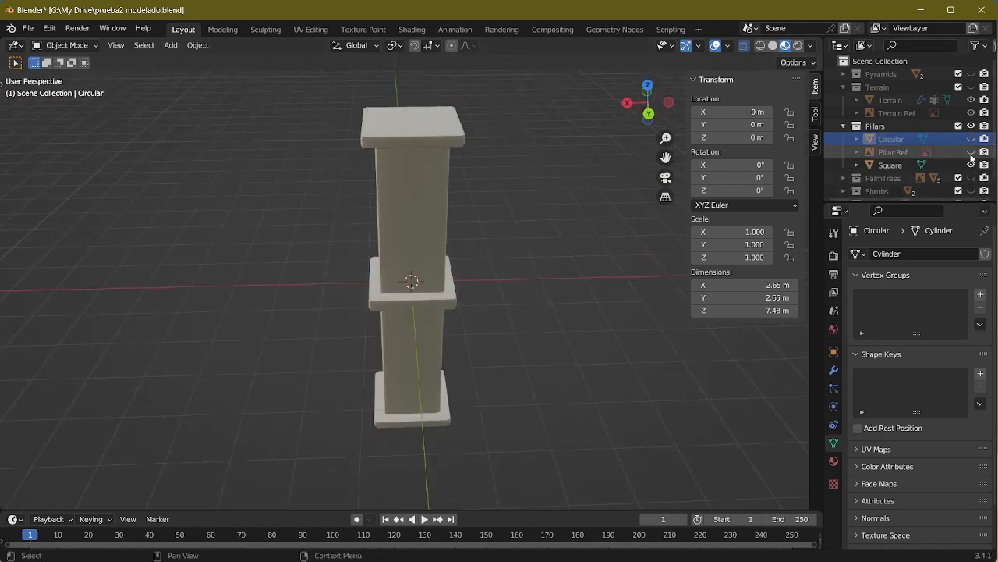
click(971, 165)
click(971, 165)
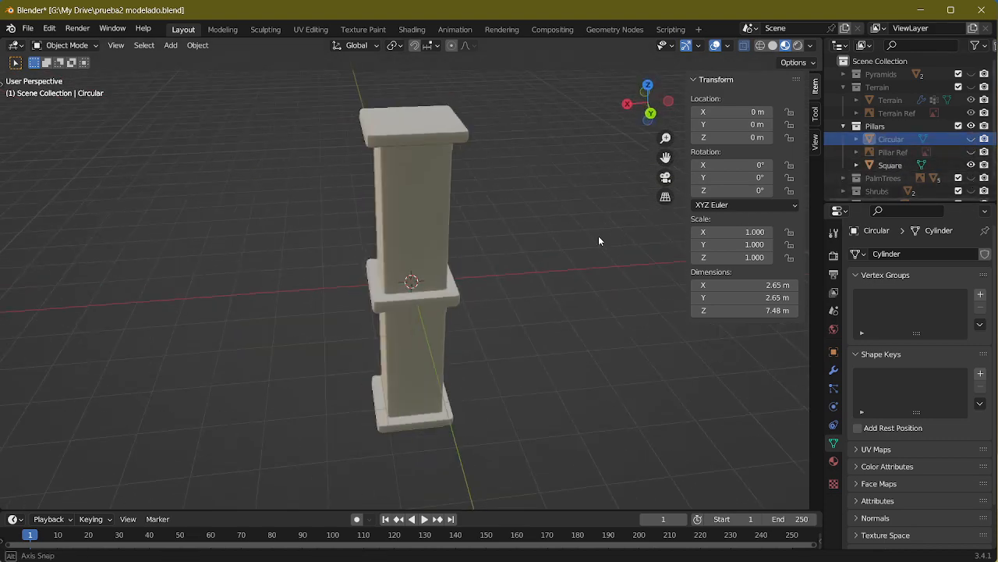
middle_drag(598, 236, 410, 213)
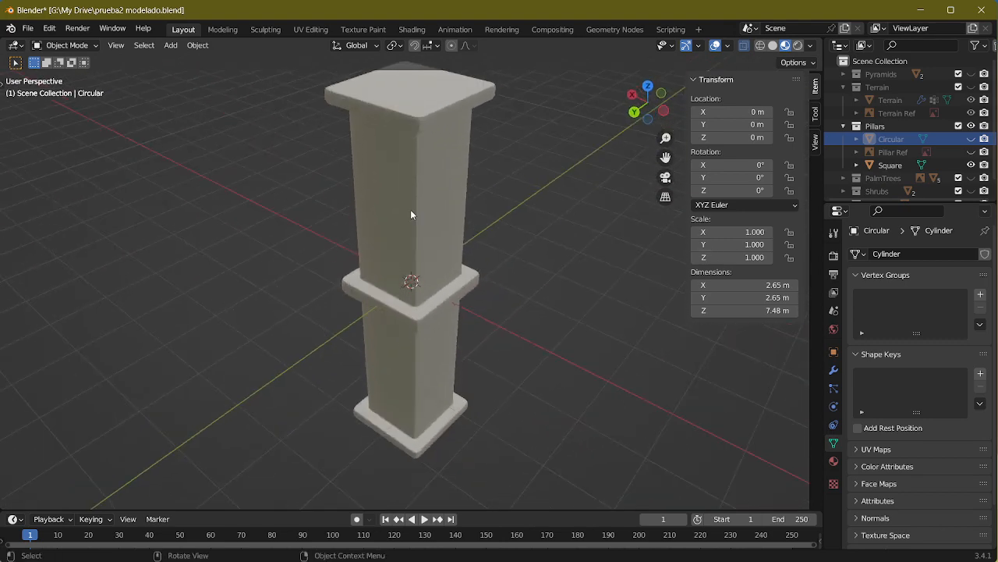
Step: Hide the Square pillar and the whole Pillars collection, and collapse that collection
click(971, 165)
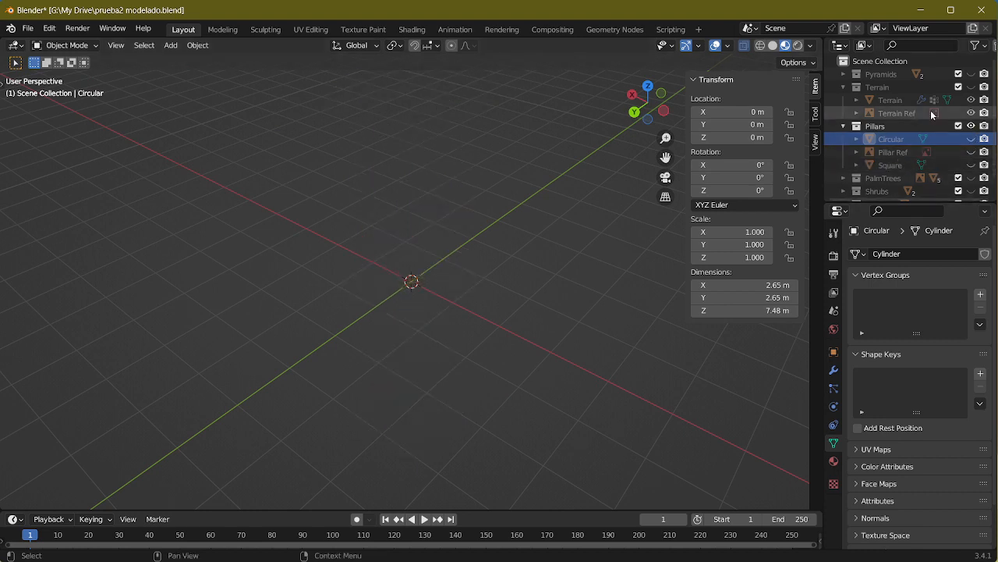
click(972, 127)
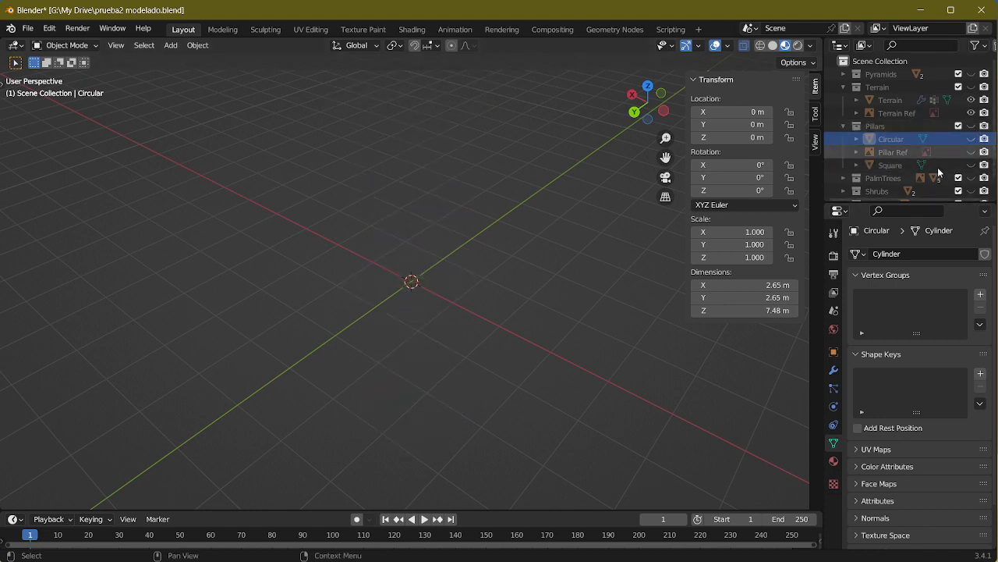
click(844, 126)
Step: Expand and show the PalmTrees collection and inspect the Bendy Palm in full
click(844, 139)
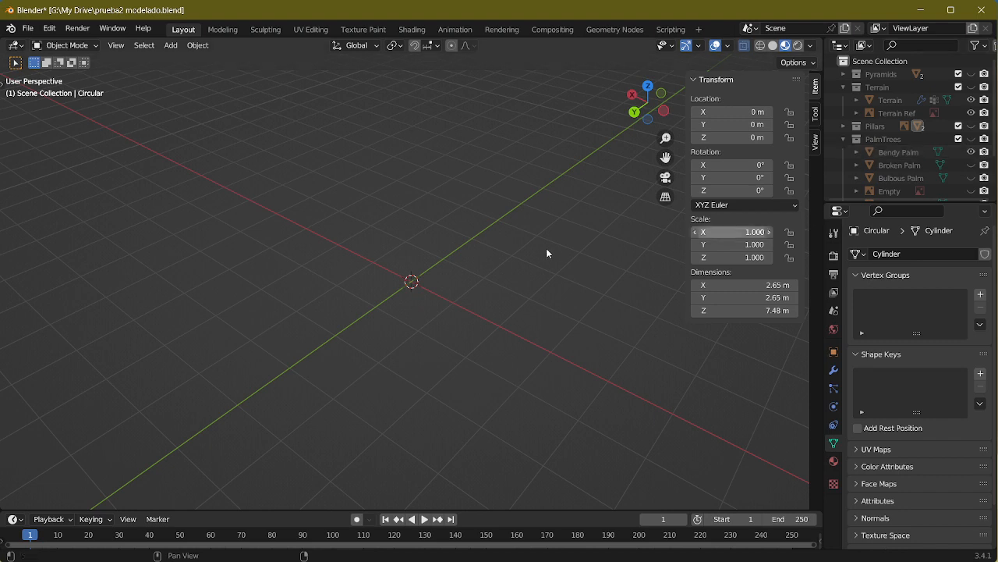
middle_drag(544, 247, 569, 248)
click(971, 138)
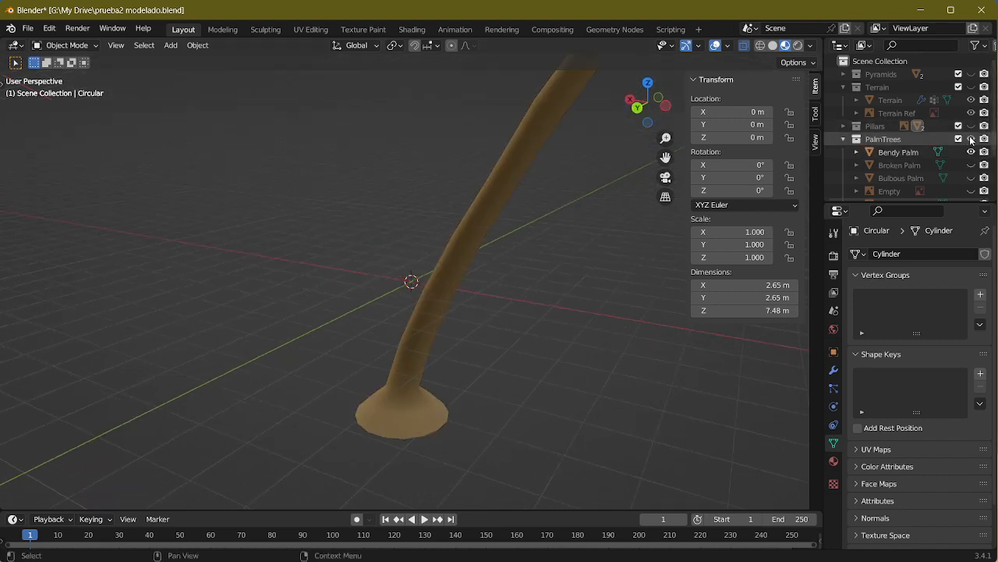
scroll(458, 253, down, 3)
middle_drag(472, 242, 575, 317)
Step: Display the Broken Palm and the Bulbous Palm one at a time and inspect each model
click(971, 152)
click(971, 165)
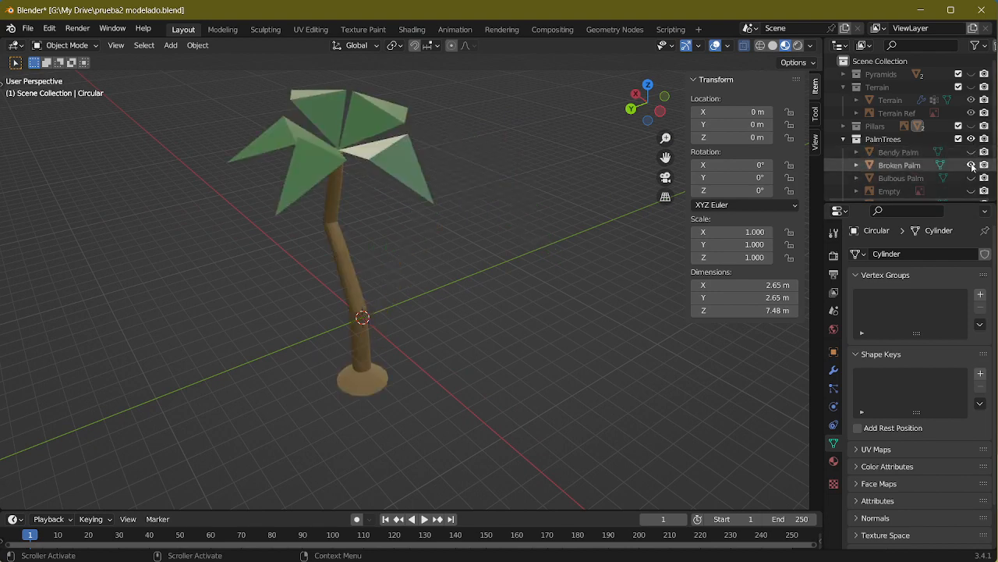
middle_drag(437, 281, 799, 194)
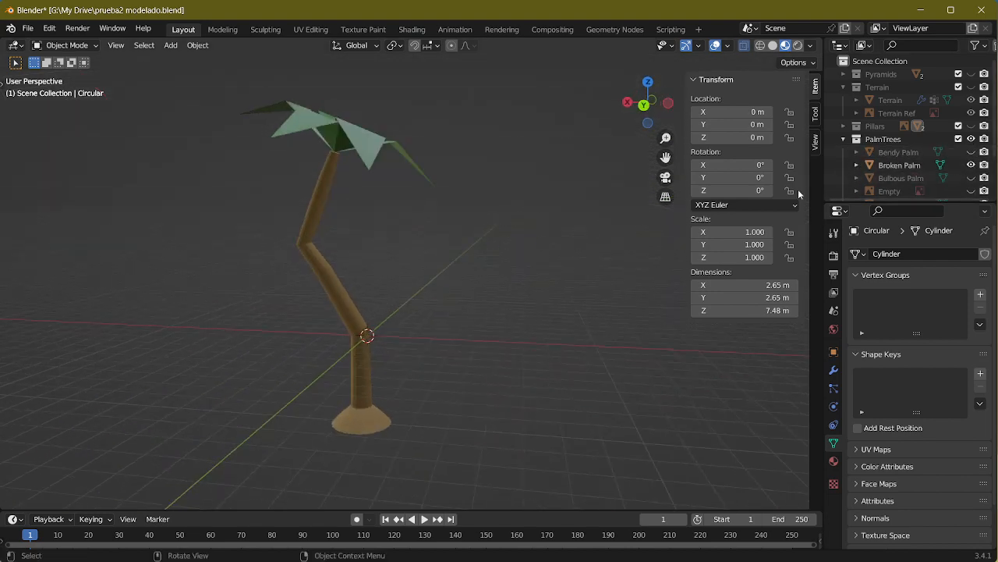
click(971, 165)
click(971, 177)
middle_drag(507, 244, 562, 281)
Step: Hide the Bulbous Palm and view the Straight Palm and the Twisty Palm one after the other
scroll(892, 162, down, 2)
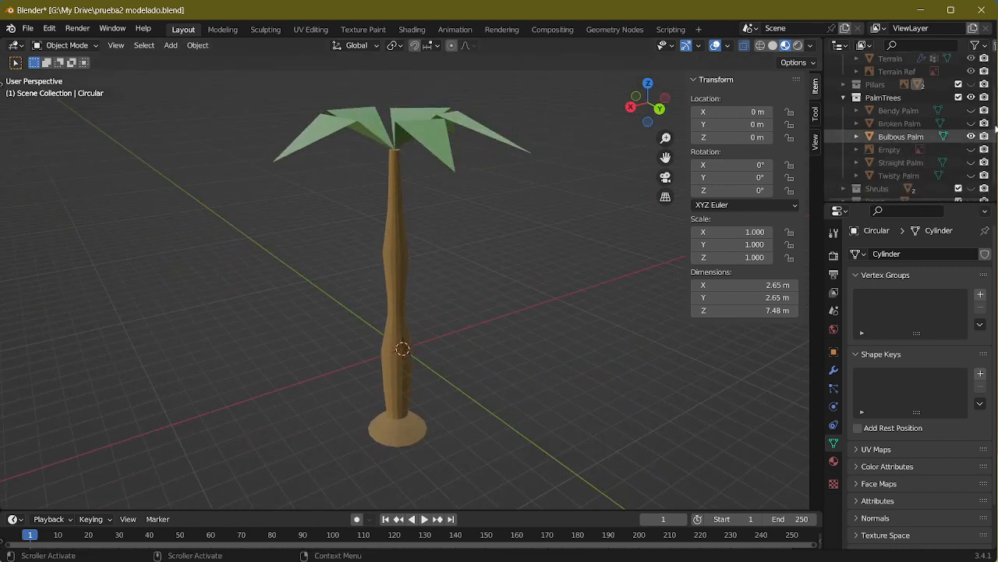
click(971, 136)
click(971, 162)
click(971, 163)
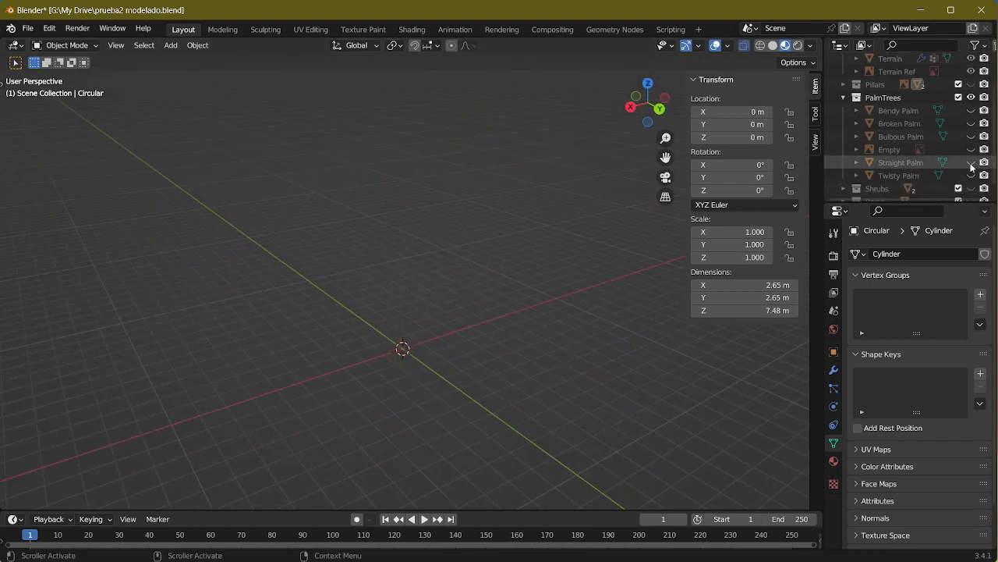
click(971, 175)
click(971, 175)
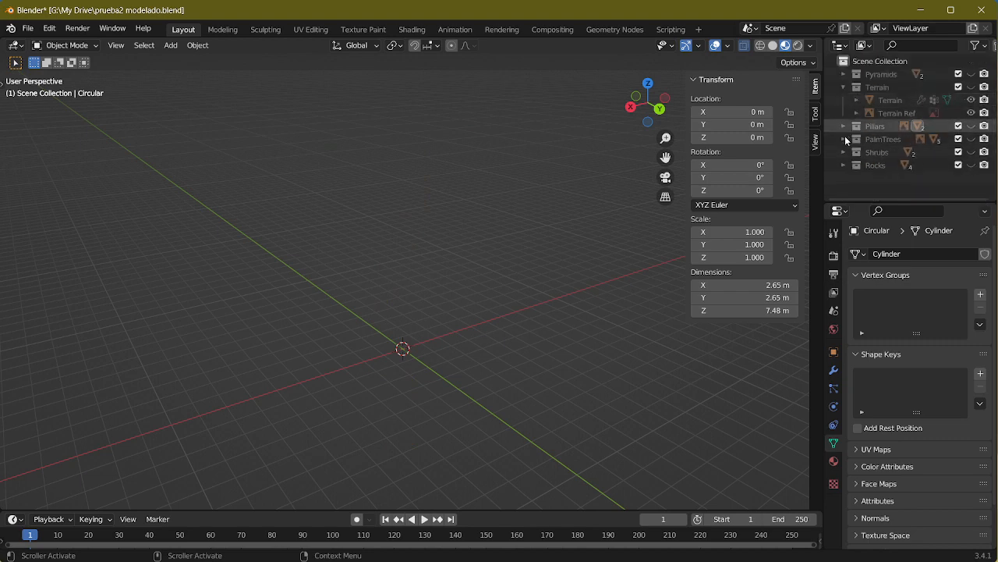
Step: Expand the Shrubs collection, view the Shrub and the Spearce Shrub one at a time, and collapse the collection again
click(843, 150)
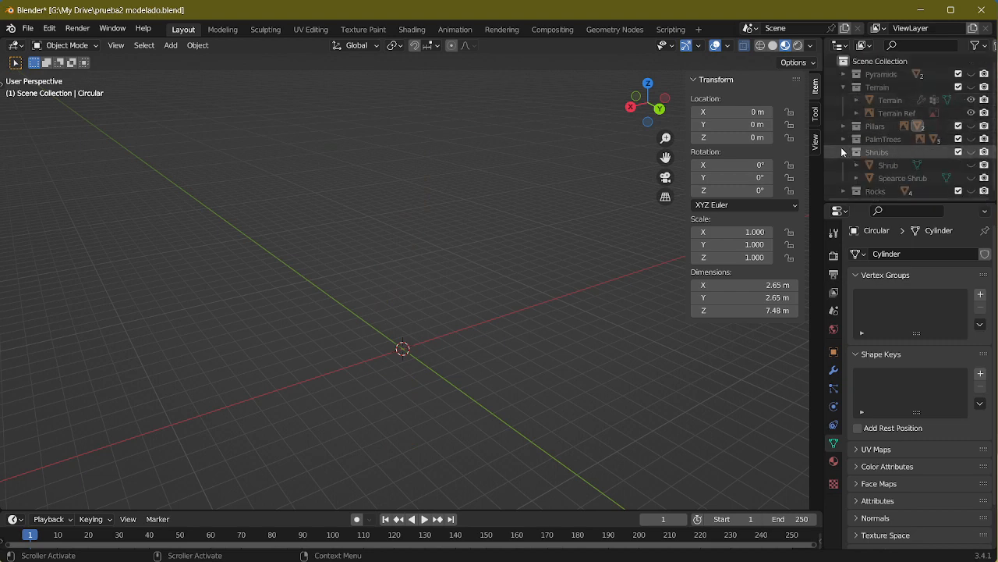
click(972, 165)
shift+middle_drag(547, 146, 538, 234)
click(972, 165)
click(972, 178)
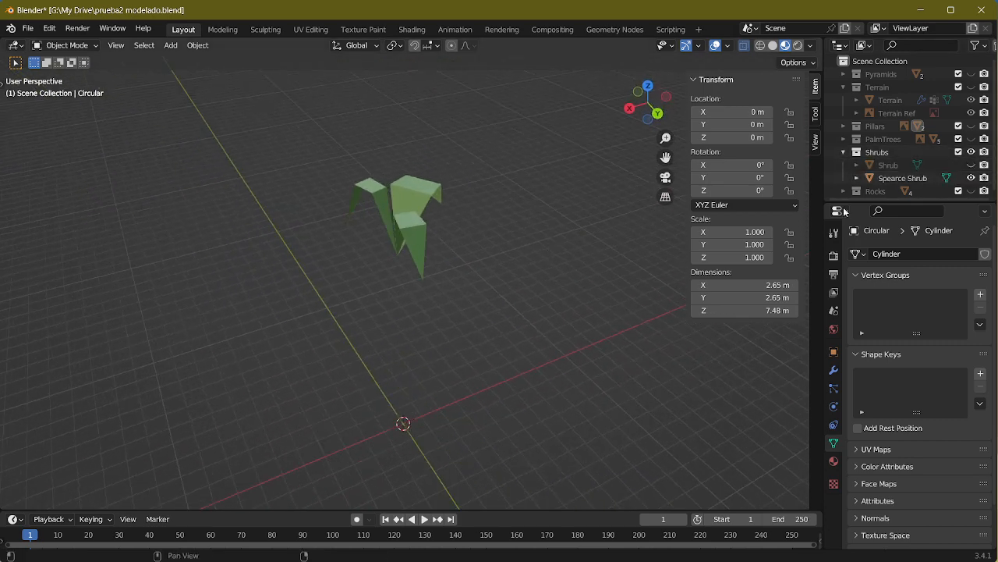
click(972, 178)
click(845, 152)
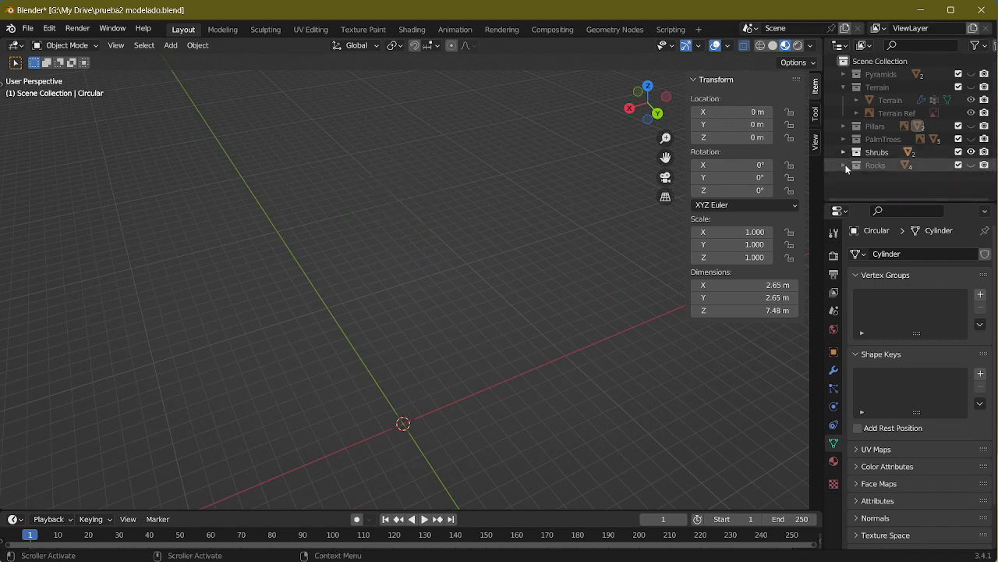
Step: Expand the Rocks collection, show and frame Rock 1 to inspect it closely, and hide it again
click(843, 164)
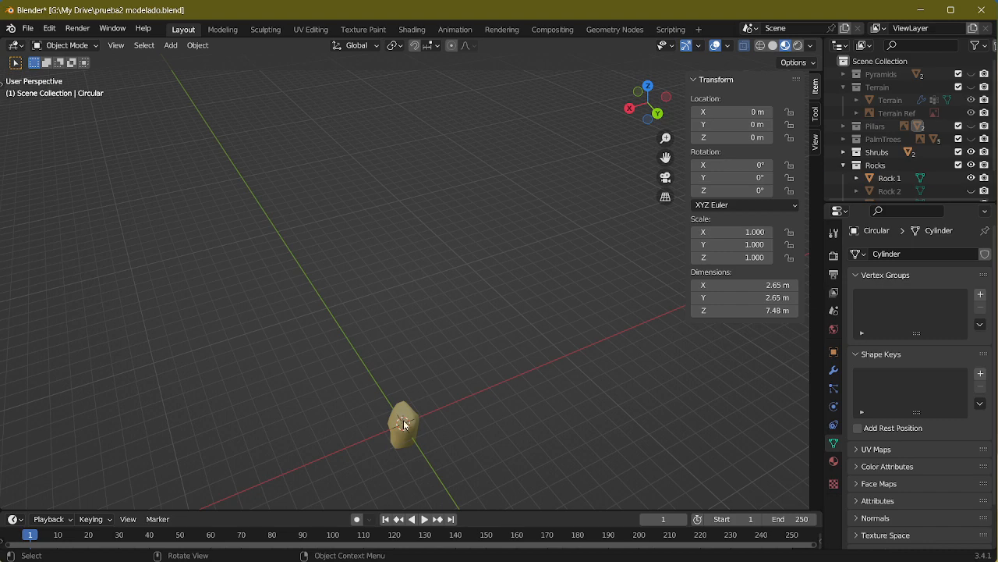
click(404, 424)
key(KP_Decimal)
middle_drag(416, 416, 531, 328)
scroll(981, 185, down, 2)
click(971, 149)
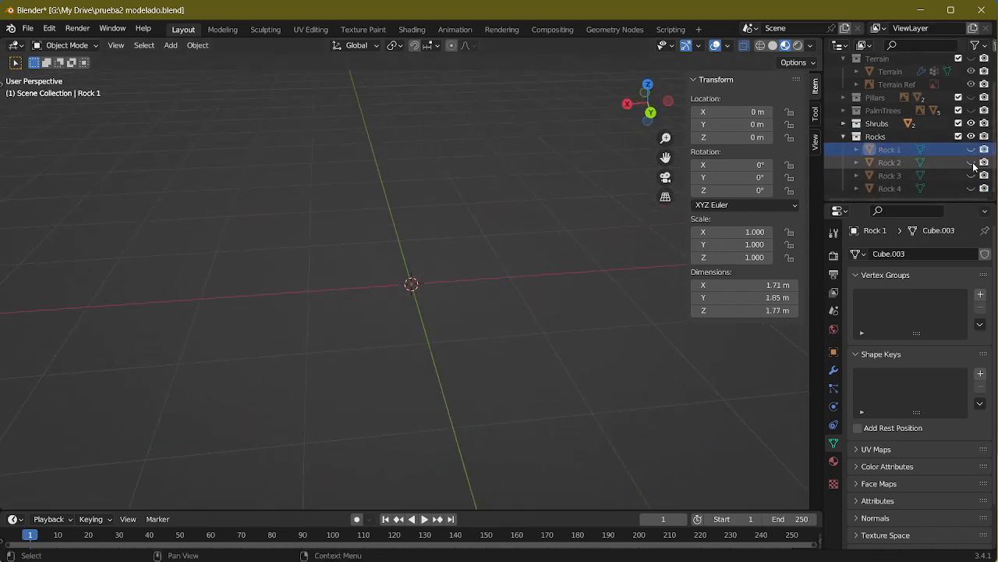
Step: View Rock 2, Rock 3 and Rock 4 one after the other, and collapse the Rocks collection
click(972, 162)
middle_drag(679, 343, 788, 289)
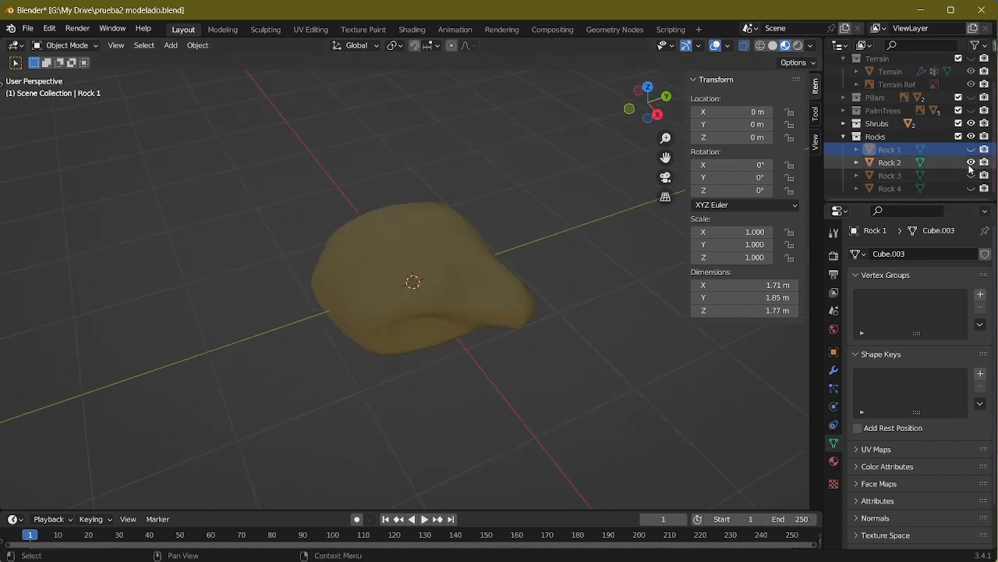
click(971, 162)
click(971, 175)
click(971, 175)
click(971, 188)
middle_drag(366, 249, 550, 217)
scroll(552, 275, down, 3)
click(971, 188)
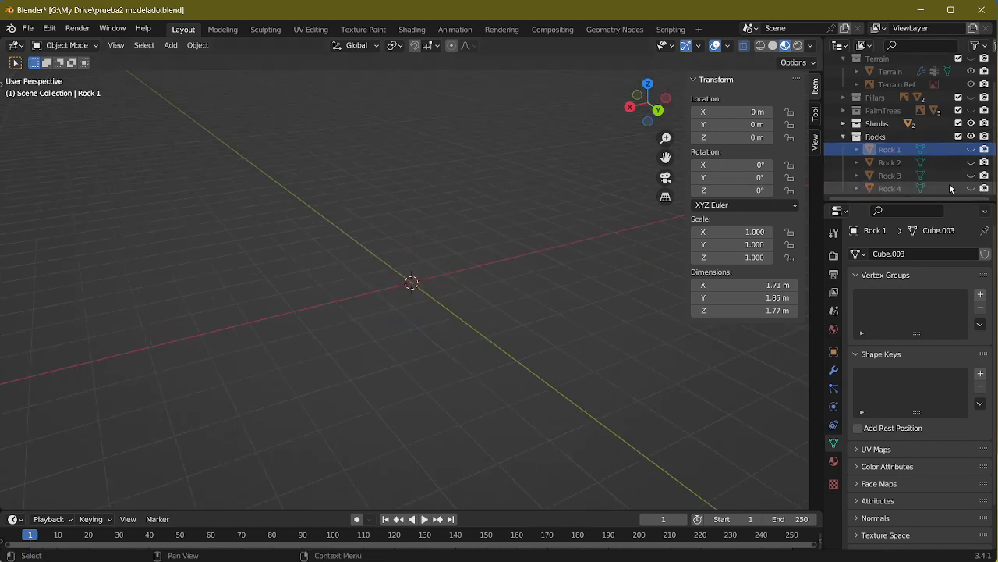
click(843, 136)
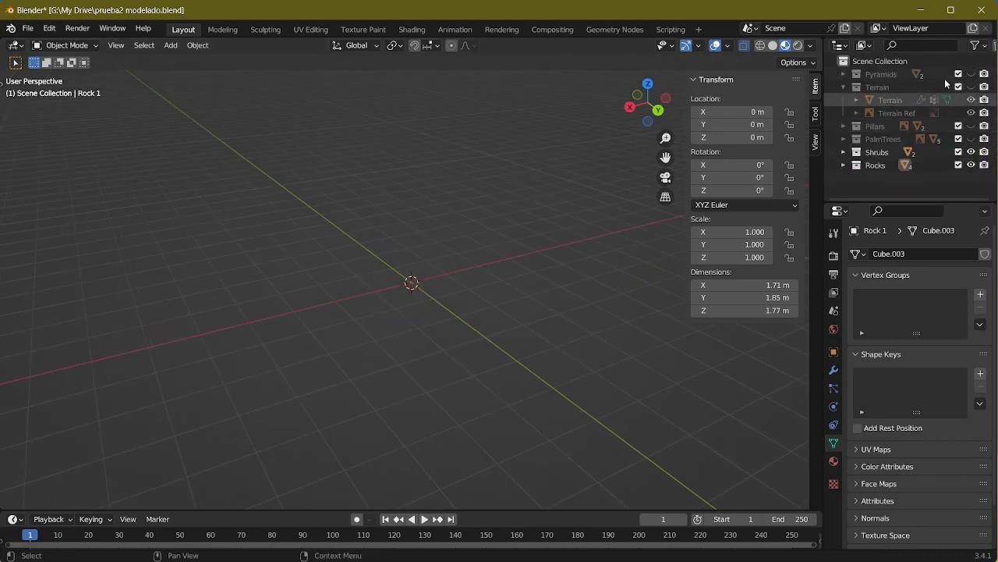
Step: Make the Terrain collection visible and view the rocks scattered over the sand
click(971, 86)
middle_drag(530, 85, 441, 241)
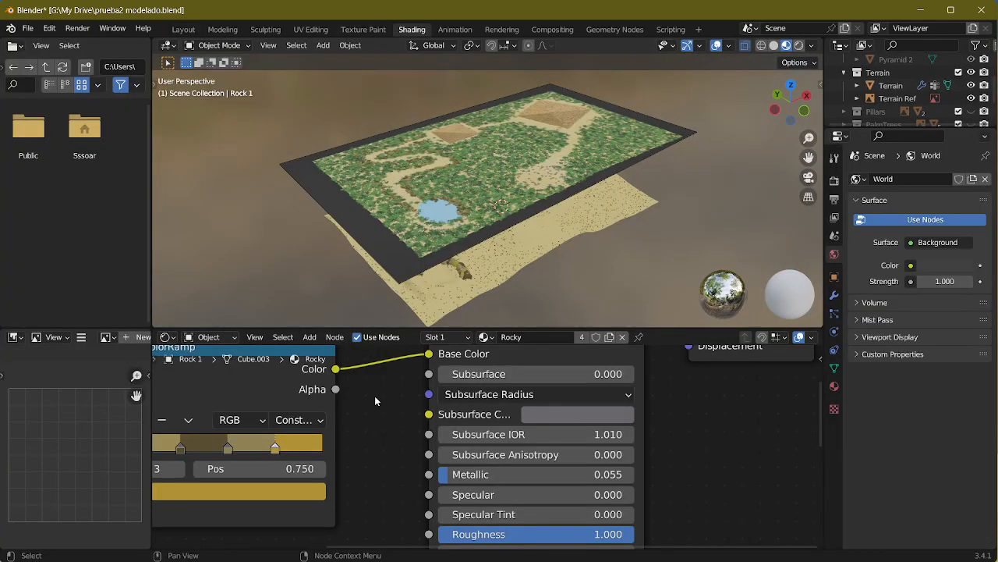
scroll(375, 395, down, 2)
Step: Open the Shading workspace and examine how Object Info and ColorRamp feed the Rocky material's base color
middle_drag(294, 410, 450, 446)
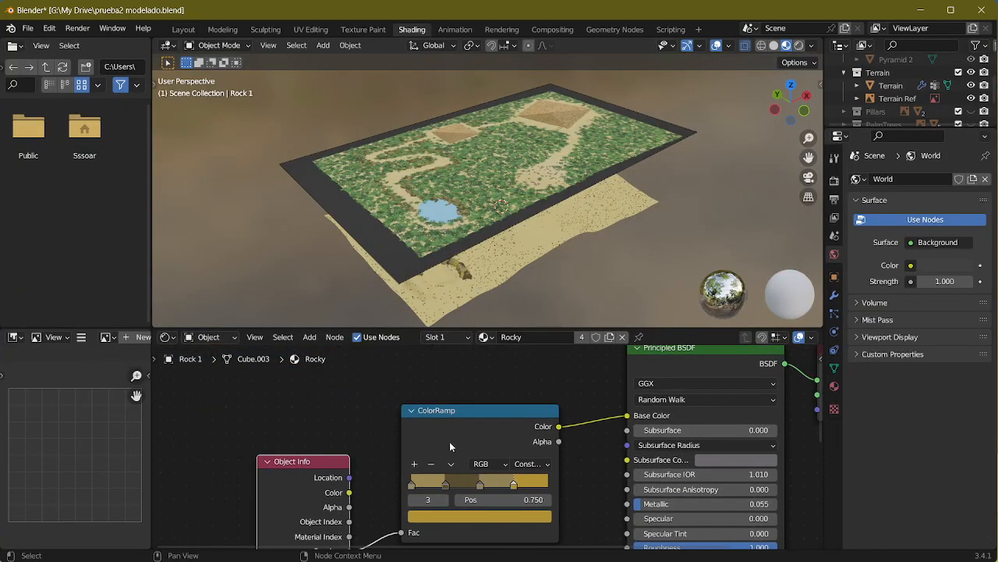
mouse_move(450, 446)
mouse_down()
mouse_move(455, 424)
mouse_move(450, 435)
mouse_up()
middle_drag(289, 414, 303, 328)
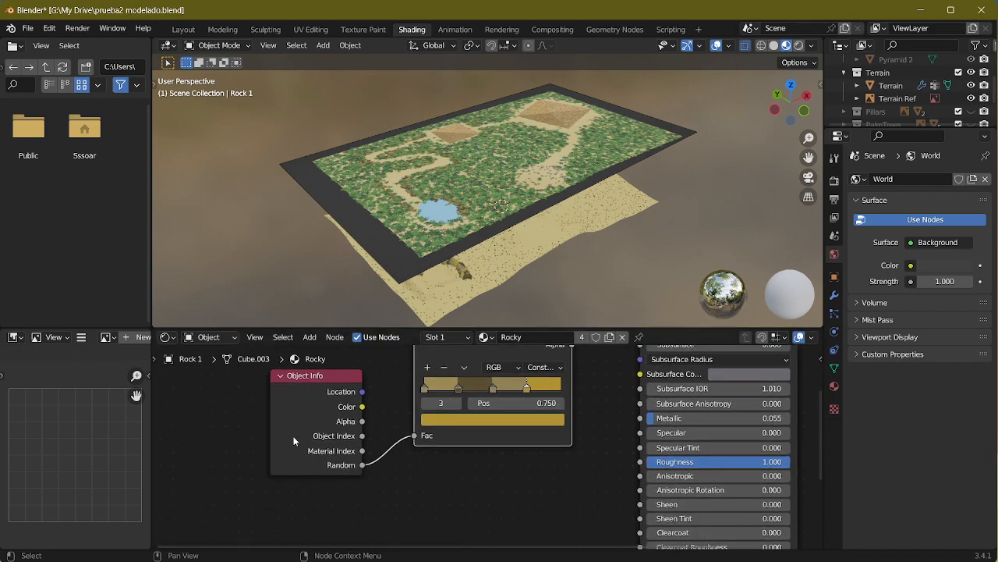
drag(294, 441, 292, 409)
Step: Examine the color variation of the scattered rocks across the terrain from several angles in the Shading workspace
scroll(503, 231, up, 6)
middle_drag(508, 239, 514, 192)
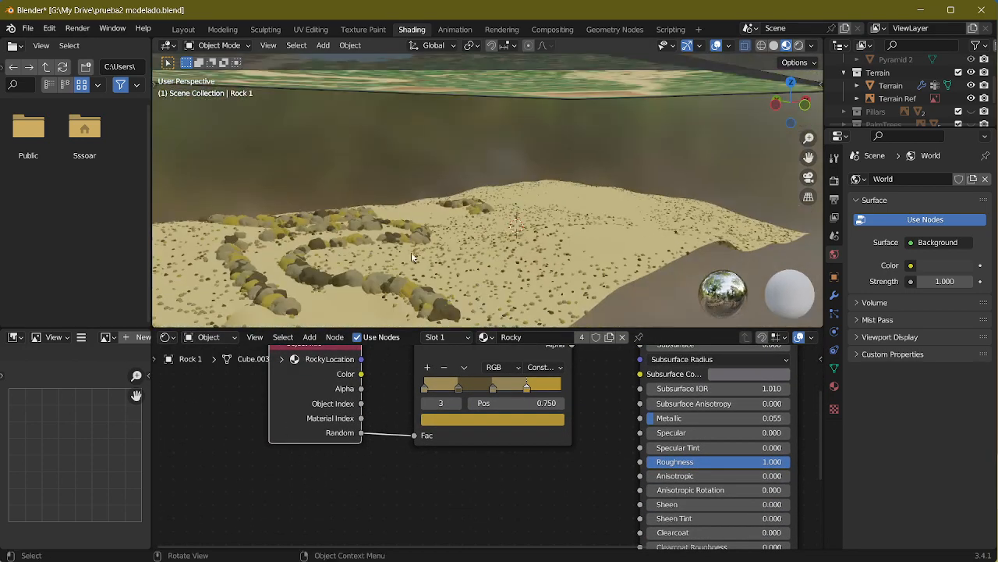
scroll(414, 258, up, 3)
middle_drag(414, 258, 588, 243)
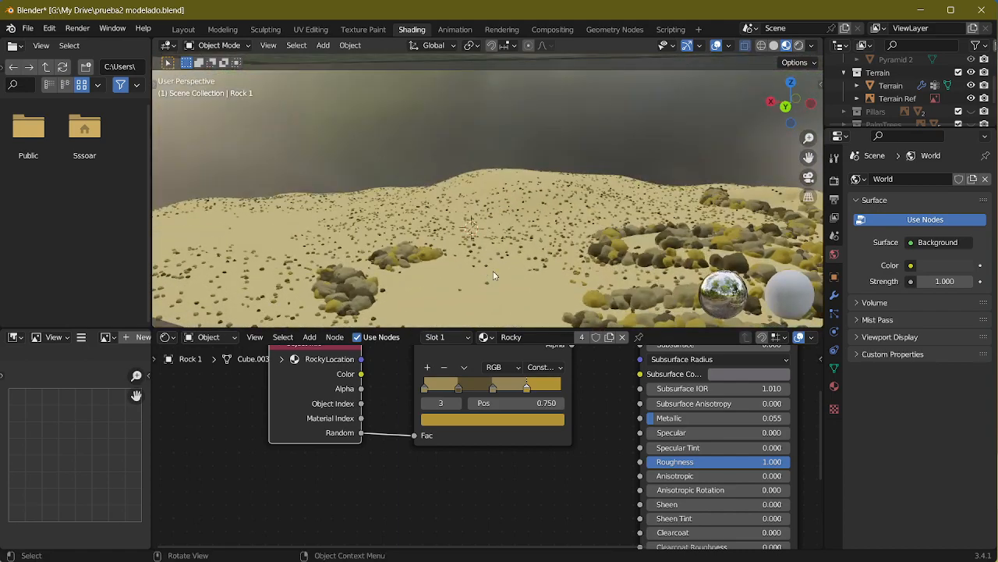
middle_drag(493, 276, 409, 266)
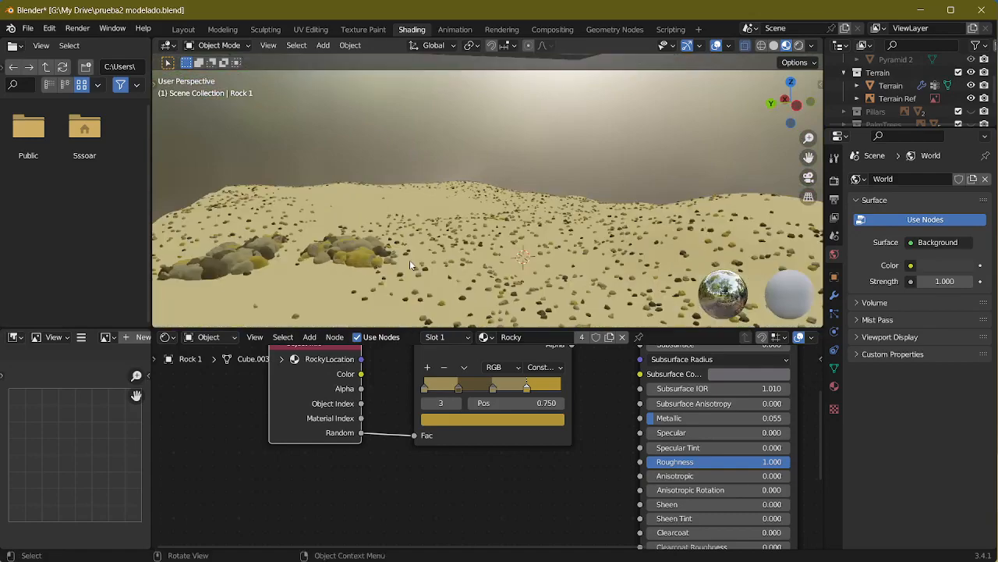
scroll(410, 265, up, 2)
scroll(410, 265, down, 8)
middle_drag(523, 148, 668, 183)
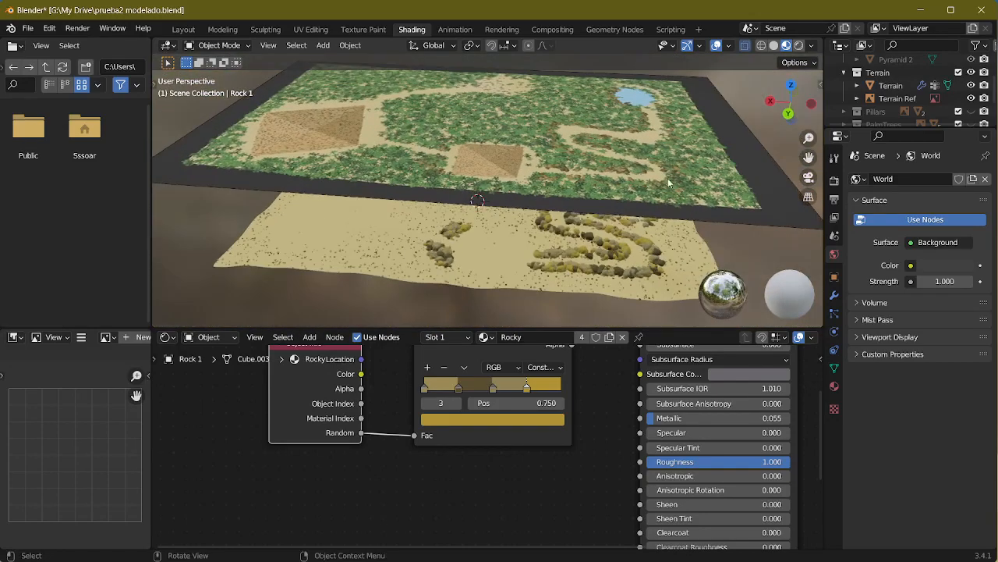
Step: Return to the Layout workspace and compare the reference map's rocky area with the terrain below it
click(184, 31)
middle_drag(312, 199, 385, 226)
scroll(386, 226, down, 3)
scroll(389, 226, down, 3)
mouse_move(441, 273)
middle_down()
mouse_move(411, 275)
mouse_move(410, 266)
mouse_move(601, 314)
mouse_move(642, 282)
middle_up()
scroll(411, 275, down, 3)
scroll(410, 266, down, 4)
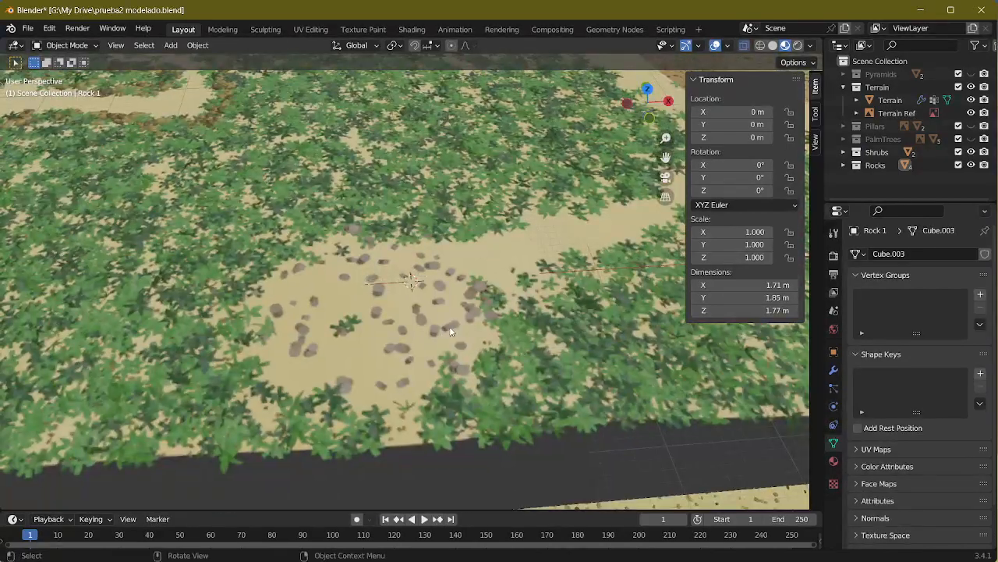
middle_drag(450, 331, 446, 255)
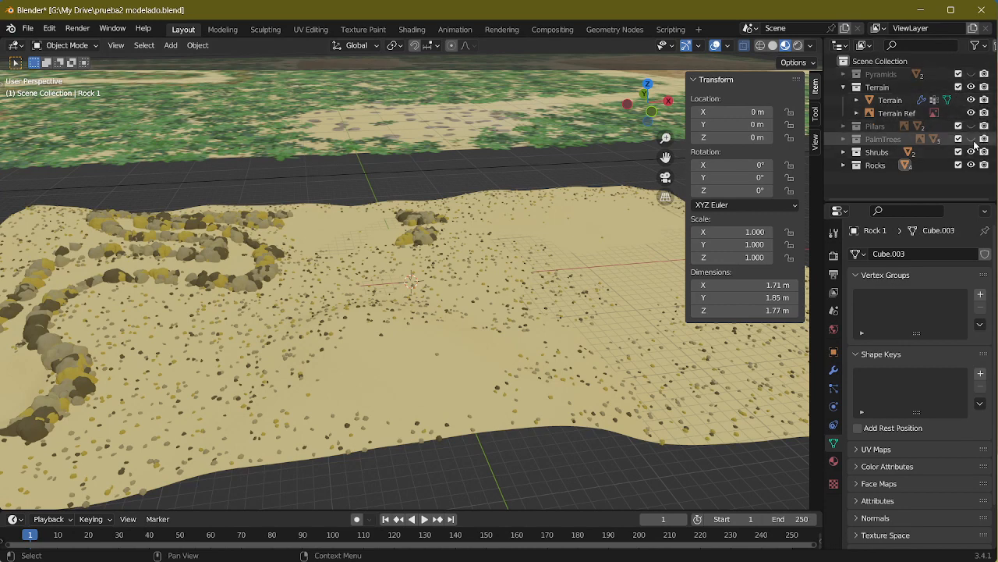
Step: Hide the Shrubs and Rocks collections and select the Terrain object
drag(972, 138, 975, 175)
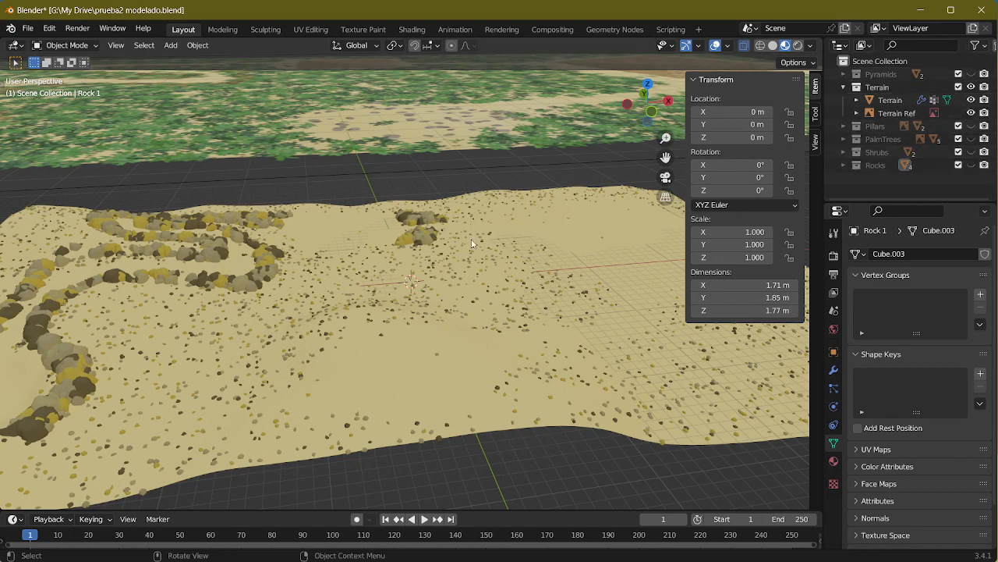
scroll(472, 244, down, 6)
middle_drag(473, 248, 485, 320)
middle_drag(452, 285, 664, 259)
click(487, 315)
scroll(476, 308, up, 5)
scroll(481, 281, down, 4)
middle_drag(525, 297, 615, 318)
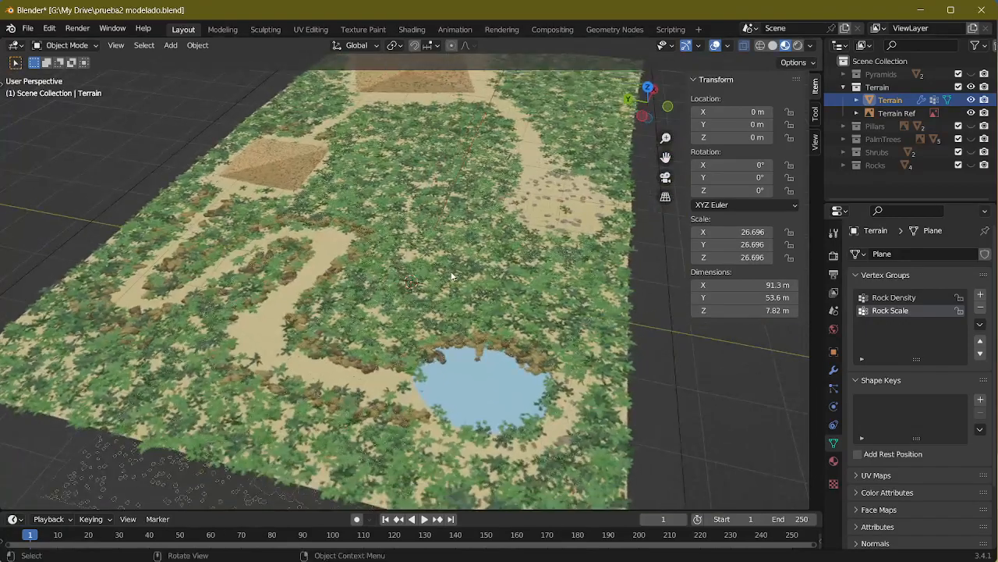
Step: Compare the reference map's vegetation, paths and pond with the rock layout on the terrain
scroll(451, 276, down, 4)
scroll(438, 414, up, 3)
middle_drag(442, 402, 451, 345)
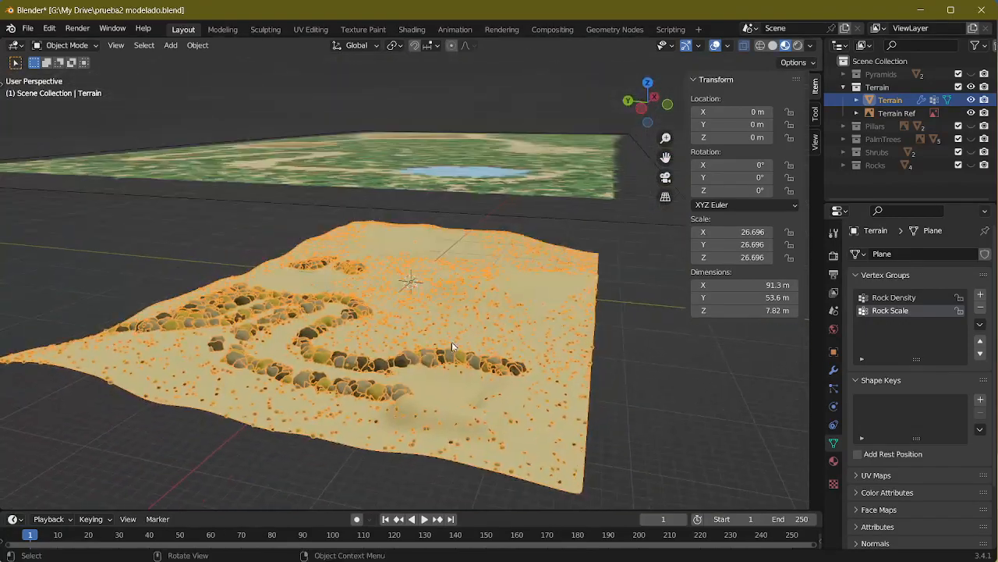
middle_drag(468, 156, 224, 294)
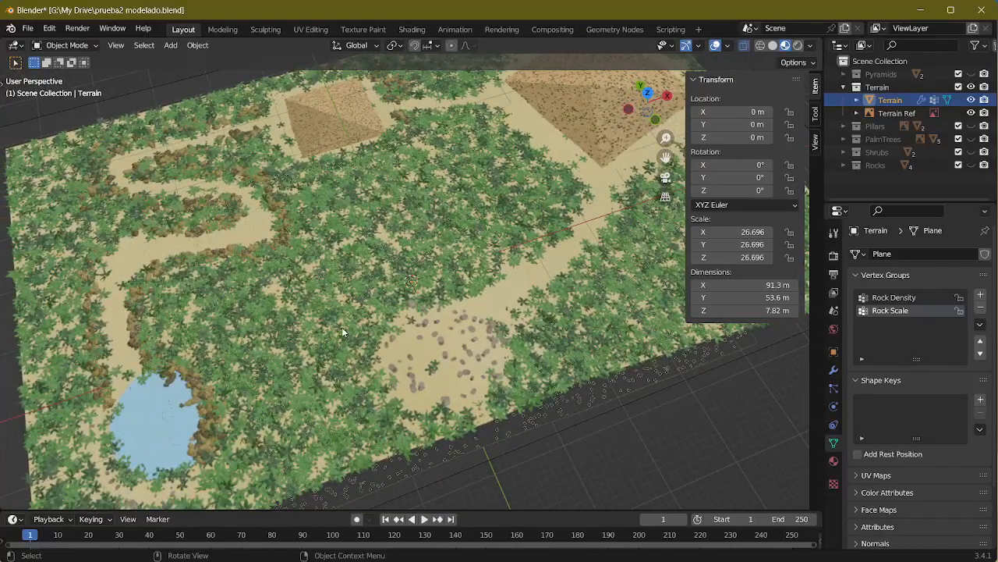
scroll(557, 194, down, 3)
middle_drag(557, 194, 405, 418)
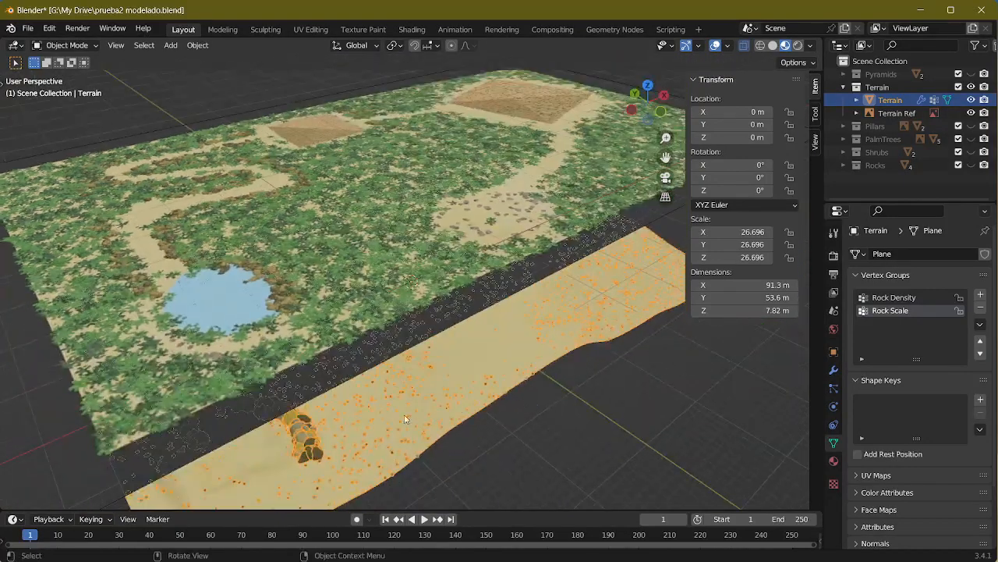
middle_drag(530, 251, 324, 334)
scroll(332, 333, up, 4)
middle_drag(382, 319, 303, 312)
scroll(392, 351, down, 7)
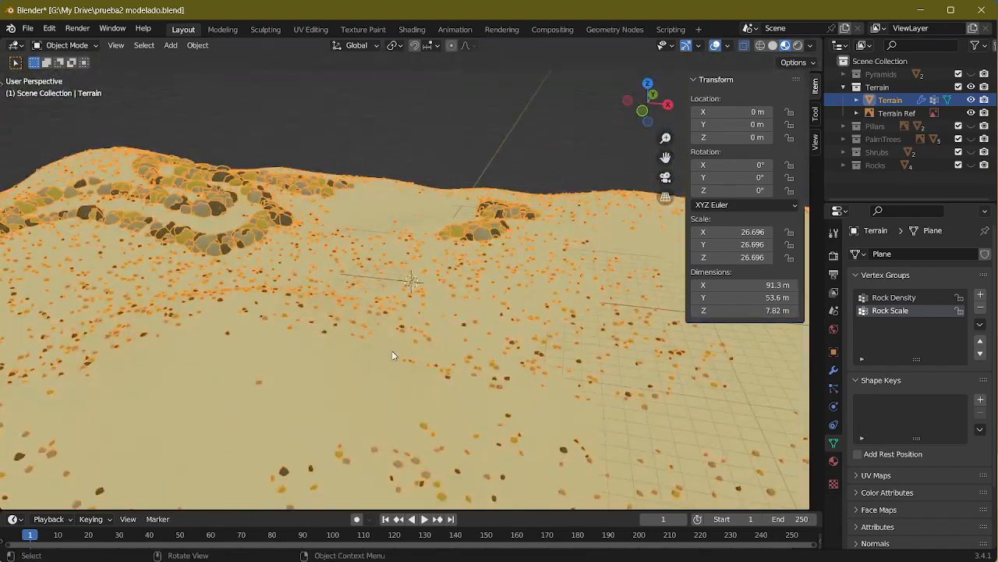
middle_drag(386, 334, 480, 316)
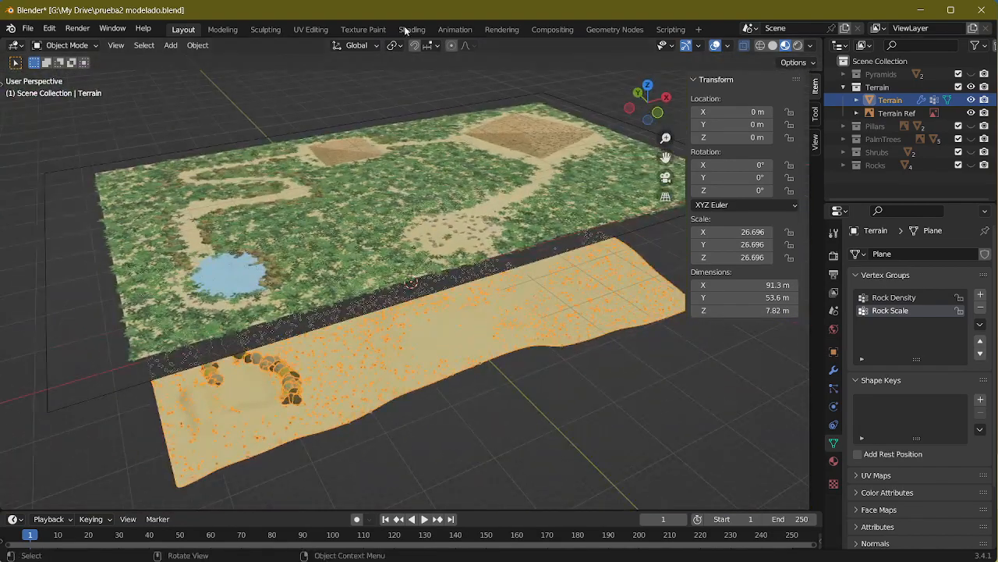
Step: Open the Geometry Nodes workspace and reposition the Distribute Points on Faces node inside the terrain's NodeGroup
click(616, 29)
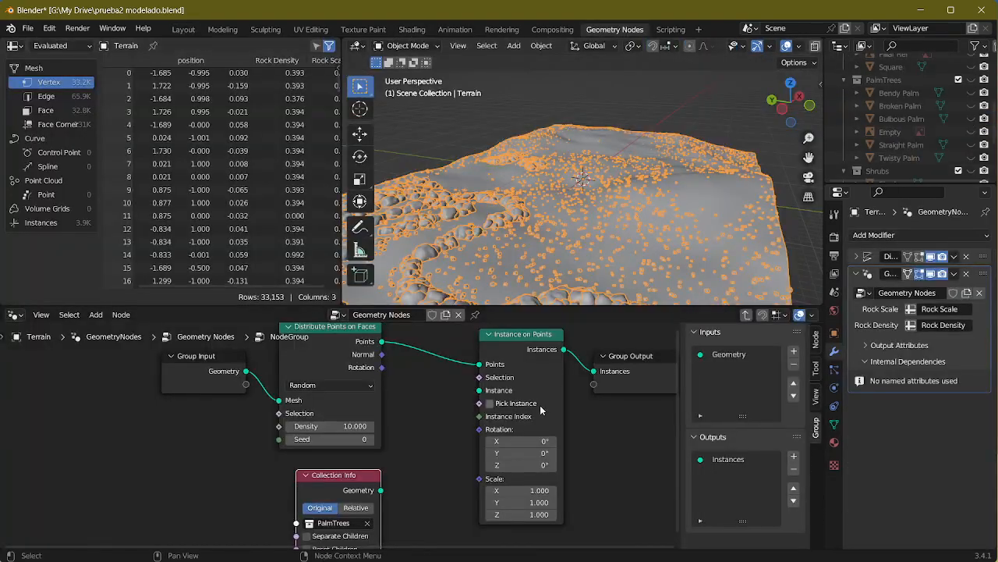
scroll(541, 410, down, 3)
middle_drag(568, 419, 610, 429)
middle_drag(428, 487, 448, 424)
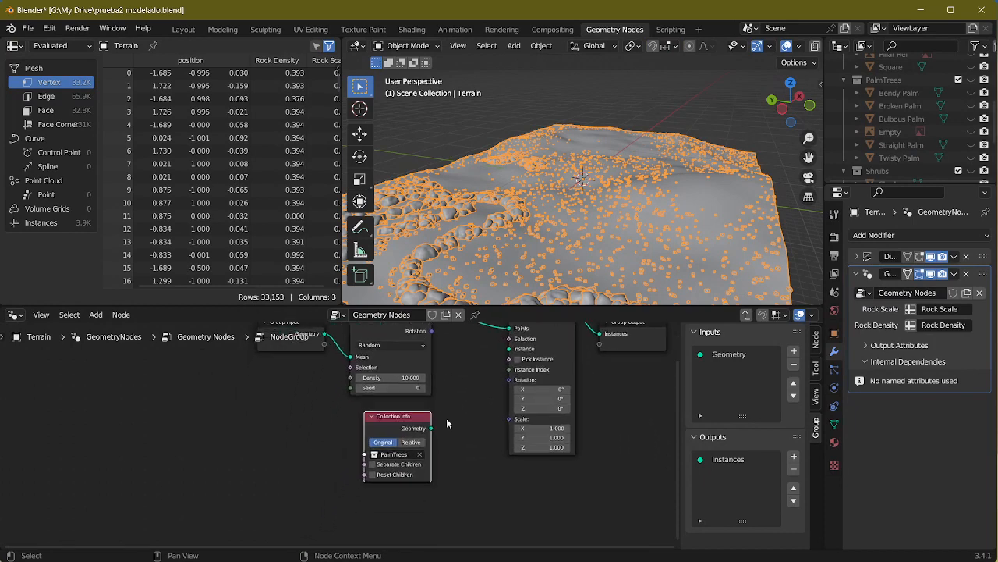
middle_drag(401, 343, 351, 422)
drag(351, 407, 376, 387)
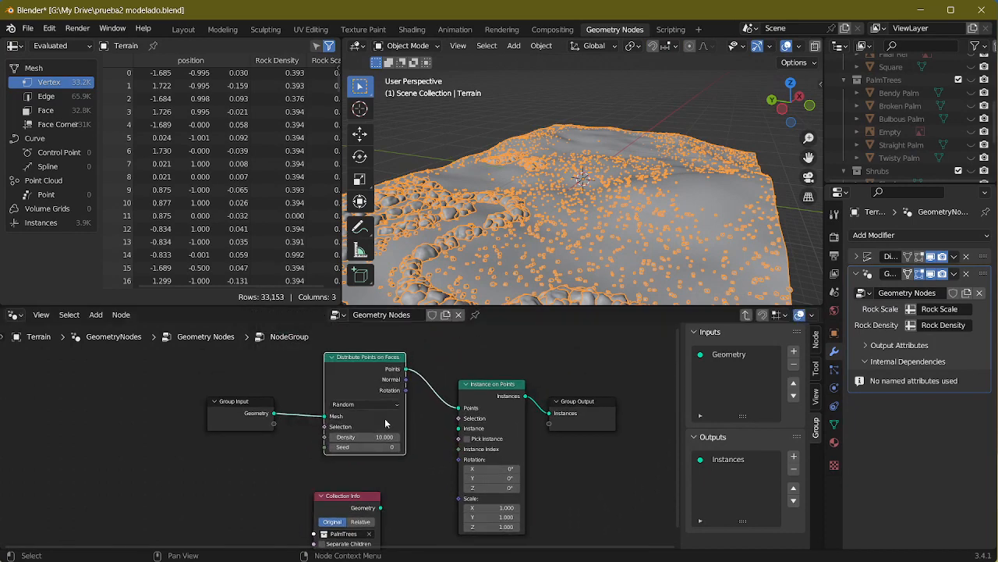
Step: Return to the main node tree, place the NodeGroup node below the Rocks group, and rename its group Shrubs
key(Tab)
middle_drag(467, 468, 521, 433)
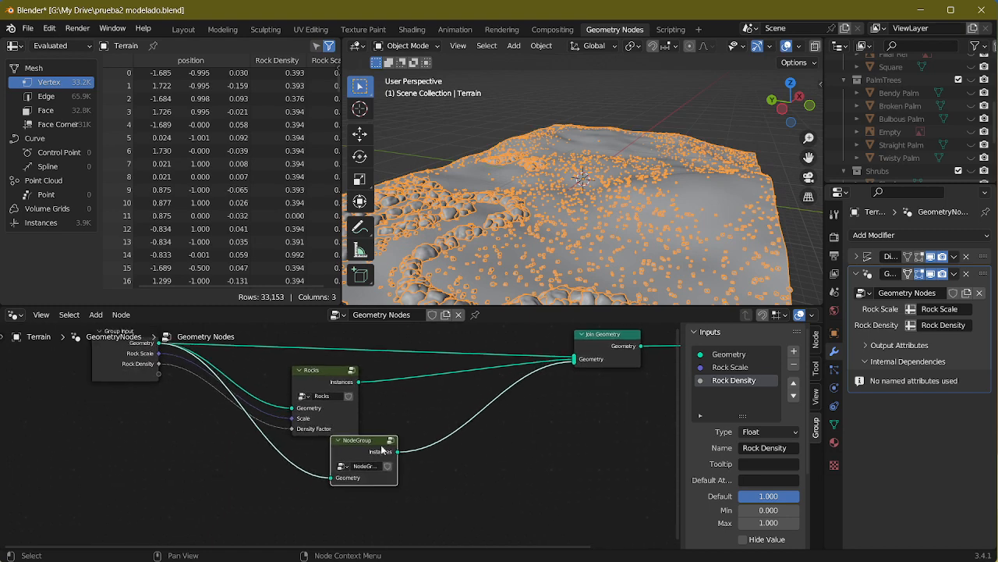
drag(382, 450, 362, 485)
drag(319, 373, 345, 383)
middle_drag(339, 514, 397, 467)
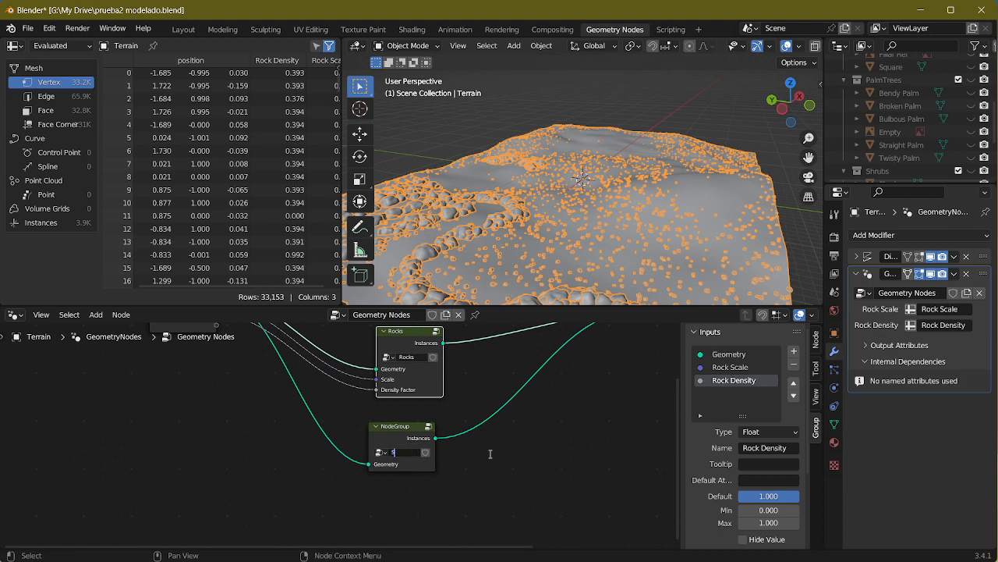
text(s)
key(Return)
Step: Inside the Shrubs group, set the Collection Info node's collection to Shrubs and reposition the node
key(Tab)
middle_drag(451, 416, 433, 351)
scroll(341, 452, up, 1)
click(309, 477)
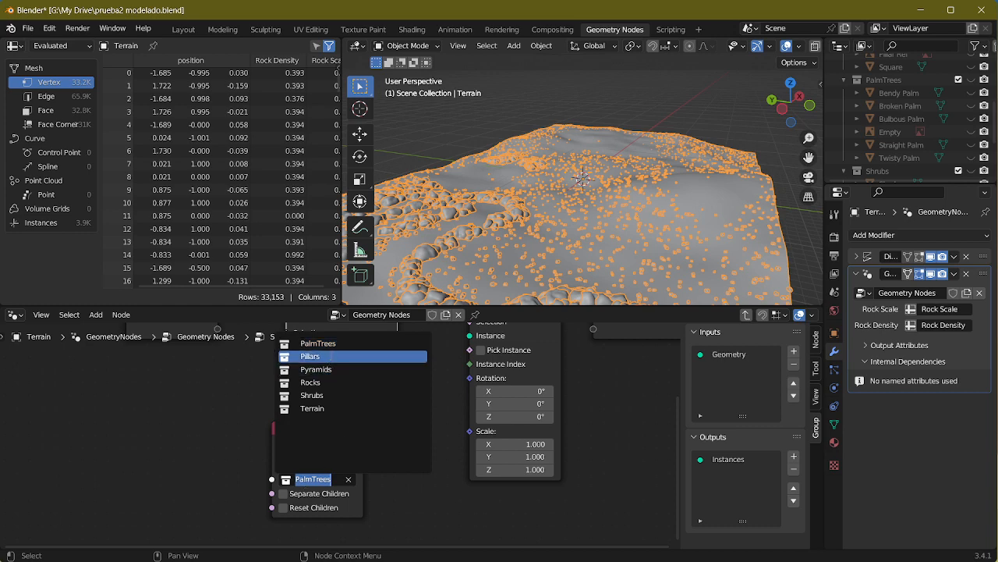
click(340, 384)
drag(302, 513, 341, 492)
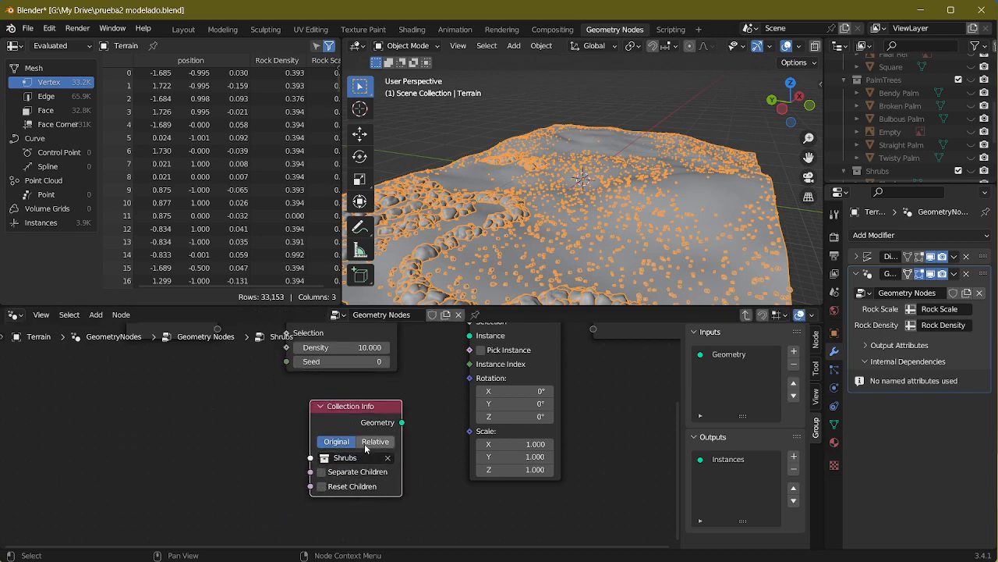
scroll(382, 442, down, 1)
drag(371, 422, 315, 438)
middle_drag(469, 433, 451, 486)
Step: Return to the main node tree and disconnect the Rocks group's Instances output from Join Geometry
key(Tab)
middle_drag(563, 464, 614, 456)
click(316, 426)
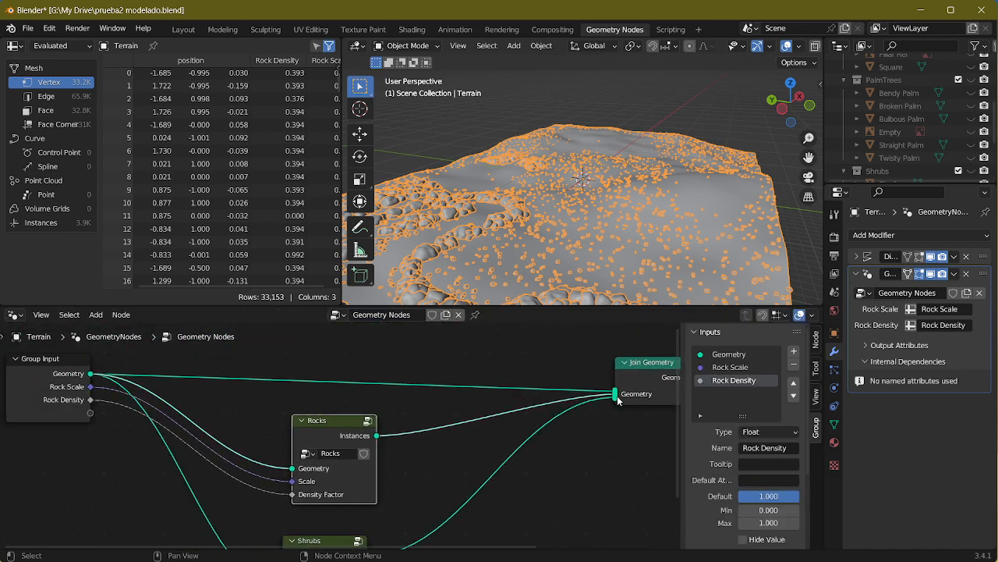
drag(616, 395, 564, 419)
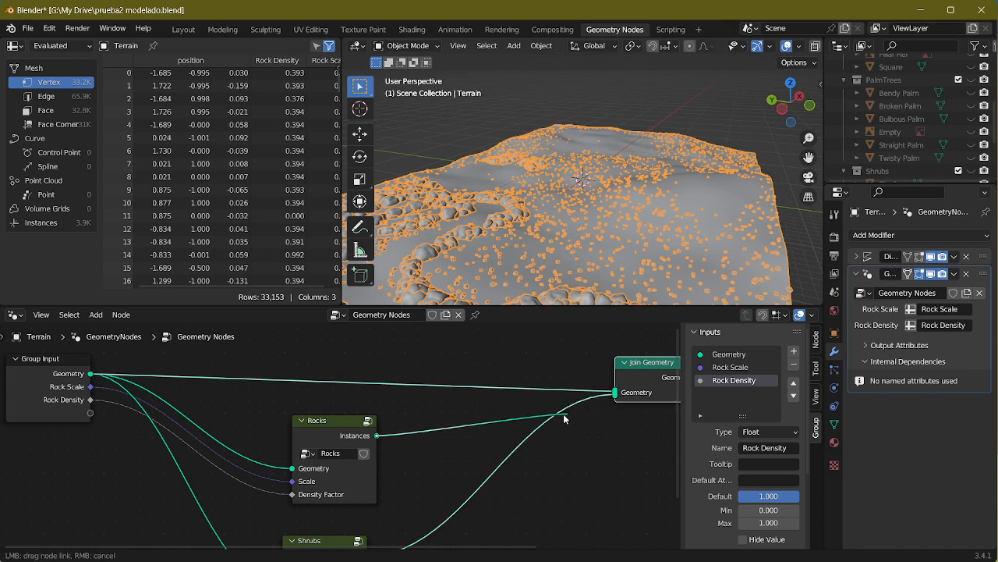
drag(390, 423, 394, 422)
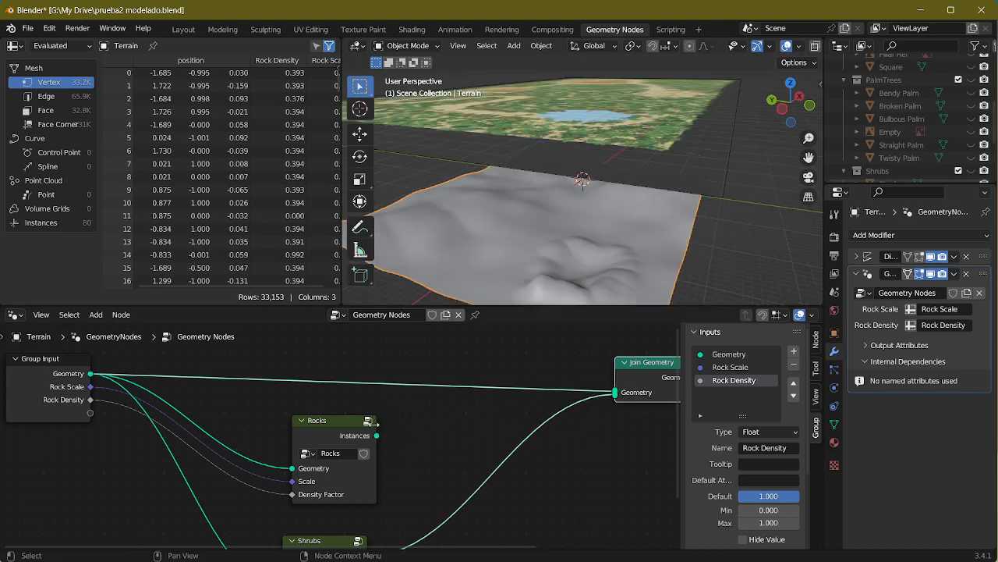
Step: Move the Rocks group node farther from Join Geometry and select the Shrubs group node
drag(325, 445, 290, 424)
middle_drag(515, 447, 429, 388)
click(231, 489)
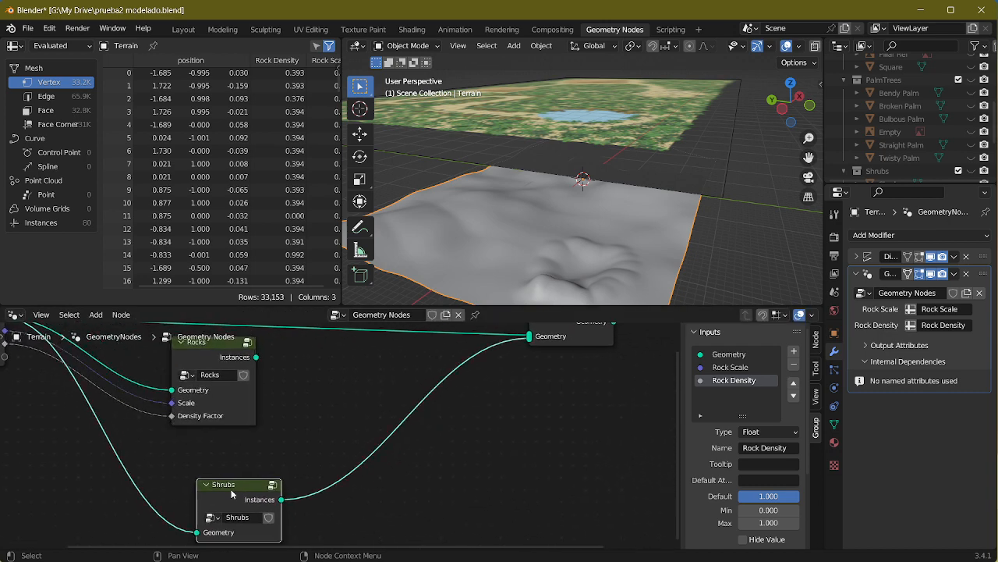
Step: Inside the Shrubs group, connect Collection Info's Geometry to the Instance input of Instance on Points and enable Separate Children
click(274, 485)
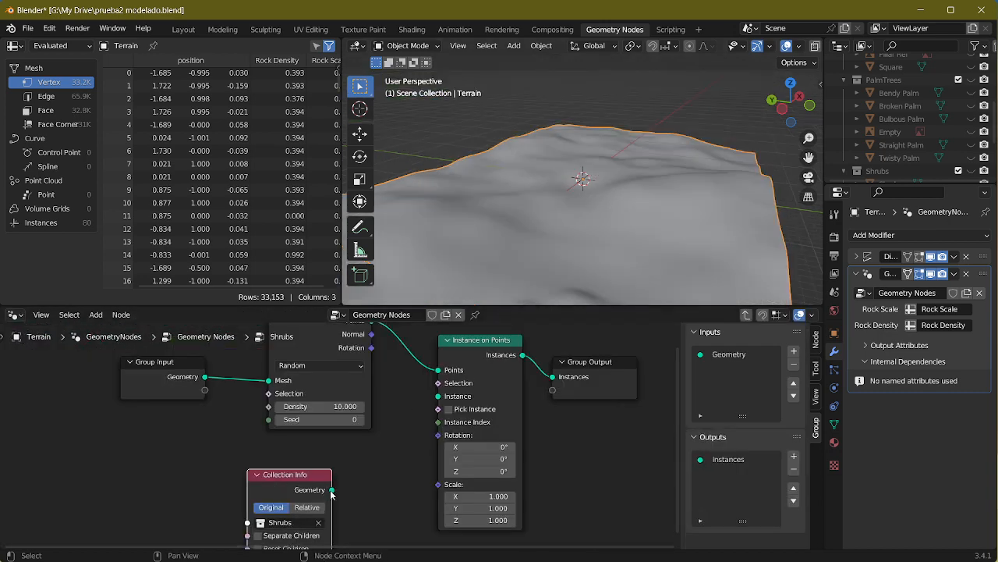
drag(332, 489, 406, 455)
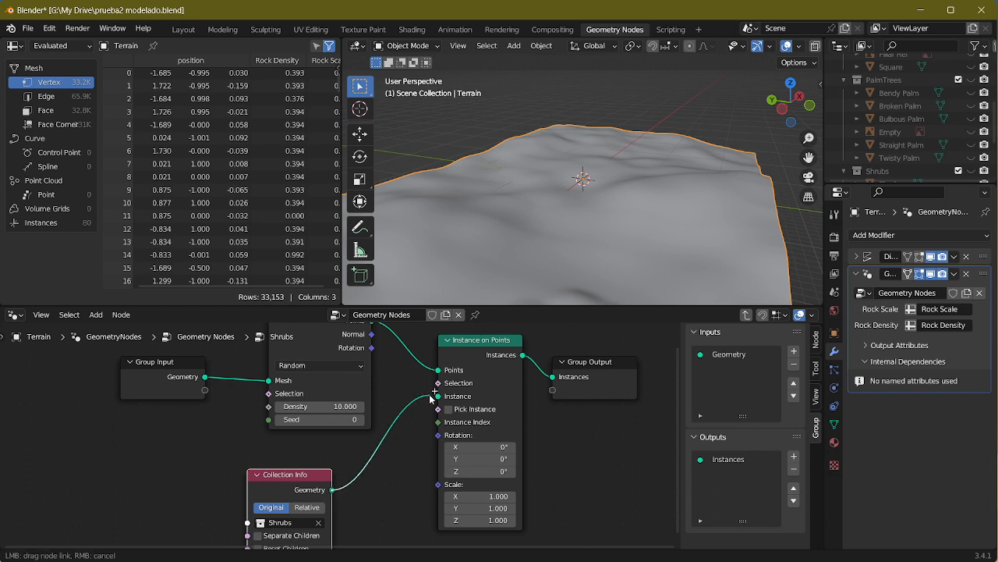
drag(432, 398, 437, 396)
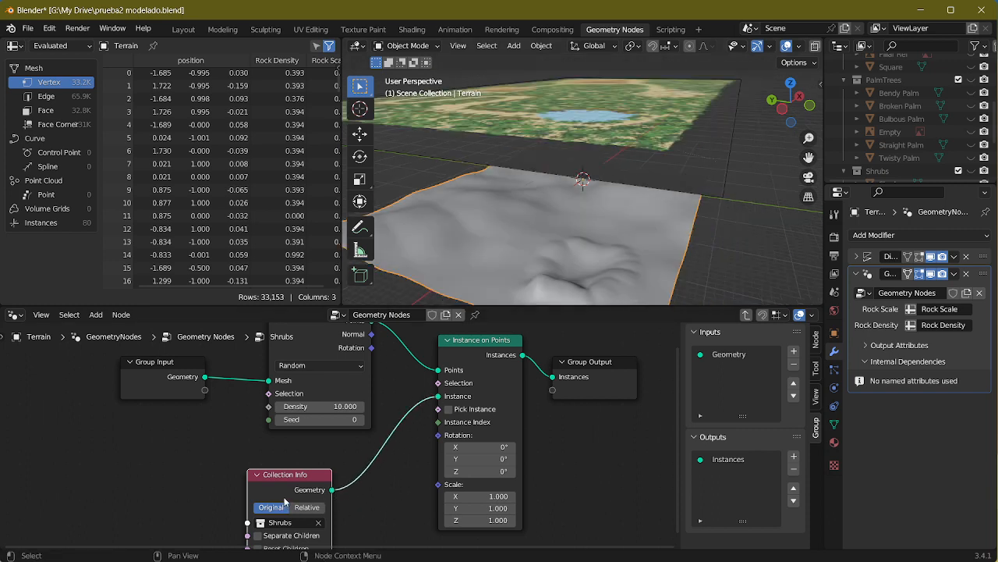
drag(285, 501, 305, 476)
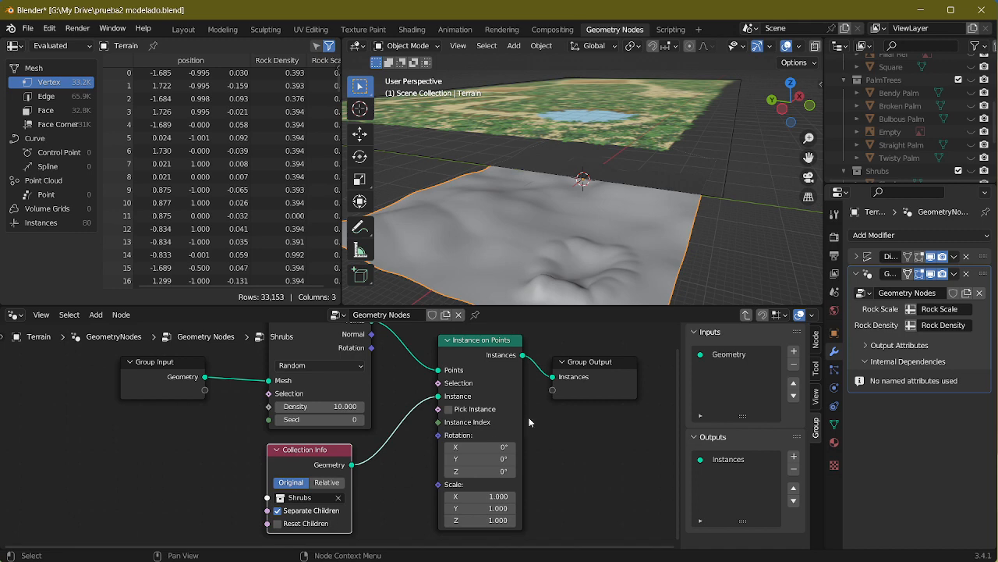
Step: Check the terrain for scattered shrubs and unhide the Shrub and Spearce Shrub objects
key(Tab)
middle_drag(576, 423, 608, 394)
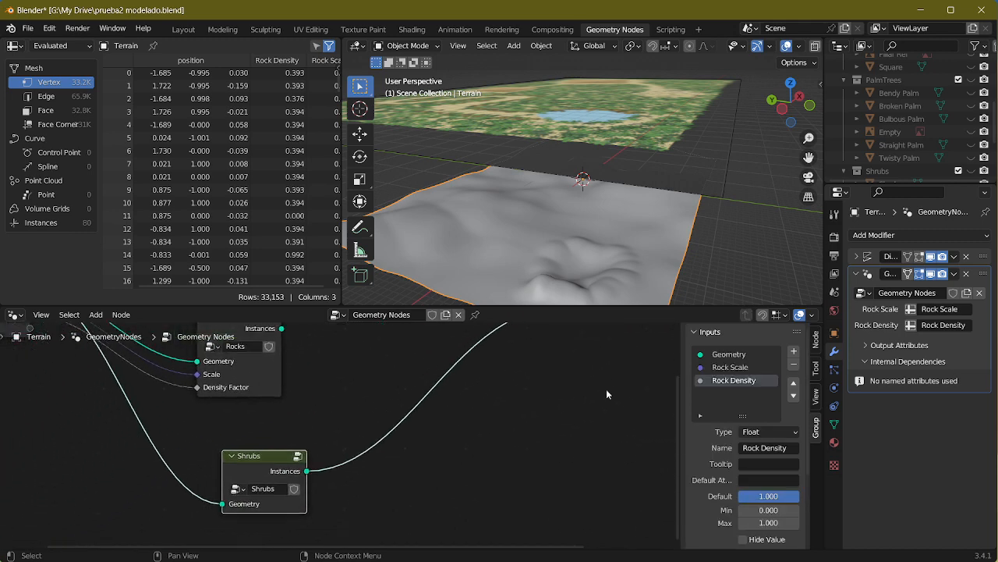
key(Tab)
mouse_move(423, 468)
middle_down()
mouse_move(397, 463)
mouse_move(417, 476)
middle_up()
scroll(554, 234, up, 5)
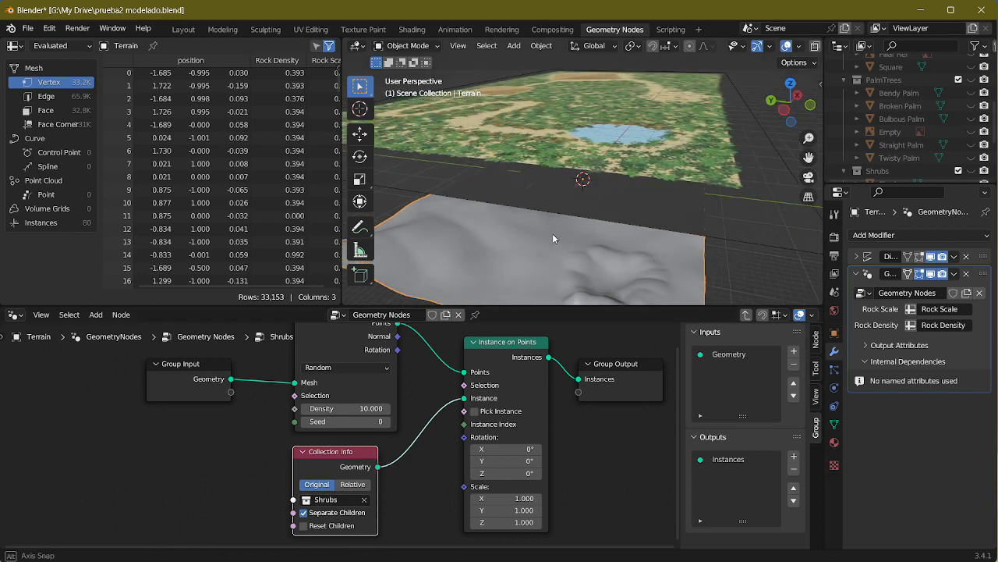
scroll(904, 140, down, 5)
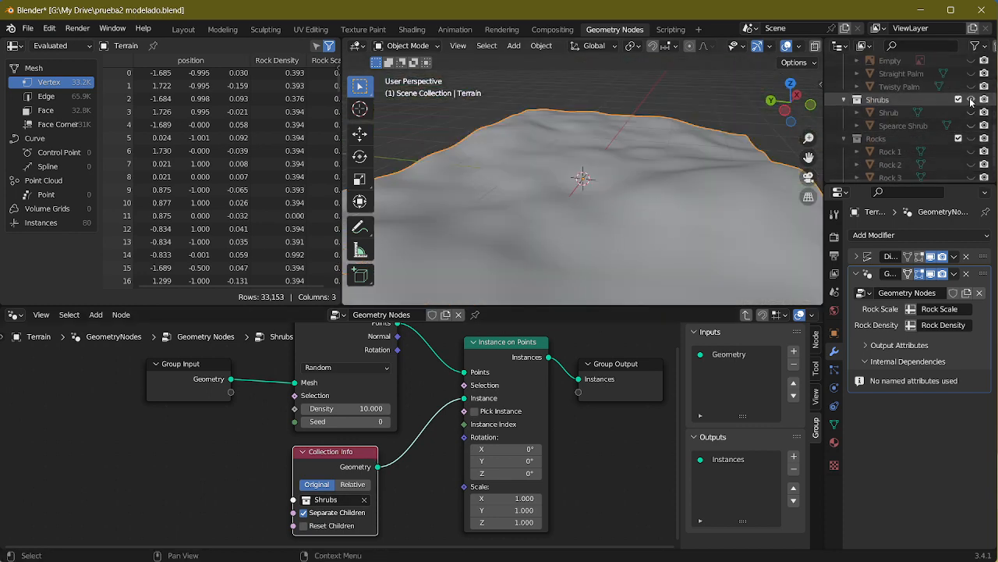
drag(972, 112, 972, 125)
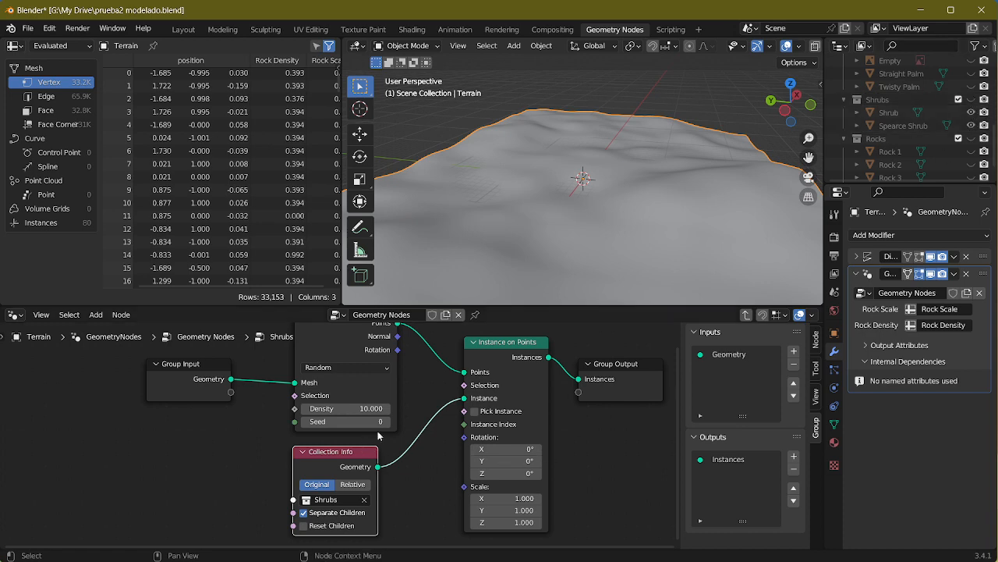
Step: Set Distribute Points on Faces to Poisson Disk and move it and the Group Input node away from Instance on Points
middle_drag(378, 435, 343, 479)
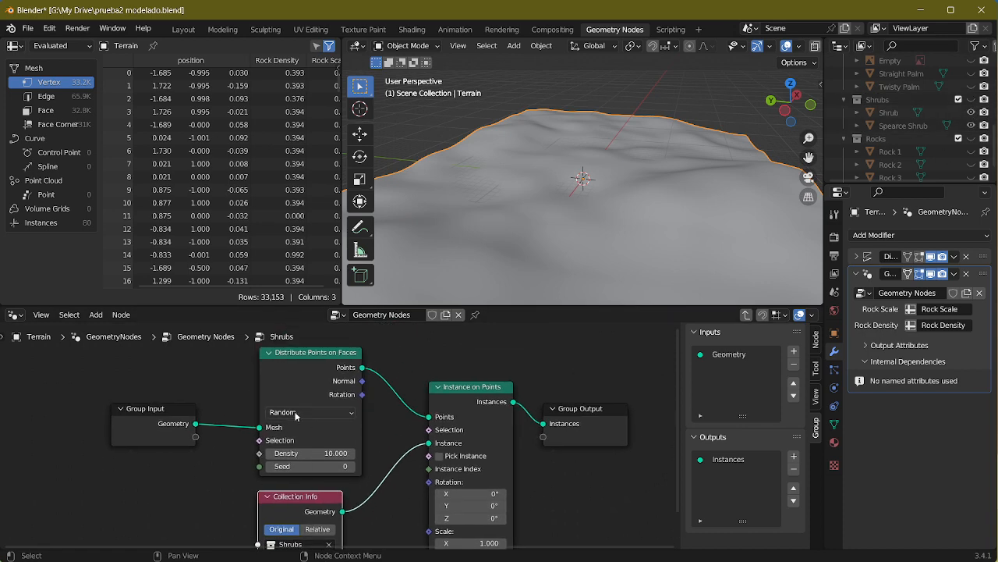
click(294, 412)
click(291, 439)
drag(312, 441, 286, 409)
drag(160, 424, 120, 400)
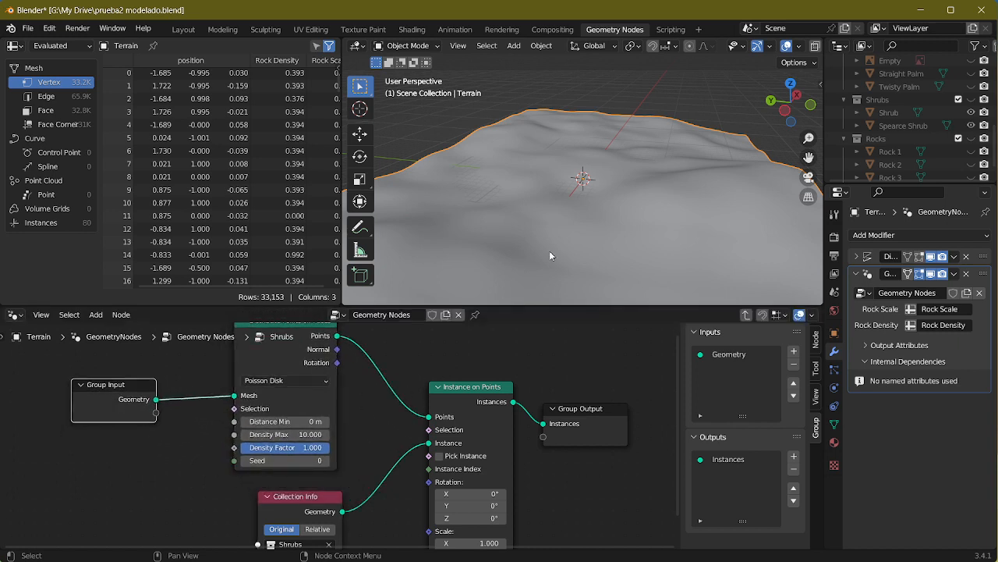
Step: Set Density Max of the Shrubs group's Distribute Points on Faces node to 70.4 and inspect the terrain up close
middle_drag(550, 255, 596, 212)
middle_drag(461, 454, 489, 391)
mouse_move(458, 381)
mouse_down()
mouse_move(458, 399)
mouse_move(468, 393)
mouse_move(458, 380)
mouse_up()
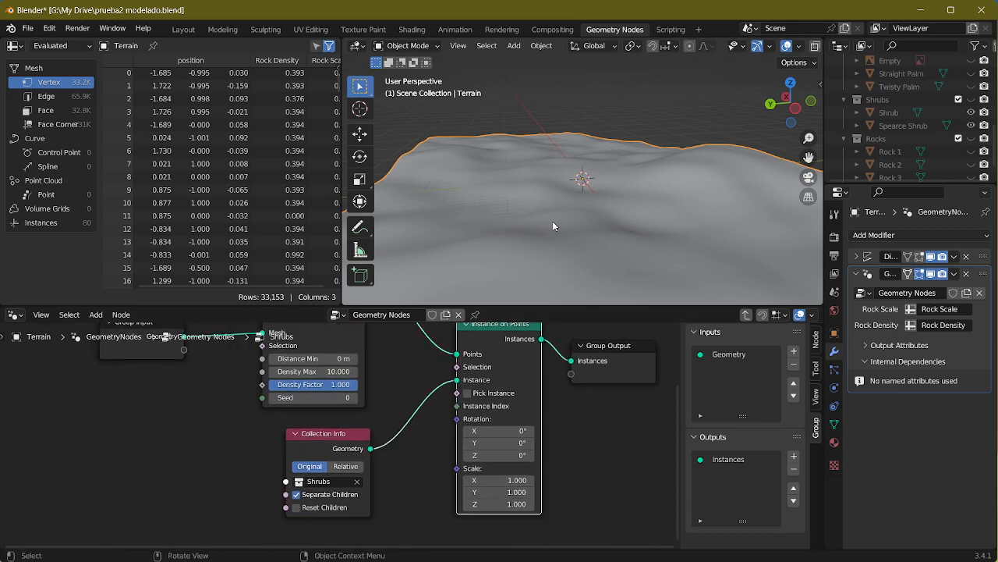
middle_drag(553, 226, 578, 223)
middle_drag(380, 382, 373, 416)
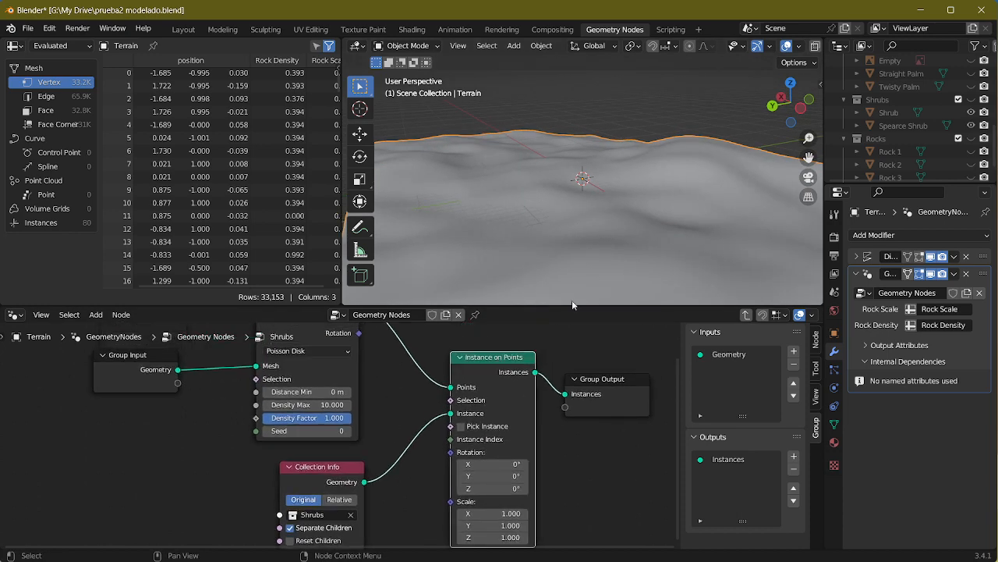
middle_drag(572, 300, 552, 208)
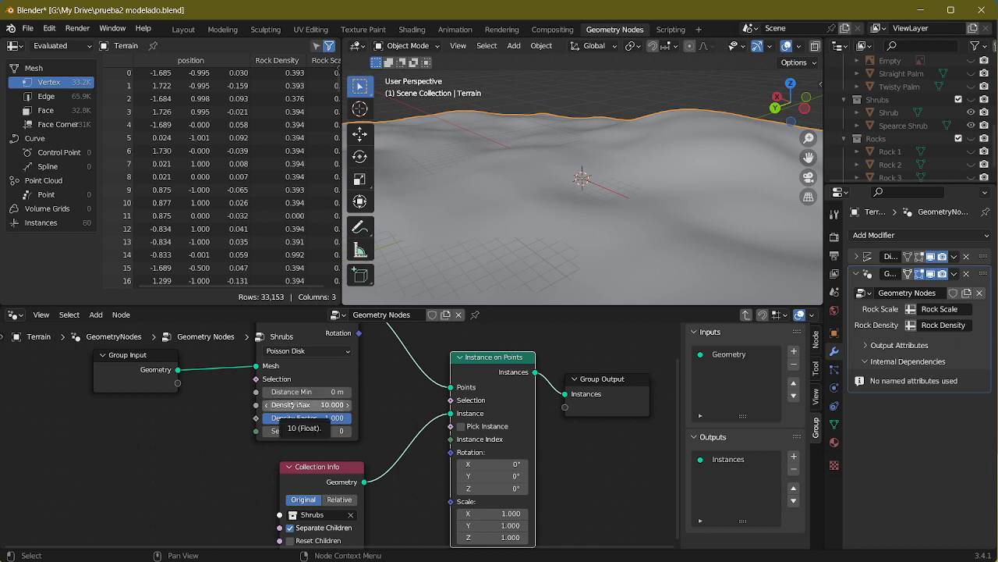
drag(293, 405, 607, 405)
scroll(431, 237, up, 5)
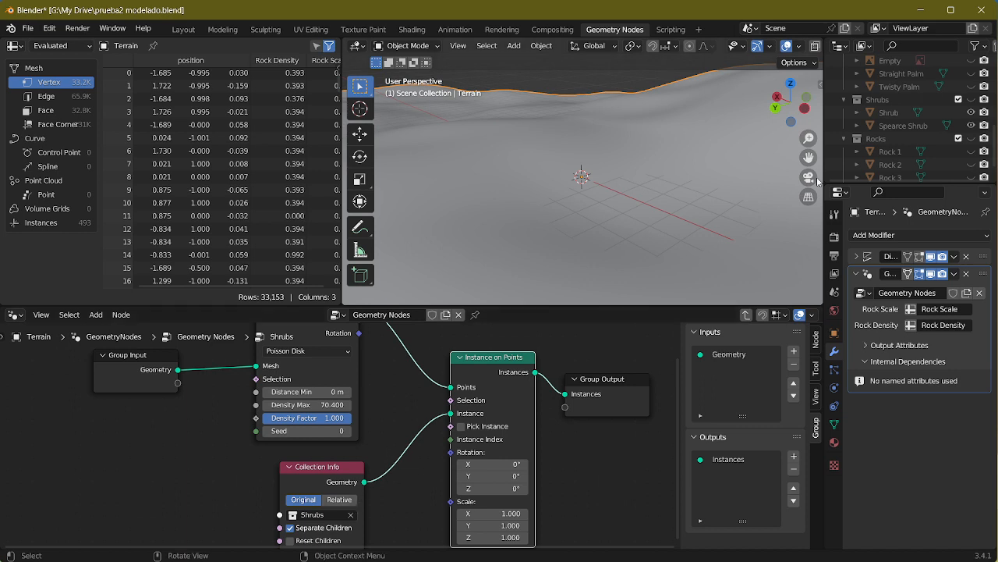
Step: Select the Shrub object in the visible Shrubs collection, frame it in the viewport and examine its shape
click(888, 112)
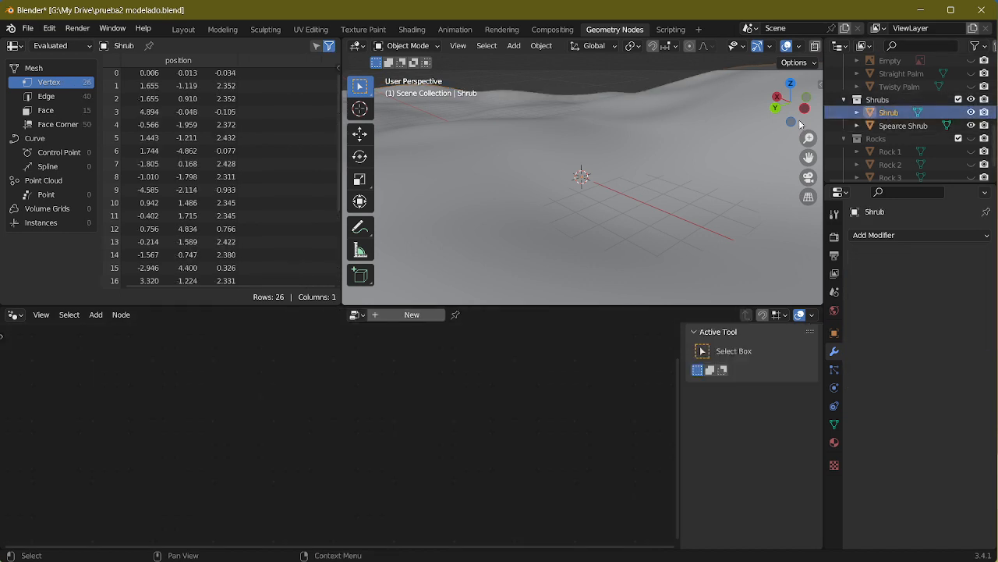
scroll(551, 187, down, 7)
key(KP_Decimal)
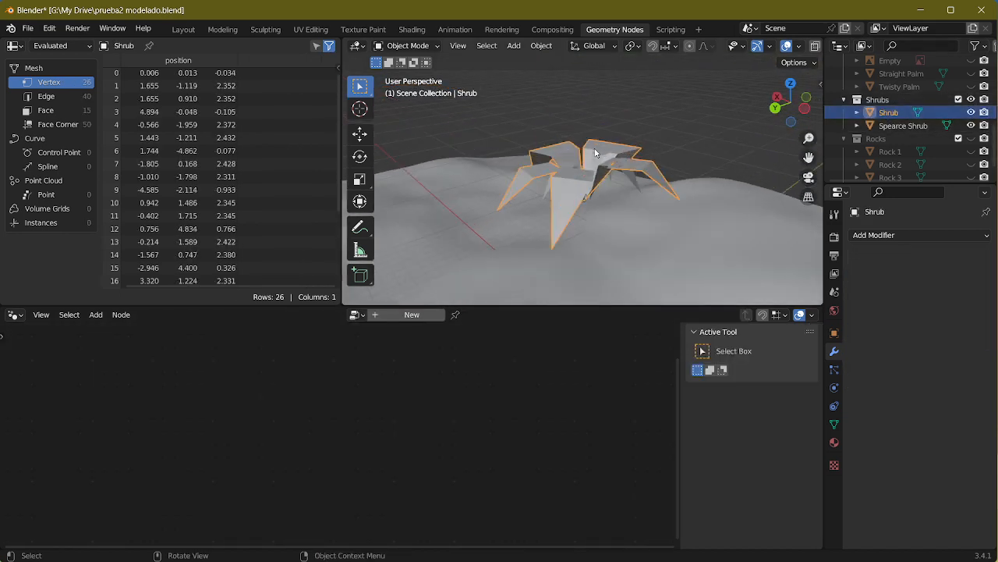
middle_drag(597, 152, 538, 118)
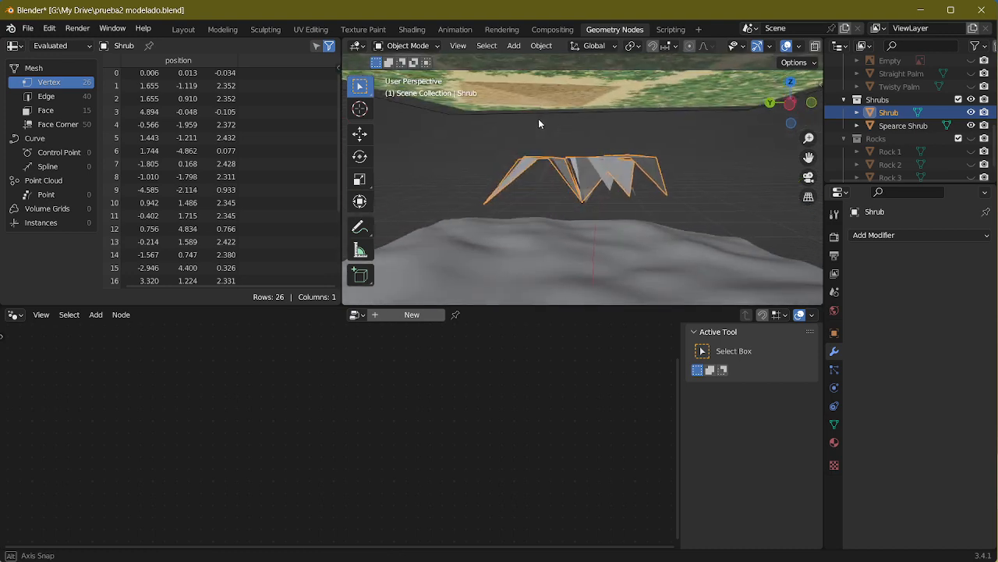
Step: Hide the Shrub object, examine the Spearce Shrub from another angle and hide it as well
click(972, 113)
click(972, 126)
click(972, 126)
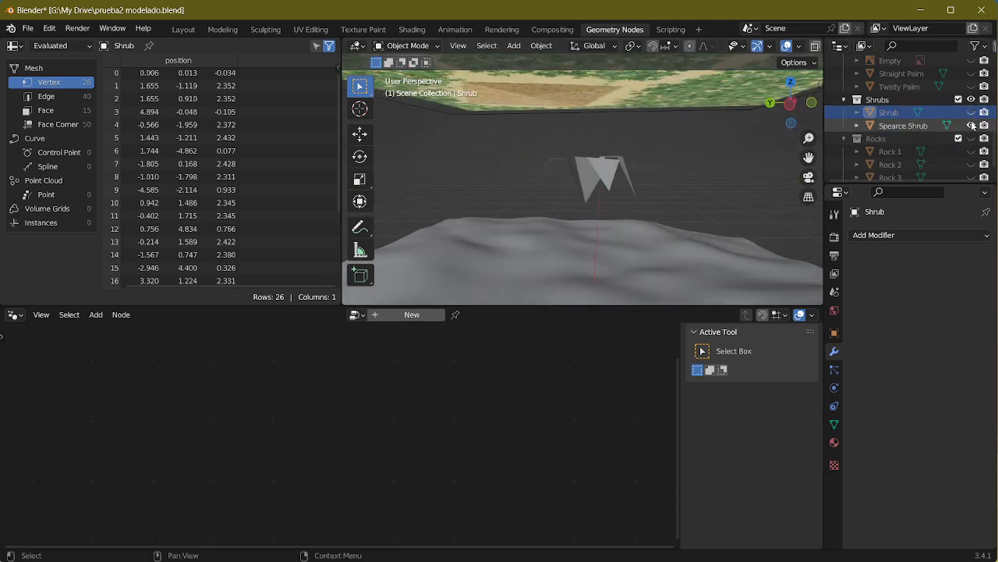
click(905, 126)
middle_drag(611, 205, 579, 199)
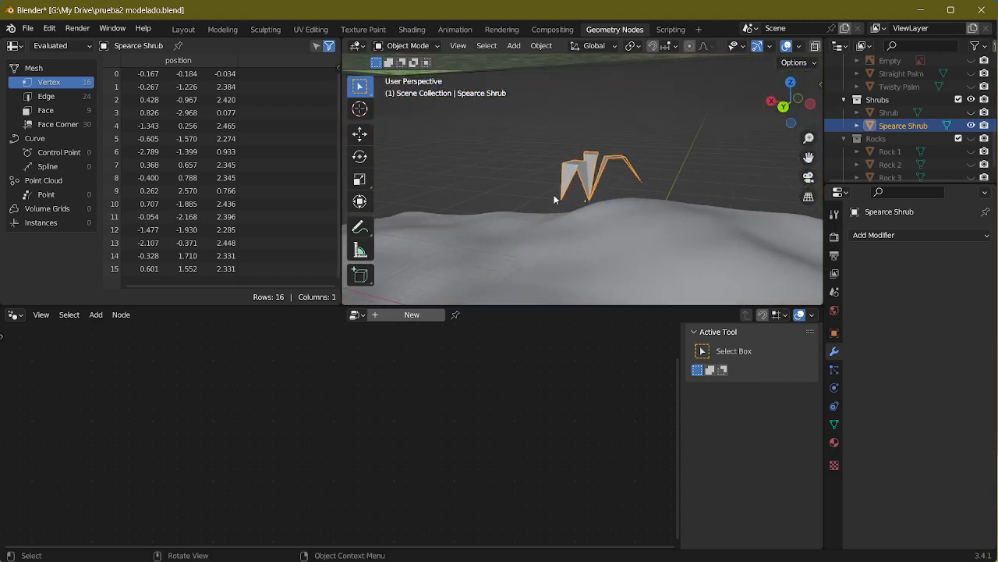
click(971, 126)
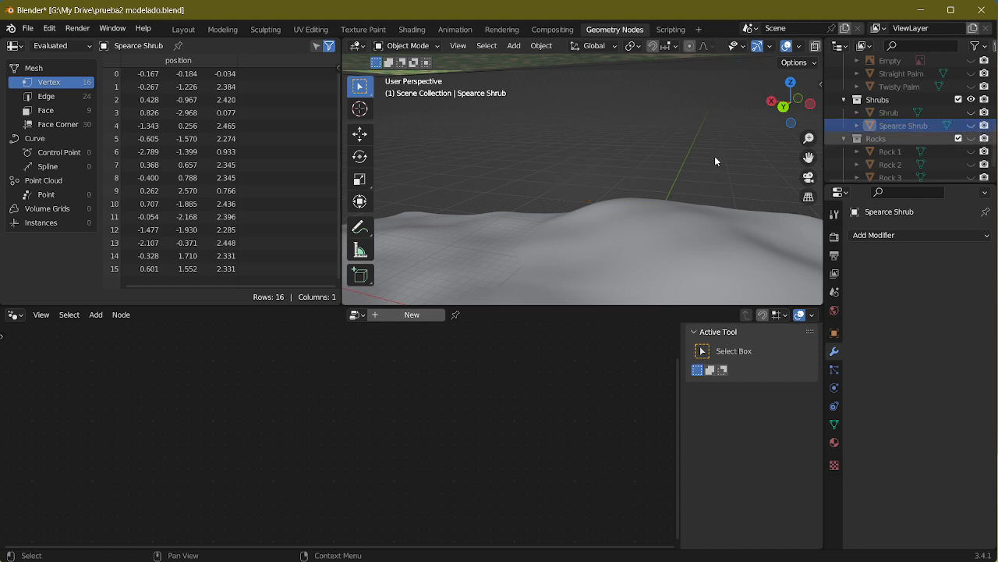
Step: Select the Terrain again, reopen its Shrubs node group and select the Distribute Points on Faces node
click(617, 234)
shift+middle_drag(351, 454, 453, 330)
scroll(456, 368, down, 7)
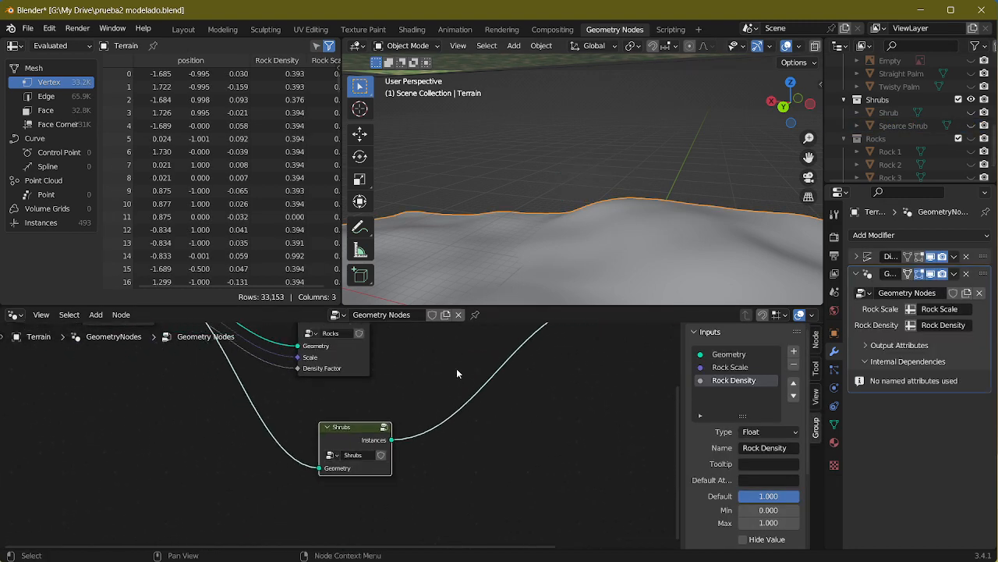
middle_drag(466, 425, 515, 477)
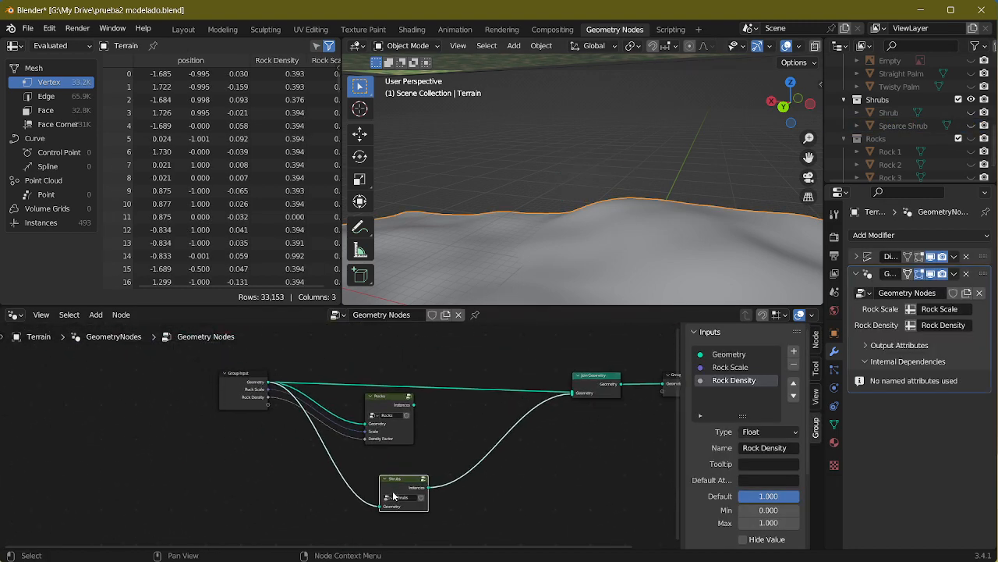
key(Tab)
scroll(357, 432, up, 5)
middle_drag(203, 395, 215, 503)
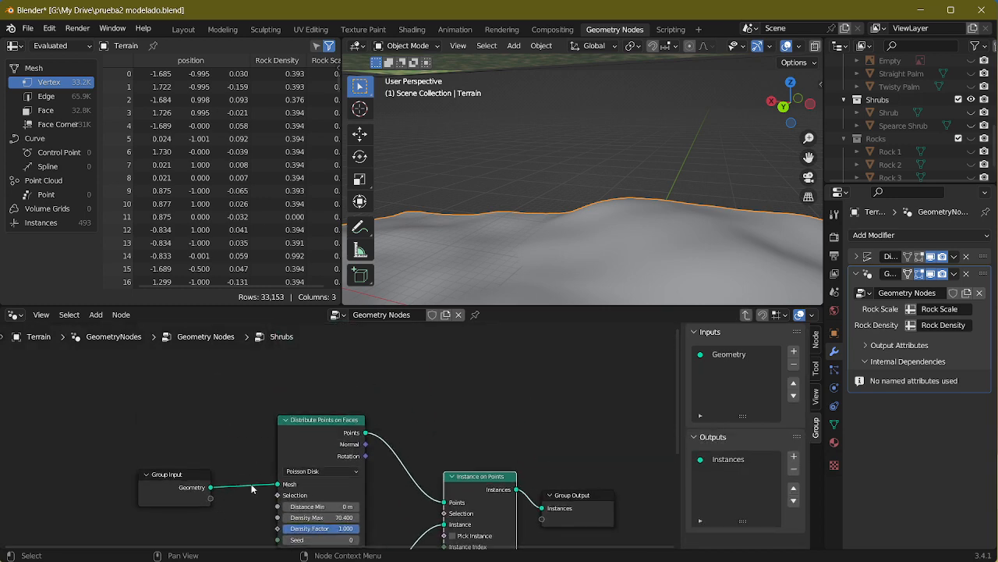
click(323, 459)
key(KP_Decimal)
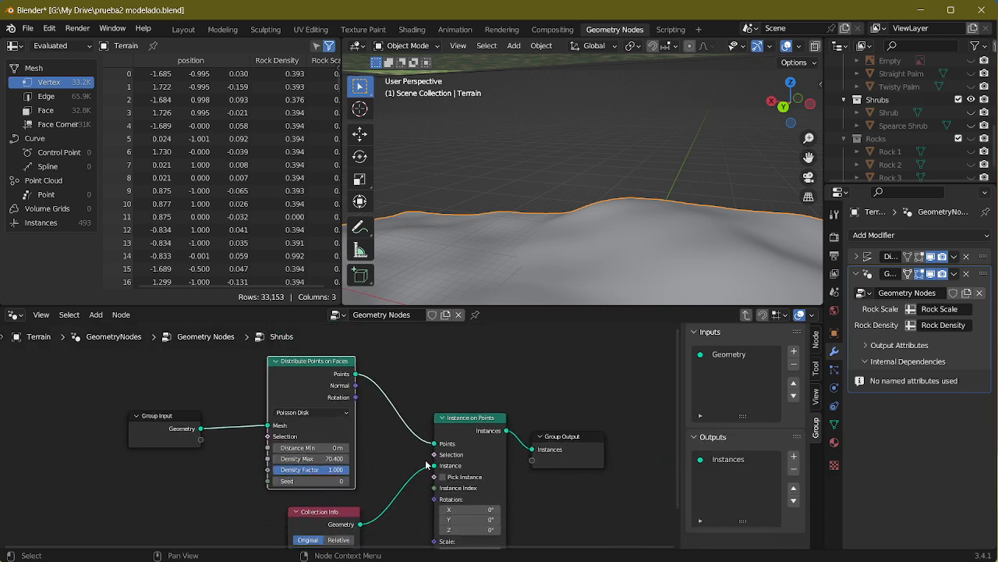
Step: Preview the distributed points by linking them directly to Group Output, and restore the connections through Instance on Points
drag(436, 445, 534, 451)
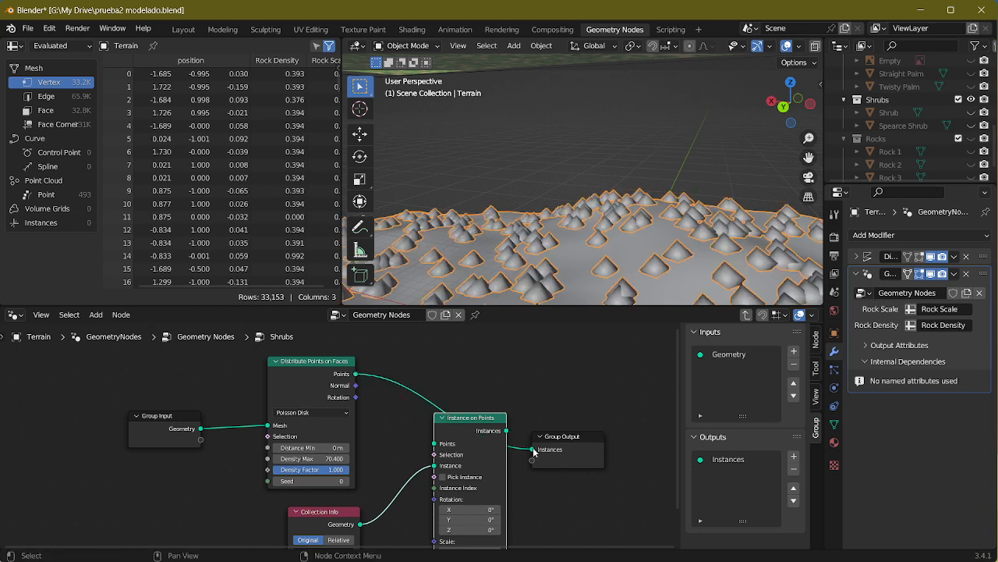
middle_drag(612, 262, 593, 371)
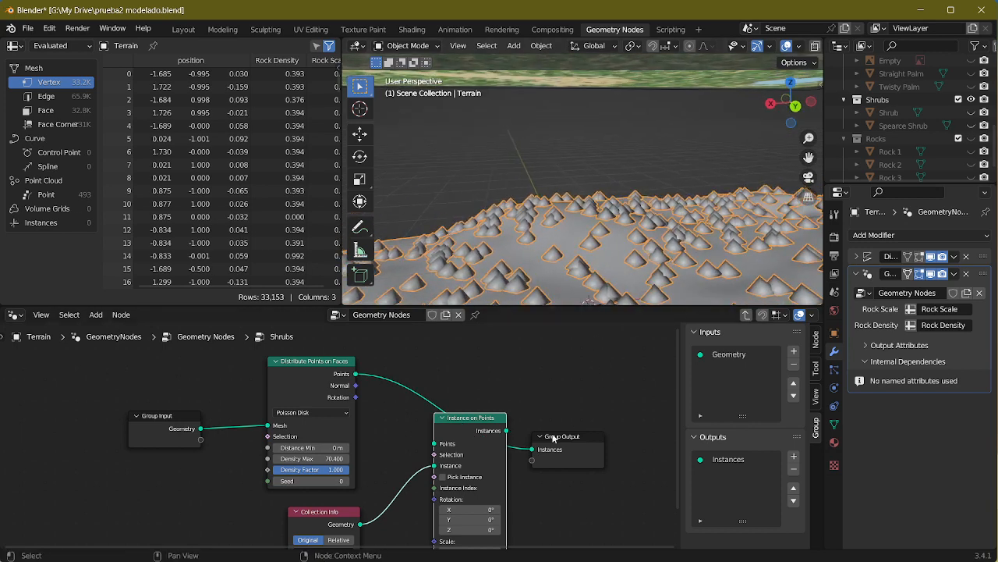
drag(532, 451, 433, 443)
drag(507, 431, 532, 450)
shift+middle_drag(633, 261, 591, 148)
scroll(594, 152, up, 5)
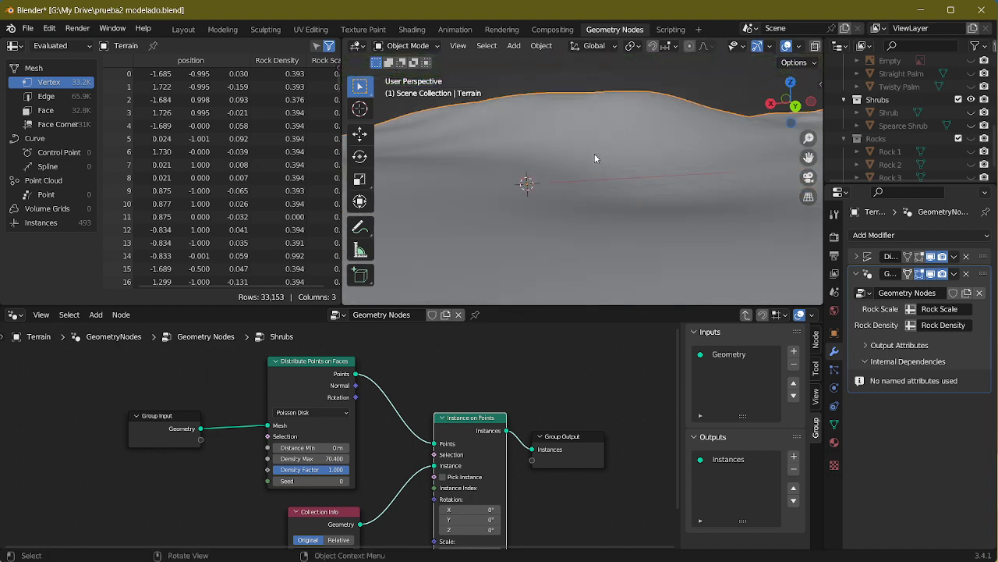
scroll(605, 171, down, 4)
scroll(513, 480, down, 1)
Step: Try the Relative and Reset Children options on the Shrubs Collection Info node, and revert it to Original without Reset Children
middle_drag(523, 508, 509, 420)
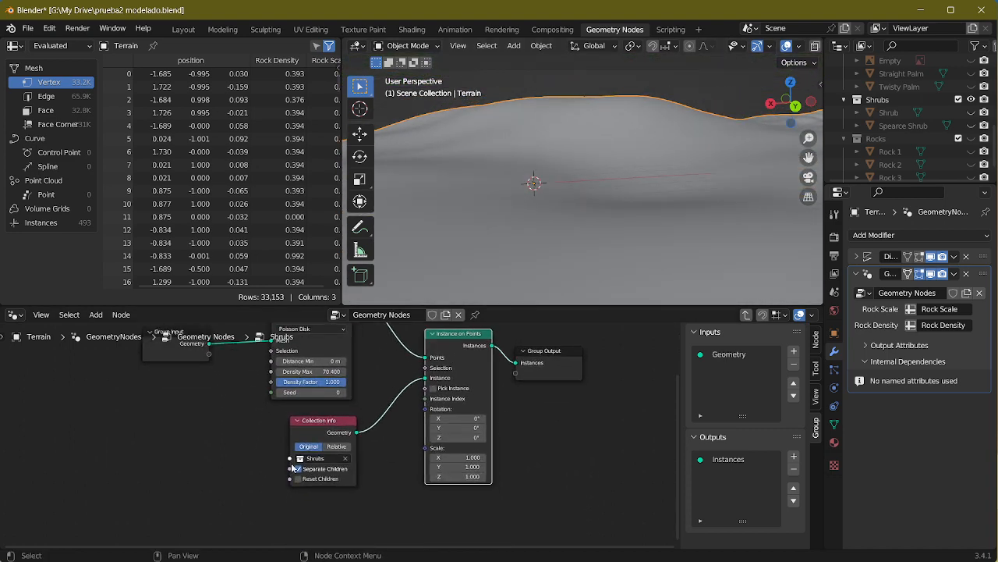
scroll(357, 486, up, 2)
click(336, 448)
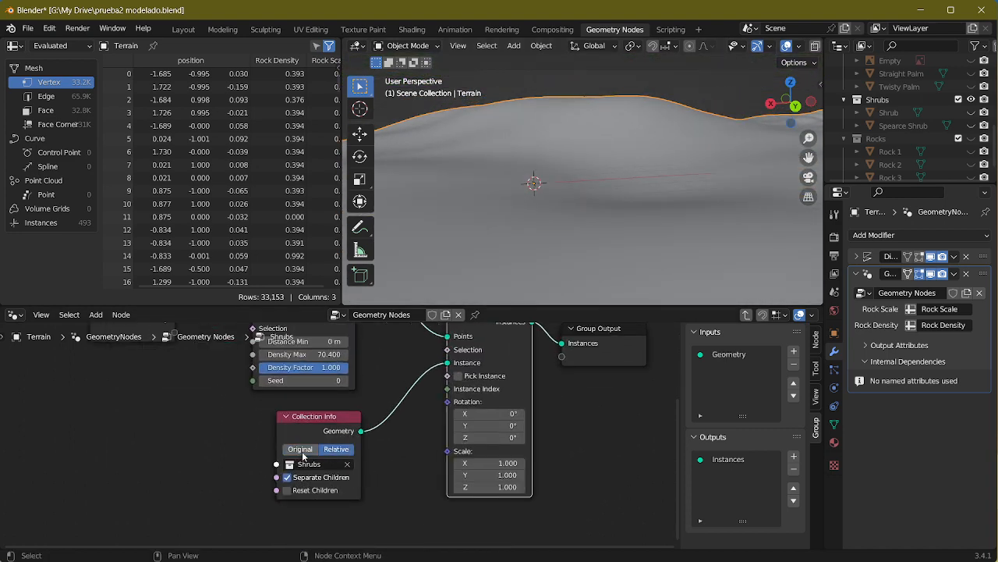
middle_drag(380, 473, 338, 513)
click(288, 523)
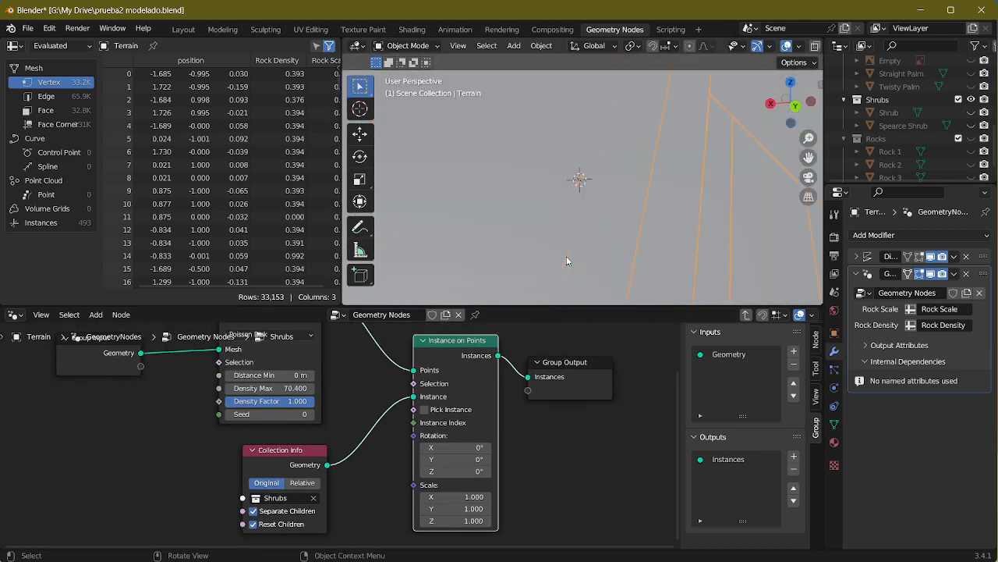
middle_drag(566, 256, 640, 220)
click(253, 523)
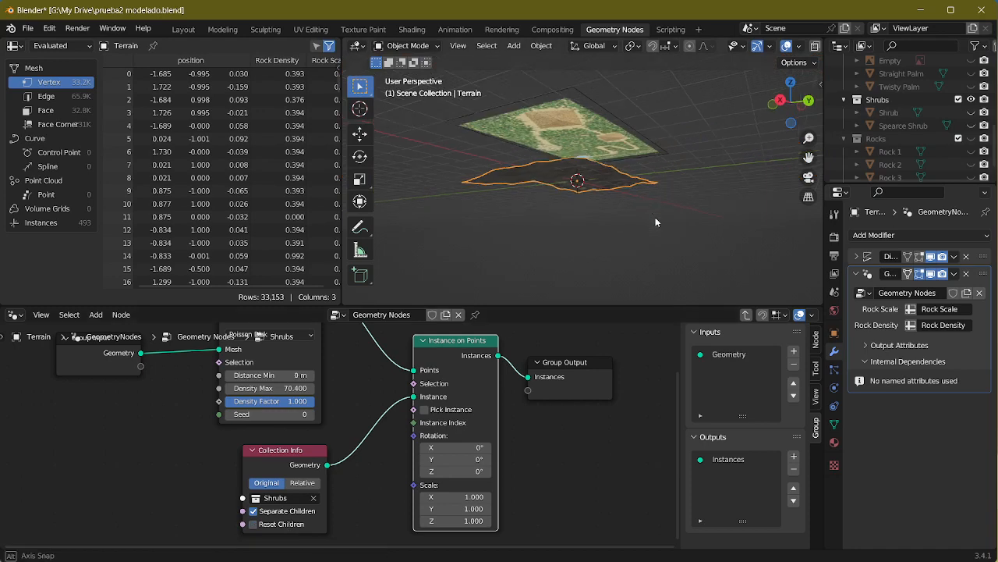
middle_drag(664, 258, 490, 182)
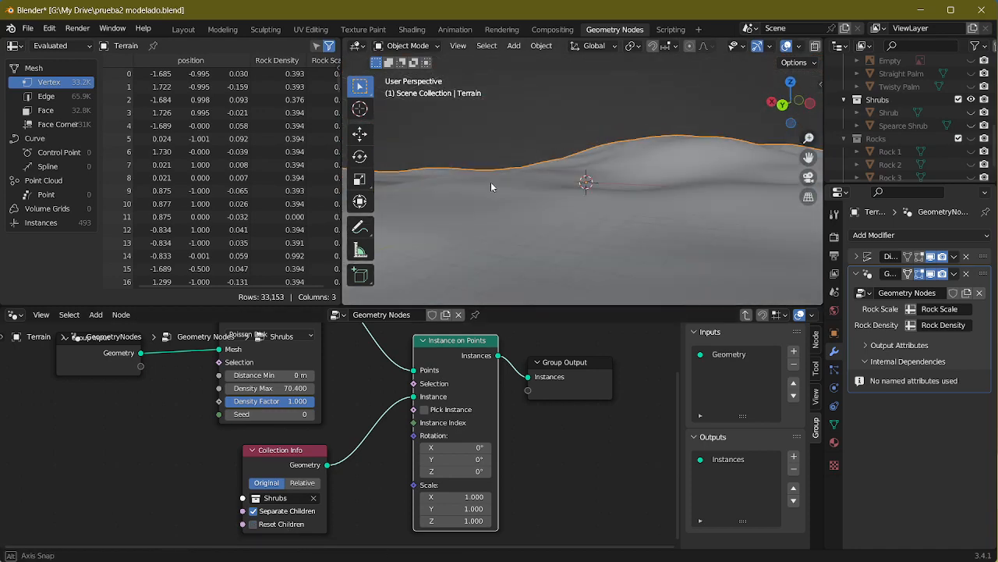
Step: Open the Rocks group and examine the settings of its Collection Info and Instance on Points nodes for comparison
key(Tab)
click(399, 383)
key(Tab)
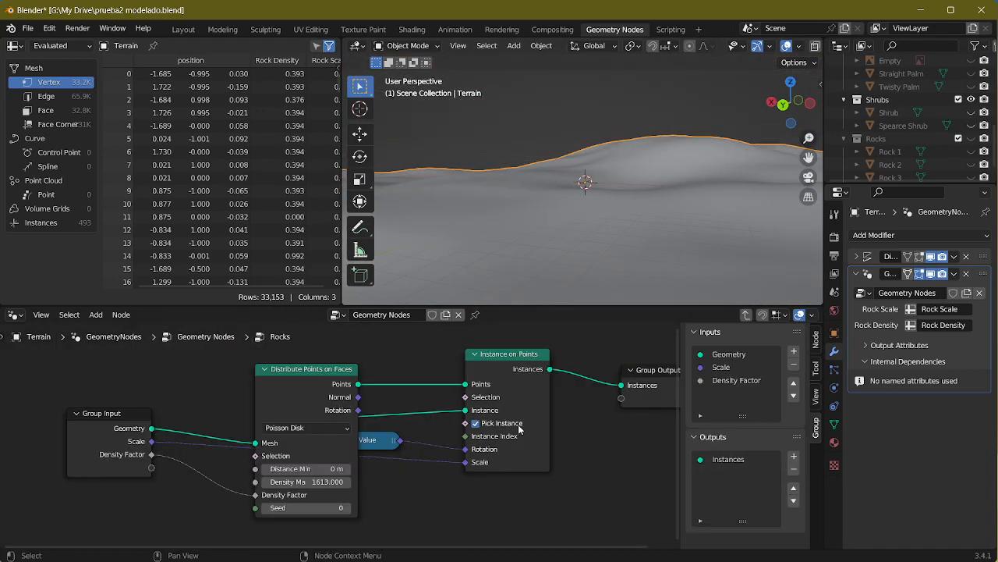
scroll(349, 400, up, 4)
drag(297, 399, 307, 429)
click(260, 353)
middle_drag(402, 464, 429, 344)
click(272, 415)
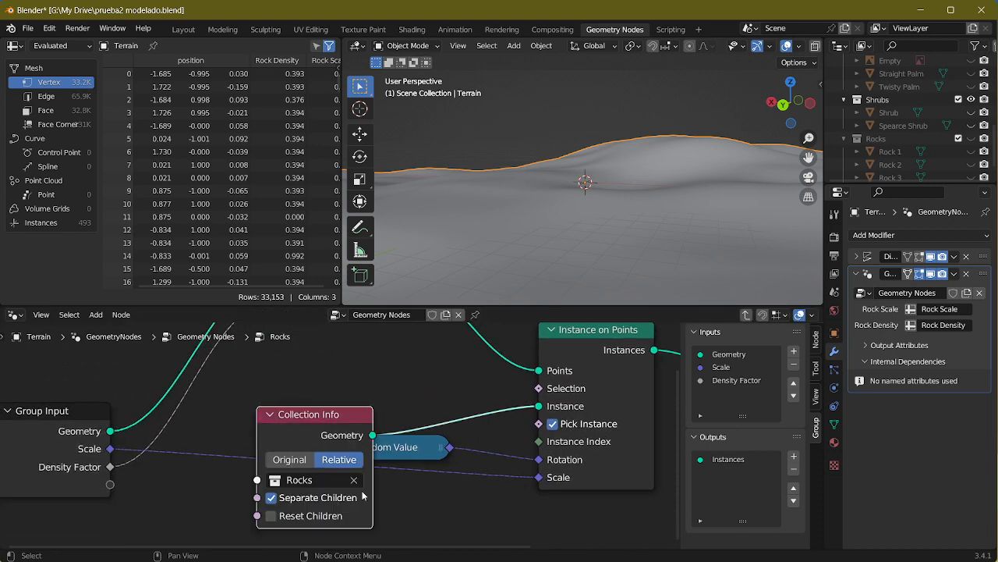
middle_drag(425, 502, 485, 458)
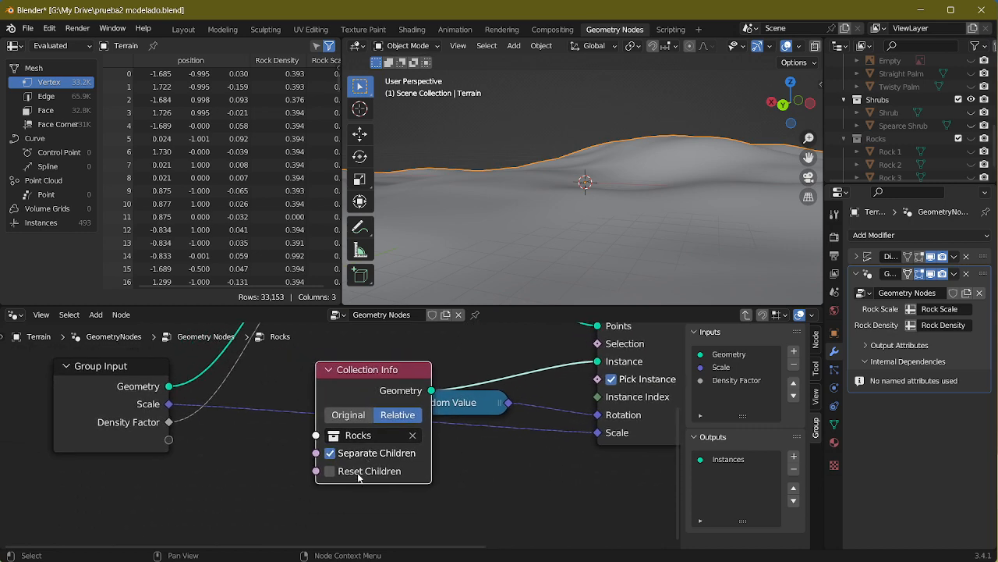
Step: Collapse the Collection Info node in the Rocks group and return to the main Geometry Nodes tree
click(329, 369)
scroll(344, 433, down, 1)
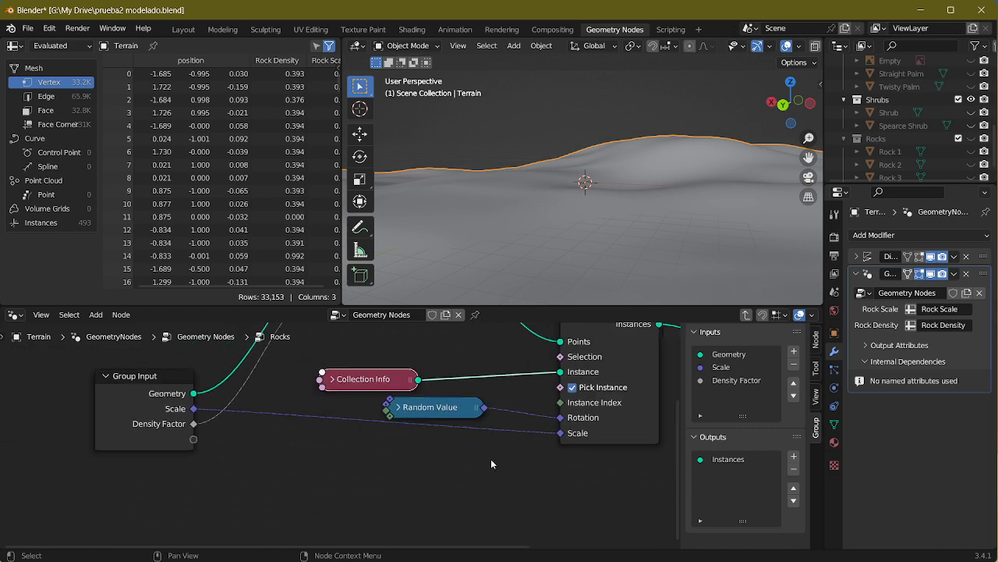
click(330, 379)
click(330, 379)
middle_drag(520, 456, 411, 373)
key(Tab)
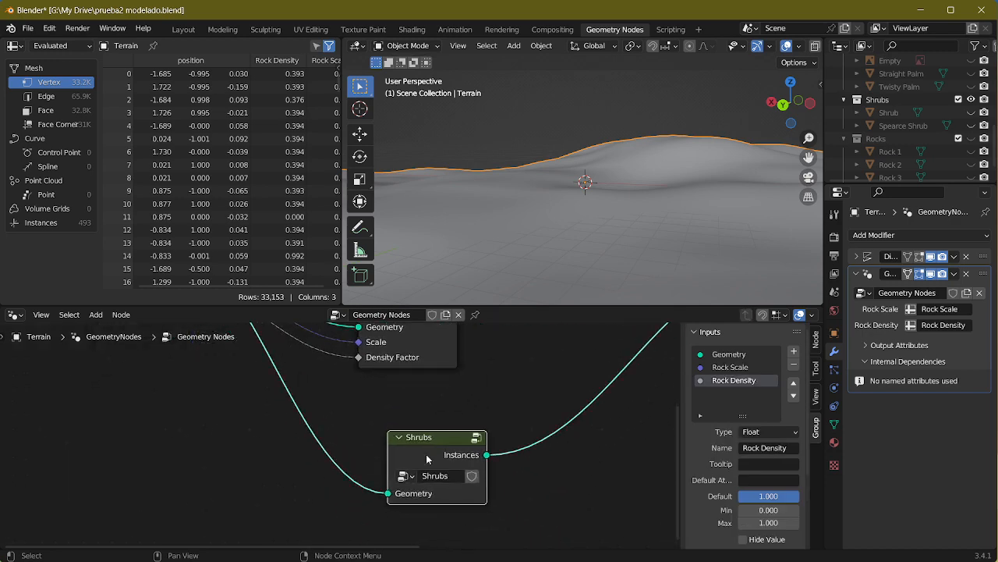
Step: Open the Shrubs node group and set its Collection Info node to Relative
click(471, 475)
middle_drag(521, 446, 596, 446)
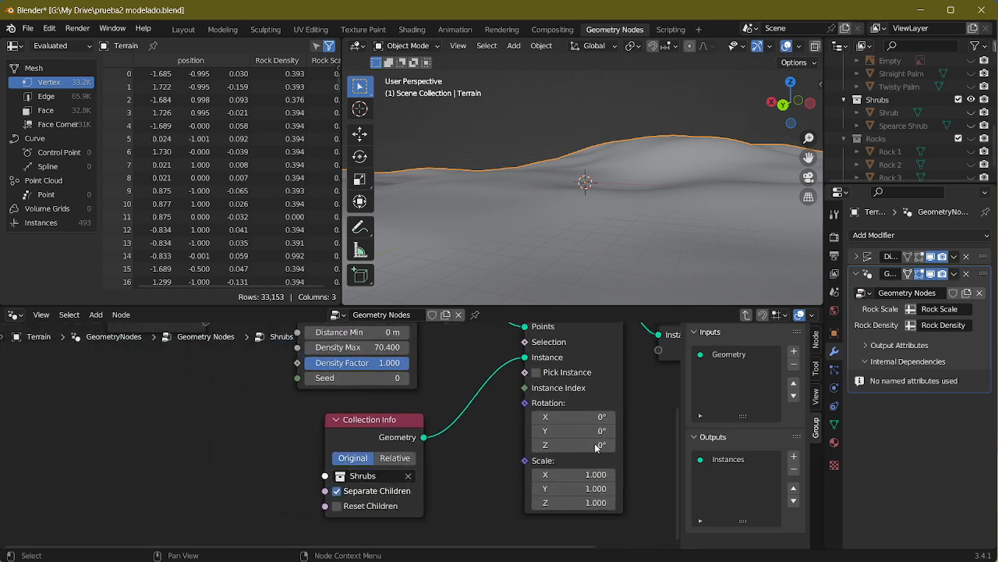
click(394, 461)
middle_drag(653, 161, 614, 234)
scroll(674, 195, down, 4)
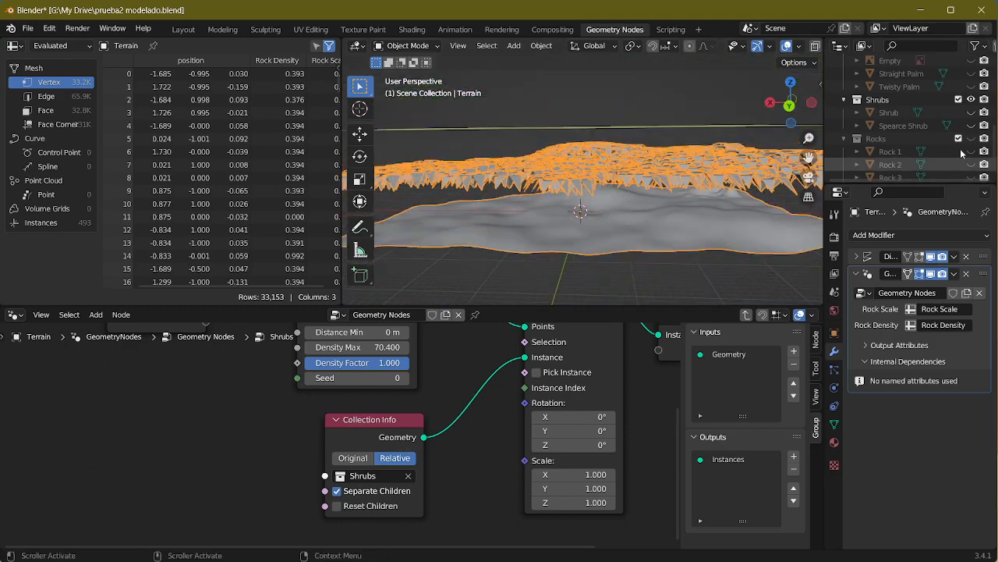
click(922, 139)
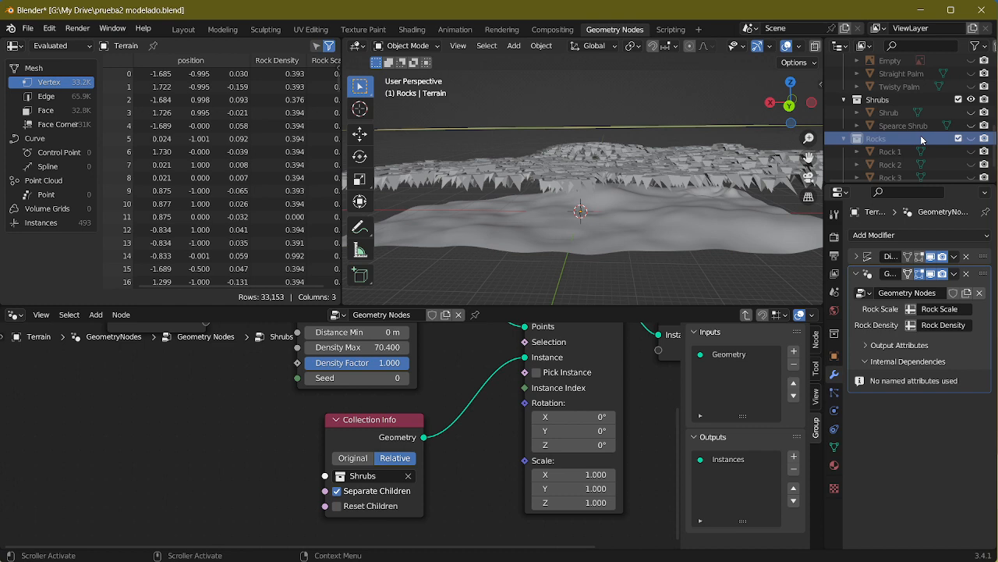
click(971, 100)
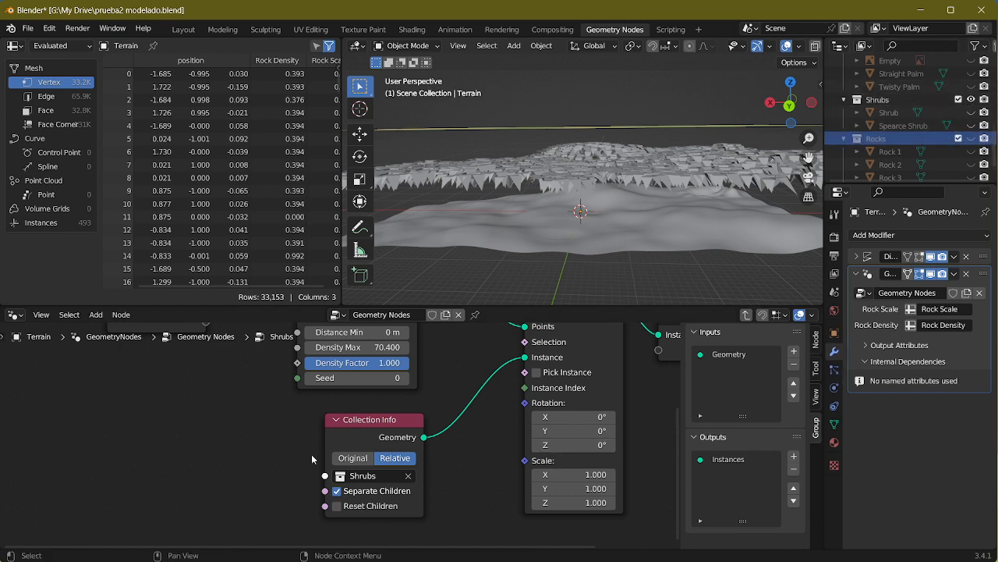
Step: Switch the Shrubs Collection Info node back to Original and examine the terrain from several angles
click(352, 458)
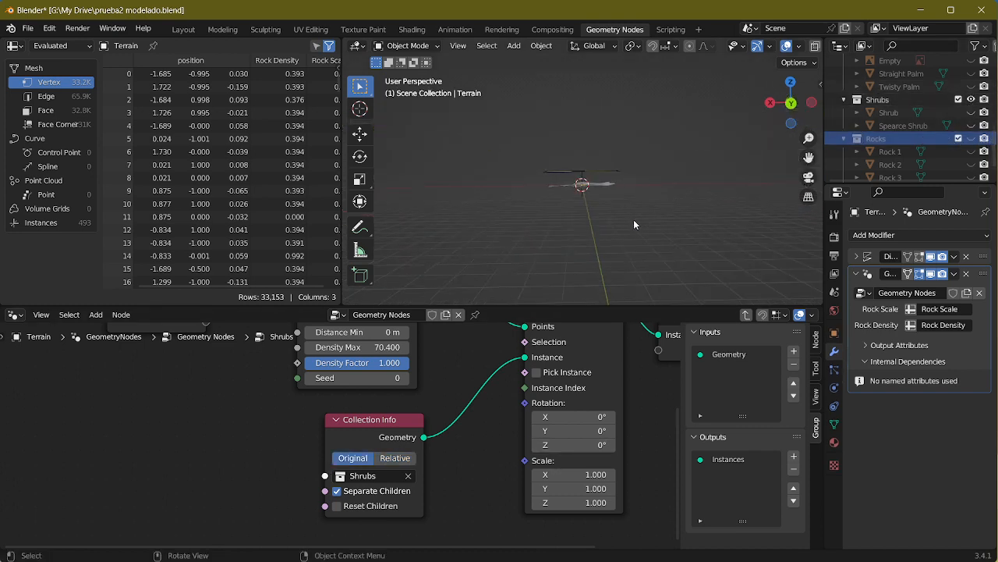
middle_drag(634, 223, 636, 118)
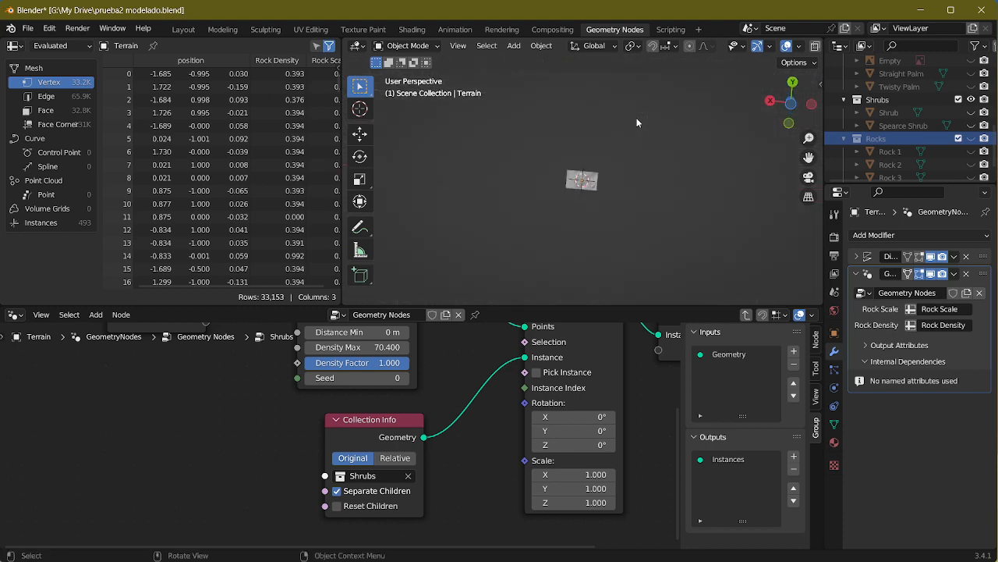
scroll(632, 166, up, 9)
middle_drag(633, 166, 615, 192)
shift+middle_drag(580, 105, 668, 113)
scroll(671, 107, down, 10)
scroll(627, 399, up, 4)
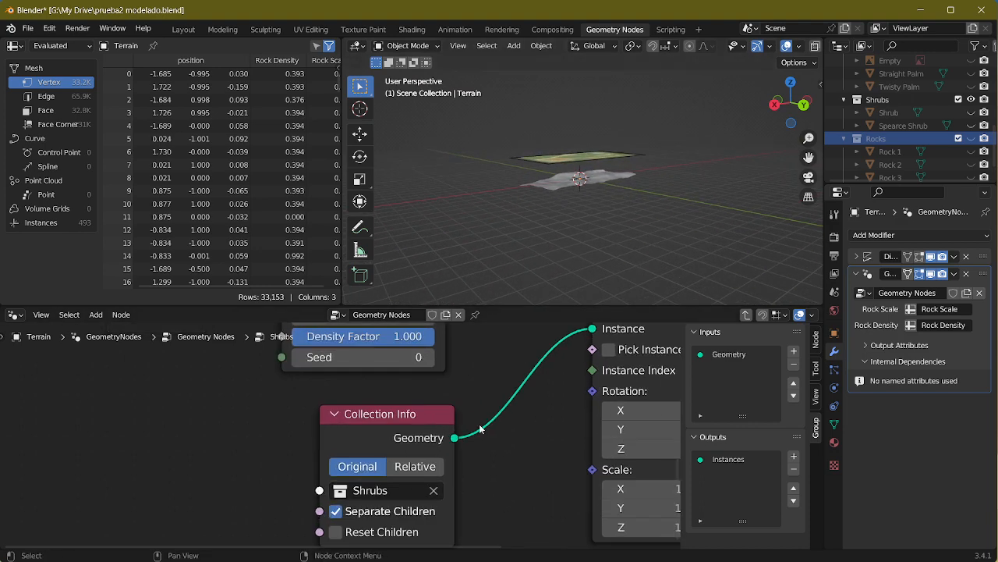
scroll(485, 453, down, 3)
middle_drag(546, 203, 567, 166)
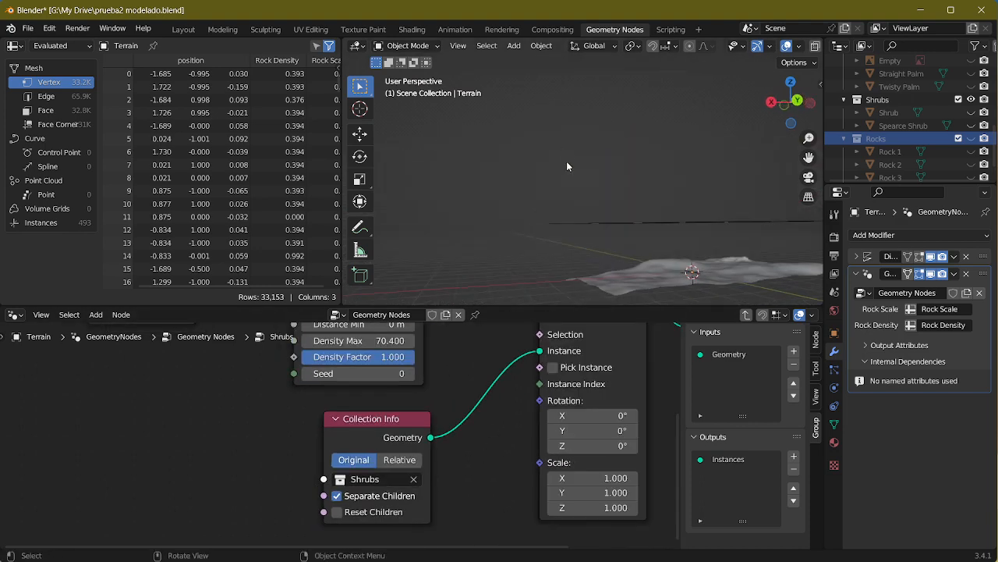
Step: Select and frame the Terrain, and examine the extent of the shrub instances around it
click(658, 280)
key(KP_Decimal)
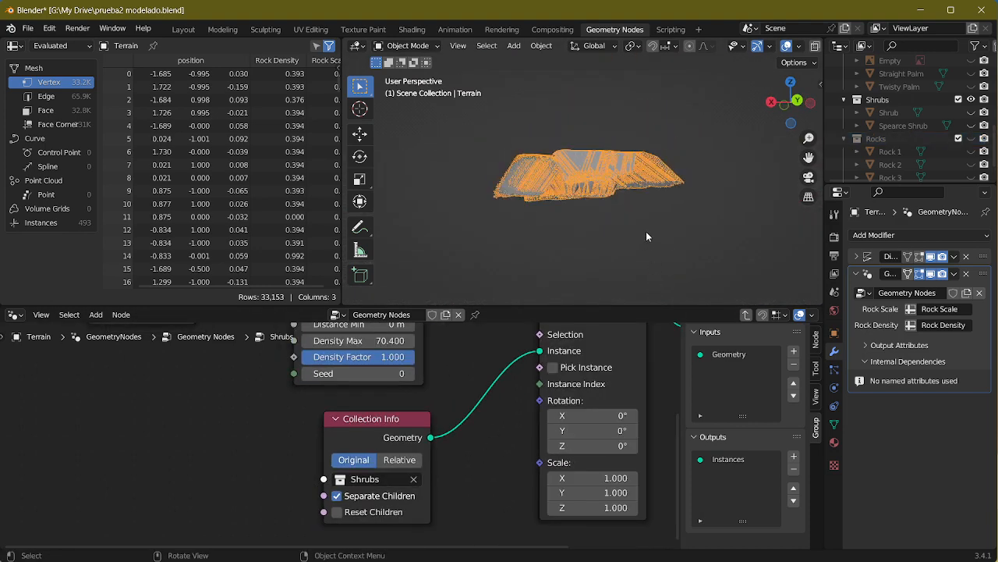
middle_drag(646, 231, 651, 146)
scroll(650, 146, up, 3)
middle_drag(613, 290, 623, 197)
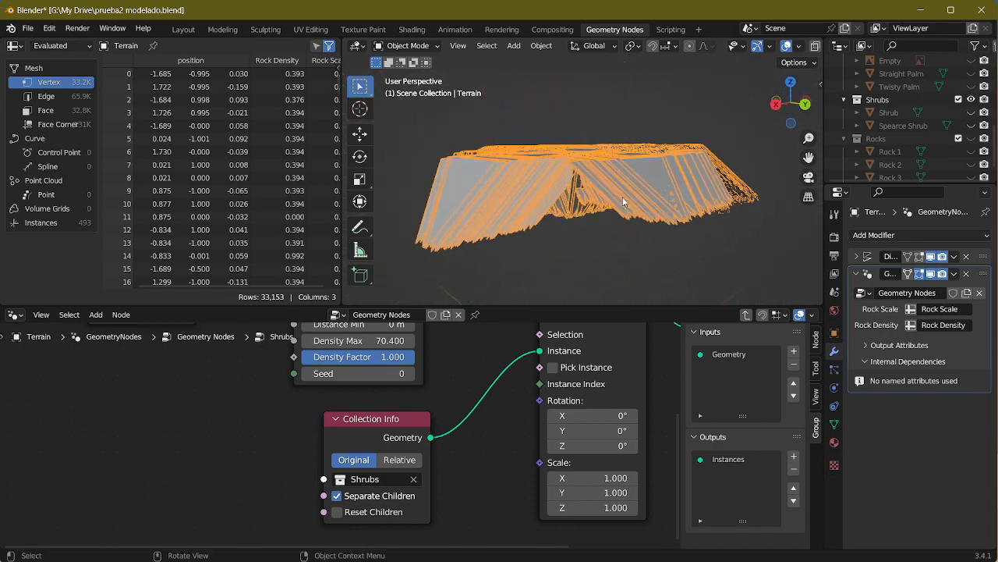
shift+middle_drag(623, 254, 621, 47)
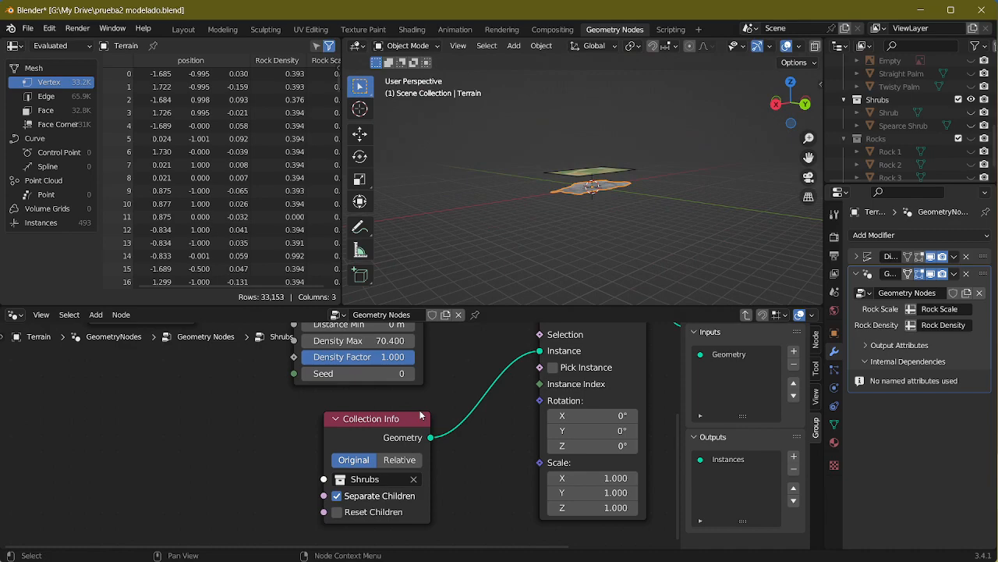
Step: Set the Shrubs Collection Info node to Relative again and inspect the instances above the terrain
click(403, 465)
scroll(682, 241, up, 6)
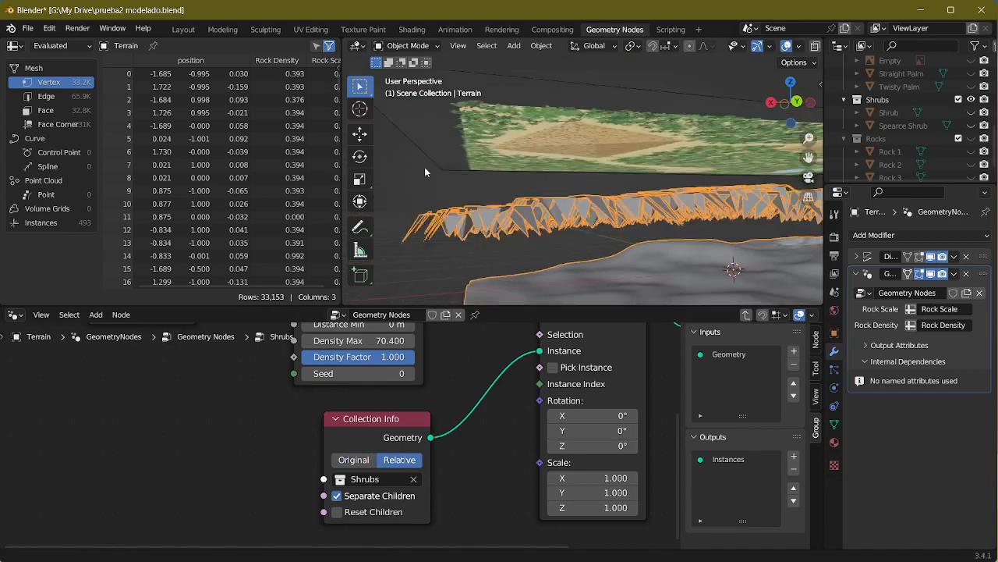
shift+middle_drag(426, 172, 343, 130)
scroll(573, 210, up, 1)
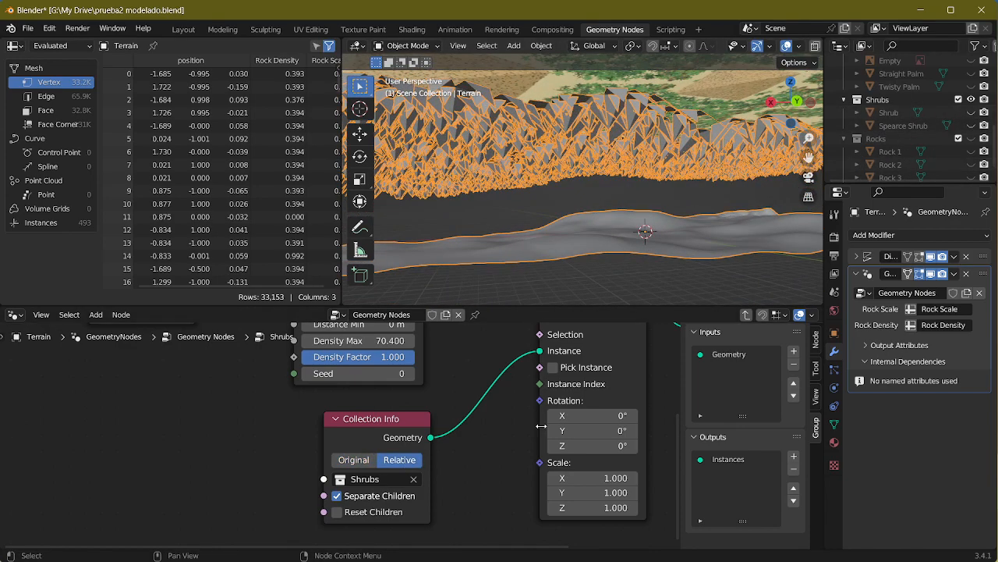
Step: Unhide the Shrub and Spearce Shrub objects in the Shrubs collection
middle_drag(706, 164, 693, 187)
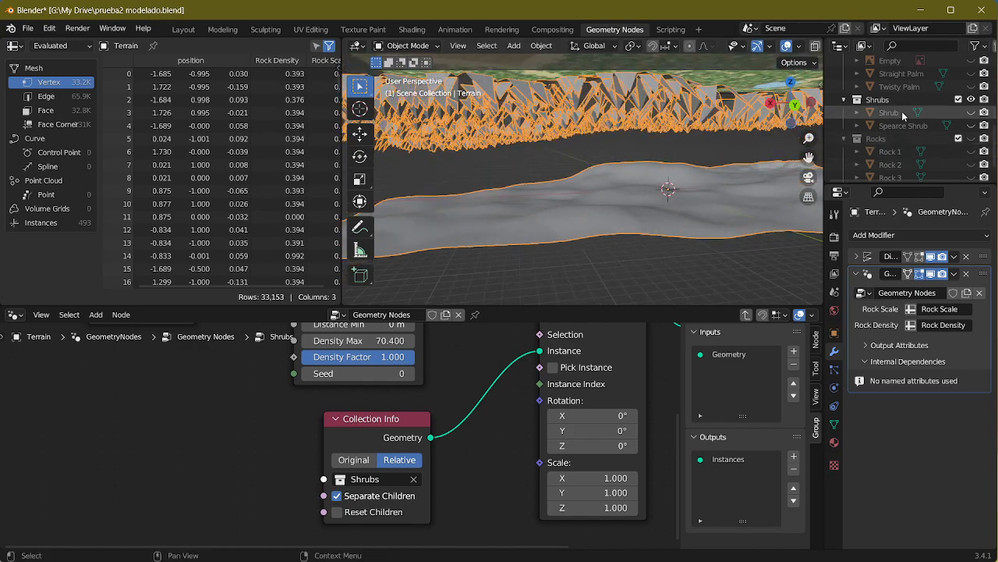
click(971, 126)
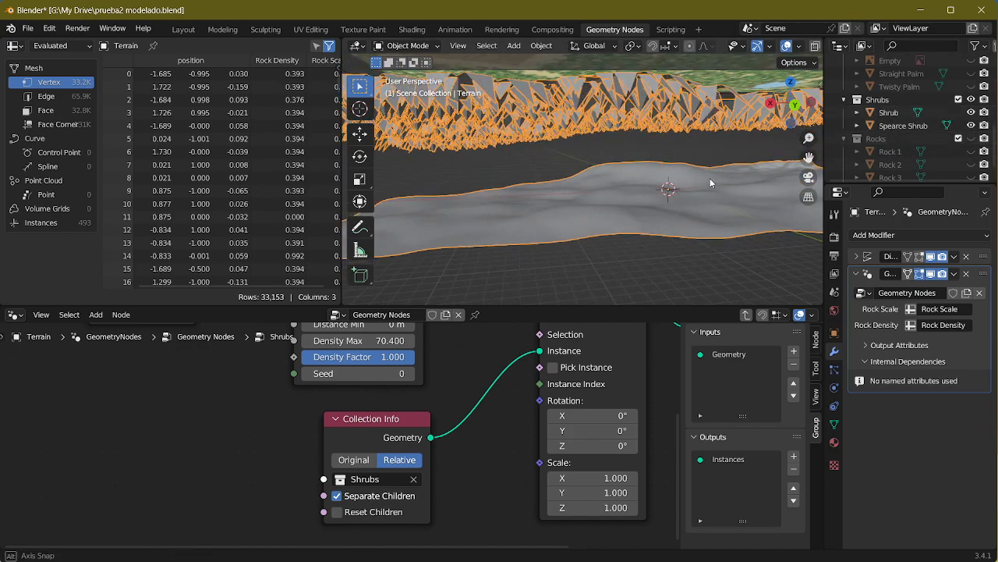
middle_drag(711, 181, 573, 234)
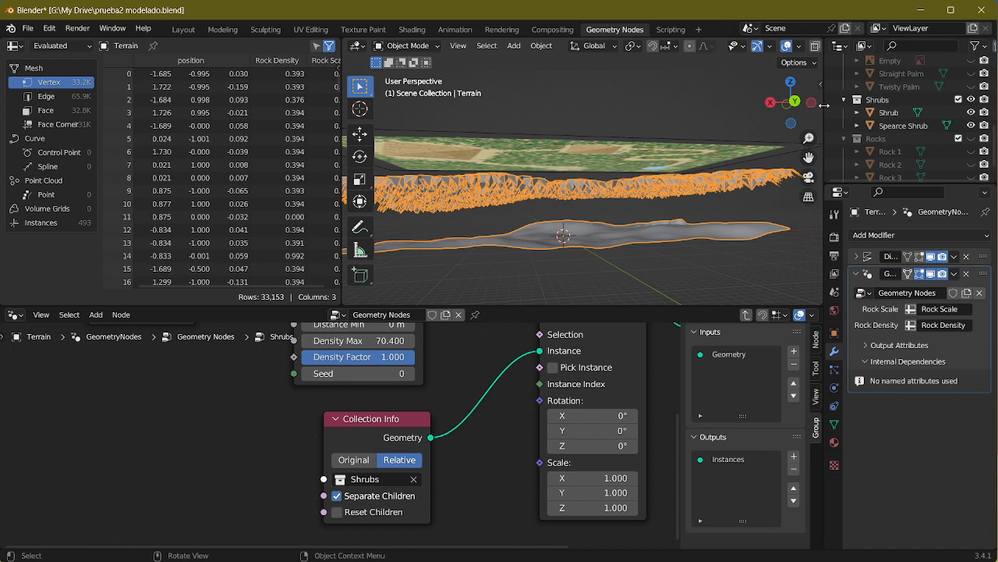
Step: Check the Terrain's transform values and examine the height of the shrub instances over the terrain from several angles
key(n)
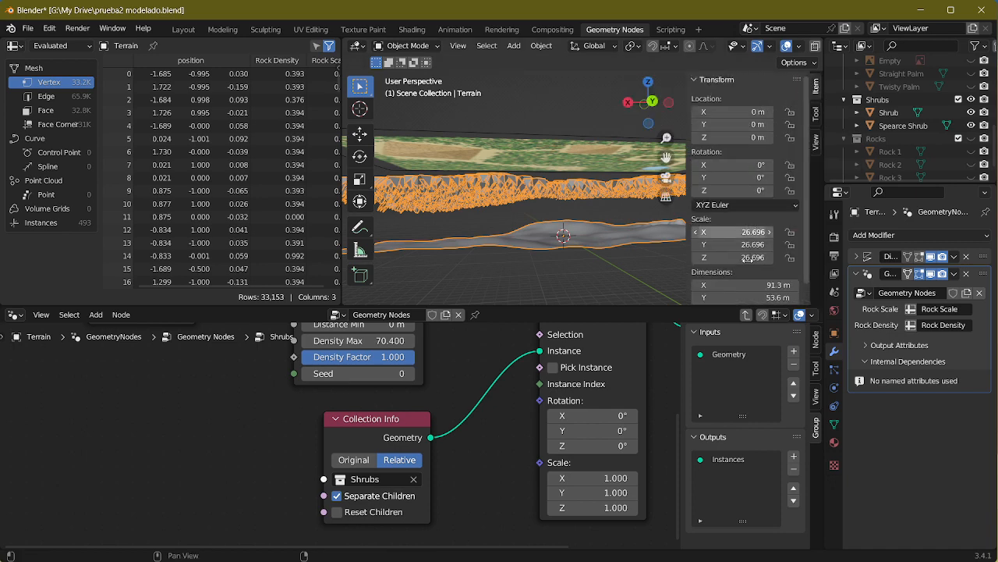
key(n)
scroll(572, 250, up, 10)
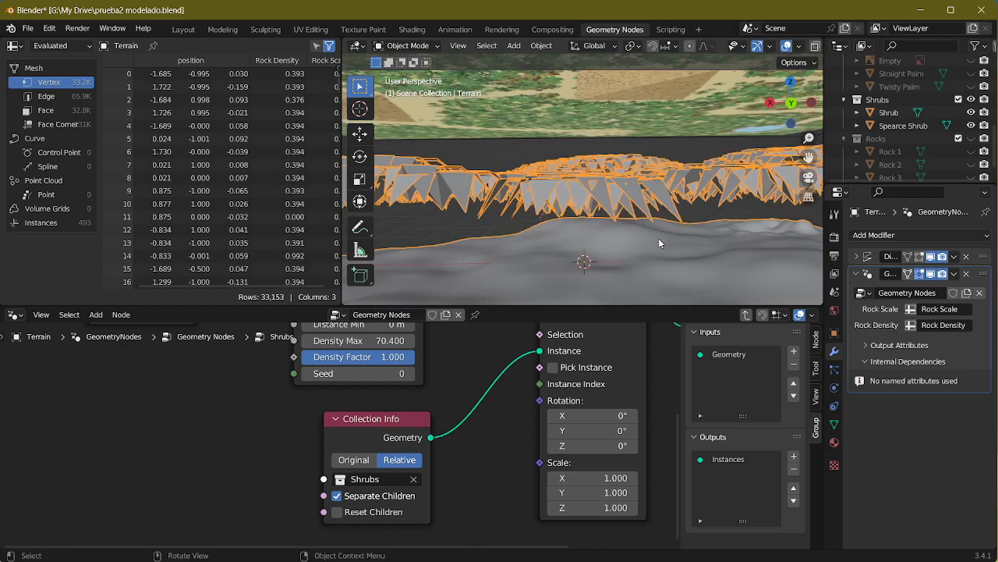
mouse_move(594, 231)
middle_down()
mouse_move(619, 235)
mouse_move(586, 257)
mouse_move(602, 245)
middle_up()
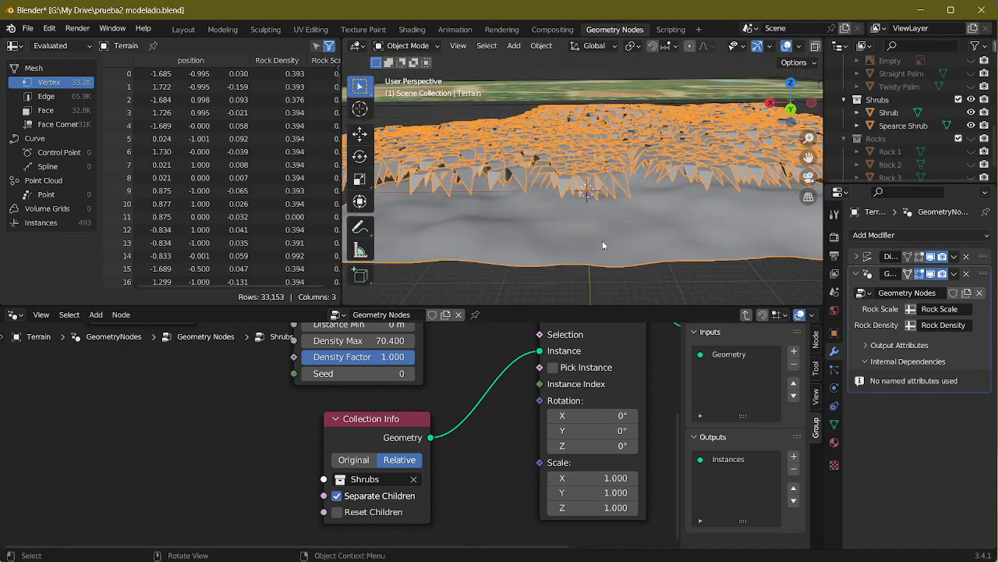
middle_drag(373, 376, 320, 342)
middle_drag(629, 193, 648, 175)
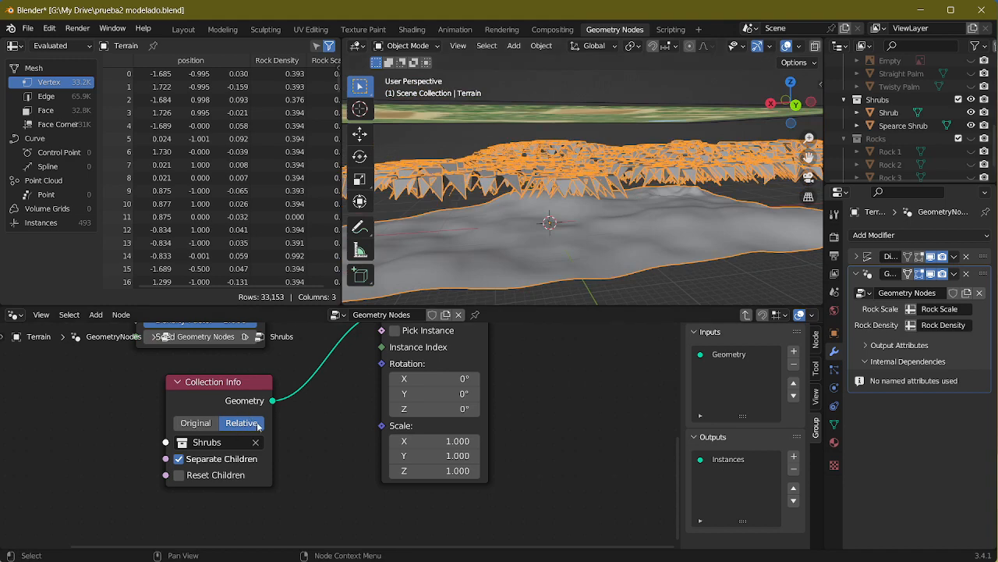
middle_drag(636, 231, 568, 216)
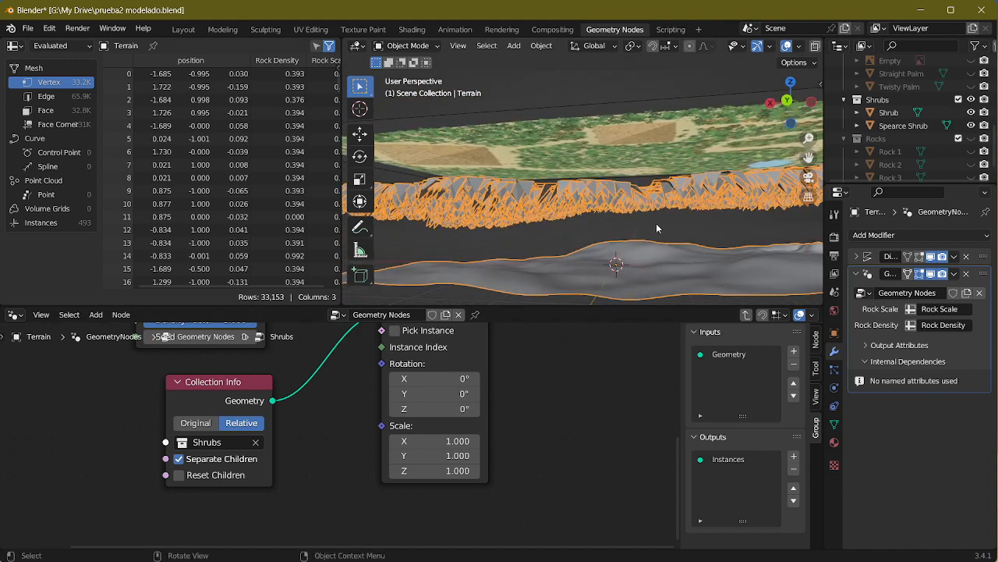
middle_drag(656, 223, 666, 183)
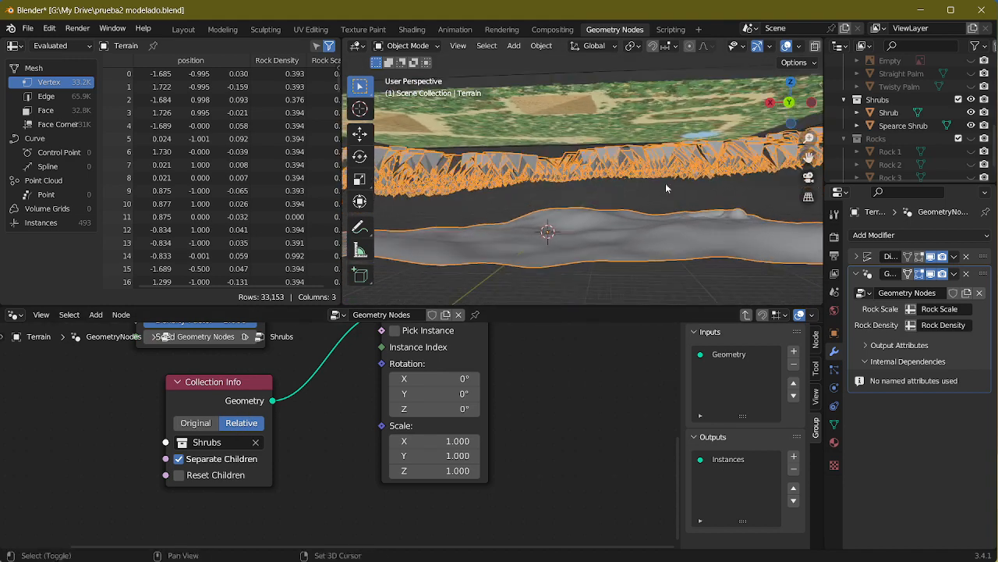
click(970, 101)
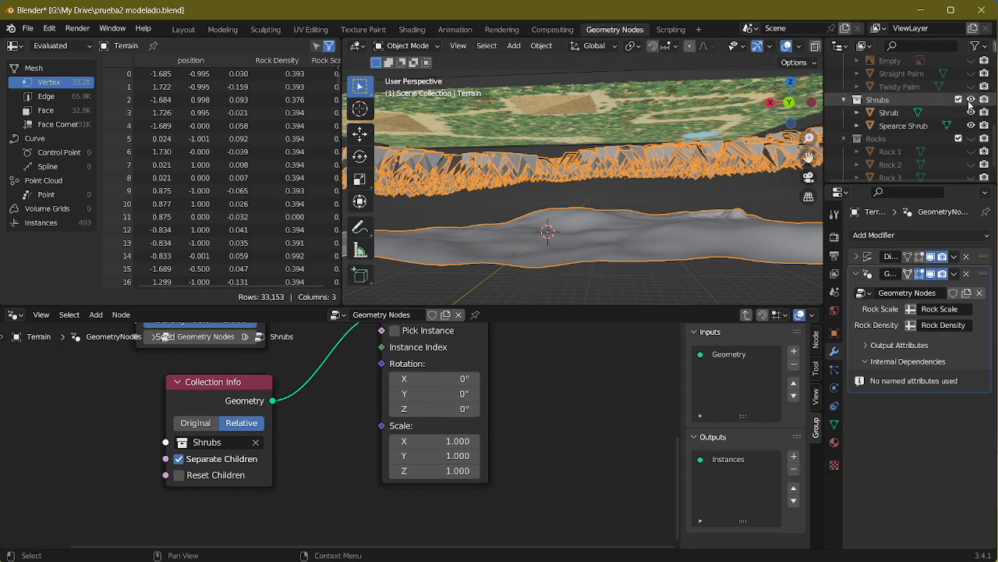
middle_drag(691, 215, 725, 248)
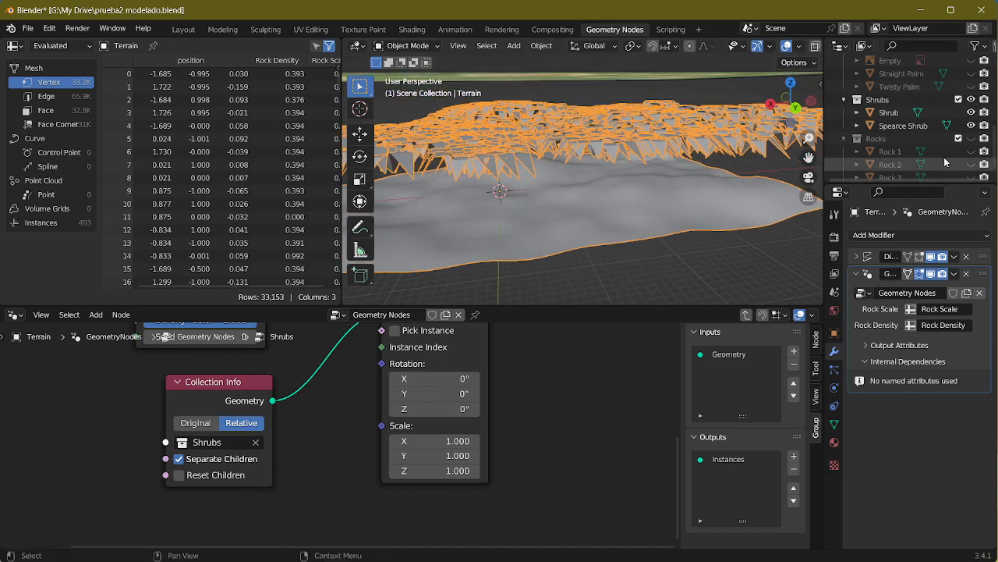
Step: Try moving the source Shrub object down toward the terrain to test how its instances follow
click(889, 112)
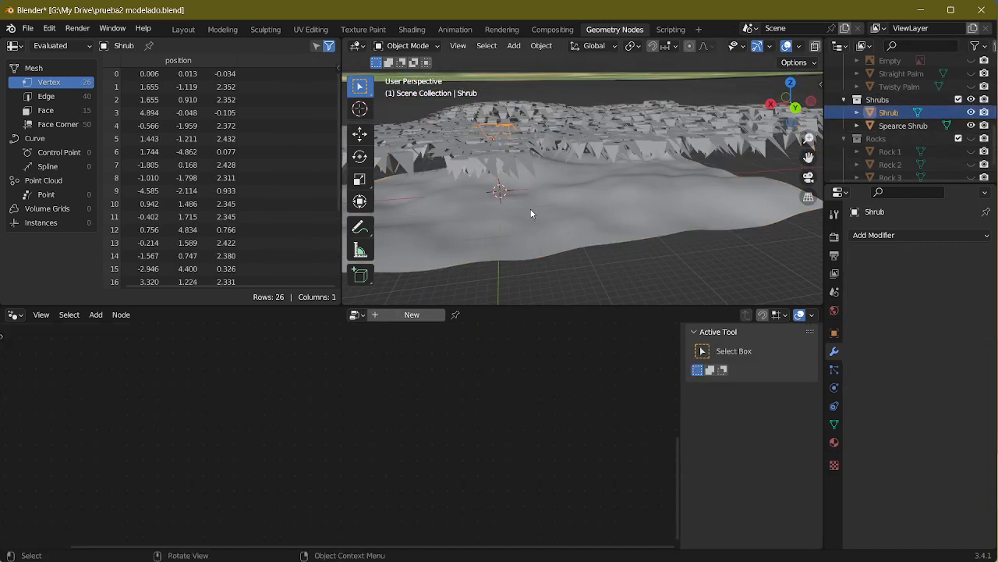
key(g)
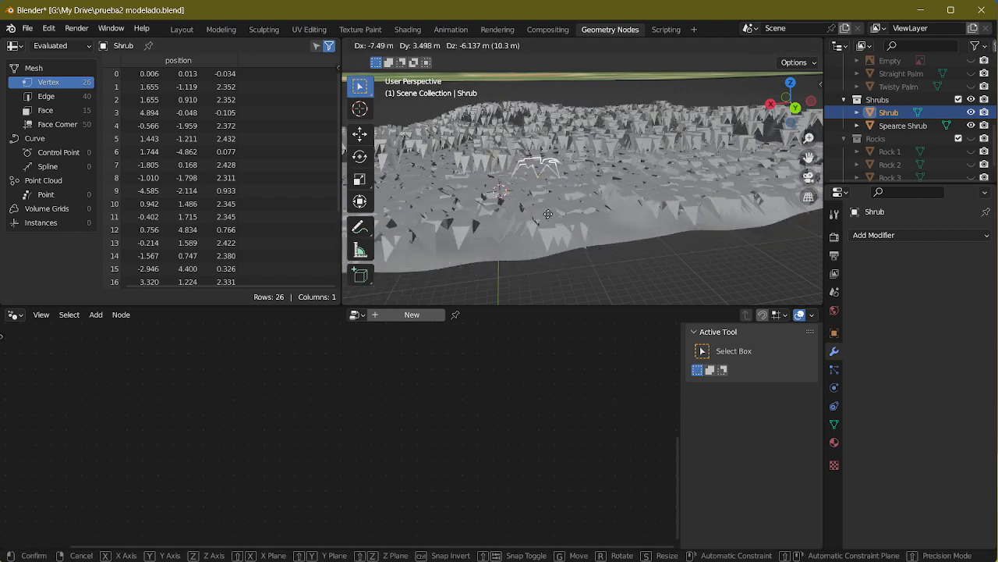
click(524, 193)
scroll(523, 189, up, 3)
mouse_move(524, 187)
middle_down()
mouse_move(591, 188)
mouse_move(516, 176)
middle_up()
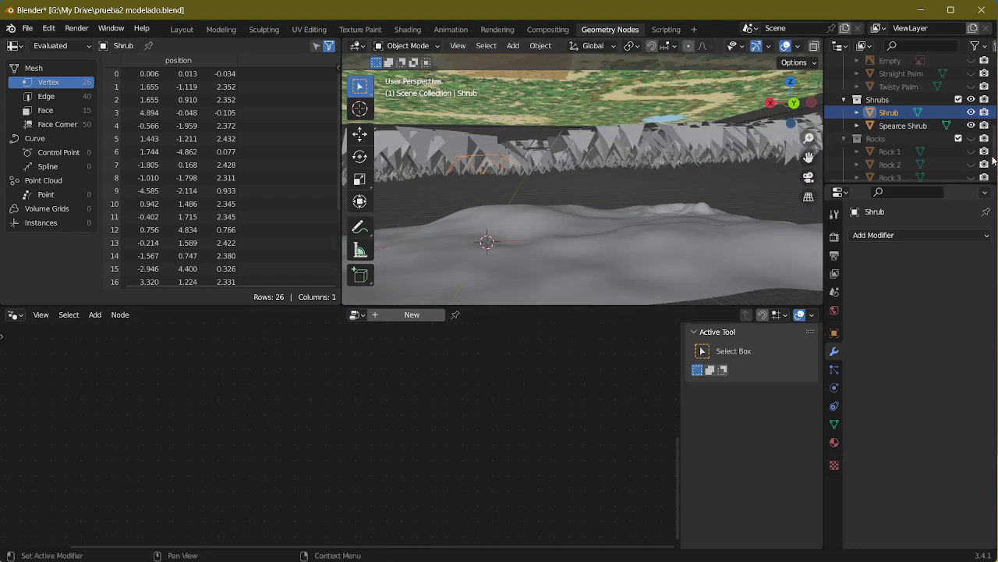
Step: Select the Terrain and disconnect the Shrubs group's Instances output from the Join Geometry node
click(699, 216)
middle_drag(387, 432, 495, 459)
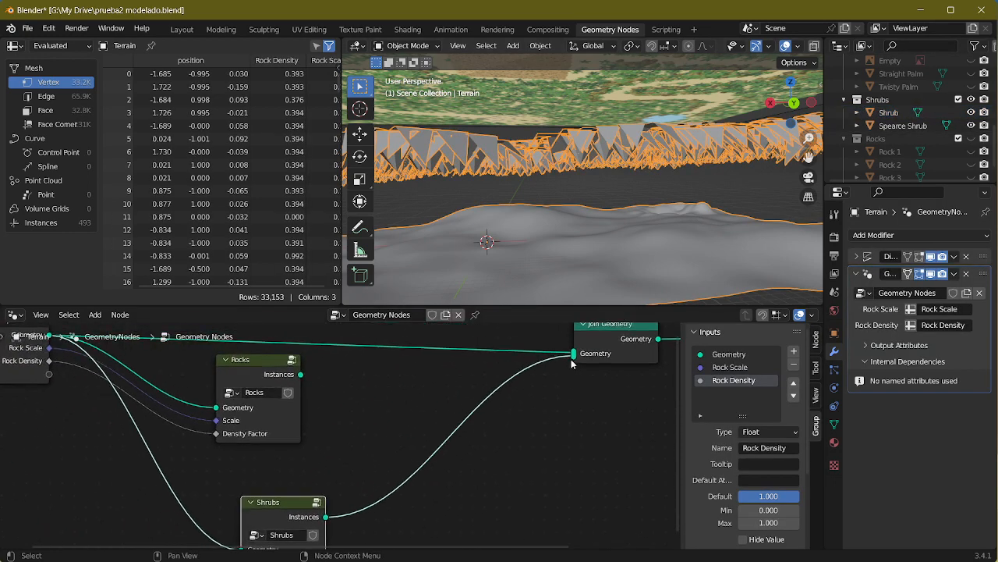
drag(575, 355, 544, 431)
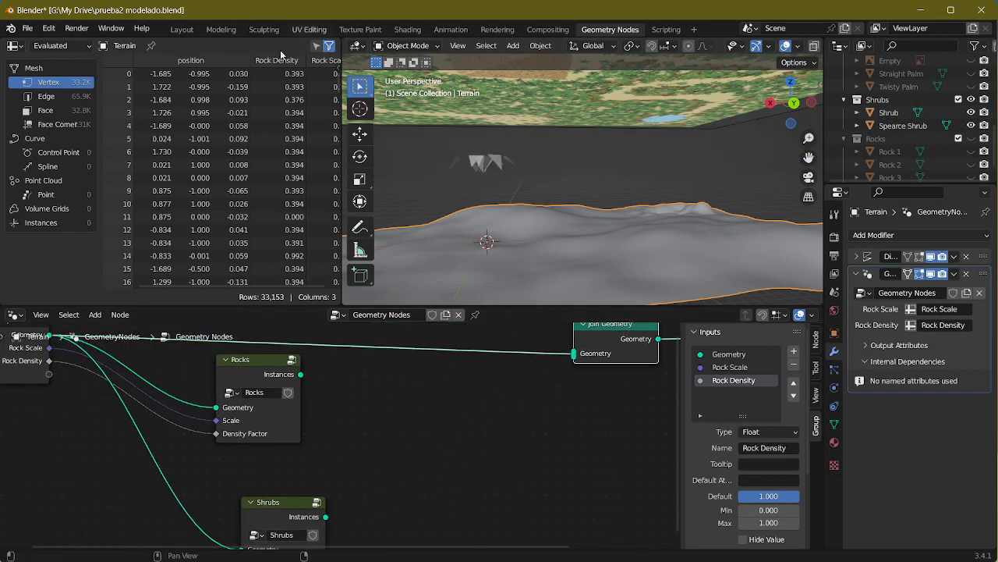
Step: Switch to the Layout workspace and set the Shrub object's location to 0 m on X, Y and Z
click(182, 29)
scroll(413, 283, up, 8)
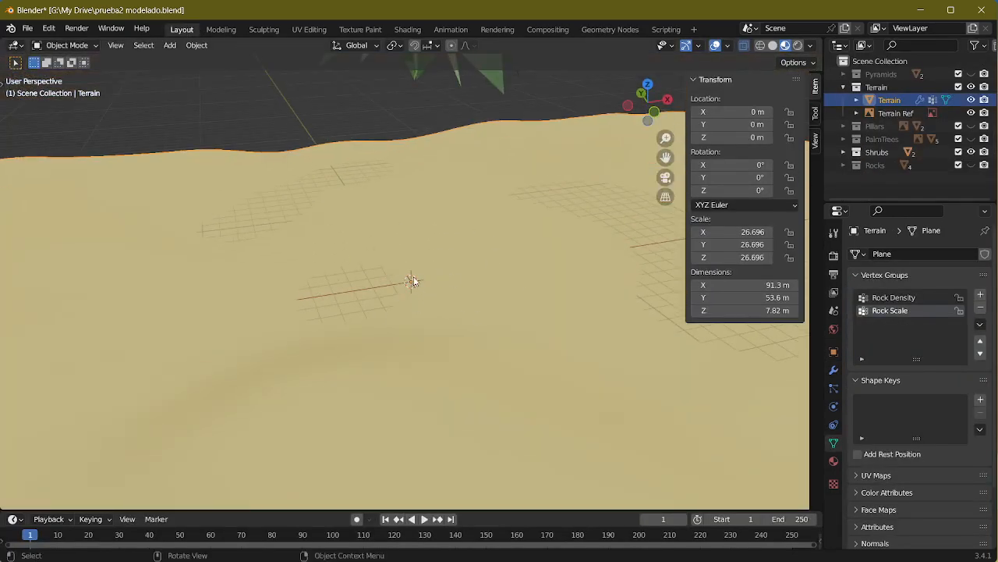
middle_drag(417, 271, 432, 217)
click(428, 159)
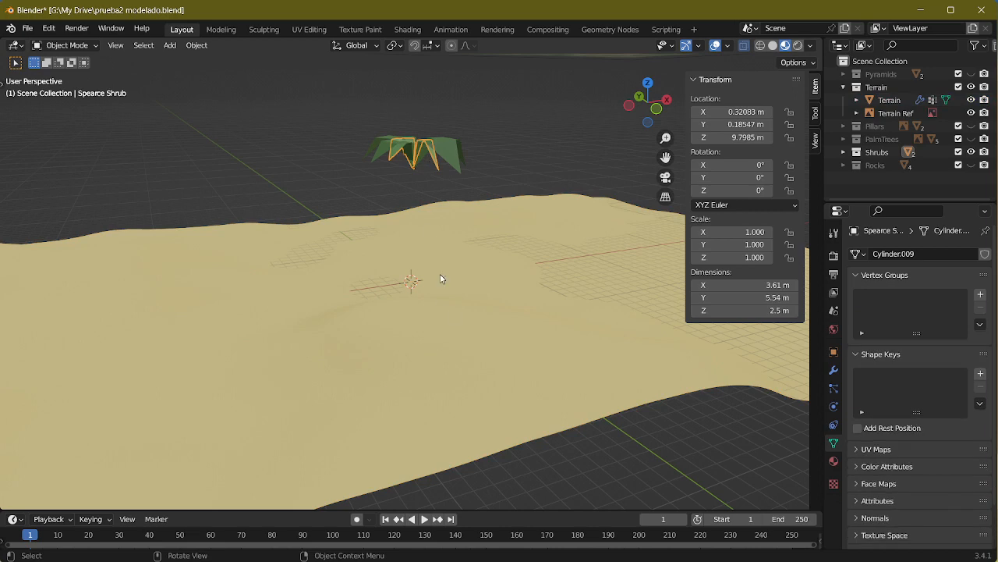
middle_drag(442, 275, 639, 248)
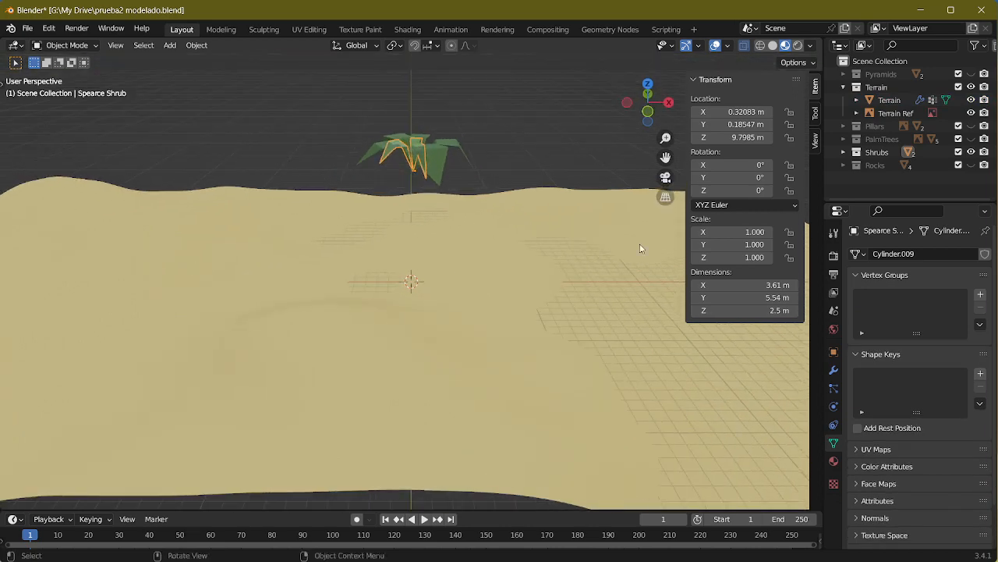
click(845, 152)
click(890, 164)
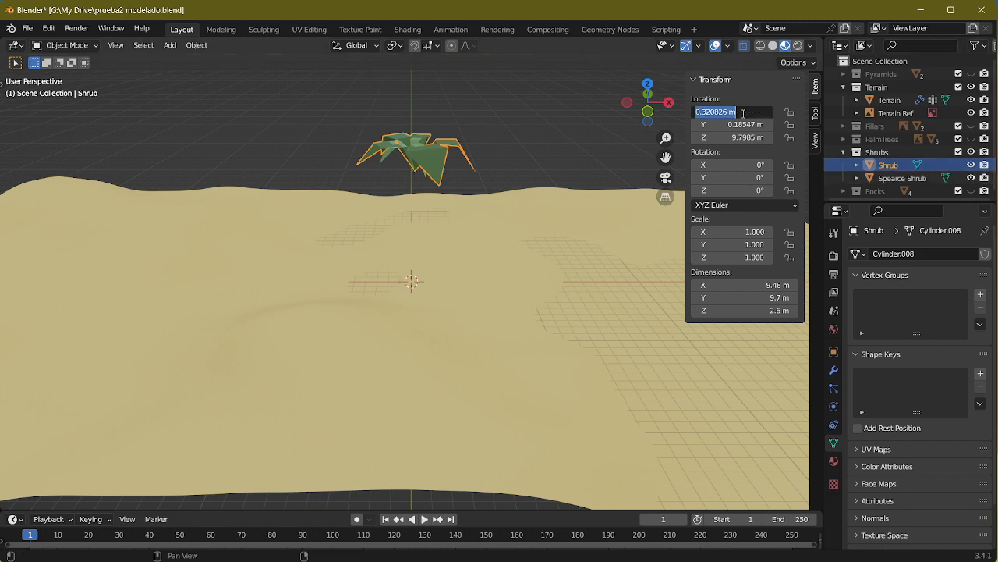
text(0)
key(Return)
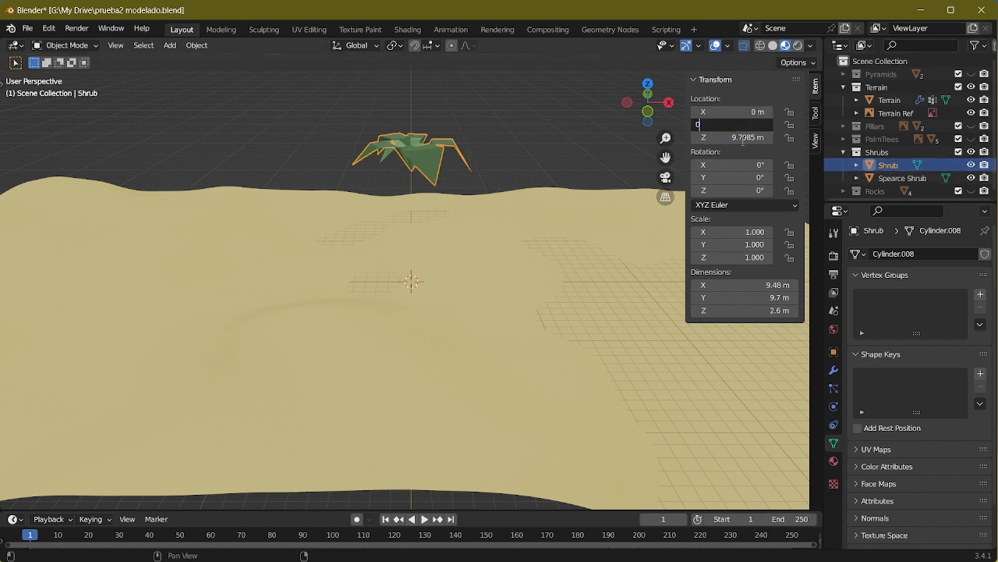
text(0)
key(Return)
text(0)
key(Return)
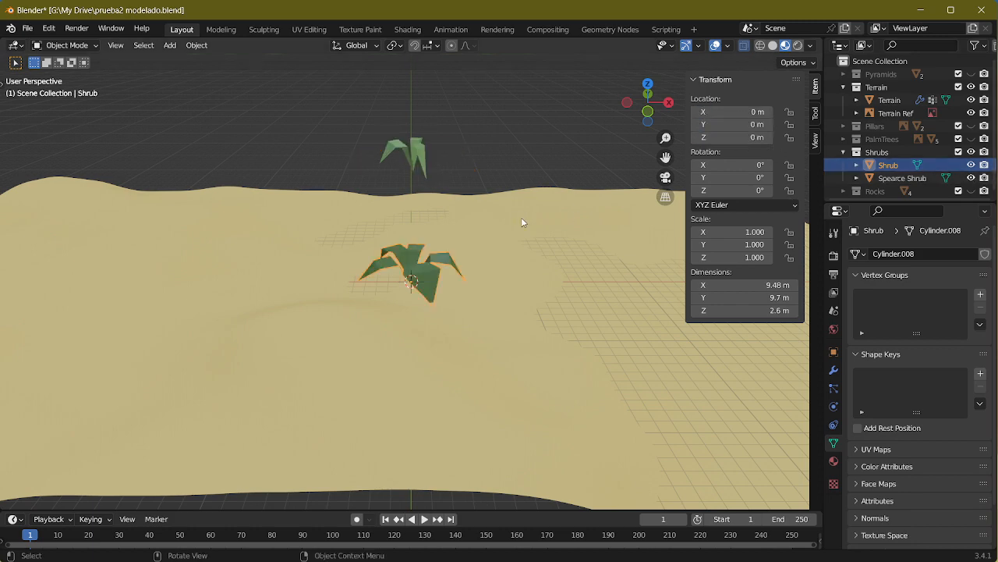
Step: Set the Spearce Shrub object's location to 0 m on X, Y and Z
click(415, 144)
text(0)
key(Return)
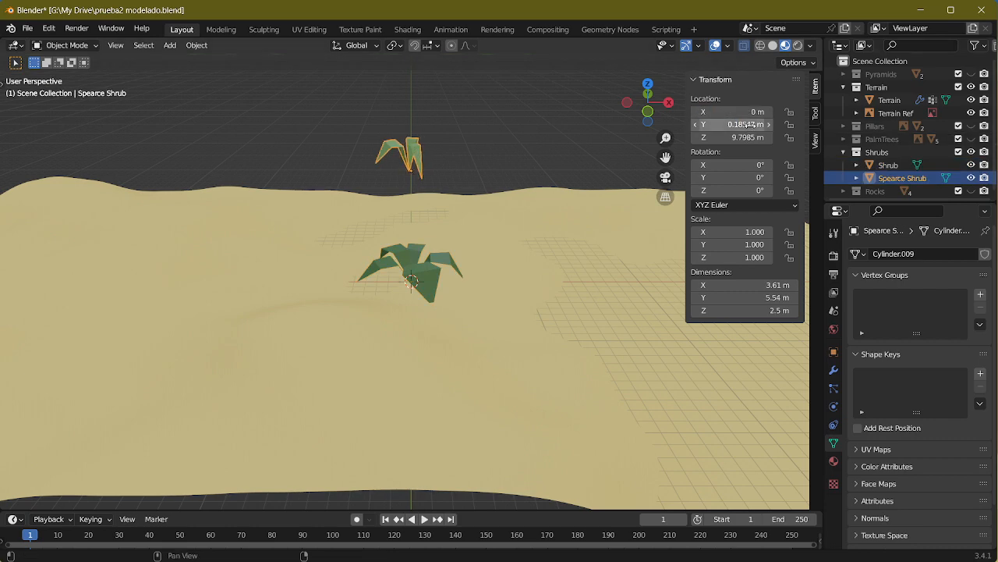
text(0)
key(Return)
key(Return)
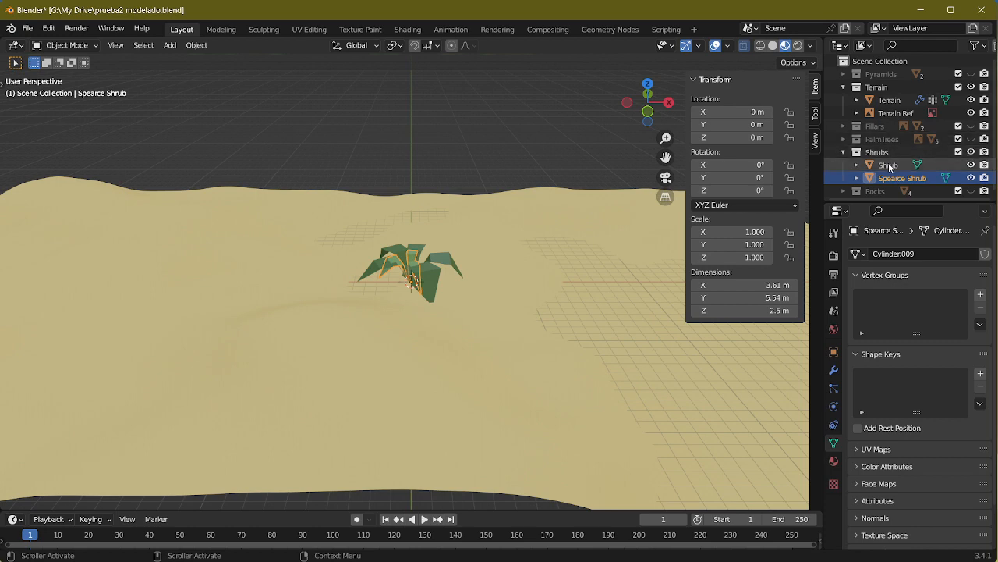
Step: Zero the location of the Twisty Palm and Straight Palm in the PalmTrees collection
click(844, 138)
scroll(905, 153, down, 3)
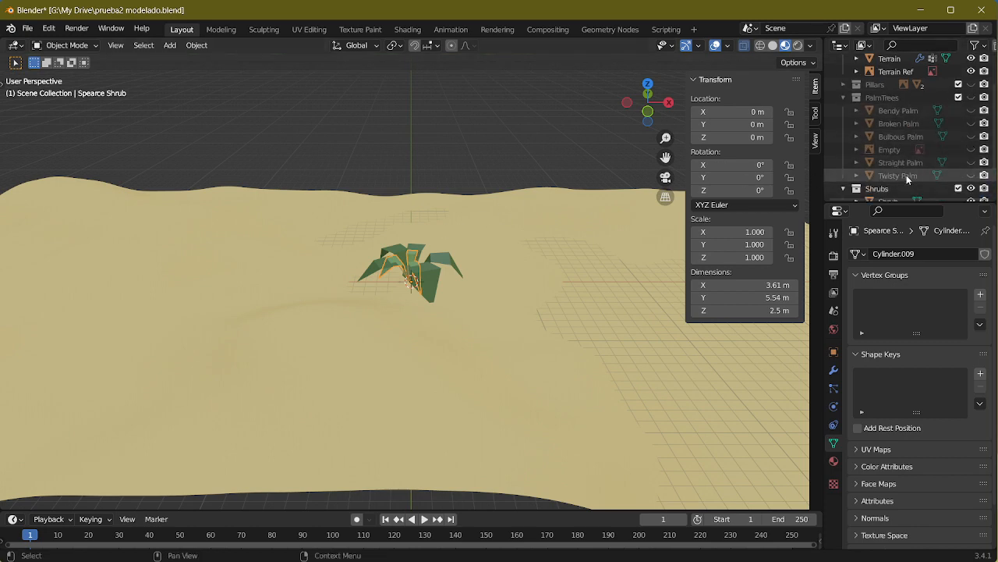
click(906, 174)
click(730, 112)
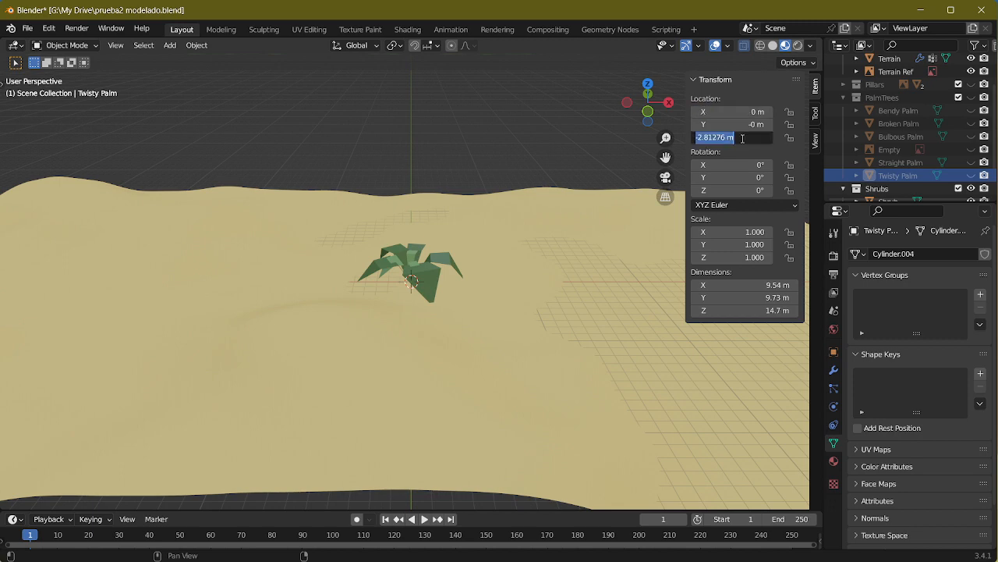
click(901, 162)
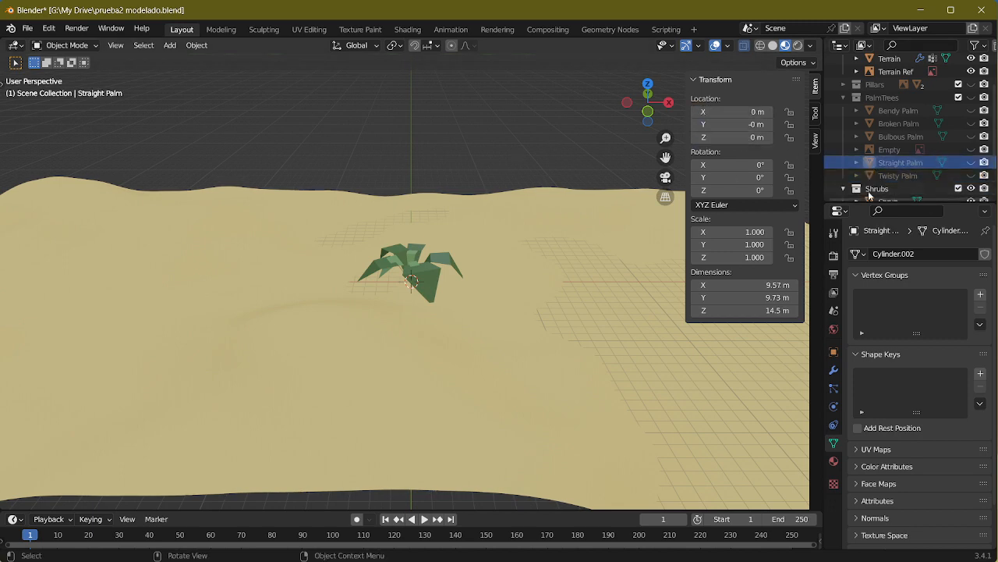
Step: Set the Bulbous Palm's X and Z location to 0 m
click(890, 149)
click(897, 136)
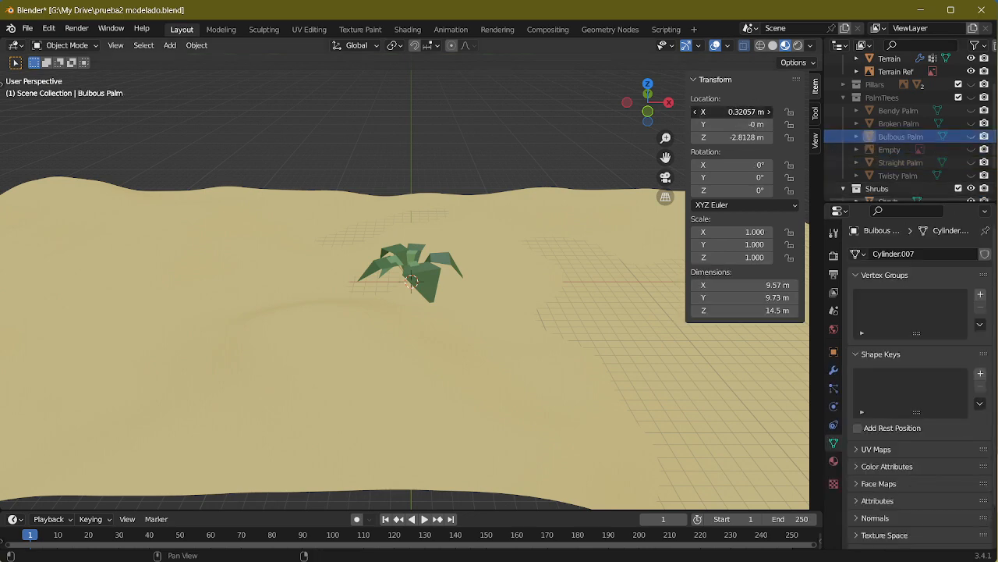
text(0)
click(742, 137)
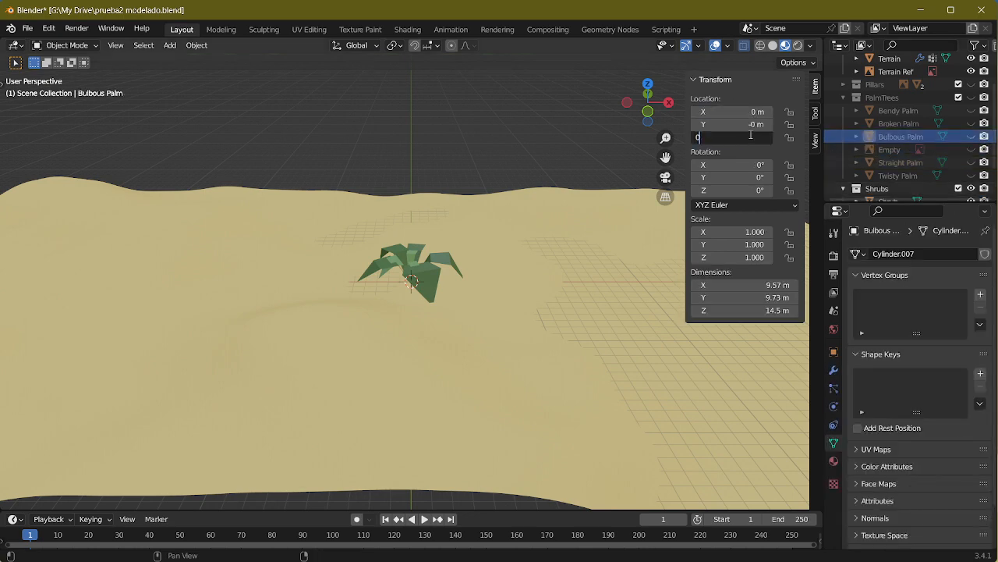
text(0)
key(Return)
Step: Set the X and Z location of the Broken Palm and Bendy Palm to 0 m and collapse the PalmTrees collection
click(916, 123)
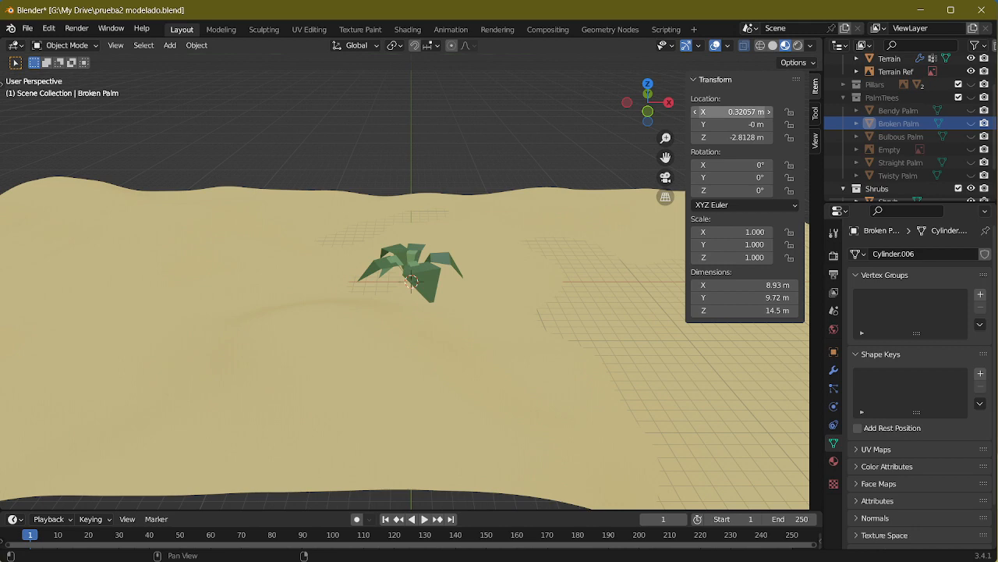
click(741, 137)
key(Return)
click(899, 111)
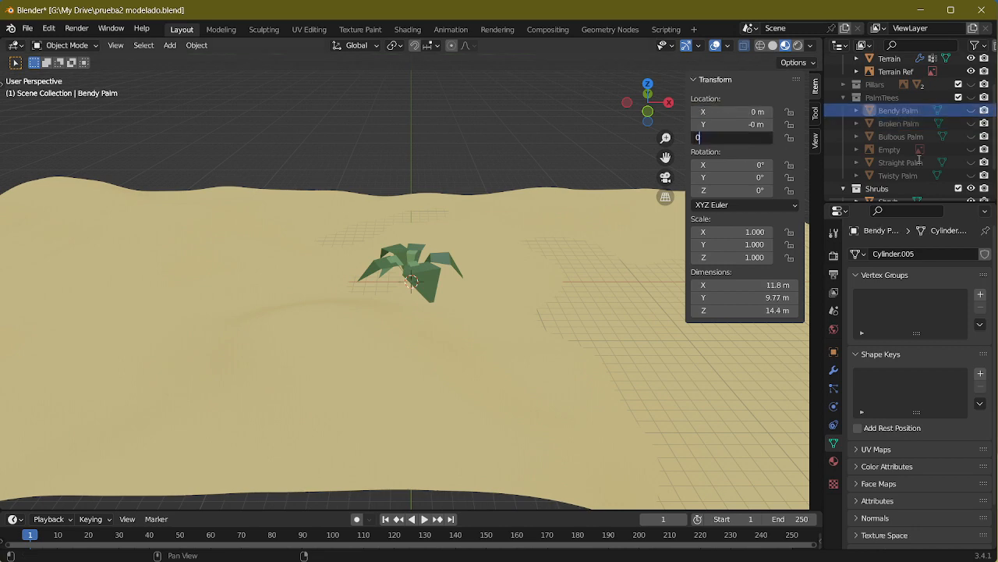
click(843, 98)
click(843, 99)
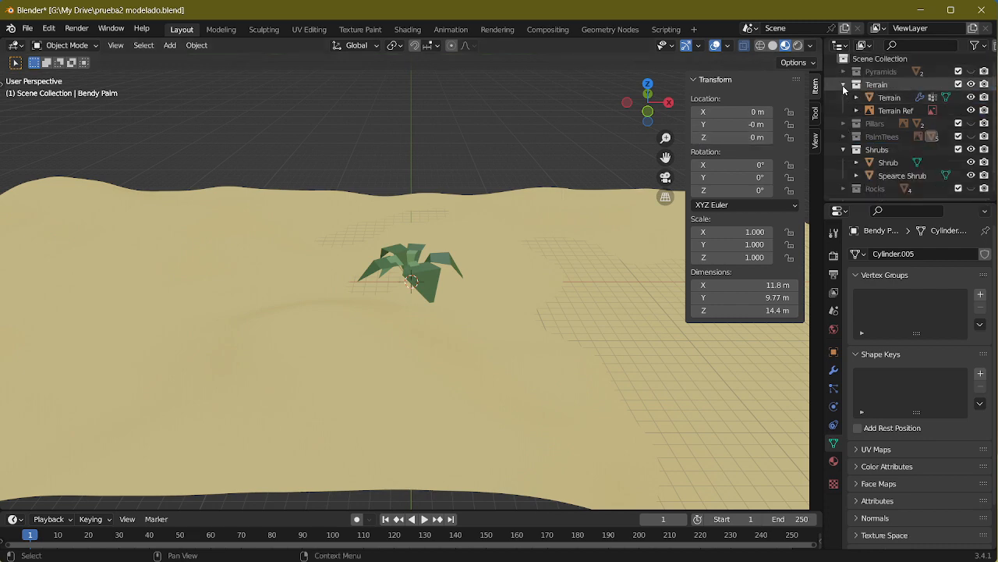
Step: Check the location values of the Circular and Square pillars and of Pyramid 2
click(844, 87)
click(841, 90)
click(843, 125)
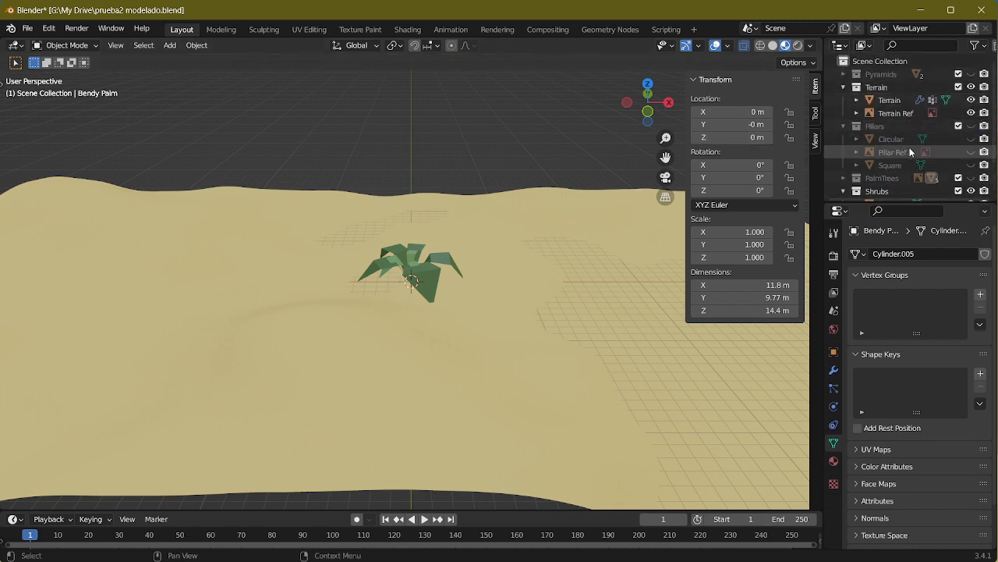
click(897, 138)
click(891, 165)
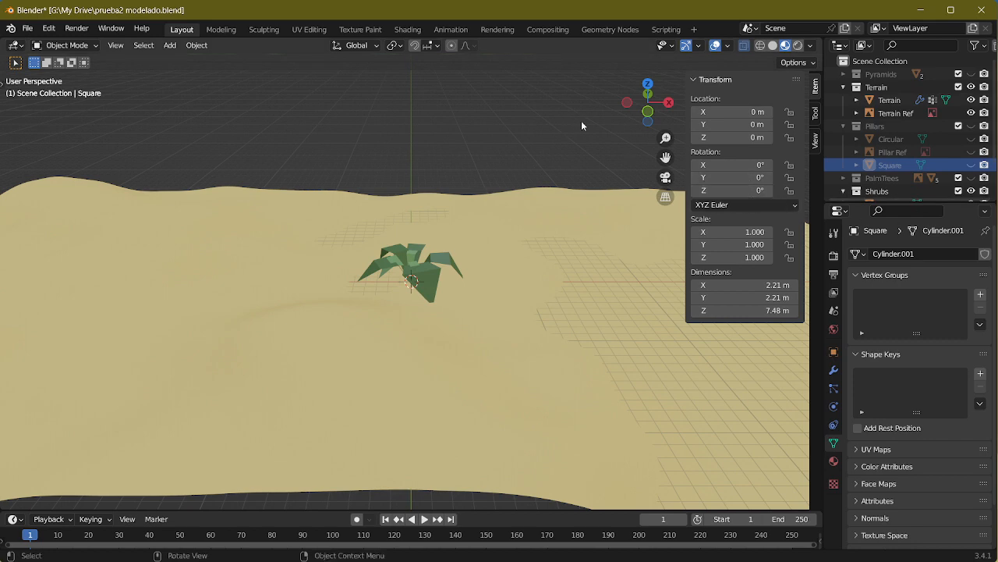
click(843, 126)
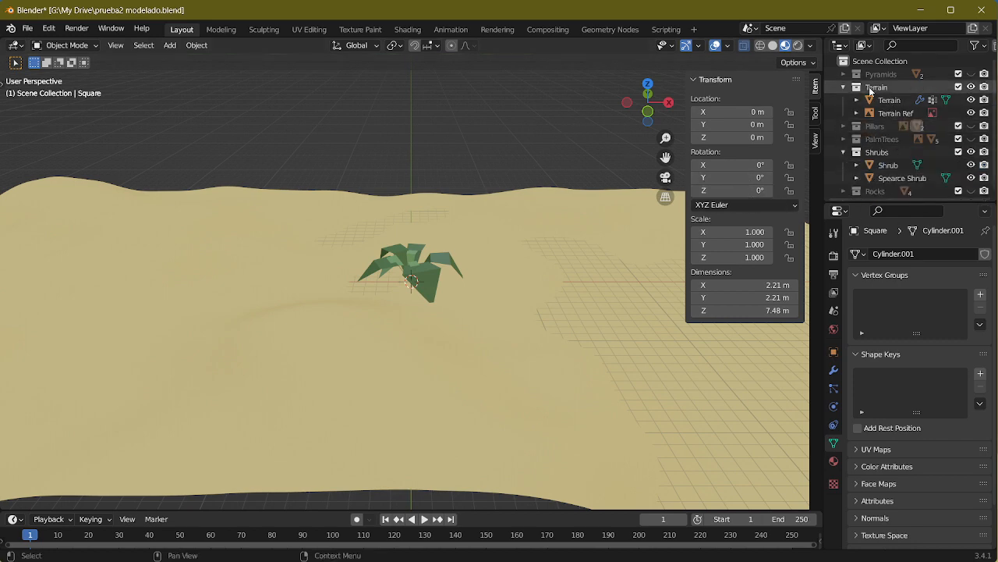
click(844, 75)
click(888, 100)
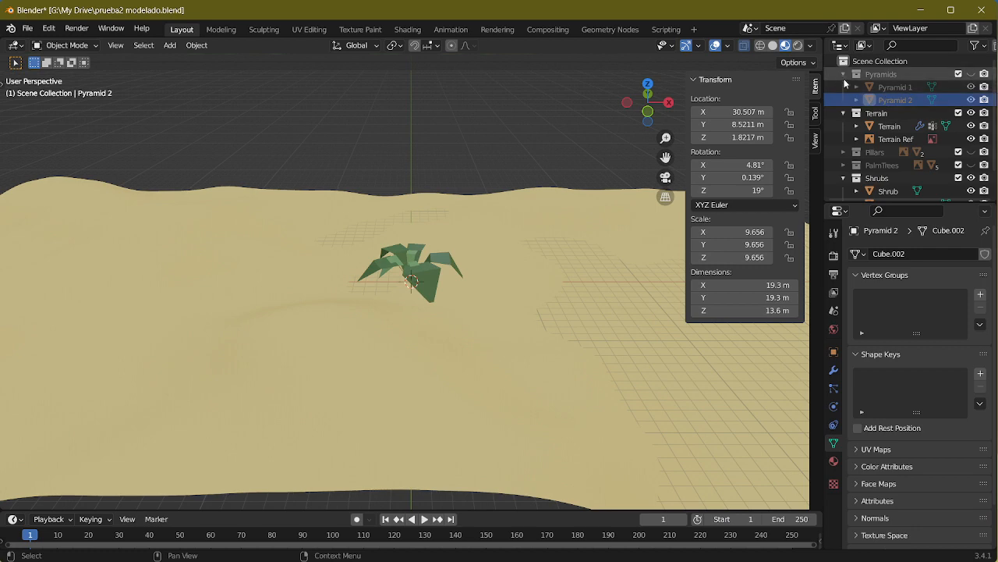
click(843, 73)
Step: Check the location values of the four rocks in the Rocks collection
scroll(882, 131, down, 2)
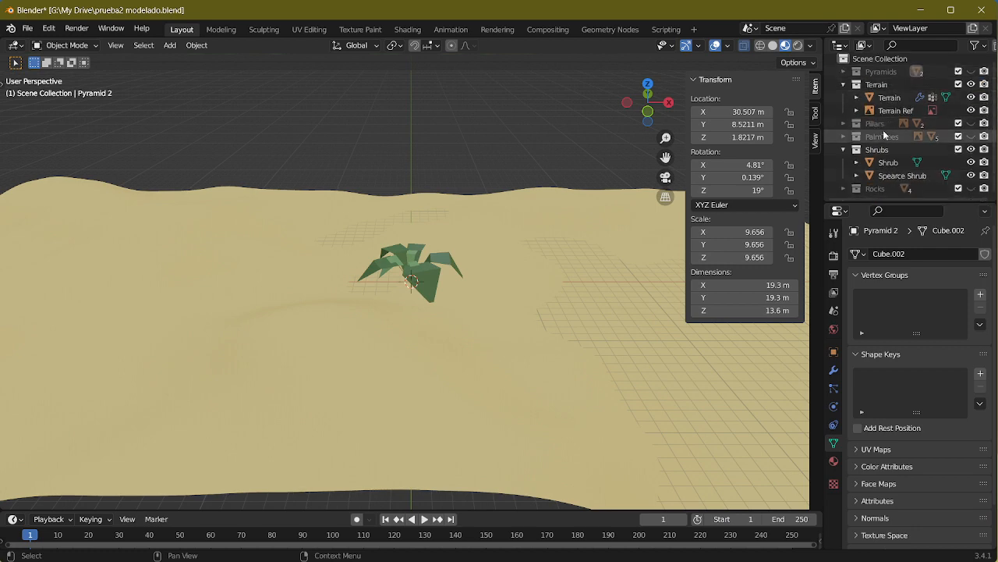
click(844, 148)
click(845, 164)
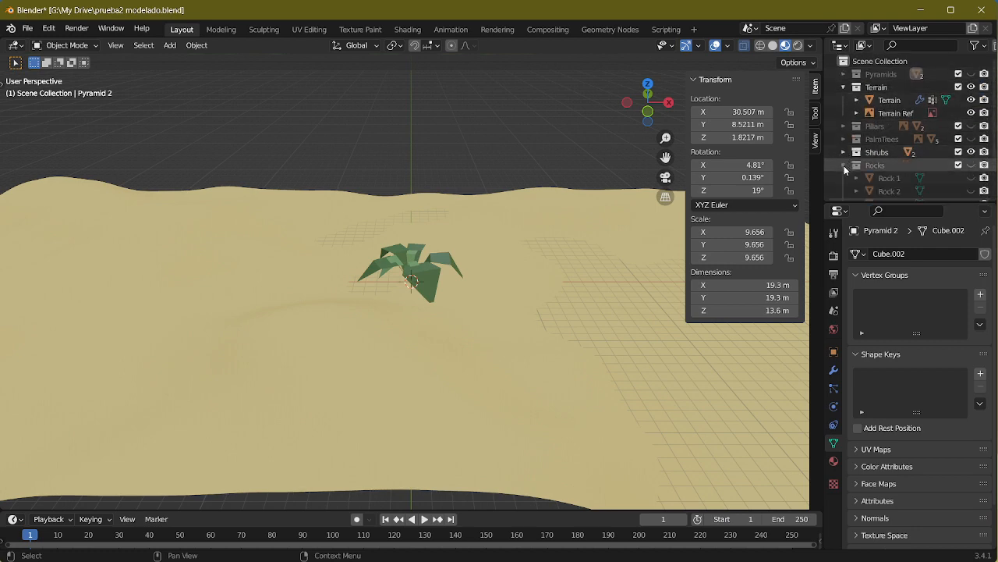
scroll(891, 165, down, 2)
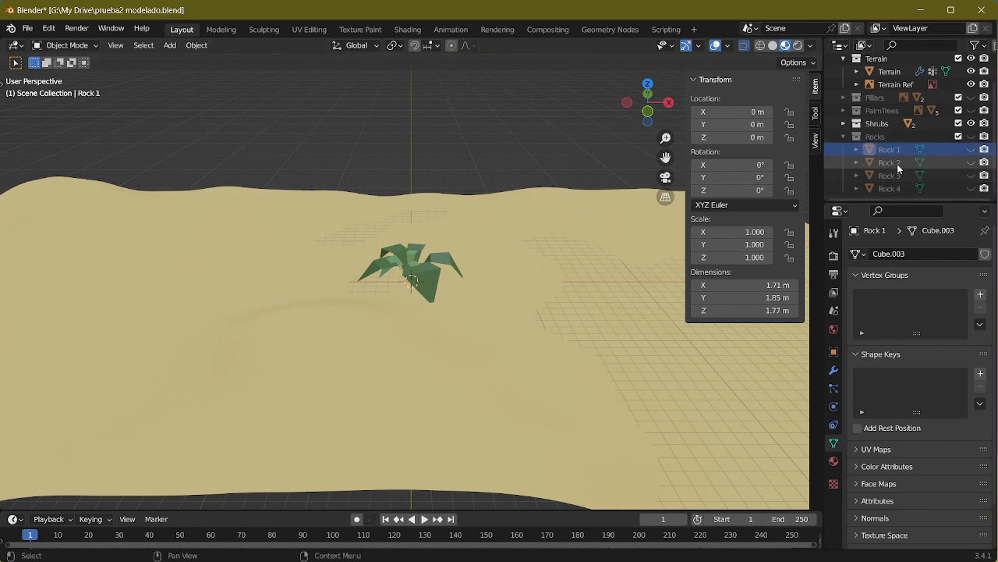
click(897, 164)
key(Down)
key(Down)
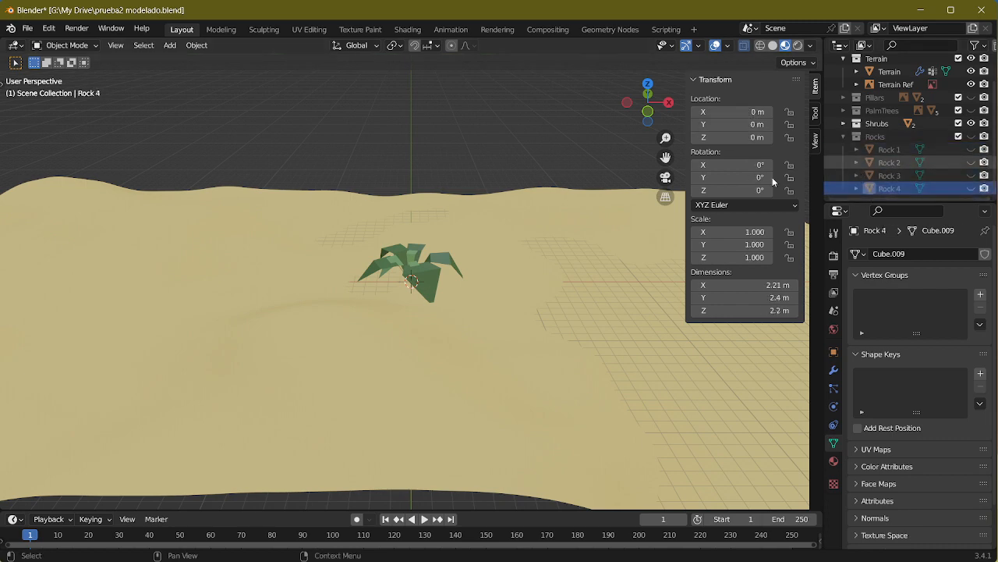
Step: Temporarily show Rock 1 beside the shrubs, compare their sizes from several angles, and hide the Rocks collection again
middle_drag(653, 202, 610, 184)
middle_drag(497, 273, 553, 285)
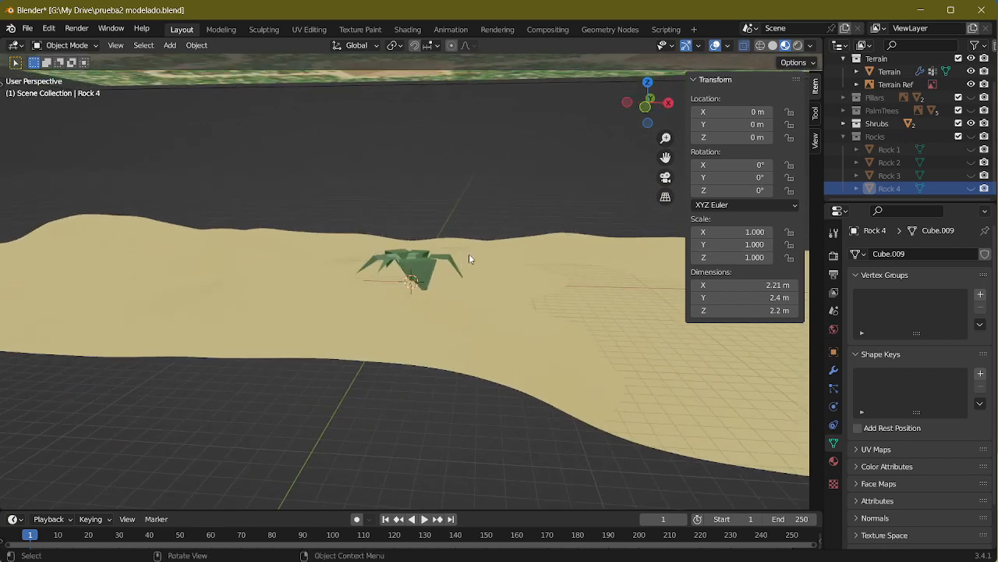
middle_drag(452, 256, 586, 276)
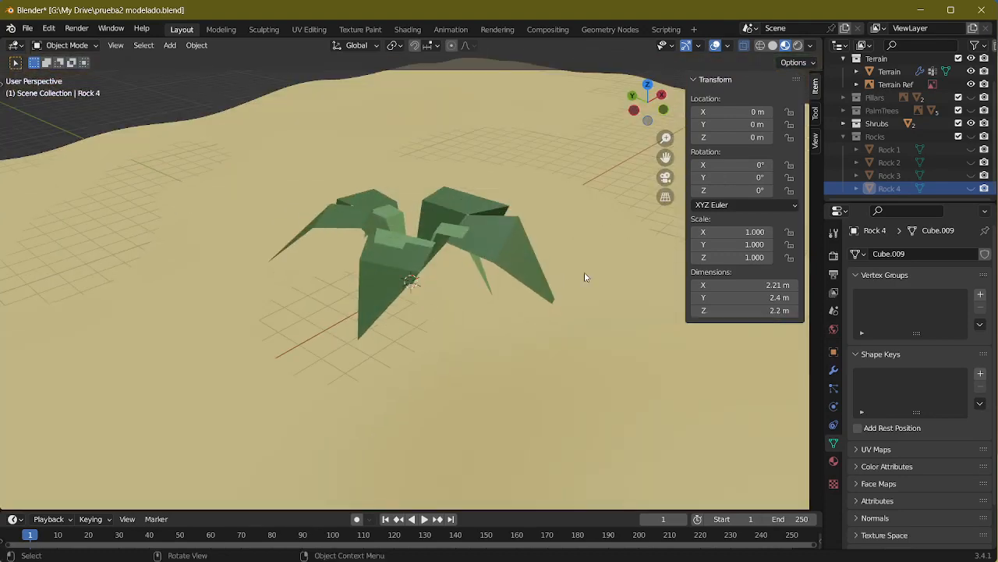
click(843, 136)
scroll(412, 298, down, 1)
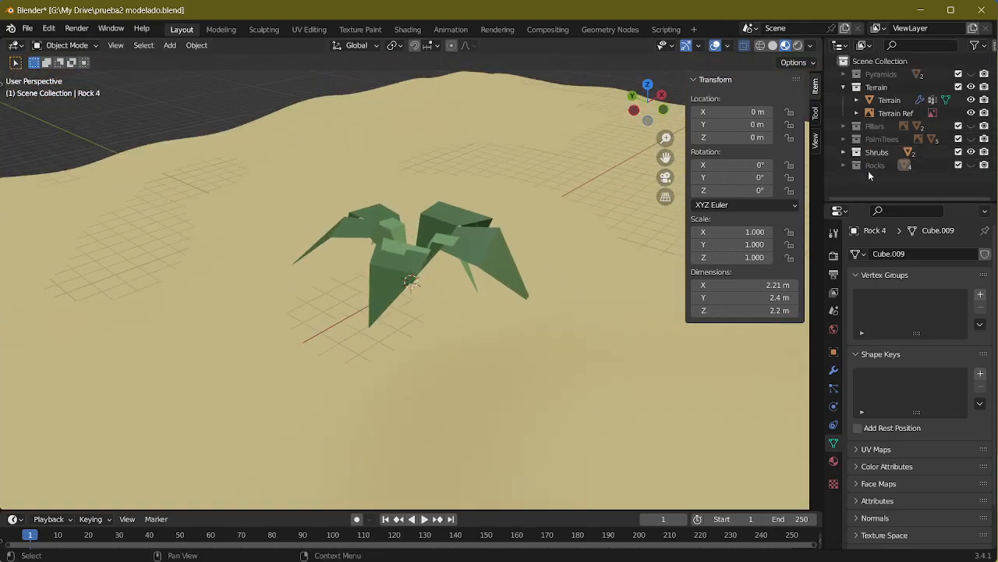
click(843, 166)
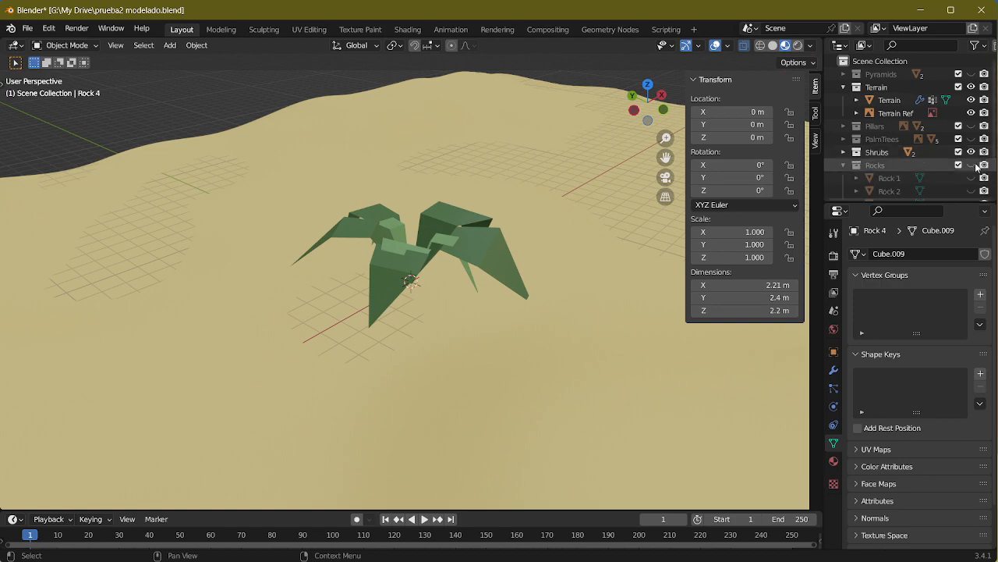
middle_drag(405, 234, 499, 253)
middle_drag(454, 223, 419, 245)
scroll(505, 278, up, 6)
scroll(404, 287, up, 3)
middle_drag(402, 291, 514, 253)
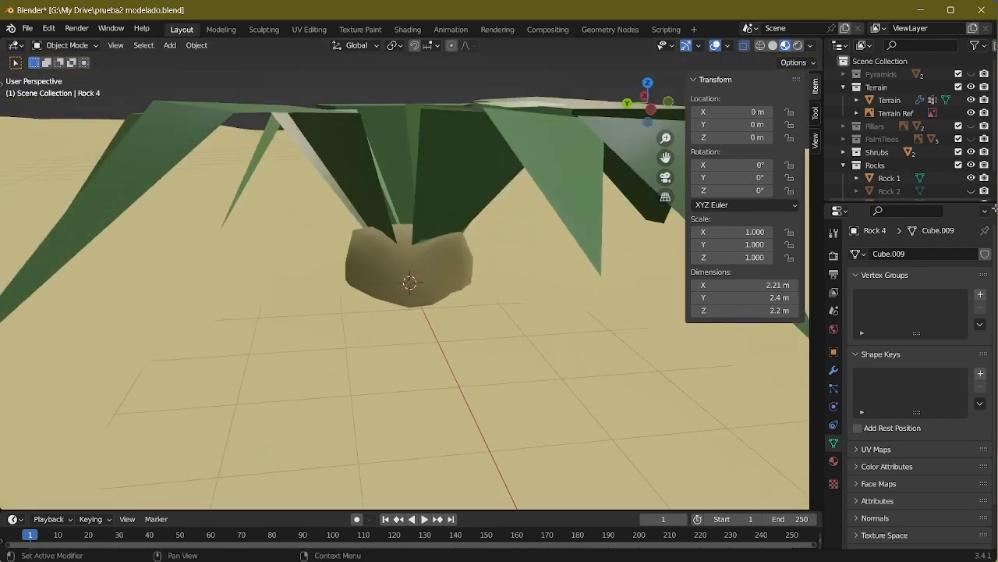
click(971, 164)
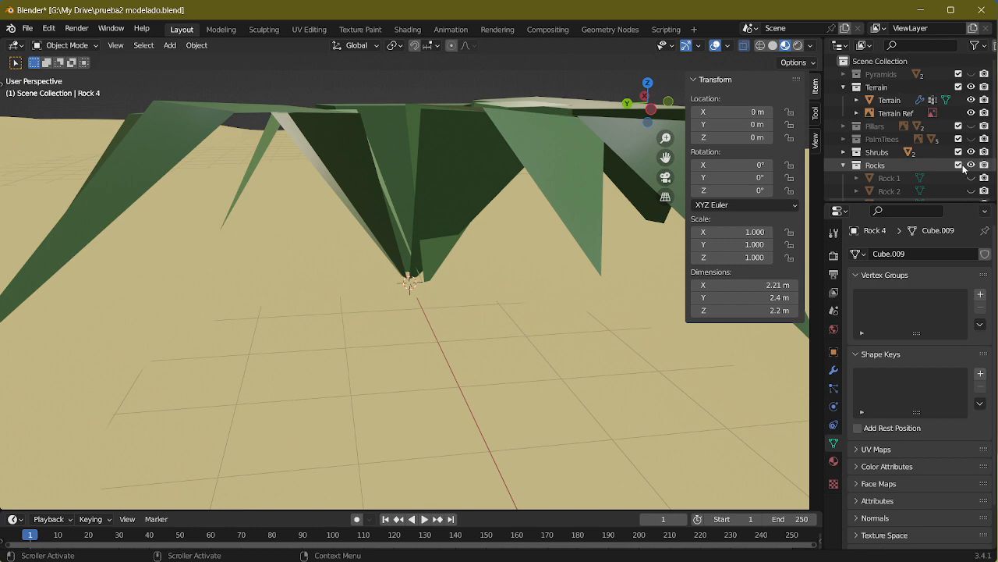
click(844, 164)
Step: Select the Shrub and Spearce Shrub objects together and scale them down uniformly to about 0.158
click(844, 152)
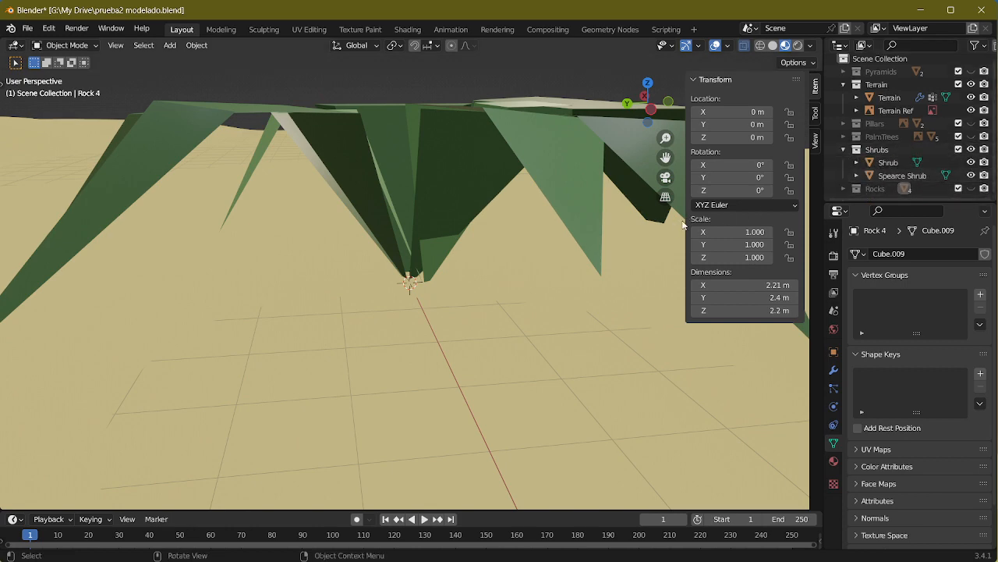
middle_drag(468, 234, 437, 273)
click(888, 163)
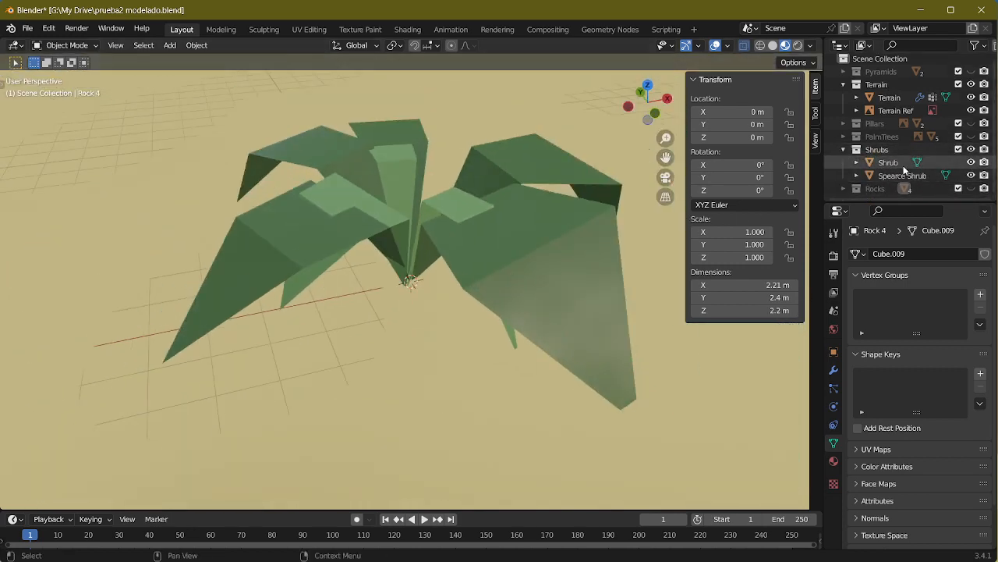
shift+click(893, 176)
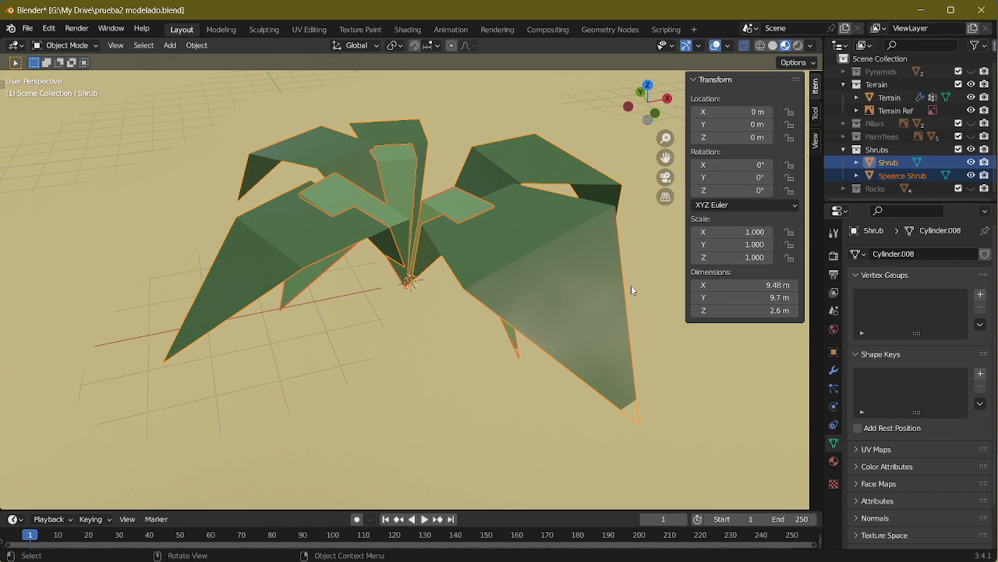
key(s)
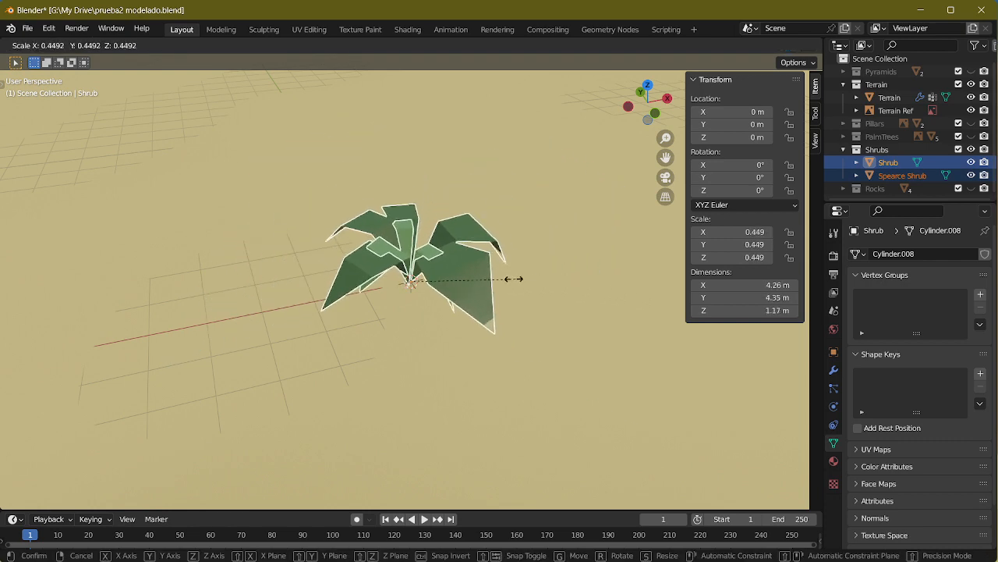
click(452, 278)
middle_drag(452, 279, 561, 242)
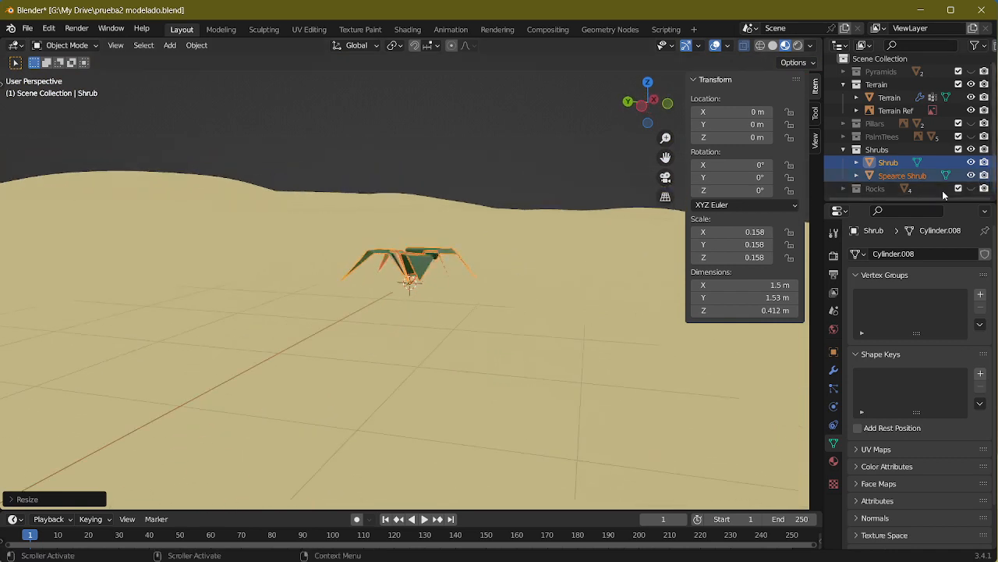
Step: Show Rock 1 from the Rocks collection at the shrubs' location and compare its size with theirs
click(971, 188)
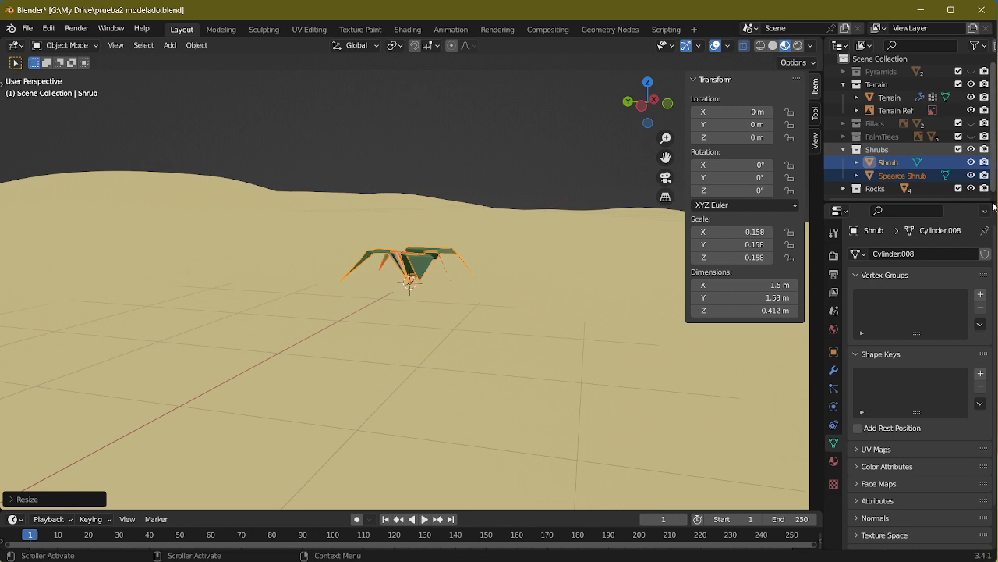
click(844, 188)
scroll(904, 156, down, 3)
click(971, 149)
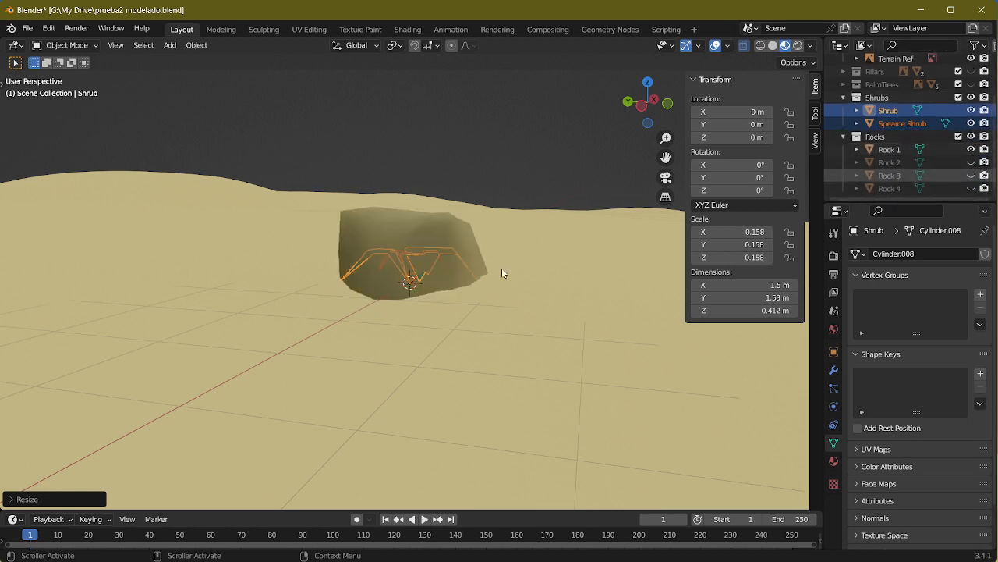
middle_drag(501, 273, 448, 277)
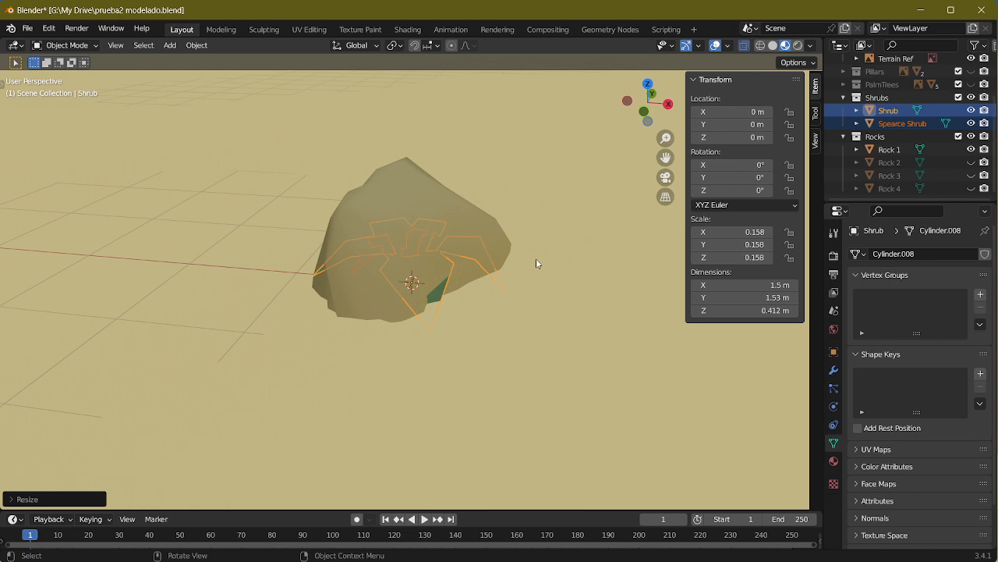
Step: Scale the two selected shrubs down uniformly to about 0.102 and view them against Rock 1
key(s)
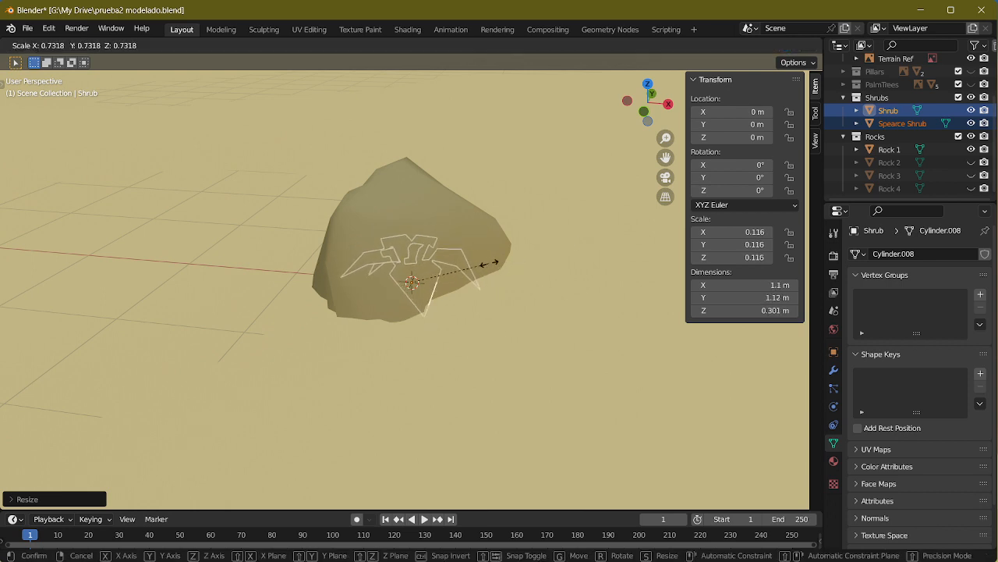
click(480, 264)
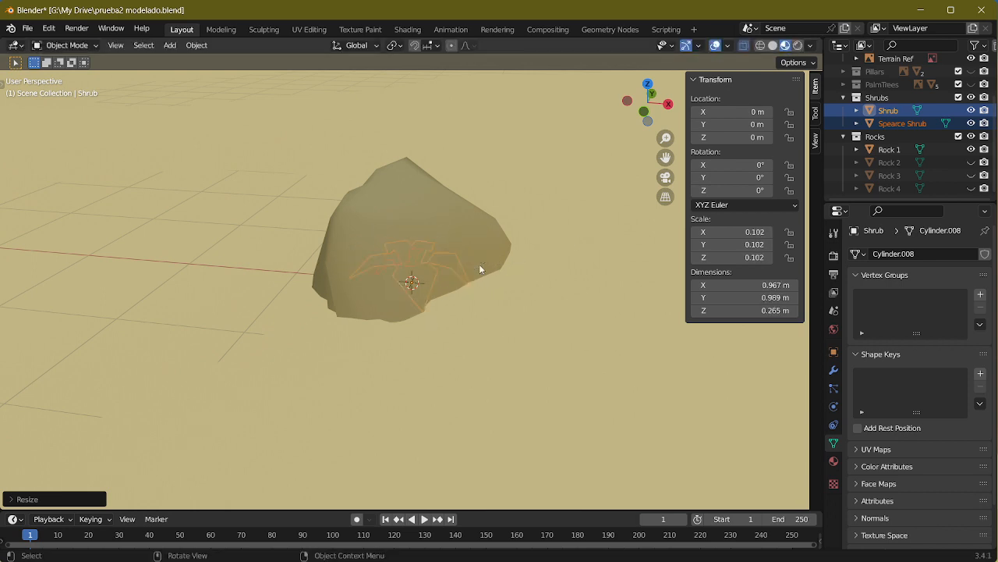
middle_drag(479, 264, 546, 346)
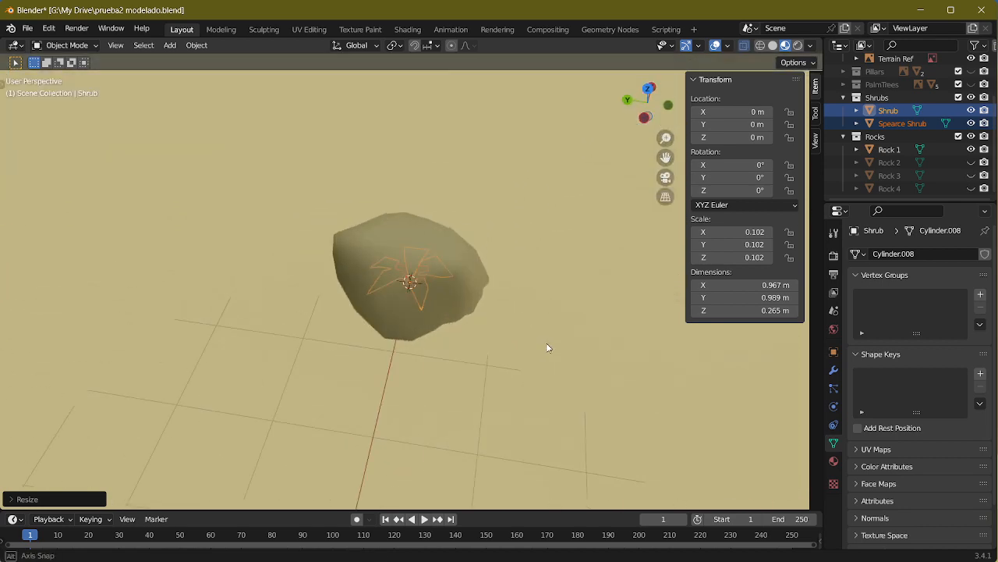
Step: Hide Rock 1 and scale the Shrub and Spearce Shrub objects up together to about 0.148
click(971, 149)
scroll(445, 258, down, 10)
middle_drag(480, 294, 547, 308)
middle_drag(492, 268, 418, 225)
scroll(388, 282, down, 3)
scroll(425, 249, up, 13)
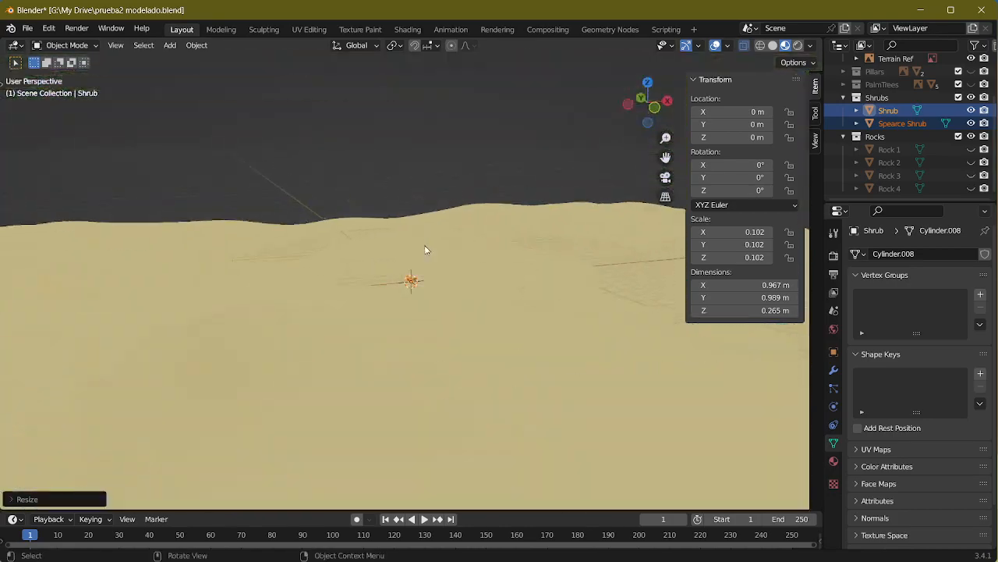
key(s)
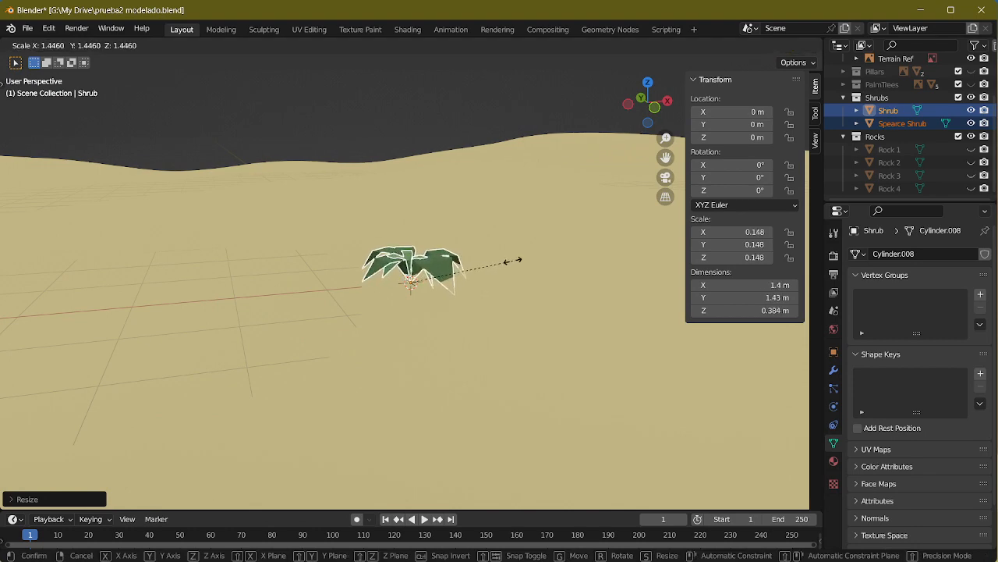
click(508, 261)
middle_drag(478, 279, 497, 266)
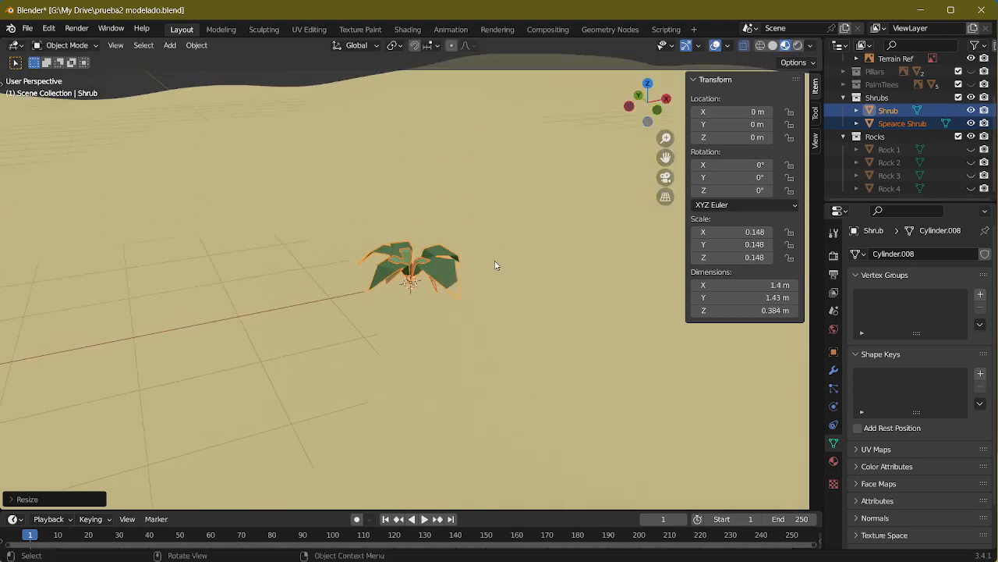
Step: Deselect the shrubs and hide the Rocks and Shrubs collections
scroll(497, 266, down, 13)
middle_drag(526, 302, 449, 364)
click(449, 364)
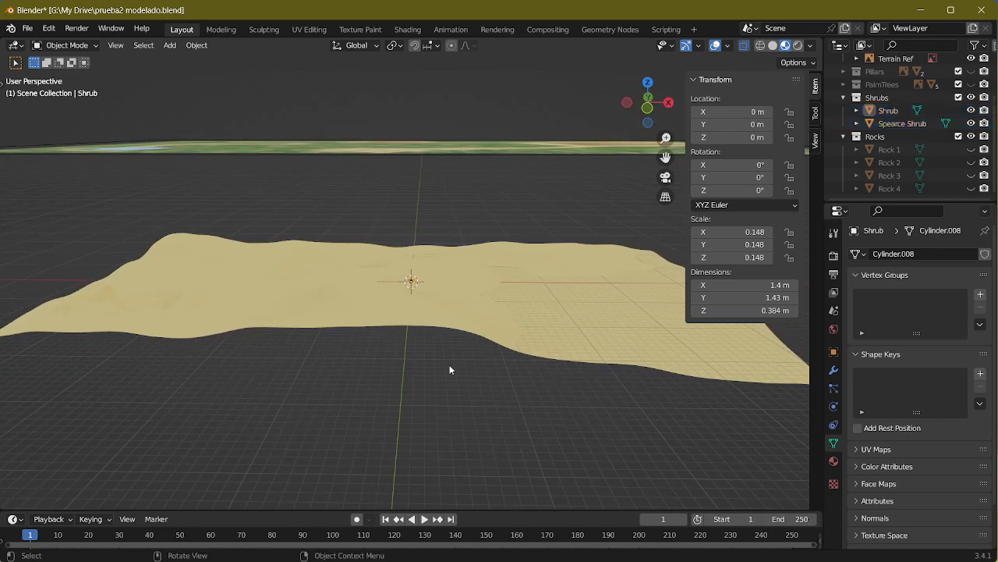
click(971, 137)
click(971, 97)
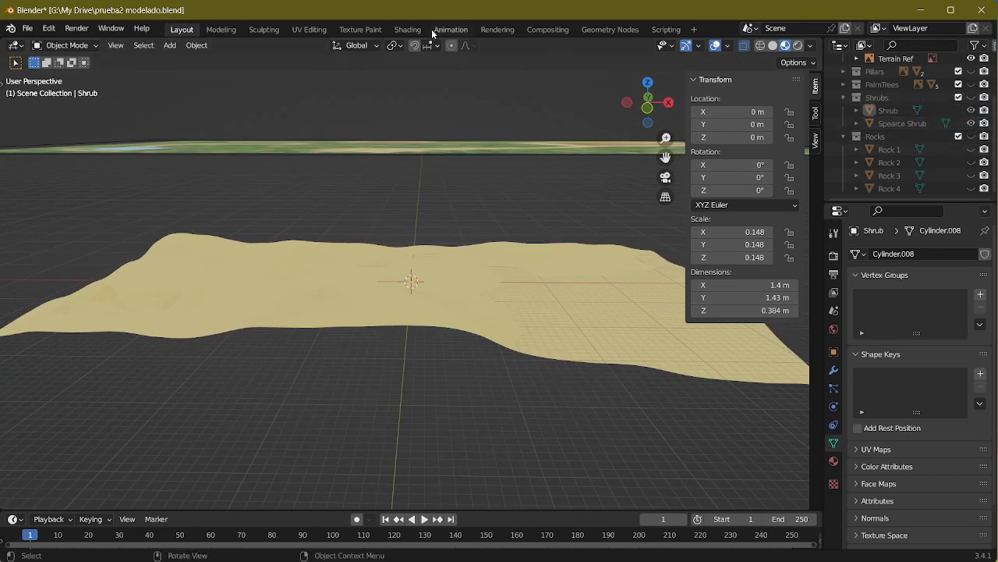
Step: Switch to the Geometry Nodes workspace and connect the Shrubs node's Instances output to Join Geometry for the Terrain
click(638, 33)
click(554, 250)
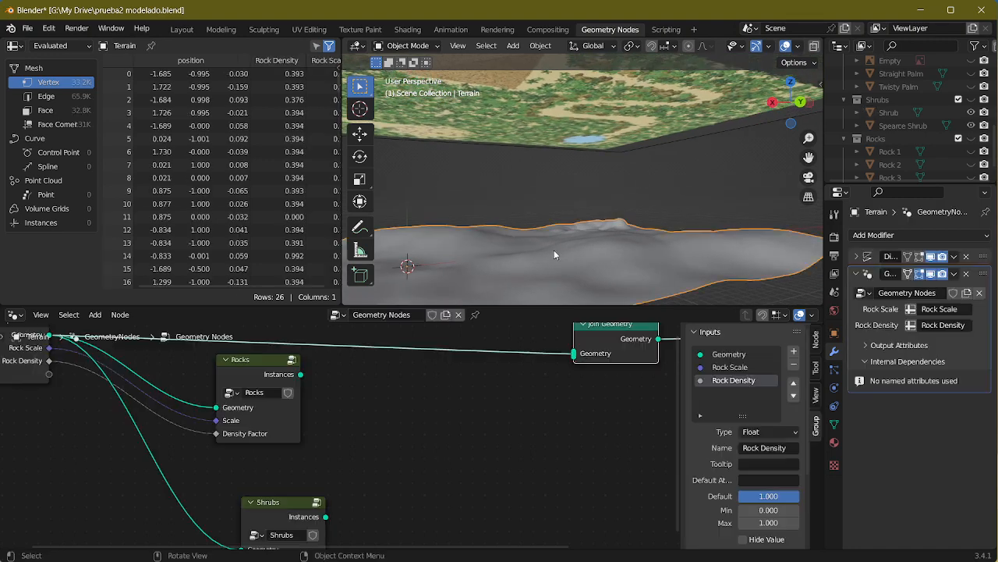
middle_drag(521, 230, 640, 217)
scroll(571, 206, down, 5)
scroll(570, 206, up, 6)
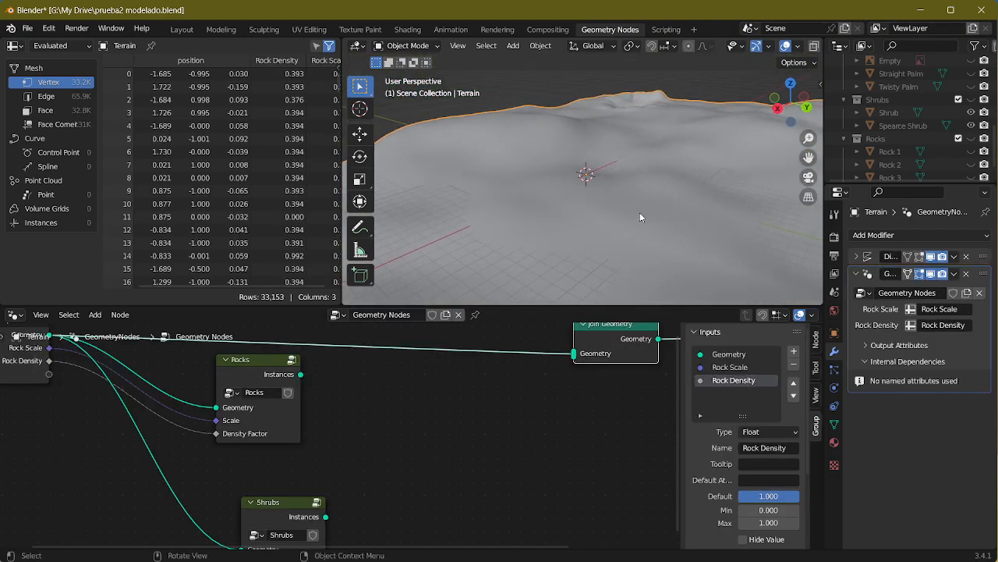
drag(325, 516, 574, 354)
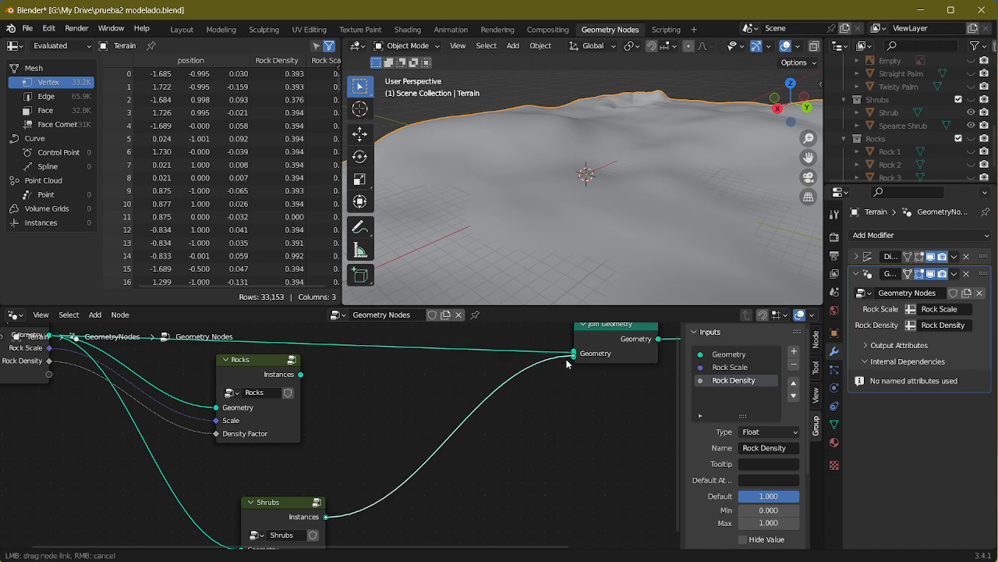
scroll(629, 213, down, 3)
scroll(616, 204, up, 7)
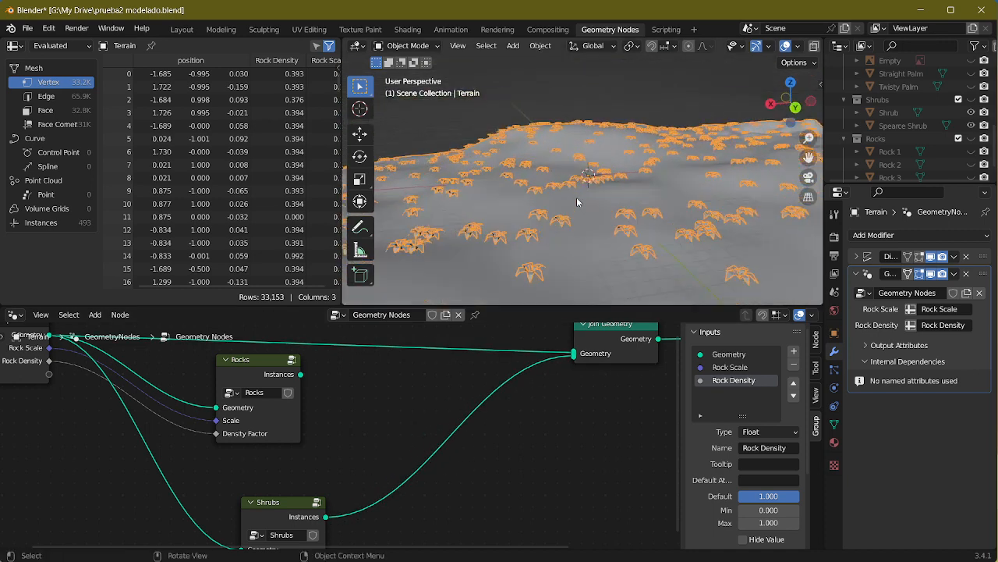
Step: Reposition the Shrubs and Rocks nodes in the tree and inspect the scattered shrubs up close
drag(267, 510, 251, 503)
mouse_move(239, 370)
mouse_down()
mouse_move(227, 377)
mouse_move(243, 384)
mouse_up()
scroll(591, 156, up, 5)
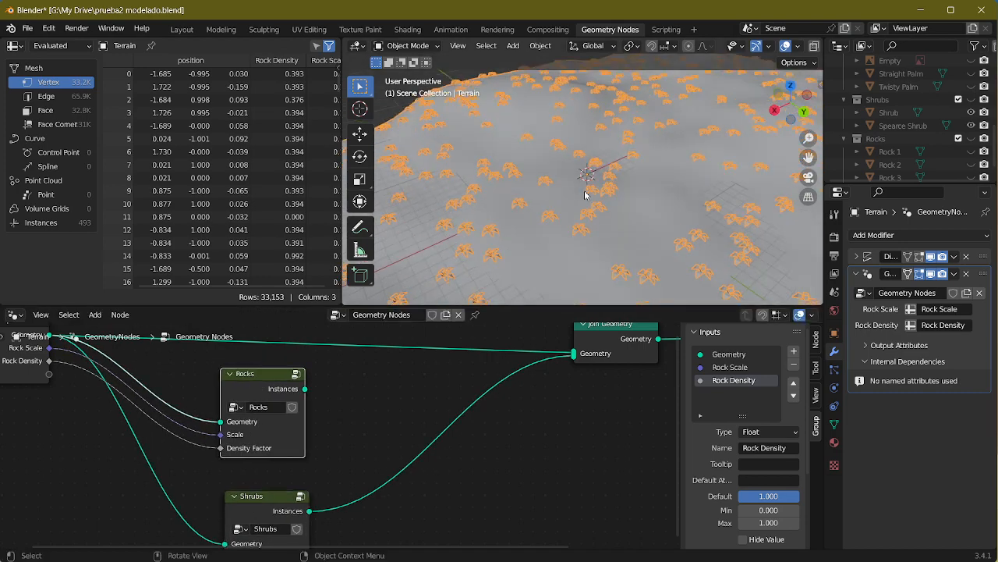
middle_drag(608, 187, 694, 227)
scroll(694, 227, up, 3)
middle_drag(637, 210, 628, 190)
middle_drag(394, 521, 400, 439)
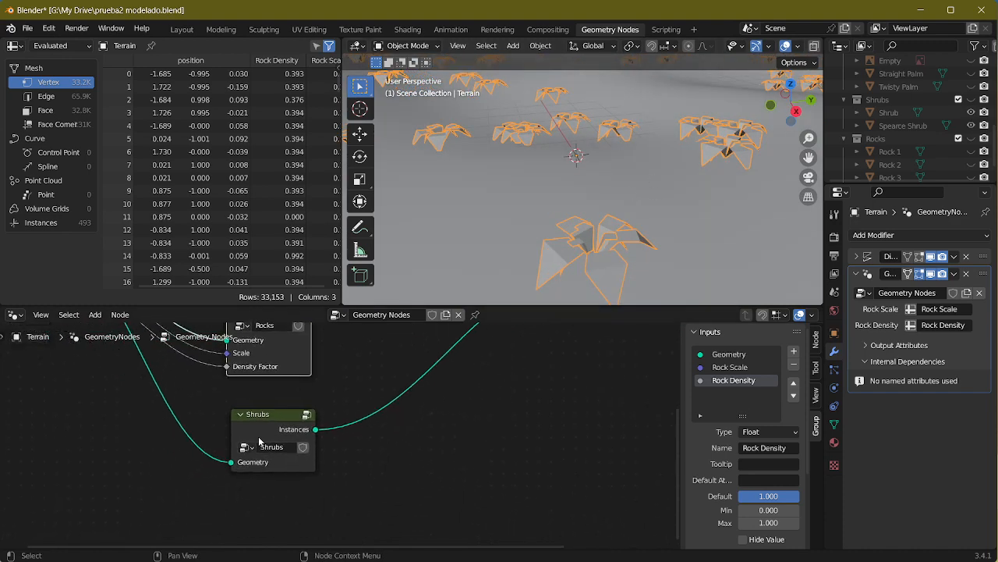
Step: Open the Shrubs node group and enable Pick Instance on its Instance on Points node
click(259, 439)
key(Tab)
middle_drag(448, 468, 518, 472)
mouse_move(350, 472)
middle_down()
mouse_move(377, 486)
mouse_move(364, 485)
middle_up()
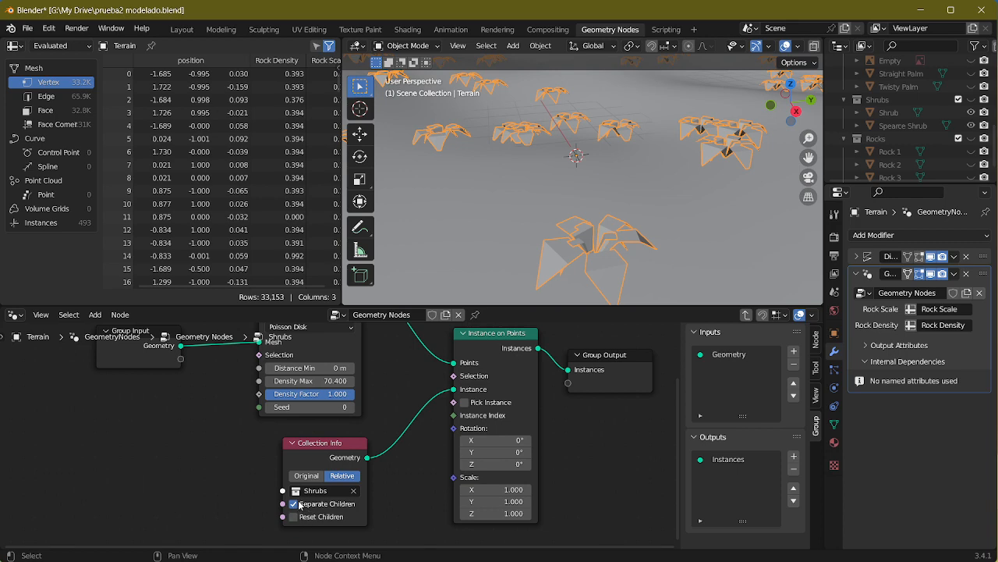
click(465, 403)
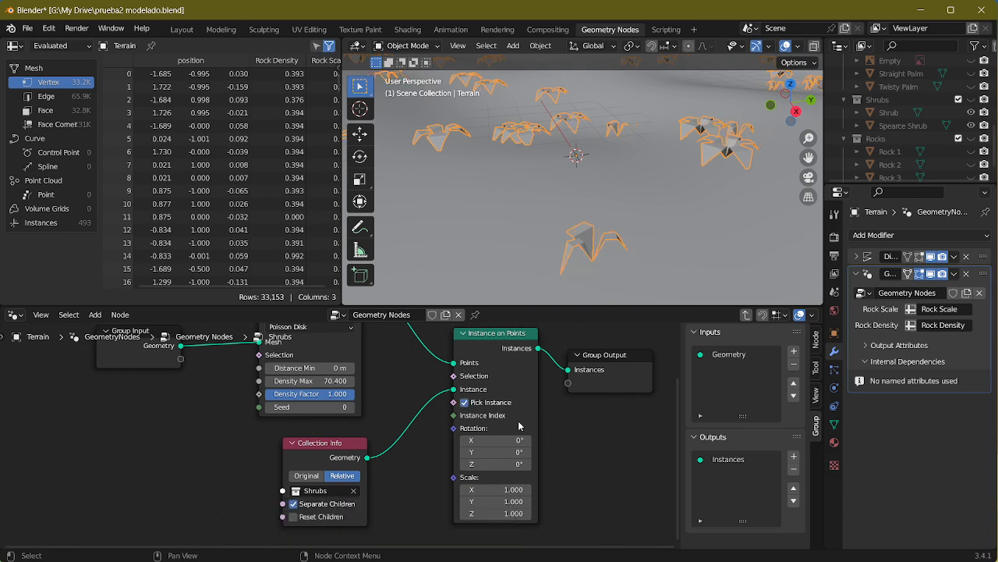
middle_drag(702, 204, 641, 226)
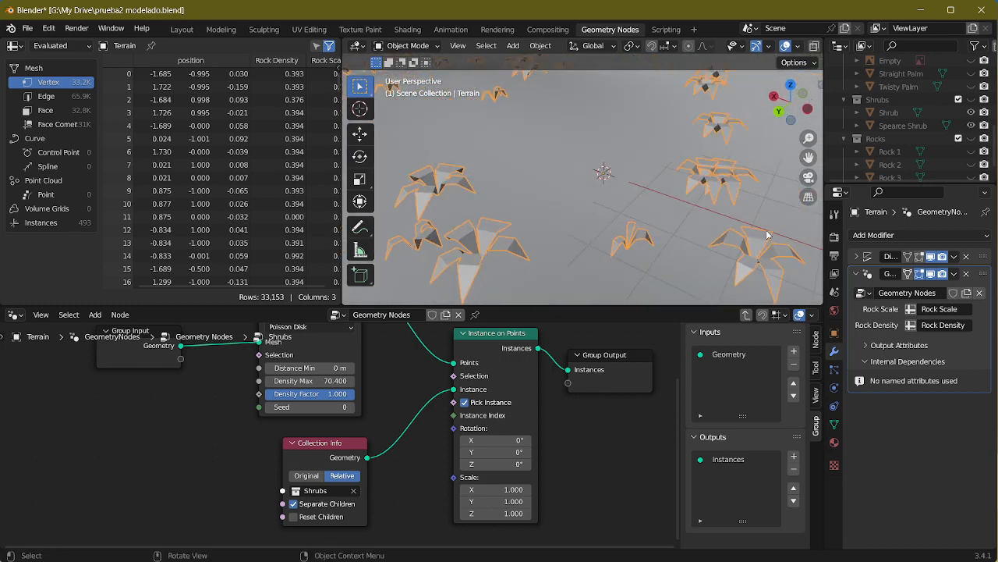
Step: Set the shrubs' Distribute Points on Faces node to a Density Max of 319.7 and a Seed of 627
middle_drag(312, 429, 365, 478)
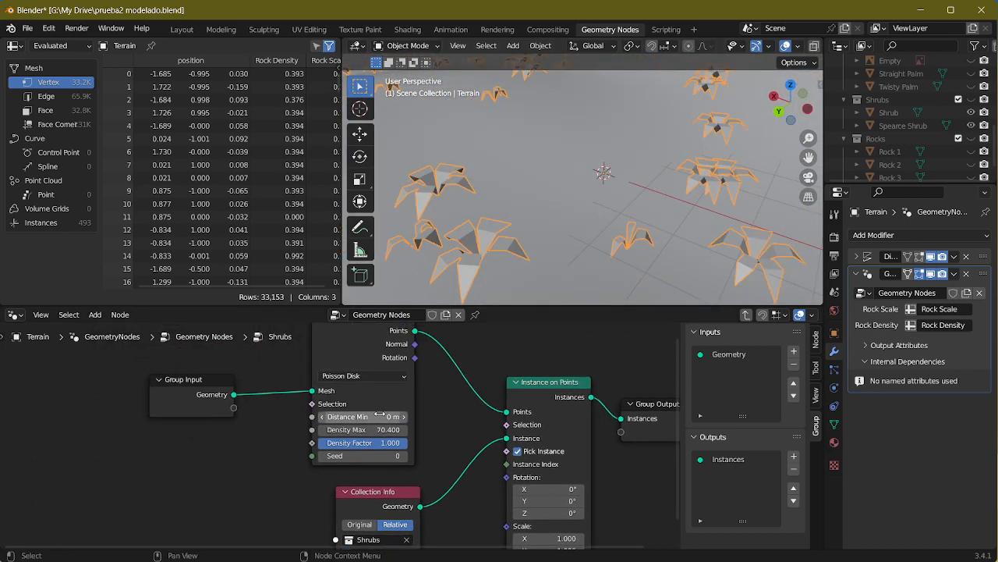
scroll(735, 100, down, 7)
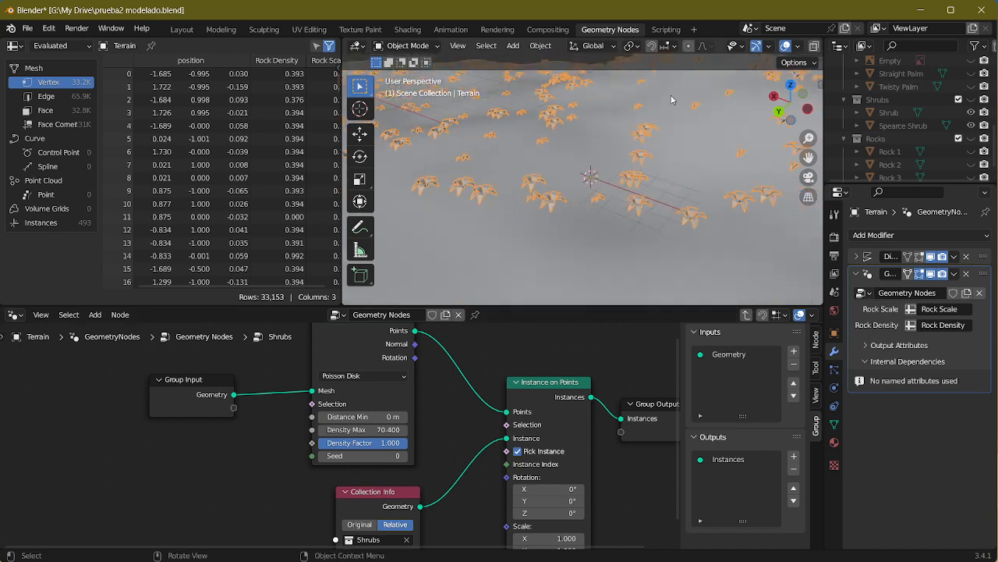
middle_drag(556, 234, 629, 249)
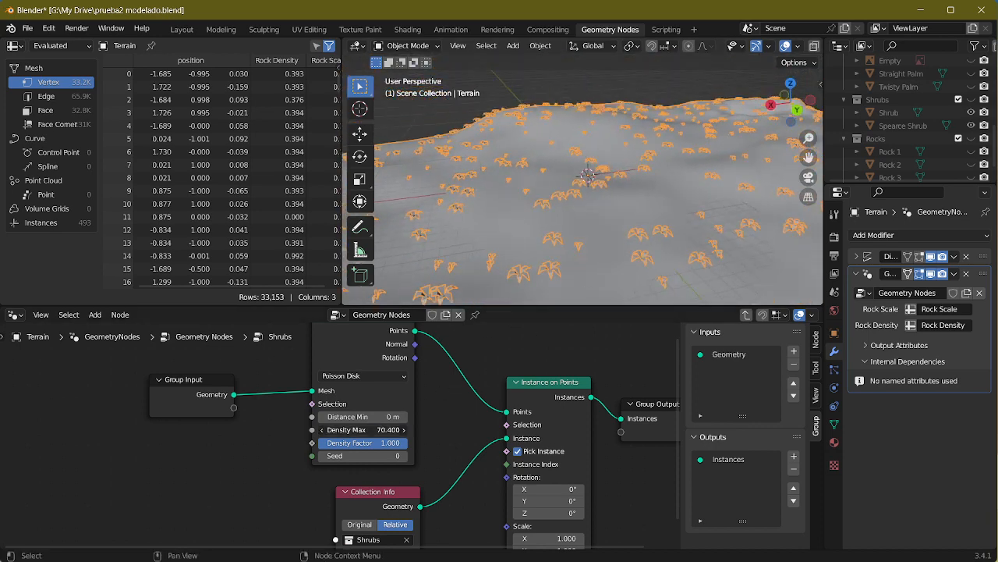
drag(363, 430, 408, 430)
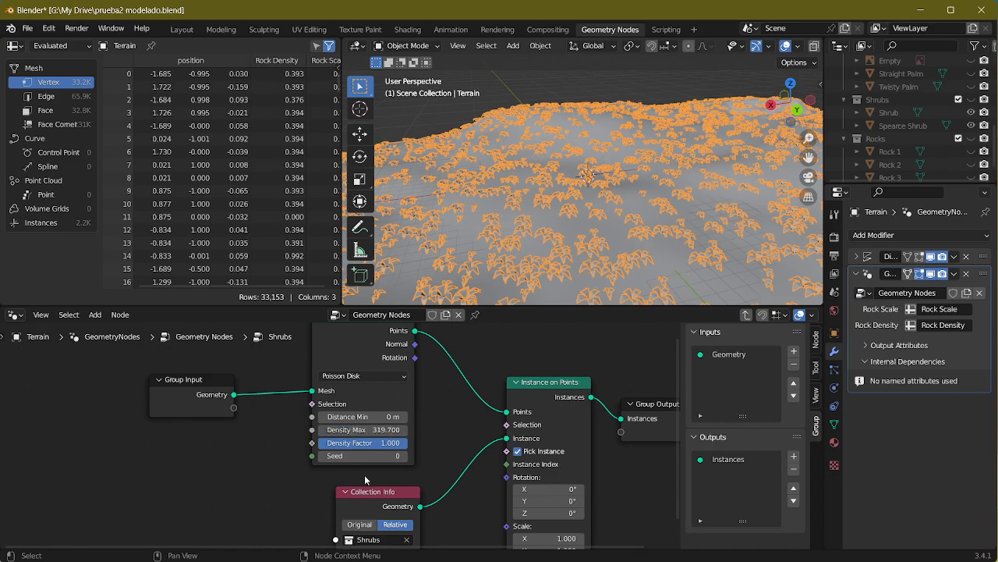
drag(365, 456, 418, 456)
middle_drag(523, 178, 578, 211)
scroll(579, 211, up, 2)
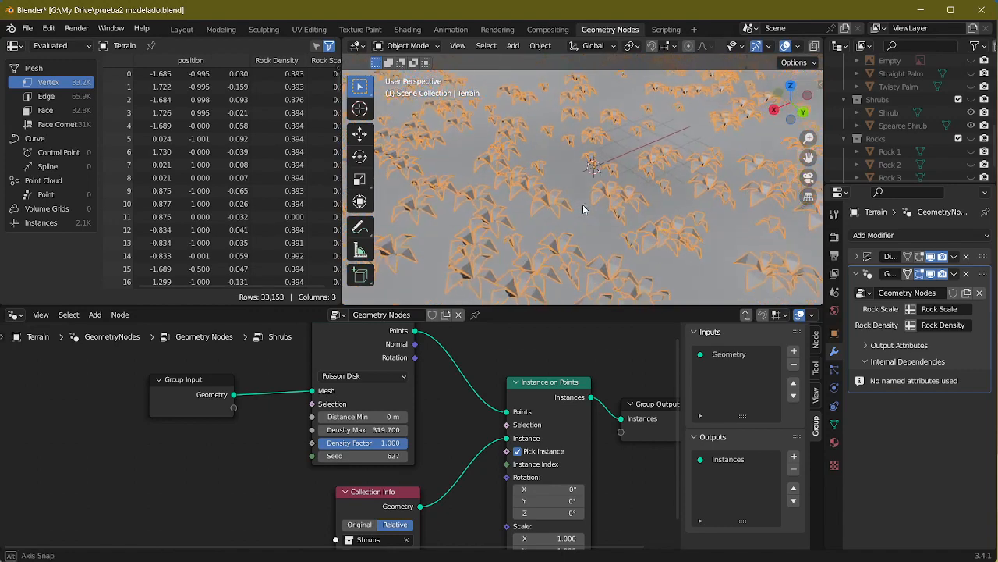
Step: Collapse the Collection Info and Distribute Points on Faces nodes and move Collection Info closer to Group Input
mouse_move(316, 493)
middle_down()
mouse_move(362, 402)
mouse_move(320, 496)
middle_up()
click(388, 401)
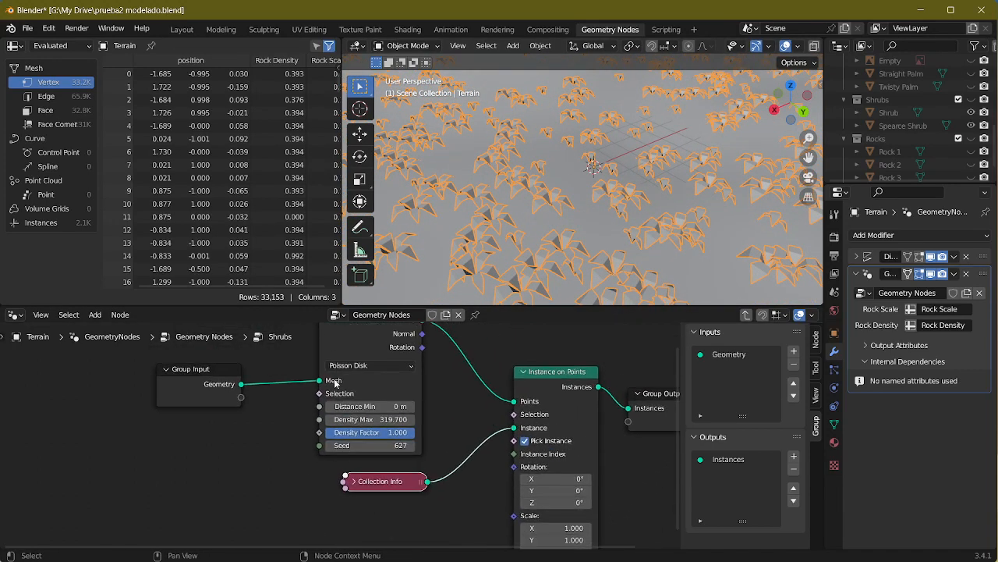
click(331, 346)
middle_drag(209, 466, 250, 550)
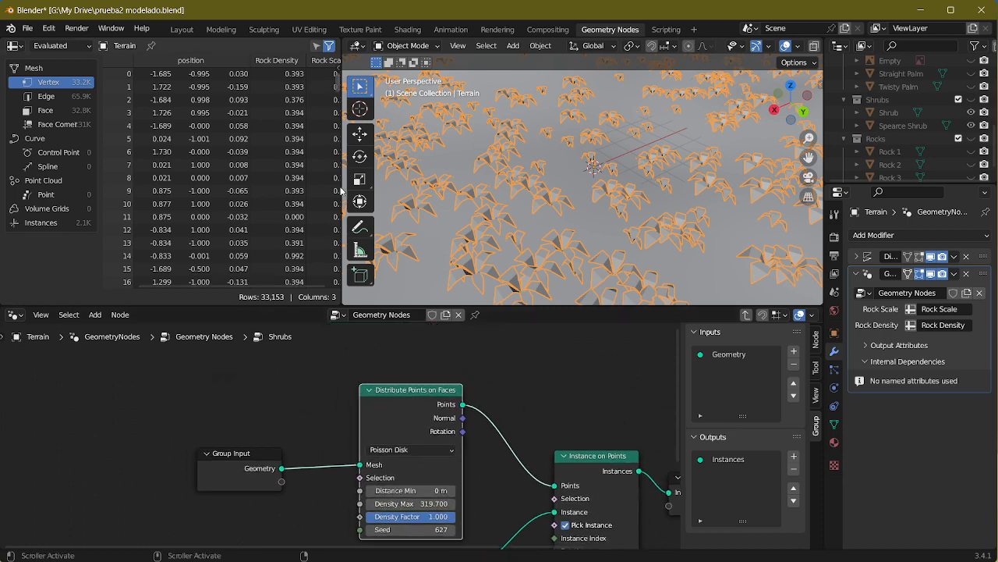
click(371, 388)
middle_drag(306, 467, 326, 380)
drag(442, 478, 405, 371)
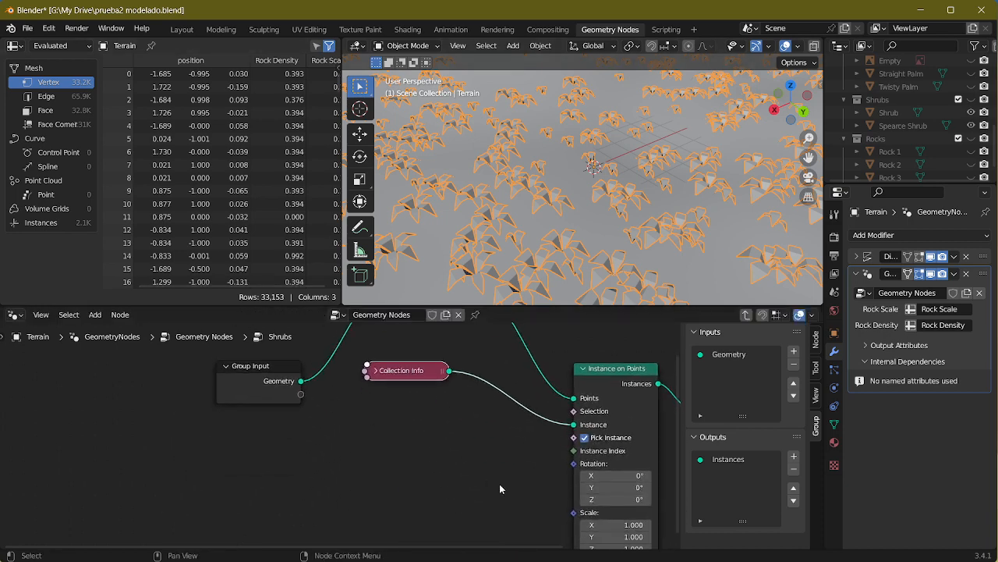
Step: Add a Random Value node below the Collection Info node in the Shrubs group
middle_drag(500, 489, 541, 427)
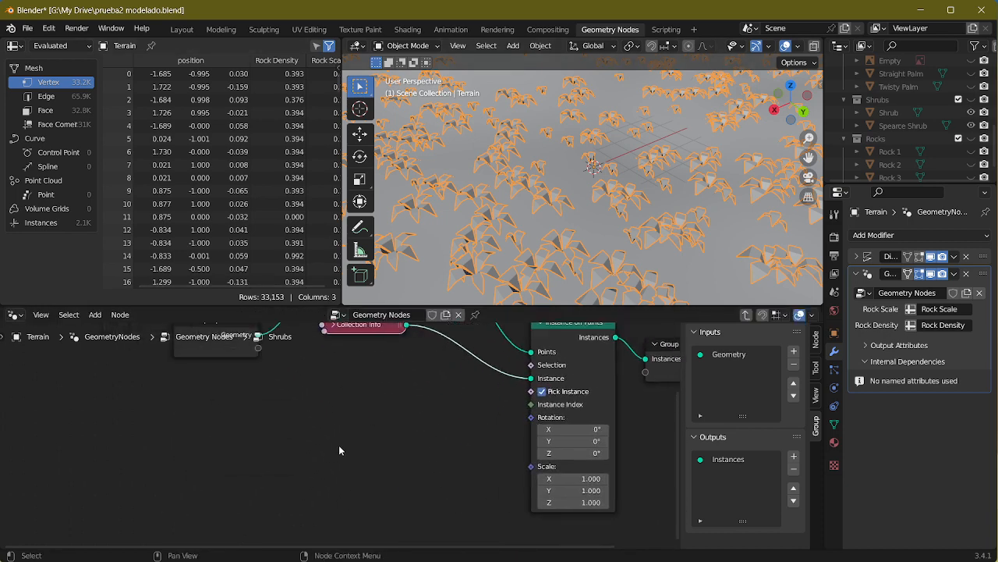
key(shift+a)
click(276, 251)
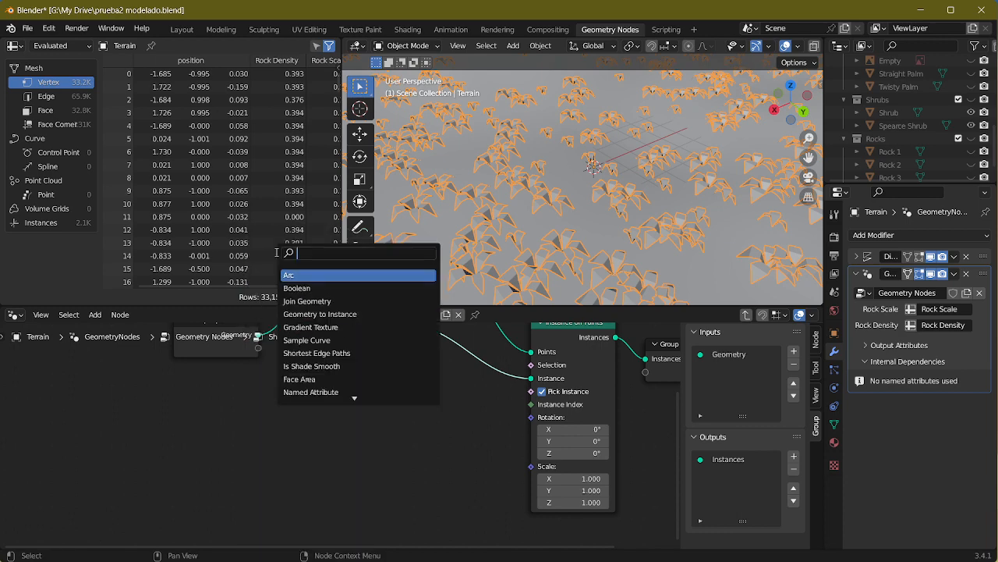
text(random)
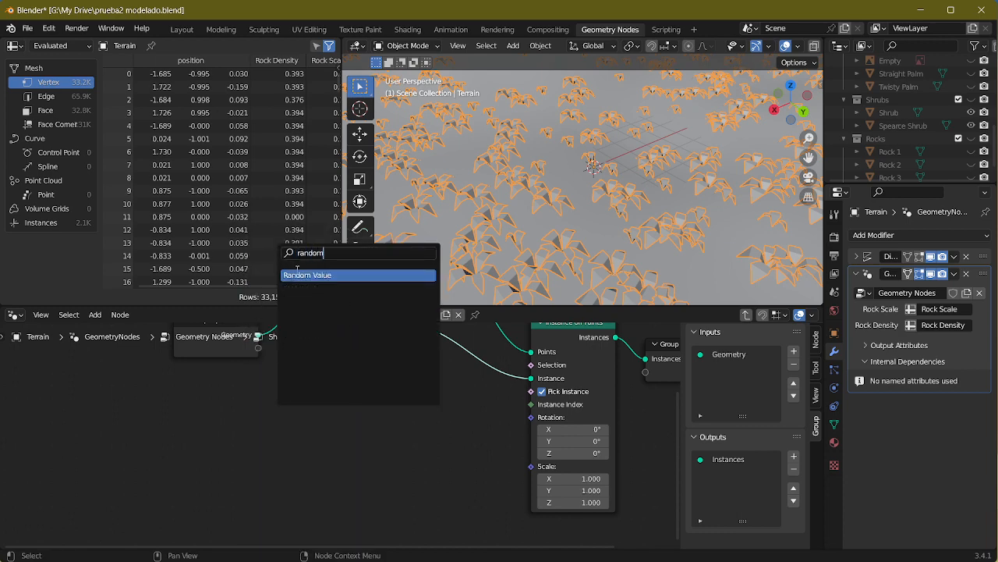
click(301, 275)
click(377, 431)
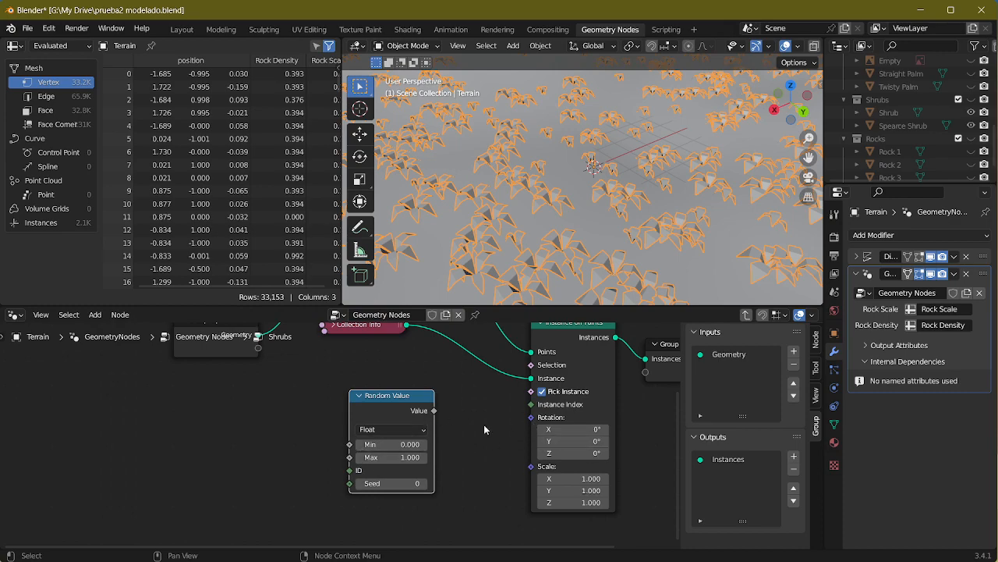
Step: Try an X rotation of 146° on Instance on Points and reset it to 0°, with Z set to 31°
drag(575, 453, 640, 430)
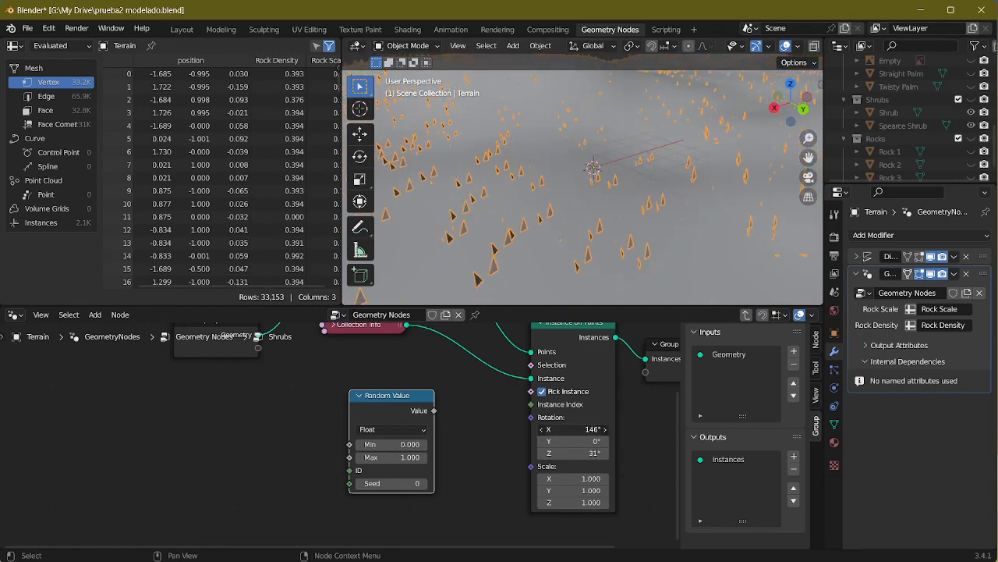
text(0)
key(Return)
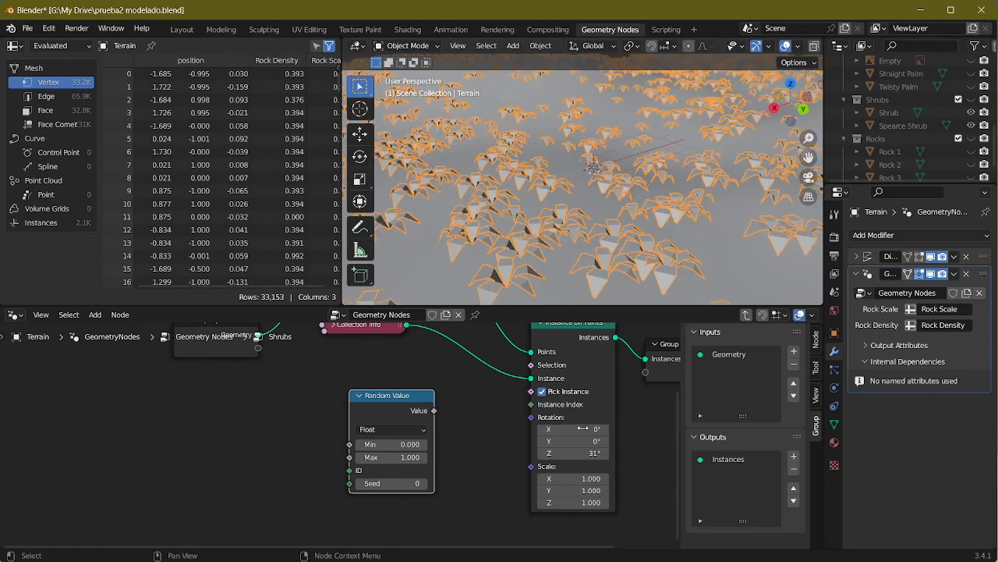
Step: Switch the Random Value node to Vector with a Max of 0, 0, 359 and a Seed of -1093
click(383, 431)
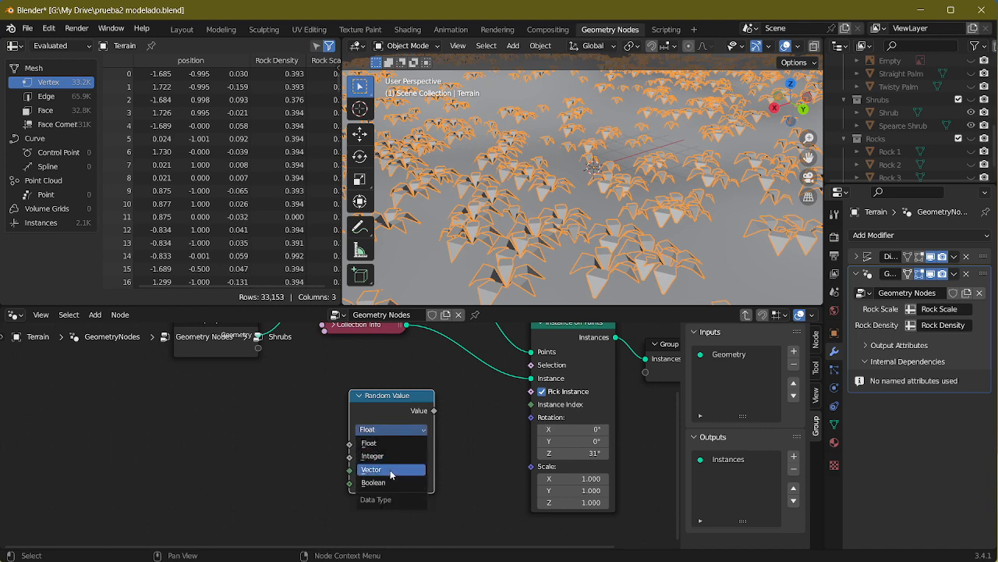
click(414, 459)
mouse_move(398, 400)
mouse_down()
mouse_move(398, 355)
mouse_move(400, 385)
mouse_up()
middle_drag(445, 506, 447, 460)
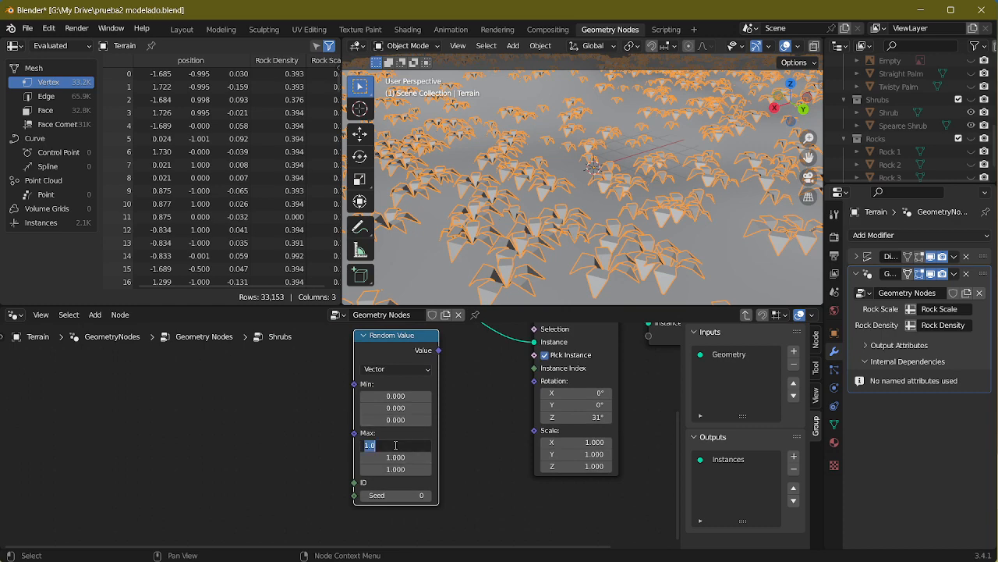
key(Return)
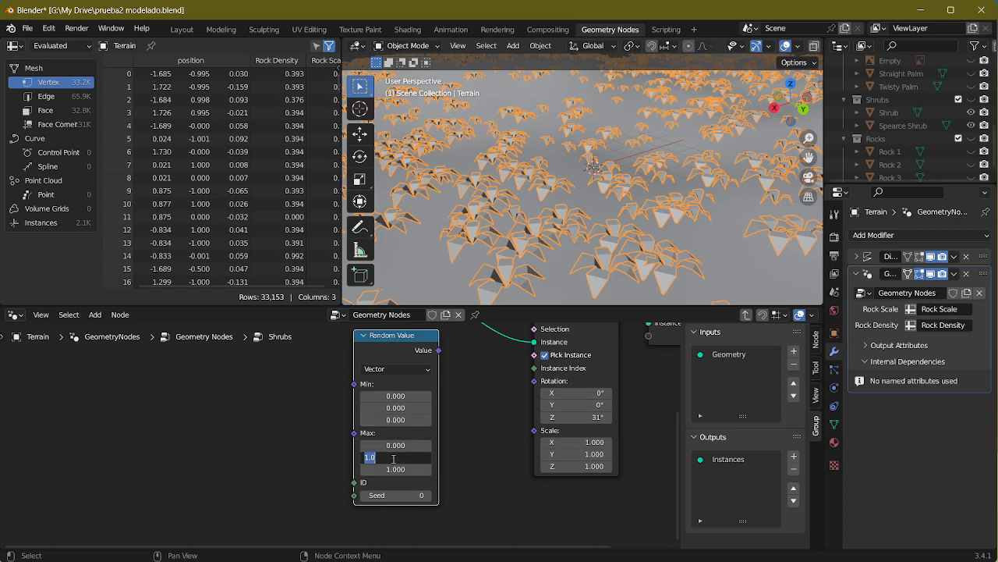
text(0)
key(Return)
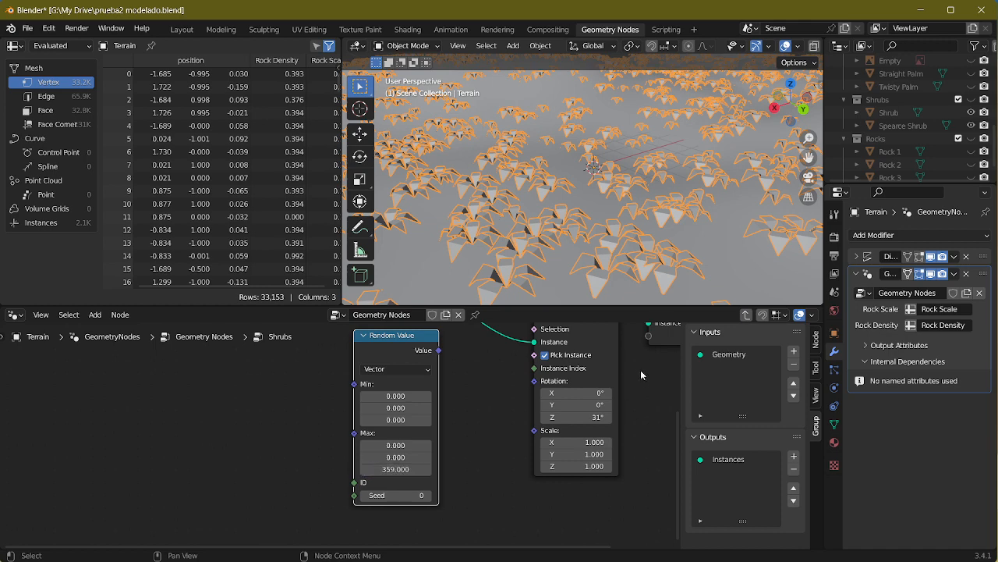
drag(388, 496, 990, 422)
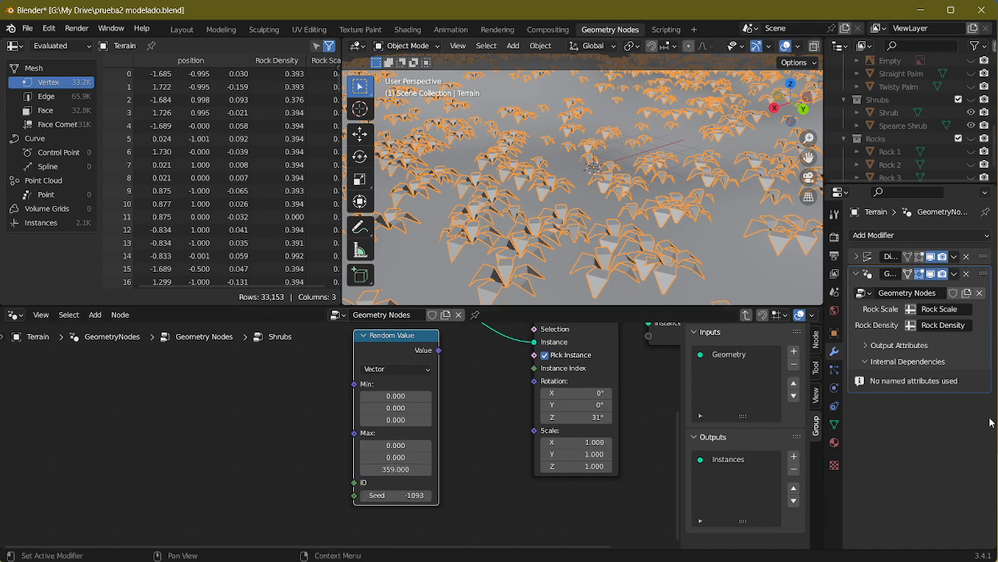
Step: Collapse the Random Value node and connect its Value output to the Rotation input of Instance on Points
click(363, 336)
drag(401, 342, 535, 380)
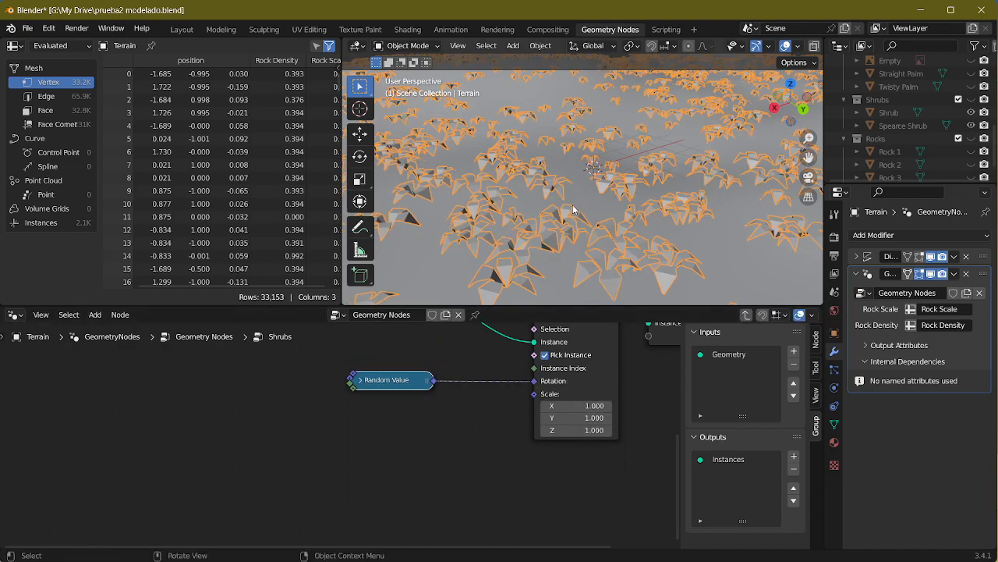
middle_drag(572, 204, 700, 183)
Step: Set the Density Max of the shrubs' Distribute Points on Faces node to 500
middle_drag(413, 375, 458, 558)
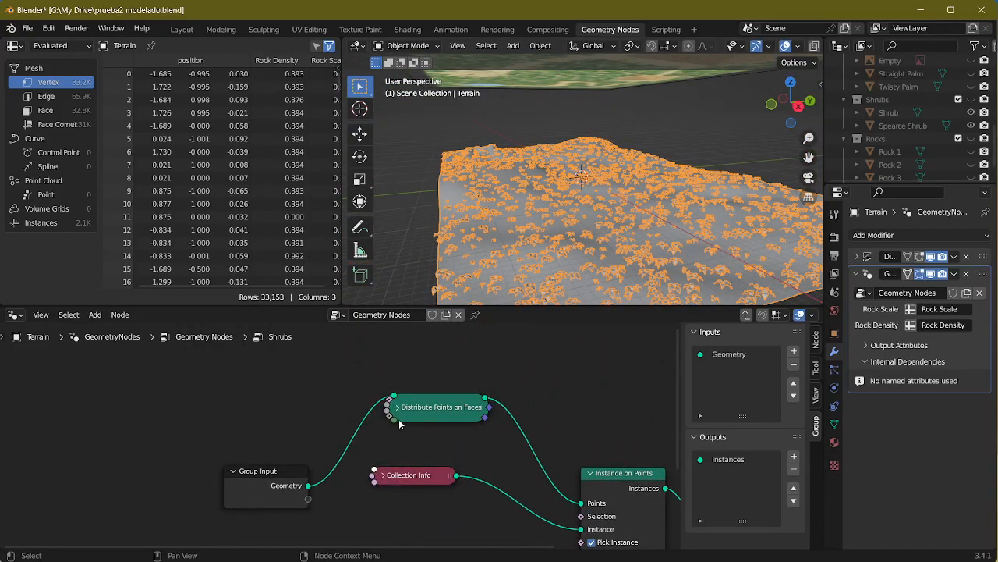
click(398, 407)
middle_drag(417, 487, 405, 381)
drag(419, 414, 488, 414)
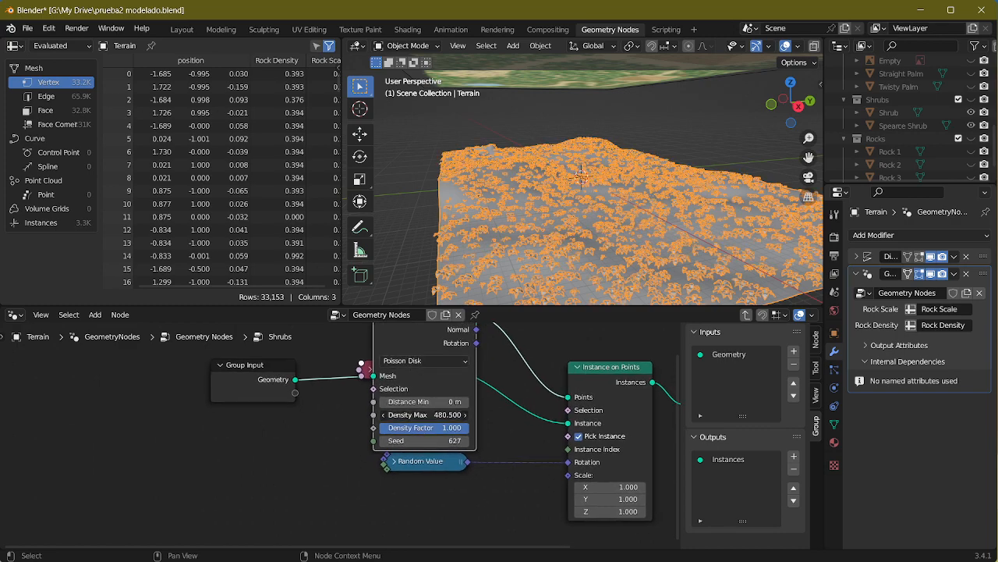
middle_drag(504, 216, 388, 305)
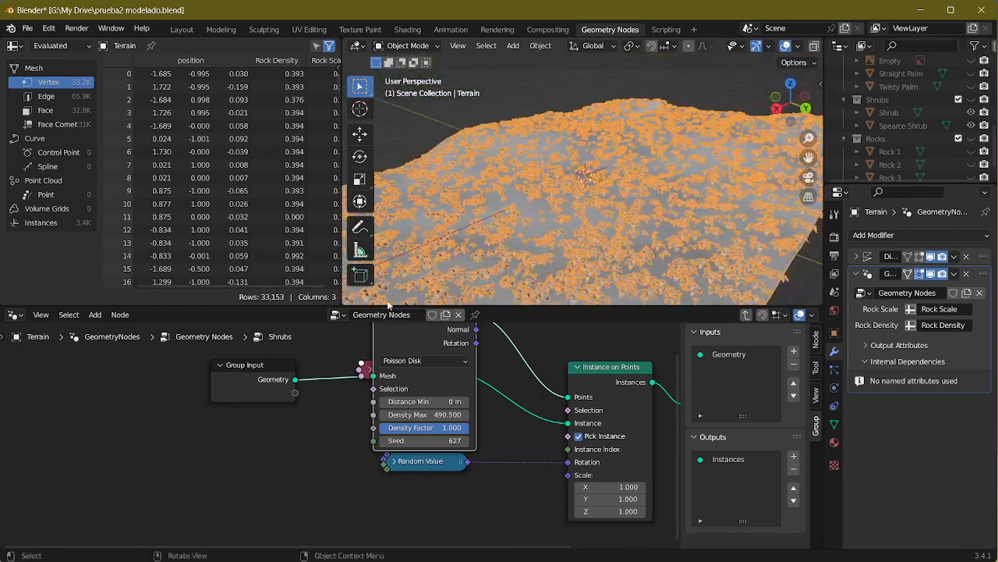
middle_drag(526, 390, 521, 410)
drag(426, 434, 442, 433)
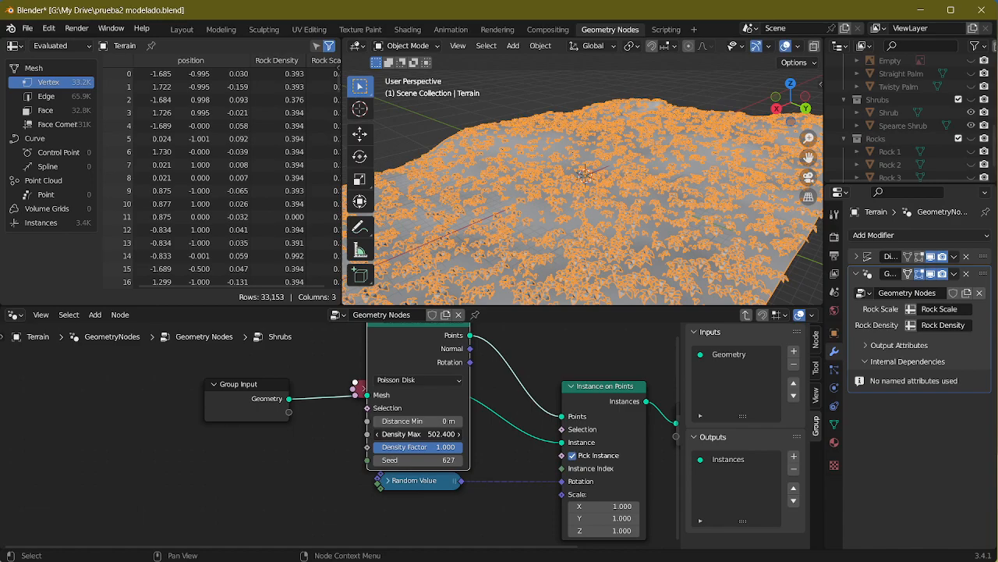
click(420, 433)
text(500)
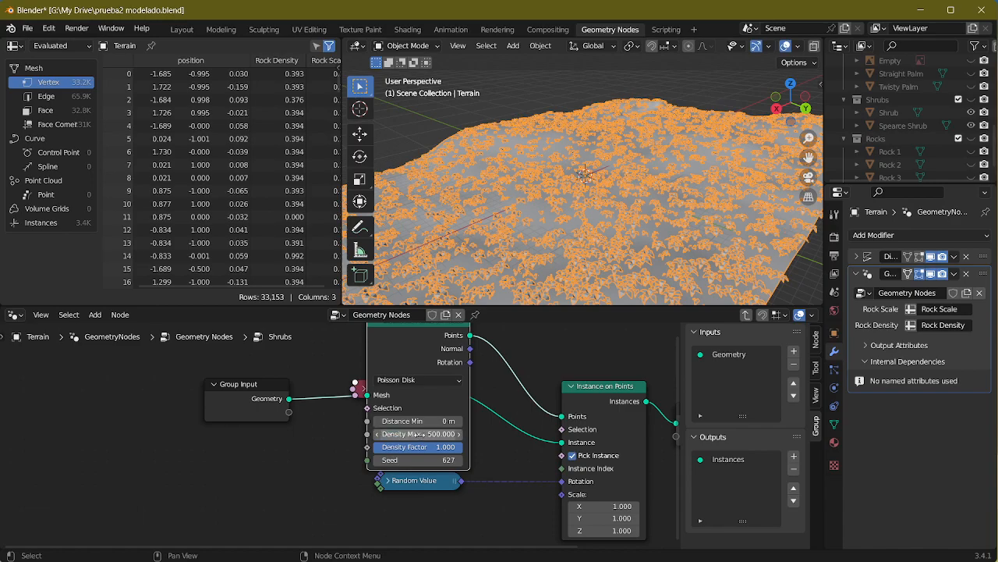
key(Return)
middle_drag(600, 234, 653, 205)
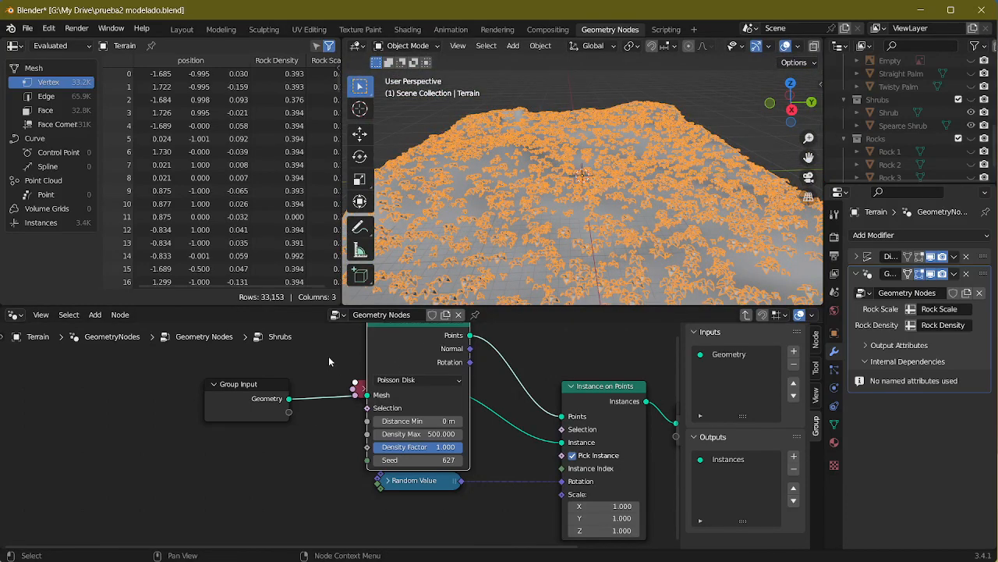
Step: Expose the Density Factor of Distribute Points on Faces as an input of the Shrubs group and collapse the node
middle_drag(329, 361, 335, 442)
click(379, 400)
drag(409, 405, 407, 428)
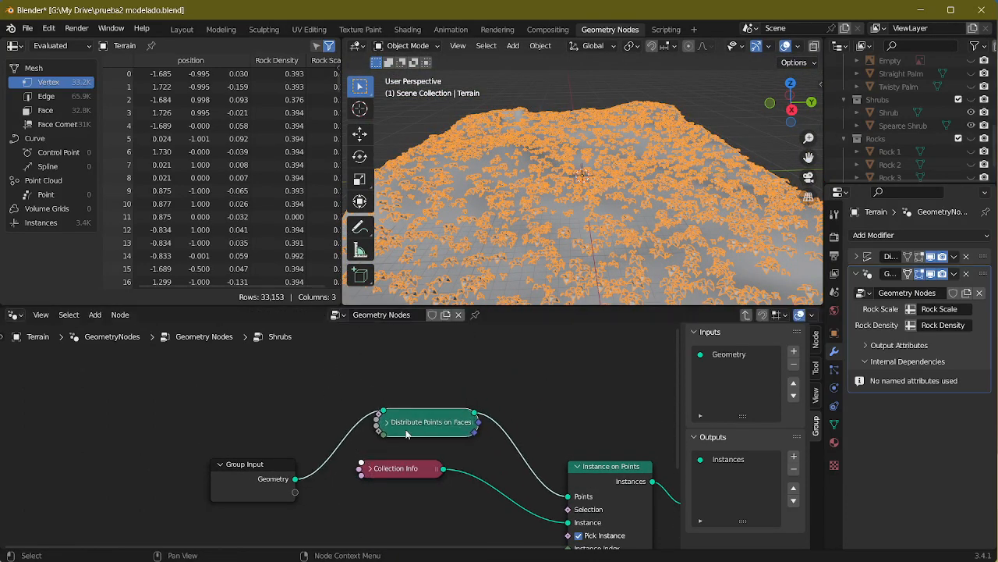
click(386, 422)
middle_drag(388, 511, 404, 395)
drag(394, 445, 385, 439)
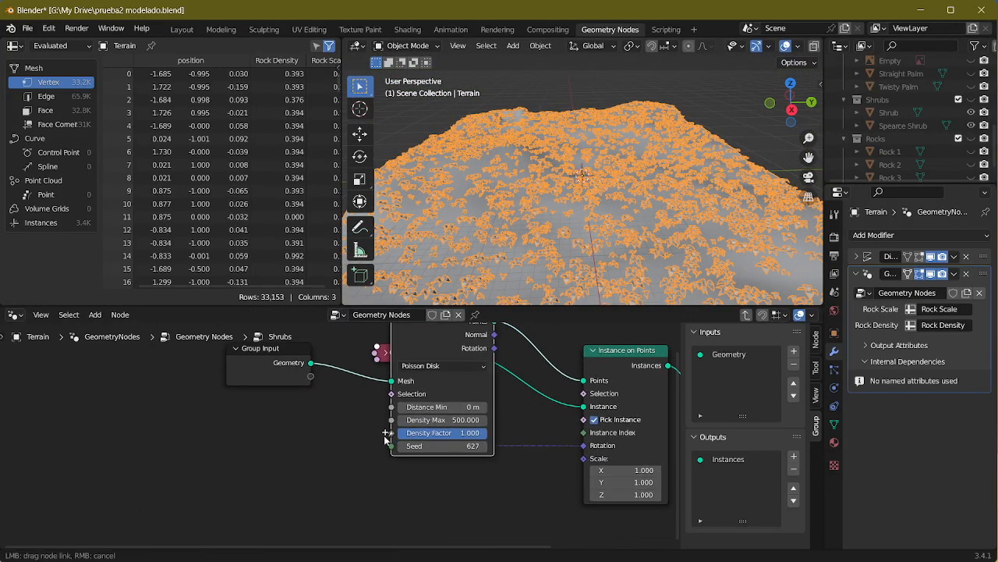
drag(318, 375, 312, 377)
middle_drag(319, 430, 316, 516)
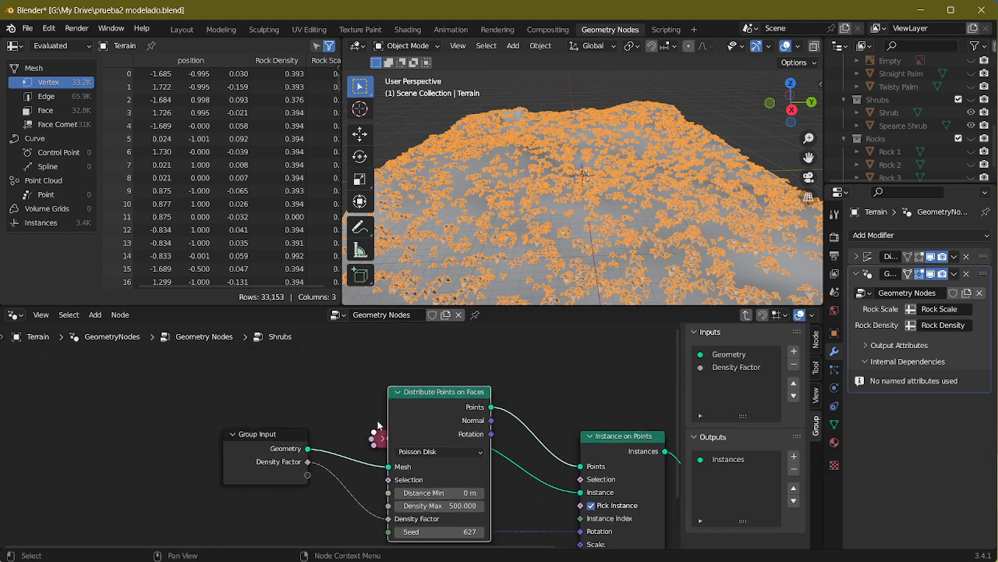
click(398, 392)
Step: In the main node tree, connect the Shrubs node's Density Factor to a new Group Input socket and name it Shrub Density
key(Tab)
middle_drag(317, 478, 483, 488)
scroll(477, 486, down, 3)
middle_drag(366, 466, 461, 480)
drag(507, 504, 370, 358)
click(331, 363)
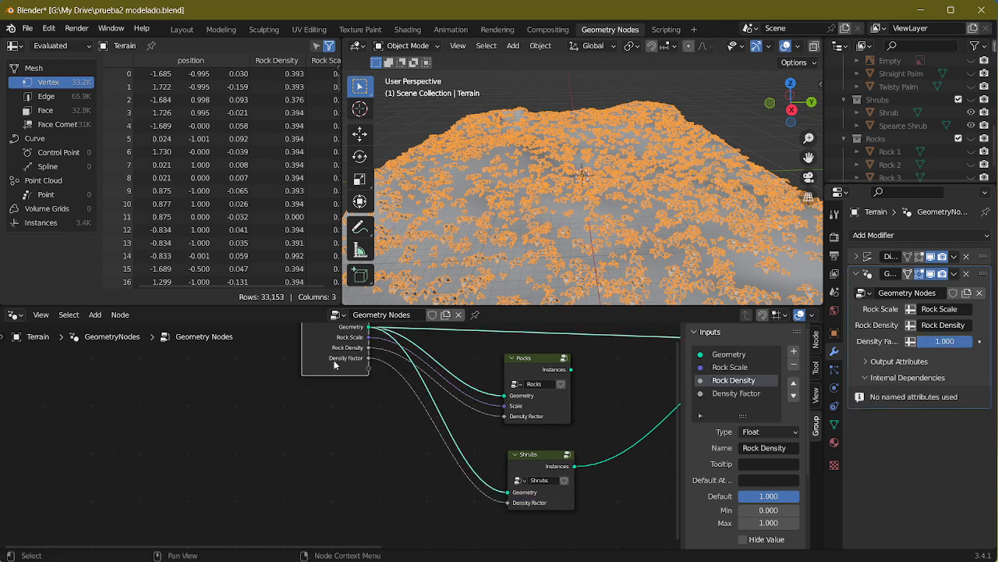
double_click(735, 395)
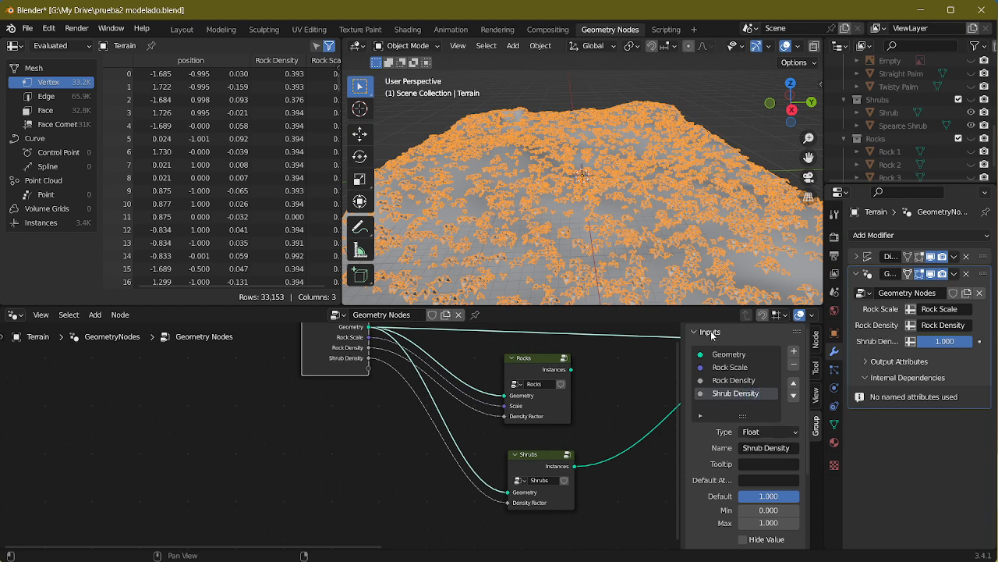
Step: Try a Max of 19.9 for the Shrub Density input and reset it to 1
scroll(749, 448, down, 4)
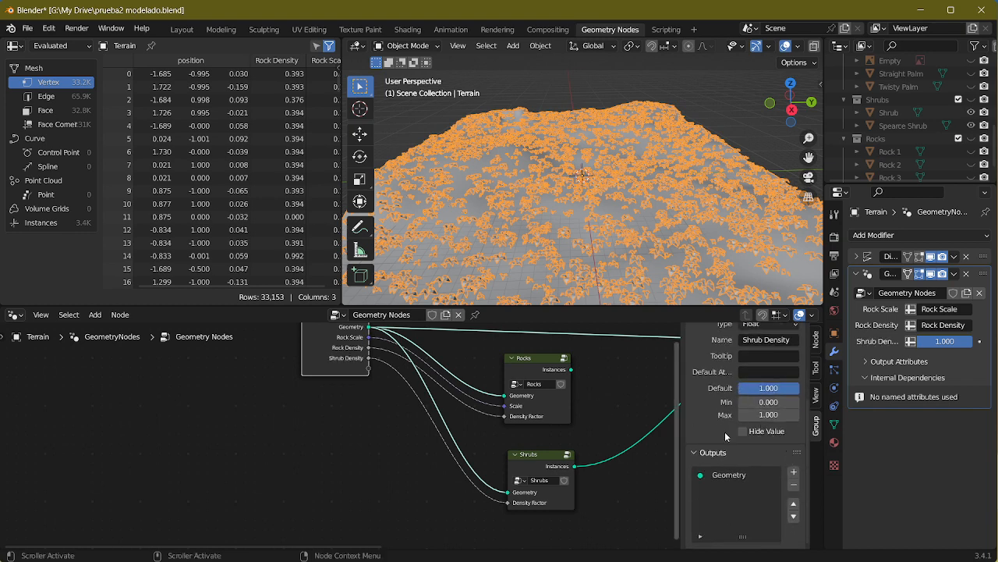
middle_drag(582, 446, 415, 503)
scroll(456, 471, down, 1)
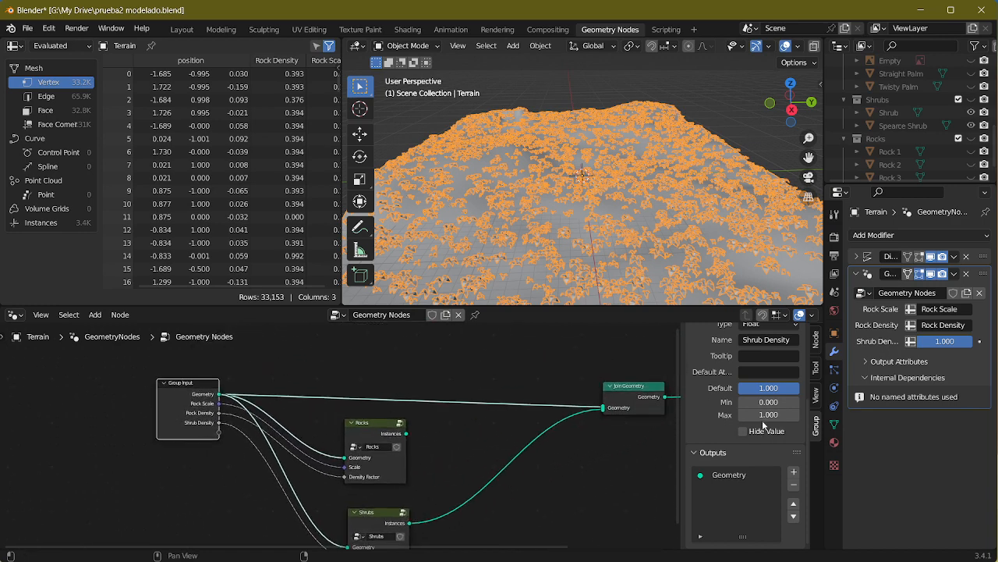
drag(769, 415, 811, 415)
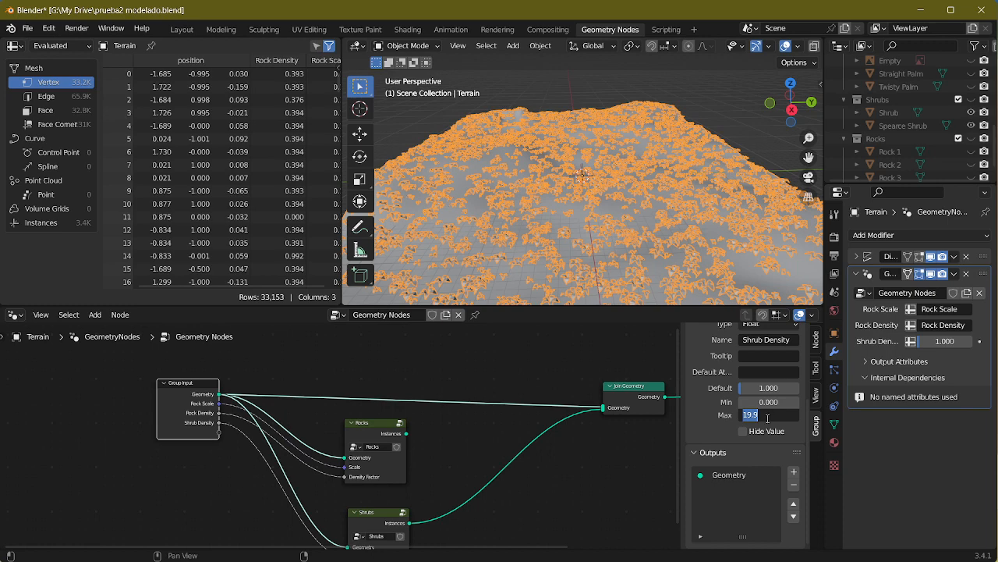
key(Return)
scroll(371, 508, down, 1)
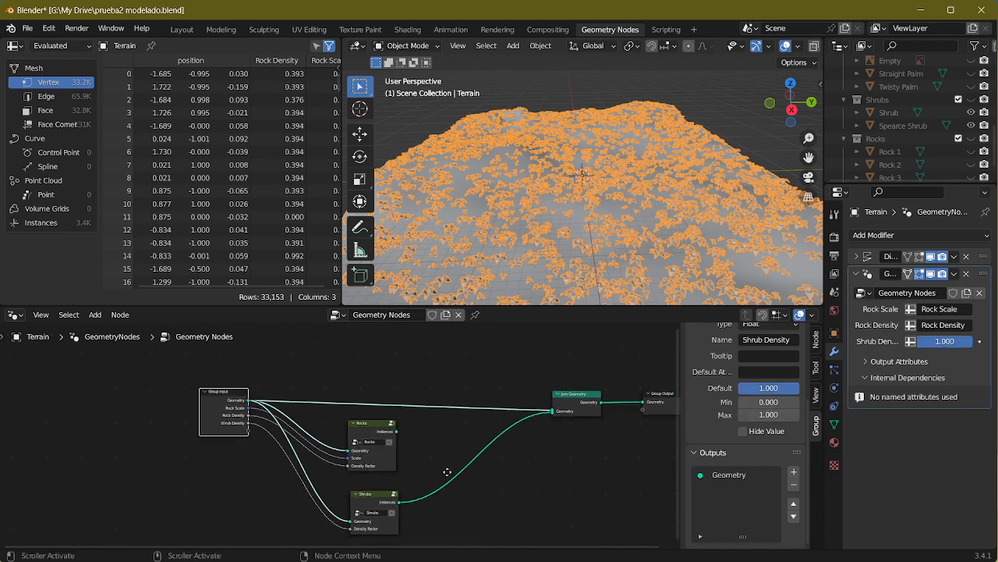
Step: Review the nodes inside the Shrubs group and inspect the scattered shrubs on the terrain from several angles
middle_drag(371, 509, 367, 445)
click(366, 445)
key(Tab)
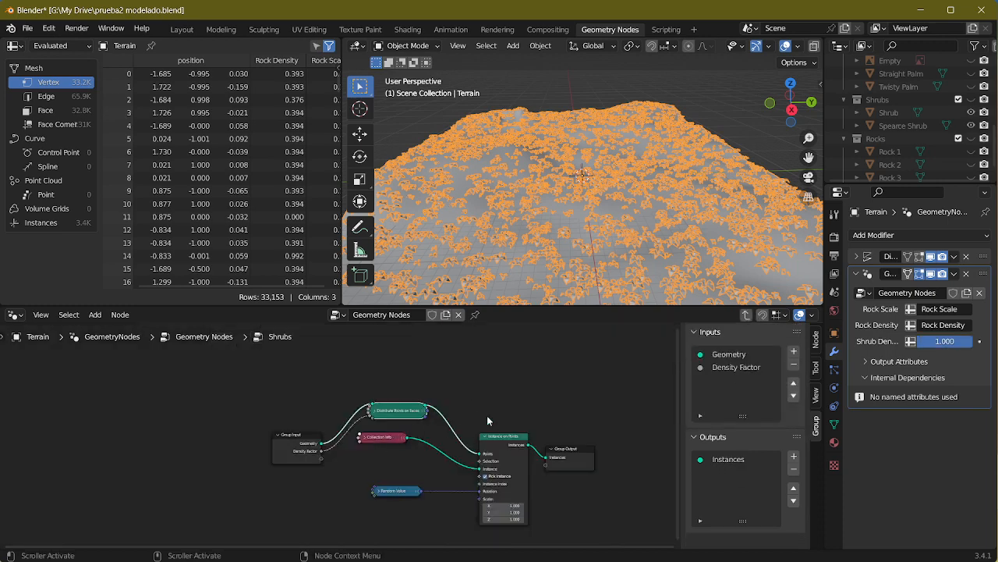
key(Tab)
middle_drag(588, 432, 526, 502)
middle_drag(537, 426, 485, 410)
middle_drag(540, 248, 610, 255)
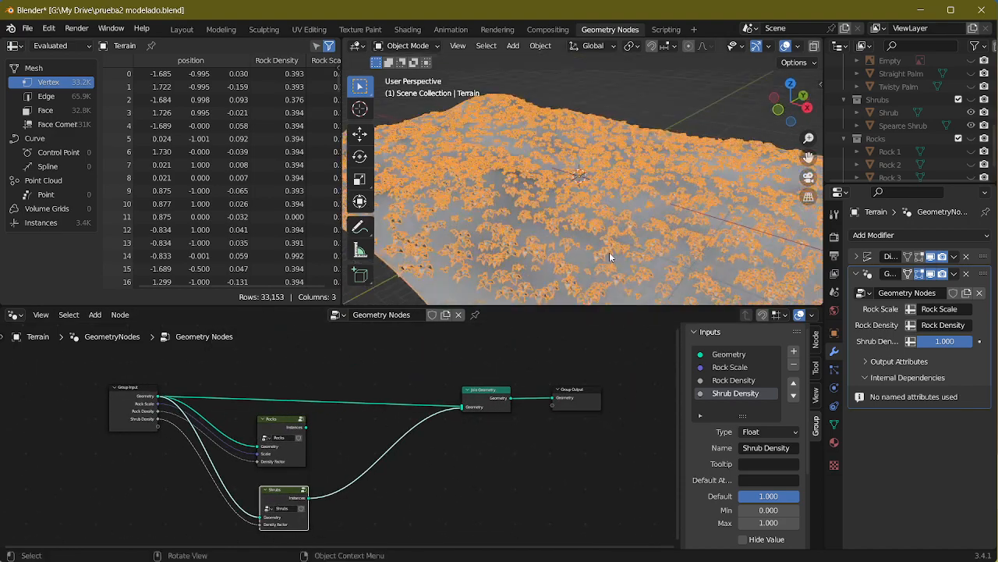
scroll(497, 177, up, 5)
key(Tab)
middle_drag(499, 179, 521, 239)
key(Tab)
key(Tab)
middle_drag(555, 204, 283, 25)
key(Tab)
Step: Switch to the Layout workspace and show the terrain reference image from the top with the Transform sidebar hidden
click(182, 28)
middle_drag(463, 151, 514, 336)
scroll(590, 357, up, 5)
scroll(528, 218, up, 2)
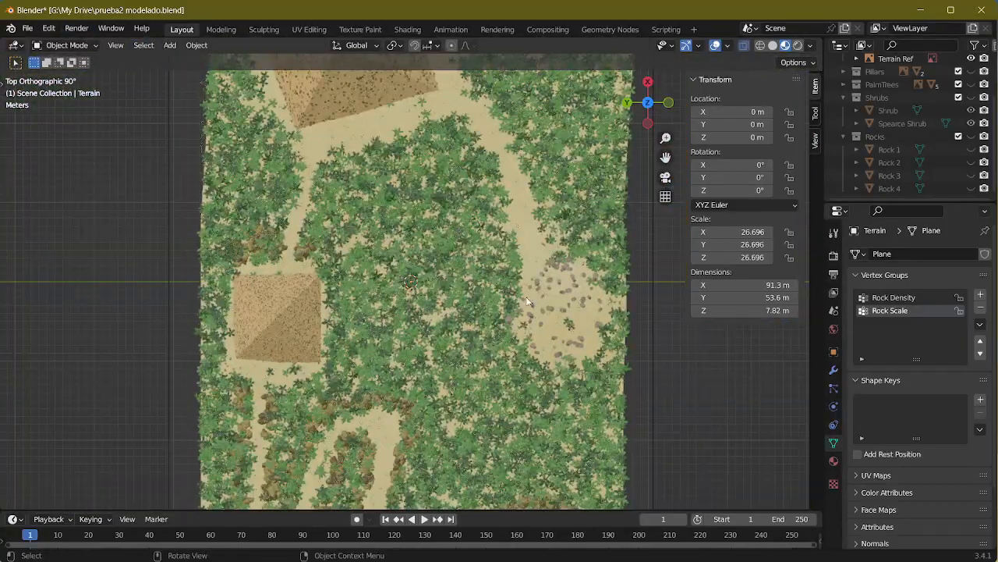
mouse_move(529, 301)
middle_down()
mouse_move(477, 256)
mouse_move(471, 412)
mouse_move(514, 313)
middle_up()
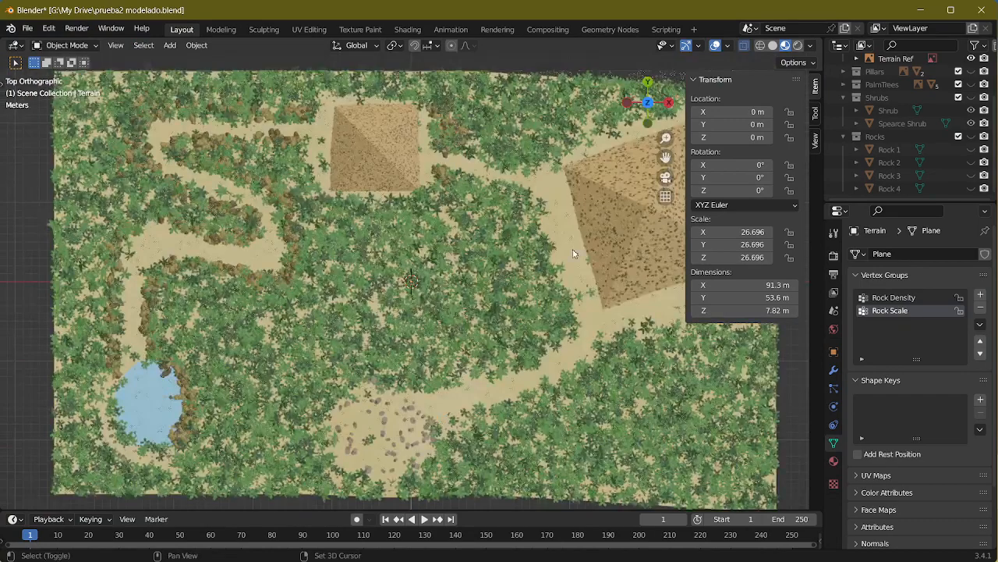
key(n)
Step: Add a new vertex group to the Terrain mesh alongside Rock Density and Rock Scale
shift+middle_drag(453, 276, 526, 185)
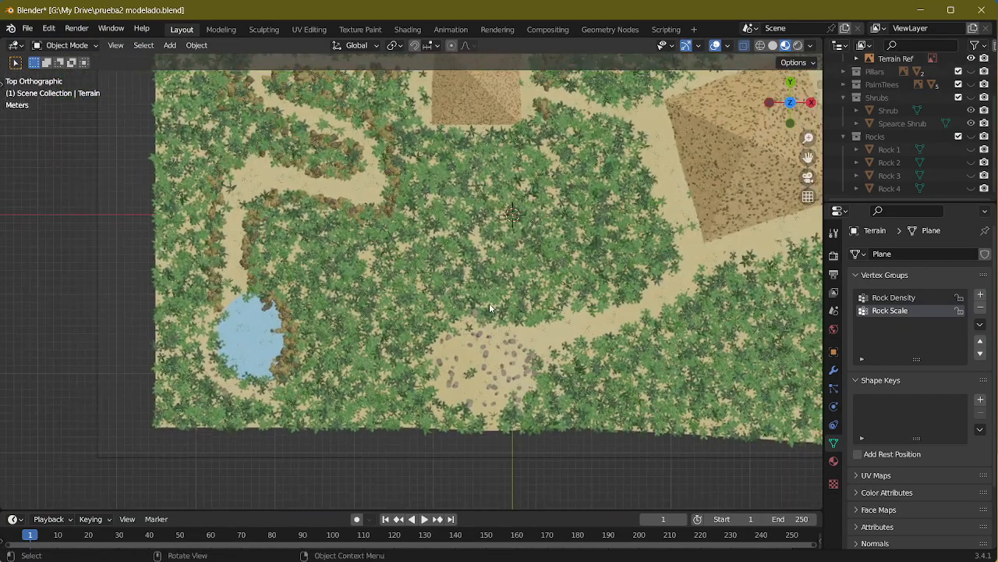
middle_drag(490, 308, 813, 400)
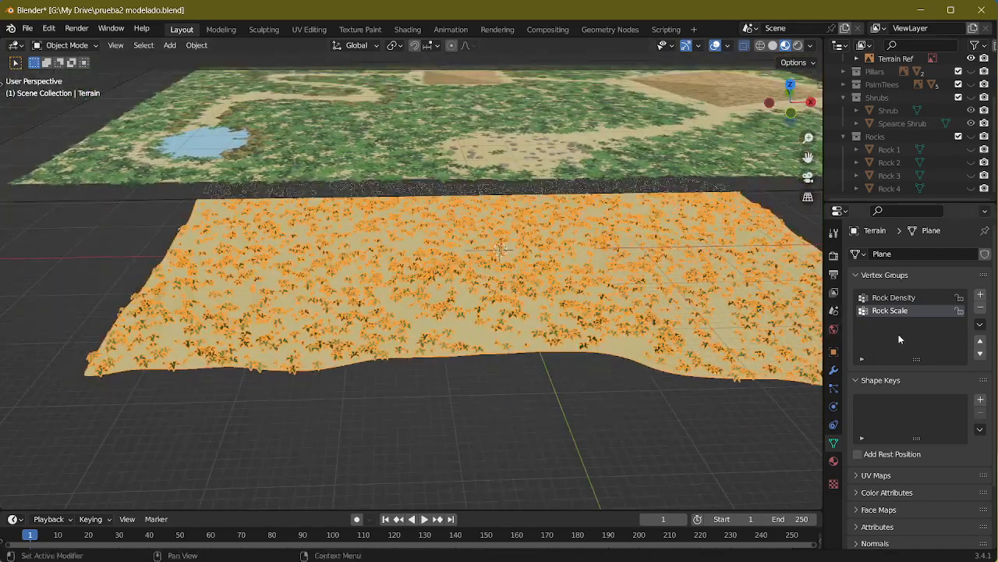
click(980, 294)
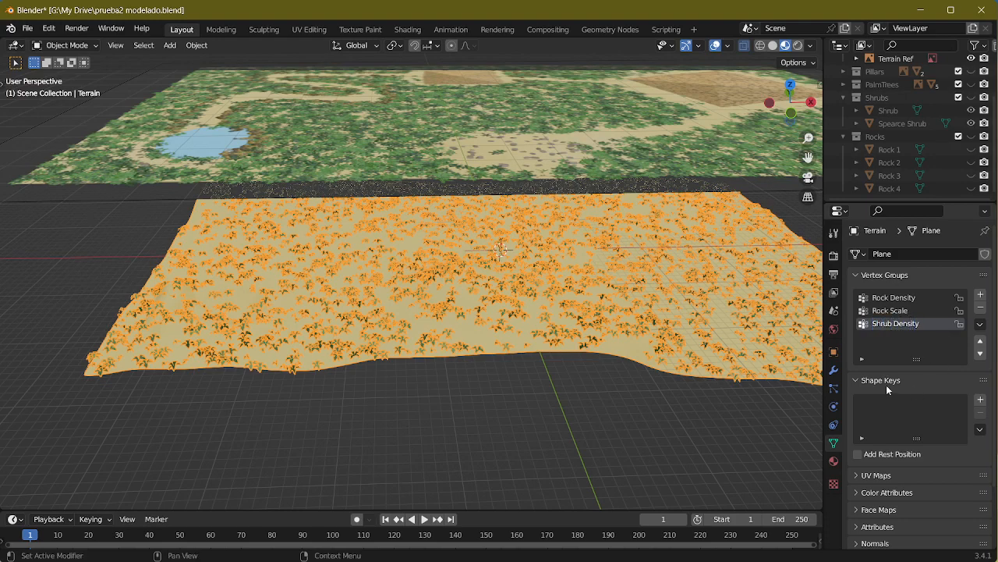
Step: Drive the Shrub Density input of the Terrain's Geometry Nodes modifier with the Shrub Density vertex group
click(834, 370)
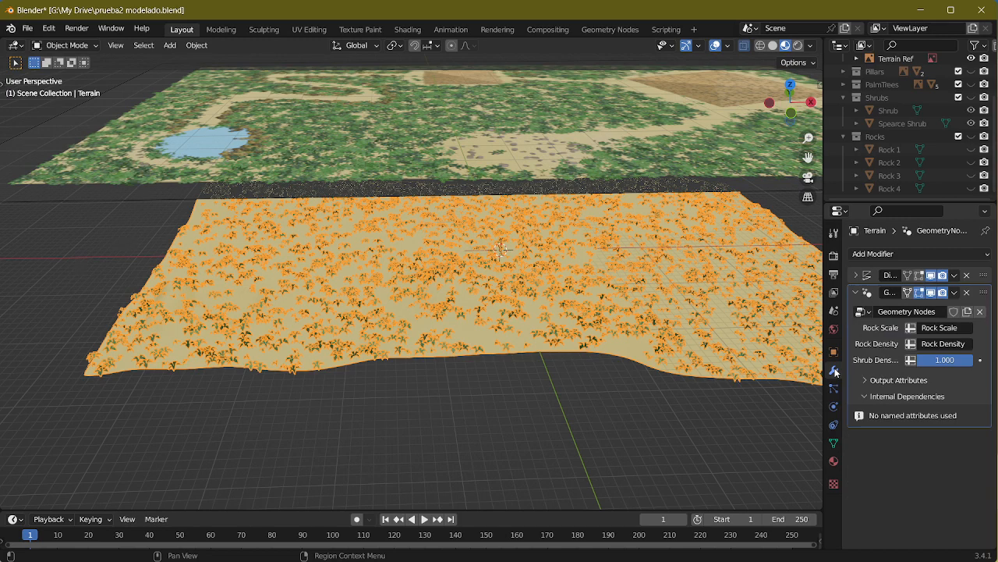
click(909, 361)
click(910, 359)
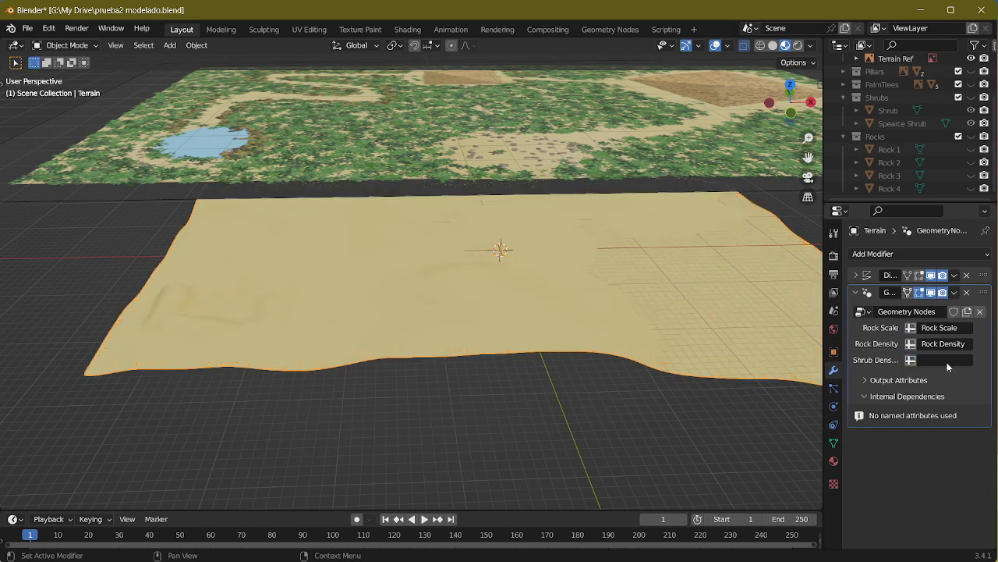
click(947, 359)
click(897, 444)
scroll(616, 308, down, 4)
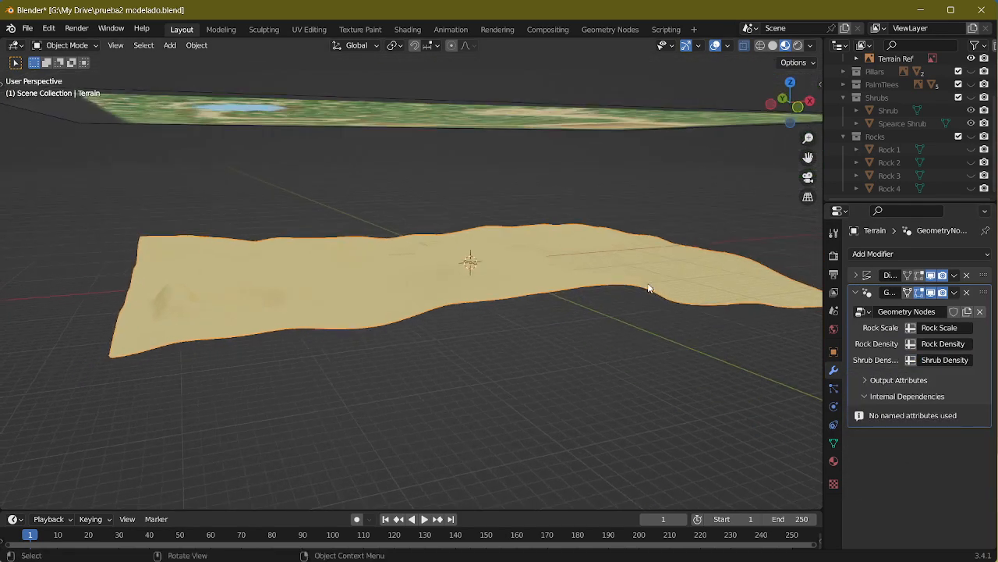
Step: Switch the Terrain to Weight Paint mode with the Shrub Density vertex group active
scroll(593, 303, up, 7)
middle_drag(600, 274, 740, 337)
click(835, 442)
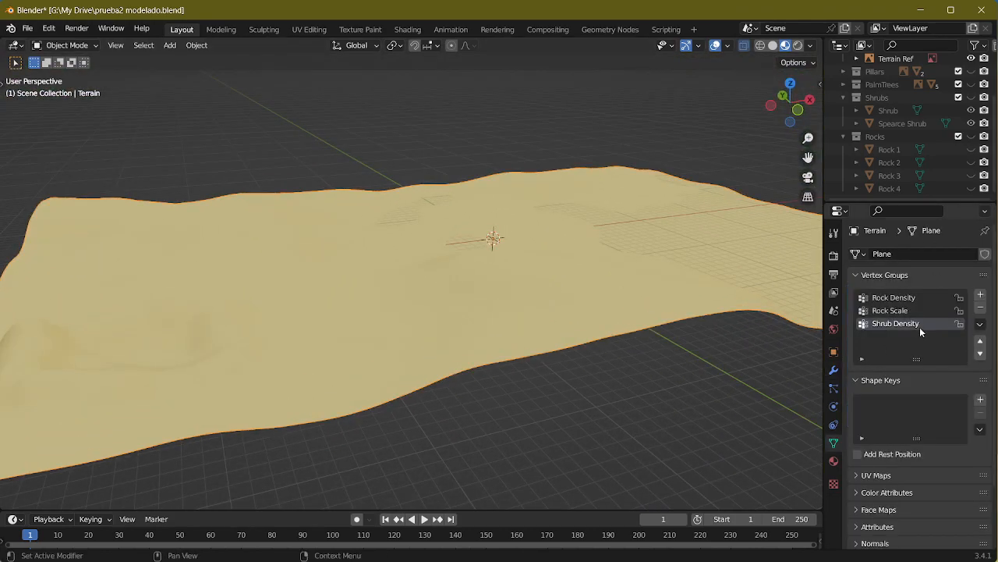
middle_drag(475, 249, 499, 281)
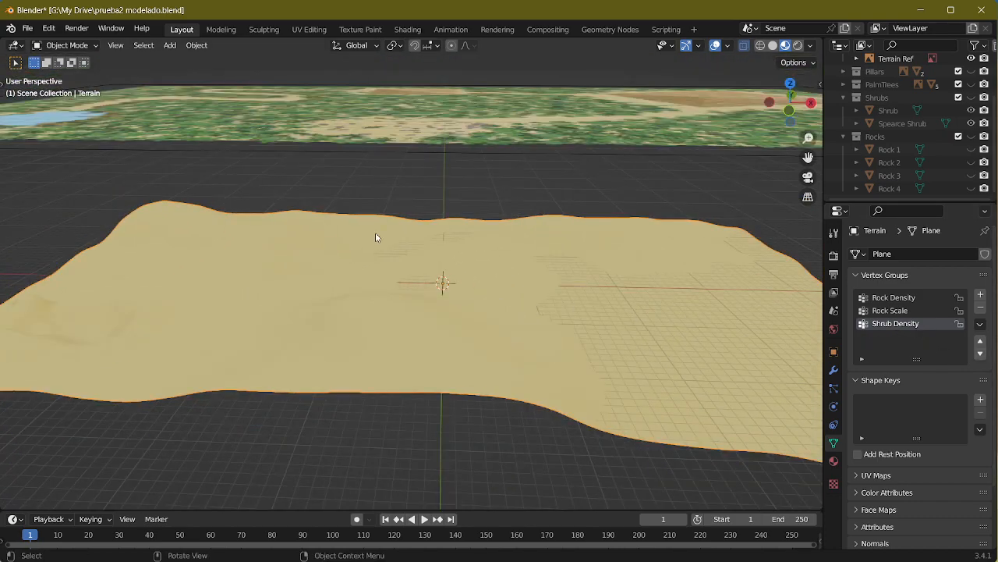
click(66, 44)
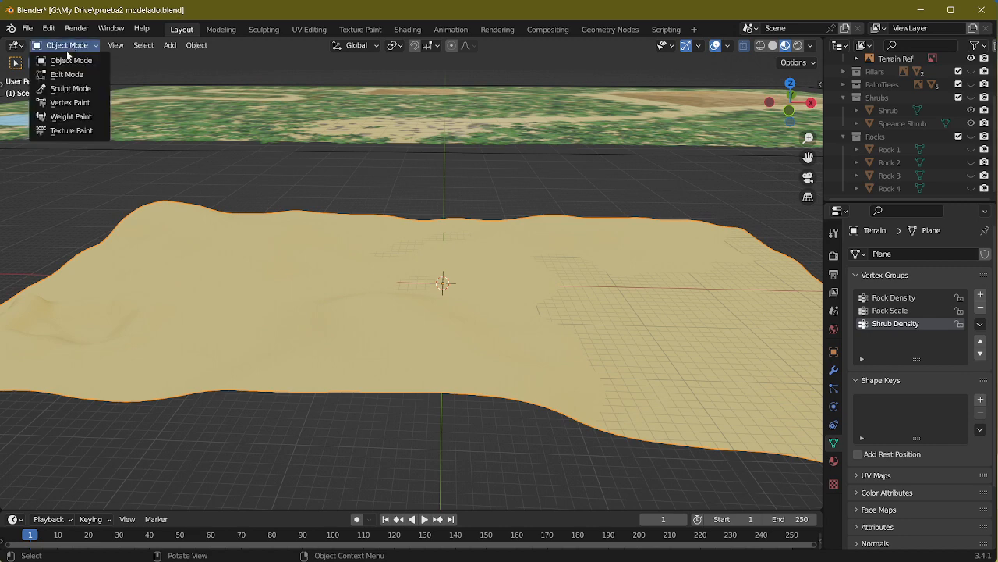
click(67, 113)
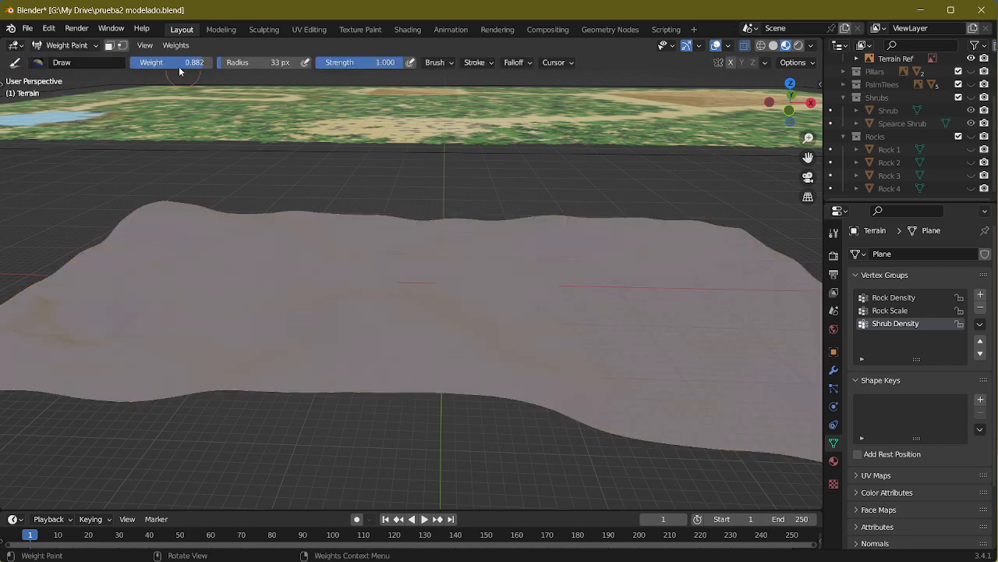
Step: Set the Draw brush to weight 1 and radius 144 px, make trial strokes on the terrain, and undo them
key(f)
click(299, 298)
mouse_move(217, 226)
mouse_down()
mouse_move(386, 289)
mouse_move(505, 369)
mouse_move(393, 283)
mouse_up()
mouse_move(392, 284)
middle_down()
mouse_move(464, 290)
mouse_move(505, 318)
middle_up()
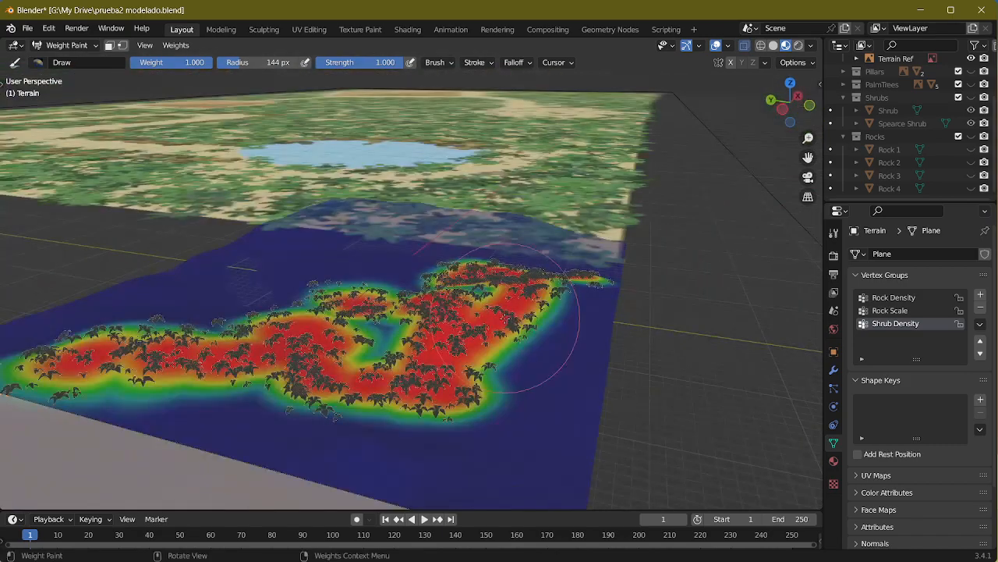
key(ctrl+z)
Step: Examine the terrain reference from above to see where the shrub areas lie between the paths, lake and pyramids
mouse_move(547, 258)
middle_down()
mouse_move(506, 226)
mouse_move(493, 313)
middle_up()
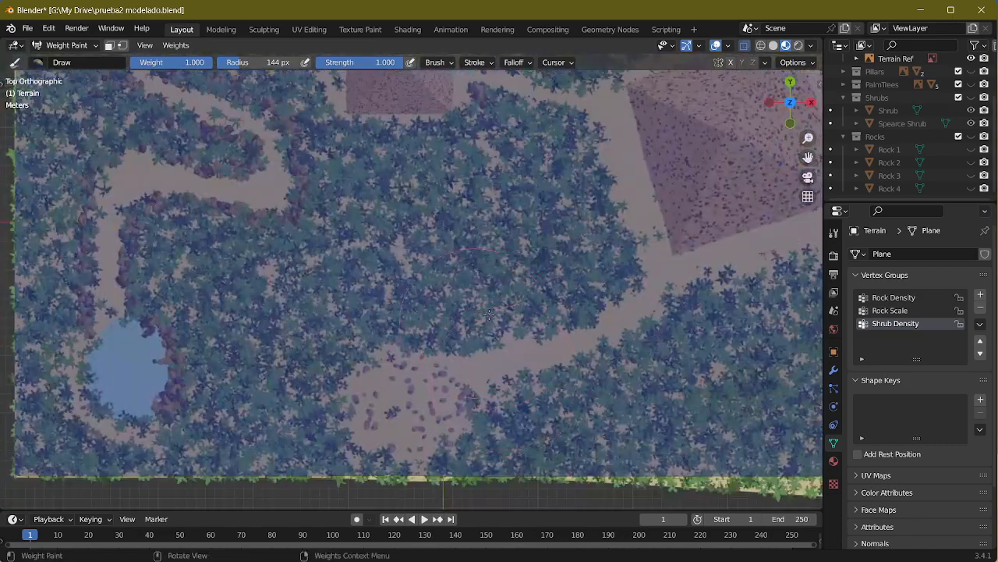
scroll(498, 309, down, 4)
scroll(499, 308, up, 2)
shift+middle_drag(518, 228, 409, 284)
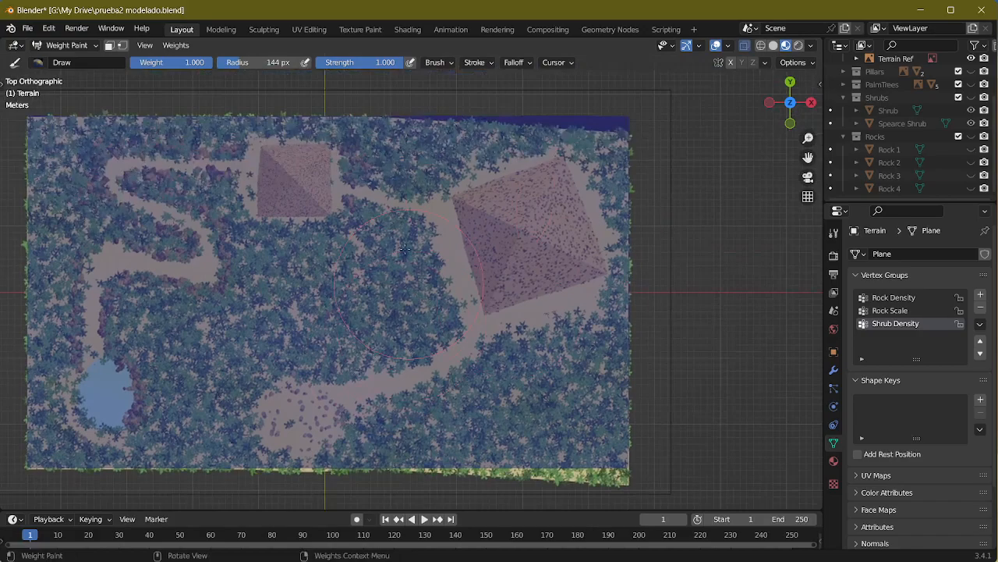
shift+middle_drag(106, 229, 278, 216)
middle_drag(465, 233, 499, 282)
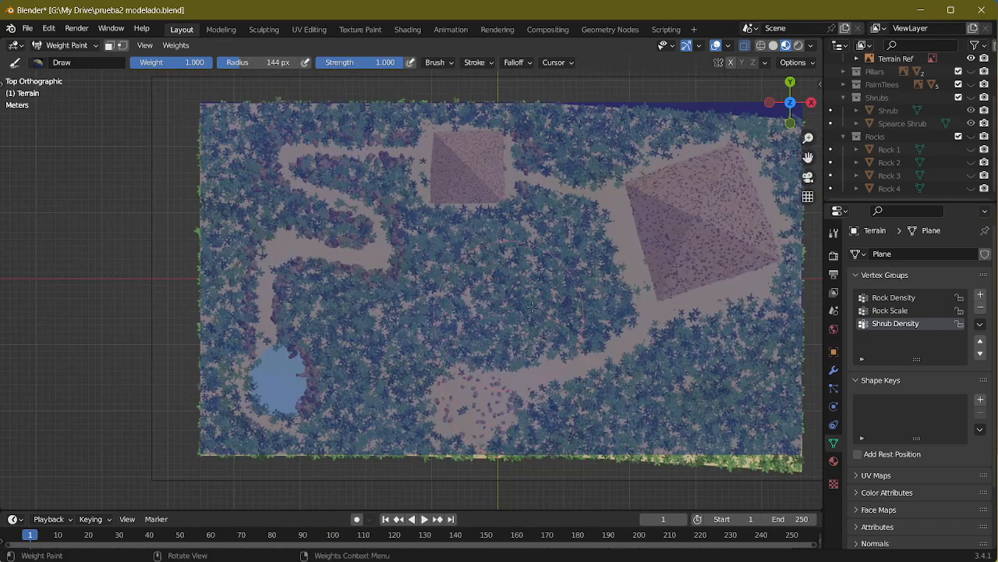
shift+middle_drag(702, 405, 477, 303)
scroll(518, 316, up, 1)
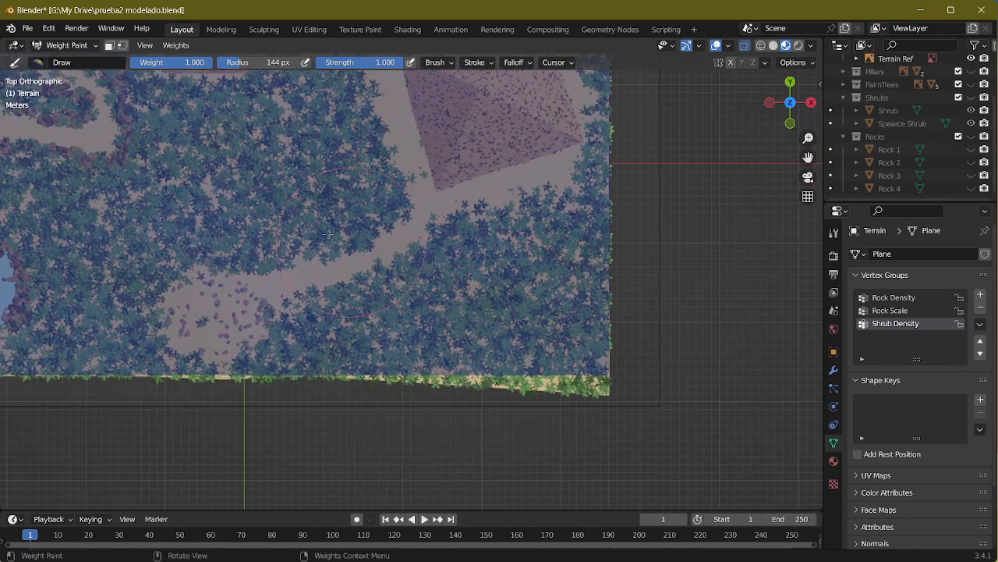
shift+middle_drag(326, 231, 493, 336)
shift+middle_drag(234, 380, 367, 368)
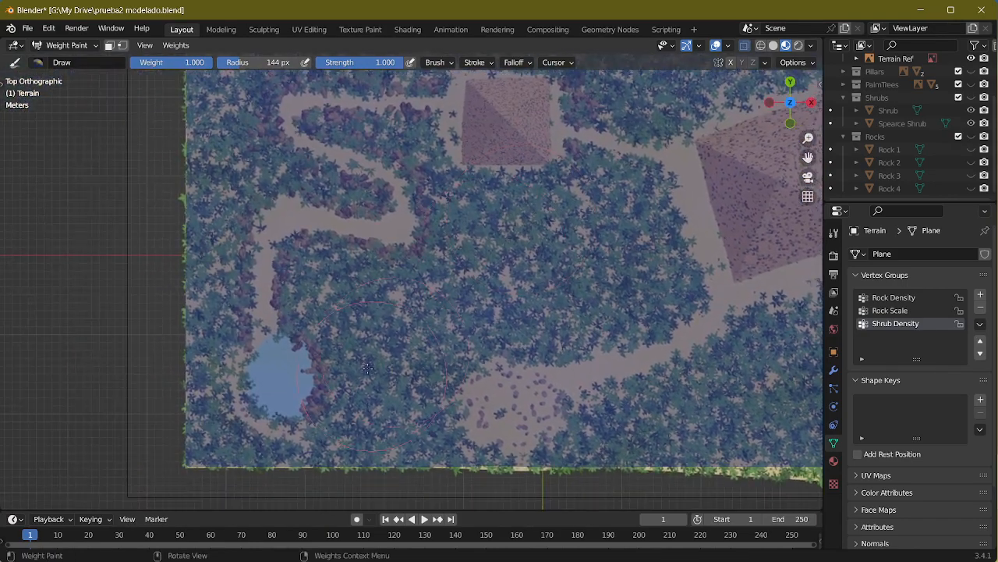
shift+middle_drag(228, 174, 614, 195)
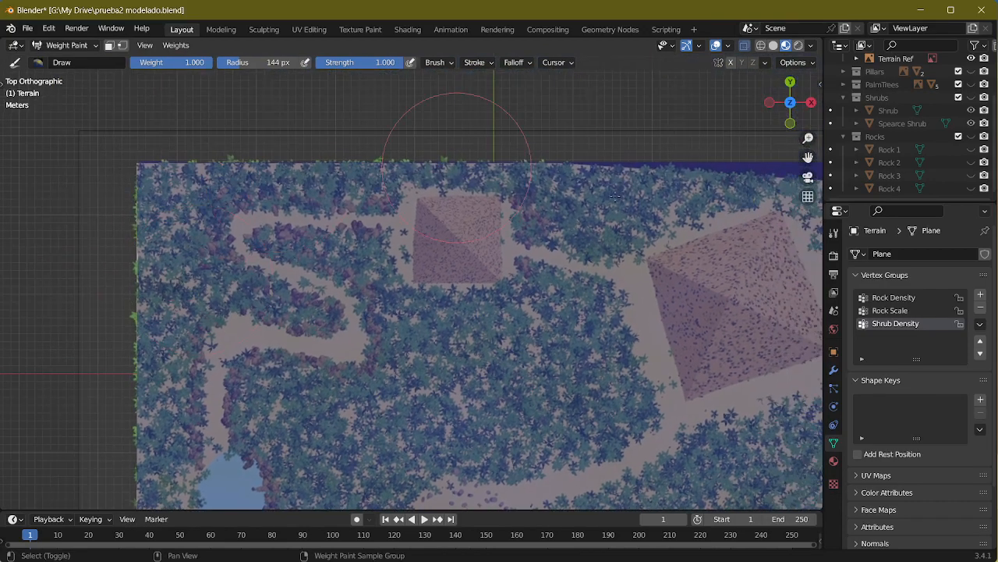
shift+middle_drag(622, 336, 358, 268)
shift+middle_drag(426, 361, 489, 262)
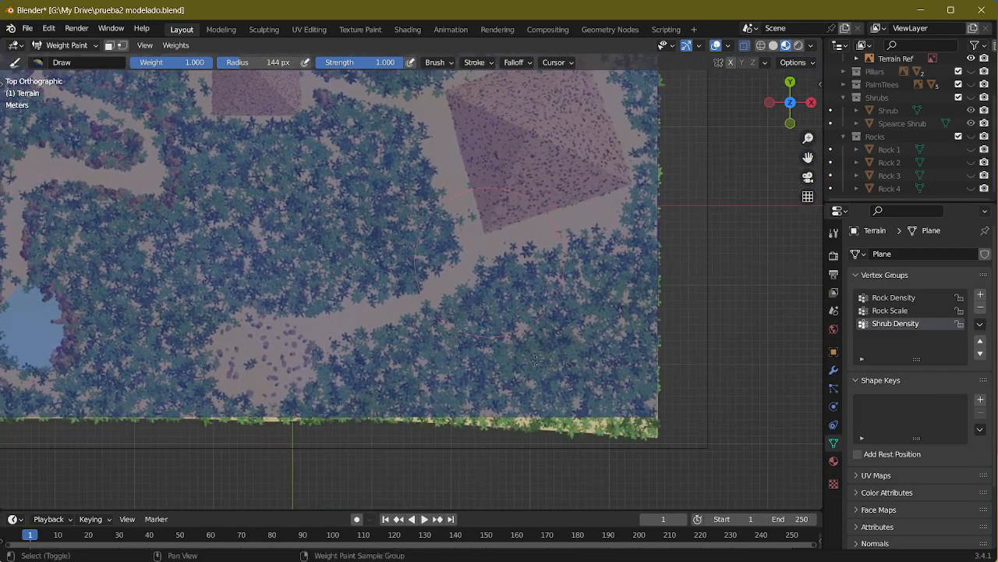
Step: Check the brush strength and compare the unpainted terrain with the reference image from above and at an angle
double_click(385, 62)
click(734, 312)
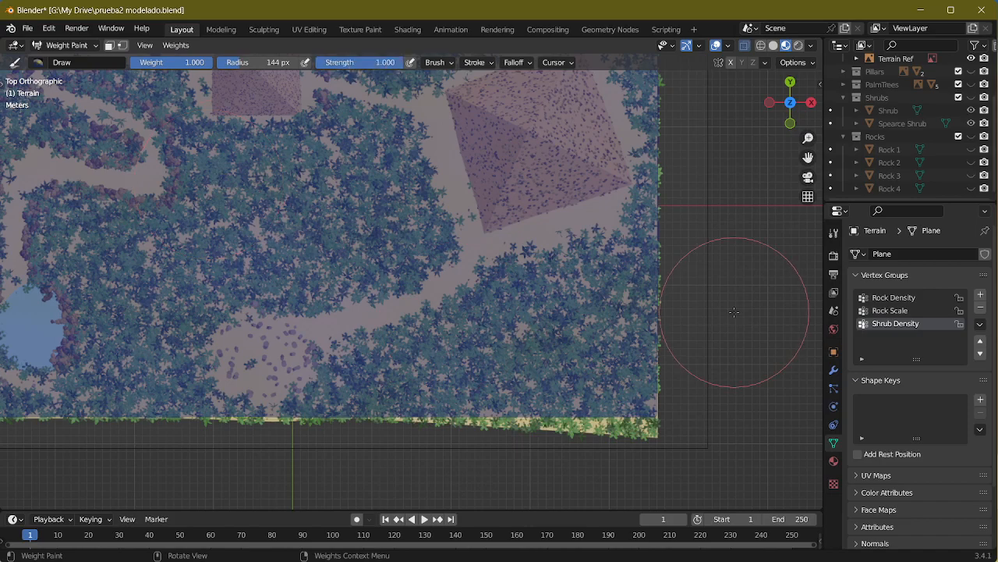
middle_drag(307, 247, 488, 221)
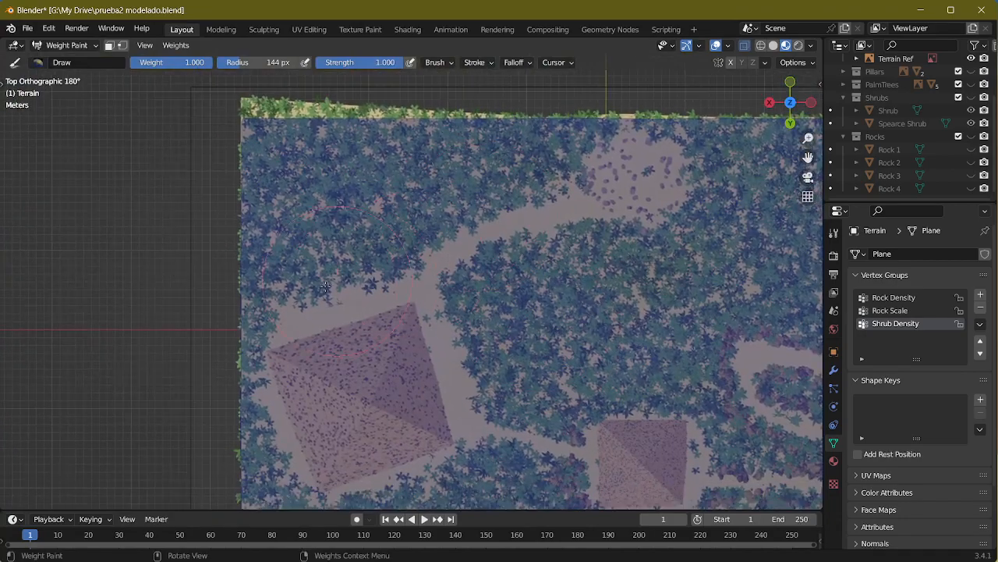
middle_drag(525, 350, 155, 176)
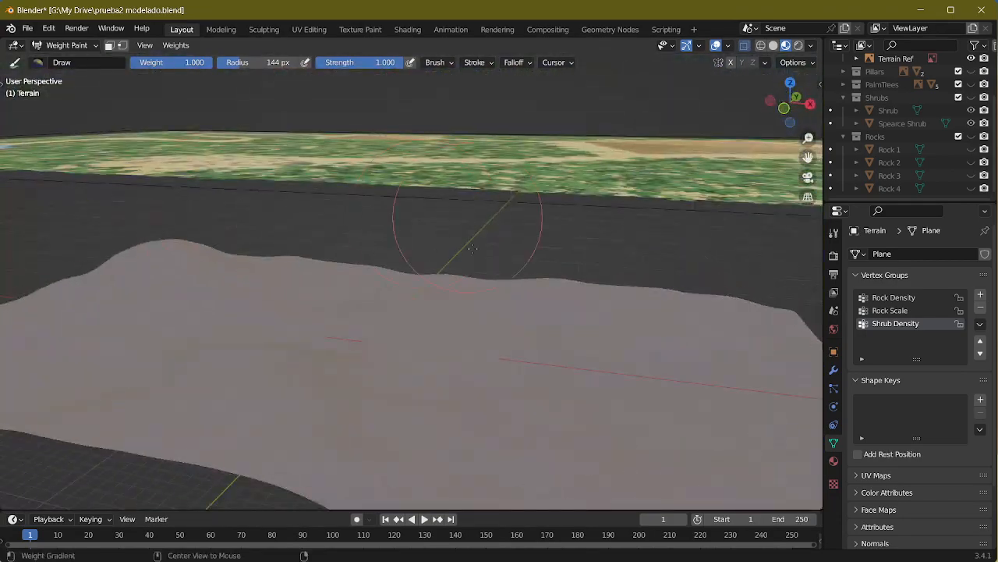
alt+middle_drag(466, 209, 456, 261)
shift+middle_drag(323, 458, 401, 288)
shift+middle_drag(326, 307, 374, 276)
scroll(376, 355, up, 3)
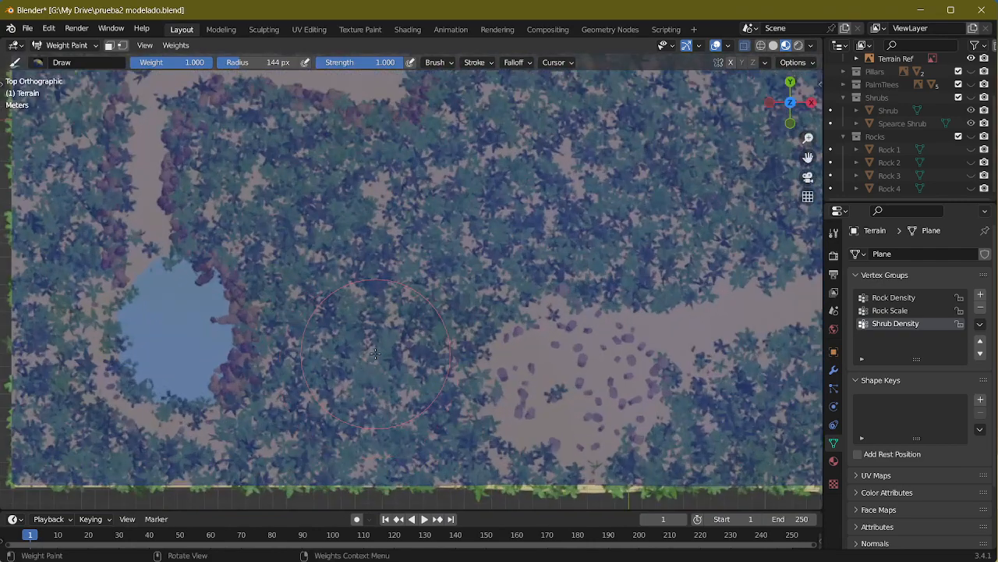
scroll(375, 354, down, 1)
shift+middle_drag(262, 364, 370, 322)
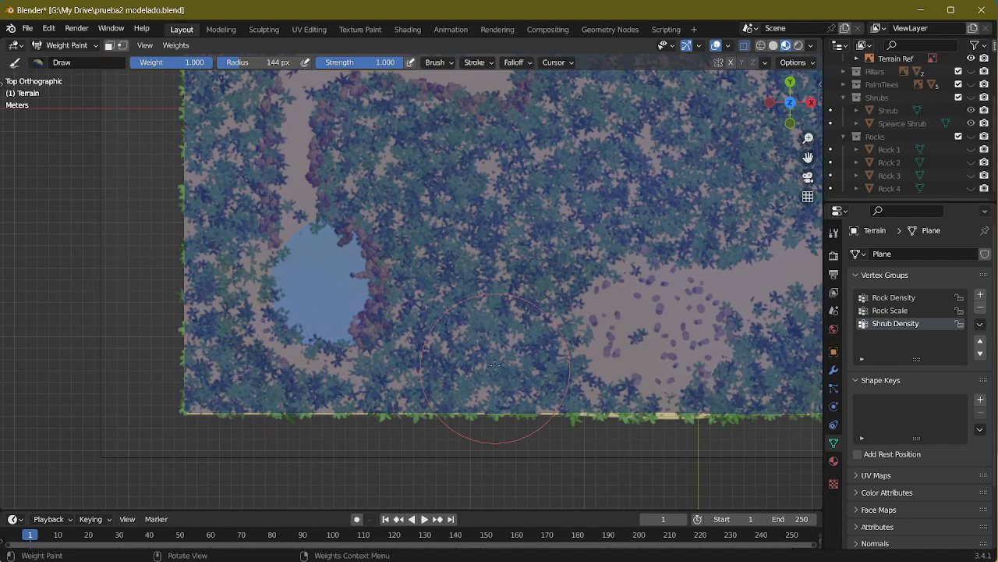
Step: Paint full Shrub Density weight over the shrub area south of the large pyramid, from the rocky clearing to the east edge
shift+middle_drag(497, 370, 134, 359)
mouse_move(401, 414)
mouse_down()
mouse_move(460, 367)
mouse_move(375, 390)
mouse_move(546, 296)
mouse_move(448, 337)
mouse_move(602, 301)
mouse_up()
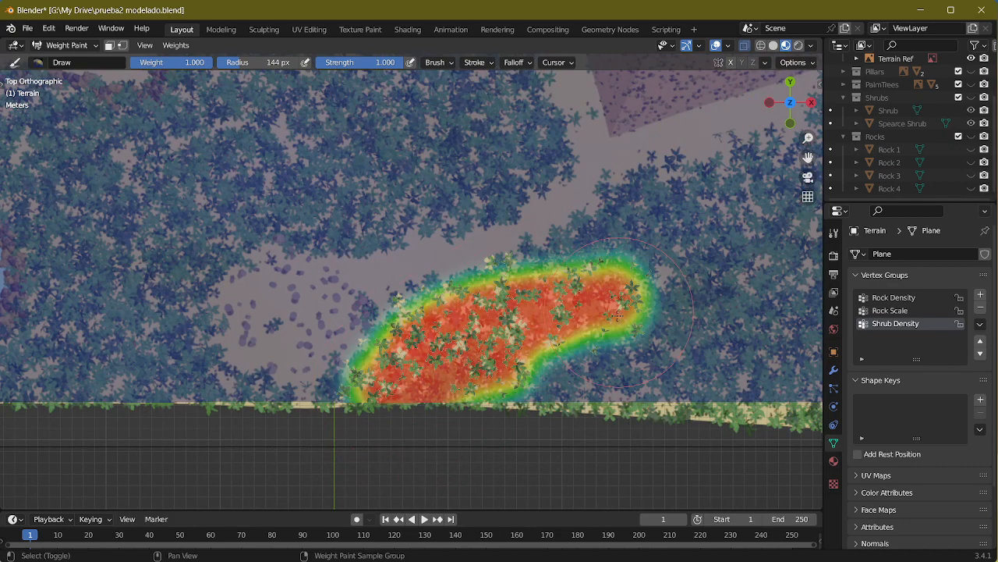
shift+middle_drag(597, 301, 396, 323)
mouse_move(369, 318)
mouse_down()
mouse_move(613, 313)
mouse_move(377, 374)
mouse_move(534, 315)
mouse_move(323, 396)
mouse_move(532, 434)
mouse_move(483, 406)
mouse_move(390, 413)
mouse_move(646, 372)
mouse_move(542, 437)
mouse_move(636, 347)
mouse_move(656, 308)
mouse_up()
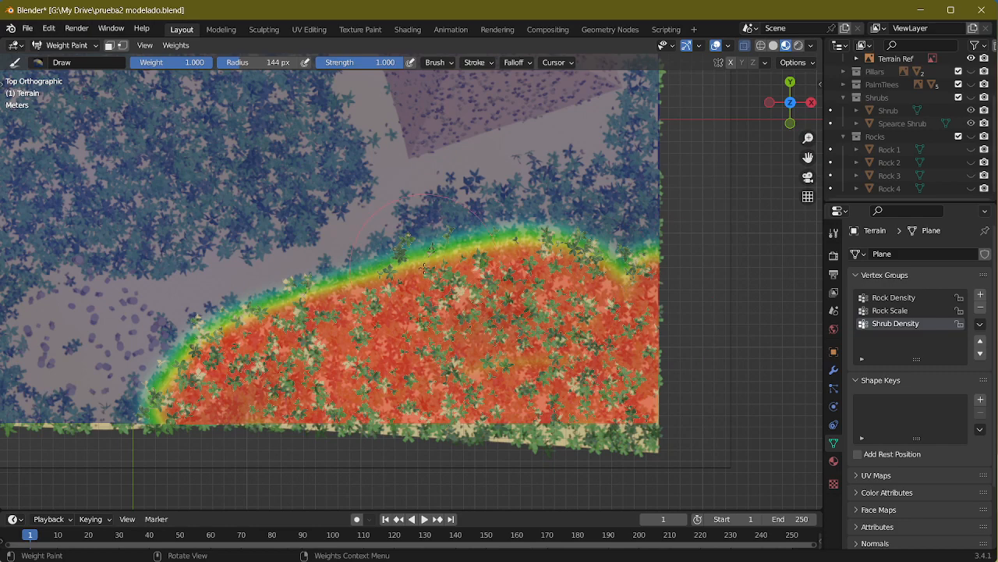
mouse_move(424, 269)
mouse_down()
mouse_move(468, 201)
mouse_move(405, 242)
mouse_move(616, 226)
mouse_move(659, 172)
mouse_up()
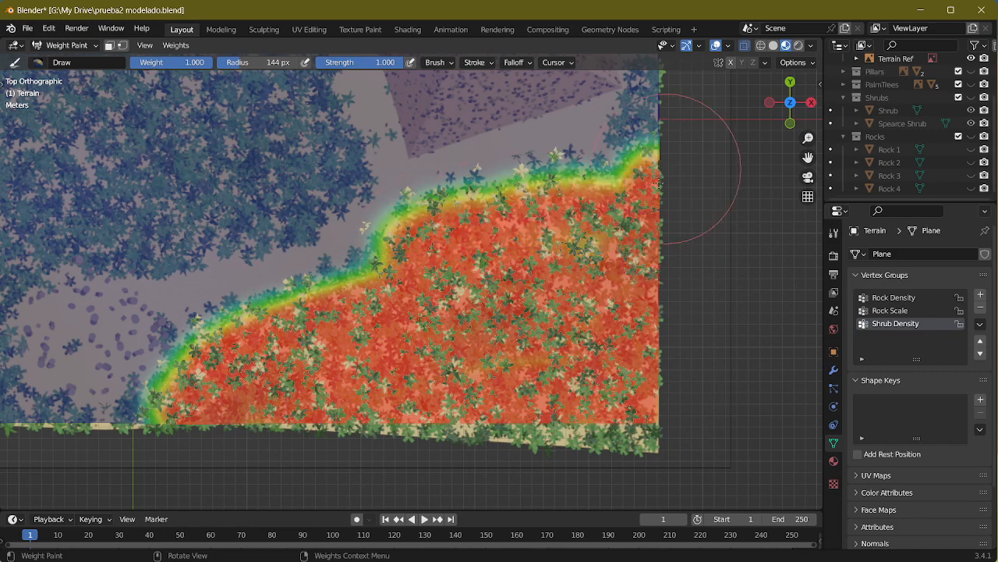
scroll(659, 168, up, 3)
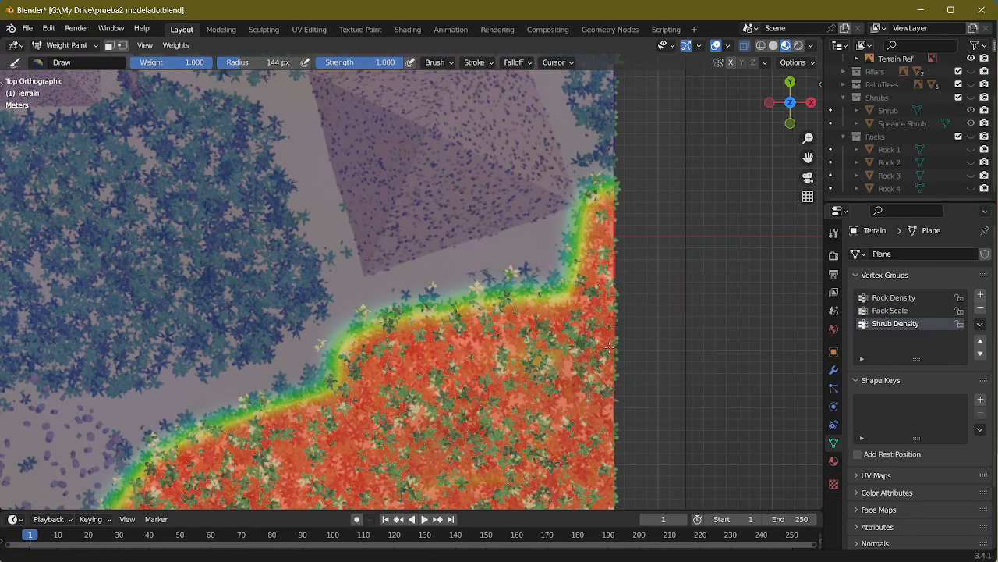
shift+middle_drag(618, 208, 600, 356)
middle_drag(619, 290, 558, 412)
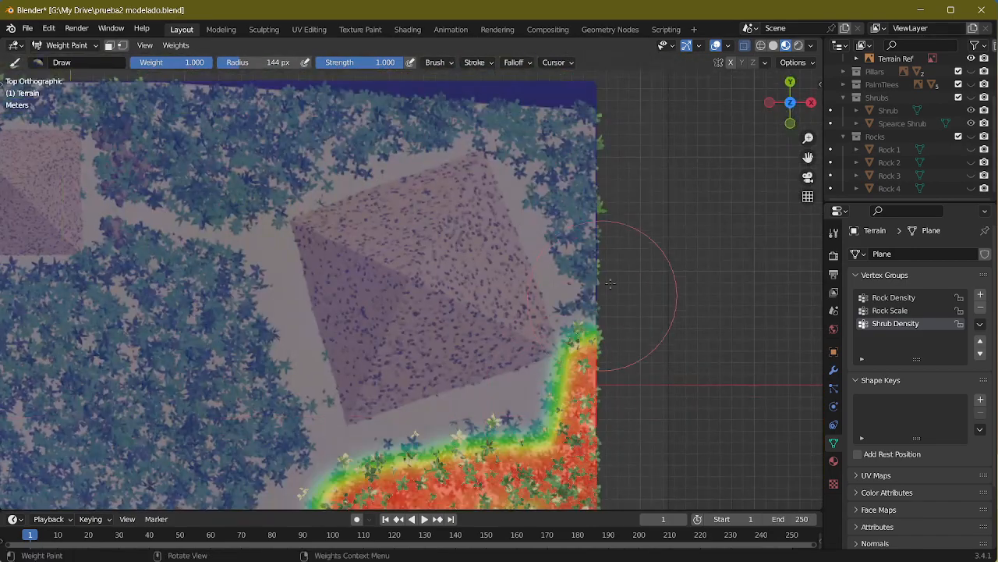
drag(594, 152, 575, 102)
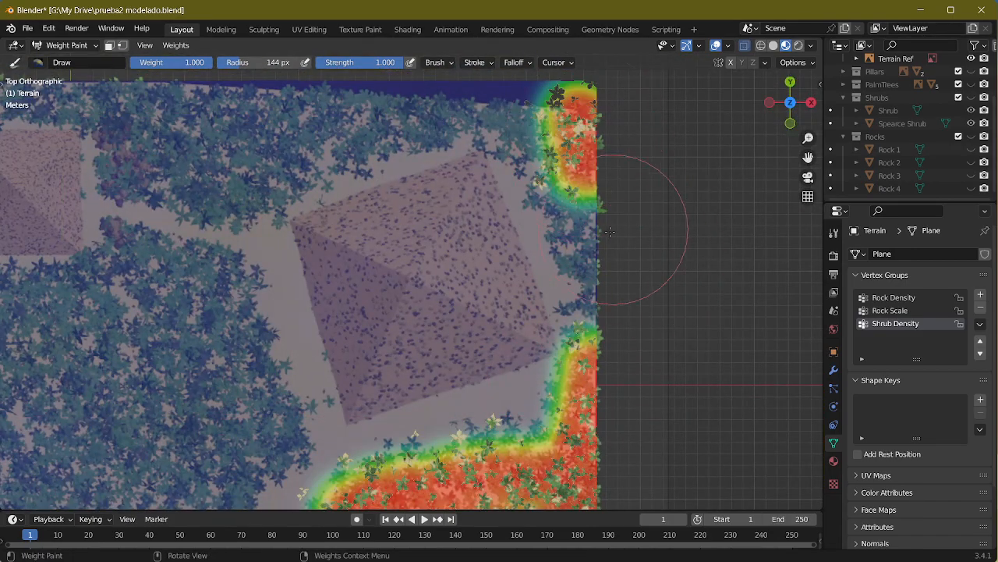
mouse_move(596, 265)
mouse_down()
mouse_move(601, 201)
mouse_move(603, 367)
mouse_up()
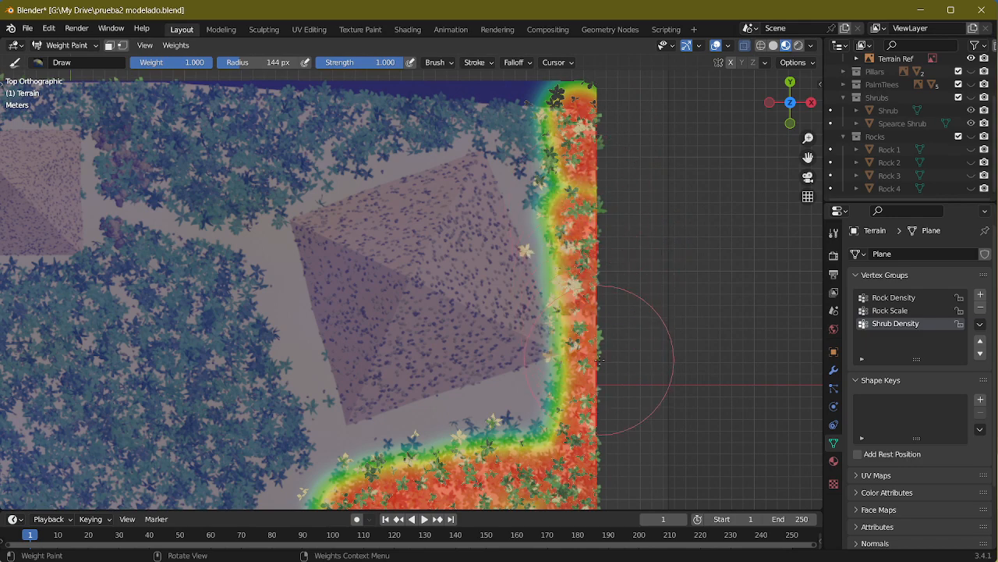
key(ctrl+z)
Step: Reduce the brush radius to 81 px and paint the narrow shrub strip along the terrain's edge east of the large pyramid
key(f)
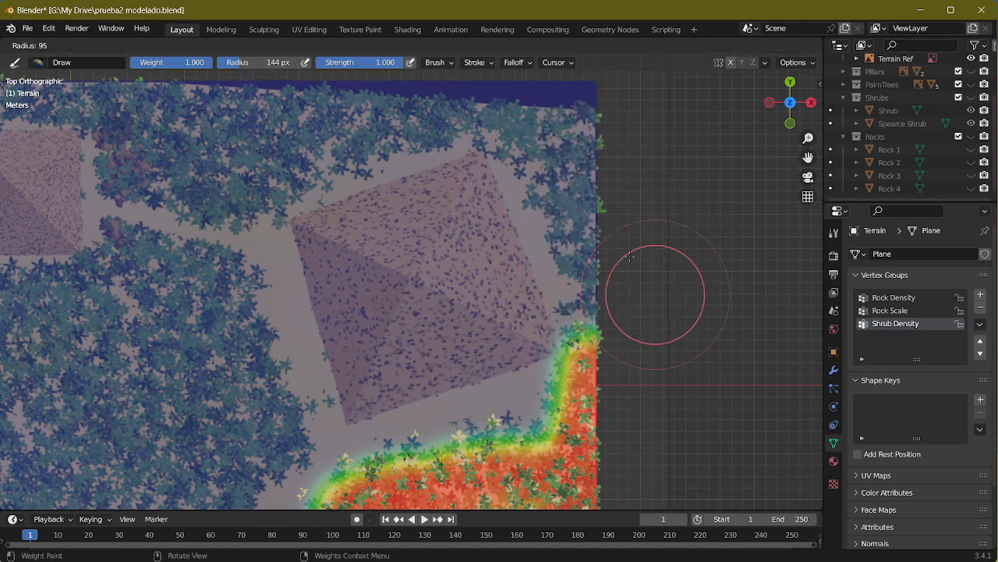
click(595, 245)
mouse_move(591, 359)
mouse_down()
mouse_move(577, 130)
mouse_move(562, 98)
mouse_move(507, 94)
mouse_move(561, 117)
mouse_move(590, 297)
mouse_up()
key(f)
click(616, 238)
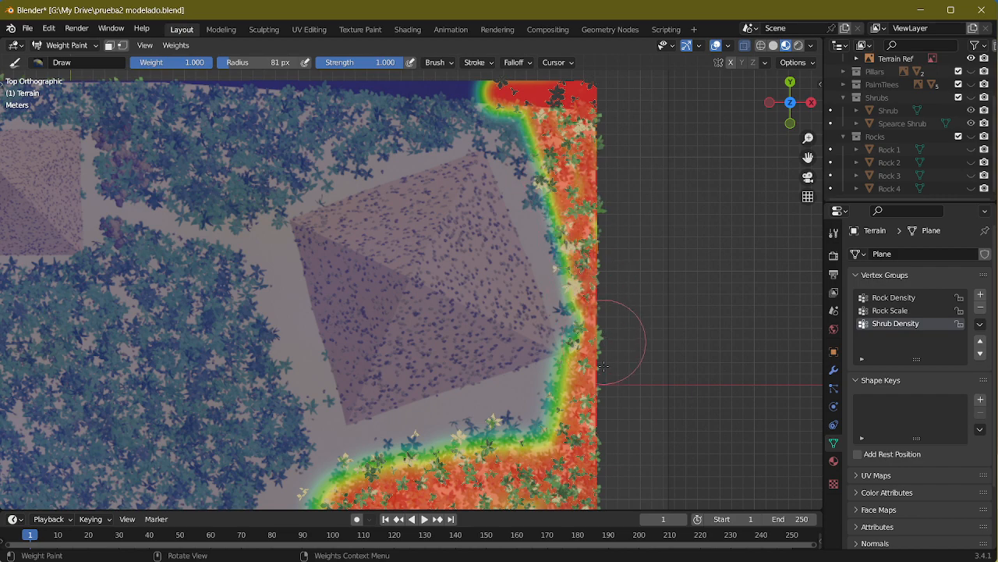
Step: Paint full Shrub Density weight over the shrub area north of the large pyramid, following the path towards the small pyramid
mouse_move(415, 257)
shift+middle_down()
mouse_move(495, 295)
mouse_move(542, 348)
shift+middle_up()
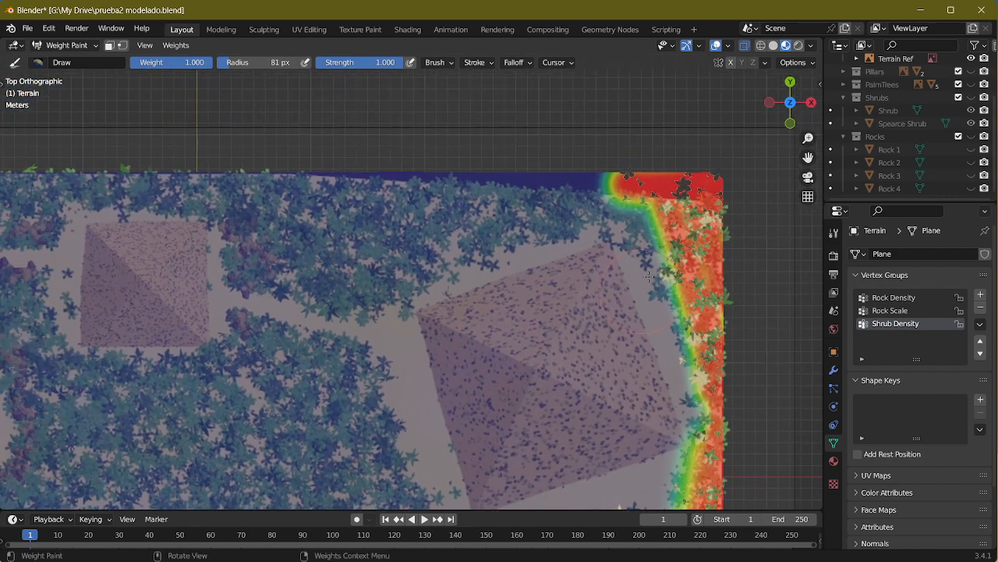
mouse_move(669, 226)
mouse_down()
mouse_move(585, 178)
mouse_move(468, 192)
mouse_move(616, 223)
mouse_move(445, 206)
mouse_move(548, 211)
mouse_move(357, 265)
mouse_move(355, 300)
mouse_move(508, 211)
mouse_move(334, 181)
mouse_up()
shift+middle_drag(334, 180, 465, 187)
drag(702, 186, 410, 170)
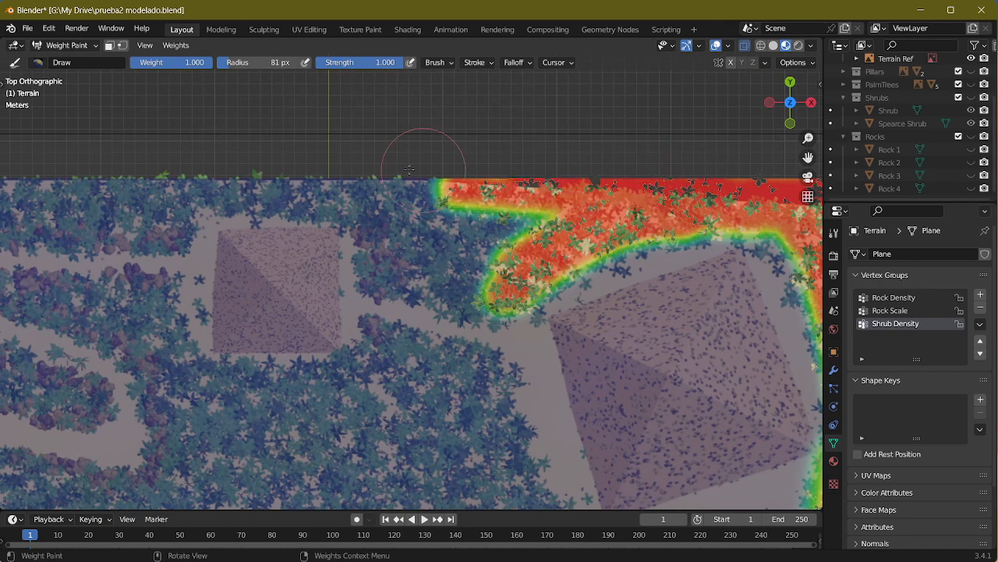
mouse_move(524, 188)
mouse_down()
mouse_move(468, 202)
mouse_move(530, 167)
mouse_move(460, 273)
mouse_move(421, 293)
mouse_move(374, 250)
mouse_move(388, 195)
mouse_move(443, 262)
mouse_up()
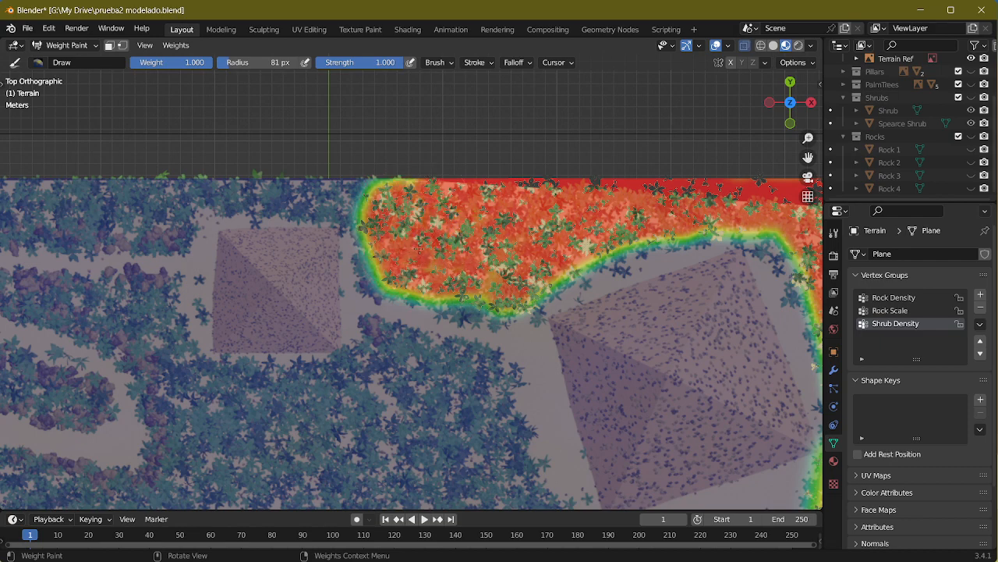
drag(493, 283, 487, 297)
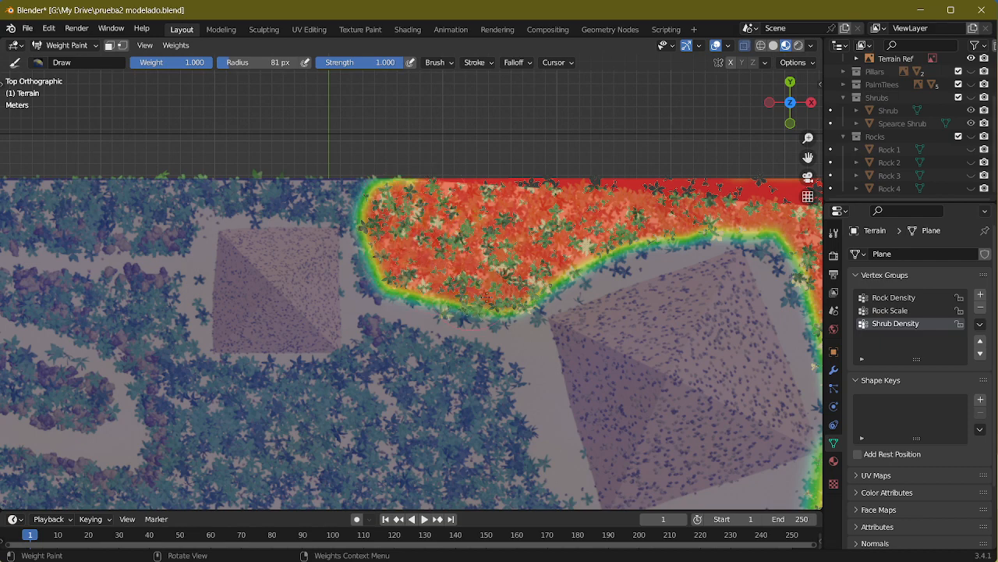
Step: Undo the extra stroke beside the large pyramid and extend the painted weight to the north edge near the small pyramid
drag(575, 253, 712, 206)
key(ctrl+z)
shift+middle_drag(613, 301, 557, 306)
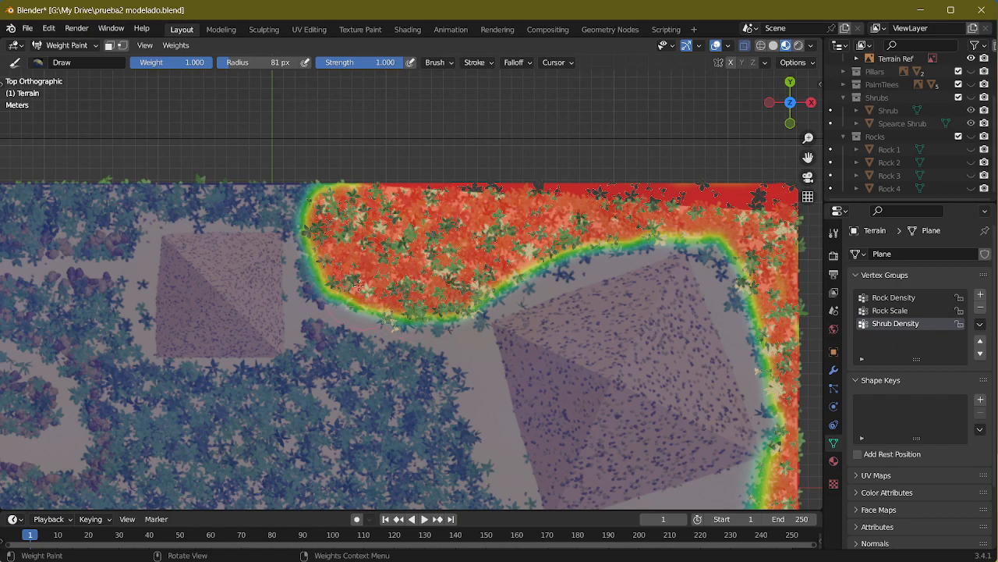
mouse_move(335, 268)
mouse_down()
mouse_move(312, 222)
mouse_move(330, 194)
mouse_up()
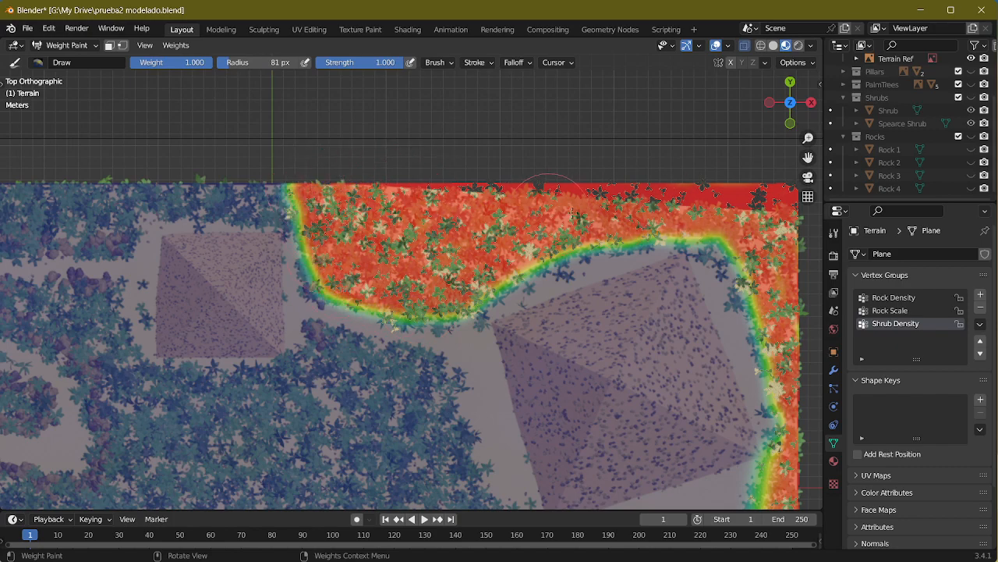
Step: Paint full Shrub Density weight over the narrow strip north of the small pyramid and around its northwest corner
shift+middle_drag(648, 306, 432, 229)
mouse_move(204, 341)
shift+middle_down()
mouse_move(380, 283)
mouse_move(645, 425)
shift+middle_up()
shift+middle_drag(498, 209, 518, 245)
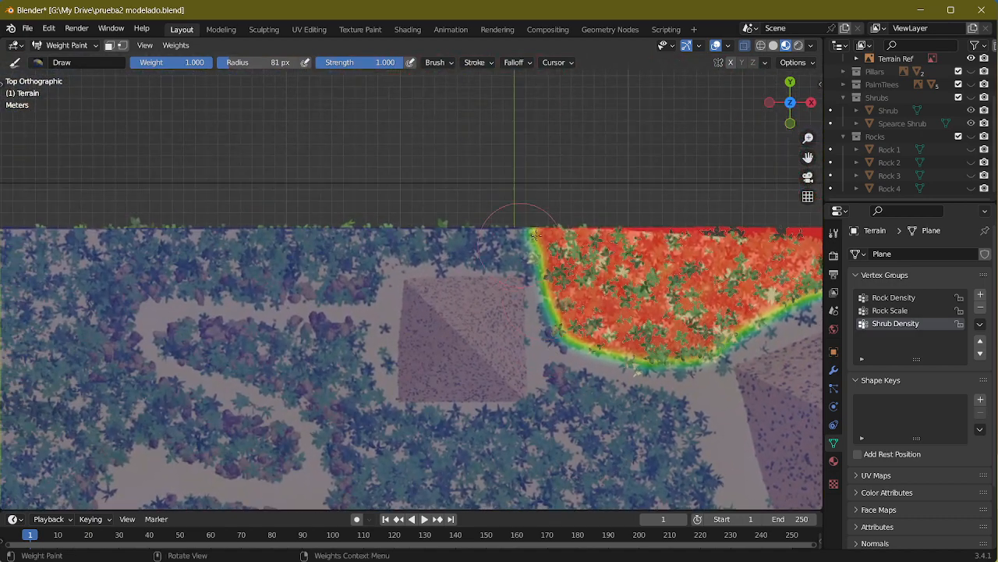
drag(533, 232, 334, 218)
mouse_move(401, 224)
mouse_down()
mouse_move(367, 228)
mouse_move(491, 230)
mouse_move(550, 250)
mouse_up()
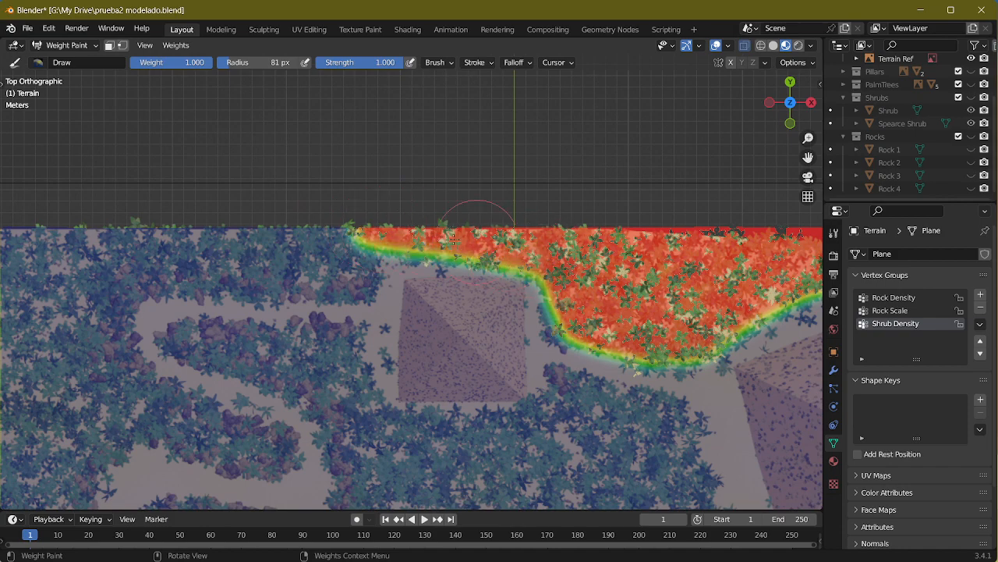
mouse_move(453, 240)
mouse_down()
mouse_move(365, 235)
mouse_move(348, 262)
mouse_move(371, 269)
mouse_move(347, 288)
mouse_move(280, 280)
mouse_up()
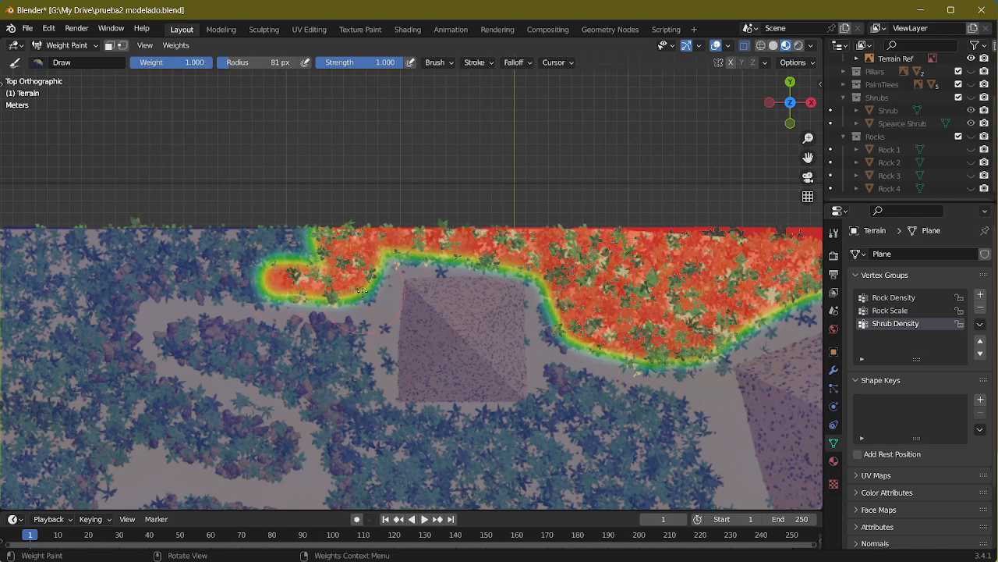
Step: Undo the last stroke and extend the painted weight along the north edge to the terrain's northwest corner, staying above the path
drag(361, 292, 322, 271)
key(ctrl+z)
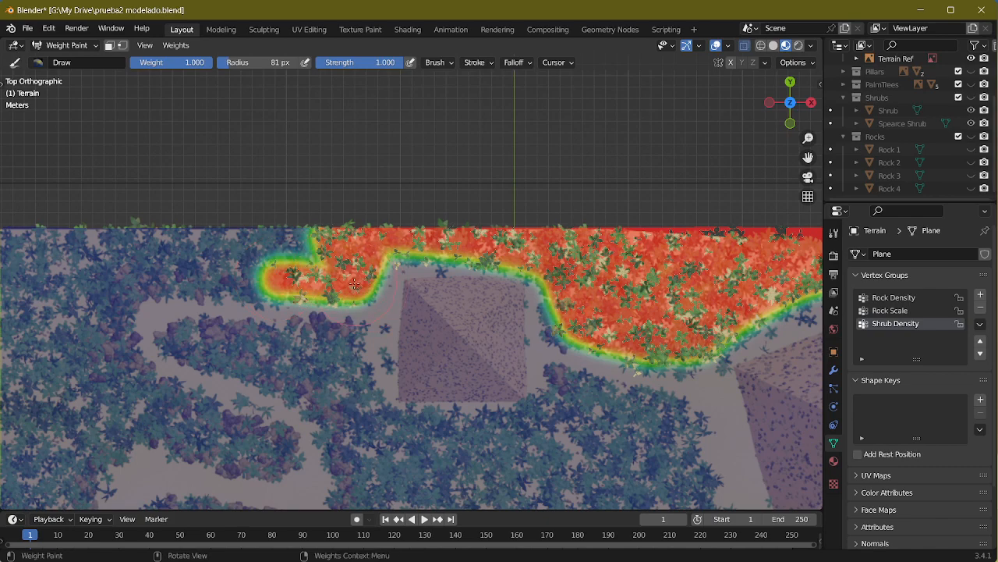
drag(322, 277, 242, 273)
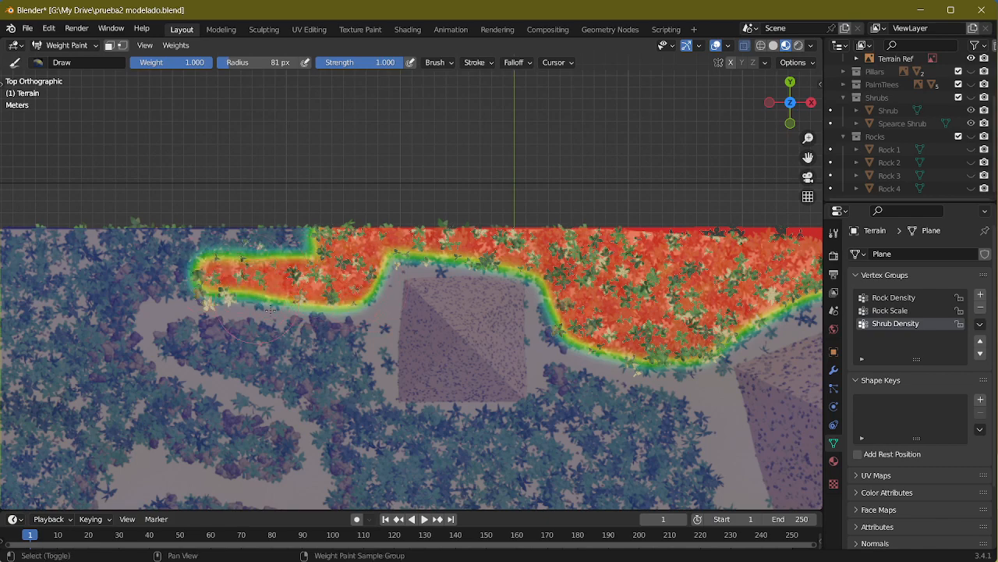
shift+middle_drag(242, 273, 480, 277)
mouse_move(450, 242)
mouse_down()
mouse_move(357, 224)
mouse_move(535, 225)
mouse_move(243, 234)
mouse_move(390, 235)
mouse_move(267, 231)
mouse_move(248, 243)
mouse_move(234, 312)
mouse_move(351, 300)
mouse_move(223, 301)
mouse_up()
mouse_move(274, 271)
mouse_down()
mouse_move(433, 266)
mouse_move(345, 274)
mouse_move(341, 338)
mouse_up()
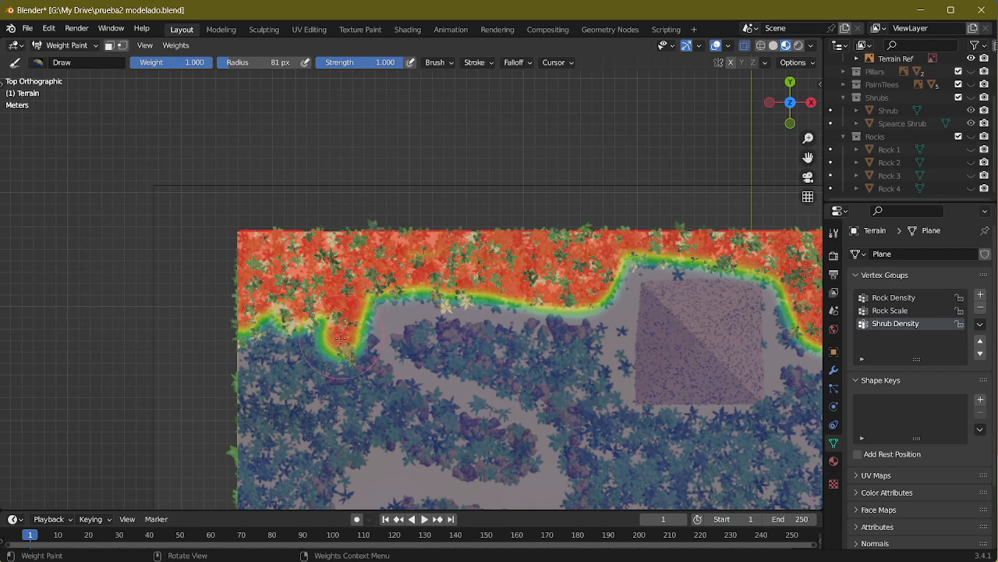
Step: Paint full Shrub Density weight over the northwest shrub area and its tongue reaching between the path's bends
shift+middle_drag(284, 374, 377, 283)
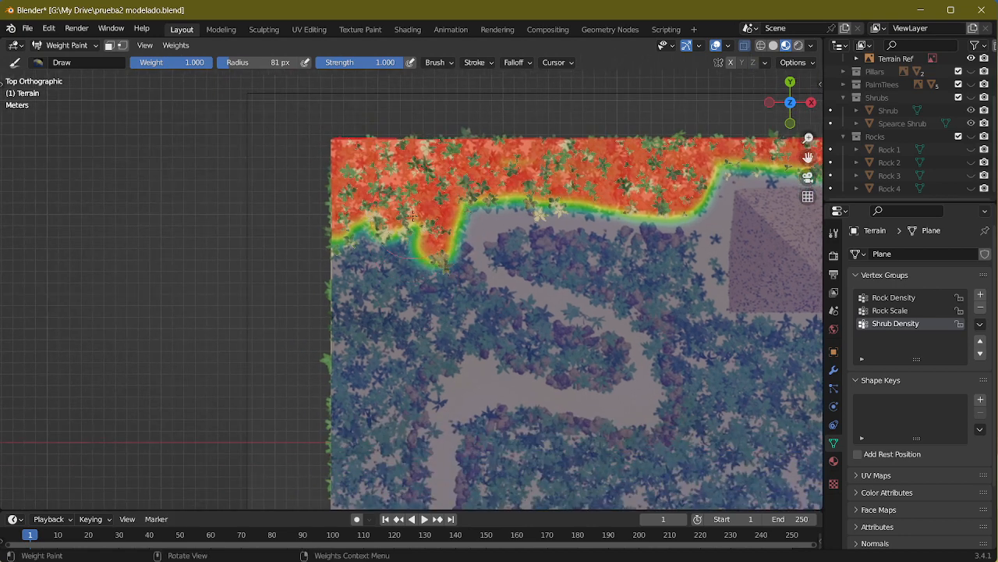
mouse_move(428, 214)
mouse_down()
mouse_move(351, 247)
mouse_move(343, 304)
mouse_move(352, 312)
mouse_move(384, 299)
mouse_move(365, 331)
mouse_move(427, 265)
mouse_move(448, 299)
mouse_move(485, 328)
mouse_move(483, 311)
mouse_move(511, 334)
mouse_move(605, 360)
mouse_move(468, 302)
mouse_up()
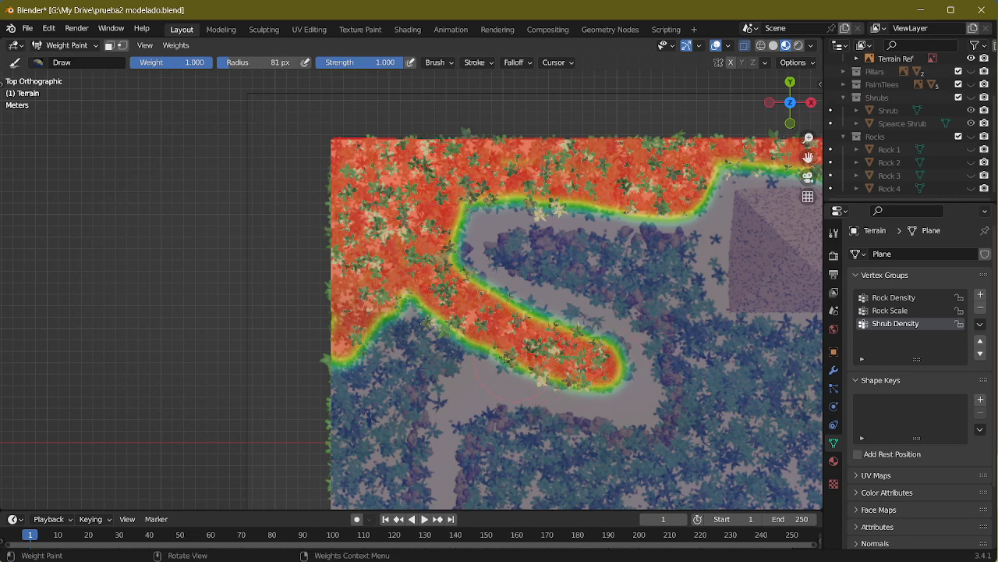
drag(458, 337, 377, 353)
drag(392, 311, 335, 366)
Step: Paint full Shrub Density weight along the terrain's west edge, following the path down past the lake
shift+middle_drag(467, 330, 490, 206)
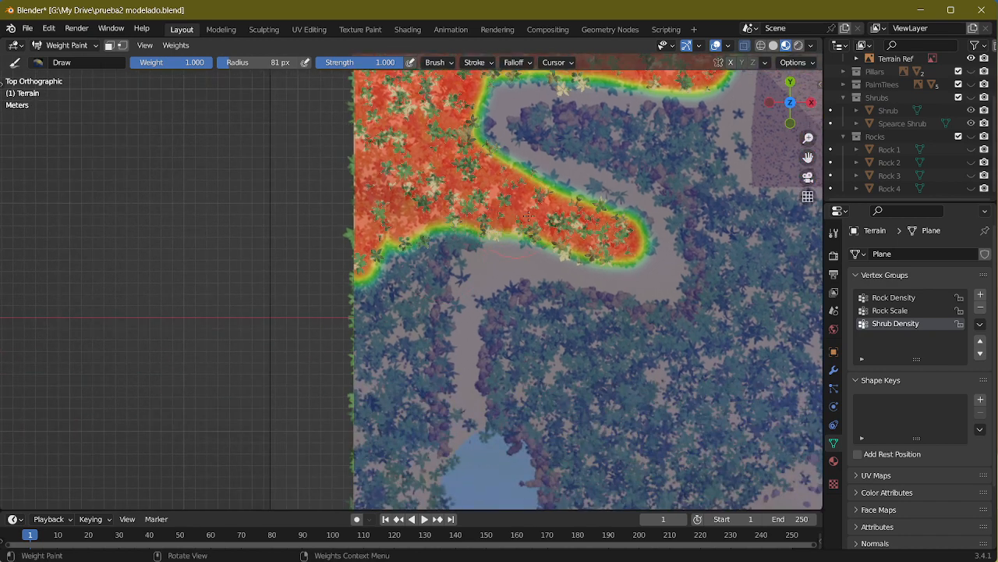
mouse_move(528, 217)
mouse_down()
mouse_move(405, 265)
mouse_move(436, 236)
mouse_up()
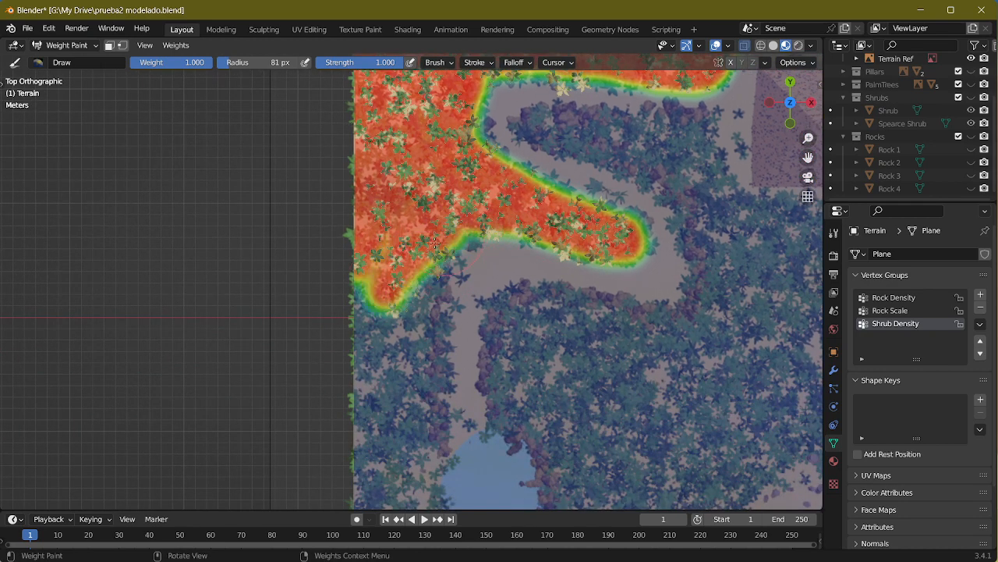
drag(415, 270, 439, 251)
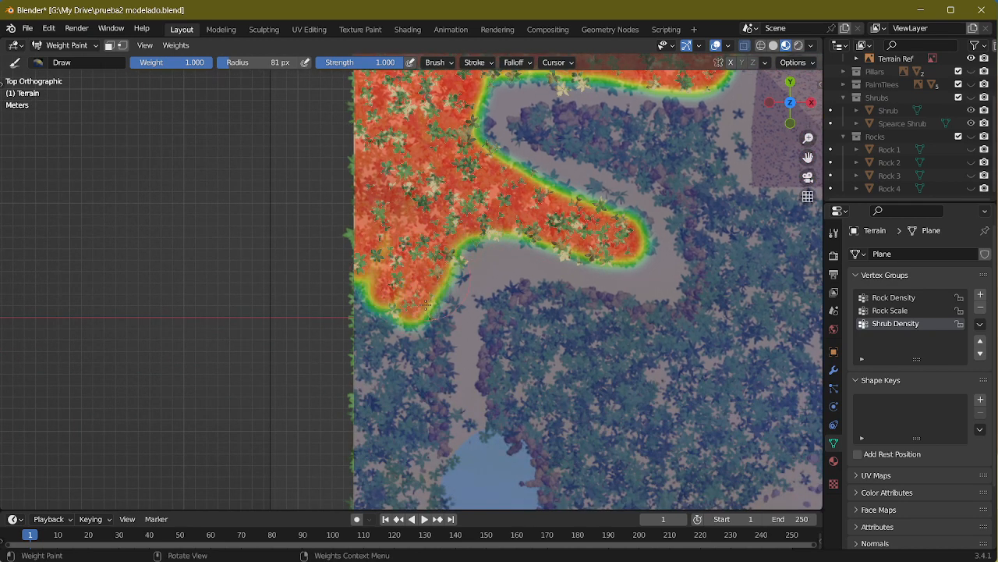
mouse_move(426, 305)
mouse_down()
mouse_move(417, 401)
mouse_move(394, 336)
mouse_move(373, 378)
mouse_move(359, 314)
mouse_move(384, 240)
mouse_up()
drag(396, 351, 390, 427)
shift+middle_drag(390, 428, 412, 281)
mouse_move(406, 254)
mouse_down()
mouse_move(394, 343)
mouse_move(388, 281)
mouse_move(442, 301)
mouse_up()
mouse_move(412, 337)
mouse_down()
mouse_move(397, 460)
mouse_move(387, 372)
mouse_up()
mouse_move(420, 442)
mouse_down()
mouse_move(461, 478)
mouse_move(548, 506)
mouse_move(422, 419)
mouse_up()
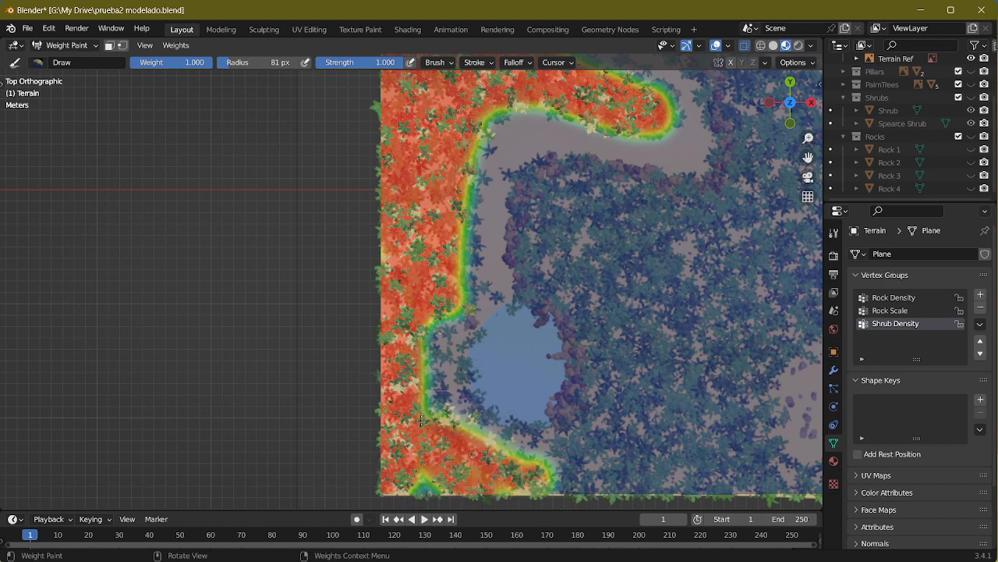
Step: Fill the terrain's southwest corner with full Shrub Density weight up to the lake's west and south shores
ctrl+drag(494, 447, 492, 453)
mouse_move(445, 301)
mouse_down()
mouse_move(446, 393)
mouse_move(495, 456)
mouse_move(468, 428)
mouse_move(547, 457)
mouse_move(434, 359)
mouse_up()
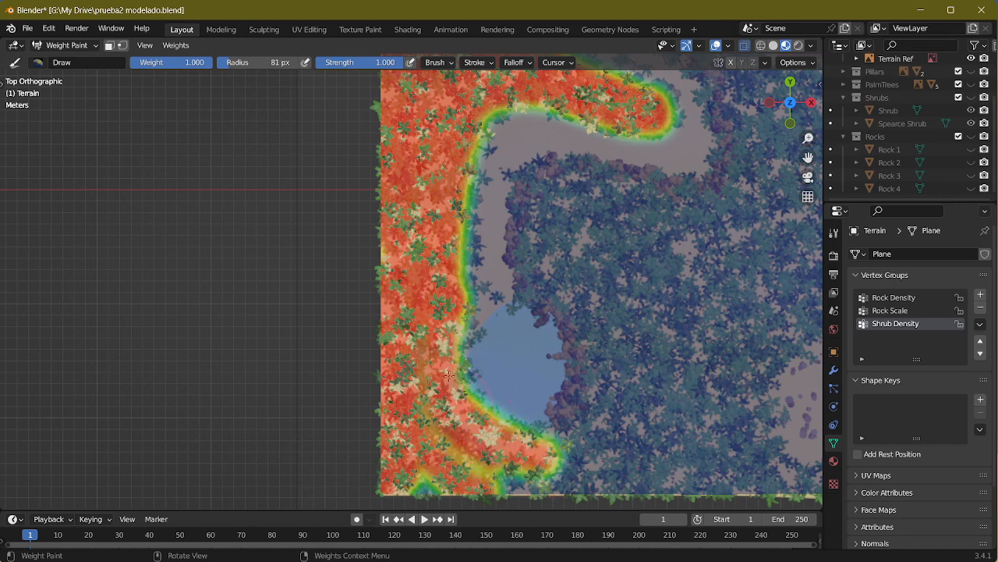
mouse_move(453, 460)
mouse_down()
mouse_move(539, 468)
mouse_move(518, 476)
mouse_up()
Step: Paint full Shrub Density weight along the south edge from the lake to the west side of the rocky clearing
scroll(493, 271, up, 5)
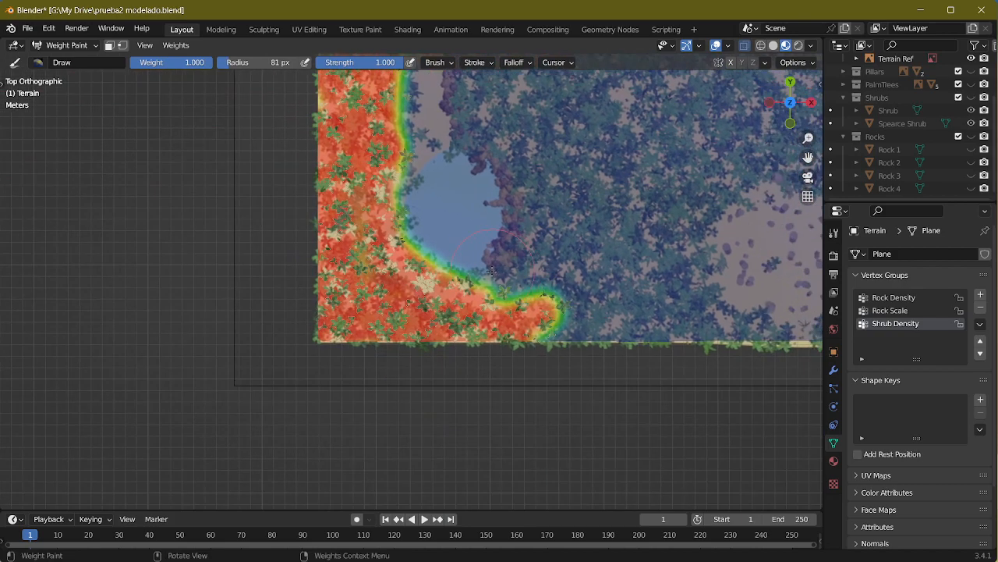
scroll(605, 307, down, 4)
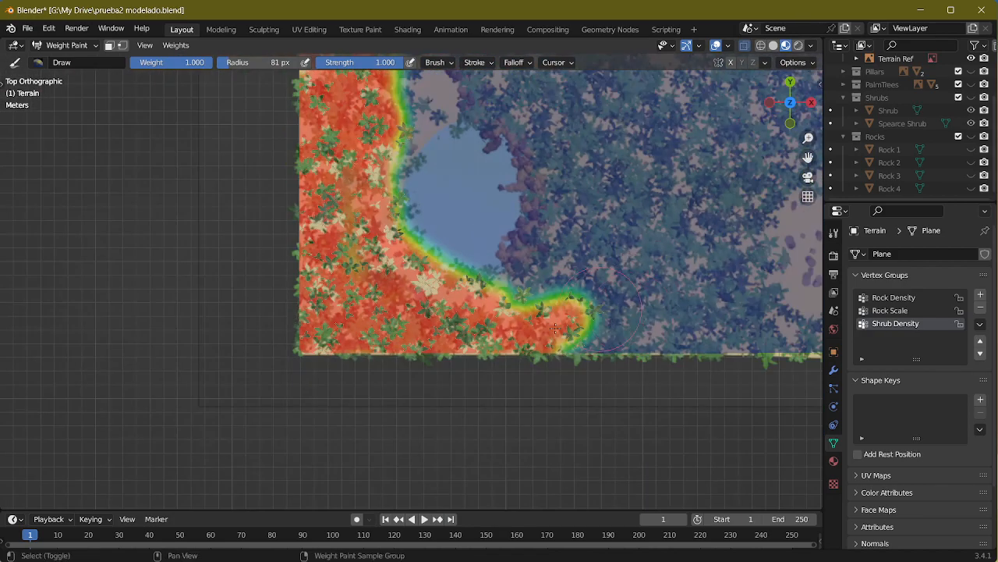
shift+middle_drag(605, 307, 475, 384)
mouse_move(374, 382)
mouse_down()
mouse_move(462, 348)
mouse_move(495, 388)
mouse_move(581, 357)
mouse_move(712, 430)
mouse_move(718, 421)
mouse_up()
mouse_move(622, 375)
mouse_down()
mouse_move(594, 294)
mouse_move(577, 337)
mouse_move(612, 419)
mouse_move(555, 404)
mouse_move(505, 410)
mouse_move(546, 418)
mouse_up()
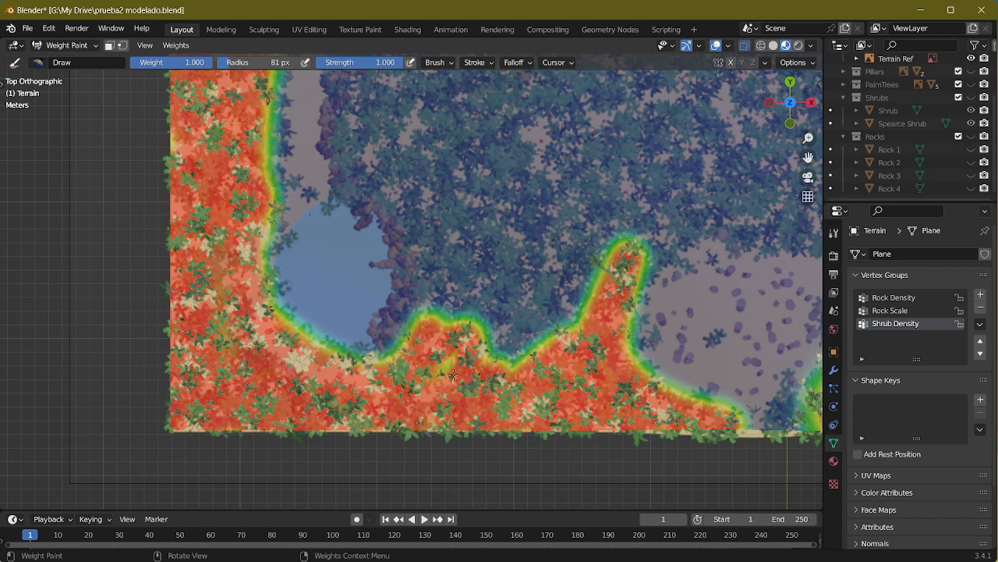
Step: Paint full Shrub Density weight along the lake's east shore and the inner side of the path's bend north of it
mouse_move(452, 374)
mouse_down()
mouse_move(458, 314)
mouse_move(443, 284)
mouse_up()
shift+middle_drag(443, 285, 459, 402)
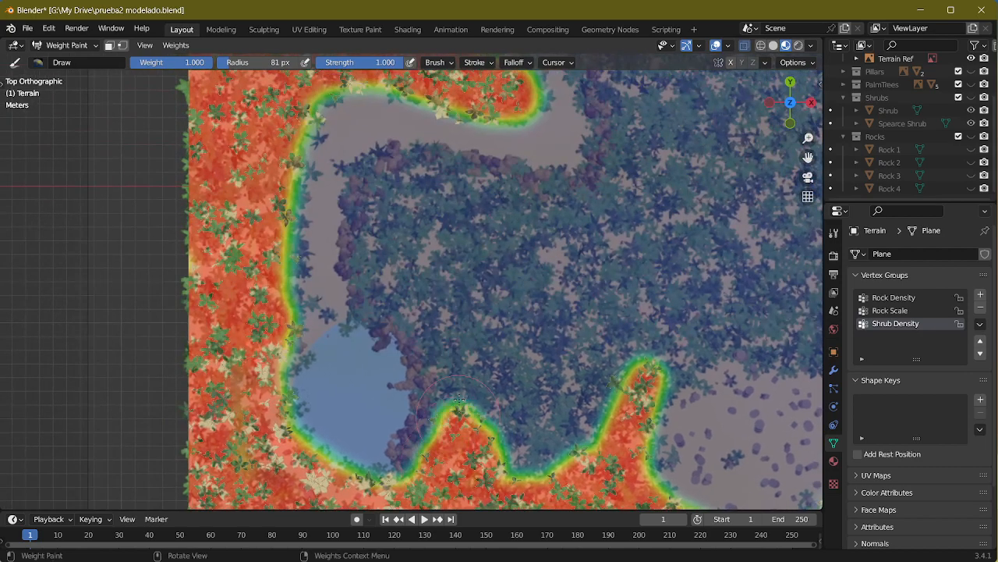
mouse_move(459, 402)
mouse_down()
mouse_move(430, 328)
mouse_move(394, 297)
mouse_move(375, 217)
mouse_move(353, 241)
mouse_move(386, 160)
mouse_move(437, 156)
mouse_move(600, 184)
mouse_move(592, 201)
mouse_move(448, 195)
mouse_move(436, 242)
mouse_move(428, 219)
mouse_move(429, 289)
mouse_move(468, 250)
mouse_move(460, 211)
mouse_move(578, 234)
mouse_move(554, 289)
mouse_up()
mouse_move(554, 289)
middle_down()
mouse_move(502, 322)
mouse_move(530, 367)
mouse_move(554, 445)
middle_up()
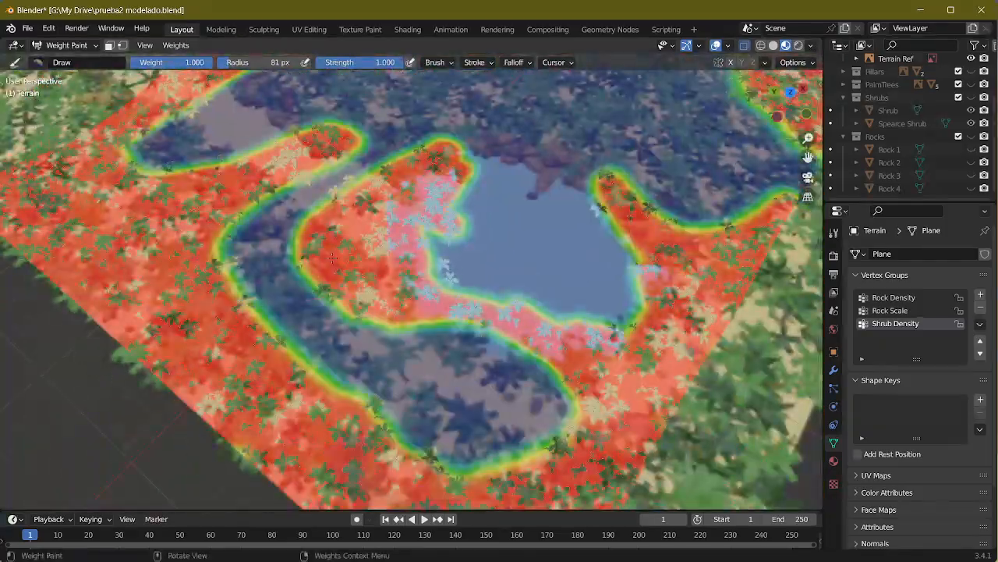
middle_drag(332, 258, 285, 273)
shift+middle_drag(508, 267, 353, 270)
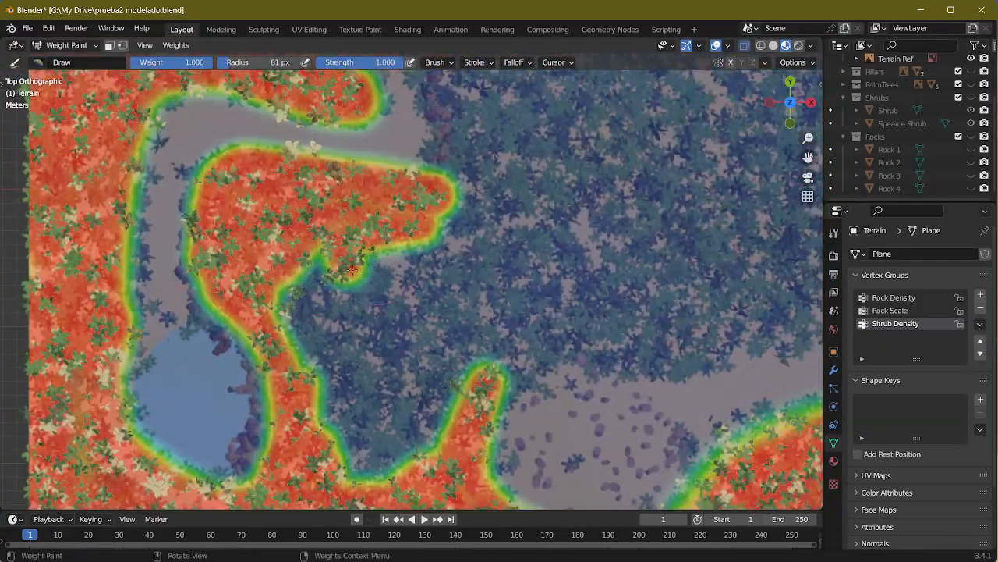
Step: Fill the shrub area between the lake, the path and the rocky clearing with full Shrub Density weight
mouse_move(352, 270)
mouse_down()
mouse_move(363, 288)
mouse_move(300, 320)
mouse_move(324, 366)
mouse_move(319, 409)
mouse_move(370, 374)
mouse_move(359, 452)
mouse_move(409, 449)
mouse_move(338, 474)
mouse_move(429, 437)
mouse_move(477, 373)
mouse_move(559, 338)
mouse_move(511, 347)
mouse_move(433, 390)
mouse_move(386, 386)
mouse_move(374, 359)
mouse_up()
mouse_move(357, 395)
mouse_down()
mouse_move(394, 304)
mouse_move(345, 351)
mouse_up()
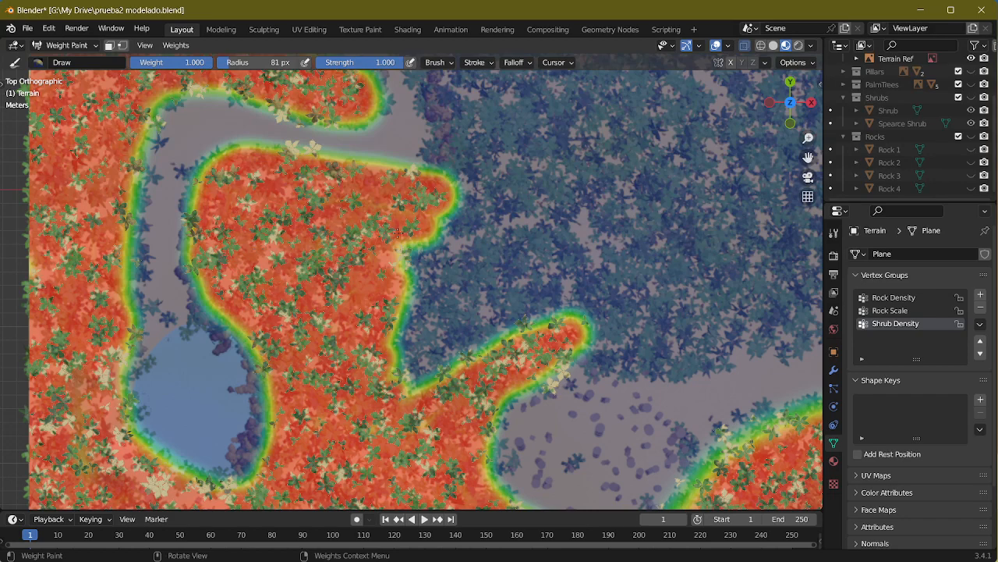
mouse_move(398, 232)
mouse_down()
mouse_move(480, 205)
mouse_move(462, 173)
mouse_move(581, 290)
mouse_move(555, 325)
mouse_move(500, 335)
mouse_move(538, 292)
mouse_move(488, 281)
mouse_move(511, 231)
mouse_move(448, 261)
mouse_move(421, 300)
mouse_move(383, 256)
mouse_up()
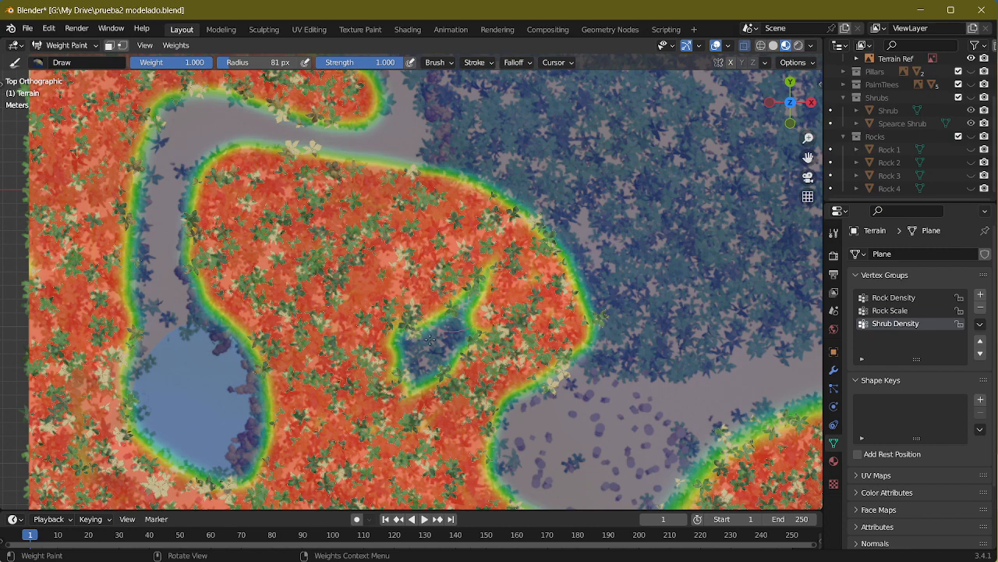
mouse_move(430, 340)
mouse_down()
mouse_move(481, 316)
mouse_move(459, 347)
mouse_move(413, 367)
mouse_move(405, 291)
mouse_up()
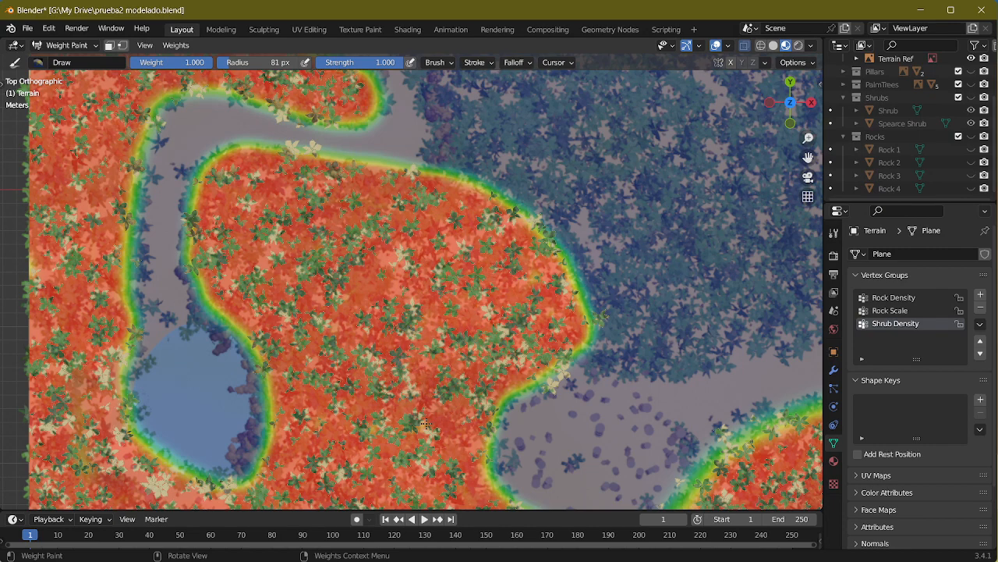
Step: Paint the shrub area inside the path's bend west of the small pyramid, finishing its pointed tip with a 17 px brush
shift+middle_drag(487, 228, 354, 375)
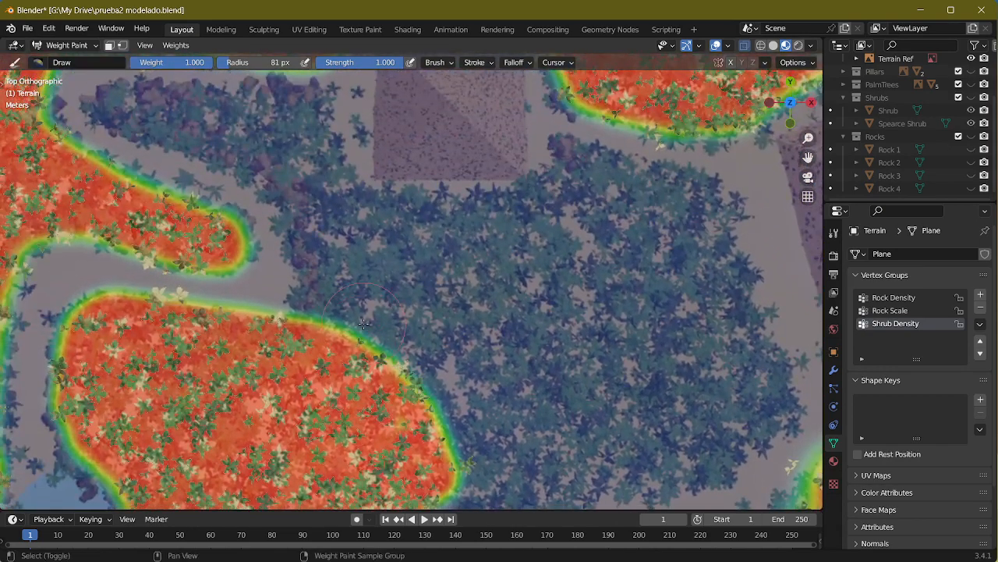
shift+middle_drag(363, 323, 422, 401)
mouse_move(191, 187)
mouse_down()
mouse_move(287, 201)
mouse_move(243, 178)
mouse_move(358, 191)
mouse_move(375, 290)
mouse_move(323, 238)
mouse_move(201, 209)
mouse_move(182, 192)
mouse_up()
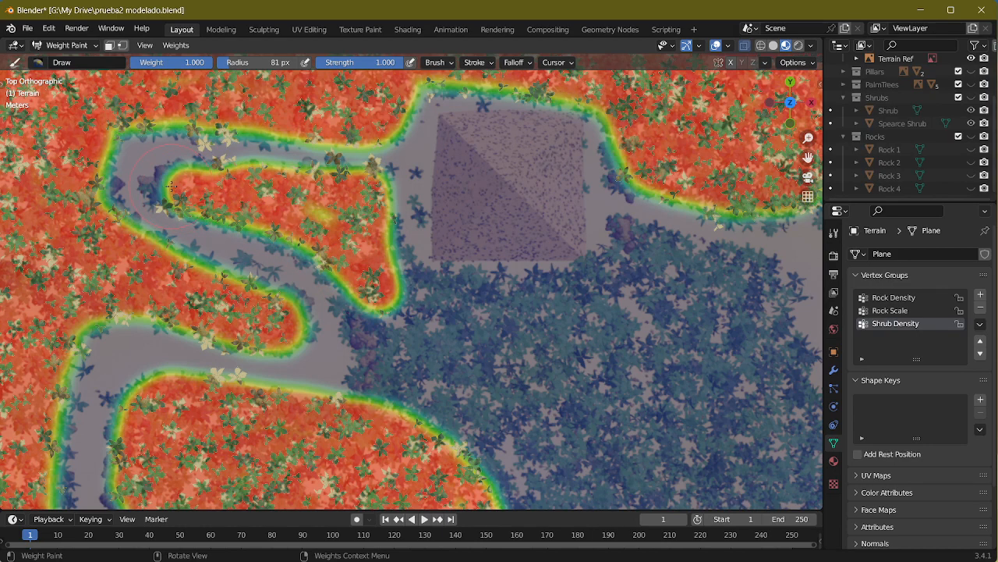
key(f)
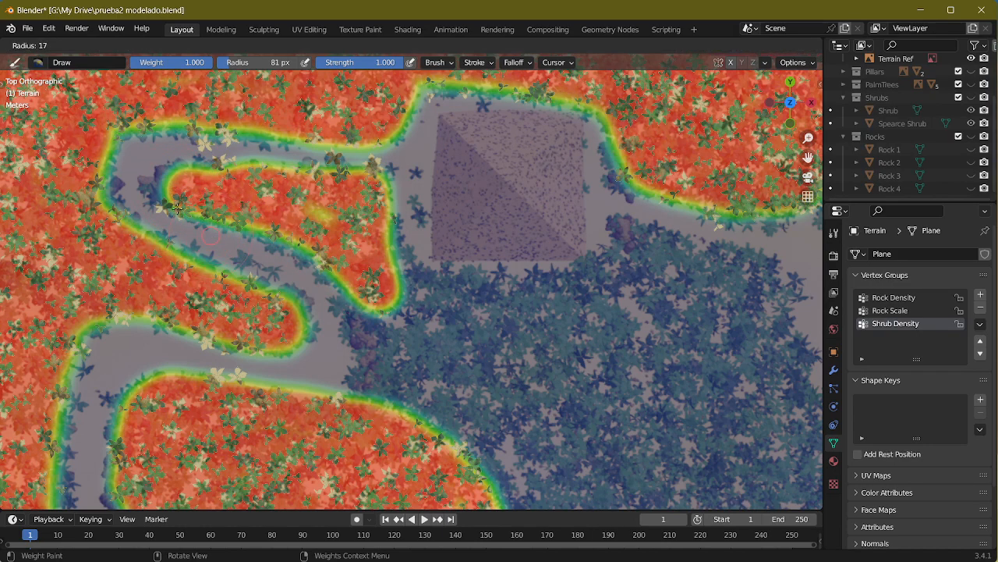
click(178, 209)
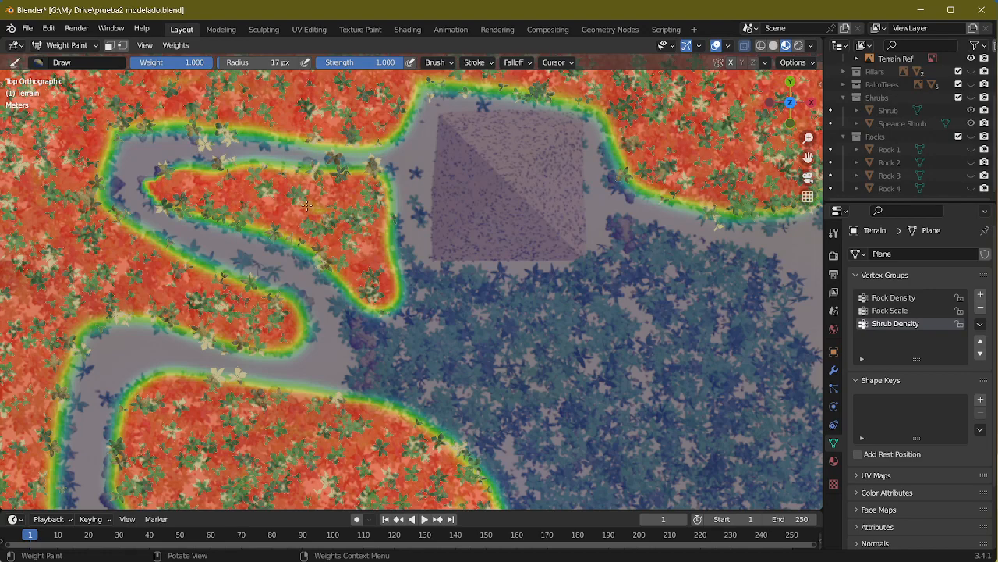
Step: Increase the brush radius to 98 px and paint the shrub strip between the path's eastern bend and the small pyramid's southwest corner
key(f)
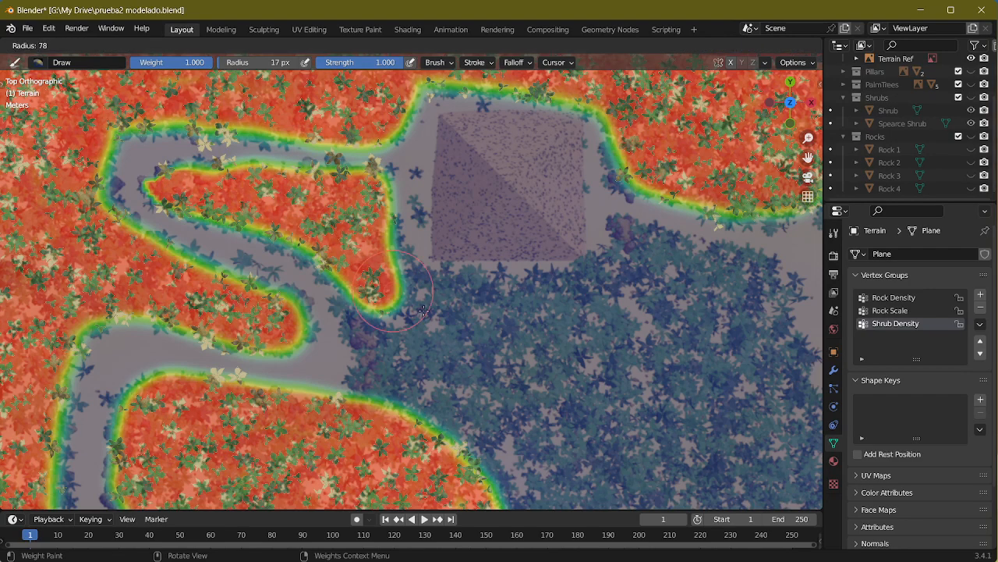
click(409, 314)
mouse_move(385, 296)
mouse_down()
mouse_move(419, 369)
mouse_move(367, 327)
mouse_move(367, 421)
mouse_up()
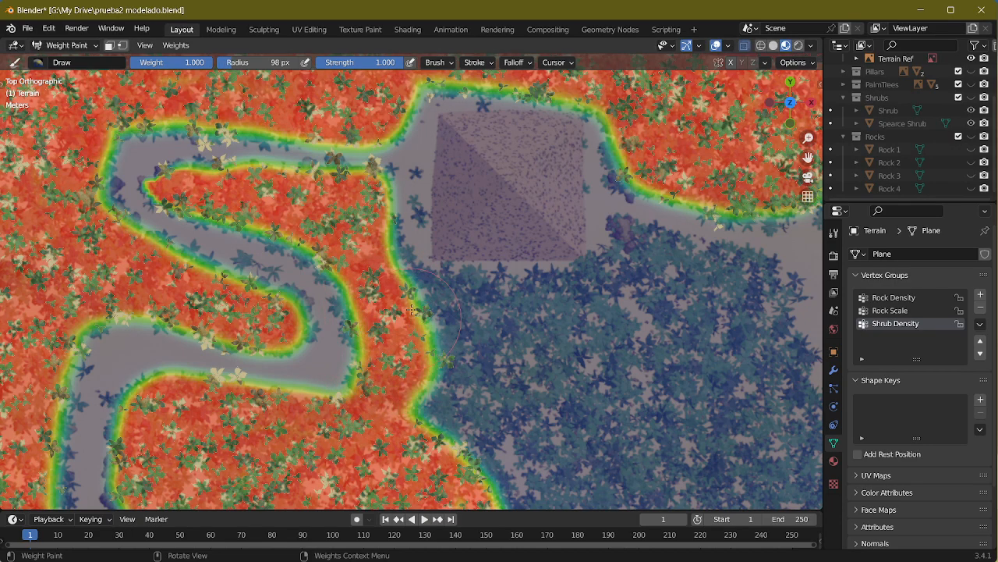
mouse_move(445, 292)
mouse_down()
mouse_move(459, 324)
mouse_move(466, 308)
mouse_move(440, 305)
mouse_up()
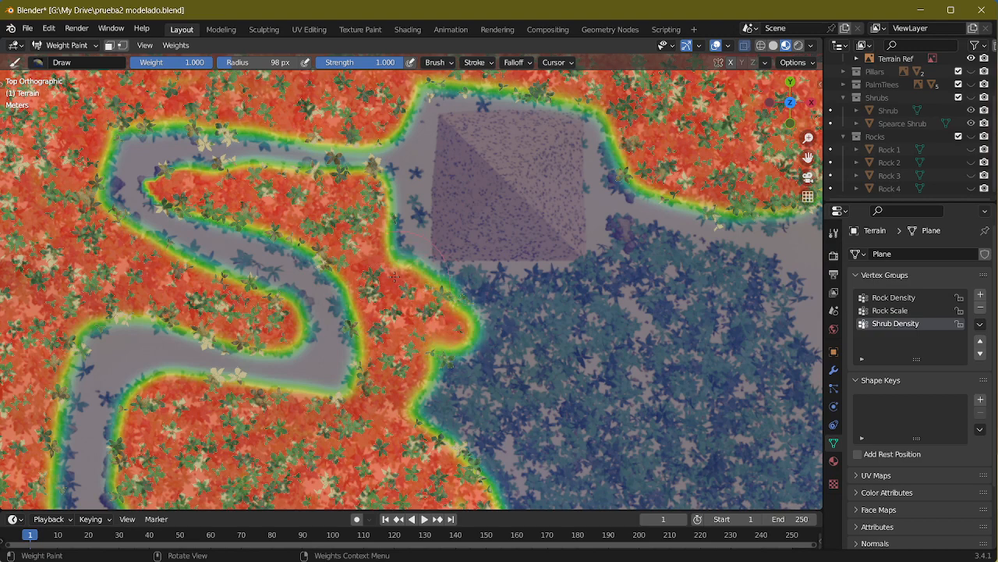
drag(396, 276, 378, 242)
Step: Paint the central shrub area's border south of the small pyramid, beside the large pyramid and along the path to the rocky clearing
mouse_move(444, 333)
mouse_down()
mouse_move(538, 321)
mouse_move(530, 316)
mouse_move(577, 320)
mouse_move(554, 315)
mouse_move(608, 344)
mouse_move(624, 297)
mouse_move(648, 312)
mouse_move(625, 349)
mouse_up()
shift+middle_drag(625, 348, 414, 321)
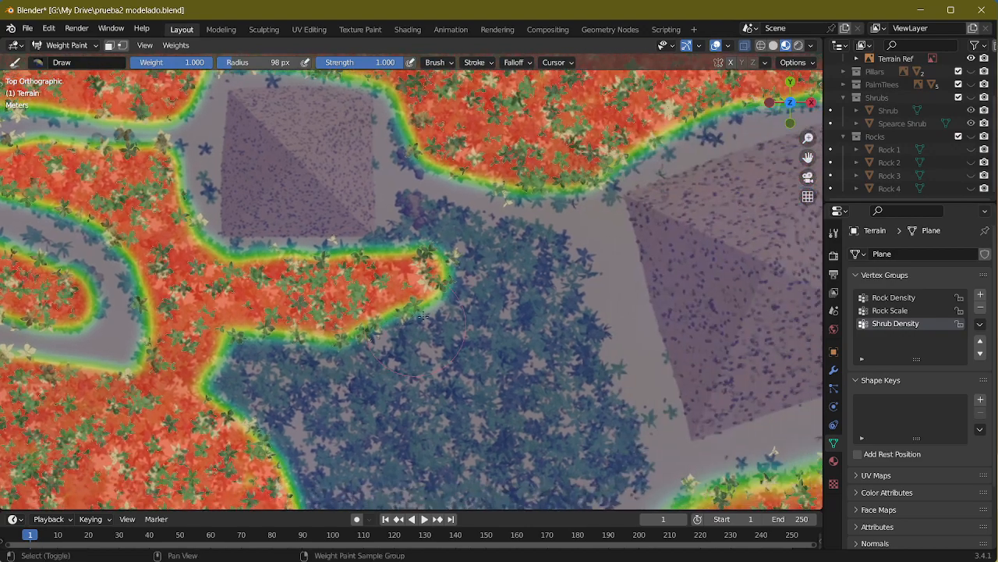
mouse_move(422, 274)
mouse_down()
mouse_move(419, 233)
mouse_move(550, 265)
mouse_move(573, 367)
mouse_up()
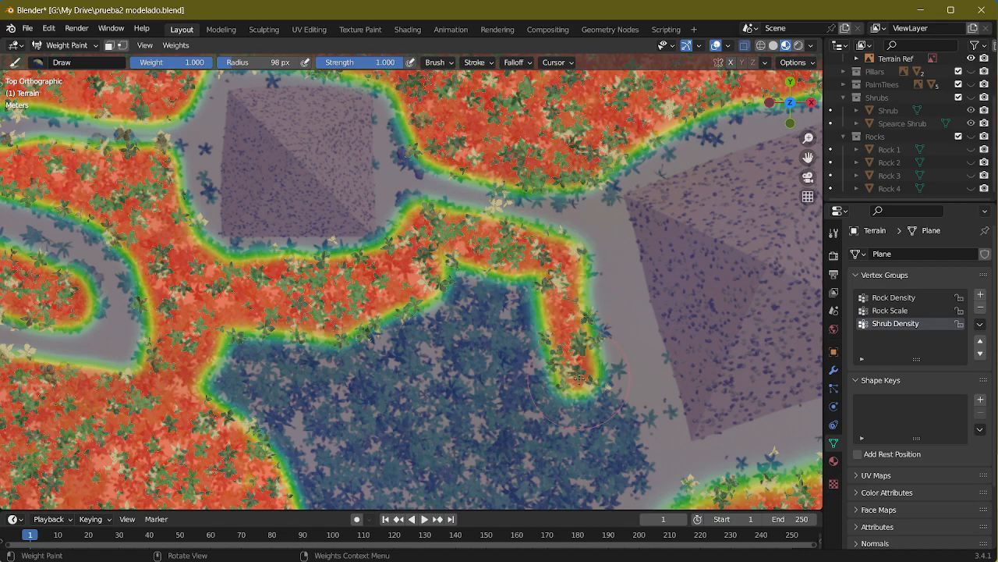
shift+middle_drag(574, 367, 456, 242)
mouse_move(456, 242)
mouse_down()
mouse_move(508, 309)
mouse_move(426, 374)
mouse_move(160, 406)
mouse_move(243, 406)
mouse_move(187, 396)
mouse_move(264, 409)
mouse_move(402, 364)
mouse_move(343, 365)
mouse_move(429, 323)
mouse_move(450, 343)
mouse_move(387, 175)
mouse_move(332, 133)
mouse_move(374, 234)
mouse_move(386, 187)
mouse_move(398, 312)
mouse_move(407, 292)
mouse_up()
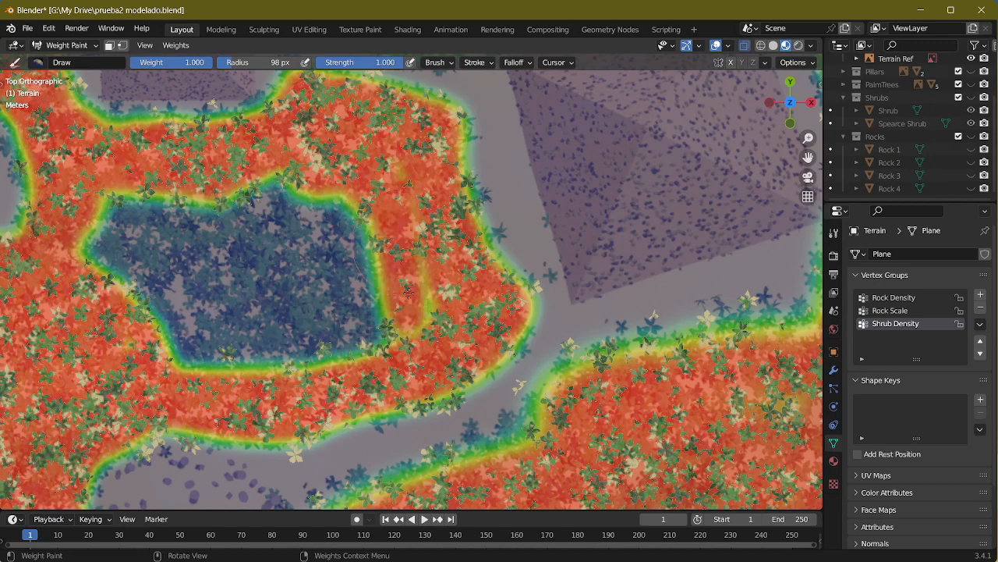
Step: Fill the remaining unpainted interior of the central shrub area with full Shrub Density weight
mouse_move(398, 180)
mouse_down()
mouse_move(417, 331)
mouse_move(168, 347)
mouse_move(344, 376)
mouse_up()
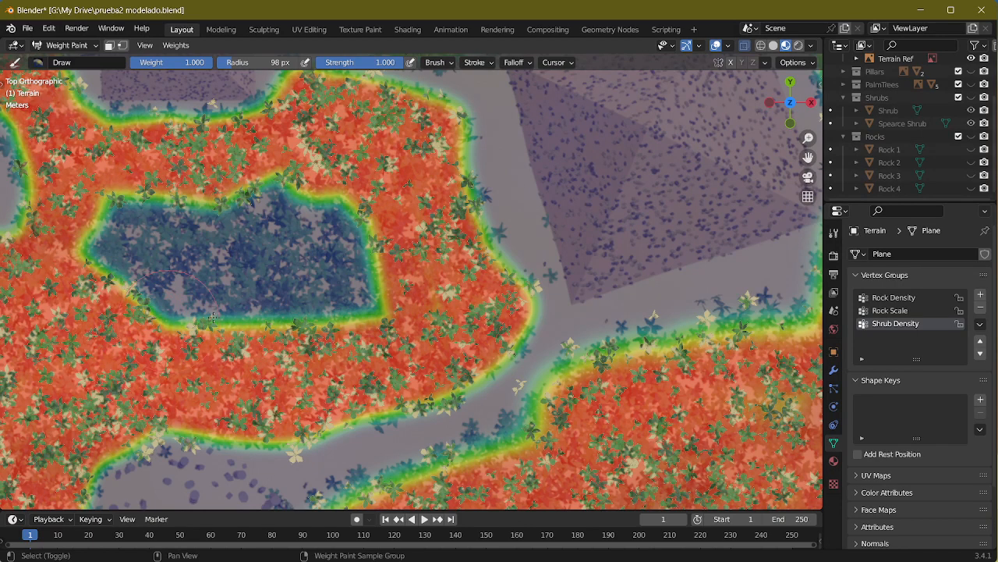
shift+middle_drag(119, 336, 275, 343)
mouse_move(226, 272)
mouse_down()
mouse_move(316, 207)
mouse_move(300, 300)
mouse_move(351, 207)
mouse_move(357, 233)
mouse_move(437, 184)
mouse_move(484, 226)
mouse_move(442, 214)
mouse_up()
mouse_move(370, 217)
mouse_down()
mouse_move(491, 258)
mouse_move(406, 273)
mouse_move(406, 226)
mouse_move(359, 259)
mouse_move(331, 308)
mouse_move(375, 279)
mouse_move(449, 301)
mouse_move(526, 305)
mouse_up()
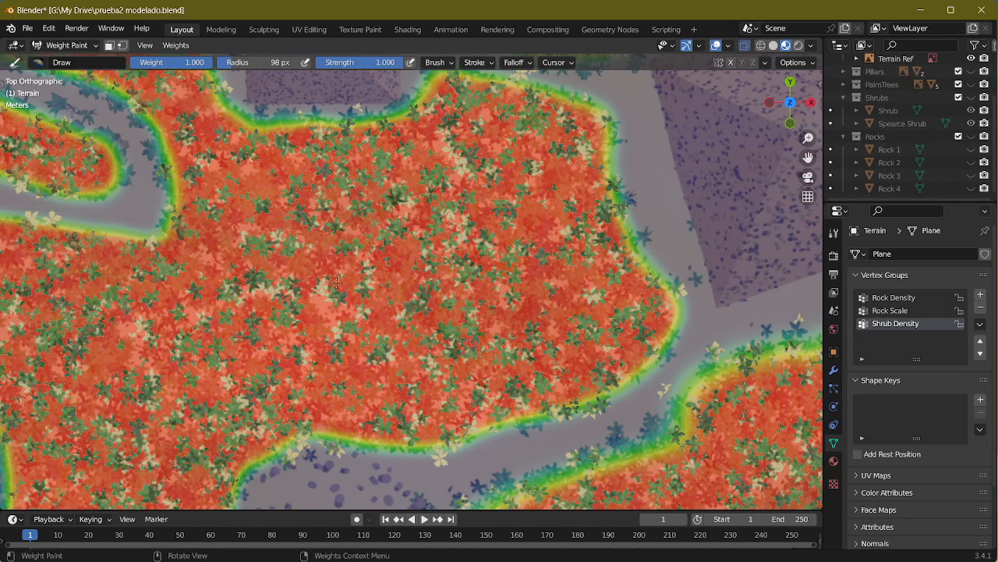
scroll(337, 283, down, 5)
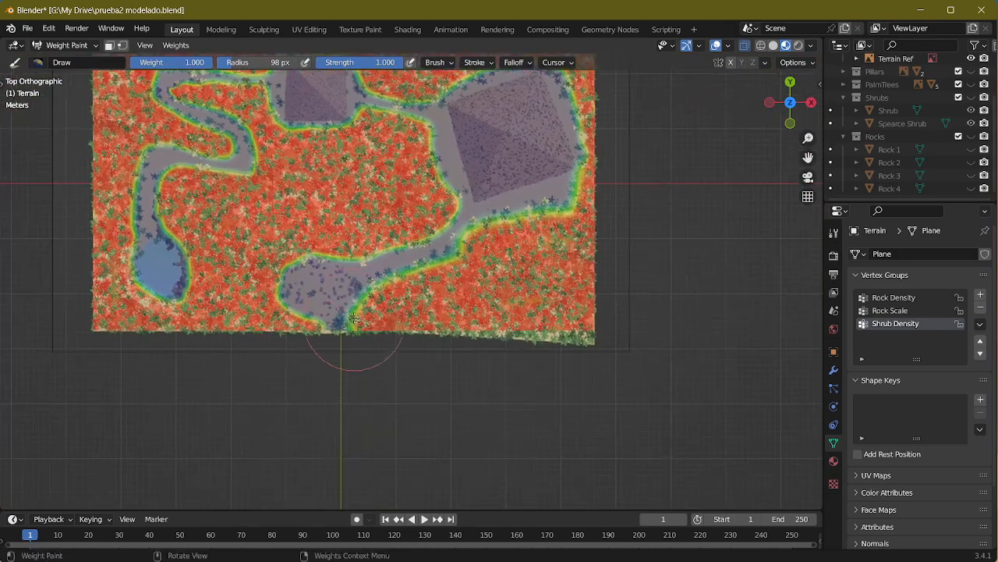
Step: Set the brush radius to 26 px and weight to 0, and erase shrub weight along the southern edge of the path's eastern bend
scroll(354, 318, up, 3)
shift+middle_drag(304, 157, 465, 358)
shift+middle_drag(430, 288, 439, 349)
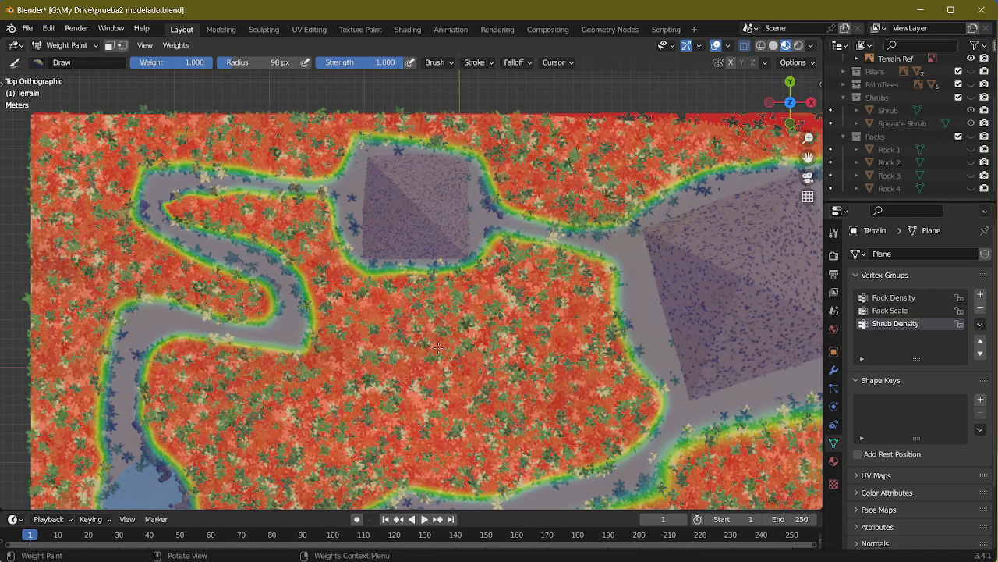
scroll(386, 375, up, 2)
shift+middle_drag(386, 375, 594, 330)
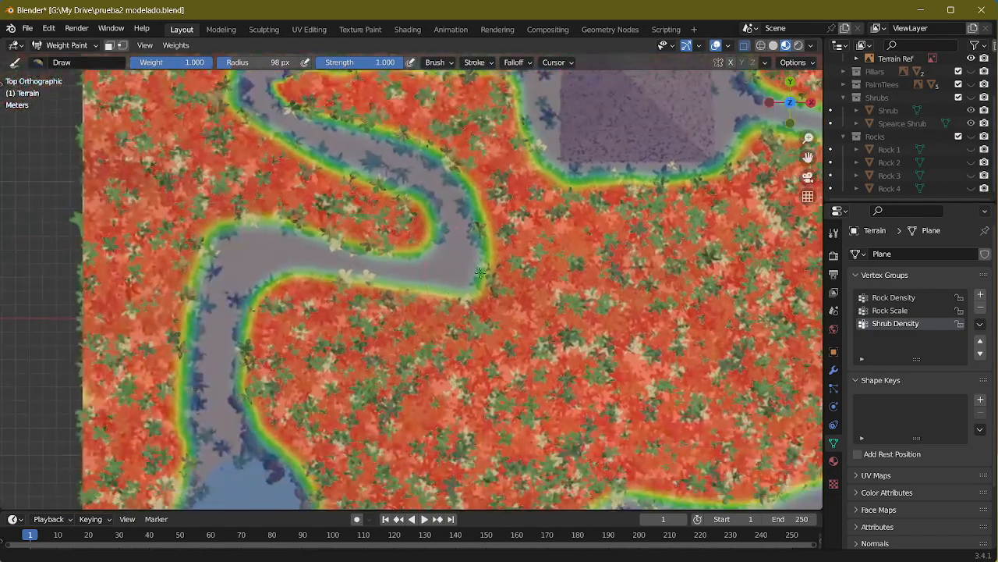
key(f)
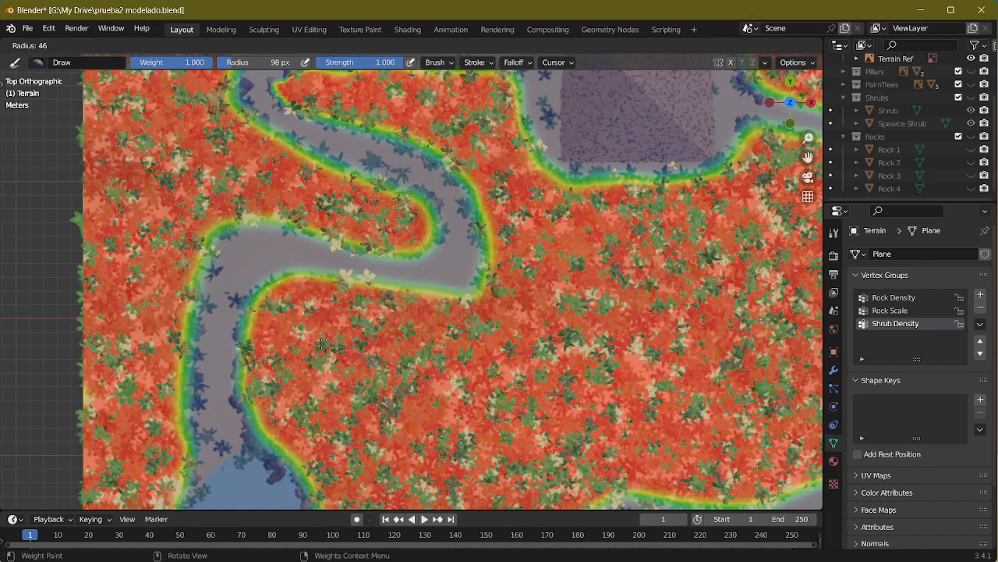
click(310, 334)
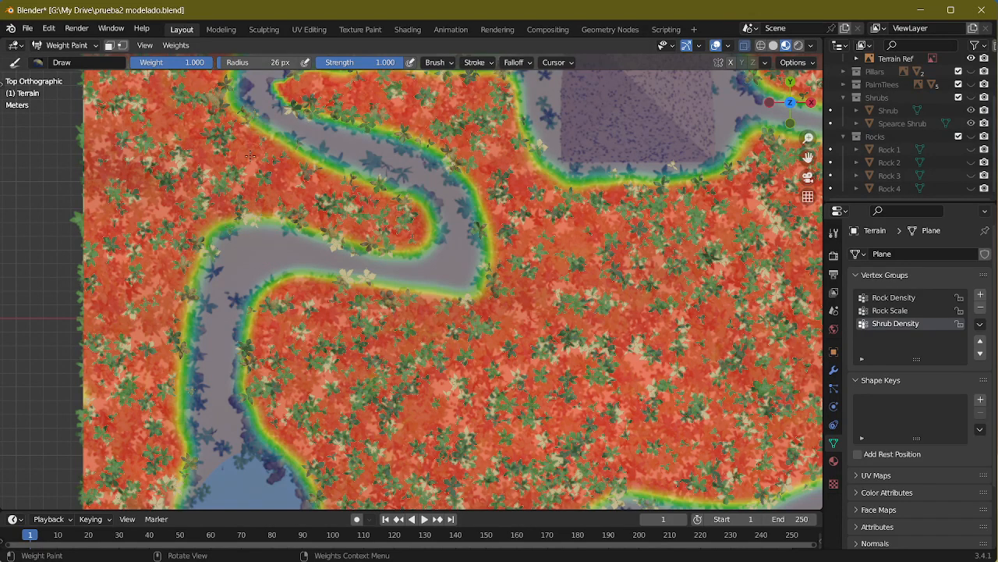
drag(342, 60, 327, 60)
drag(207, 65, 133, 66)
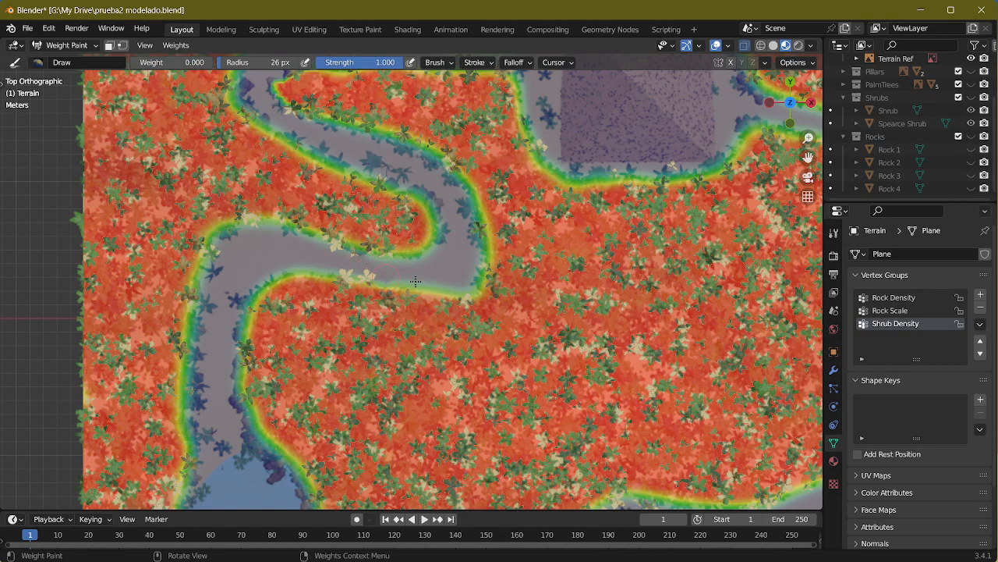
drag(360, 269, 468, 288)
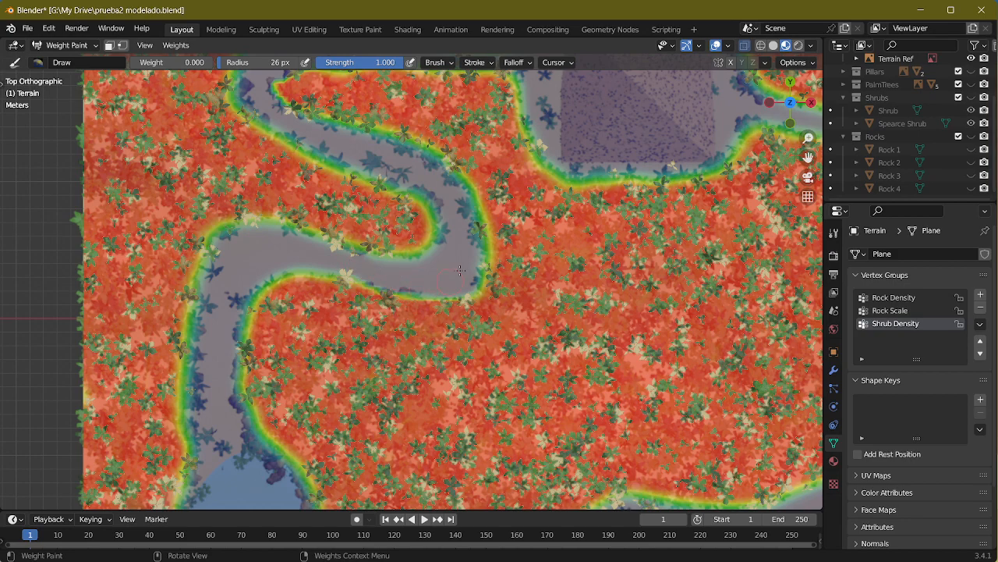
Step: Erase shrub weight along the path running west from the small pyramid, including the edge beside the pyramid clearing
shift+middle_drag(285, 99, 308, 207)
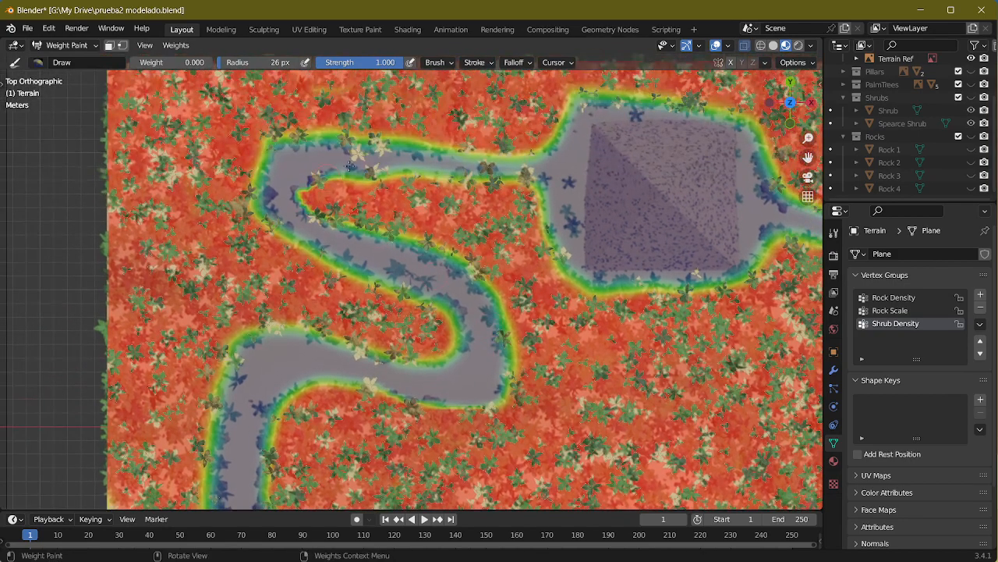
mouse_move(461, 174)
mouse_down()
mouse_move(539, 184)
mouse_move(460, 173)
mouse_move(513, 174)
mouse_up()
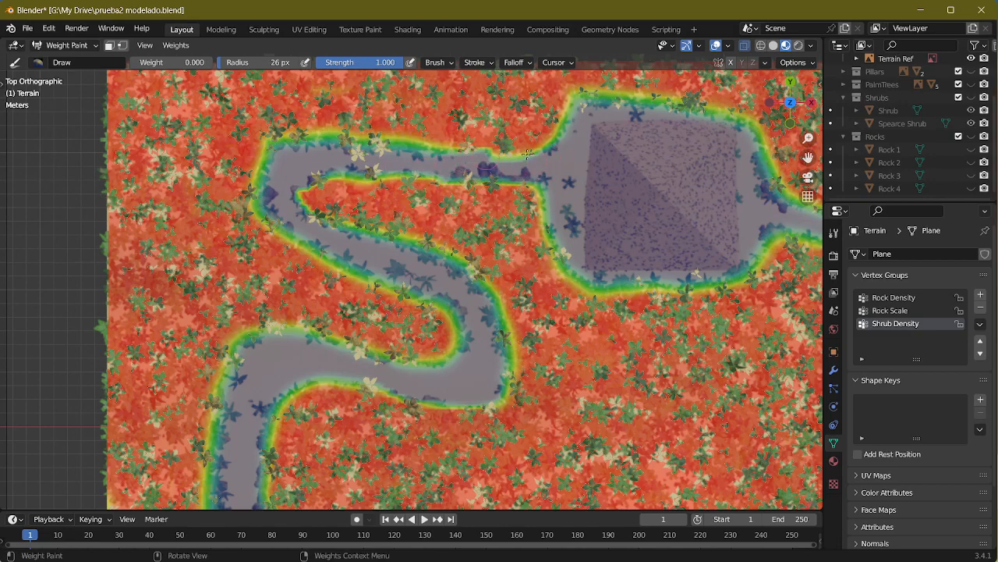
drag(526, 153, 566, 130)
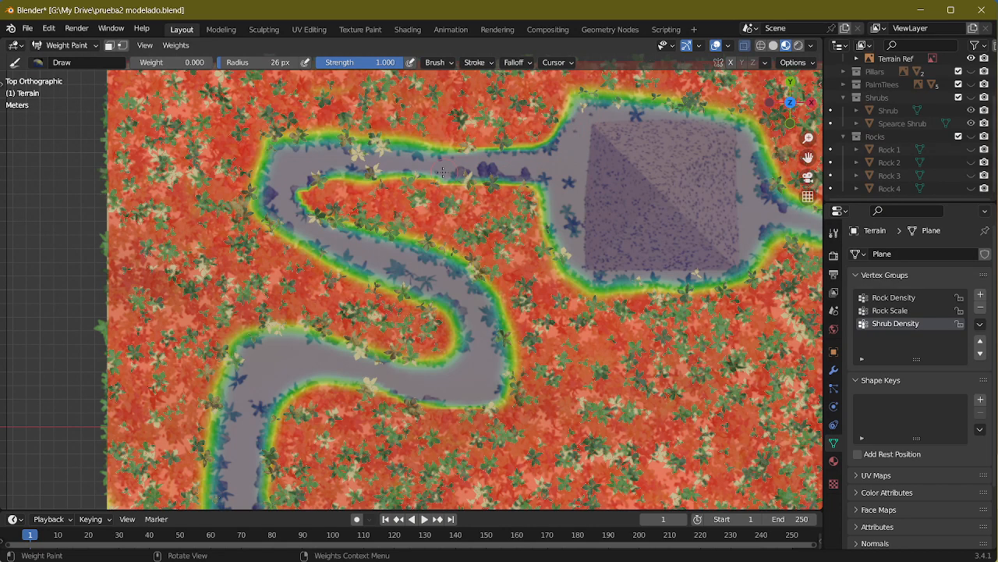
drag(443, 172, 383, 170)
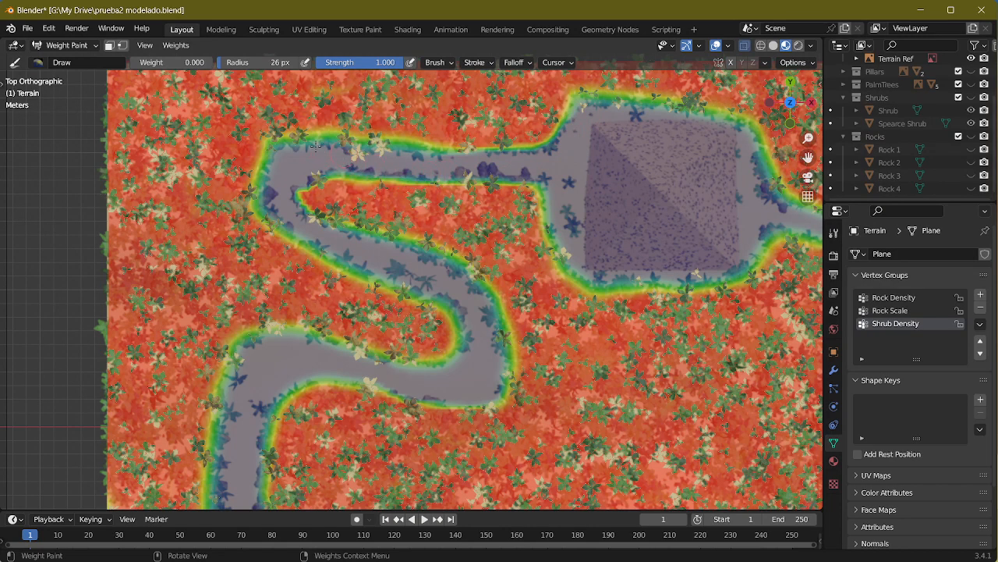
Step: Erase shrub weight along a strip just outside the pond's southern shore
shift+middle_drag(433, 314, 273, 115)
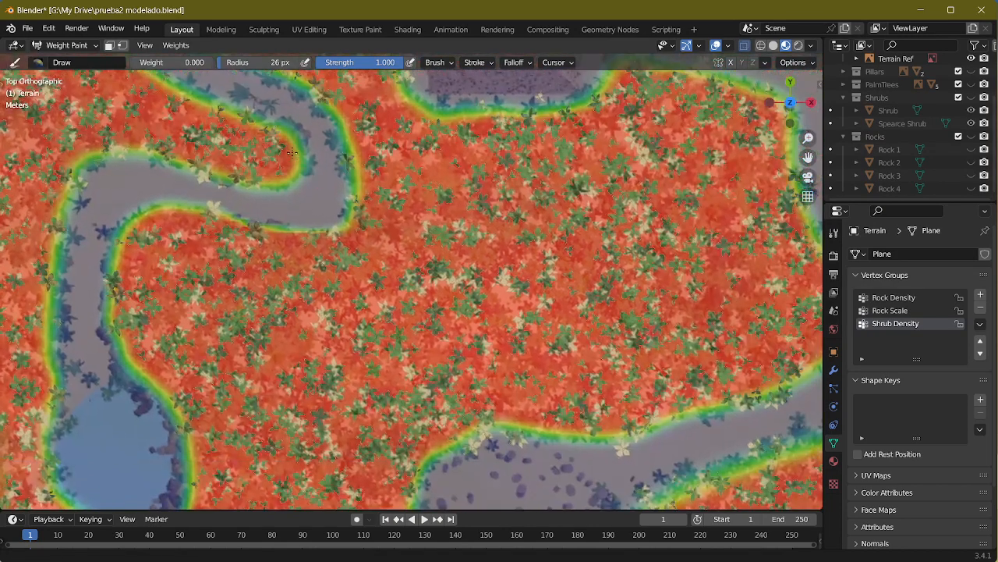
shift+middle_drag(66, 468, 211, 265)
drag(199, 287, 277, 334)
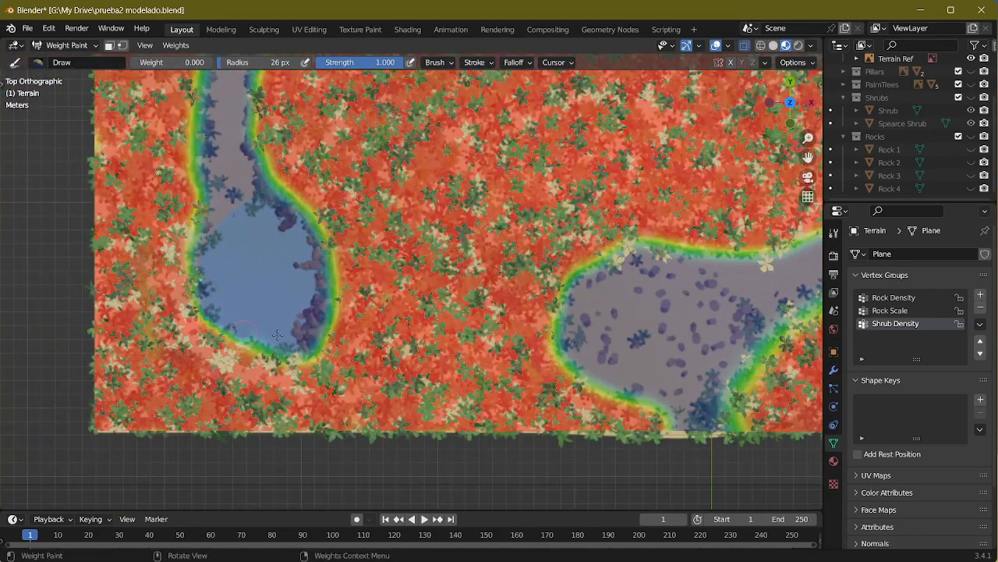
mouse_move(302, 316)
middle_down()
mouse_move(366, 261)
mouse_move(390, 204)
mouse_move(410, 318)
mouse_move(518, 214)
middle_up()
scroll(518, 214, up, 5)
shift+middle_drag(421, 217, 509, 234)
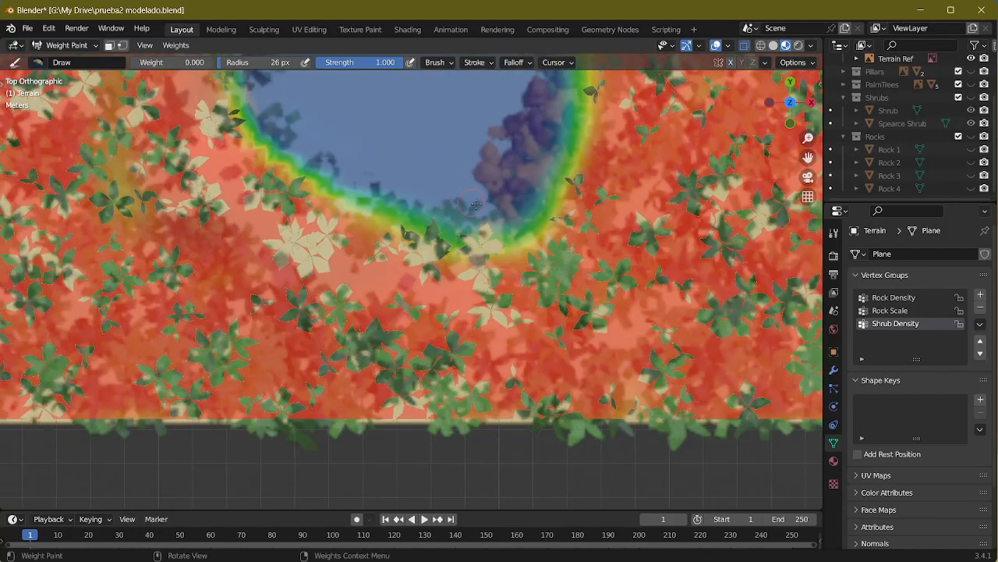
mouse_move(487, 225)
mouse_down()
mouse_move(468, 290)
mouse_move(464, 262)
mouse_up()
drag(416, 291, 339, 270)
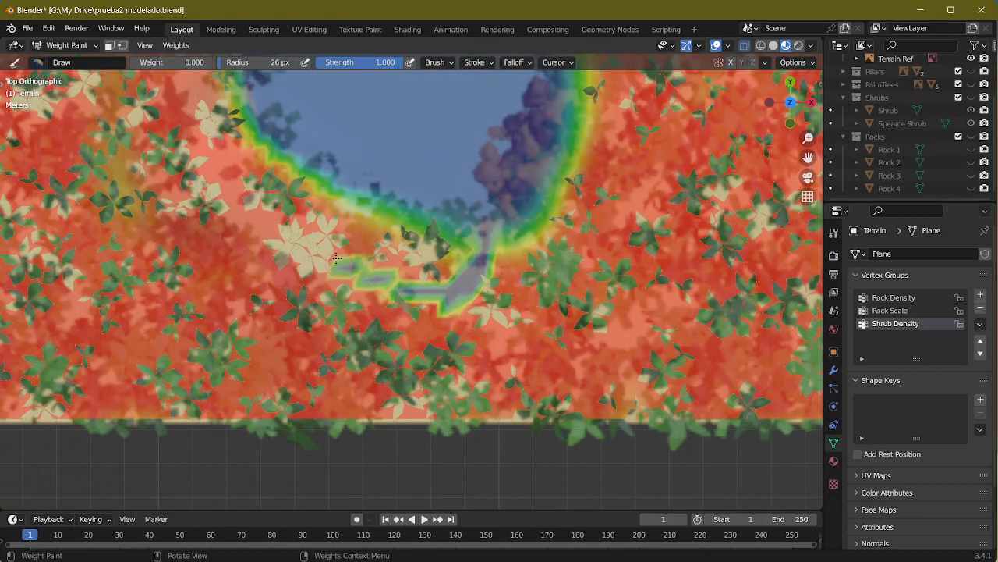
Step: Extend the zero-weight strip around the pond's southwestern side and up its western shore, and thicken its southern part
shift+middle_drag(340, 270, 462, 331)
mouse_move(423, 314)
mouse_down()
mouse_move(334, 236)
mouse_move(291, 141)
mouse_up()
shift+middle_drag(290, 140, 333, 223)
mouse_move(333, 228)
mouse_down()
mouse_move(341, 171)
mouse_move(351, 246)
mouse_move(331, 177)
mouse_up()
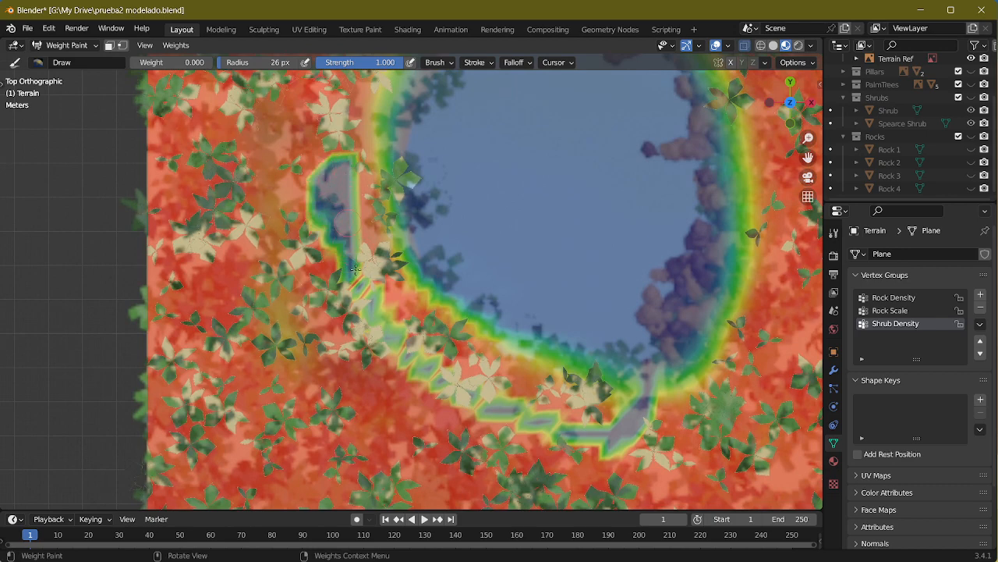
mouse_move(334, 259)
mouse_down()
mouse_move(369, 297)
mouse_move(380, 255)
mouse_move(365, 230)
mouse_move(386, 300)
mouse_move(501, 407)
mouse_up()
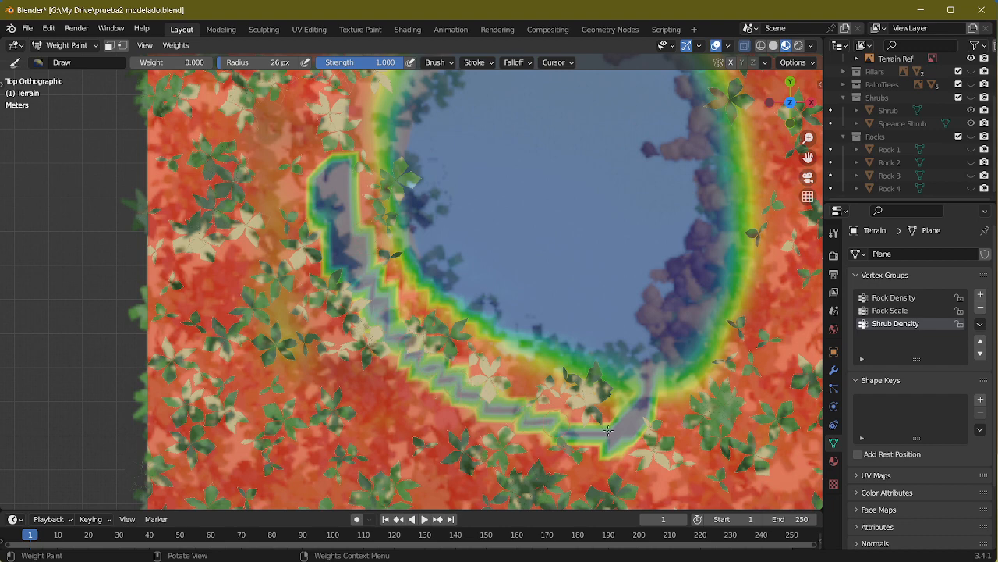
drag(608, 431, 609, 437)
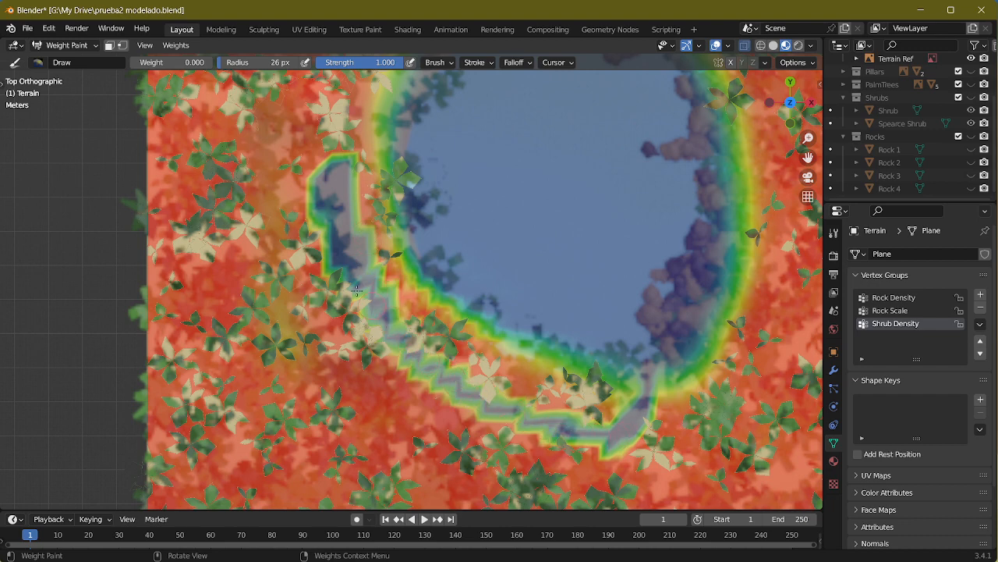
mouse_move(402, 358)
mouse_down()
mouse_move(468, 410)
mouse_move(608, 457)
mouse_up()
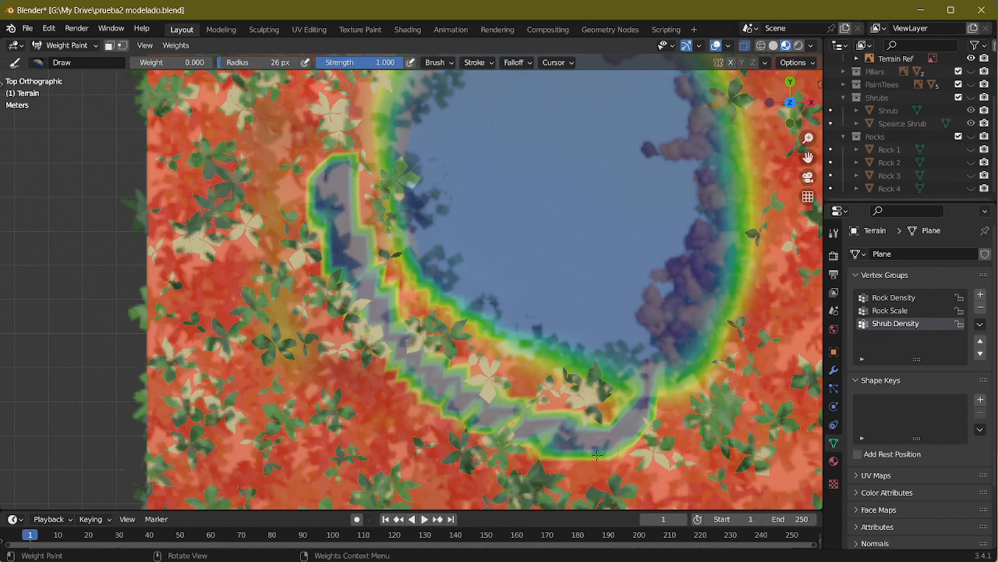
Step: Increase the brush radius to 72 px and widen the zero-weight strip around the pond's southwestern shore from a perspective view
mouse_move(608, 456)
shift+middle_down()
mouse_move(587, 380)
mouse_move(460, 283)
shift+middle_up()
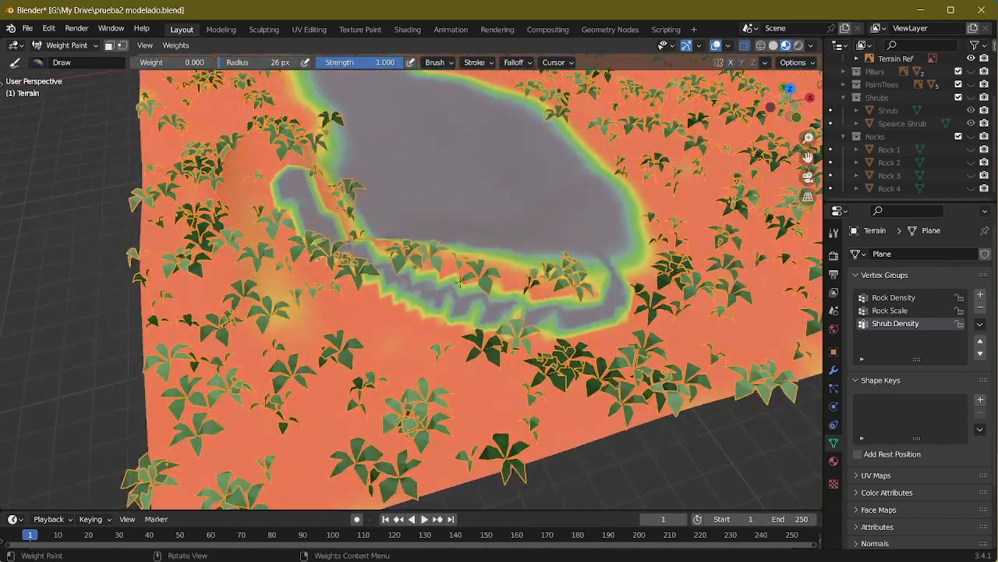
mouse_move(306, 240)
mouse_down()
mouse_move(347, 289)
mouse_move(376, 301)
mouse_move(337, 260)
mouse_up()
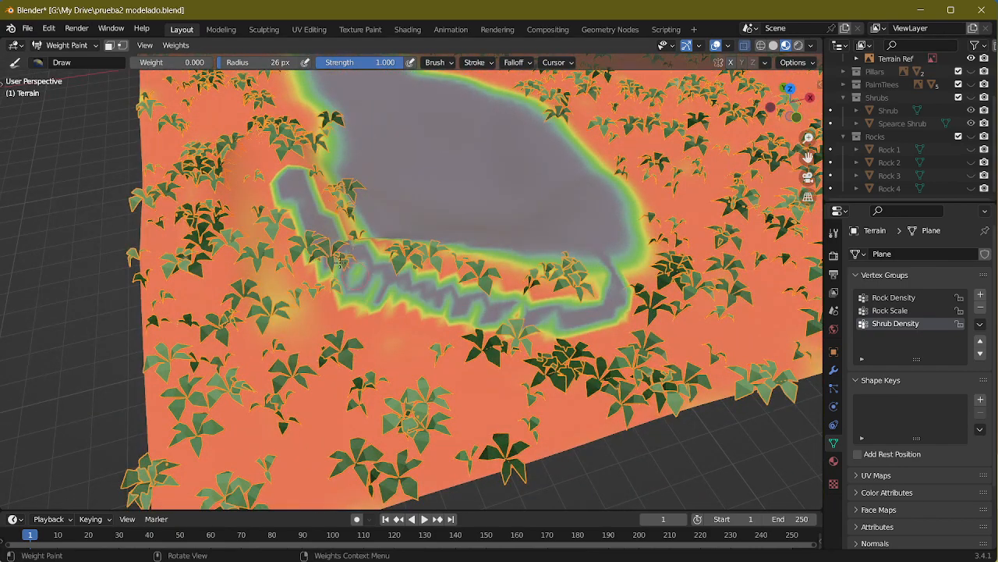
key(f)
click(320, 238)
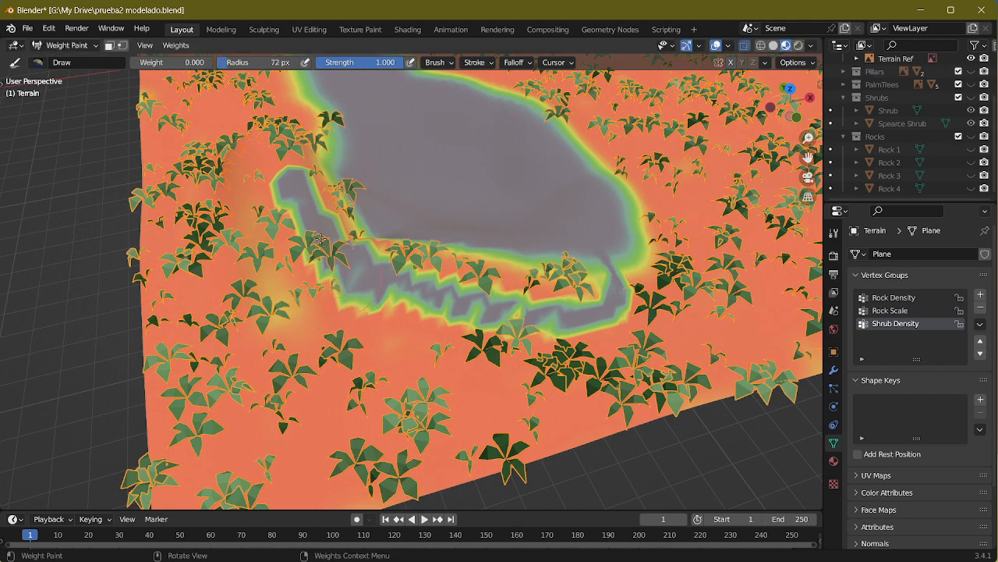
drag(290, 201, 325, 265)
mouse_move(407, 308)
mouse_down()
mouse_move(503, 329)
mouse_move(587, 314)
mouse_up()
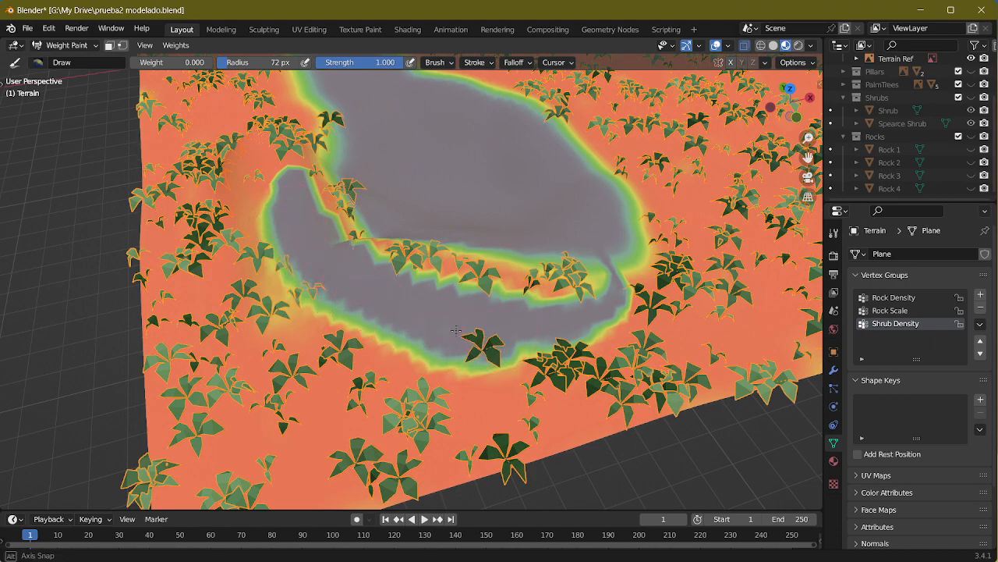
middle_drag(456, 331, 433, 215)
drag(401, 319, 422, 395)
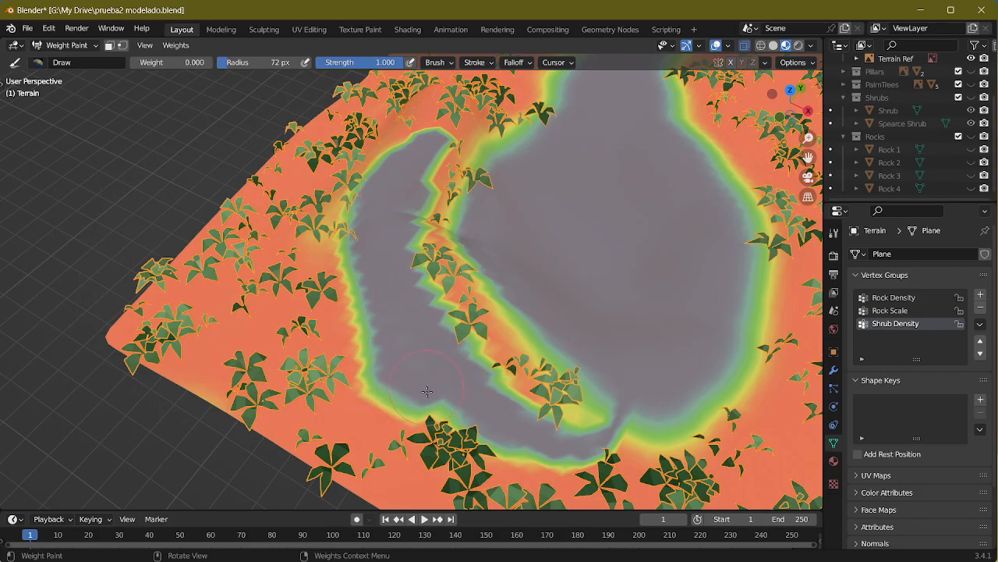
mouse_move(468, 421)
middle_down()
mouse_move(510, 253)
mouse_move(443, 235)
mouse_move(390, 296)
mouse_move(349, 316)
mouse_move(386, 339)
mouse_move(332, 311)
mouse_move(330, 343)
mouse_move(405, 319)
mouse_move(414, 238)
middle_up()
Step: Return to the top view of the terrain and switch from Weight Paint to Object Mode
shift+middle_drag(425, 156, 415, 377)
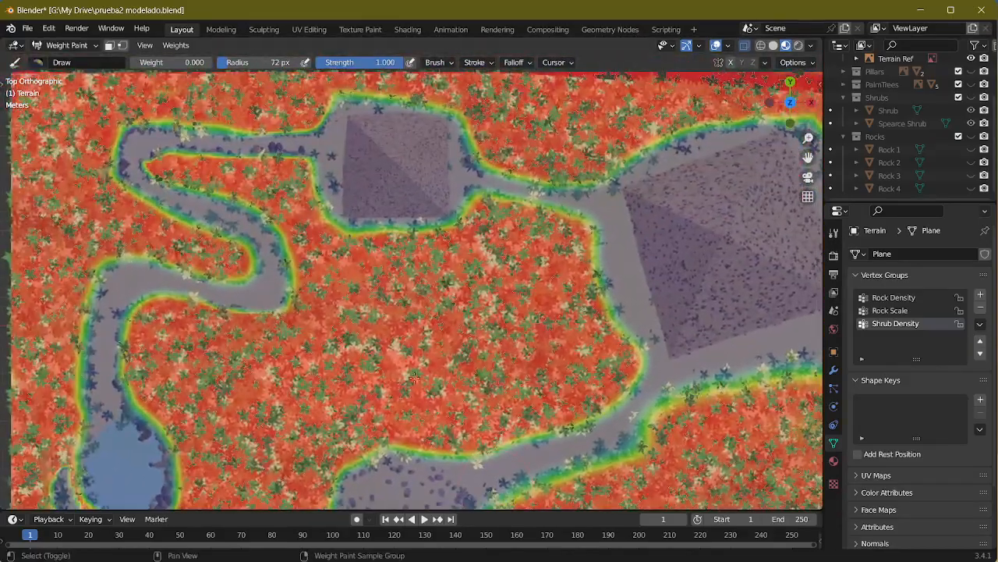
shift+middle_drag(218, 267, 331, 268)
click(74, 44)
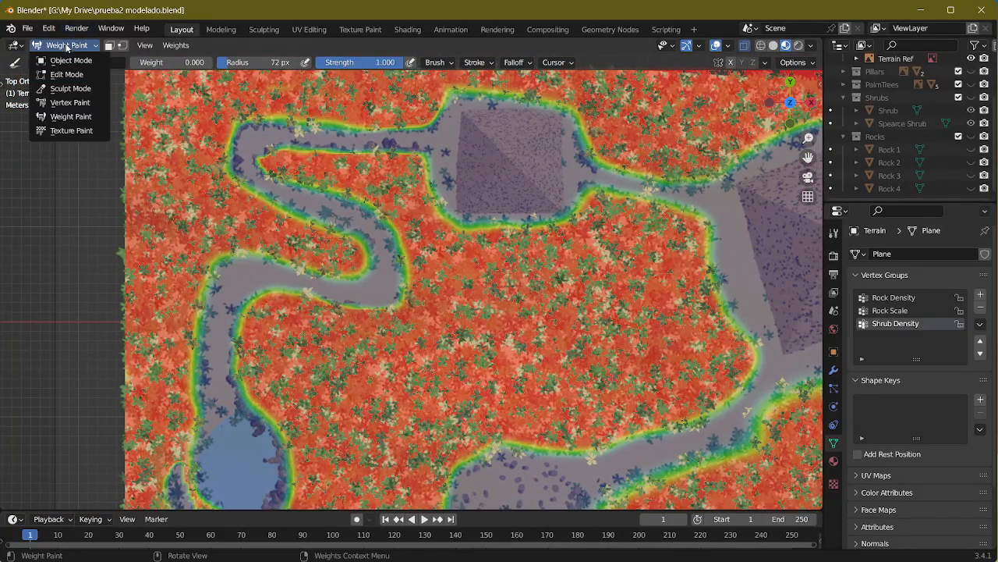
click(67, 49)
Step: Examine the shrub distribution over the terrain from several perspective angles
middle_drag(95, 111, 428, 300)
middle_drag(506, 303, 437, 254)
scroll(363, 345, up, 5)
middle_drag(353, 234, 437, 234)
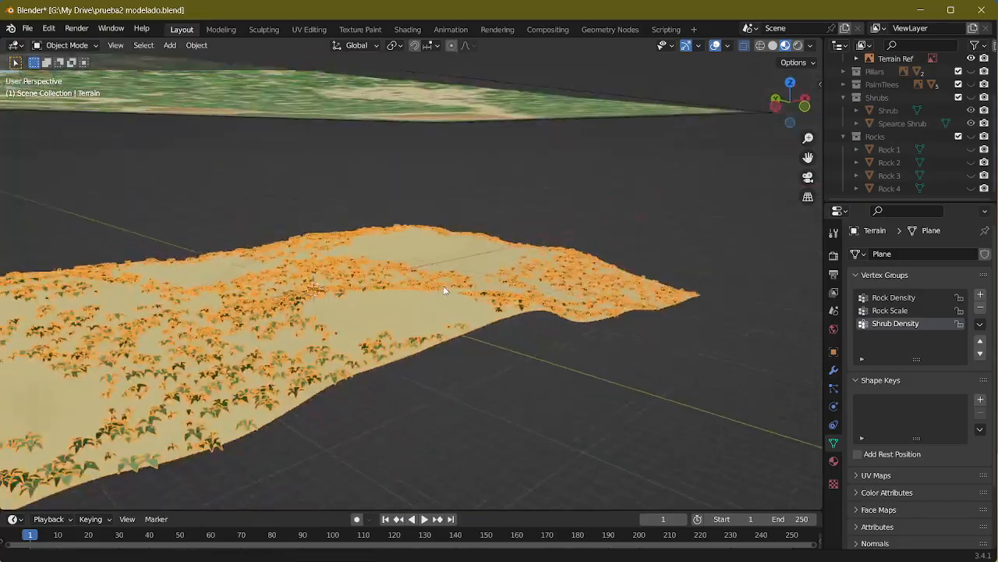
shift+middle_drag(444, 289, 400, 254)
shift+middle_drag(400, 254, 575, 352)
scroll(529, 304, up, 5)
middle_drag(530, 304, 435, 345)
scroll(557, 273, up, 5)
scroll(435, 345, down, 9)
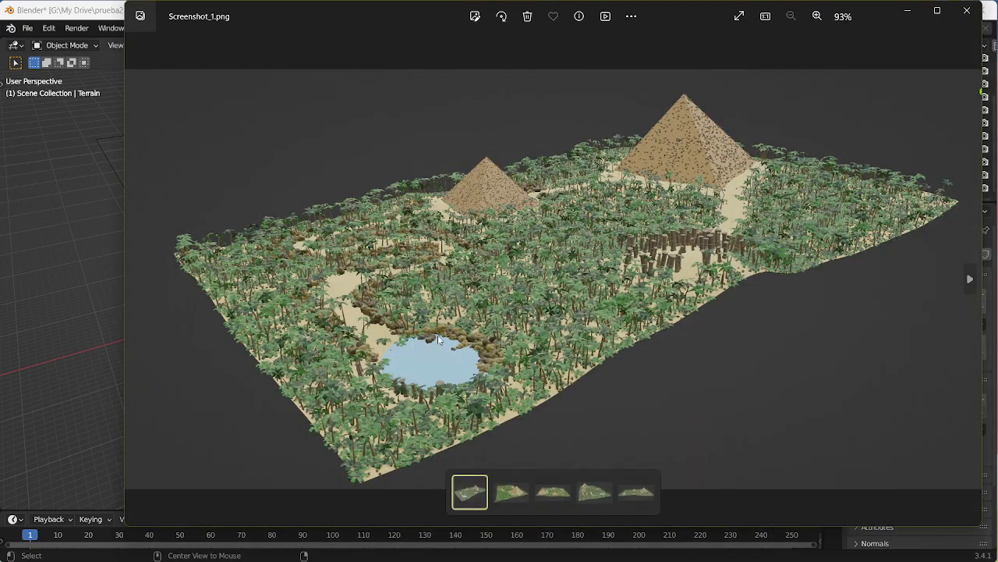
Step: Examine the shrubs and palm trees in the reference renders Screenshot_1.png, Screenshot_5.png, Screenshot_6.png and Screenshot_3.png
scroll(437, 338, up, 4)
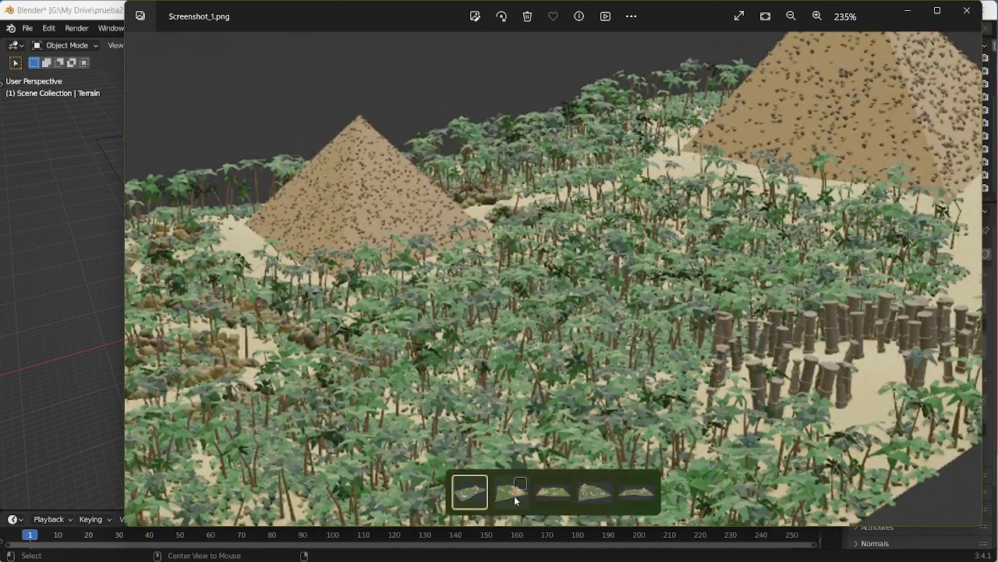
click(514, 495)
click(557, 492)
click(581, 494)
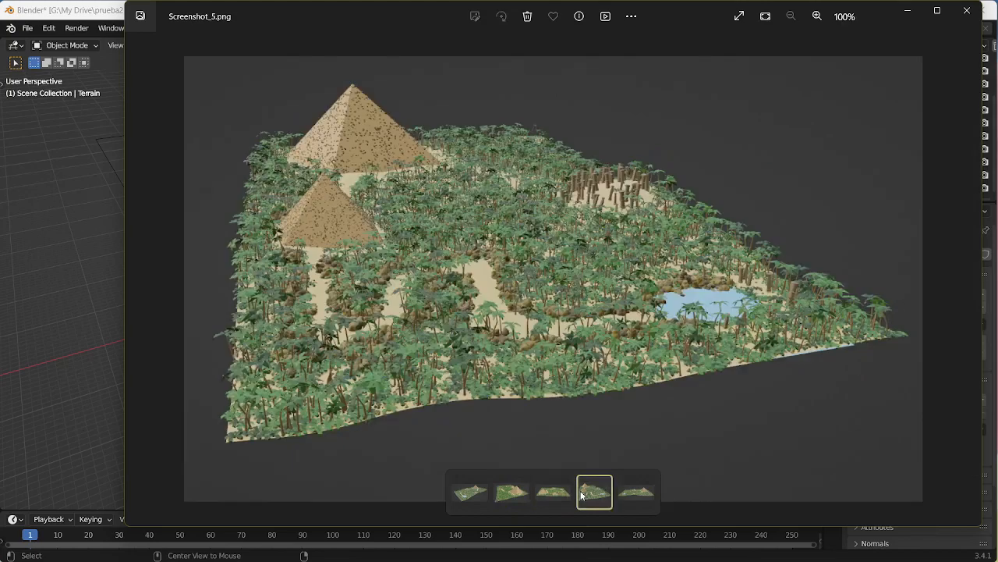
click(632, 496)
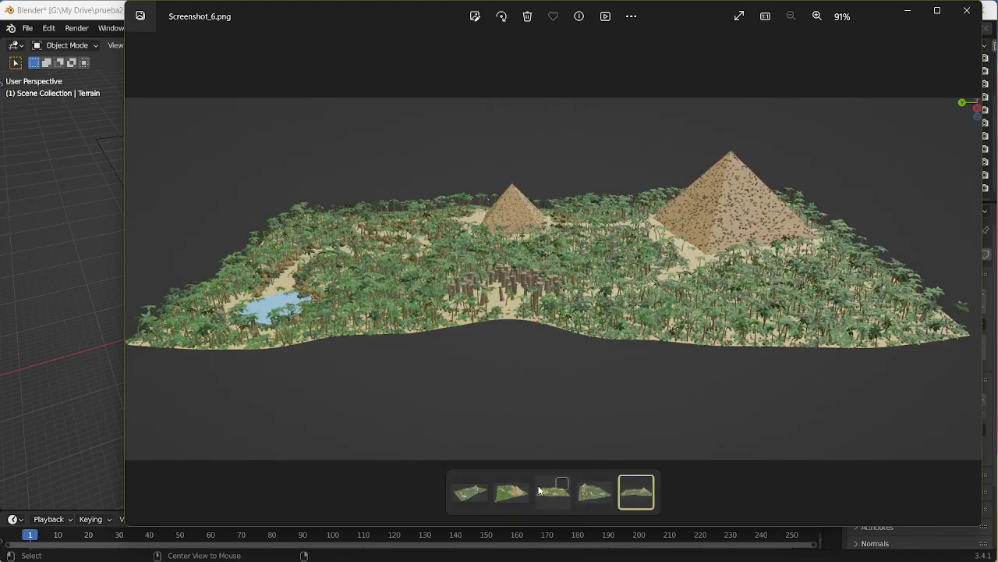
click(501, 493)
scroll(501, 417, up, 5)
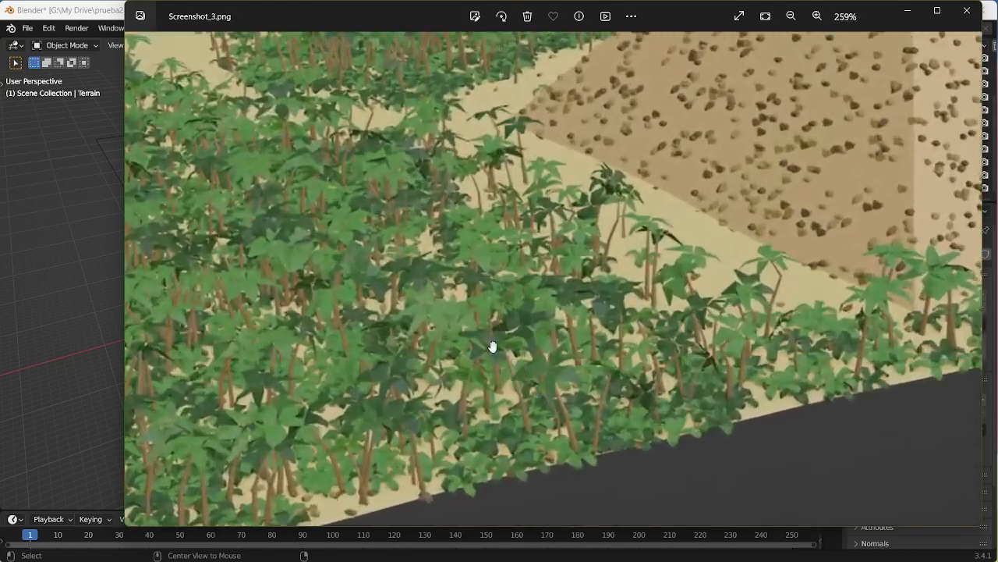
drag(492, 346, 742, 265)
drag(600, 287, 575, 323)
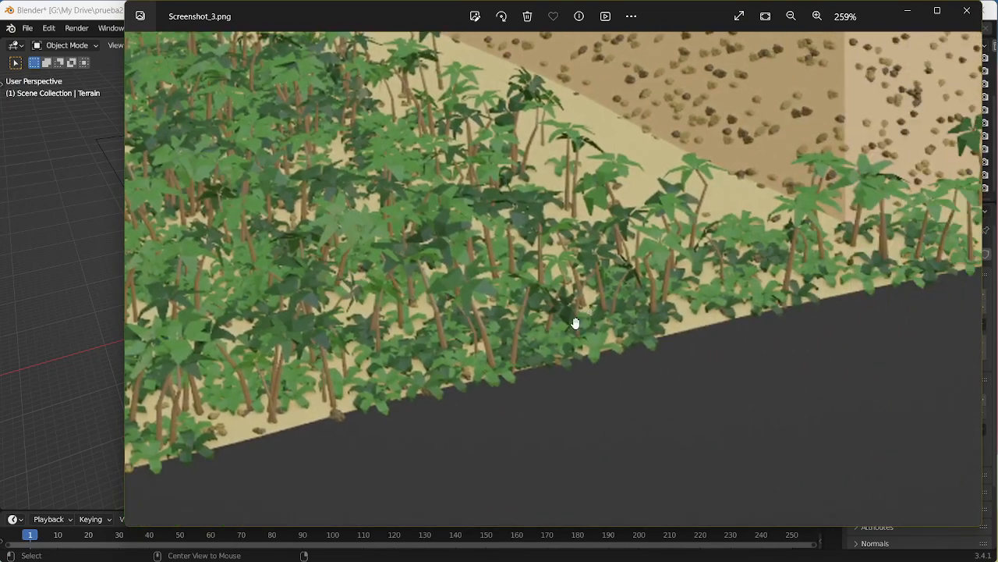
scroll(575, 327, down, 4)
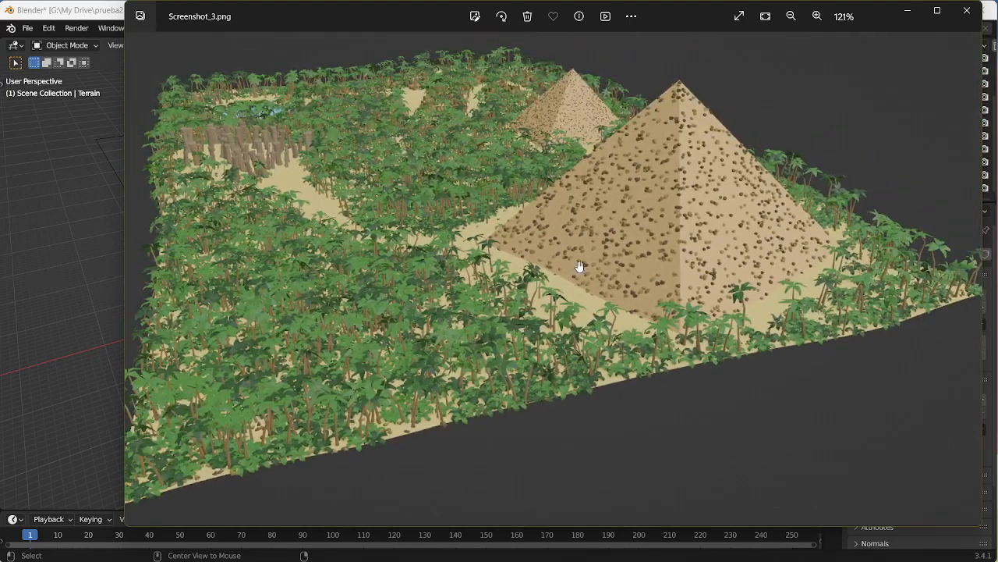
Step: Switch back to Blender, connect the Rocks group's Instances output to Join Geometry, and return to the Layout workspace to view the terrain
key(alt+Tab)
middle_drag(523, 276, 524, 309)
scroll(599, 232, up, 3)
click(608, 29)
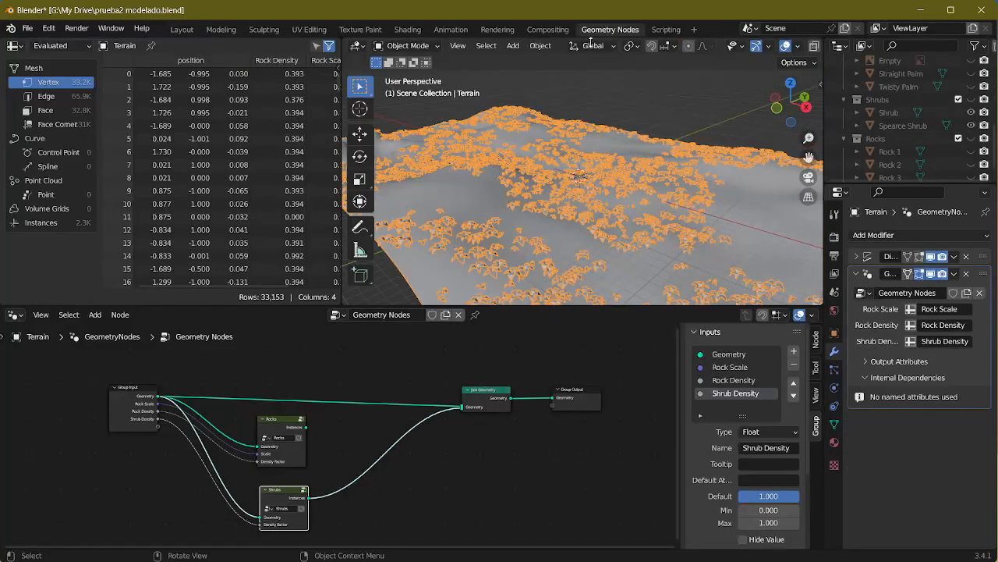
scroll(395, 415, up, 2)
drag(293, 424, 507, 397)
middle_drag(562, 278, 312, 3)
click(180, 31)
middle_drag(313, 189, 407, 192)
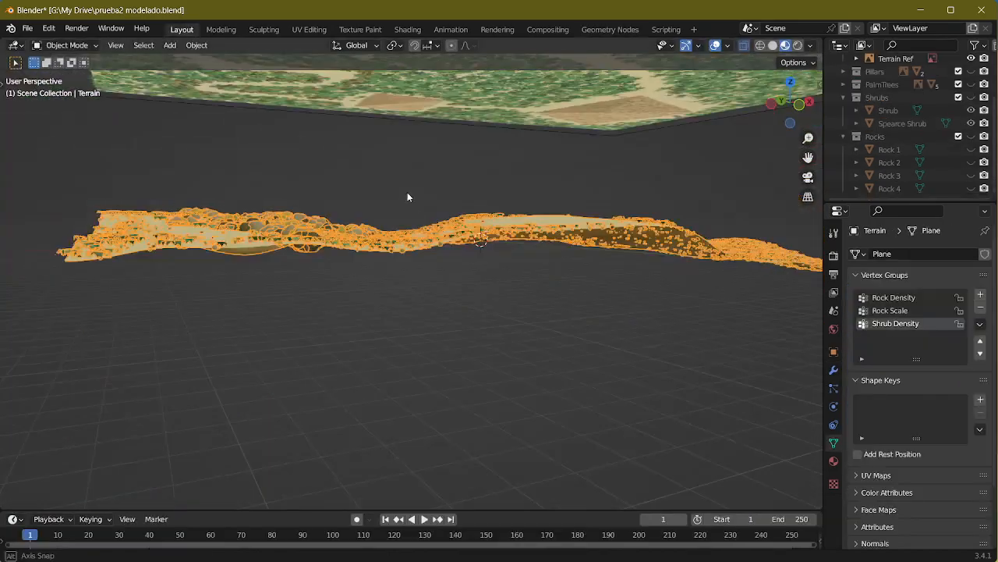
Step: Examine the rocks and shrubs scattered over the terrain from low perspective angles
click(470, 332)
middle_drag(460, 265, 480, 198)
scroll(422, 329, up, 5)
scroll(560, 290, up, 5)
scroll(563, 290, down, 5)
scroll(535, 234, up, 3)
middle_drag(585, 284, 487, 297)
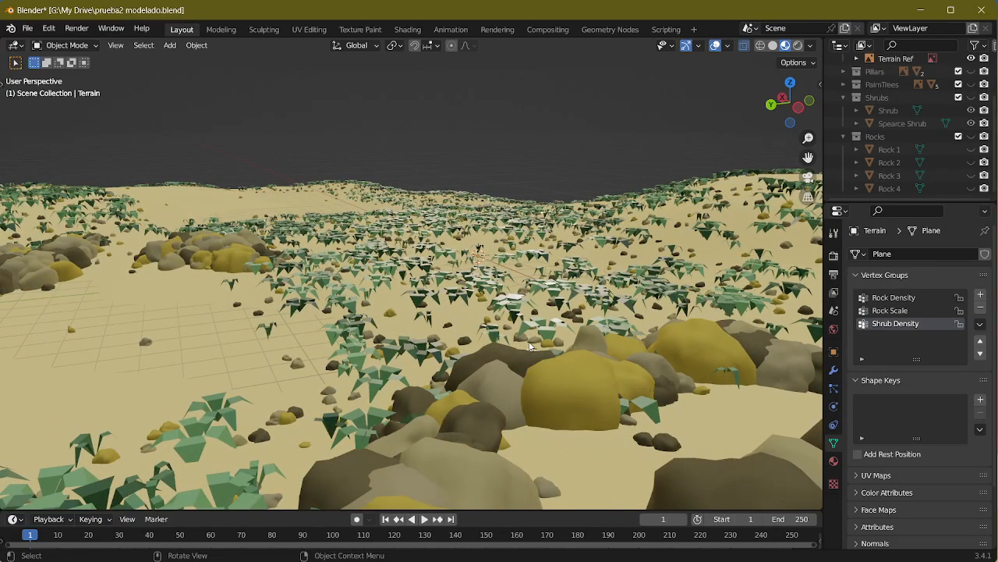
middle_drag(529, 345, 457, 269)
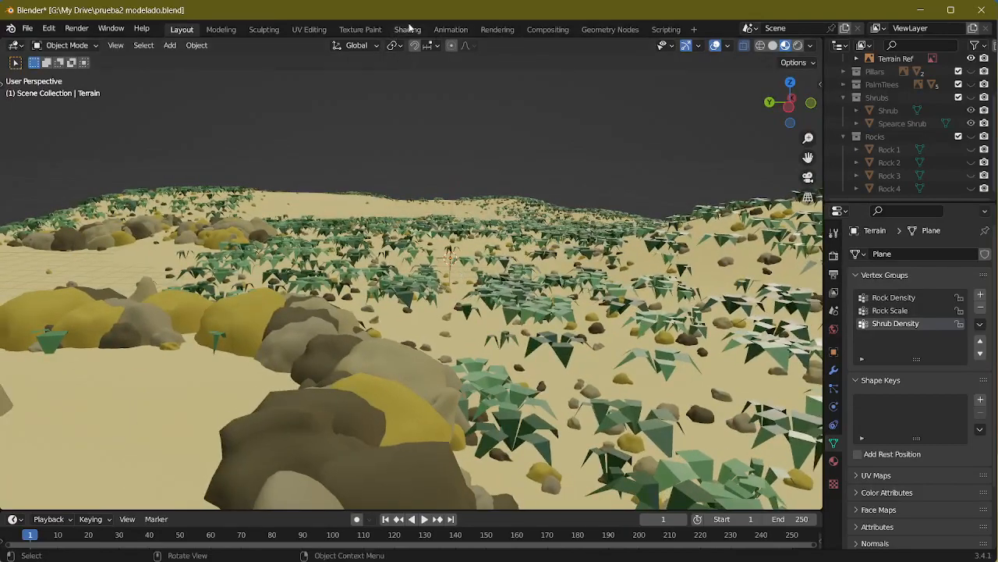
Step: In the Shading workspace, assign the Greenery material to the terrain and raise its roughness to 1.000
click(407, 29)
mouse_move(435, 324)
middle_down()
mouse_move(453, 261)
mouse_move(581, 203)
mouse_move(584, 160)
mouse_move(529, 188)
mouse_move(491, 170)
middle_up()
middle_drag(481, 446, 409, 472)
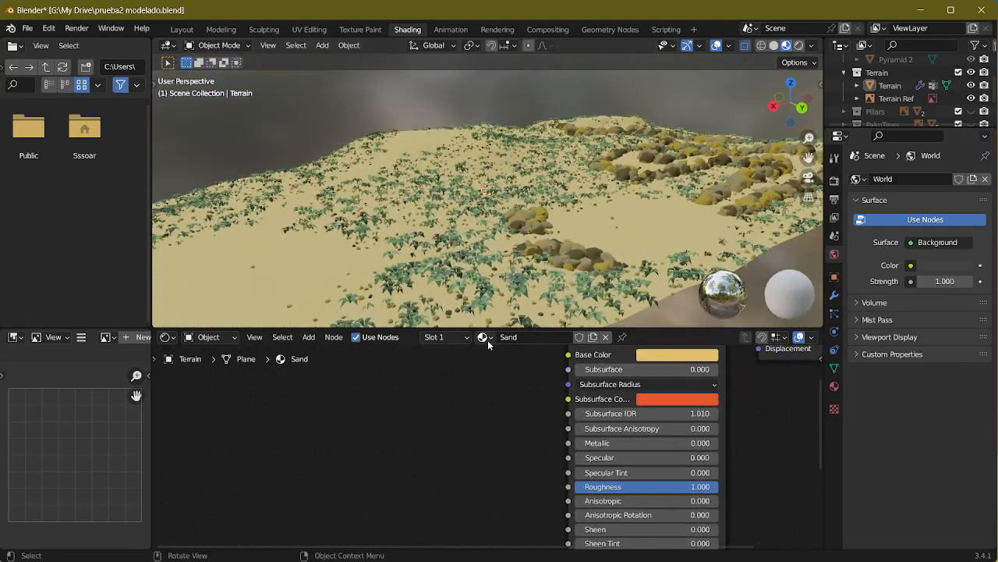
click(485, 337)
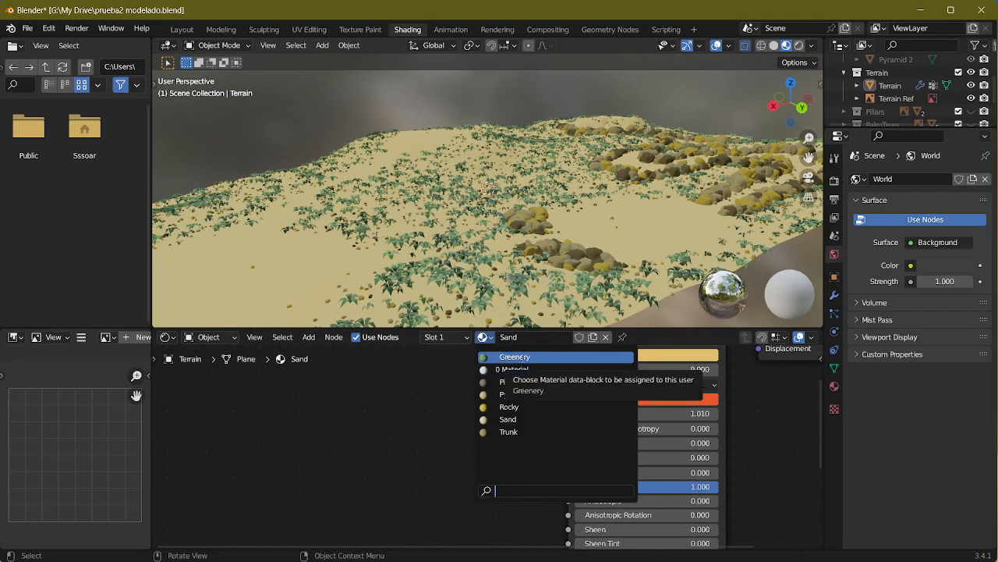
click(524, 361)
middle_drag(558, 452, 508, 433)
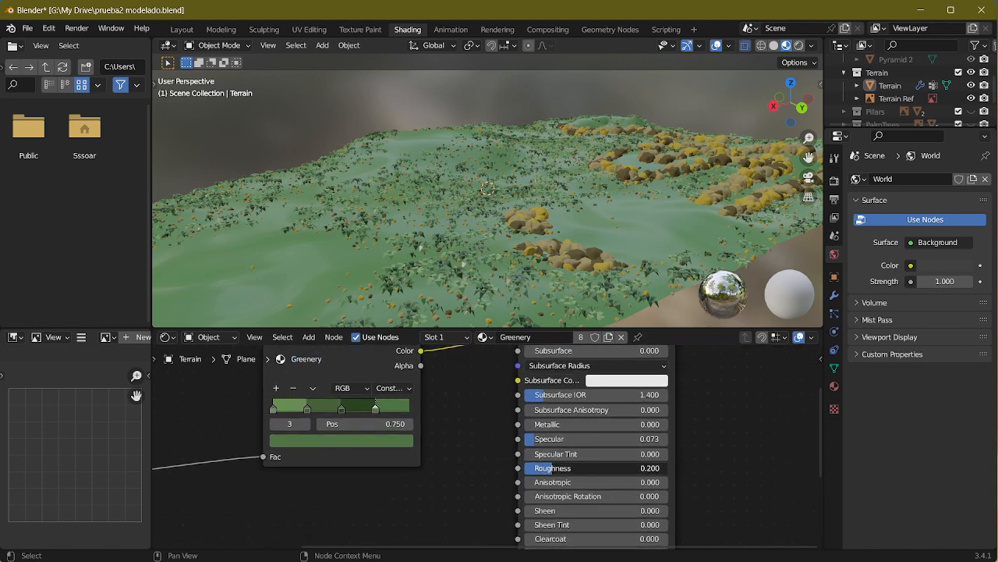
drag(545, 468, 624, 468)
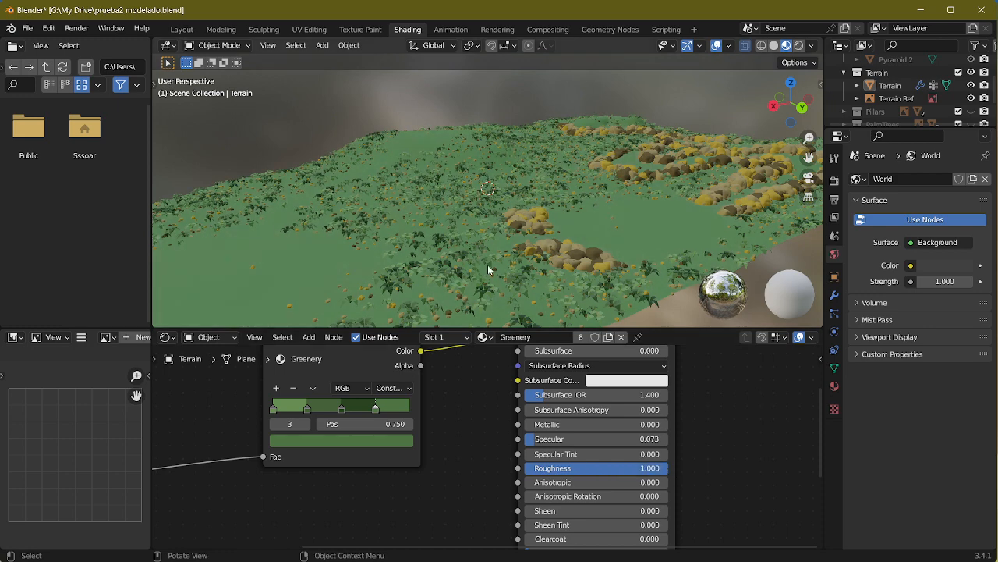
Step: Undo the Greenery roughness change and reassign the Sand material to the terrain
middle_drag(488, 269, 564, 261)
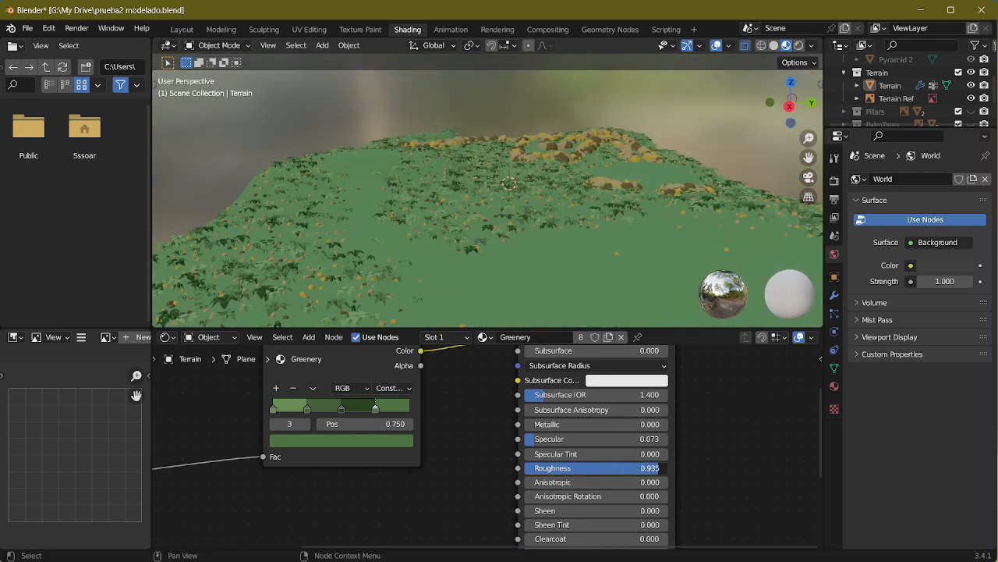
key(ctrl+z)
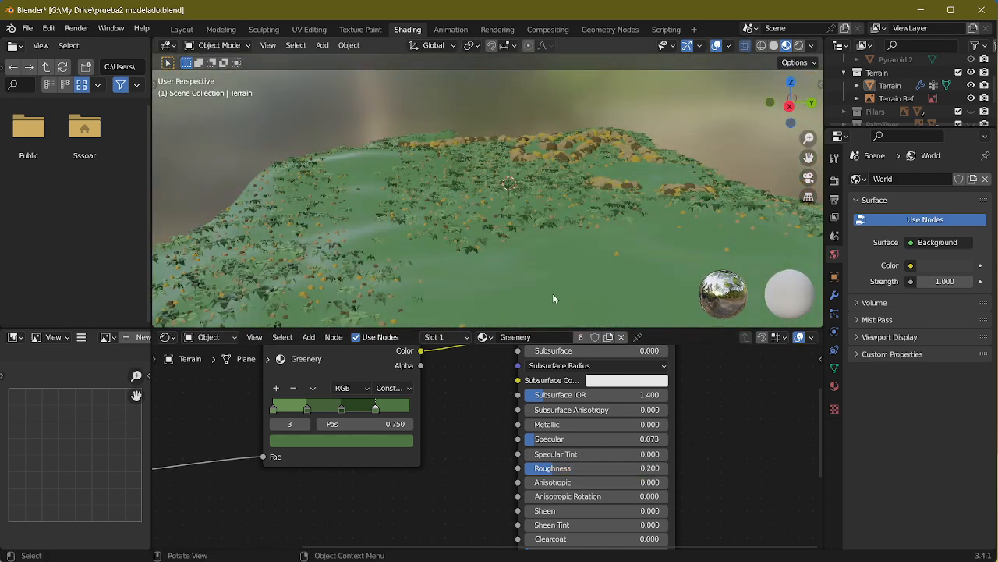
middle_drag(553, 293, 471, 340)
click(493, 337)
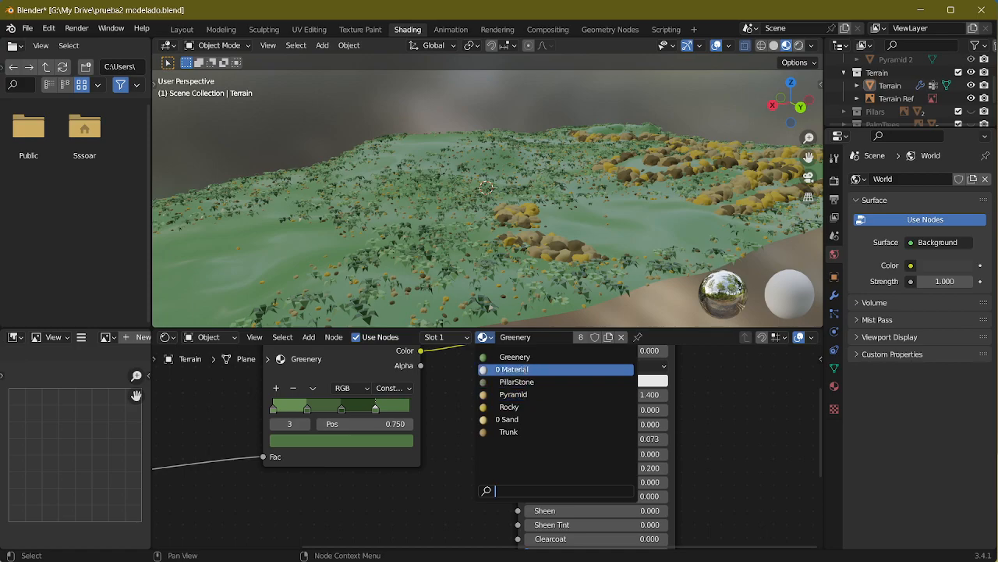
click(522, 419)
Step: Inspect the sand terrain with its rocks and shrubs from several angles in the Shading and Layout workspaces
middle_drag(485, 260, 413, 216)
scroll(536, 259, up, 3)
scroll(558, 214, down, 4)
click(187, 32)
middle_drag(374, 179, 421, 241)
scroll(421, 242, down, 5)
mouse_move(624, 281)
middle_down()
mouse_move(449, 248)
mouse_move(460, 291)
mouse_move(495, 281)
mouse_move(502, 246)
middle_up()
click(497, 30)
click(549, 30)
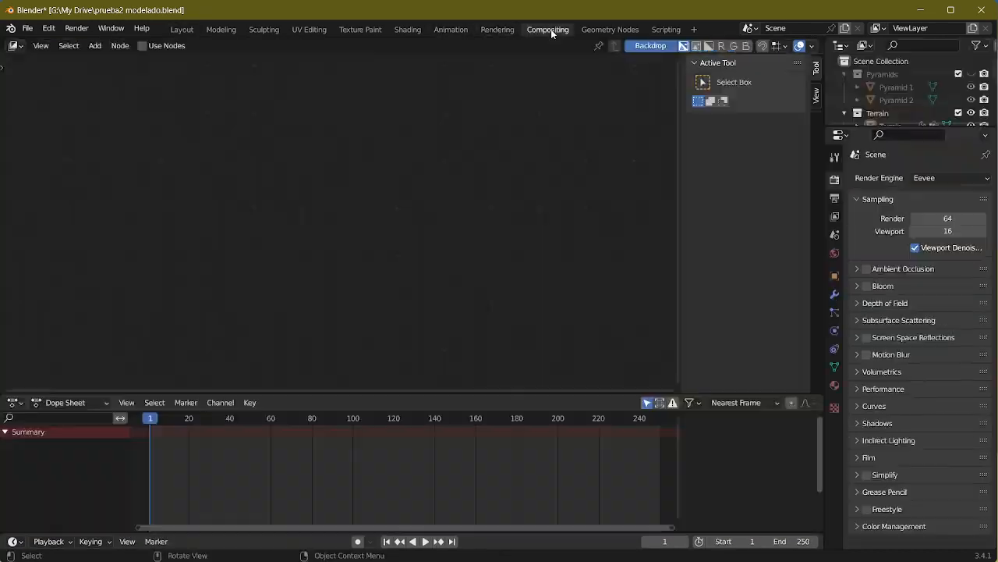
click(459, 31)
click(404, 30)
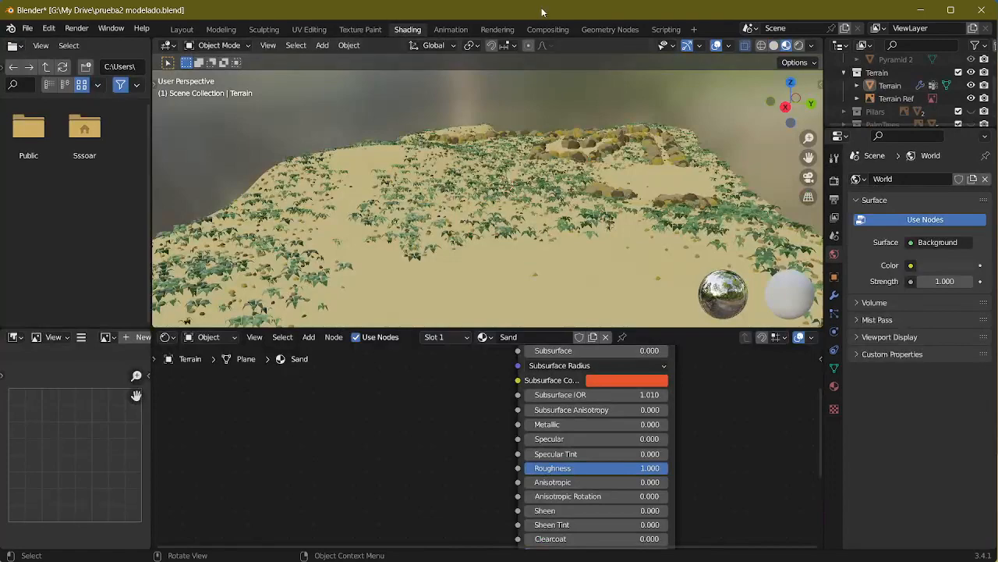
middle_drag(555, 214, 526, 203)
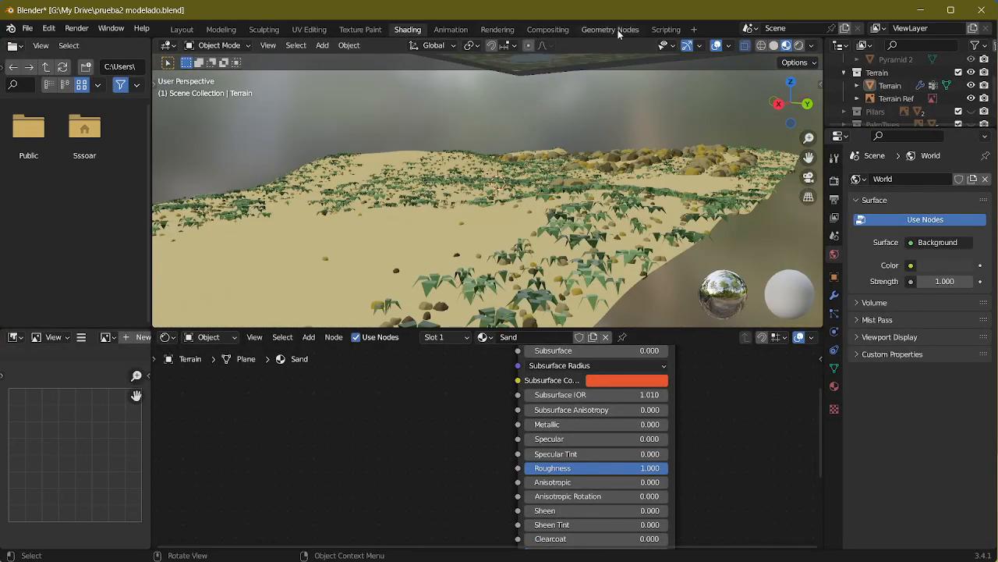
Step: In the Geometry Nodes workspace, disconnect the Rocks and Shrubs instances from the Join Geometry node
click(618, 31)
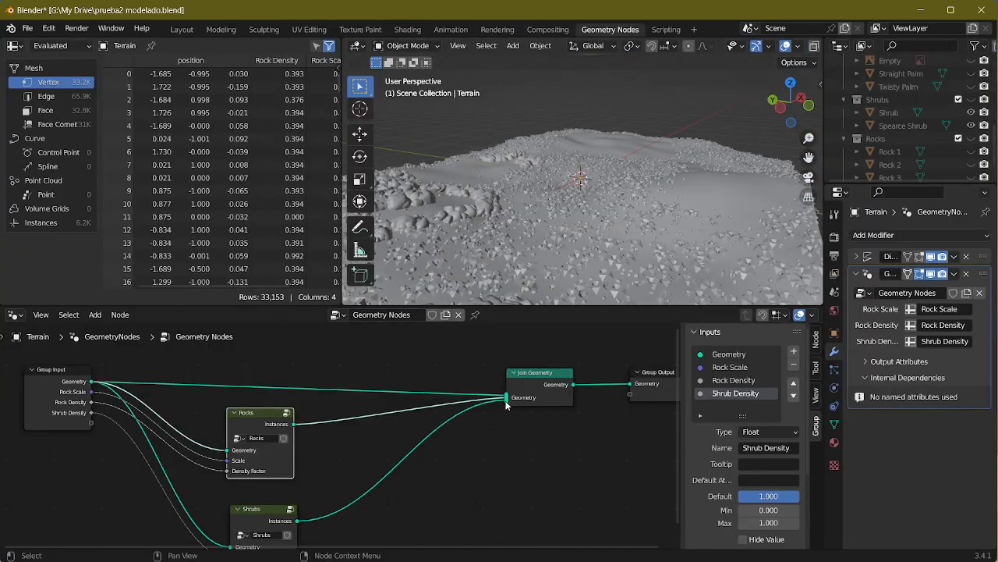
drag(505, 401, 483, 344)
middle_drag(546, 219, 529, 229)
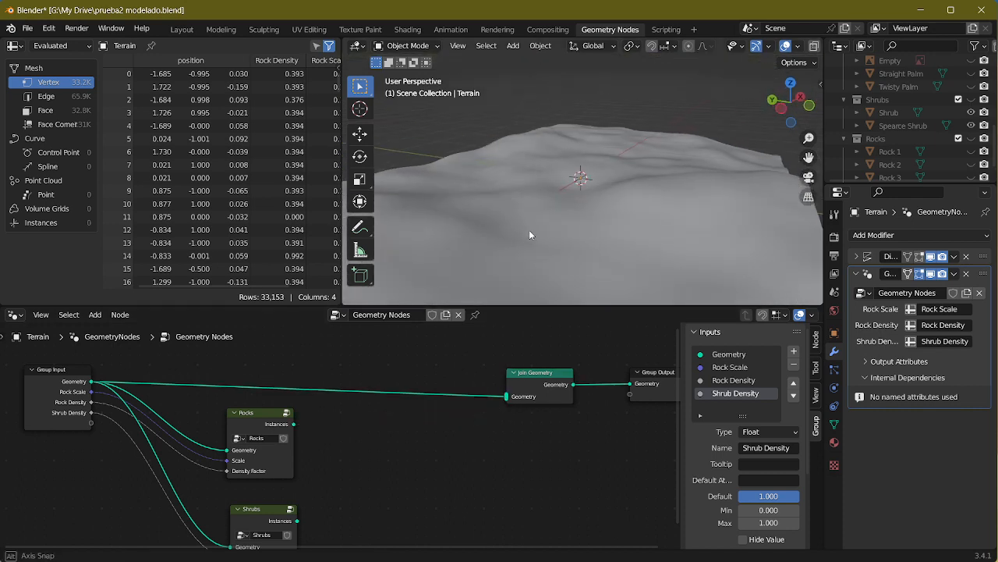
scroll(541, 229, down, 1)
middle_drag(400, 419, 521, 313)
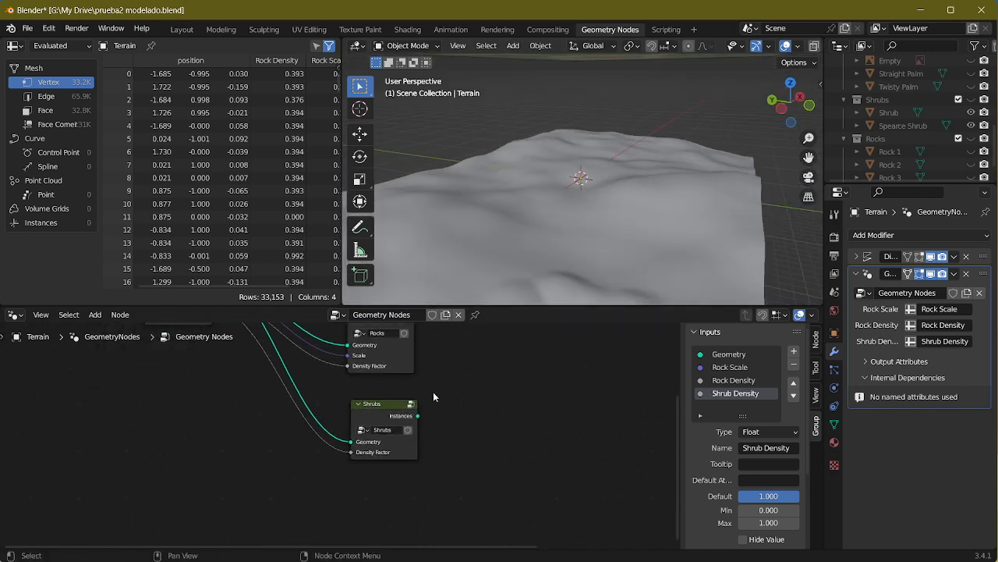
click(376, 419)
key(shift+d)
click(550, 415)
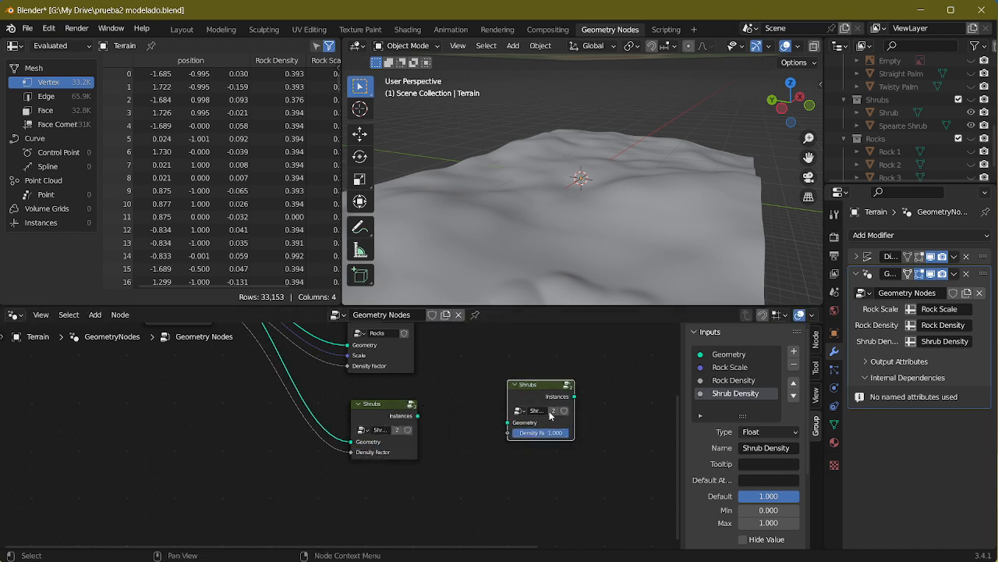
scroll(550, 412, up, 4)
drag(615, 381, 568, 397)
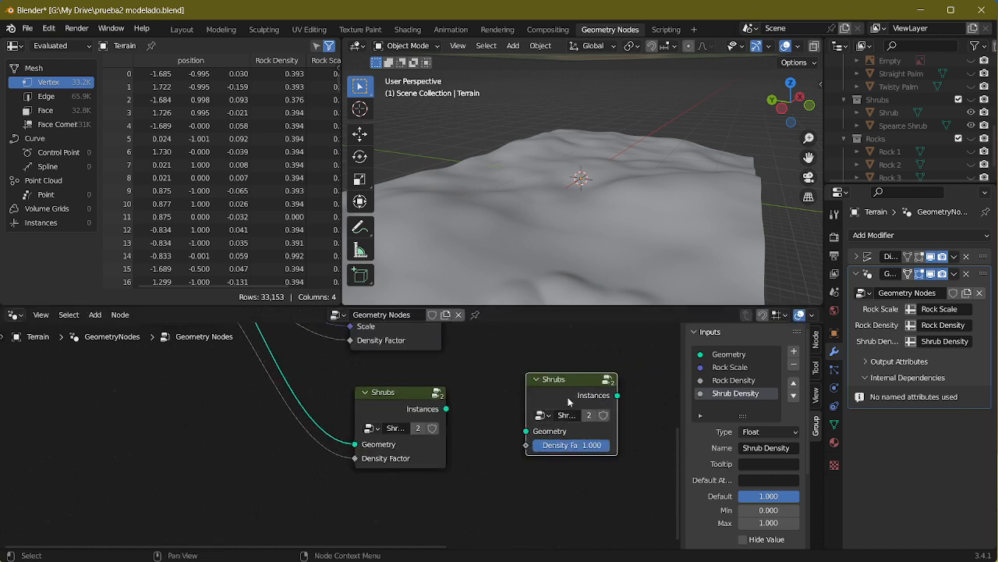
key(x)
Step: Open the Shrubs node group, collapse its Instance on Points node and move it closer to the Collection Info node
middle_drag(544, 396, 303, 394)
scroll(445, 406, down, 3)
click(289, 433)
key(Tab)
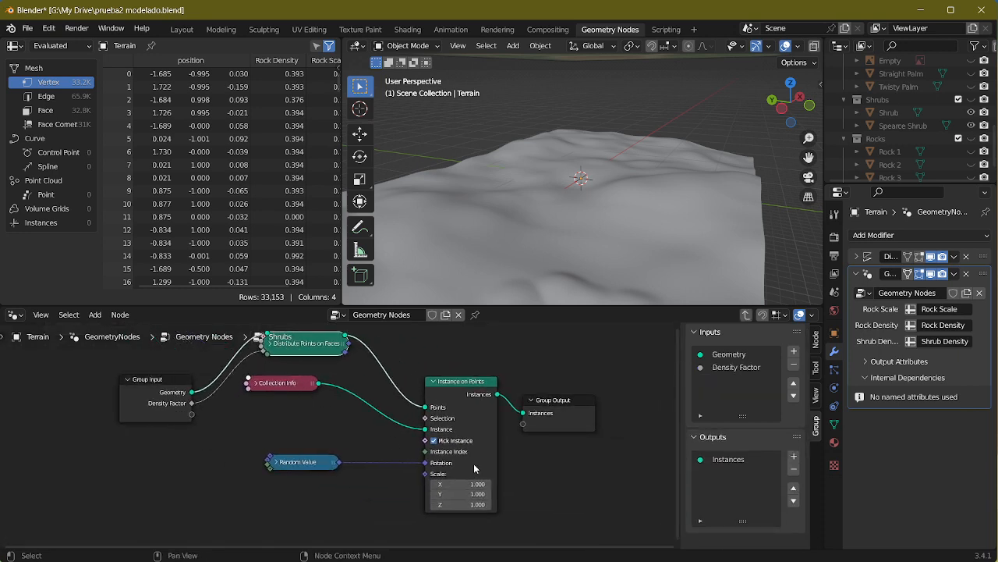
click(426, 381)
click(433, 383)
middle_drag(497, 356, 526, 367)
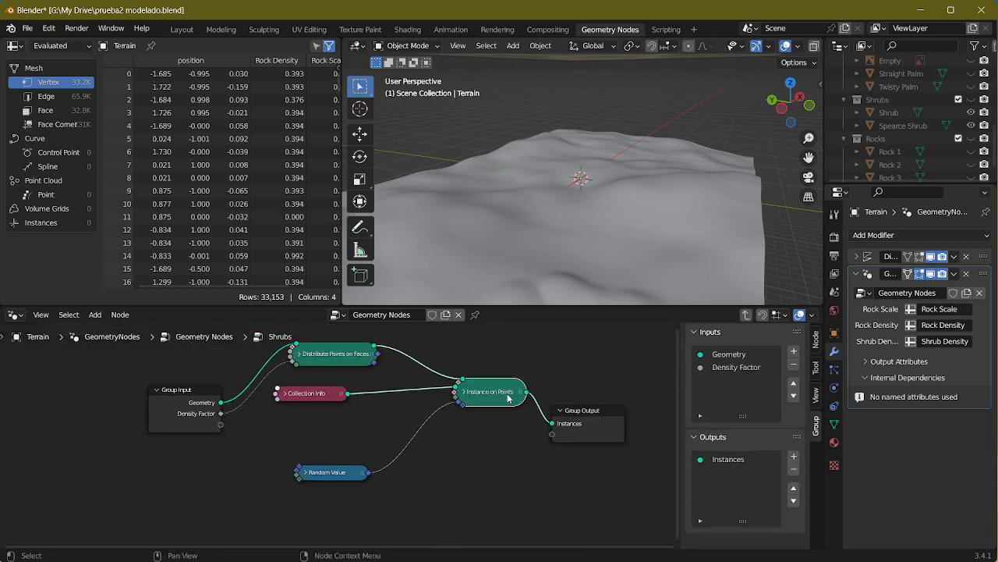
drag(507, 395, 473, 400)
Step: Copy the Distribute Points on Faces, Collection Info, Random Value and Instance on Points nodes from the Shrubs group into the main node tree
drag(500, 347, 304, 481)
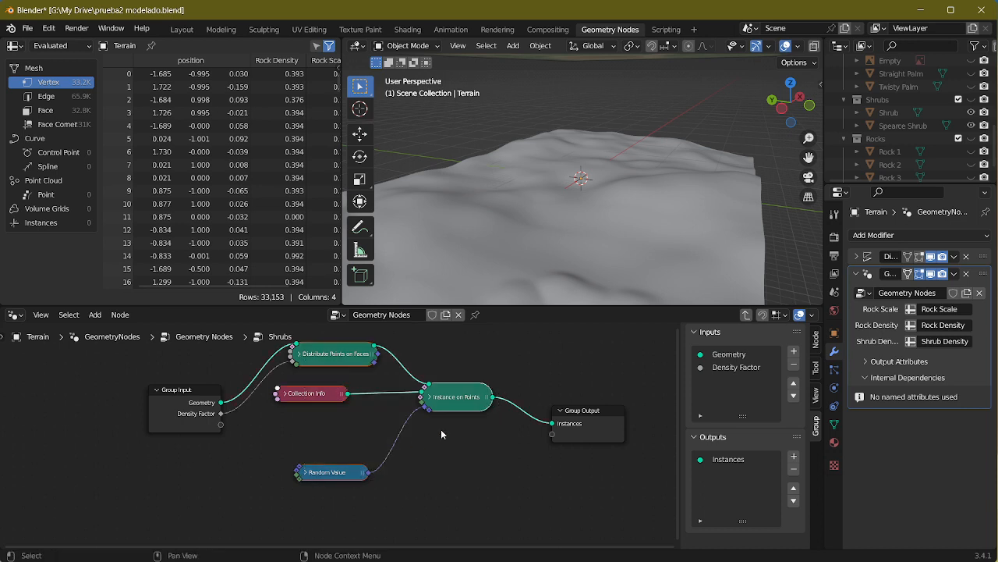
key(Tab)
ctrl+scroll(459, 402, down, 6)
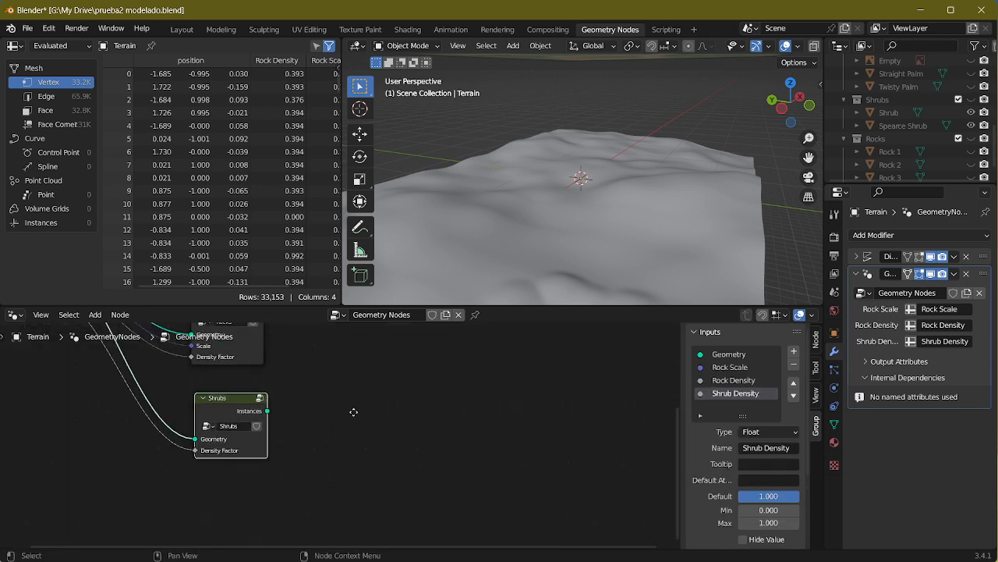
scroll(459, 398, down, 9)
middle_drag(500, 405, 553, 460)
drag(405, 394, 459, 478)
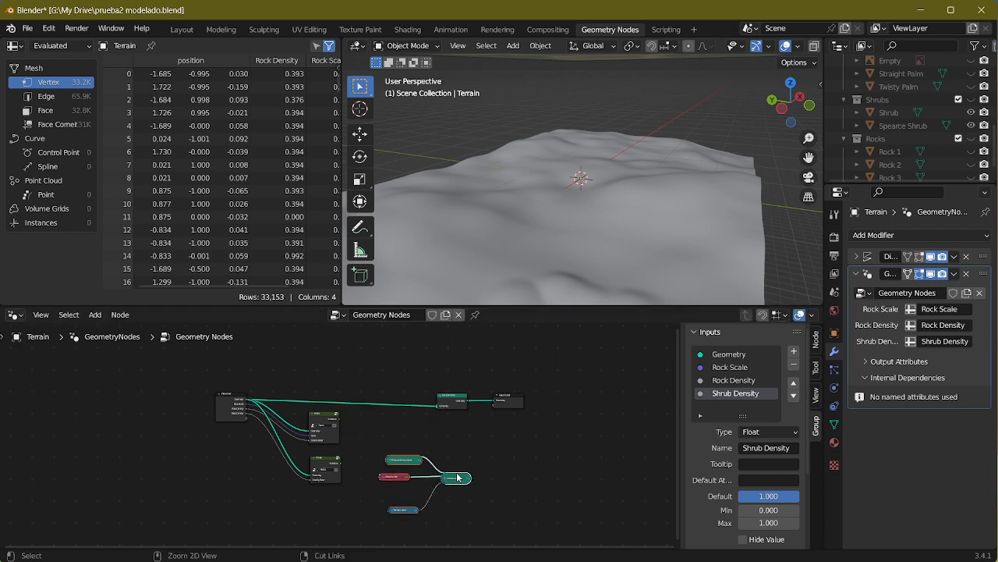
Step: Group the copied scattering nodes, place the group below the Shrubs node and name it Trees
key(ctrl+g)
key(Tab)
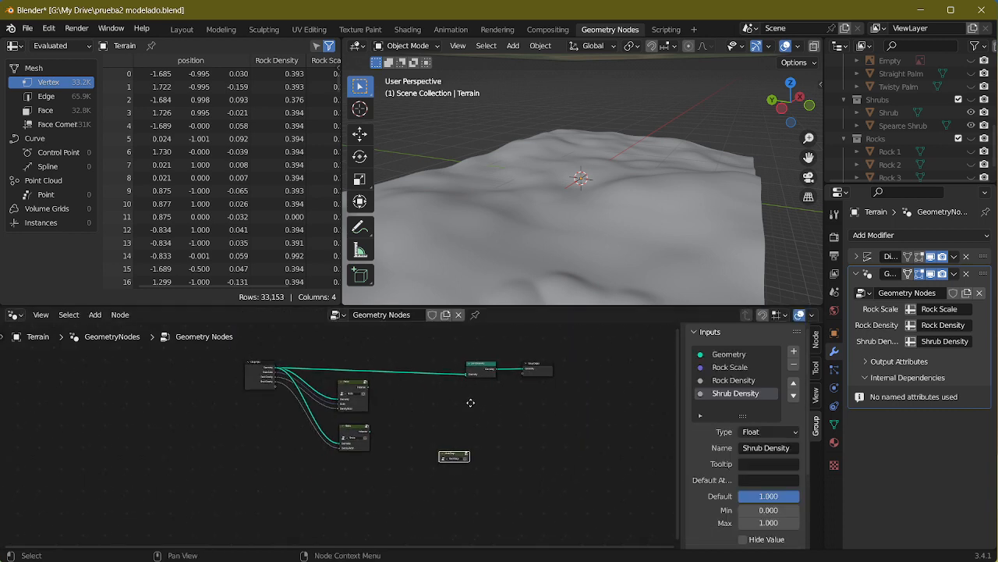
middle_drag(471, 403, 471, 383)
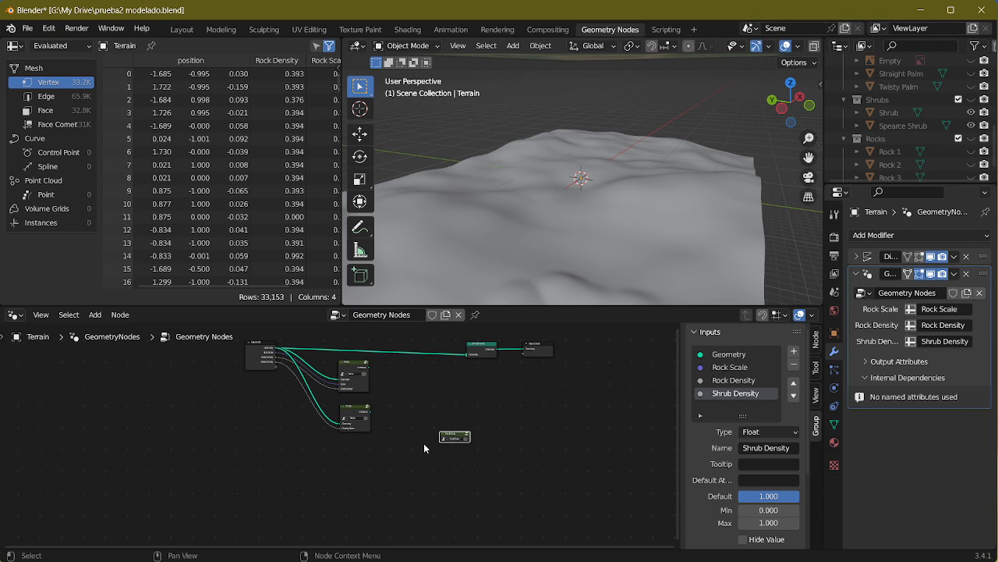
drag(453, 436, 358, 445)
scroll(344, 439, up, 3)
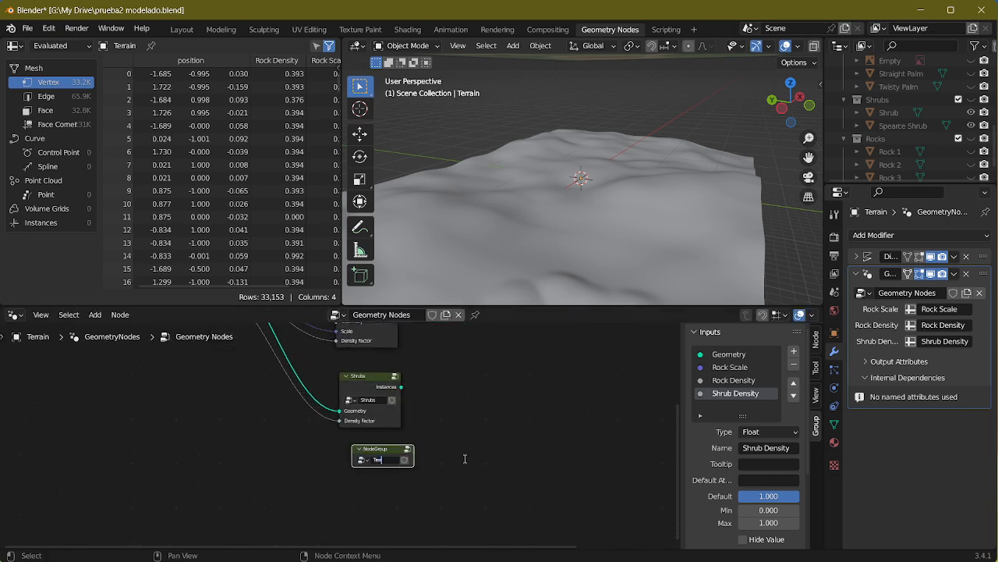
Step: Inside the Trees group, expose the Mesh input of Distribute Points on Faces through Group Input, collapse the node and exit the group
key(Tab)
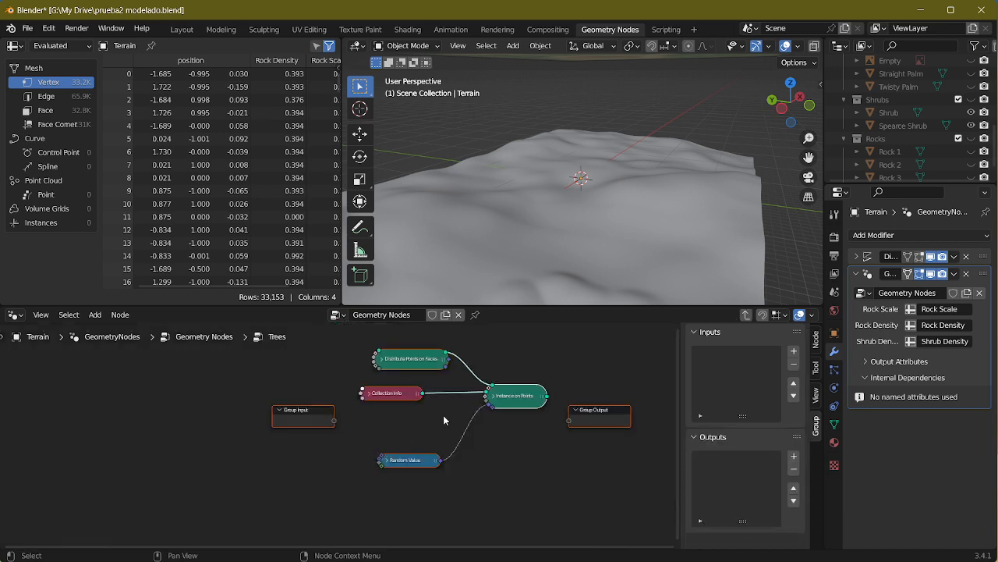
scroll(545, 428, up, 1)
middle_drag(475, 435, 426, 469)
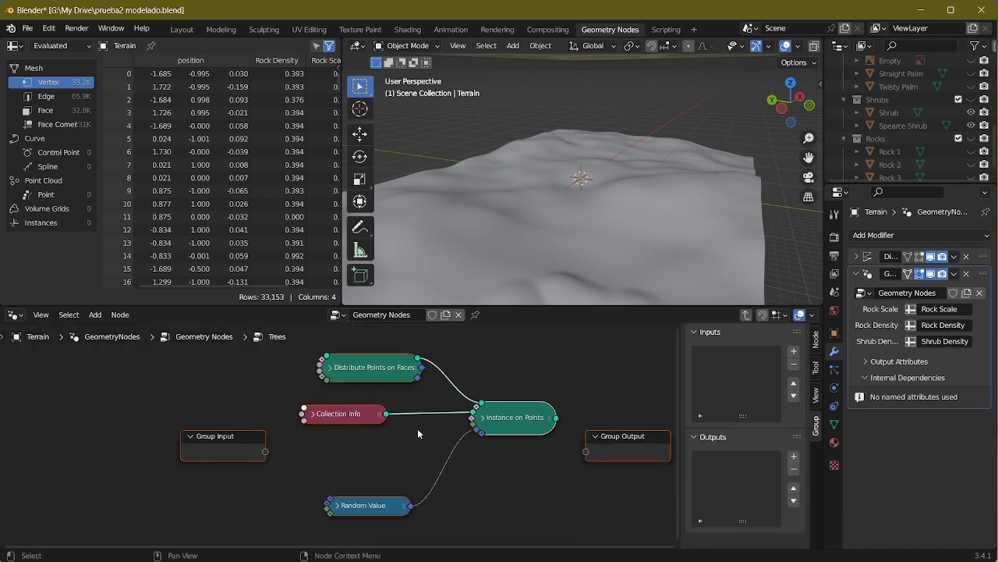
click(343, 372)
click(332, 366)
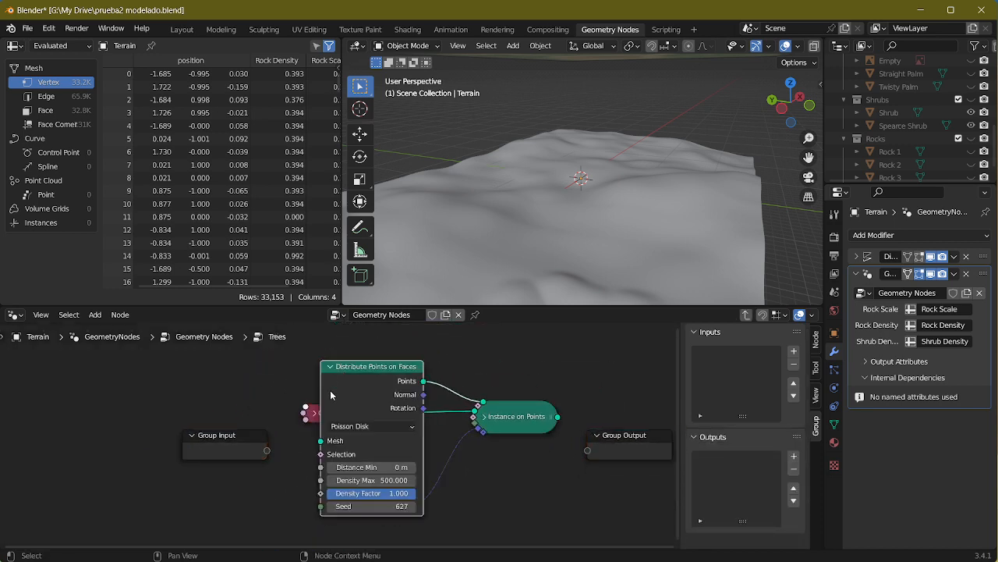
drag(322, 441, 290, 419)
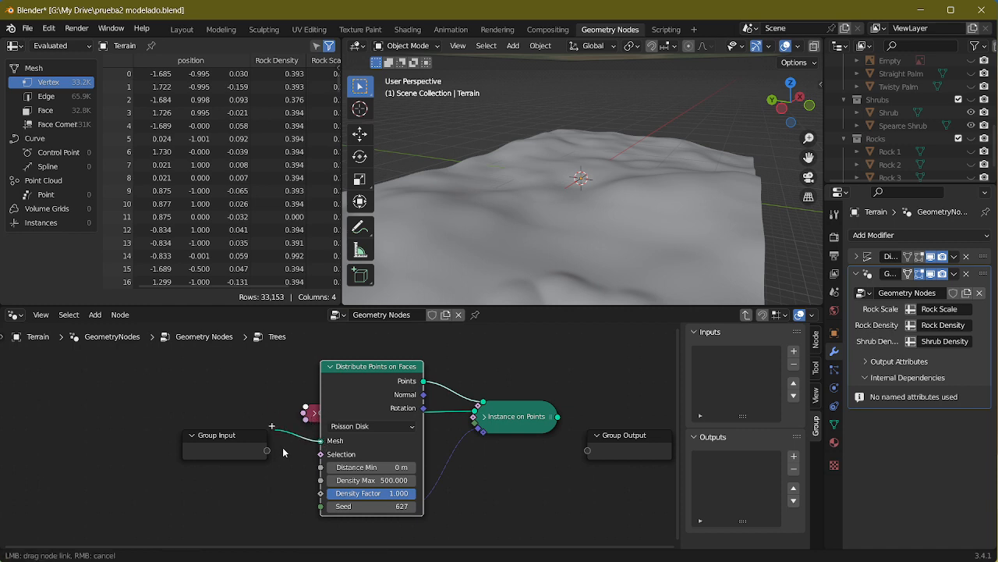
drag(278, 465, 269, 451)
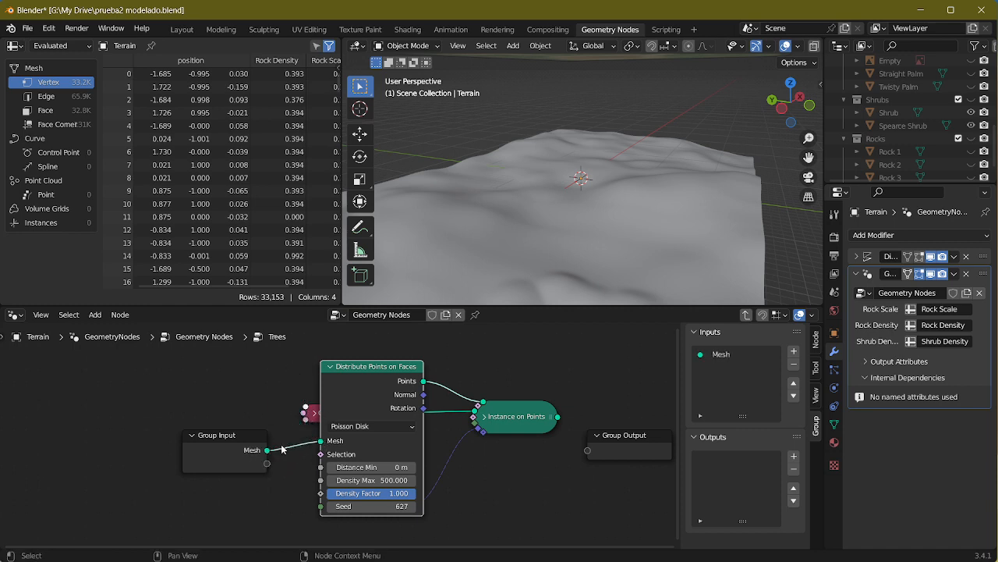
click(332, 366)
key(Tab)
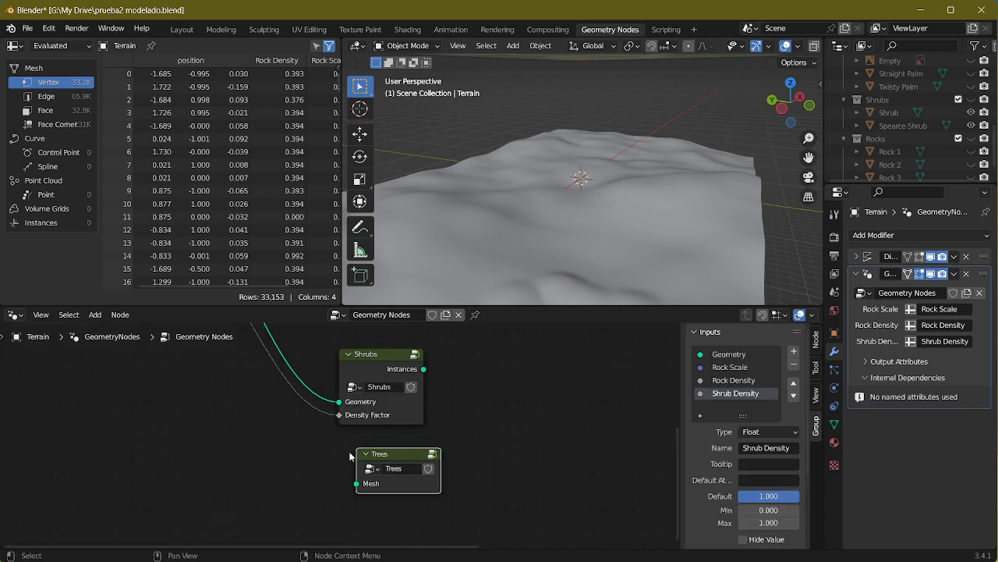
Step: Collapse the Rocks, Shrubs and Trees group nodes and stack them closely together beside the Group Input
middle_drag(350, 456, 506, 486)
scroll(513, 482, down, 4)
drag(494, 471, 482, 472)
middle_drag(503, 474, 625, 337)
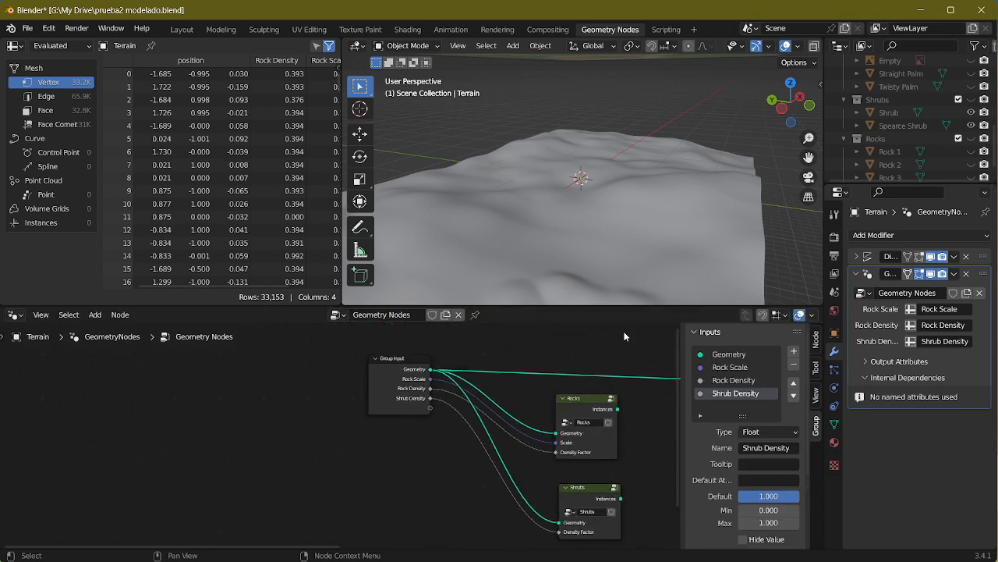
click(563, 398)
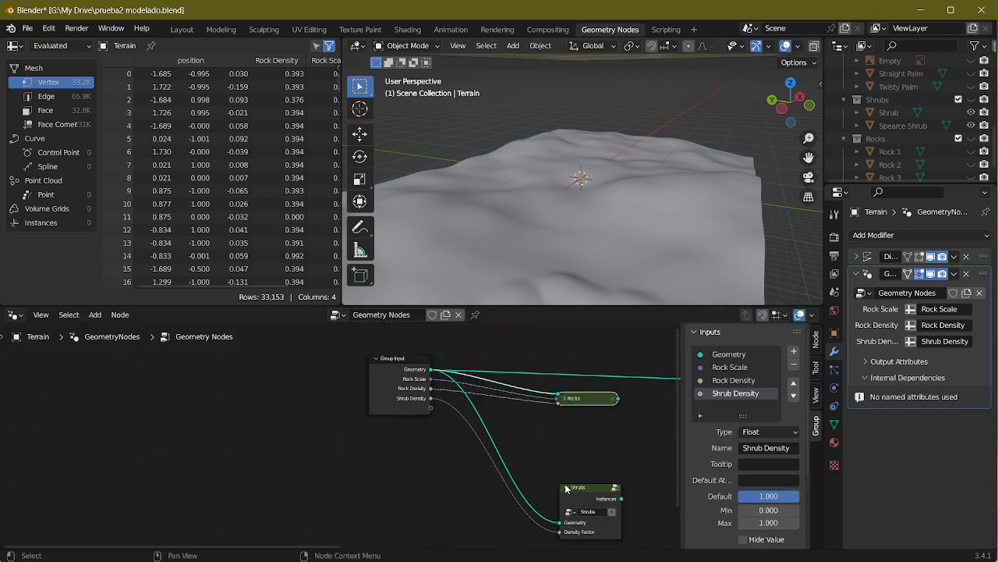
click(565, 487)
drag(582, 489, 578, 425)
middle_drag(601, 536, 532, 432)
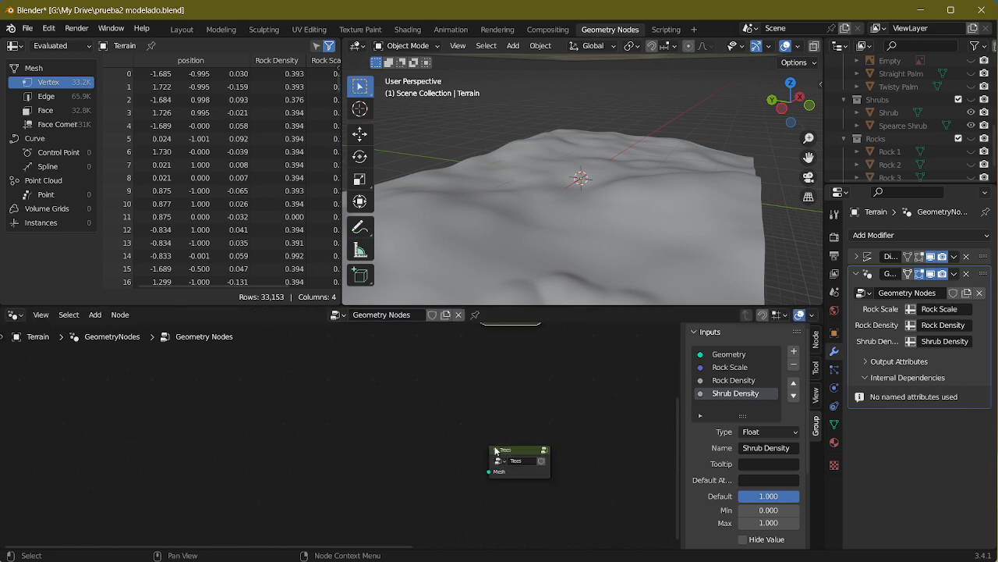
drag(521, 454, 504, 343)
middle_drag(524, 372, 551, 466)
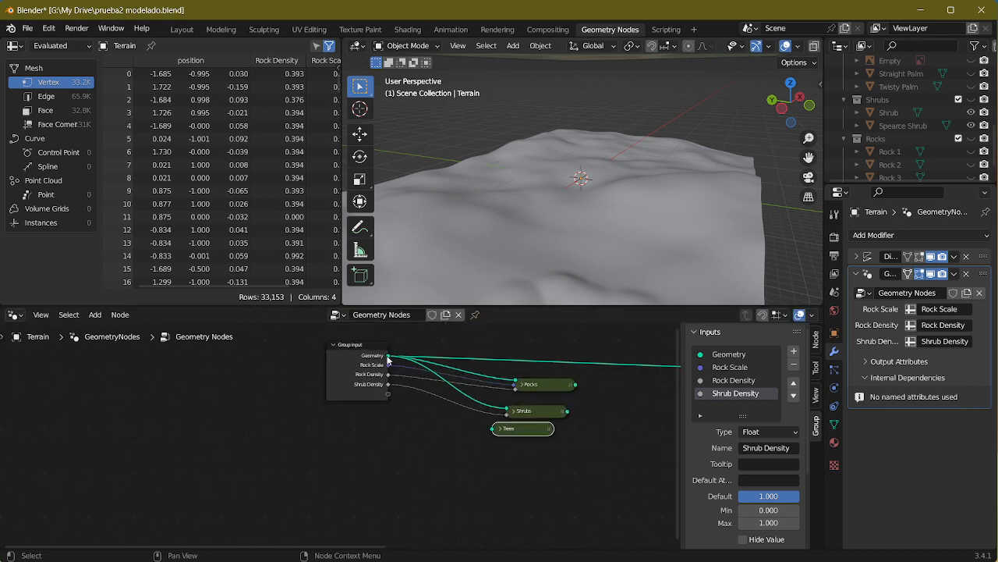
Step: Feed the Group Input's Geometry into the Trees group and, inside the group, link Instance on Points to Group Output
drag(389, 356, 410, 371)
drag(527, 430, 533, 436)
key(Tab)
middle_drag(491, 473, 479, 418)
scroll(421, 403, up, 3)
middle_drag(417, 403, 488, 470)
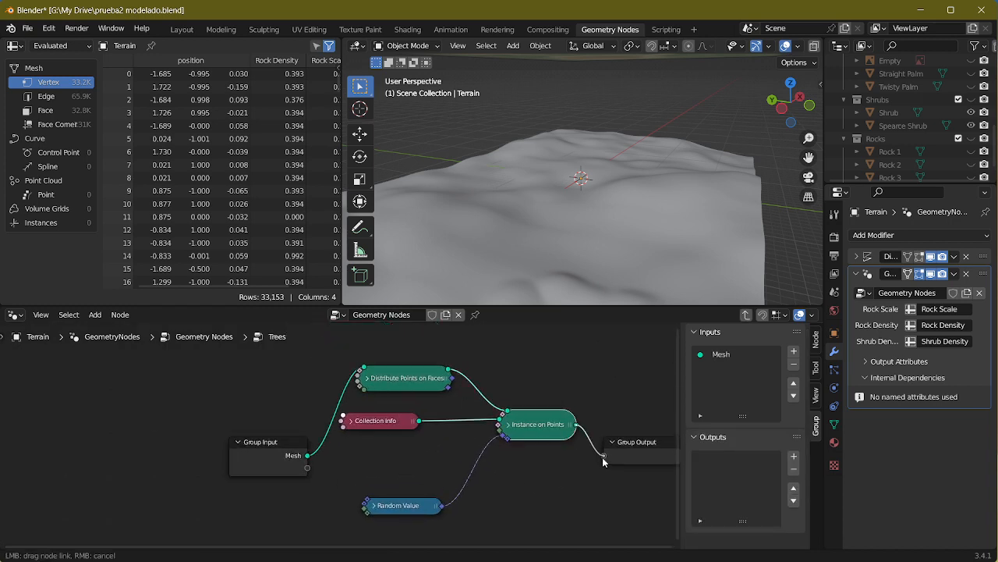
drag(602, 458, 603, 459)
Step: Exit the Trees group and connect its output to the Join Geometry node
key(Tab)
middle_drag(616, 454, 303, 451)
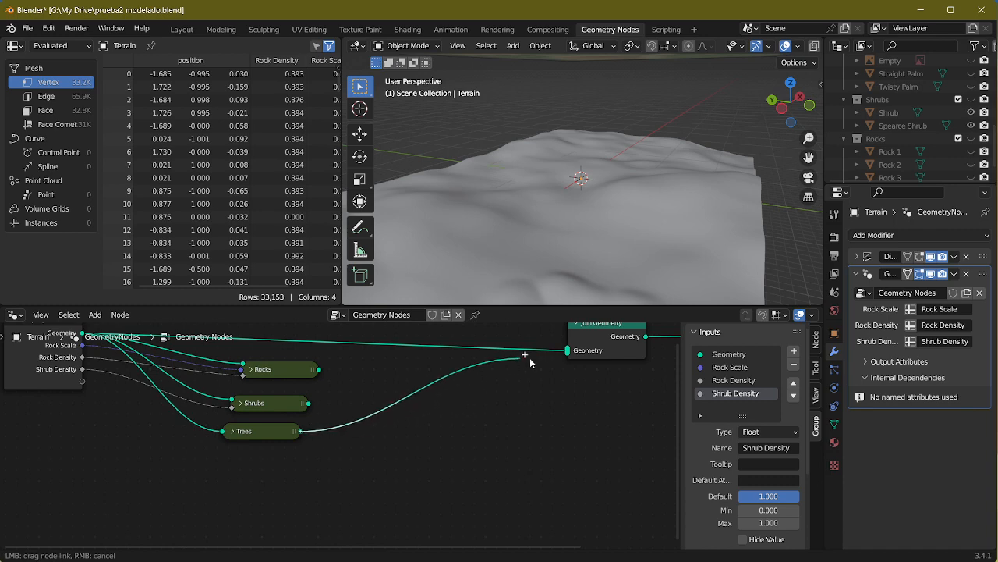
drag(569, 355, 568, 350)
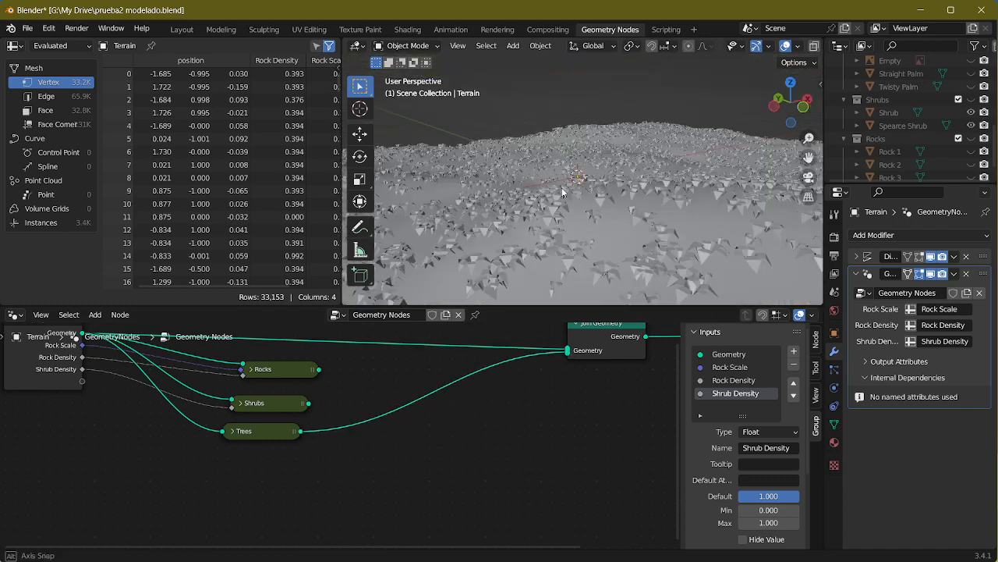
Step: Inside the Trees group, set the Collection Info node's collection to PalmTrees
click(260, 429)
key(Tab)
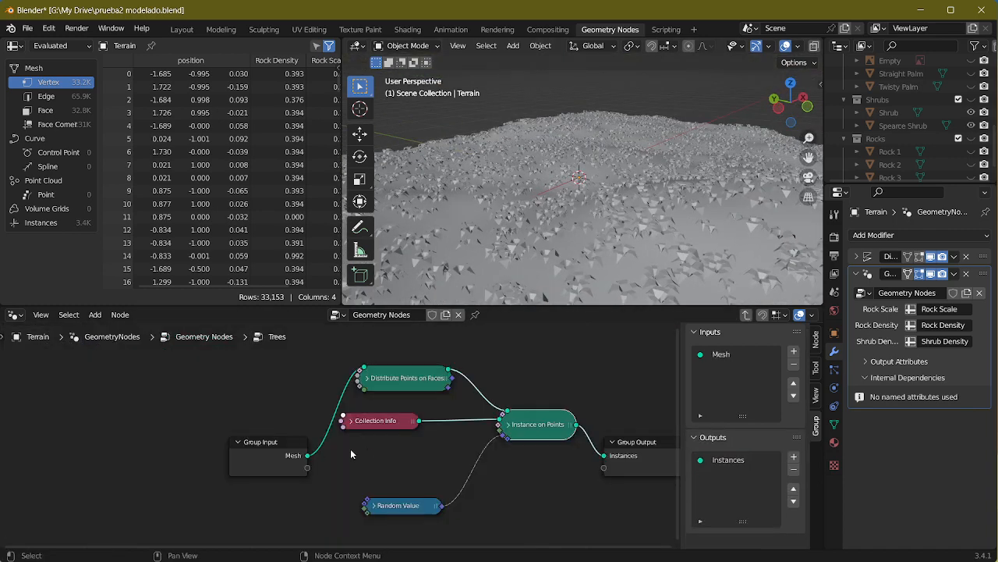
click(348, 422)
scroll(358, 448, up, 2)
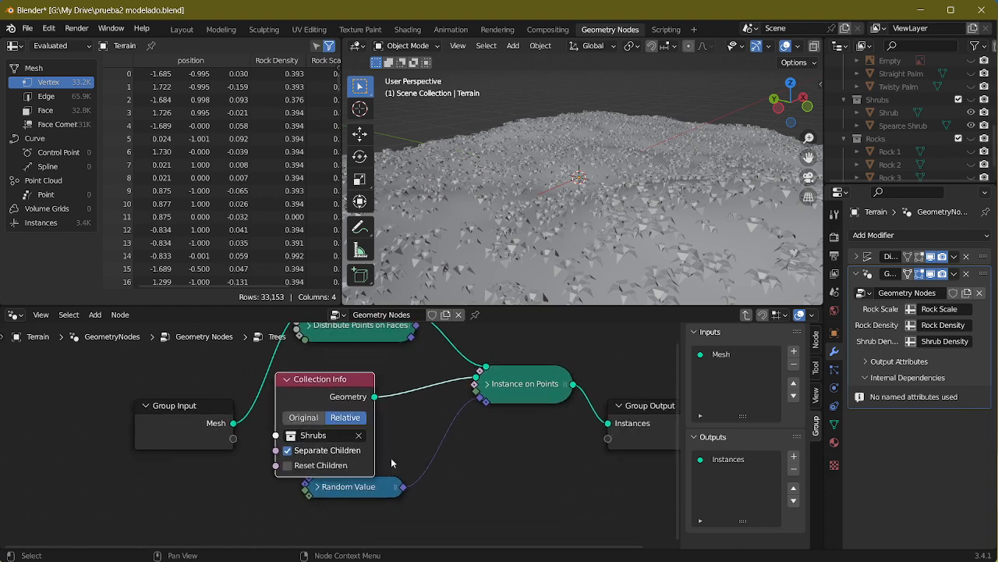
click(309, 437)
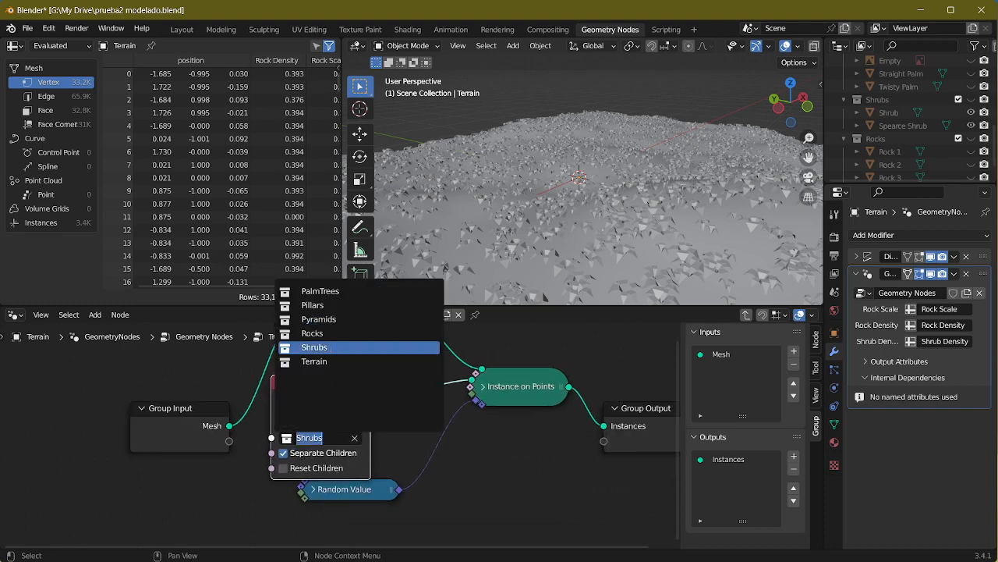
click(331, 291)
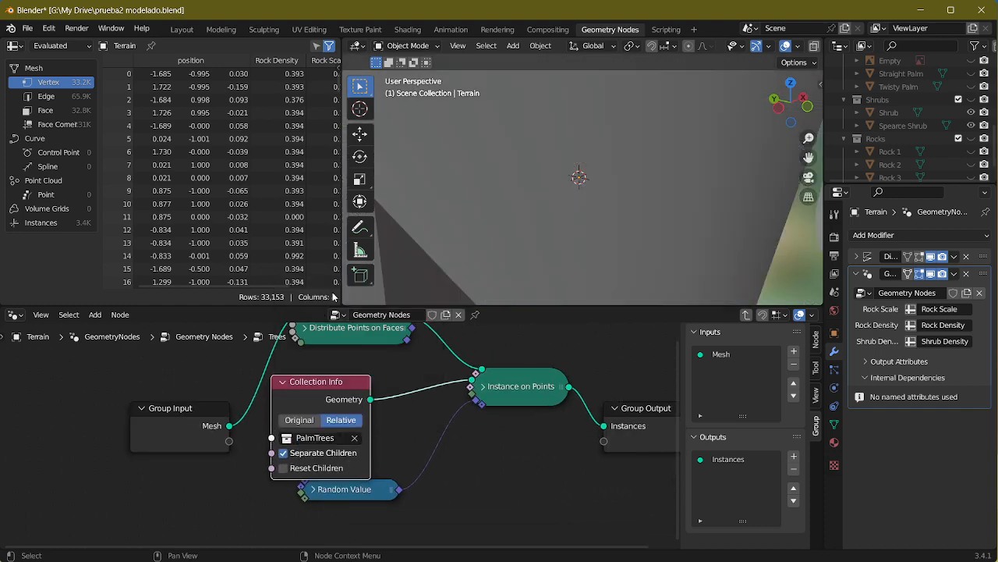
Step: Delete the Empty reference image from the PalmTrees collection so that it is no longer scattered
middle_drag(556, 248, 511, 283)
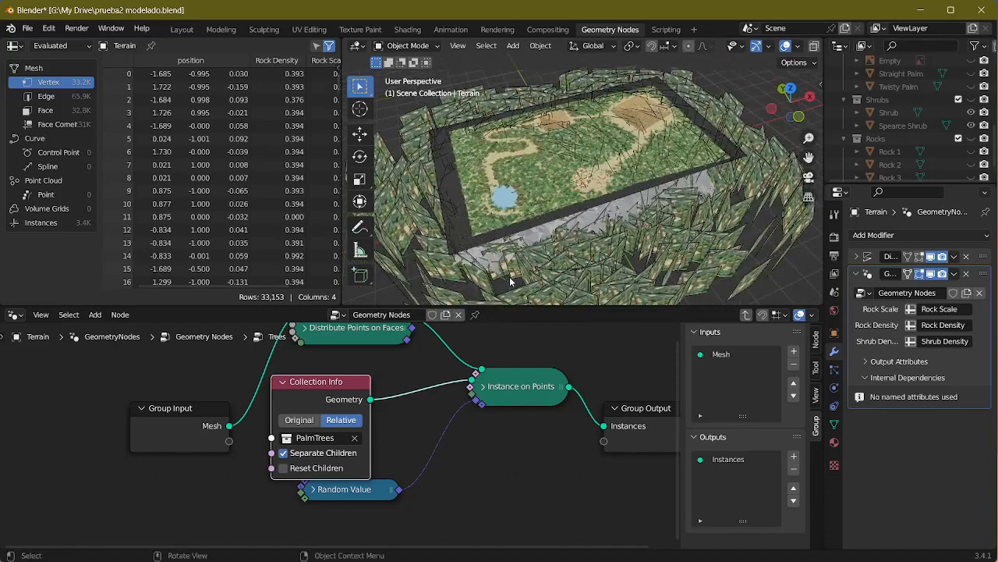
scroll(950, 140, up, 5)
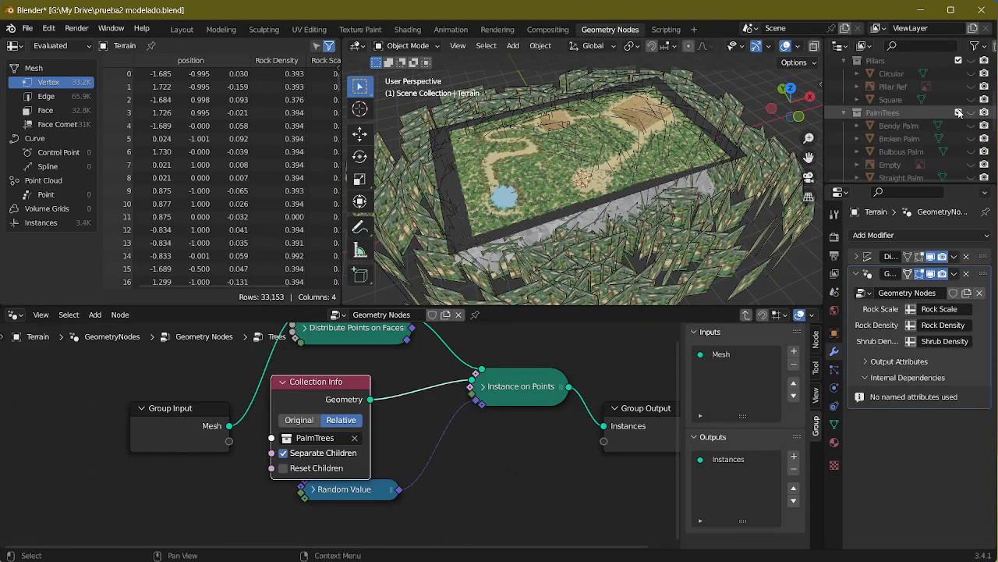
scroll(943, 144, down, 1)
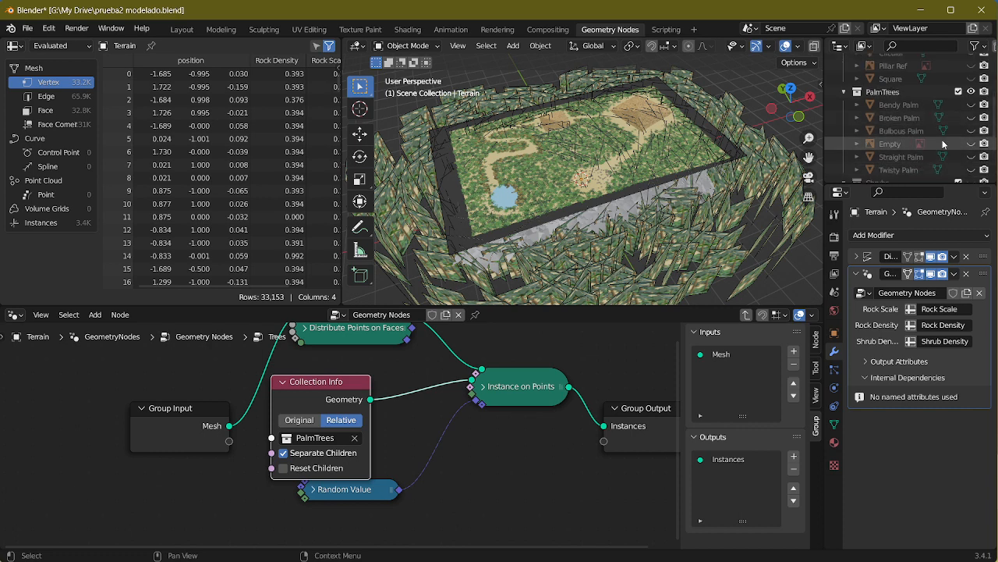
click(903, 142)
key(Delete)
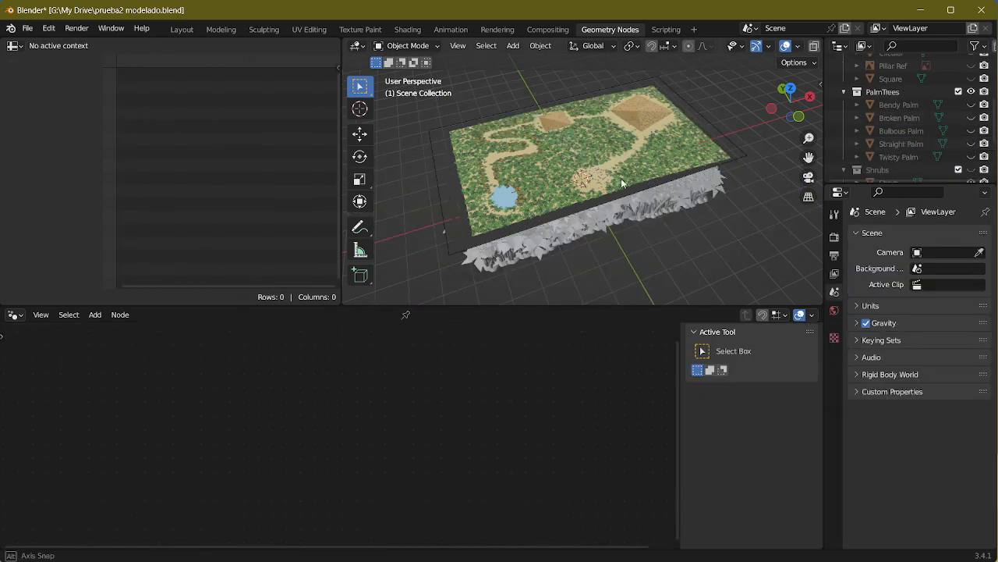
Step: Examine the scattered palms on the terrain up close, checking the shading of their trunks
middle_drag(622, 184, 625, 157)
scroll(659, 136, up, 5)
scroll(682, 135, up, 2)
scroll(650, 143, down, 5)
scroll(622, 131, up, 5)
scroll(599, 152, down, 4)
scroll(620, 155, up, 6)
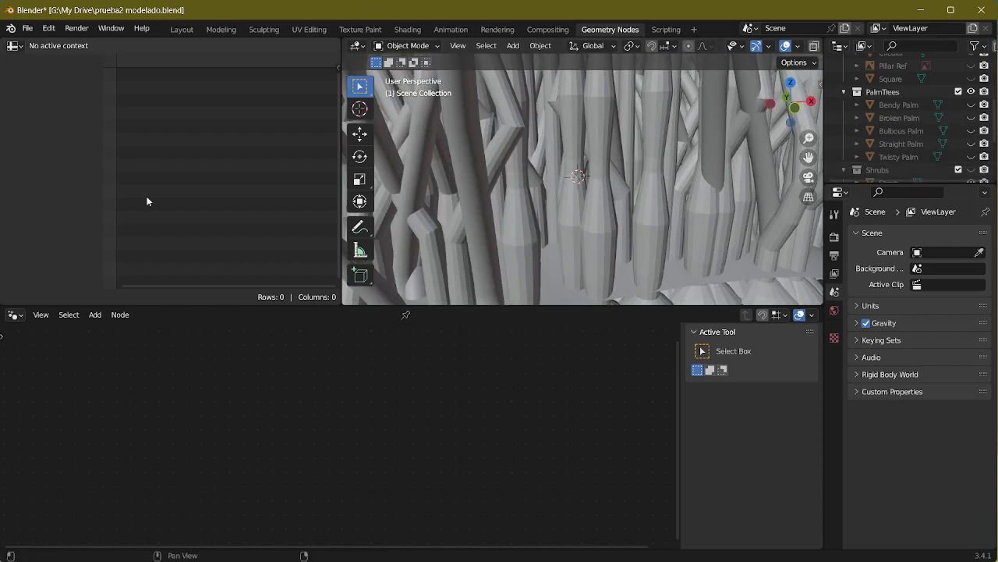
Step: Switch to the Layout workspace, hide the Terrain object and expand the PalmTrees collection
click(182, 28)
scroll(936, 124, up, 3)
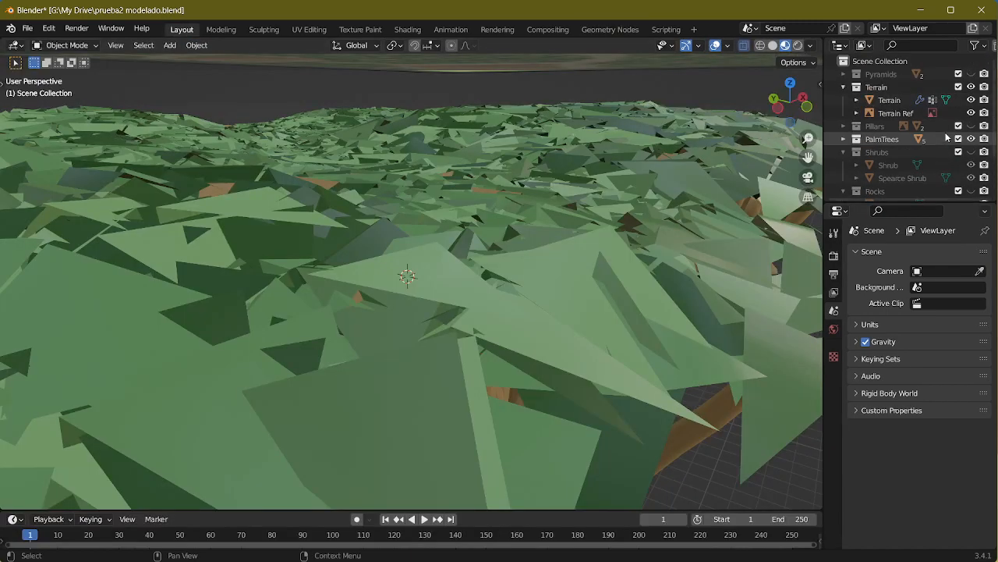
click(971, 100)
scroll(941, 123, down, 1)
click(845, 119)
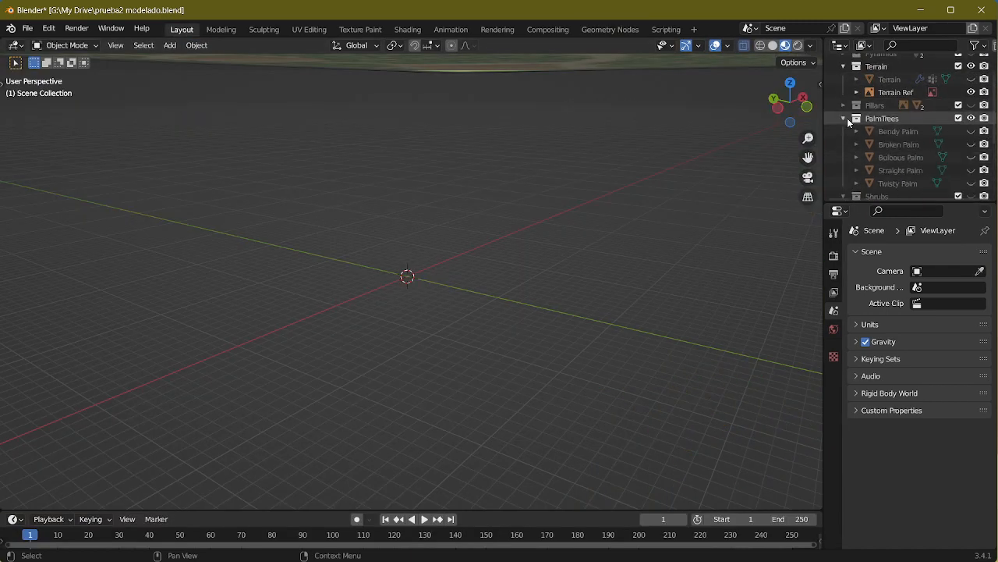
Step: Show the Bendy Palm in solid shading to check its trunk, and hide it again
click(971, 132)
scroll(451, 196, up, 5)
middle_drag(465, 226, 717, 92)
click(773, 45)
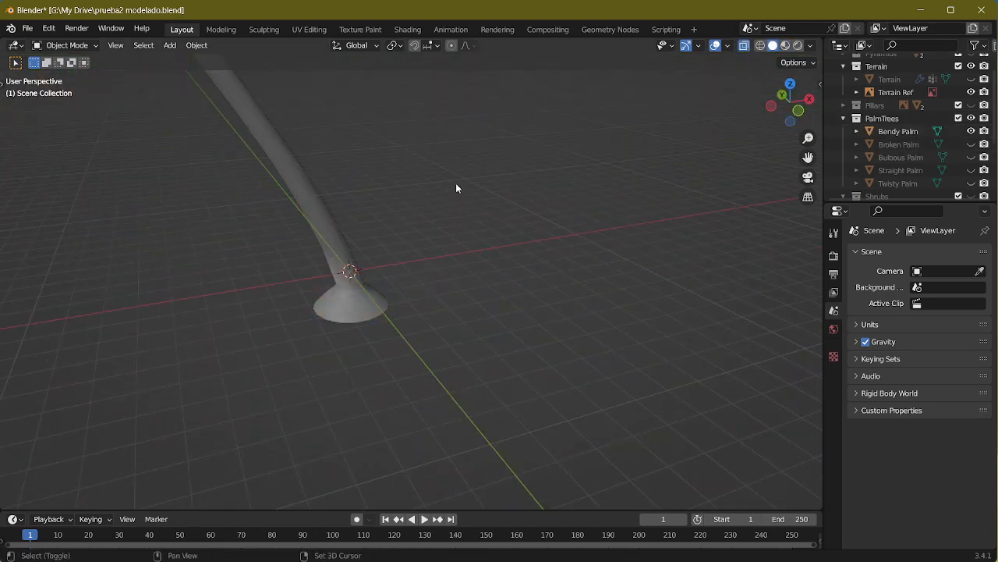
shift+middle_drag(455, 183, 555, 277)
click(971, 132)
Step: Show the Broken Palm, apply Shade Smooth to it and hide it again
click(972, 144)
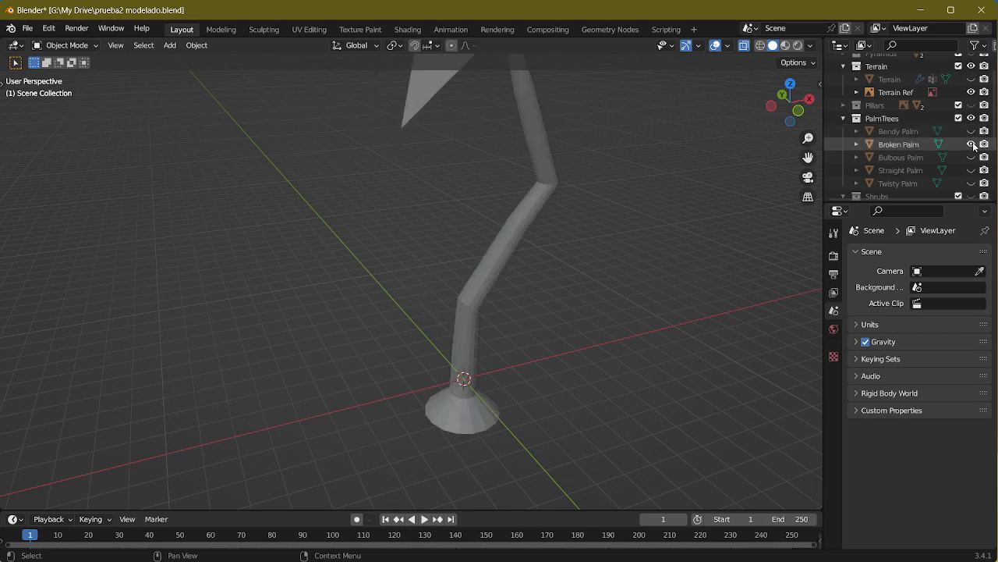
click(549, 169)
right_click(548, 169)
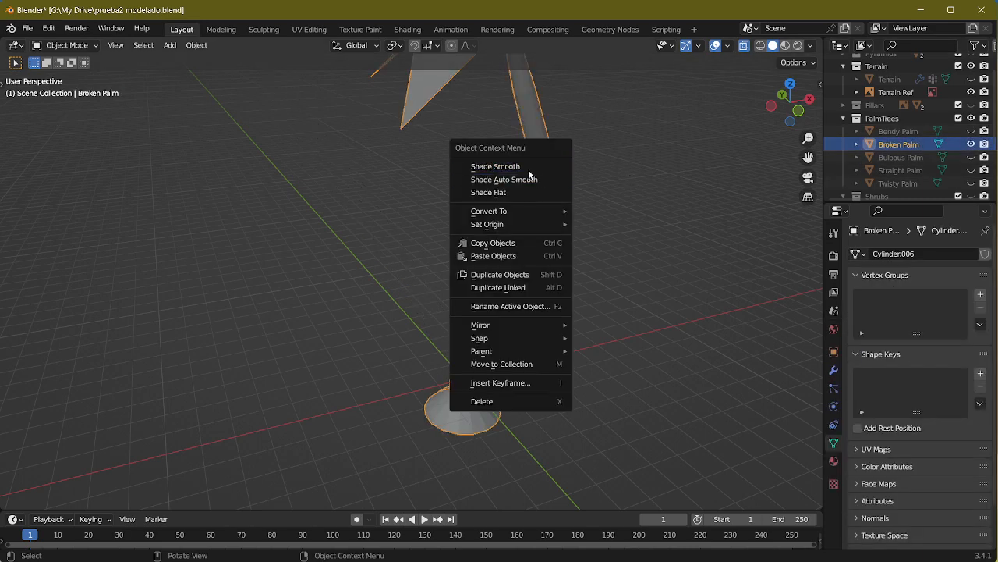
click(528, 171)
click(972, 144)
Step: Show the Bulbous Palm, apply Shade Smooth to it and hide it again
click(972, 158)
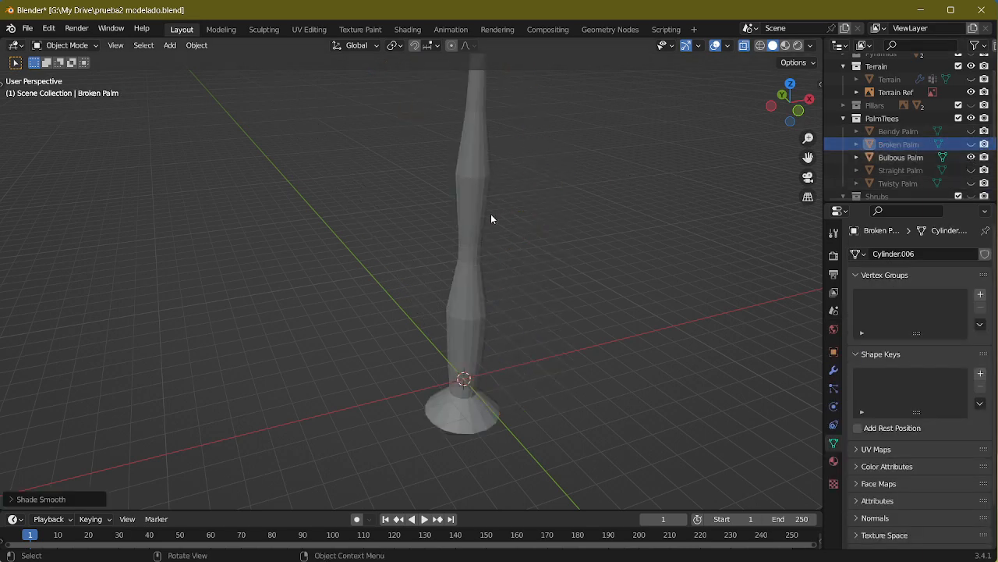
click(481, 208)
right_click(481, 208)
click(484, 205)
click(972, 158)
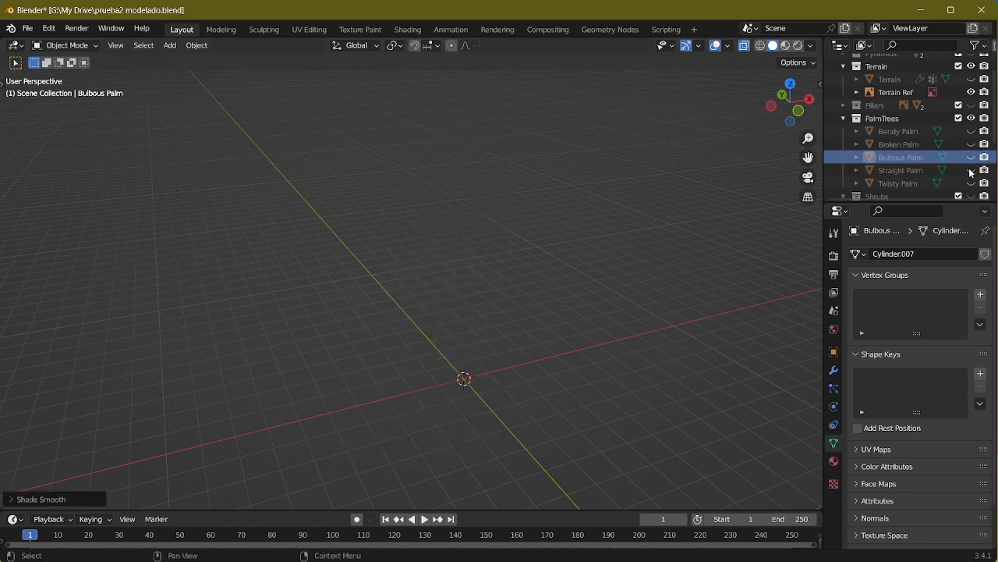
Step: Show the Straight Palm, apply Shade Smooth to it and hide it again
click(971, 170)
click(468, 185)
right_click(472, 184)
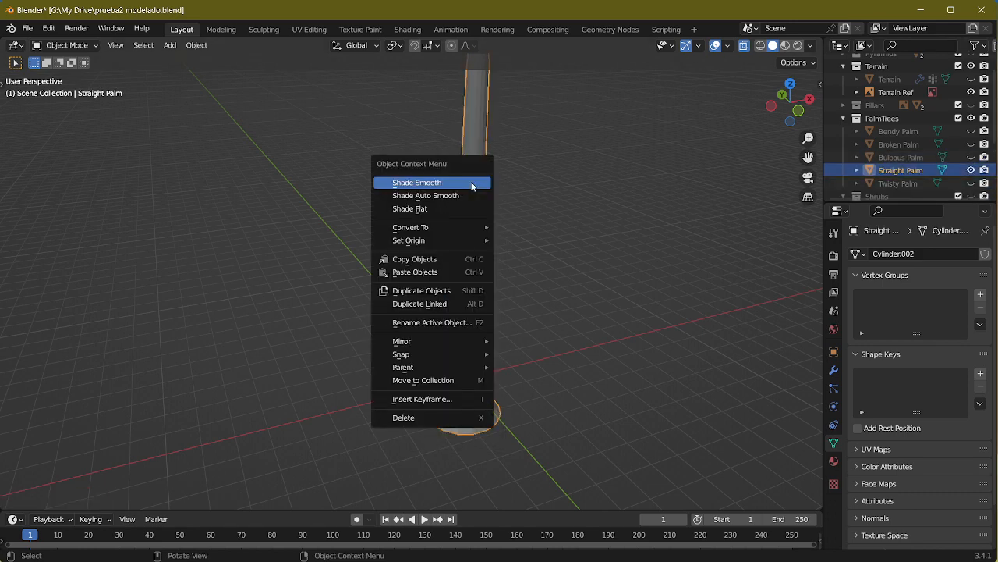
click(472, 184)
click(971, 170)
Step: Show the Twisty Palm and apply Shade Smooth to it
click(971, 183)
click(481, 201)
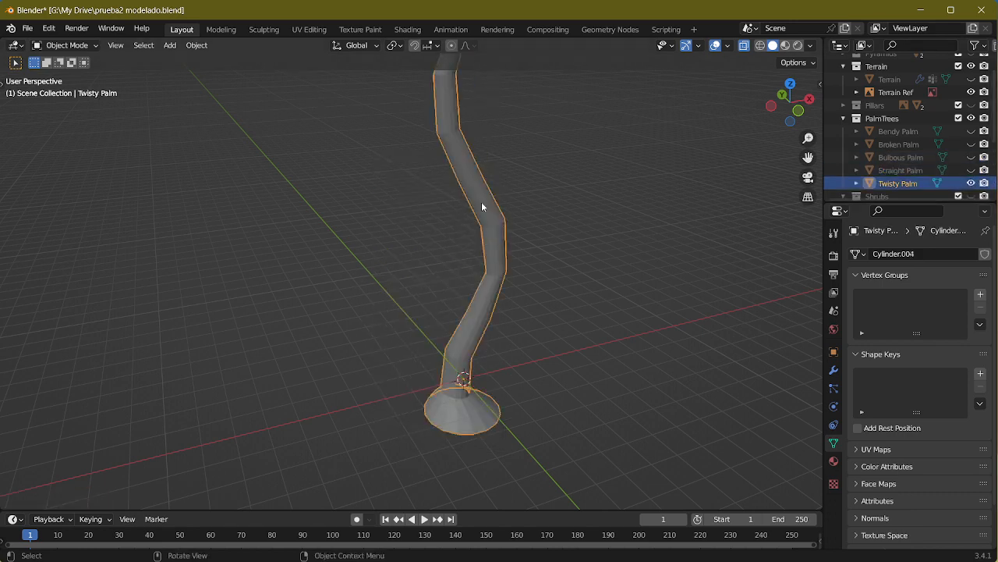
right_click(486, 201)
click(488, 201)
middle_drag(558, 204, 537, 163)
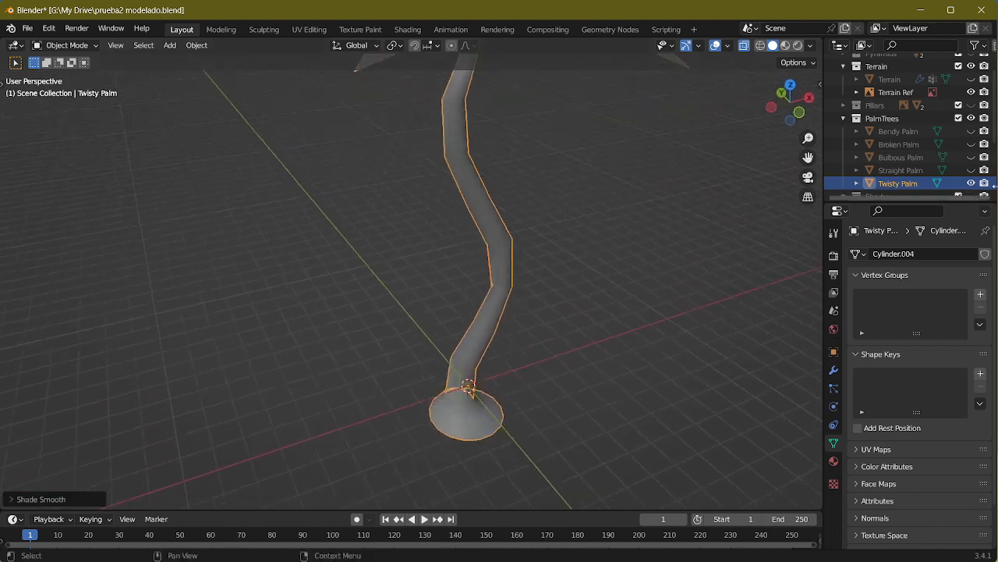
Step: In Edit Mode, select the edge loop at the Twisty Palm's trunk bend and try to rotate it with proportional editing
middle_drag(539, 209, 485, 212)
key(Tab)
scroll(485, 211, up, 1)
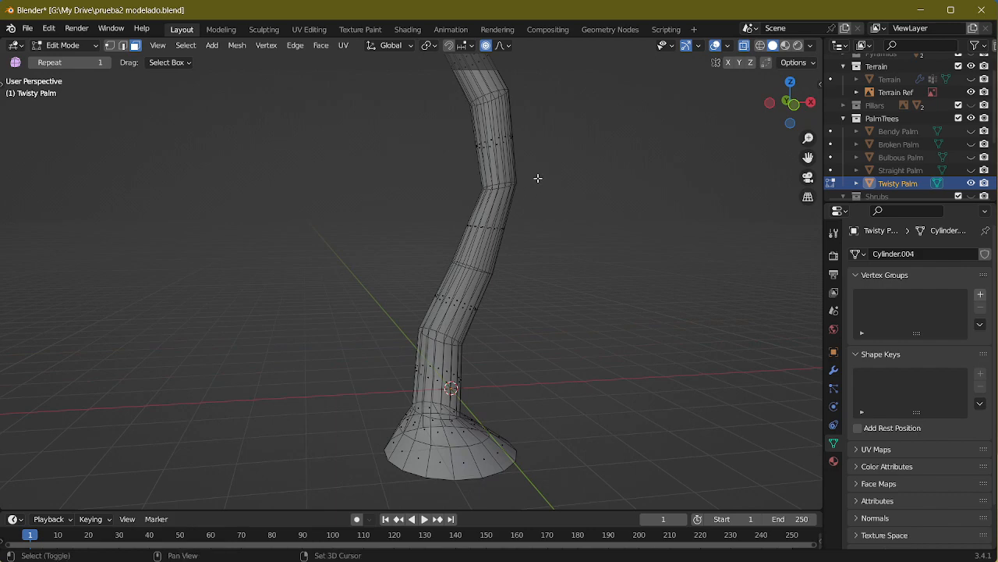
scroll(501, 263, up, 3)
alt+scroll(526, 278, down, 1)
alt+click(526, 279)
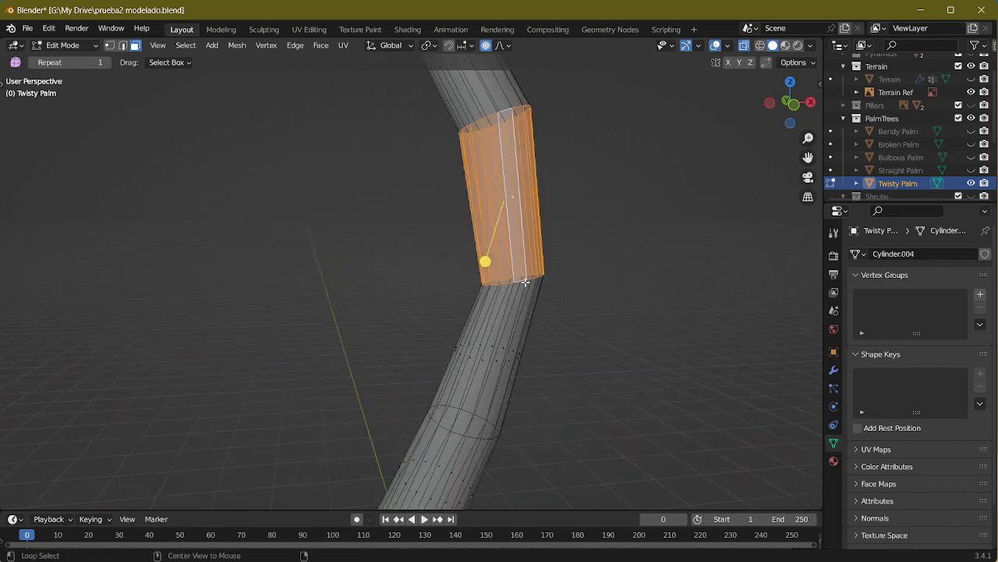
alt+click(525, 281)
key(2)
alt+click(526, 276)
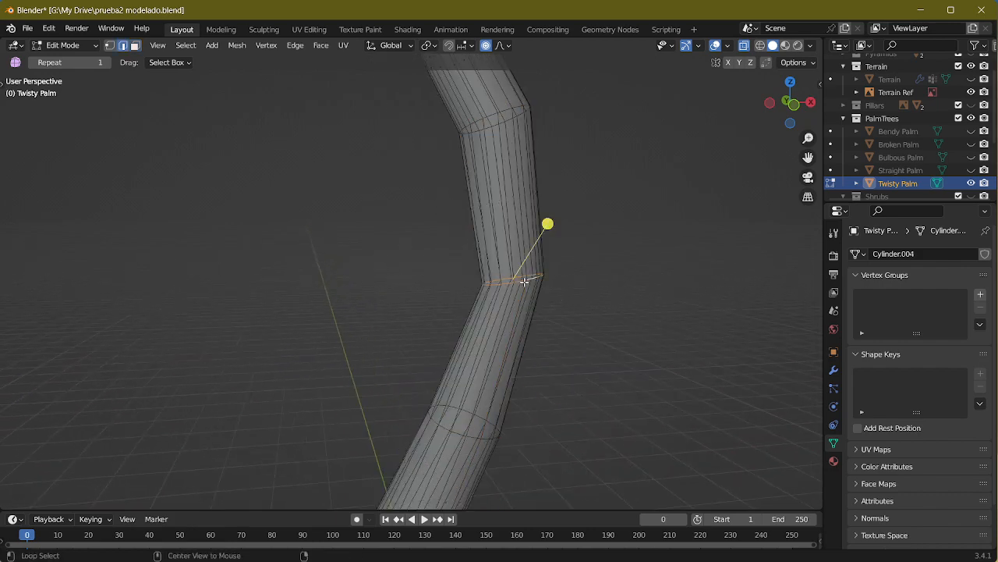
key(r)
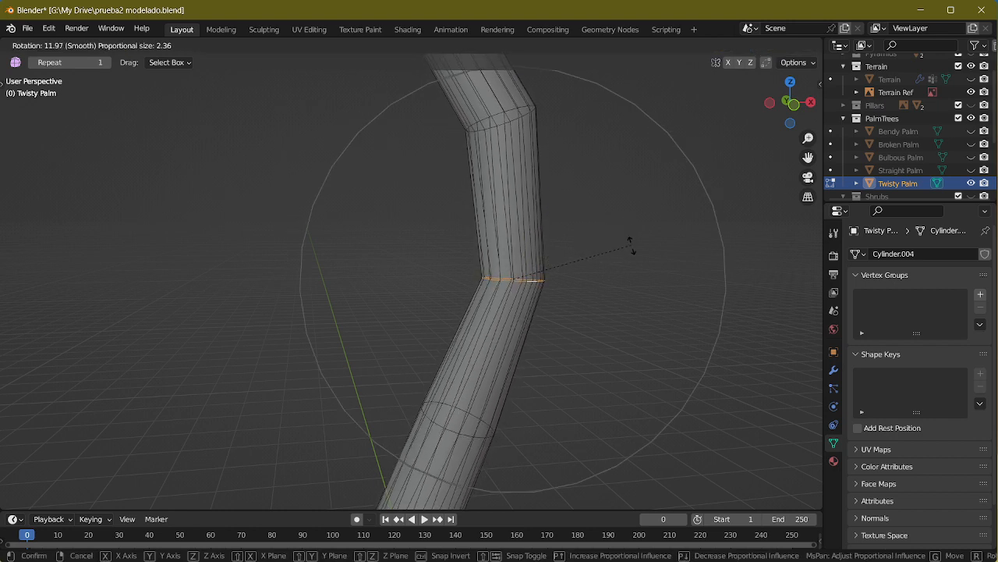
click(503, 117)
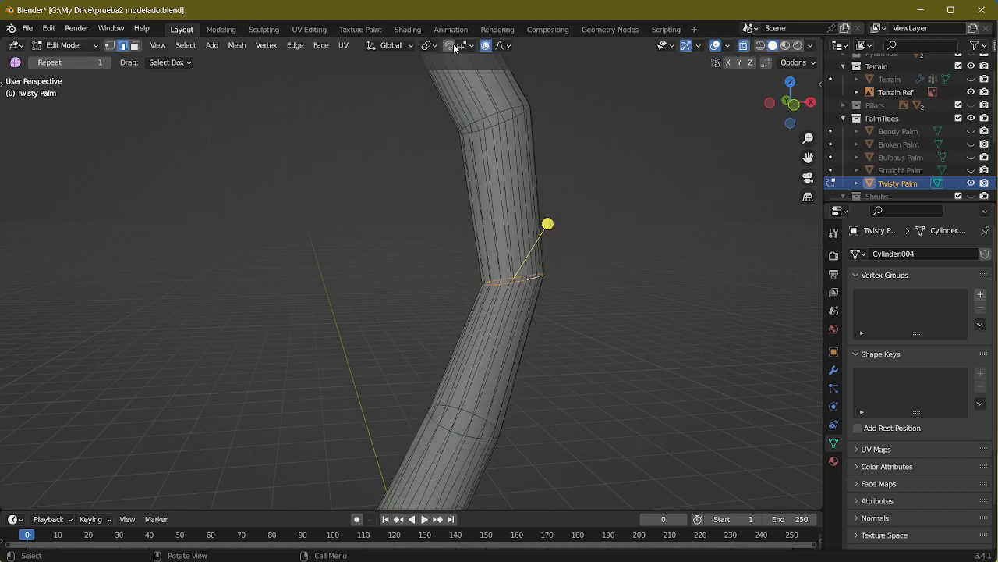
Step: Turn off proportional editing, rotate the selected trunk edge loop about 16 degrees and return to Object Mode
key(o)
key(r)
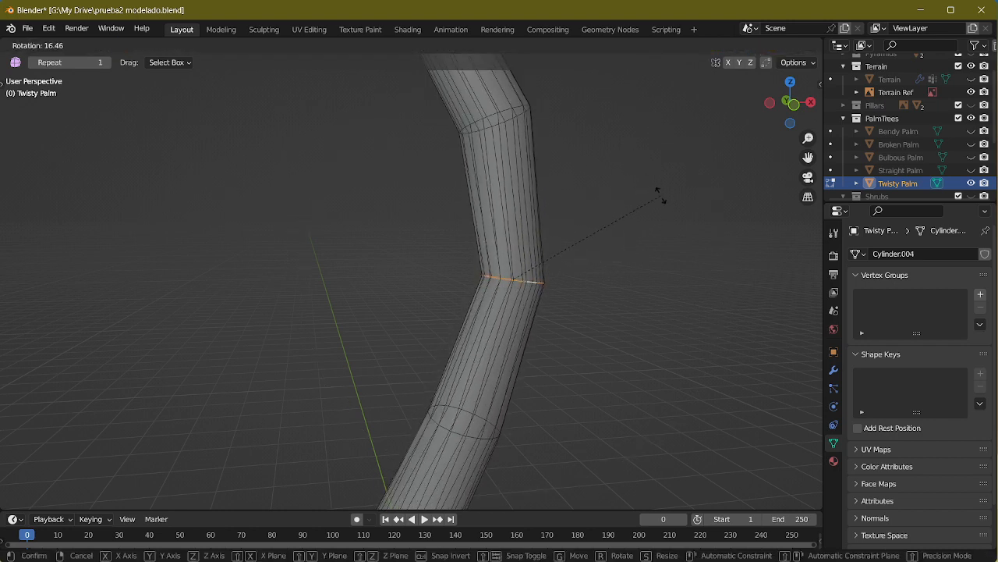
click(661, 195)
mouse_move(533, 191)
shift+middle_down()
mouse_move(572, 252)
mouse_move(669, 499)
shift+middle_up()
mouse_move(566, 253)
shift+middle_down()
mouse_move(555, 274)
mouse_move(557, 350)
shift+middle_up()
mouse_move(575, 188)
shift+middle_down()
mouse_move(560, 343)
mouse_move(537, 308)
mouse_move(546, 334)
mouse_move(570, 286)
mouse_move(575, 147)
mouse_move(497, 225)
mouse_move(551, 214)
mouse_move(536, 203)
mouse_move(564, 219)
shift+middle_up()
key(Tab)
middle_drag(551, 180, 546, 277)
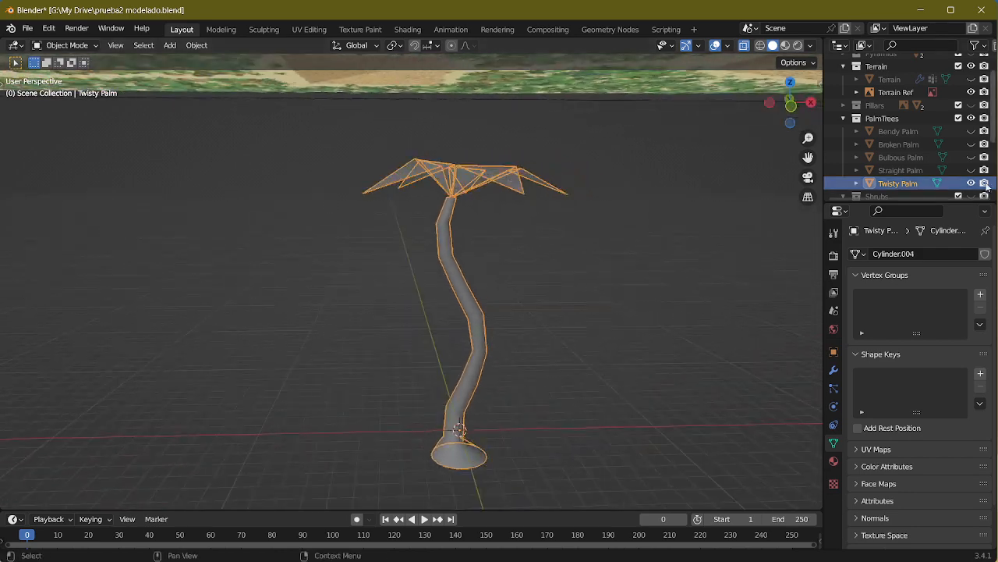
Step: Hide the Twisty Palm and show the Terrain object with its scattered palms again
click(972, 184)
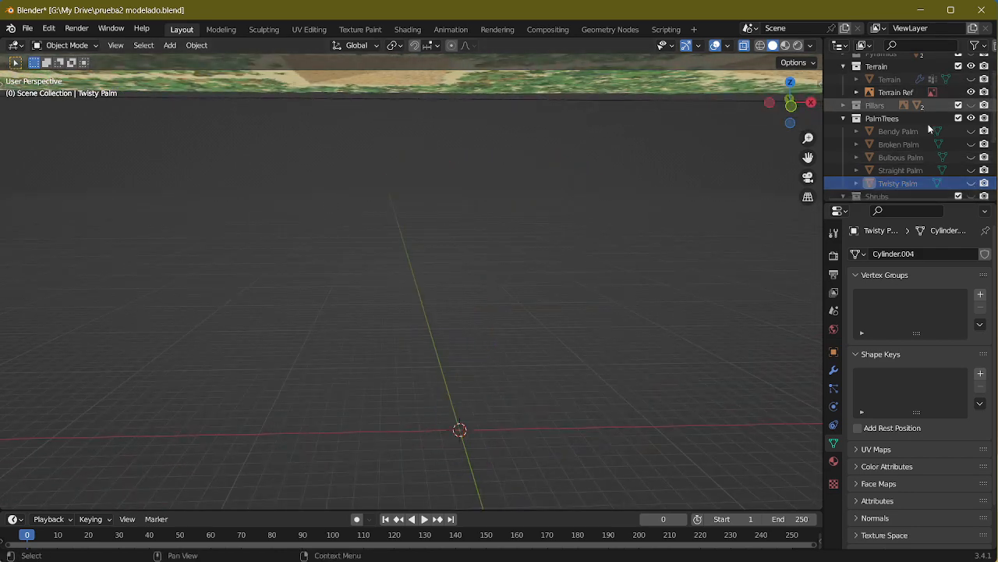
scroll(963, 86, up, 2)
click(971, 100)
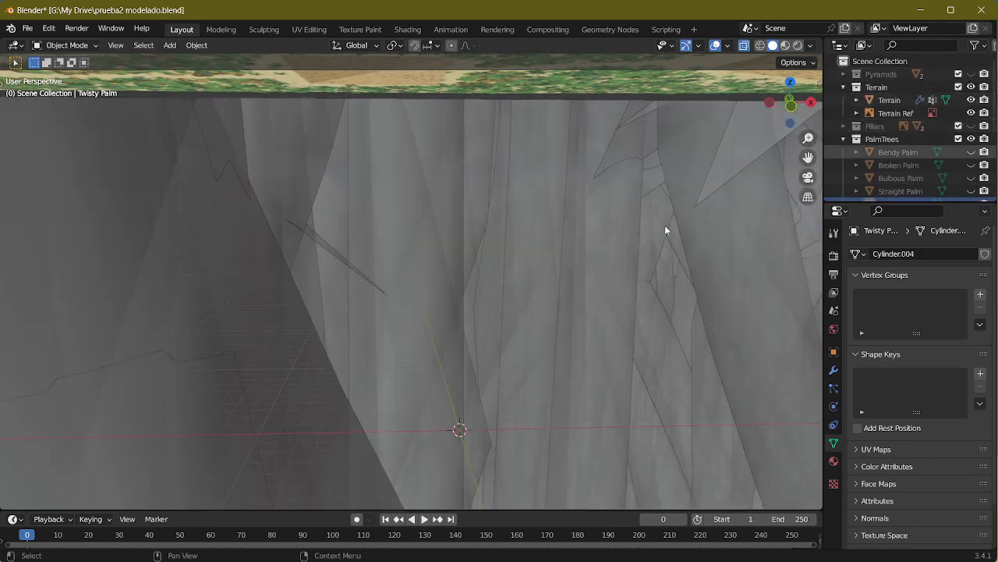
scroll(661, 234, down, 6)
middle_drag(660, 233, 645, 218)
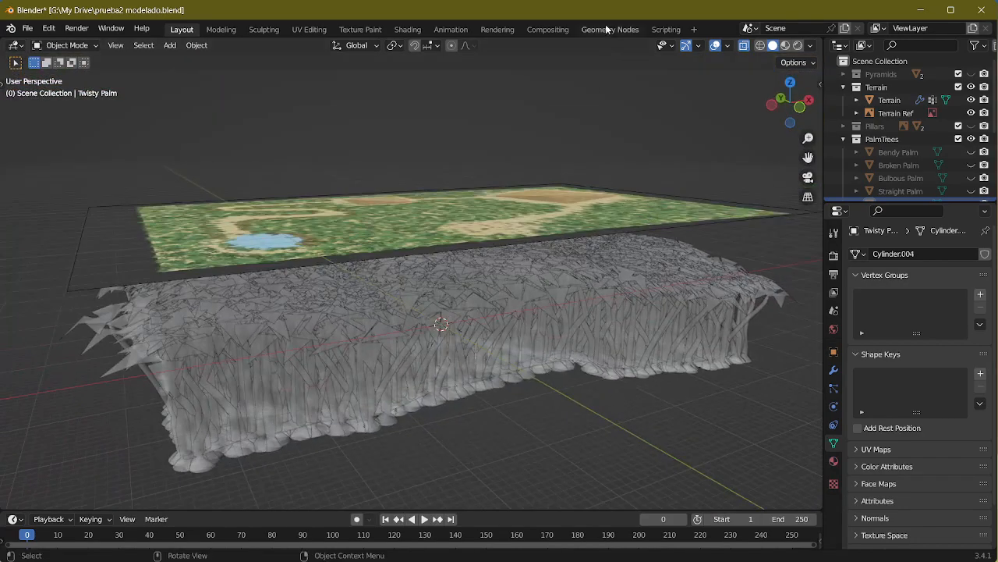
Step: In the Terrain's geometry node tree, cut the link from Trees to Join Geometry and return to the Layout workspace
click(608, 29)
click(551, 181)
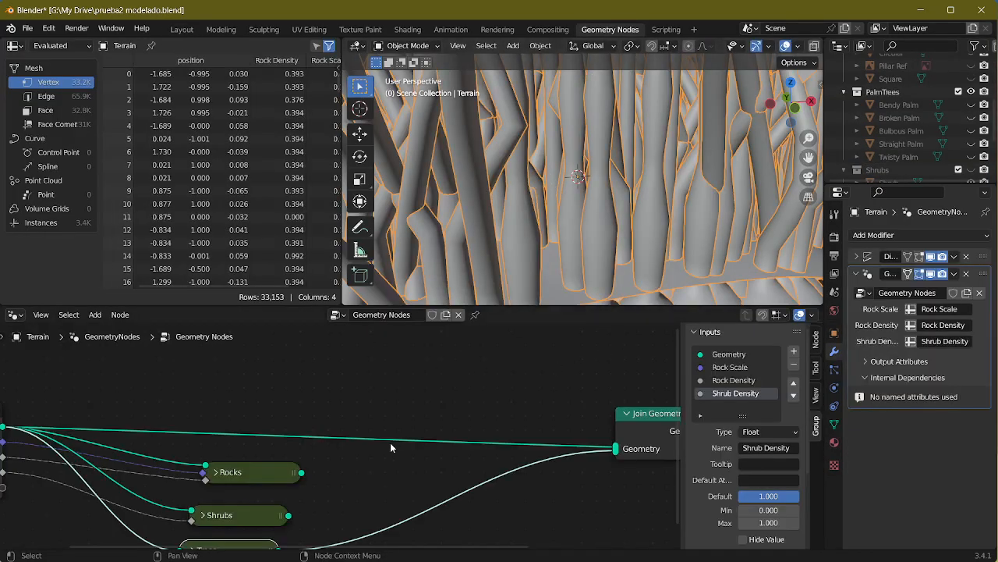
middle_drag(515, 435, 457, 376)
drag(559, 395, 523, 407)
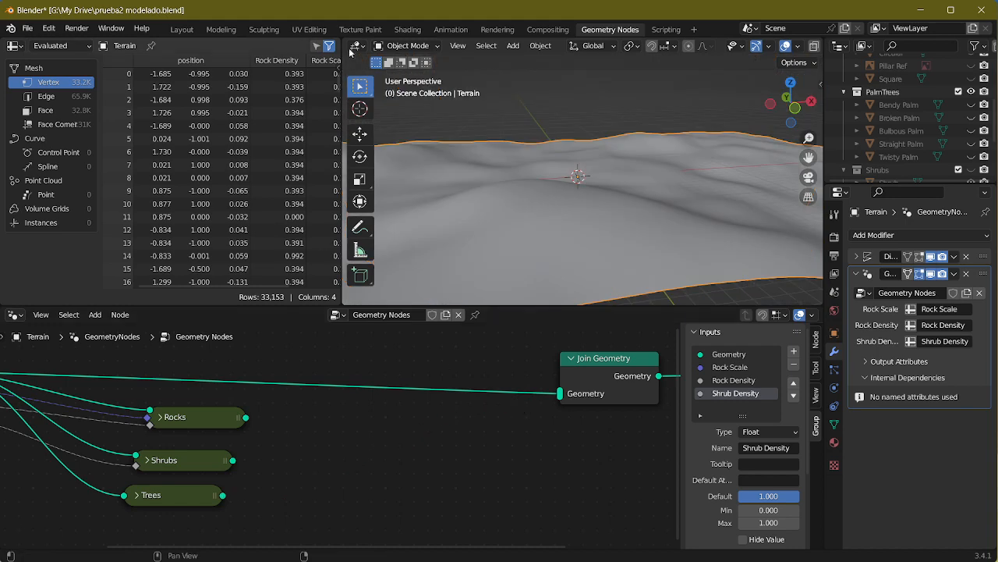
click(182, 29)
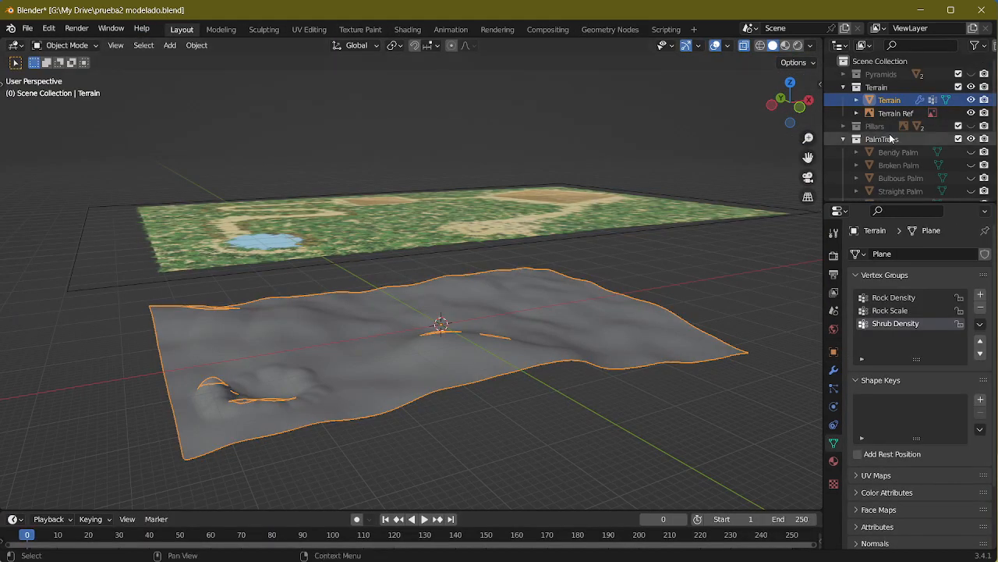
Step: Unhide the Bendy Palm in the PalmTrees collection and select it on the terrain
scroll(966, 157, down, 1)
click(971, 131)
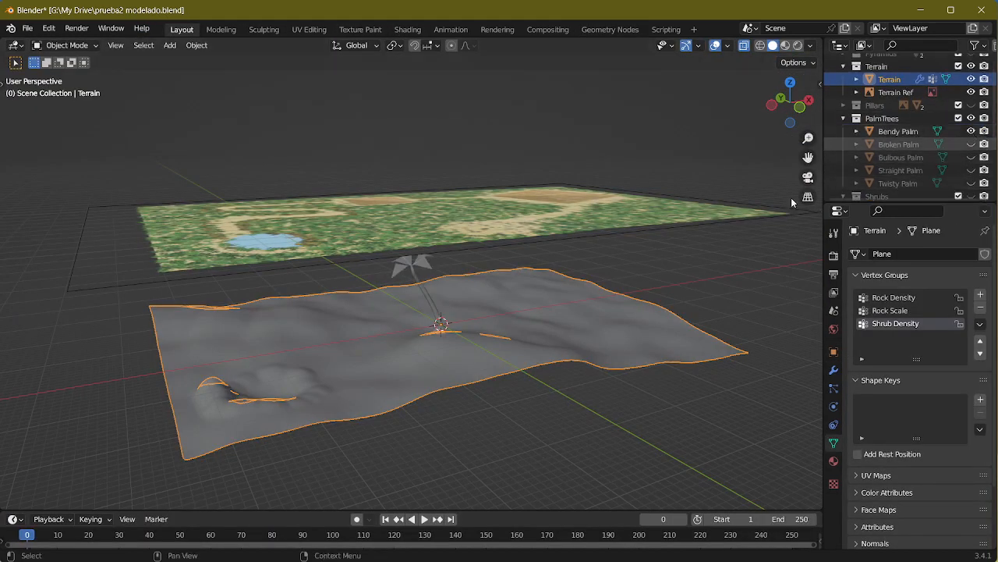
scroll(475, 265, up, 1)
middle_drag(474, 265, 498, 251)
scroll(500, 253, up, 3)
shift+middle_drag(526, 293, 344, 236)
click(343, 236)
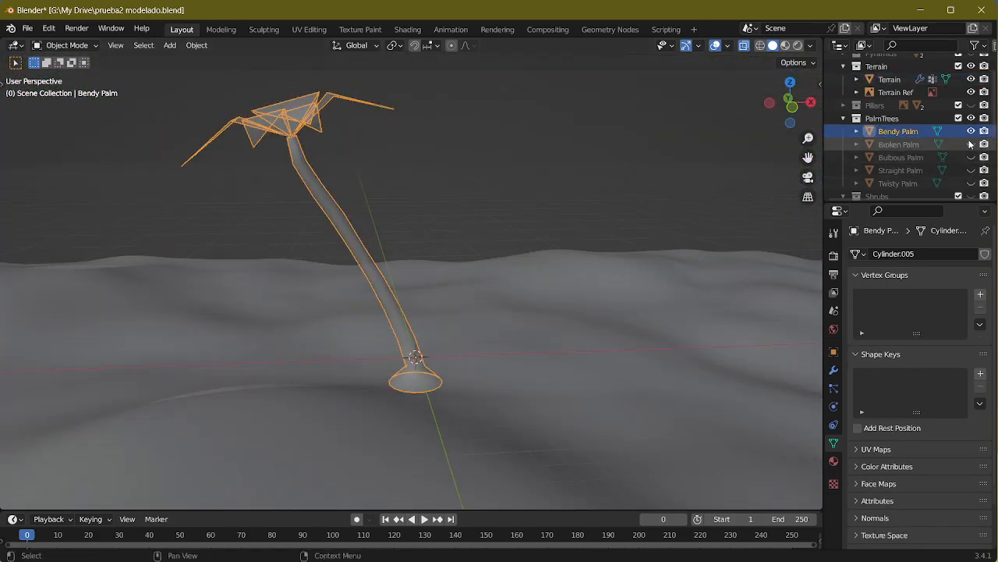
Step: Unhide the Broken, Bulbous, Straight and Twisty Palms in the PalmTrees collection
click(971, 144)
click(971, 157)
click(971, 170)
click(971, 183)
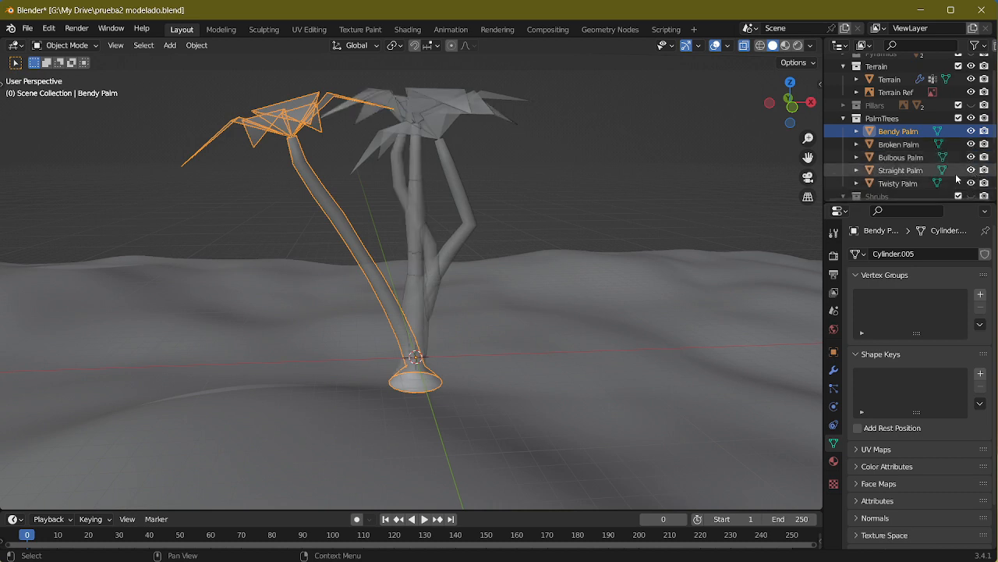
Step: Select all five palms and scale them down together to about 0.22
shift+click(885, 183)
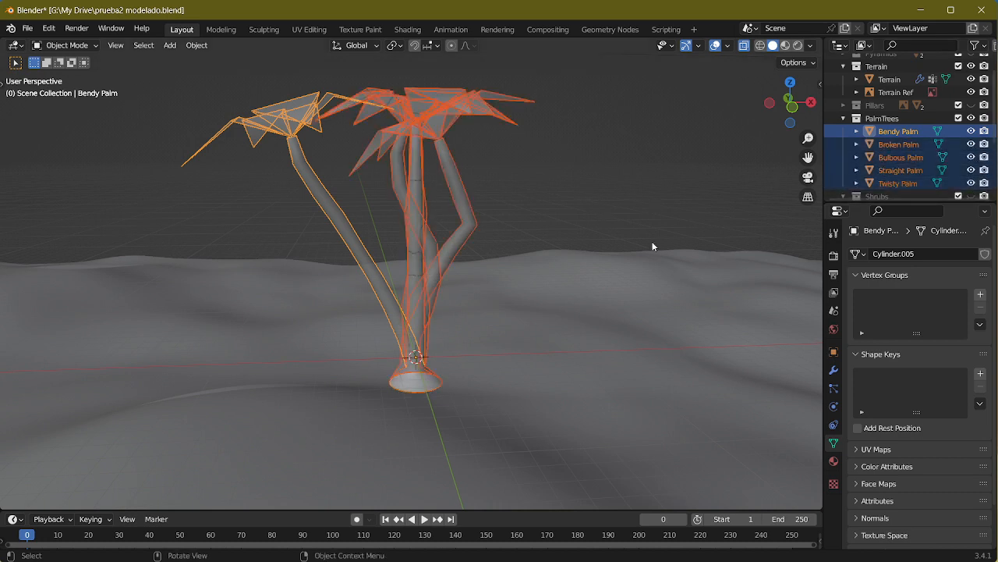
key(s)
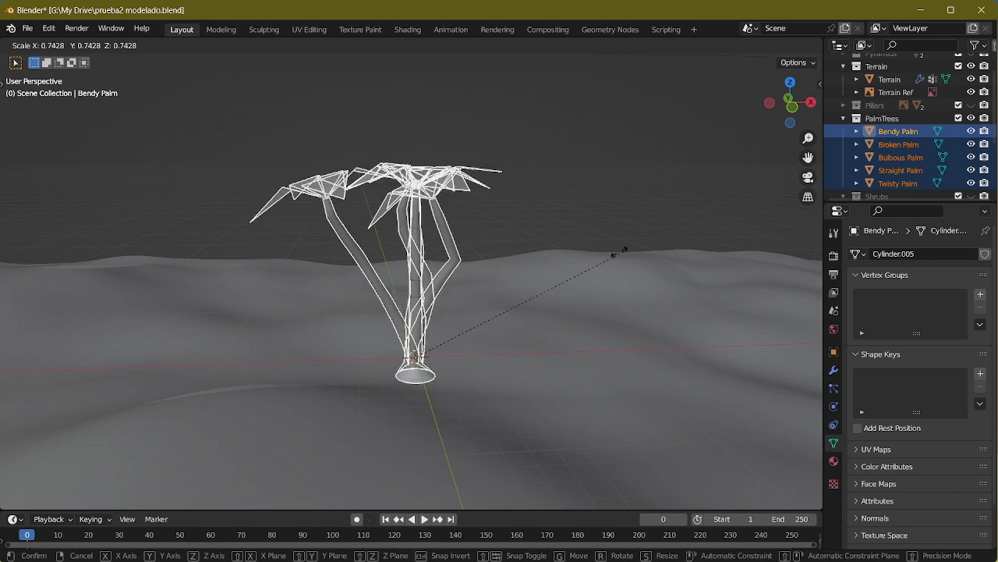
click(482, 320)
middle_drag(536, 330, 657, 26)
Step: In the Terrain's geometry node tree, connect the Rocks and Shrubs group outputs to Join Geometry
click(609, 30)
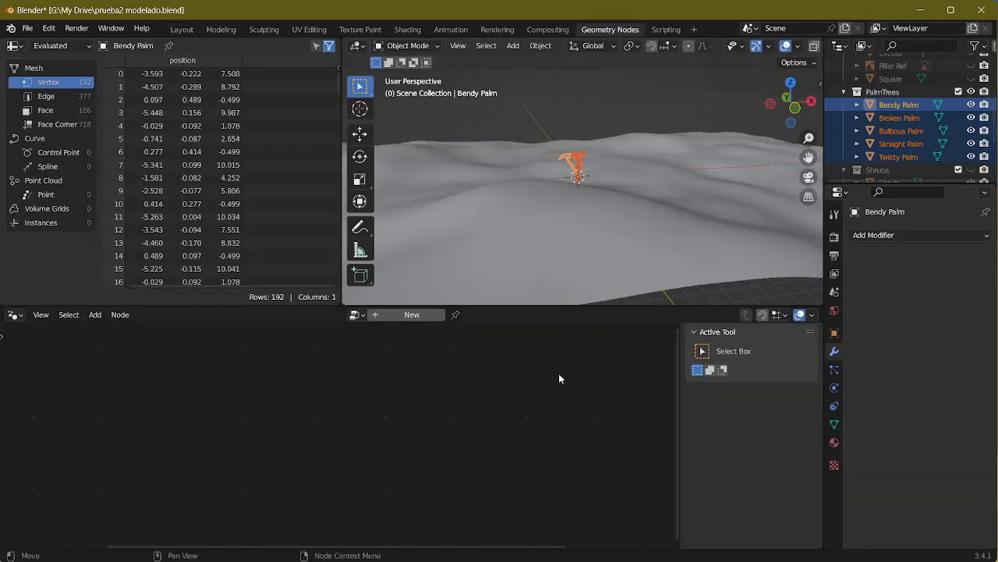
click(631, 226)
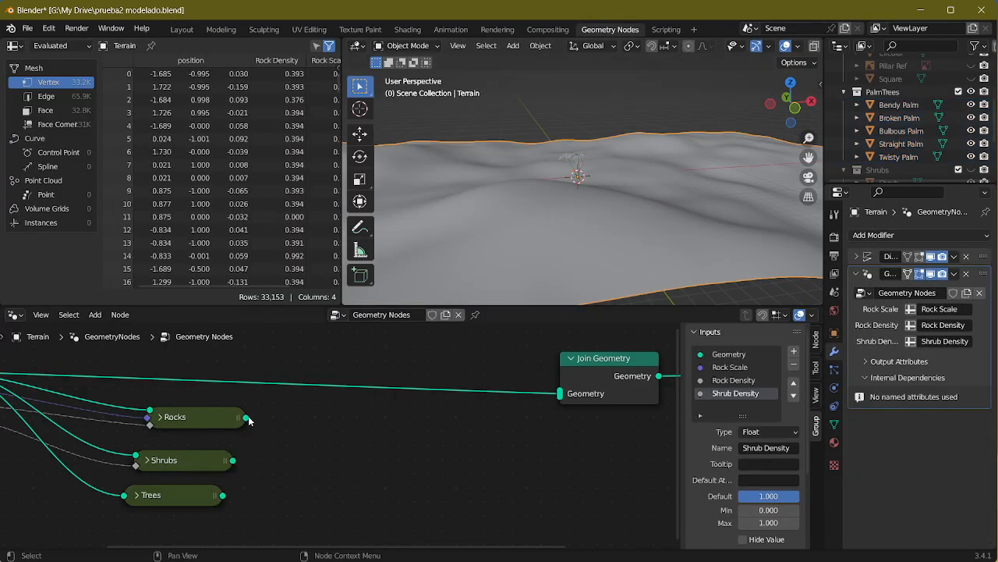
drag(541, 396, 559, 396)
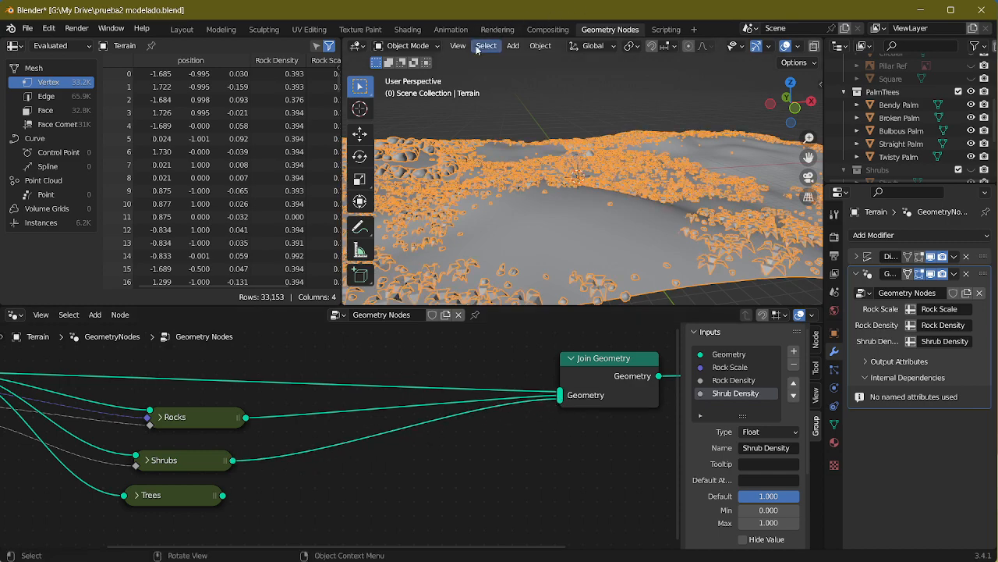
Step: Return to the Layout workspace, select all five palms from Bendy Palm to Twisty Palm and frame them
click(177, 31)
scroll(487, 340, up, 4)
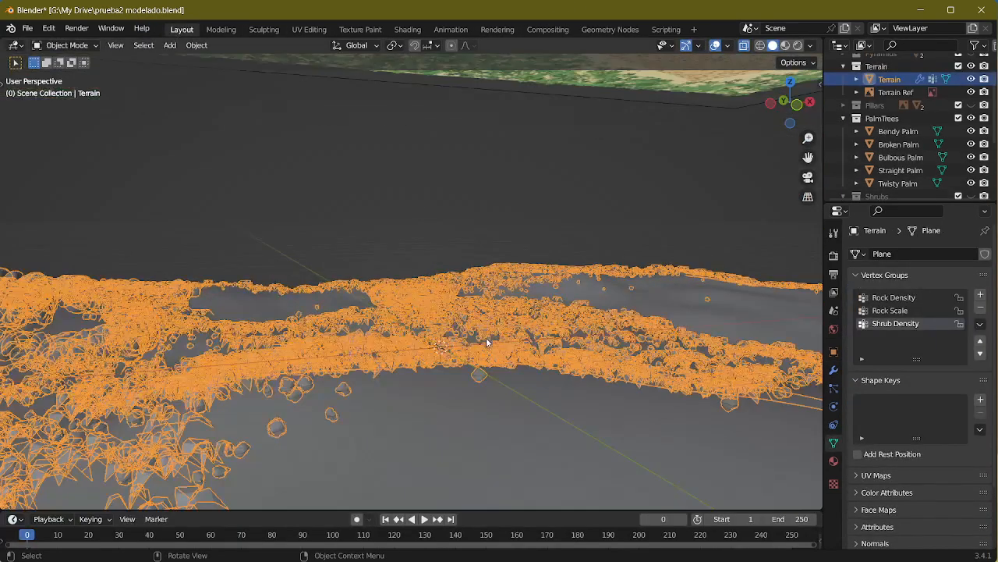
click(898, 131)
shift+click(899, 183)
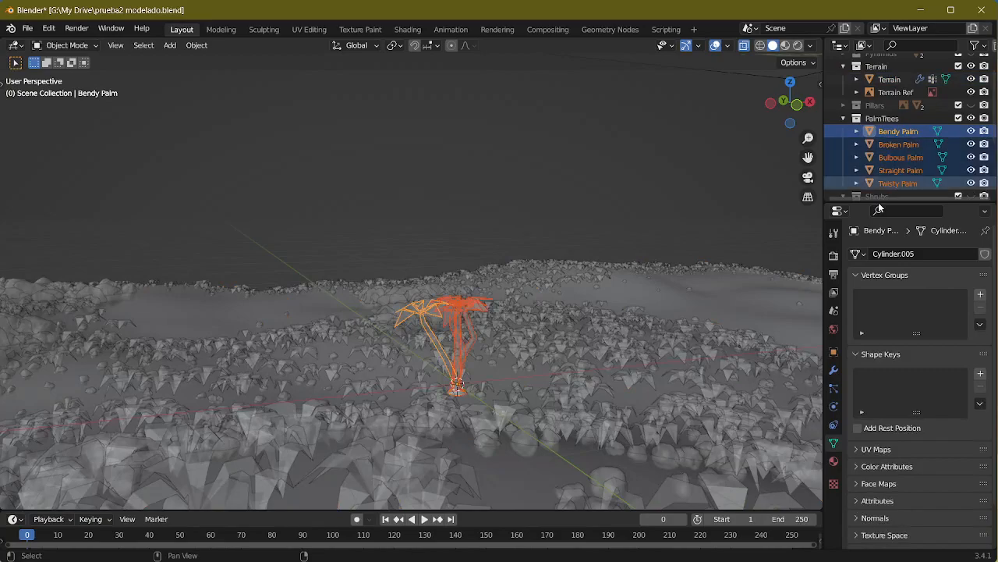
key(KP_Decimal)
Step: Unhide the Pyramids collection and compare the palms' size relative to the pyramids with the reference image Screenshot_3.png
middle_drag(560, 215, 457, 258)
key(alt+Tab)
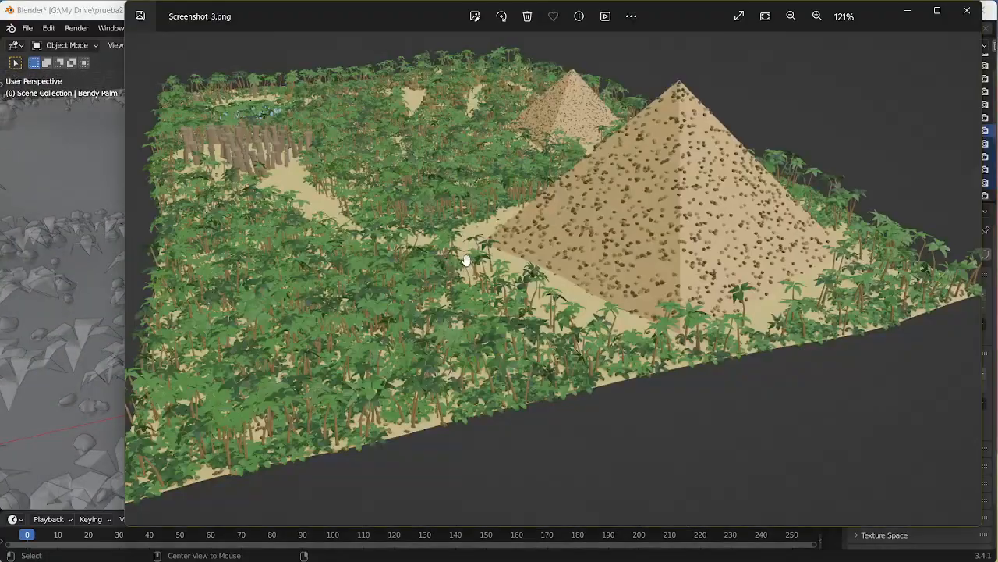
drag(607, 286, 555, 260)
scroll(679, 305, up, 3)
key(alt+Tab)
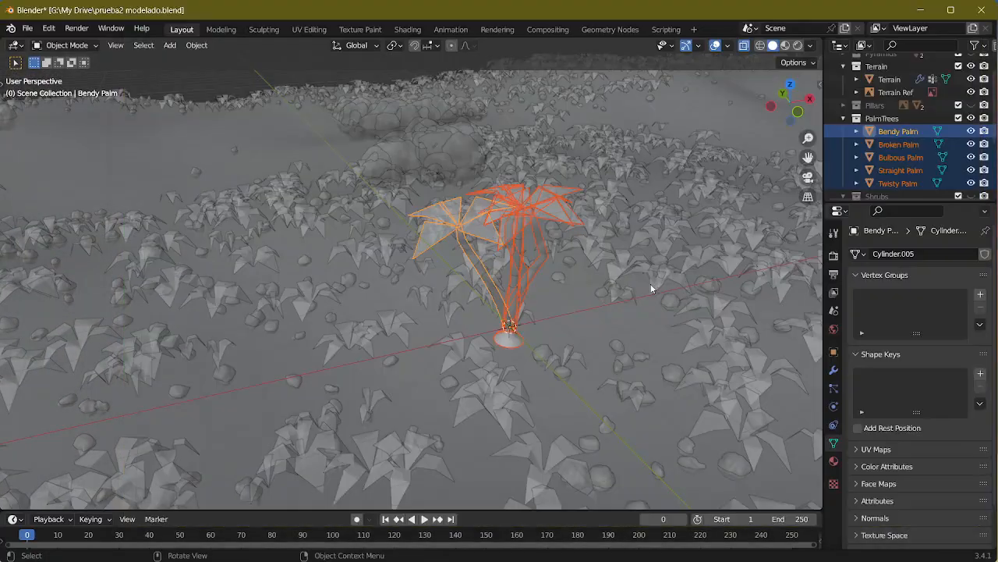
scroll(915, 147, up, 1)
click(971, 74)
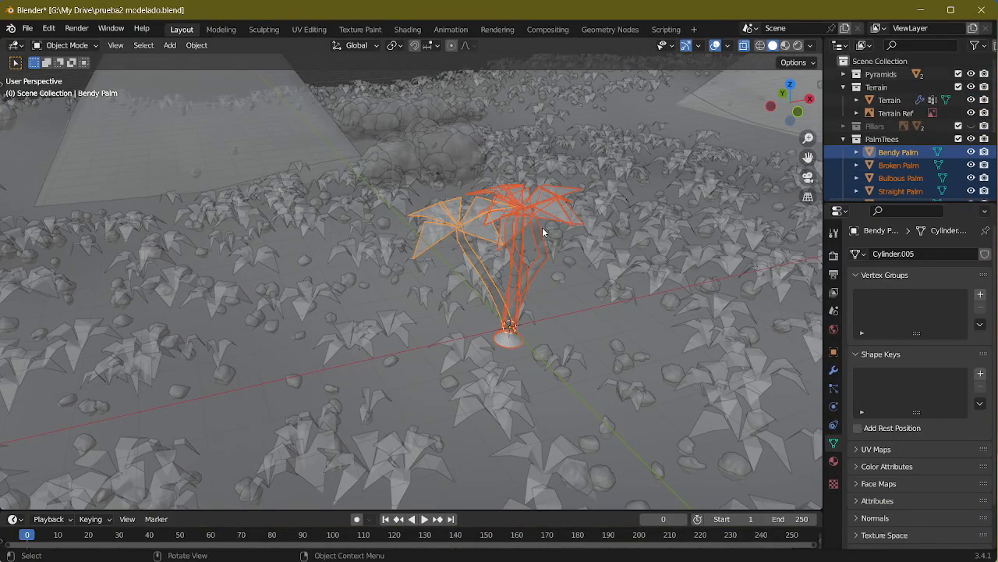
middle_drag(468, 249, 548, 223)
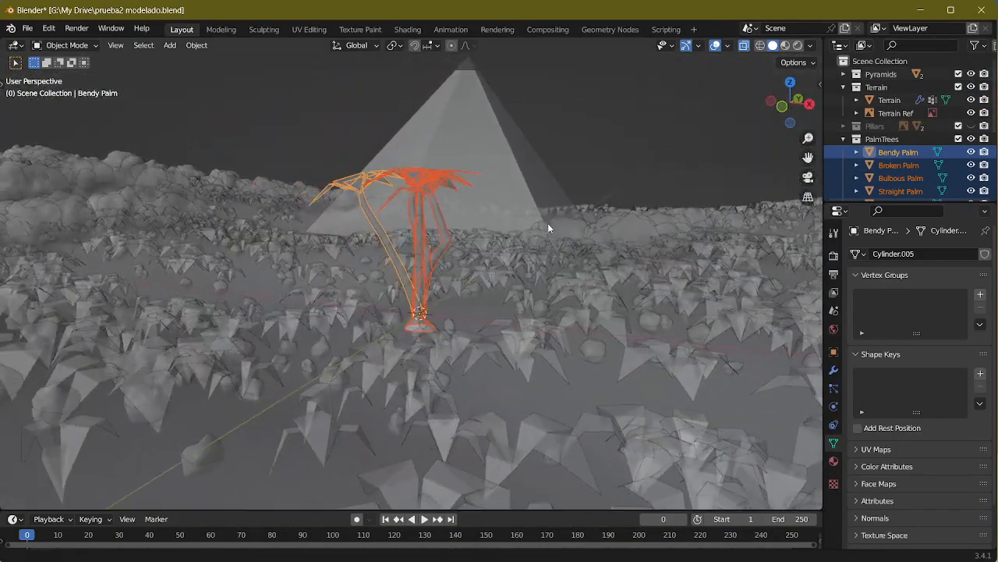
key(alt+Tab)
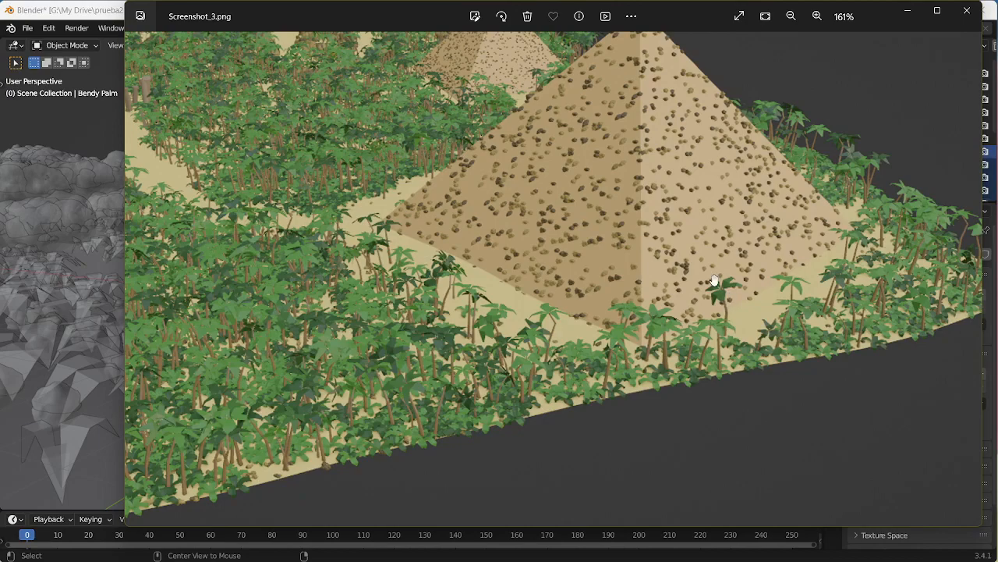
key(alt+Tab)
Step: Scale the five selected palms down a little further and deselect them
middle_drag(702, 237, 644, 193)
key(s)
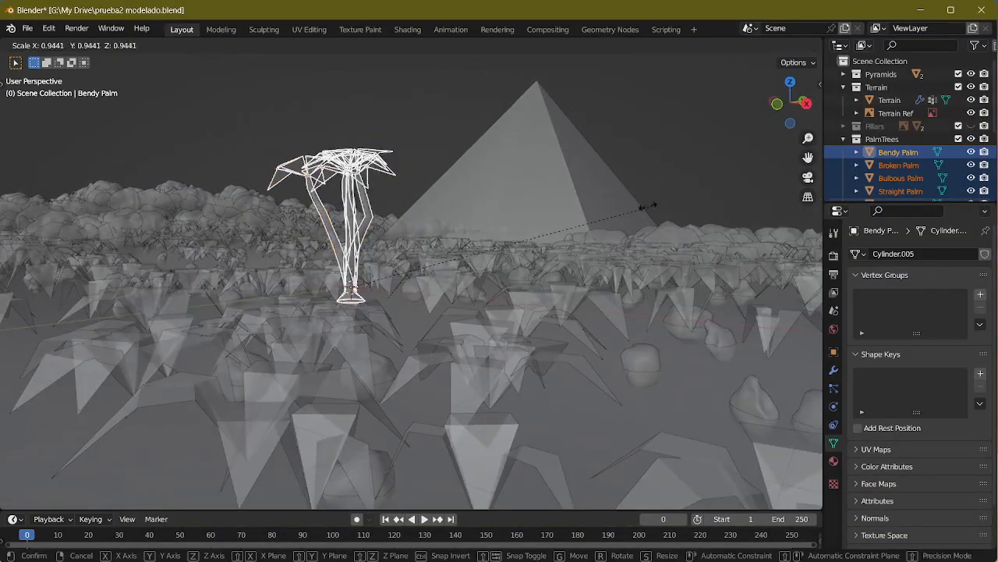
click(575, 216)
middle_drag(401, 238, 546, 238)
click(543, 176)
middle_drag(501, 208, 590, 206)
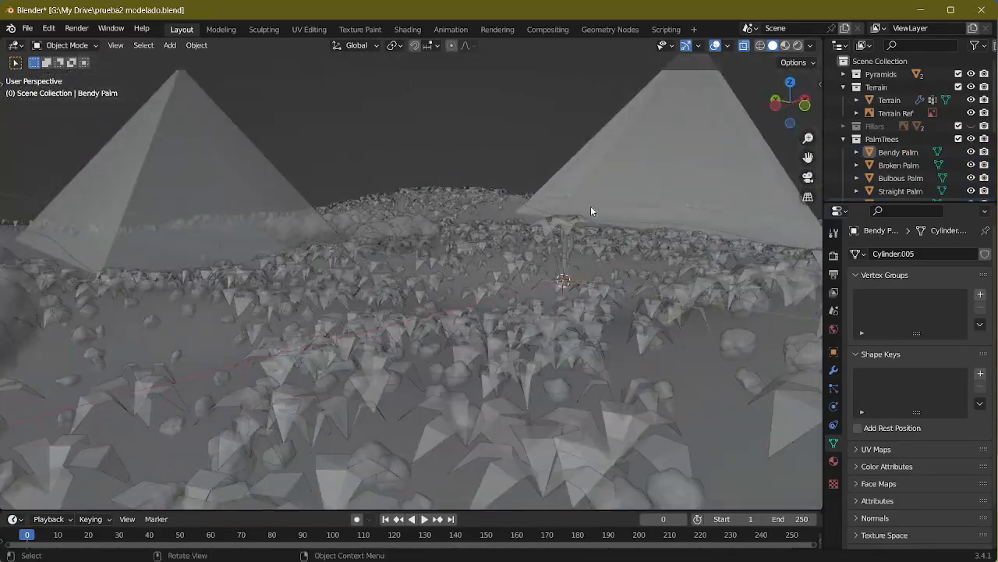
Step: Compare the terrain's vegetation and pyramids with the reference image Screenshot_3.png
key(alt+Tab)
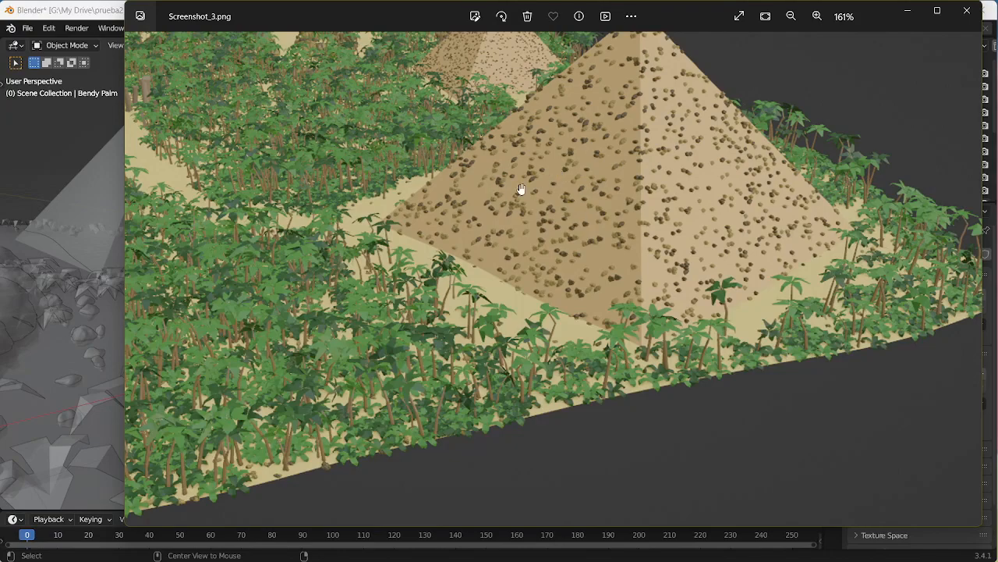
scroll(521, 189, down, 3)
key(alt+Tab)
middle_drag(500, 199, 516, 219)
scroll(495, 223, down, 3)
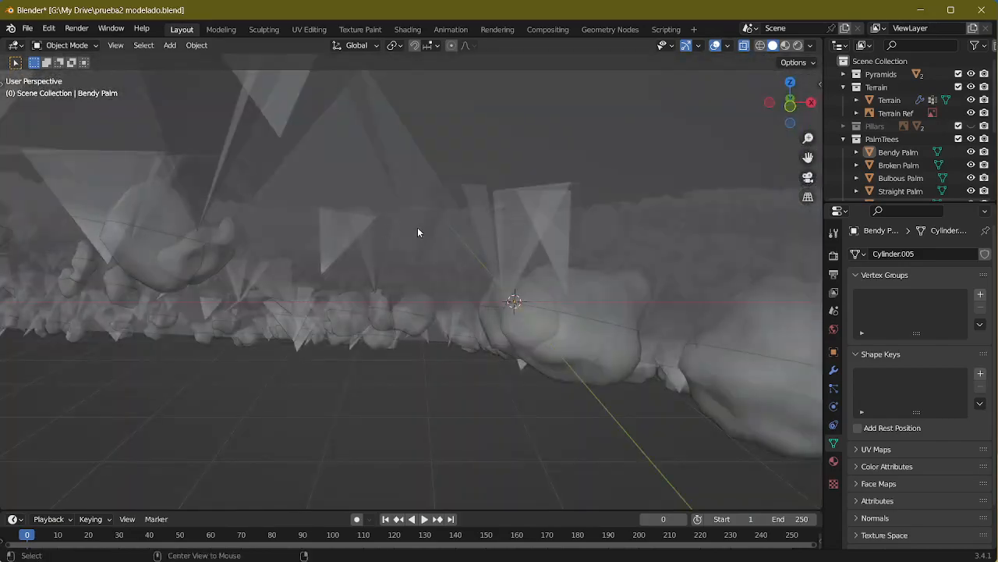
middle_drag(417, 231, 487, 285)
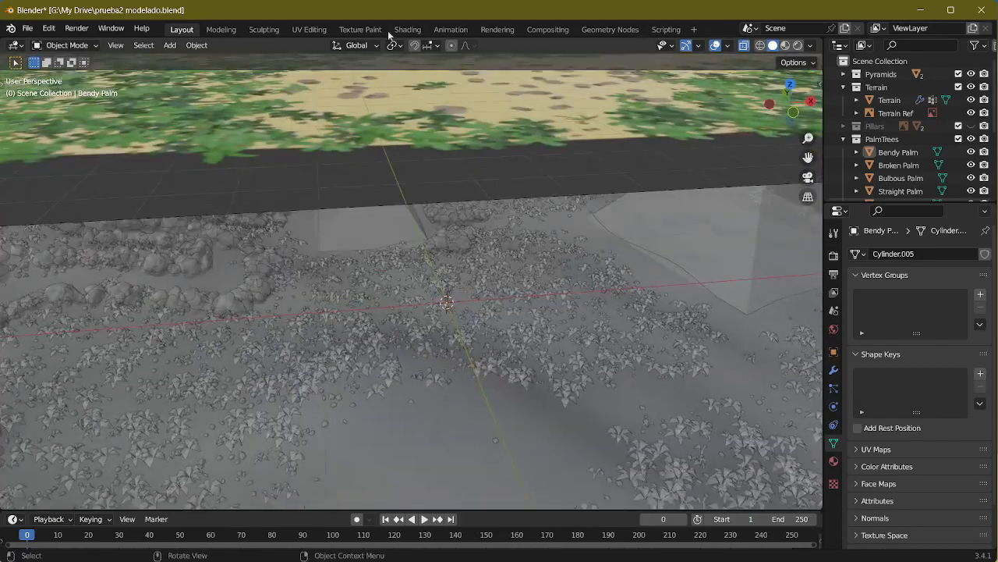
Step: In the Terrain's geometry node tree, cut the links from Rocks and Shrubs to Join Geometry
click(612, 29)
click(582, 224)
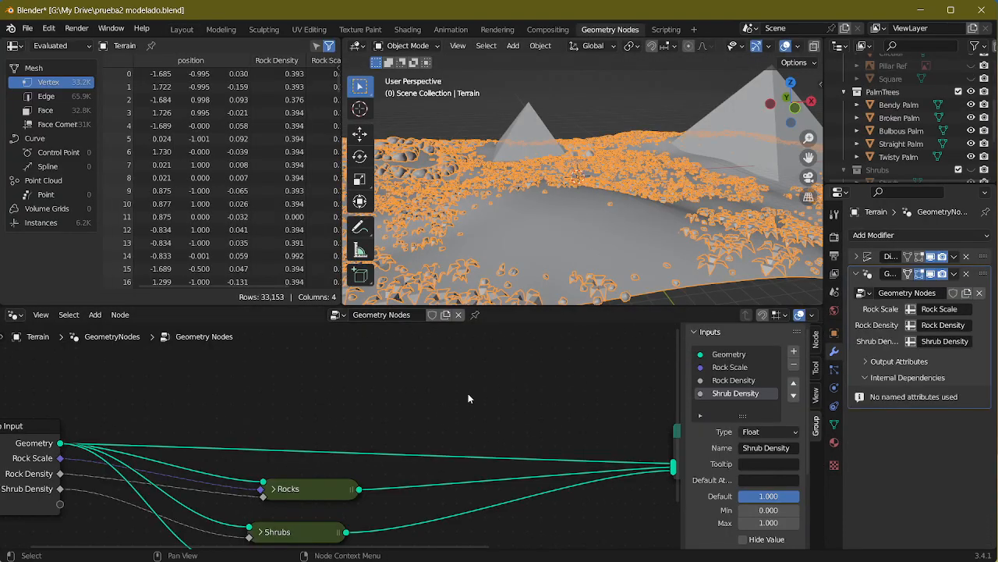
middle_drag(468, 393, 495, 336)
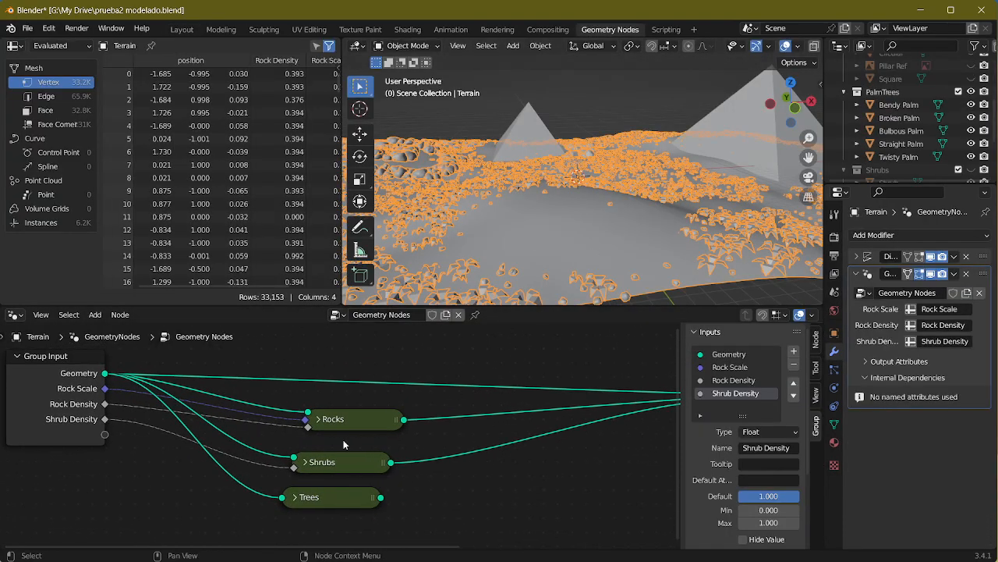
middle_drag(546, 415, 440, 411)
drag(615, 389, 477, 438)
Step: Check the nodes inside the Trees group, leave it and connect its output to Join Geometry
key(Tab)
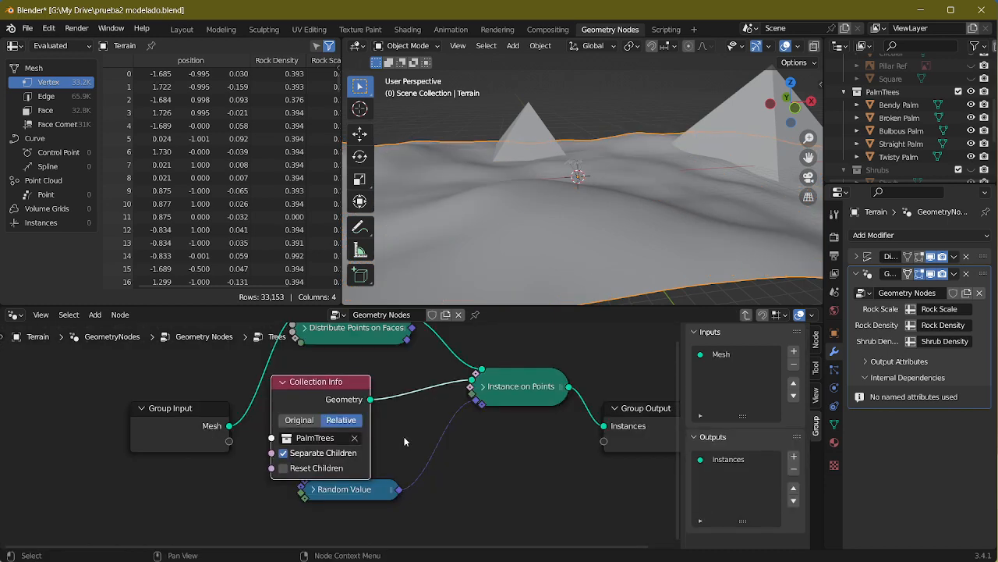
middle_drag(310, 400, 300, 417)
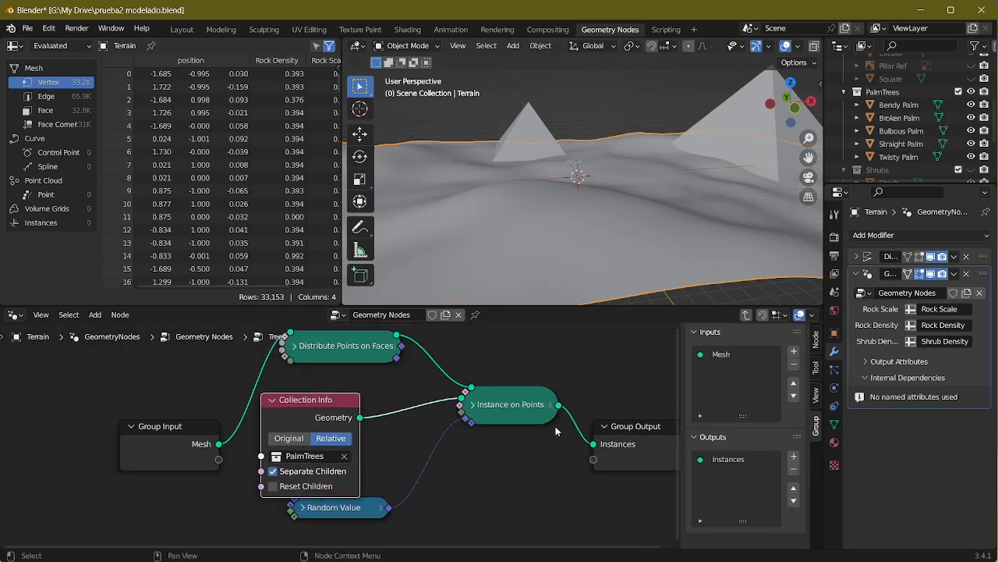
key(Tab)
drag(276, 490, 614, 388)
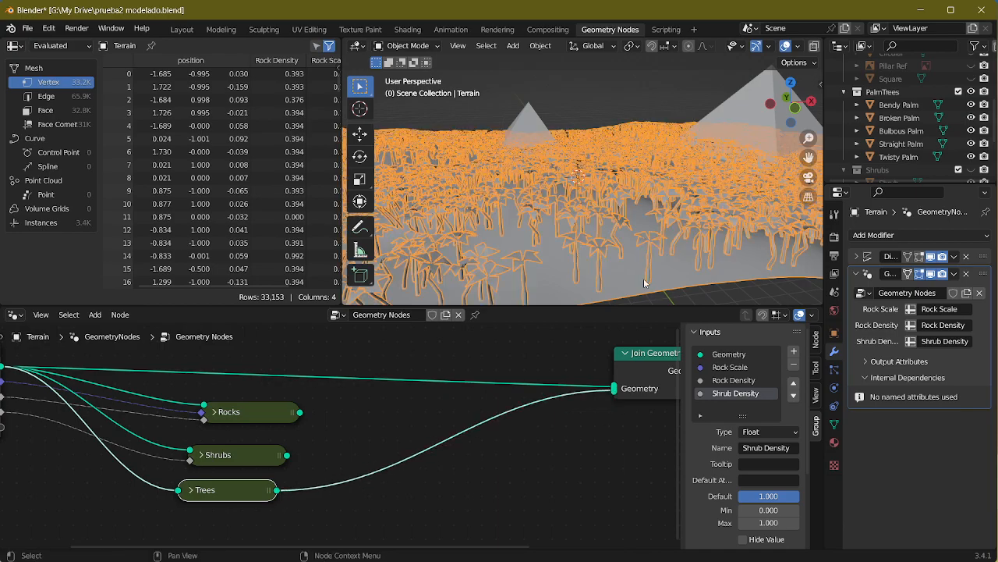
middle_drag(608, 250, 667, 214)
middle_drag(637, 214, 681, 210)
Step: Inside the Trees group, collapse the Collection Info node, and hide the Pyramids collection in the scene
key(Tab)
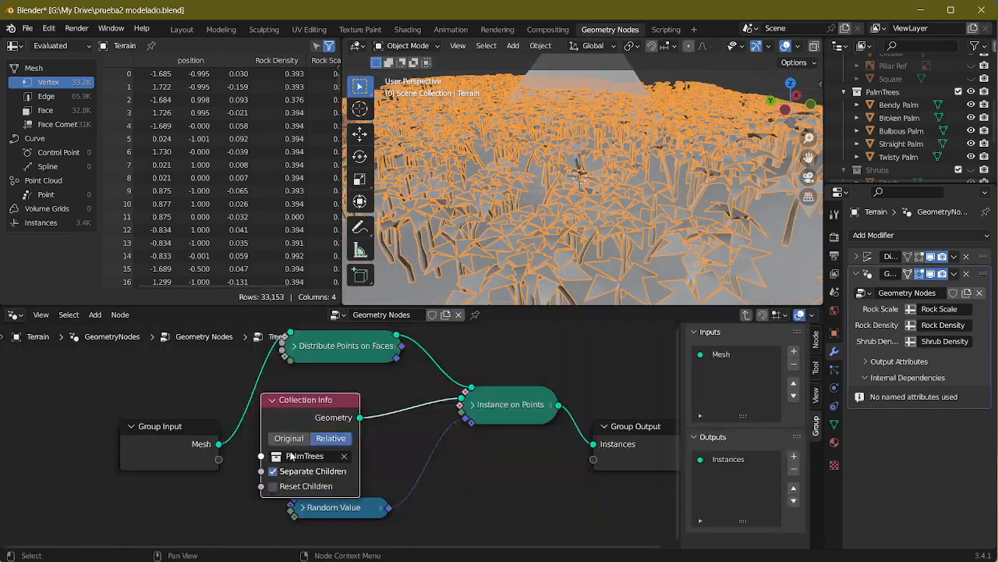
click(273, 400)
middle_drag(518, 250, 679, 186)
scroll(986, 88, up, 3)
scroll(986, 89, up, 2)
click(971, 75)
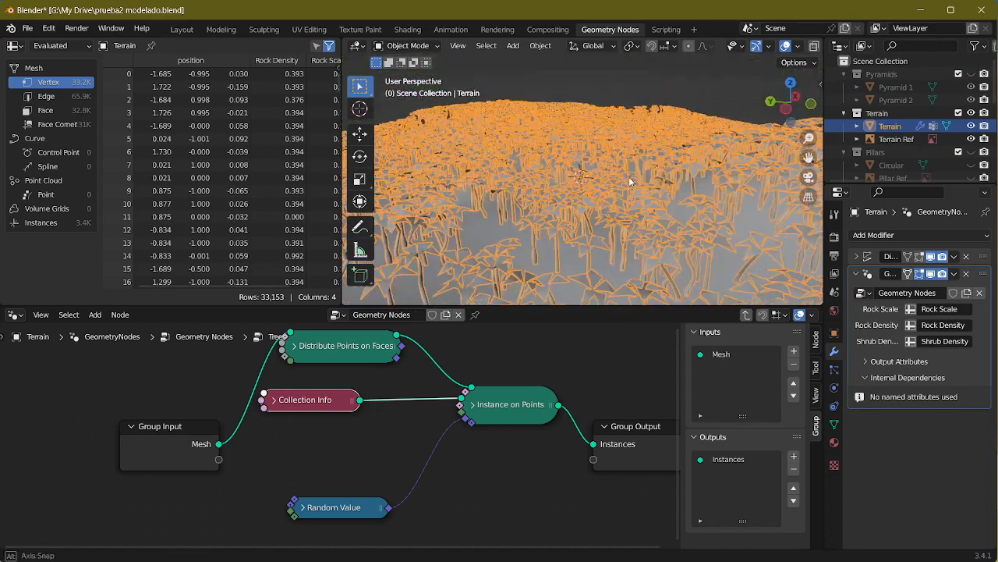
Step: Compare the density and height of the scattered palms with the forest in the reference image Screenshot_3.png
key(alt+Tab)
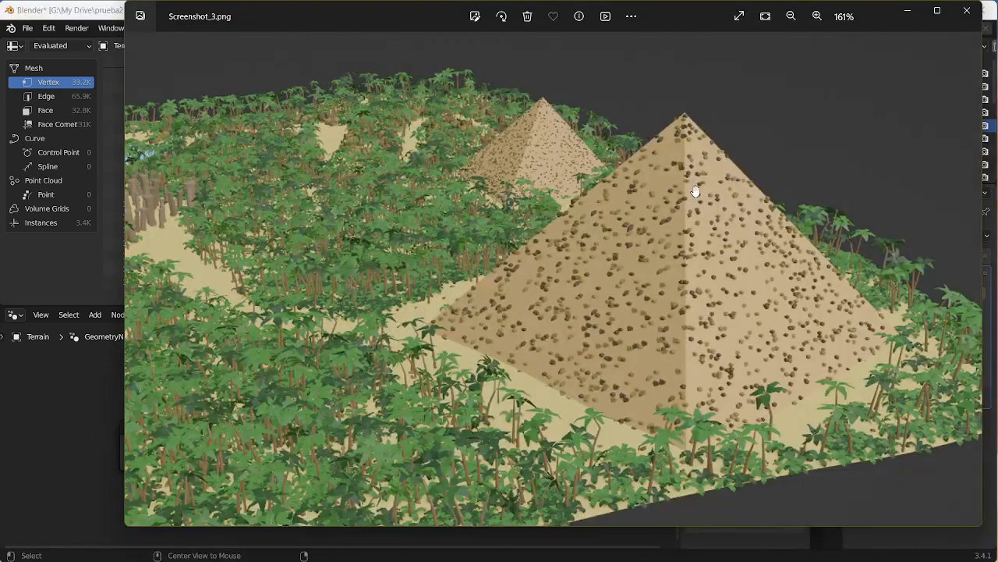
drag(689, 188, 814, 144)
drag(614, 300, 486, 272)
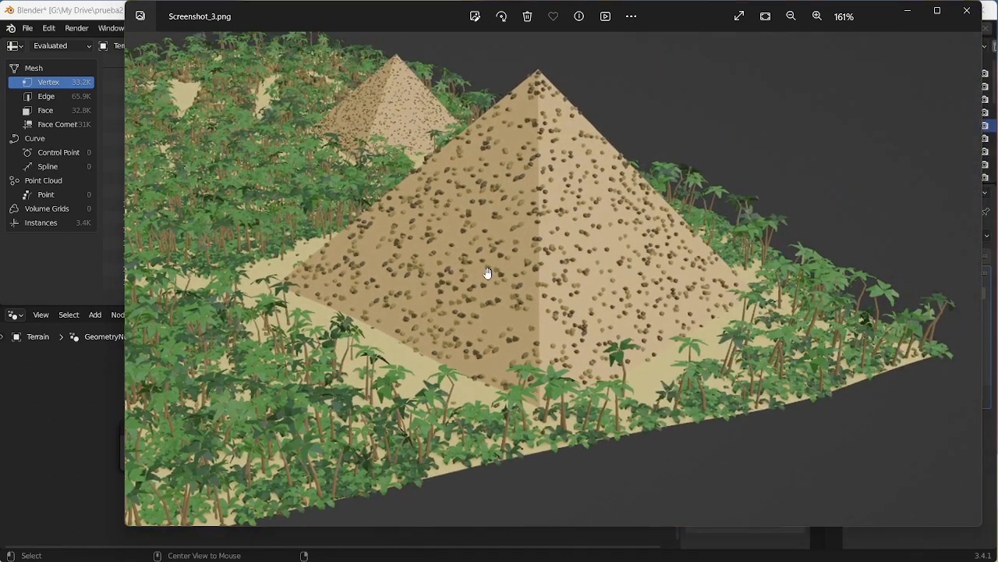
key(alt+Tab)
mouse_move(590, 223)
middle_down()
mouse_move(496, 212)
mouse_move(406, 258)
mouse_move(618, 198)
mouse_move(590, 239)
middle_up()
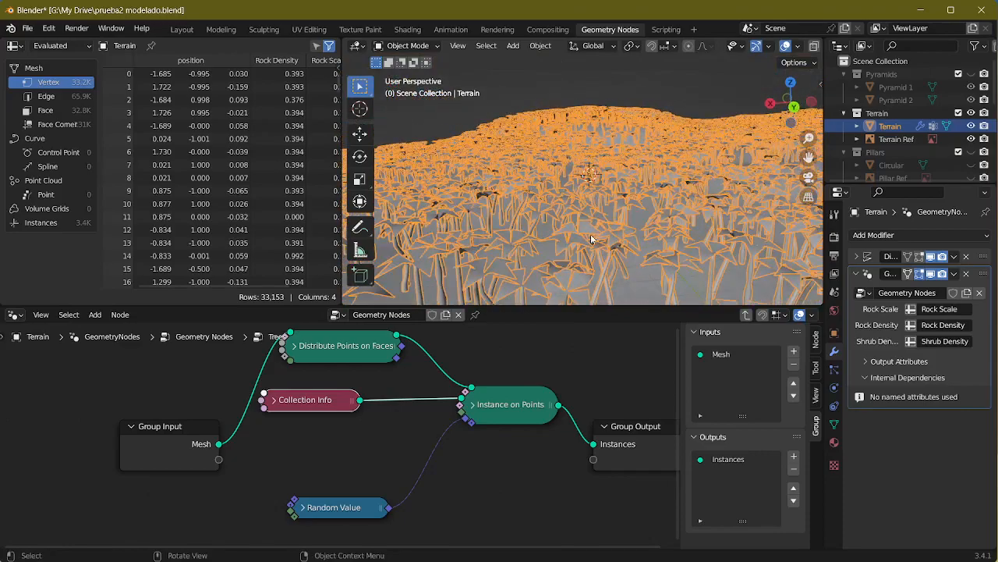
scroll(560, 267, up, 5)
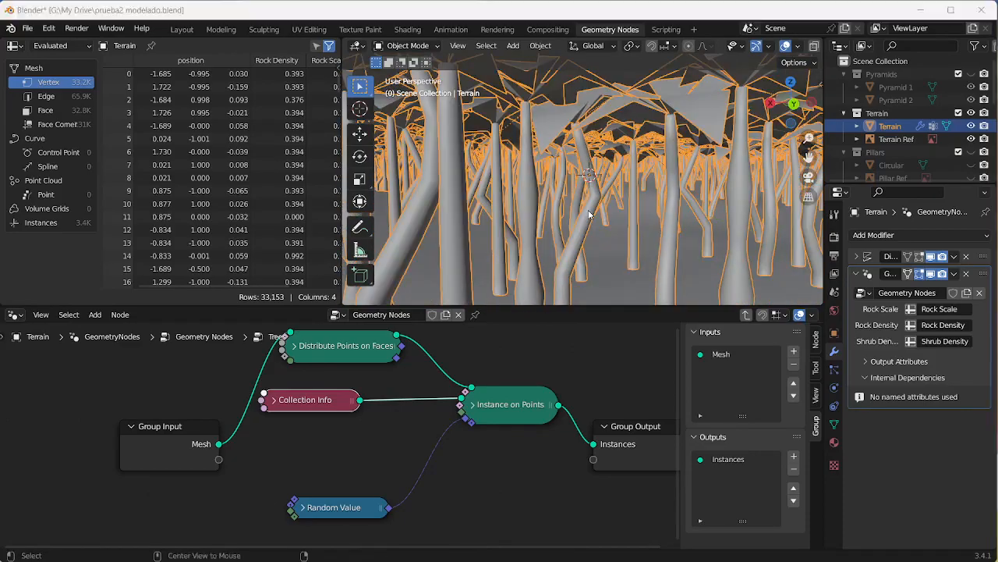
key(alt+Tab)
drag(458, 358, 657, 357)
drag(490, 304, 665, 321)
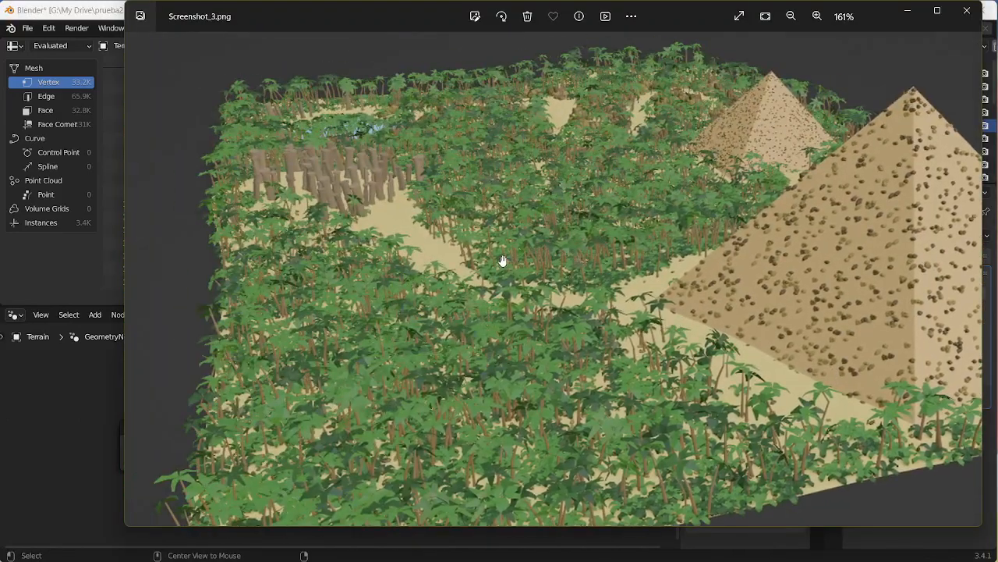
drag(659, 257, 318, 234)
drag(537, 257, 908, 177)
drag(630, 243, 641, 204)
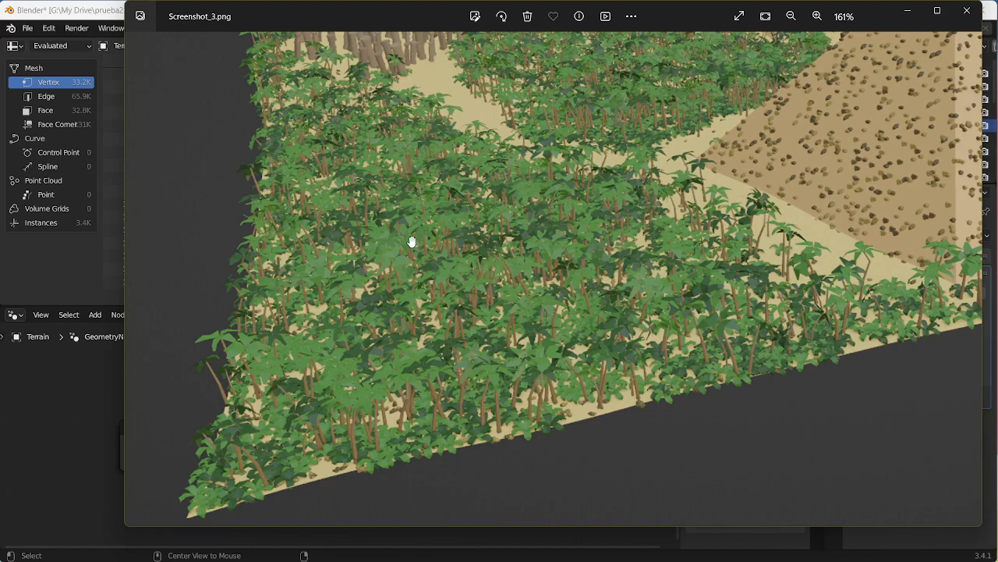
key(alt+Tab)
Step: Return to Blender and set Density Max of the Distribute Points on Faces node to 700 in the Trees group
click(293, 346)
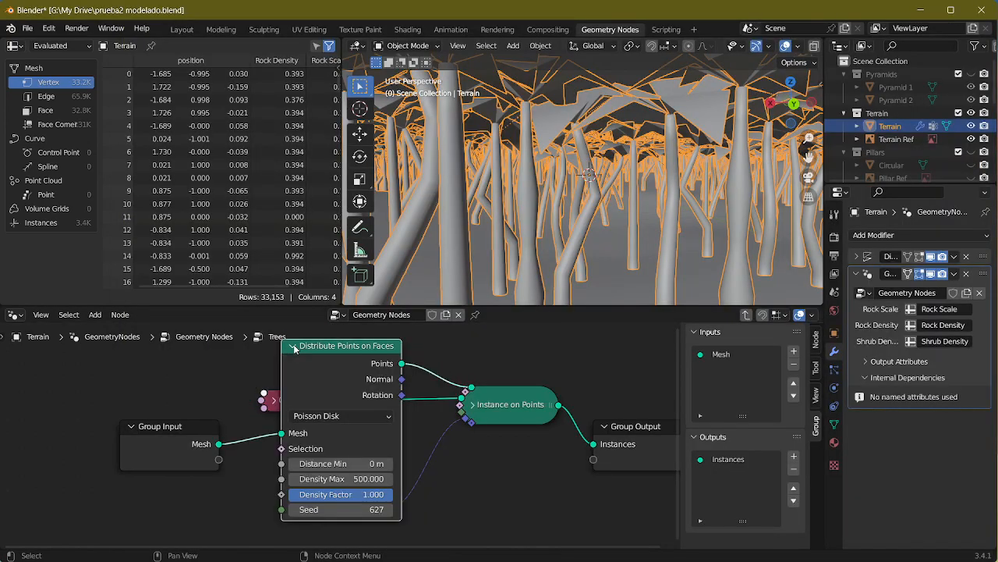
click(341, 478)
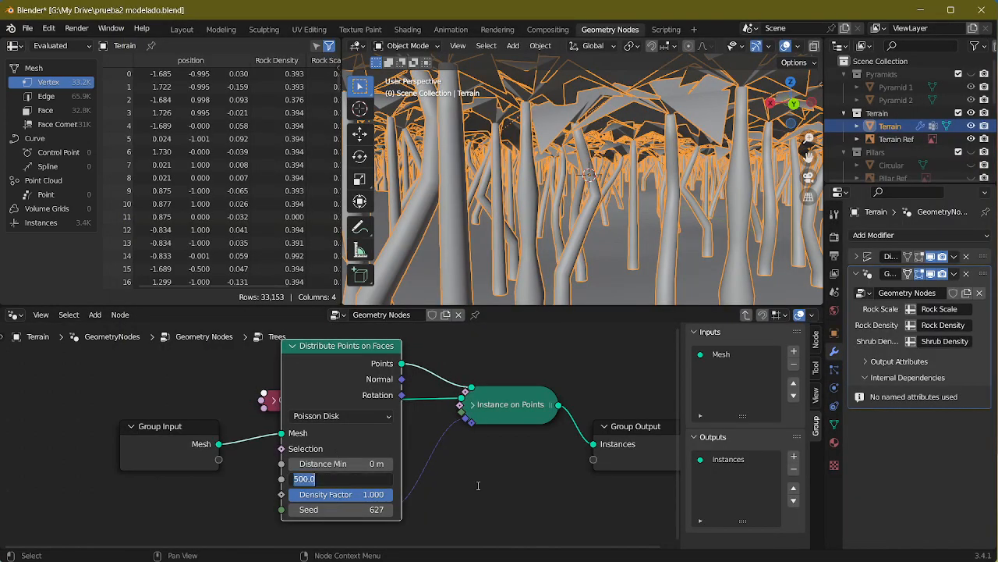
text(700)
key(Return)
scroll(577, 228, down, 8)
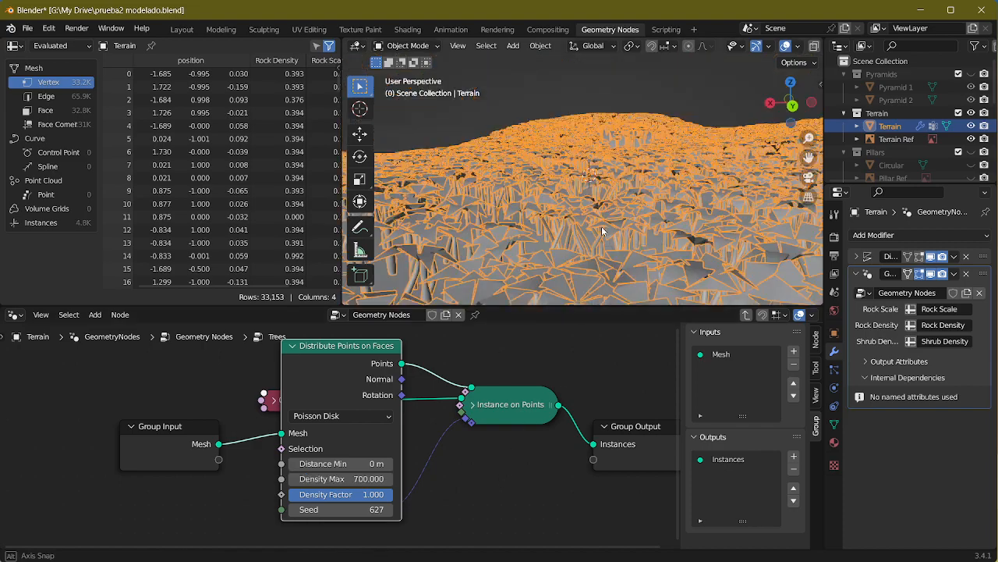
middle_drag(575, 226, 485, 267)
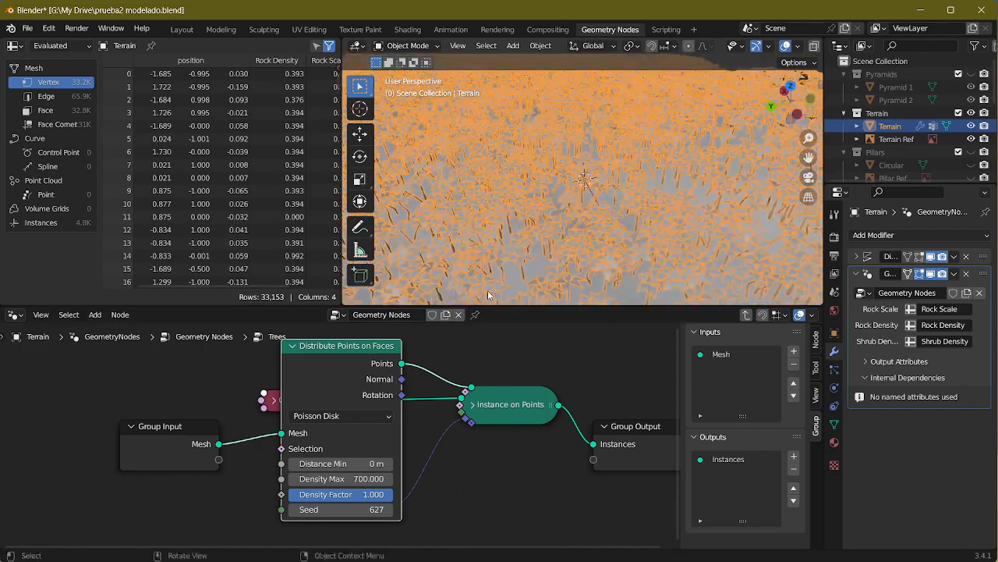
click(291, 346)
middle_drag(632, 207, 675, 182)
click(291, 346)
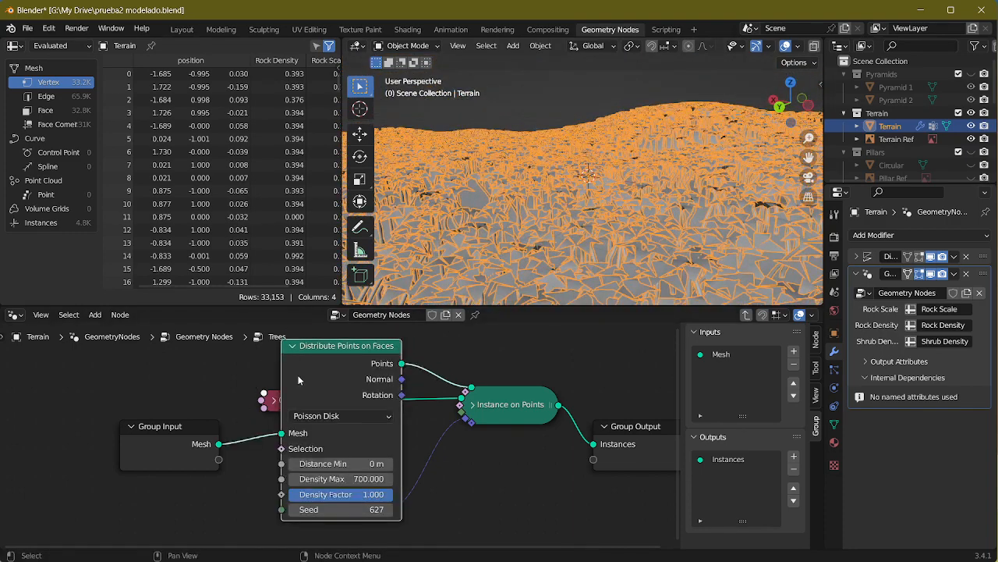
Step: Try a Distance Min of 0.1 m in Distribute Points on Faces, and bring it back to 0 m
click(339, 463)
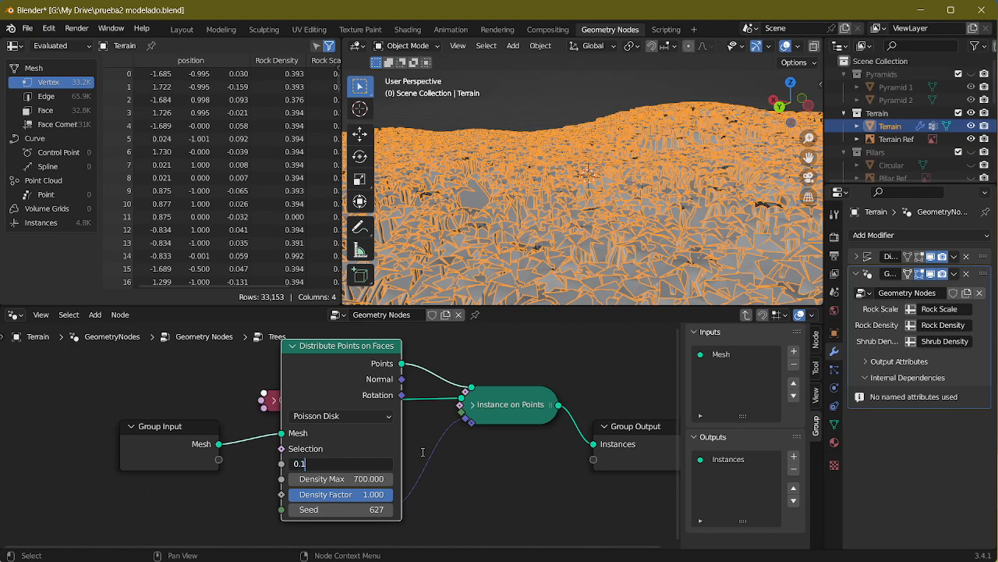
key(Return)
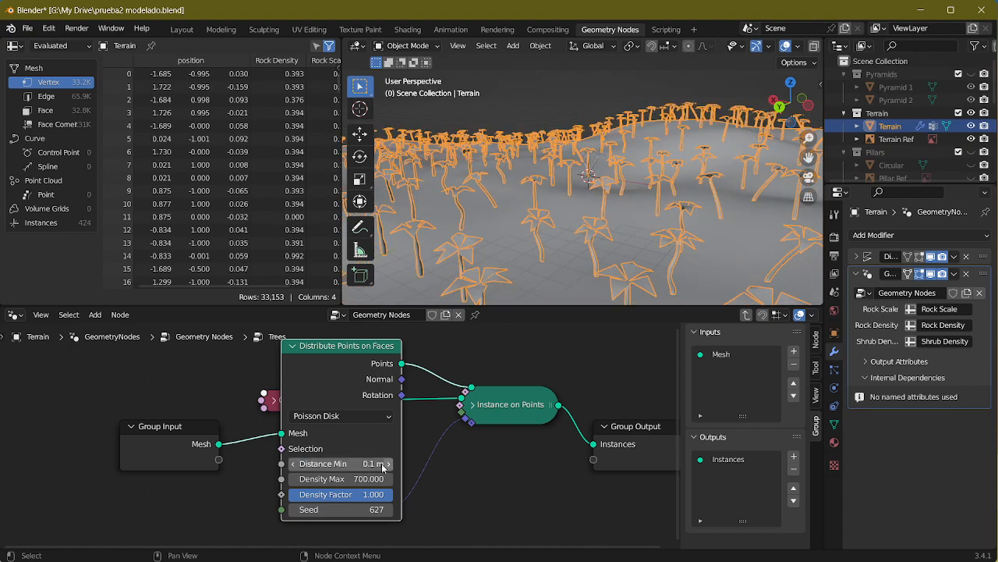
drag(383, 464, 354, 464)
click(293, 348)
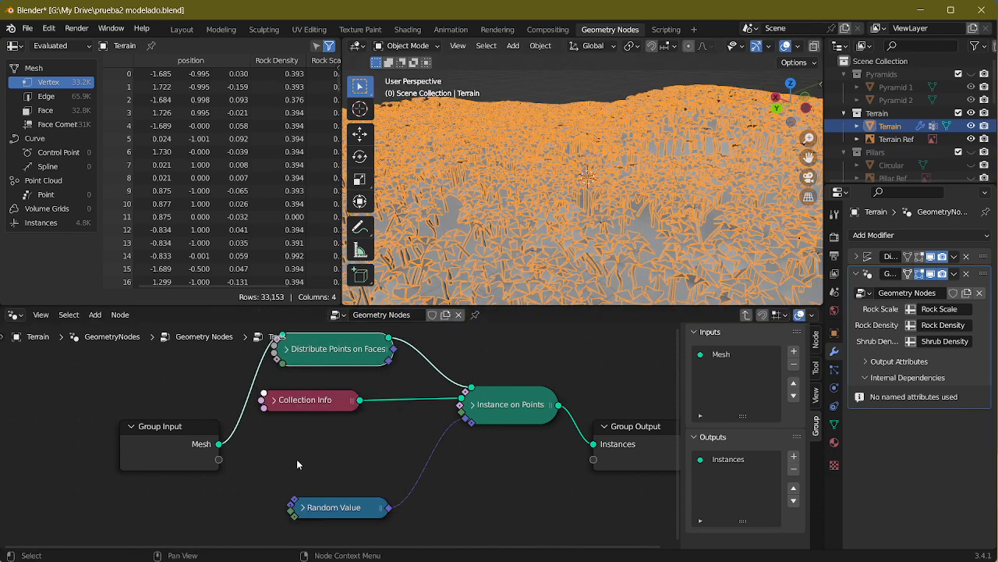
Step: Set the seed of the Random Value node that drives palm rotation to -464, and collapse the node
click(305, 509)
scroll(348, 479, down, 6)
middle_drag(356, 521, 396, 428)
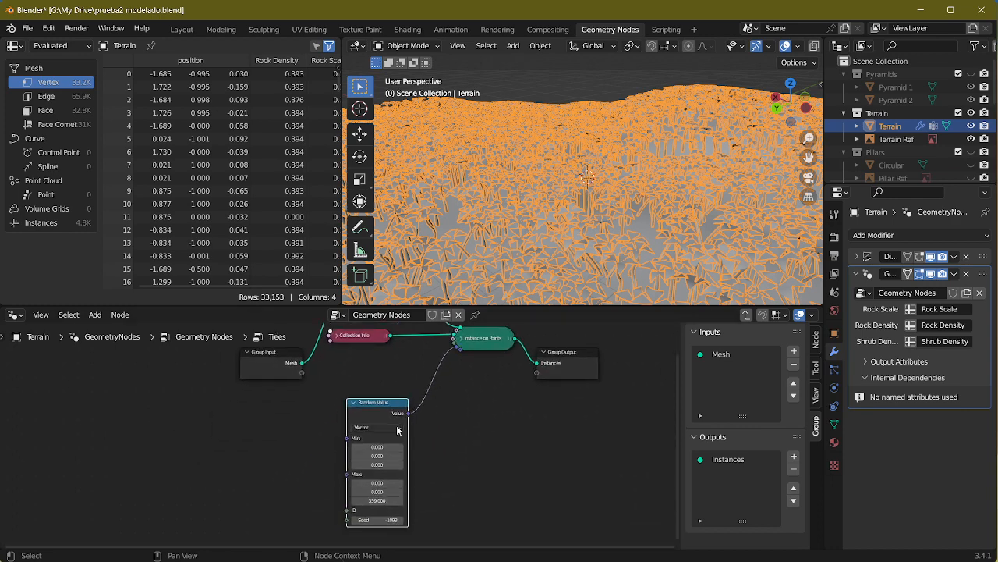
scroll(396, 427, up, 2)
scroll(369, 424, up, 2)
middle_drag(354, 396, 306, 440)
click(312, 435)
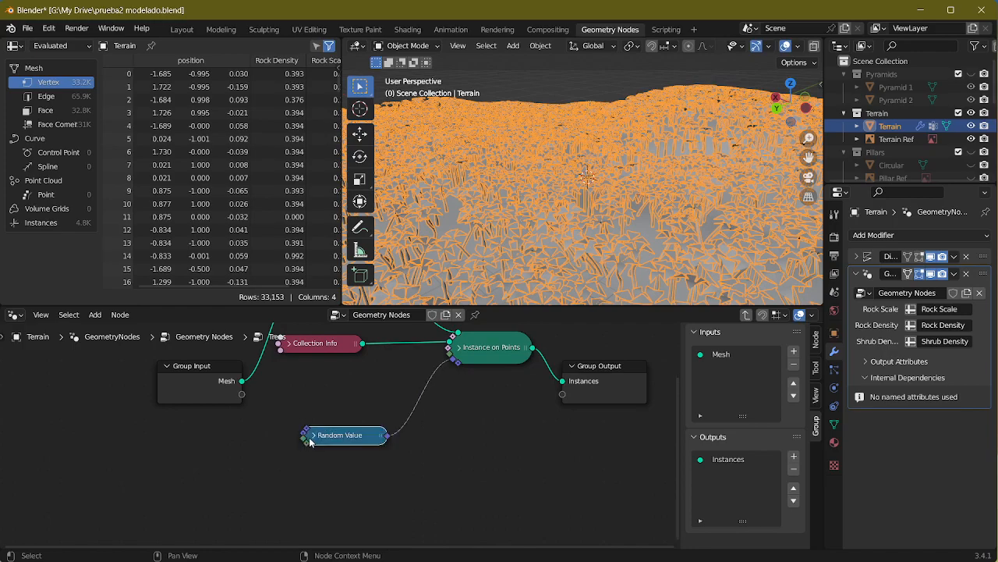
click(312, 437)
scroll(415, 493, down, 3)
middle_drag(373, 524, 396, 462)
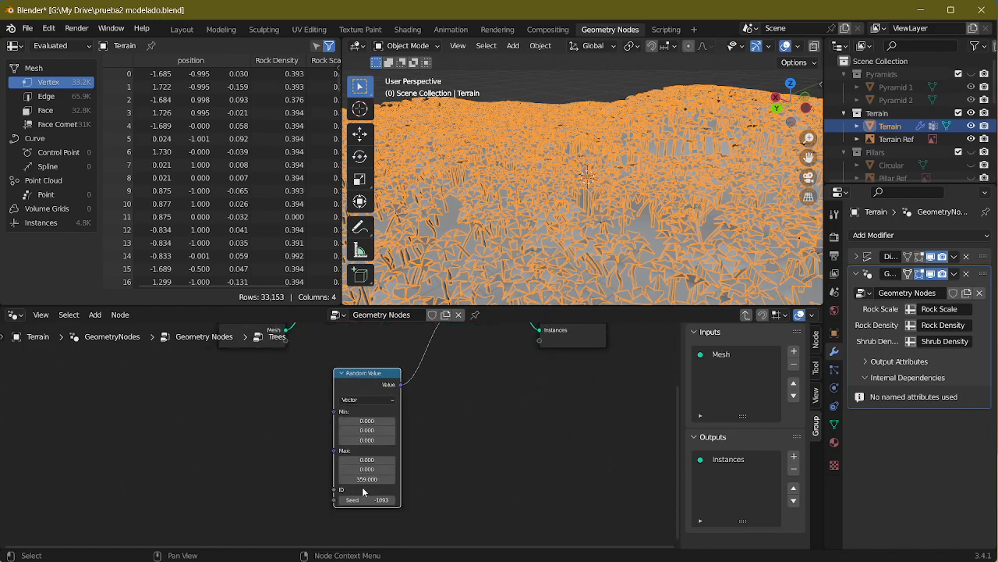
drag(363, 479, 671, 476)
drag(363, 500, 390, 500)
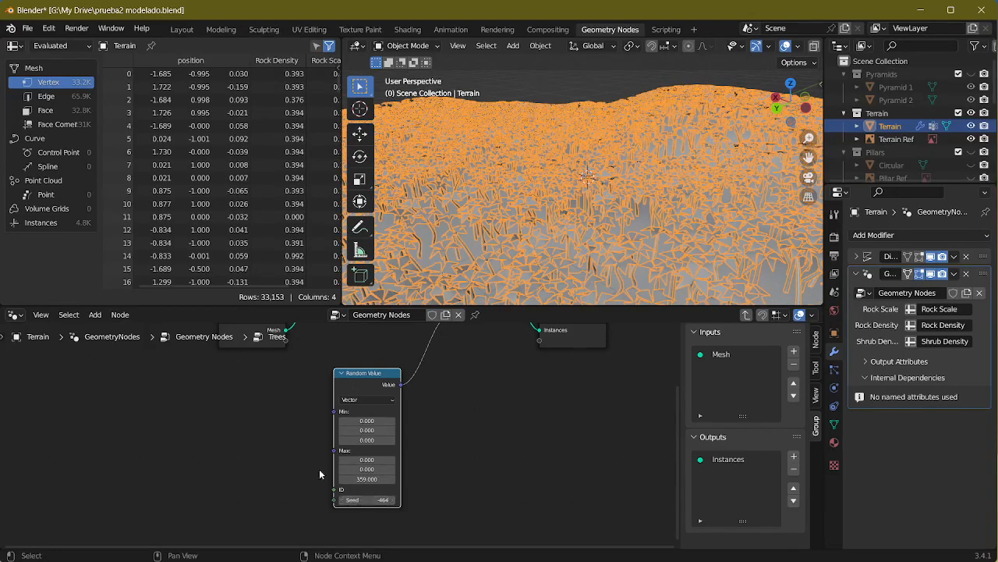
click(342, 374)
Step: Set the seed of the Distribute Points on Faces node to -23, and collapse the node
middle_drag(346, 414, 336, 523)
click(321, 375)
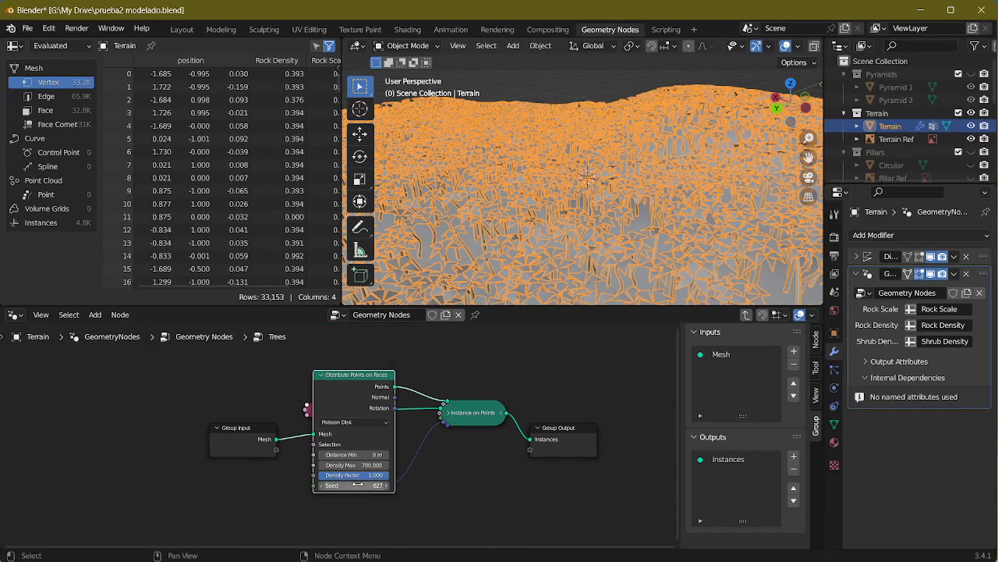
drag(357, 484, 330, 486)
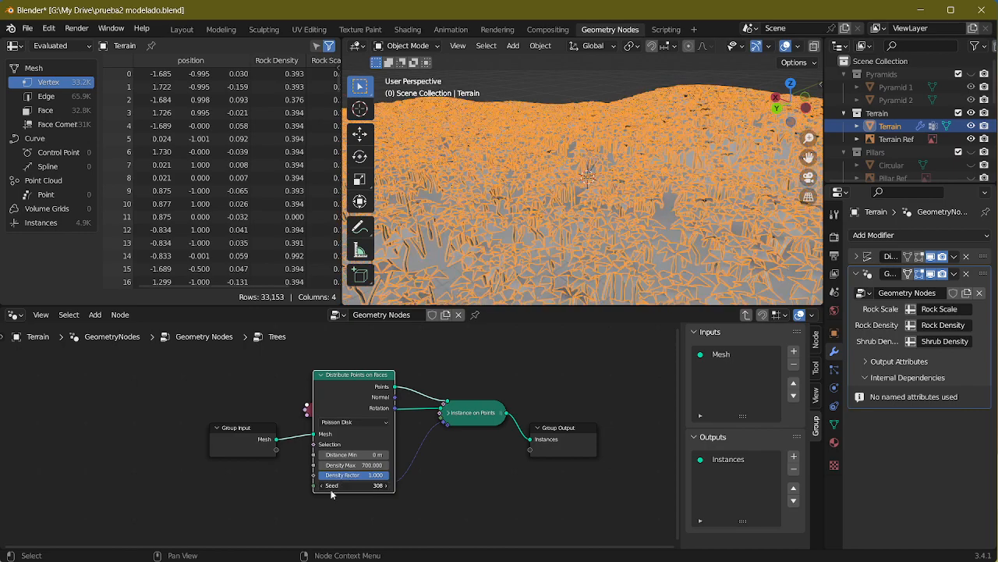
click(323, 375)
middle_drag(702, 234, 735, 244)
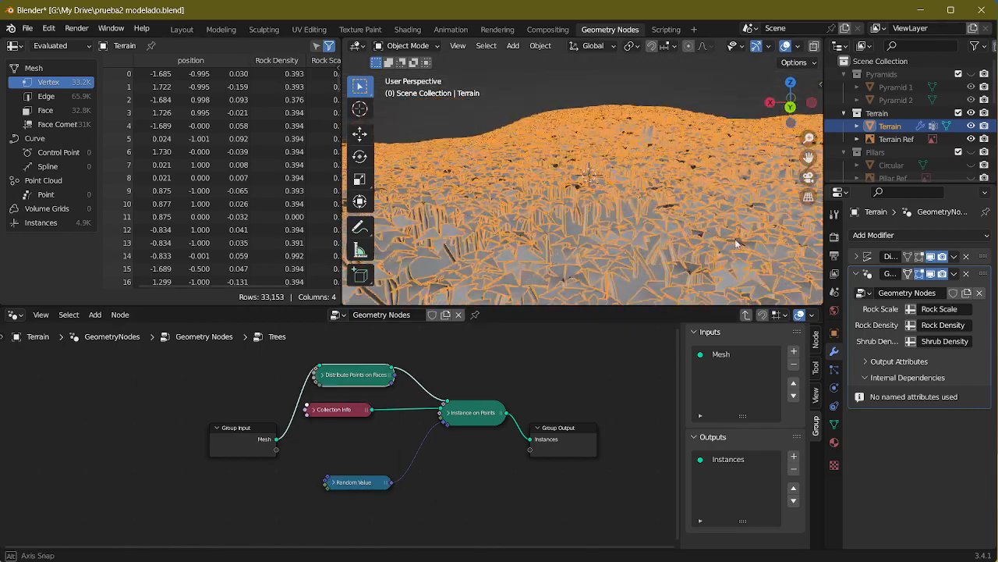
Step: Check the Collection Info settings and expand the Instance on Points node in the Trees group
click(310, 410)
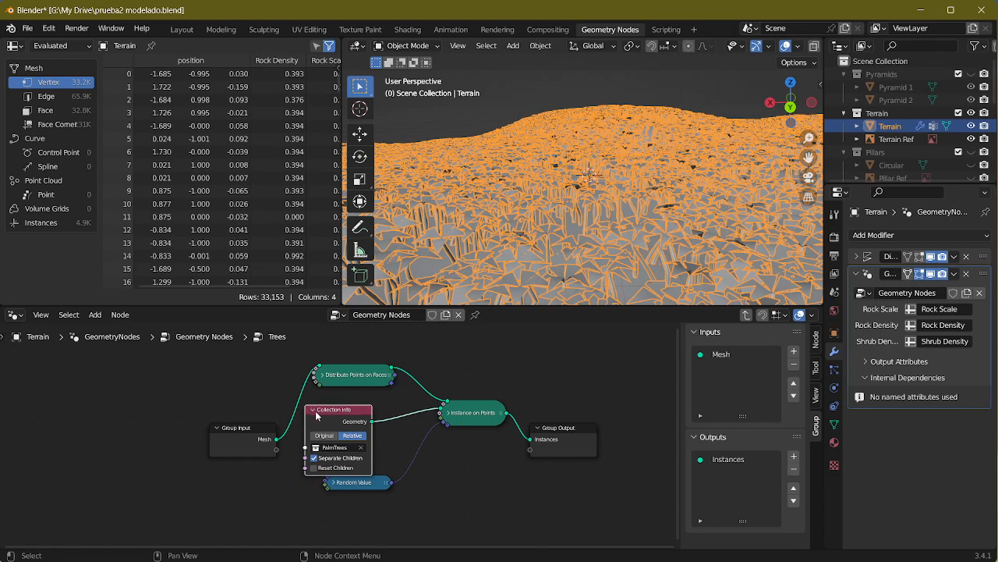
click(313, 410)
click(447, 413)
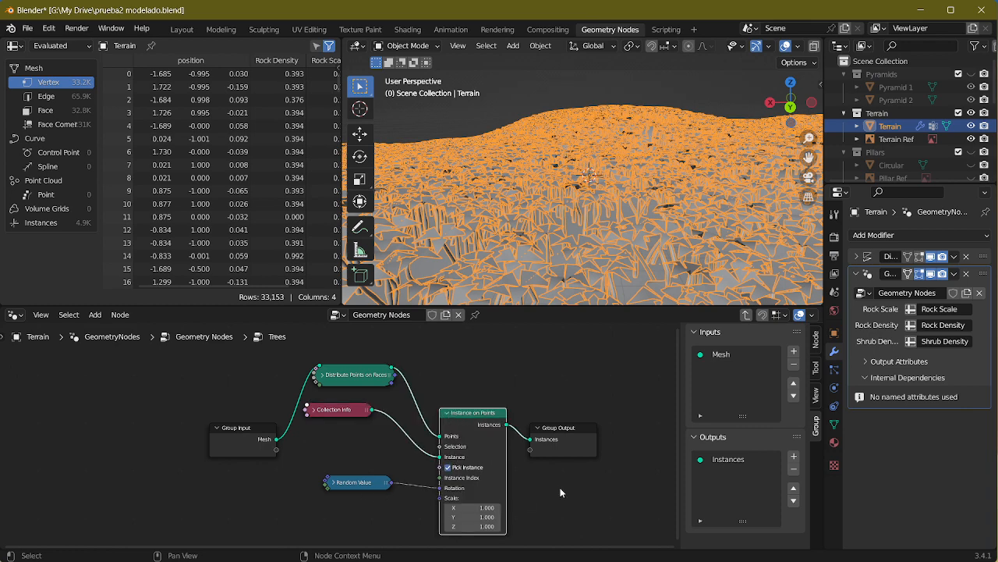
middle_drag(560, 489, 535, 431)
Step: Switch to the reference image Screenshot_3.png and examine the palm density and height around the pyramids
key(alt+Tab)
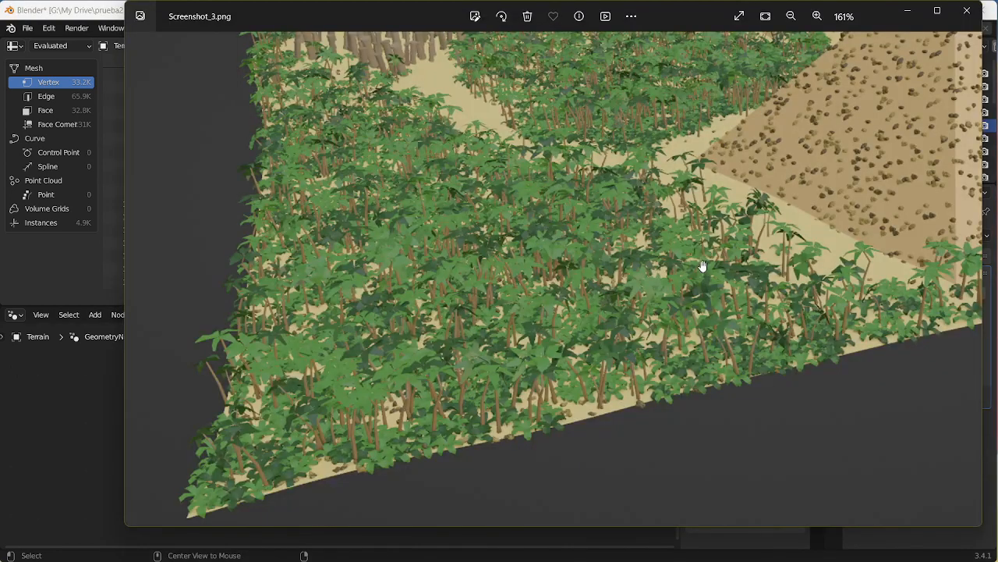
drag(702, 266, 533, 307)
drag(617, 288, 621, 352)
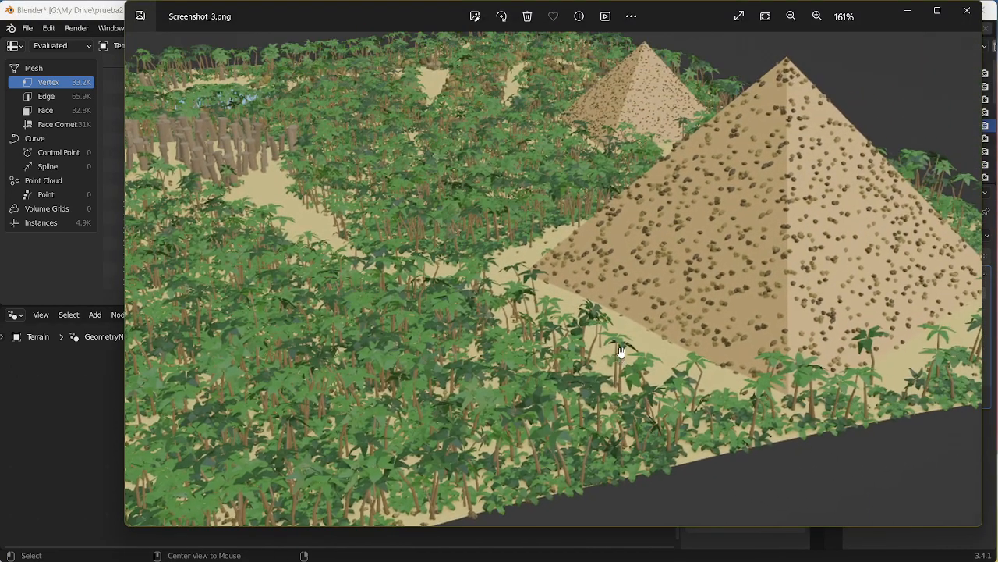
drag(502, 265, 600, 334)
drag(387, 312, 441, 287)
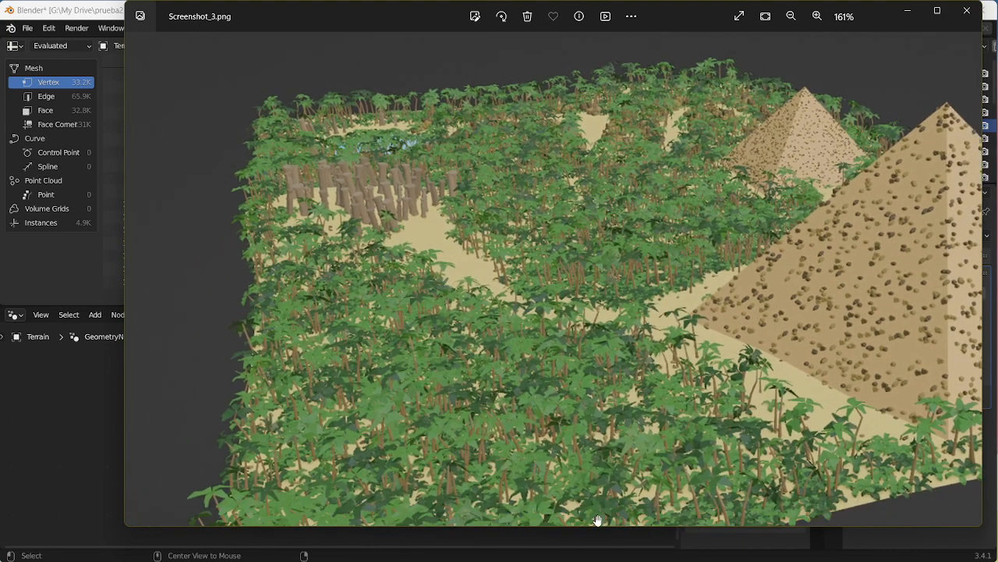
scroll(593, 339, down, 5)
Step: Examine the palm forest around the pyramids, pillars and lake in Screenshot_4.png, and close the image viewer
key(Right)
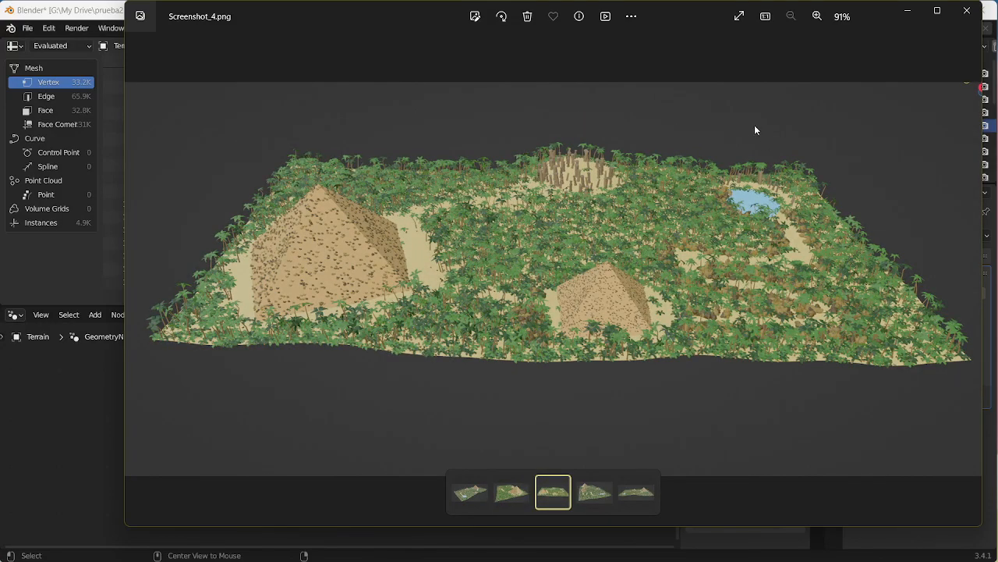
scroll(754, 127, up, 5)
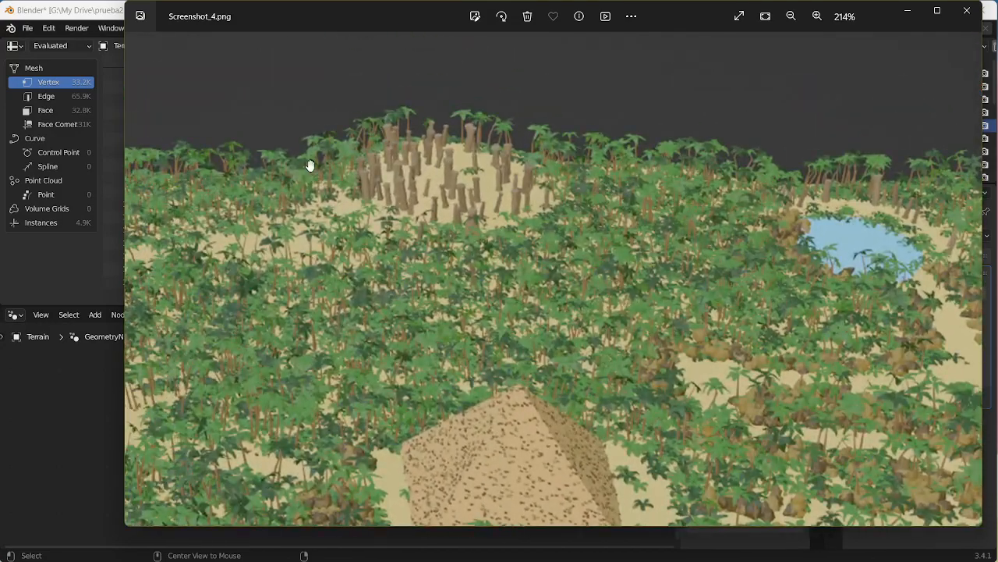
drag(287, 224, 417, 227)
drag(591, 226, 305, 220)
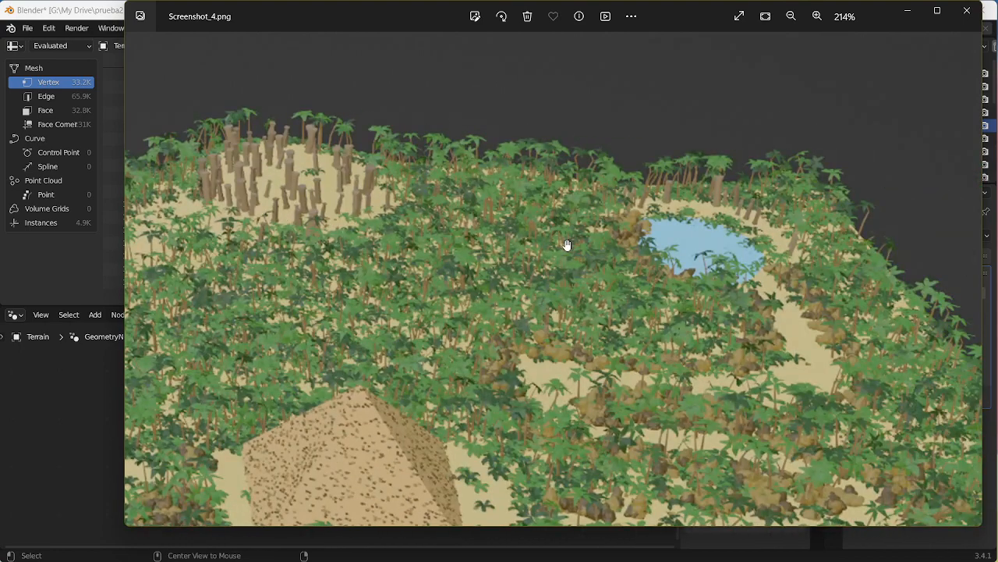
drag(493, 236, 457, 234)
drag(380, 249, 553, 214)
drag(351, 270, 536, 240)
drag(527, 281, 564, 227)
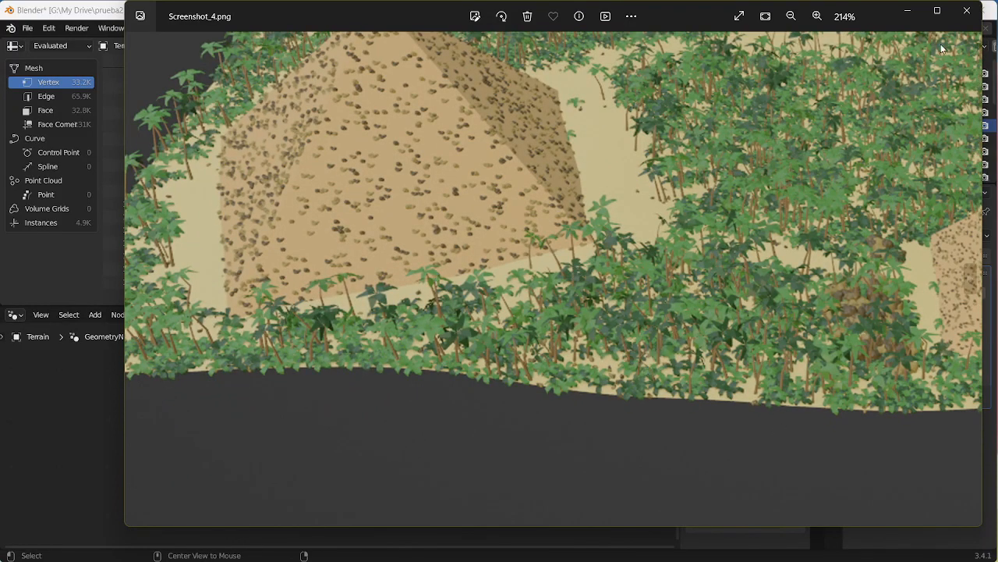
click(967, 10)
Step: Inspect the palm bases along the terrain edge, and hide the Terrain object in the Layout workspace
middle_drag(666, 207, 725, 182)
middle_drag(622, 211, 587, 207)
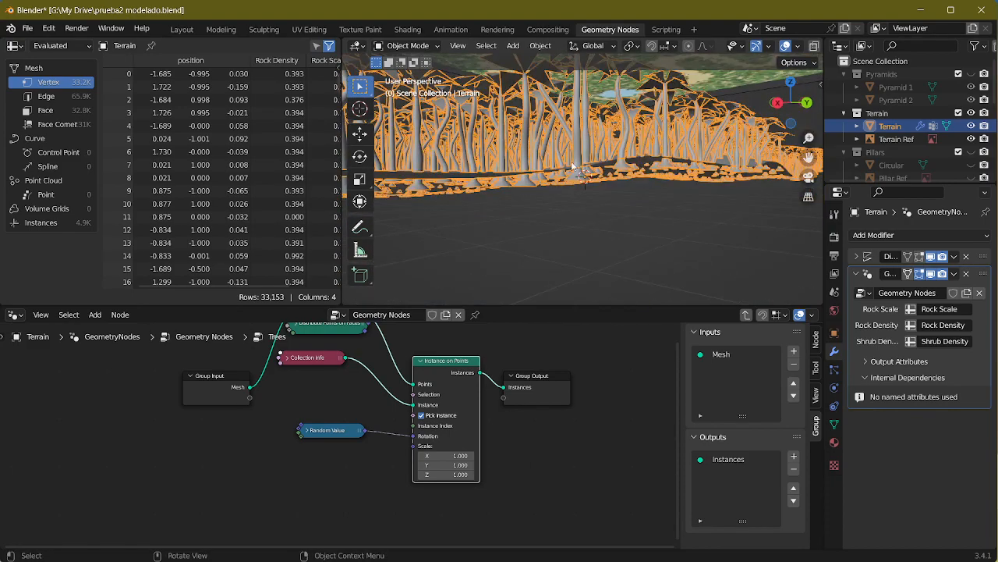
middle_drag(588, 162, 577, 250)
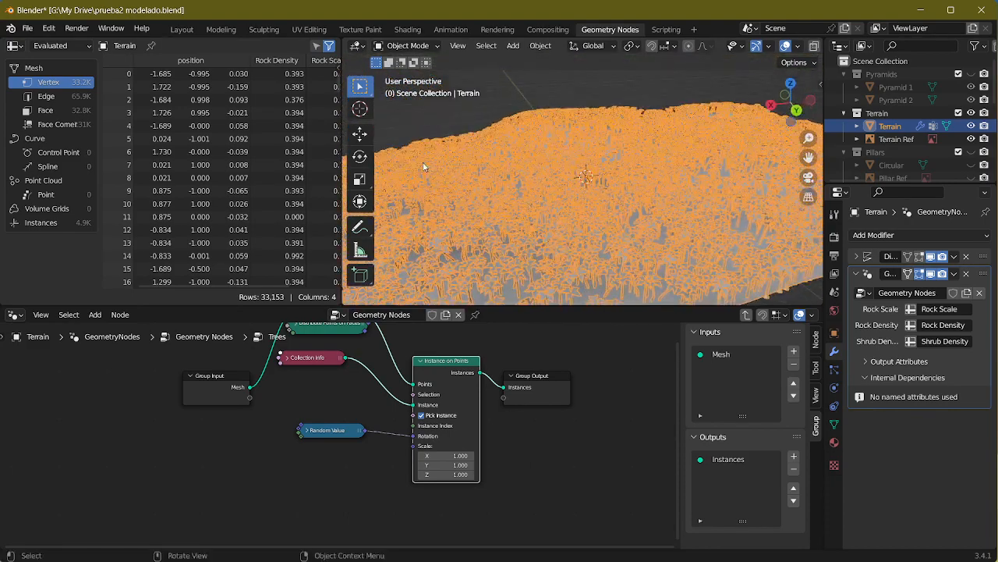
click(182, 29)
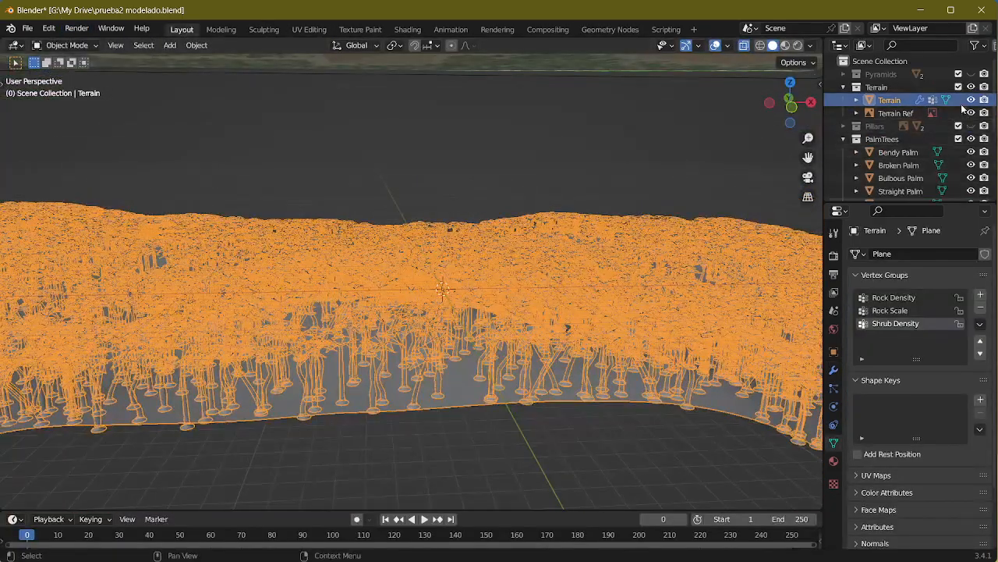
click(970, 100)
Step: Select all five palms in the PalmTrees collection, from Bendy Palm to Twisty Palm, and show them in front view
click(896, 152)
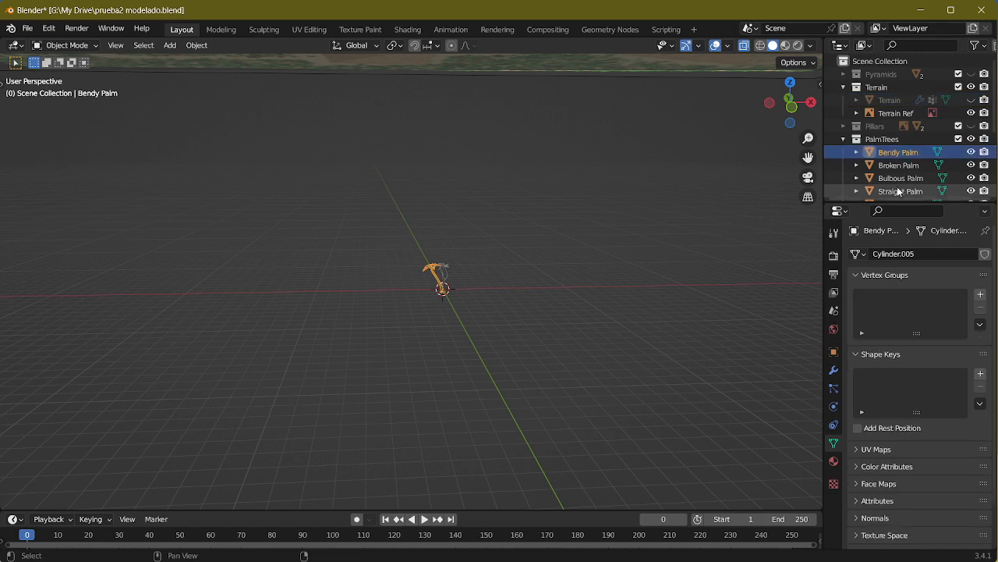
scroll(903, 185, down, 1)
shift+click(898, 184)
scroll(539, 284, up, 7)
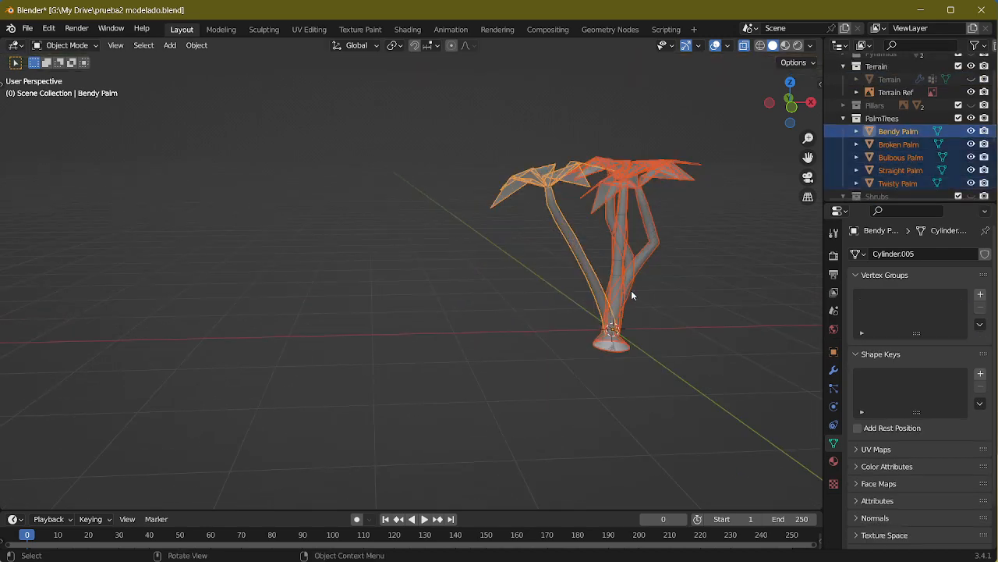
middle_drag(579, 260, 593, 260)
alt+middle_drag(441, 248, 423, 266)
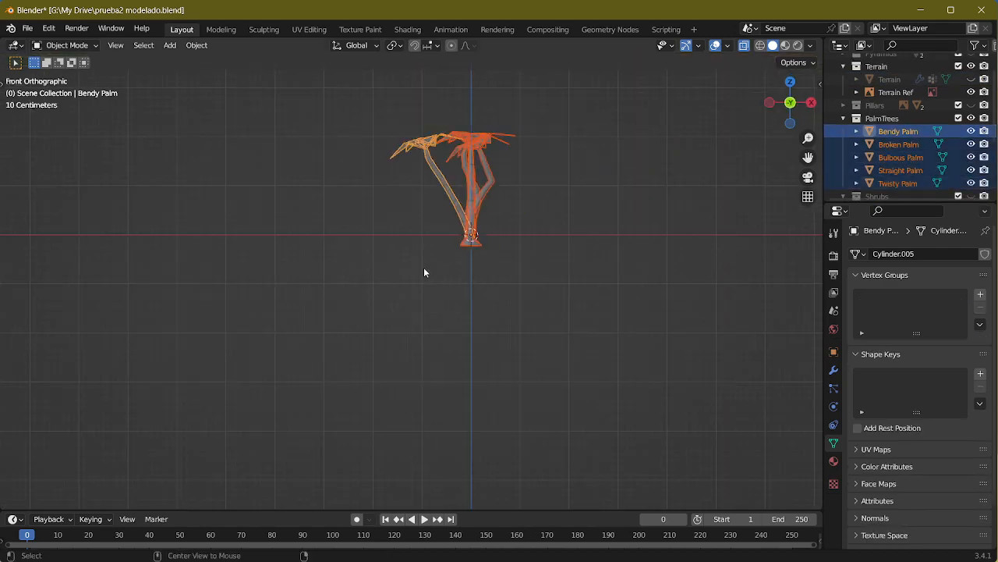
scroll(540, 215, up, 3)
shift+middle_drag(539, 215, 503, 336)
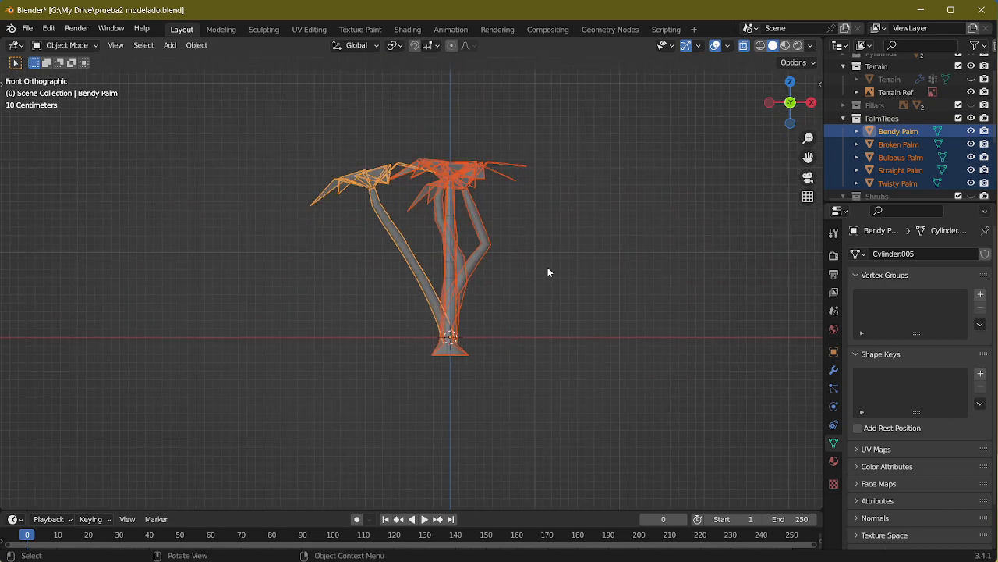
Step: In Edit Mode, raise the whole mesh of all five palms about 0.1 m along Z to align their bases with the origin, and deselect them
key(Tab)
key(a)
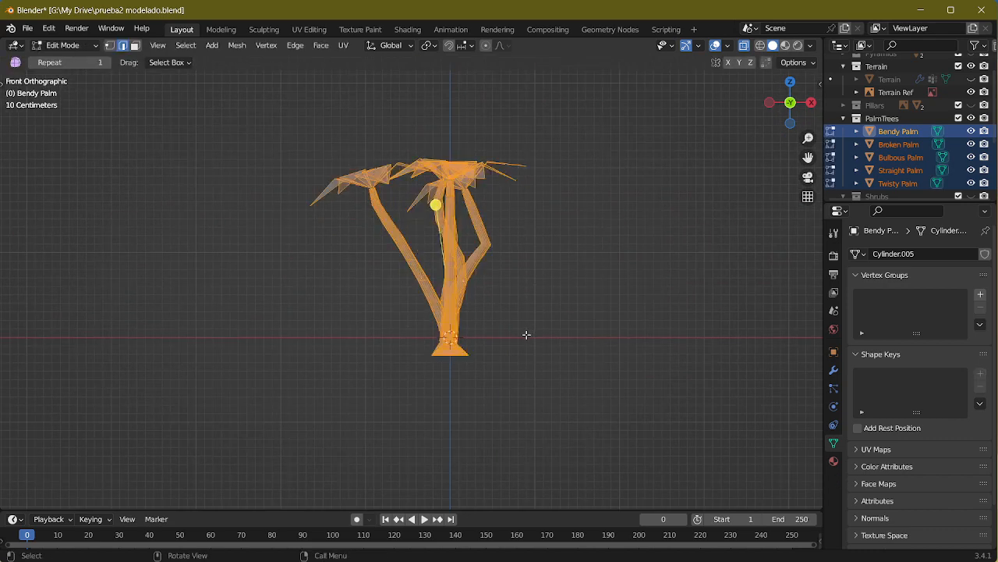
key(g)
key(z)
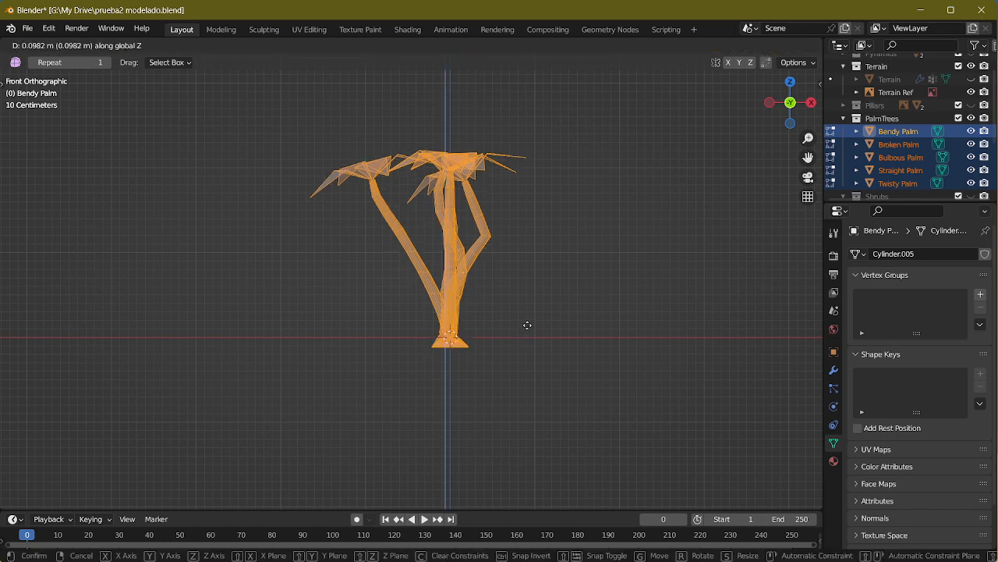
click(528, 321)
middle_drag(544, 315, 596, 282)
scroll(551, 319, down, 4)
key(Tab)
scroll(596, 281, down, 4)
click(565, 260)
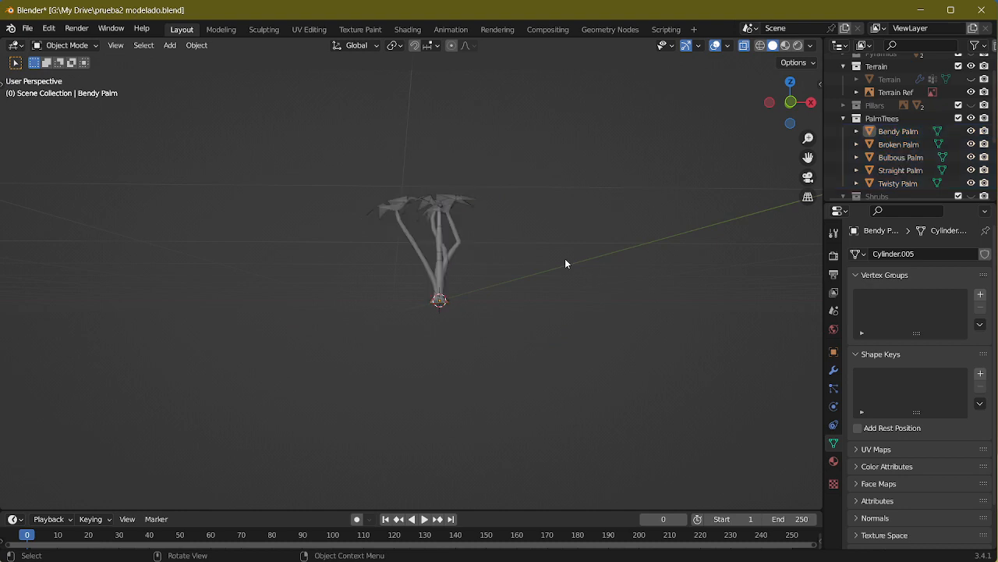
scroll(565, 262, up, 5)
scroll(552, 282, up, 5)
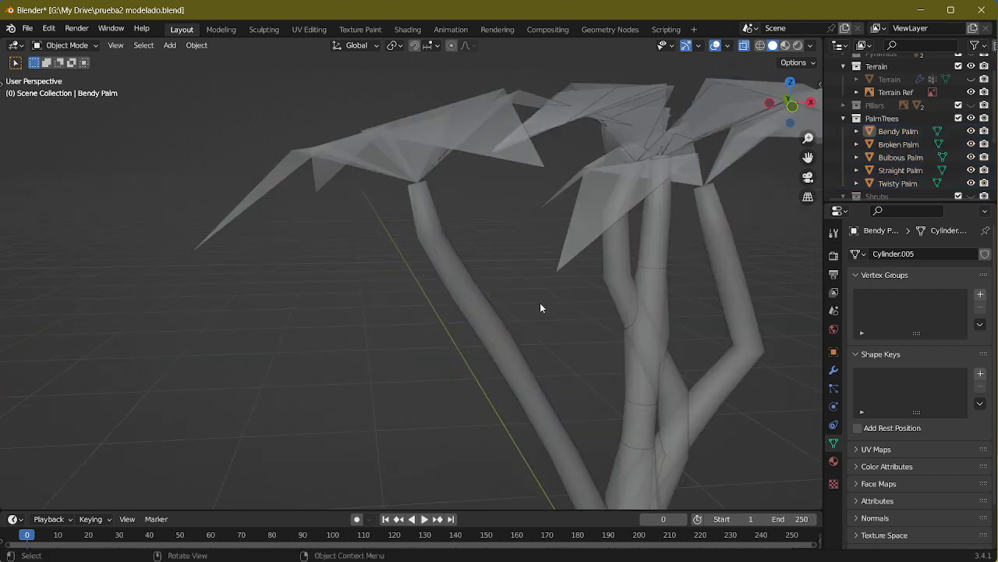
Step: Hide the PalmTrees collection and show the Terrain object again with its scattered palms
scroll(551, 296, down, 10)
middle_drag(529, 310, 568, 328)
scroll(897, 133, up, 1)
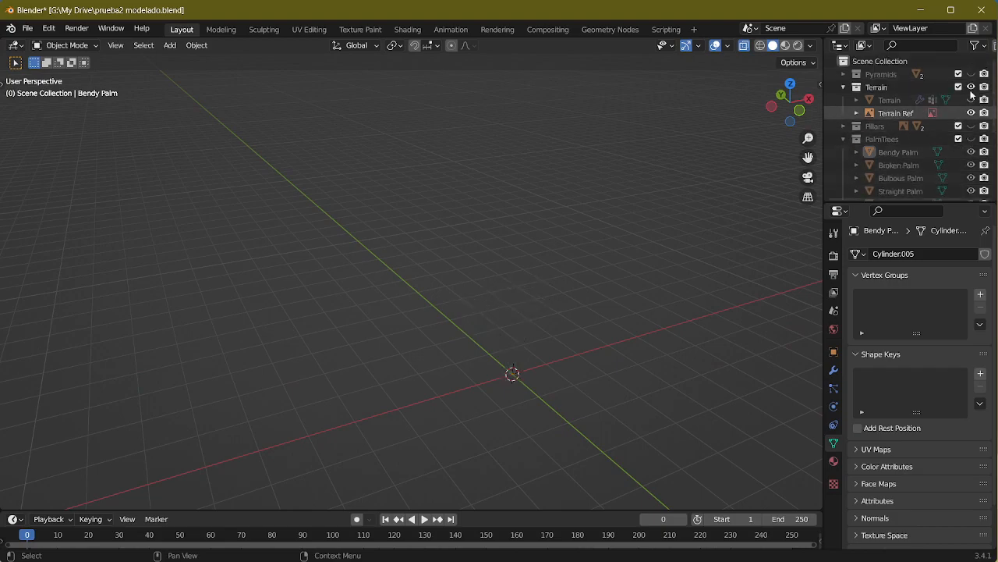
scroll(514, 293, up, 10)
middle_drag(514, 293, 491, 287)
scroll(503, 282, down, 3)
scroll(504, 291, down, 3)
scroll(504, 291, up, 3)
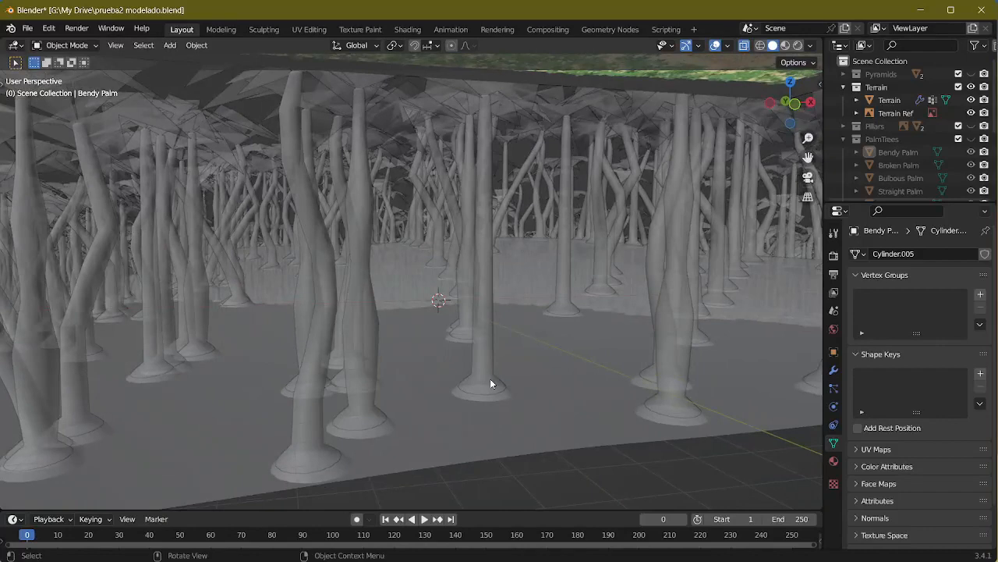
Step: Turn off X-ray and inspect the palm bases on the terrain in wireframe and solid shading
click(745, 46)
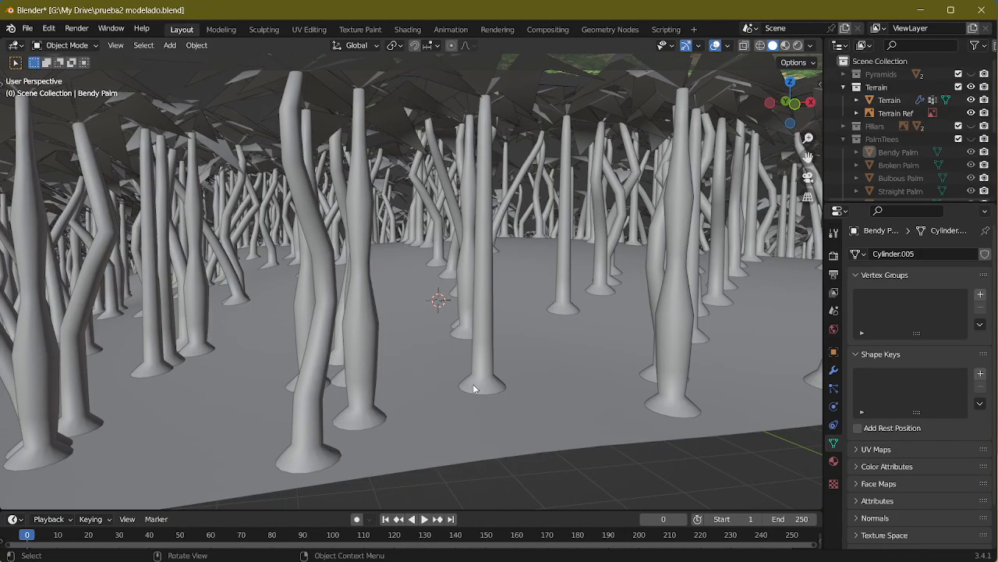
click(761, 46)
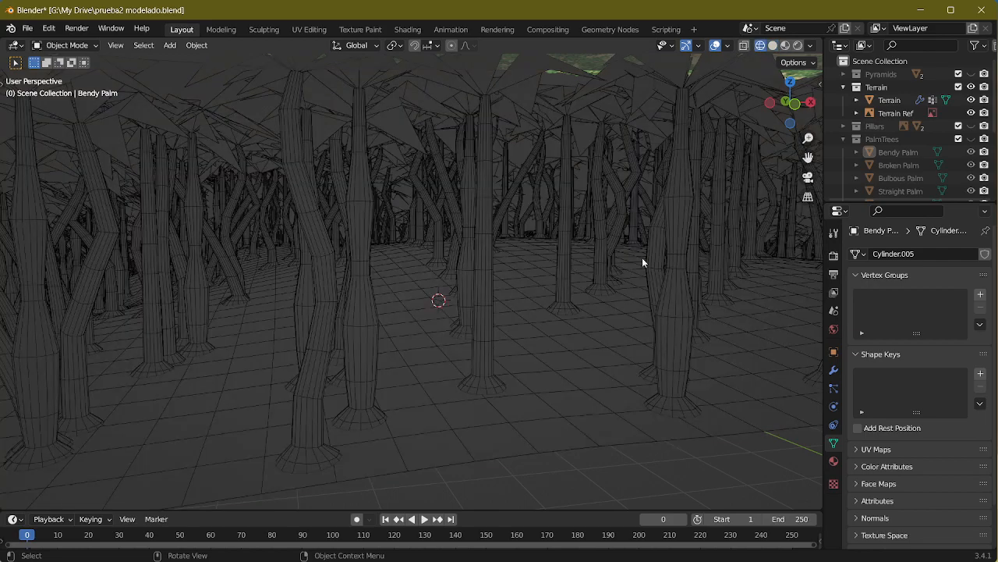
scroll(590, 304, down, 5)
click(773, 45)
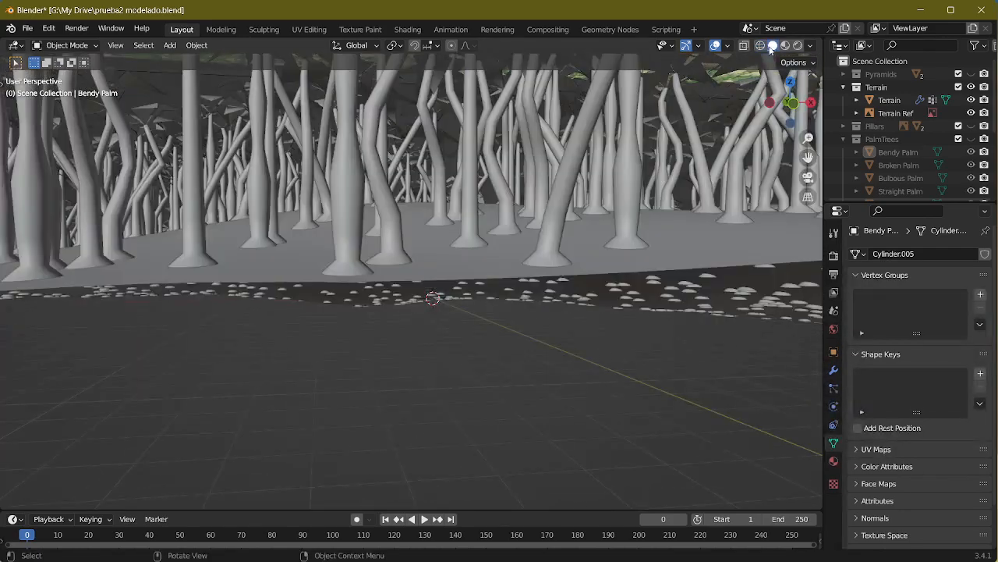
scroll(773, 56, down, 5)
Step: In the Geometry Nodes workspace, select the Terrain object and open its Trees node group for editing
click(590, 29)
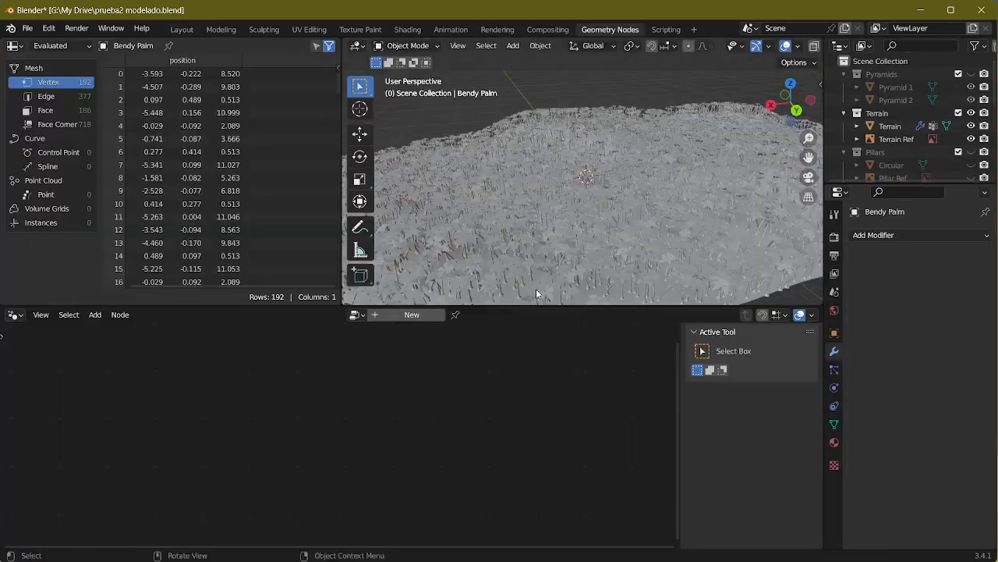
scroll(562, 219, up, 5)
middle_drag(567, 194, 577, 215)
click(631, 151)
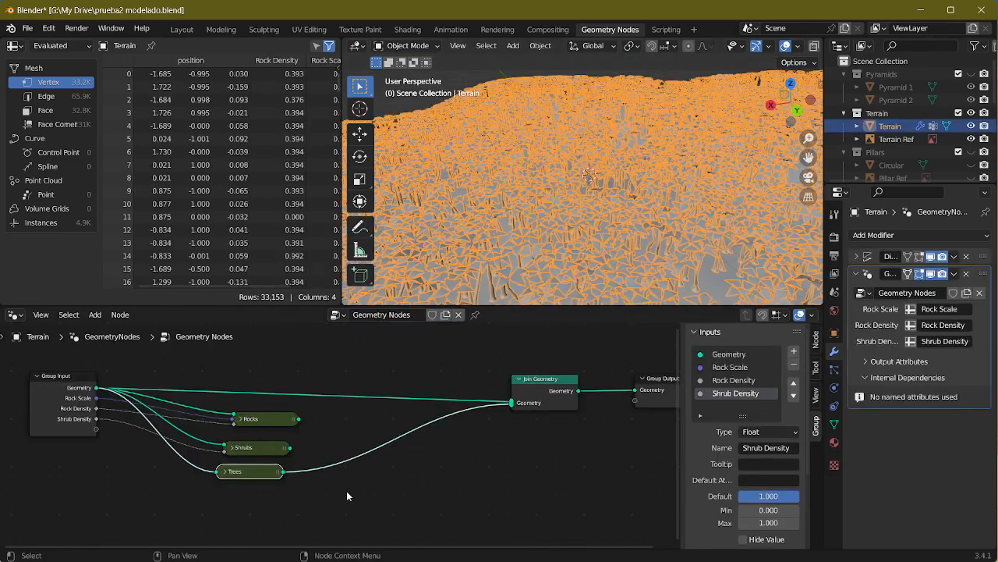
key(Tab)
key(Home)
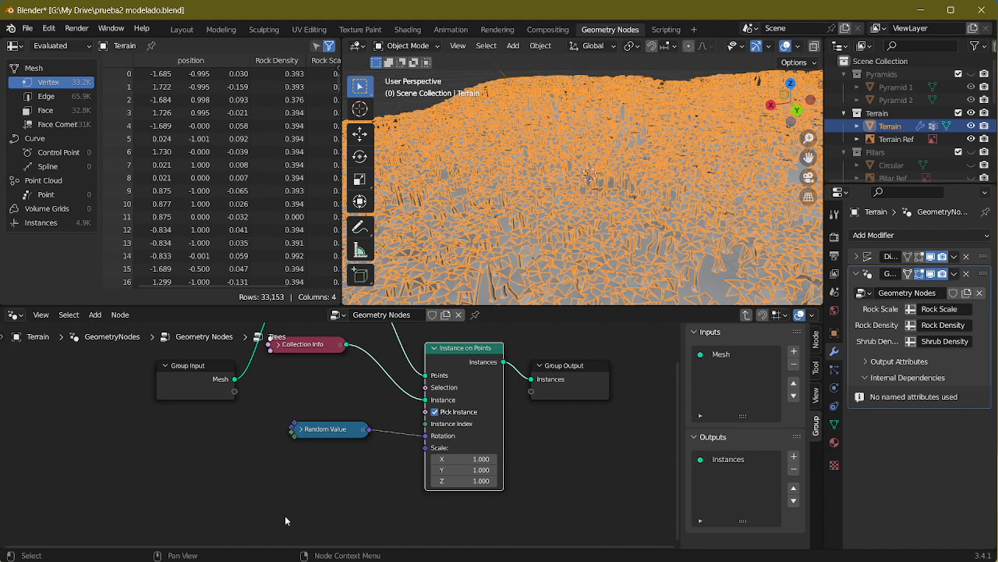
Step: Duplicate the Random Value node that drives the palms' Rotation, place the copy below it and expand the copy
drag(325, 435, 318, 411)
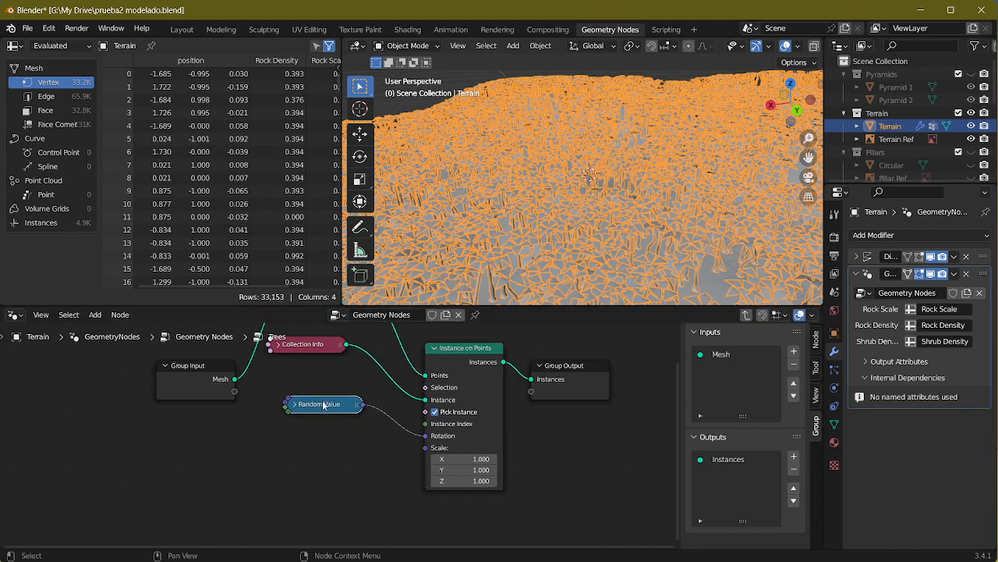
key(shift+d)
click(318, 461)
scroll(373, 497, up, 2)
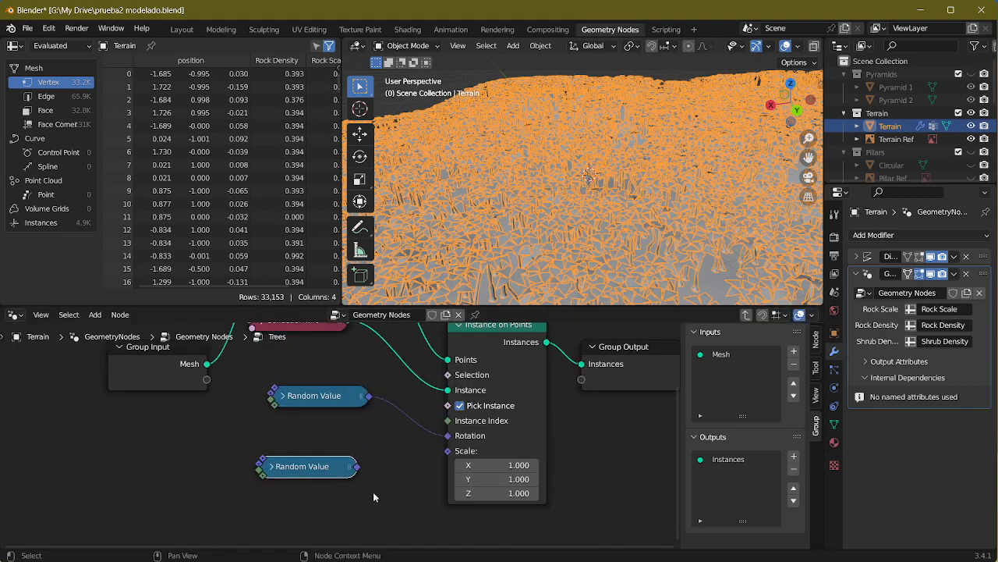
middle_drag(372, 497, 377, 447)
click(284, 416)
middle_drag(370, 482, 329, 407)
Step: Set all three Max components of the duplicated Random Value node to 1
click(274, 471)
text(1)
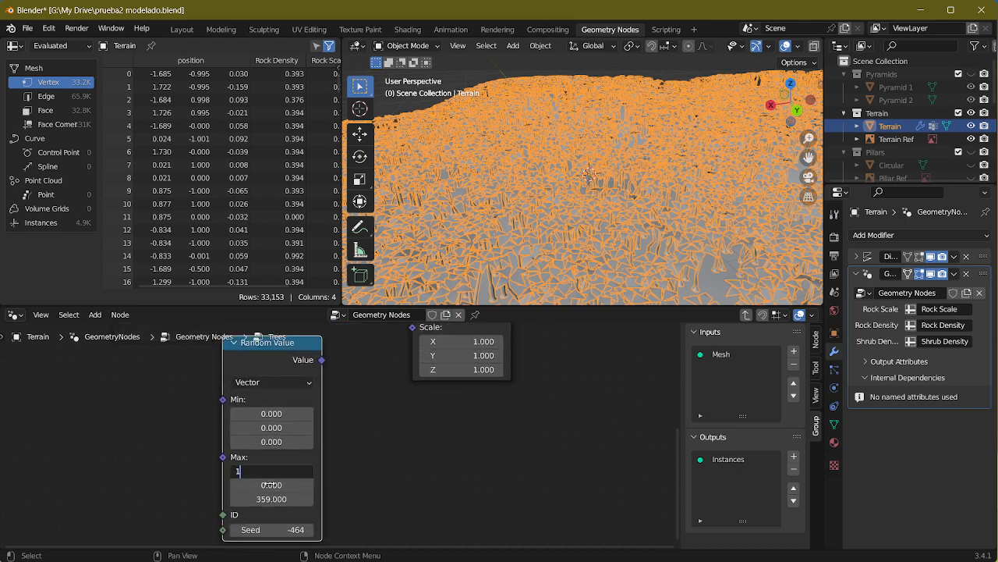
key(Tab)
text(1)
key(Tab)
text(1)
key(Return)
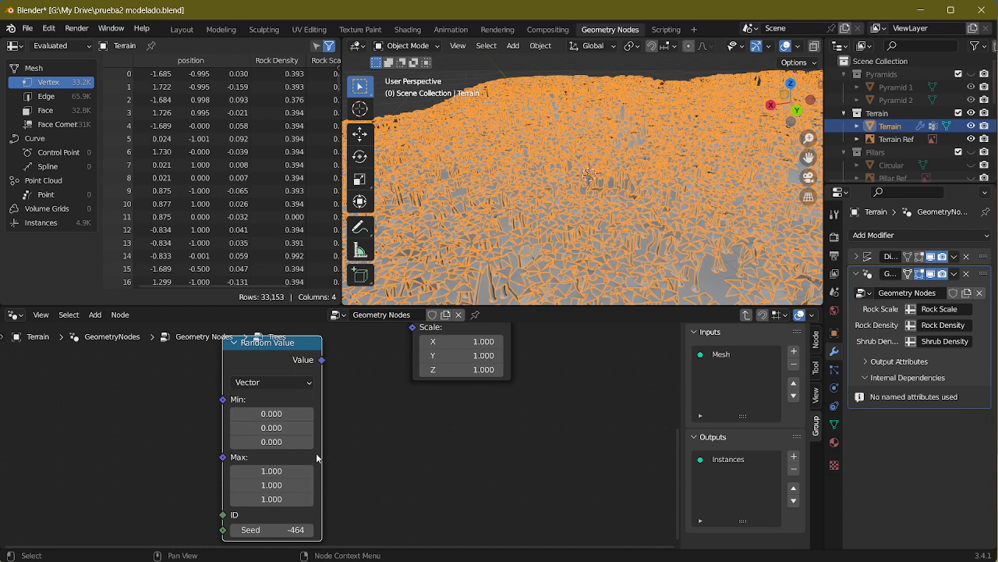
Step: Set all three Min components of the duplicated Random Value node to 0.8
click(268, 415)
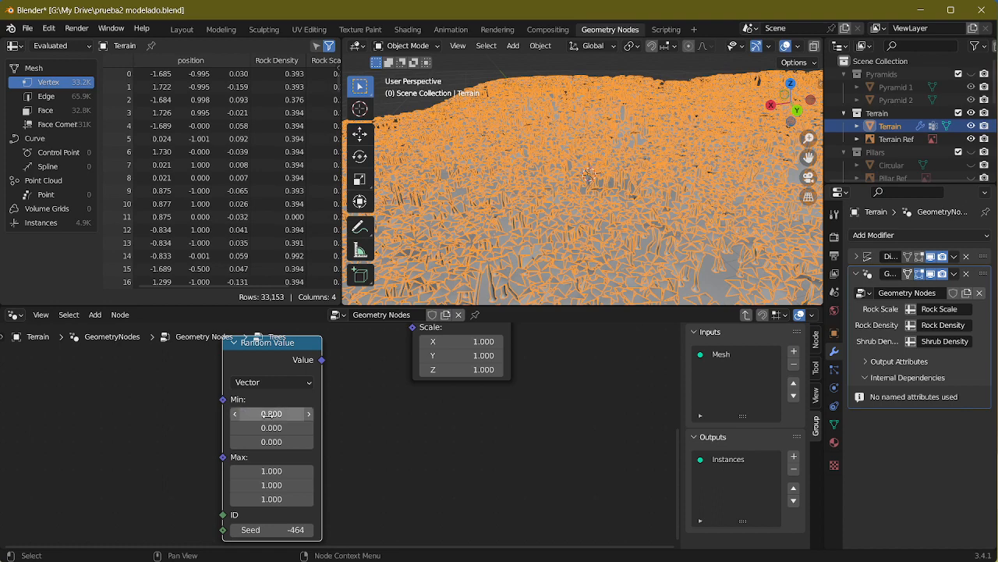
click(277, 425)
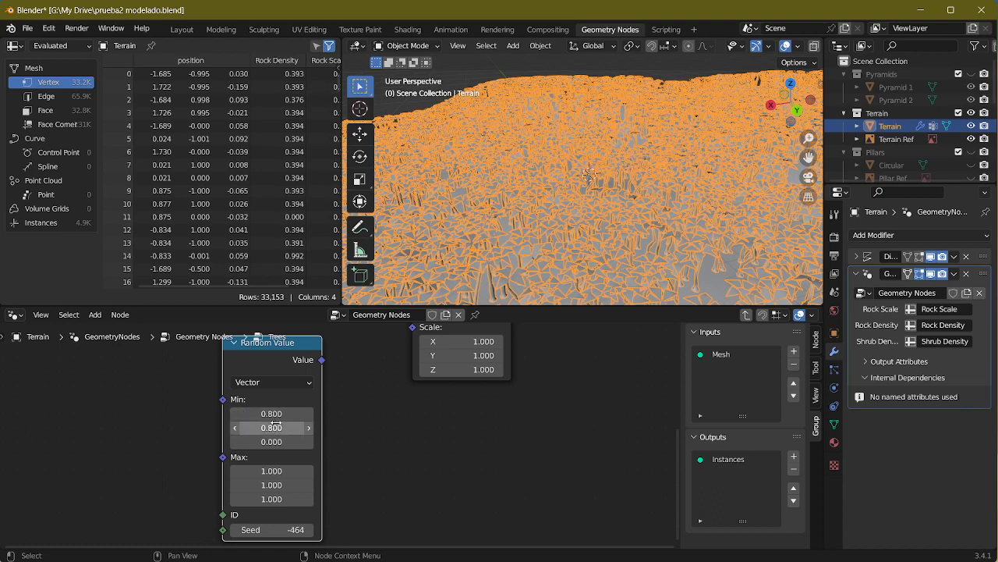
click(275, 443)
text(0)
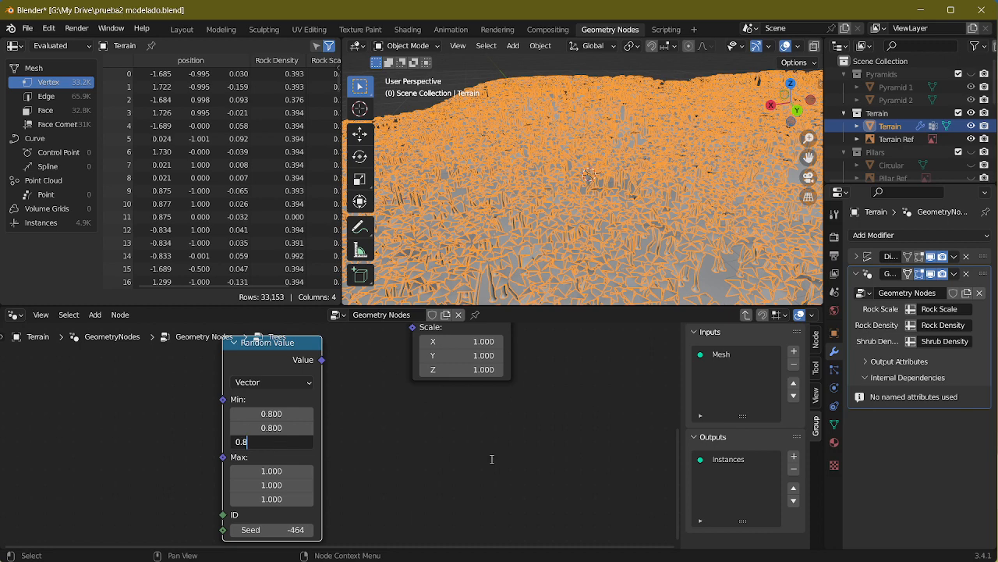
text(.8)
Step: Set all three Max components of the duplicated Random Value node to 1.2
click(294, 472)
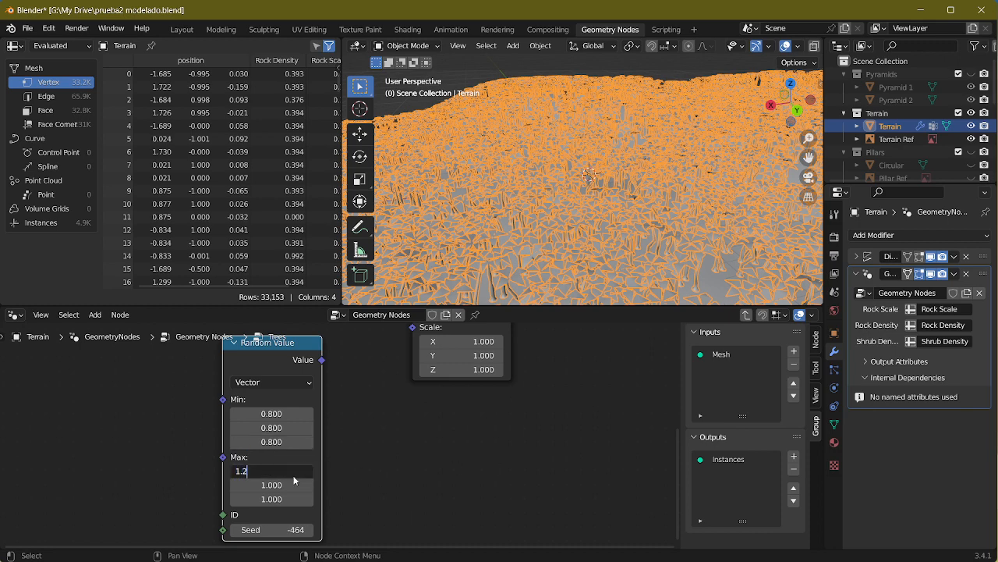
text(1.2)
key(Return)
click(285, 484)
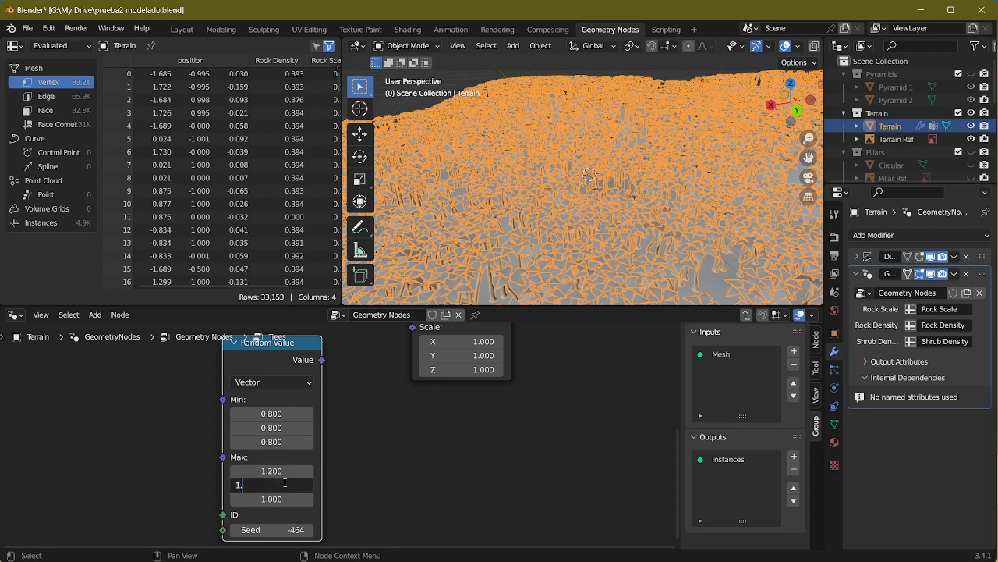
text(1.2)
key(Return)
click(269, 499)
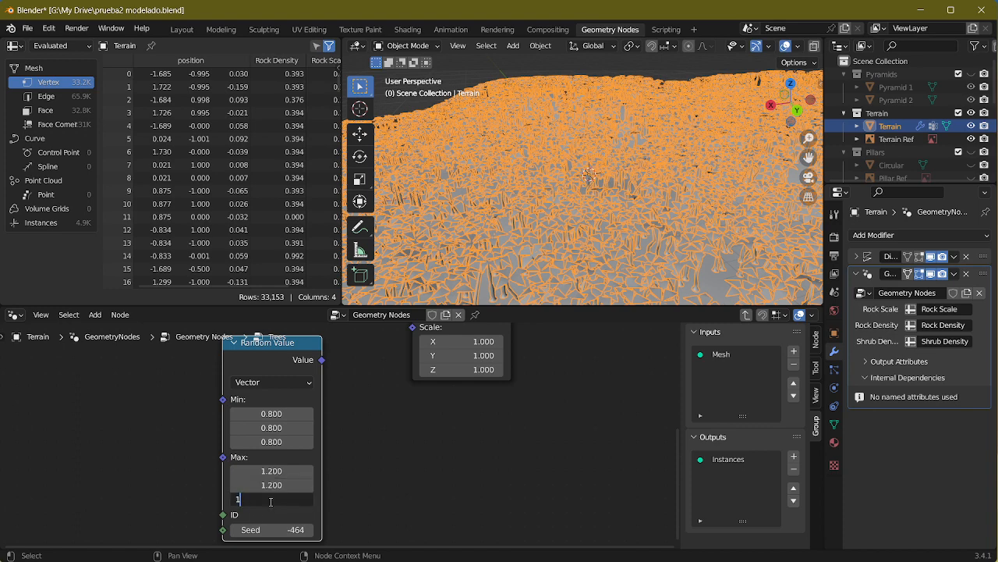
click(391, 520)
Step: Set the new Random Value node's seed to 344 and connect its Value to the Scale of Instance on Points
drag(306, 531, 546, 531)
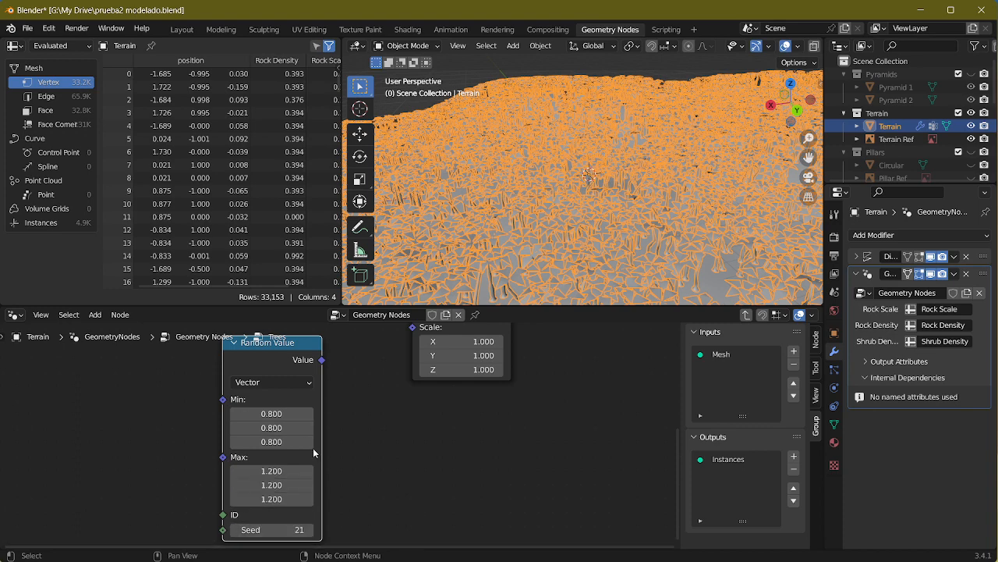
drag(297, 529, 421, 530)
middle_drag(381, 450, 328, 510)
scroll(373, 468, up, 1)
drag(274, 412, 397, 380)
mouse_move(546, 187)
middle_down()
mouse_move(550, 160)
mouse_move(551, 209)
mouse_move(549, 187)
mouse_move(564, 190)
middle_up()
Step: Move the scale's Random Value node aside and place a duplicate of it between it and Instance on Points
middle_drag(206, 410, 304, 416)
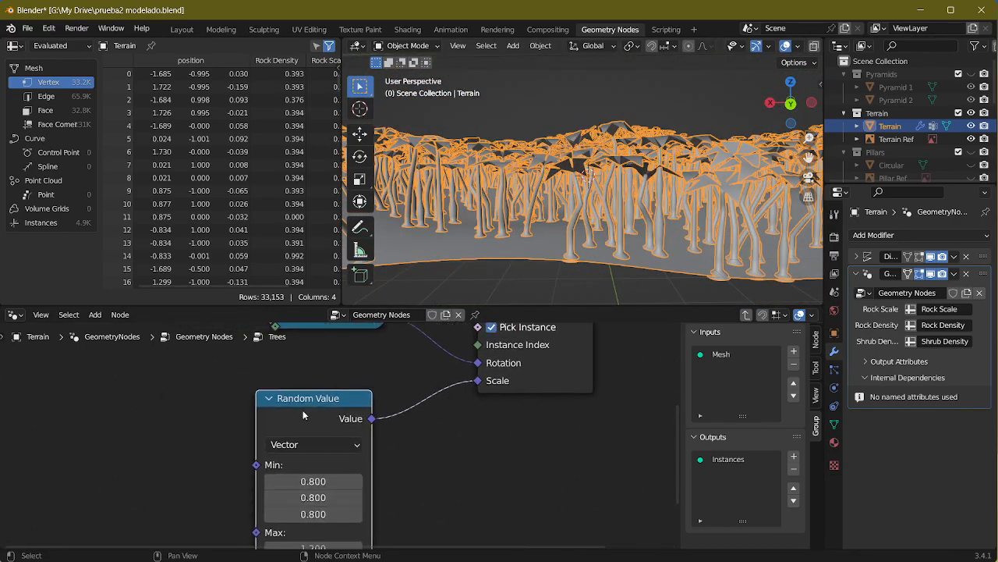
drag(287, 399, 192, 395)
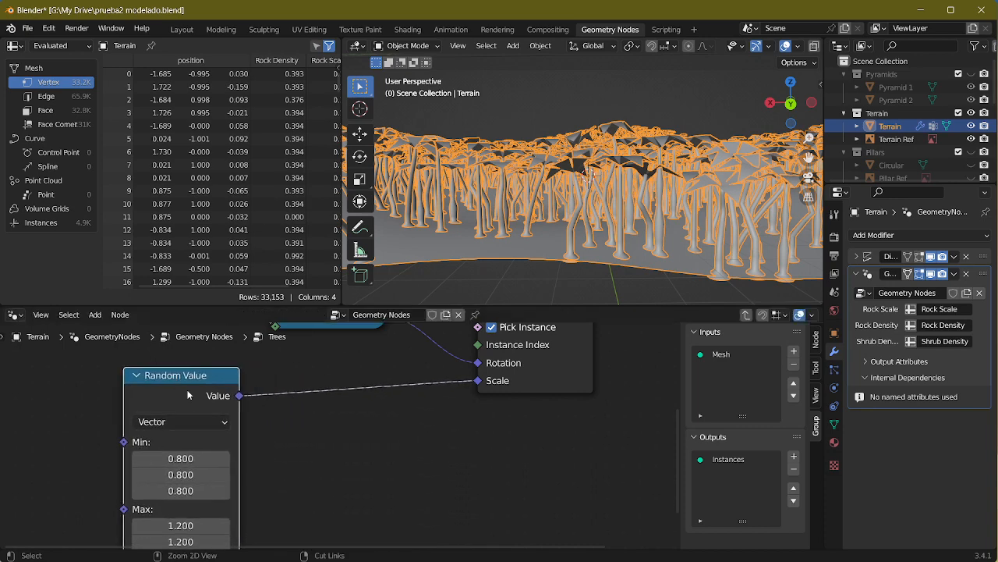
key(shift+d)
click(369, 419)
middle_drag(358, 492, 377, 426)
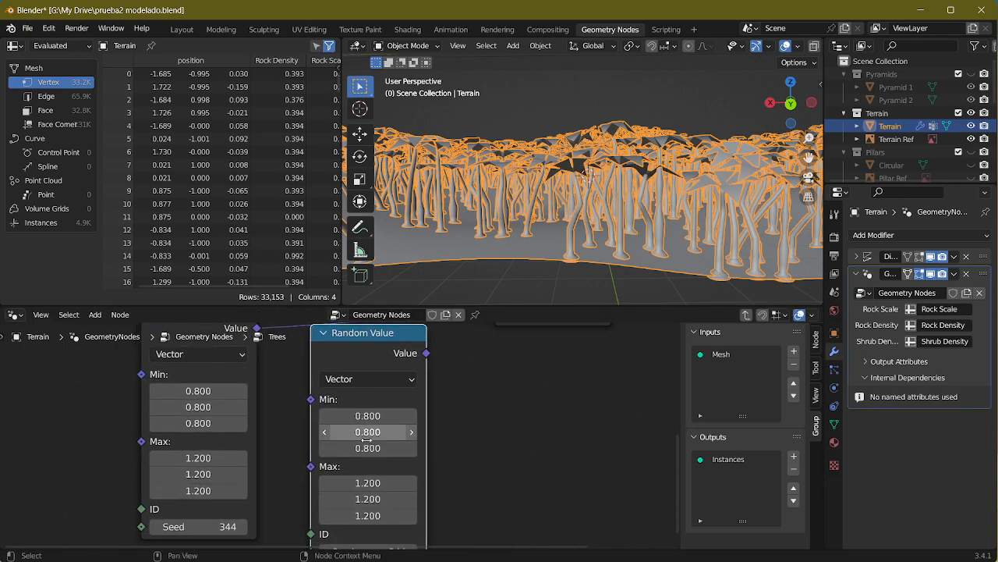
Step: Set the X and Y components of both Min and Max to 1 in the second scale Random Value node
click(380, 415)
text(1)
key(Tab)
text(1)
click(374, 483)
text(1)
key(Tab)
text(1)
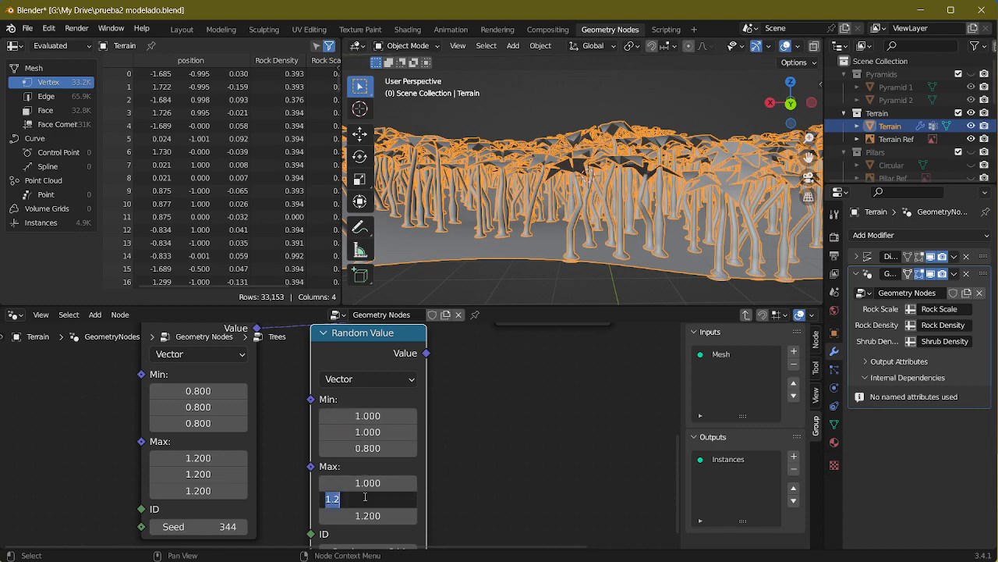
key(Return)
Step: Deselect the terrain and switch the viewport to Material Preview to examine the palms' size variation up close
middle_drag(596, 197, 569, 226)
scroll(577, 199, down, 1)
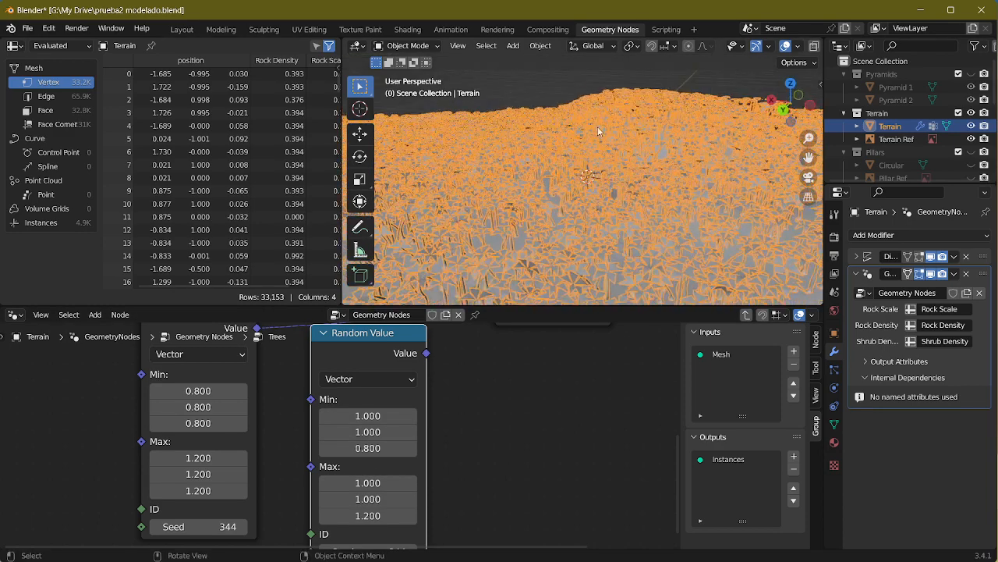
click(539, 93)
scroll(538, 144, up, 3)
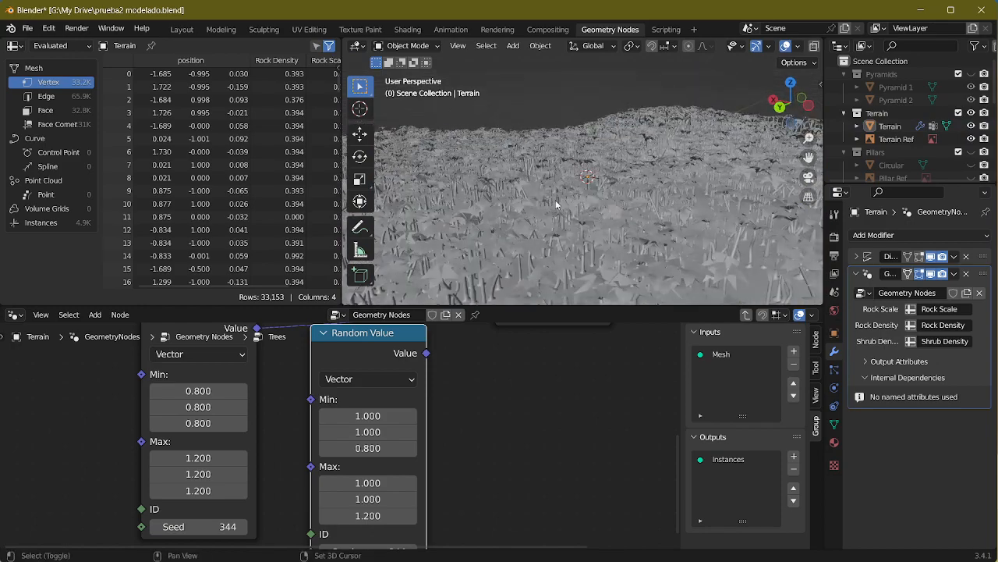
scroll(558, 155, up, 3)
middle_drag(561, 156, 560, 165)
scroll(781, 48, down, 3)
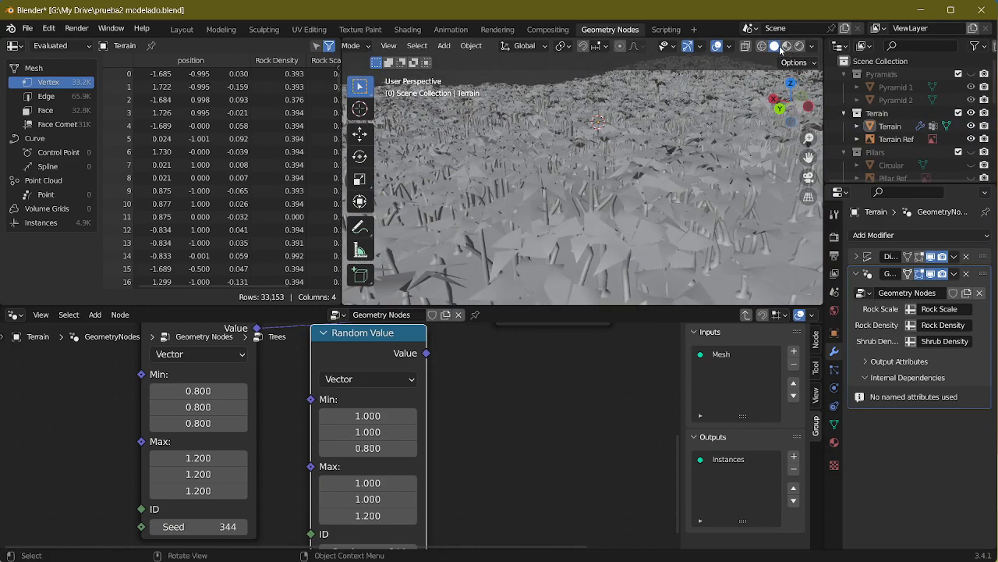
click(786, 46)
mouse_move(580, 197)
middle_down()
mouse_move(590, 214)
mouse_move(587, 195)
middle_up()
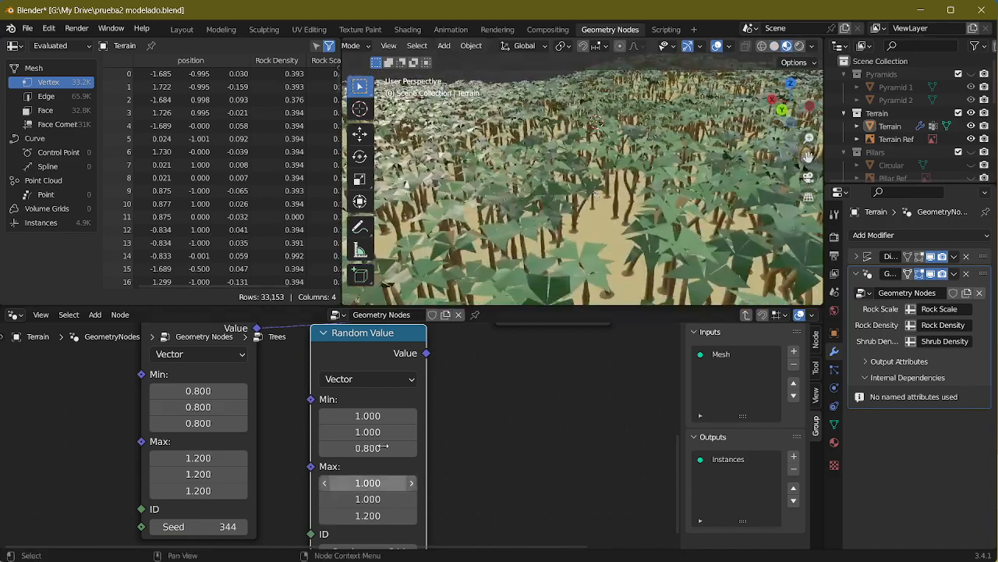
Step: Connect the two scale Random Value nodes alternately to the Scale of Instance on Points and compare the palms
middle_drag(429, 437, 369, 498)
drag(366, 414, 435, 375)
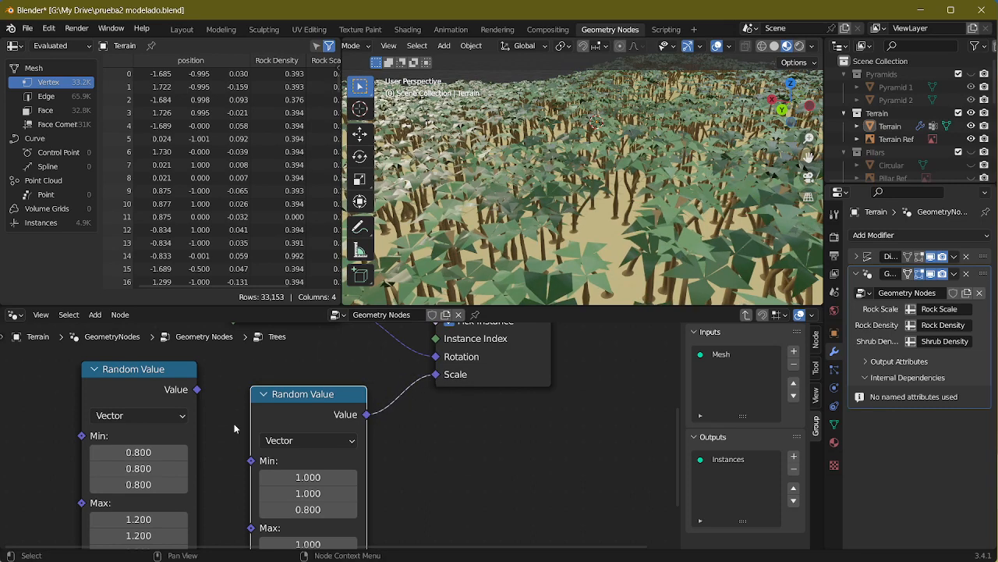
drag(199, 390, 434, 378)
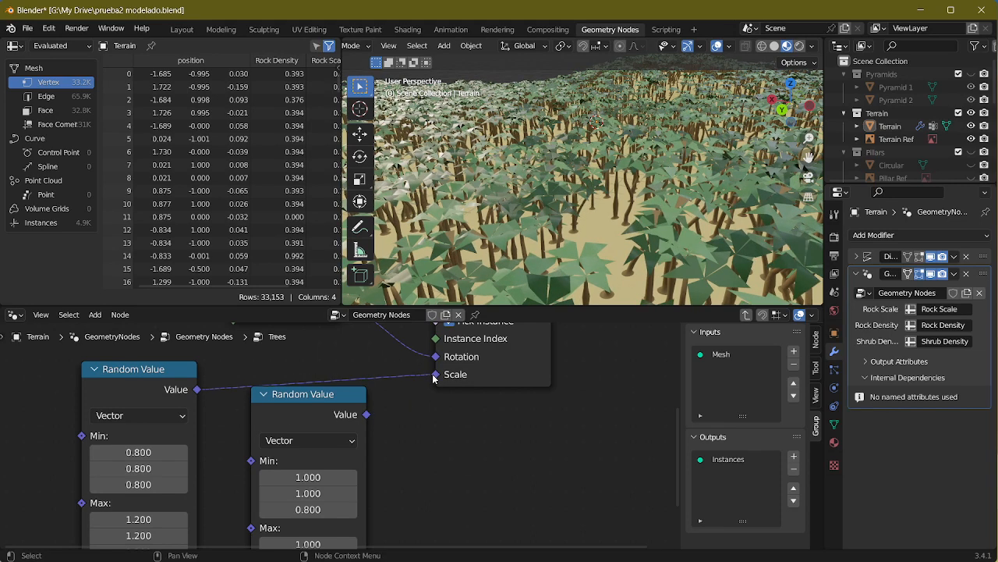
drag(366, 414, 434, 375)
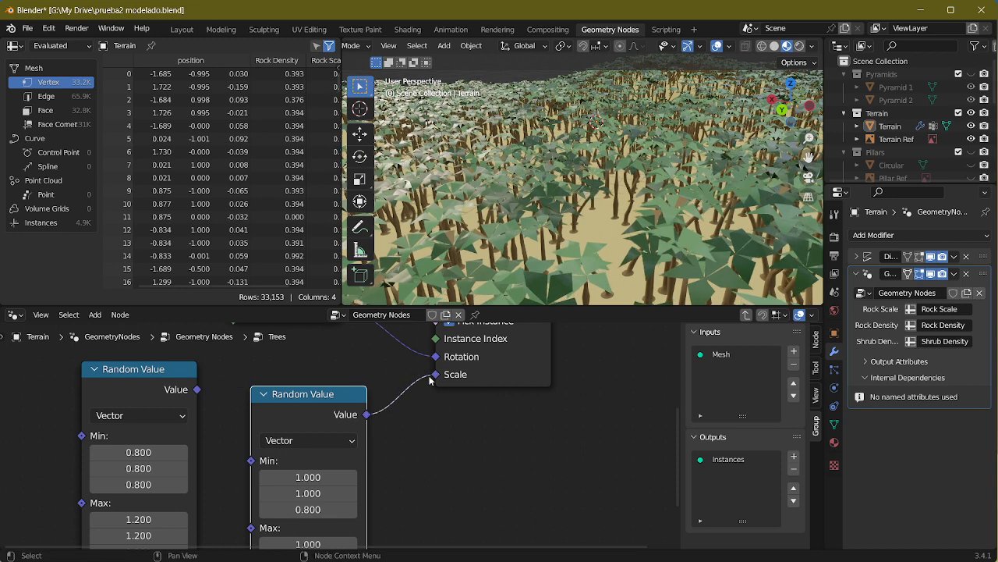
drag(199, 390, 434, 376)
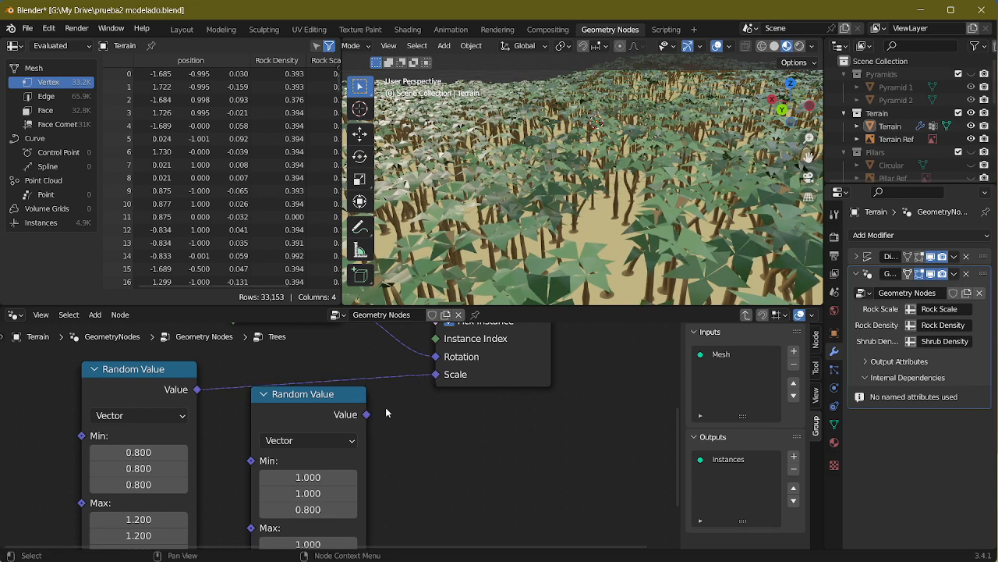
drag(366, 414, 435, 374)
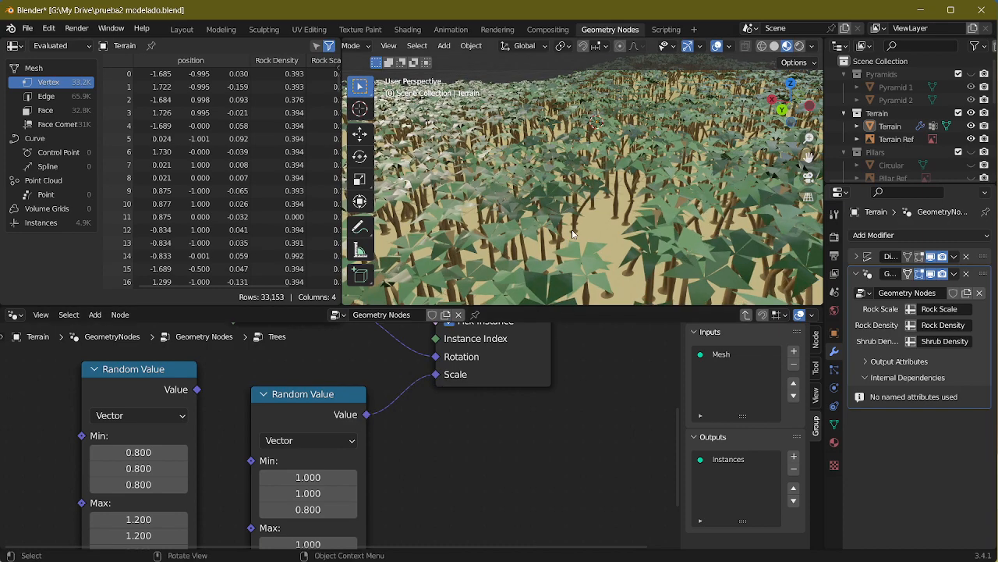
Step: Compare both scale variants on the palm trunks up close, ending with the 0.8 to 1.2 all-axis node connected to Scale
middle_drag(546, 230, 559, 222)
scroll(557, 221, up, 6)
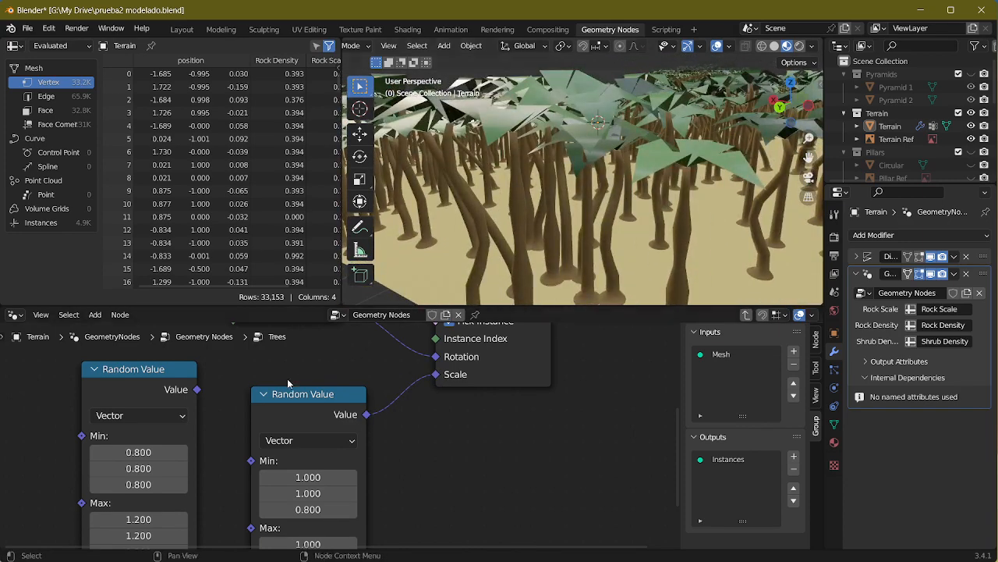
drag(197, 389, 440, 378)
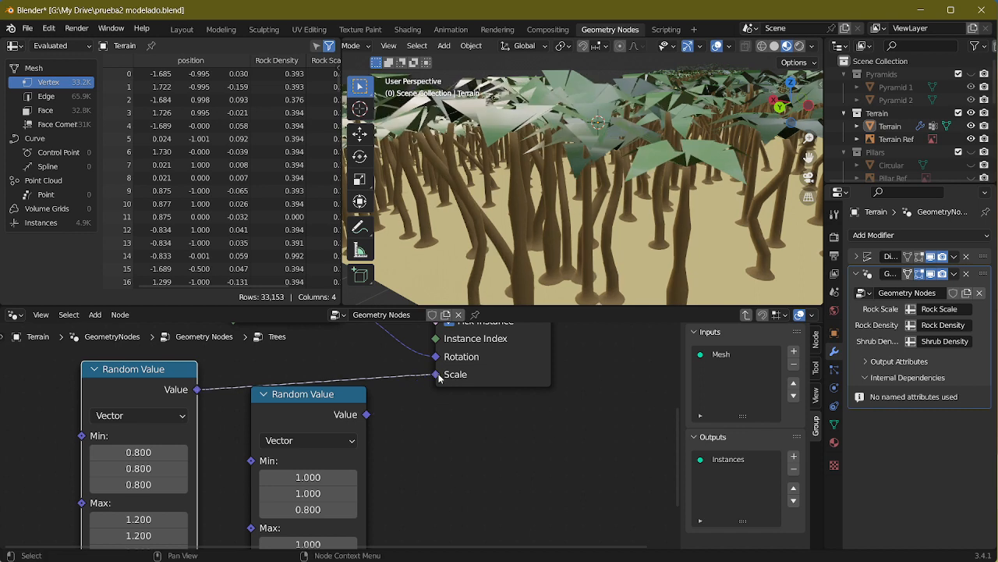
drag(366, 414, 434, 377)
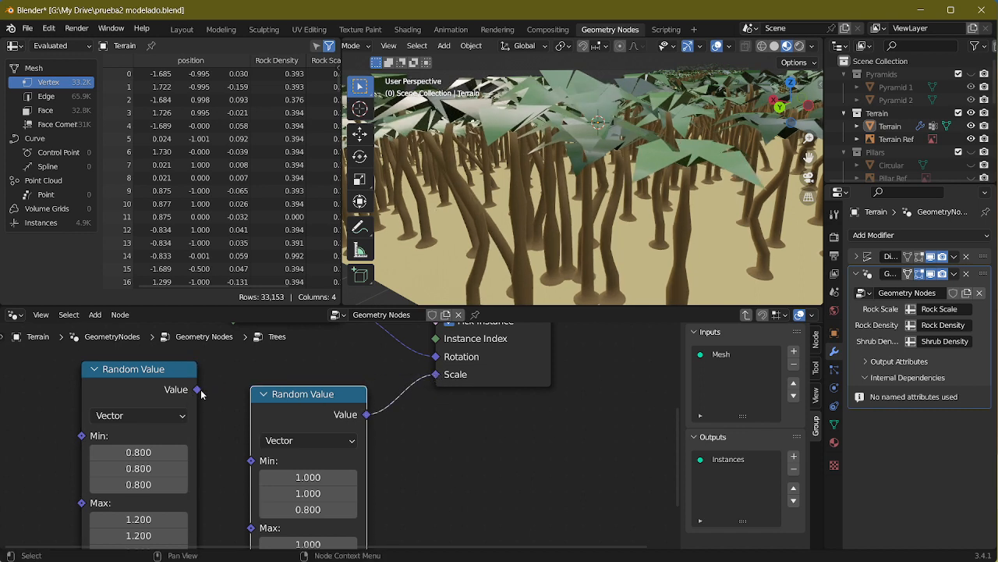
drag(199, 391, 437, 378)
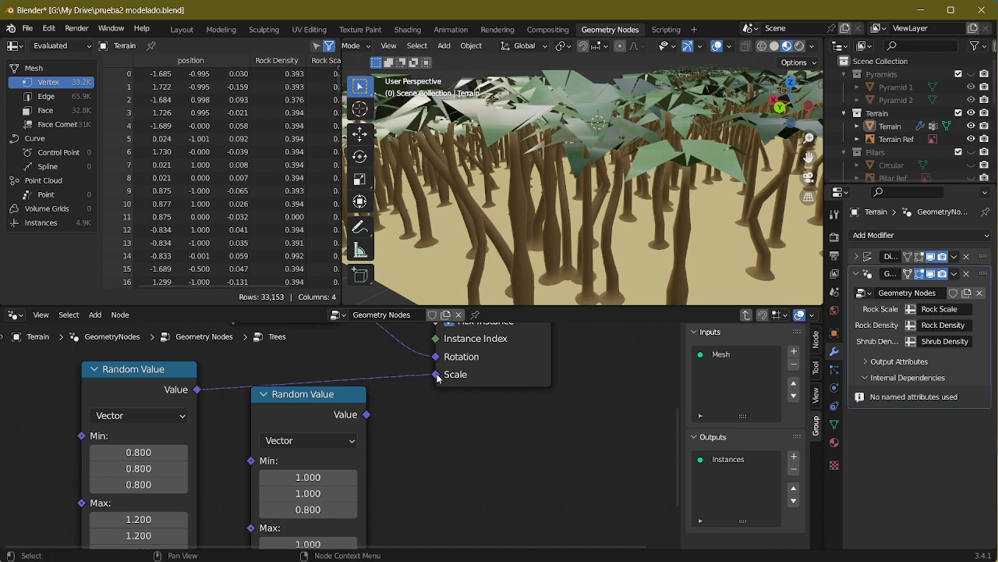
scroll(602, 211, down, 8)
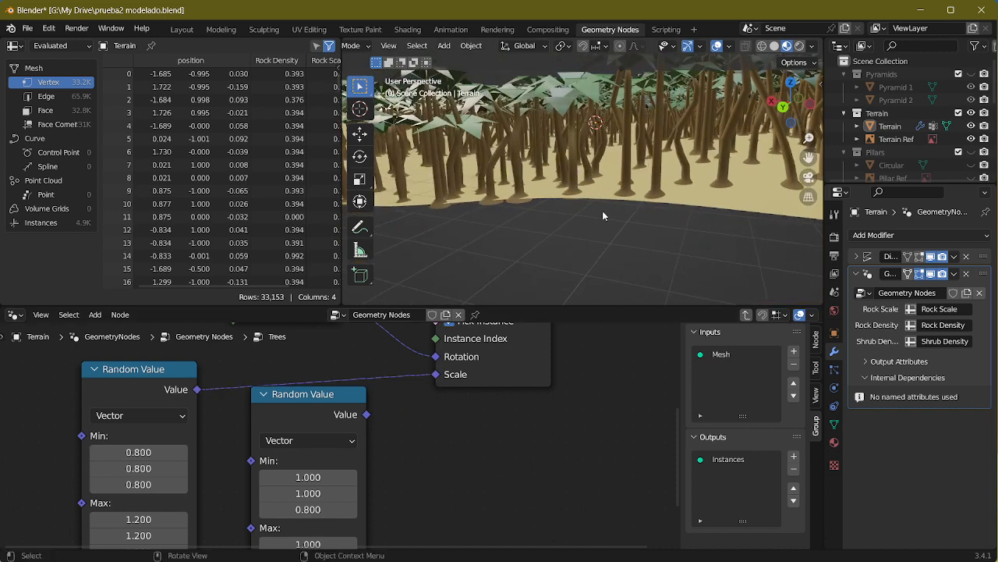
Step: Delete the unconnected Random Value node, then collapse the remaining scale node and place it closer to Instance on Points
click(322, 417)
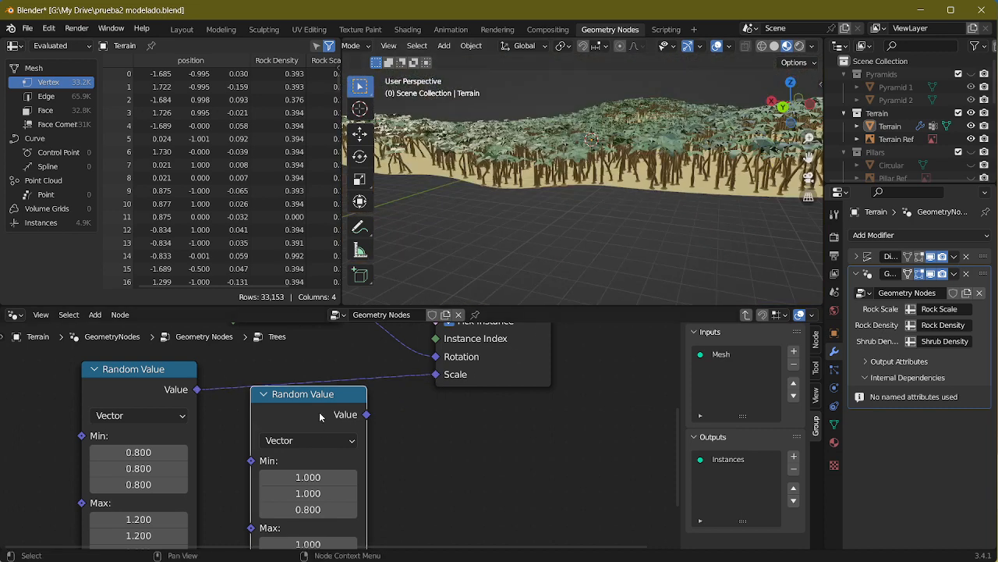
key(x)
click(92, 370)
drag(130, 373, 253, 371)
Step: Inspect the palm distribution over the whole terrain from a distance and another angle
scroll(347, 430, down, 2)
middle_drag(645, 160, 667, 159)
scroll(623, 172, up, 7)
scroll(622, 171, down, 5)
scroll(688, 184, up, 5)
scroll(688, 184, down, 8)
scroll(602, 164, down, 3)
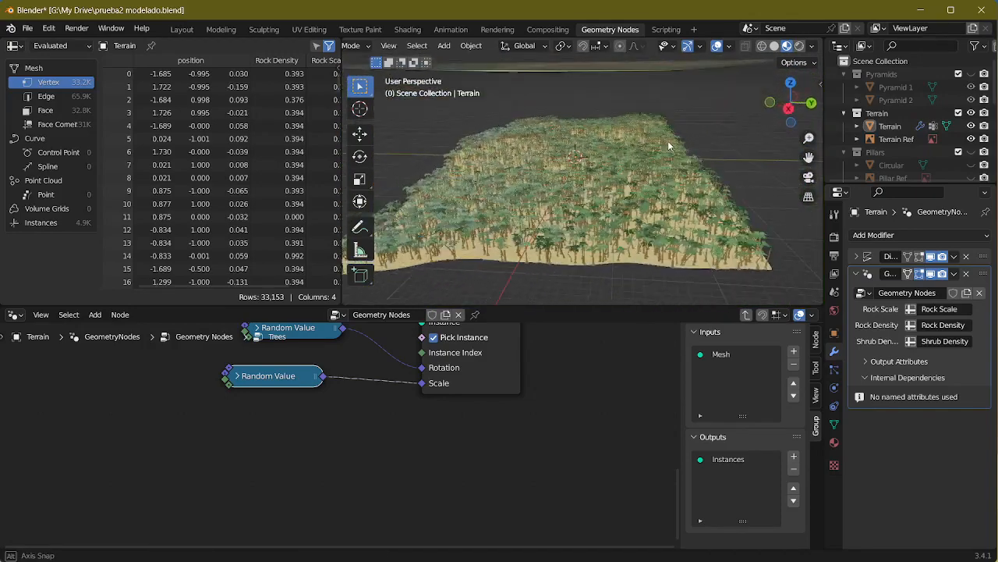
Step: Tidy the Trees node group by lining up the Collection Info and Random Value nodes below Distribute Points on Faces
middle_drag(504, 401, 581, 519)
middle_drag(473, 440, 375, 477)
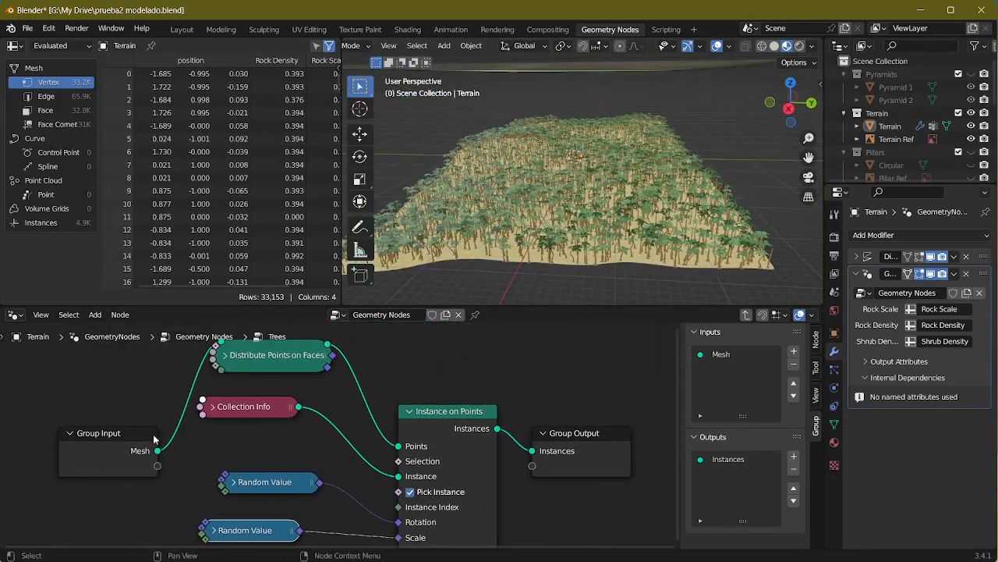
middle_drag(215, 437, 327, 372)
drag(346, 386, 415, 474)
drag(386, 420, 395, 451)
middle_drag(359, 362, 397, 417)
drag(398, 396, 418, 421)
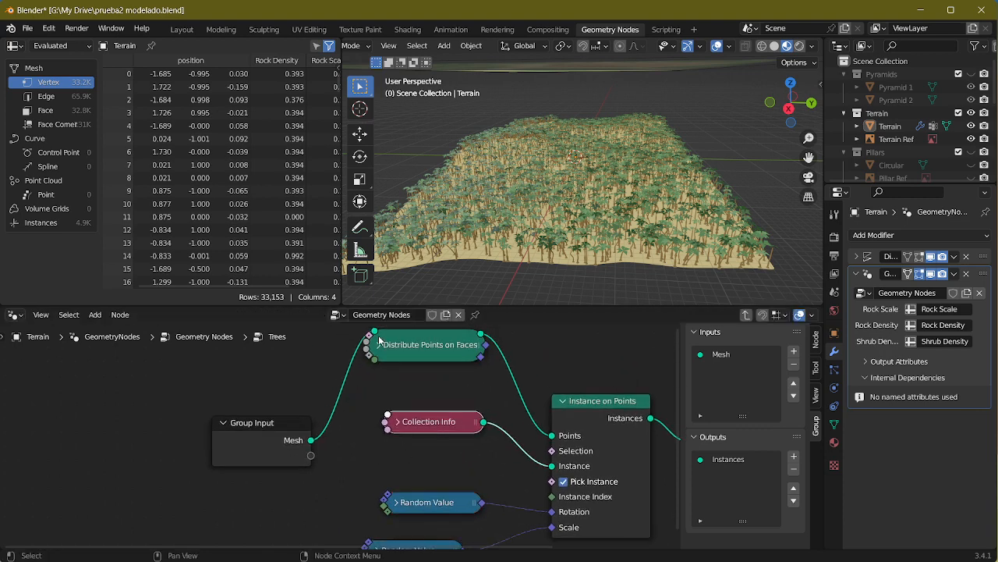
Step: Expose the Density Factor of Distribute Points on Faces as a Trees group input and return to the parent node tree
click(379, 344)
drag(365, 493, 310, 455)
click(375, 346)
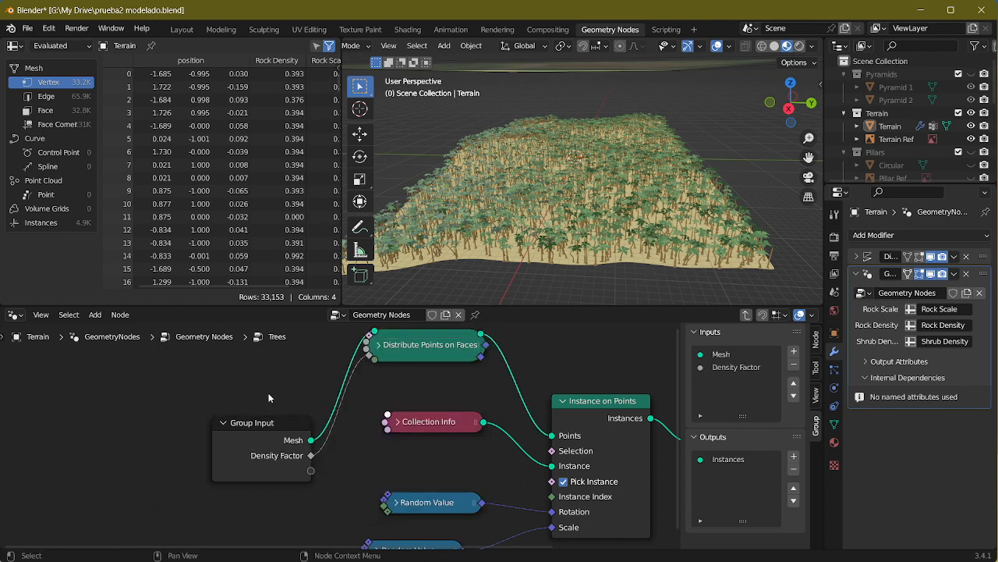
key(Tab)
middle_drag(398, 405, 558, 424)
scroll(450, 425, down, 1)
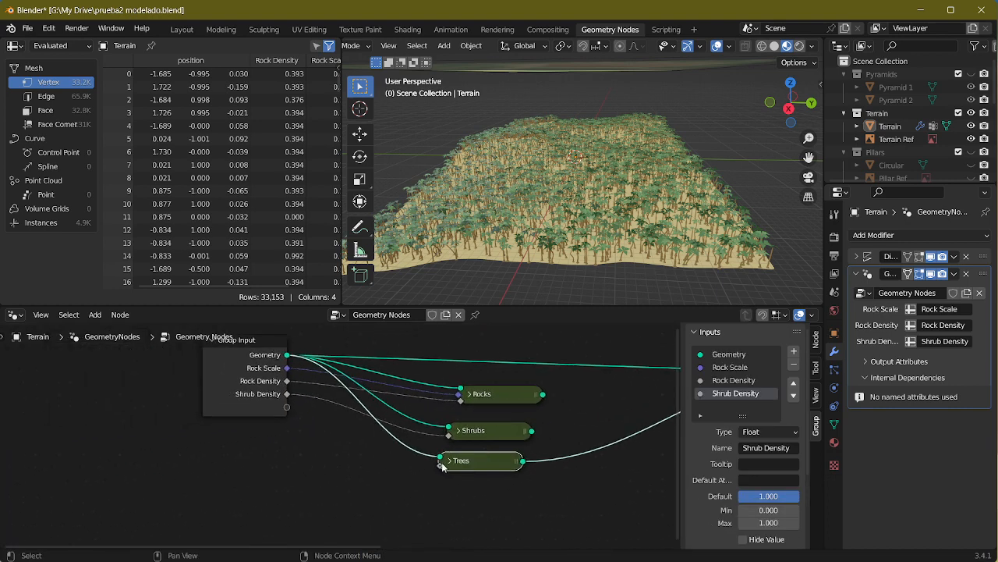
Step: Expose the Trees group's density socket as an input of the main node tree and rename that input Tree Density
drag(440, 466, 287, 407)
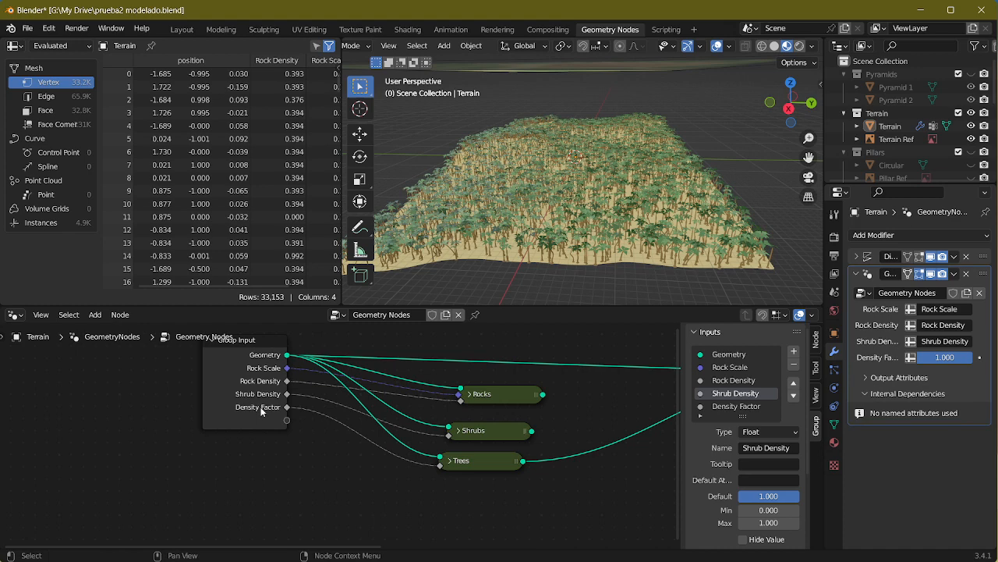
click(733, 405)
double_click(734, 406)
text(T)
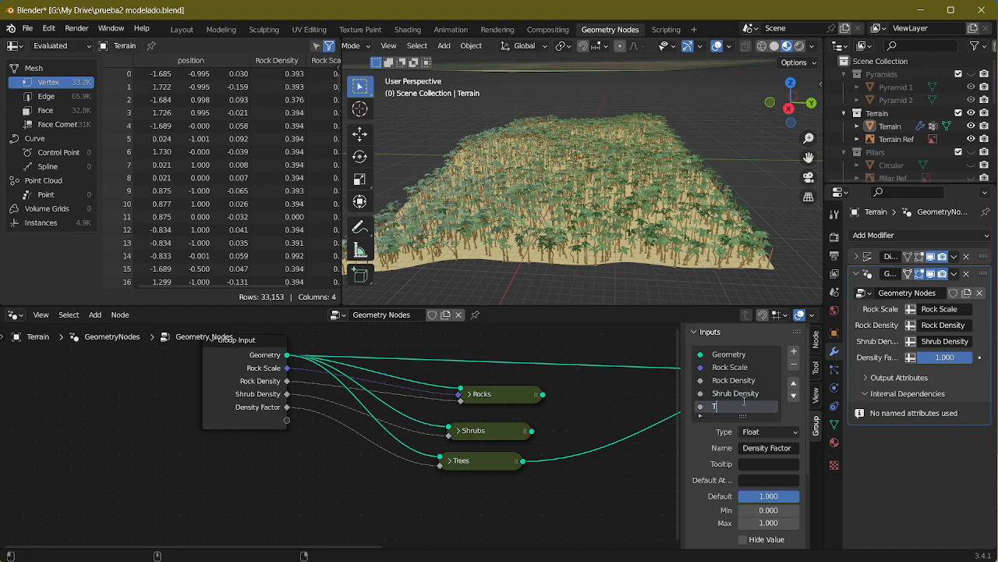
text(ree Density)
key(Return)
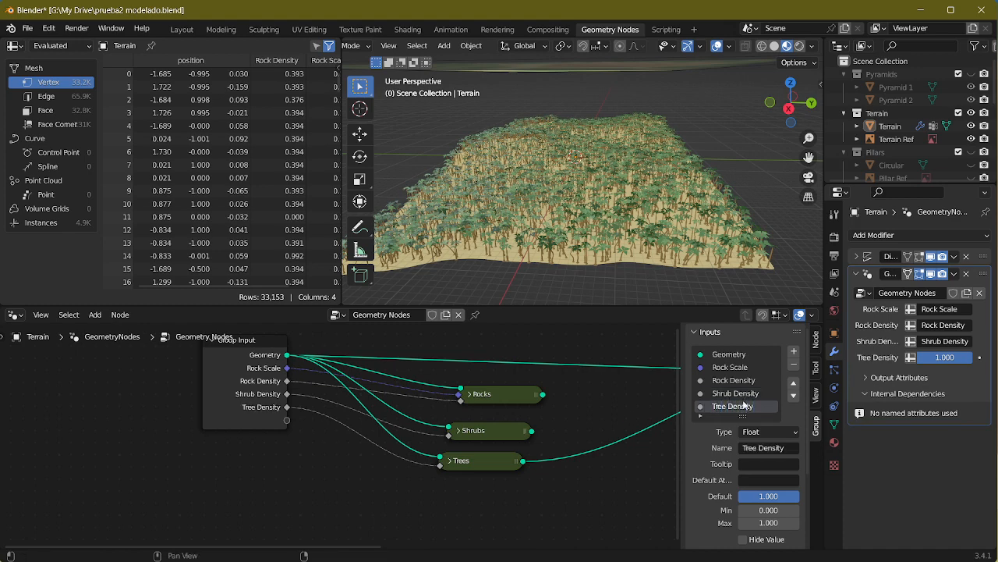
Step: Switch to the Layout workspace and add a vertex group named Tree Density to the Terrain mesh
click(182, 29)
click(457, 312)
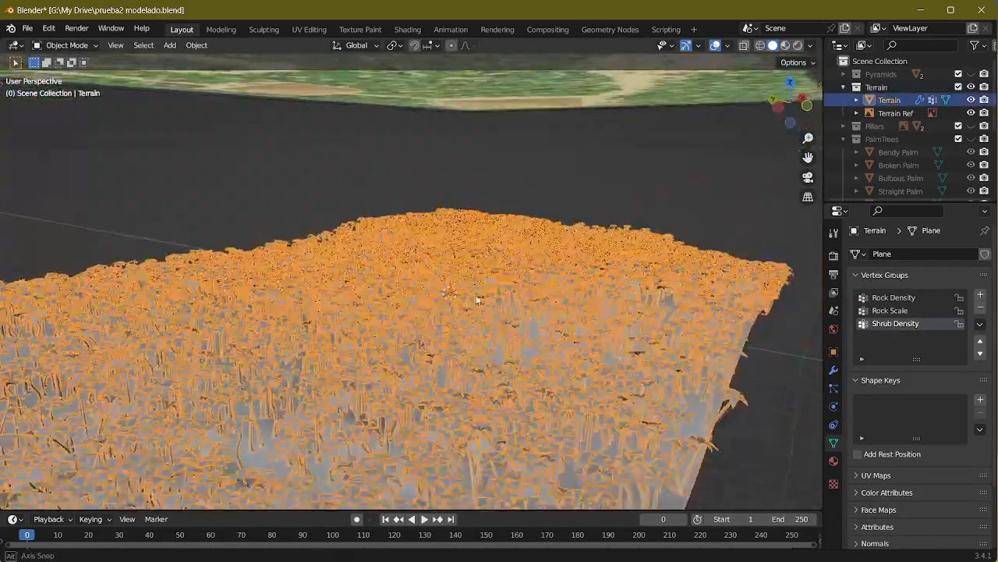
middle_drag(476, 295, 462, 246)
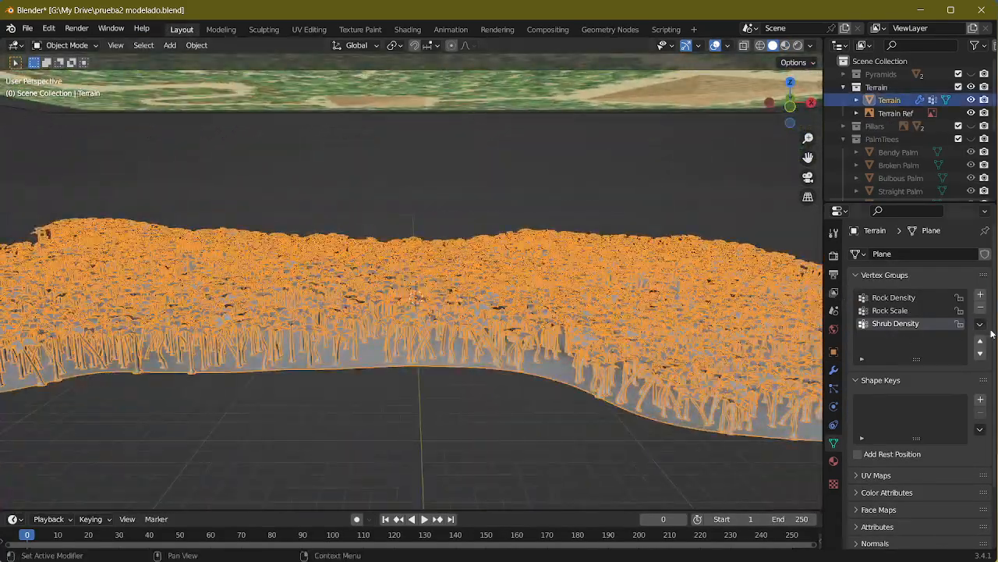
click(981, 294)
double_click(896, 334)
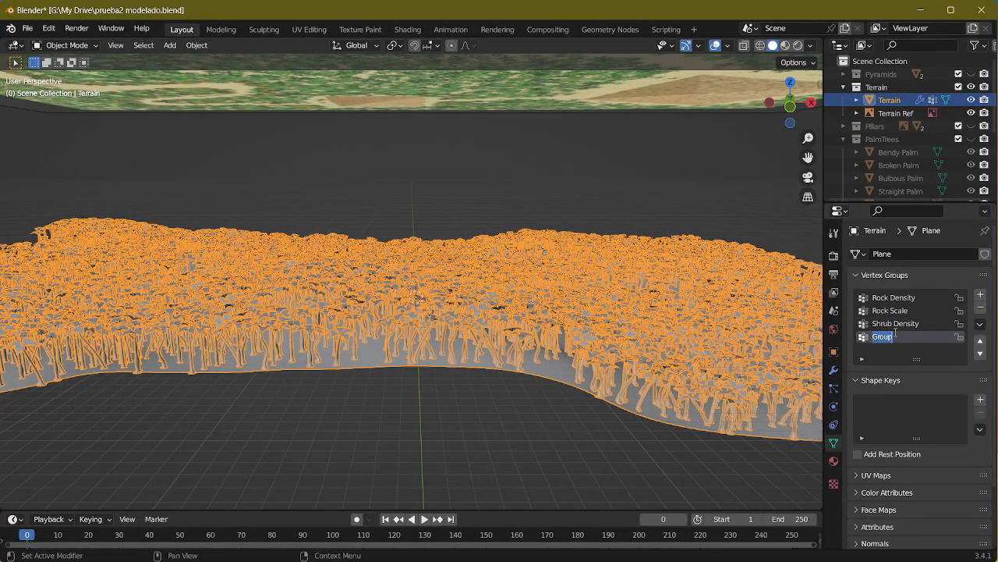
text(Tree Density)
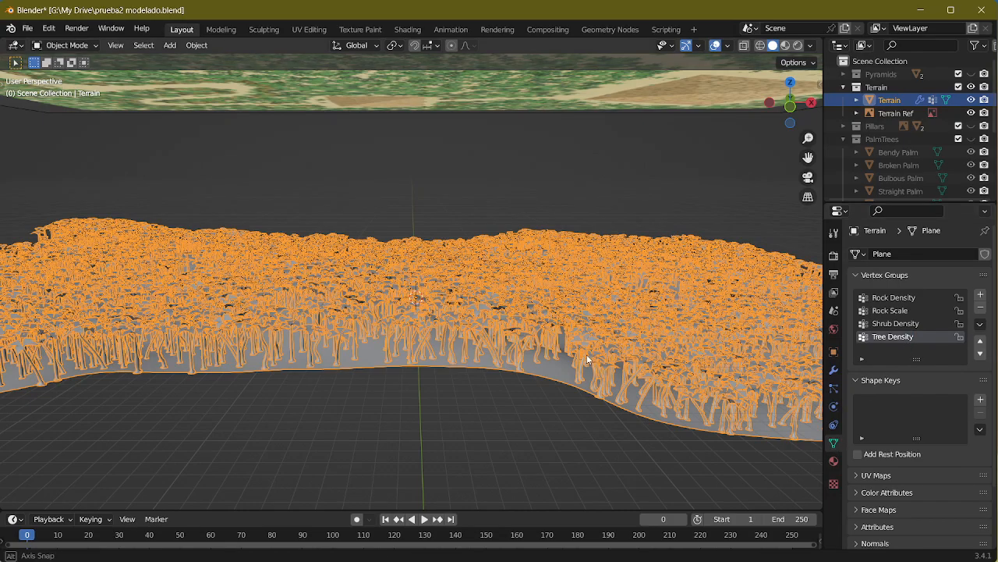
Step: Examine the Terrain Ref image from above, following the vegetation around the lake, the paths and both pyramids
key(KP_7)
scroll(551, 352, down, 2)
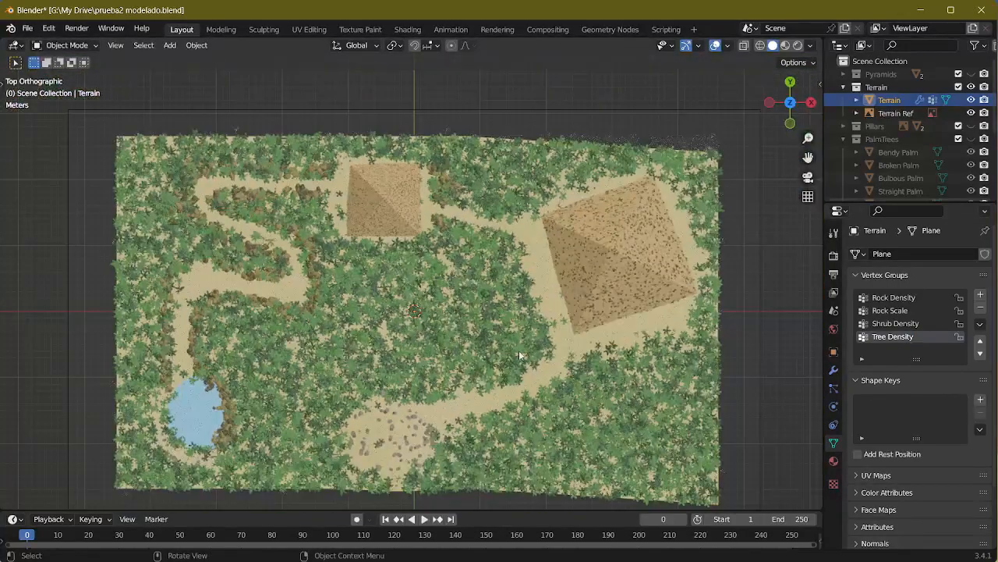
shift+middle_drag(503, 340, 493, 296)
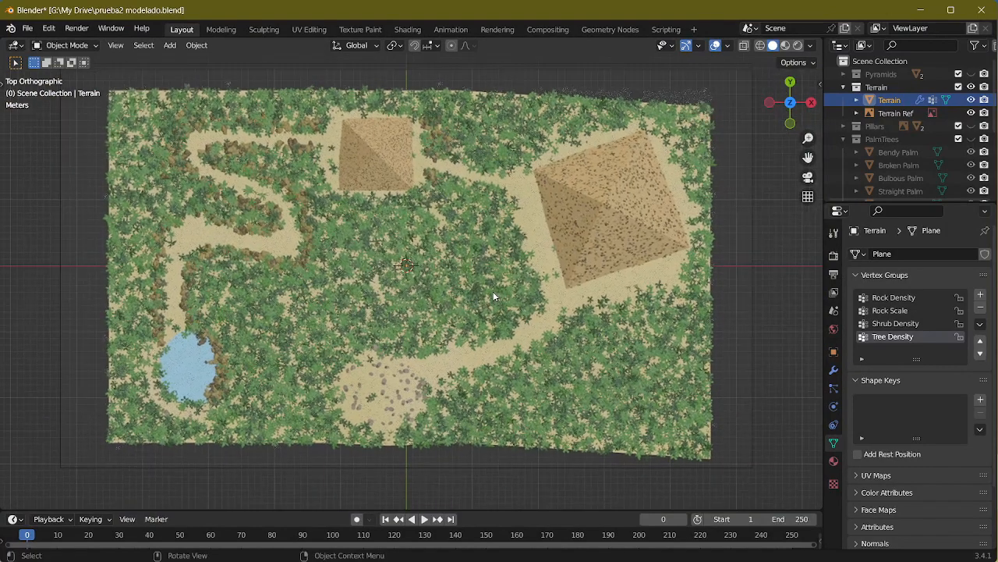
scroll(510, 274, up, 5)
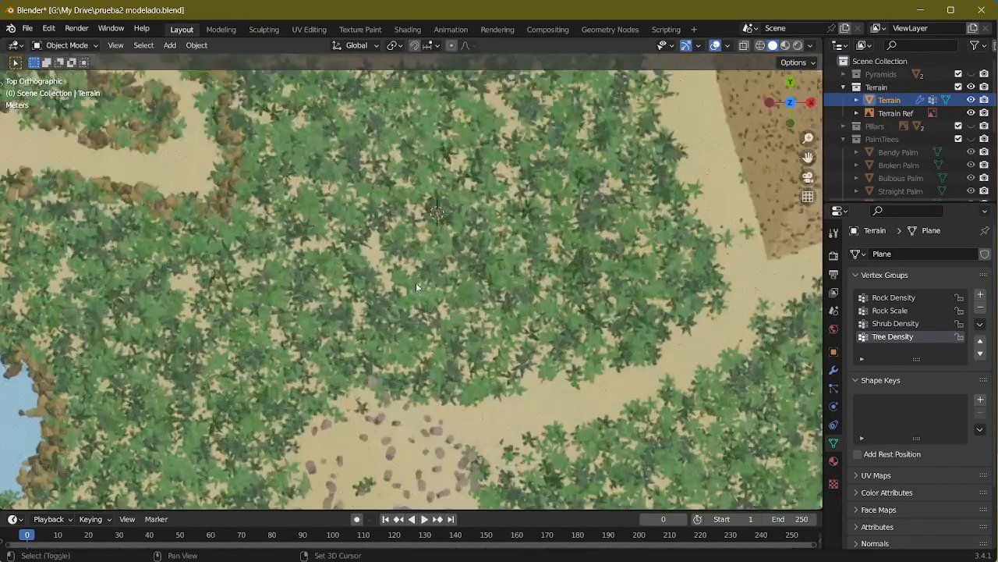
shift+middle_drag(416, 283, 744, 248)
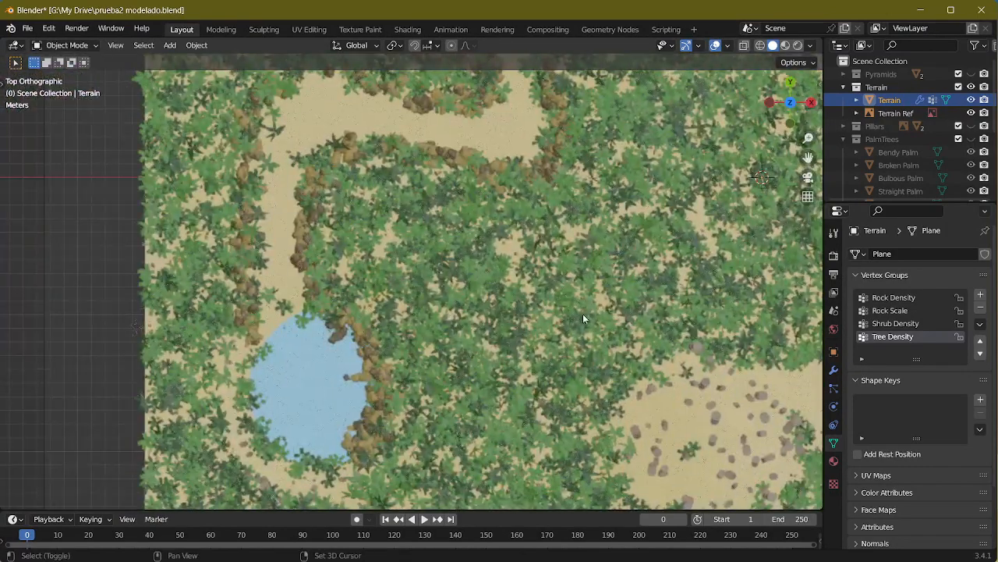
shift+middle_drag(473, 306, 651, 331)
shift+middle_drag(542, 369, 336, 499)
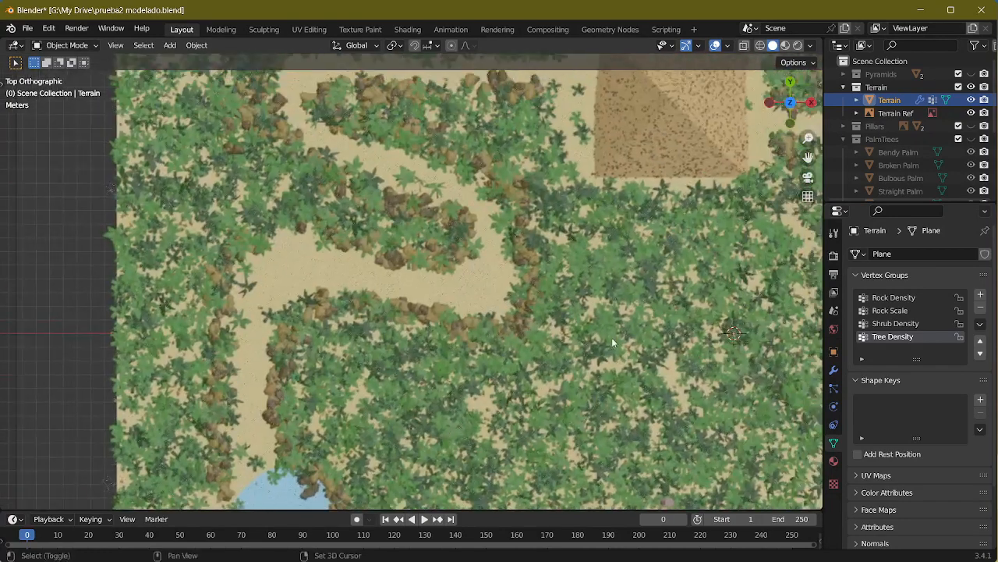
shift+middle_drag(611, 341, 442, 400)
shift+middle_drag(530, 361, 334, 341)
mouse_move(400, 366)
shift+middle_down()
mouse_move(180, 353)
mouse_move(175, 343)
shift+middle_up()
shift+middle_drag(429, 361, 397, 280)
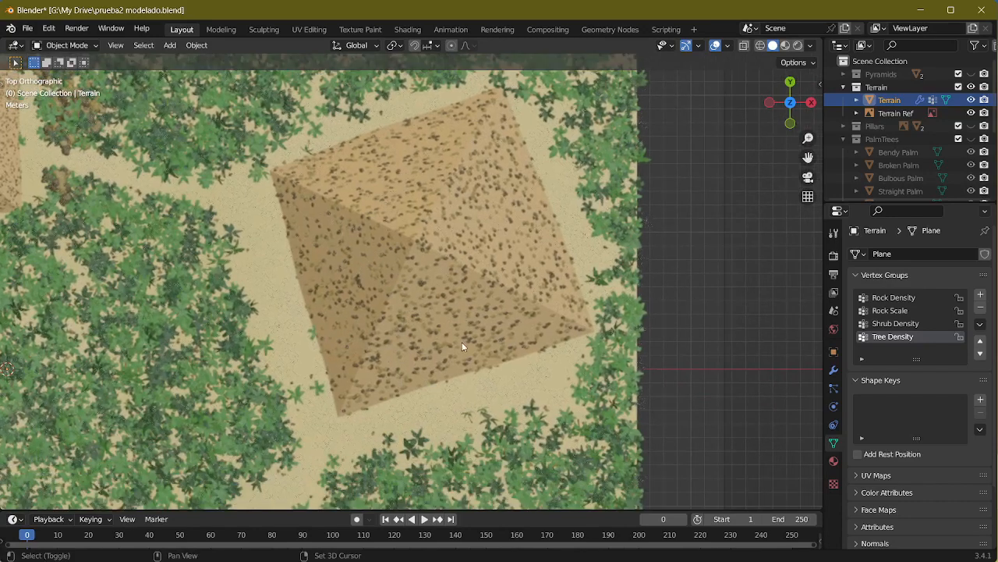
shift+middle_drag(462, 346, 424, 421)
shift+middle_drag(307, 385, 435, 296)
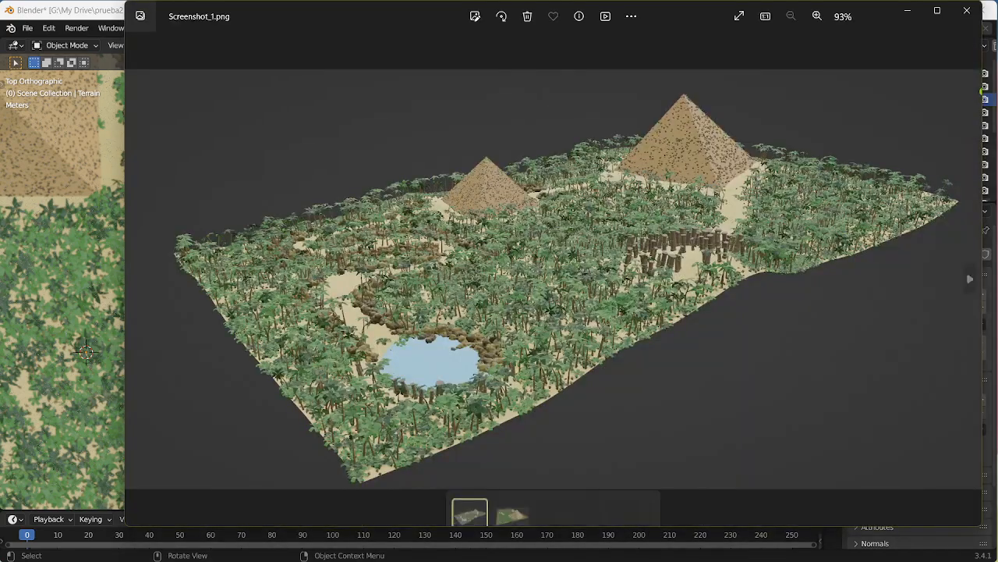
Step: Examine the reference render Screenshot_1.png in the image viewer, from the pond and rock-lined path to the pillars and far corner
scroll(451, 253, up, 3)
scroll(500, 256, up, 1)
drag(420, 295, 518, 308)
scroll(484, 347, up, 3)
scroll(484, 347, up, 3)
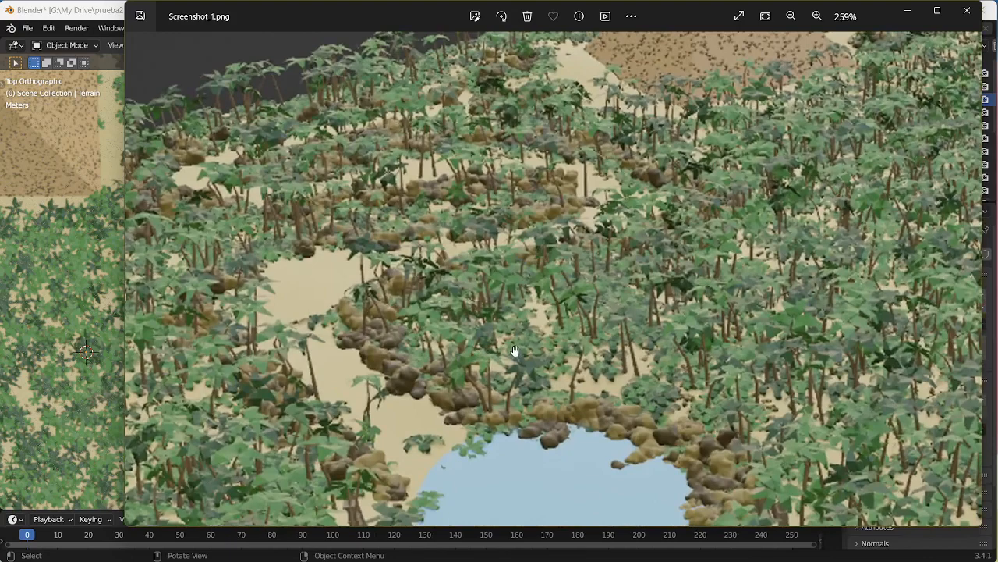
drag(590, 293, 340, 343)
drag(714, 209, 513, 260)
drag(654, 223, 486, 337)
drag(392, 194, 441, 248)
drag(578, 234, 217, 167)
drag(584, 257, 456, 238)
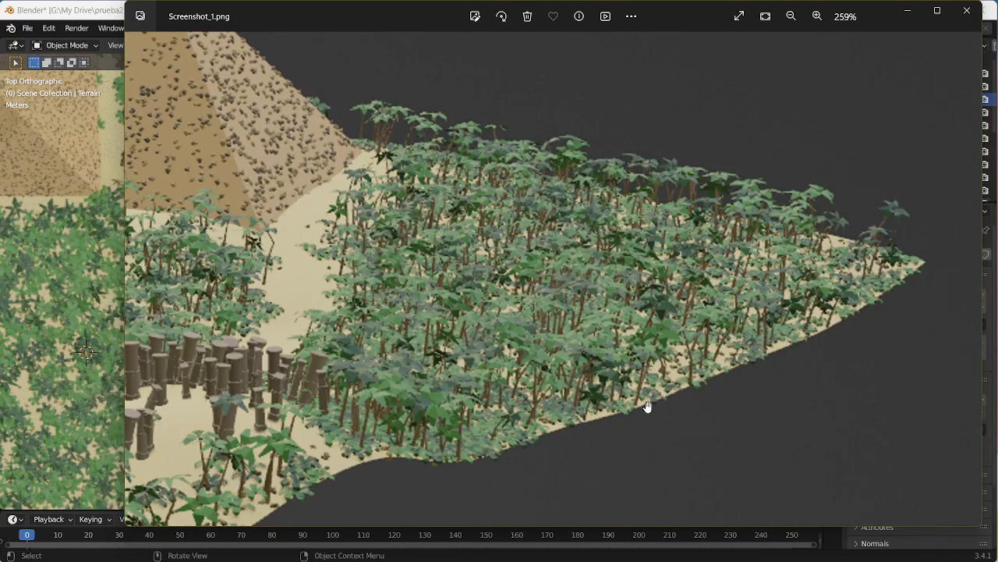
drag(648, 407, 640, 407)
scroll(648, 407, down, 5)
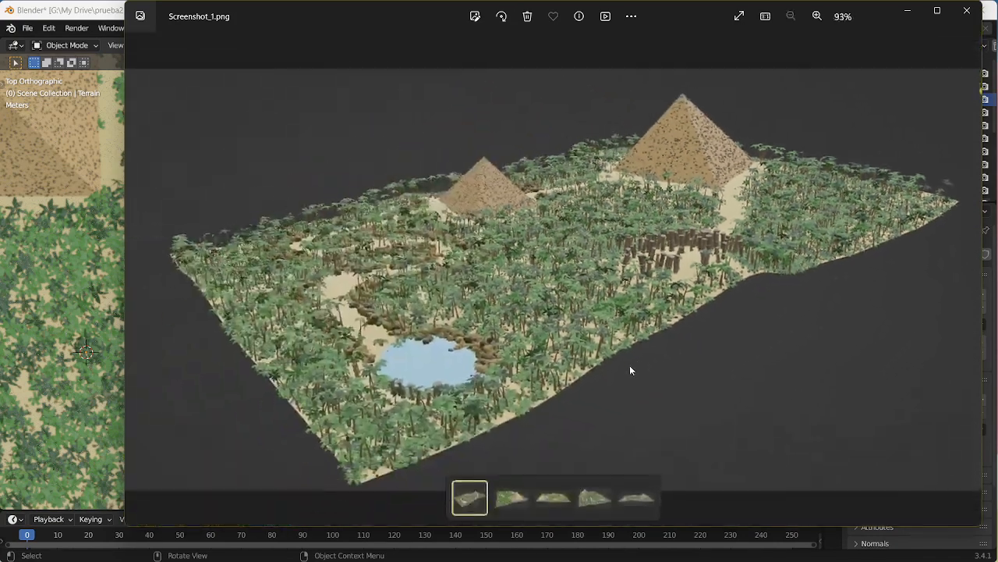
Step: Examine the palm and shrub coverage around the large pyramid and along the terrain edge in Screenshot_3.png
key(Right)
scroll(668, 357, up, 1)
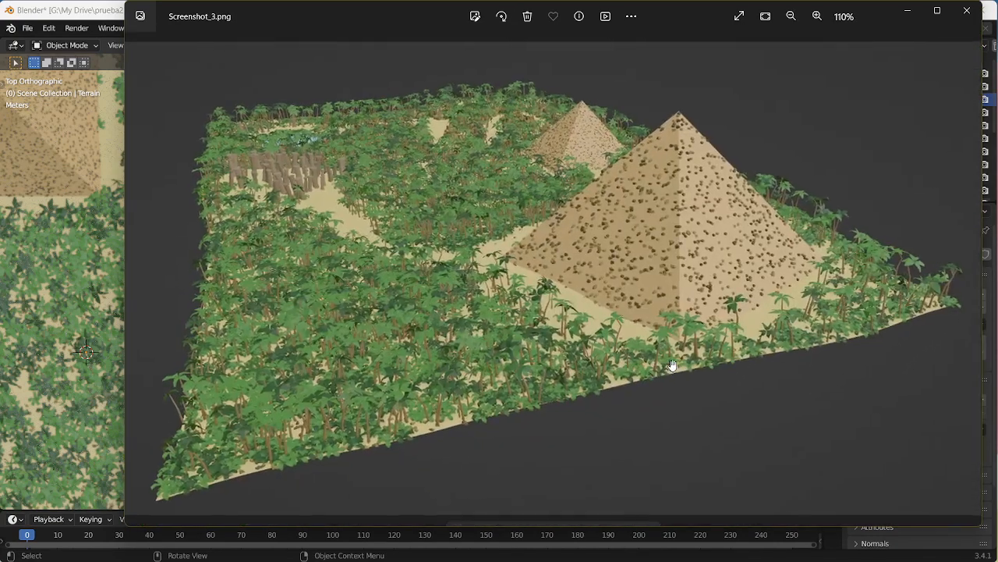
scroll(649, 350, up, 1)
scroll(729, 365, up, 3)
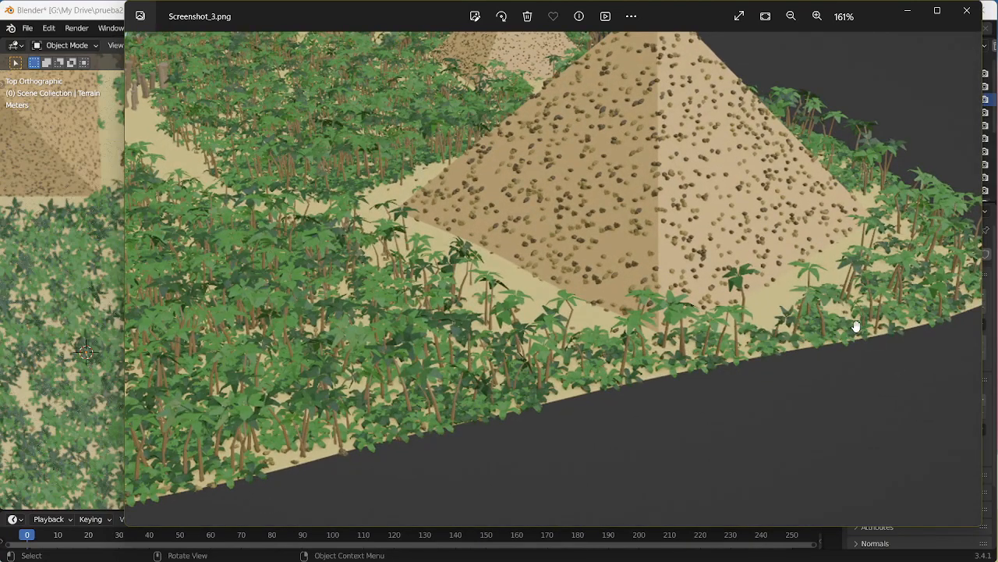
scroll(857, 326, down, 2)
drag(556, 298, 827, 277)
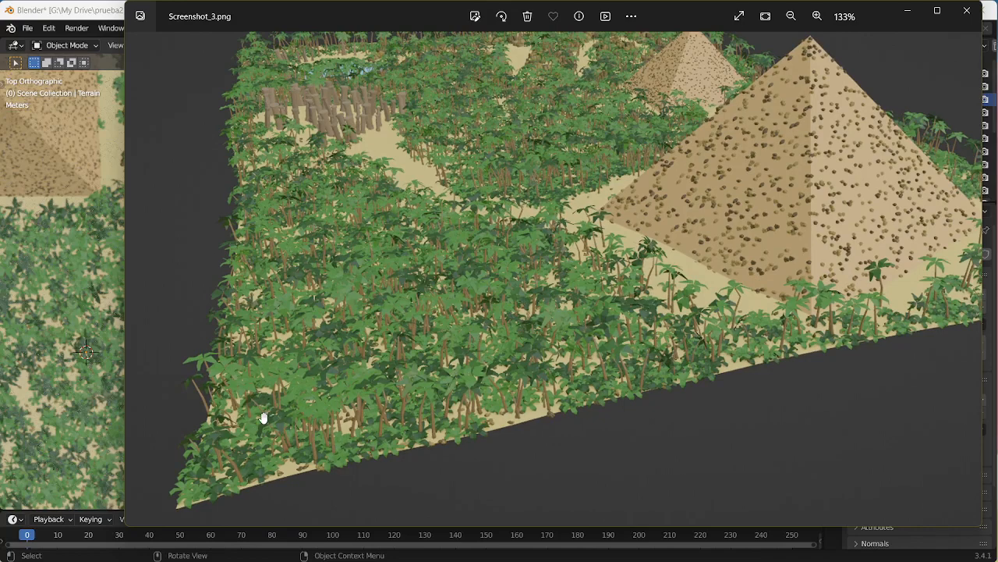
drag(475, 395, 427, 474)
drag(505, 354, 267, 321)
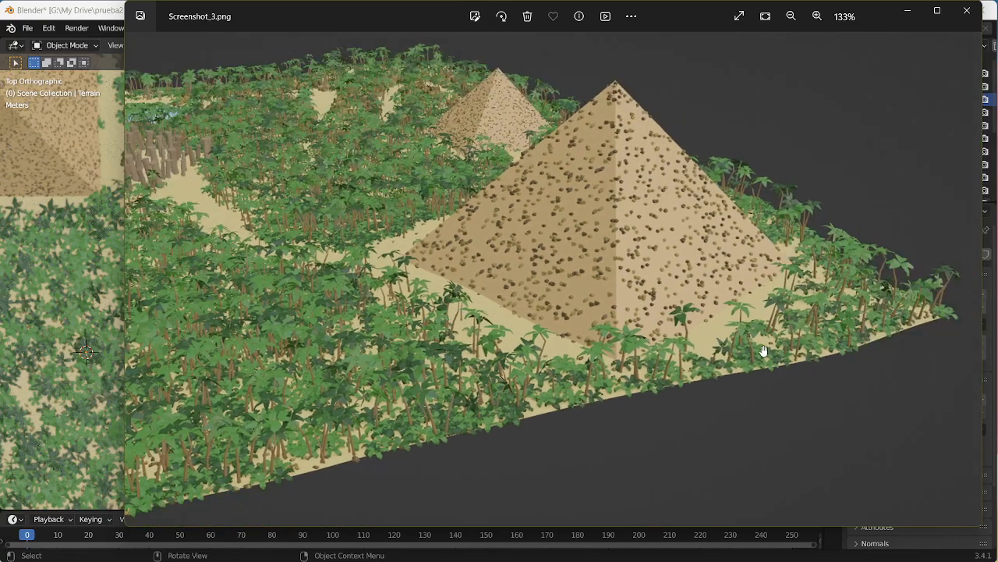
drag(550, 342, 608, 380)
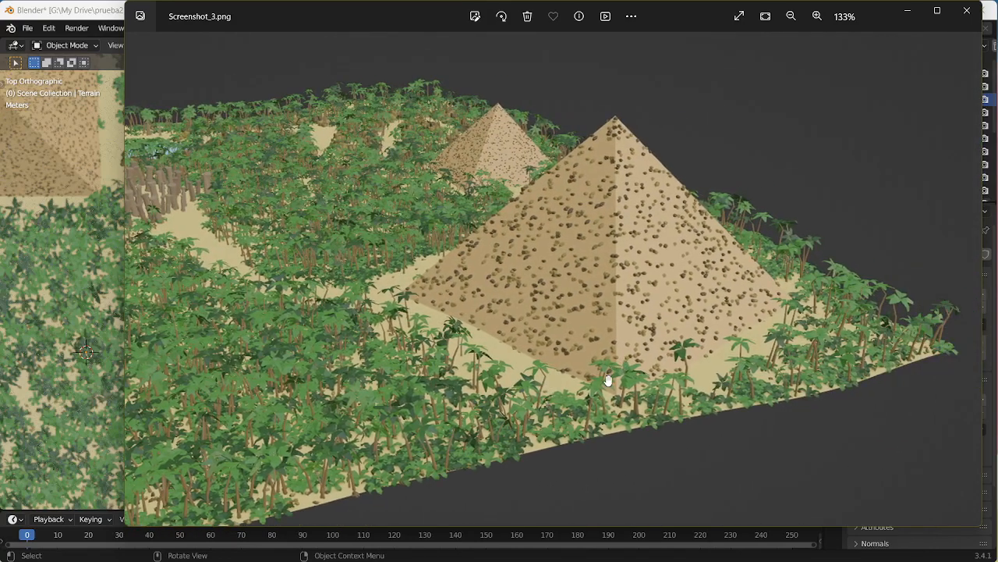
drag(454, 368, 613, 374)
drag(550, 358, 388, 276)
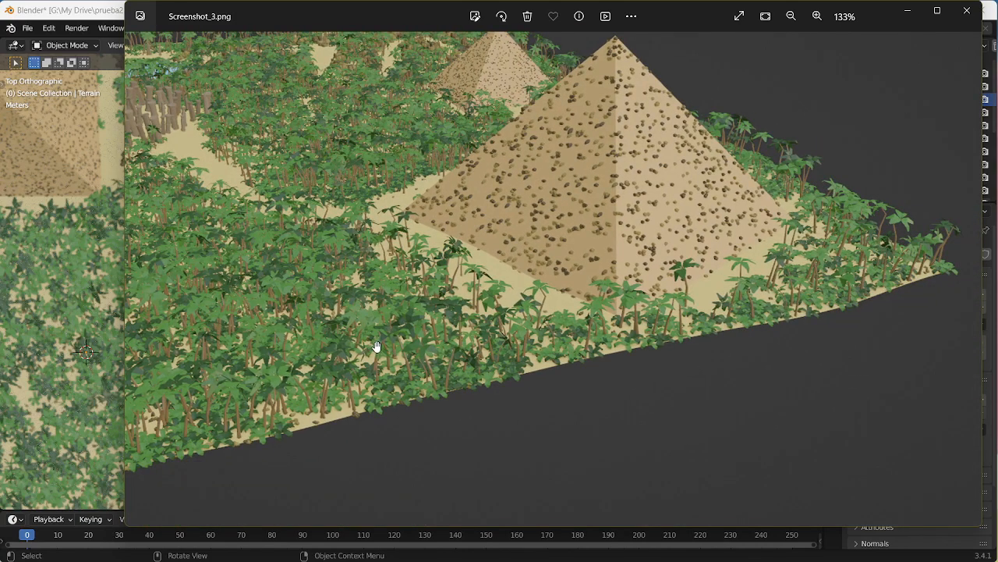
drag(376, 347, 522, 363)
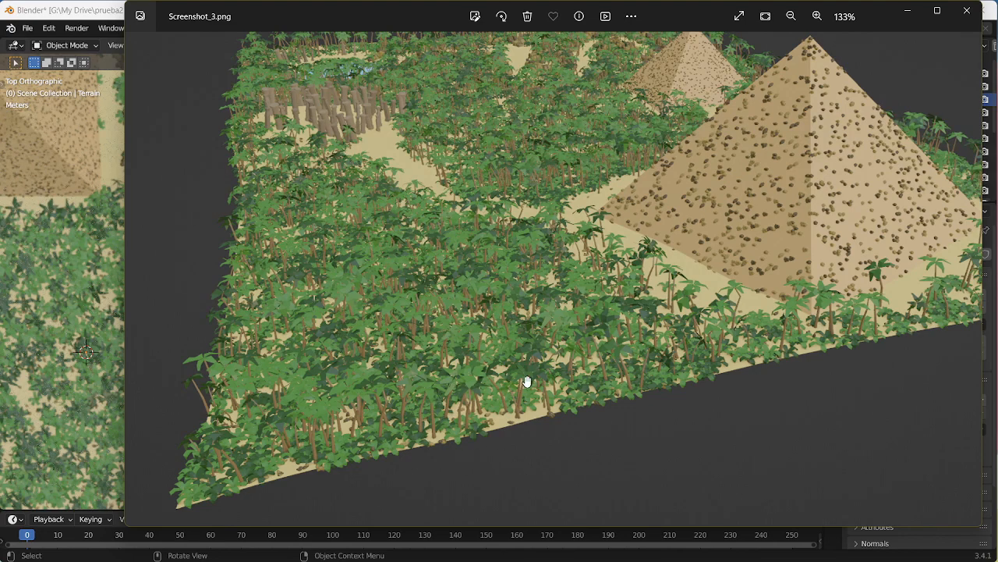
scroll(564, 358, down, 2)
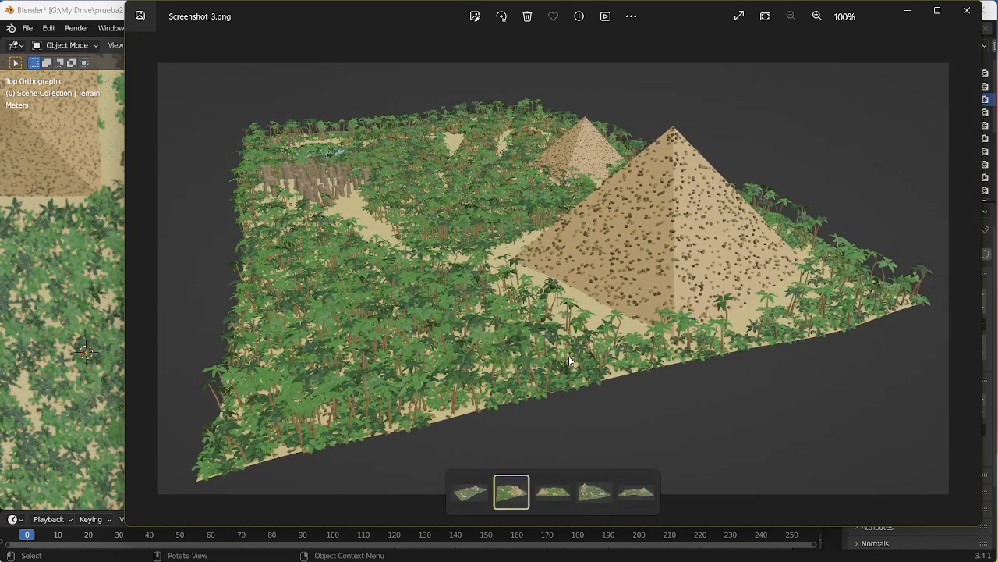
Step: Examine the vegetation around both pyramids in Screenshot_4.png and close the image viewer
key(Right)
scroll(568, 359, up, 2)
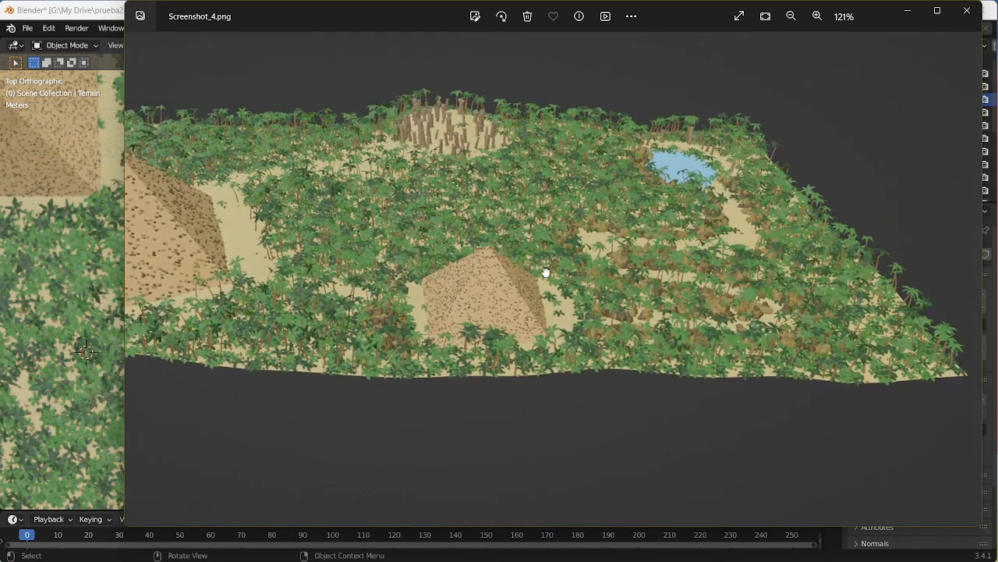
drag(546, 273, 644, 314)
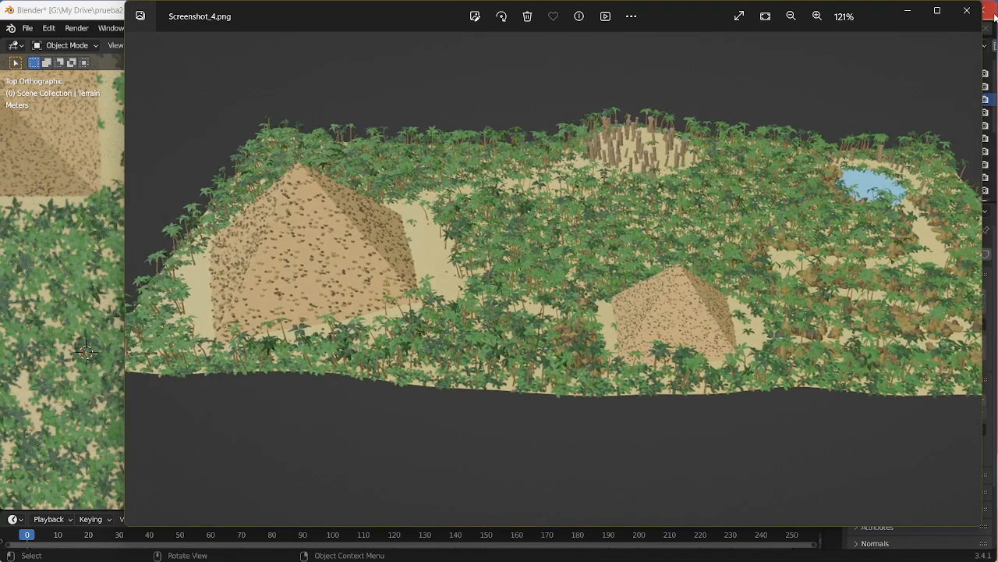
click(967, 10)
Step: Delete the Tree Density vertex group and assign the Shrub Density vertex group to the modifier's Tree Density input
middle_drag(731, 304, 556, 316)
middle_drag(463, 333, 595, 273)
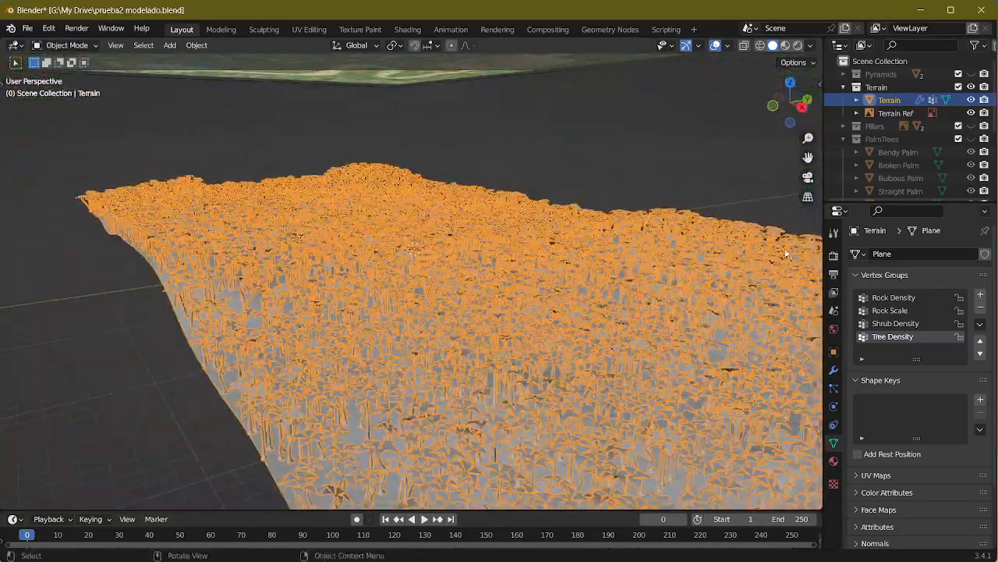
click(980, 307)
click(835, 368)
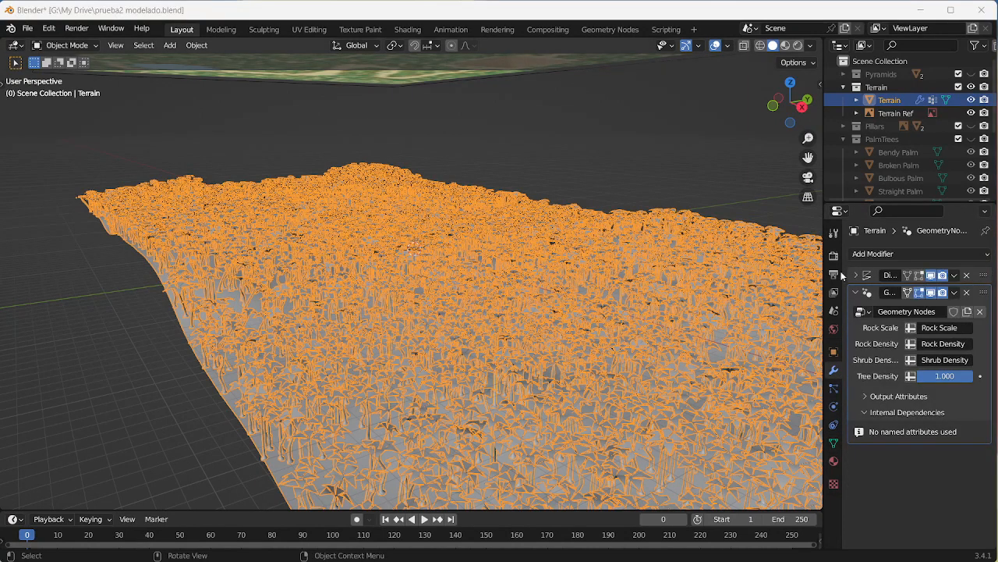
click(911, 376)
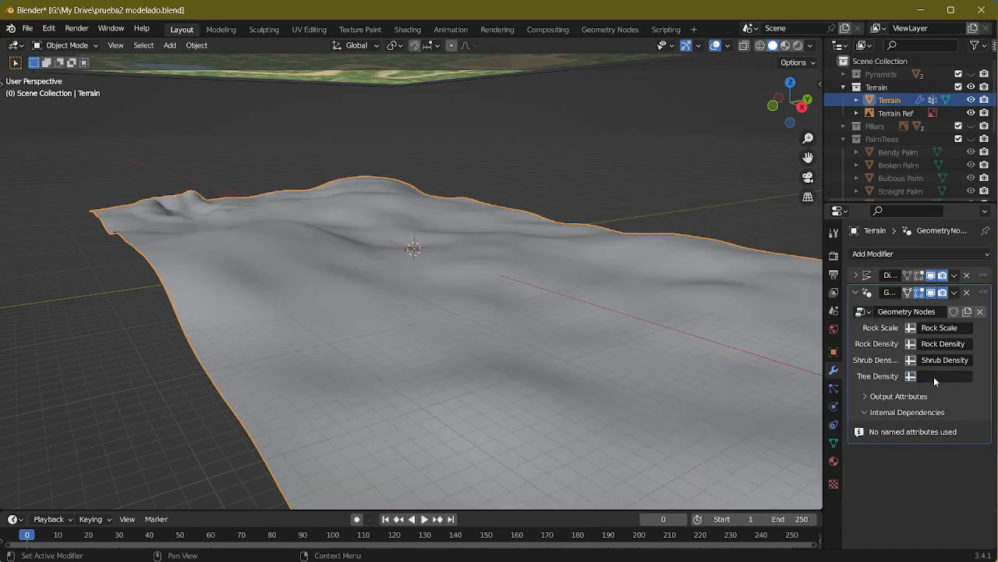
click(939, 376)
click(884, 460)
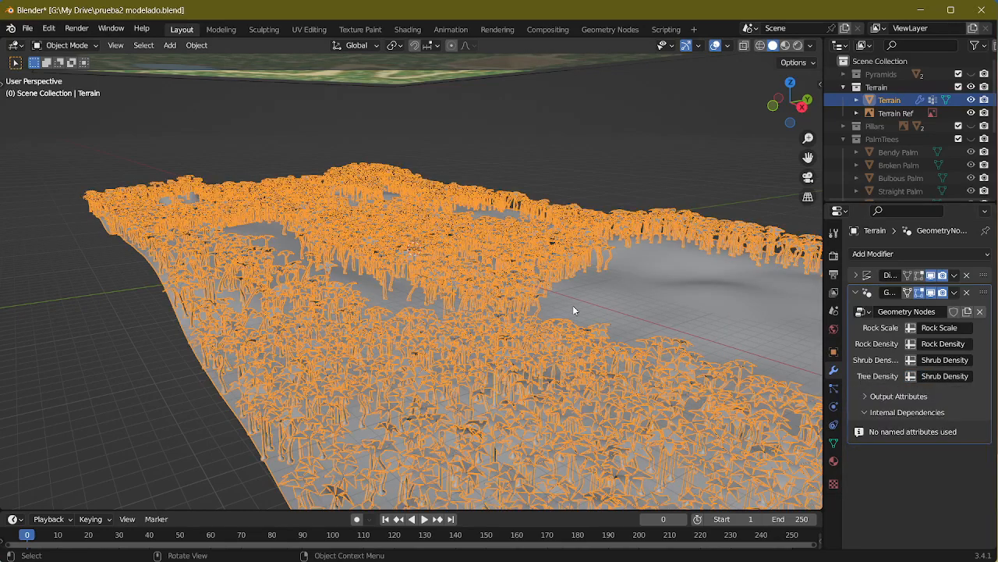
middle_drag(573, 305, 753, 335)
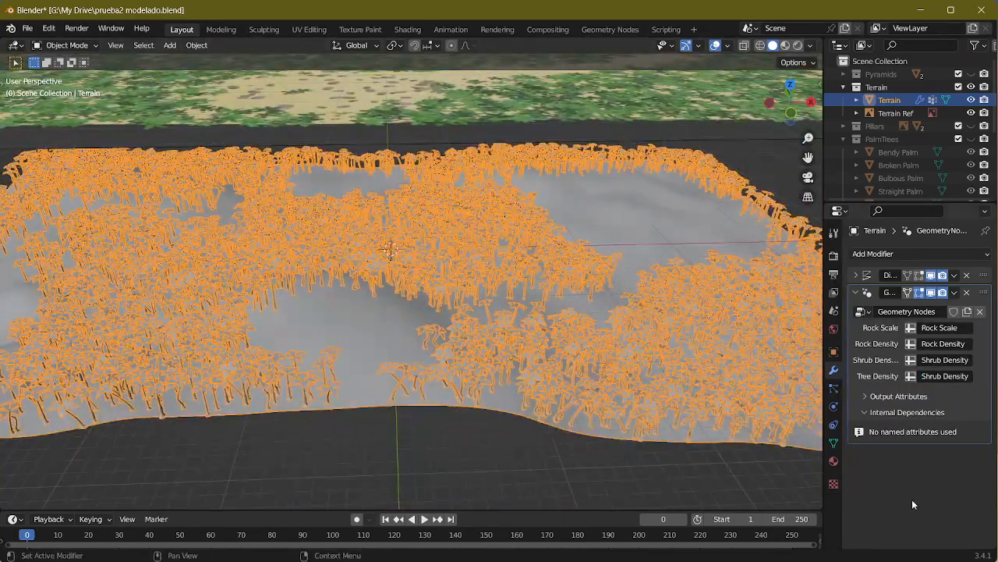
Step: Connect the outputs of the Rocks, Shrubs and Trees node groups to the Join Geometry node together with the terrain geometry
click(616, 29)
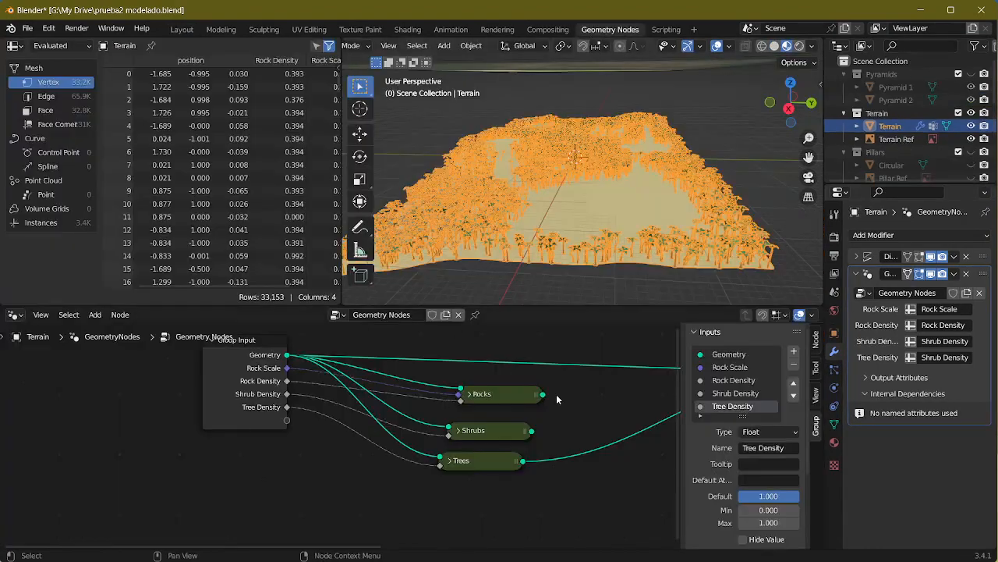
middle_drag(557, 399, 335, 456)
mouse_move(580, 379)
mouse_down()
mouse_move(296, 395)
mouse_move(563, 401)
mouse_move(579, 376)
mouse_up()
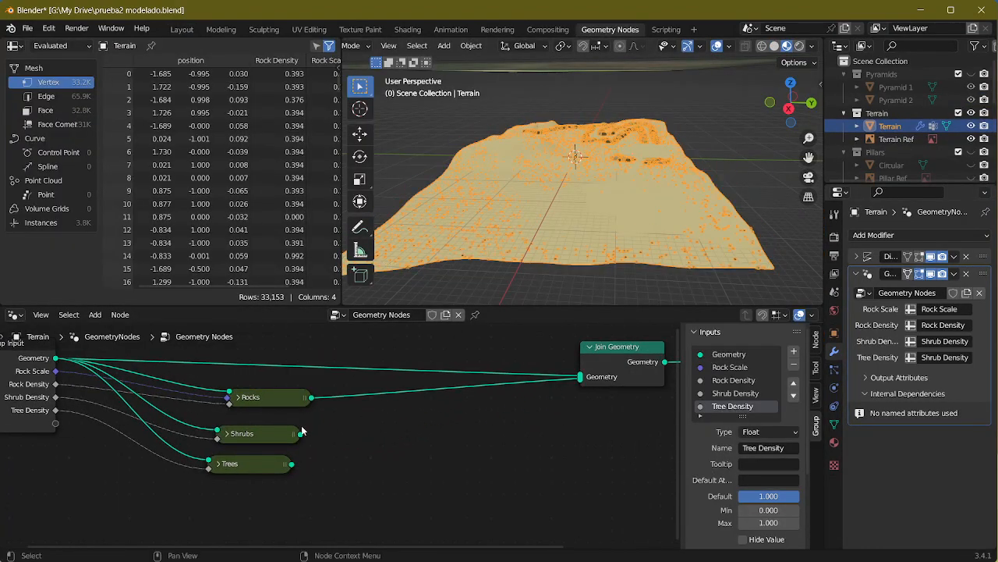
drag(300, 433, 579, 379)
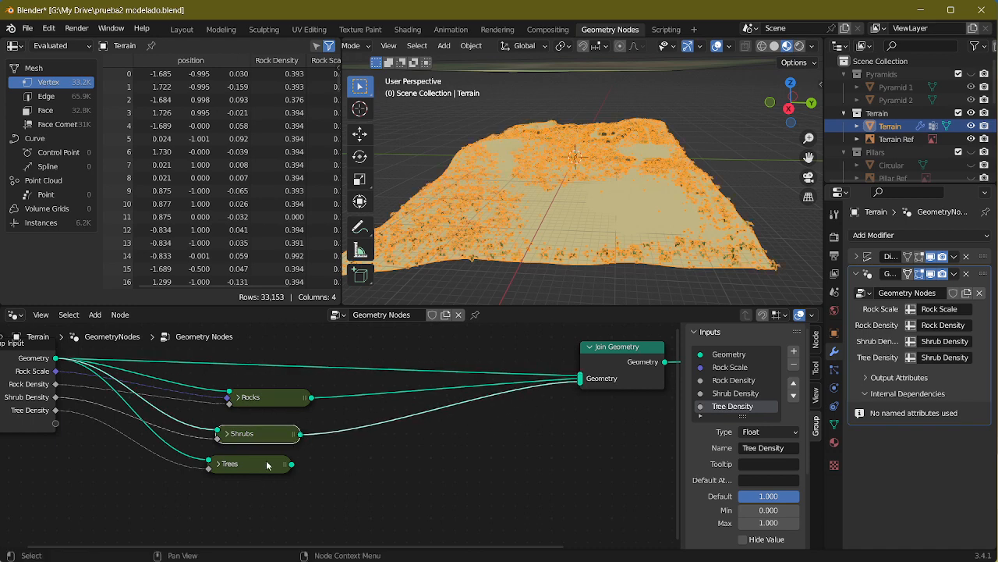
drag(291, 464, 580, 379)
Step: Show the Layout viewport in Material Preview shading and deselect the terrain
middle_drag(554, 250, 591, 187)
click(222, 30)
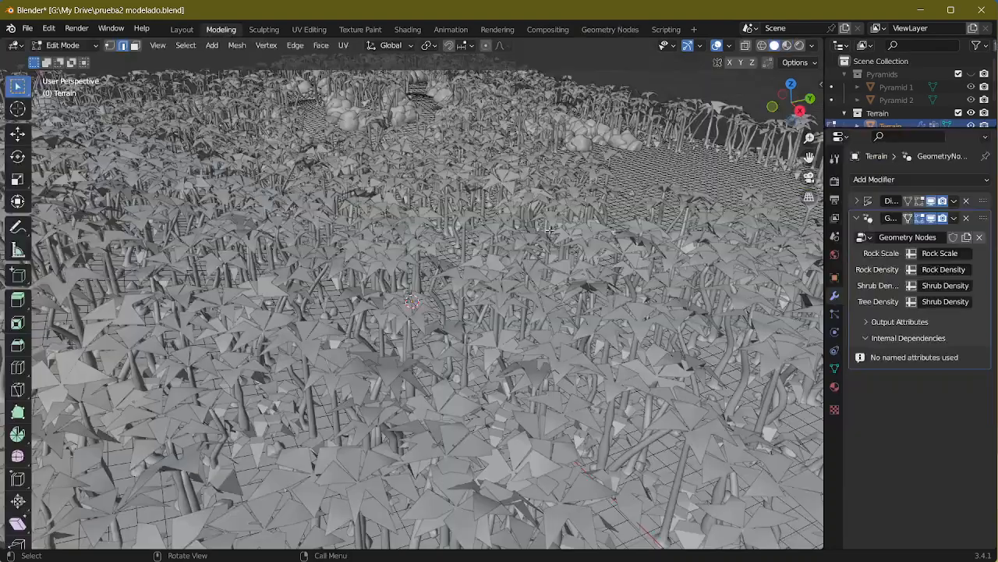
click(197, 30)
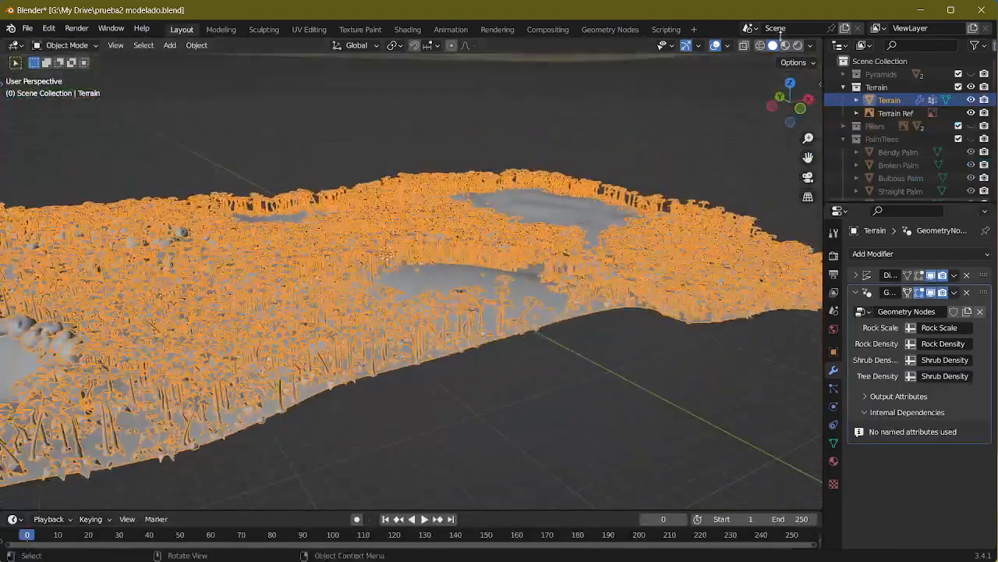
click(787, 44)
click(587, 364)
middle_drag(549, 374, 492, 203)
scroll(422, 334, down, 4)
Step: Set Density Max to 900 on the Distribute Points on Faces node inside the Shrubs group
click(605, 28)
scroll(496, 416, up, 3)
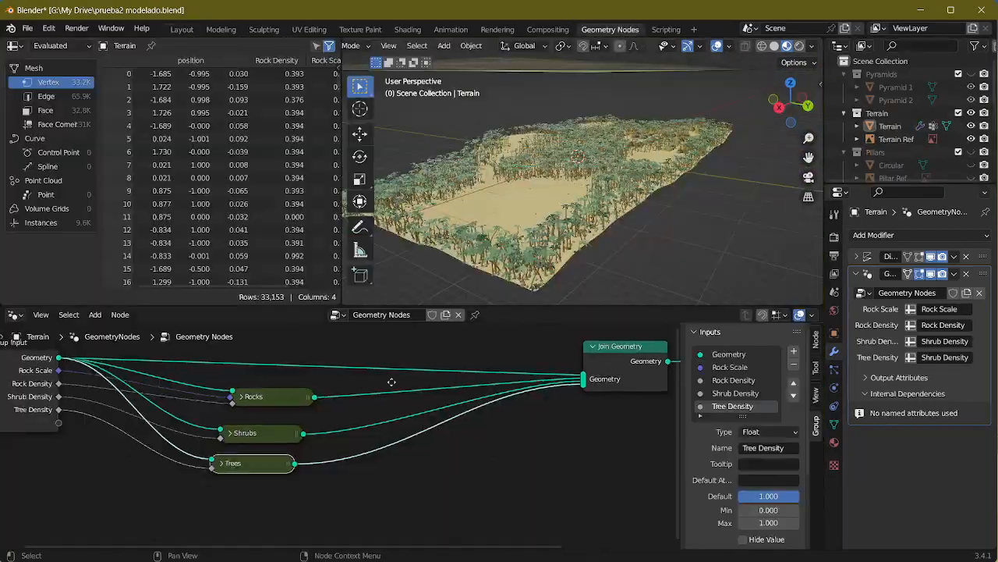
drag(258, 444, 259, 447)
middle_drag(481, 443, 264, 397)
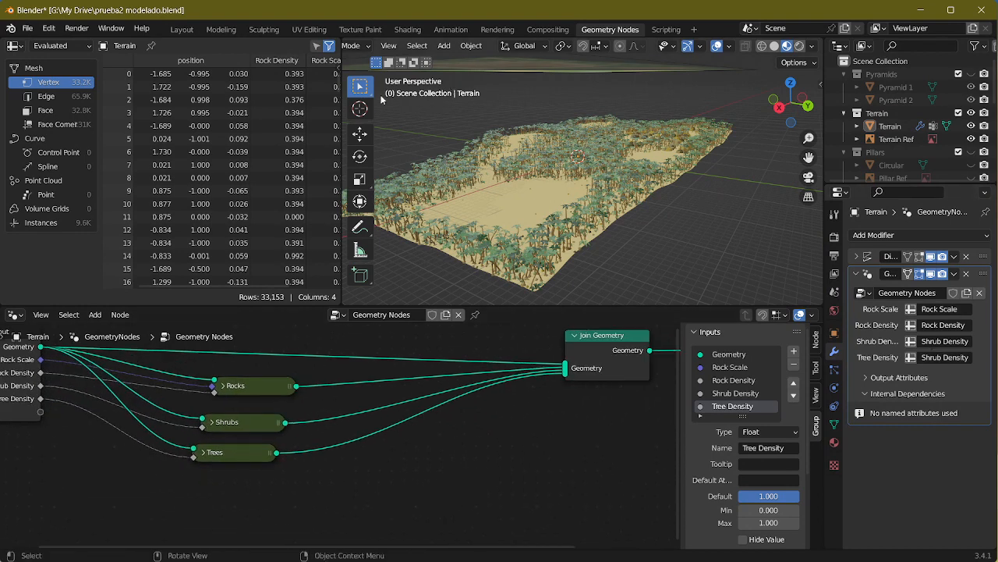
click(229, 424)
key(Tab)
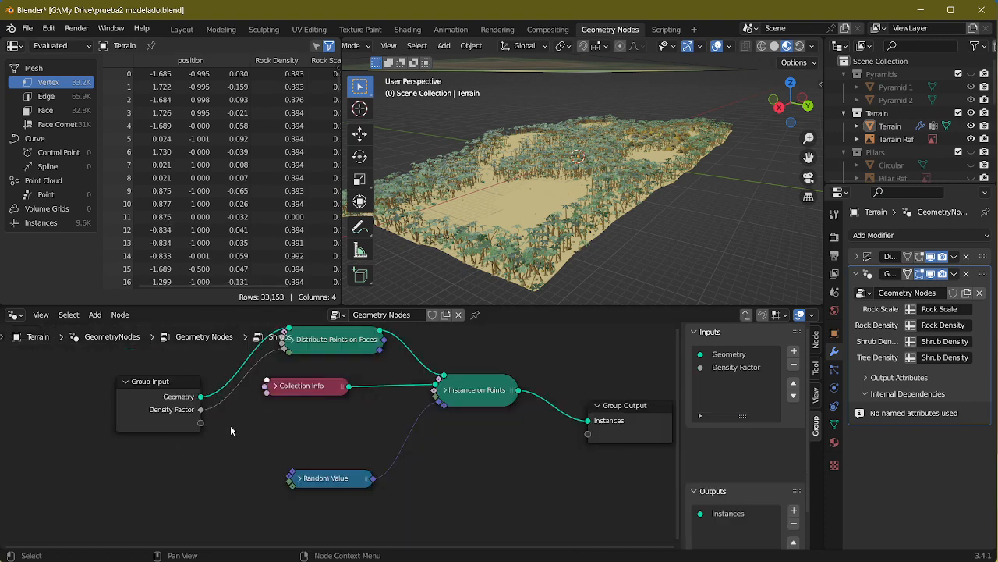
click(291, 341)
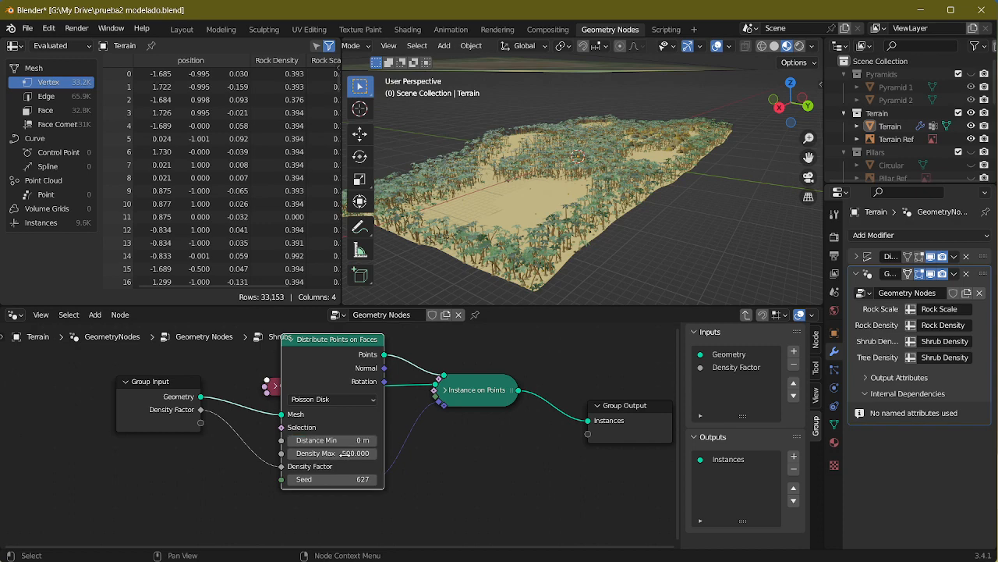
click(343, 453)
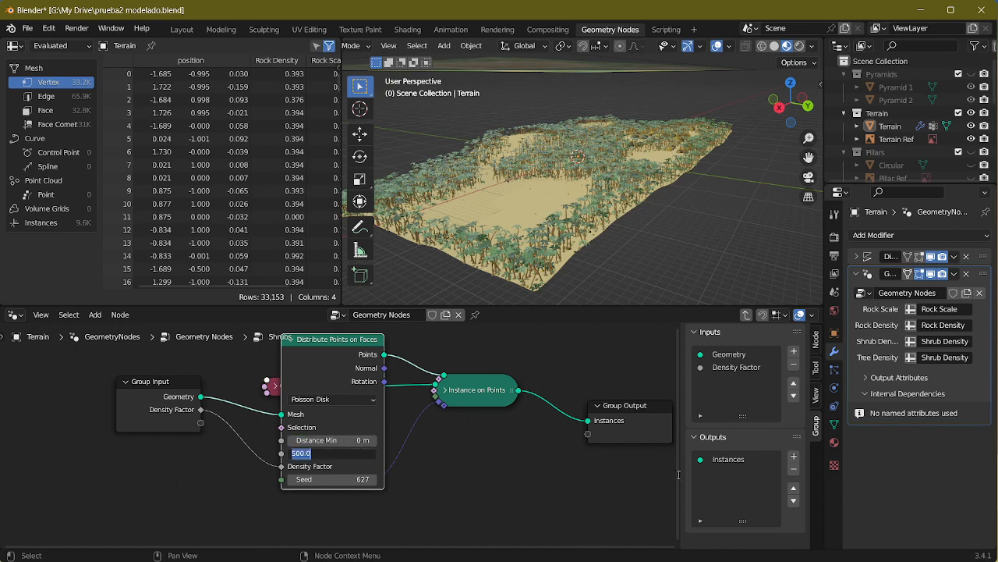
key(Return)
click(505, 471)
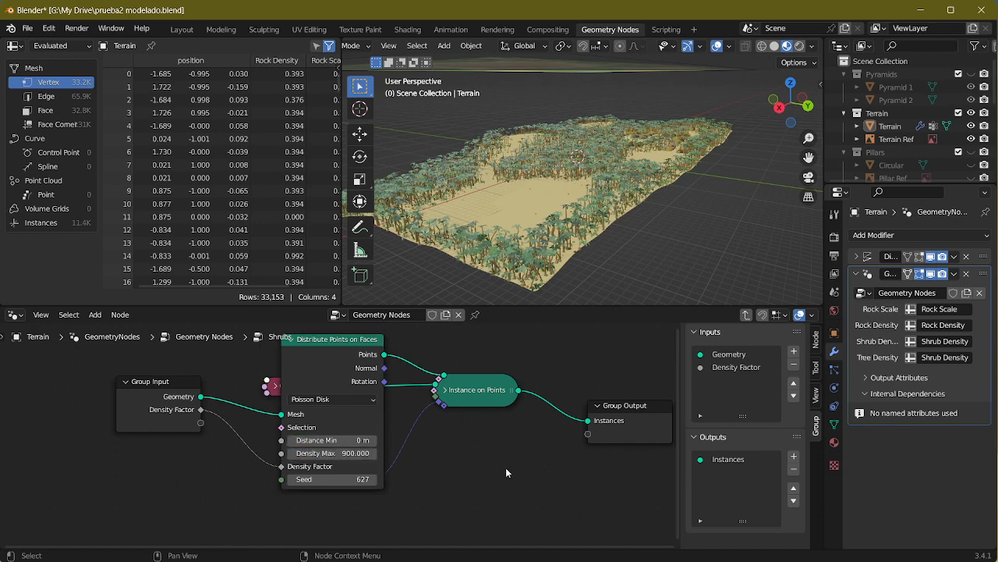
click(287, 340)
key(Tab)
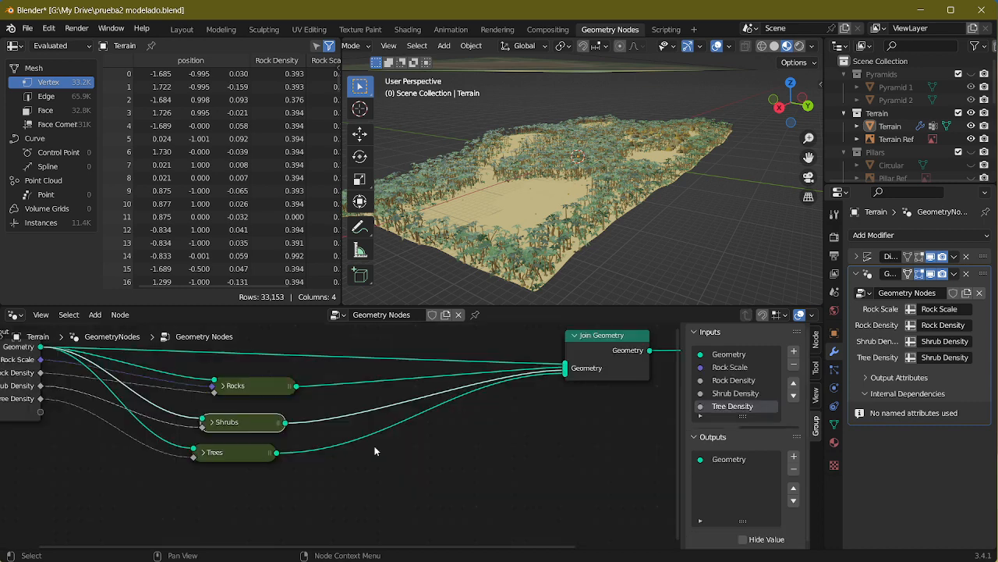
Step: Set Density Max to 500 on the Distribute Points on Faces node inside the Trees group and collapse the node
click(230, 457)
key(Tab)
key(h)
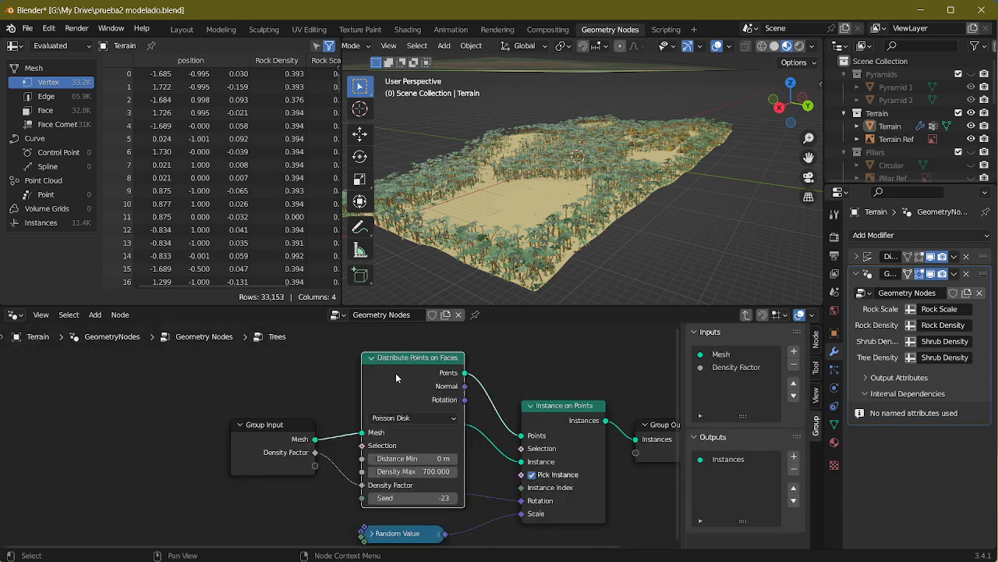
click(418, 471)
key(Return)
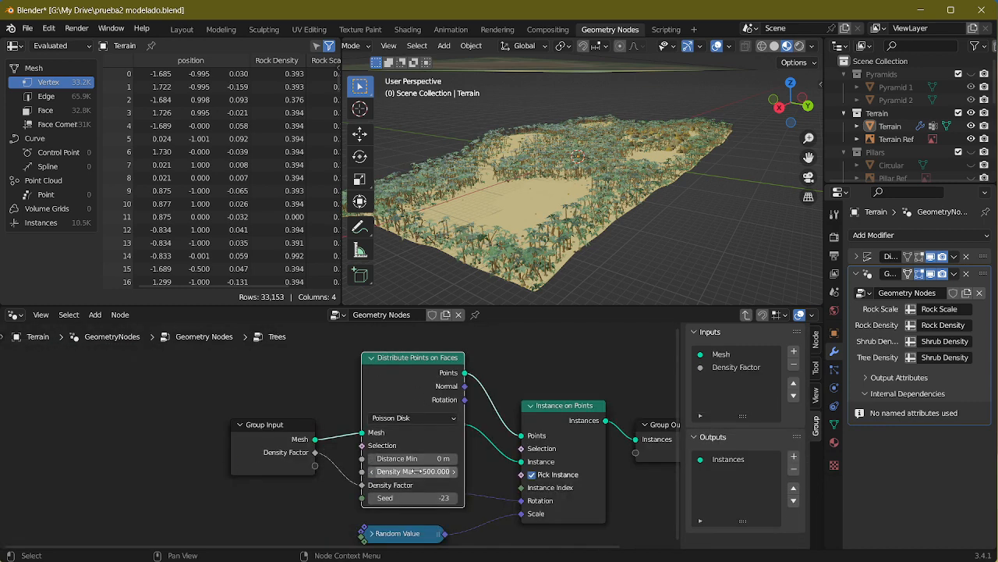
key(h)
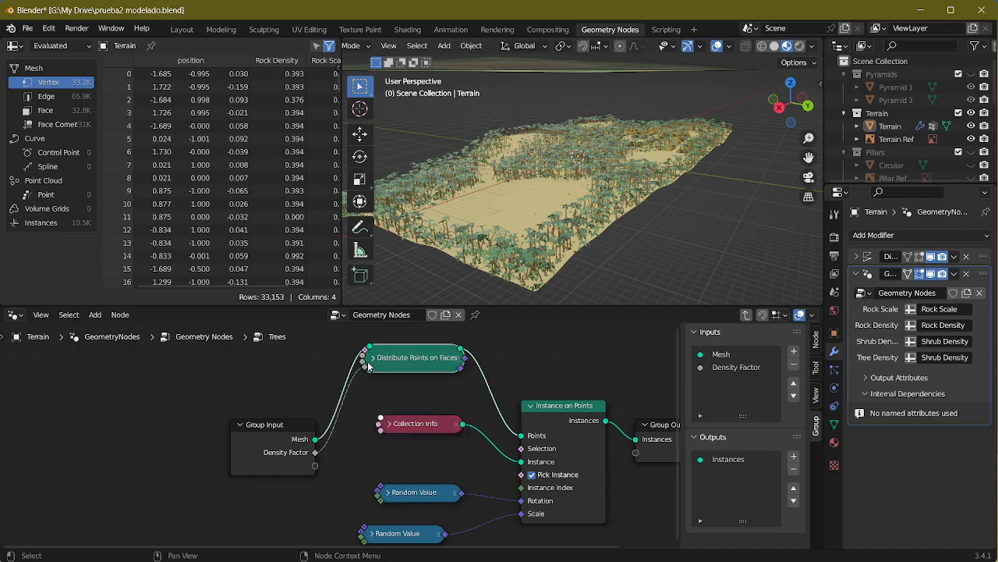
Step: Inspect the palm and shrub coverage across the terrain and at its near corner in the Layout workspace
click(188, 32)
middle_drag(606, 301, 538, 285)
scroll(499, 296, up, 3)
middle_drag(398, 316, 344, 294)
scroll(471, 328, down, 3)
scroll(493, 312, down, 2)
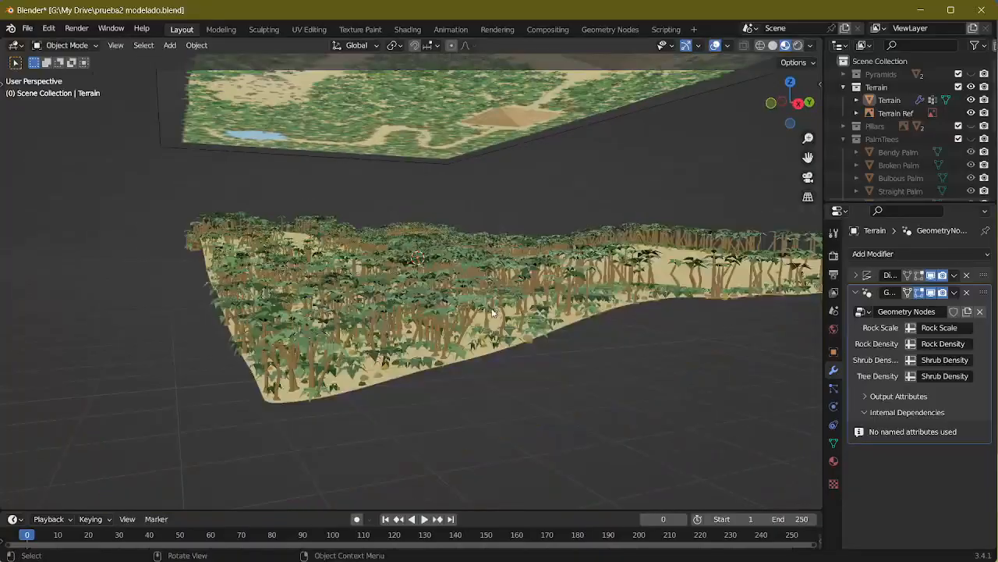
middle_drag(493, 312, 392, 332)
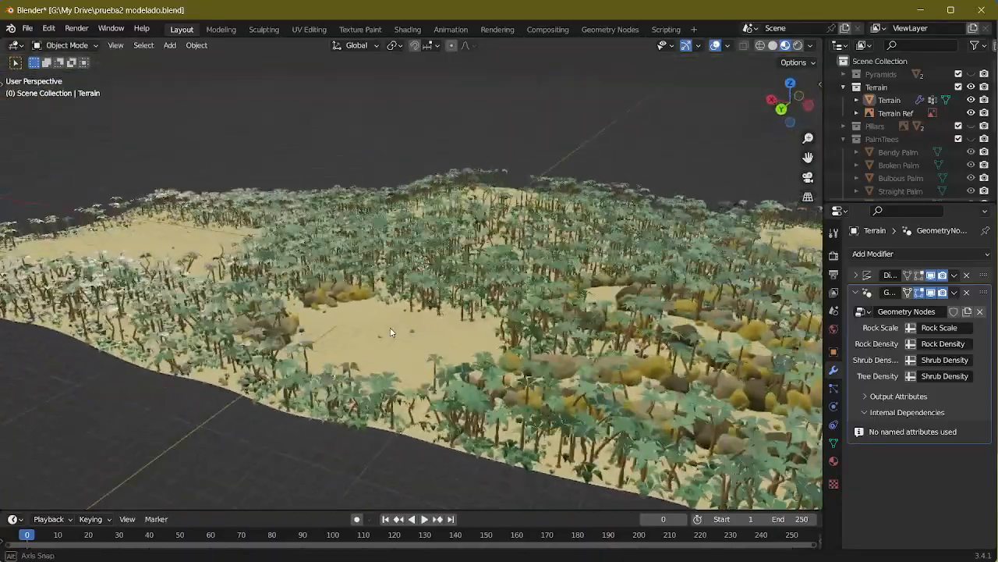
scroll(392, 332, up, 6)
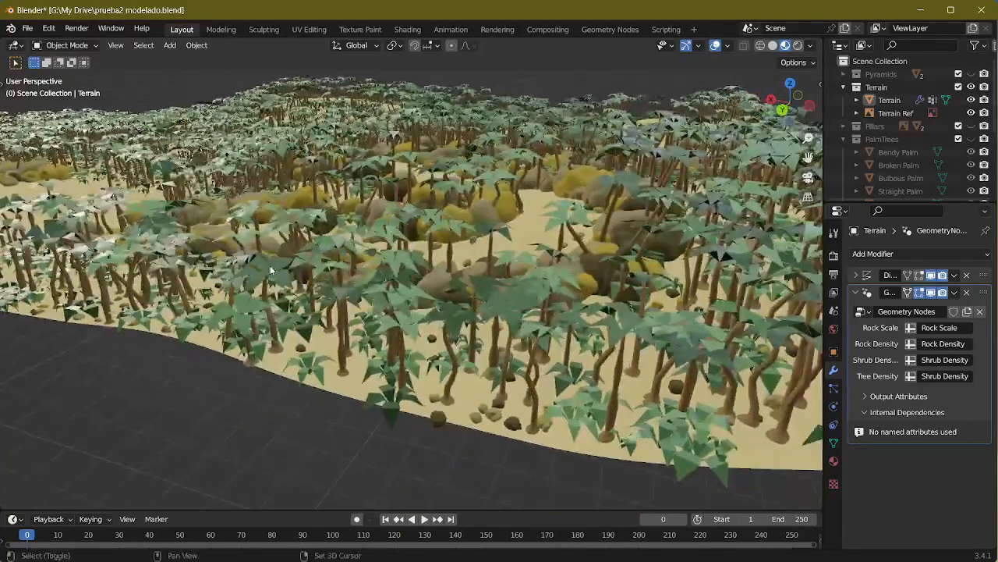
shift+middle_drag(561, 306, 347, 308)
Step: Open the reference Screenshot_1.png in the image viewer and examine the vegetation density from the pillars and far corner to the pond
key(alt+Tab)
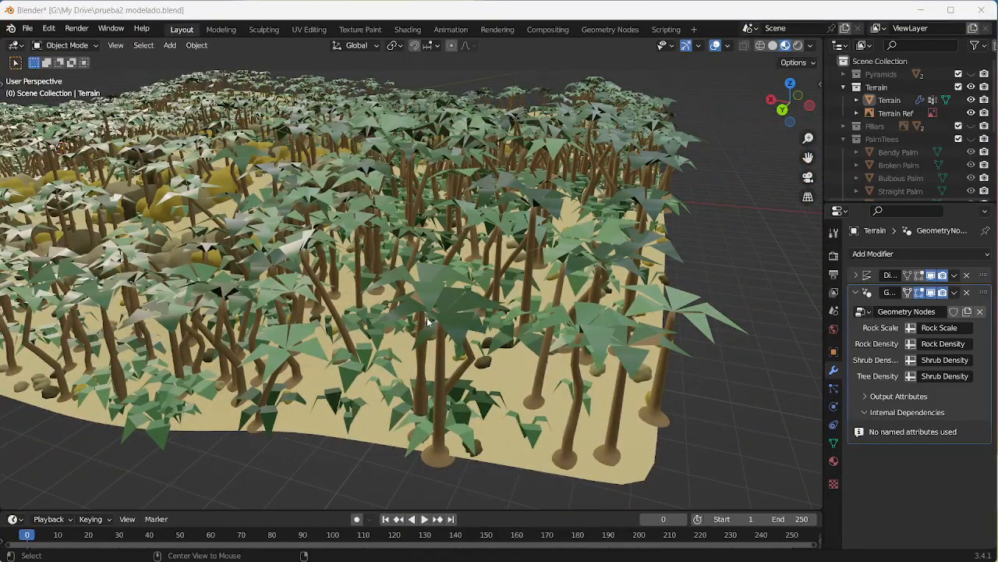
key(alt+Tab)
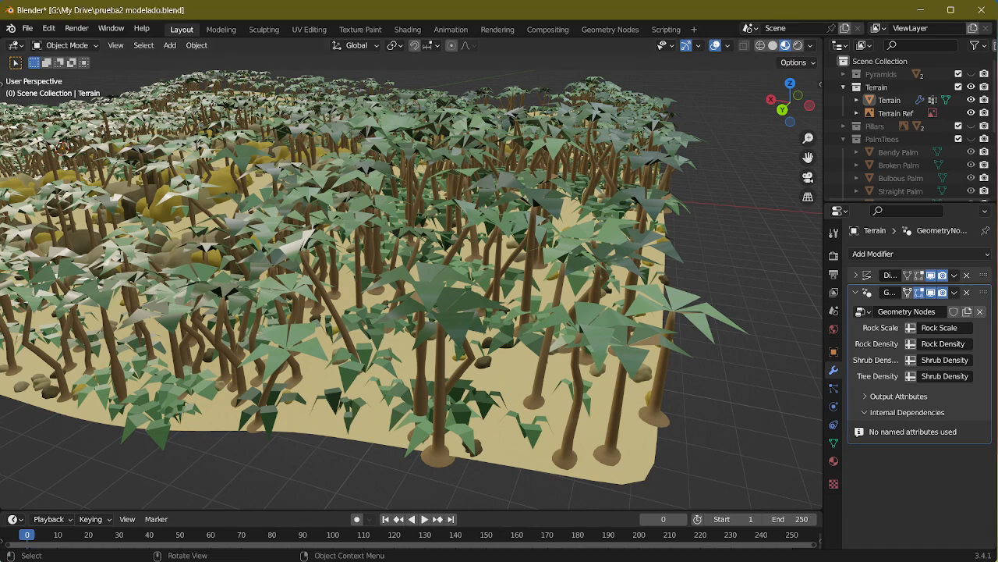
key(alt+Tab)
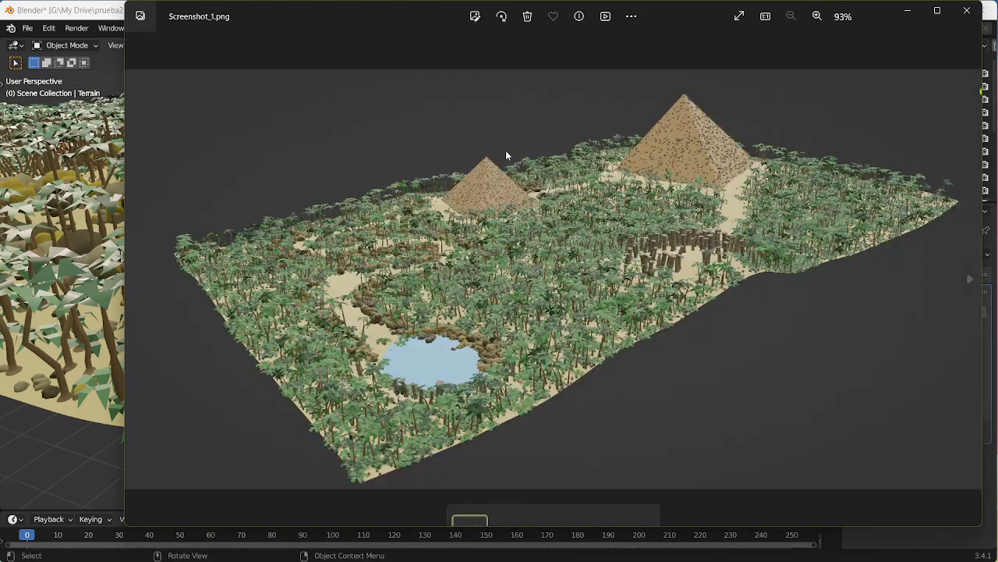
scroll(597, 294, up, 6)
drag(597, 294, 457, 181)
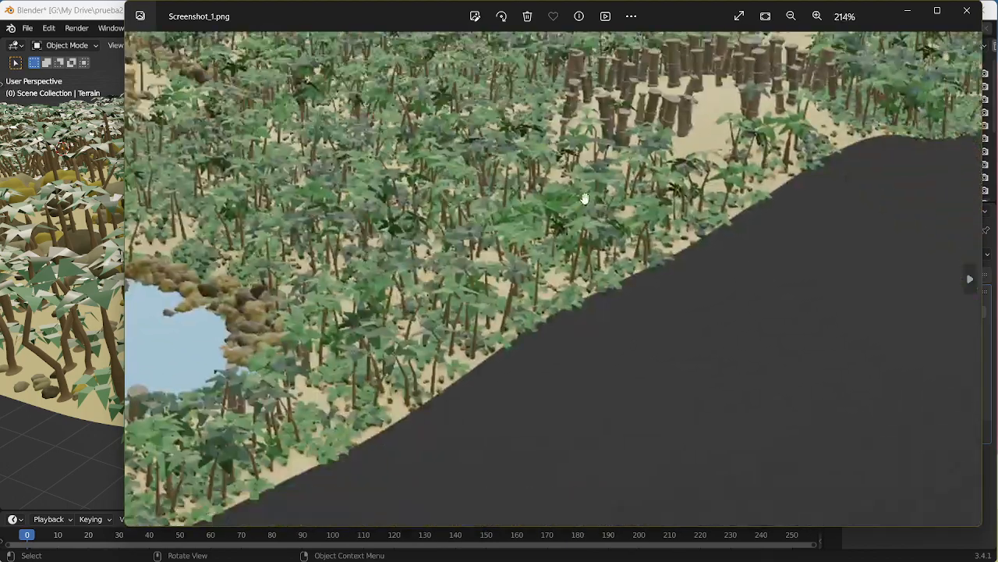
drag(584, 196, 432, 286)
drag(584, 230, 343, 342)
scroll(630, 325, up, 2)
drag(546, 259, 460, 330)
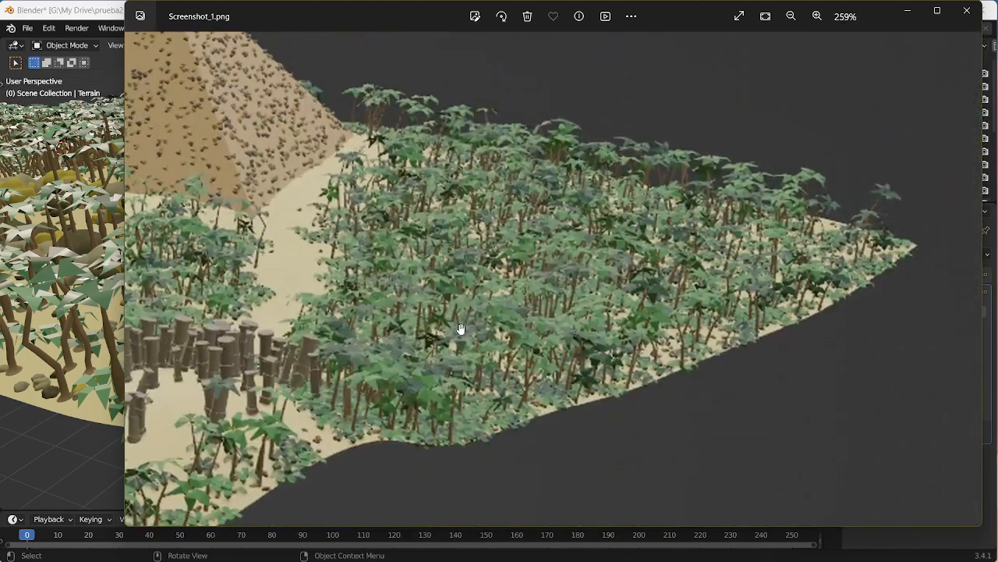
drag(393, 326, 782, 180)
drag(553, 324, 807, 201)
drag(579, 302, 807, 188)
drag(566, 279, 802, 173)
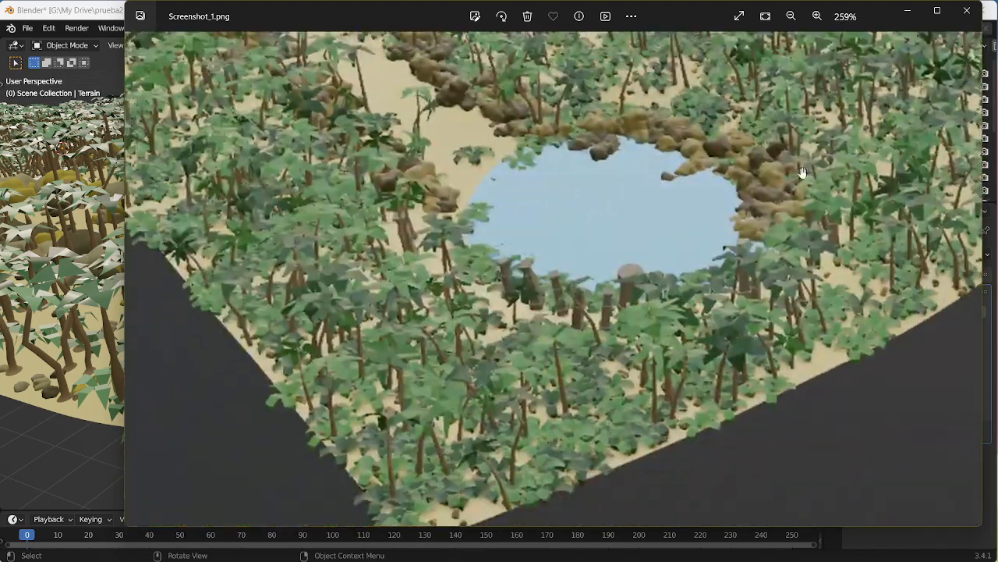
drag(583, 297, 597, 294)
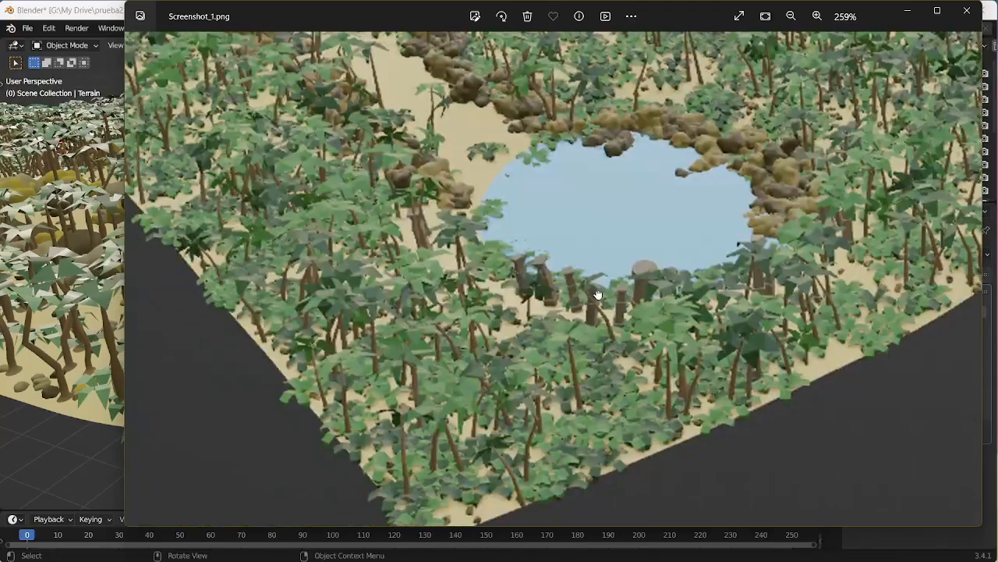
Step: Return to Blender and set Density Max to 1500 on the Shrubs group's Distribute Points on Faces node
click(75, 368)
middle_drag(88, 360, 511, 241)
scroll(278, 270, down, 3)
scroll(479, 227, up, 3)
shift+middle_drag(581, 248, 419, 222)
scroll(351, 239, down, 5)
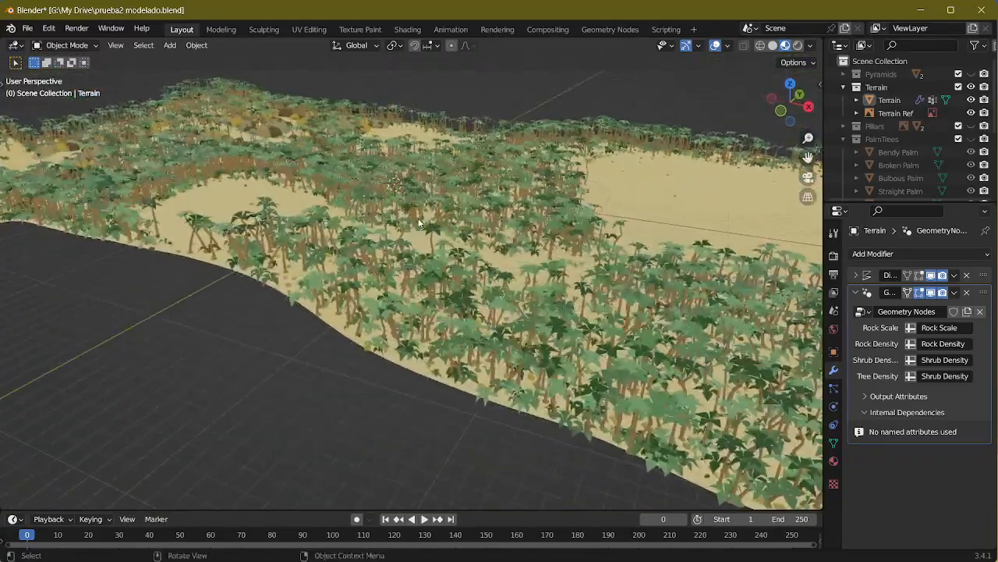
click(609, 28)
middle_drag(397, 450, 337, 421)
key(Tab)
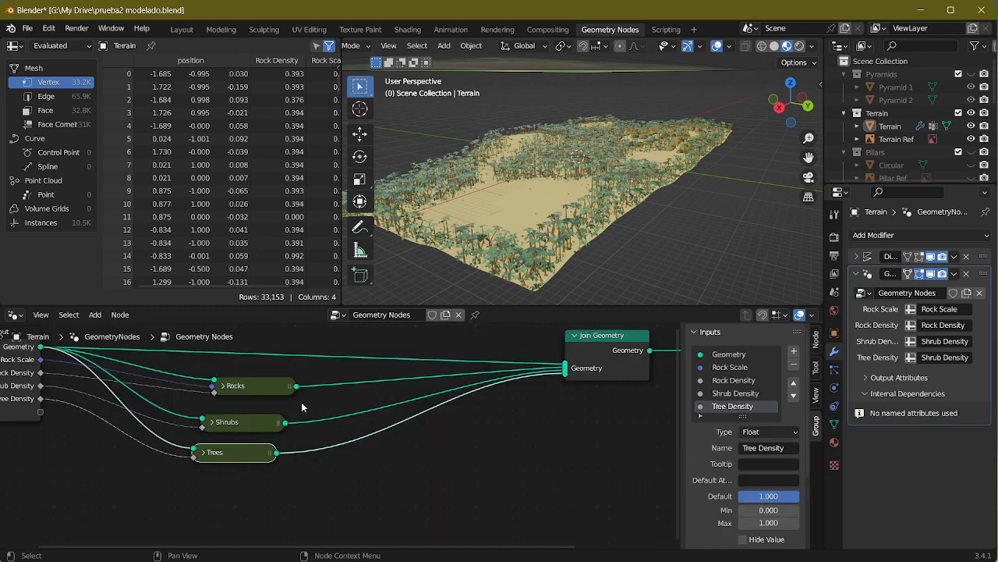
click(245, 422)
key(Tab)
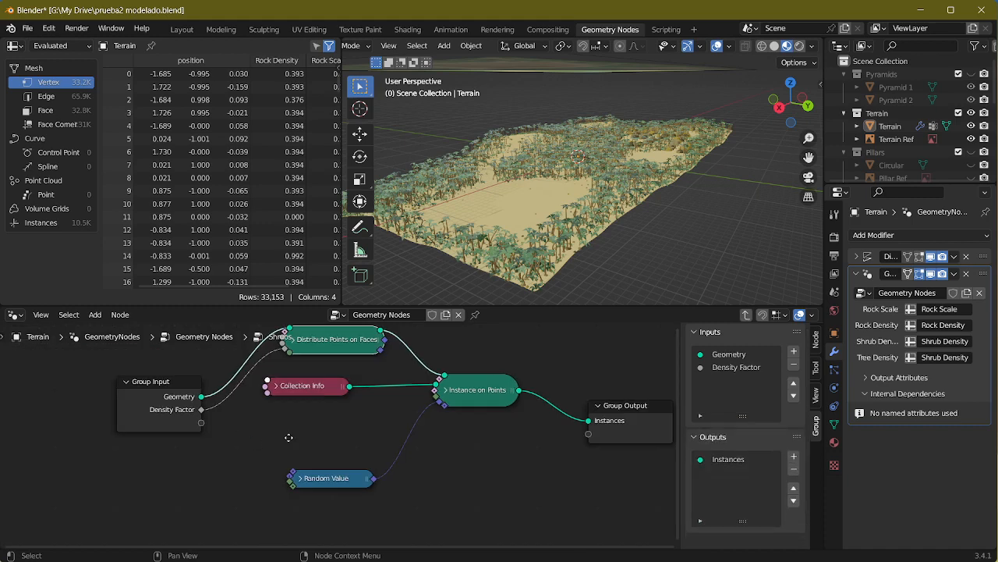
click(348, 453)
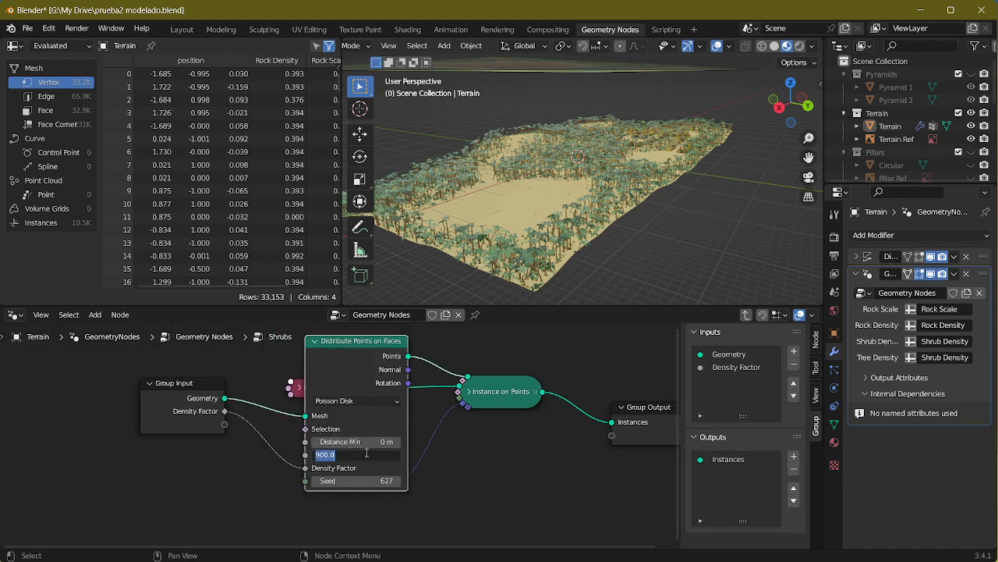
key(Return)
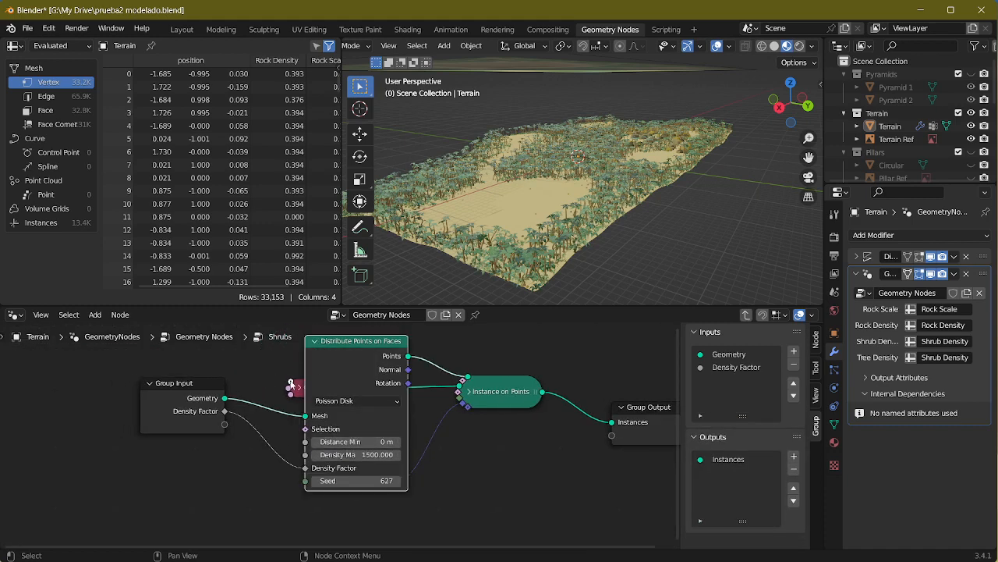
key(h)
Step: Select the terrain in the Layout workspace, switch it to Weight Paint mode and display its vertex groups
click(179, 29)
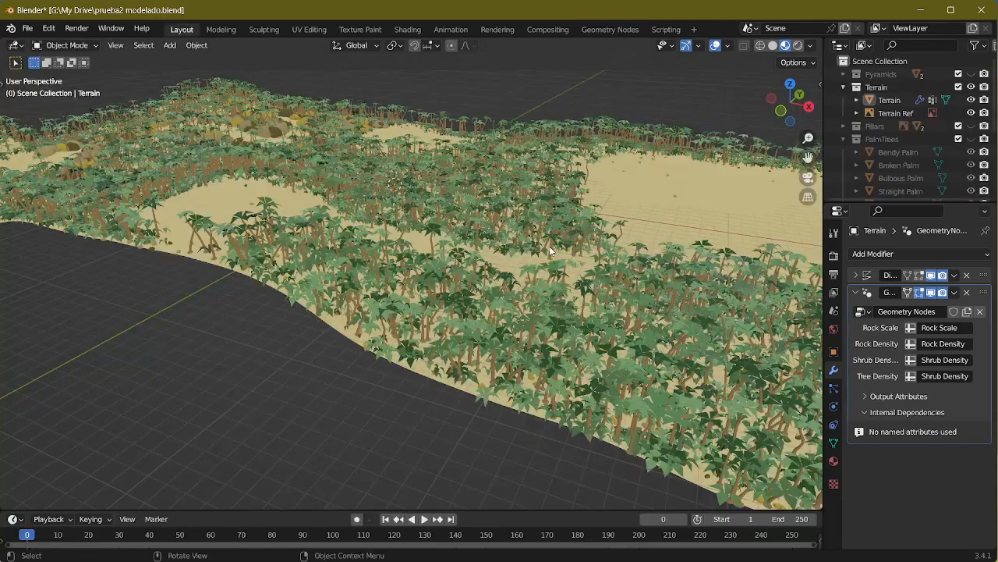
middle_drag(510, 233, 479, 277)
scroll(477, 278, up, 8)
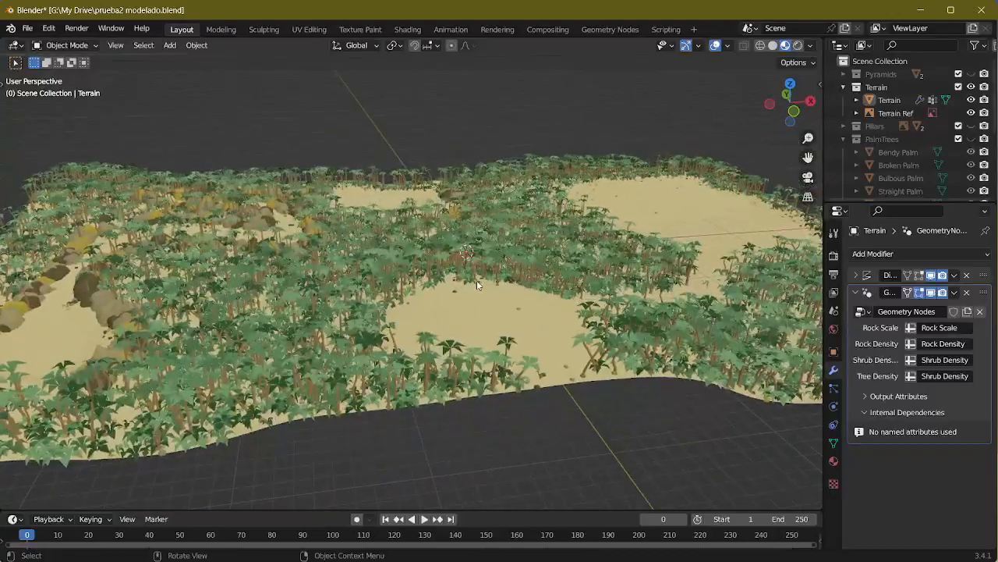
scroll(450, 271, down, 8)
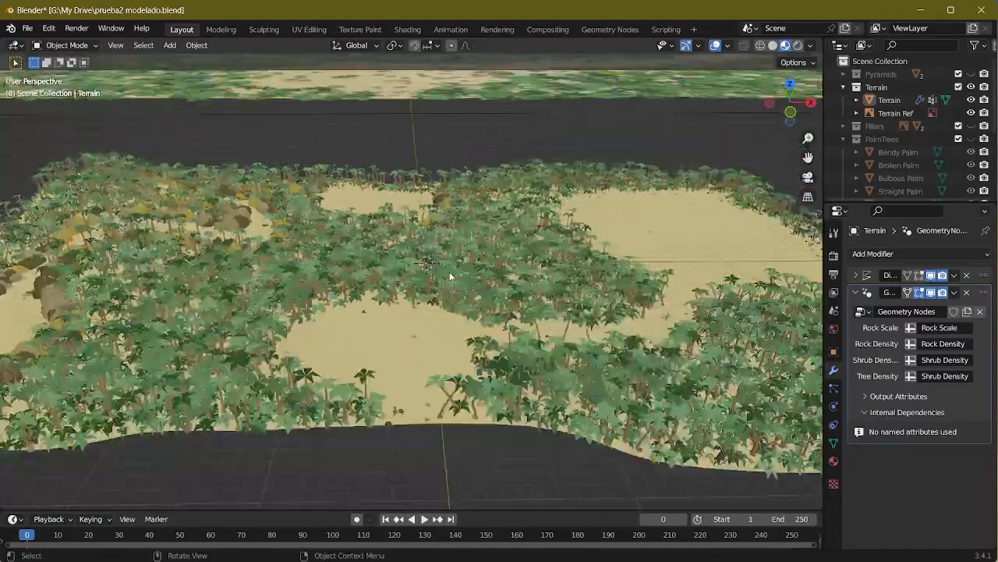
click(458, 290)
middle_drag(458, 290, 457, 250)
click(69, 45)
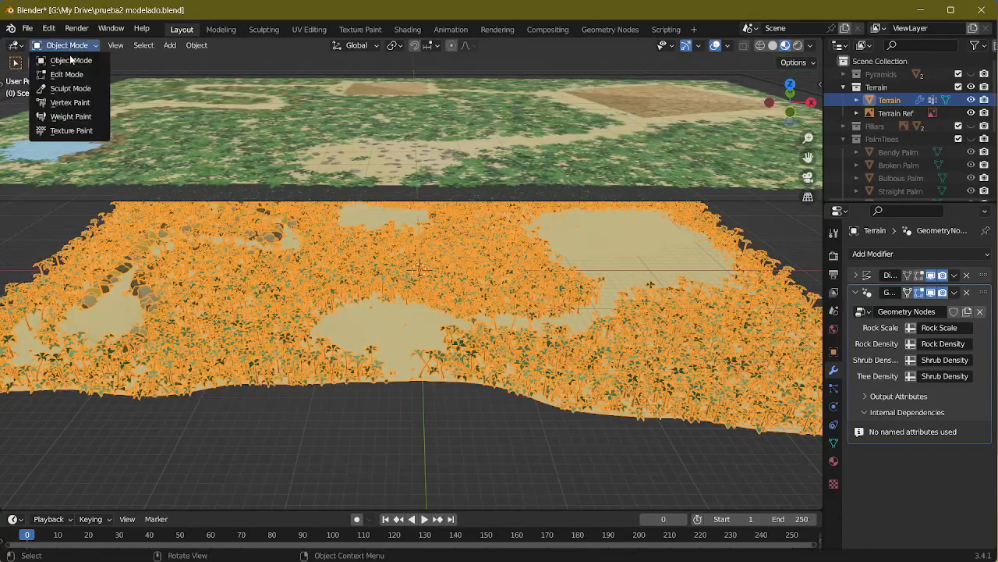
click(71, 117)
click(834, 443)
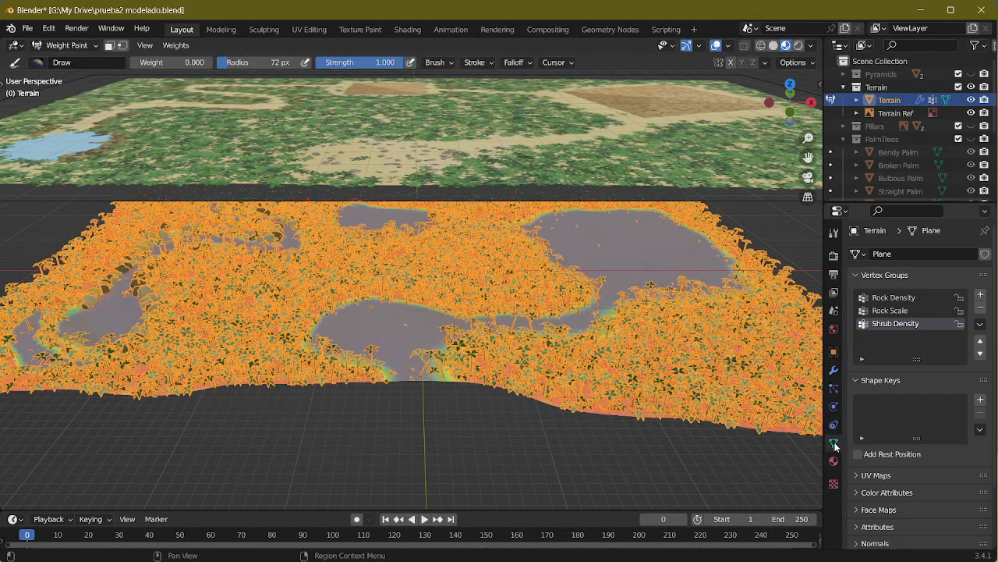
Step: Select the Shrub Density group and paint the narrow strip outside the large pyramid's clearing with weight 0.764 and strength 0.491
click(896, 312)
click(896, 323)
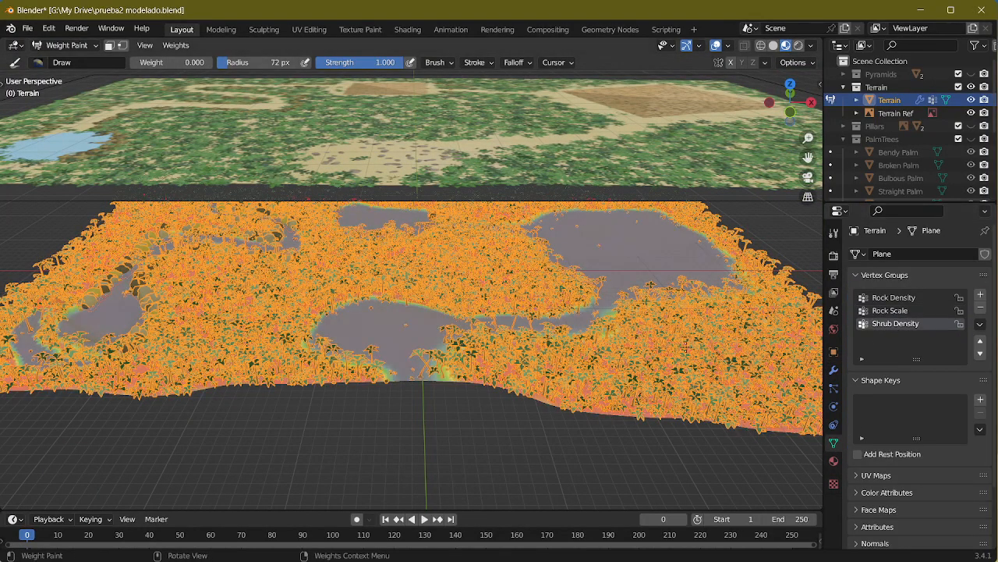
middle_drag(557, 343, 590, 344)
scroll(593, 344, up, 8)
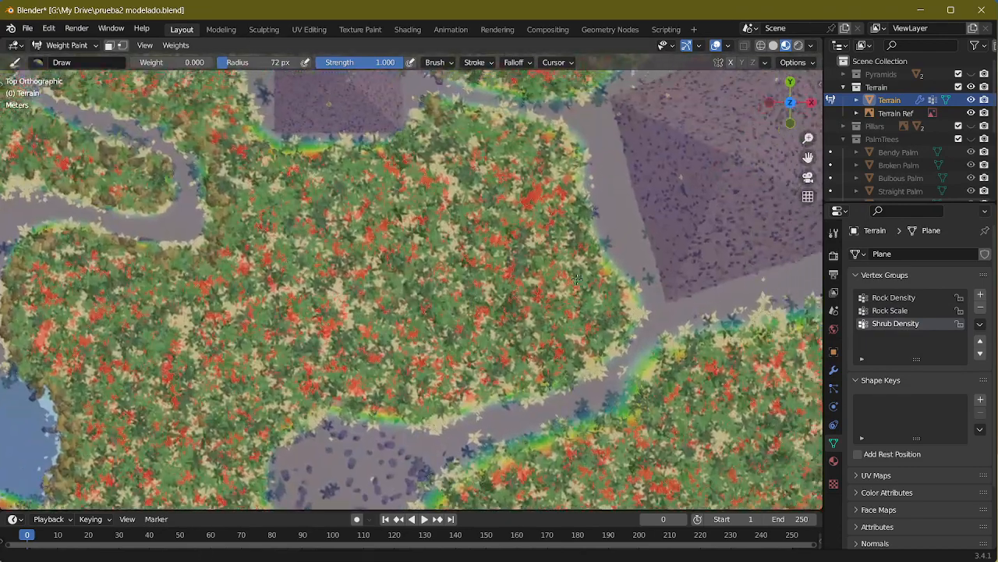
shift+middle_drag(578, 278, 294, 360)
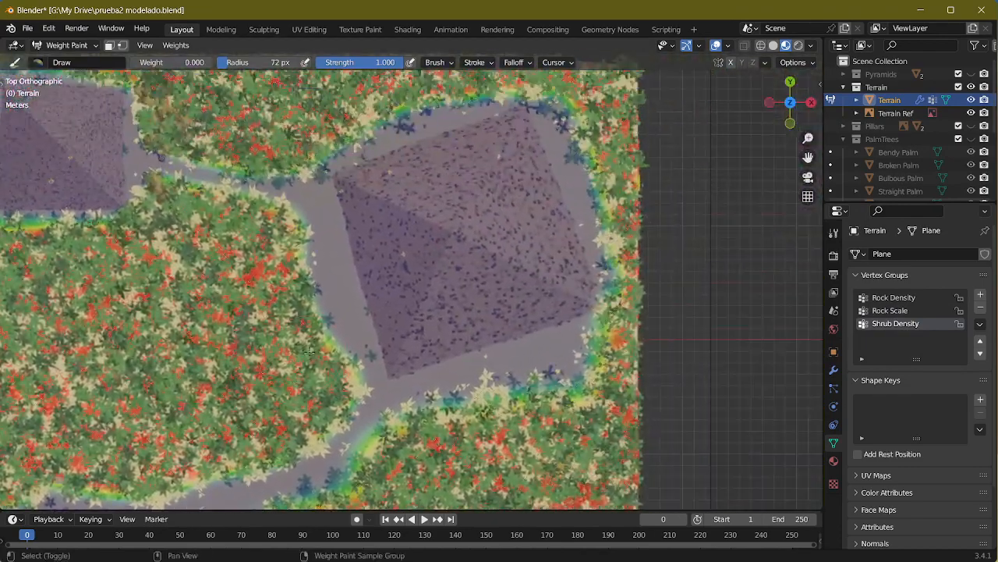
shift+middle_drag(578, 224, 534, 233)
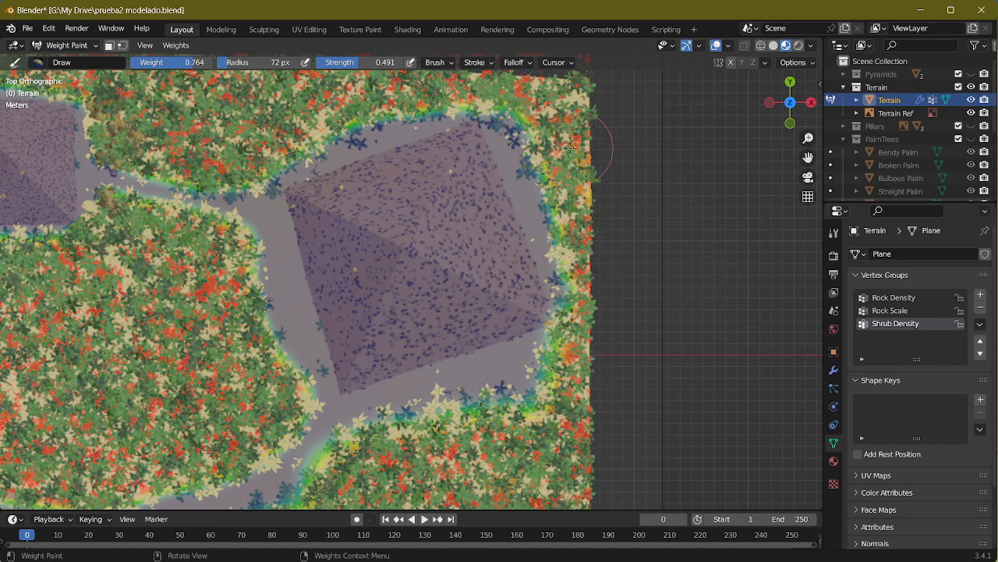
middle_drag(577, 380, 511, 262)
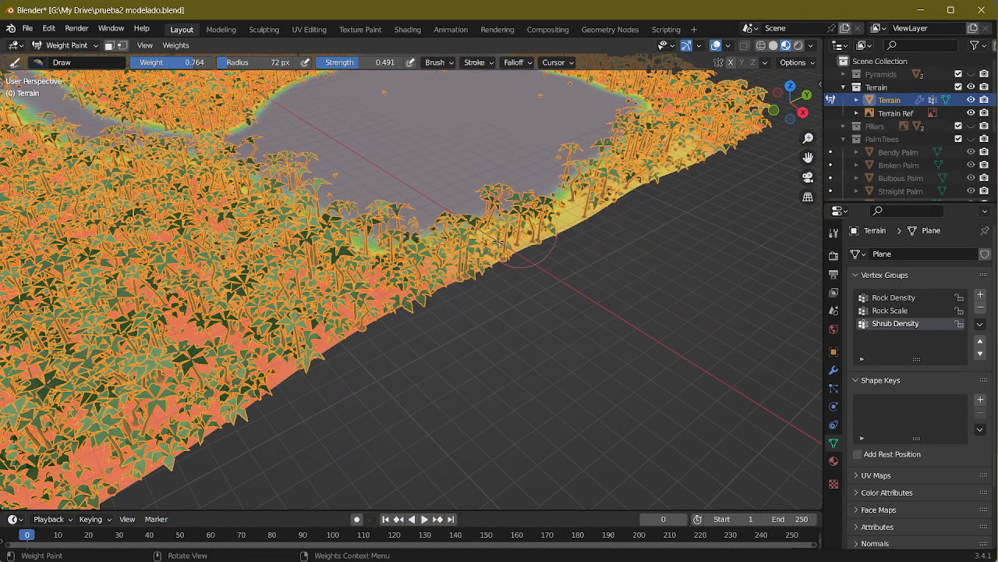
Step: Set the brush weight to 0.391 and paint Shrub Density along the large clearing's border beside the outer terrain strip
middle_drag(596, 209, 659, 218)
scroll(659, 202, up, 5)
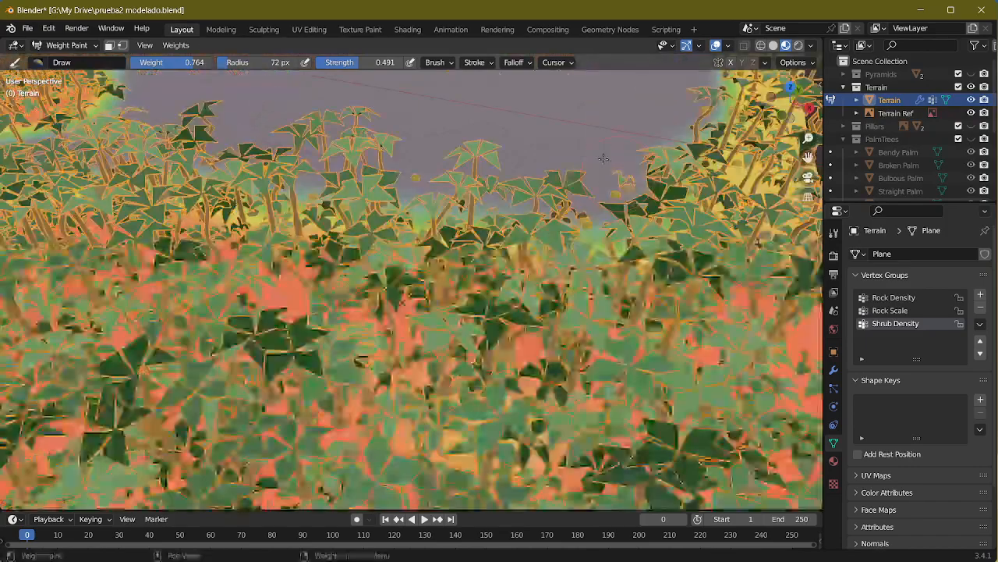
shift+middle_drag(651, 141, 554, 277)
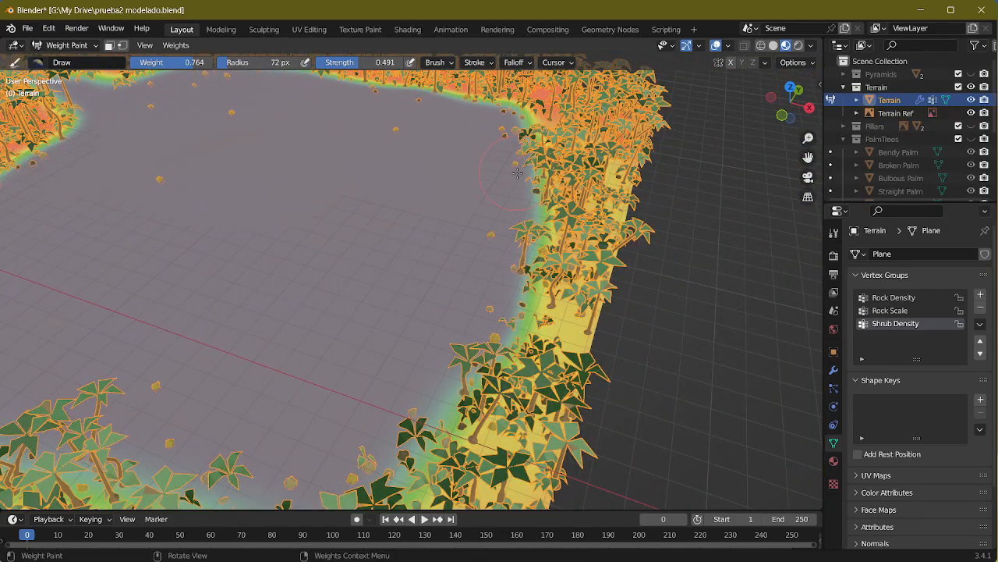
mouse_move(535, 160)
mouse_down()
mouse_move(516, 210)
mouse_move(510, 142)
mouse_up()
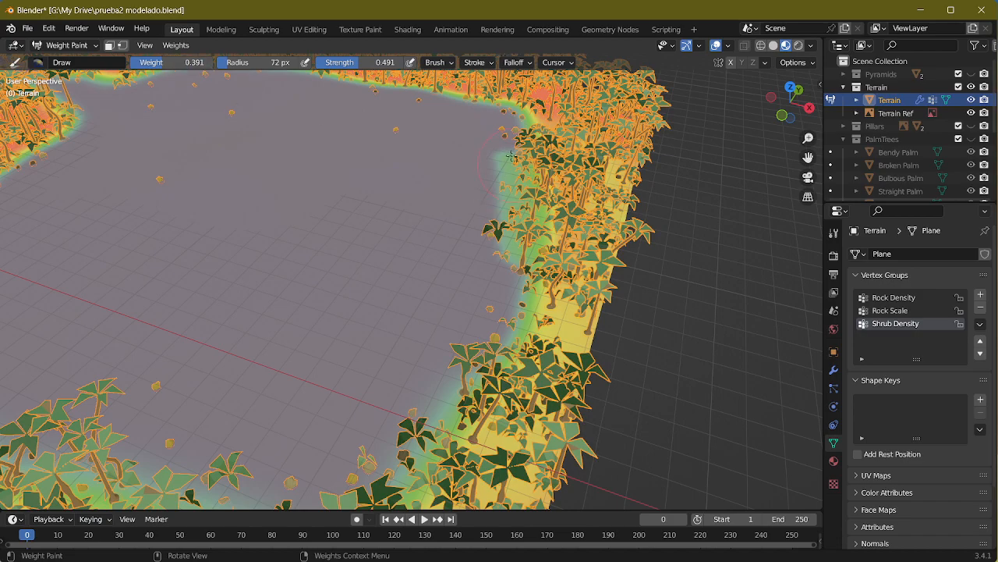
drag(501, 239, 501, 248)
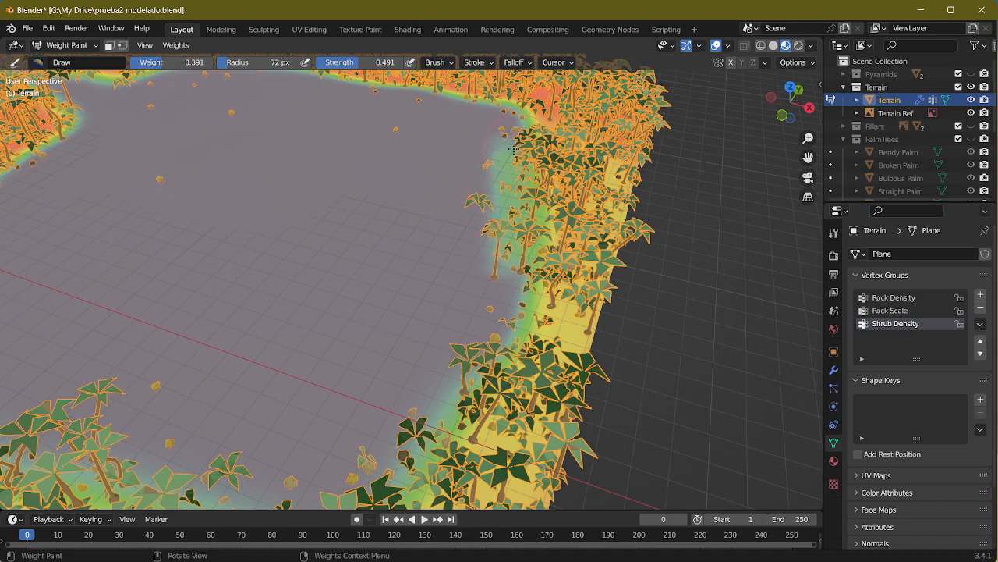
mouse_move(524, 159)
middle_down()
mouse_move(405, 222)
mouse_move(302, 252)
middle_up()
drag(385, 300, 387, 286)
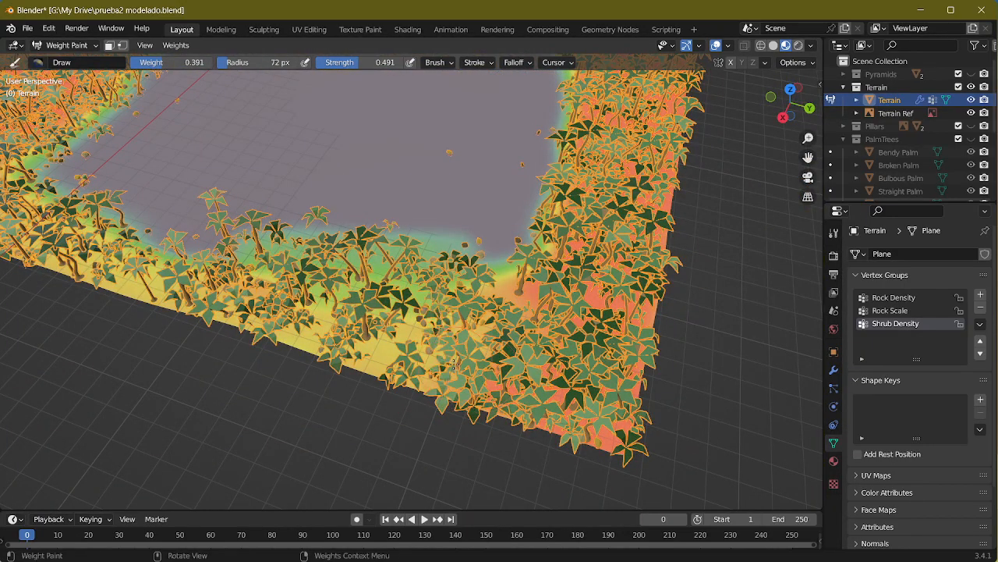
Step: Switch to the image viewer and examine the vegetation coverage in Screenshot_1.png and Screenshot_3.png
middle_drag(481, 377, 624, 304)
scroll(621, 304, down, 3)
key(alt+Tab)
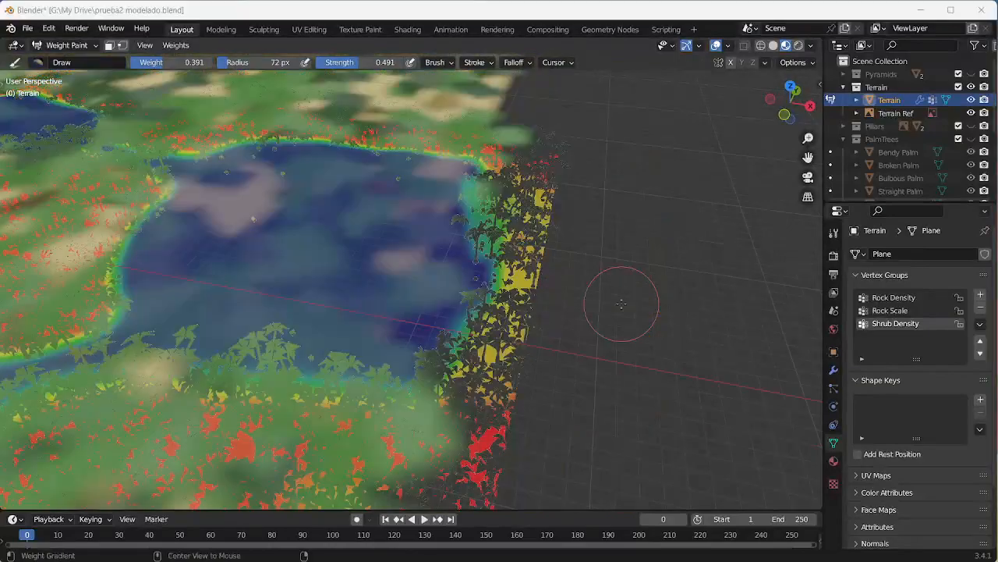
scroll(745, 212, down, 4)
drag(742, 206, 376, 323)
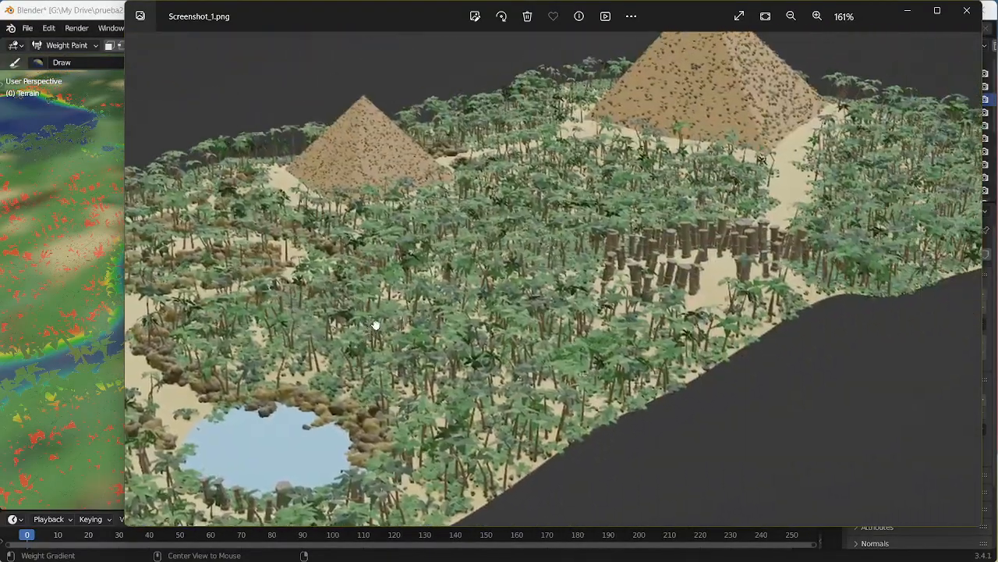
drag(653, 225, 668, 197)
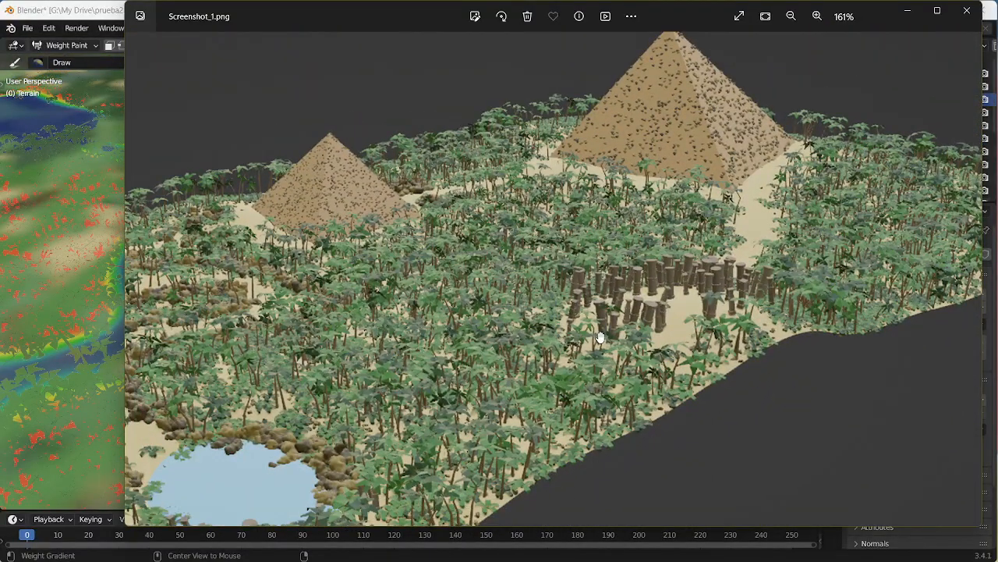
scroll(619, 321, down, 4)
key(Right)
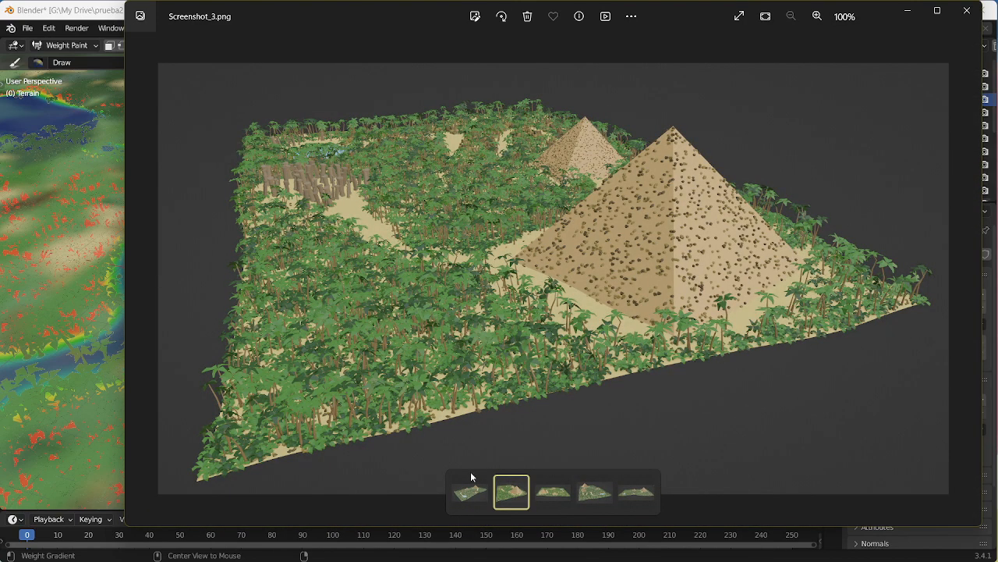
Step: Return to Blender and paint Shrub Density with weight 0.391 over the terrain's near corner in front of the large clearing
key(alt+Tab)
mouse_move(367, 425)
shift+middle_down()
mouse_move(467, 204)
mouse_move(486, 216)
shift+middle_up()
scroll(486, 216, down, 5)
mouse_move(453, 227)
mouse_down()
mouse_move(405, 273)
mouse_move(385, 314)
mouse_up()
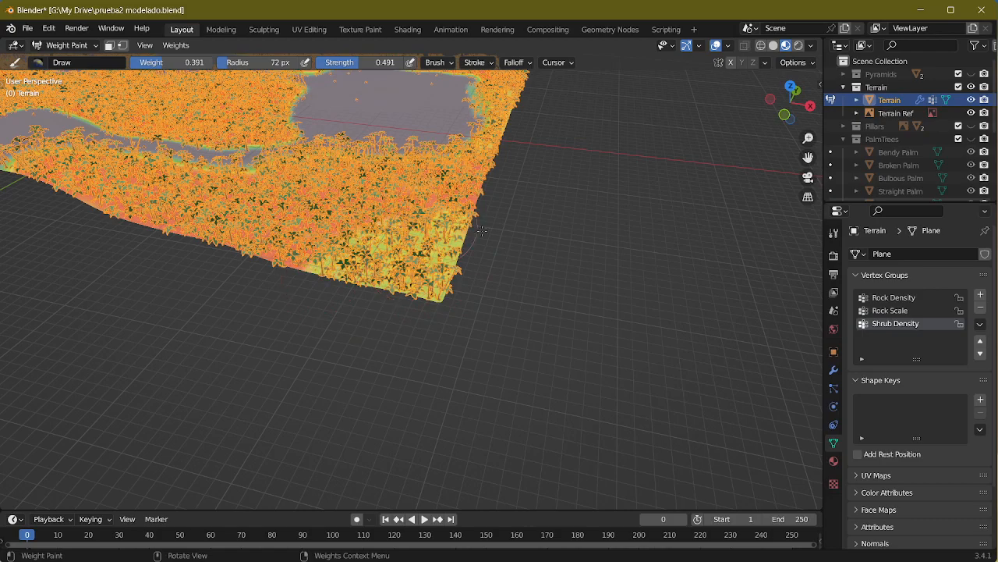
scroll(499, 242, up, 5)
middle_drag(670, 261, 620, 266)
shift+middle_drag(98, 249, 354, 372)
mouse_move(225, 417)
mouse_down()
mouse_move(352, 425)
mouse_move(279, 482)
mouse_move(225, 433)
mouse_up()
mouse_move(308, 473)
mouse_down()
mouse_move(437, 390)
mouse_move(258, 312)
mouse_move(171, 328)
mouse_move(373, 364)
mouse_up()
mouse_move(616, 224)
mouse_down()
mouse_move(578, 195)
mouse_move(265, 194)
mouse_move(49, 290)
mouse_move(407, 226)
mouse_up()
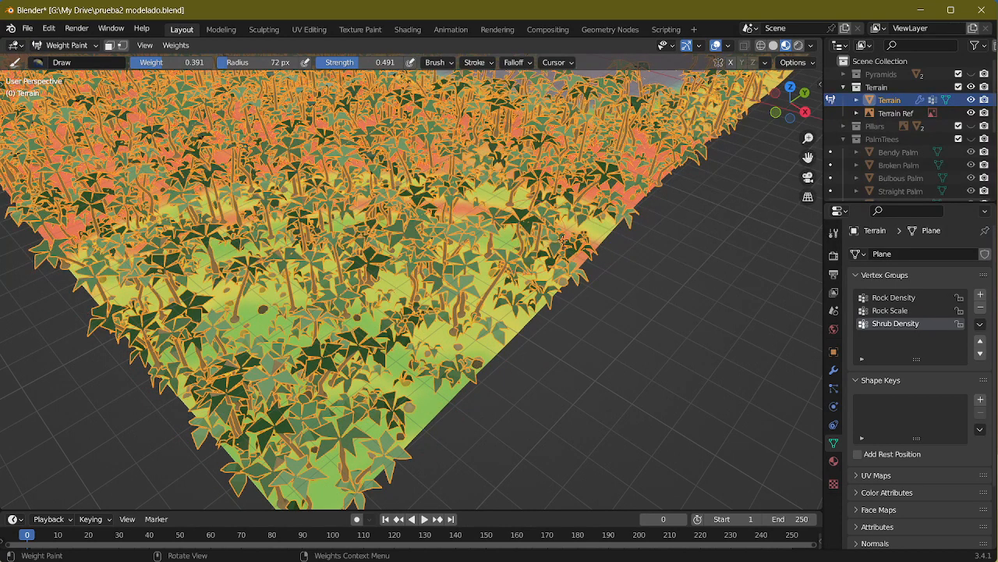
drag(562, 239, 396, 212)
drag(197, 225, 125, 255)
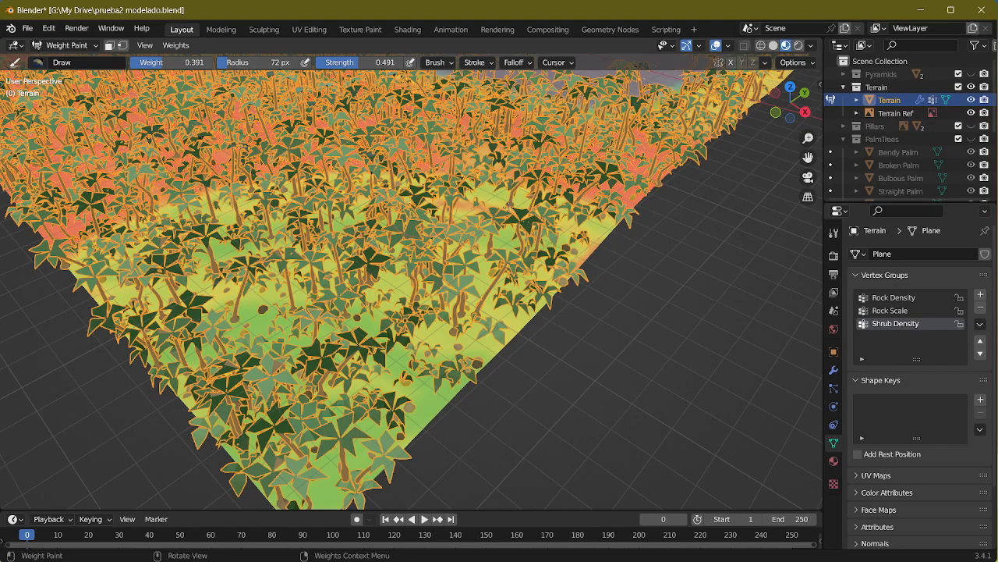
mouse_move(382, 215)
middle_down()
mouse_move(485, 303)
mouse_move(410, 256)
mouse_move(459, 263)
middle_up()
Step: Compare the painted terrain with the reference images in the image viewer, from Screenshot_3.png through Screenshot_5.png and back to Screenshot_1.png
key(Tab)
key(Tab)
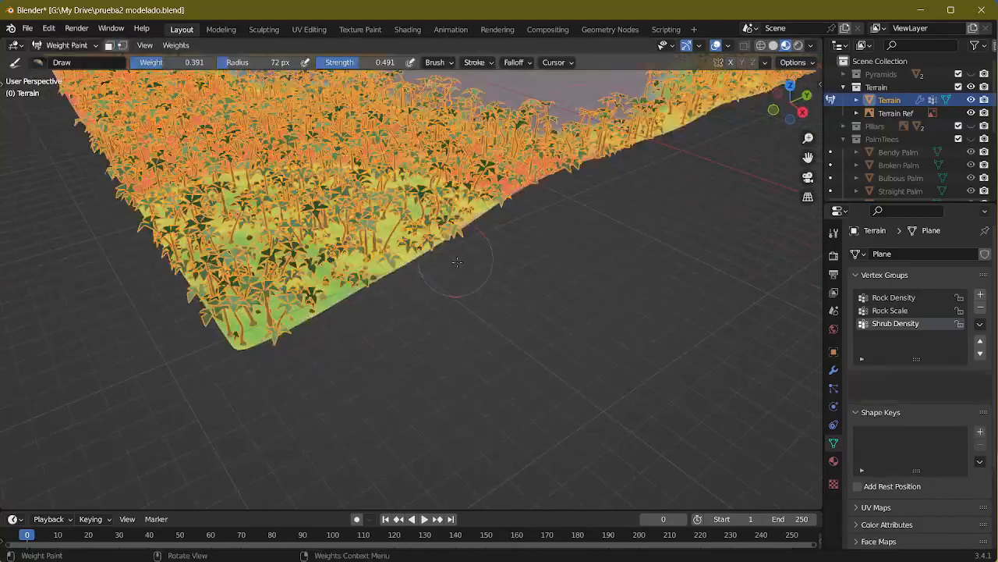
shift+middle_drag(549, 205, 553, 264)
scroll(573, 301, up, 5)
scroll(419, 262, down, 6)
key(alt+Tab)
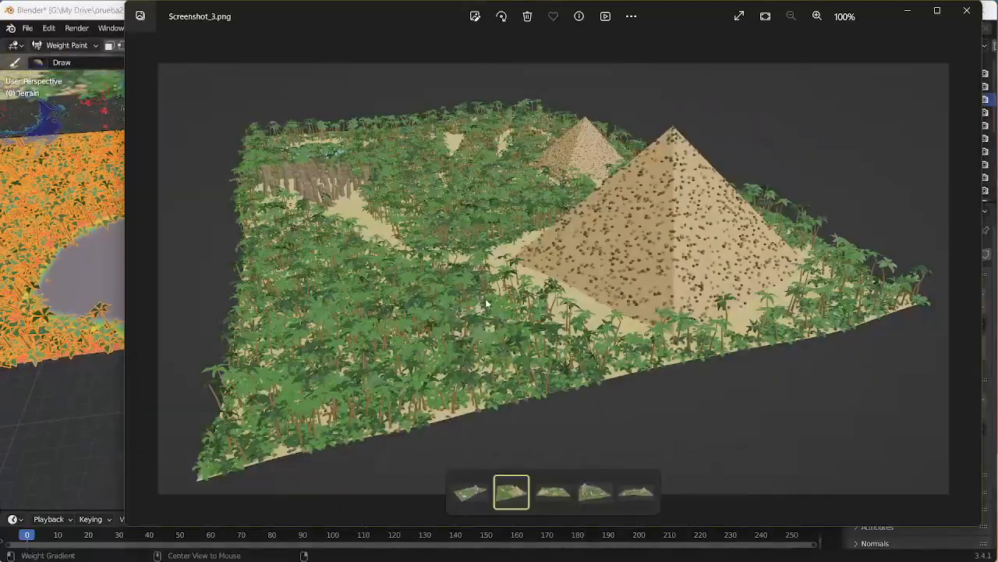
key(alt+Tab)
mouse_move(581, 316)
mouse_down()
mouse_move(491, 331)
mouse_move(615, 326)
mouse_up()
mouse_move(542, 379)
middle_down()
mouse_move(539, 335)
mouse_move(535, 367)
mouse_move(553, 352)
middle_up()
scroll(537, 359, up, 4)
key(alt+Tab)
click(565, 500)
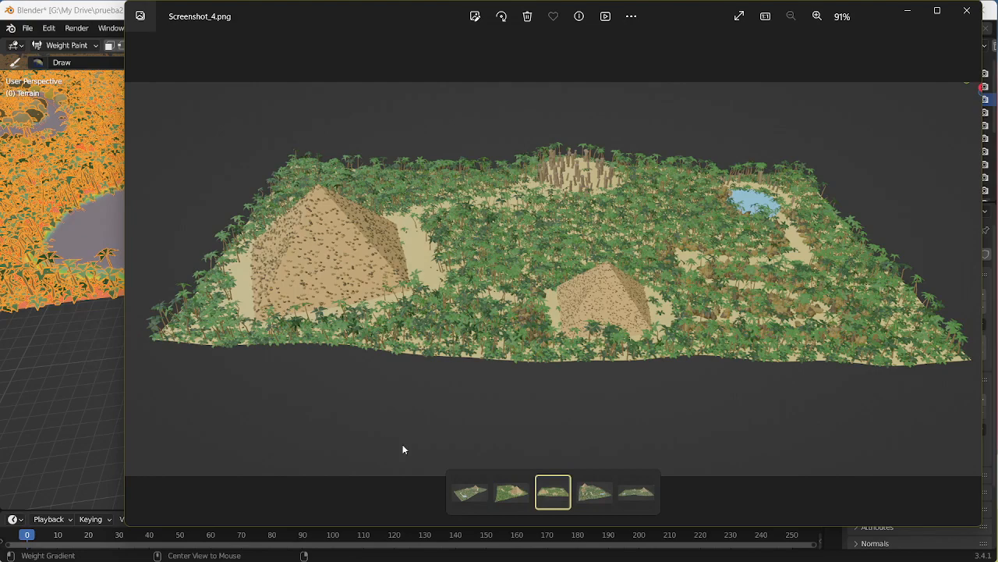
click(591, 497)
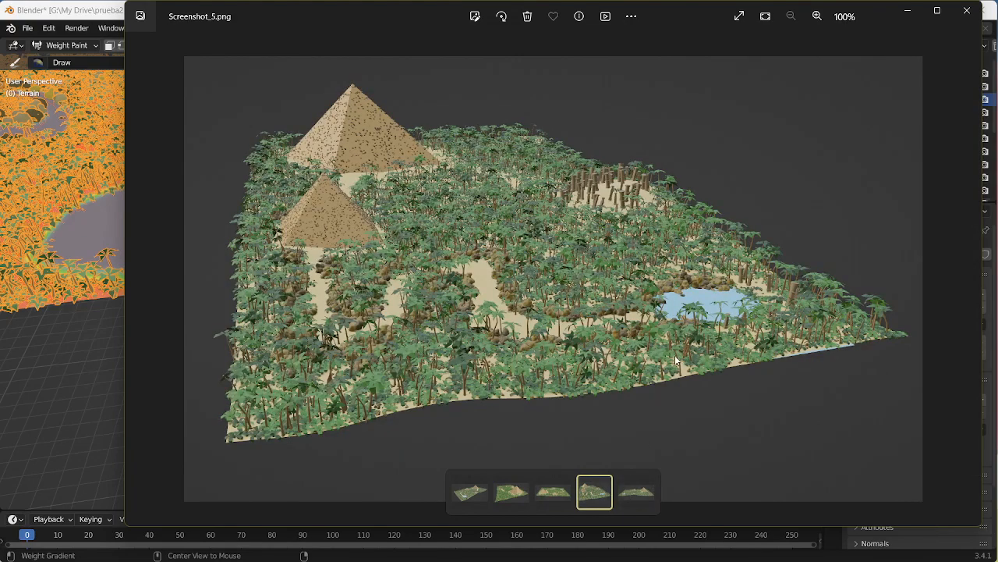
click(637, 499)
click(481, 503)
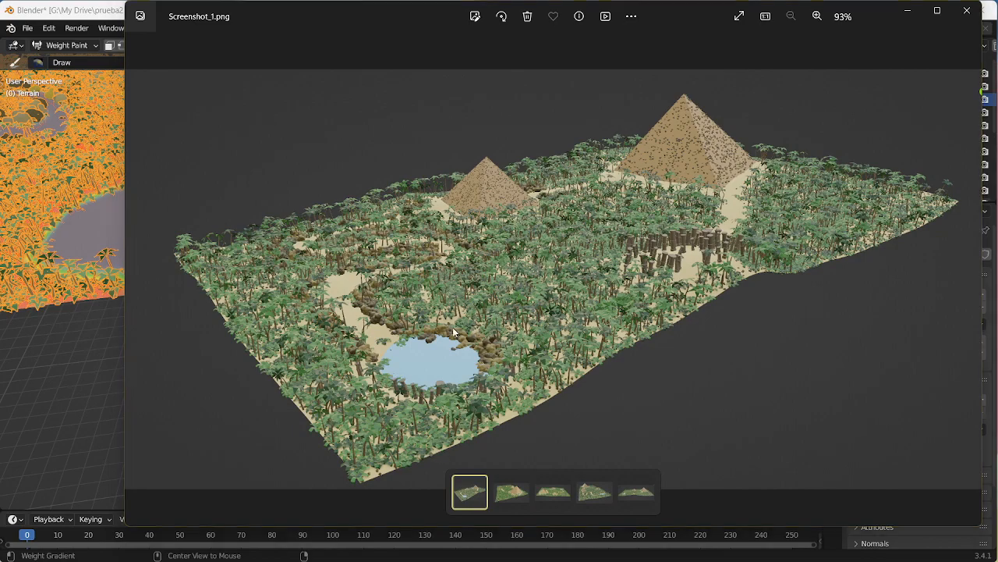
Step: Return to Blender and paint Shrub Density with weight 0.391 behind the rocks along the pond's inland bank
key(alt+Tab)
middle_drag(352, 316, 465, 348)
middle_drag(405, 360, 369, 286)
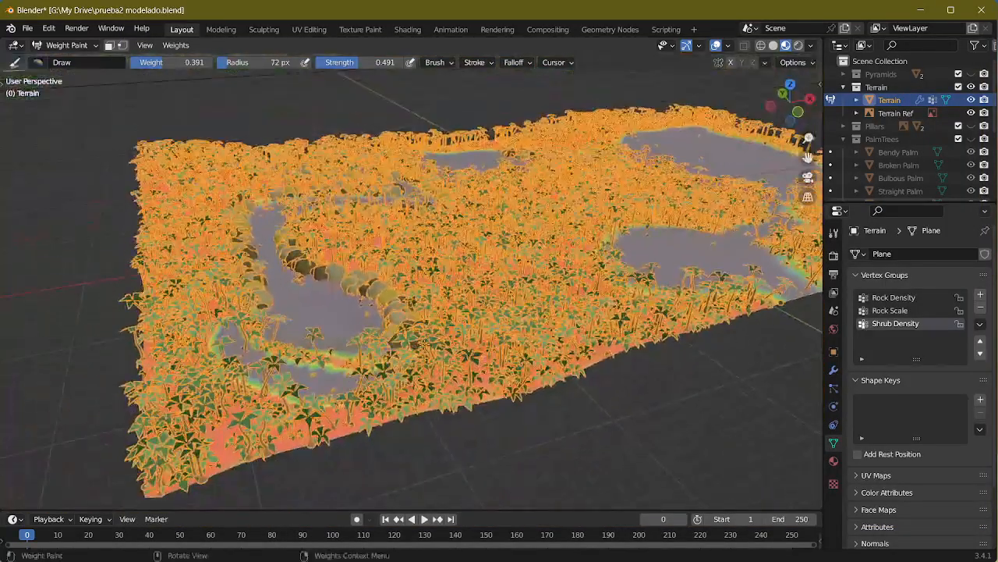
scroll(369, 286, up, 5)
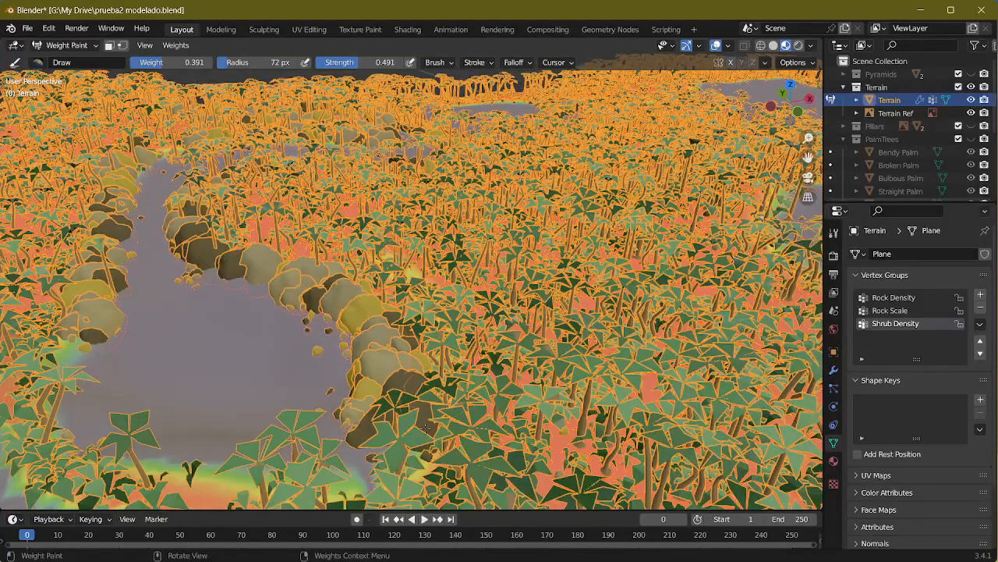
drag(294, 258, 226, 231)
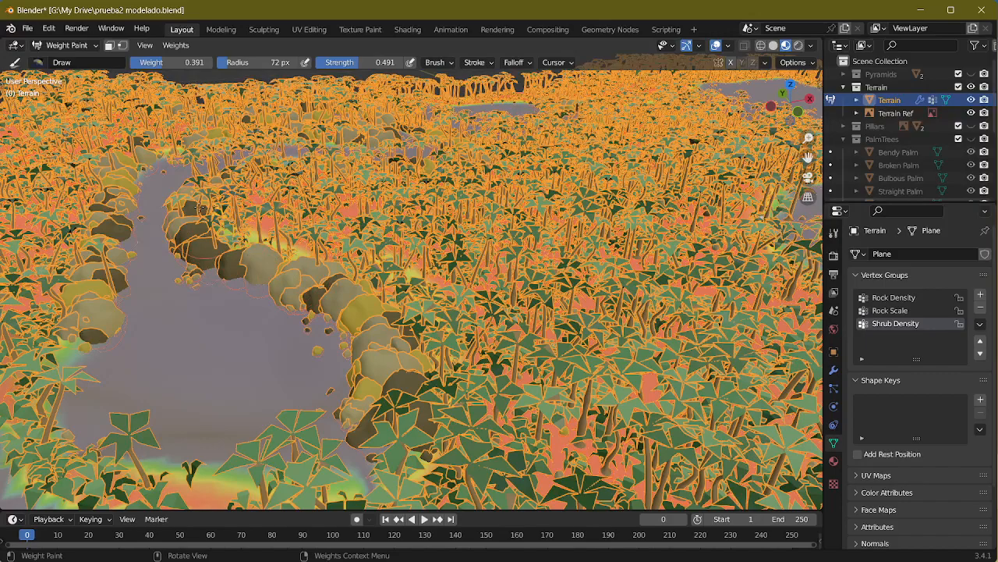
scroll(395, 416, down, 4)
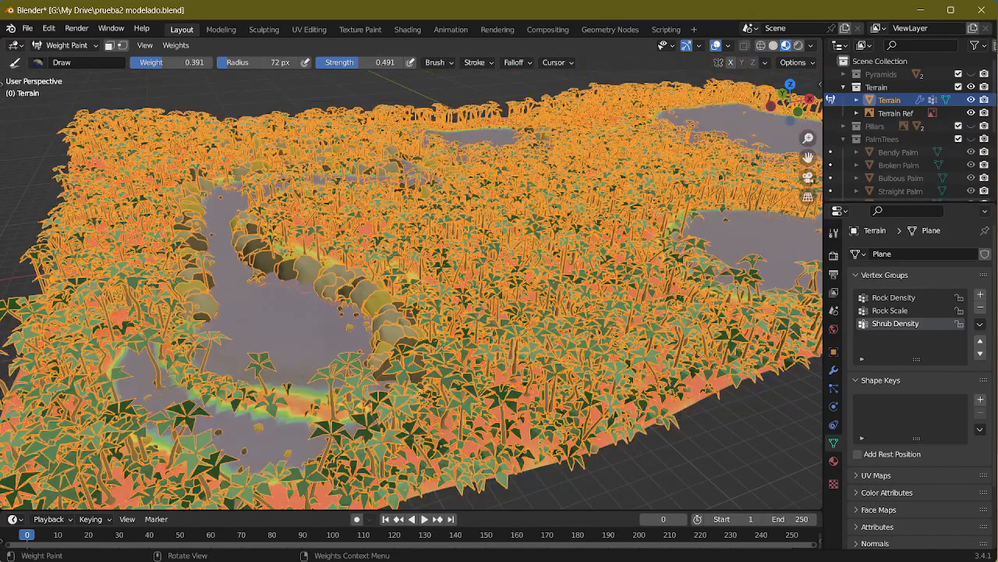
Step: Paint Shrub Density with weight 0.391 along the rocky banks of the channel leading from the pond
middle_drag(396, 414, 438, 414)
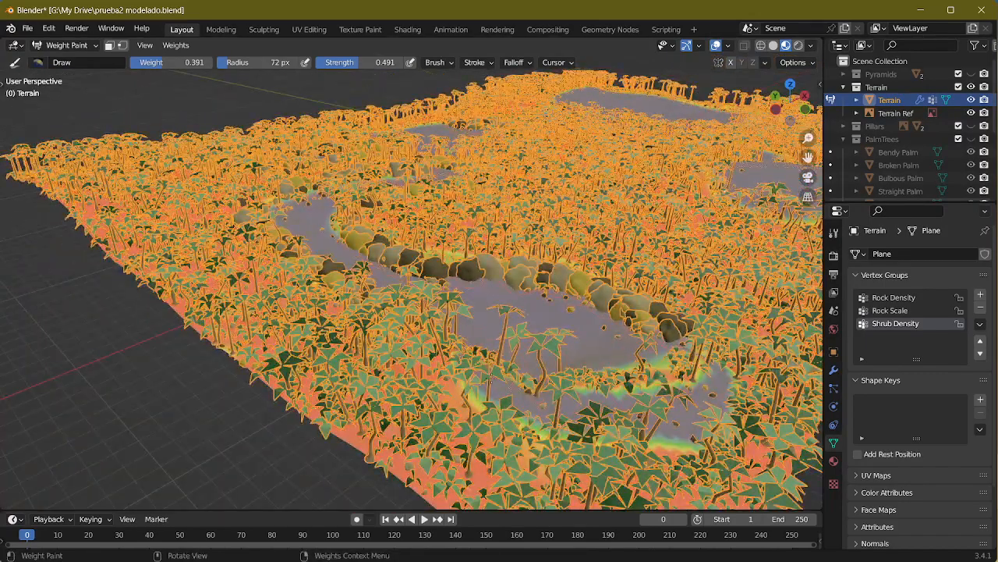
middle_drag(514, 374, 524, 412)
scroll(524, 412, up, 5)
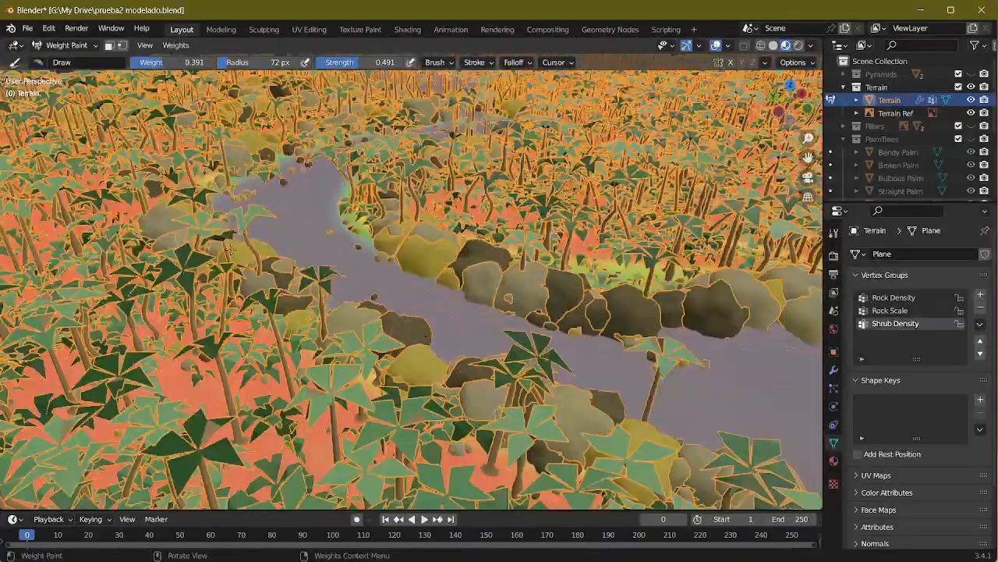
scroll(482, 419, down, 4)
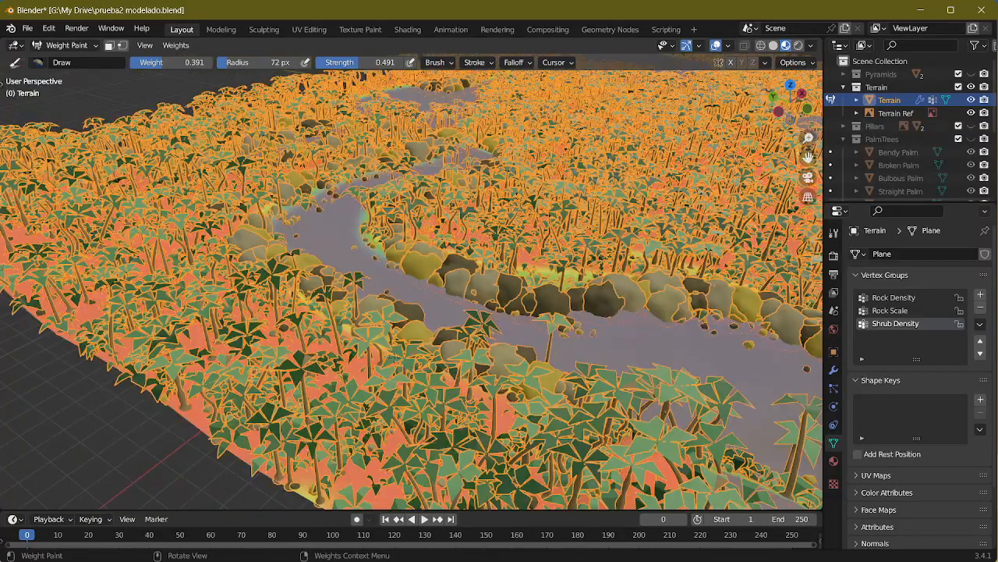
drag(557, 400, 437, 344)
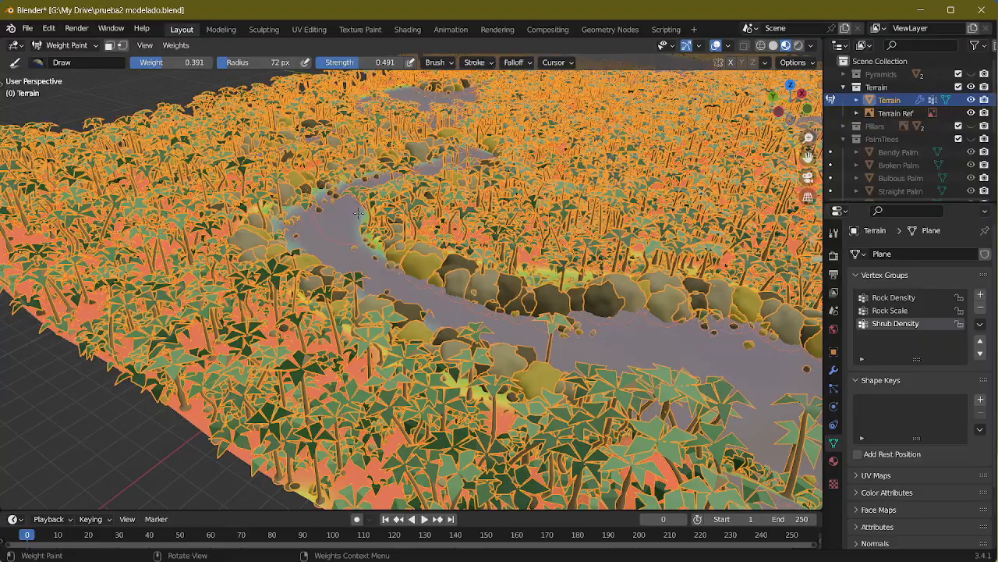
mouse_move(358, 213)
middle_down()
mouse_move(435, 261)
mouse_move(483, 253)
middle_up()
Step: Hide the Terrain Ref image and display the winding channel from above in Solid viewport shading
scroll(531, 211, up, 4)
mouse_move(588, 133)
shift+middle_down()
mouse_move(548, 232)
mouse_move(504, 183)
shift+middle_up()
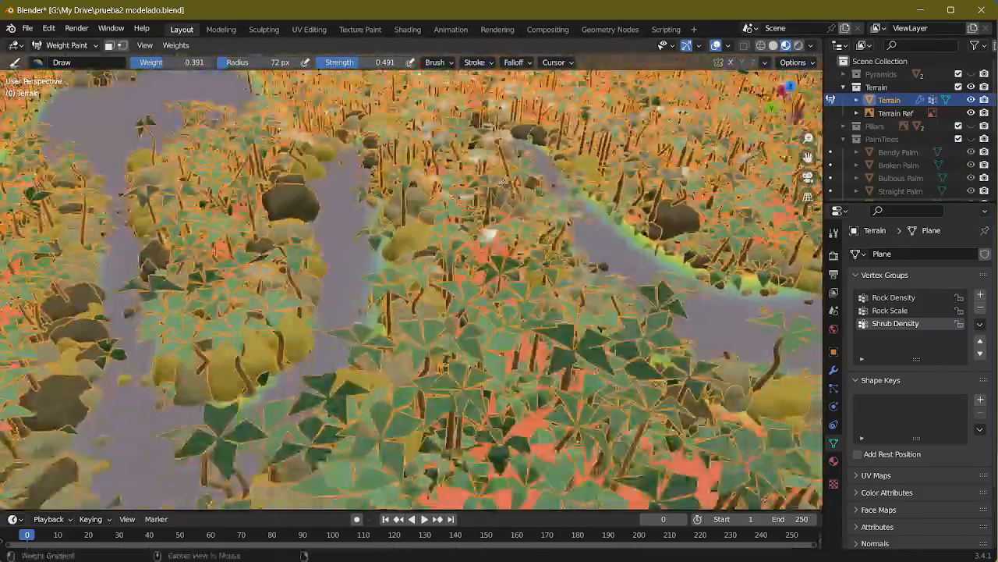
scroll(504, 183, down, 10)
click(971, 113)
alt+middle_drag(496, 221, 479, 330)
mouse_move(532, 192)
alt+middle_down()
mouse_move(479, 379)
mouse_move(460, 343)
mouse_move(499, 242)
mouse_move(449, 319)
mouse_move(520, 306)
alt+middle_up()
scroll(454, 337, up, 4)
scroll(499, 242, up, 3)
click(773, 45)
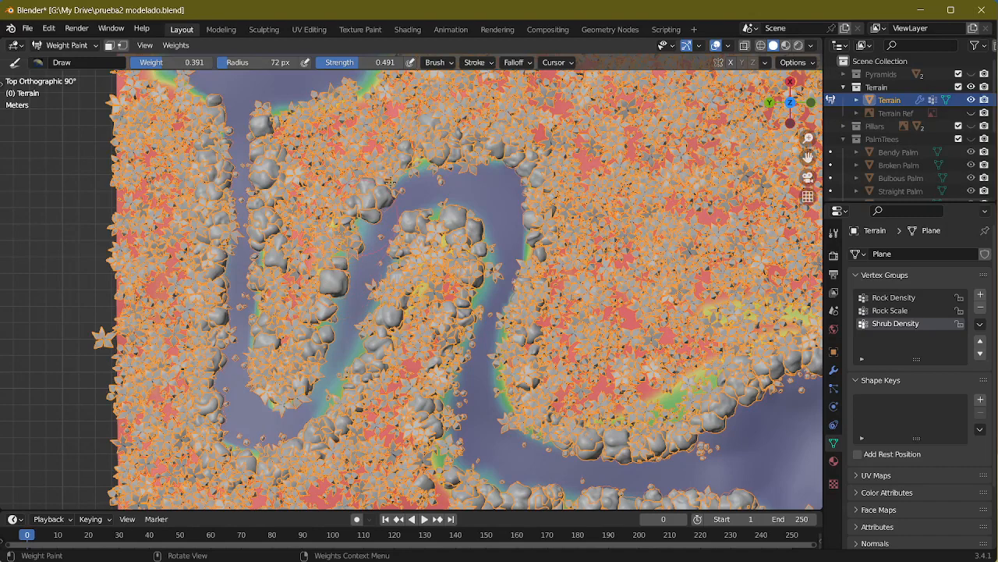
Step: Paint Shrub Density with weight 0.391 beside the rocks around the bends of the winding channel
drag(390, 183, 407, 159)
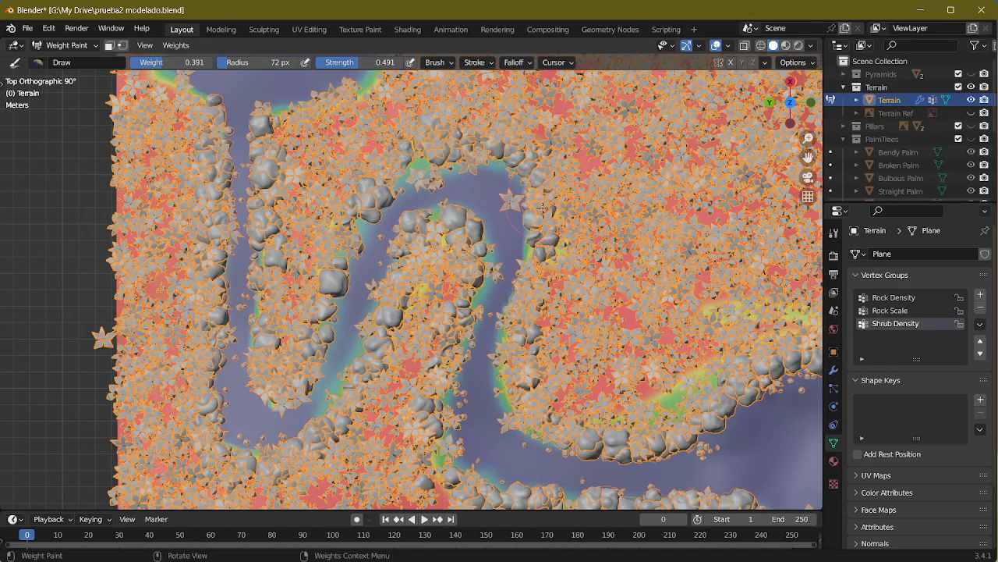
shift+middle_drag(364, 260, 473, 303)
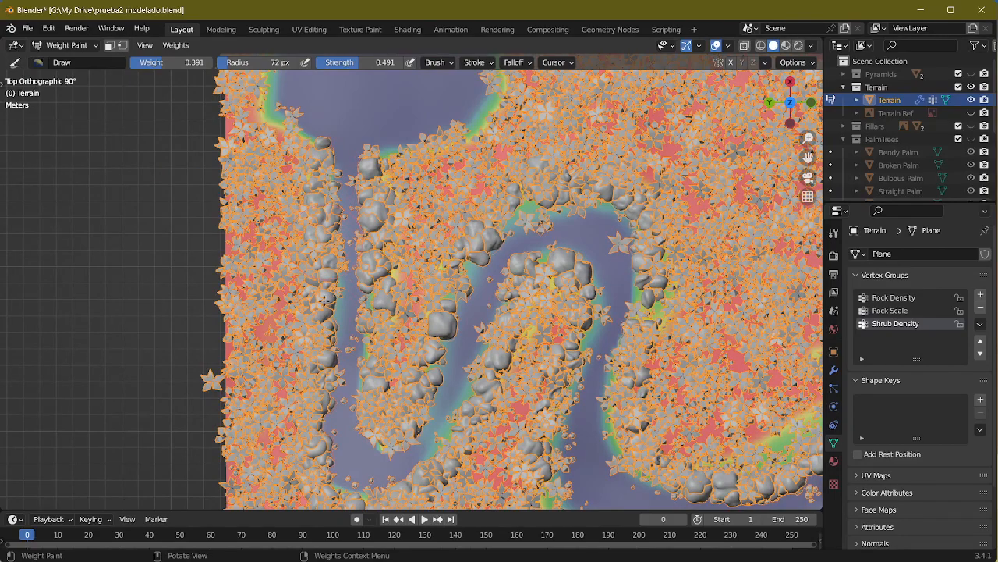
shift+middle_drag(304, 351, 321, 234)
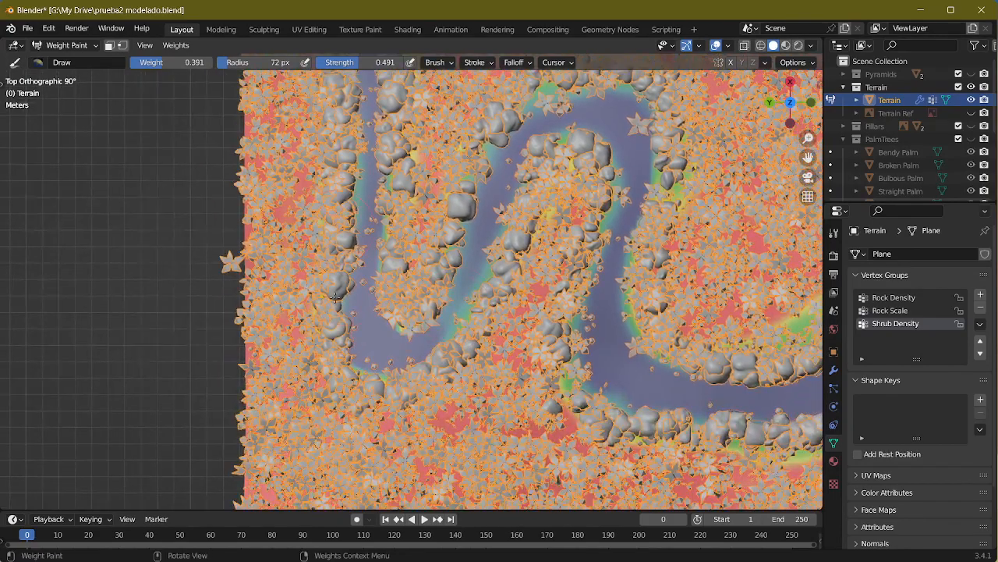
middle_drag(335, 296, 442, 277)
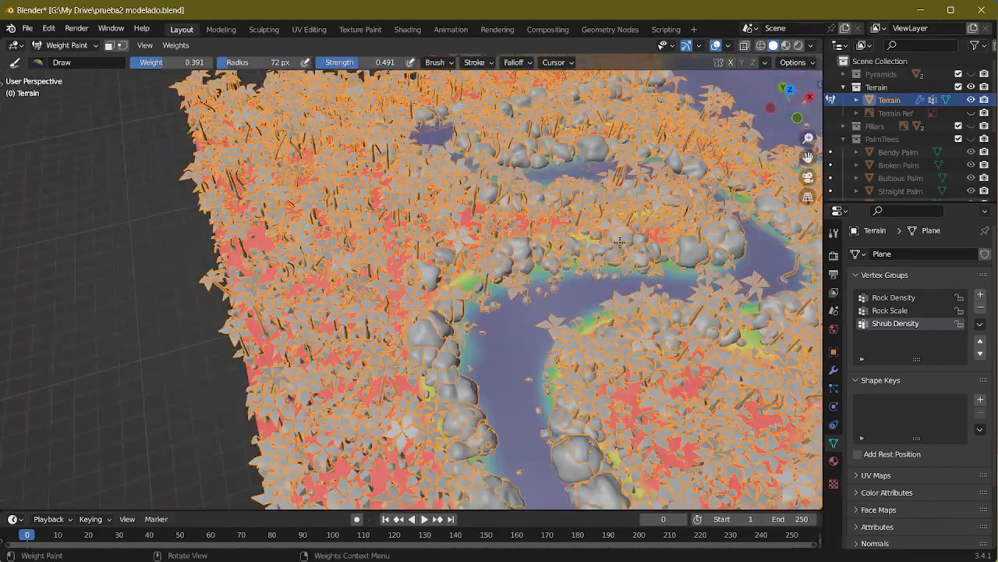
middle_drag(649, 243, 635, 277)
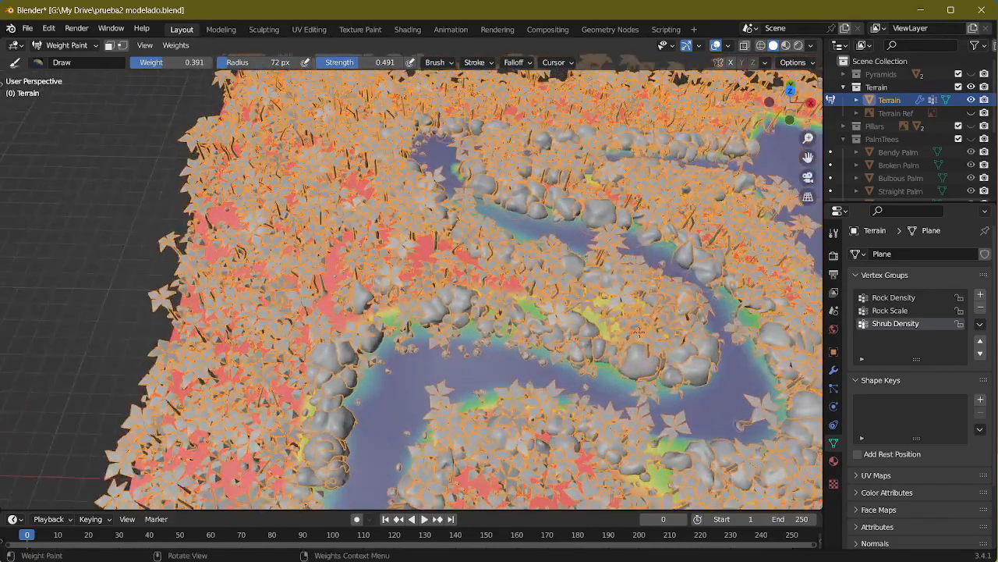
Step: Examine the shrub coverage around the terrain and compare it with the reference images from Screenshot_1.png through Screenshot_6.png
middle_drag(601, 319, 308, 378)
drag(309, 378, 327, 323)
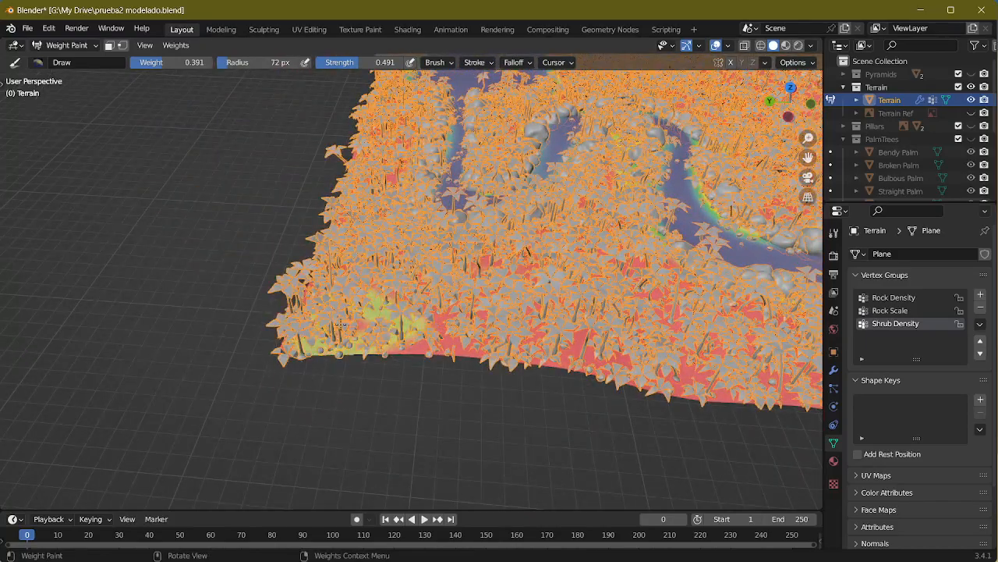
middle_drag(695, 347, 511, 338)
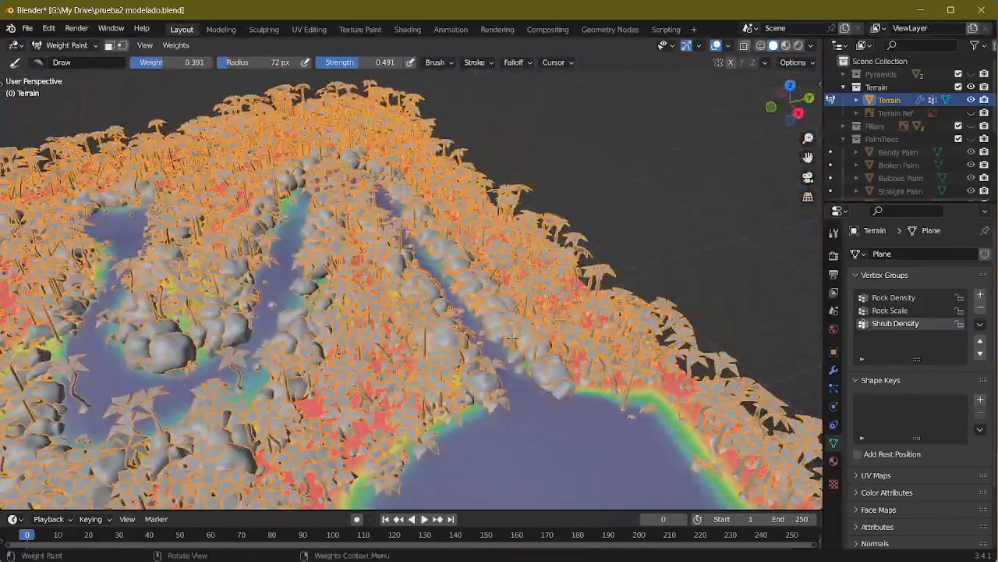
shift+middle_drag(455, 406, 421, 219)
key(alt+Tab)
scroll(597, 500, up, 2)
scroll(596, 500, down, 2)
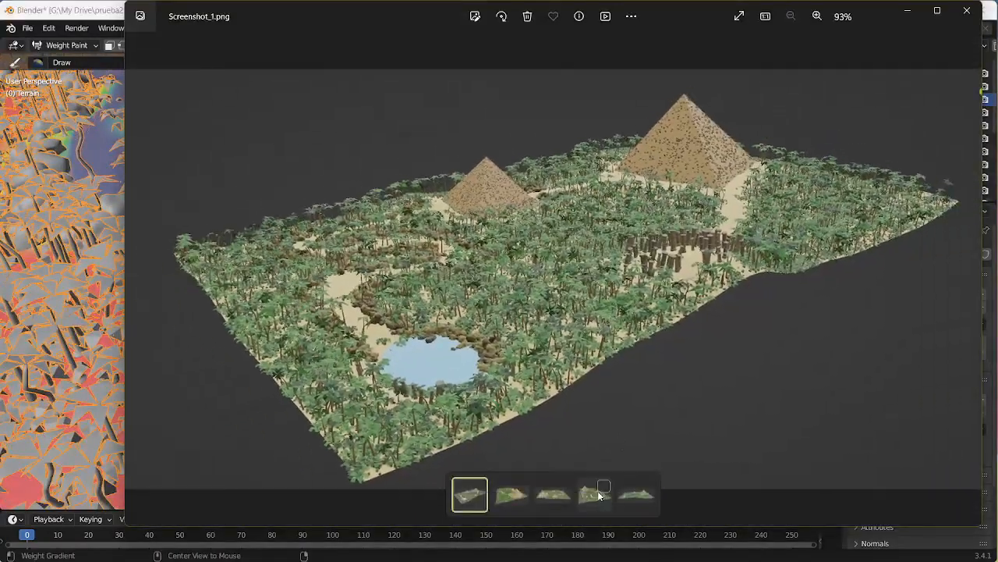
click(552, 499)
click(500, 501)
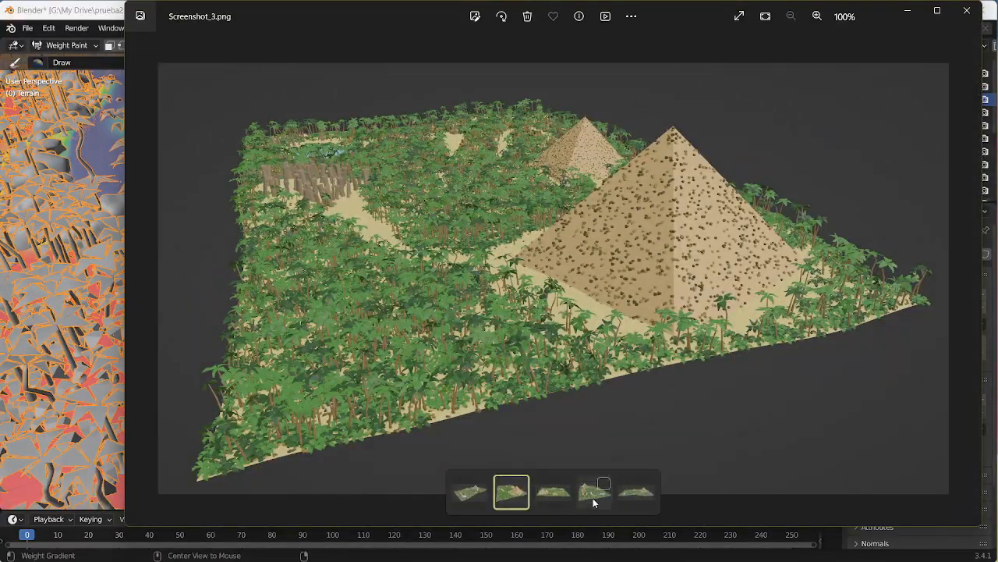
scroll(513, 341, up, 1)
scroll(531, 406, down, 1)
click(554, 499)
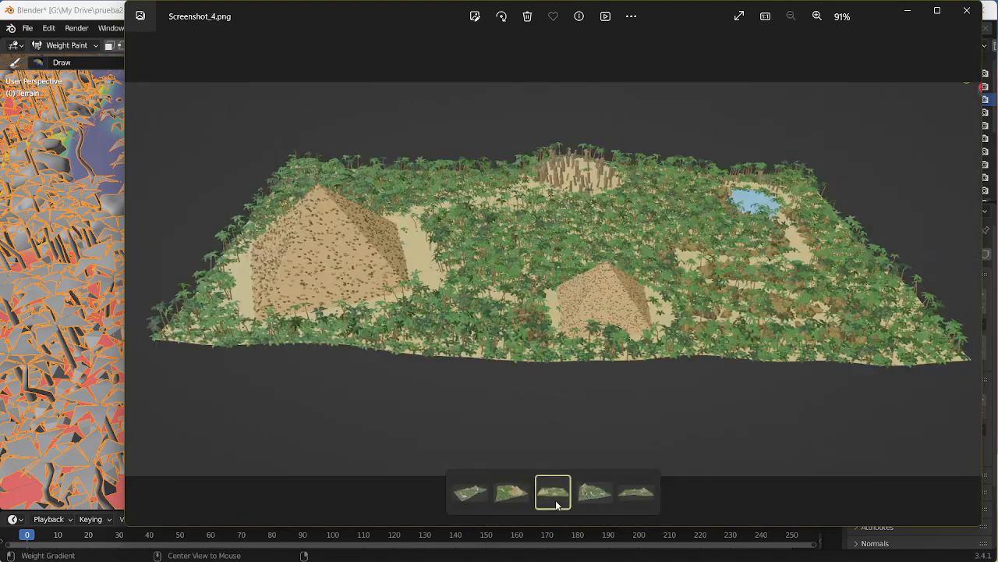
click(596, 498)
click(620, 500)
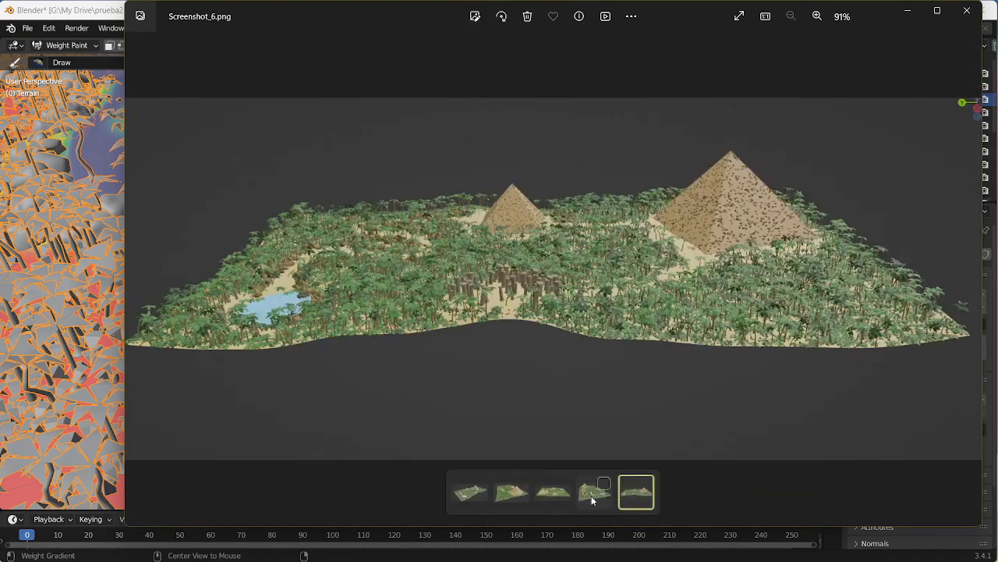
click(482, 493)
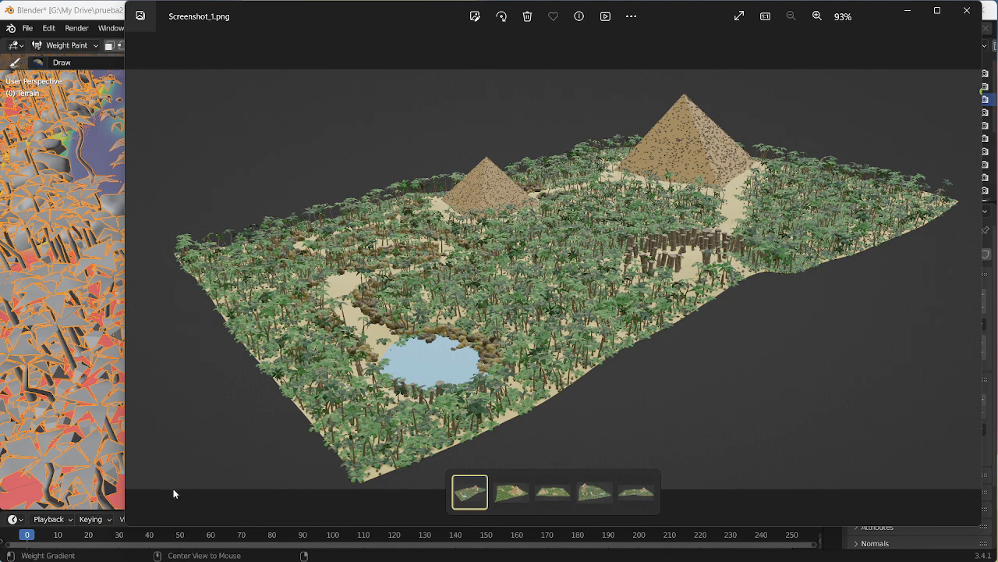
Step: Return to Blender and compare the Terrain Ref image with the painted pyramid clearings by toggling the visibility of both objects
click(99, 289)
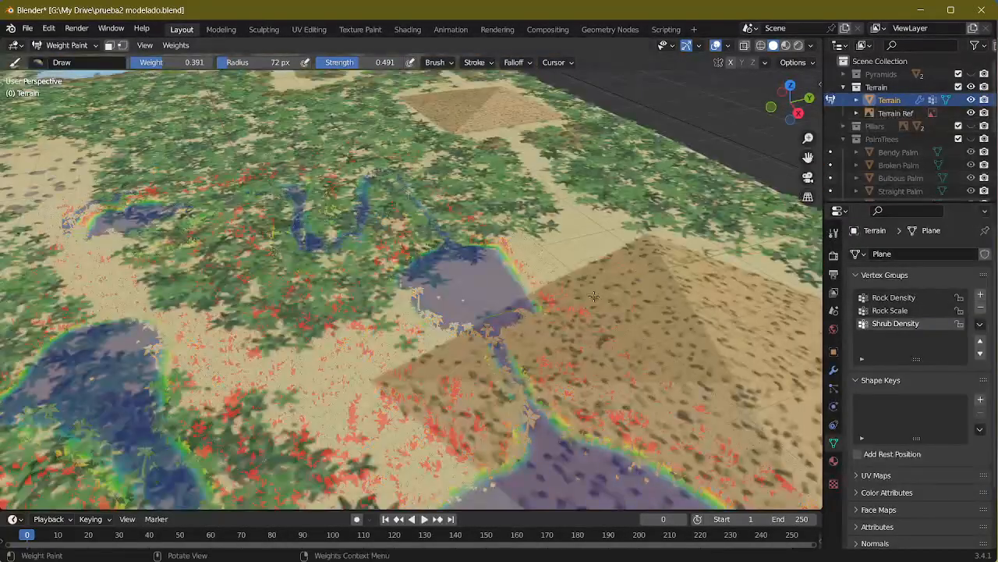
middle_drag(594, 296, 655, 248)
shift+middle_drag(671, 367, 597, 262)
click(971, 113)
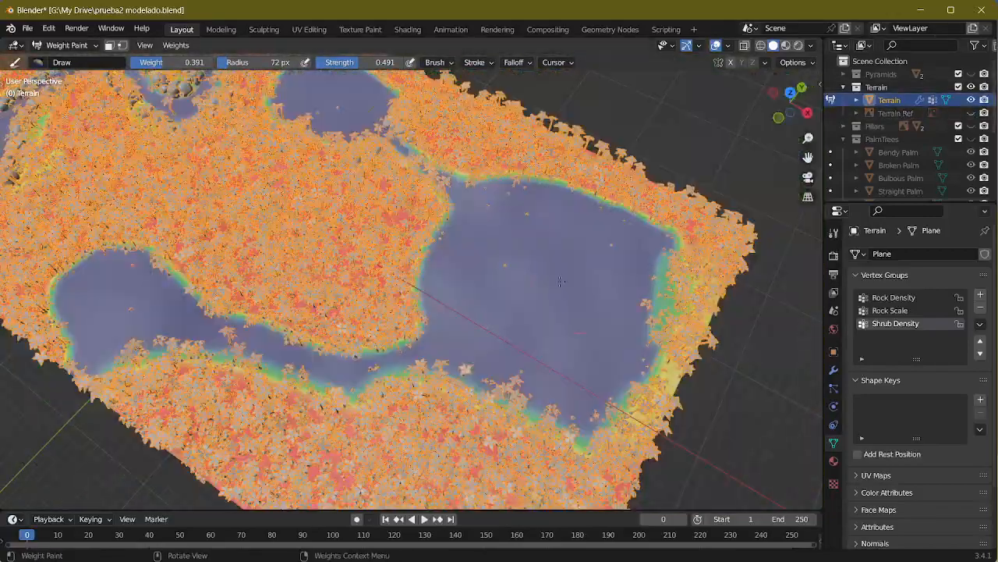
click(971, 114)
click(971, 99)
middle_drag(655, 221, 711, 255)
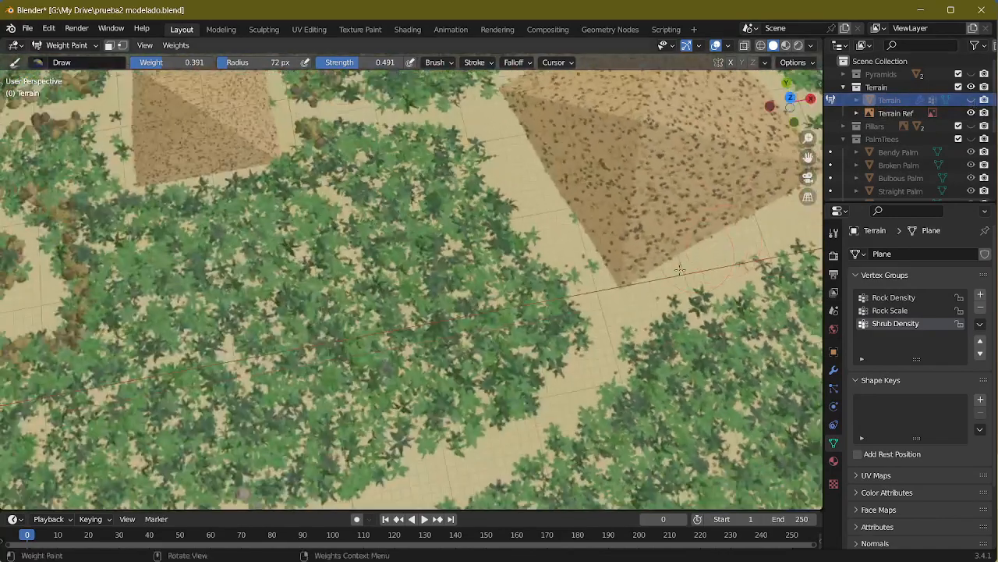
scroll(680, 270, down, 5)
shift+middle_drag(418, 313, 508, 287)
scroll(508, 287, up, 3)
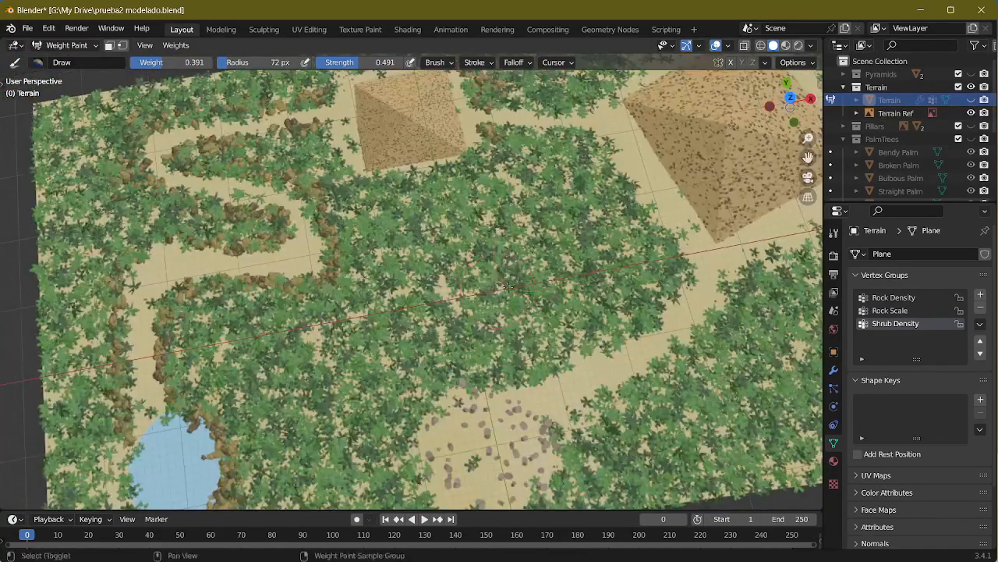
shift+middle_drag(579, 192, 509, 309)
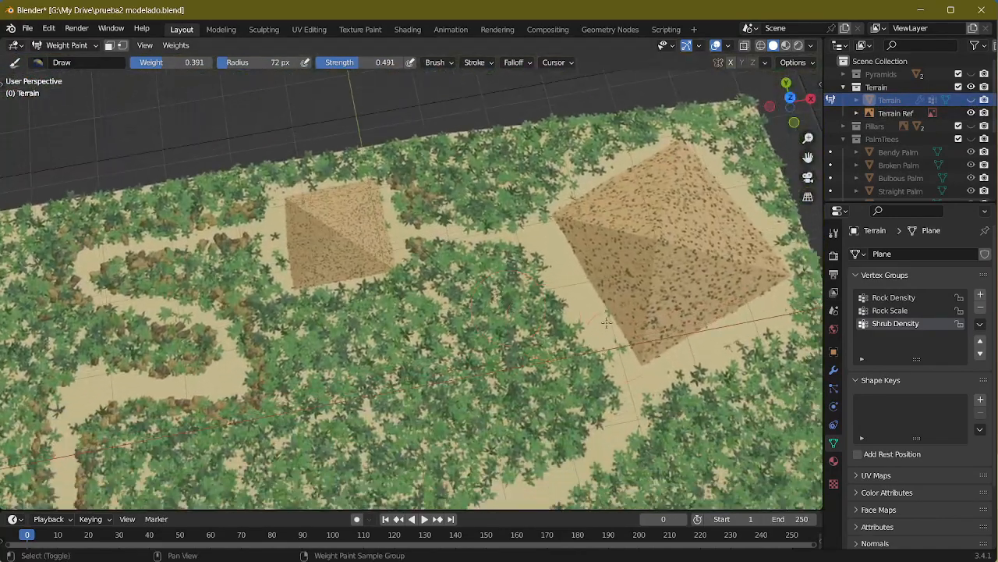
click(971, 100)
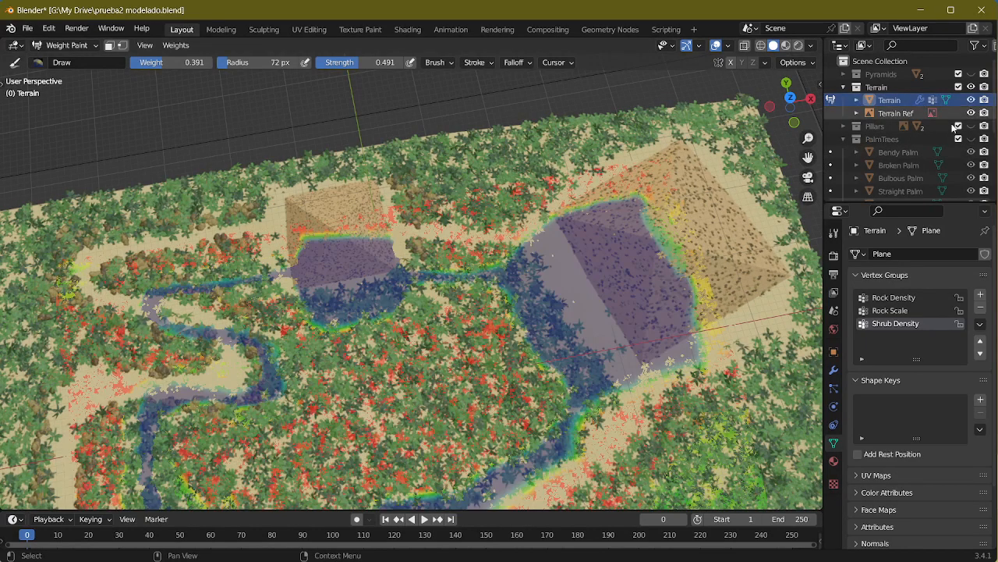
scroll(768, 159, up, 3)
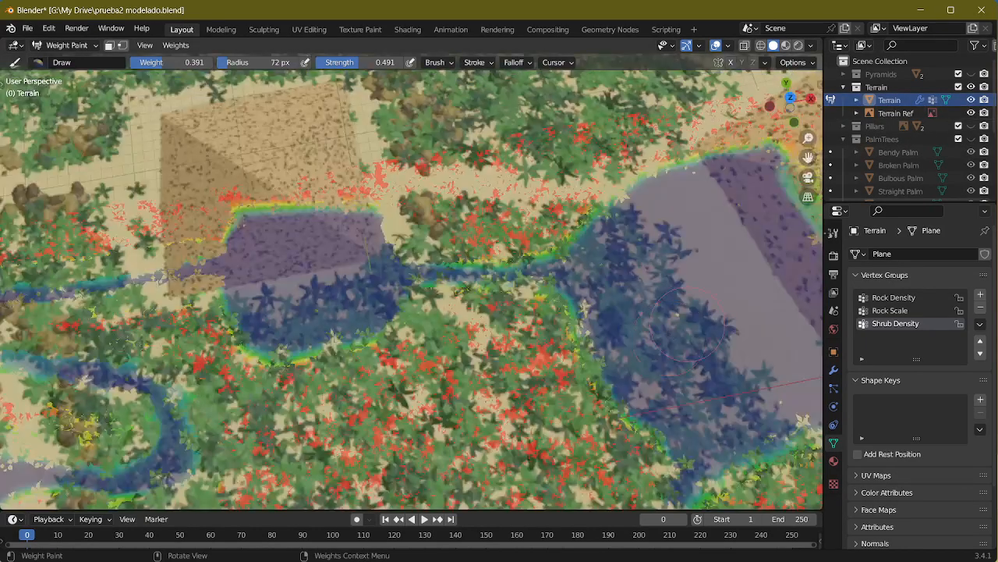
Step: Hide the Terrain Ref image and show the Pyramids collection over the painted terrain
click(971, 126)
click(971, 113)
shift+middle_drag(479, 312, 444, 278)
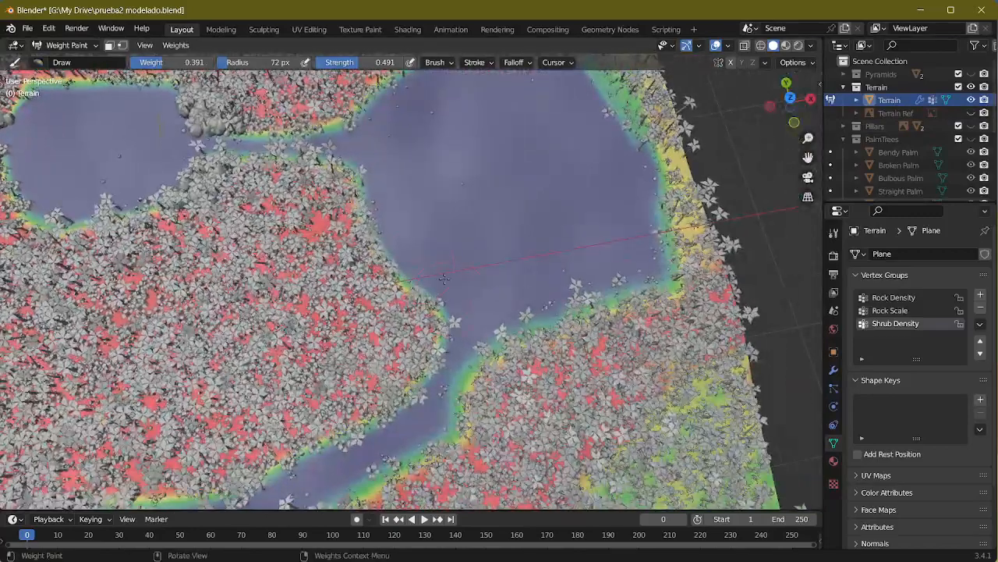
click(971, 73)
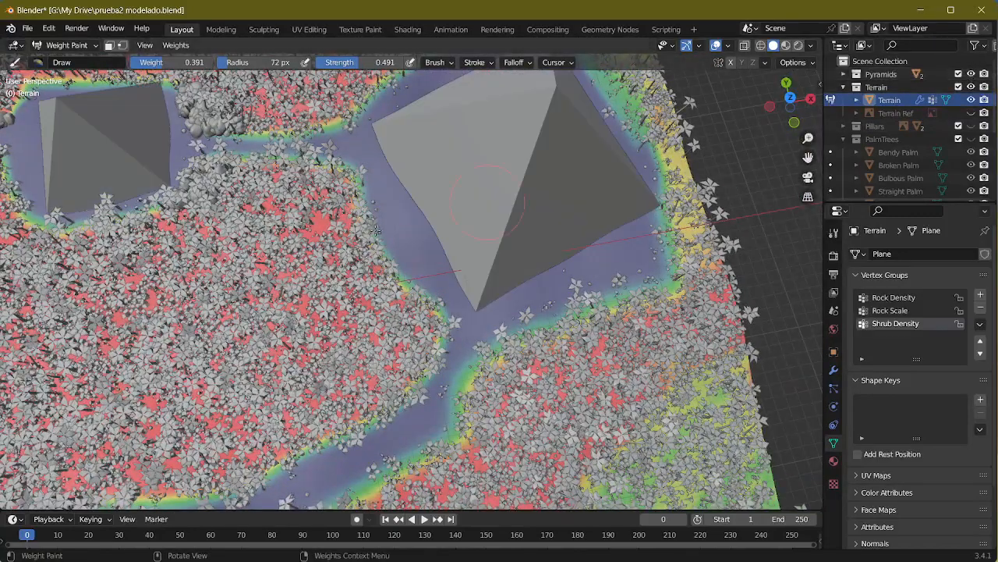
Step: Set the Draw brush to weight 0.199 and strength 1.000 for the strip beside the large pyramid
scroll(365, 243, up, 4)
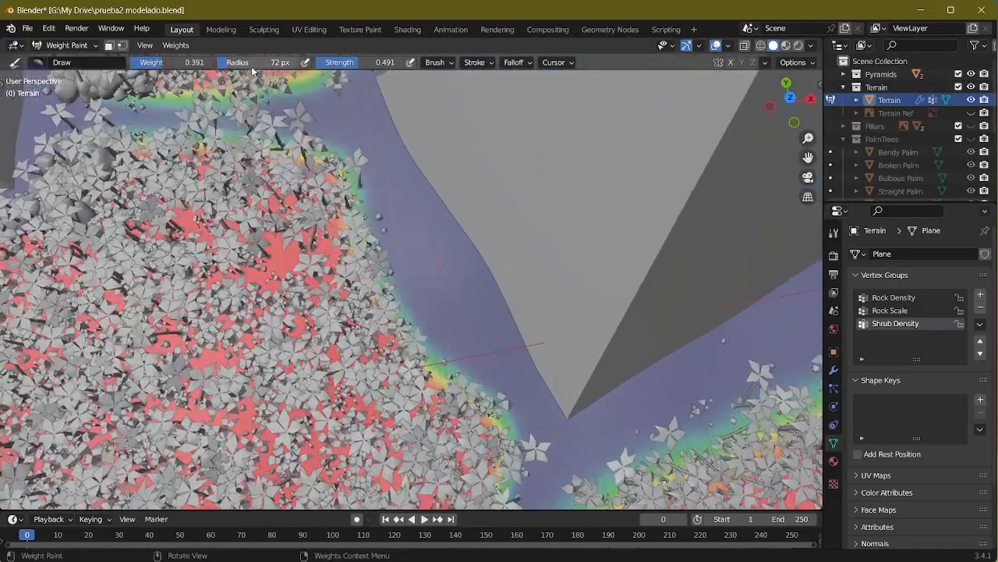
drag(150, 69, 250, 66)
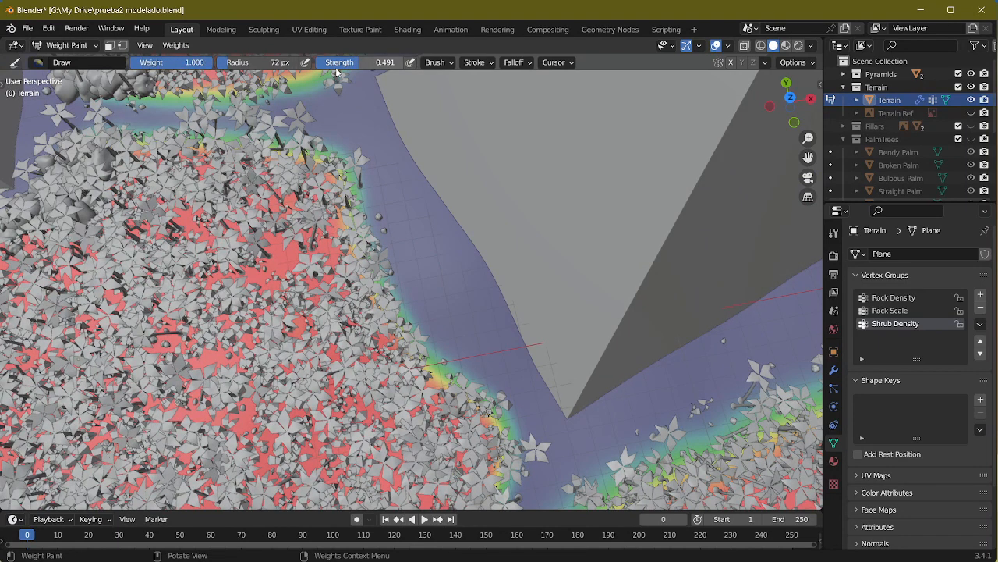
drag(354, 65, 362, 66)
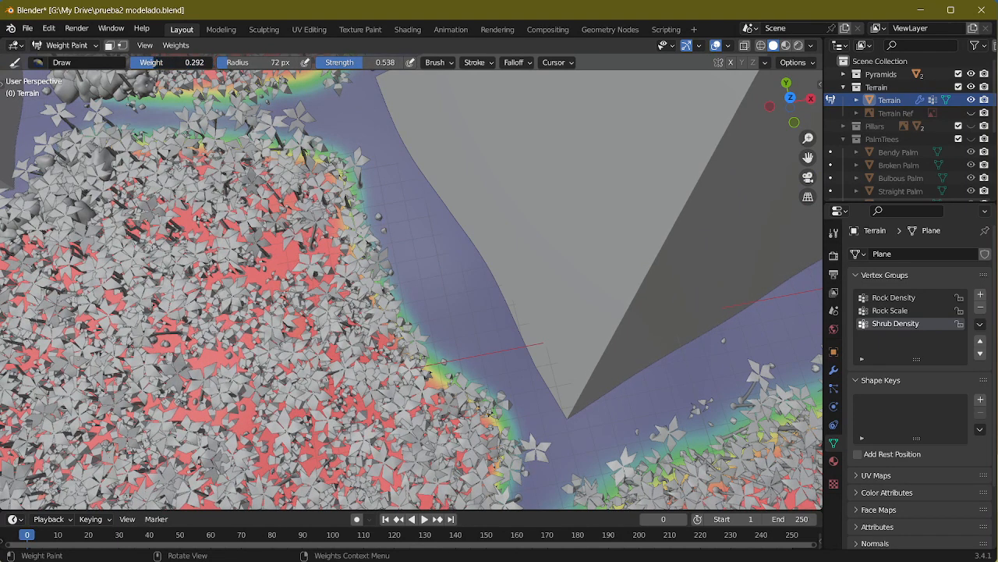
drag(181, 65, 179, 66)
drag(368, 65, 405, 66)
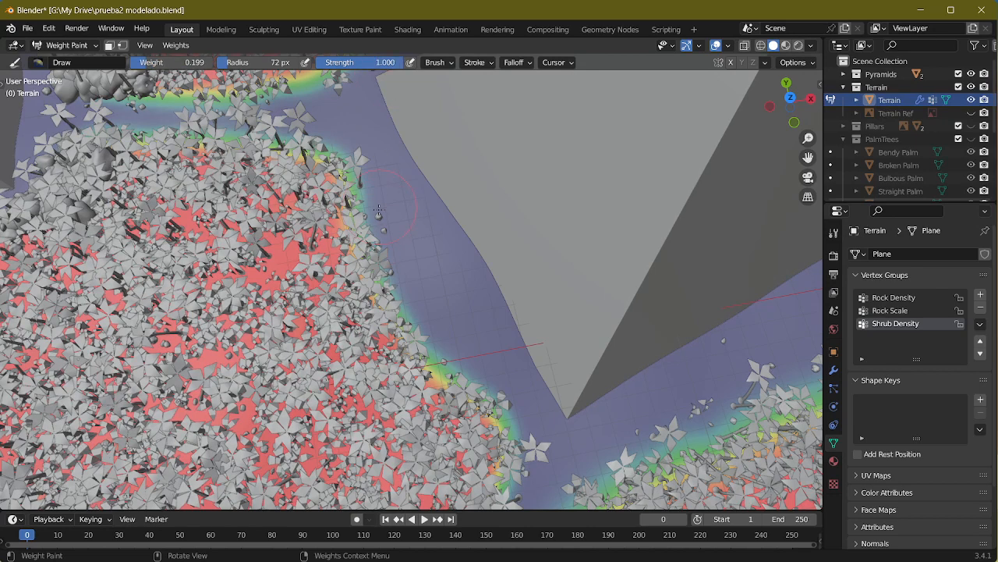
Step: Paint sparse Shrub Density with weight 0.199 between the forest edge and the large pyramid's inland side
drag(379, 211, 451, 354)
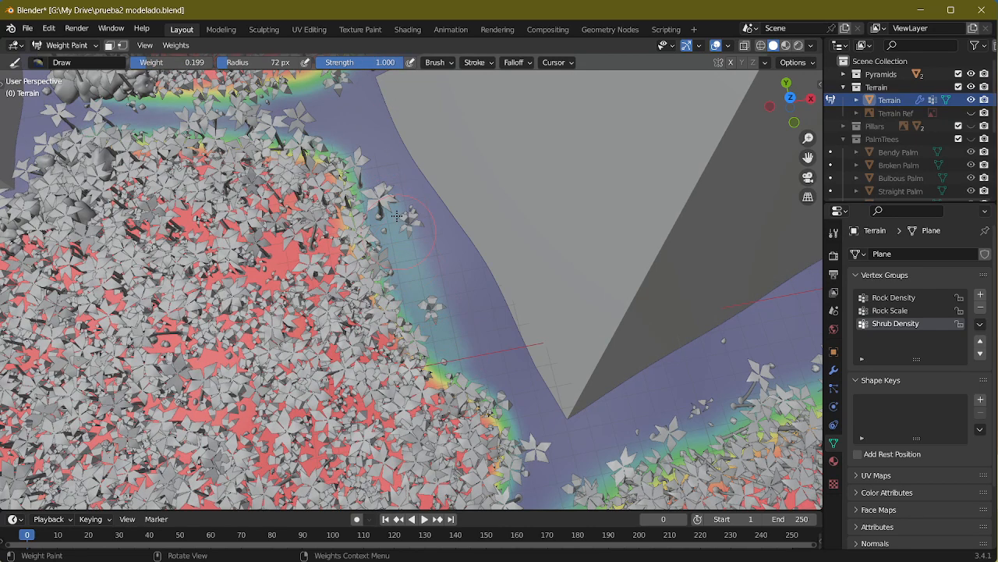
mouse_move(397, 215)
mouse_down()
mouse_move(428, 254)
mouse_move(472, 354)
mouse_up()
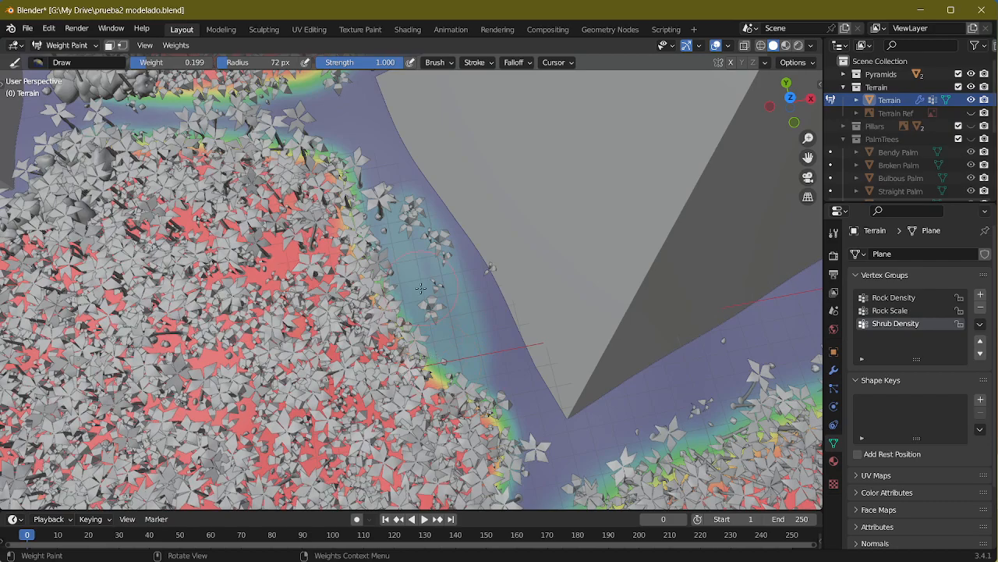
middle_drag(412, 323, 519, 297)
scroll(533, 266, down, 5)
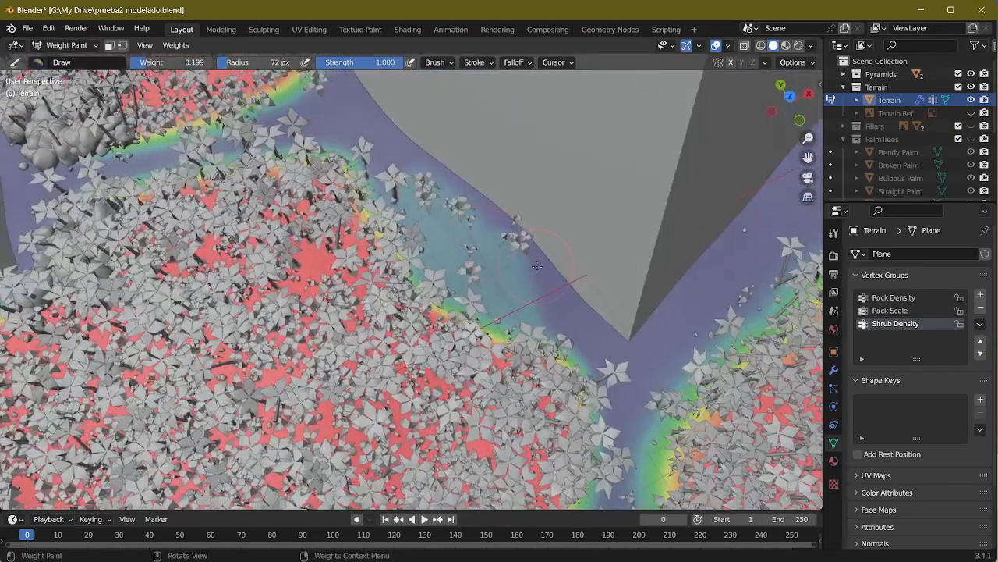
middle_drag(535, 263, 560, 246)
Step: Set the brush weight to 0 and clear Shrub Density along the small pyramid's side facing the terrain border
shift+middle_drag(254, 314, 469, 265)
scroll(398, 178, up, 1)
shift+middle_drag(398, 177, 501, 243)
scroll(426, 273, up, 8)
scroll(426, 278, down, 5)
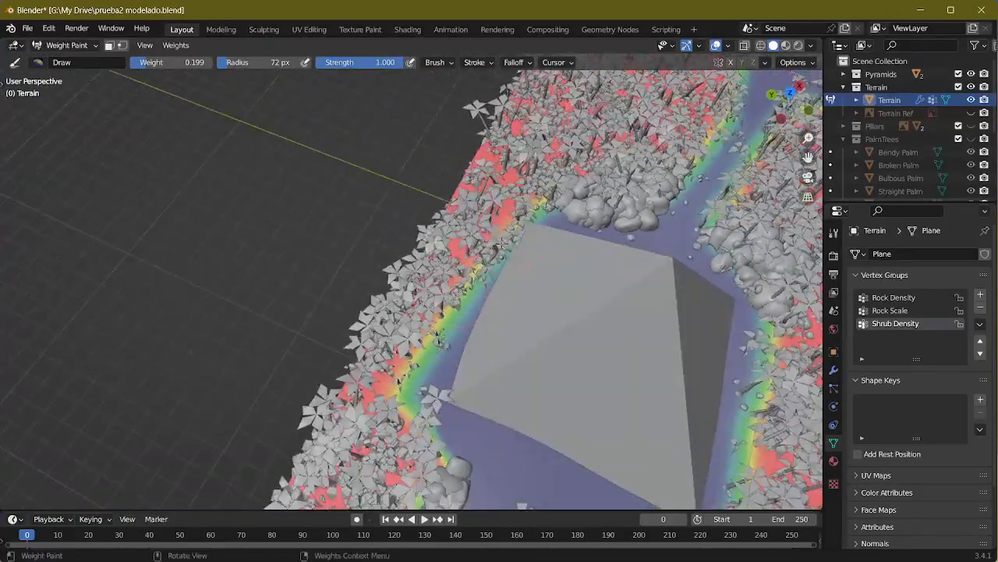
drag(190, 62, 132, 63)
drag(469, 329, 526, 248)
mouse_move(492, 282)
mouse_down()
mouse_move(456, 319)
mouse_move(520, 234)
mouse_up()
Step: Check the small pyramid's surroundings against Screenshot_1.png and the Terrain Ref image, then undo the last change in Blender
key(alt+Tab)
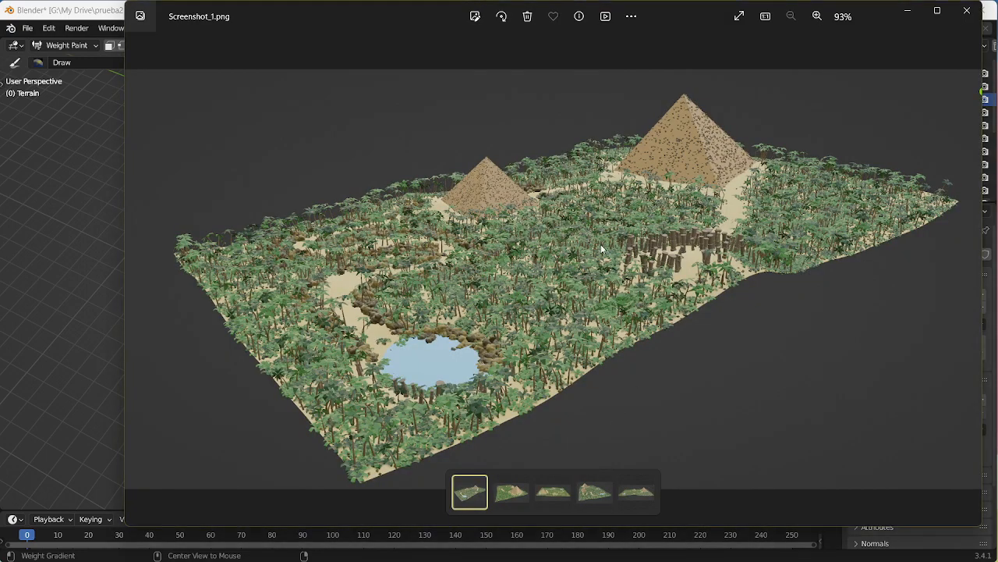
click(84, 214)
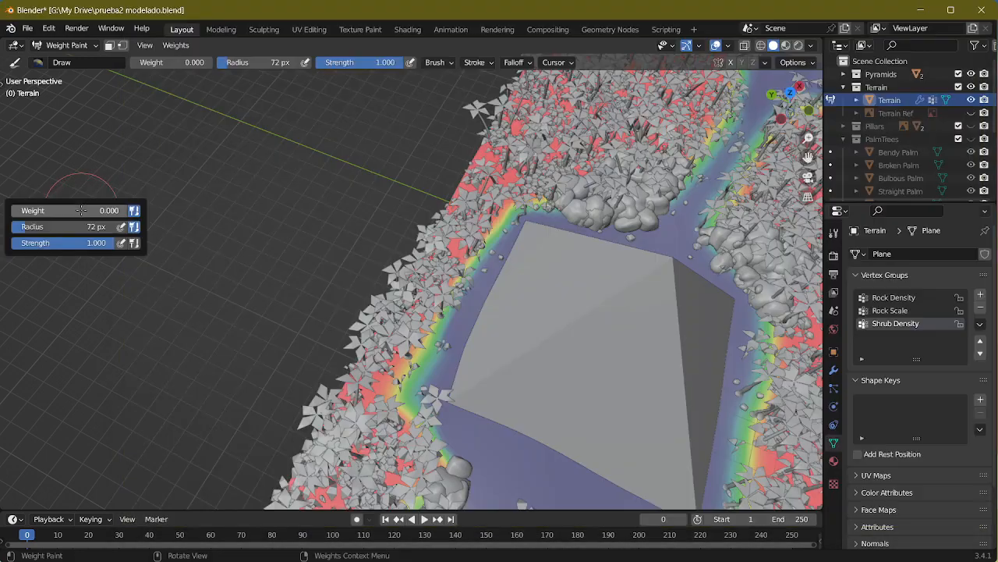
click(971, 114)
scroll(466, 256, down, 5)
middle_drag(465, 256, 540, 256)
scroll(606, 234, up, 6)
shift+middle_drag(606, 234, 495, 234)
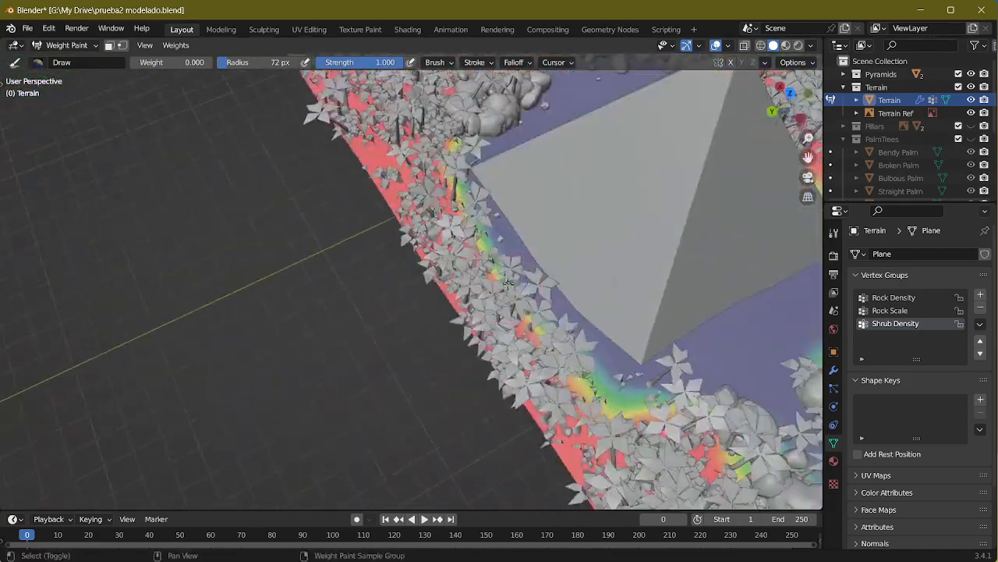
key(ctrl+z)
Step: Examine the shrub distribution around both pyramids, the clearings and the pond from several angles
scroll(466, 247, down, 8)
middle_drag(528, 275, 351, 204)
middle_drag(407, 352, 398, 269)
shift+middle_drag(593, 297, 390, 273)
middle_drag(421, 281, 369, 276)
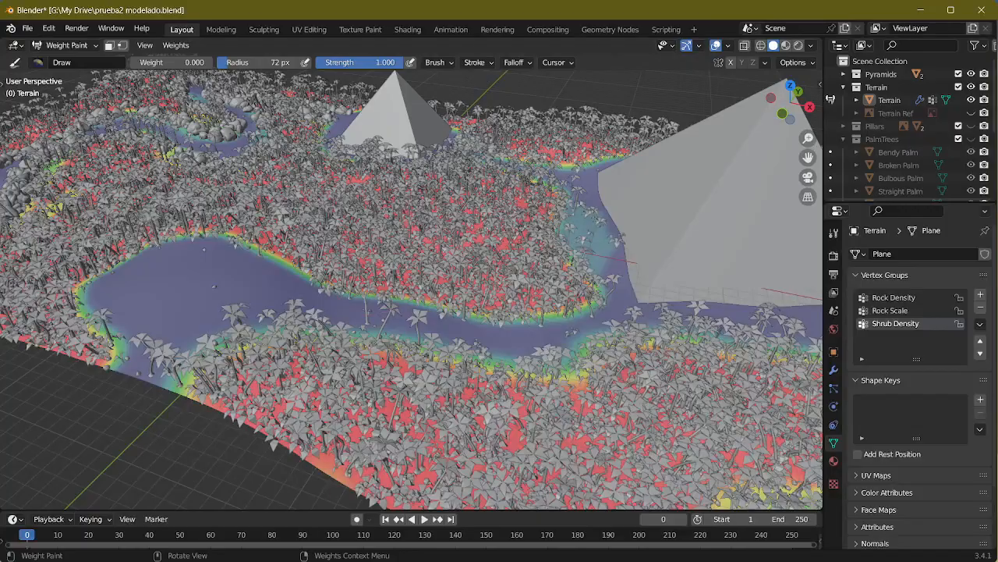
middle_drag(397, 132, 439, 135)
scroll(432, 180, down, 3)
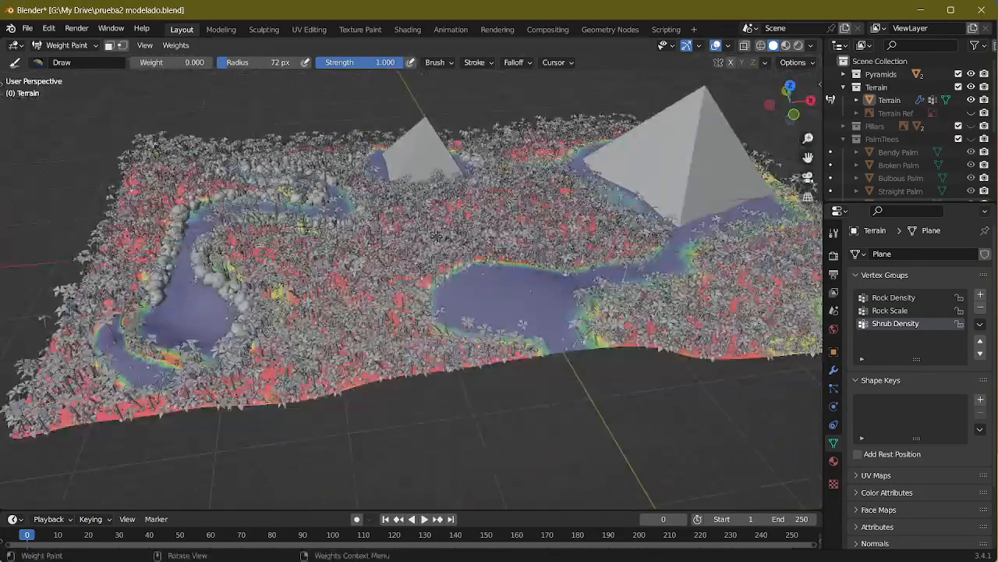
middle_drag(398, 261, 427, 208)
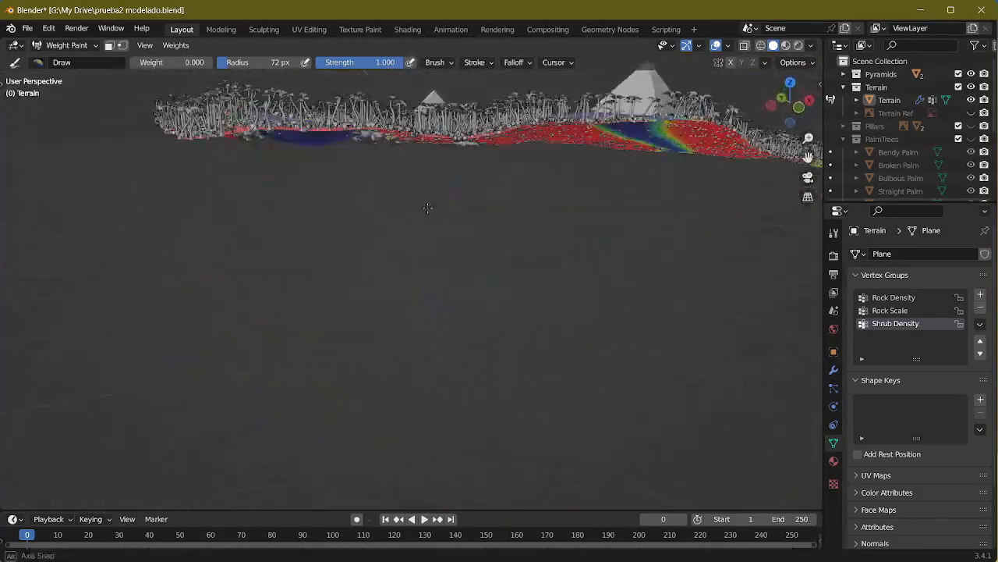
Step: Check the terrain against Screenshot_1.png, switching back to Blender to show the Terrain Ref image
middle_drag(414, 279, 389, 303)
key(alt+Tab)
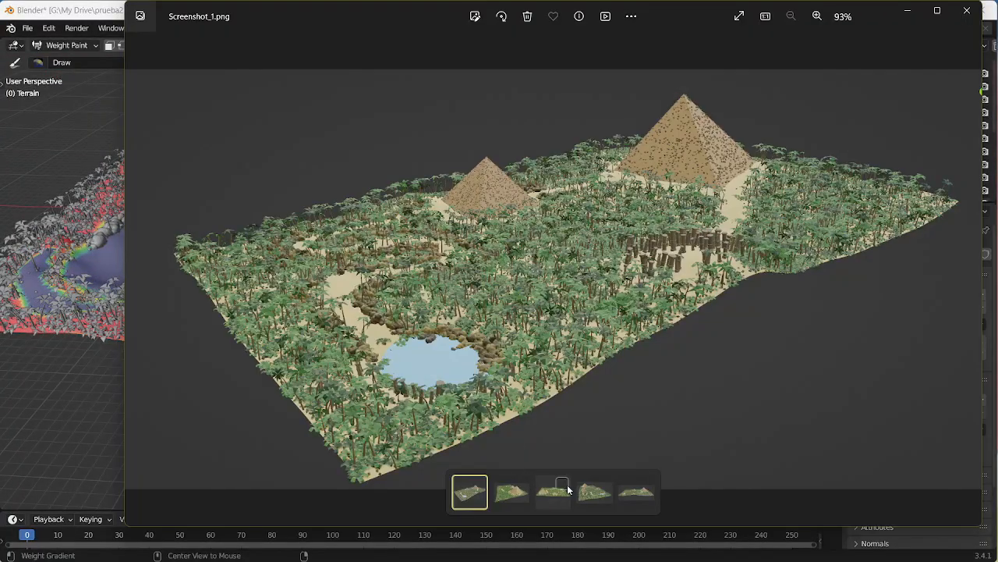
key(alt+Tab)
middle_drag(574, 257, 597, 359)
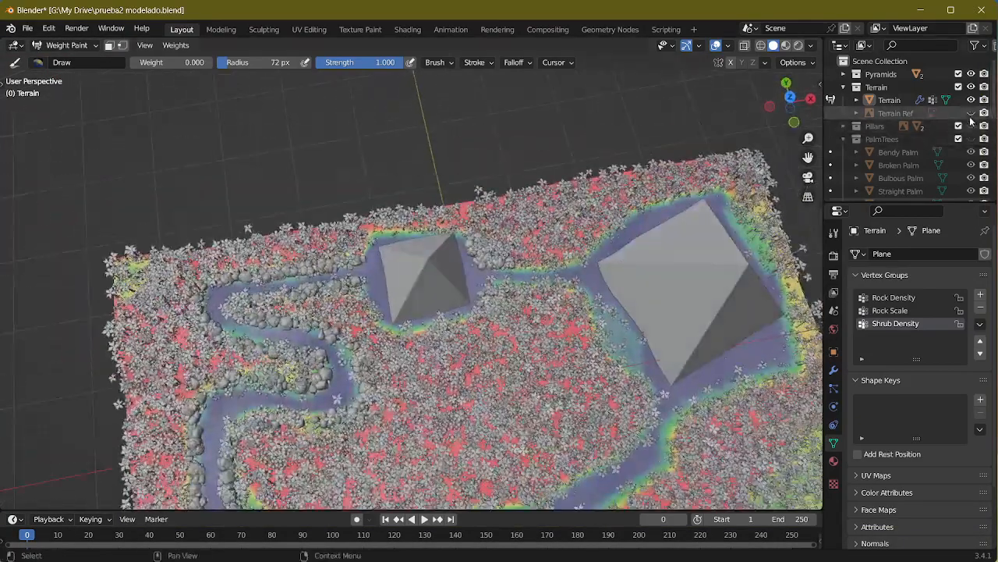
click(971, 114)
shift+middle_drag(540, 470, 509, 297)
scroll(483, 283, up, 5)
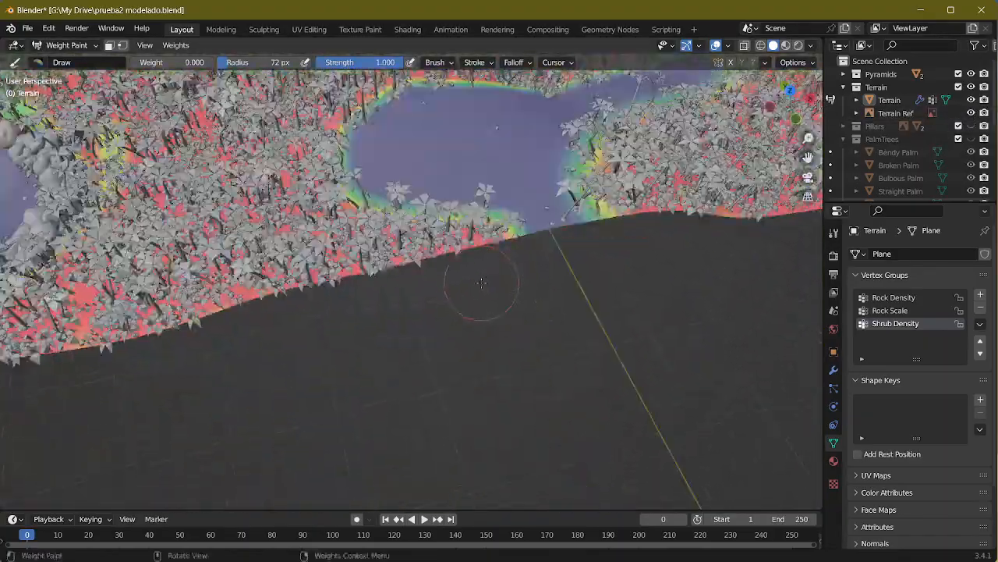
Step: Examine the shrub gap where the pillar clearing meets the terrain border against the Terrain Ref image
middle_drag(552, 245, 515, 281)
scroll(511, 282, down, 3)
scroll(510, 281, down, 6)
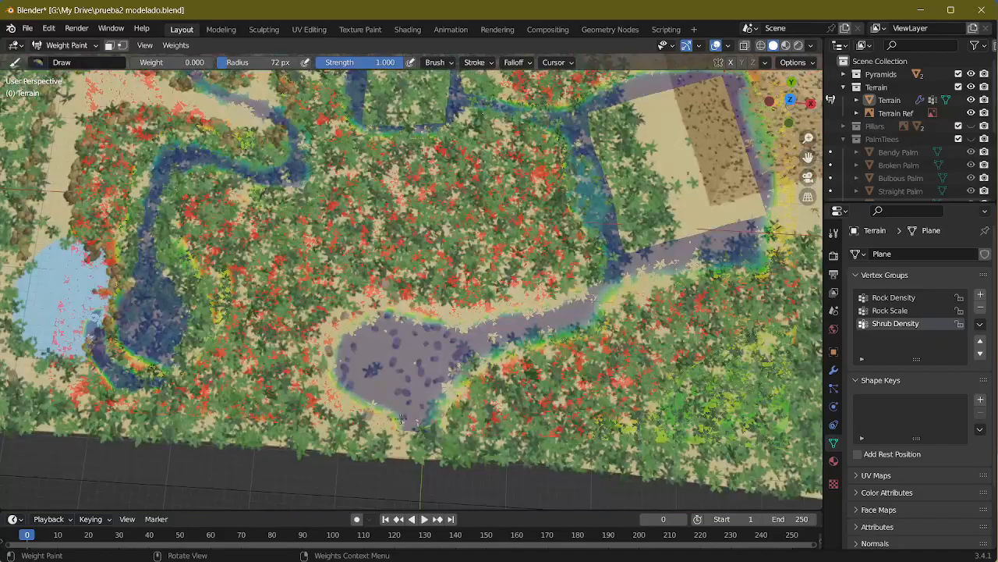
scroll(438, 458, up, 4)
middle_drag(456, 454, 481, 349)
scroll(479, 350, up, 2)
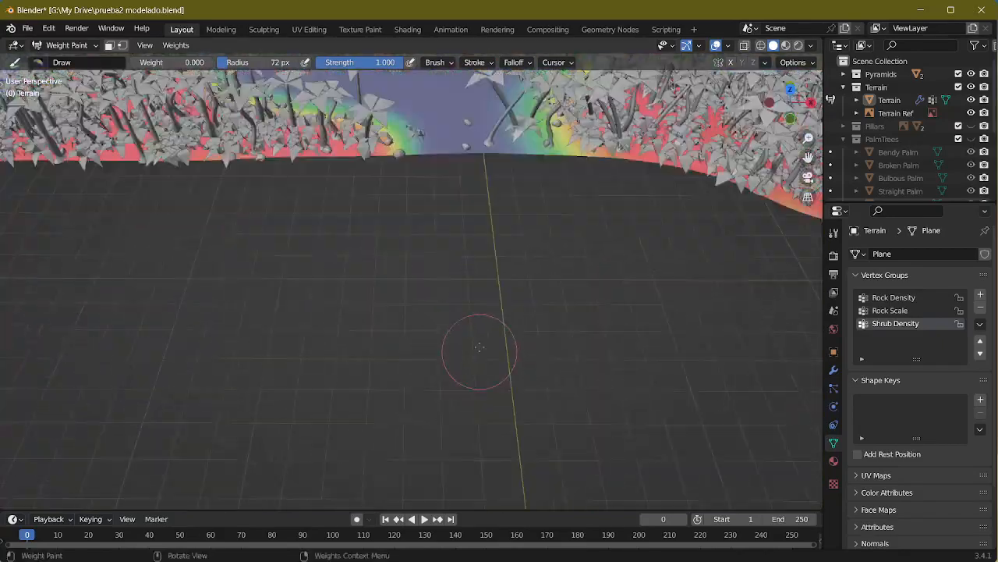
mouse_move(454, 214)
shift+middle_down()
mouse_move(447, 310)
mouse_move(389, 318)
shift+middle_up()
middle_drag(503, 299, 471, 238)
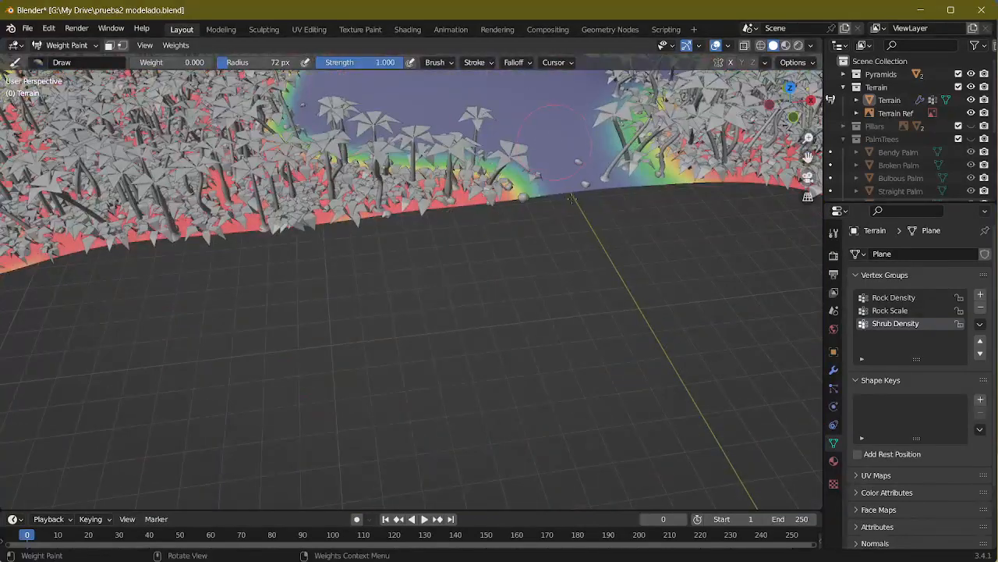
Step: Hide and show the Terrain object once, and save the Blender file
click(971, 100)
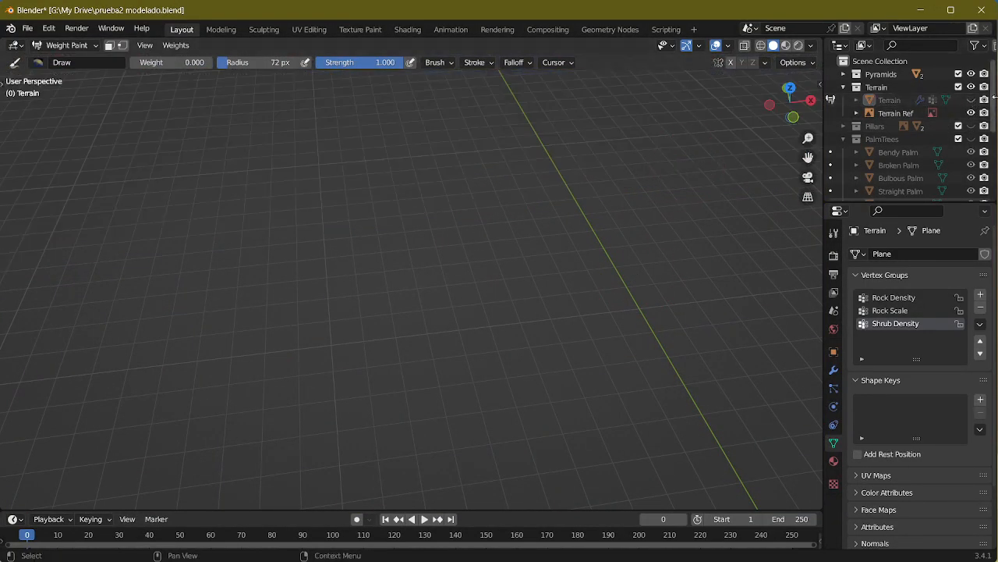
click(972, 100)
shift+middle_drag(583, 185, 574, 243)
key(ctrl+s)
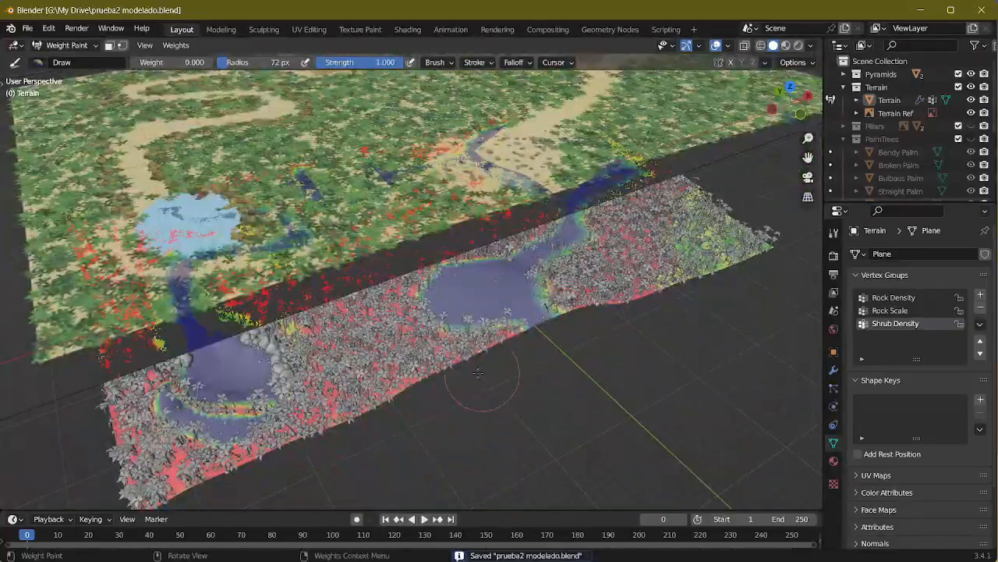
middle_drag(478, 373, 227, 389)
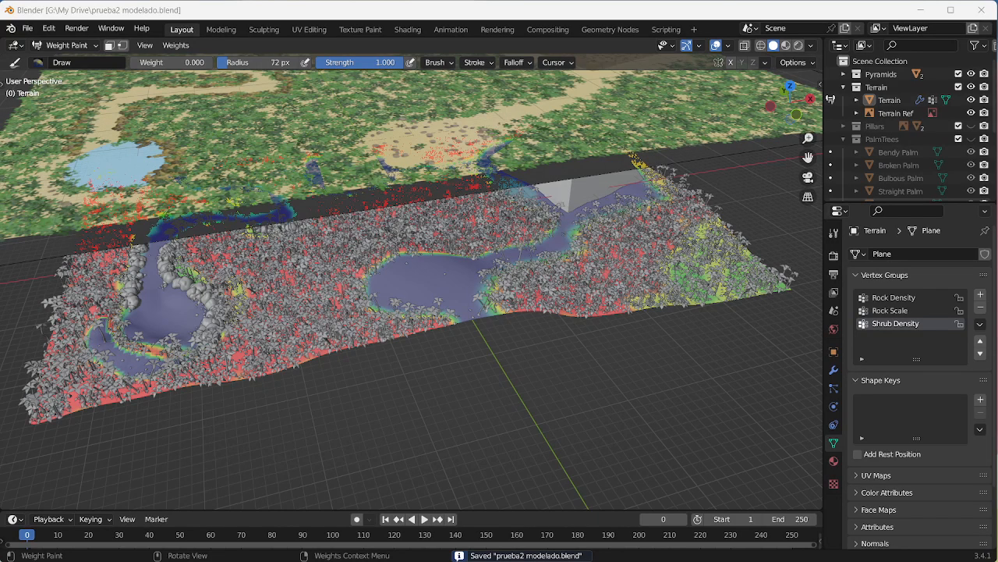
middle_drag(498, 401, 531, 421)
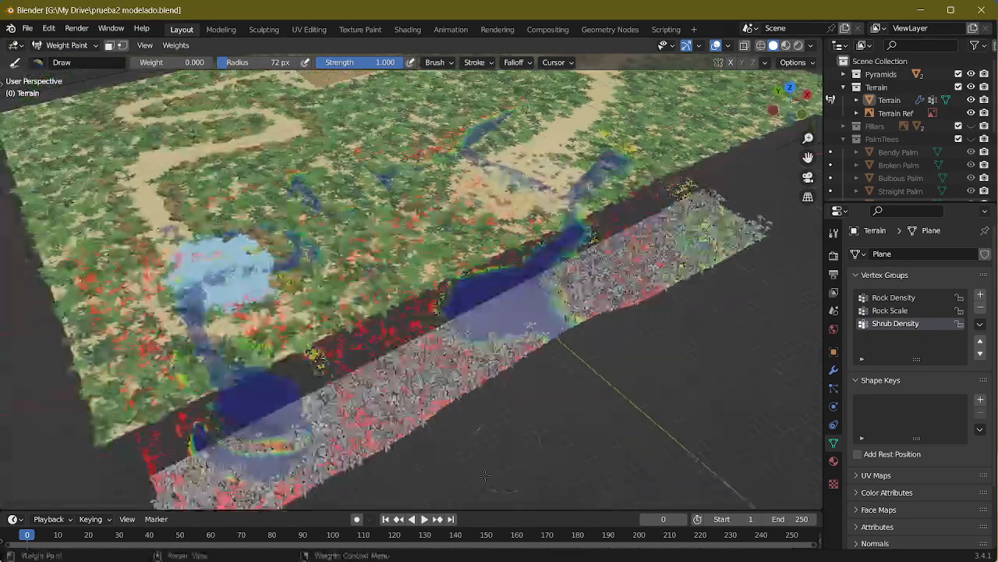
middle_drag(498, 366, 513, 384)
middle_drag(460, 476, 481, 323)
Step: Switch to the reference screenshots and examine the pillar circle, pyramids and vegetation, returning to Screenshot_1.png
key(alt+Tab)
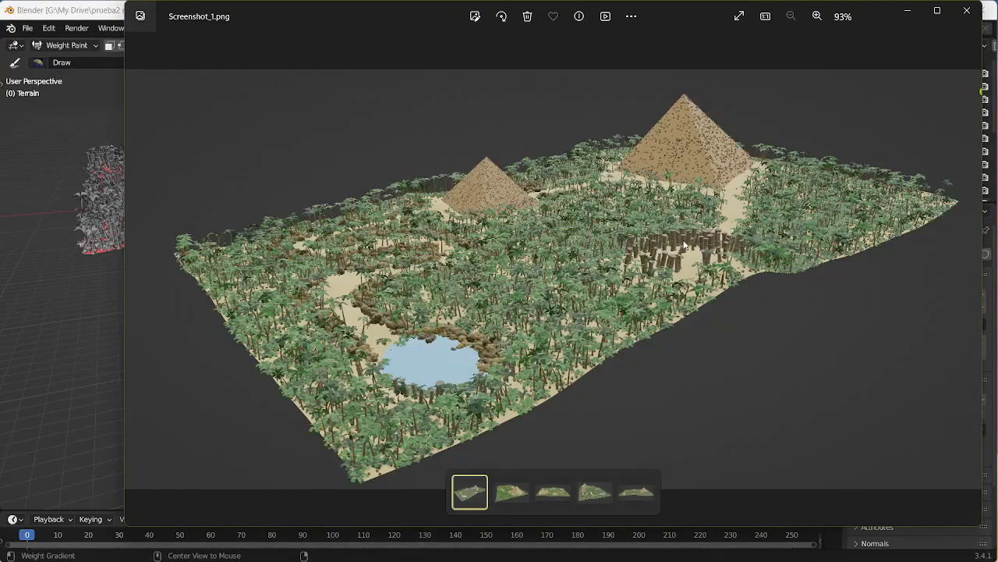
scroll(685, 245, up, 5)
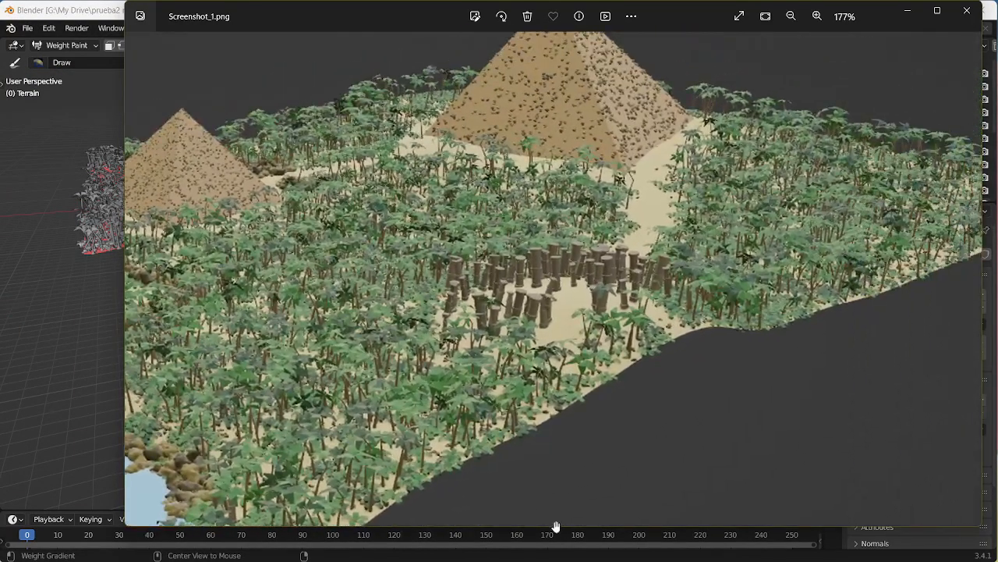
scroll(609, 473, right, 2)
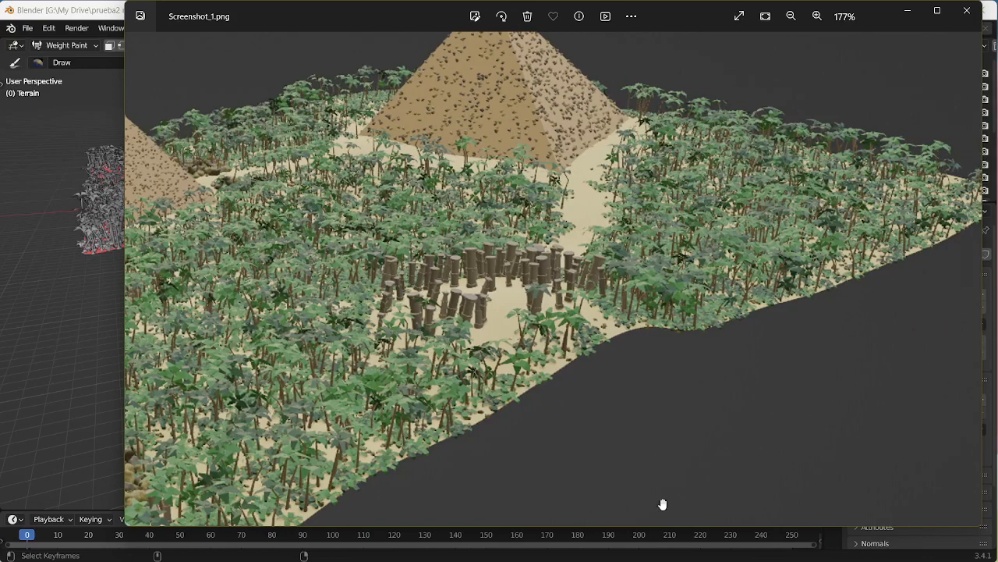
scroll(667, 491, down, 5)
click(503, 498)
click(557, 497)
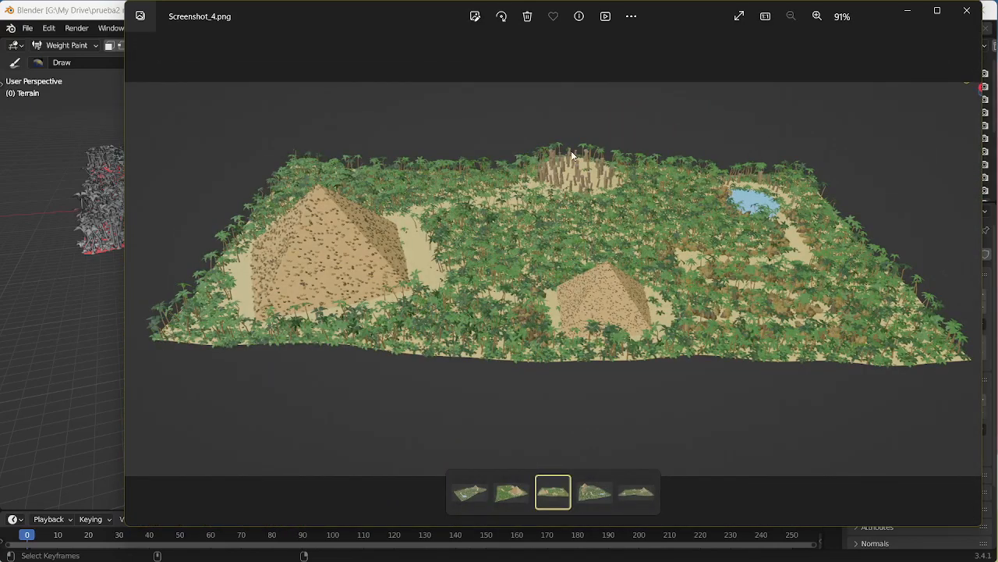
click(605, 500)
click(637, 493)
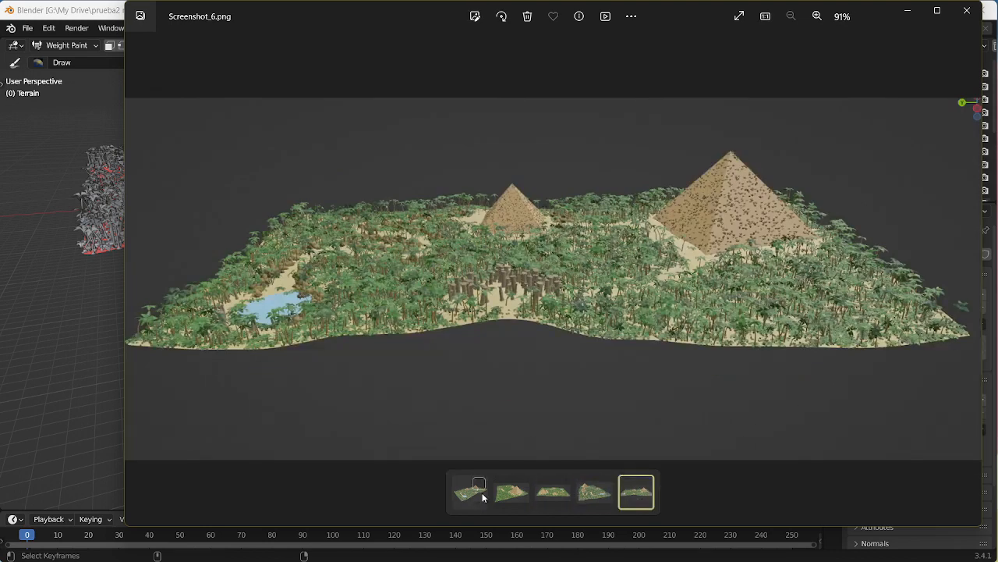
click(472, 493)
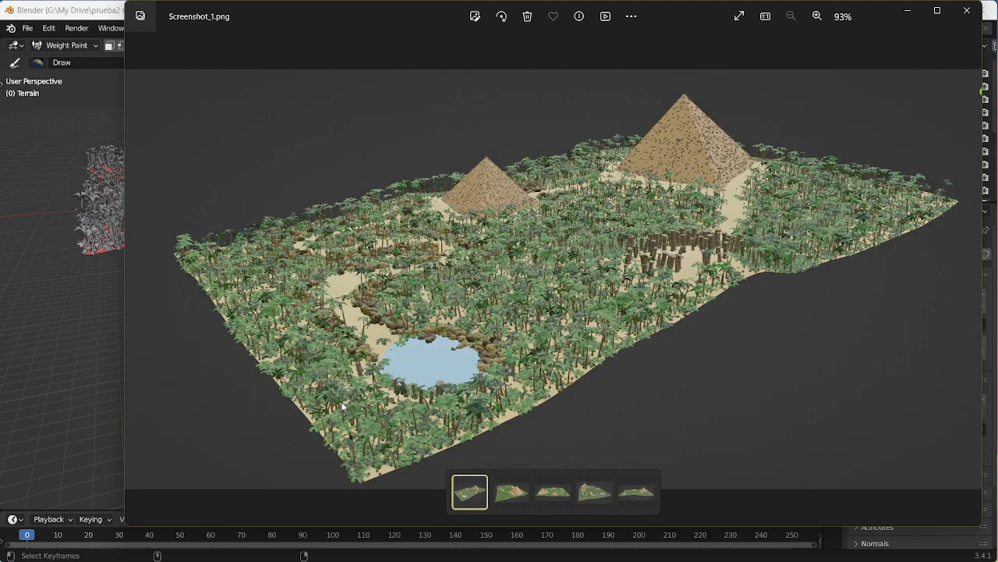
Step: Compare the border clearing in Blender with a close-up of the pillar circle in Screenshot_1.png
key(alt+Tab)
middle_drag(702, 273, 654, 390)
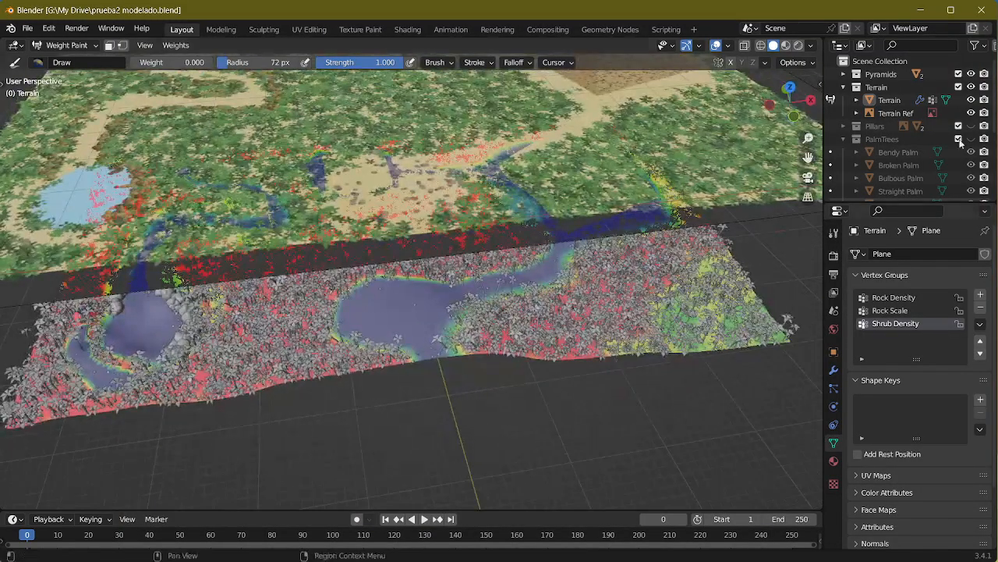
middle_drag(624, 210, 657, 229)
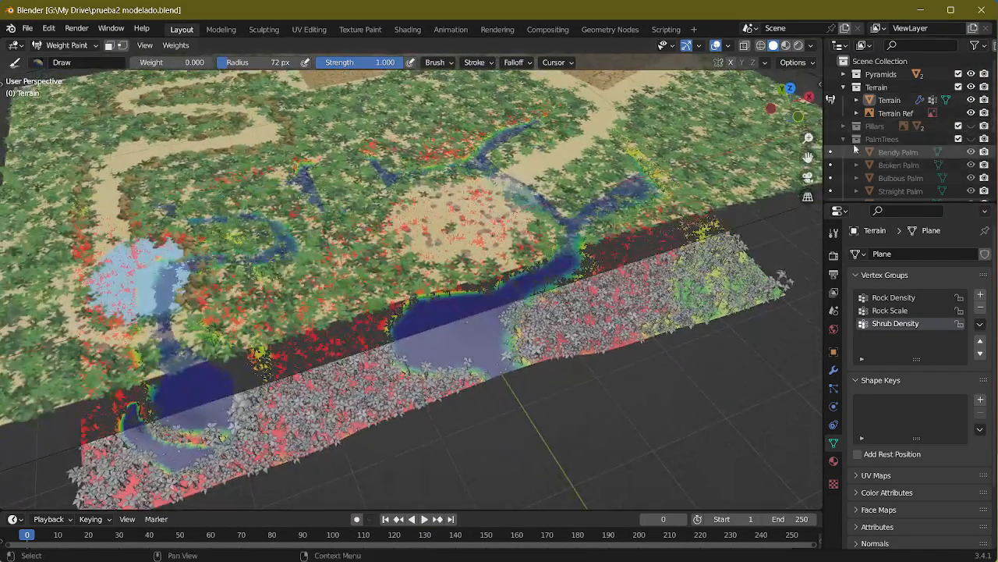
middle_drag(616, 257, 642, 249)
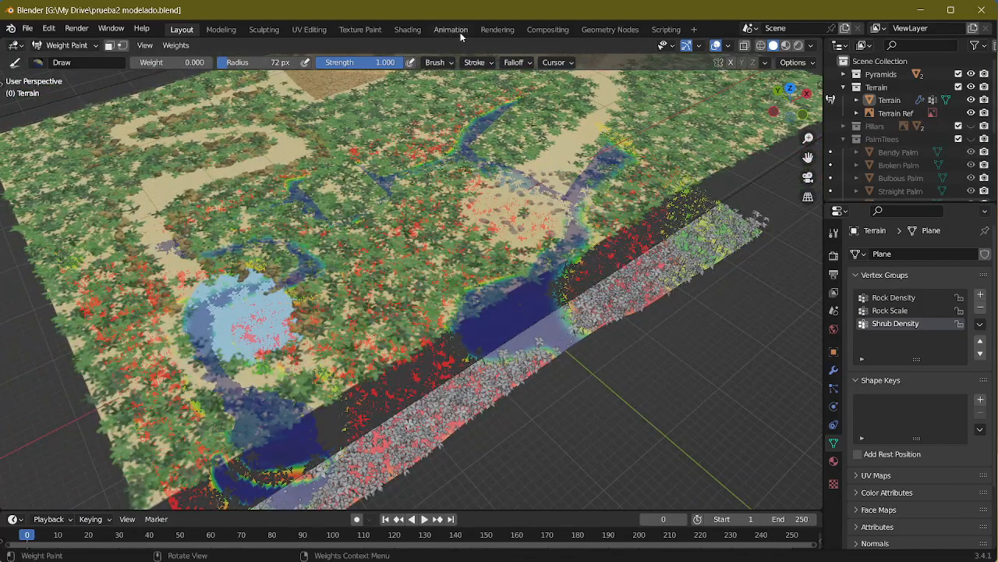
key(alt+Tab)
scroll(742, 378, up, 5)
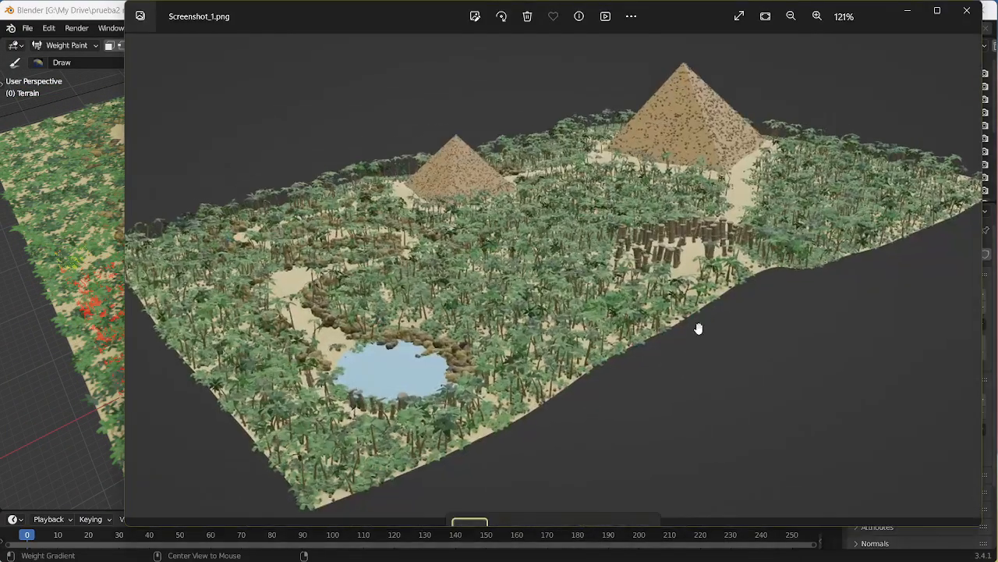
drag(701, 178, 607, 257)
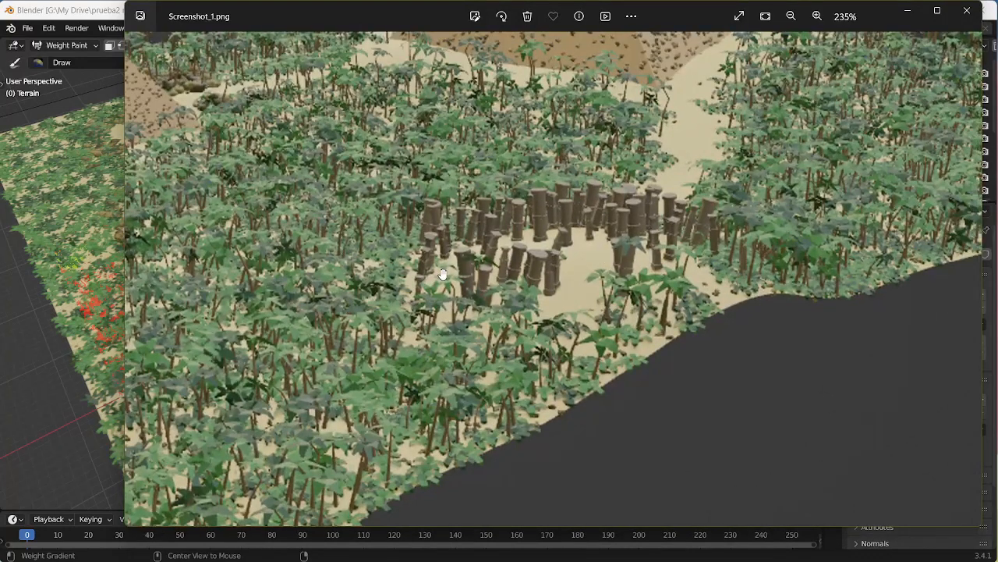
key(alt+Tab)
Step: Open the Geometry Nodes workspace and exit the Shrubs group to the terrain's main node tree
click(509, 31)
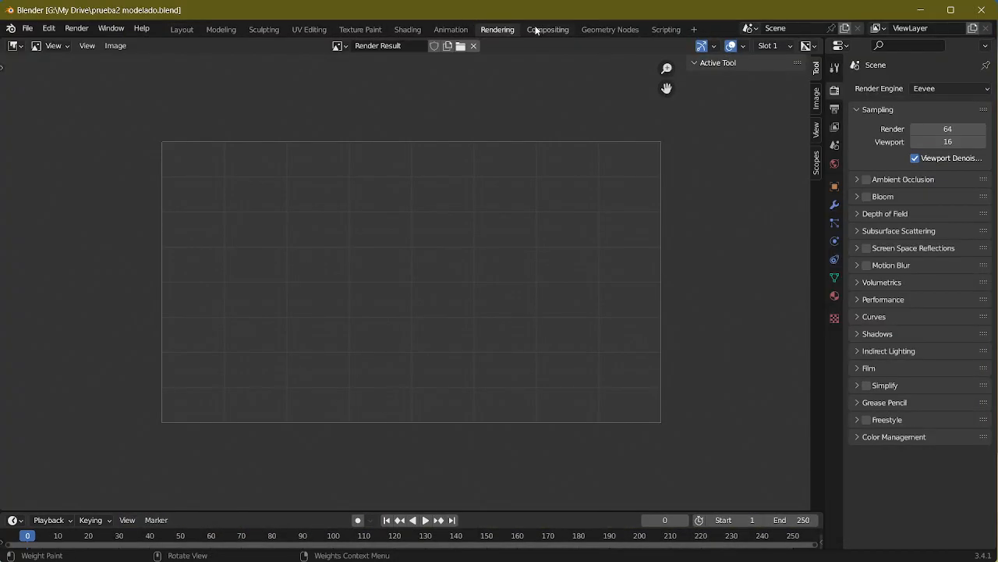
click(598, 31)
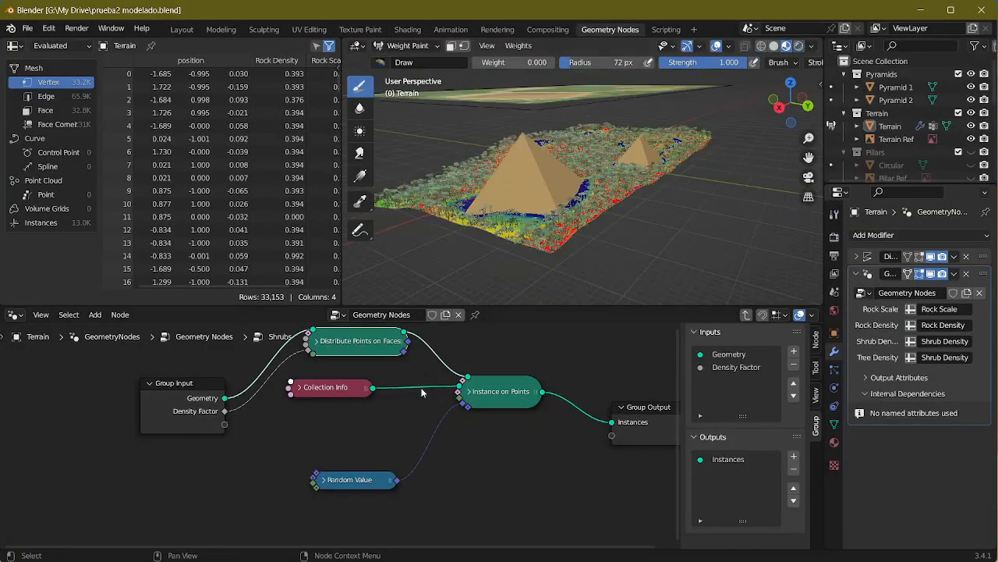
middle_drag(497, 435, 438, 444)
click(496, 463)
key(Tab)
scroll(598, 282, up, 2)
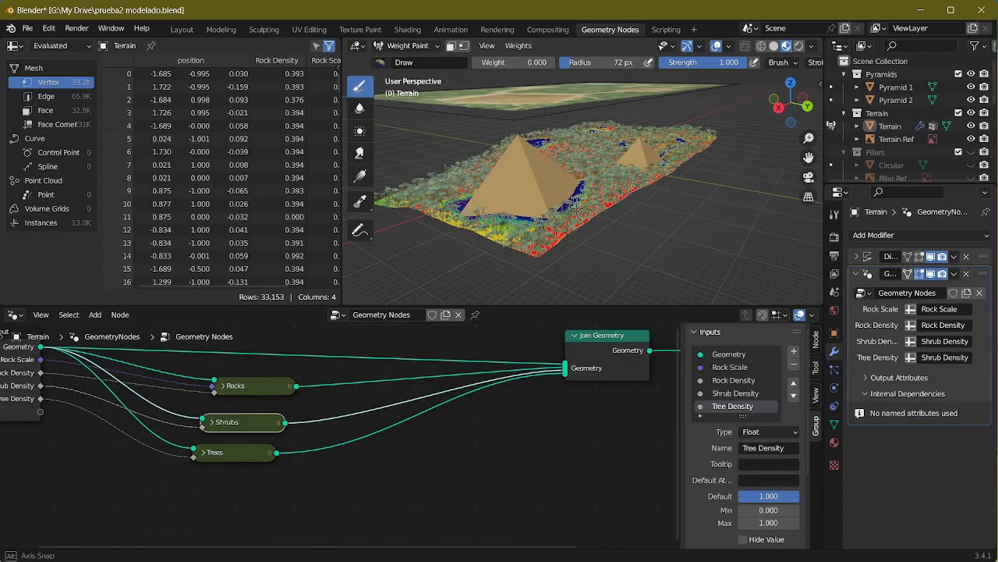
Step: Set the viewport to solid shading, change the Terrain to Object Mode and select it
middle_drag(598, 273, 548, 280)
click(774, 46)
scroll(610, 258, up, 1)
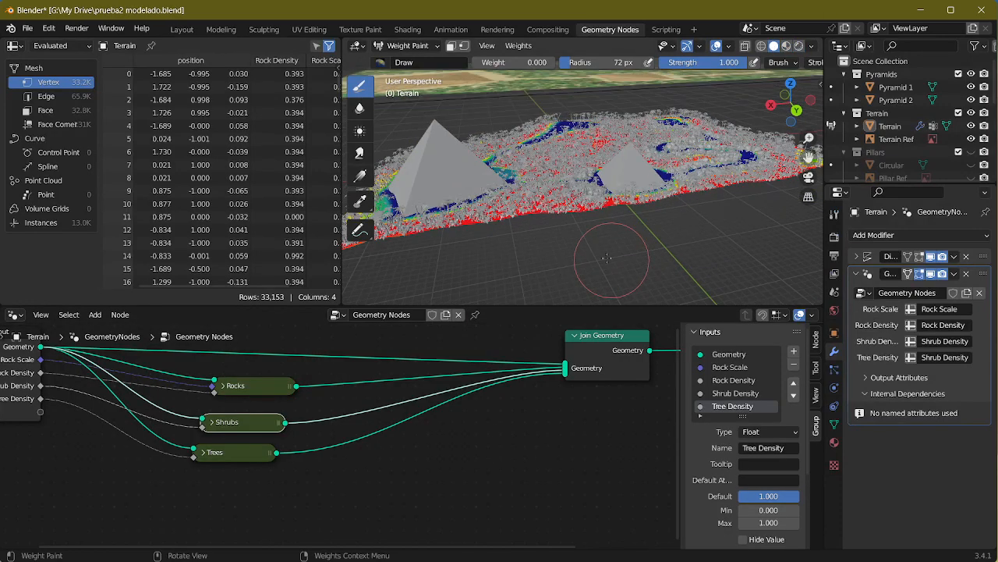
click(410, 47)
click(398, 64)
middle_drag(587, 186, 581, 179)
click(581, 180)
scroll(637, 194, up, 3)
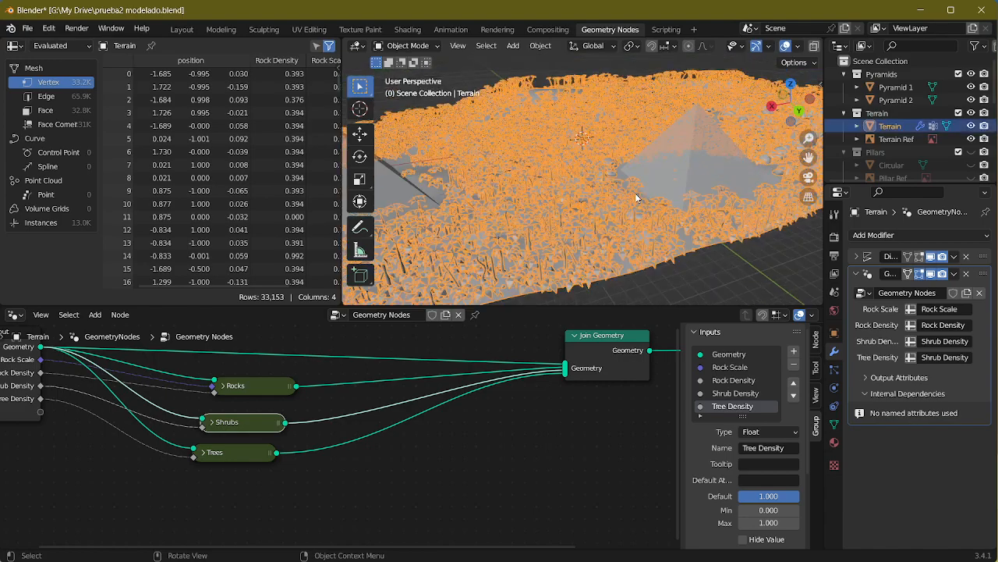
middle_drag(636, 194, 792, 191)
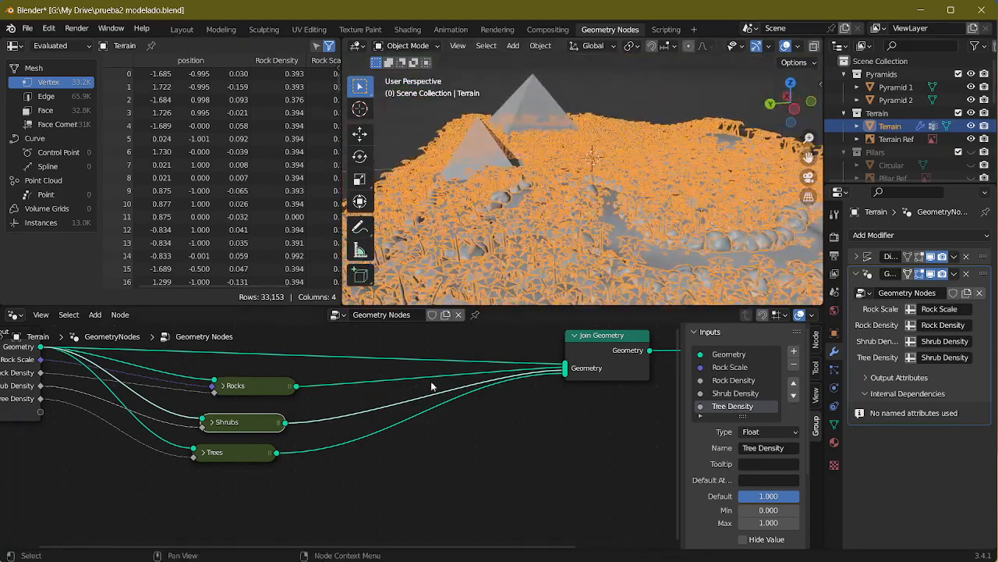
middle_drag(380, 433, 553, 434)
middle_drag(455, 487, 449, 429)
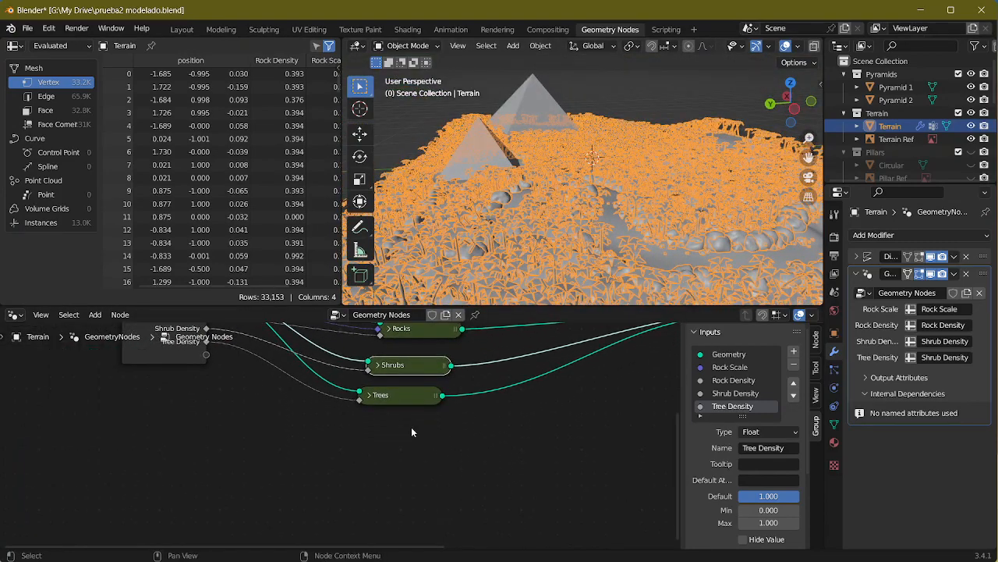
key(shift+a)
mouse_move(365, 273)
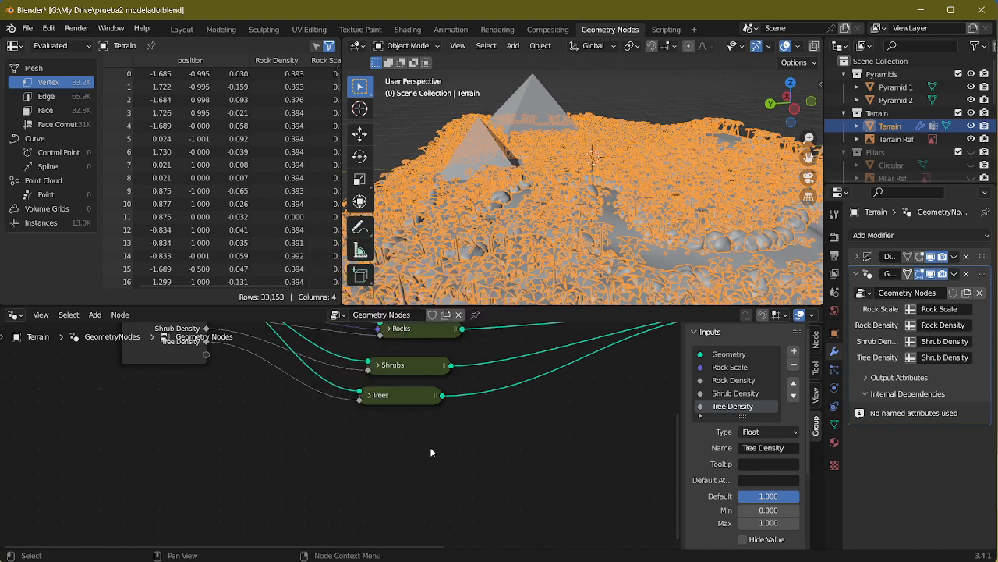
Step: Disconnect the Rocks, Shrubs and Trees groups from Join Geometry and hide the Pyramids collection
middle_drag(510, 443, 333, 505)
click(557, 381)
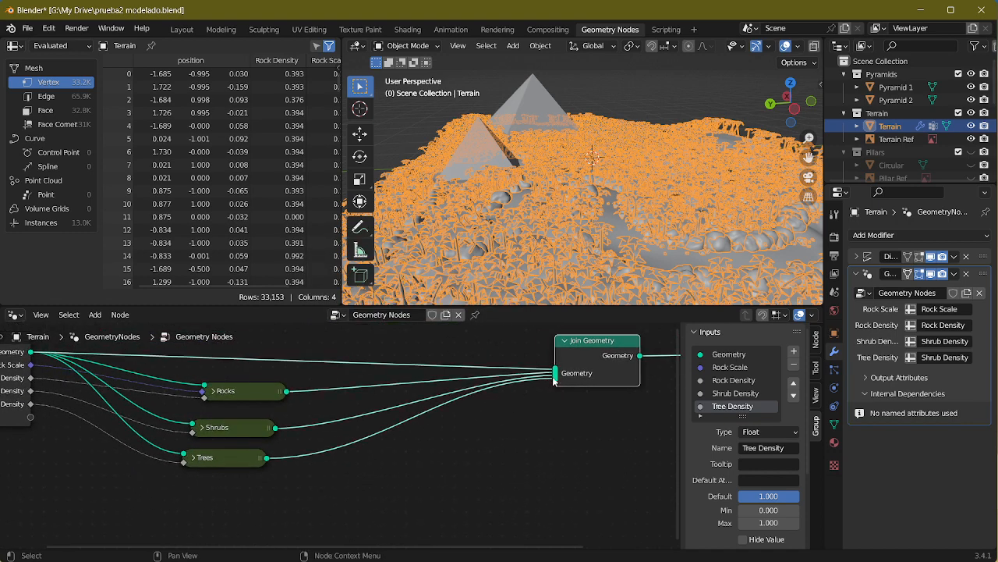
drag(554, 380, 537, 381)
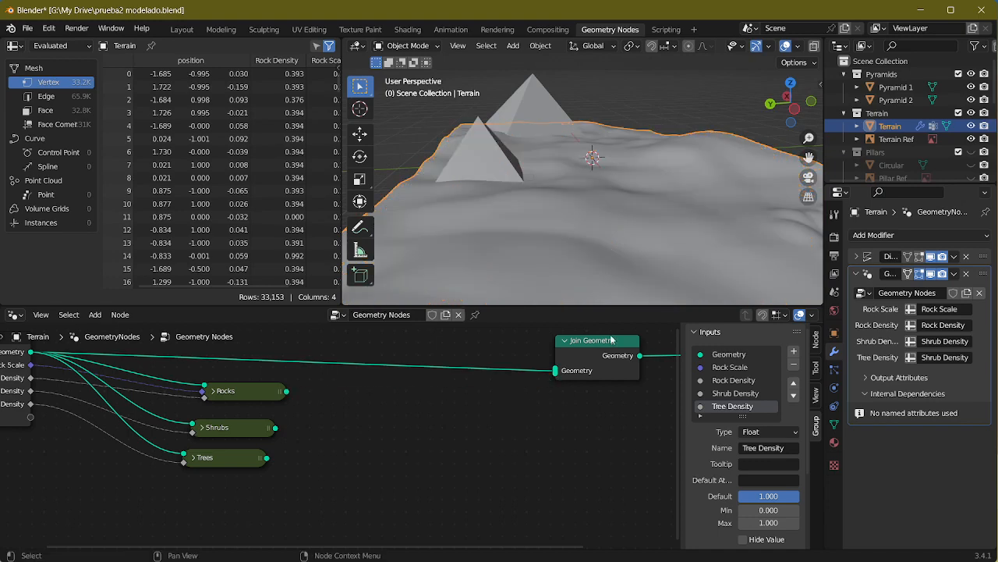
click(971, 74)
Step: Move the Group Input node slightly farther from the Rocks, Shrubs and Trees group nodes
middle_drag(396, 419, 657, 386)
scroll(317, 431, down, 1)
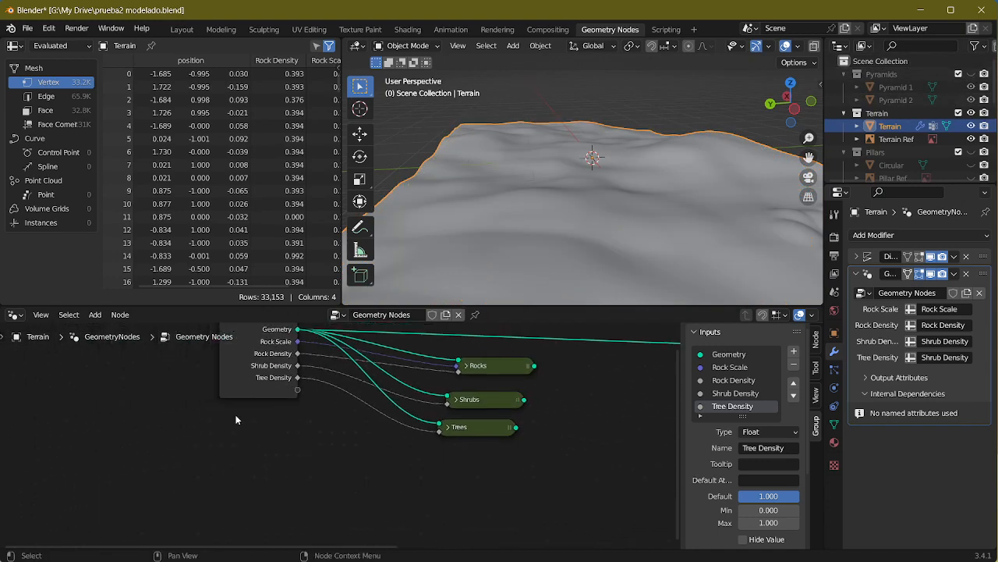
click(241, 377)
drag(241, 378, 219, 383)
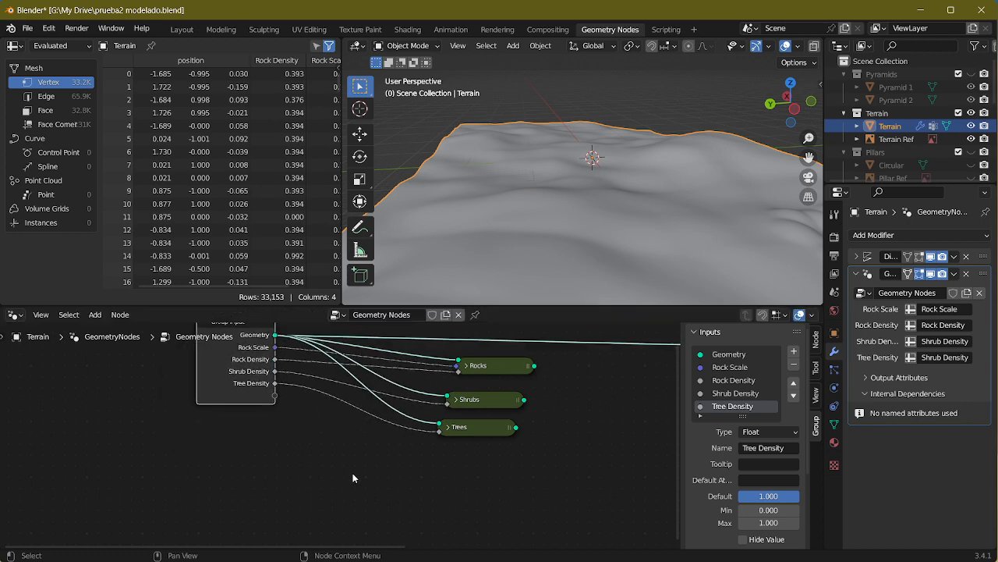
Step: Add a Distribute Points on Faces node to the terrain's node tree and place it below the Trees group
middle_drag(358, 474, 280, 496)
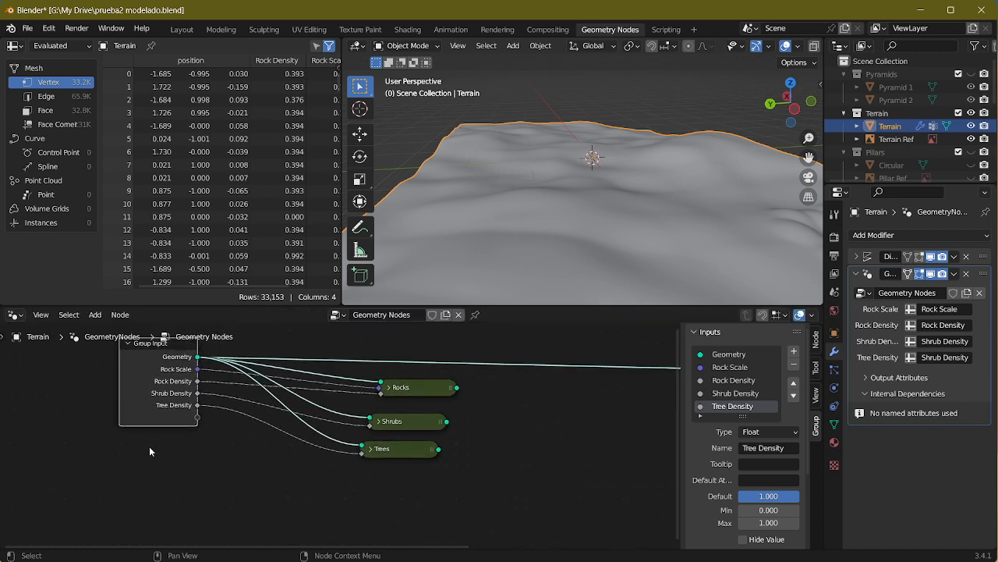
key(shift+a)
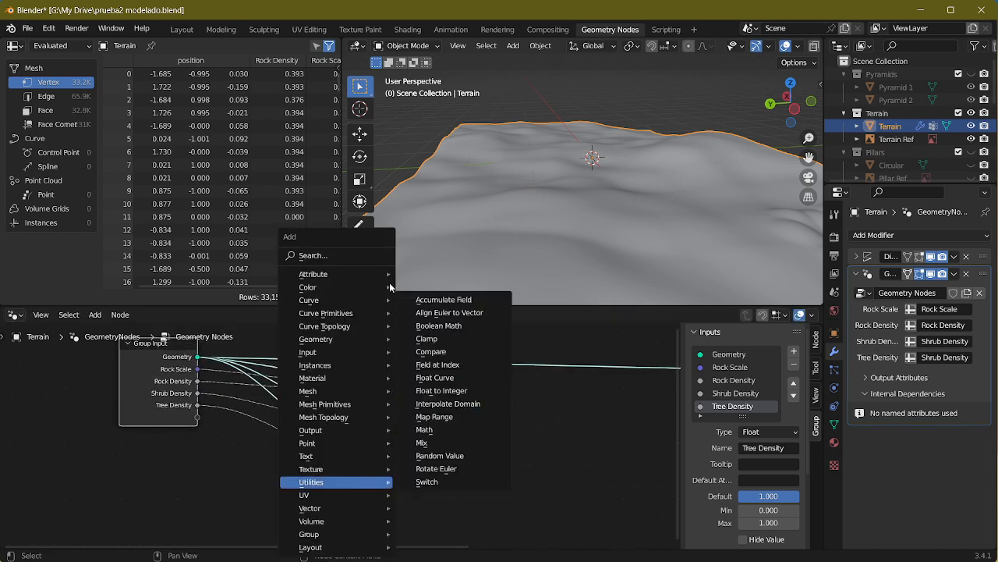
mouse_move(362, 316)
mouse_move(361, 341)
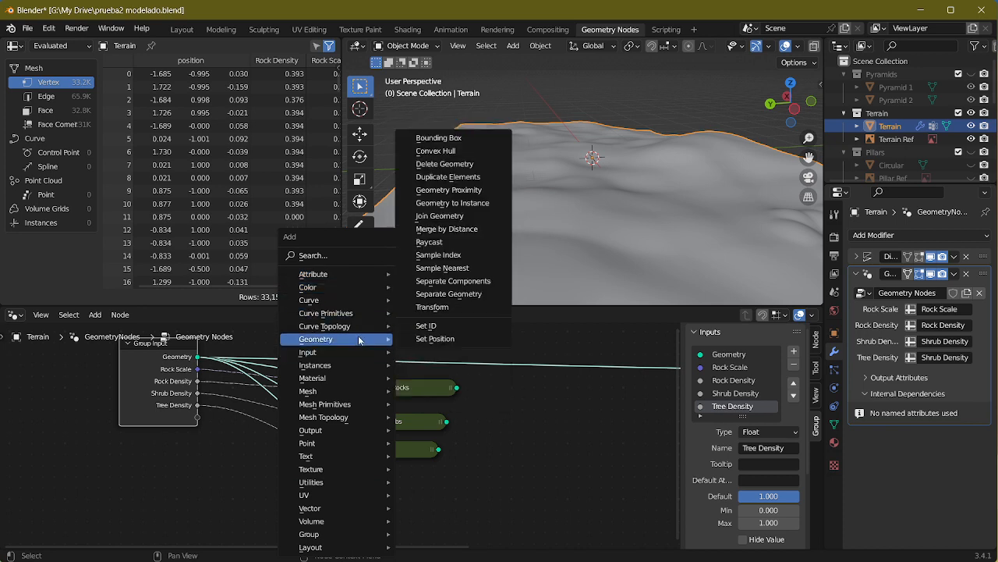
click(334, 256)
text(dist)
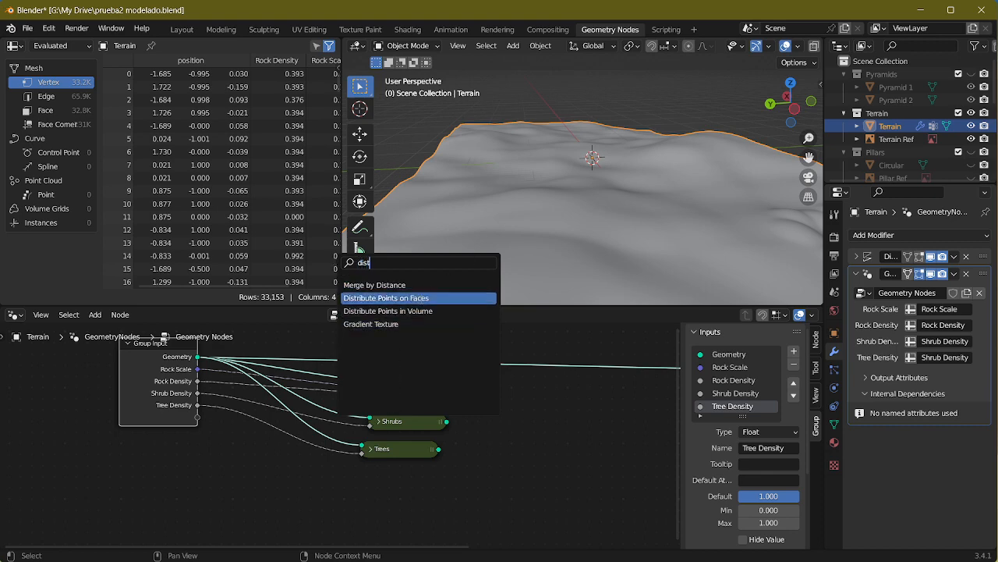
click(420, 299)
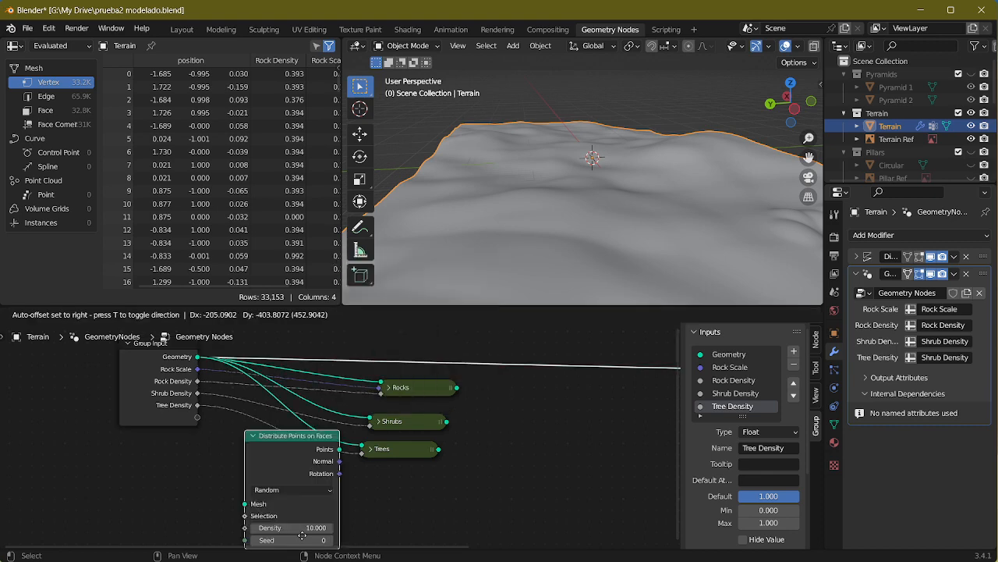
click(379, 527)
middle_drag(379, 528, 620, 438)
drag(421, 436, 469, 455)
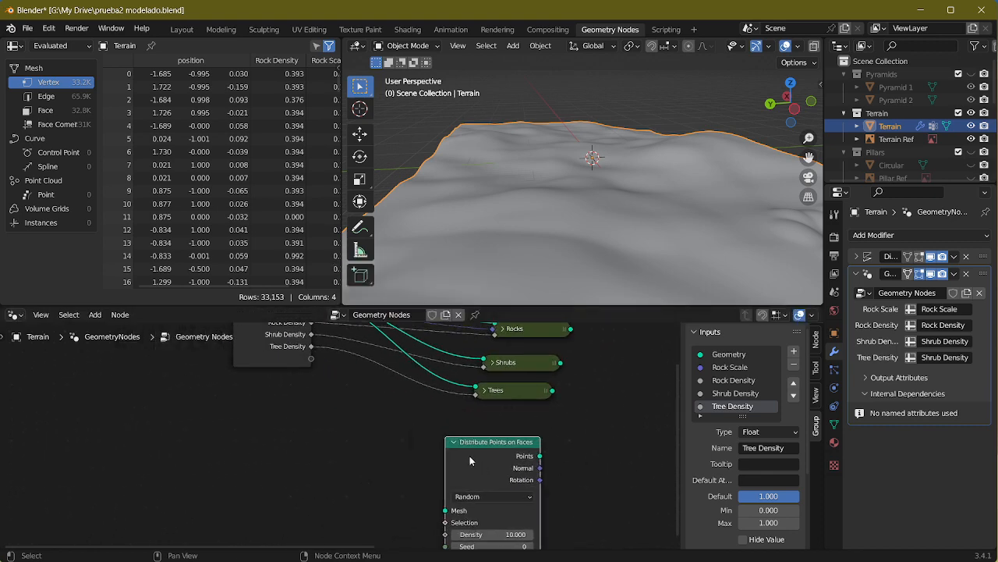
Step: Connect the Group Input's Geometry to the Mesh input of Distribute Points on Faces
middle_drag(347, 420, 335, 476)
drag(301, 358, 432, 494)
middle_drag(468, 472, 179, 505)
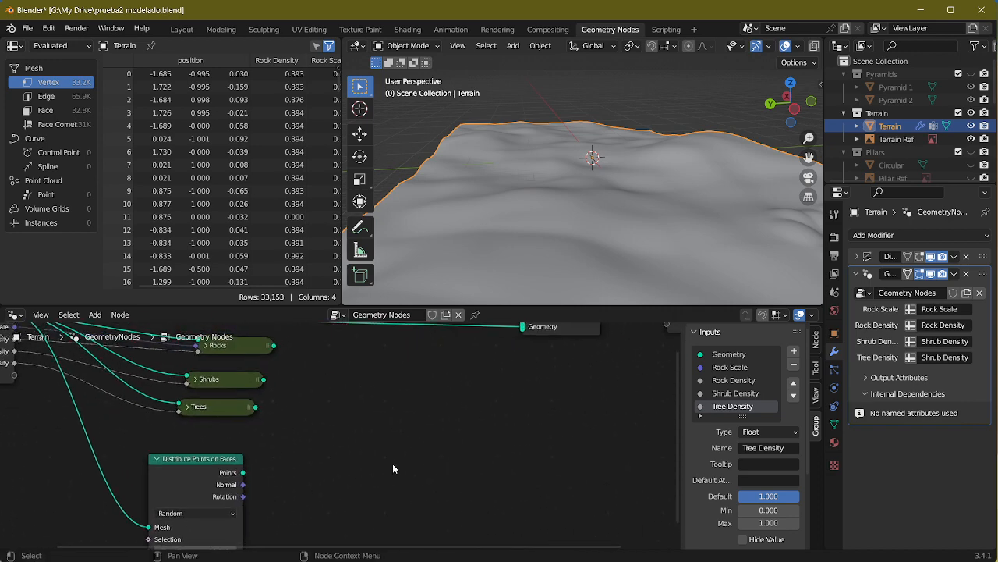
middle_drag(378, 468, 350, 481)
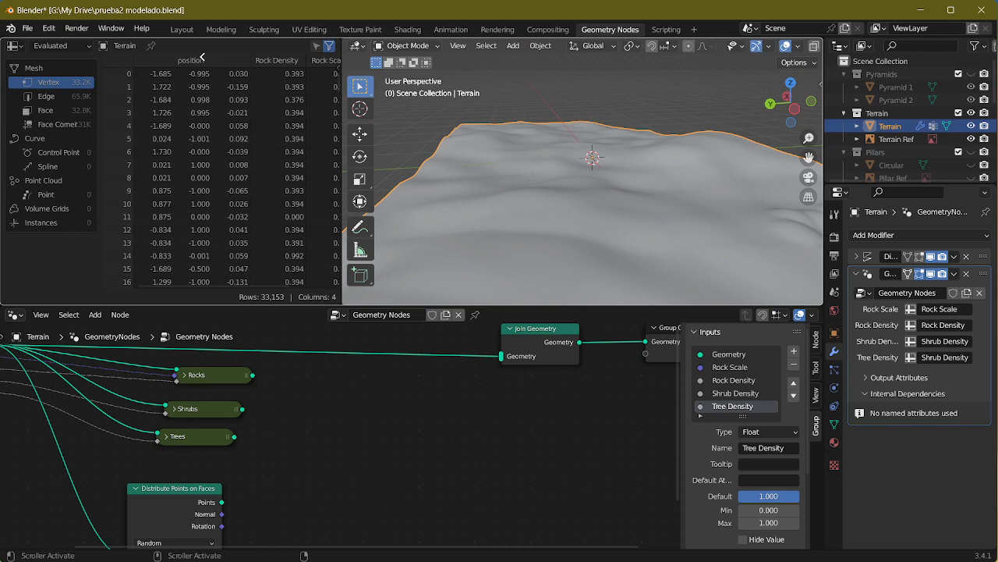
Step: Remove the spreadsheet area so the 3D viewport fills its space, and make the node editor taller
drag(202, 57, 189, 200)
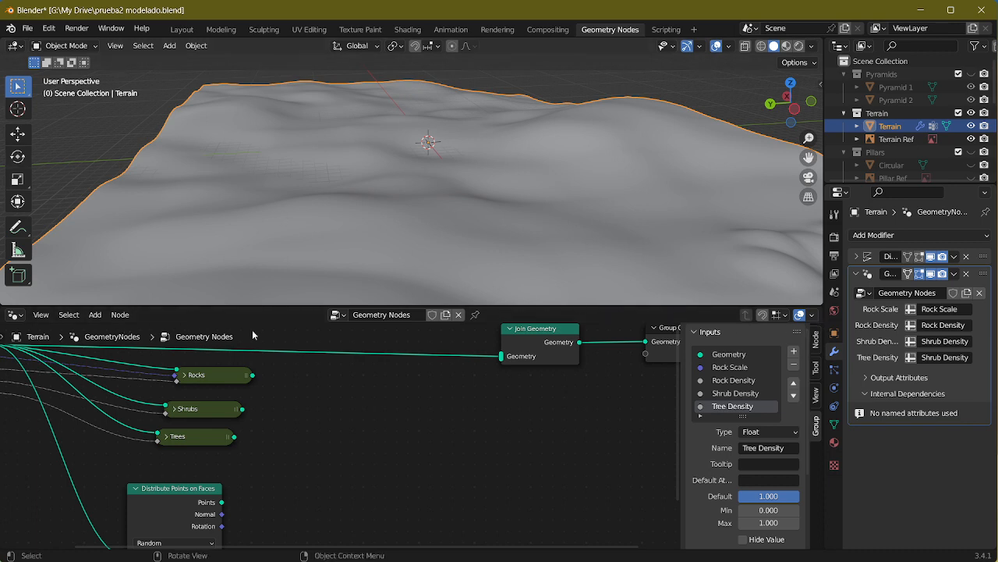
drag(521, 312, 538, 160)
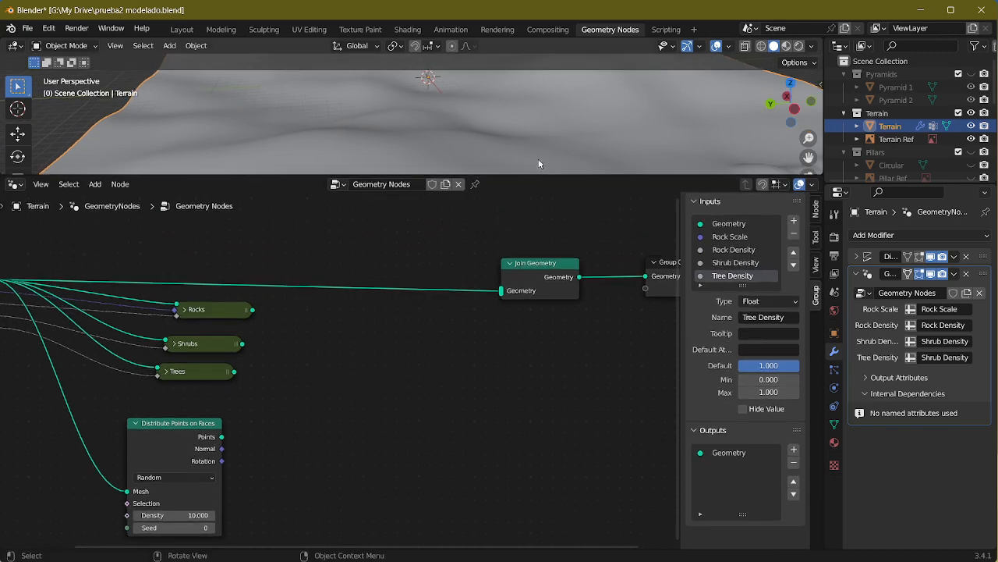
middle_drag(539, 160, 542, 117)
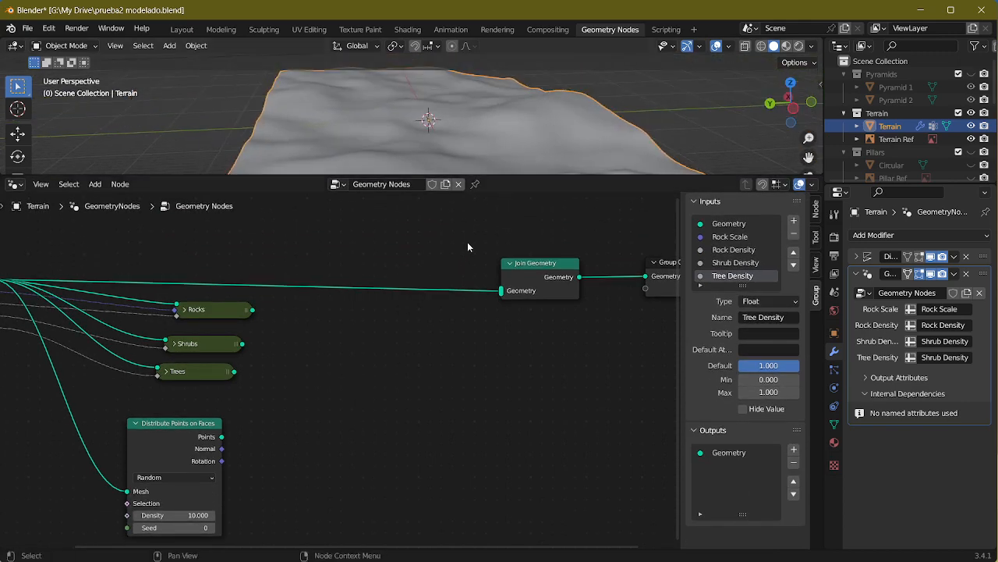
Step: Connect the Points output of Distribute Points on Faces to Join Geometry and check the points on the terrain
middle_drag(250, 402, 319, 404)
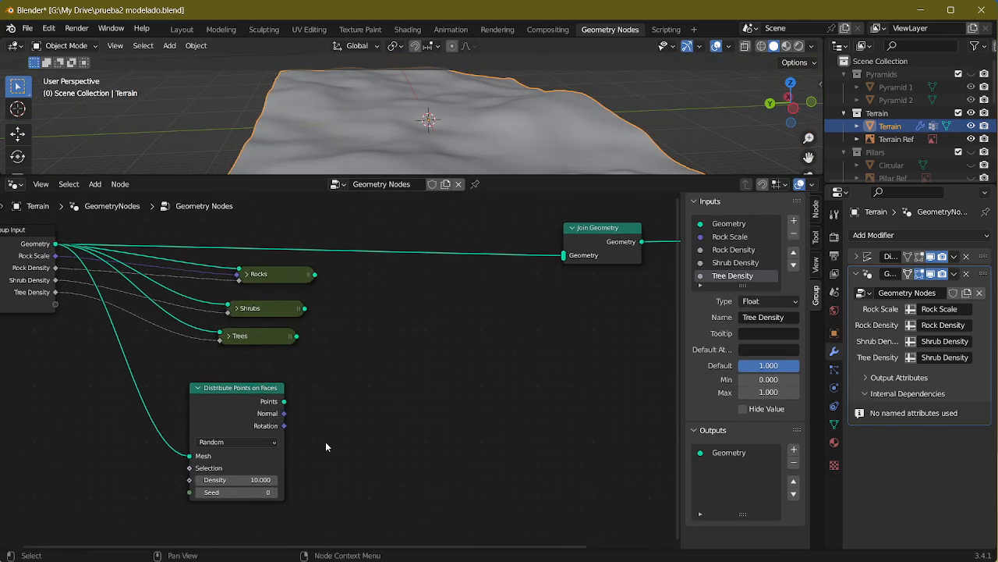
middle_drag(328, 444, 332, 440)
drag(293, 398, 567, 259)
middle_drag(541, 136, 579, 129)
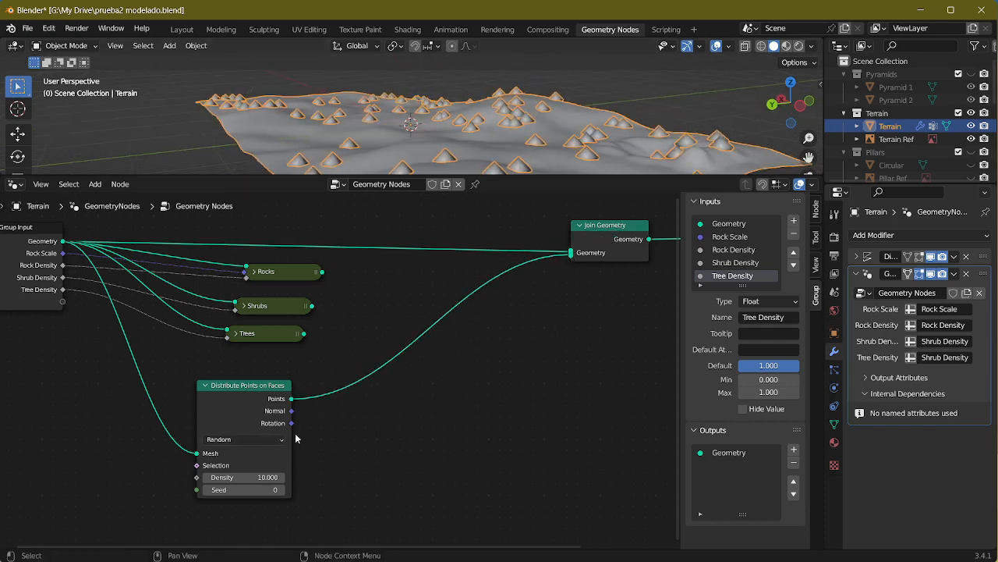
Step: Insert an Instance on Points node between Distribute Points on Faces and Join Geometry
drag(232, 411, 209, 415)
key(shift+a)
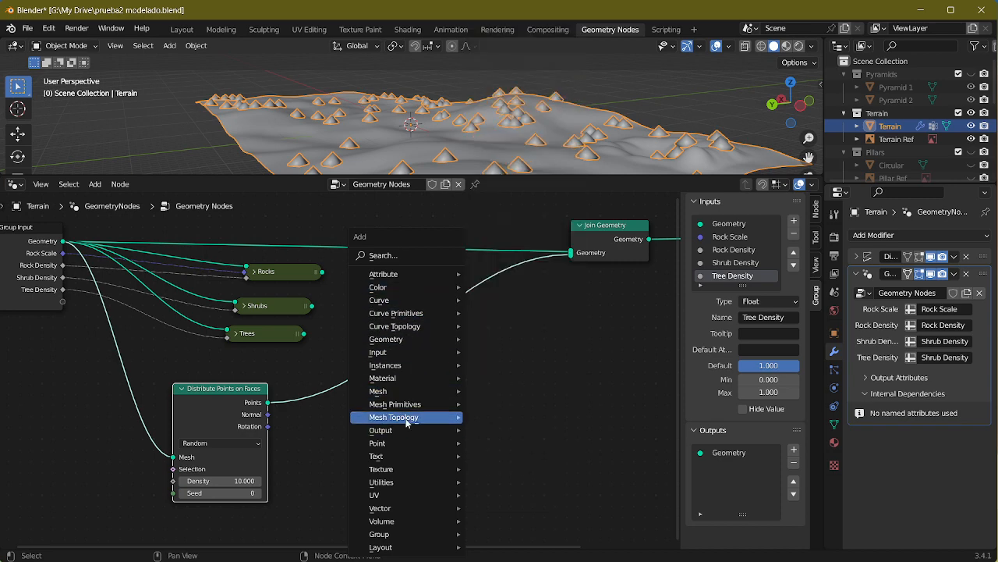
click(401, 255)
text(instance)
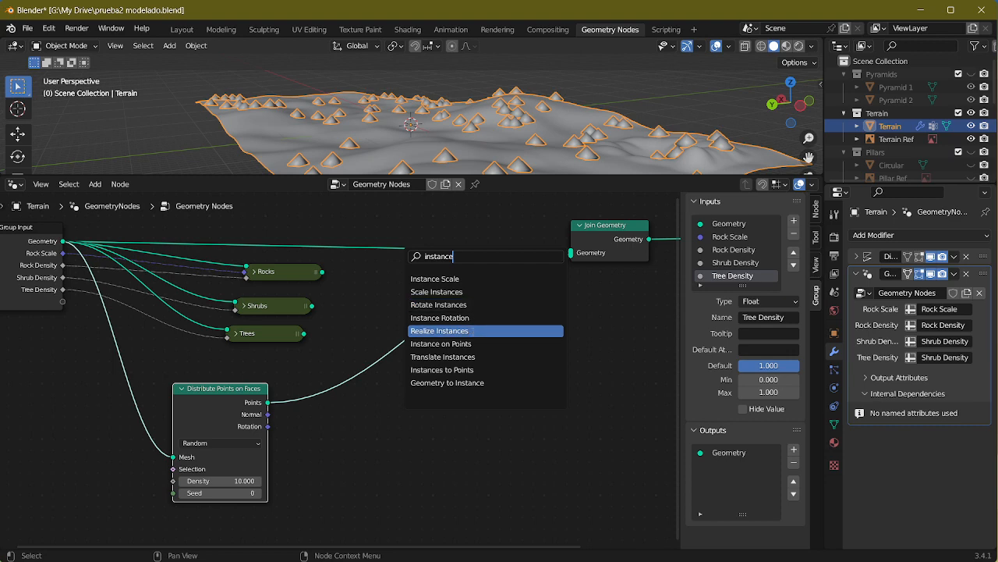
click(468, 344)
click(493, 403)
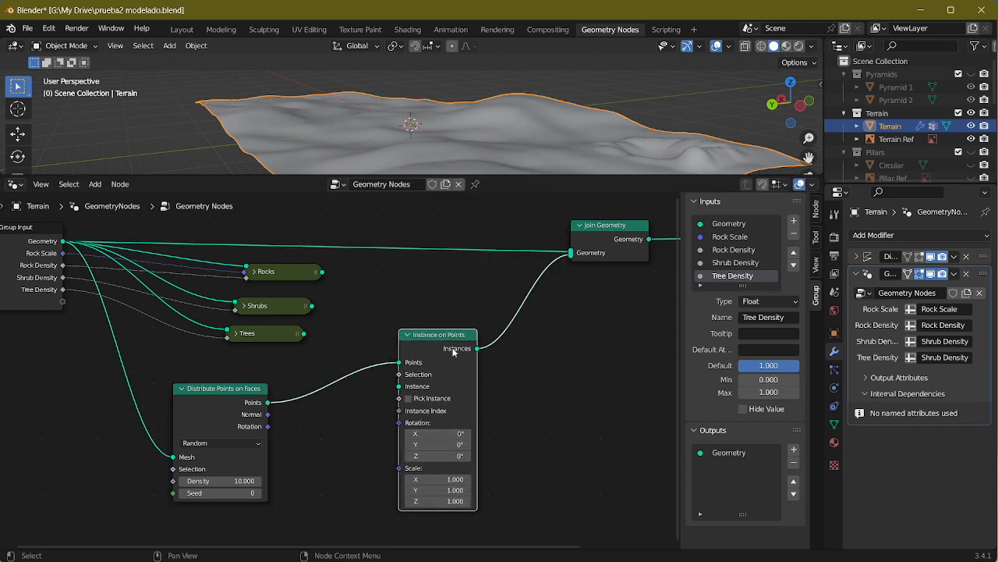
drag(453, 352, 424, 343)
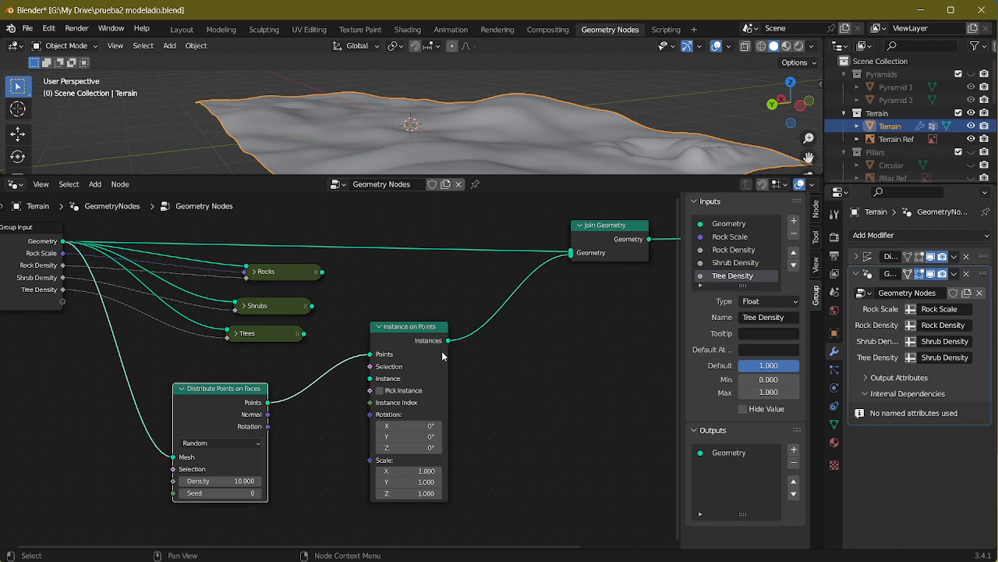
Step: Group the Distribute Points on Faces and Instance on Points nodes, name the group Pillars and collapse it
shift+click(220, 413)
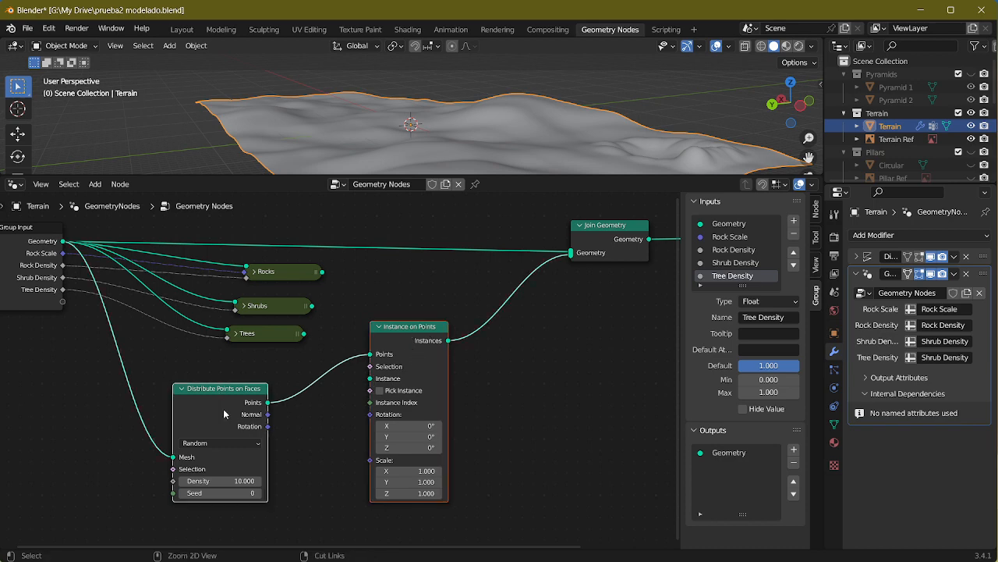
key(ctrl+g)
key(Tab)
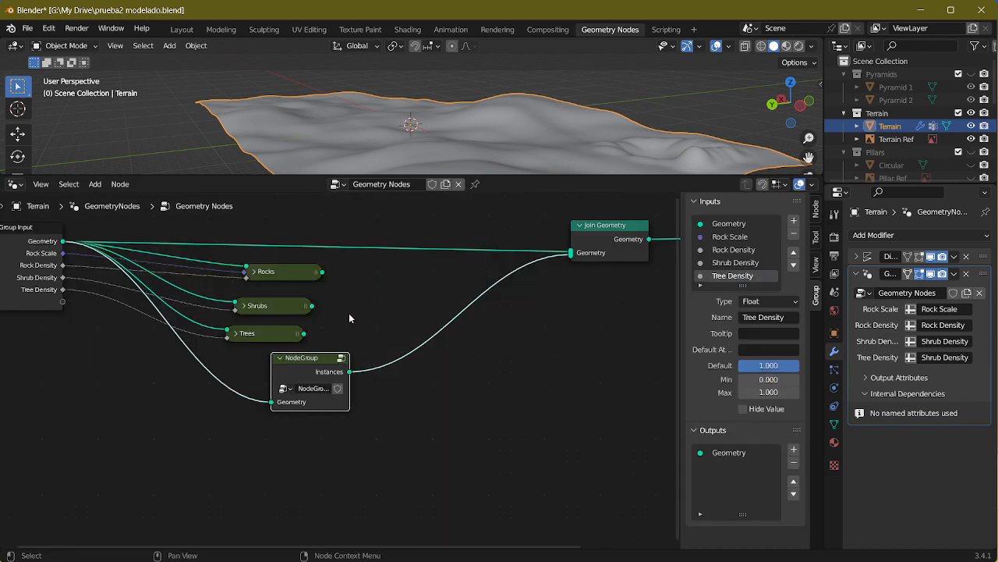
text(Pillars)
click(280, 359)
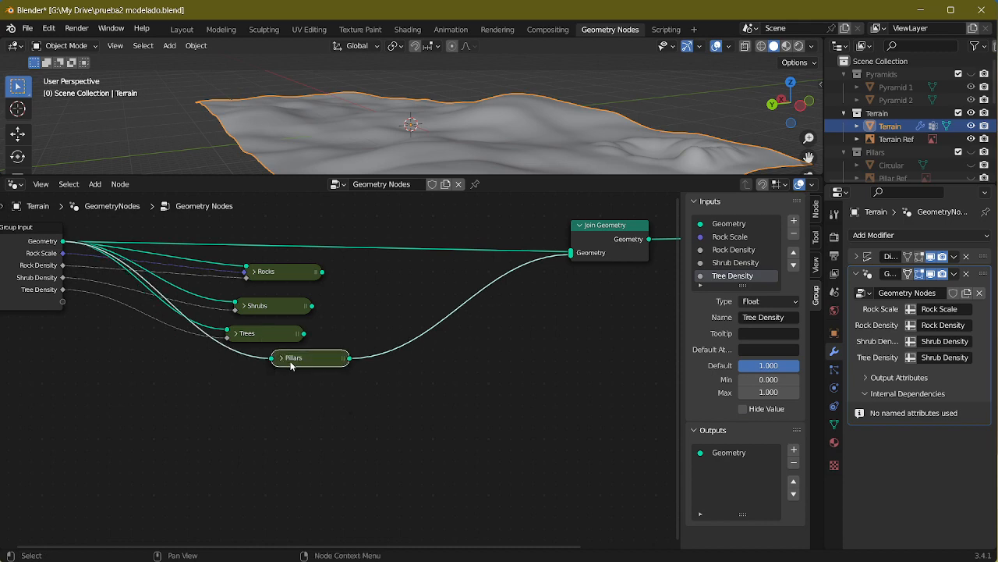
Step: Open the Pillars group for editing and collapse its Distribute Points on Faces node
drag(289, 360, 281, 306)
key(Tab)
scroll(340, 371, up, 3)
click(419, 416)
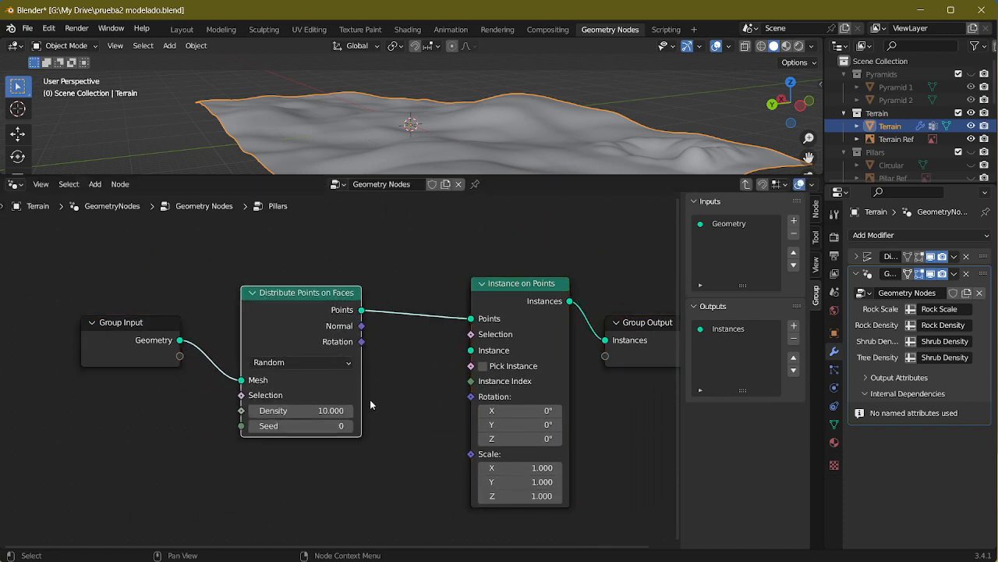
middle_drag(294, 324, 246, 316)
click(206, 287)
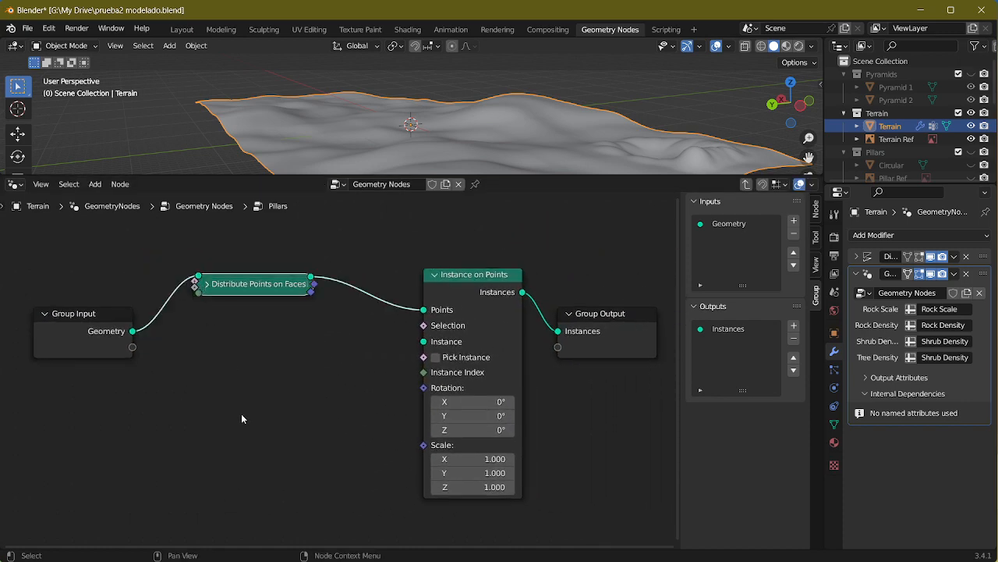
Step: Add a Collection Info node to the Pillars group and connect its Geometry to the Instance input of Instance on Points
key(shift+a)
click(194, 255)
text(collec)
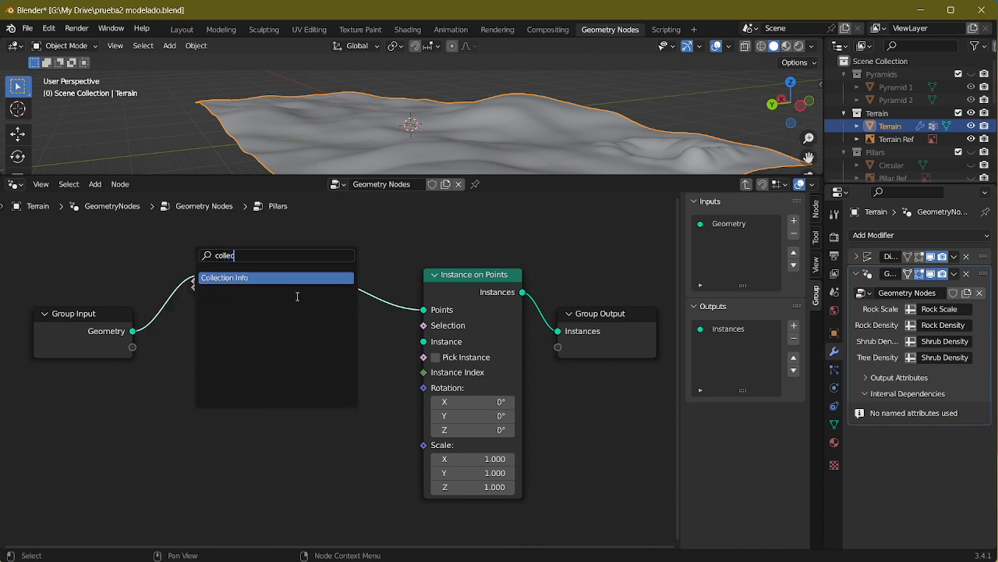
click(273, 278)
click(276, 378)
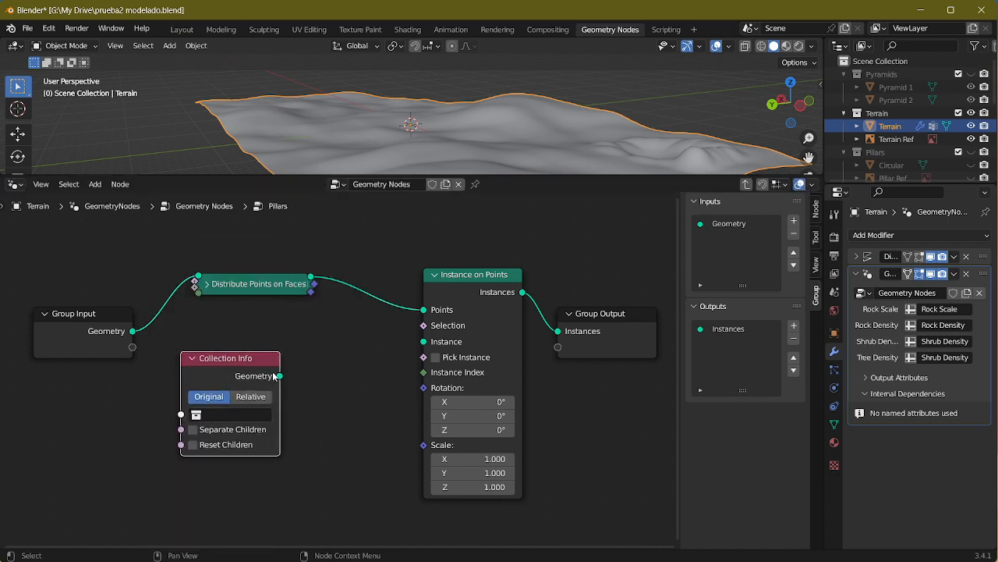
drag(279, 375, 422, 344)
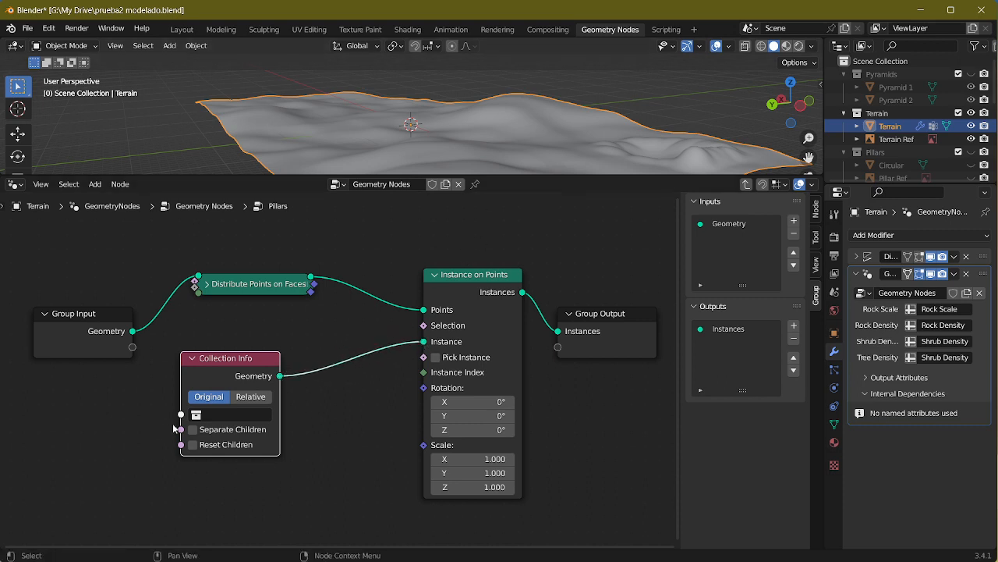
Step: Set the Collection Info node to the Pillars collection with Relative transform space and inspect the instances on the terrain
click(232, 414)
click(234, 278)
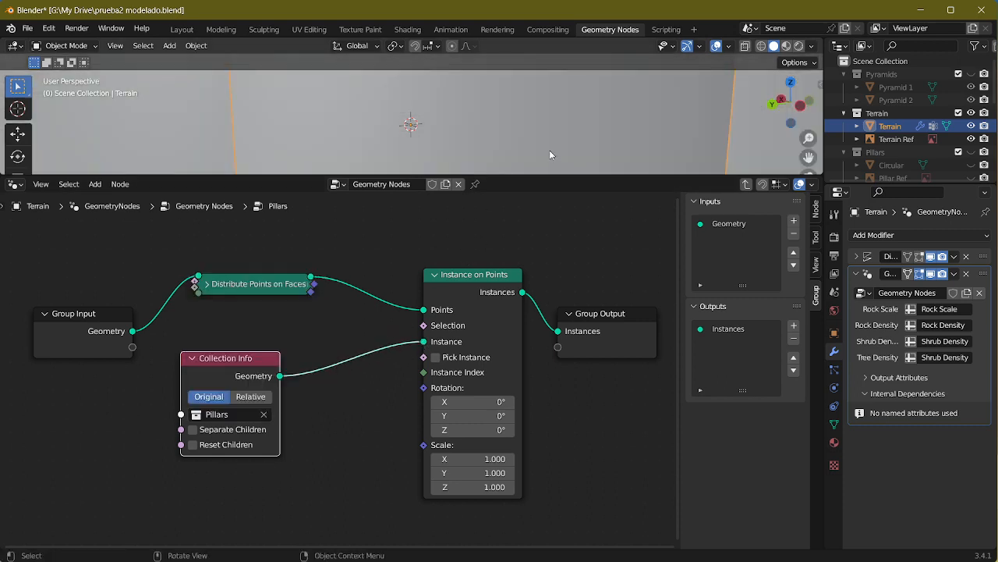
click(250, 396)
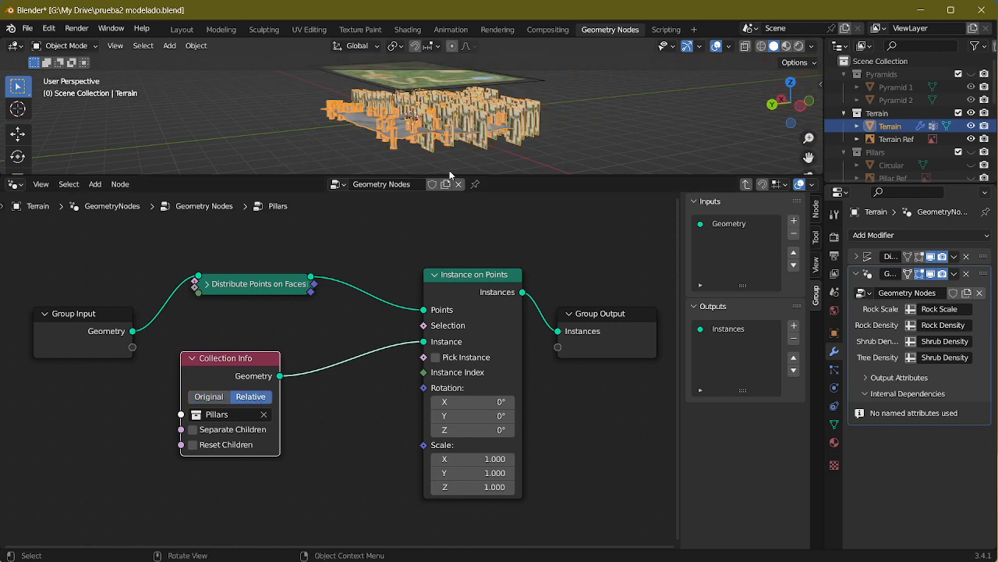
scroll(450, 141, up, 7)
middle_drag(490, 107, 523, 127)
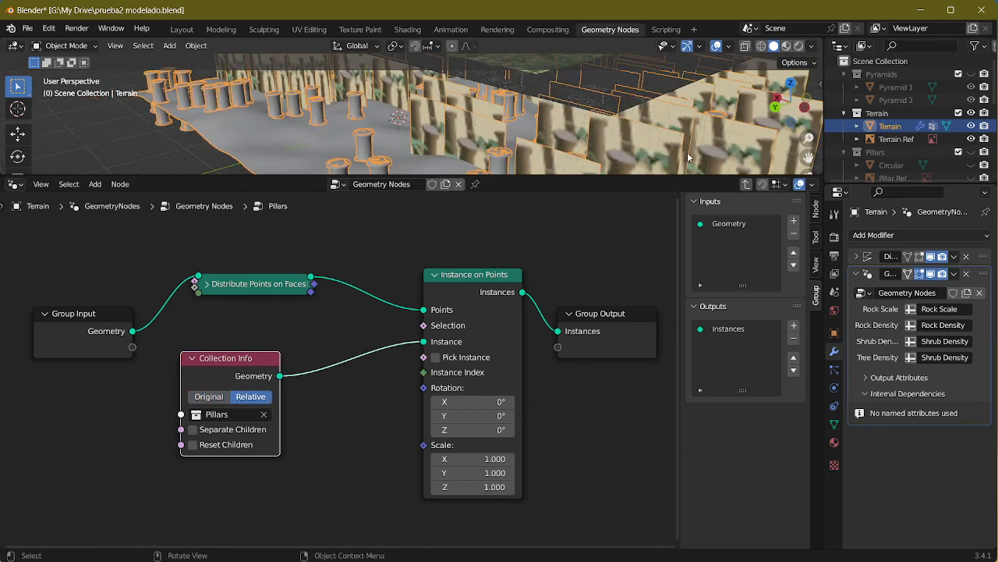
Step: Delete the Pillar Ref image from the Pillars collection and inspect the remaining pillars
click(893, 139)
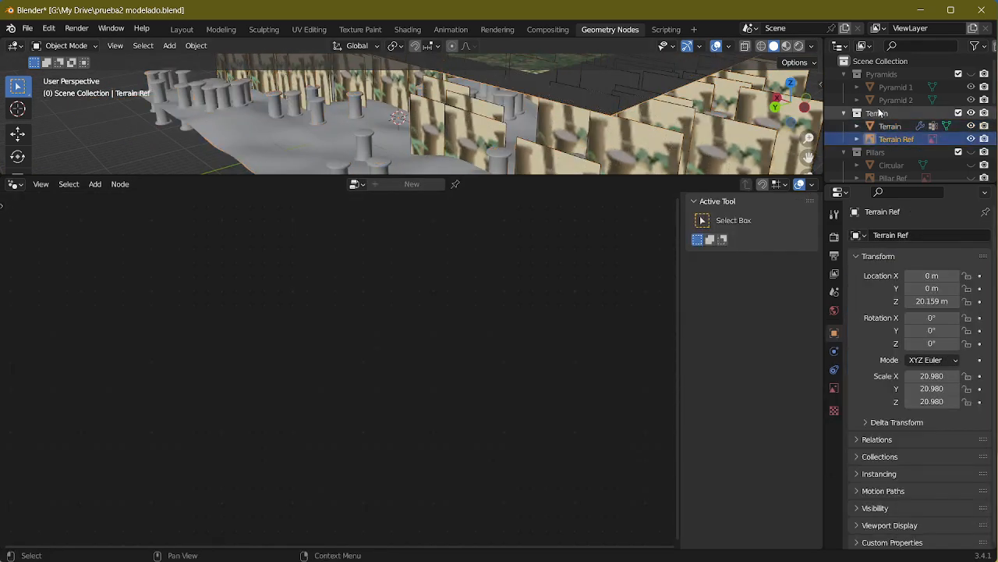
scroll(897, 160, down, 2)
click(901, 137)
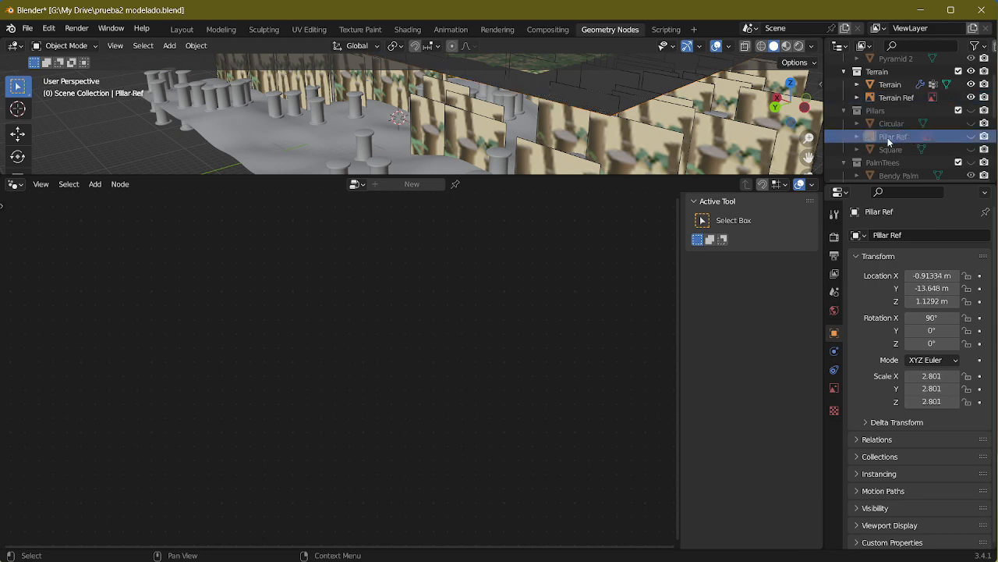
key(Delete)
middle_drag(757, 119, 684, 106)
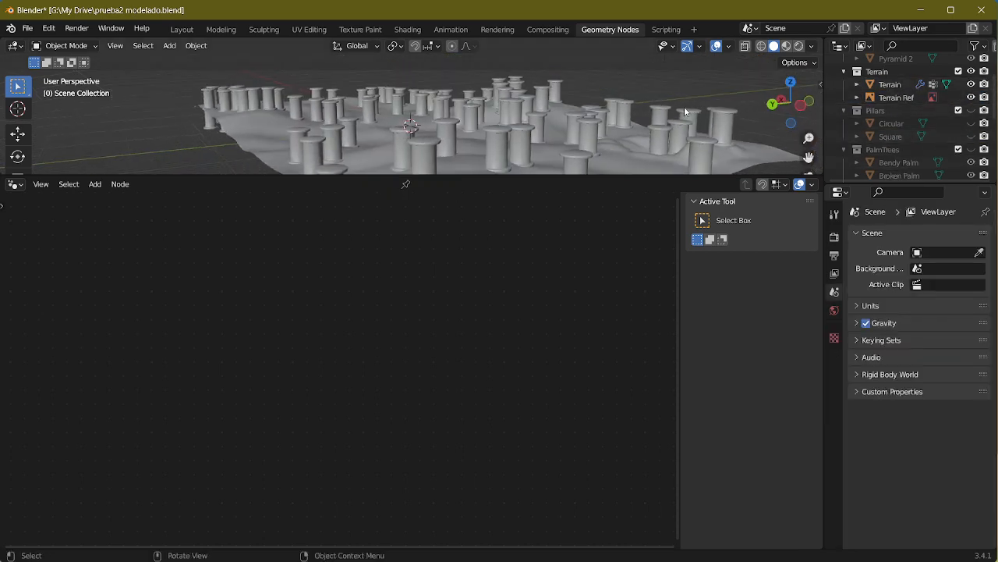
scroll(460, 132, up, 4)
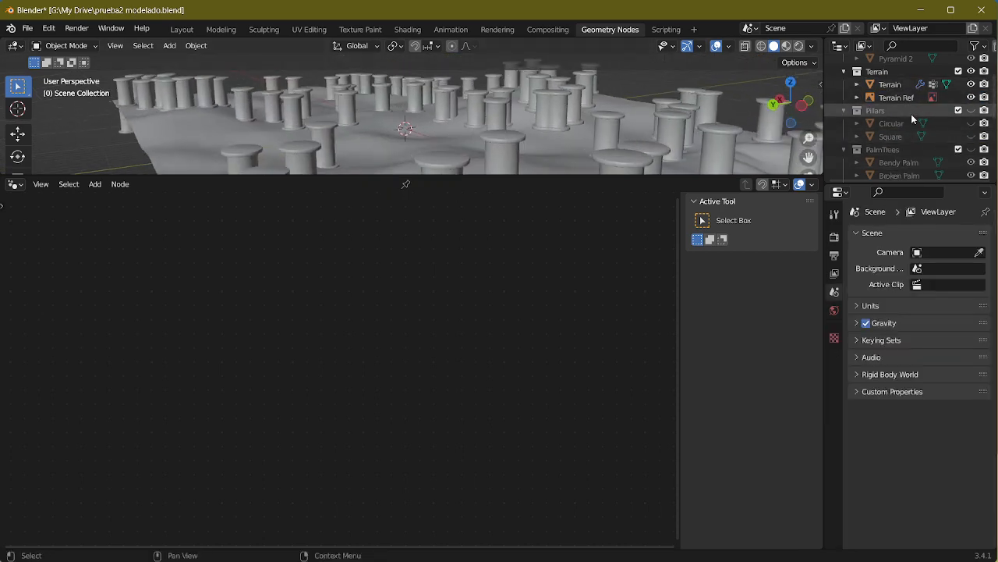
Step: Reselect the Terrain and return to its Pillars node group
click(513, 141)
middle_drag(146, 508, 209, 404)
key(Tab)
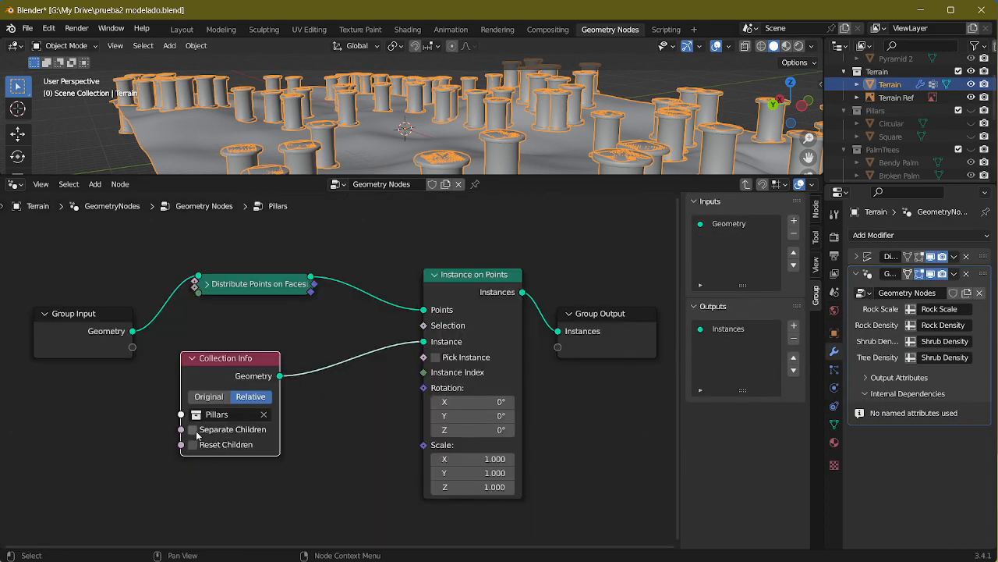
Step: Enable Separate Children on the Pillars Collection Info node and Pick Instance on the Instance on Points node
click(435, 357)
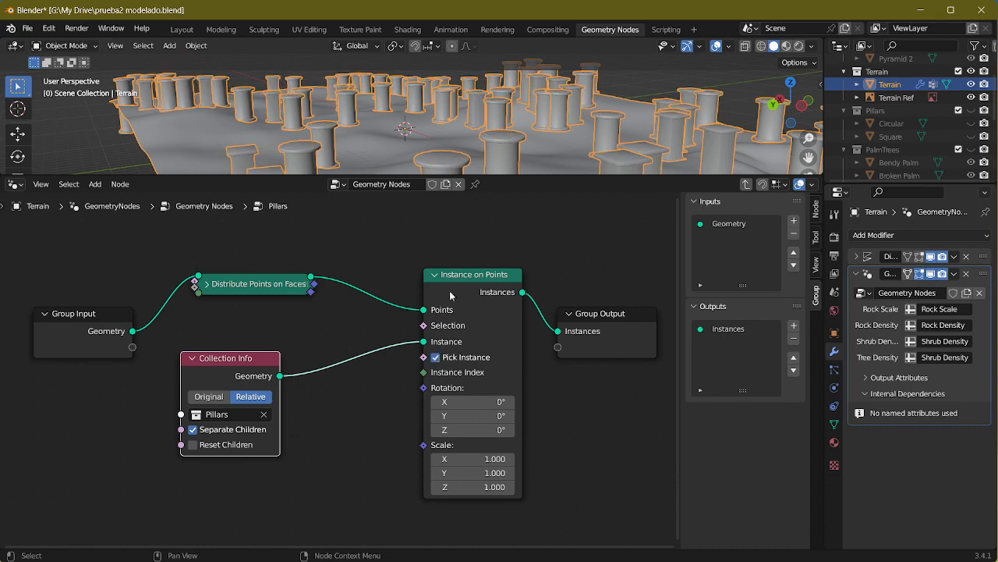
middle_drag(374, 129, 491, 103)
Step: In the Layout workspace, hide the Terrain collection and show the Pillars collection with its Circular and Square objects
click(182, 29)
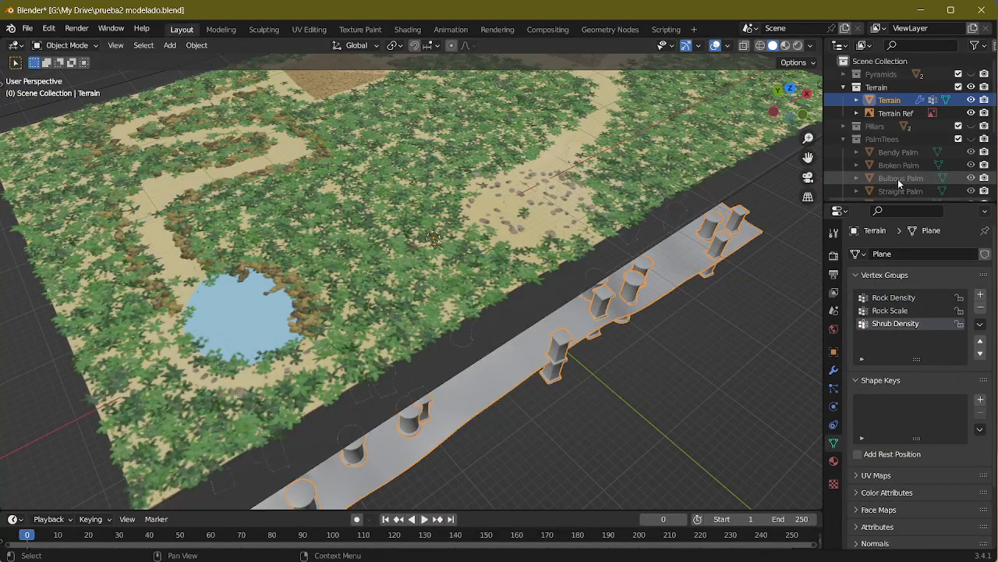
middle_drag(686, 335, 624, 367)
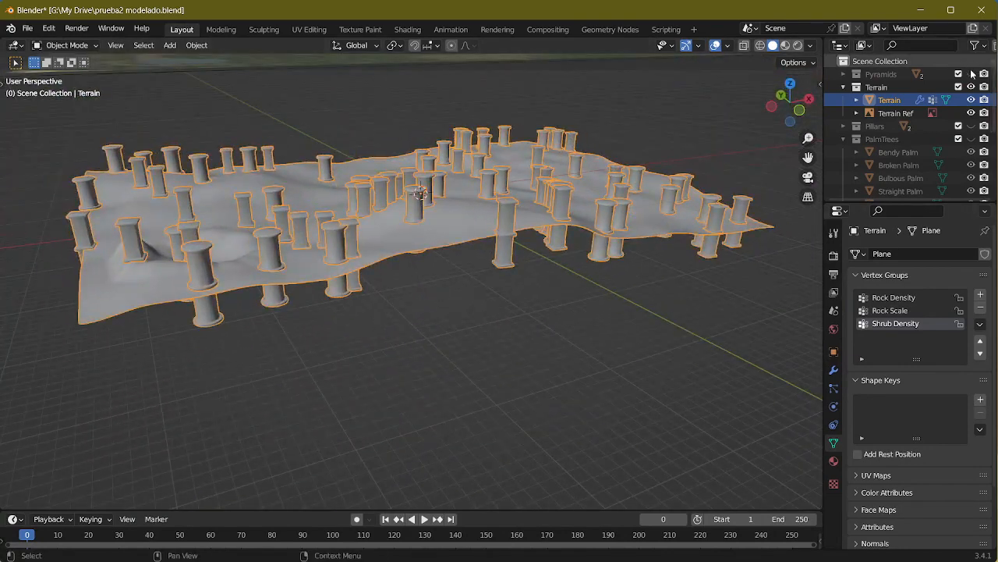
click(972, 100)
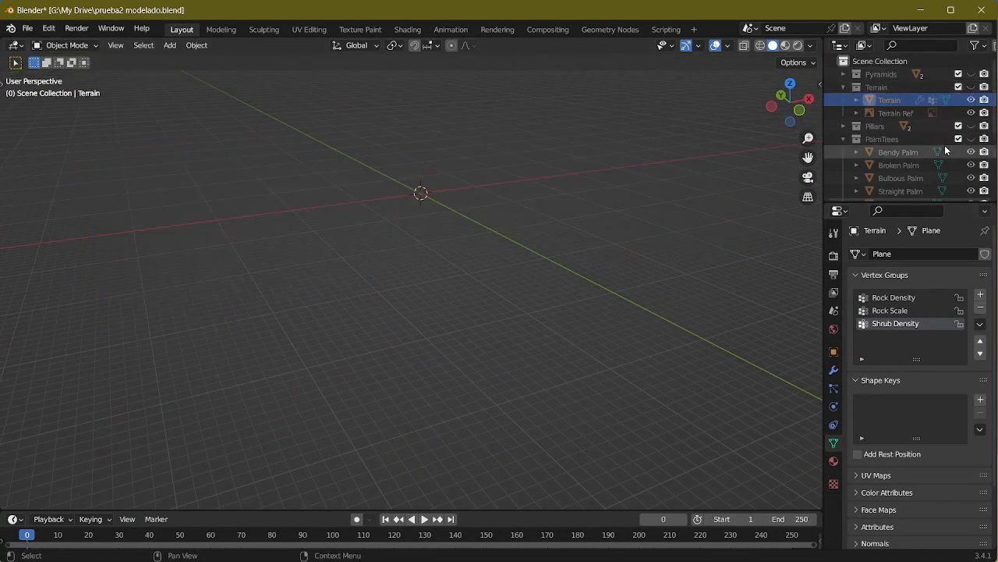
click(971, 126)
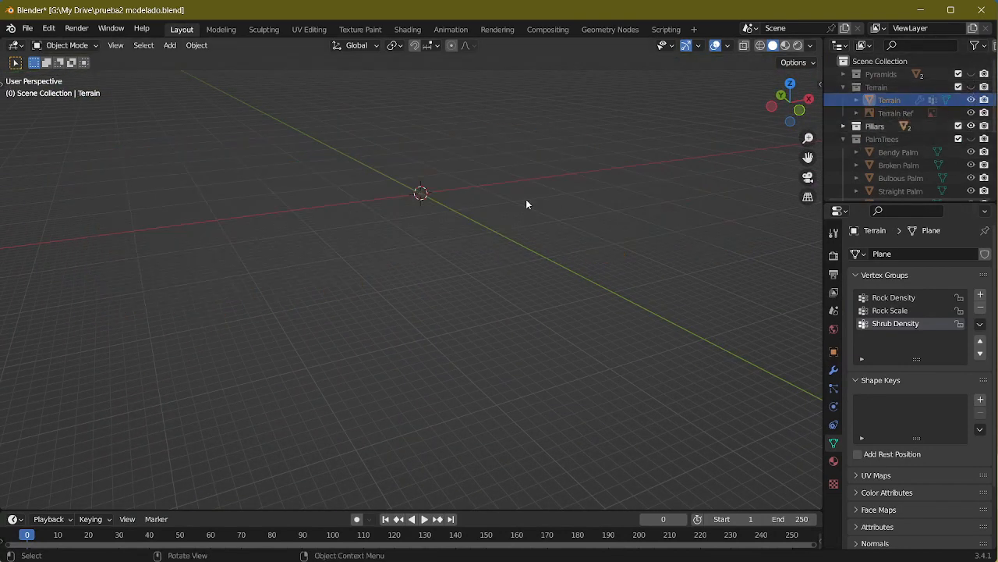
click(843, 125)
click(972, 153)
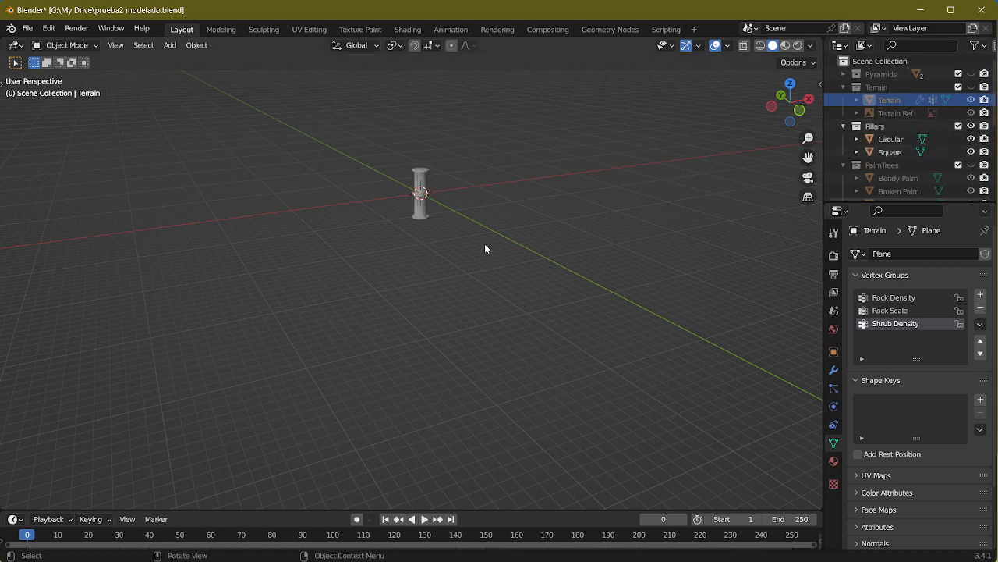
Step: Select the Circular and Square pillars together in front view and enter Edit Mode on both meshes
middle_drag(484, 244, 585, 233)
drag(585, 233, 358, 344)
scroll(534, 277, up, 3)
middle_drag(535, 282, 553, 259)
scroll(510, 252, up, 3)
scroll(514, 252, down, 2)
scroll(514, 252, down, 2)
scroll(378, 202, up, 4)
shift+middle_drag(377, 202, 479, 301)
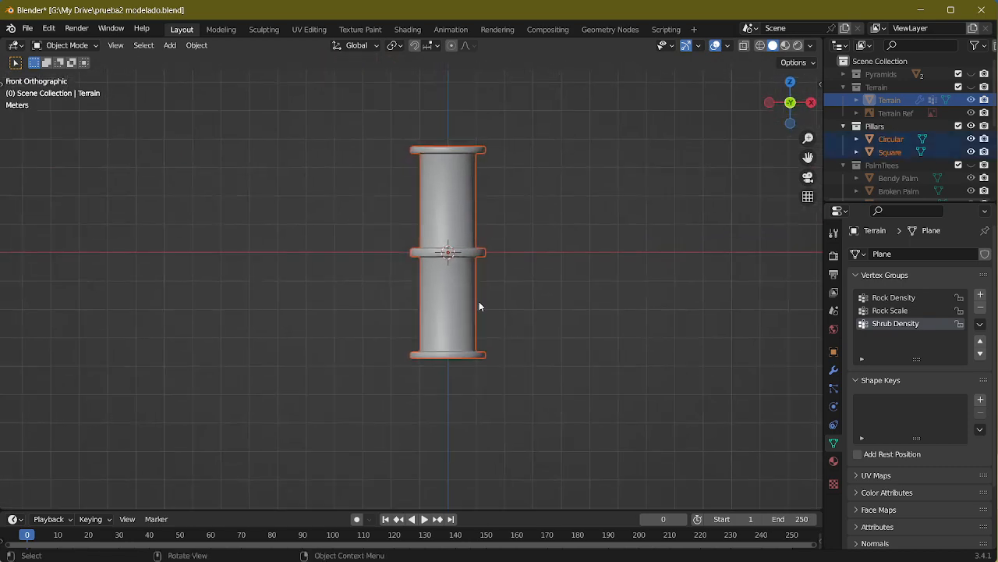
key(Tab)
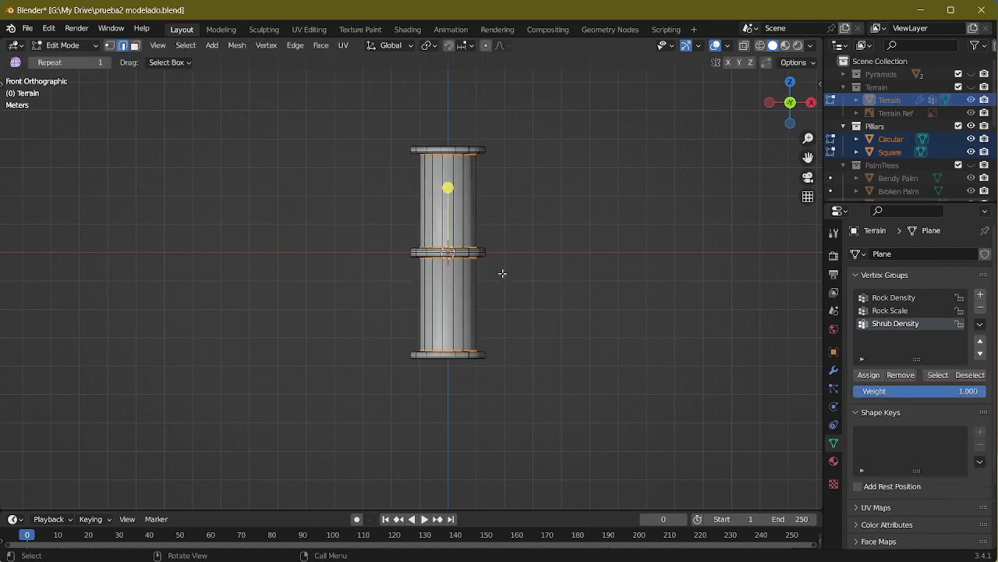
key(g)
key(z)
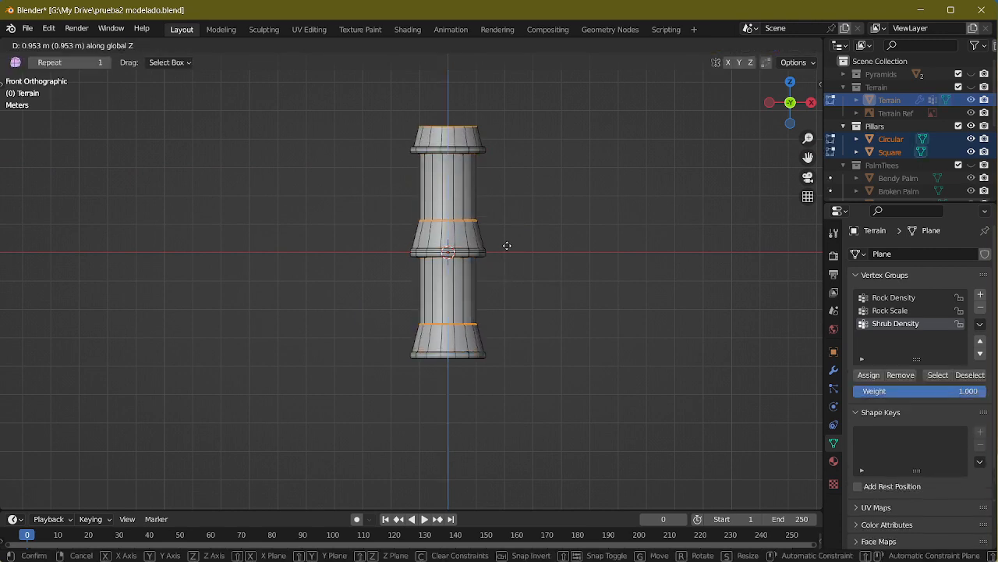
right_click(509, 244)
Step: Move the entire mesh of both pillars up about 3.6 m along Z so their bases sit at the origin
key(a)
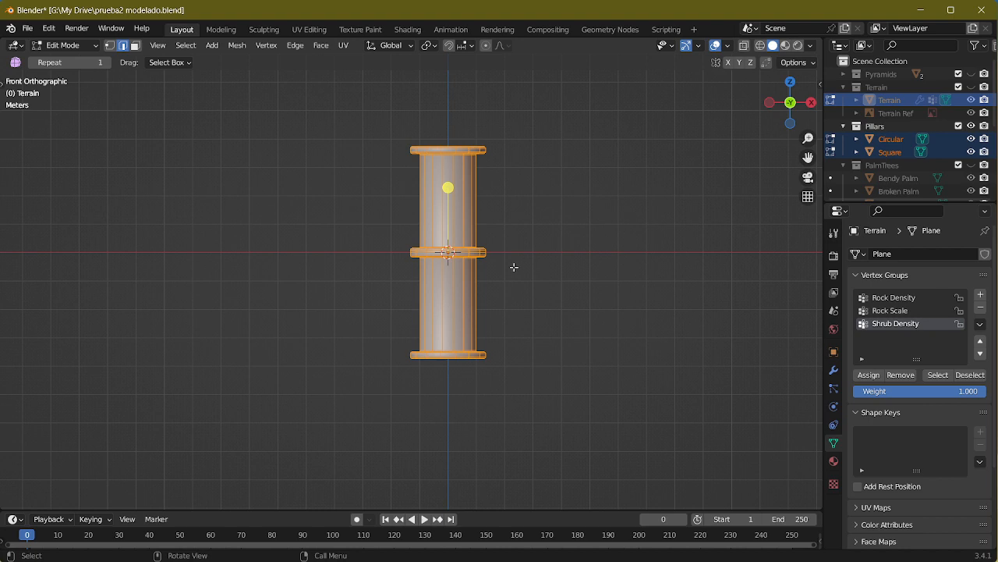
key(g)
key(z)
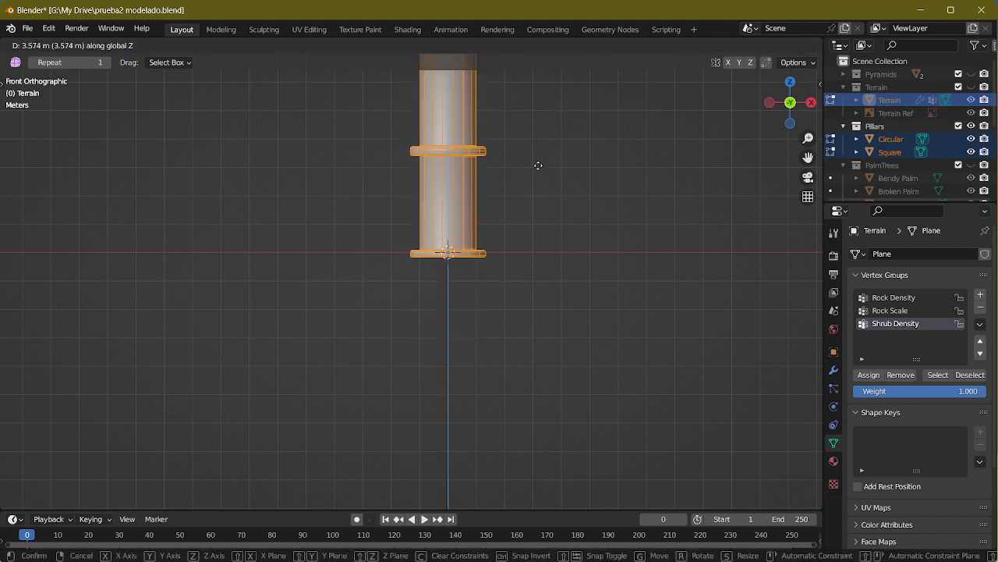
click(543, 164)
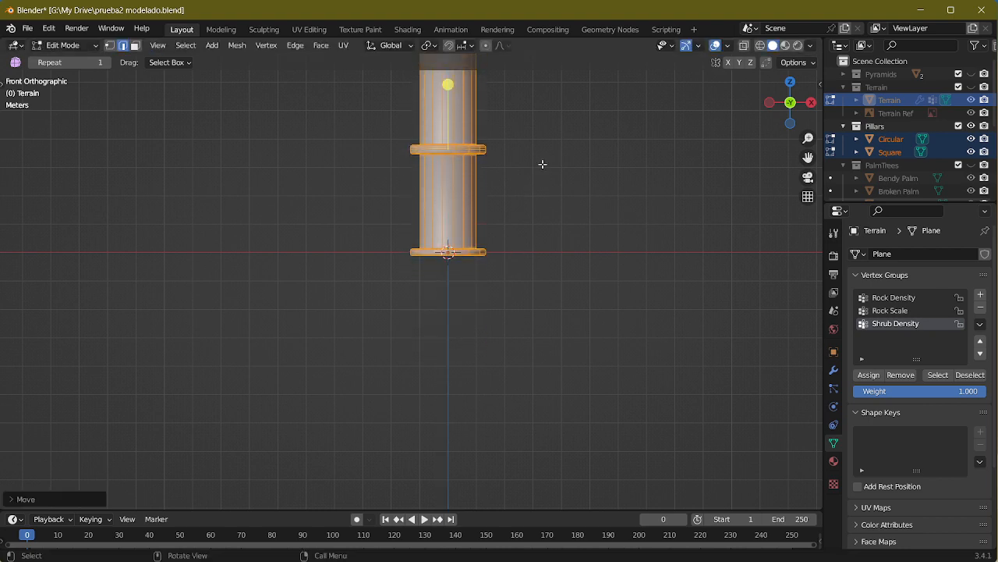
scroll(497, 247, up, 4)
middle_drag(497, 247, 577, 303)
key(KP_Decimal)
scroll(575, 330, down, 3)
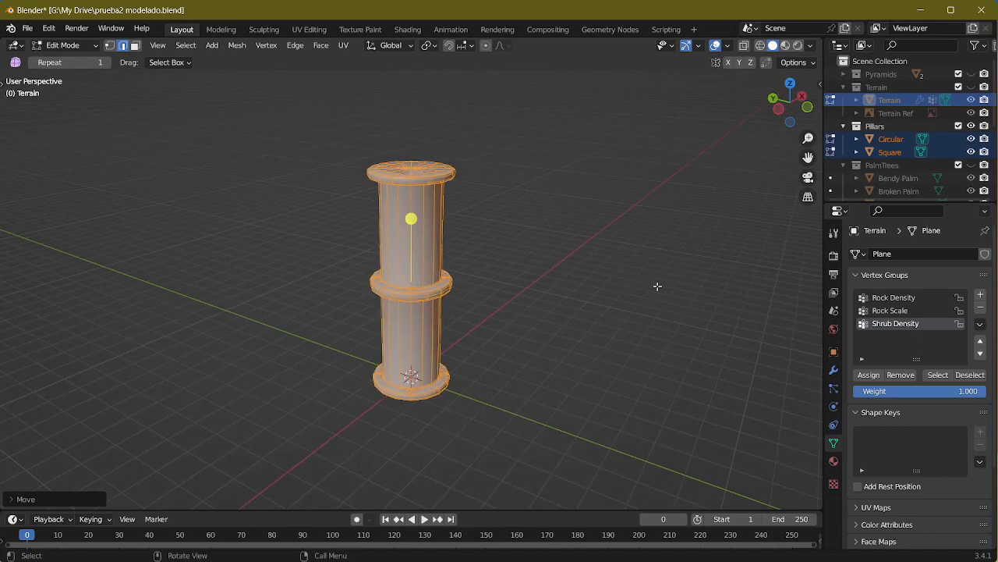
key(alt+Tab)
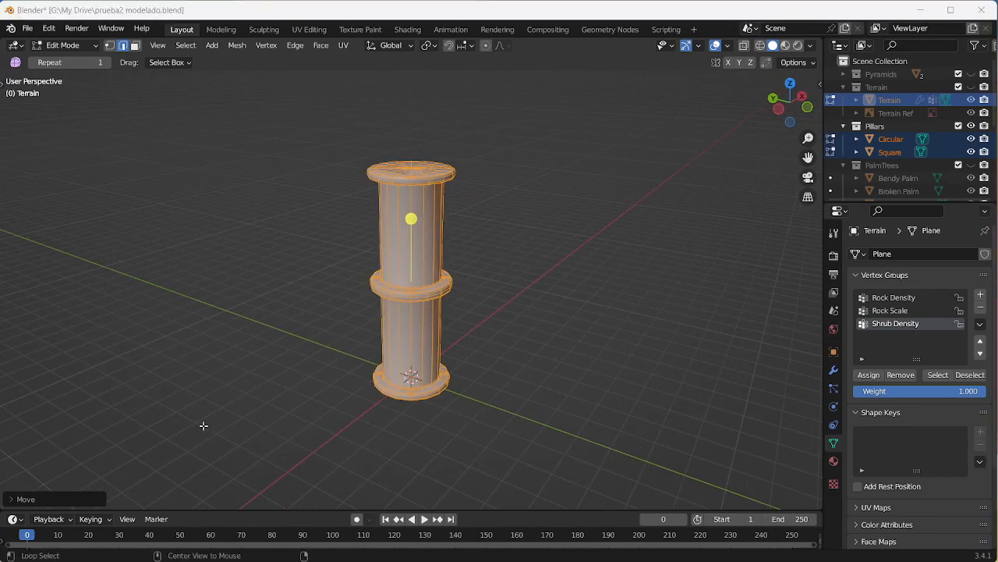
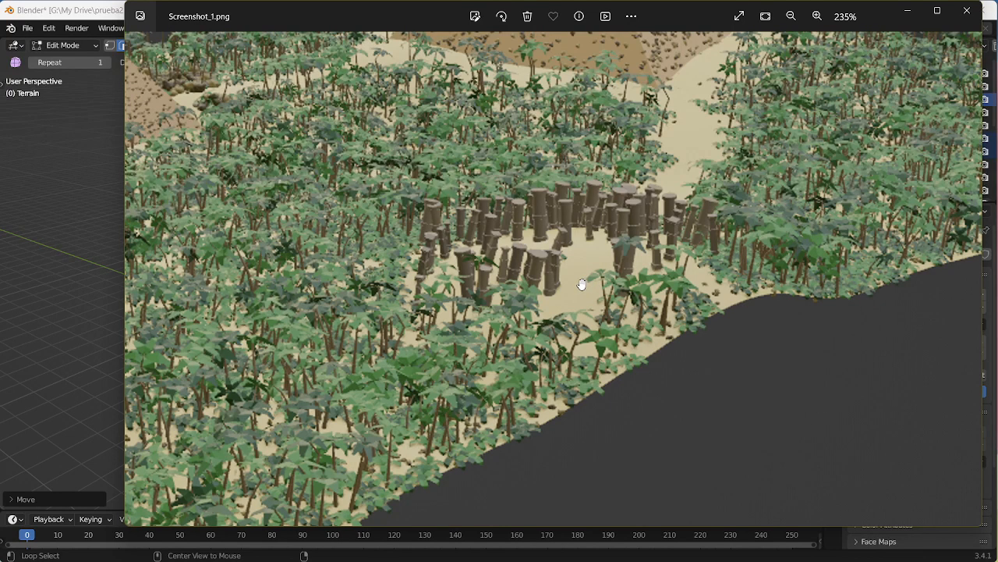
Step: Back in Blender, show the PalmTrees collection alongside the pillars and return both pillar meshes to Object Mode
key(alt+Tab)
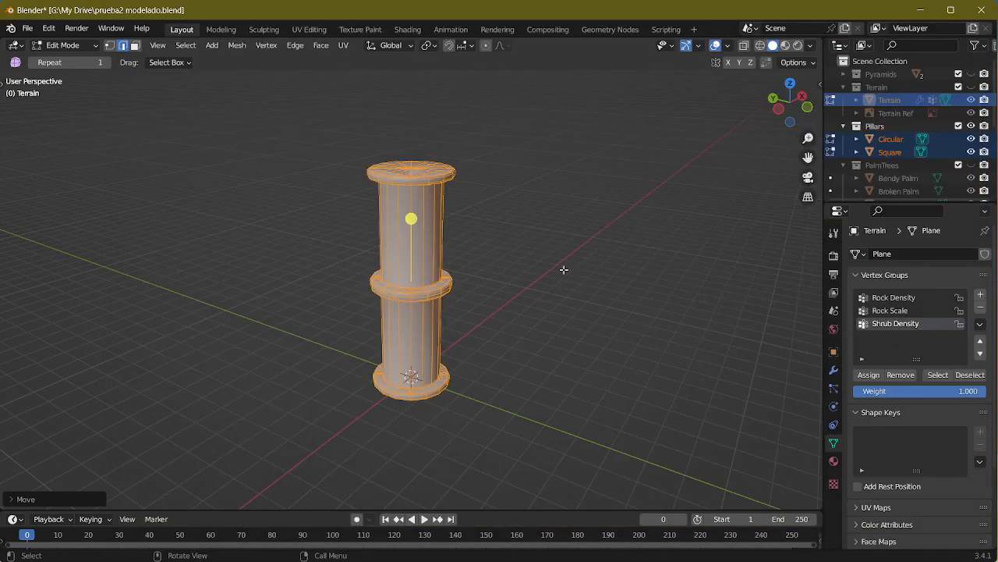
middle_drag(570, 292, 384, 252)
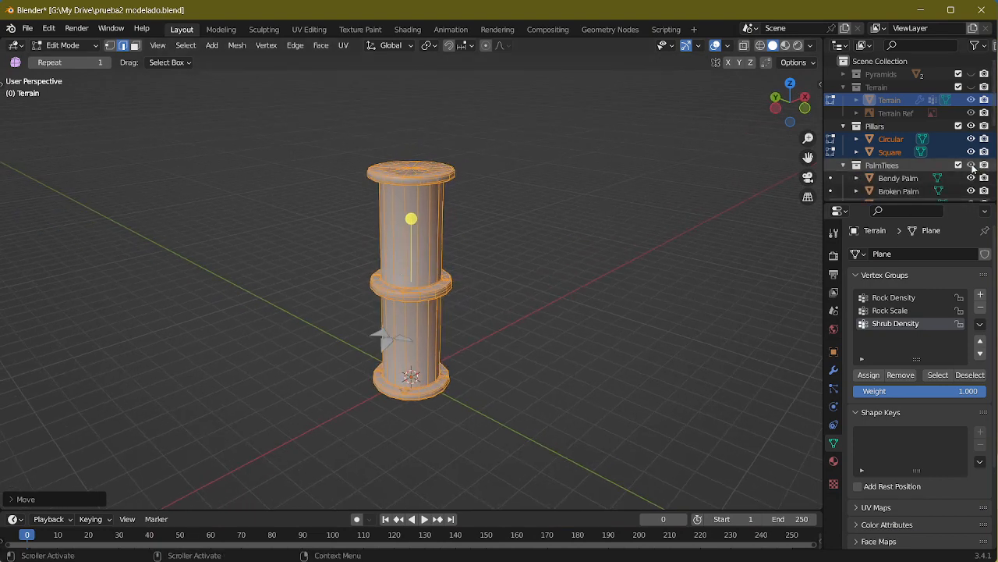
scroll(535, 245, up, 3)
middle_drag(535, 245, 560, 186)
key(Tab)
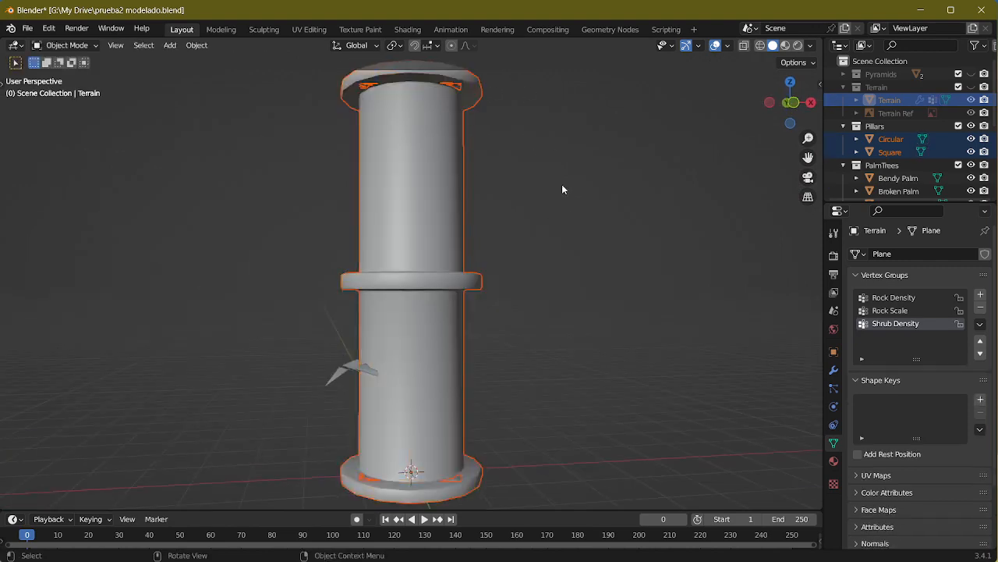
Step: Scale both pillars down uniformly until they stand slightly shorter than the palm trees, and deselect them
middle_drag(465, 339, 499, 392)
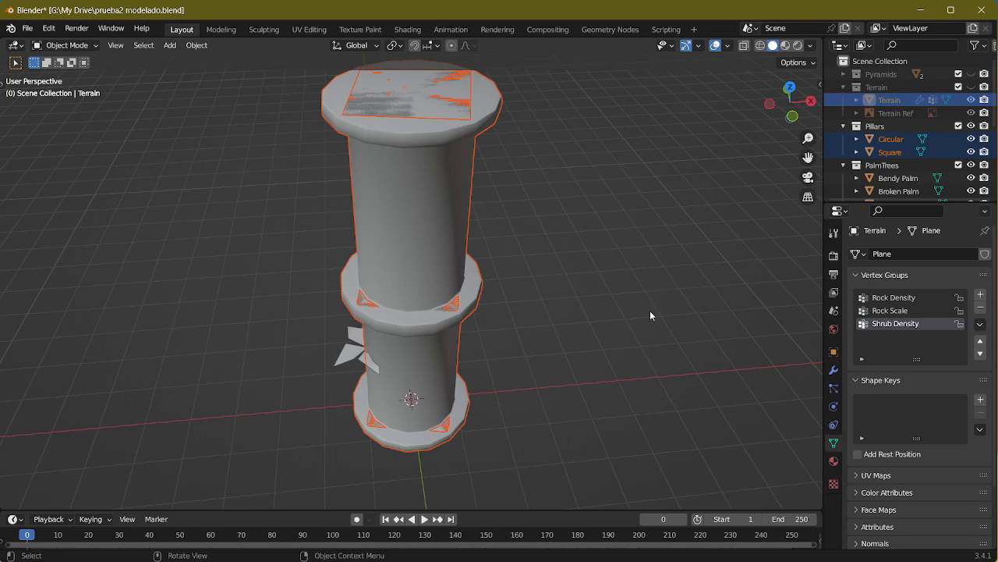
shift+middle_drag(651, 315, 695, 191)
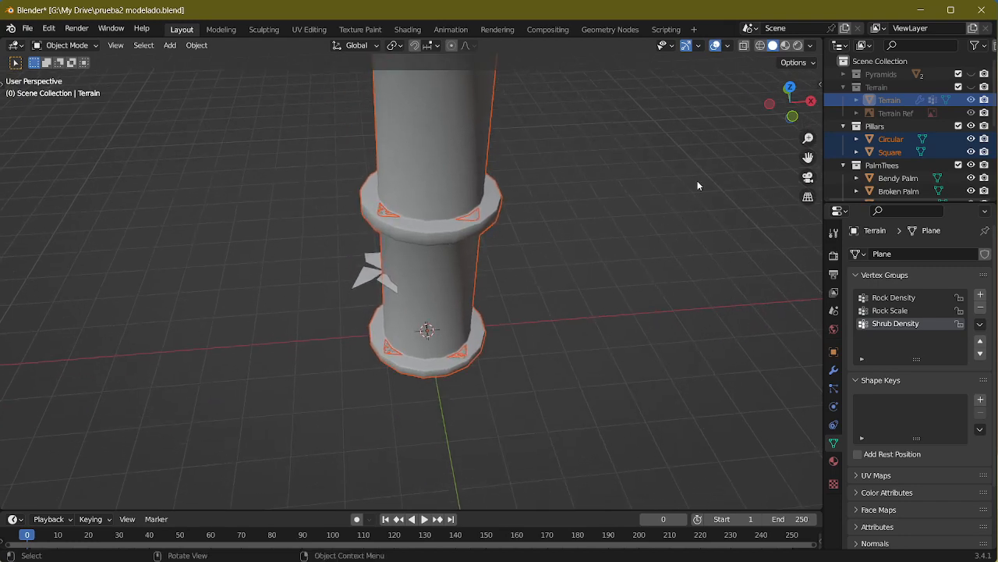
key(s)
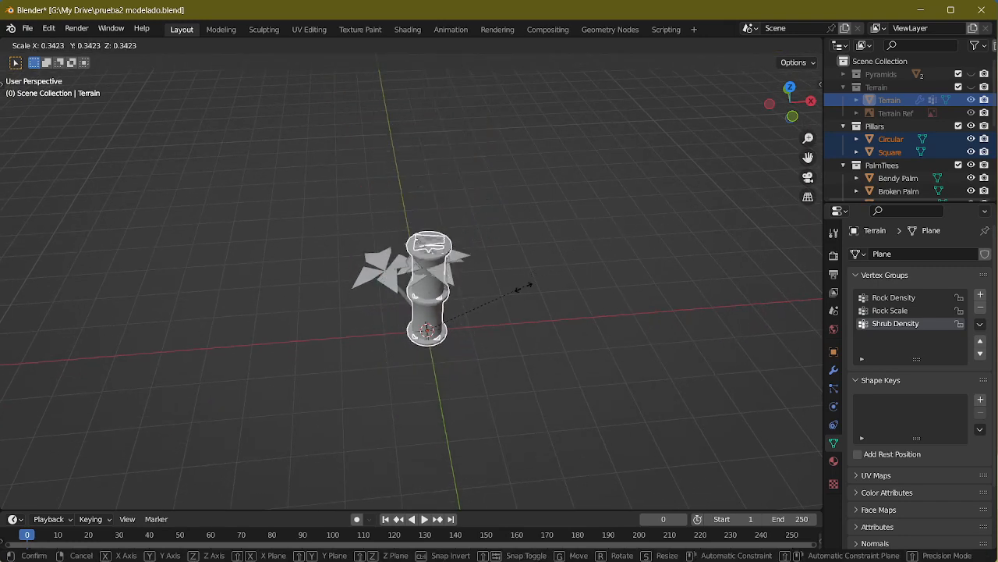
click(493, 297)
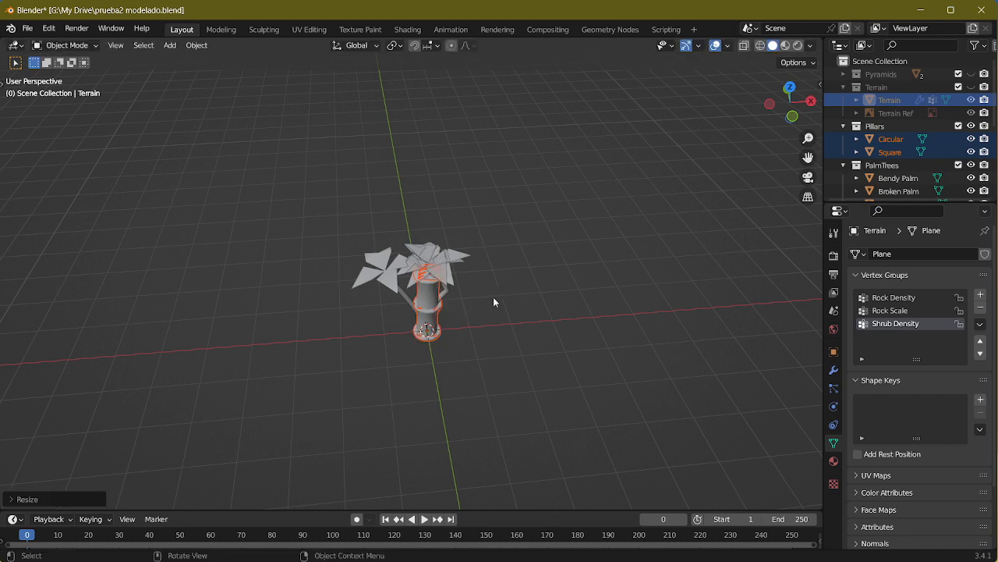
middle_drag(493, 296, 519, 253)
scroll(500, 343, up, 5)
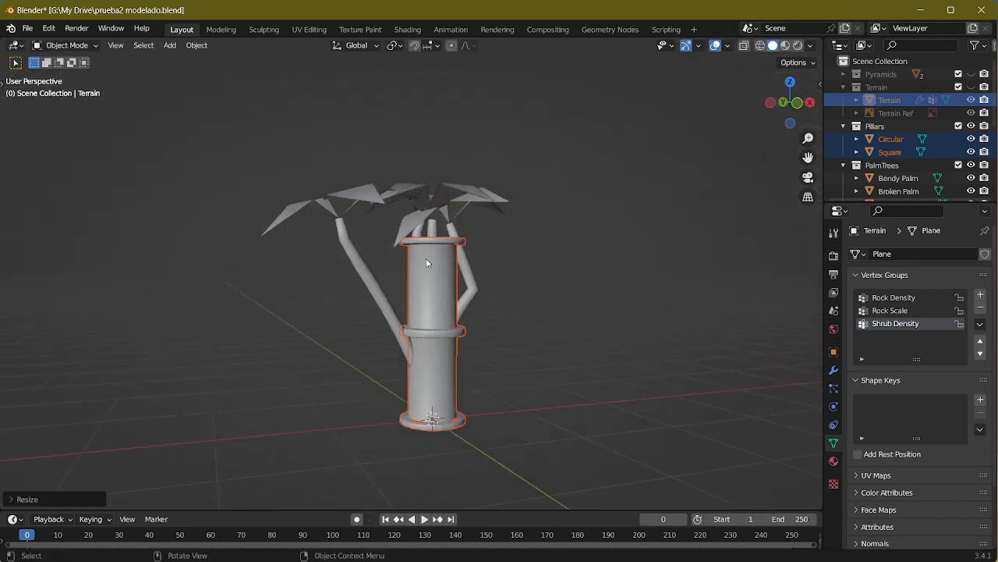
key(s)
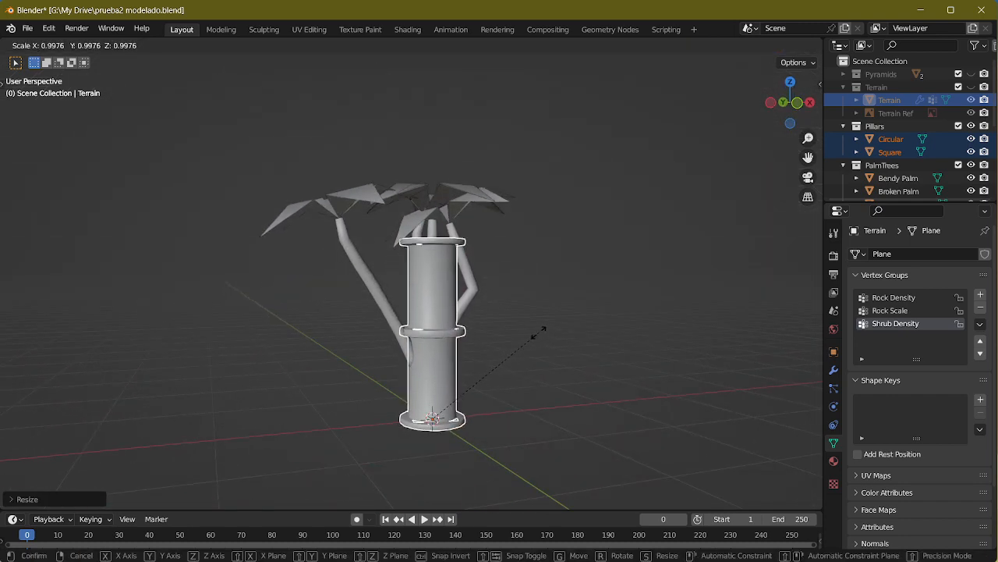
click(547, 294)
middle_drag(547, 299, 461, 317)
click(679, 323)
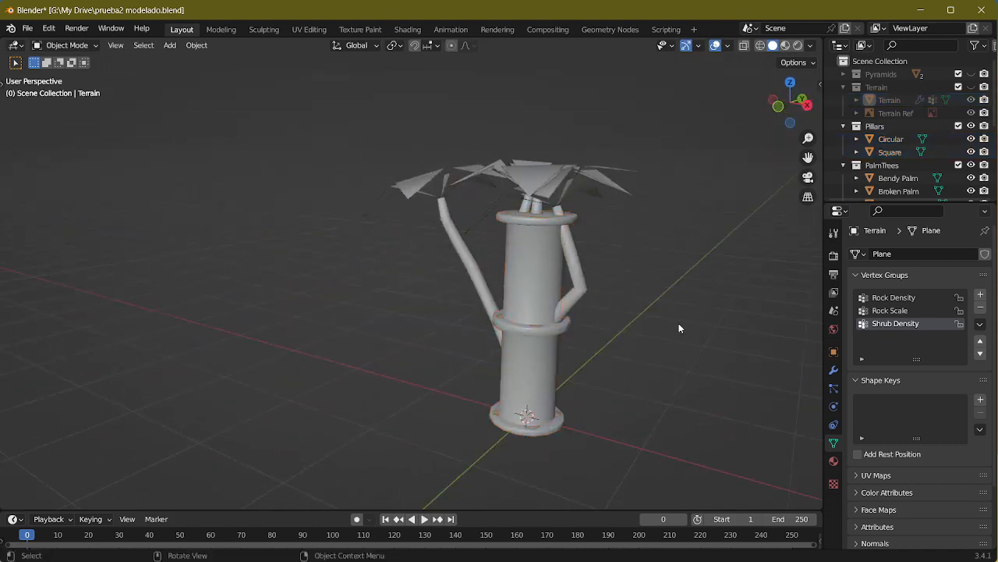
Step: Show the Terrain collection again and inspect the scattered pillars with their materials in the Shading workspace
middle_drag(679, 323, 393, 290)
middle_drag(573, 286, 321, 174)
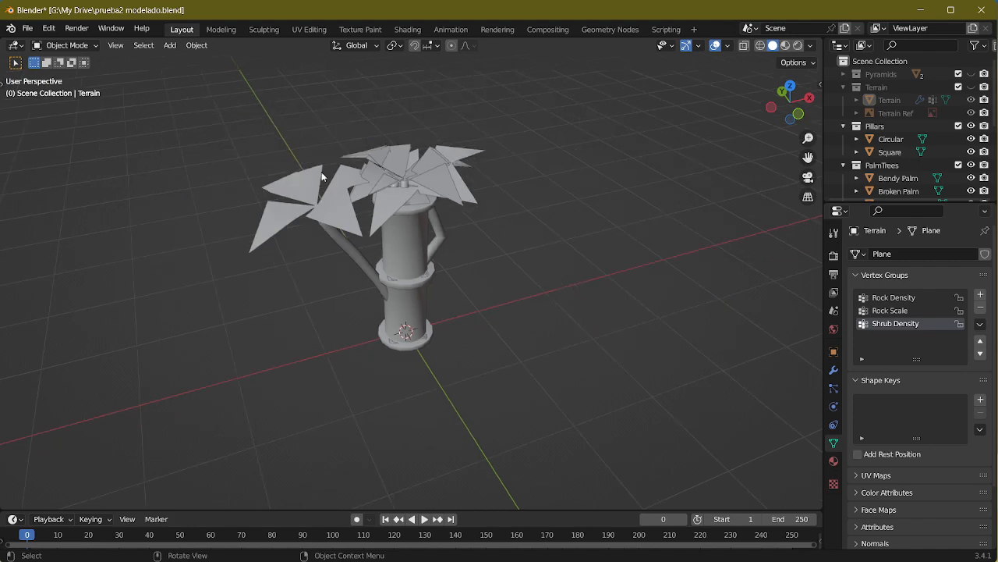
click(221, 28)
click(182, 29)
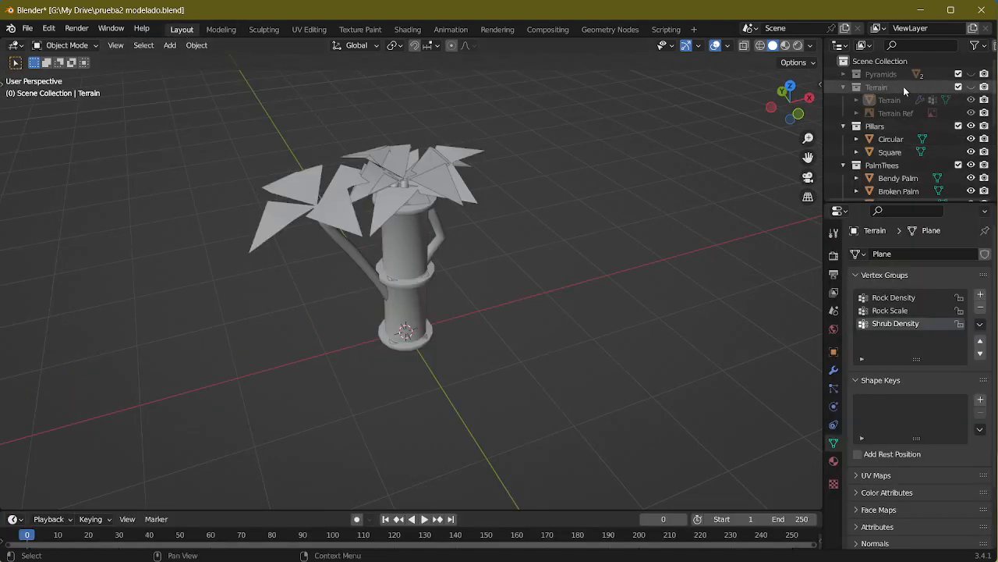
click(972, 87)
scroll(523, 214, down, 6)
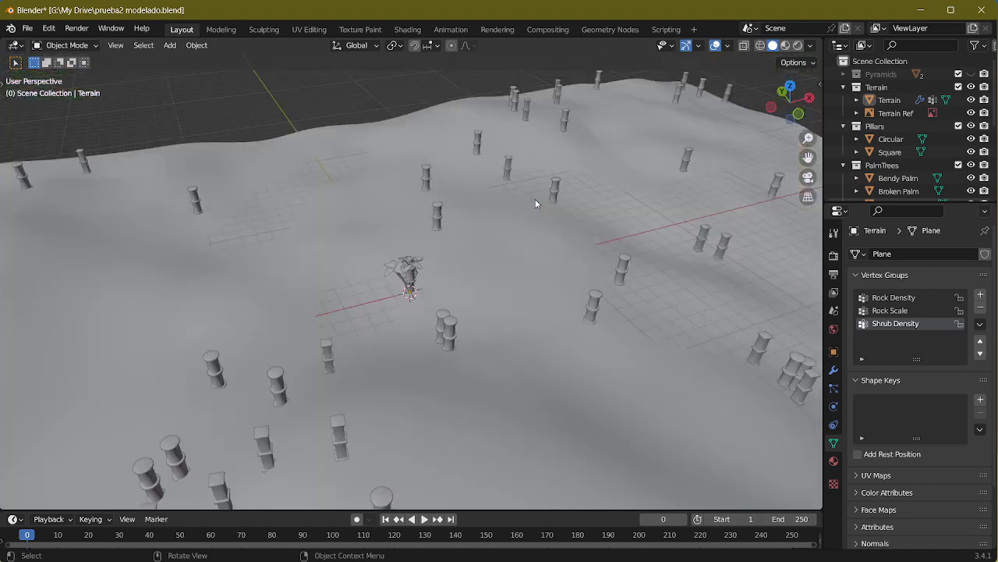
middle_drag(535, 203, 543, 181)
click(408, 30)
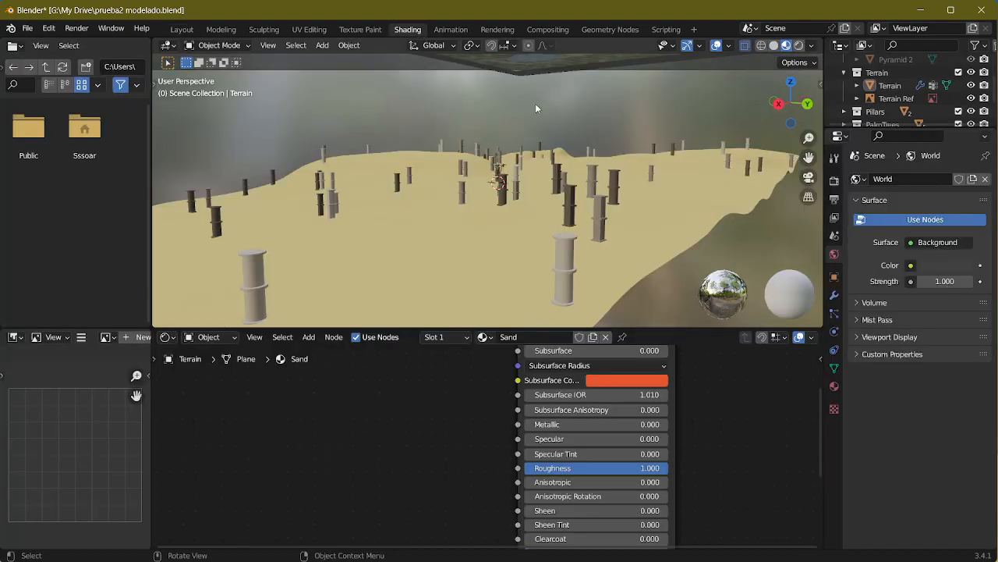
mouse_move(535, 103)
middle_down()
mouse_move(569, 215)
mouse_move(544, 199)
middle_up()
scroll(468, 494, up, 5)
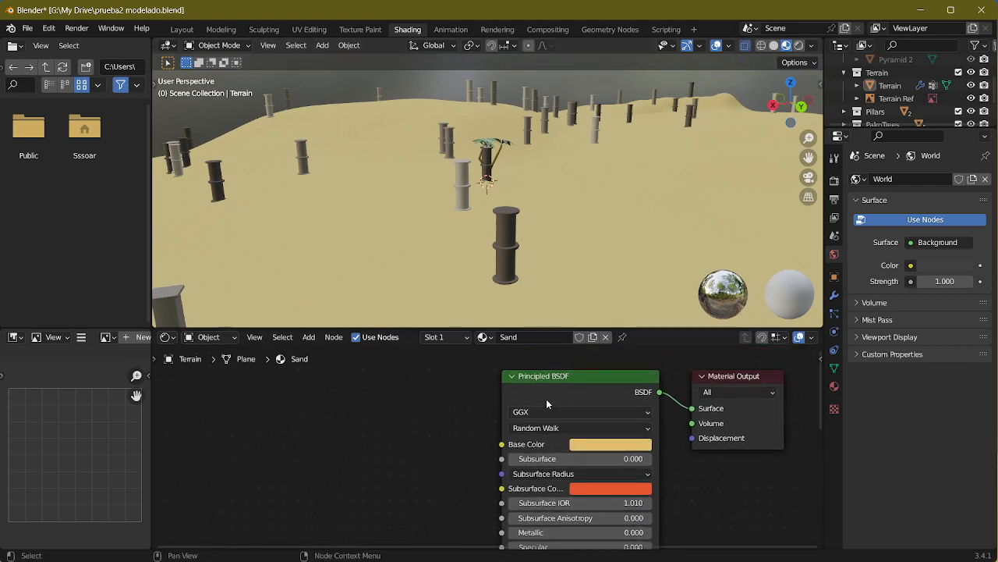
Step: In the Geometry Nodes workspace, leave the Pillars group and replace its link to Join Geometry with the Trees group output
click(609, 30)
key(Tab)
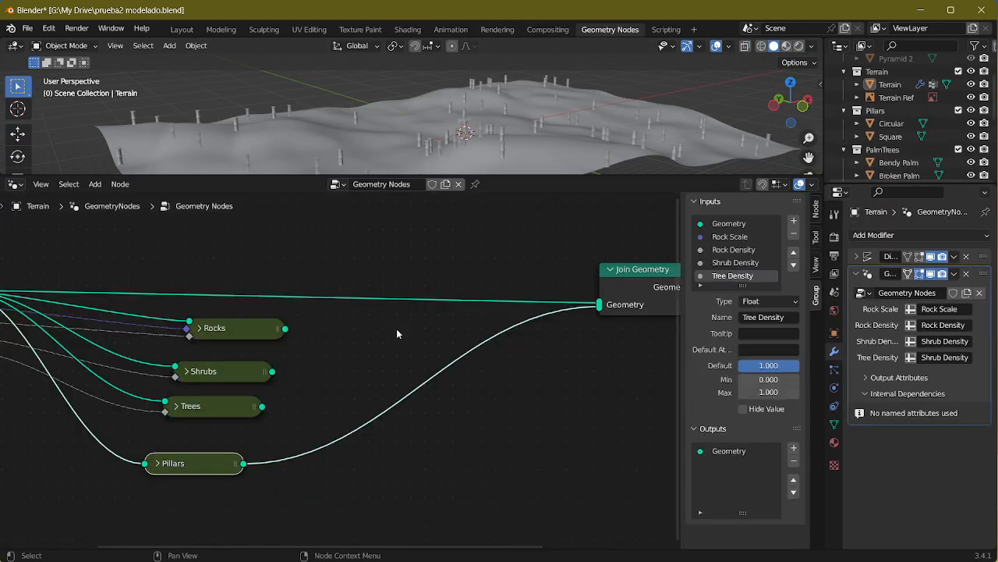
drag(597, 308, 283, 336)
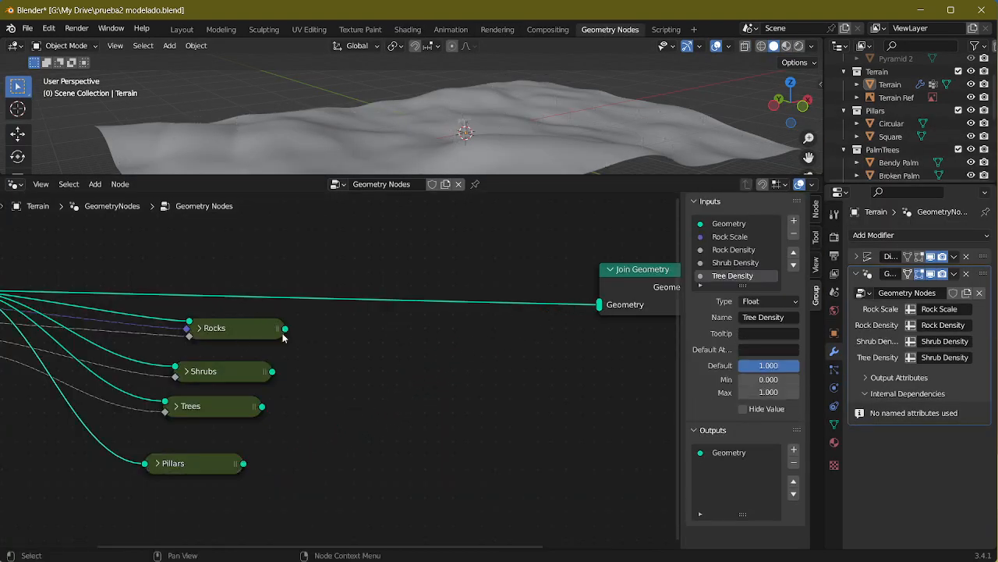
drag(263, 408, 599, 305)
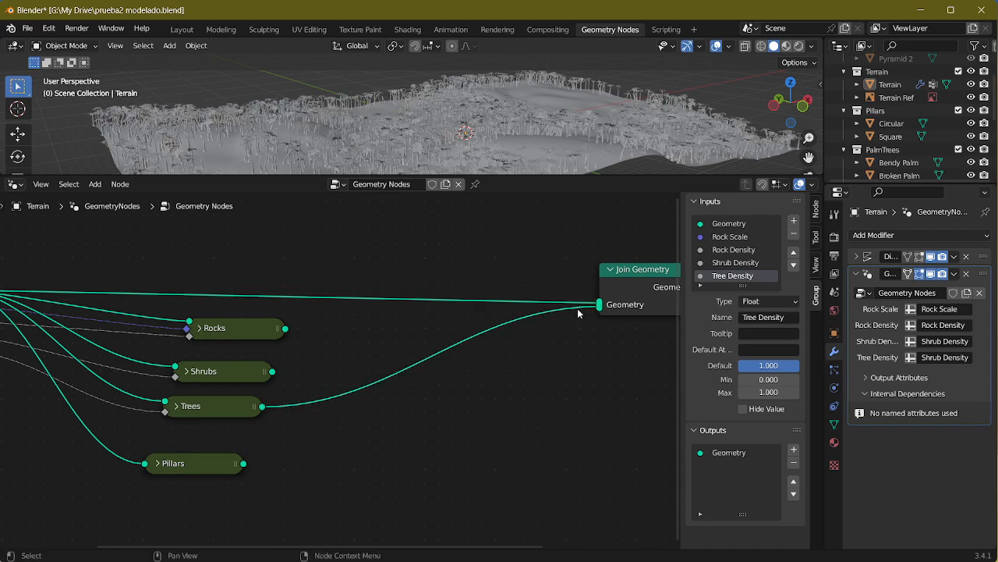
Step: Examine the scattered palm trees on the terrain in the Layout and Shading workspaces, up close and from above
click(179, 31)
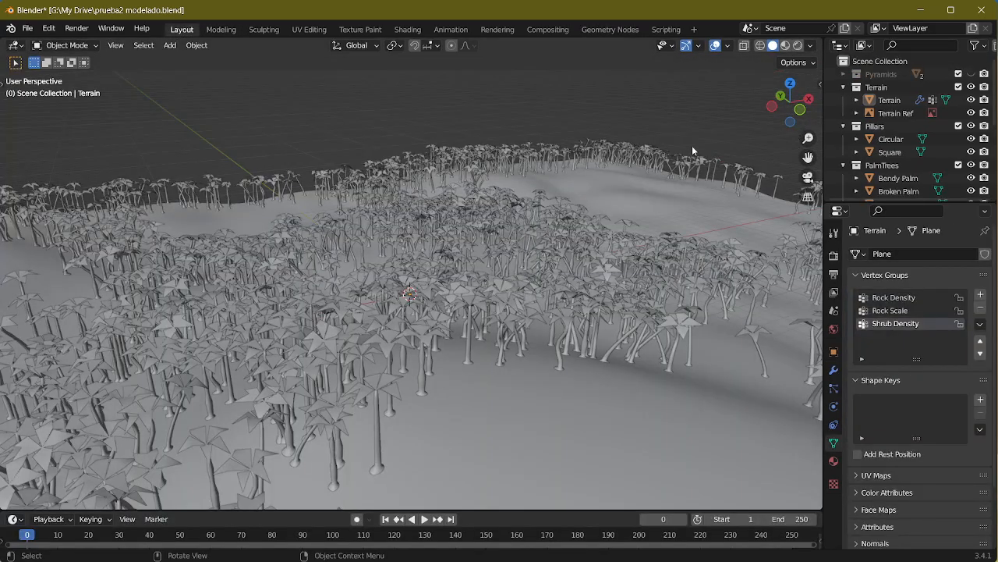
click(407, 29)
scroll(475, 190, up, 4)
scroll(477, 190, down, 4)
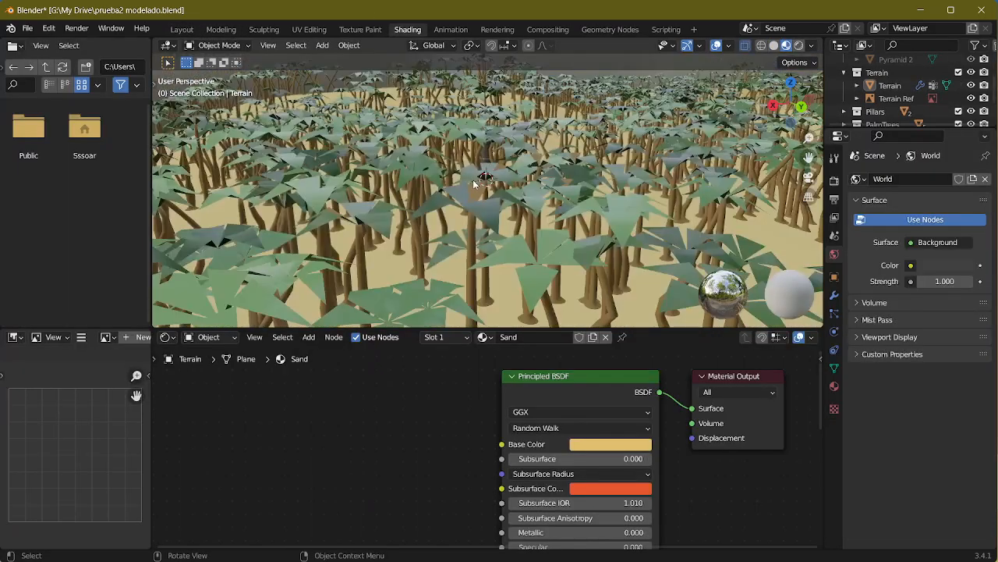
mouse_move(479, 190)
middle_down()
mouse_move(522, 222)
mouse_move(399, 173)
middle_up()
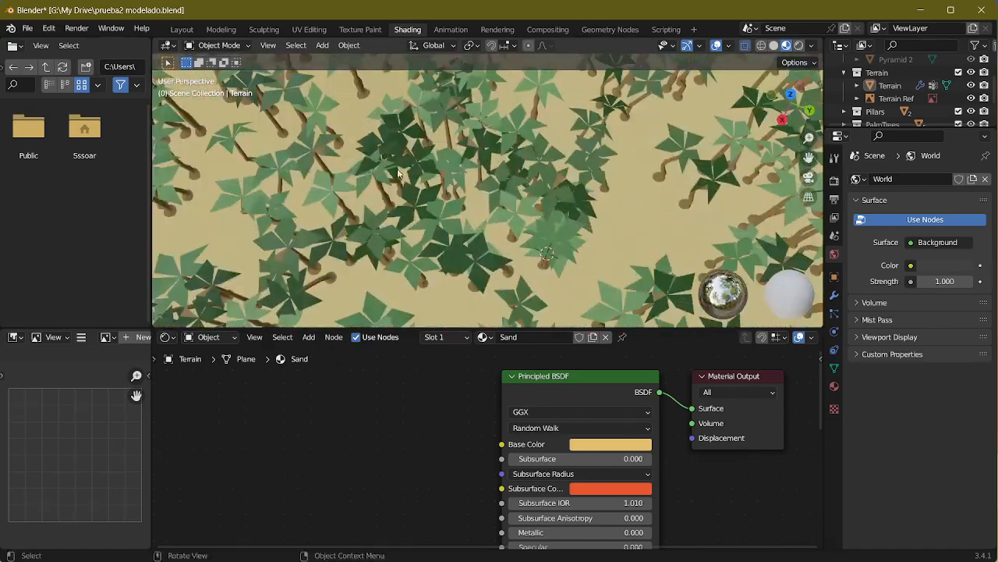
scroll(583, 226, down, 4)
middle_drag(584, 206, 440, 246)
shift+middle_drag(395, 214, 442, 204)
Step: Return to the Geometry Nodes workspace, link Pillars instead of Trees to Join Geometry, and open the Pillars group
click(500, 30)
click(451, 29)
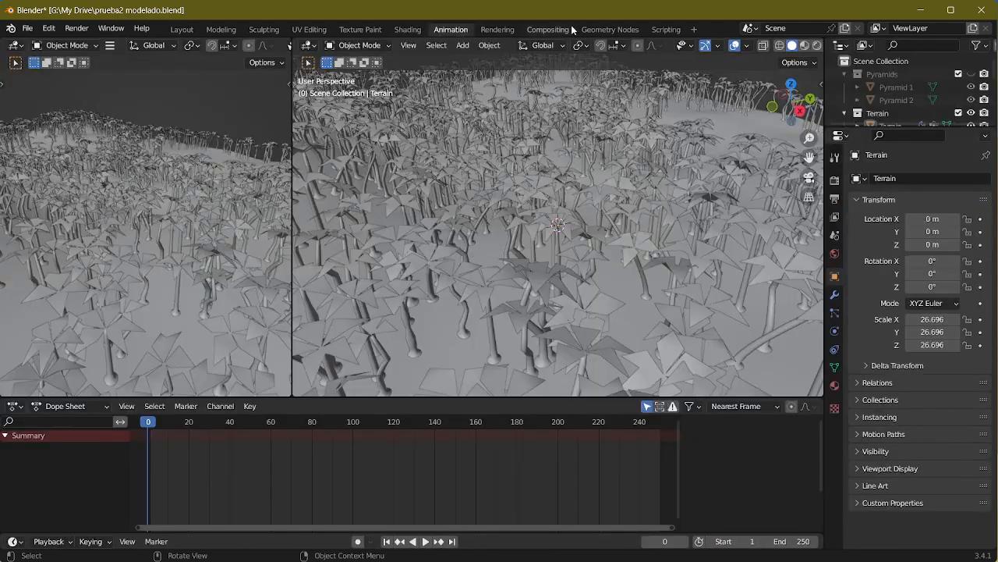
click(585, 29)
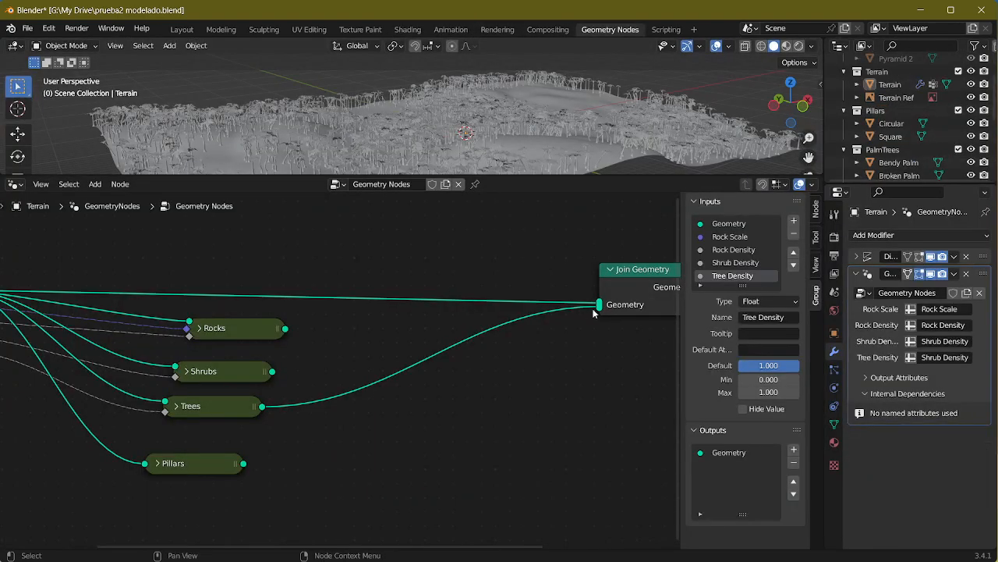
drag(593, 311, 473, 363)
drag(243, 464, 599, 304)
key(Tab)
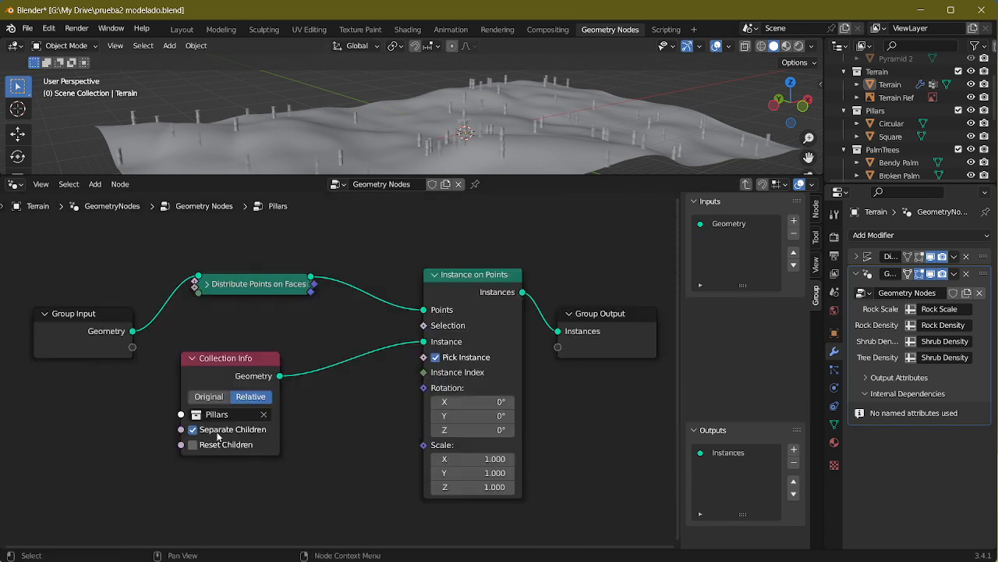
Step: Hide the PalmTrees and Pillars collections and compare the pillar instances with the Screenshot_1.png reference
middle_drag(509, 141, 566, 133)
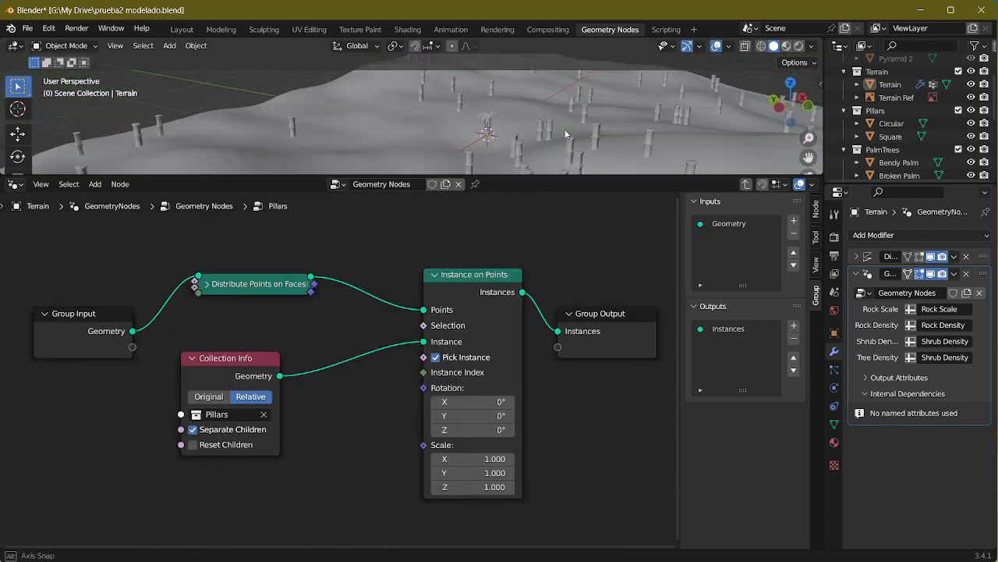
click(971, 149)
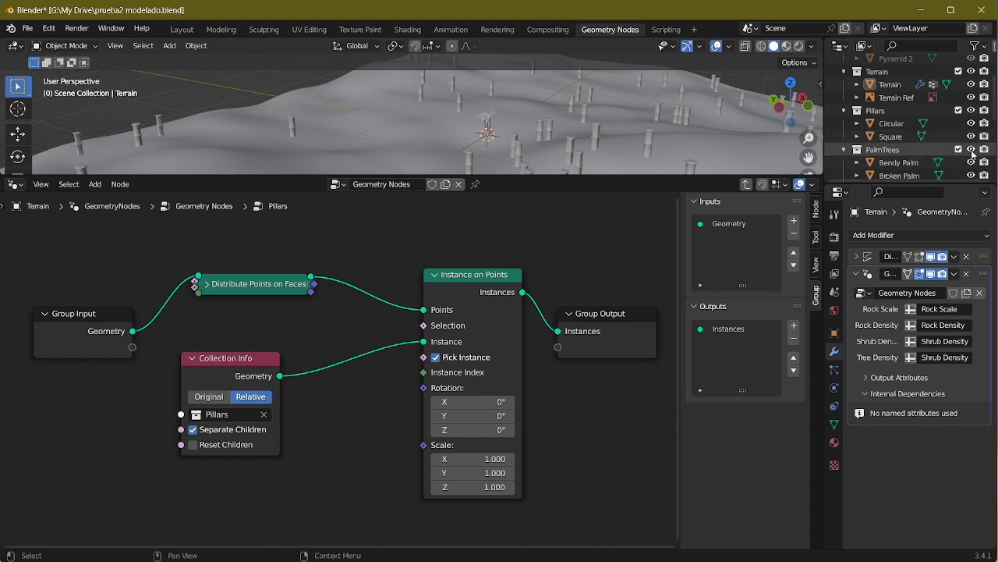
click(971, 110)
middle_drag(726, 129, 614, 126)
key(alt+Tab)
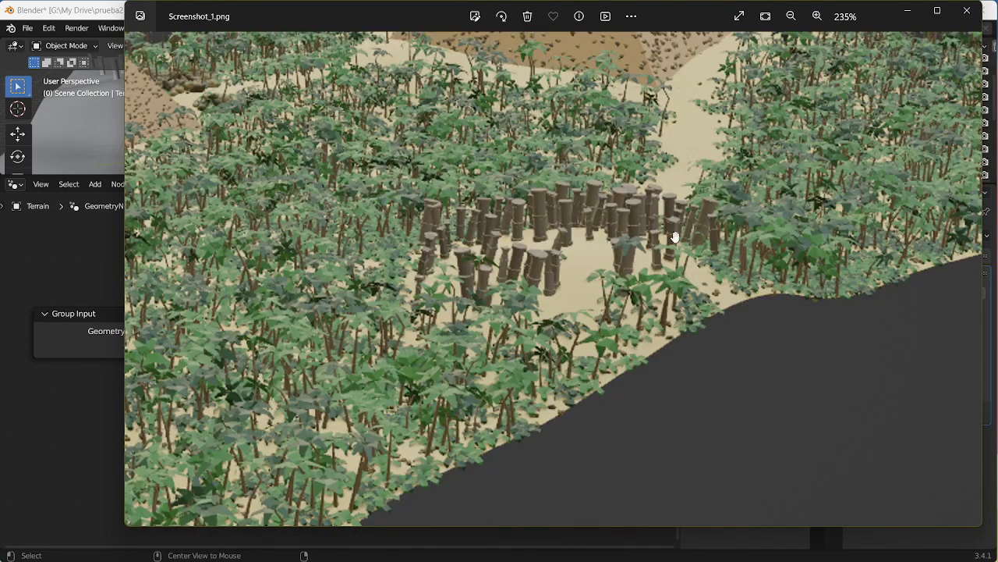
key(alt+Tab)
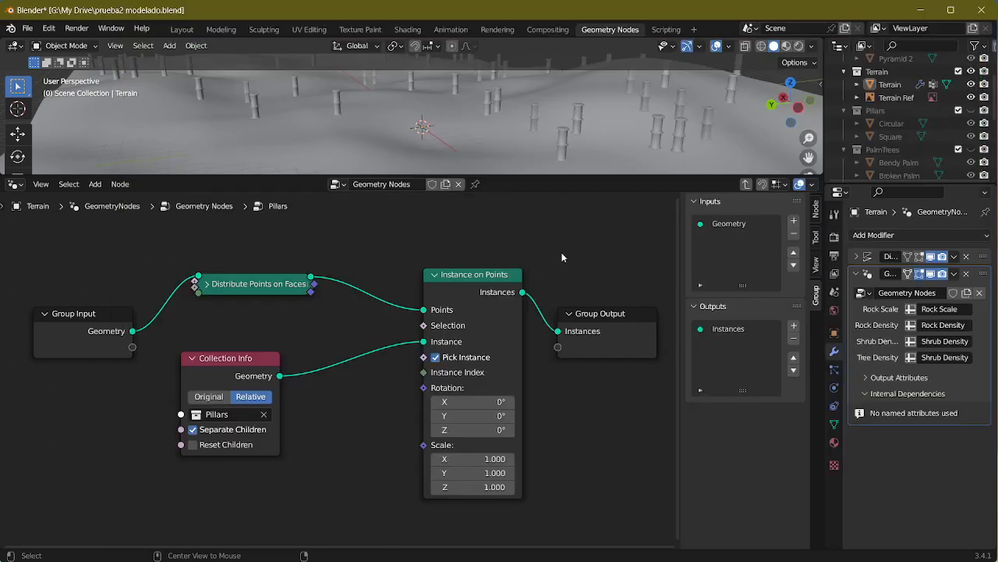
Step: Expand the Distribute Points on Faces node in the Pillars group and set its distribution method to Poisson Disk
click(207, 284)
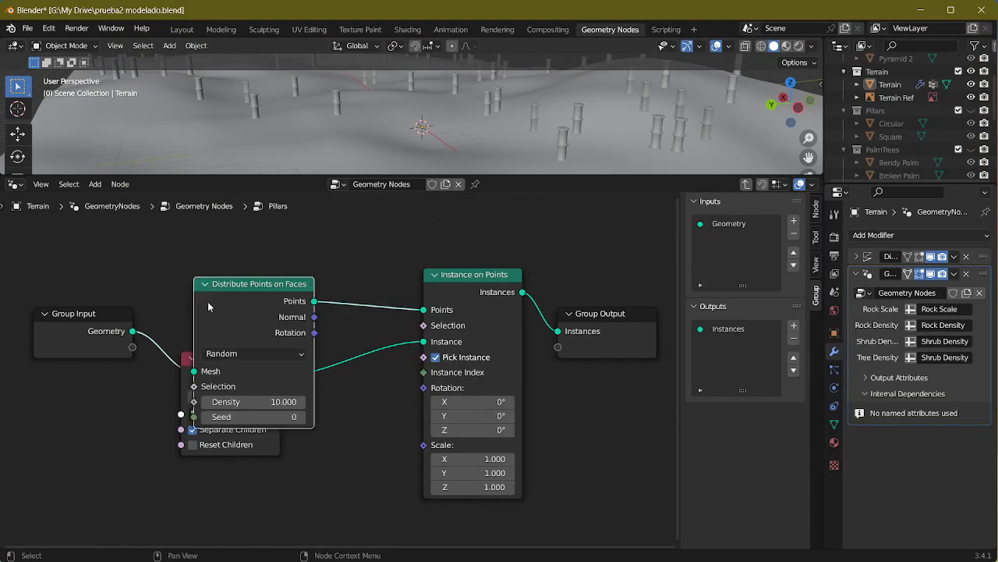
click(234, 354)
click(234, 379)
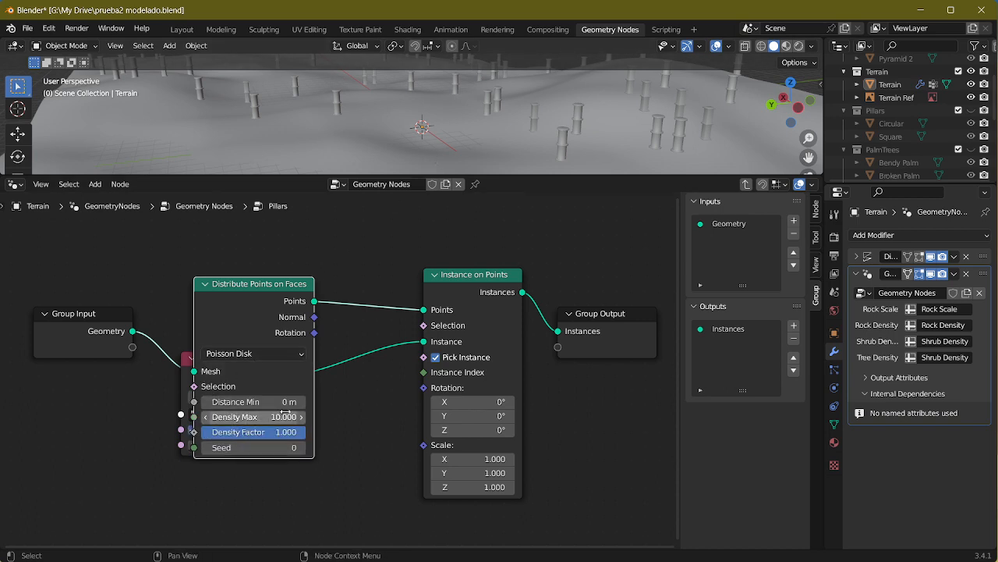
click(157, 390)
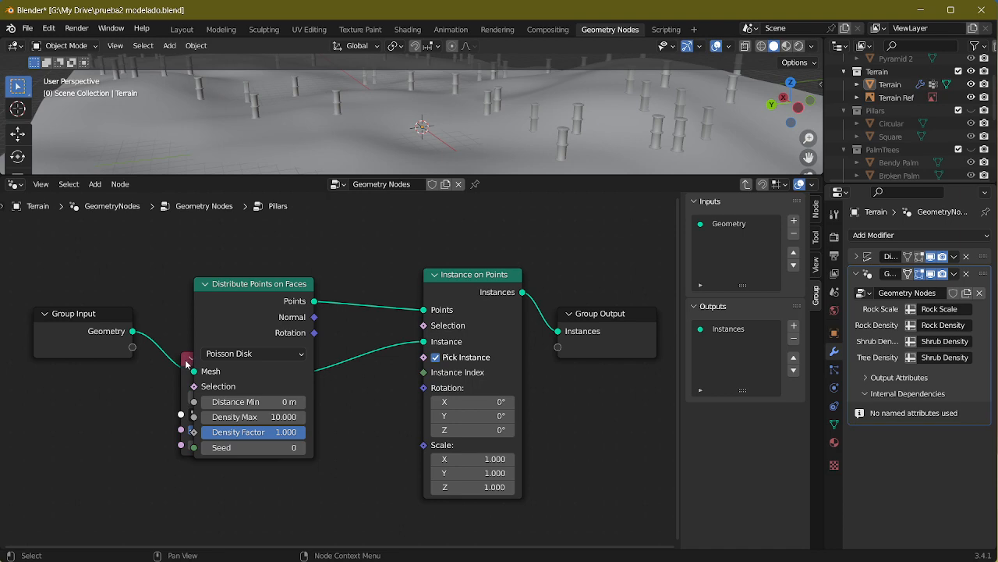
Step: Collapse the Collection Info node and rearrange it below the Distribute Points on Faces node so neither overlaps
drag(185, 362, 269, 465)
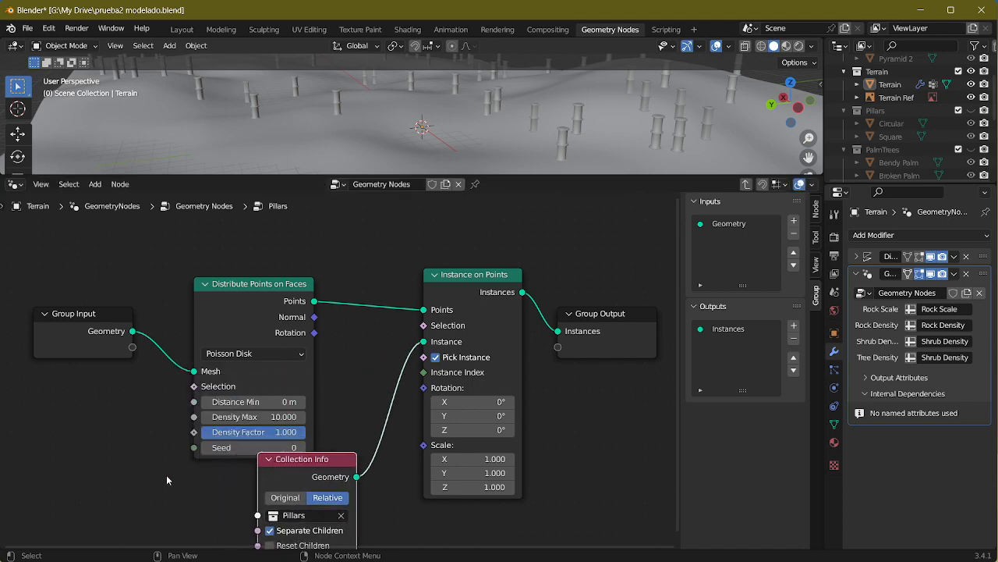
middle_drag(166, 480, 180, 414)
click(283, 394)
drag(296, 394, 222, 427)
middle_drag(338, 432, 384, 500)
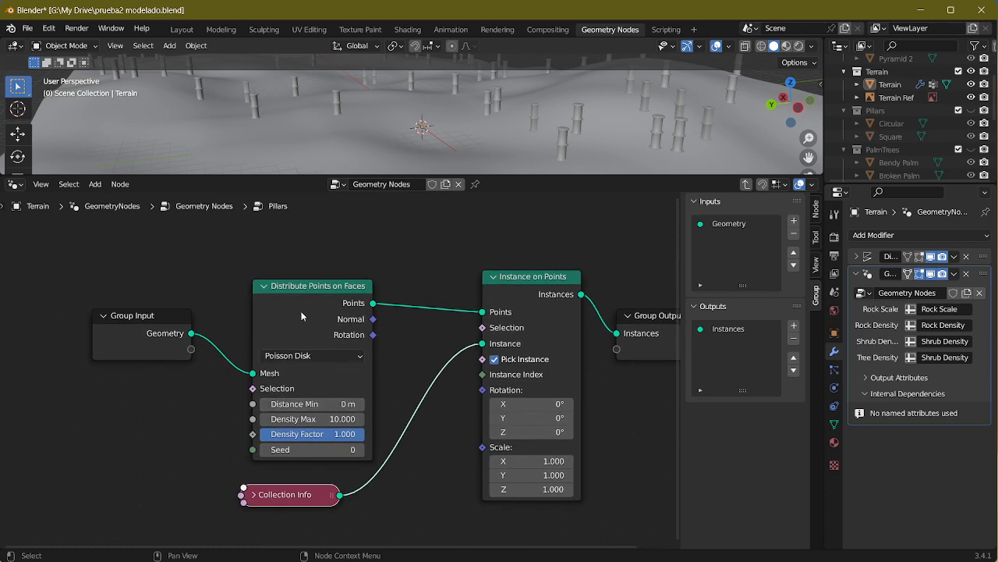
drag(302, 315, 297, 266)
middle_drag(397, 382, 410, 438)
middle_drag(439, 162, 419, 169)
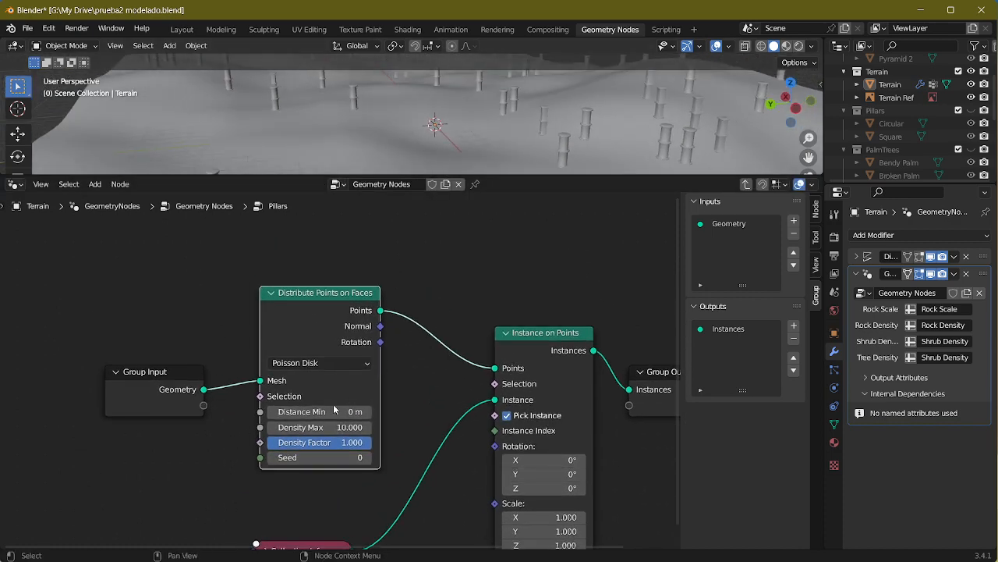
Step: Raise Density Max and adjust Seed on the pillar Distribute Points on Faces node, comparing the result with the Screenshot_1.png reference
drag(320, 427, 384, 428)
drag(335, 458, 273, 458)
middle_drag(505, 100, 394, 143)
key(alt+Tab)
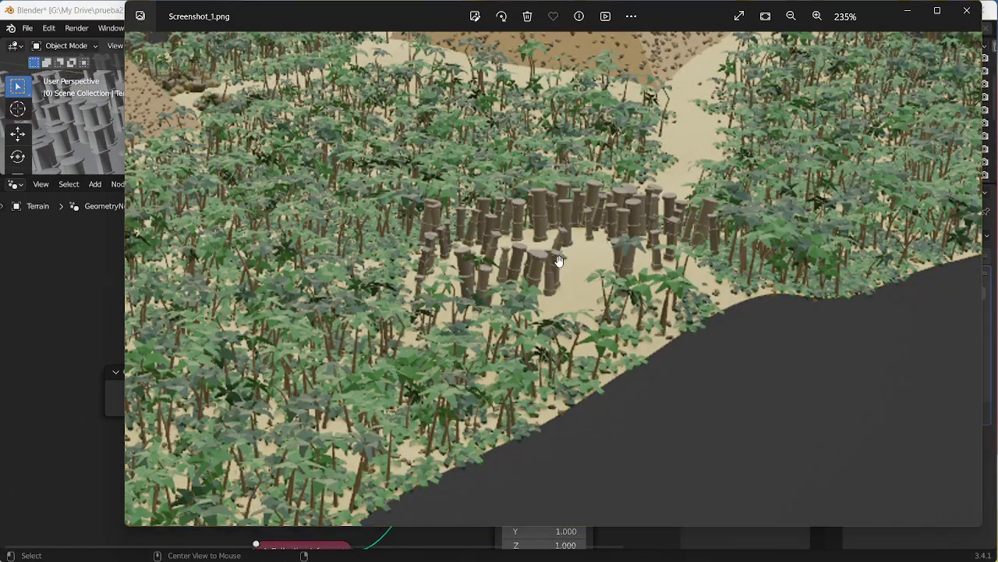
Step: Switch back to Blender and enlarge the 3D viewport above the node editor to inspect the scattered pillars
key(alt+Tab)
middle_drag(500, 155, 486, 185)
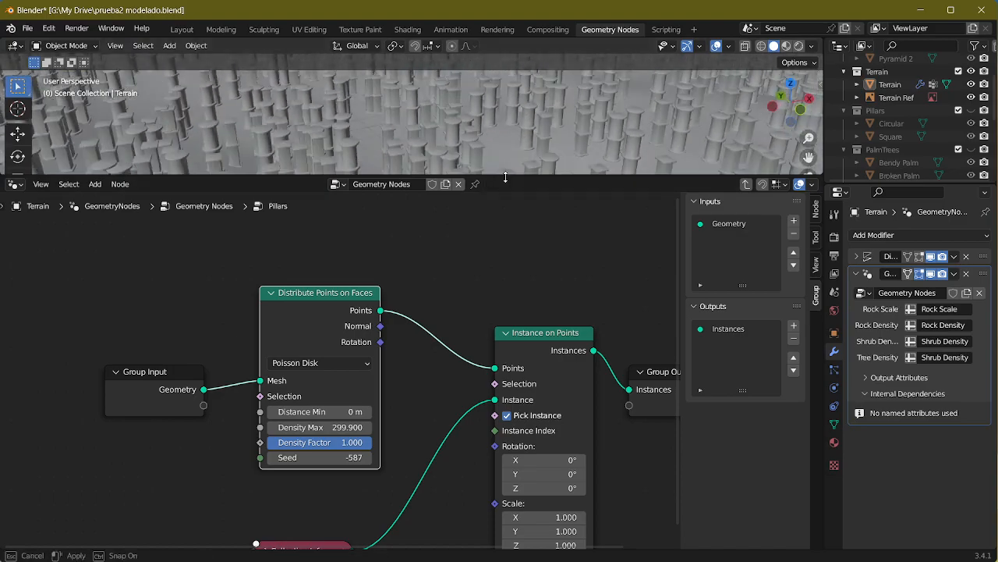
drag(505, 177, 505, 367)
middle_drag(507, 343, 515, 281)
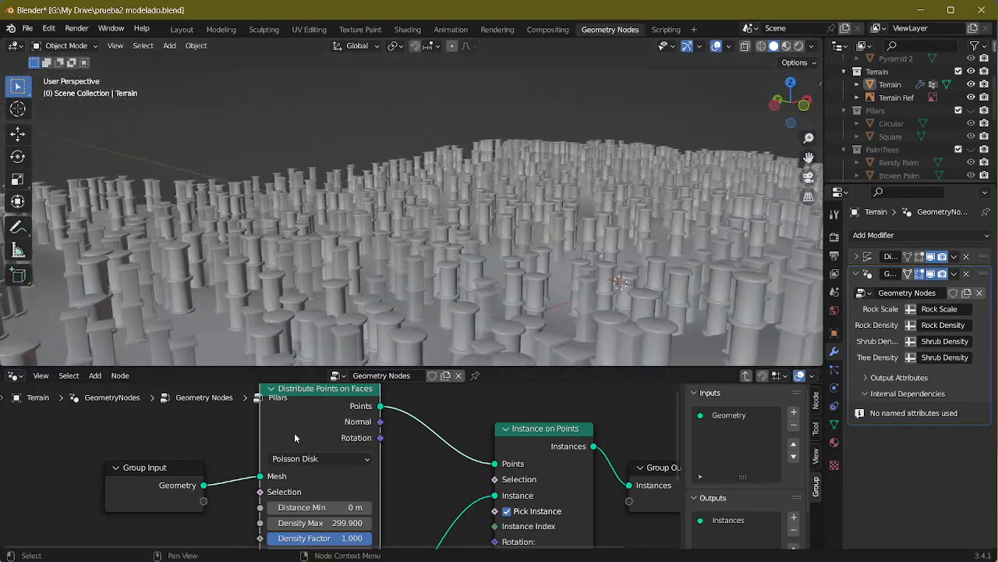
Step: Set Density Max on the pillars' Distribute Points on Faces node to 300 and collapse the node
click(271, 388)
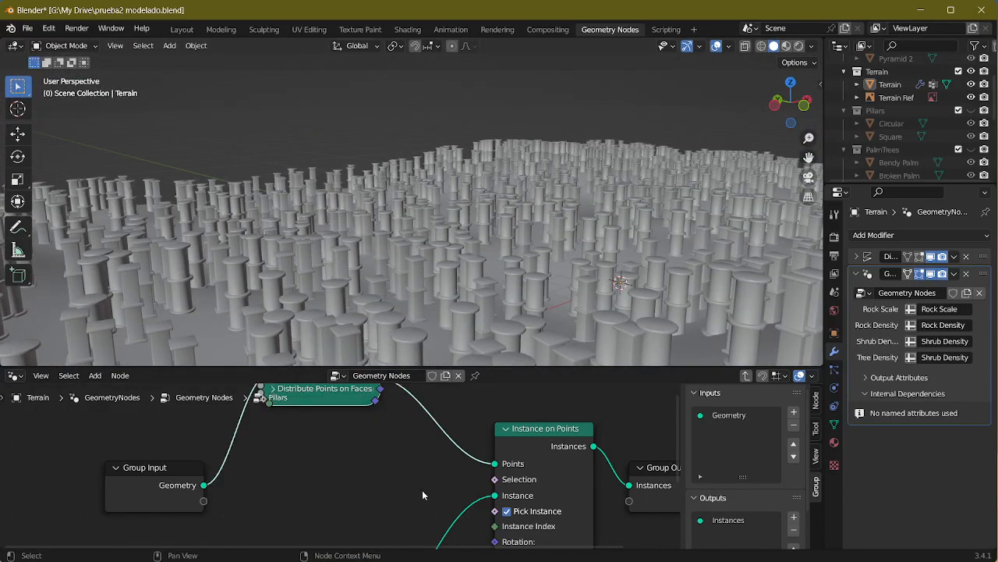
click(272, 388)
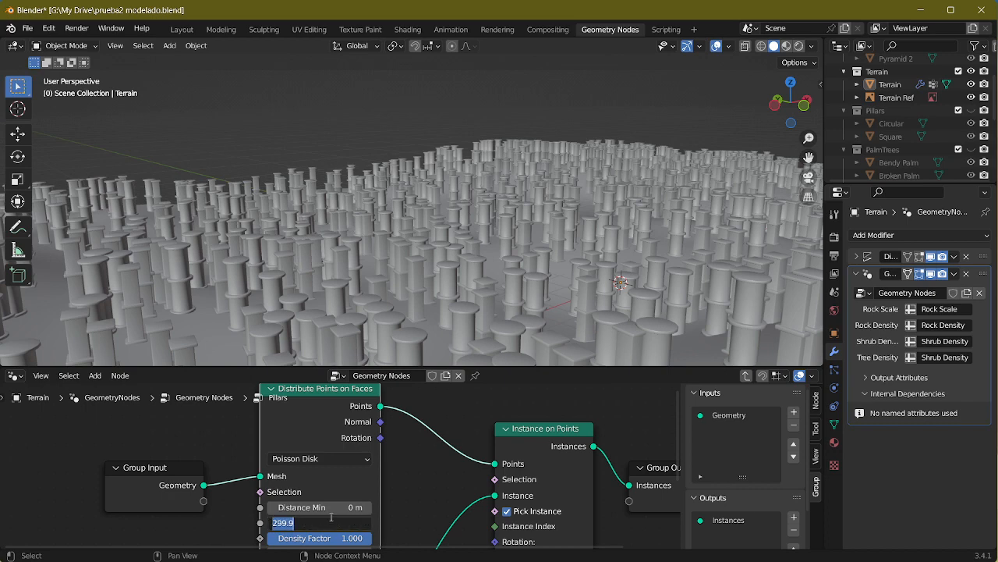
key(Return)
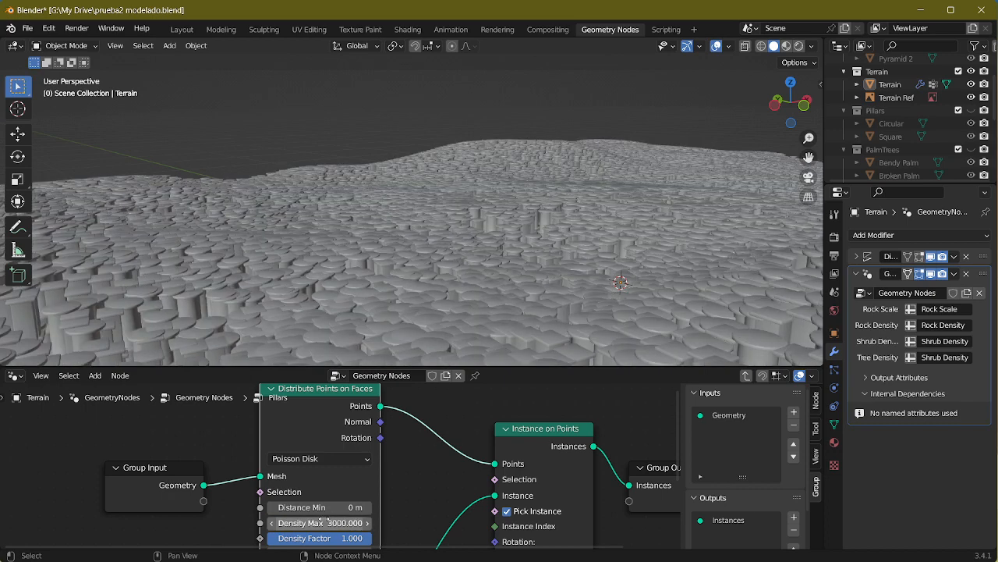
key(Return)
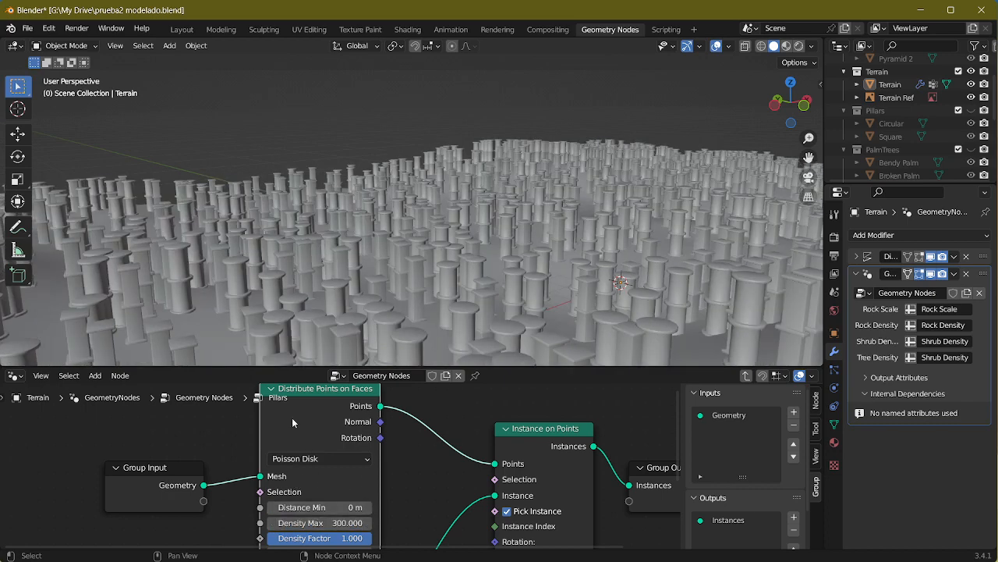
click(265, 390)
Step: Compare the pillar density and tilt with the Screenshot_1.png reference
middle_drag(424, 517, 436, 361)
key(alt+Tab)
drag(303, 488, 284, 397)
key(alt+Tab)
Step: Tilt the pillars by setting the Instance on Points rotation to X 13° and Y -12.9°, undoing the extra Z change
middle_drag(409, 480, 290, 533)
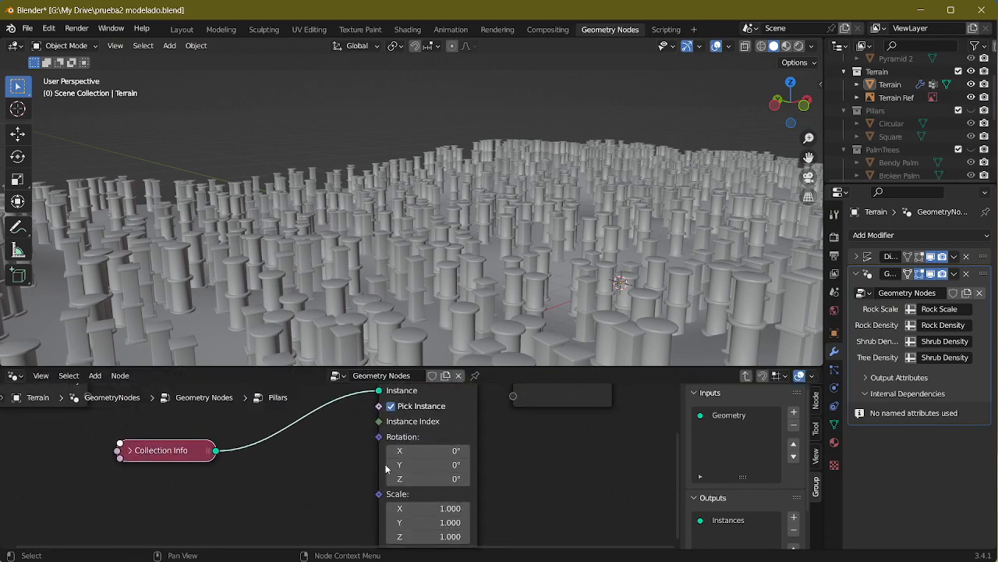
drag(436, 454, 445, 454)
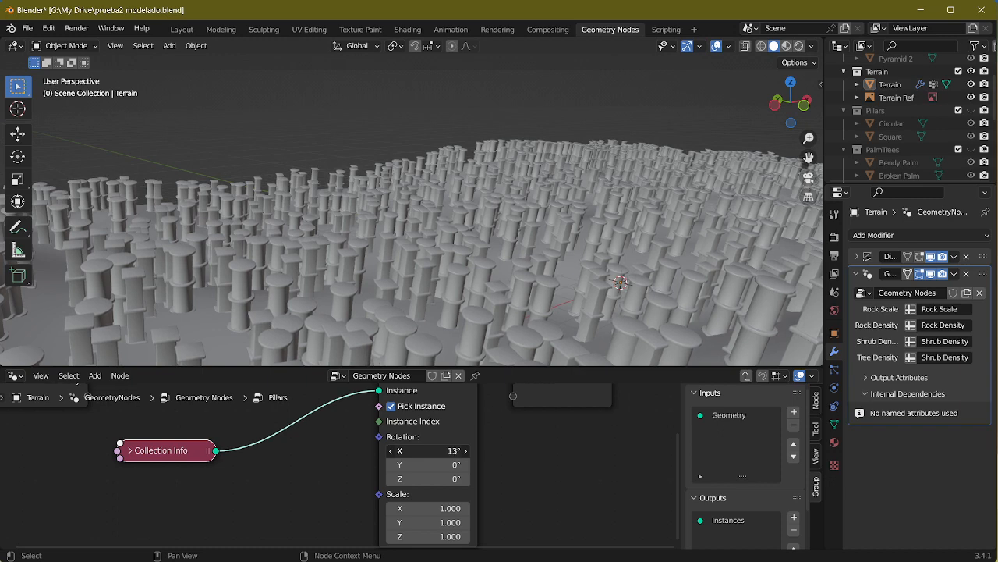
drag(433, 465, 428, 465)
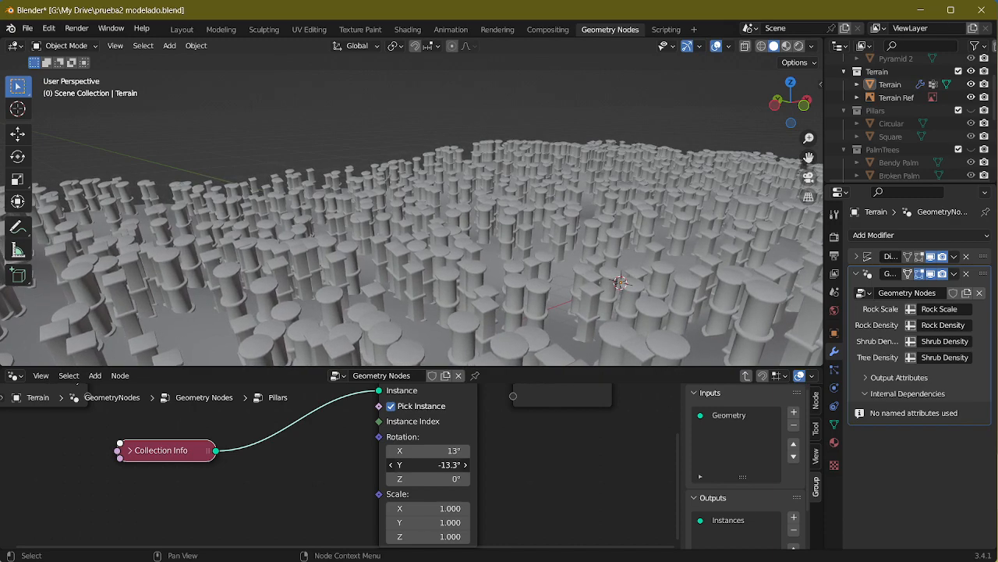
drag(428, 465, 431, 465)
middle_drag(267, 478, 305, 474)
middle_drag(422, 339, 498, 234)
mouse_move(475, 476)
mouse_down()
mouse_move(530, 475)
mouse_move(475, 476)
mouse_up()
key(ctrl+z)
Step: Add a Random Value node below the Collection Info node in the Pillars group
middle_drag(327, 455, 354, 496)
drag(207, 486, 237, 408)
key(shift+a)
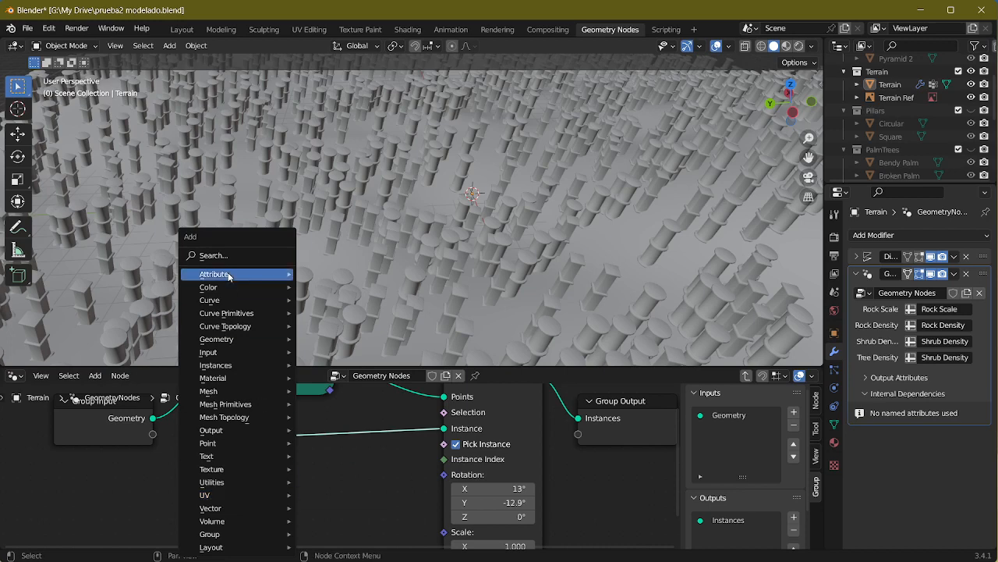
mouse_move(228, 275)
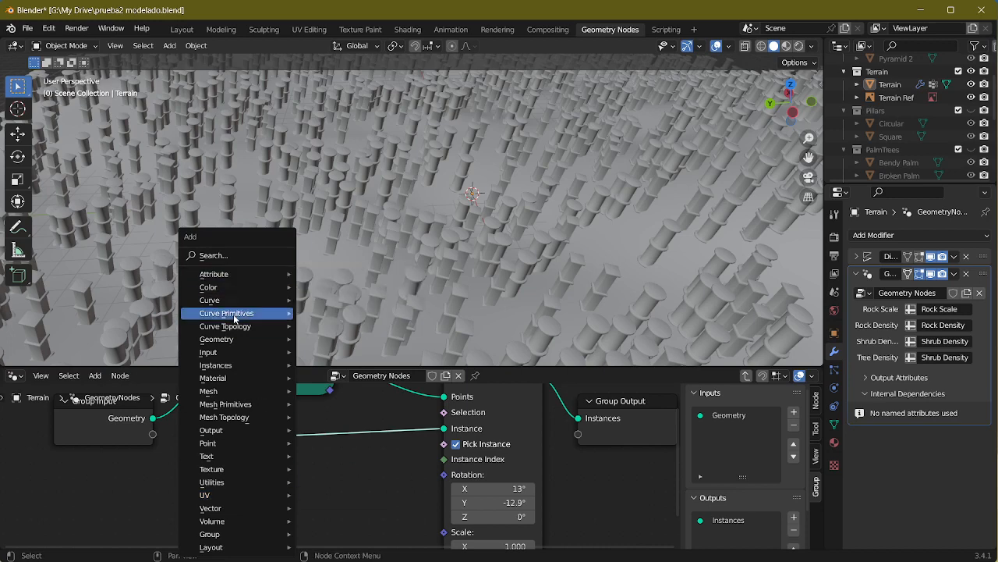
click(227, 256)
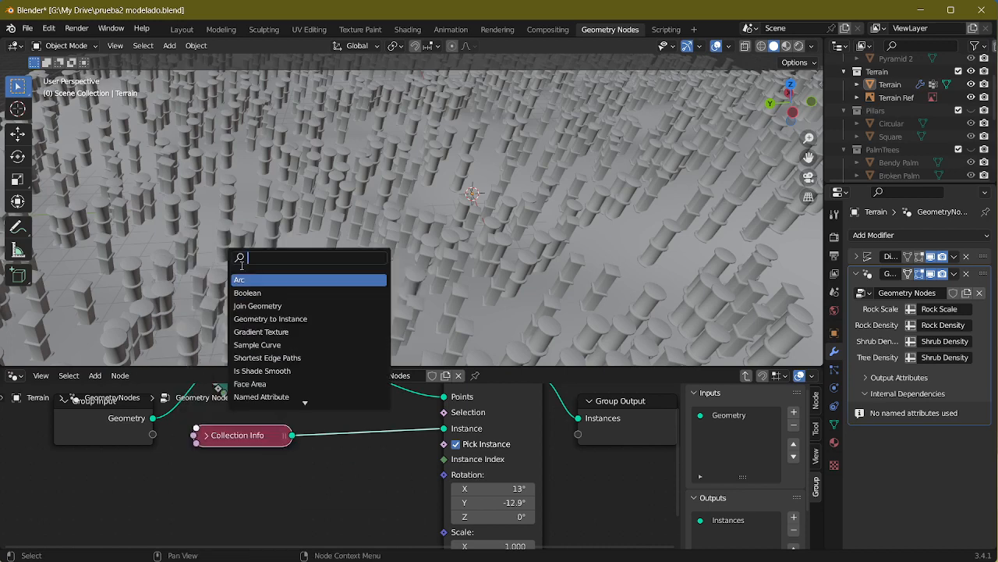
text(rand)
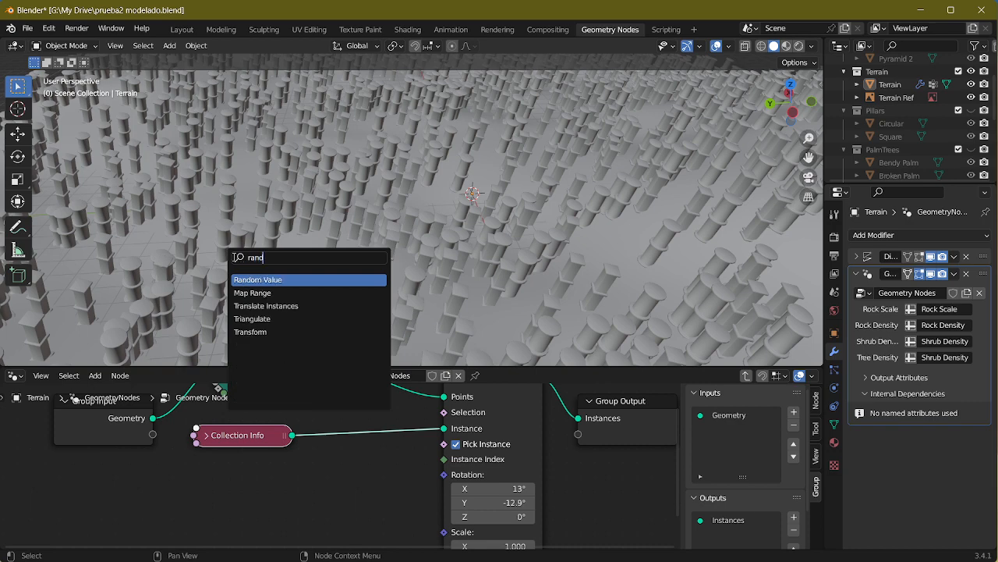
click(258, 279)
click(291, 486)
Step: Switch the Random Value node's data type to Vector and set the Instance on Points Z rotation to 296°
middle_drag(416, 448, 414, 338)
middle_drag(395, 500, 398, 559)
drag(302, 455, 282, 476)
middle_drag(394, 461, 427, 425)
click(328, 452)
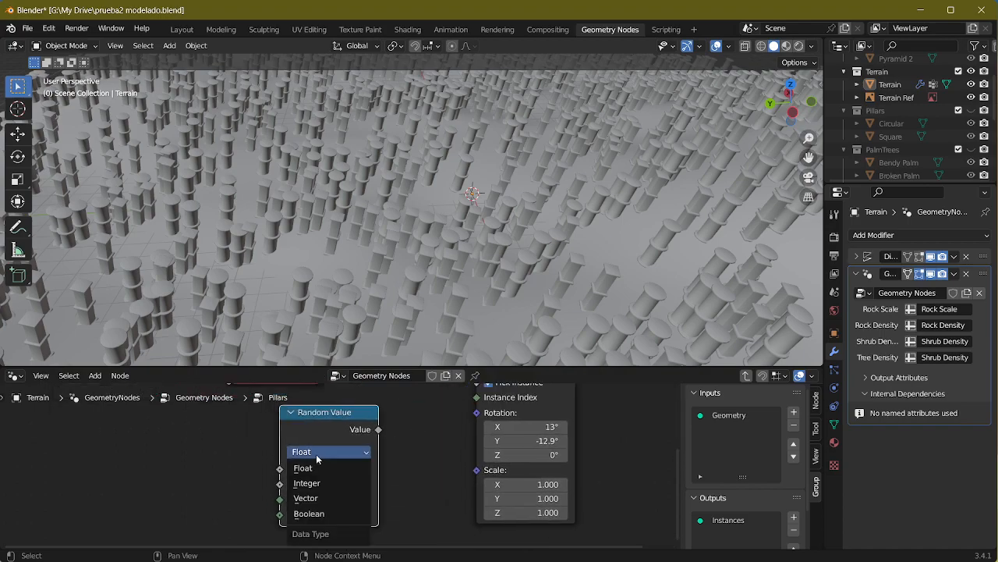
click(308, 497)
mouse_move(527, 455)
mouse_down()
mouse_move(601, 454)
mouse_move(527, 454)
mouse_up()
Step: Set the Random Value node's Min vector to -13, -13, 0
middle_drag(390, 478, 393, 434)
text(-13)
key(Tab)
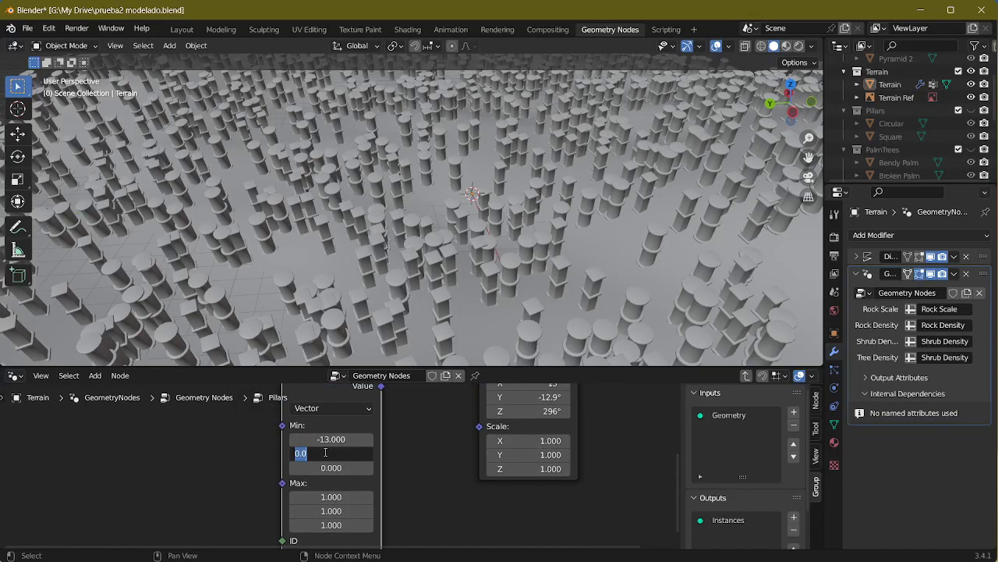
text(-13)
key(Tab)
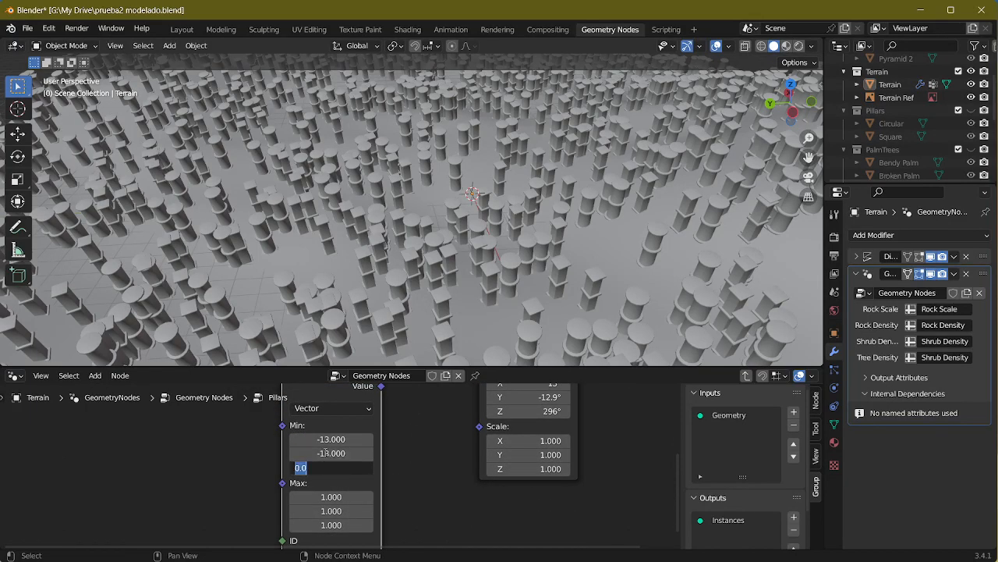
key(Return)
Step: Set the Random Value node's Max vector to 13, 13, 359
click(331, 497)
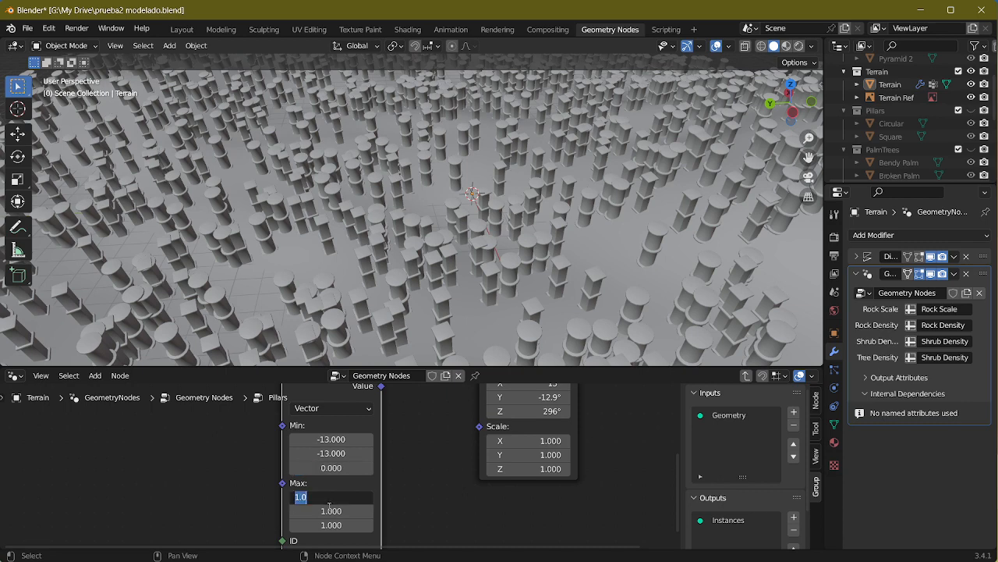
text(13)
key(Tab)
text(13)
key(Tab)
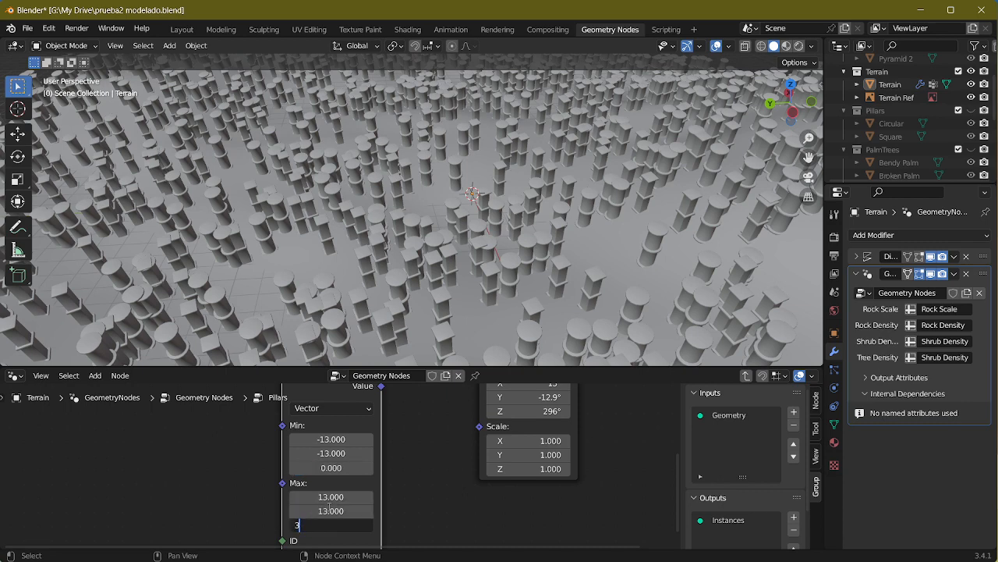
key(Return)
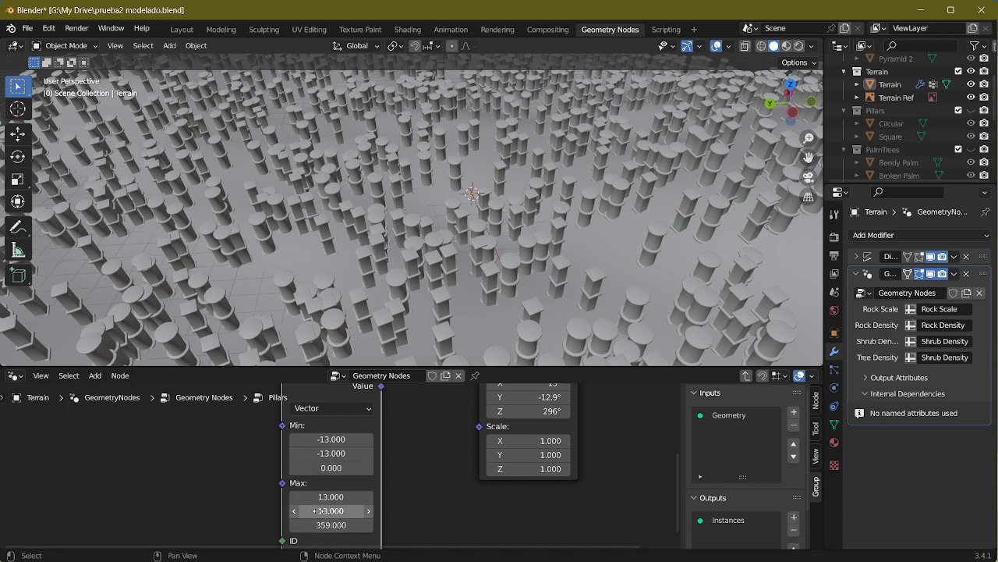
Step: Connect the Random Value output to the Rotation input of Instance on Points and inspect the pillars' orientation
scroll(343, 531, down, 2)
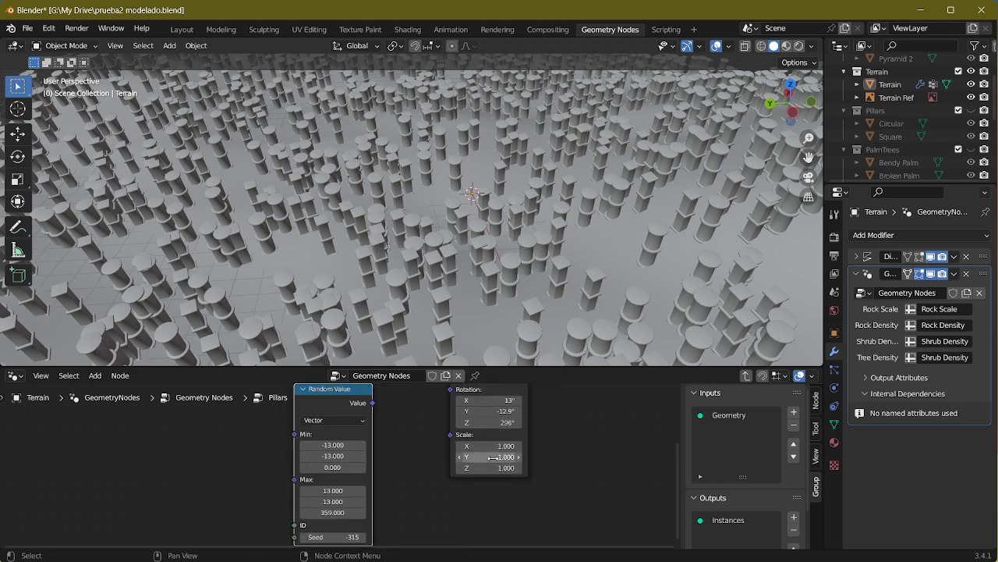
middle_drag(372, 402, 338, 442)
drag(339, 441, 415, 429)
middle_drag(433, 204, 389, 161)
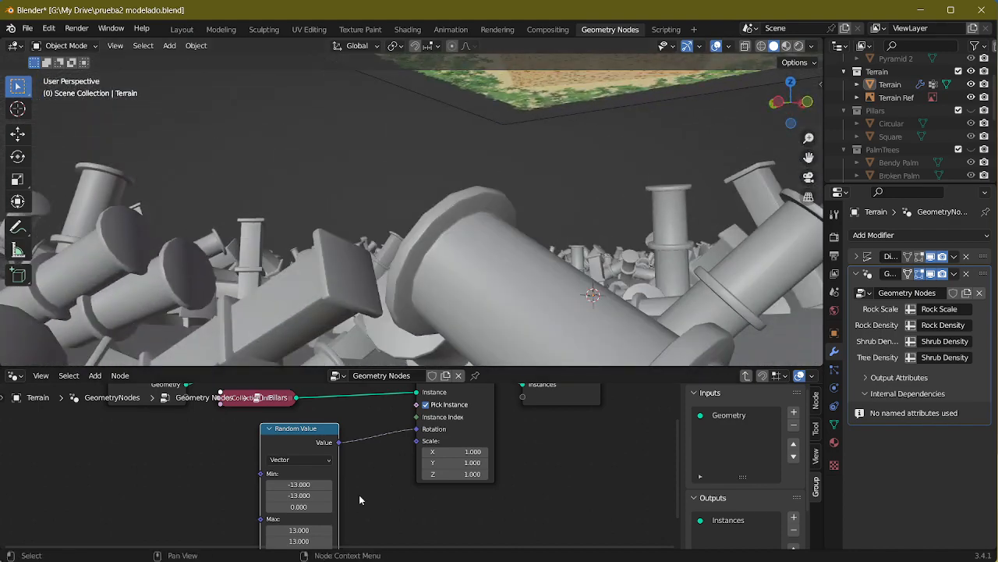
middle_drag(359, 499, 411, 496)
middle_drag(525, 269, 525, 310)
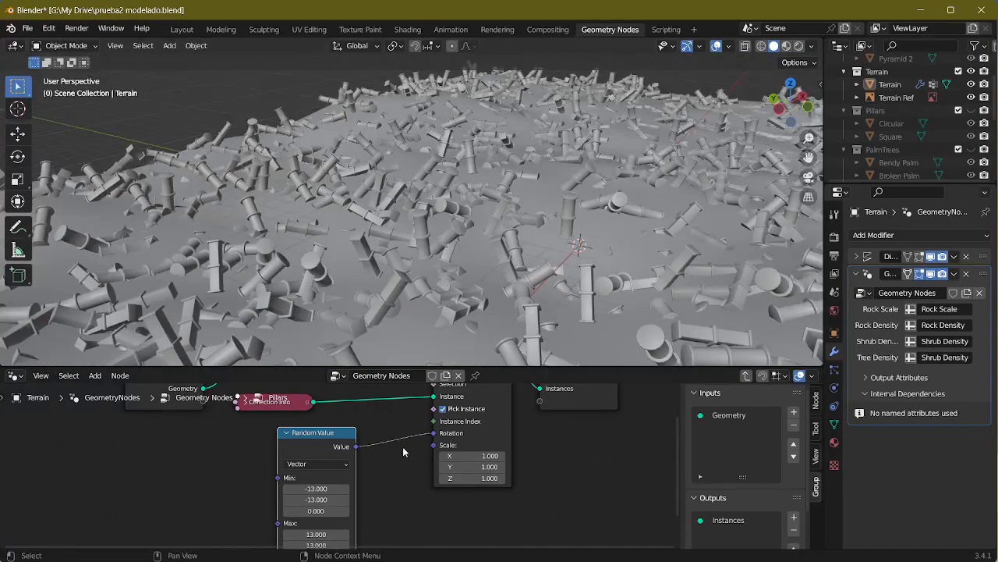
Step: Set the Random Value node's Min X and Y components to 1
middle_drag(316, 488, 340, 428)
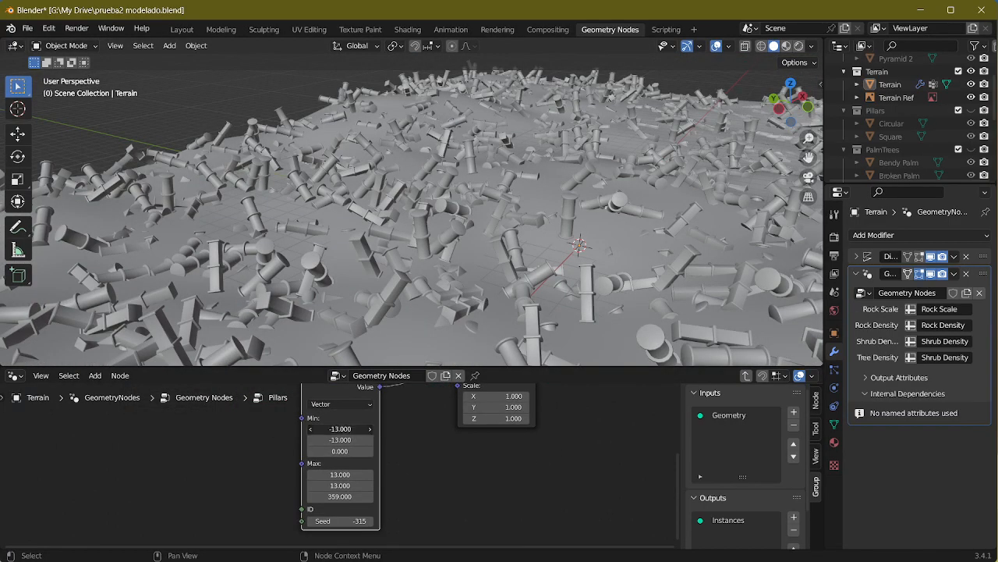
mouse_move(340, 428)
mouse_down()
mouse_move(385, 428)
mouse_move(334, 429)
mouse_up()
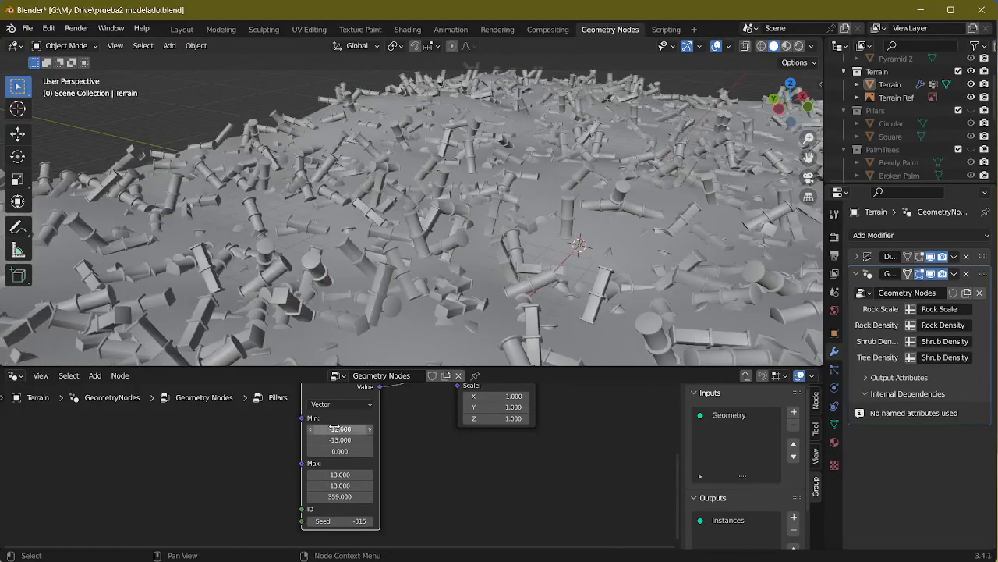
double_click(334, 428)
text(1)
key(Return)
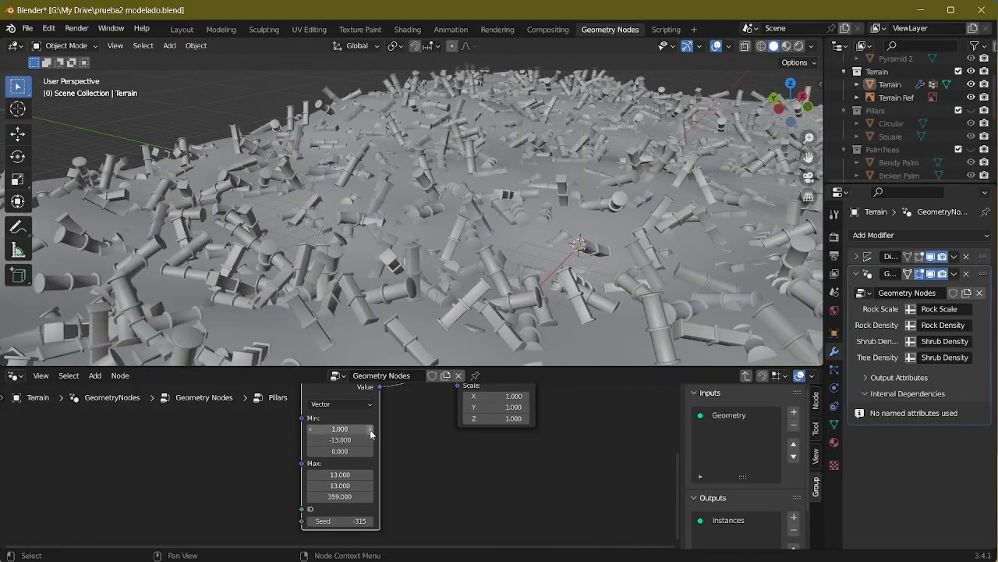
double_click(346, 440)
text(1)
key(Return)
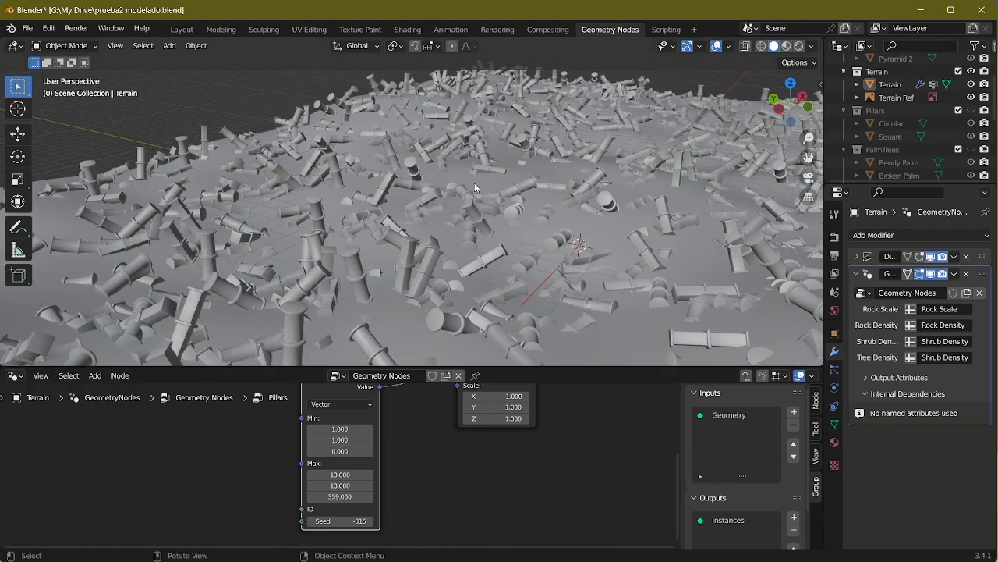
Step: Set the Random Value node's Max vector to 1, 1, 0
double_click(340, 496)
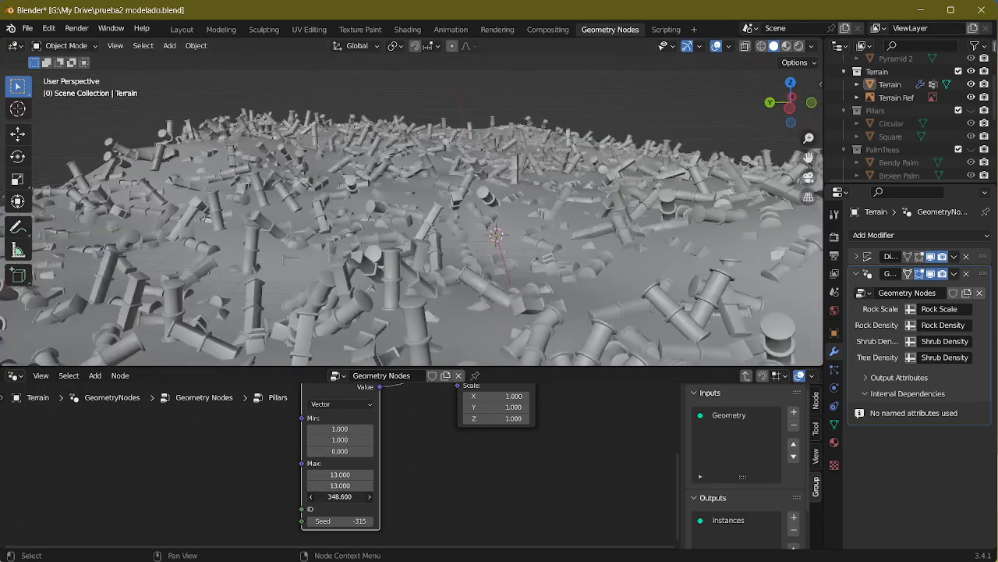
text(0)
key(Return)
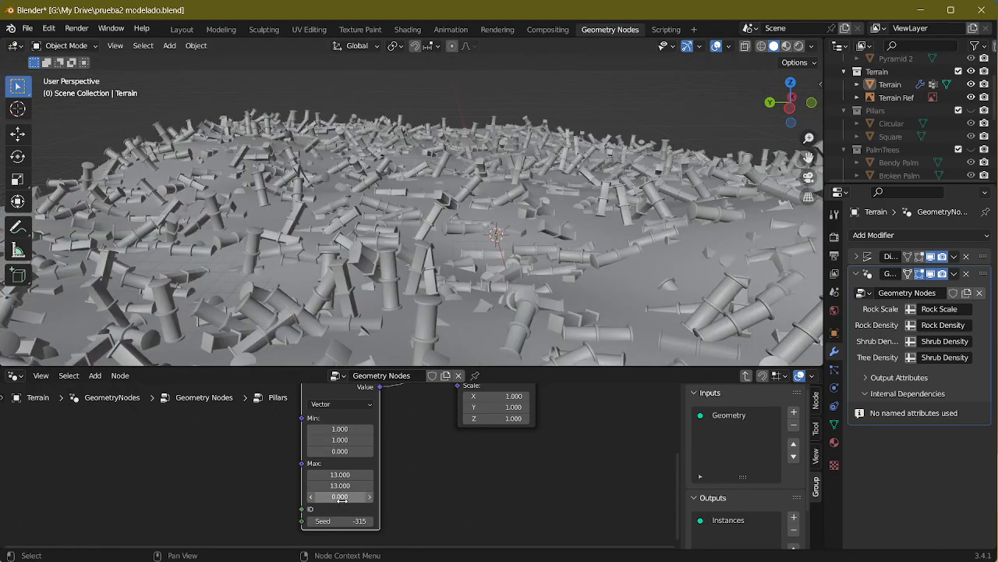
text(1)
key(Return)
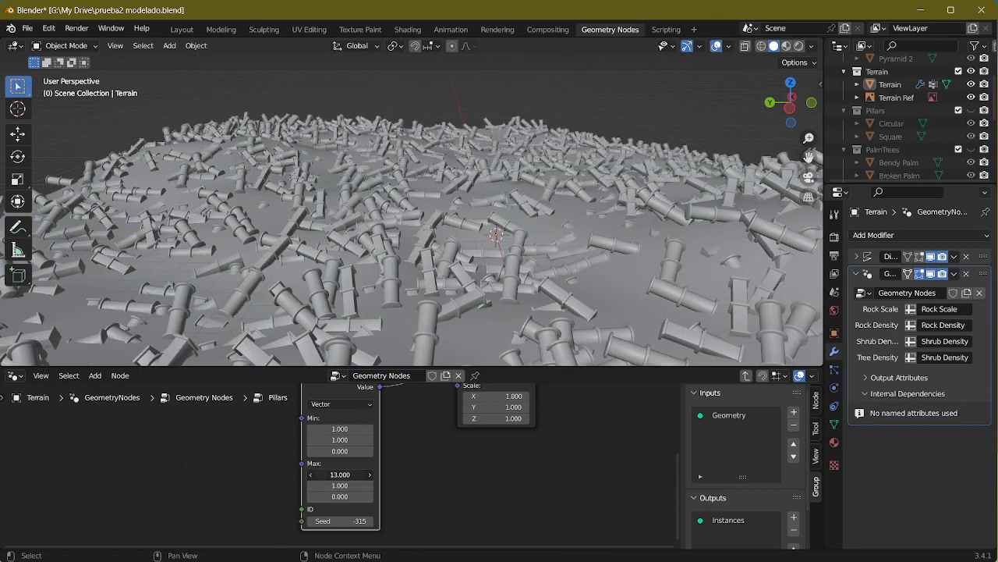
text(1)
key(Return)
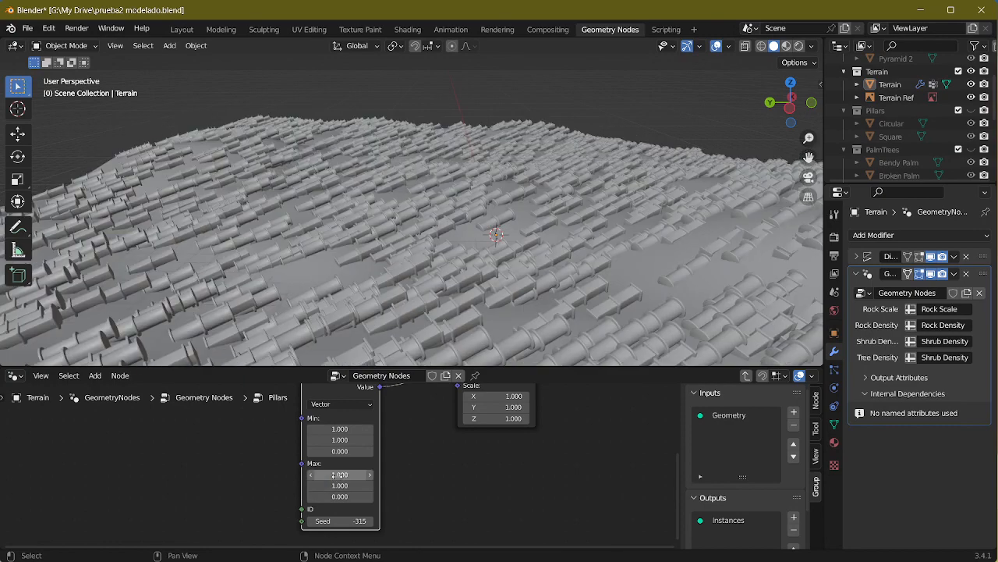
Step: Disconnect Random Value from the Rotation input to compare the pillars' tilt, and reconnect it
middle_drag(476, 258, 470, 350)
middle_drag(463, 431, 466, 495)
drag(460, 438, 444, 440)
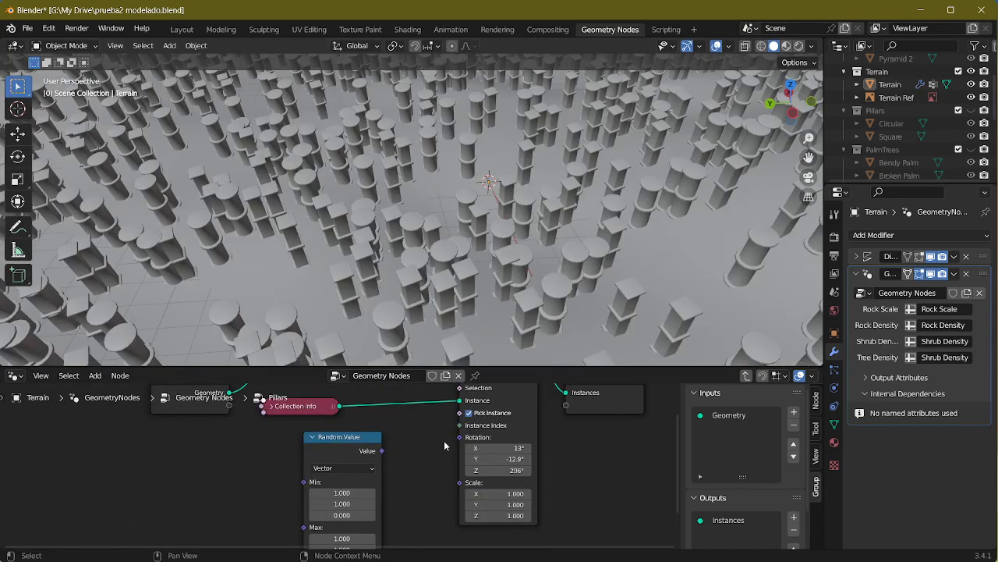
middle_drag(402, 470, 375, 458)
middle_drag(462, 273, 449, 246)
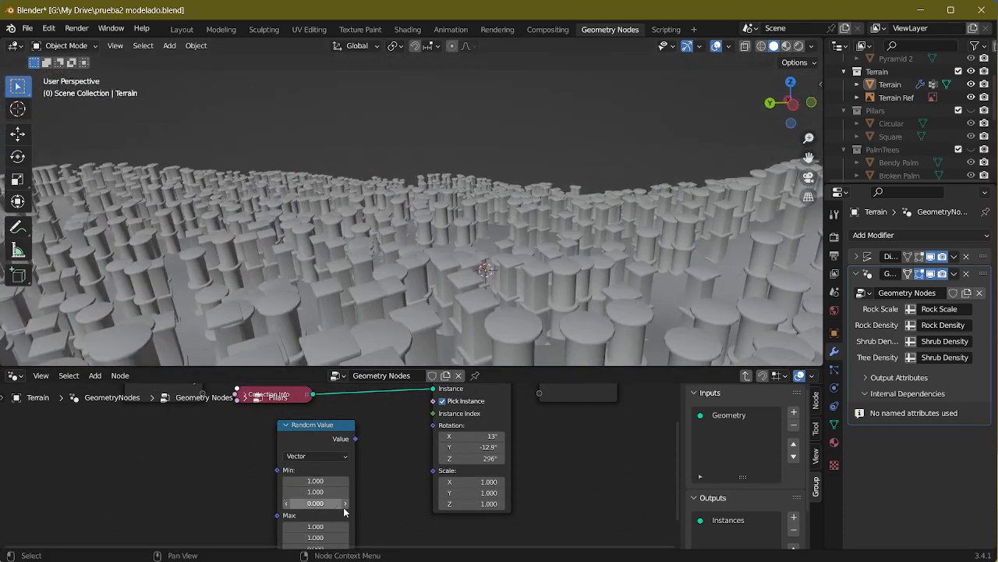
shift+middle_drag(354, 500, 306, 490)
drag(308, 429, 385, 416)
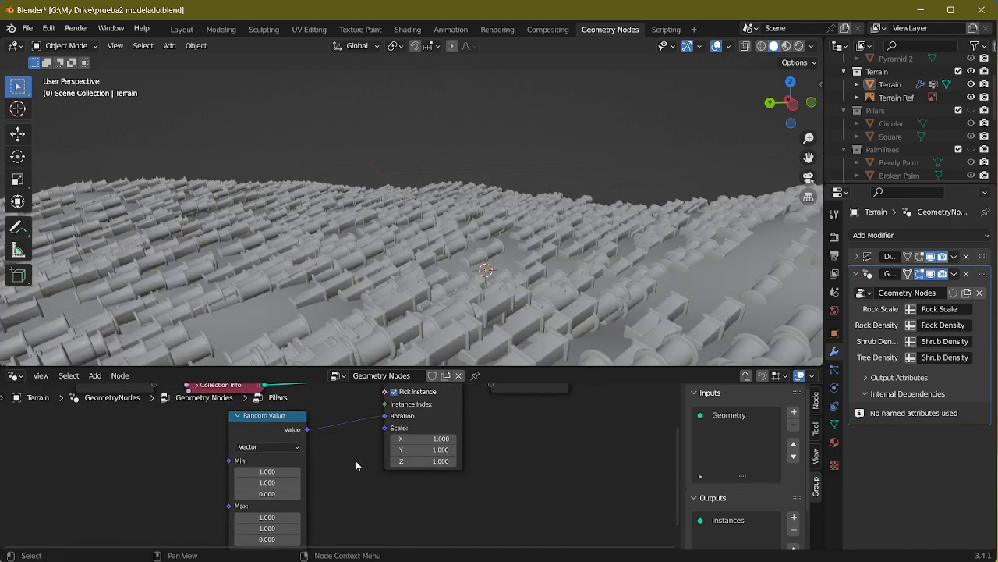
Step: Try a value of 6.7 for the Random Value node's Min X to vary the pillars' tilt
click(266, 472)
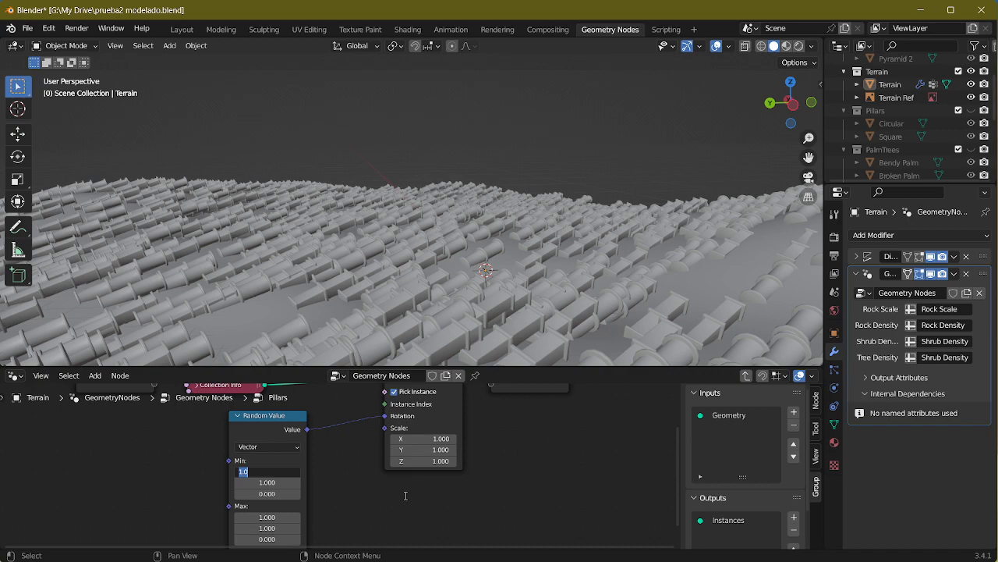
text(7.4)
key(Return)
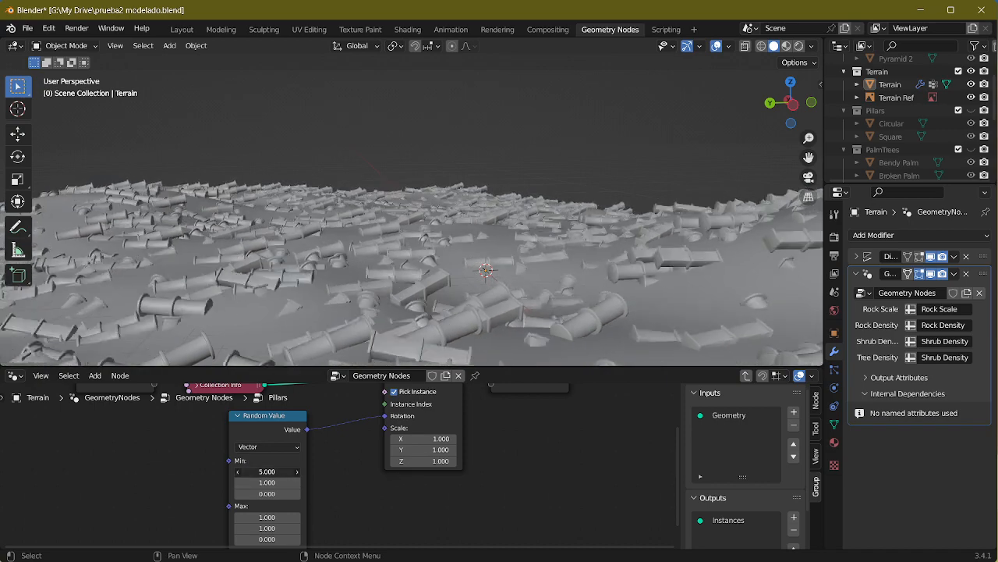
drag(269, 471, 262, 471)
Step: Set the Random Value node's Max X and Max Y to 0
click(272, 510)
drag(272, 517, 275, 517)
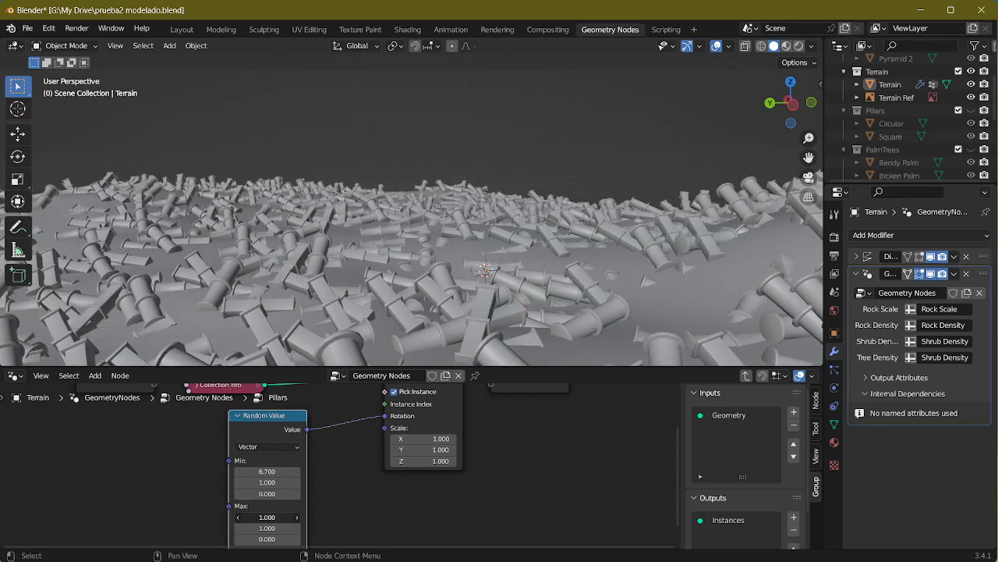
text(0)
key(Return)
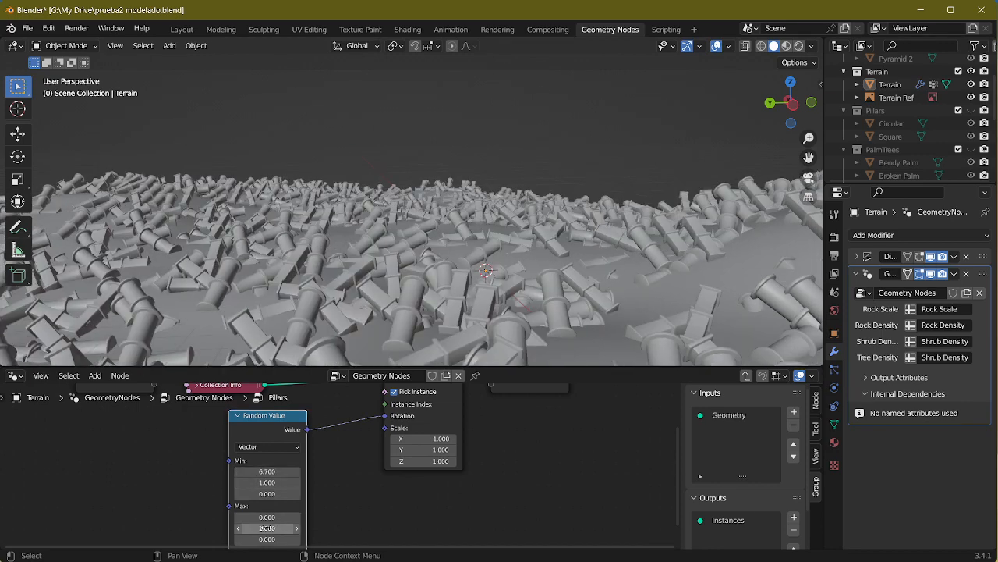
click(267, 528)
text(0)
key(Return)
Step: Set the Random Value node's Min Y to 0 and Min X to 1
click(266, 482)
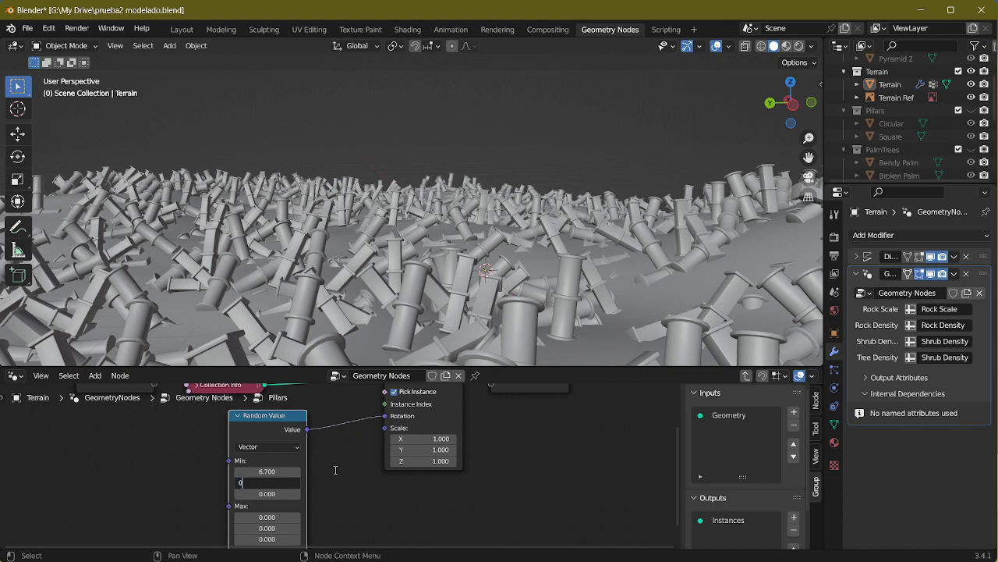
text(0)
key(Return)
click(271, 471)
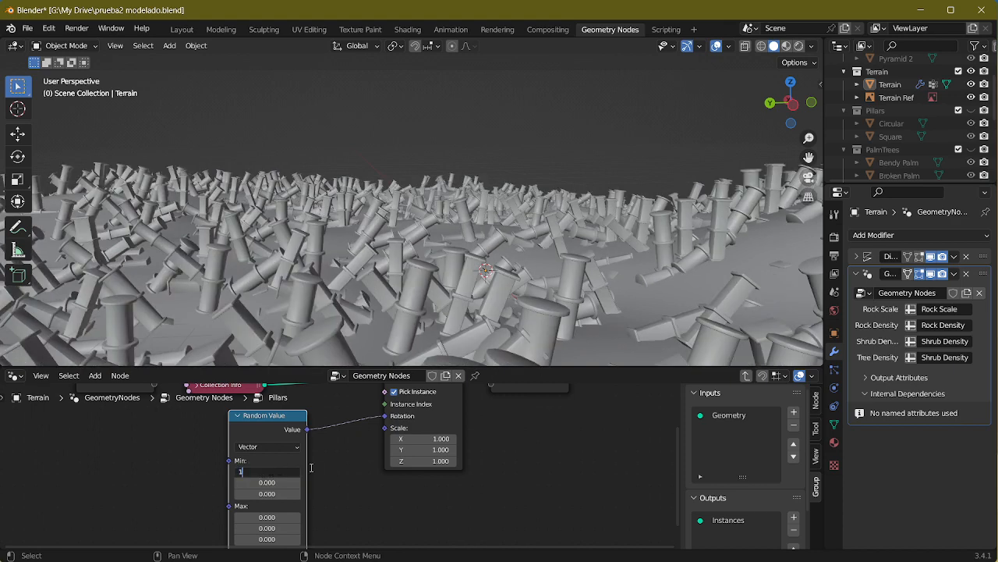
text(1)
key(Return)
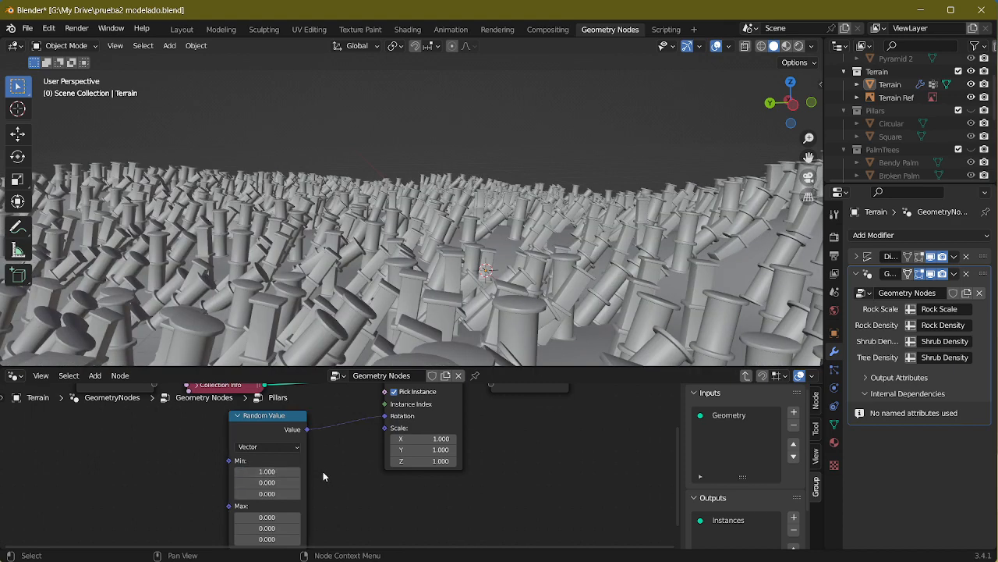
Step: Set the Random Value node's Min X to 0.5 and inspect the pillars from above
click(277, 472)
text(0)
key(Return)
middle_drag(386, 255, 342, 405)
Step: Move the Random Value node aside and disconnect it from the Rotation input of Instance on Points
drag(252, 428, 241, 422)
drag(248, 466, 63, 501)
drag(384, 417, 242, 451)
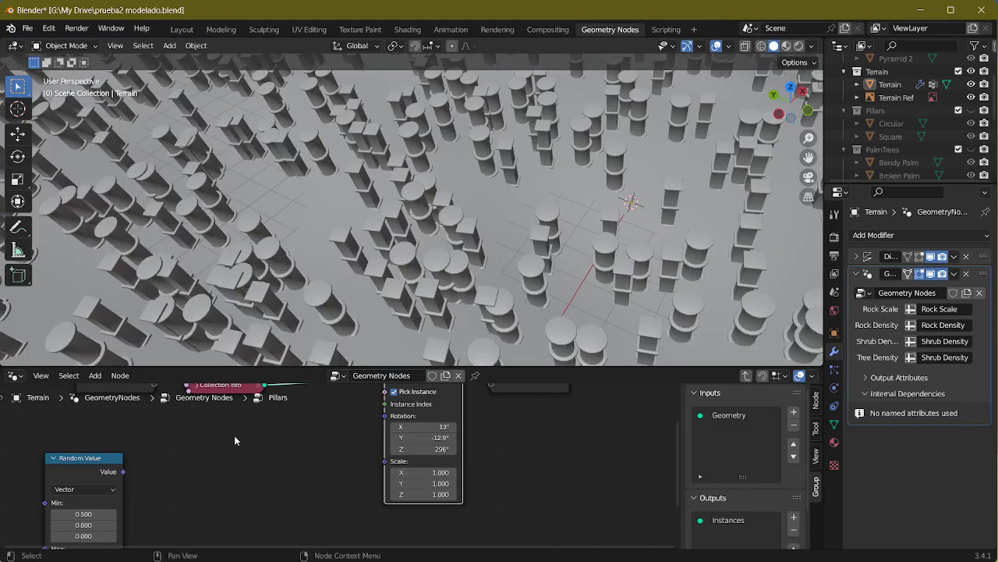
key(shift+a)
key(shift+a)
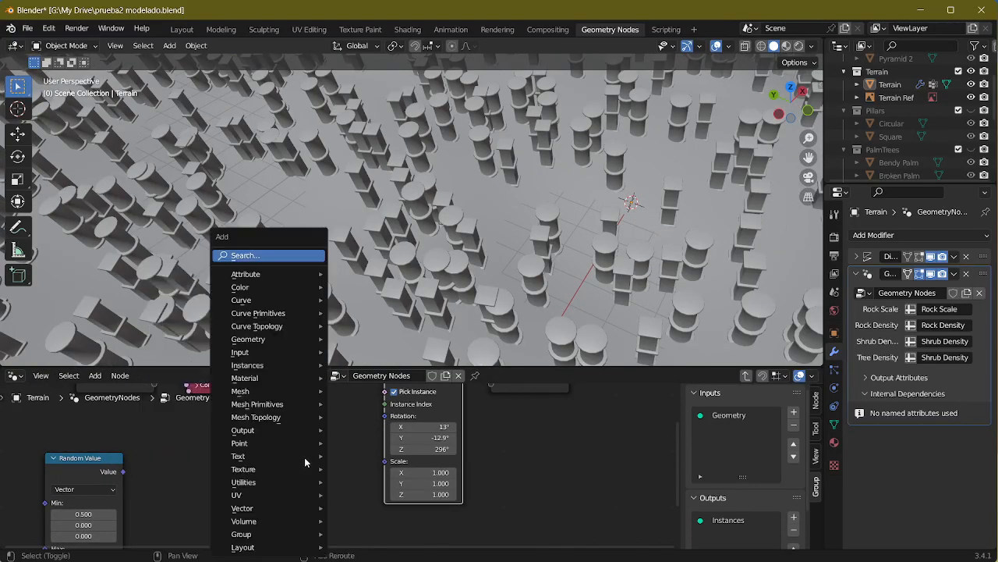
click(263, 255)
text(valule)
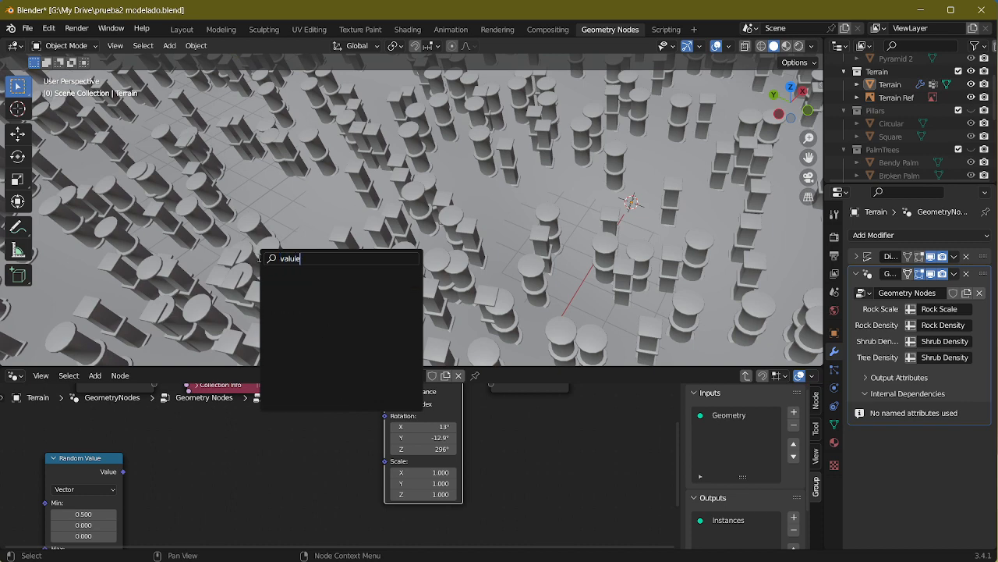
key(BackSpace)
key(BackSpace)
text(e)
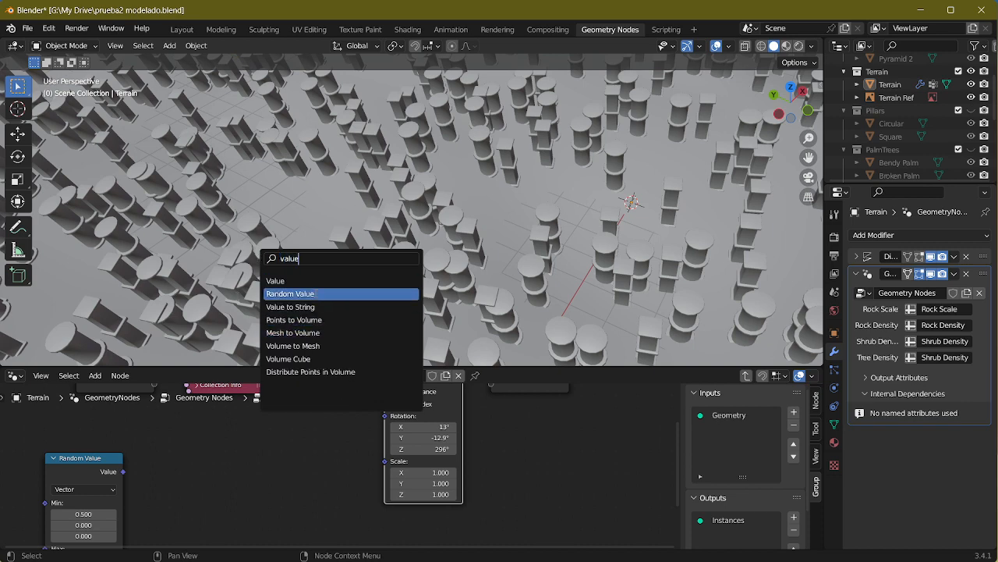
click(313, 295)
key(Escape)
Step: Test the pillars' rotation with a new Value node set to 3.1 on the Rotation input, and disconnect it
key(shift+a)
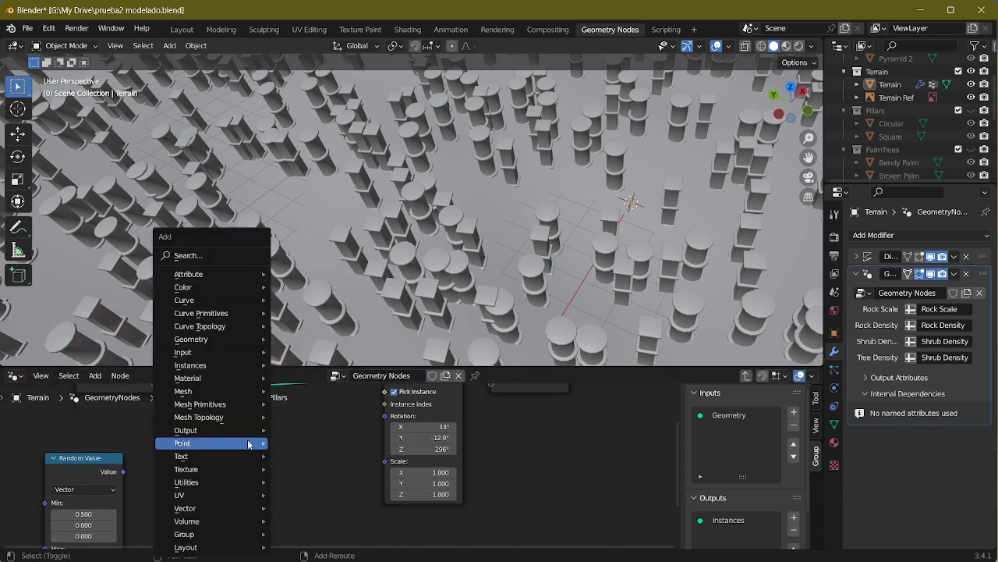
click(235, 262)
text(value)
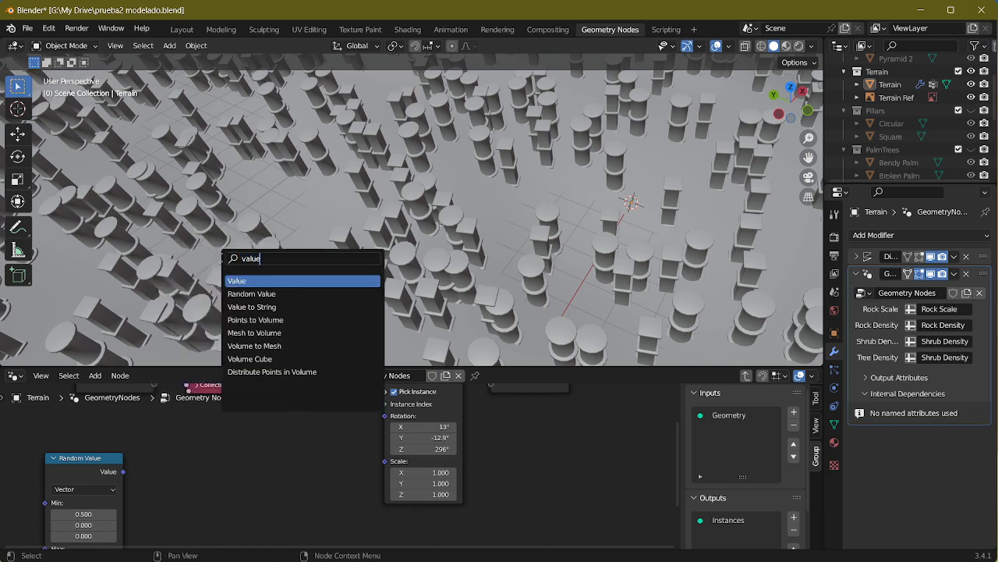
click(241, 280)
click(268, 450)
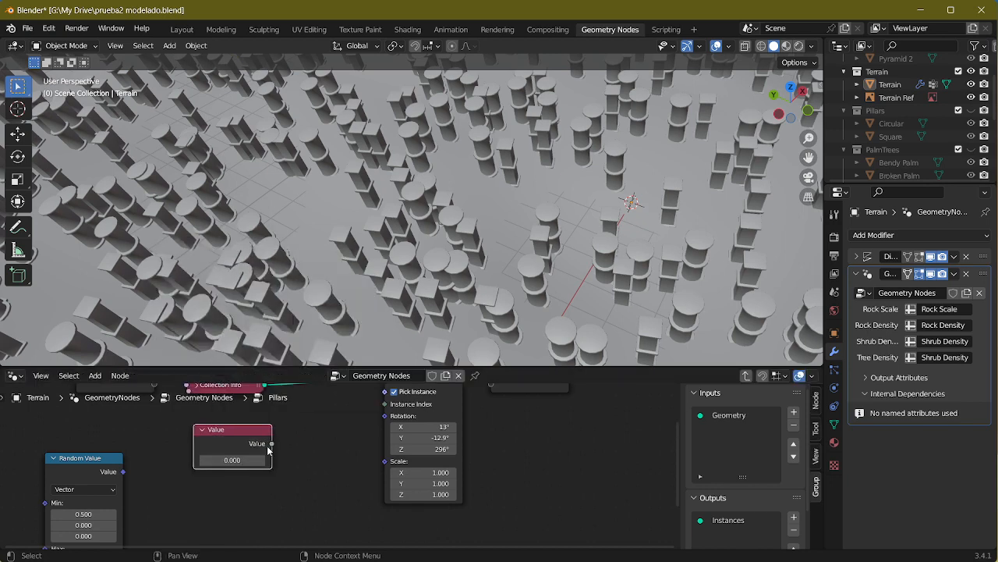
drag(272, 443, 385, 416)
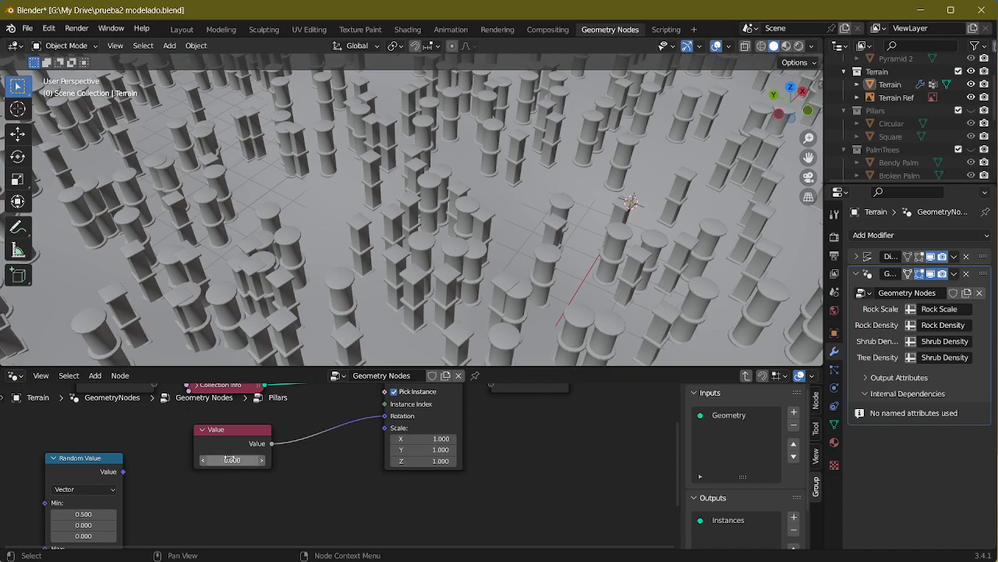
drag(232, 460, 492, 460)
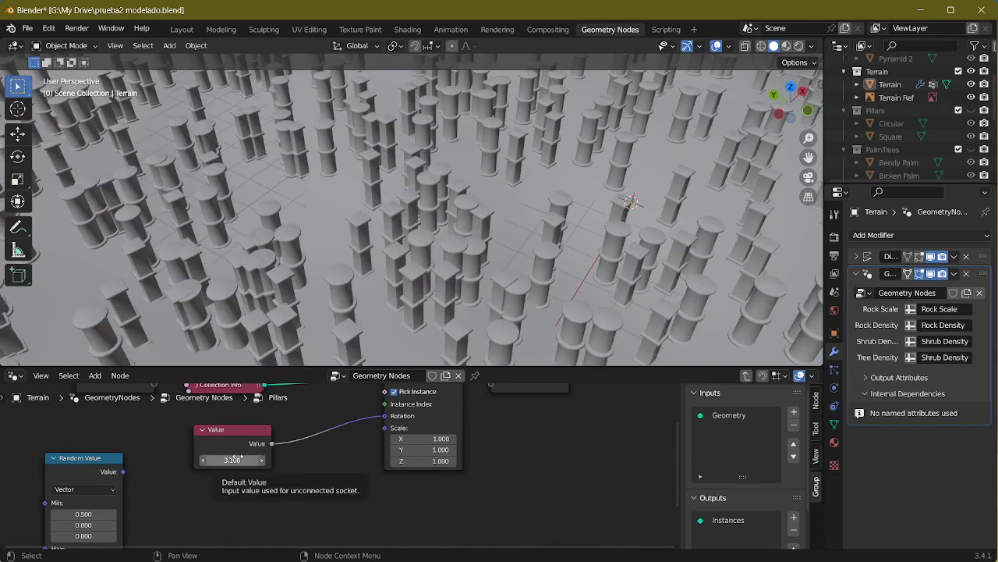
drag(382, 421, 220, 445)
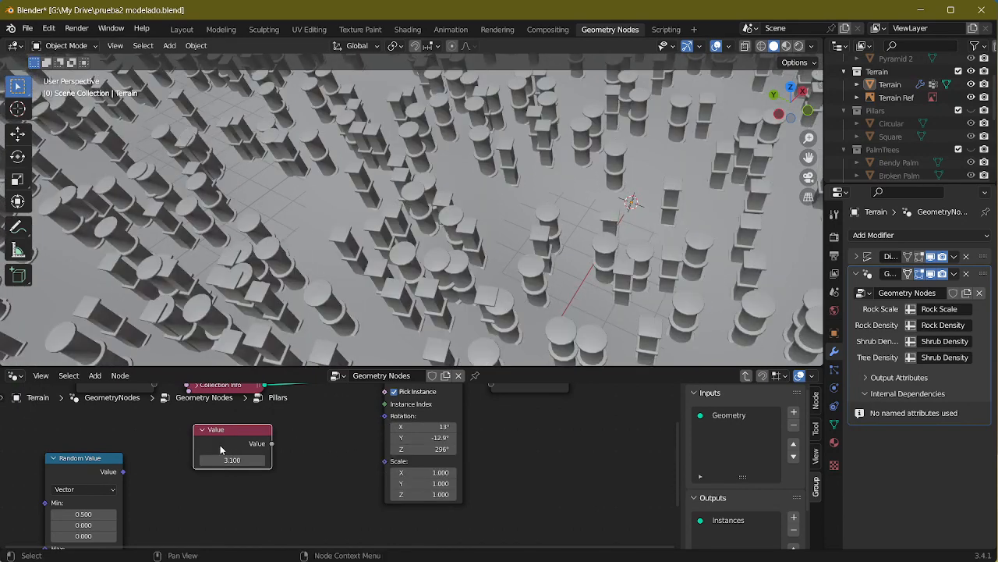
Step: Add a Vector node and connect it to the Rotation input of Instance on Points
key(shift+a)
click(238, 255)
text(ve)
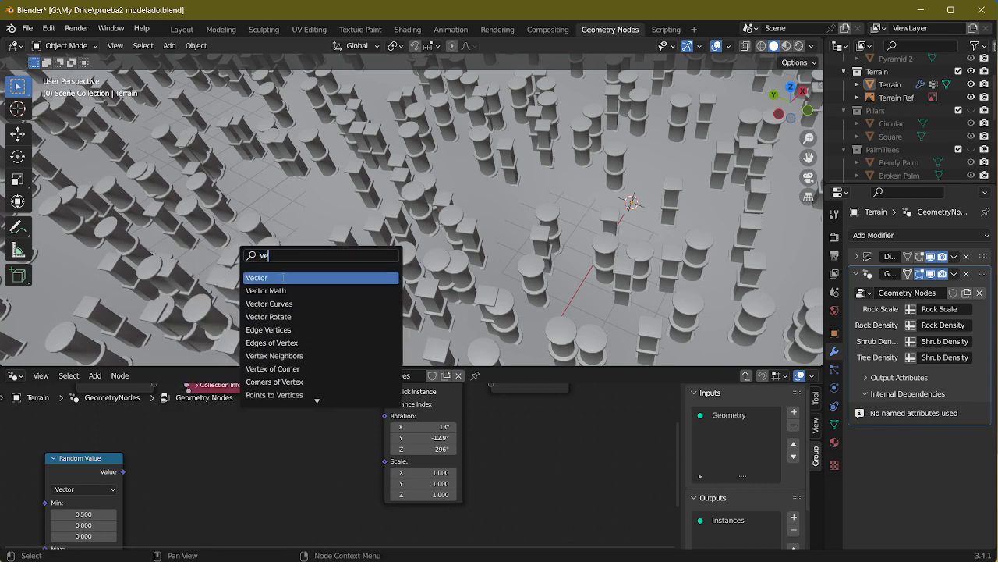
click(283, 277)
click(257, 460)
drag(275, 449, 382, 416)
Step: Set the Vector node's X component to 3.14 to test the pillars' rotation in radians
mouse_move(251, 465)
mouse_down()
mouse_move(283, 466)
mouse_move(263, 465)
mouse_up()
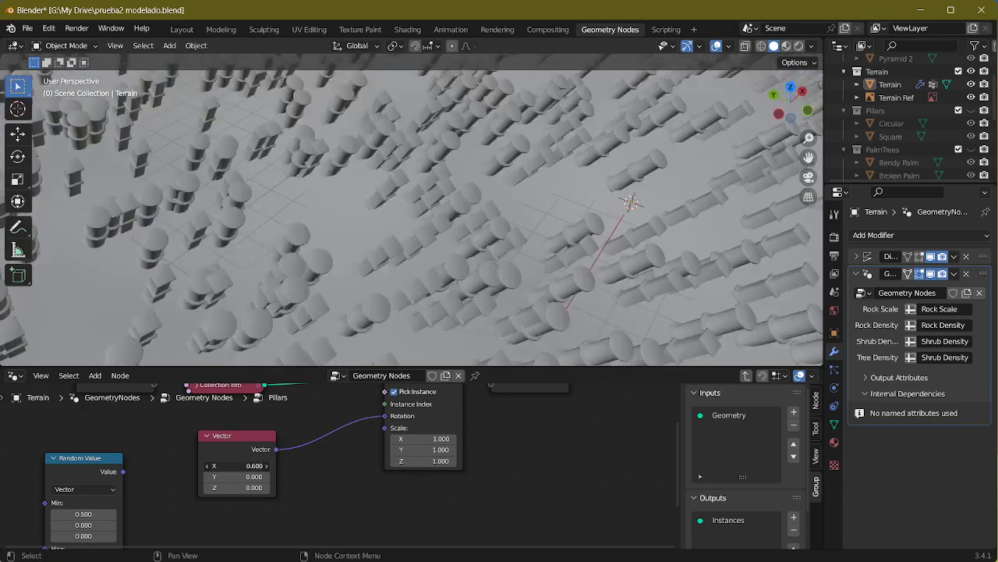
click(244, 466)
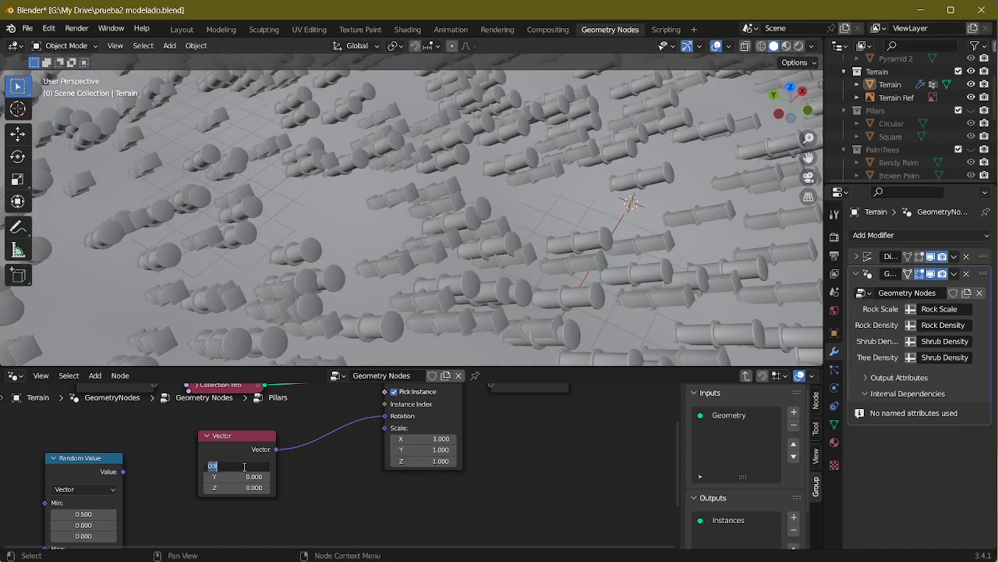
text(3.14)
key(Return)
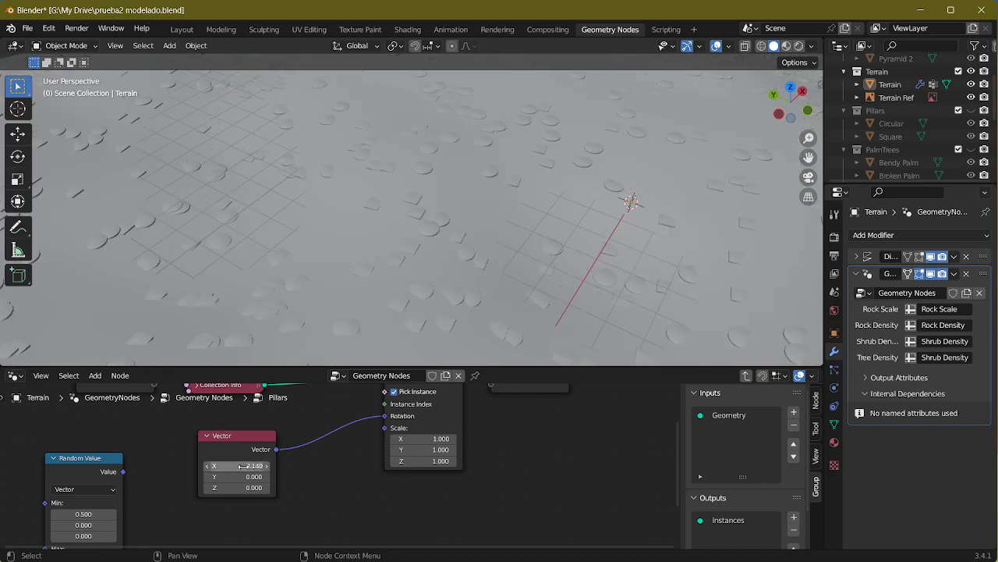
Step: Inspect the rotated pillars from below the terrain and delete the Vector node
middle_drag(334, 265, 365, 164)
click(232, 449)
key(x)
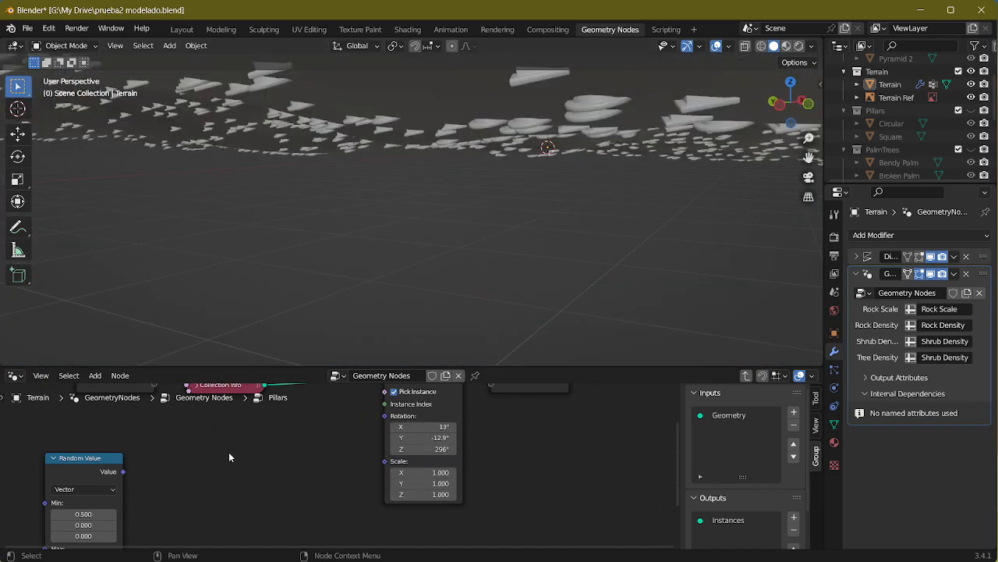
Step: Place the Random Value node below Collection Info and enlarge the node editor over most of the 3D viewport
drag(84, 478, 270, 452)
middle_drag(473, 439, 470, 479)
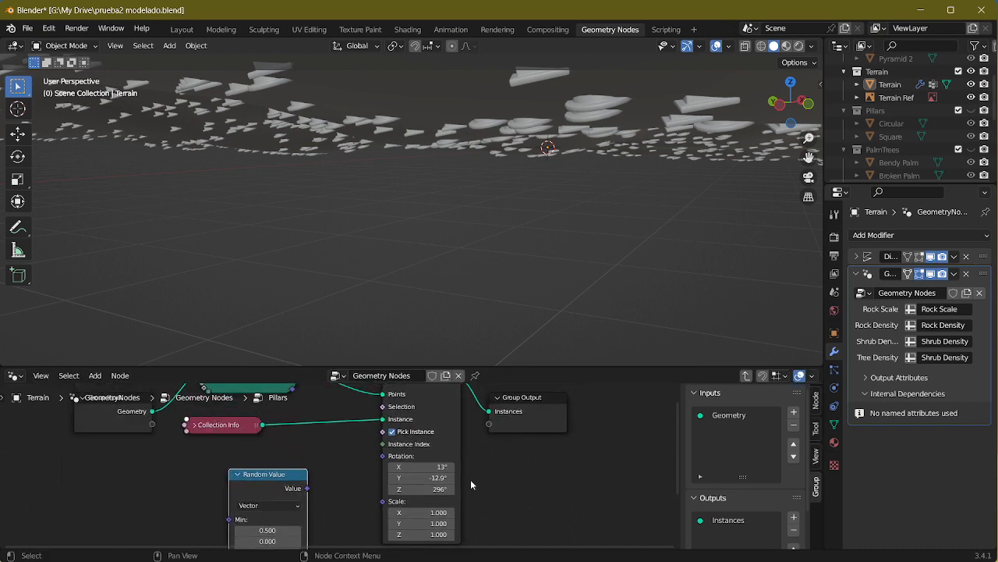
drag(260, 489, 201, 467)
click(221, 484)
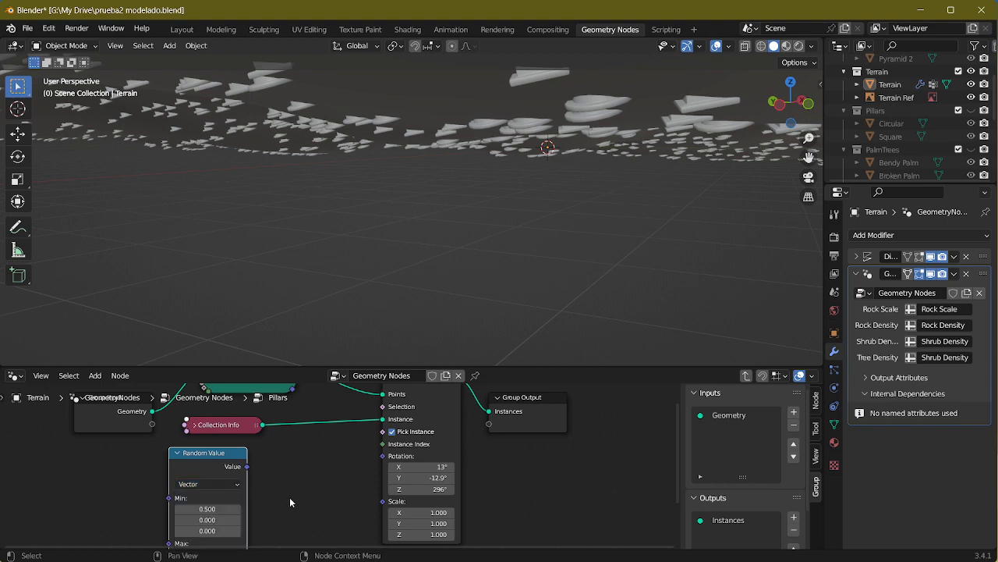
scroll(303, 476, down, 1)
middle_drag(306, 469, 401, 369)
drag(531, 368, 546, 83)
click(307, 237)
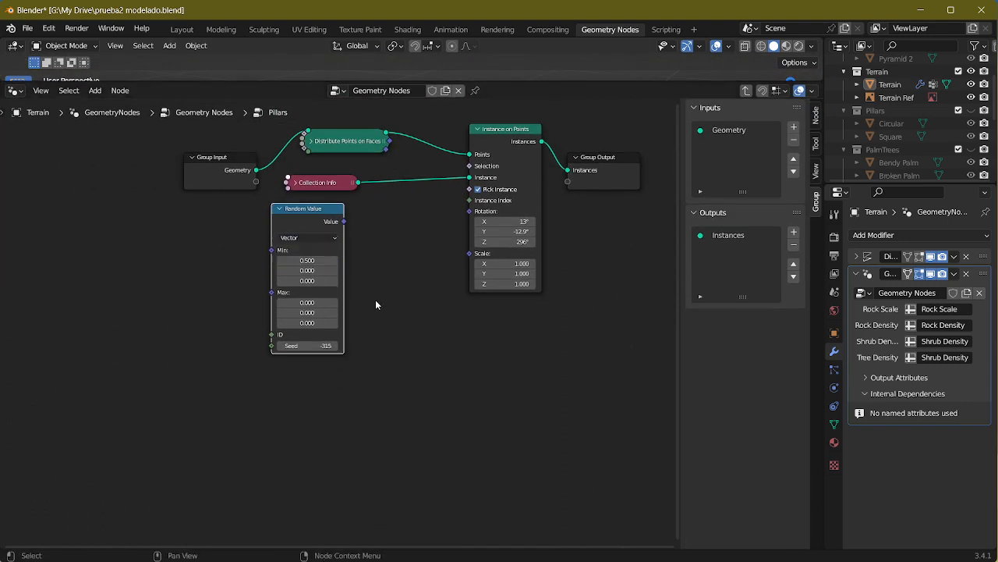
Step: Move the Random Value node away from the others and search the addable nodes for "radia"
drag(300, 216, 63, 276)
key(shift+a)
click(204, 256)
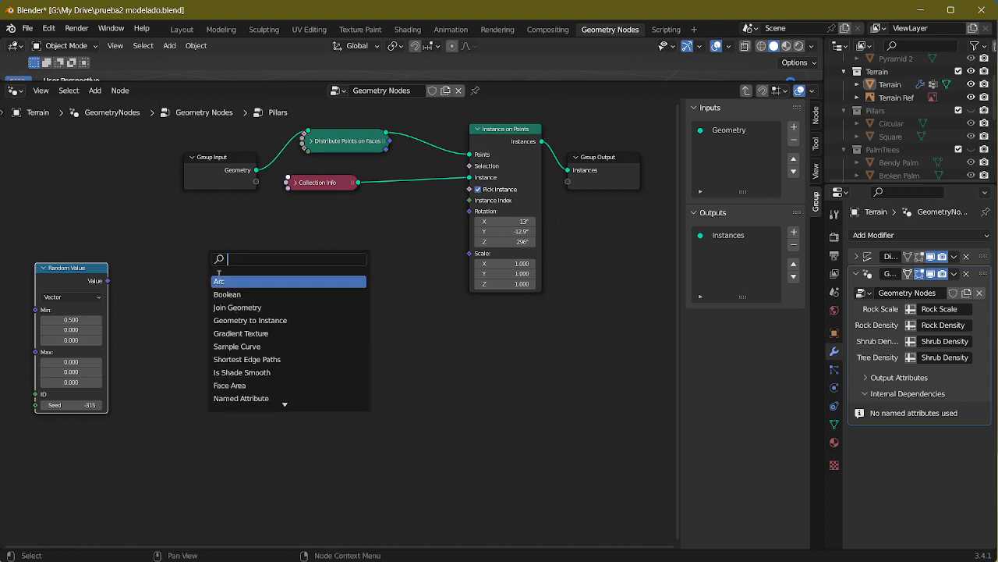
text(radia)
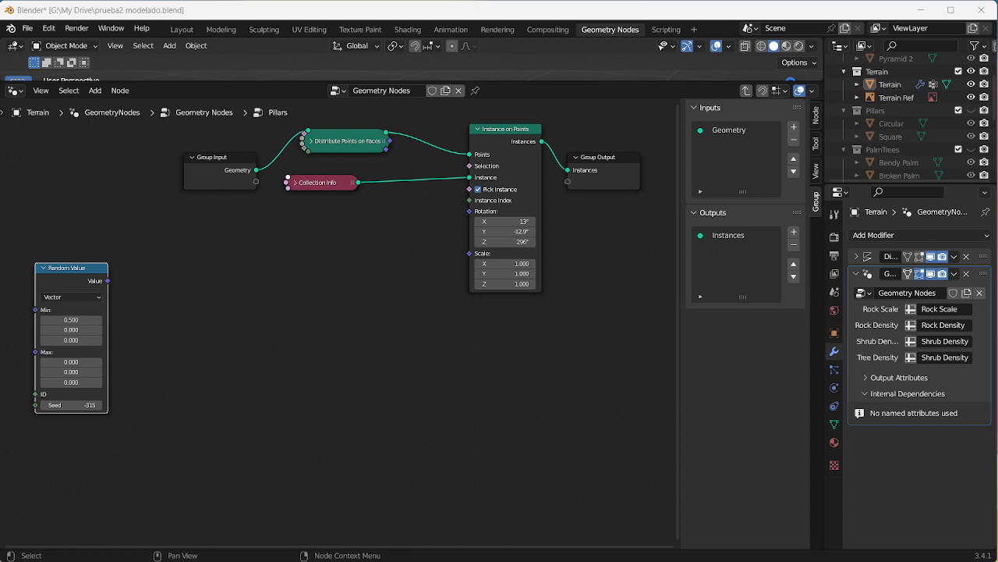
Step: Switch to the Calculator, widen its window, and close it
drag(554, 173, 267, 171)
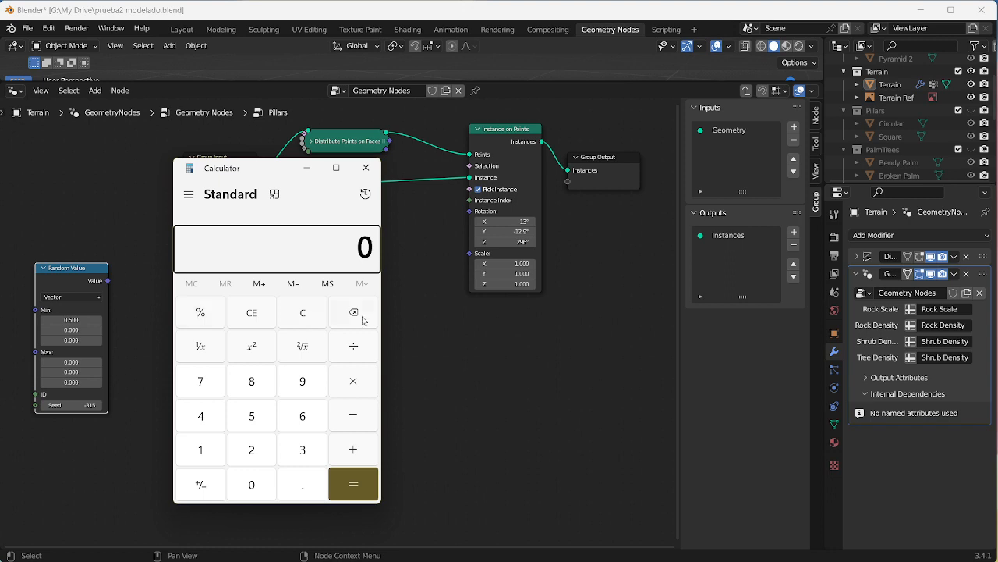
click(370, 291)
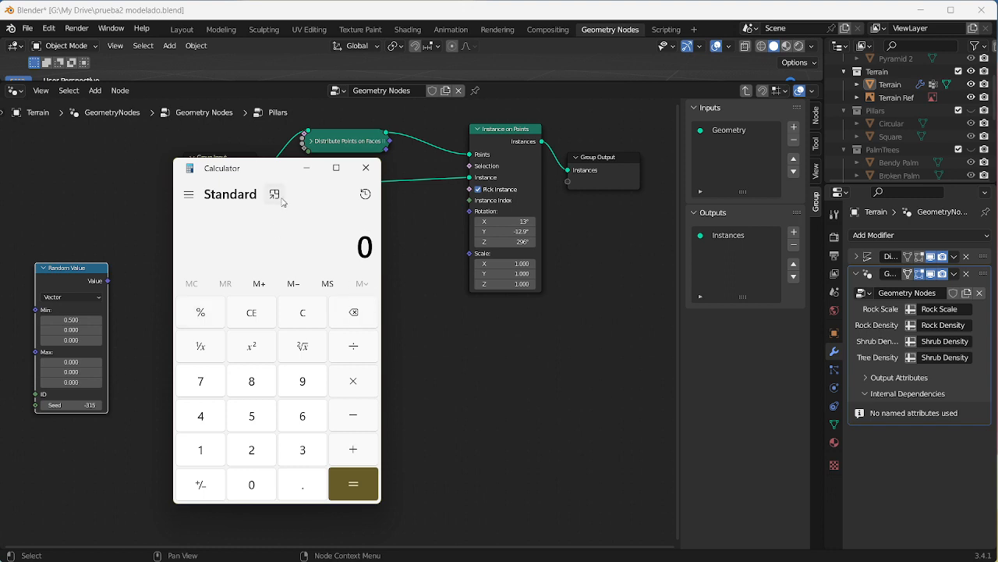
drag(384, 467, 744, 444)
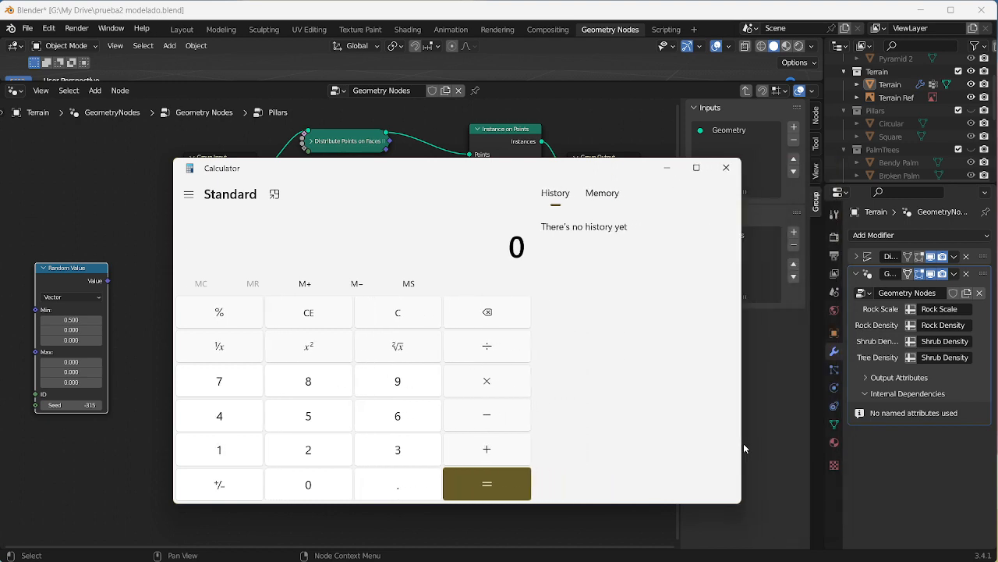
click(726, 166)
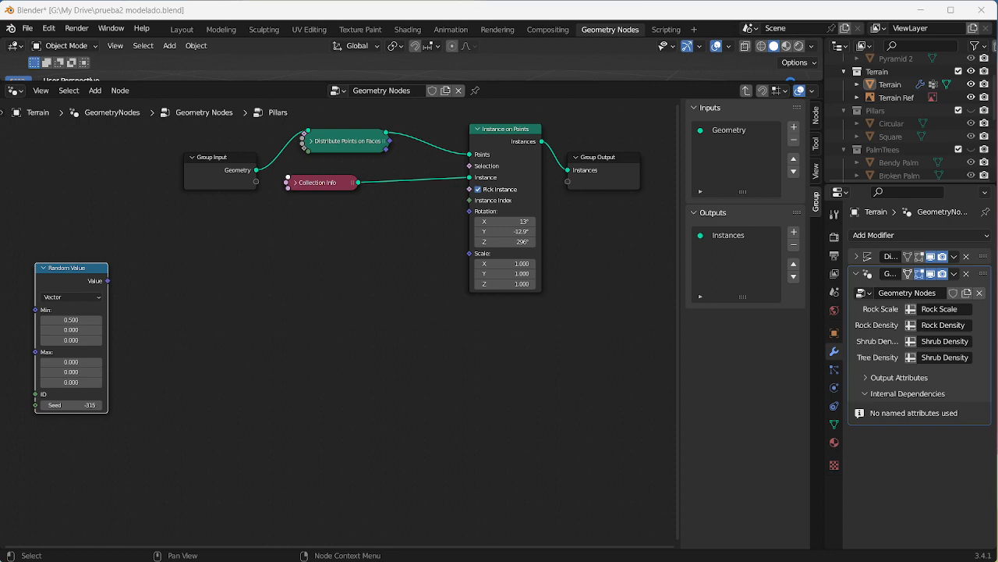
Step: Move the Random Value node back below Collection Info and set its Min X and Min Y to 0.226
drag(107, 268, 343, 228)
click(314, 279)
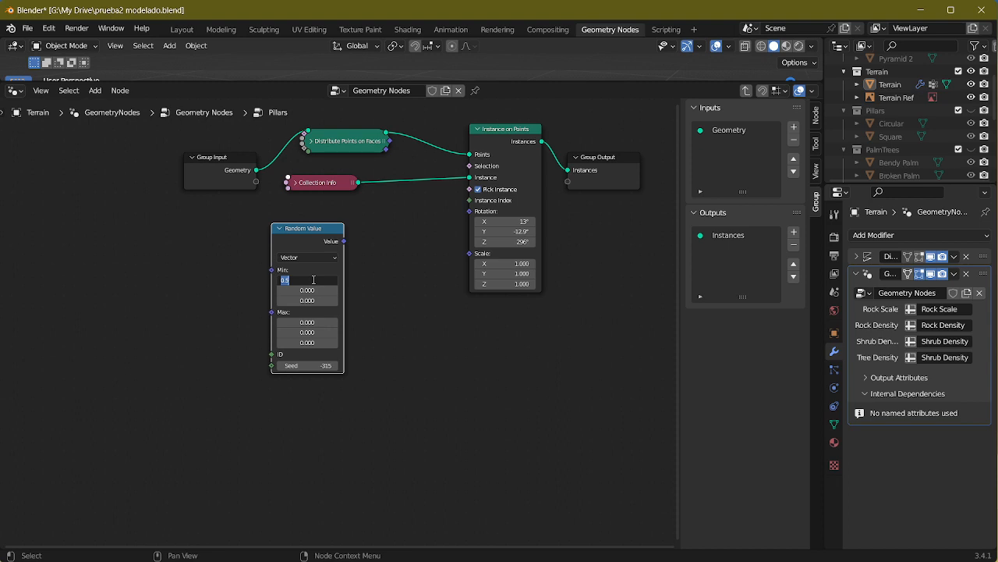
text(0)
key(Return)
click(309, 289)
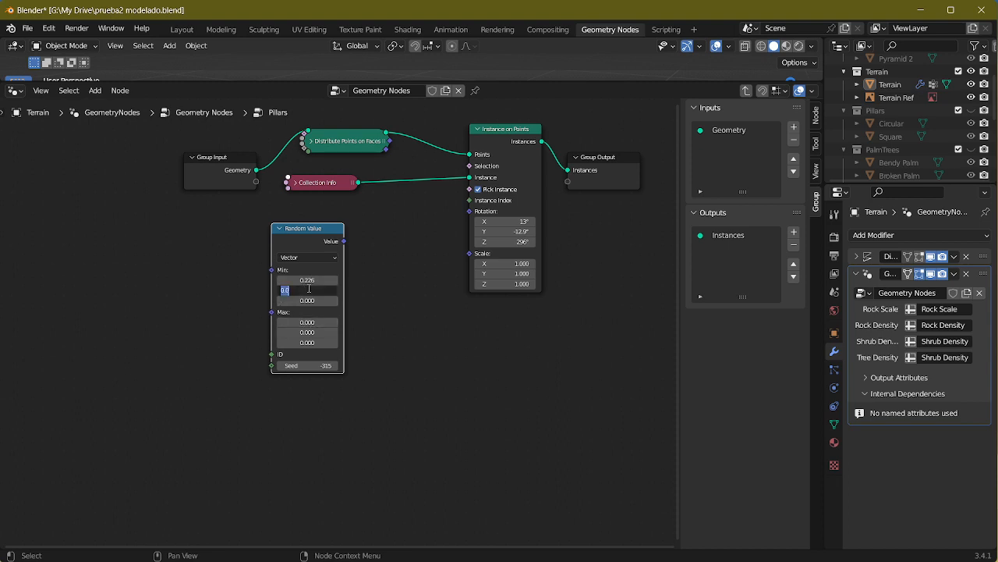
text(0.226)
key(Return)
Step: Set the Random Value node's Max X and Max Y to -0.226 and its Max Z to 6.283
click(308, 322)
text(-0.226)
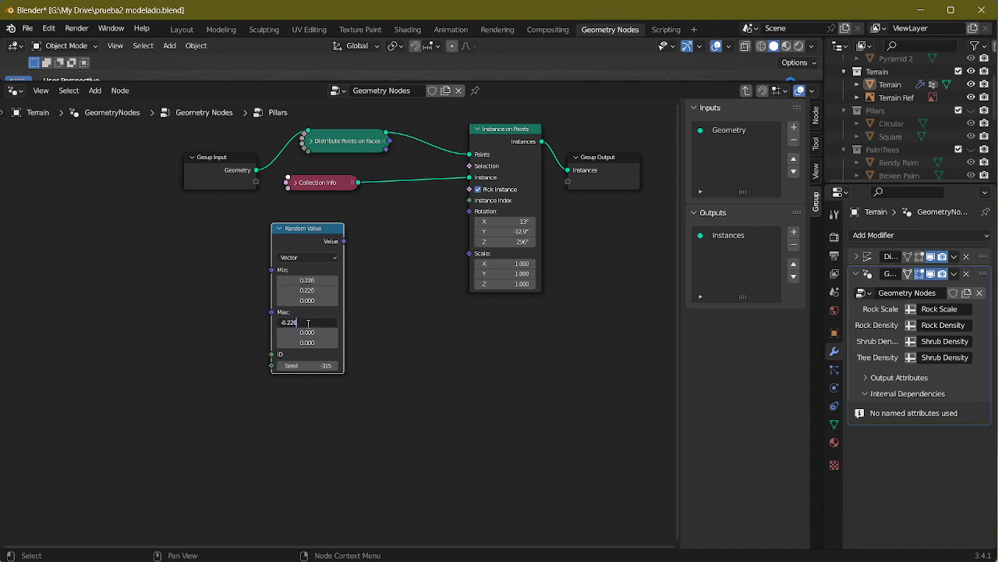
key(Return)
click(311, 332)
text(-0.226)
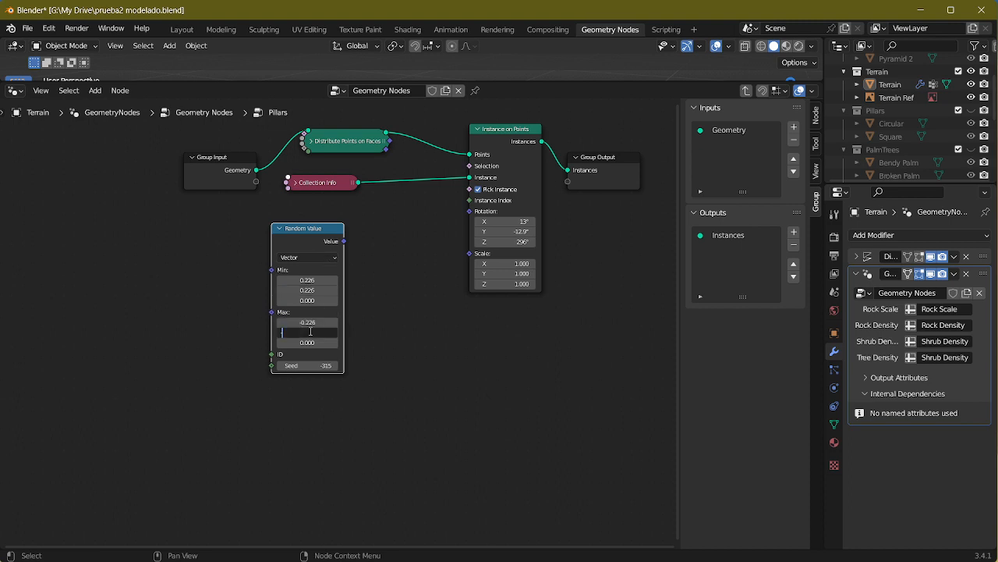
key(Return)
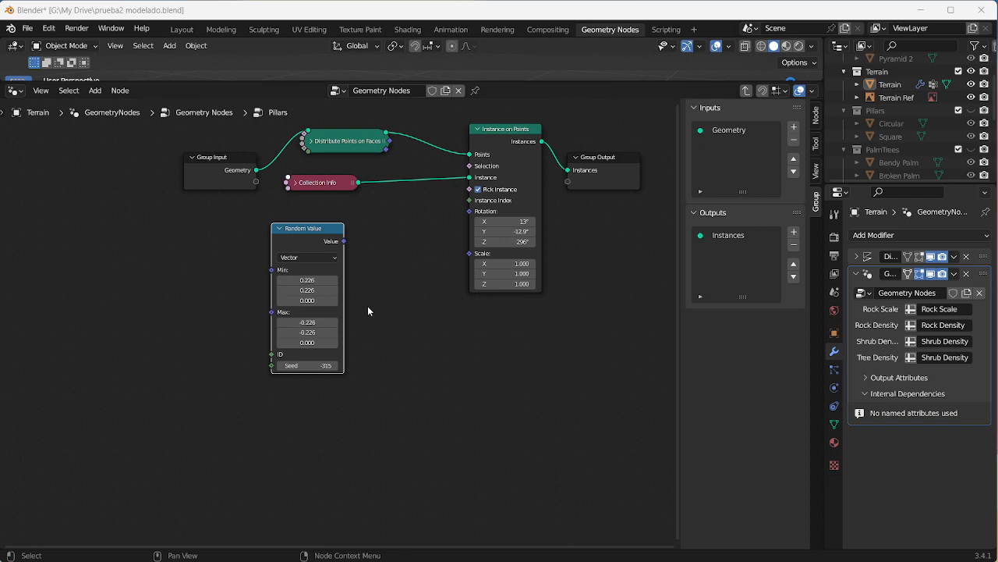
click(310, 344)
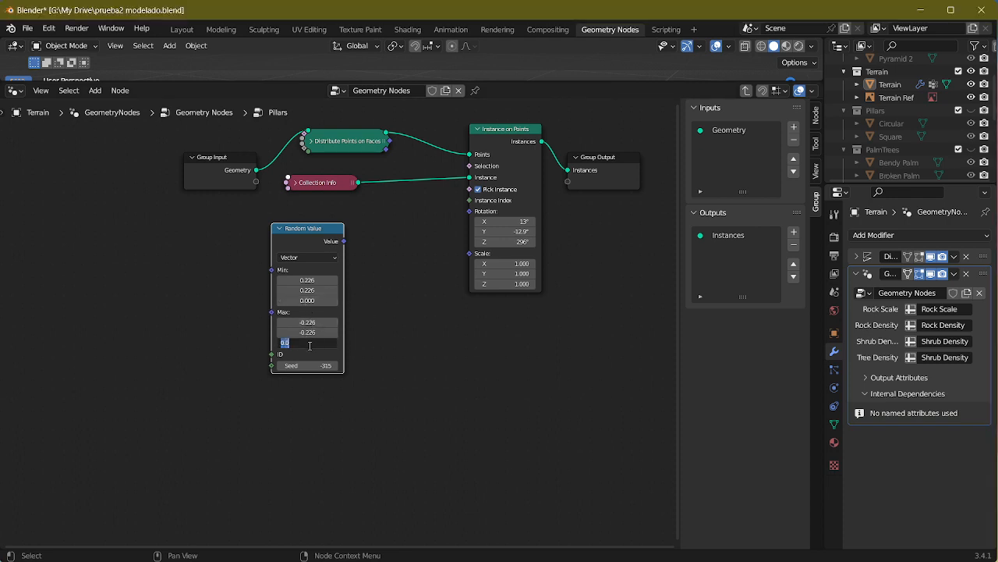
text(6.283)
key(Return)
Step: Connect the Random Value output to the Rotation of Instance on Points, and place the collapsed node below Collection Info
drag(347, 243, 469, 210)
drag(291, 238, 326, 232)
click(314, 223)
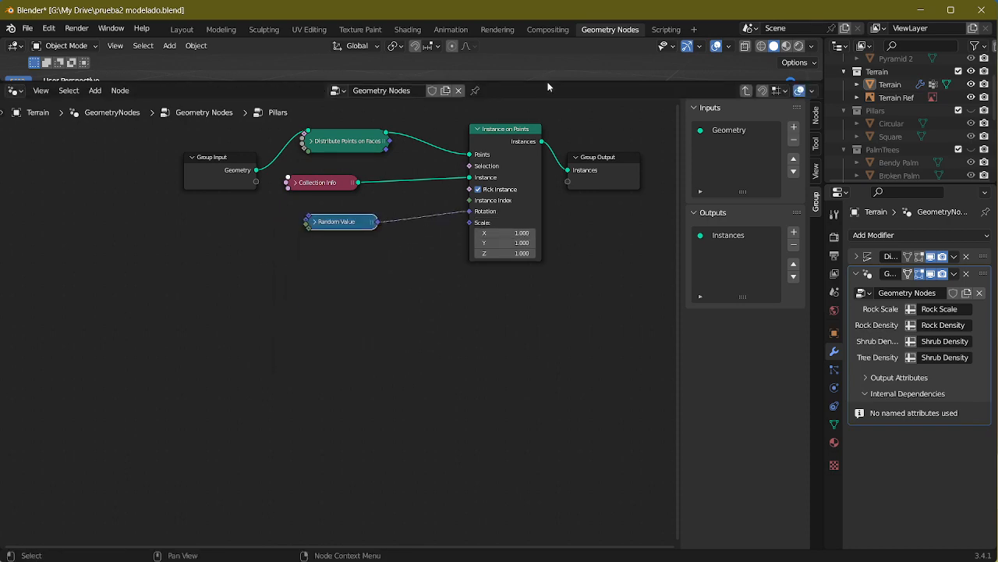
Step: Enlarge the 3D viewport again and inspect the random tilt of the pillars on the terrain
drag(548, 87, 550, 340)
middle_drag(569, 243, 534, 189)
scroll(507, 192, up, 2)
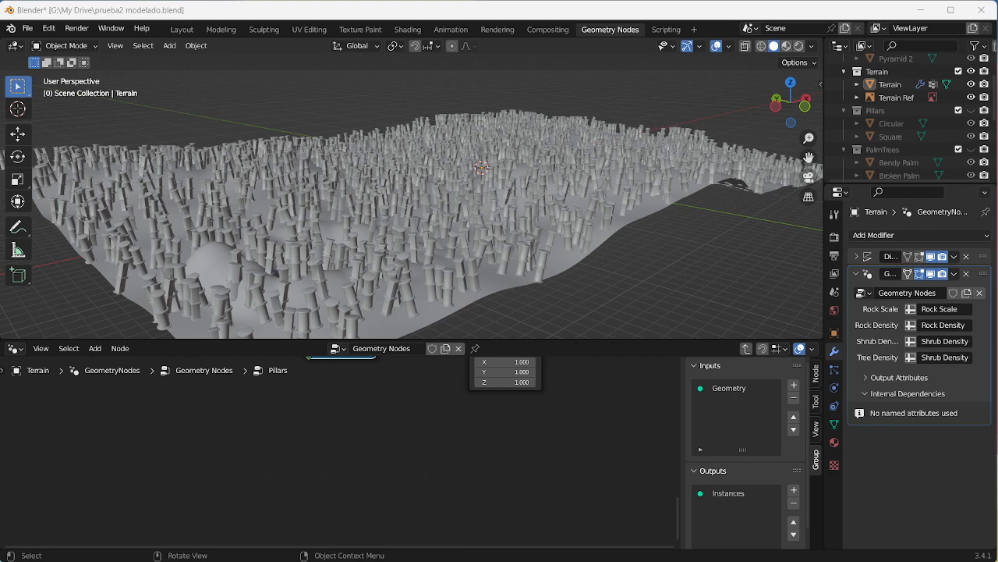
middle_drag(181, 319, 415, 555)
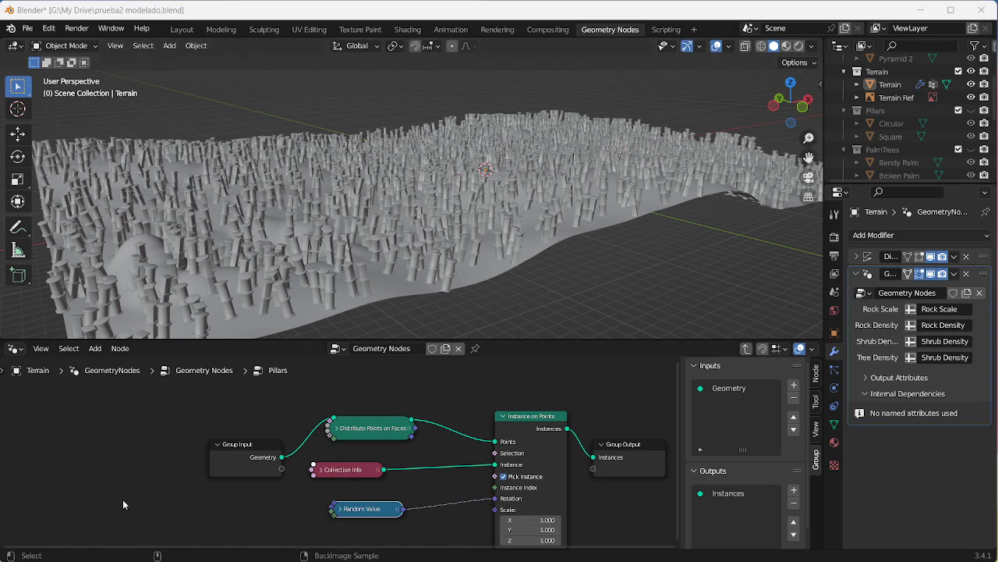
Step: Switch to the reference image Screenshot_1.png, examine its pillar area and surroundings, and close the image viewer
key(alt+Tab)
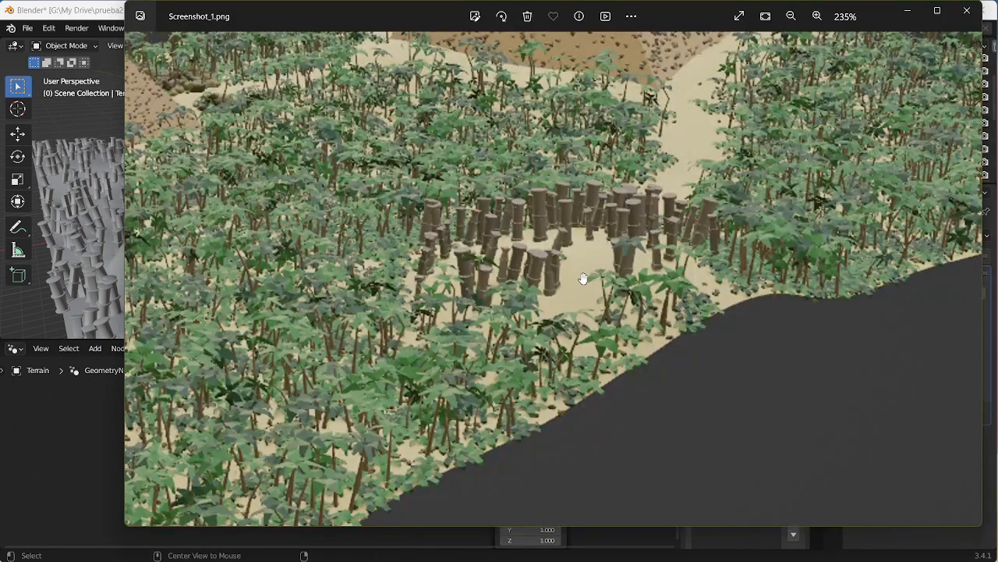
scroll(595, 216, down, 4)
drag(417, 207, 642, 285)
drag(666, 333, 325, 412)
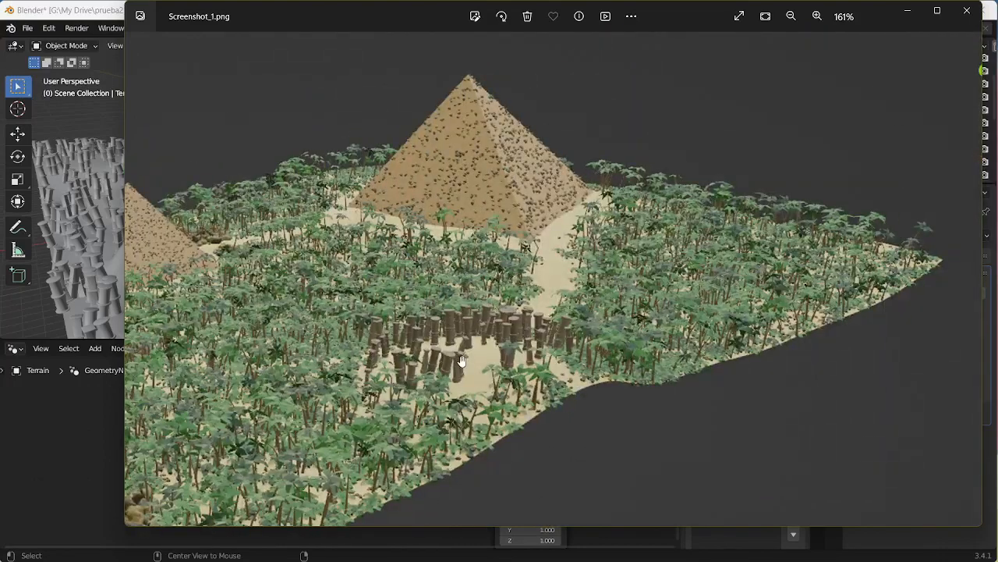
click(967, 10)
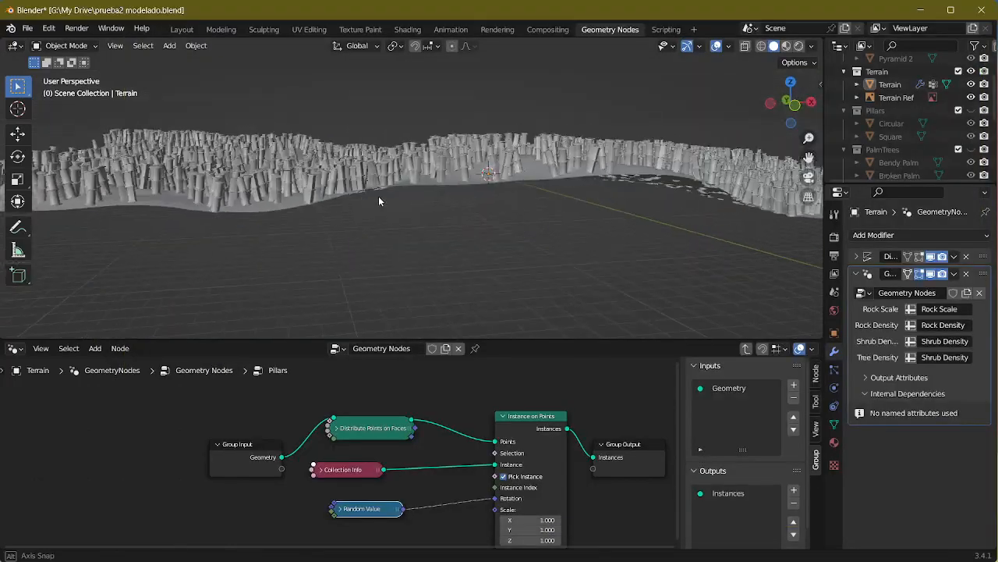
Step: Check the terrain reference image from above in the Layout workspace and return to the Geometry Nodes workspace
click(181, 29)
middle_drag(455, 186, 471, 139)
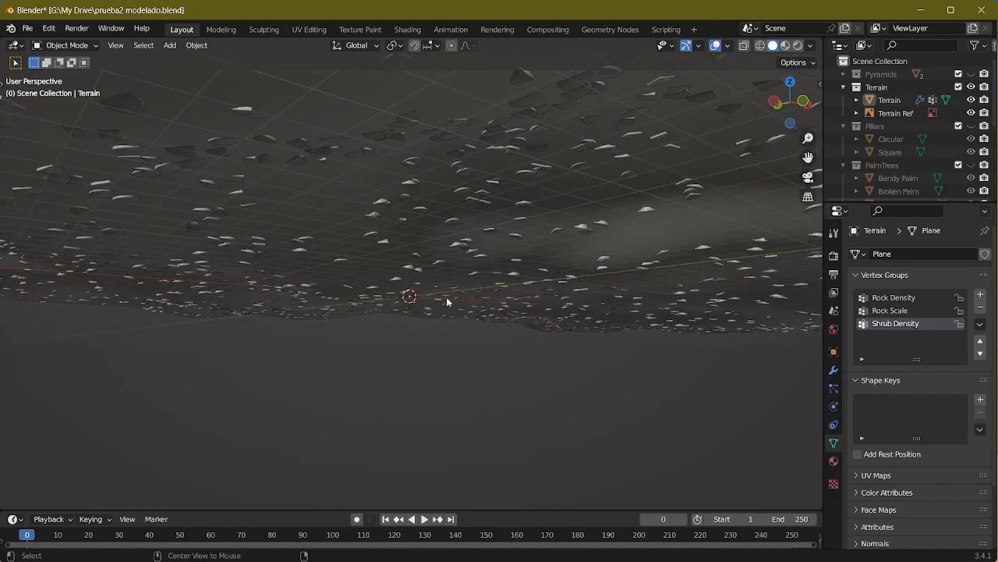
middle_drag(457, 234, 441, 193)
key(KP_7)
scroll(458, 296, down, 3)
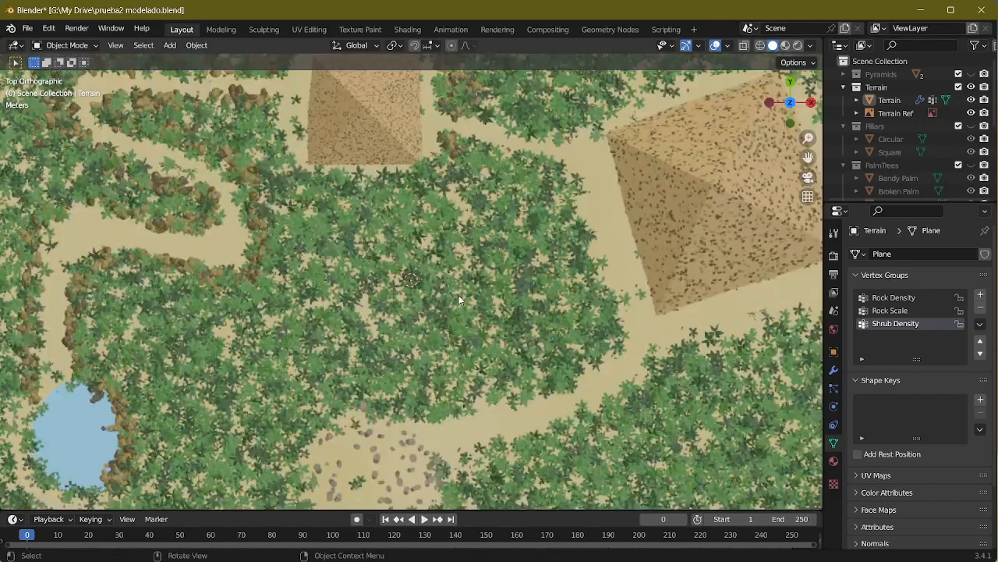
middle_drag(459, 295, 521, 160)
click(610, 29)
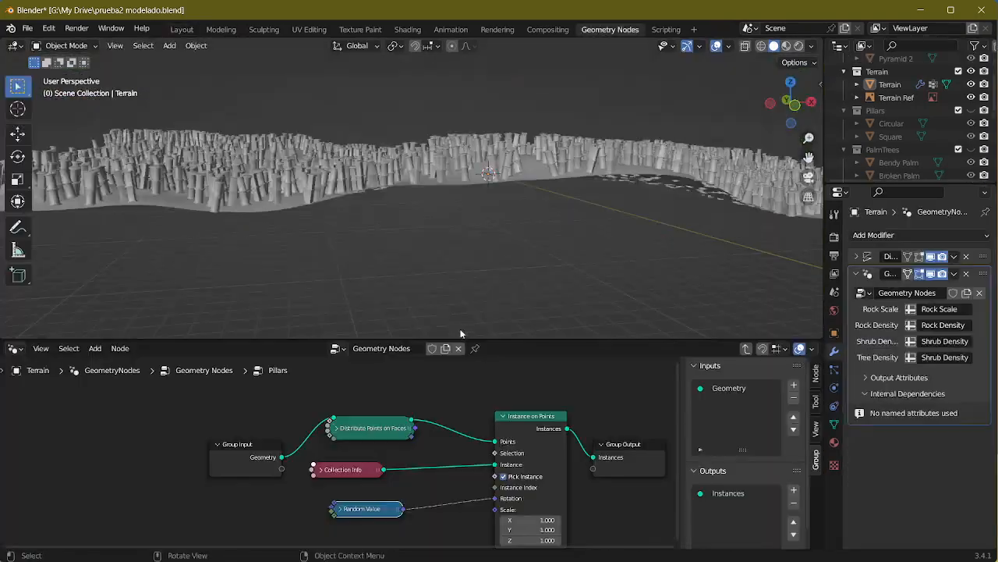
Step: Expose the Density Factor of Distribute Points on Faces as a Pillars group input, keeping both point nodes collapsed in an enlarged node editor
drag(489, 340, 489, 127)
click(503, 309)
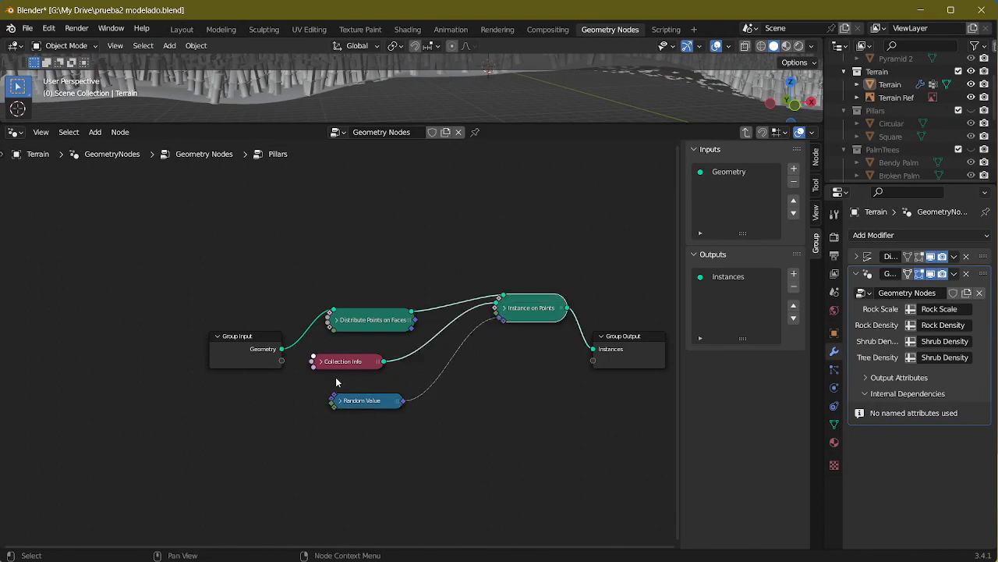
drag(536, 318, 521, 371)
click(336, 320)
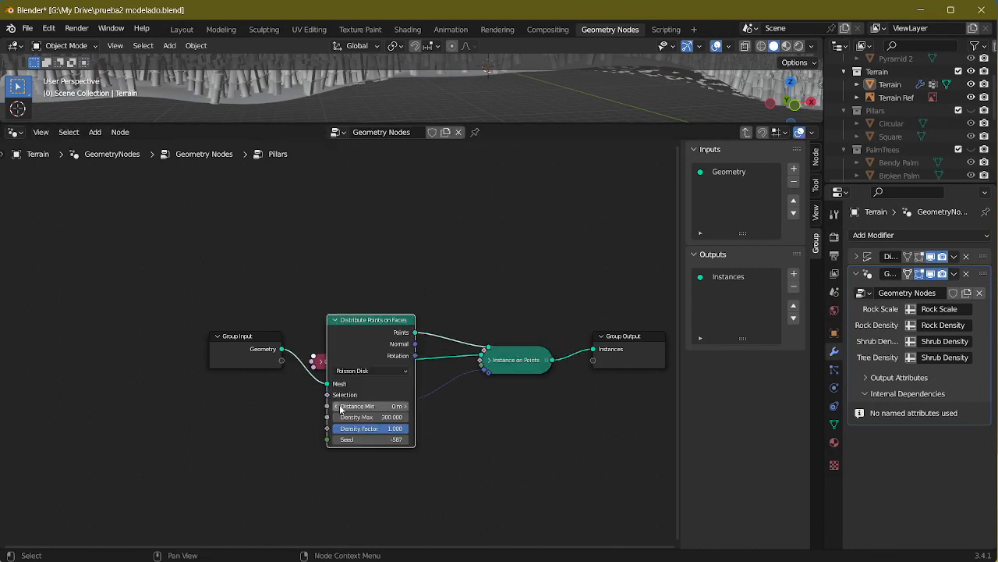
drag(328, 429, 282, 360)
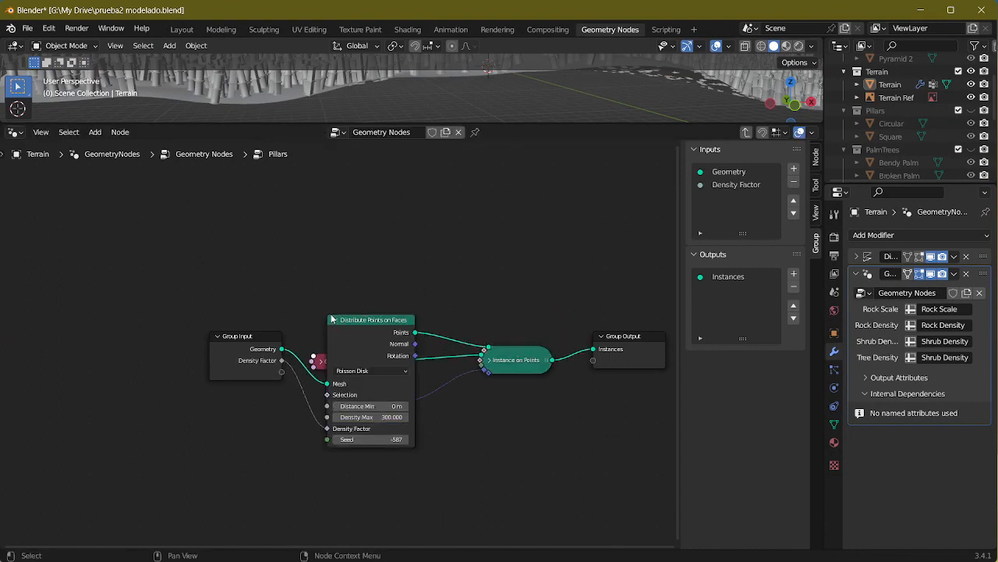
click(335, 320)
click(212, 376)
Step: Exit the Pillars group and connect its density socket to a new input on the main Group Input node
key(Tab)
middle_drag(379, 391, 637, 373)
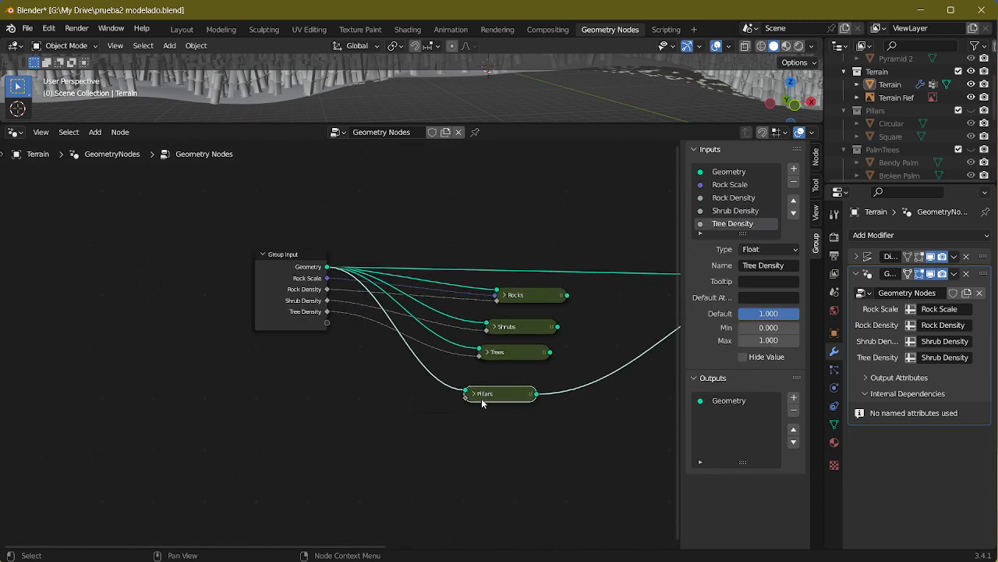
drag(467, 397, 328, 327)
scroll(741, 222, down, 1)
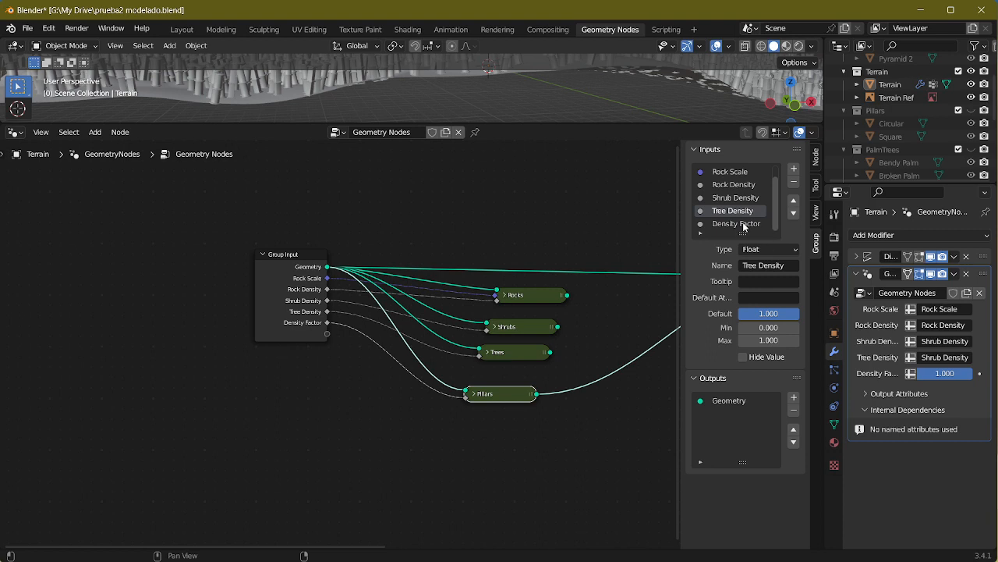
double_click(745, 224)
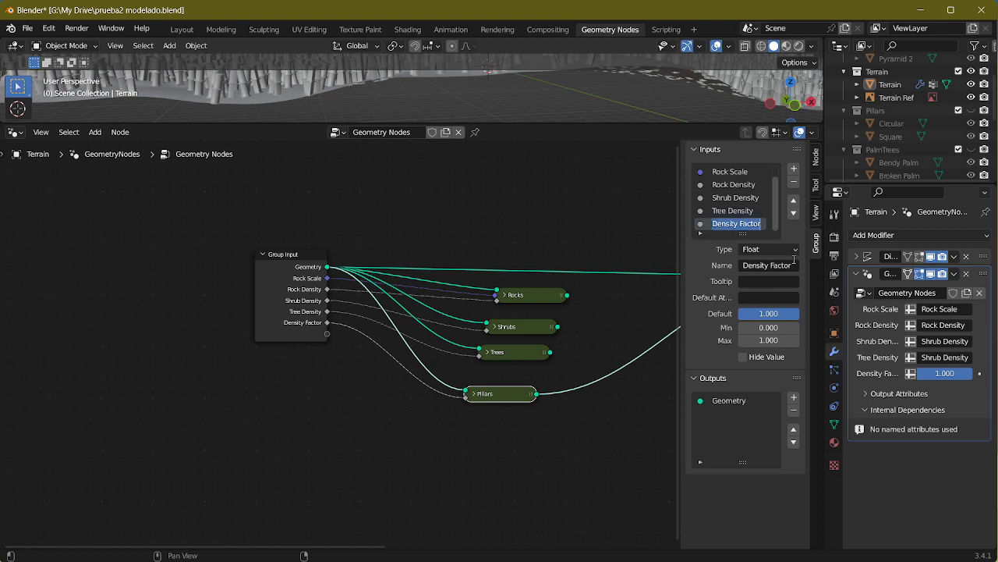
click(484, 462)
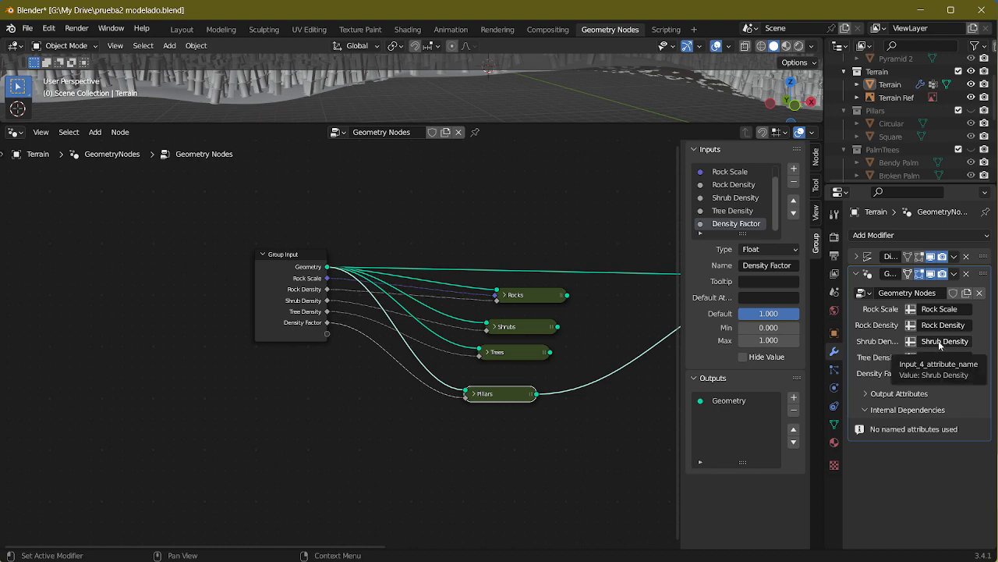
Step: Disconnect Tree Density from the Trees group and connect Shrub Density to its density socket instead
scroll(374, 351, up, 2)
middle_drag(374, 338, 249, 345)
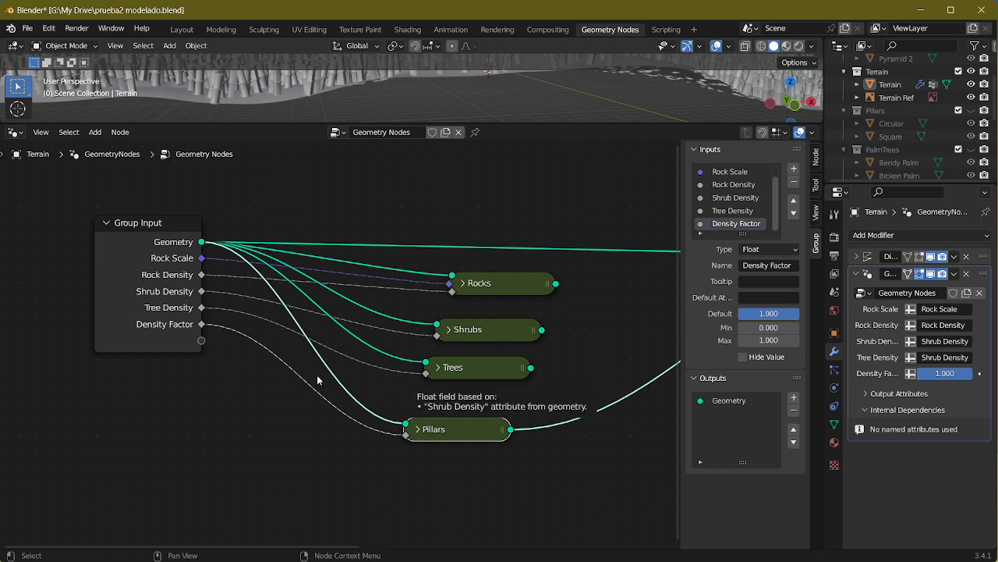
click(278, 350)
drag(426, 372, 309, 364)
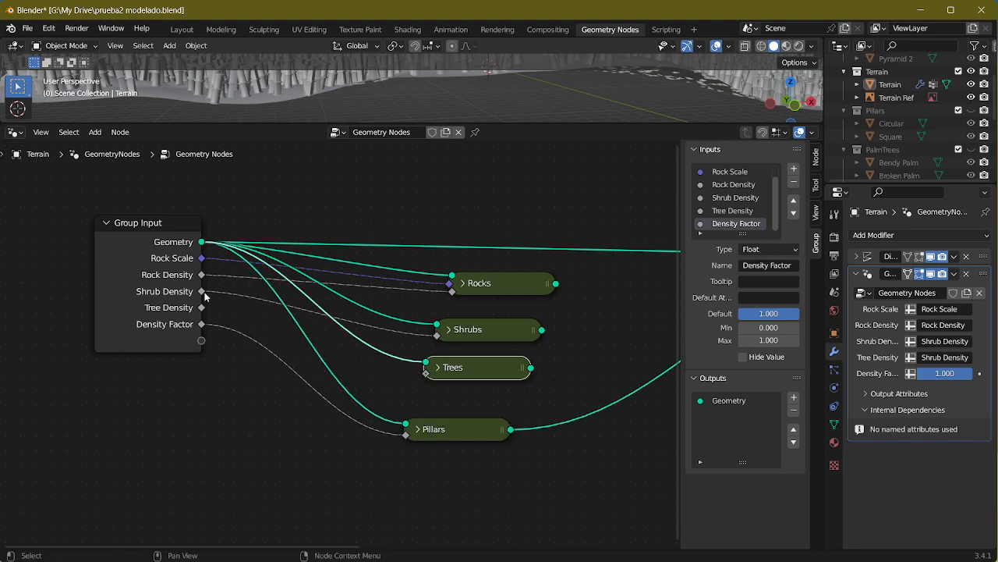
drag(205, 292, 421, 378)
click(205, 324)
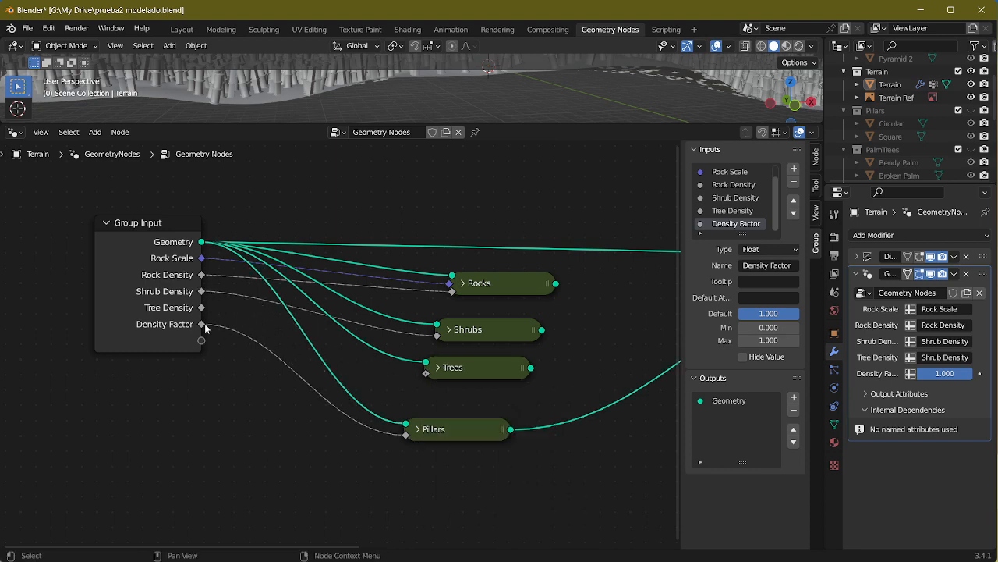
drag(201, 291, 428, 376)
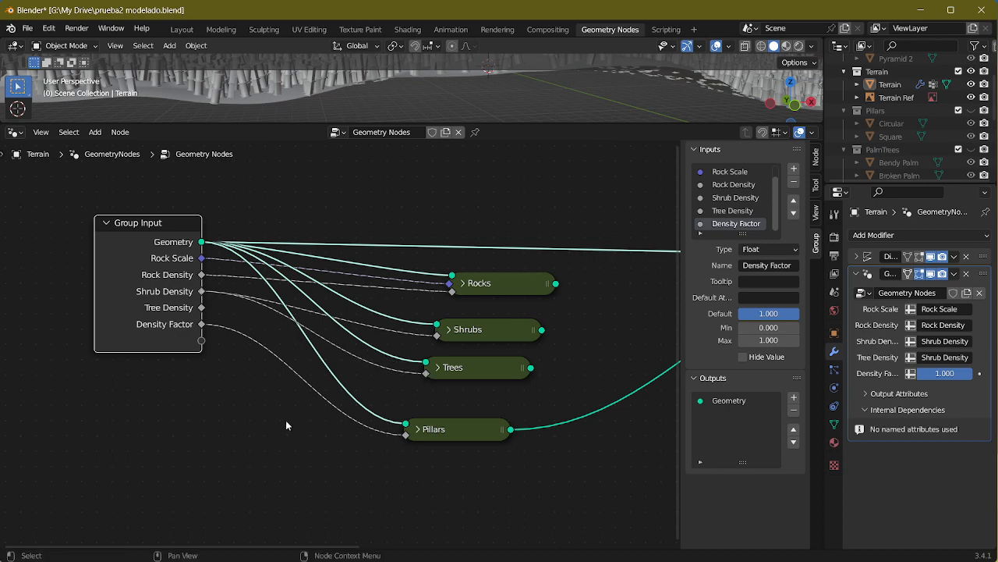
Step: Remove the unused Tree Density input from the main node group
middle_drag(262, 421, 275, 433)
click(219, 328)
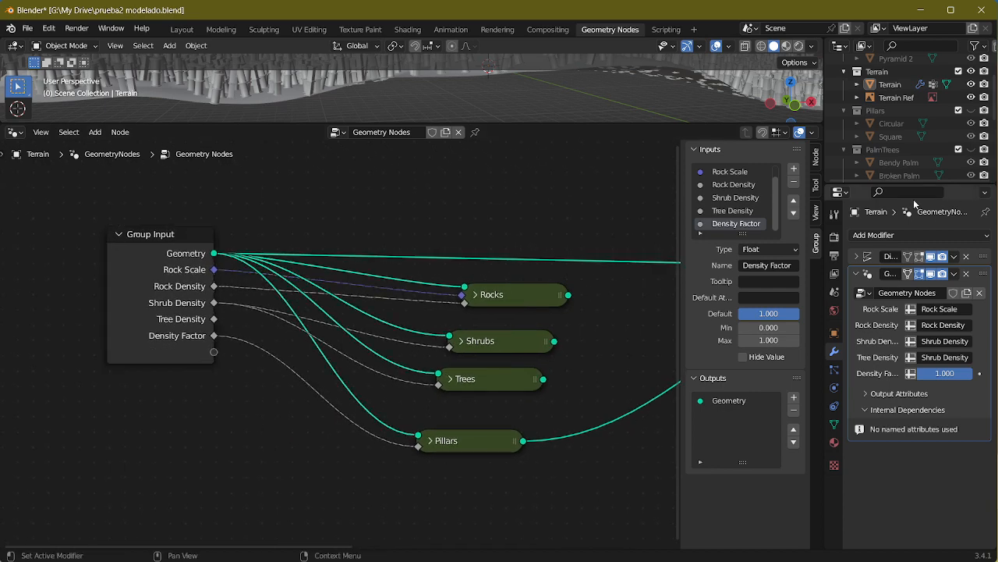
click(733, 211)
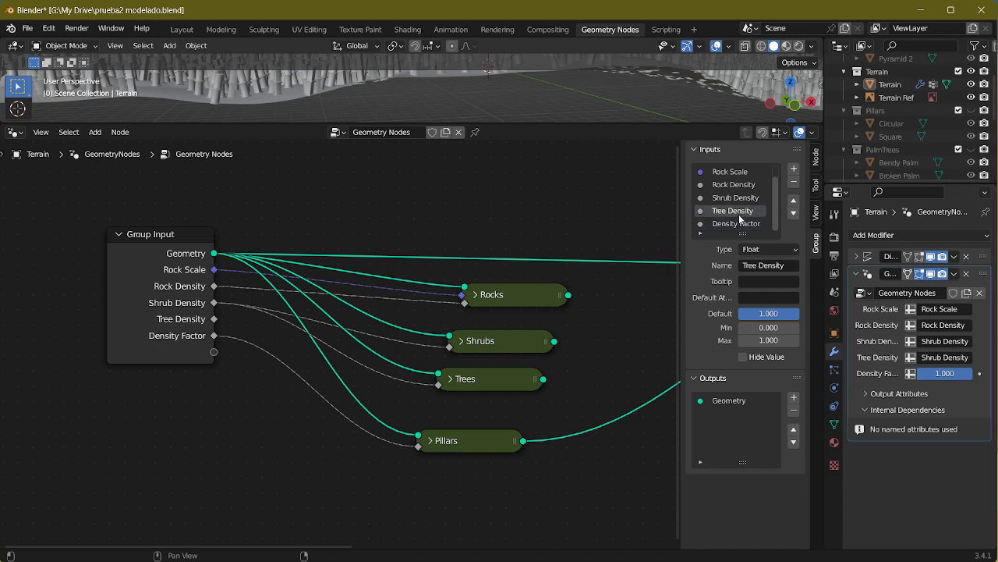
click(793, 181)
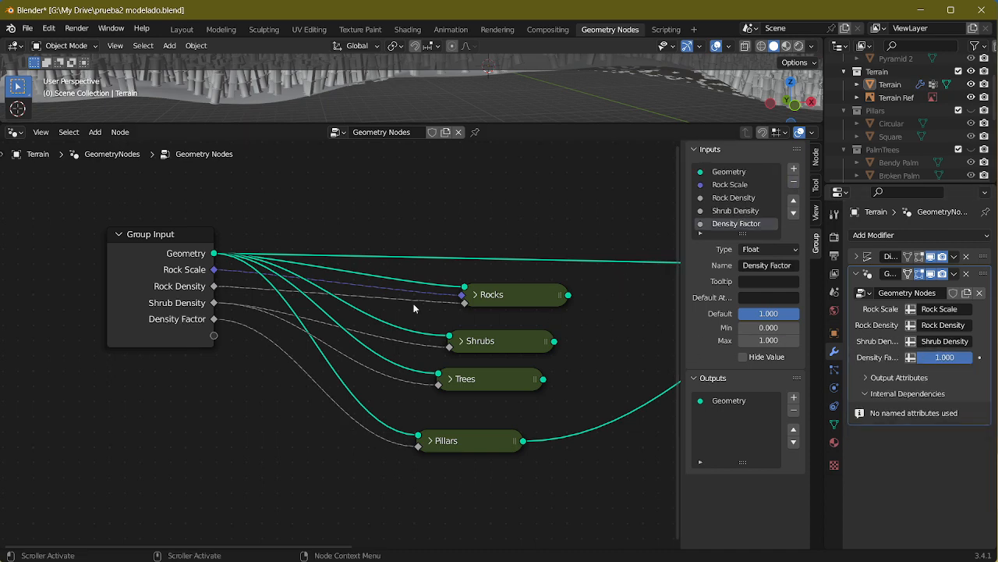
middle_drag(496, 107, 521, 132)
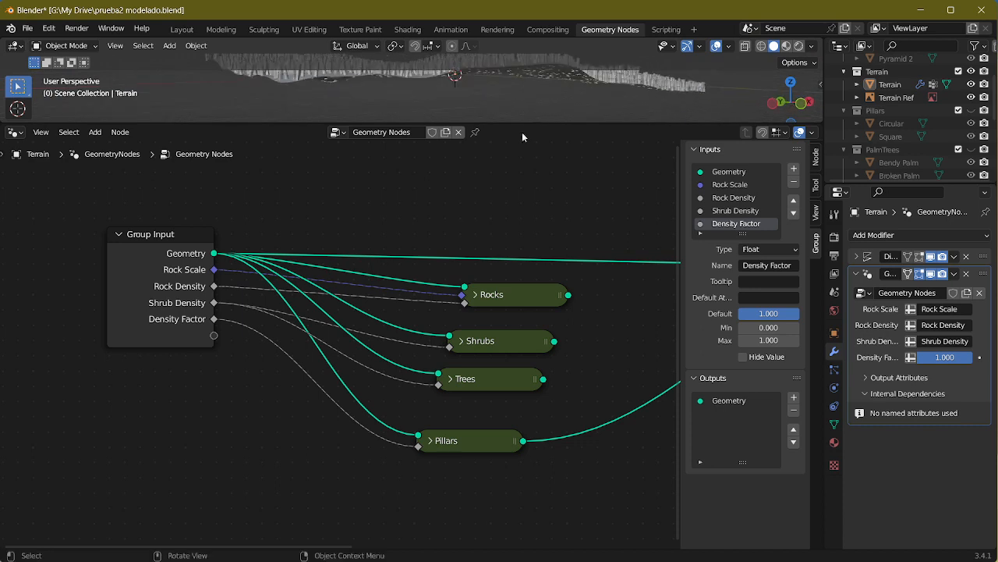
Step: Rename the main node group's Density Factor input to Pillar Density
click(480, 437)
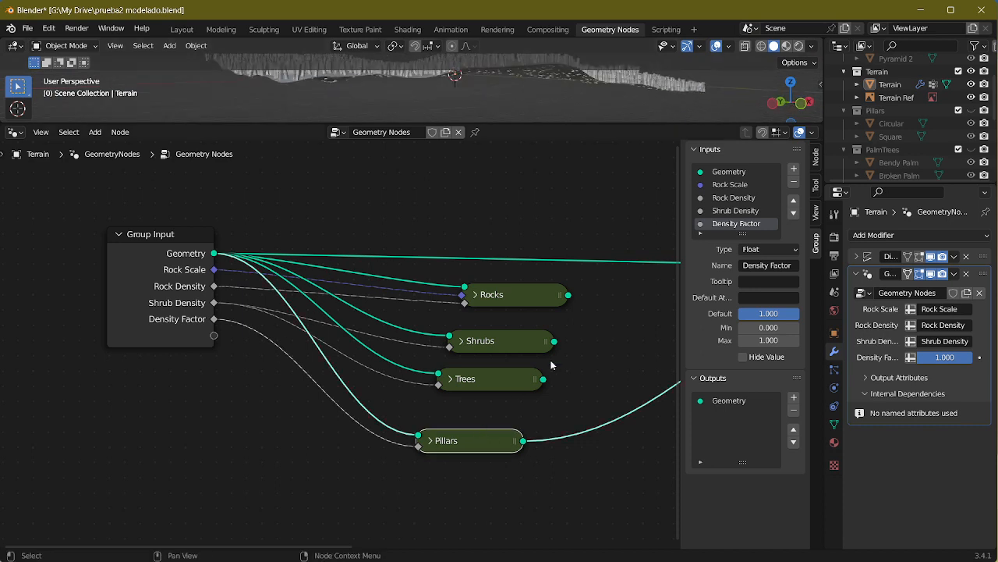
double_click(749, 224)
text(Pillar Den)
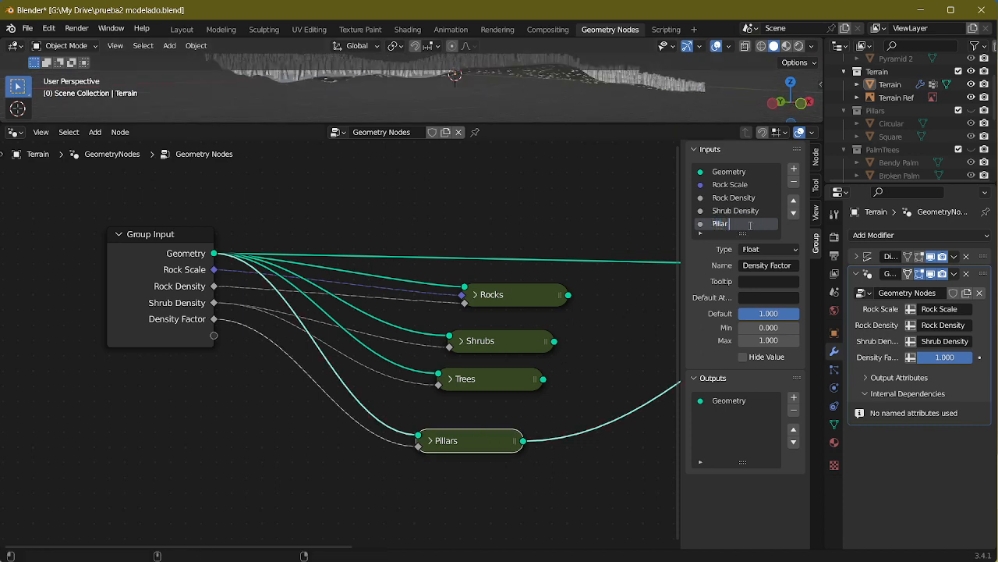
text(sity)
key(Return)
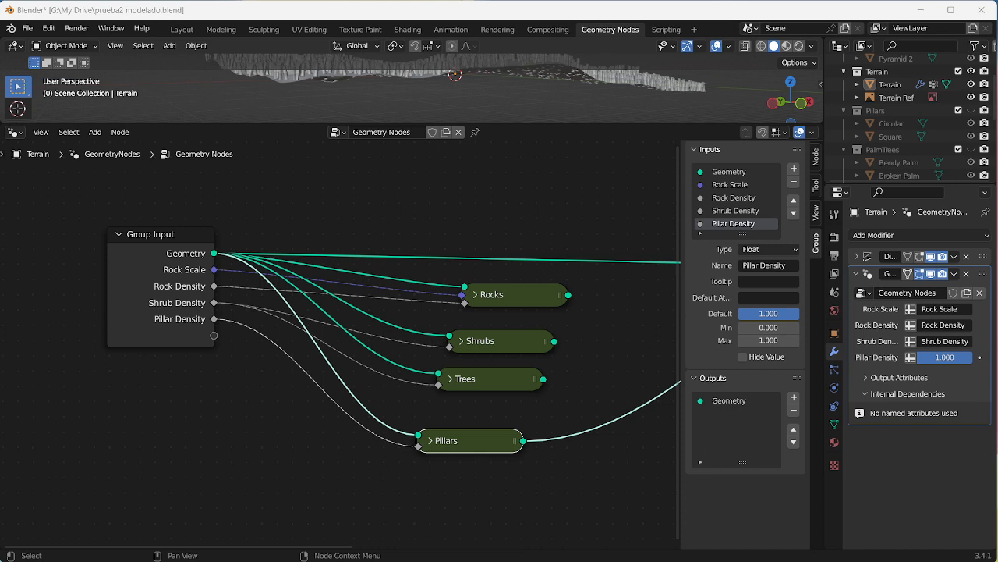
Step: Switch to the Layout workspace, hide the Terrain Ref image, and select the Terrain object
middle_drag(397, 368, 367, 363)
middle_drag(414, 417, 318, 468)
click(185, 29)
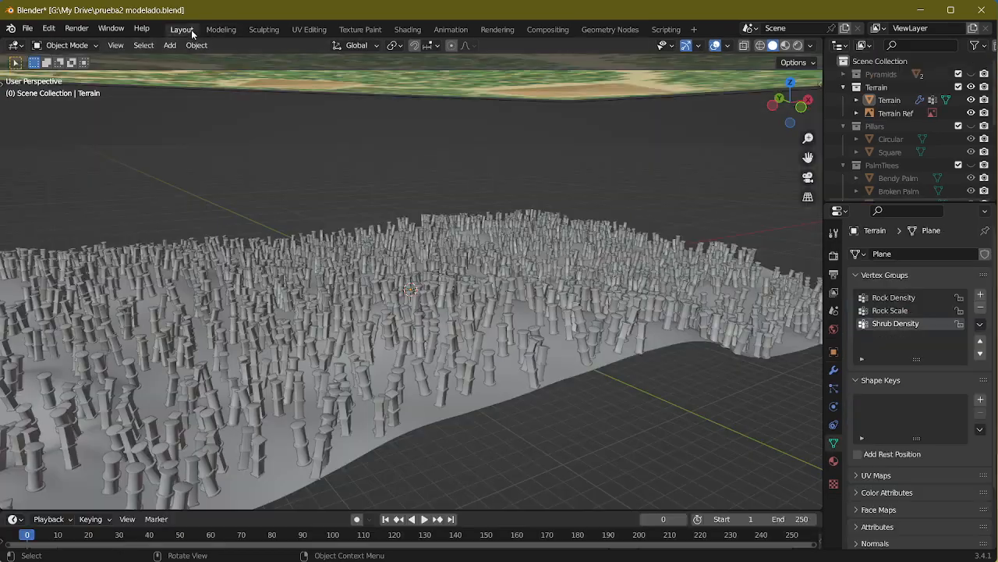
scroll(479, 294, up, 5)
click(491, 309)
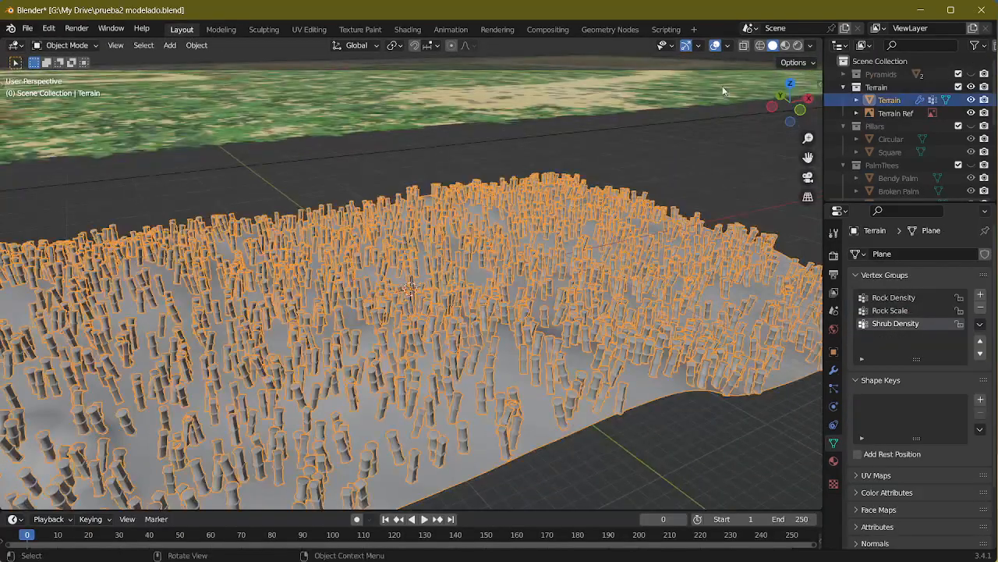
middle_drag(552, 245, 512, 282)
click(507, 239)
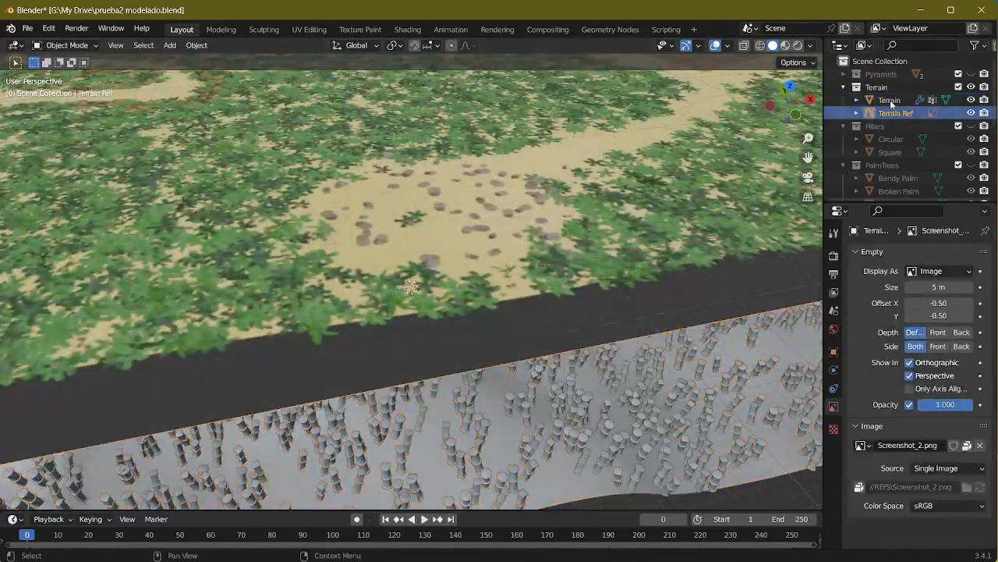
click(971, 113)
click(438, 272)
middle_drag(438, 273, 475, 359)
Step: Add a new vertex group to the Terrain mesh and name it Pillar Density
scroll(475, 360, down, 5)
middle_drag(460, 321, 467, 287)
click(981, 294)
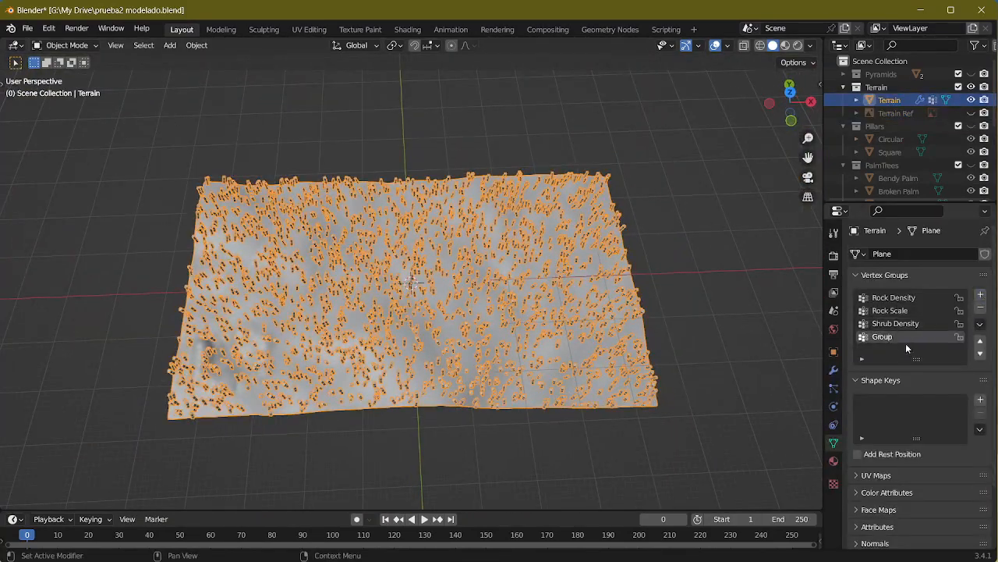
double_click(898, 338)
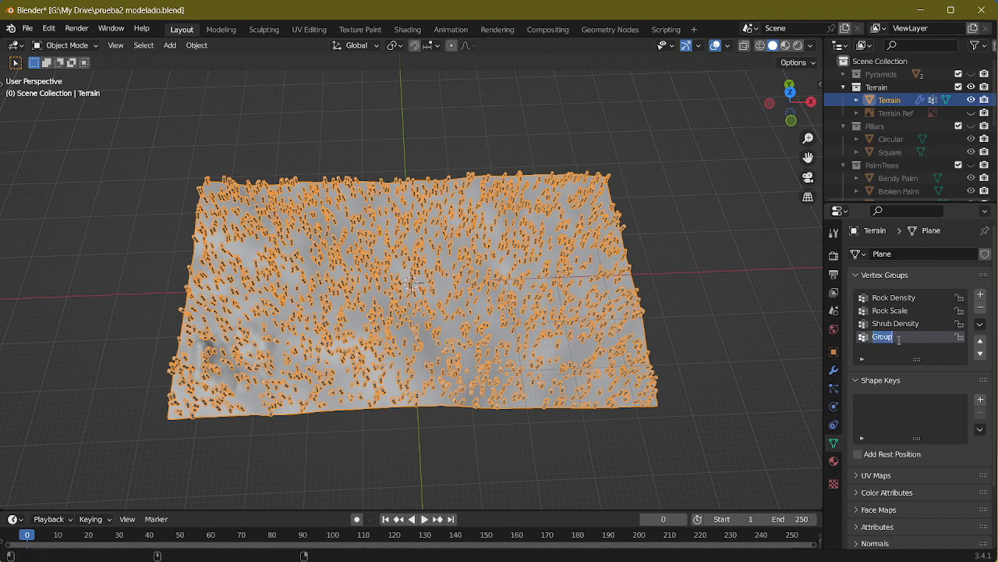
text(Pillar)
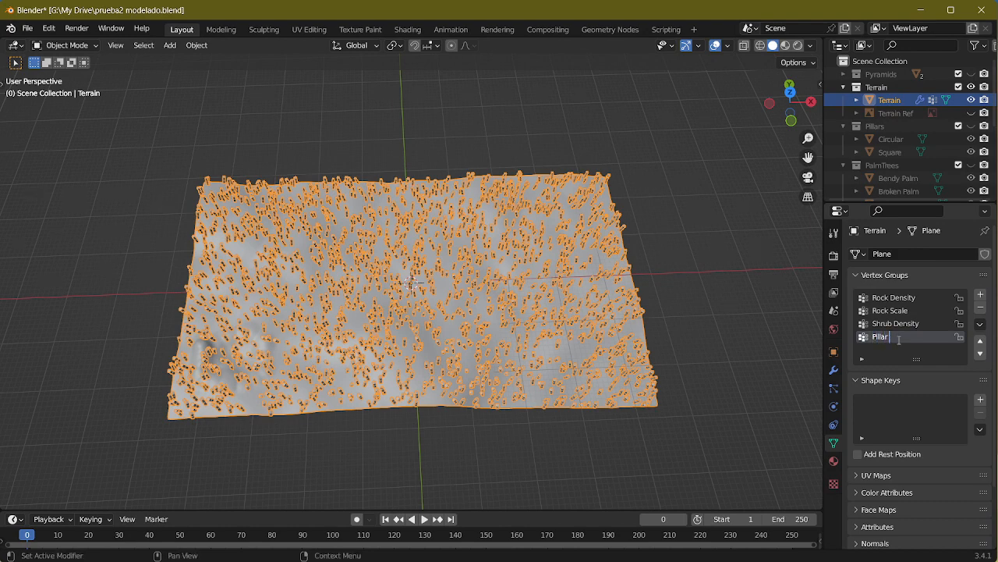
text( Density)
key(Return)
Step: Assign the Pillar Density vertex group to the Geometry Nodes modifier's Pillar Density input
click(833, 369)
click(944, 376)
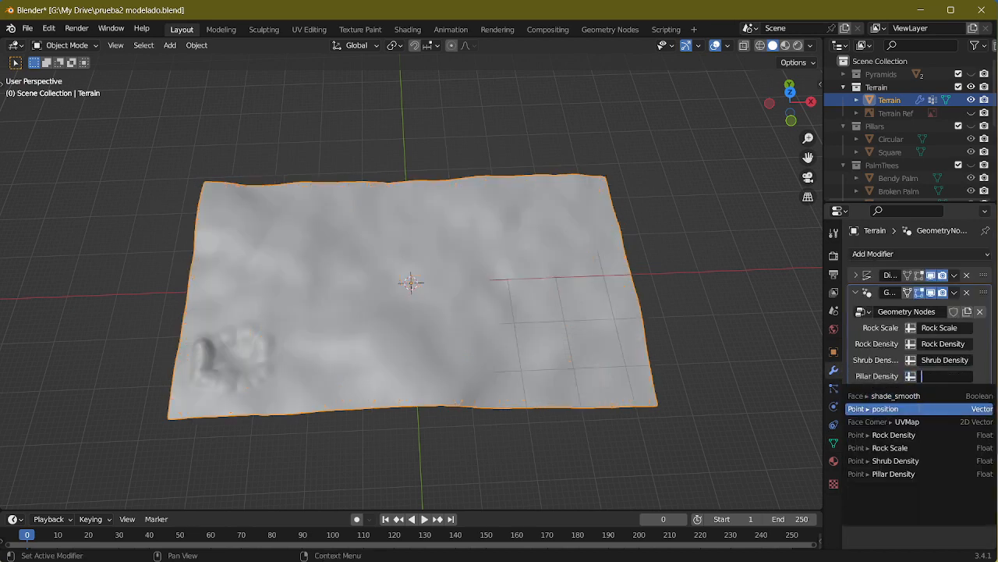
click(893, 474)
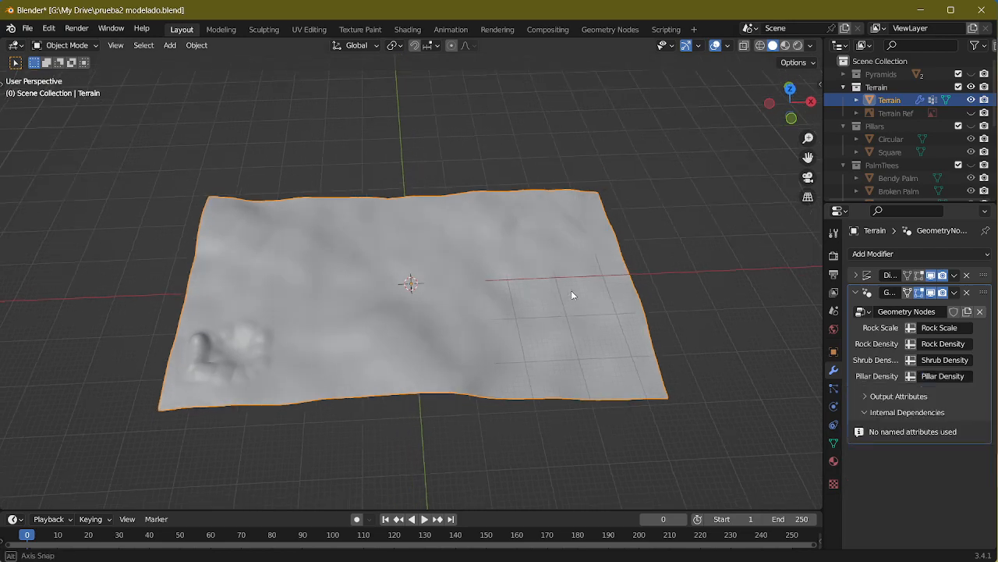
Step: Show the Terrain Ref image again, select the Terrain object, and switch it to Weight Paint mode
middle_drag(571, 295, 466, 263)
middle_drag(440, 260, 468, 262)
click(971, 113)
middle_drag(550, 306, 497, 217)
scroll(497, 216, up, 3)
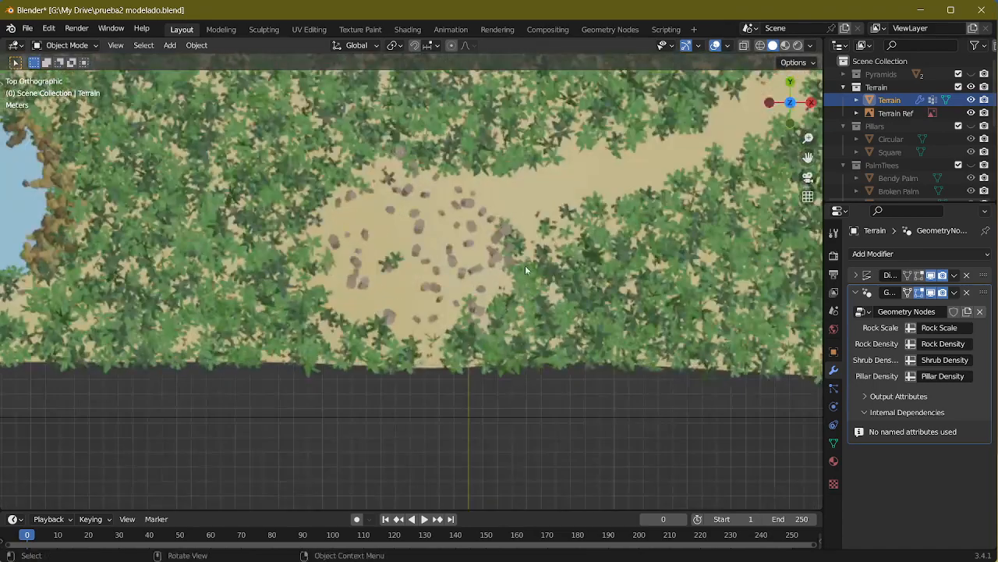
click(895, 114)
click(67, 45)
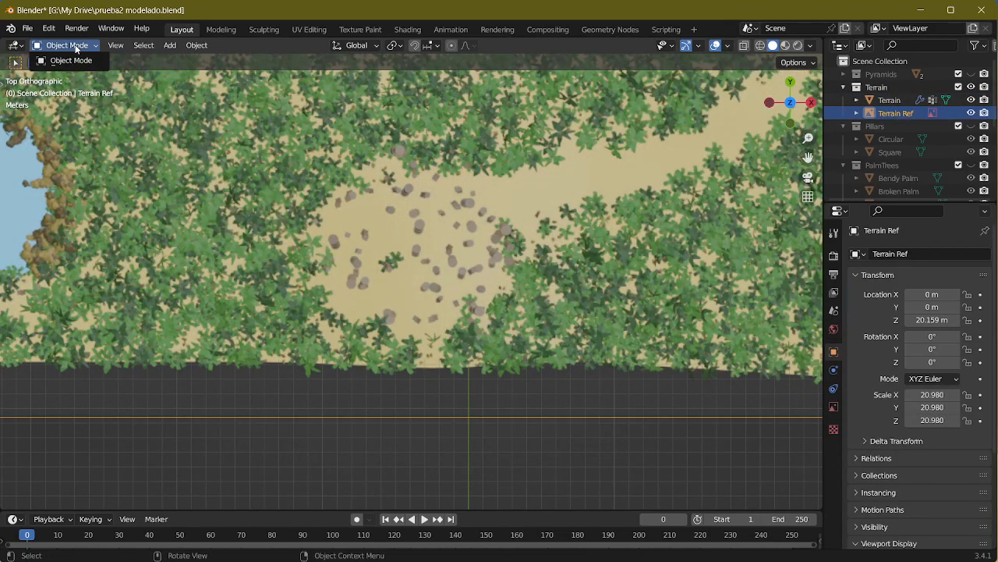
middle_drag(422, 333, 437, 267)
click(399, 237)
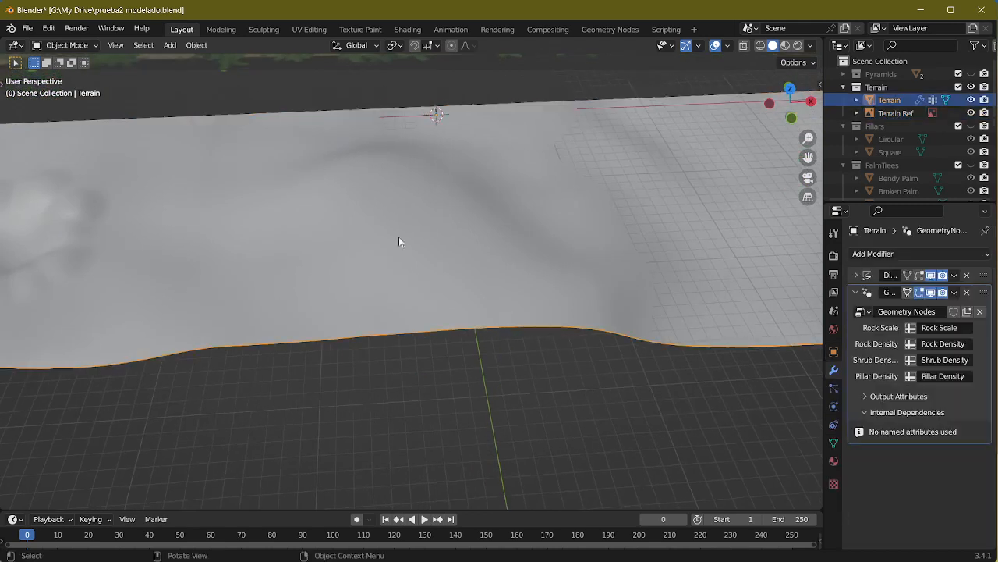
click(70, 45)
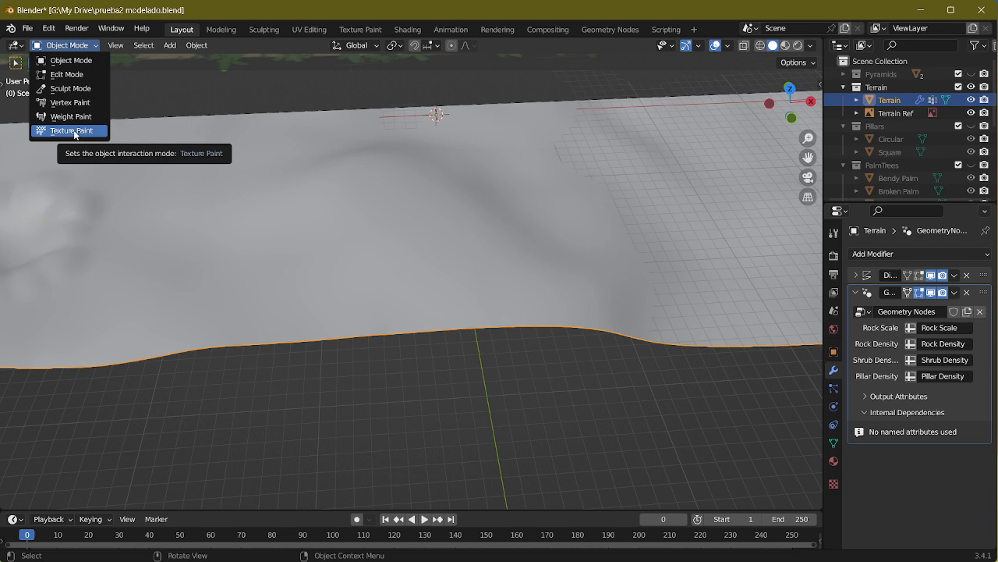
click(75, 117)
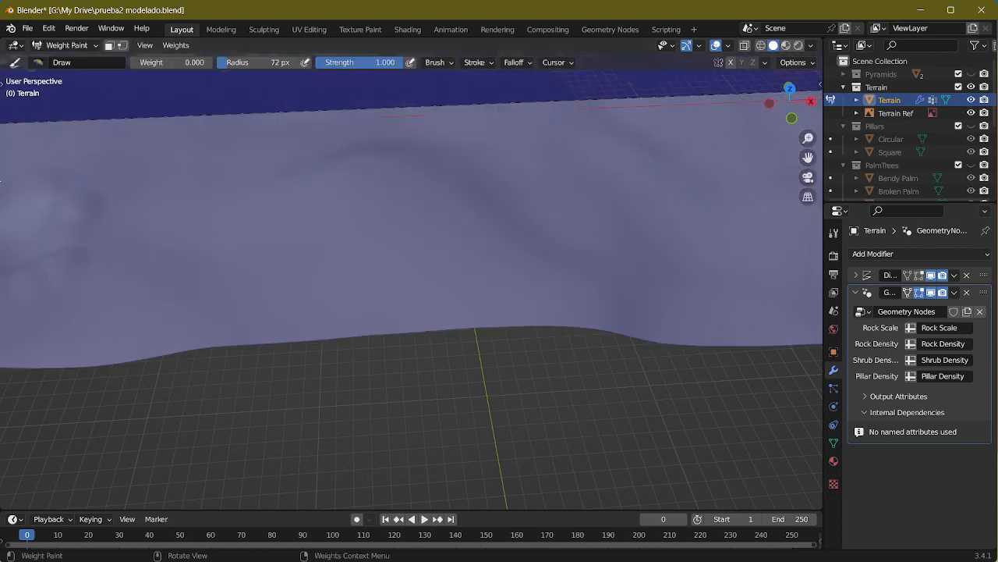
Step: From the top view, set the brush weight to 1.000 and paint the eastern part of the rocky clearing down to its southern edge
middle_drag(302, 230, 305, 192)
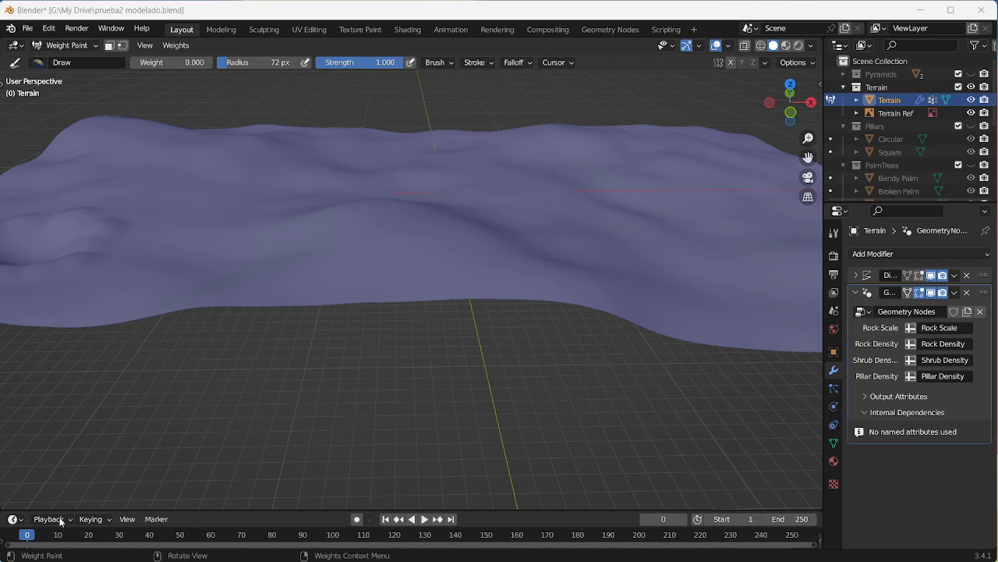
key(KP_7)
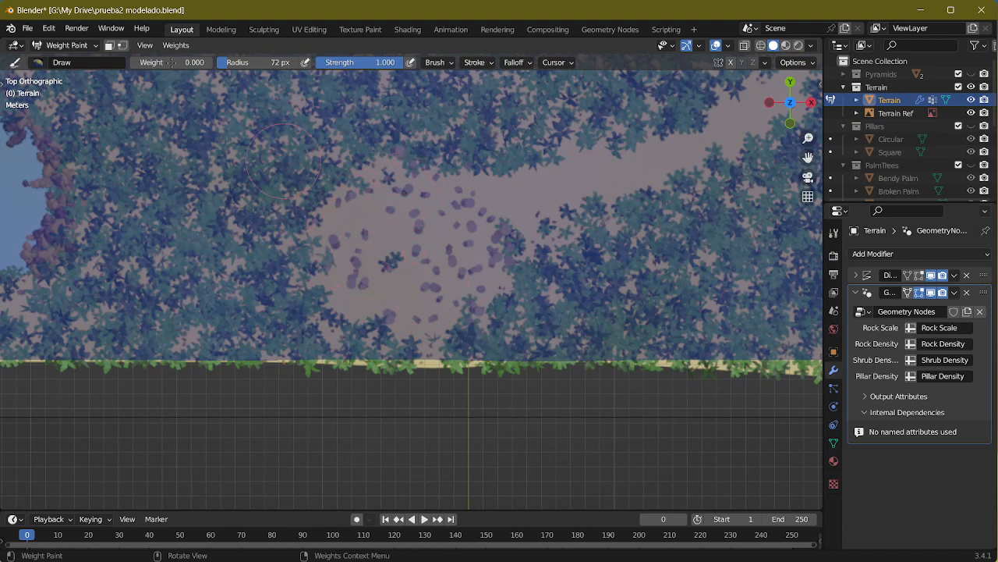
drag(171, 63, 205, 63)
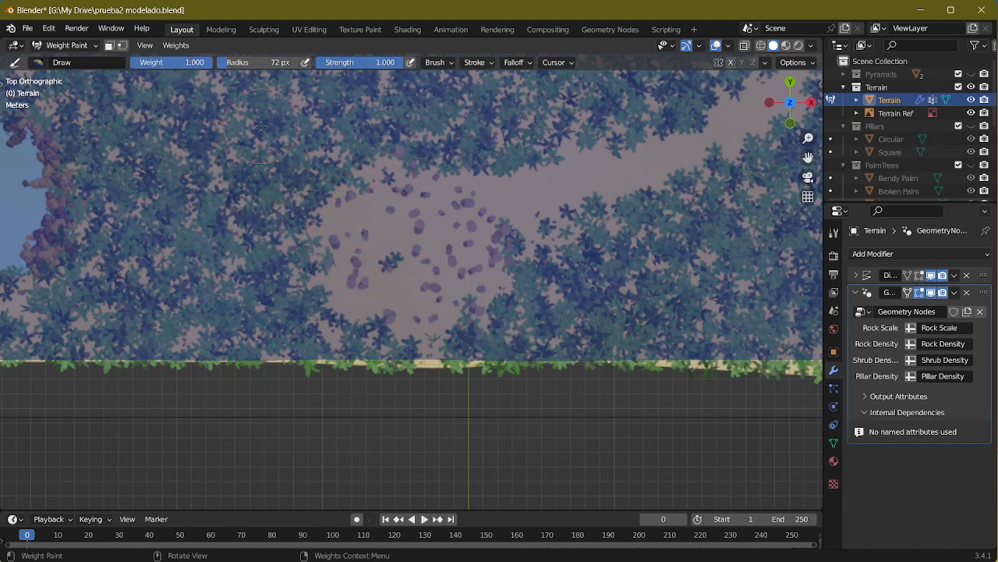
mouse_move(453, 222)
mouse_down()
mouse_move(473, 232)
mouse_move(462, 275)
mouse_move(405, 204)
mouse_move(416, 191)
mouse_move(492, 234)
mouse_move(449, 183)
mouse_move(503, 246)
mouse_move(479, 259)
mouse_move(472, 301)
mouse_up()
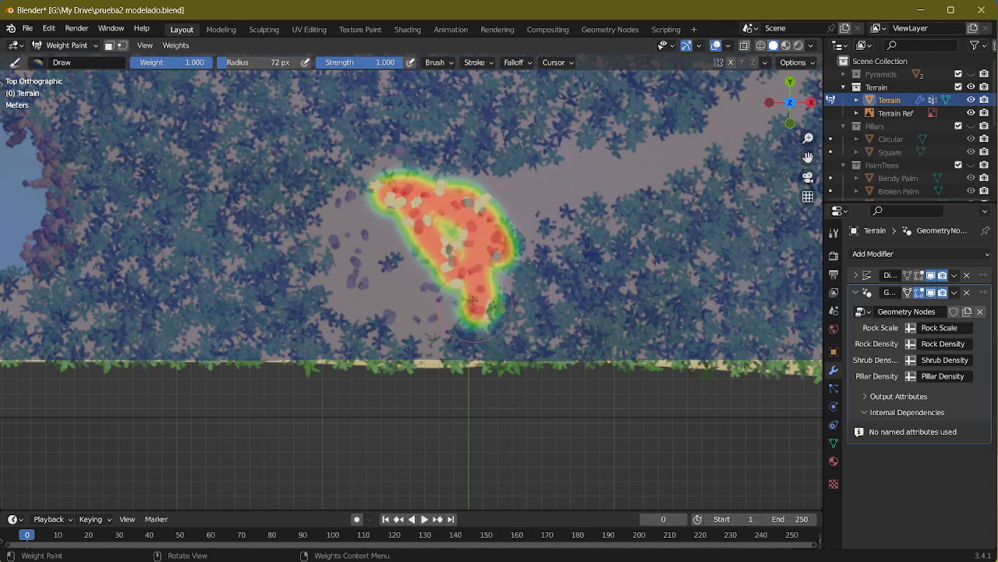
Step: Reduce the brush radius to 32 px and paint weight over the clearing's remaining reference pillar clusters along its southern, northwestern and western edges
key(f)
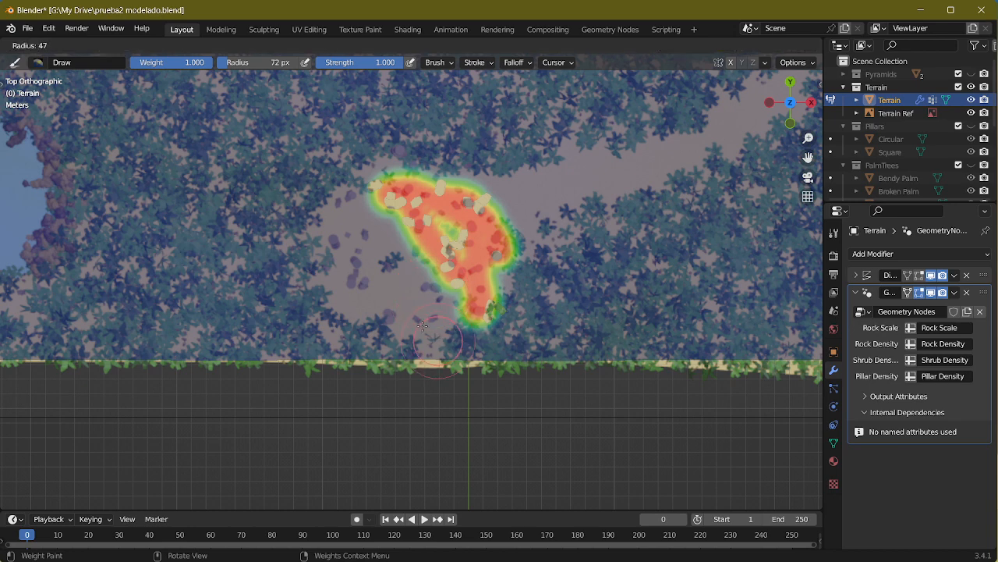
click(416, 322)
mouse_move(447, 315)
mouse_down()
mouse_move(391, 321)
mouse_move(464, 319)
mouse_move(437, 290)
mouse_move(447, 270)
mouse_up()
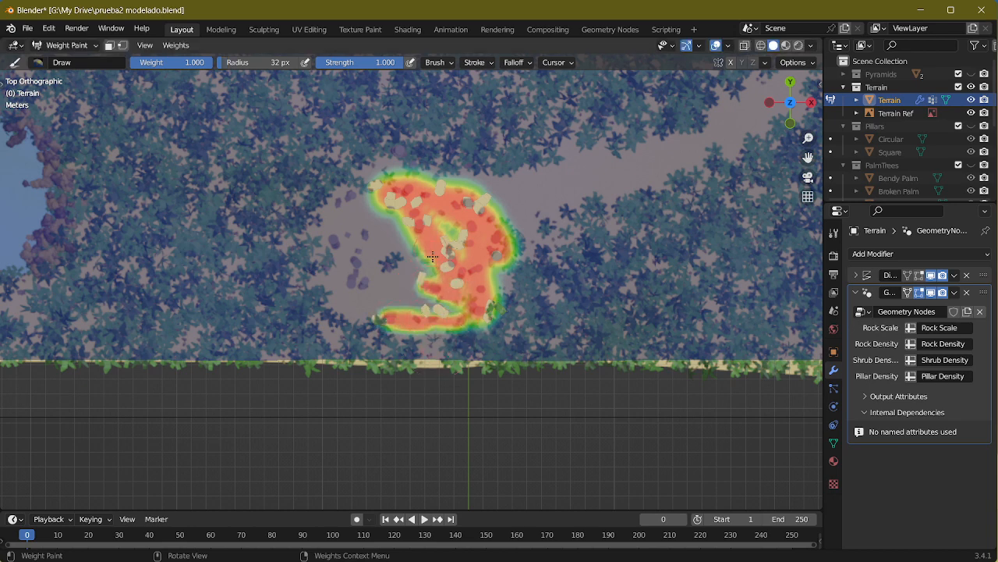
mouse_move(381, 198)
mouse_down()
mouse_move(334, 196)
mouse_move(388, 189)
mouse_up()
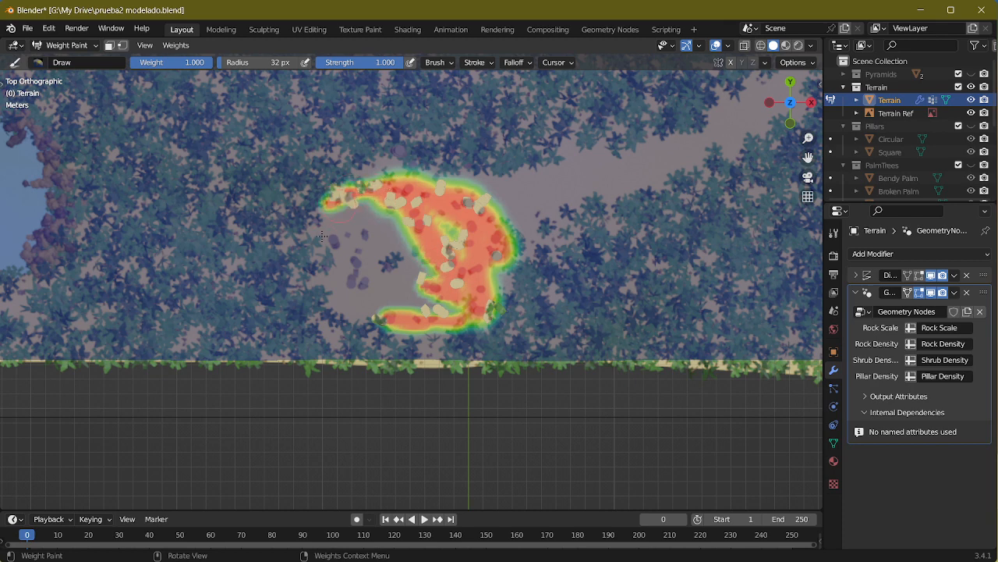
mouse_move(332, 236)
mouse_down()
mouse_move(367, 242)
mouse_move(345, 278)
mouse_move(348, 244)
mouse_move(360, 248)
mouse_up()
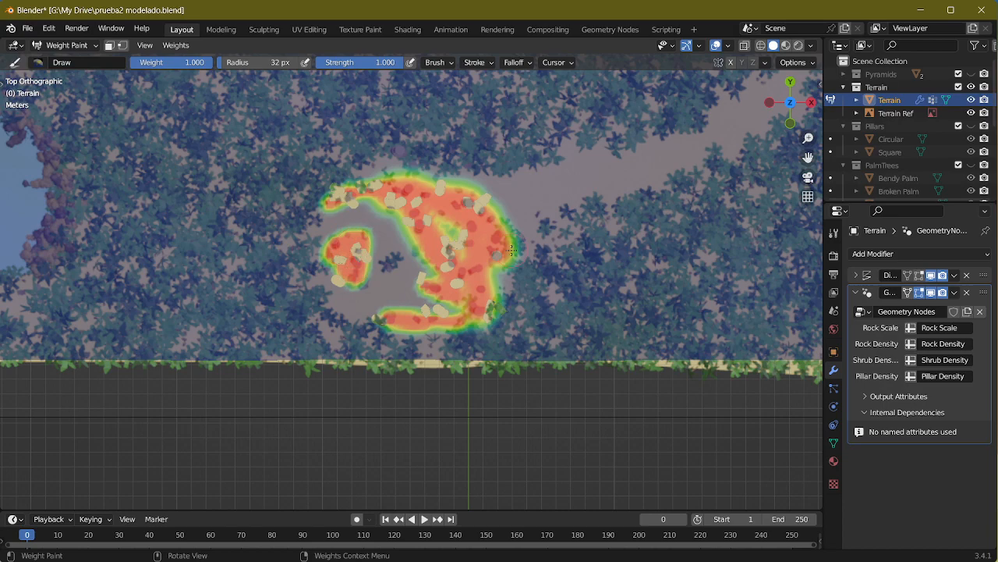
scroll(463, 273, up, 2)
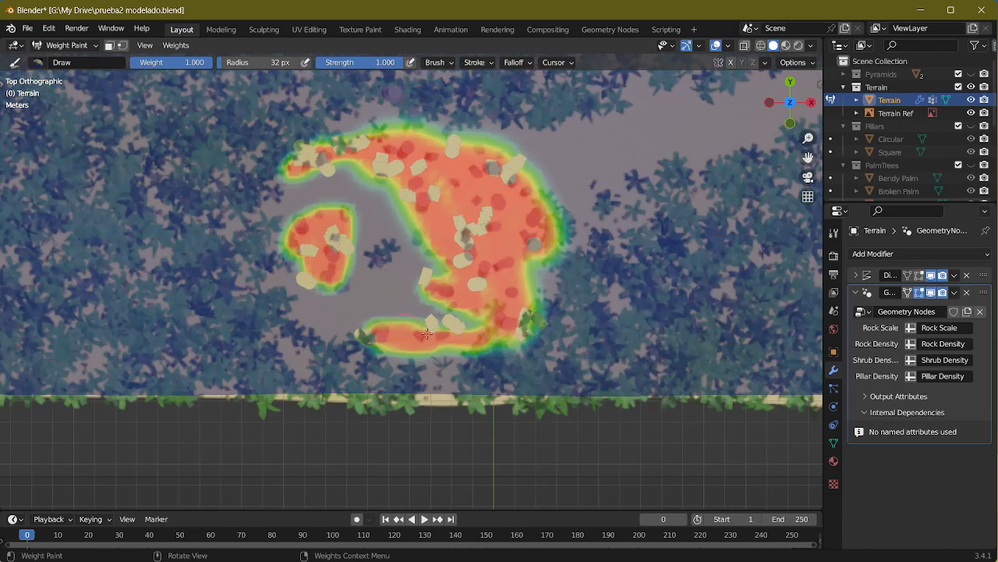
mouse_move(501, 333)
mouse_down()
mouse_move(458, 328)
mouse_move(487, 289)
mouse_up()
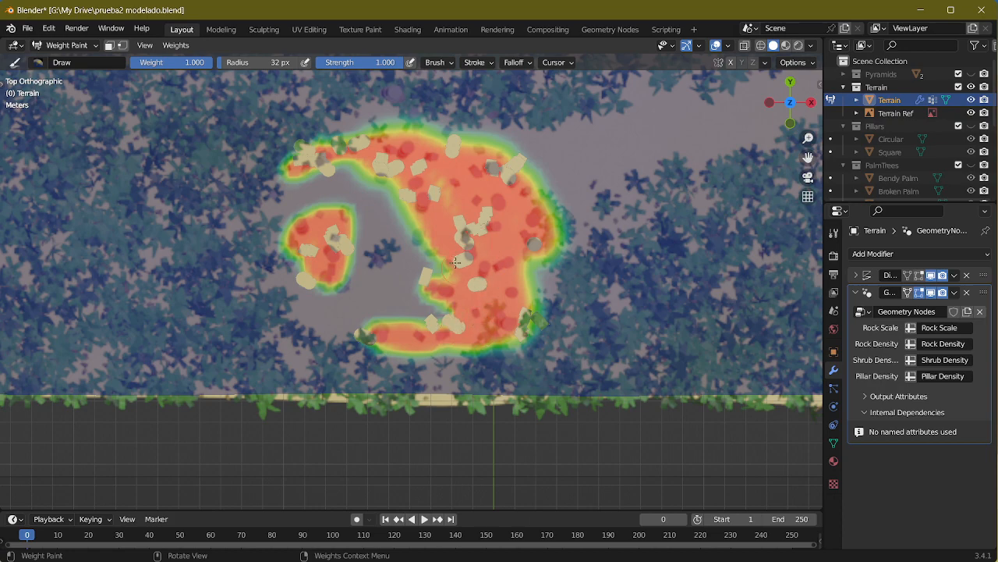
mouse_move(528, 293)
middle_down()
mouse_move(527, 254)
mouse_move(518, 305)
mouse_move(499, 273)
mouse_move(525, 320)
mouse_move(517, 230)
mouse_move(539, 253)
mouse_move(403, 234)
mouse_move(456, 253)
mouse_move(436, 239)
mouse_move(487, 220)
middle_up()
Step: Switch to the Geometry Nodes workspace, open the Pillars group, and set Distribute Points on Faces' Distance Min to 0.001 m
click(603, 31)
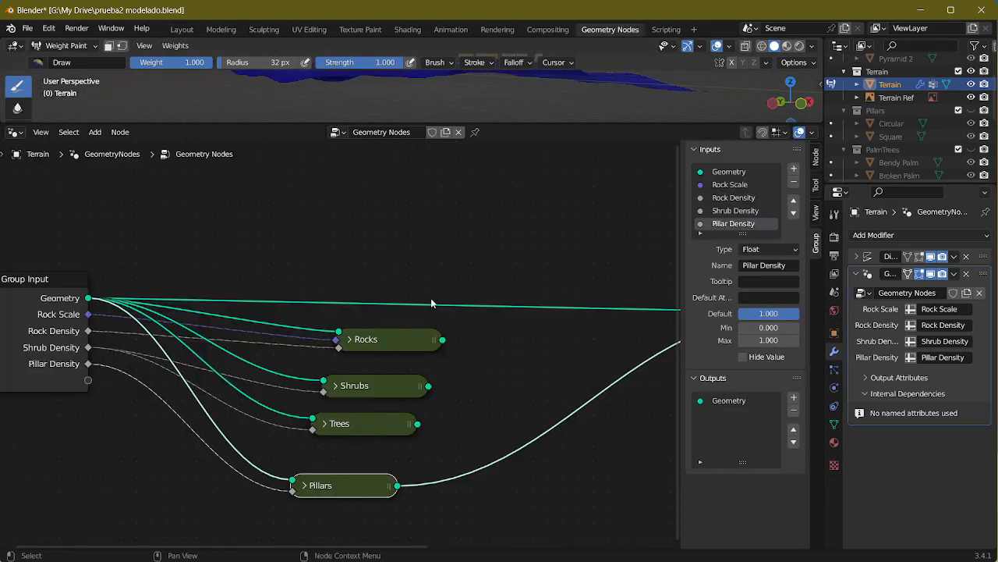
key(Tab)
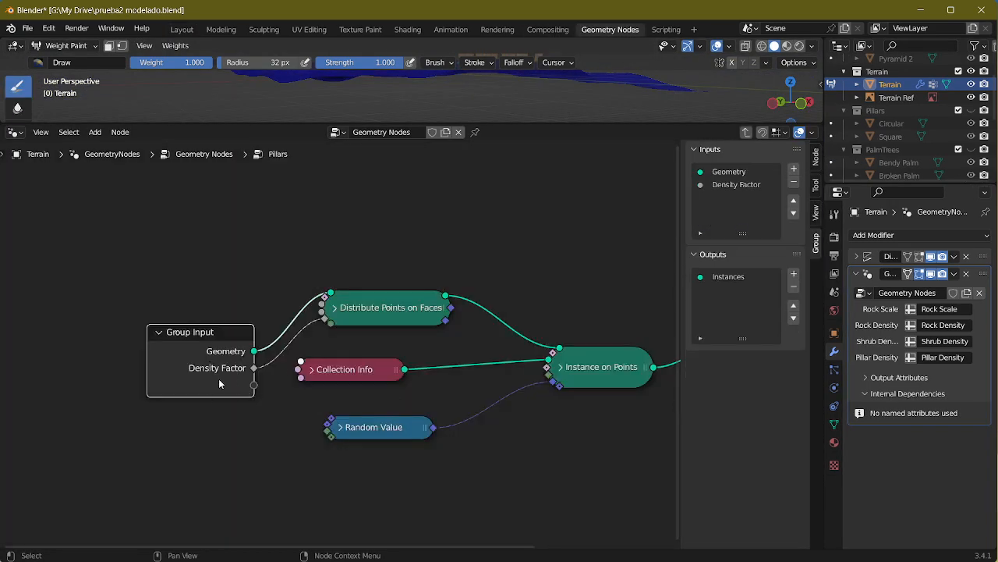
click(336, 309)
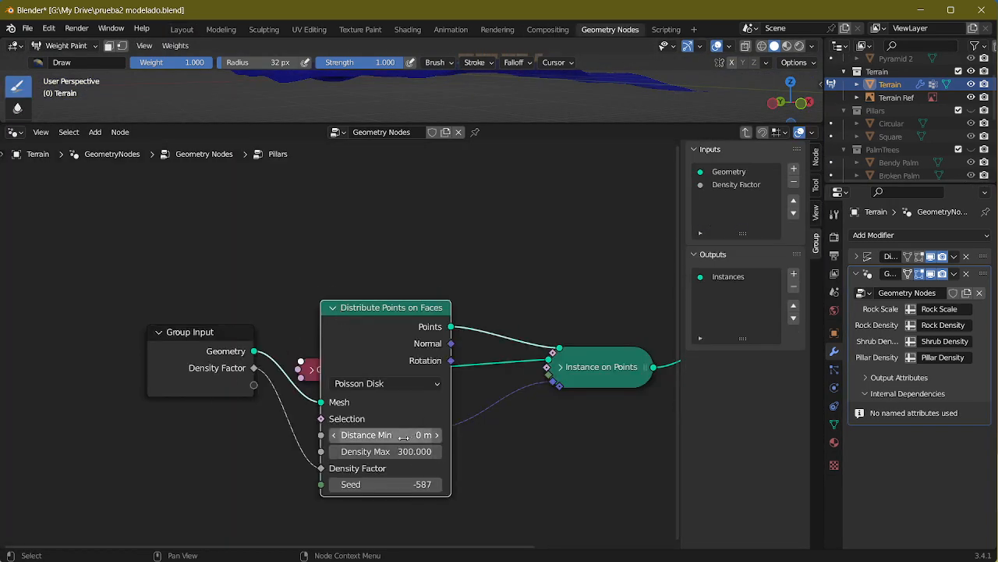
click(410, 435)
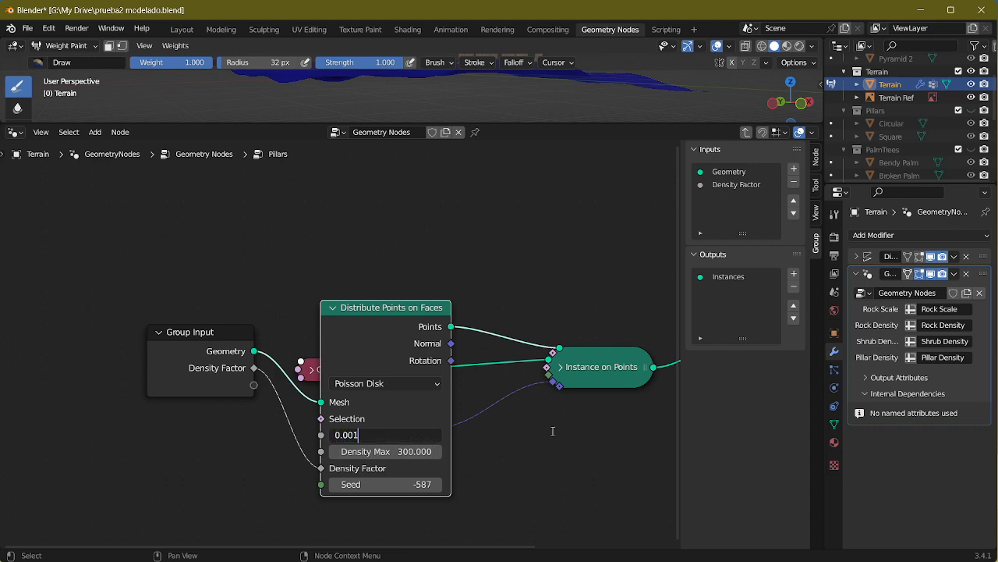
key(Return)
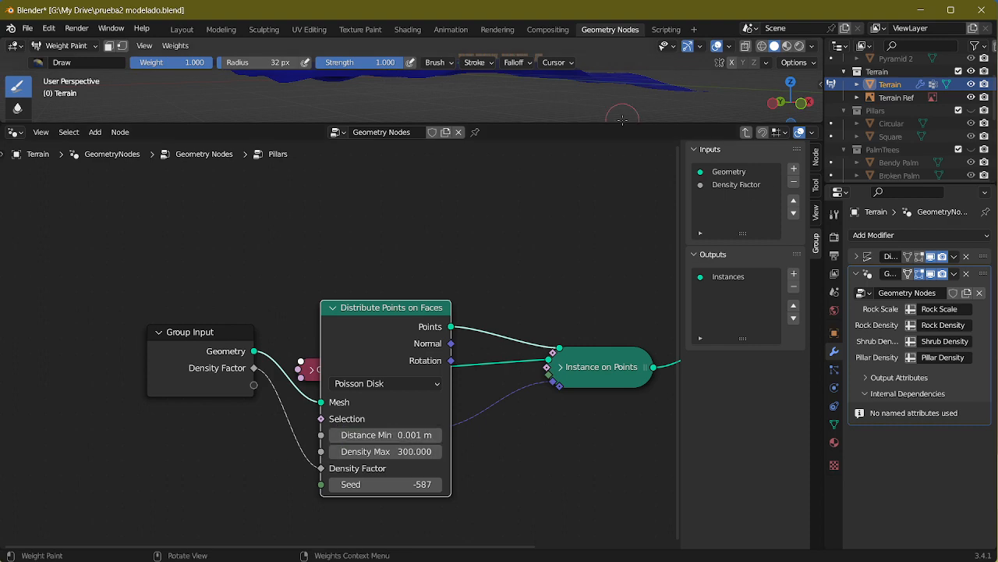
Step: Enlarge the 3D viewport, frame the pillars in the painted area, and bring the Distribute Points on Faces settings into view
drag(625, 123, 625, 405)
middle_drag(567, 158, 504, 196)
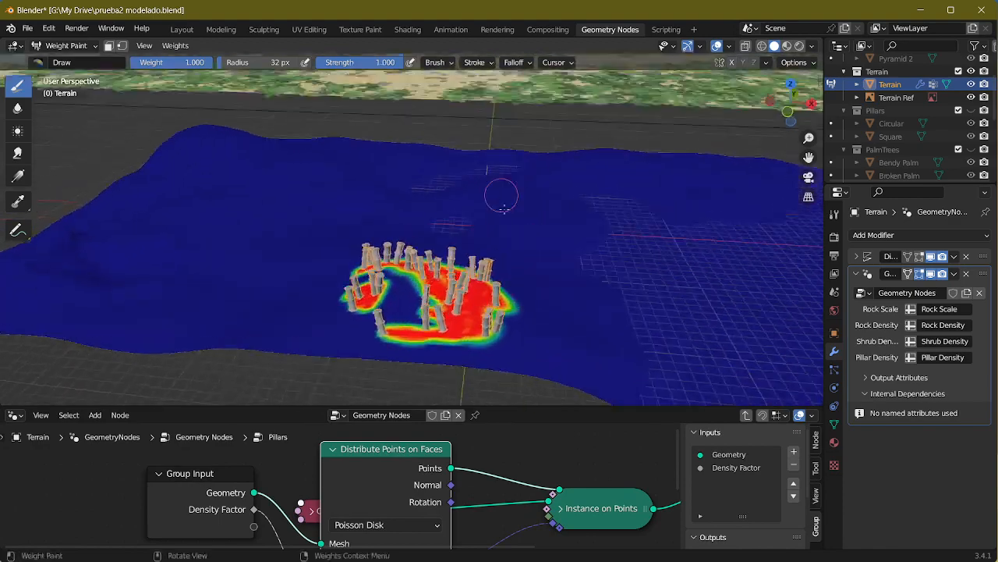
scroll(502, 222, up, 6)
middle_drag(501, 236, 495, 191)
drag(378, 466, 373, 441)
scroll(476, 472, down, 1)
middle_drag(482, 484, 498, 427)
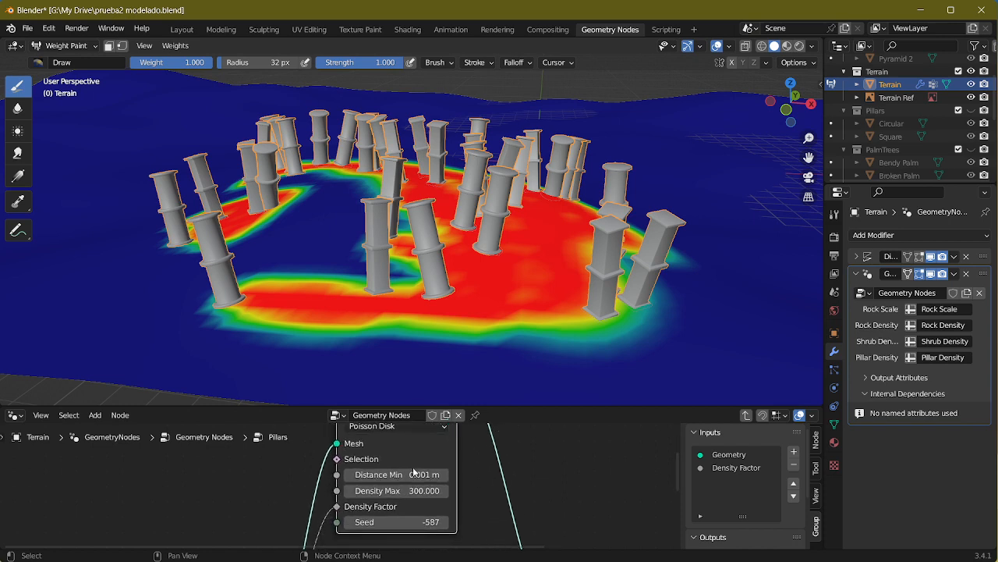
Step: Try Distance Min values of 0.002 m, 0 m and 0.05 m for the pillar distribution
click(414, 472)
click(366, 474)
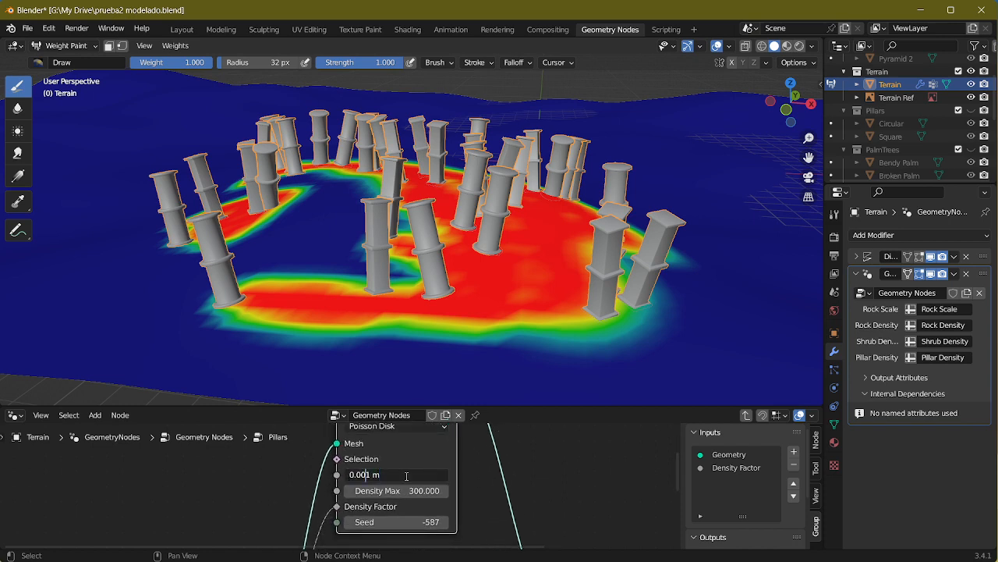
key(Return)
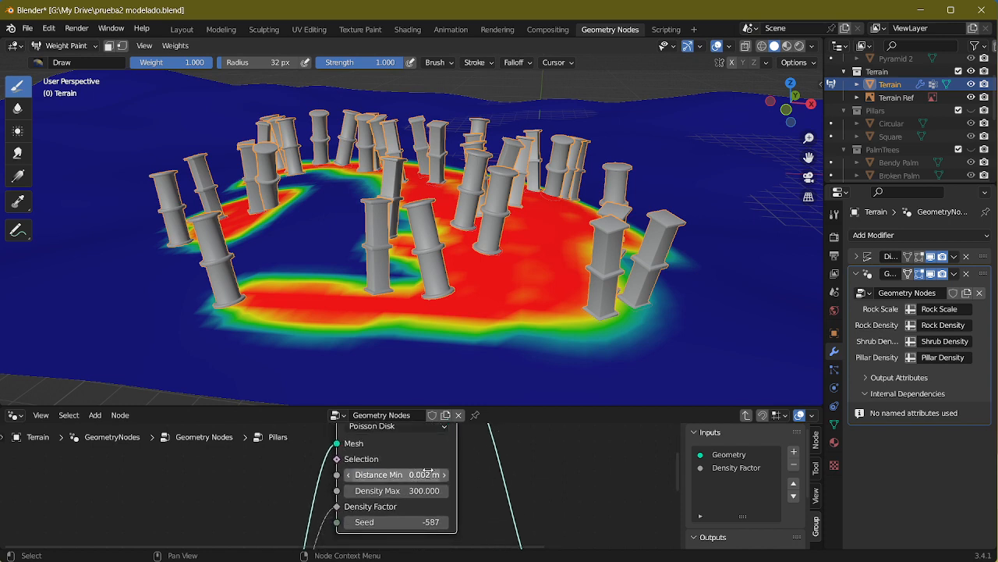
drag(428, 471, 408, 474)
click(409, 475)
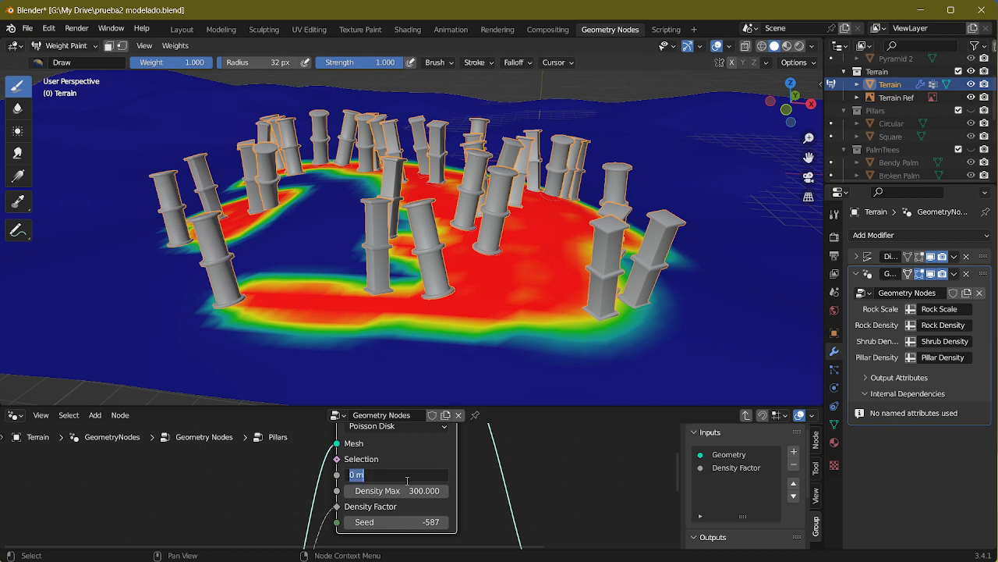
key(Return)
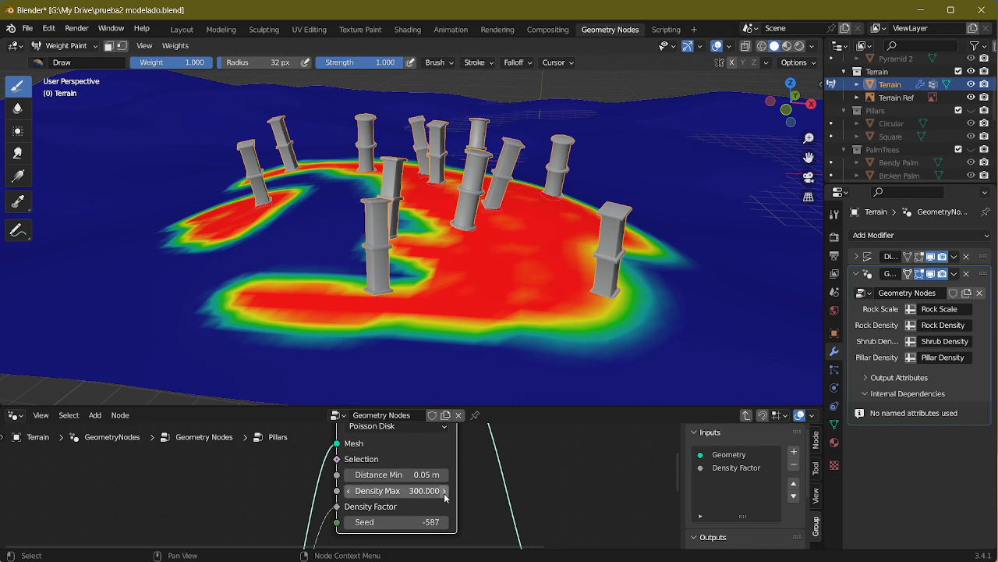
Step: Set the pillar distribution's Distance Min to 0.01 m and its Density Max to 455.600
drag(411, 493, 429, 474)
click(429, 475)
text(0.0)
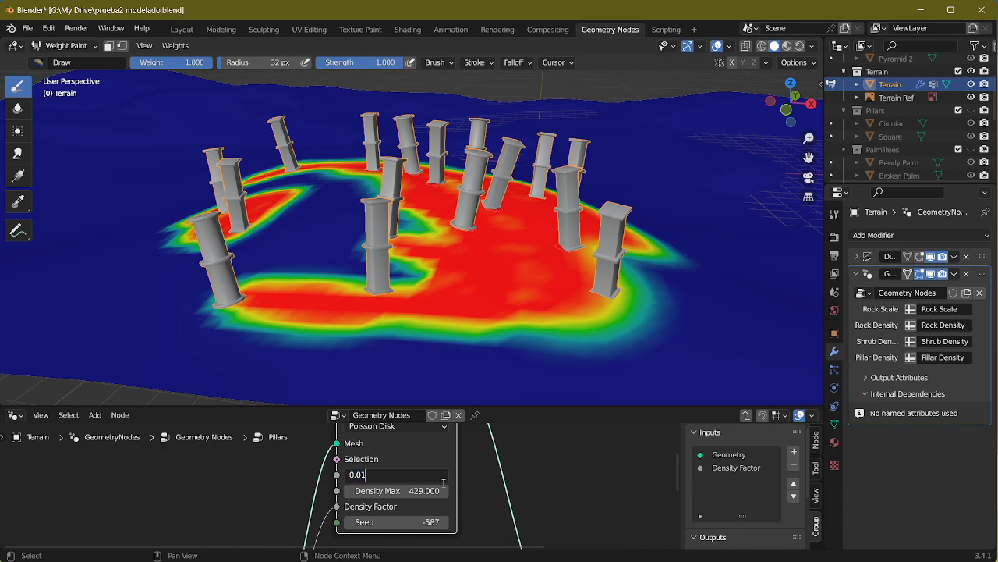
text(1)
key(Return)
drag(425, 490, 446, 490)
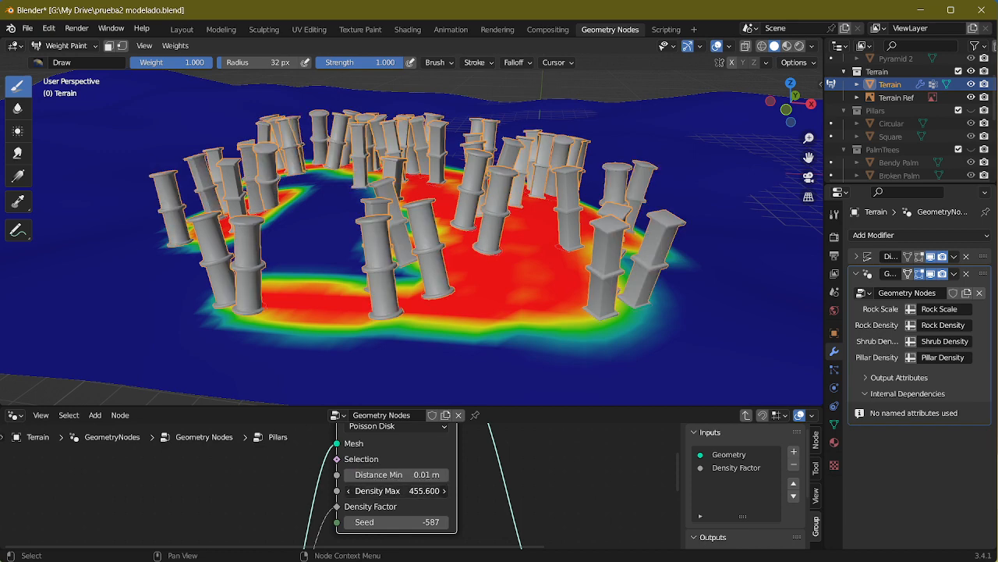
middle_drag(516, 195, 506, 209)
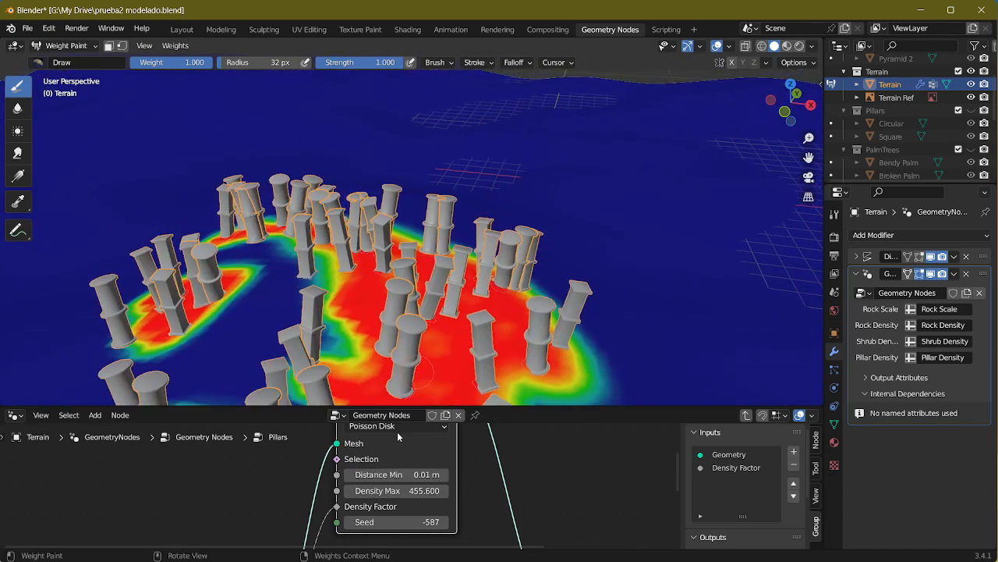
Step: Set the pillar distribution's Distance Min to 0.02 m and its Density Max to 409.400
click(380, 473)
text(0.0)
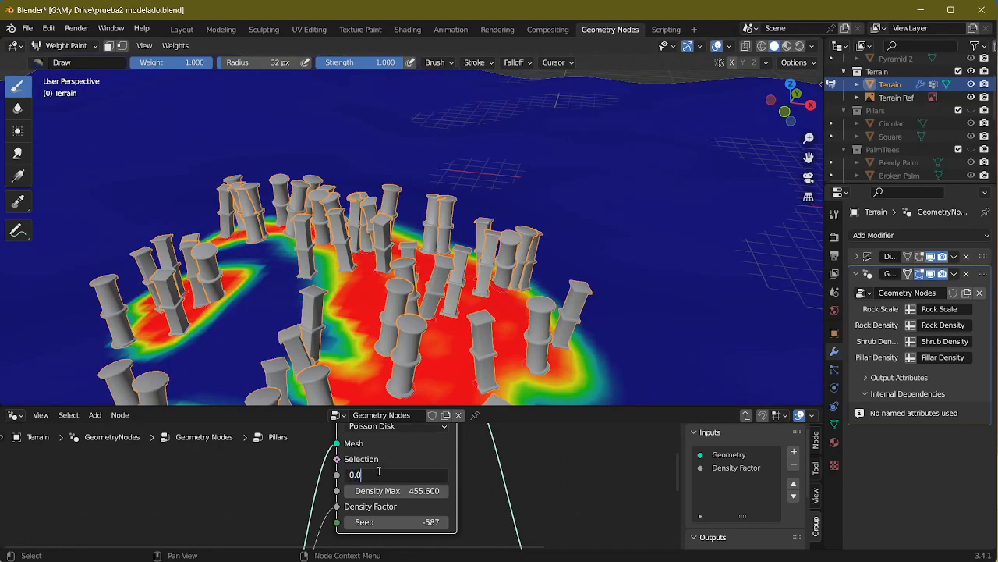
text(2)
key(Return)
middle_drag(399, 336, 424, 231)
middle_drag(507, 250, 479, 310)
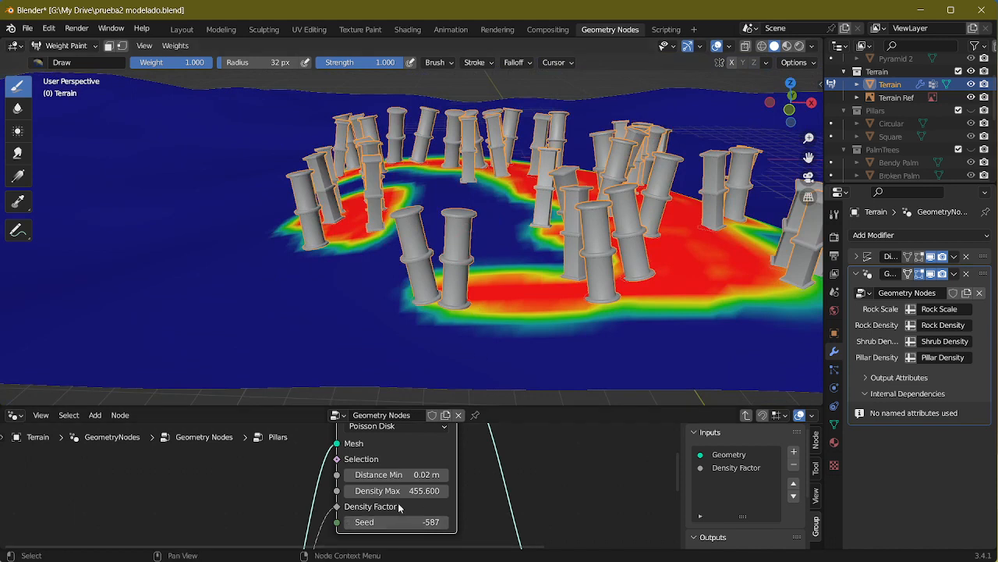
drag(394, 490, 365, 490)
middle_drag(585, 262, 550, 266)
scroll(546, 273, down, 3)
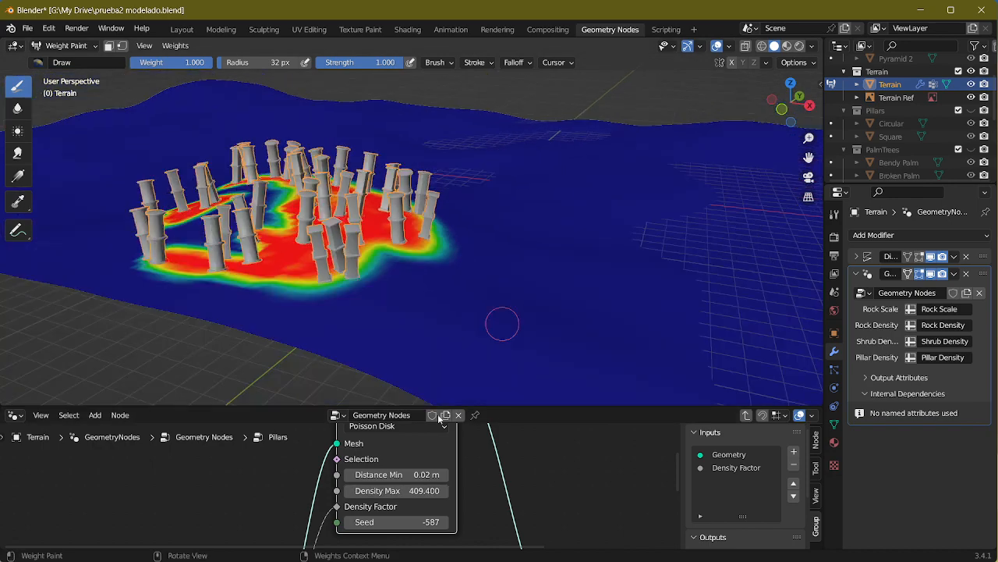
Step: Collapse the Distribute Points on Faces node and switch to the Layout workspace
middle_drag(440, 450, 463, 520)
drag(398, 462, 427, 551)
click(363, 466)
middle_drag(544, 468, 577, 428)
middle_drag(472, 253, 511, 234)
scroll(486, 239, down, 6)
click(182, 28)
Step: From above, paint two thin strips of weight 0.553 with a 32 px brush along the pond's lower shore
key(KP_1)
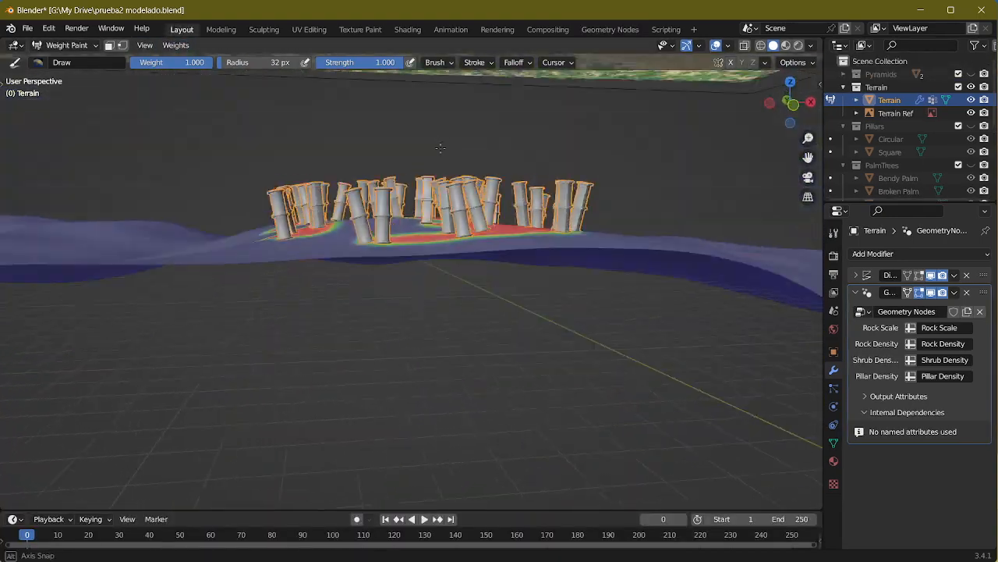
key(KP_7)
scroll(461, 320, up, 2)
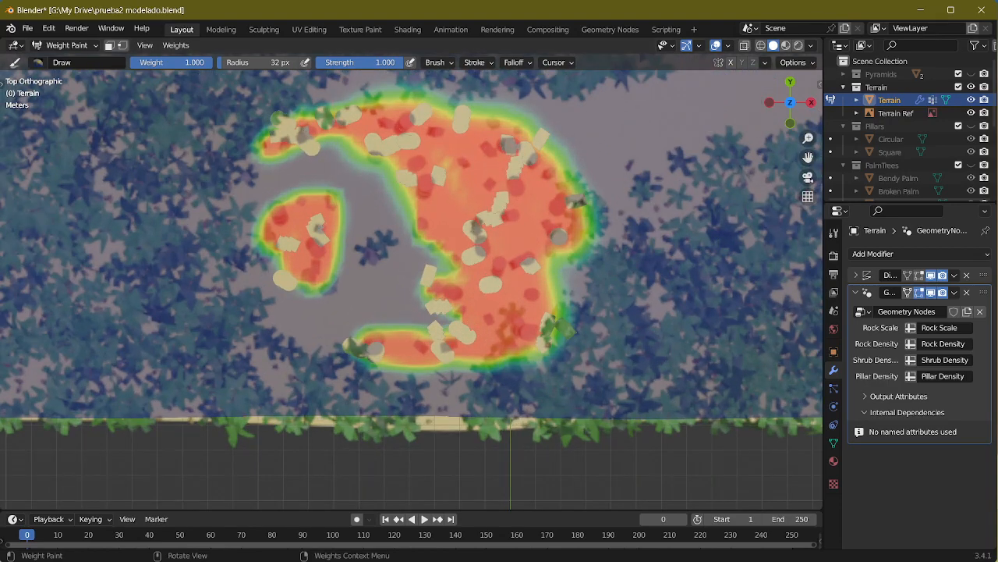
mouse_move(470, 219)
middle_down()
mouse_move(390, 257)
mouse_move(367, 203)
mouse_move(334, 206)
mouse_move(323, 230)
mouse_move(375, 257)
mouse_move(455, 239)
mouse_move(454, 279)
middle_up()
scroll(363, 327, up, 3)
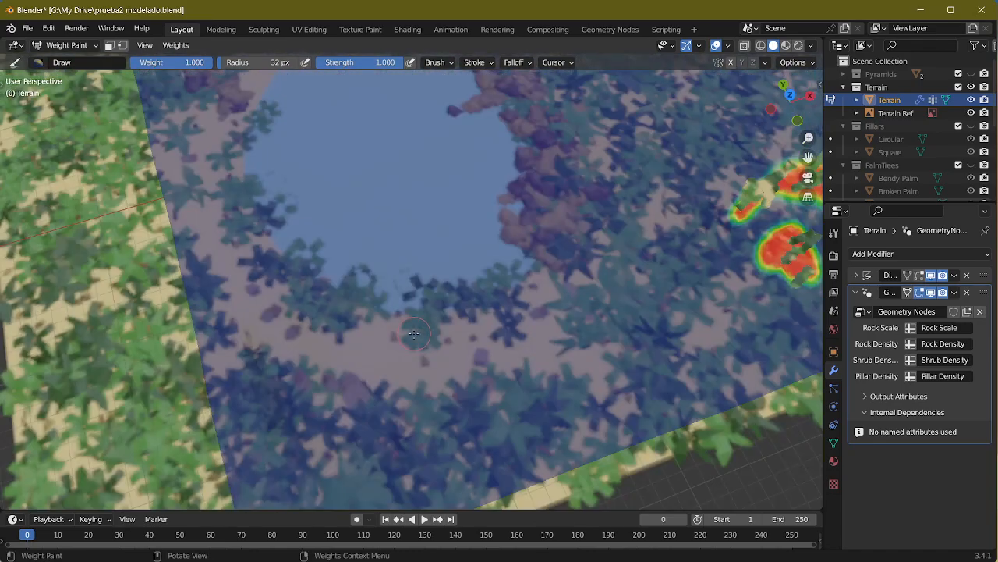
drag(199, 61, 165, 62)
mouse_move(301, 376)
mouse_down()
mouse_move(446, 390)
mouse_move(476, 386)
mouse_move(499, 355)
mouse_move(519, 358)
mouse_up()
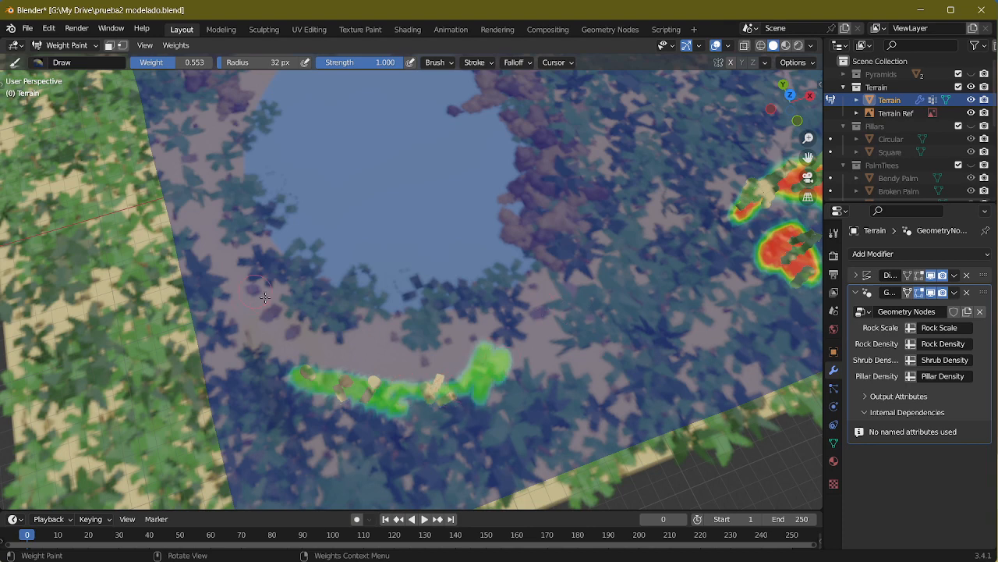
mouse_move(266, 297)
mouse_down()
mouse_move(316, 334)
mouse_move(273, 314)
mouse_up()
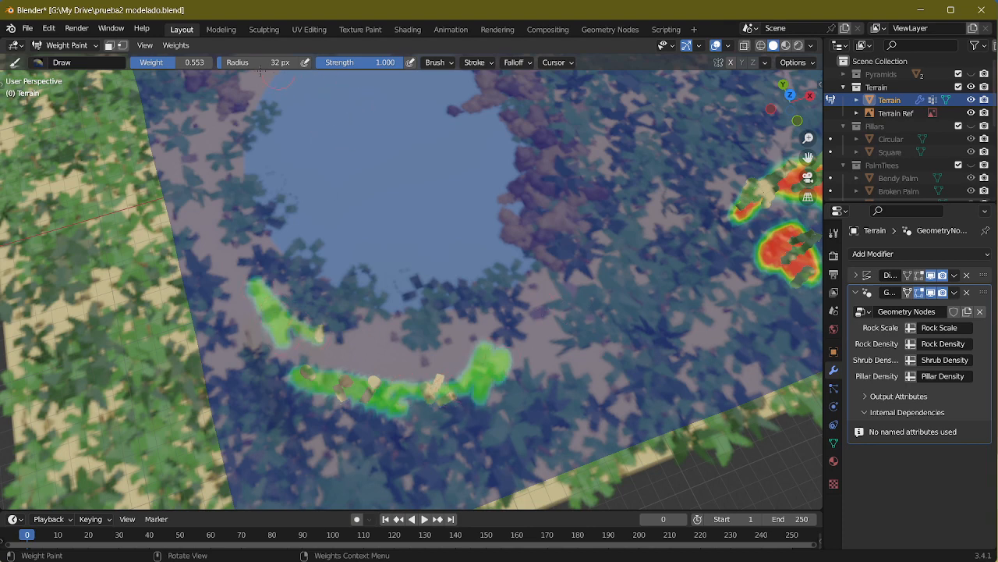
Step: Enlarge the brush to 107 px and fill a broad crescent along the pond's lower shore
drag(263, 62, 277, 62)
mouse_move(286, 327)
mouse_down()
mouse_move(301, 343)
mouse_move(363, 351)
mouse_move(461, 316)
mouse_move(538, 336)
mouse_move(574, 312)
mouse_up()
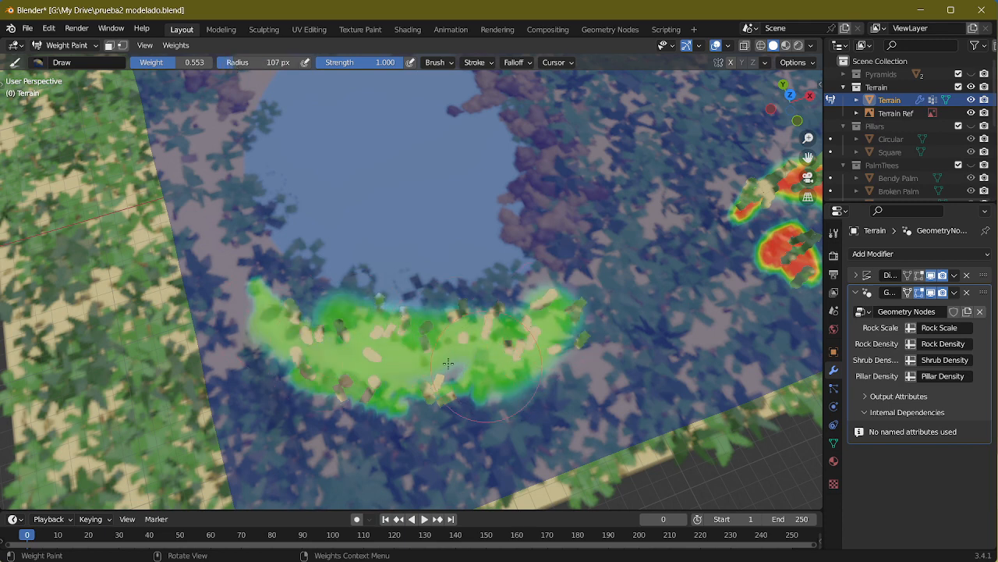
drag(283, 302, 301, 333)
drag(279, 297, 522, 329)
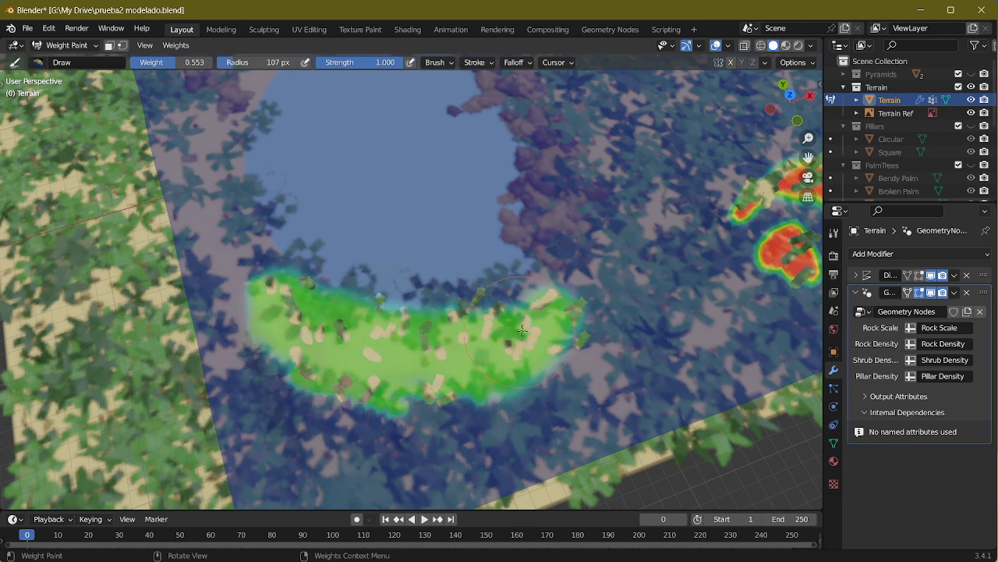
Step: Set the brush weight to 0 and its radius to 48 px, and erase part of the painted crescent
drag(192, 64, 130, 67)
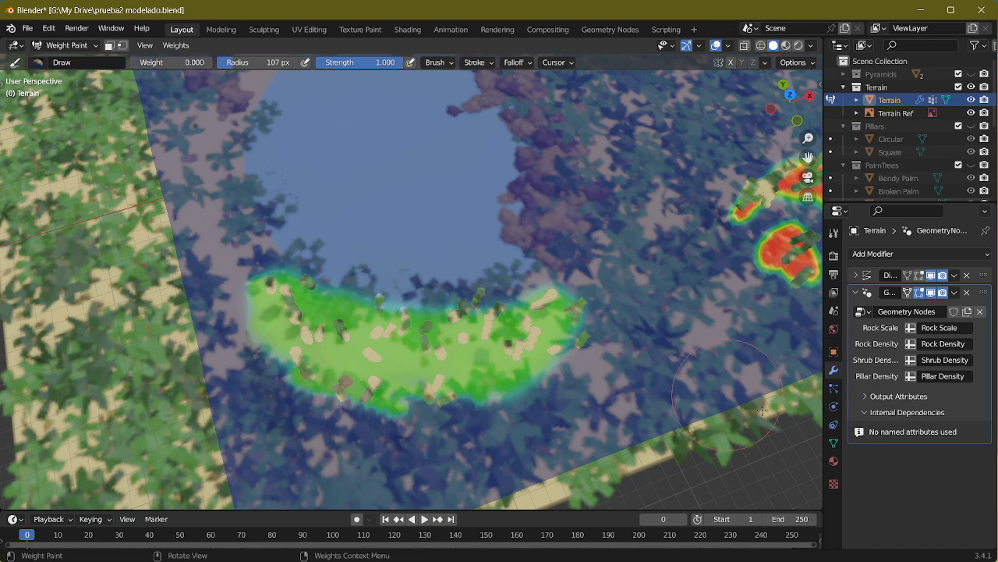
key(f)
click(564, 275)
mouse_move(598, 319)
mouse_down()
mouse_move(507, 343)
mouse_move(382, 351)
mouse_move(274, 330)
mouse_move(243, 300)
mouse_move(331, 341)
mouse_move(468, 362)
mouse_move(554, 340)
mouse_up()
middle_drag(625, 332, 612, 252)
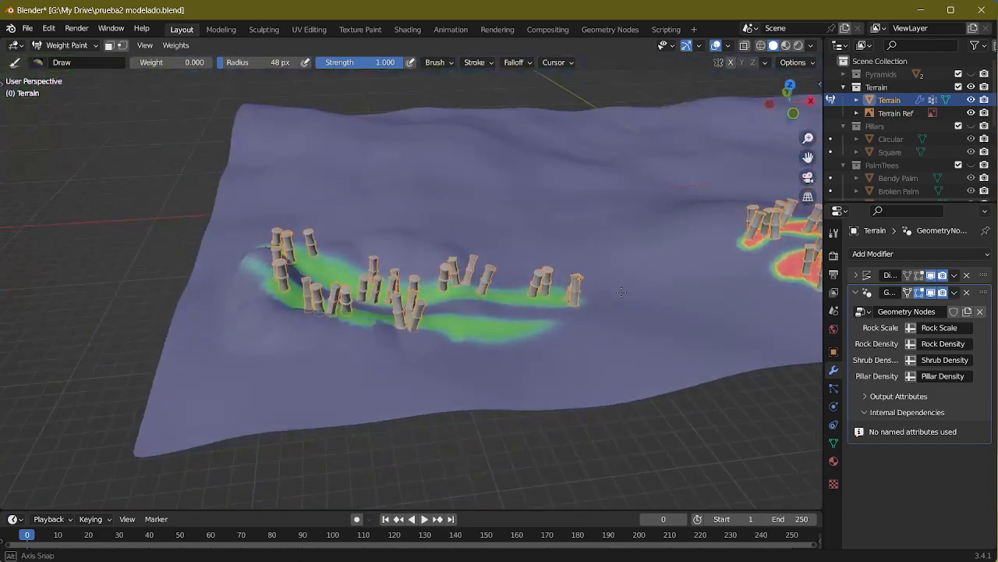
middle_drag(545, 267, 546, 309)
mouse_move(603, 251)
mouse_down()
mouse_move(545, 327)
mouse_move(565, 300)
mouse_move(530, 290)
mouse_move(512, 319)
mouse_up()
Step: Enlarge the brush radius to 266 px and erase the remaining paint around the pond from above
key(f)
click(537, 289)
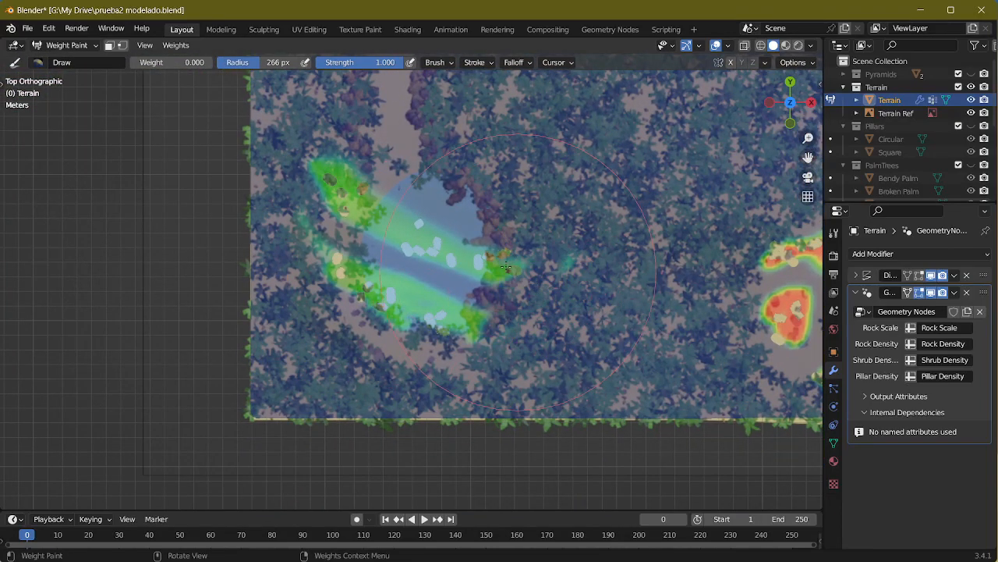
mouse_move(515, 273)
mouse_down()
mouse_move(355, 218)
mouse_move(344, 242)
mouse_up()
scroll(422, 378, up, 3)
shift+middle_drag(346, 387, 369, 323)
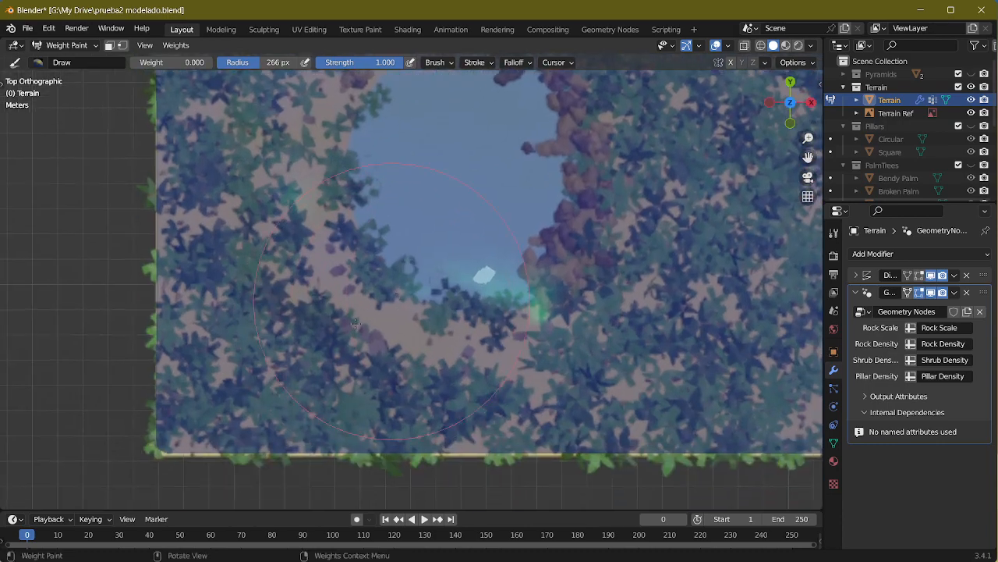
Step: Set the brush radius to 67 px and the weight to 0.5, and repaint the crescent along the pond's shore
key(f)
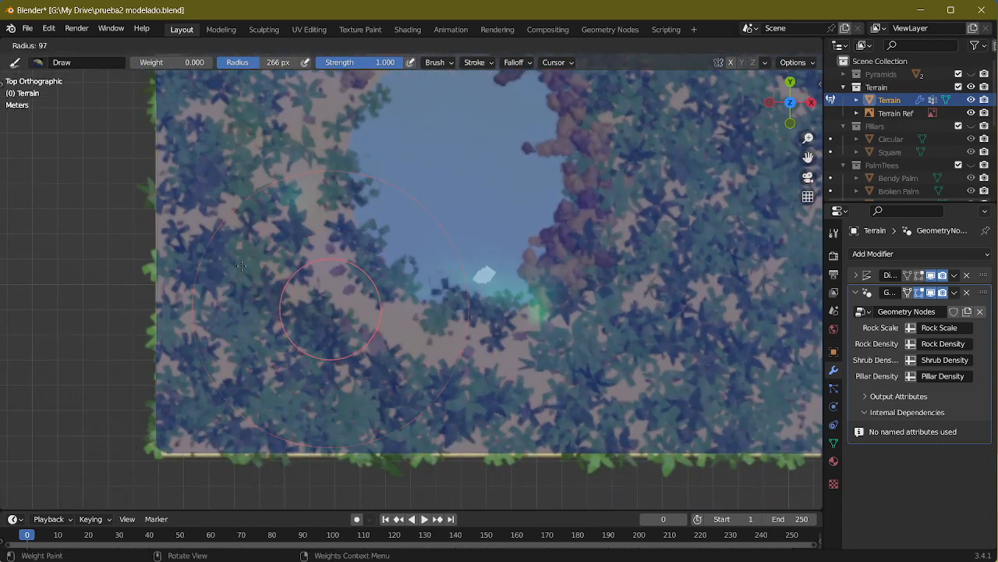
click(229, 264)
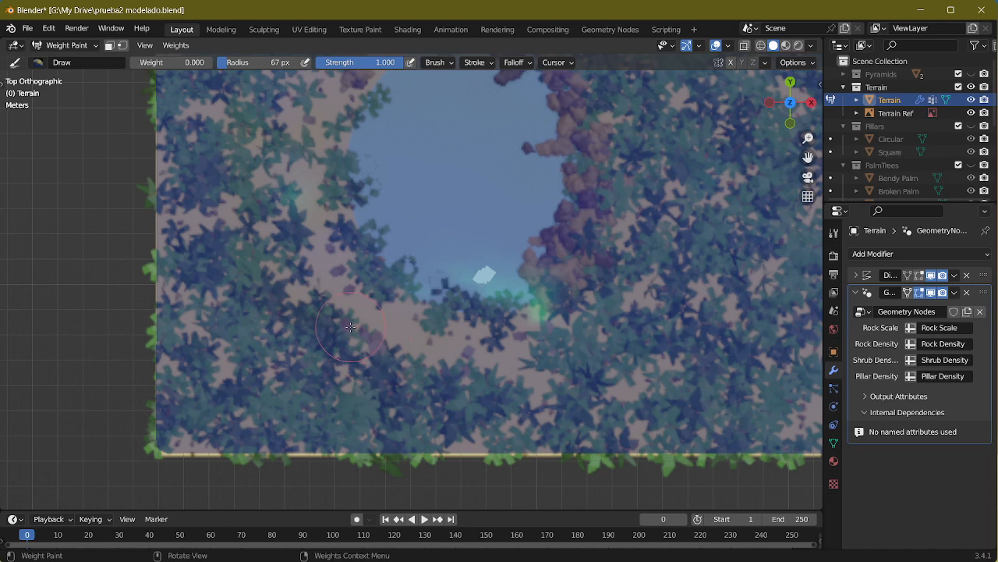
click(172, 61)
text(0.5)
key(Return)
mouse_move(316, 228)
mouse_down()
mouse_move(402, 343)
mouse_move(476, 355)
mouse_move(491, 328)
mouse_move(375, 288)
mouse_move(392, 352)
mouse_move(421, 366)
mouse_move(437, 312)
mouse_move(523, 327)
mouse_move(515, 346)
mouse_move(318, 325)
mouse_move(318, 206)
mouse_move(347, 124)
mouse_move(367, 164)
mouse_up()
mouse_move(382, 257)
middle_down()
mouse_move(449, 251)
mouse_move(468, 260)
middle_up()
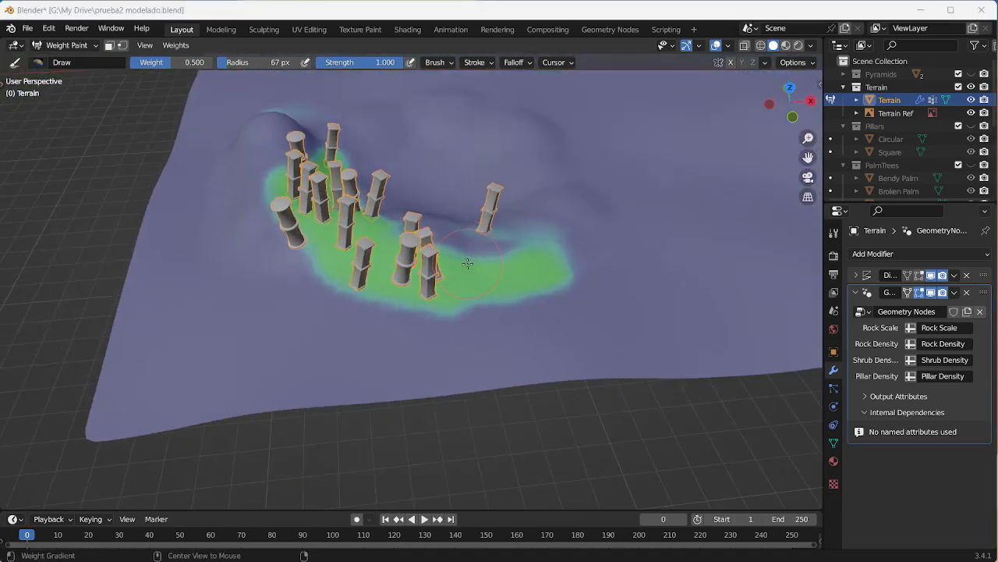
Step: Examine the pillars around the pond in the reference image Screenshot_1.png up close and close the image
key(alt+Tab)
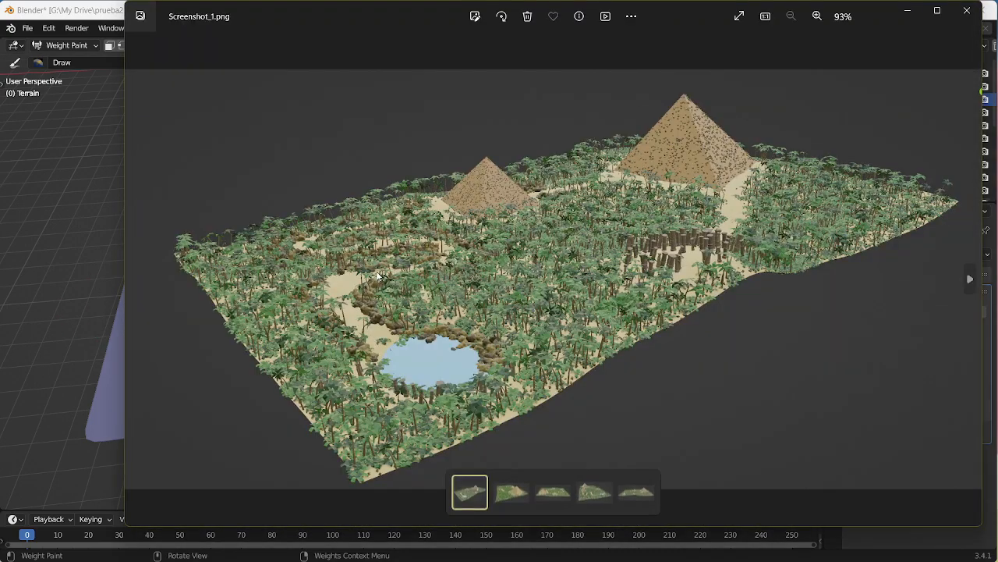
scroll(485, 324, up, 3)
scroll(485, 324, up, 5)
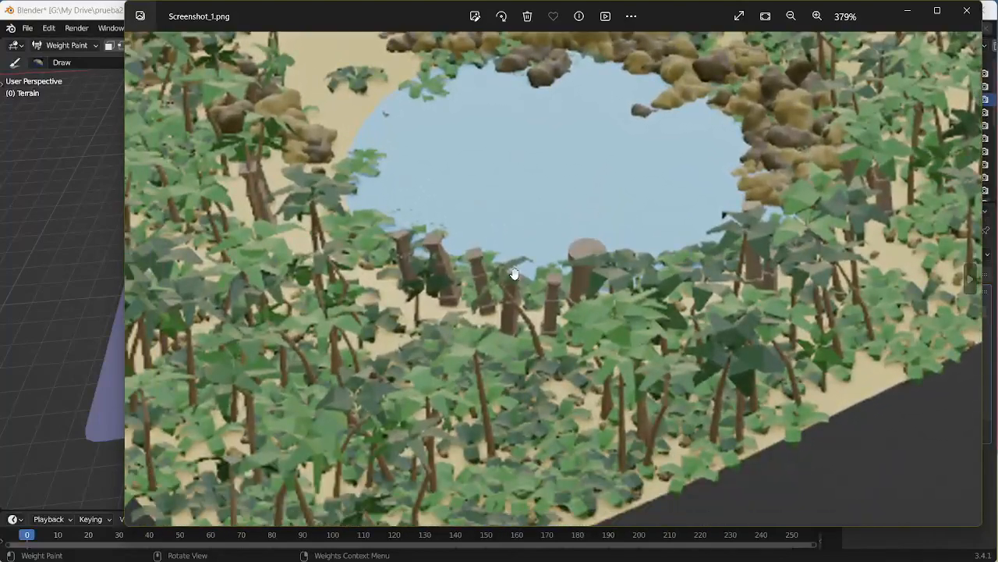
drag(528, 252, 550, 319)
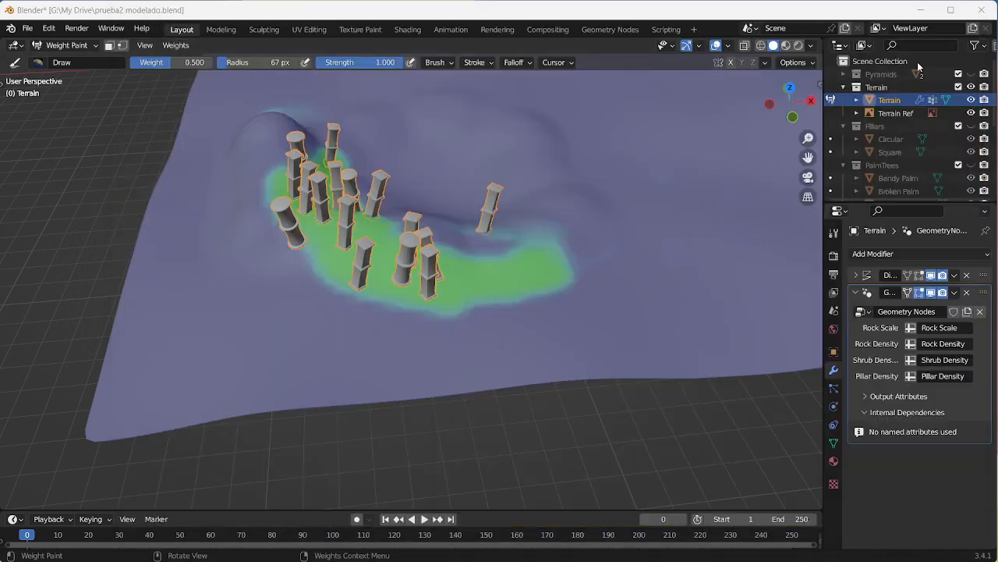
click(967, 11)
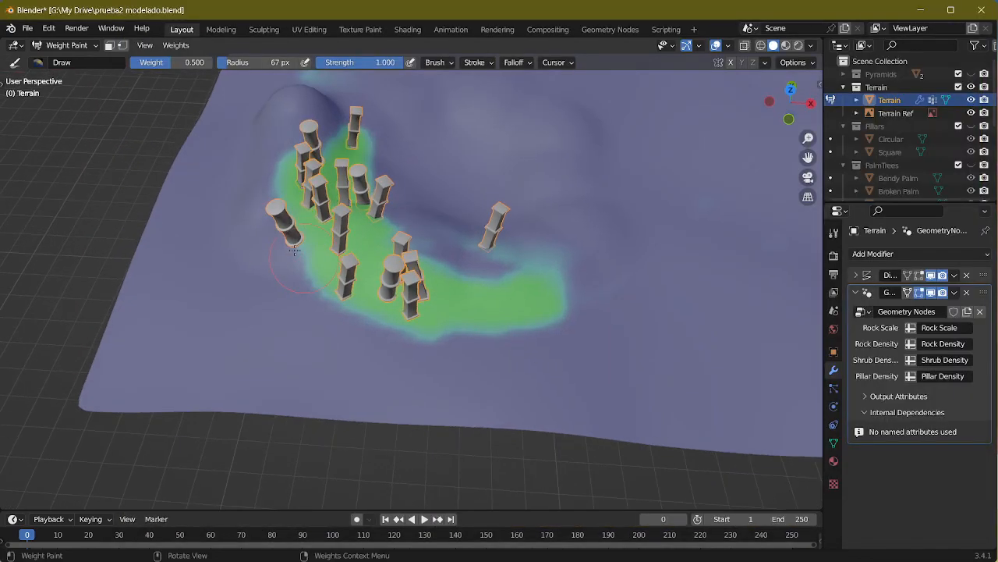
drag(176, 66, 127, 67)
mouse_move(251, 150)
mouse_down()
mouse_move(337, 294)
mouse_move(473, 337)
mouse_move(343, 250)
mouse_move(312, 164)
mouse_move(339, 124)
mouse_move(513, 271)
mouse_up()
key(ctrl+z)
Step: Set the brush weight to 1 and paint a curved band along the pond side of the crescent
drag(185, 69, 215, 67)
mouse_move(340, 109)
mouse_down()
mouse_move(370, 250)
mouse_move(507, 269)
mouse_move(535, 262)
mouse_up()
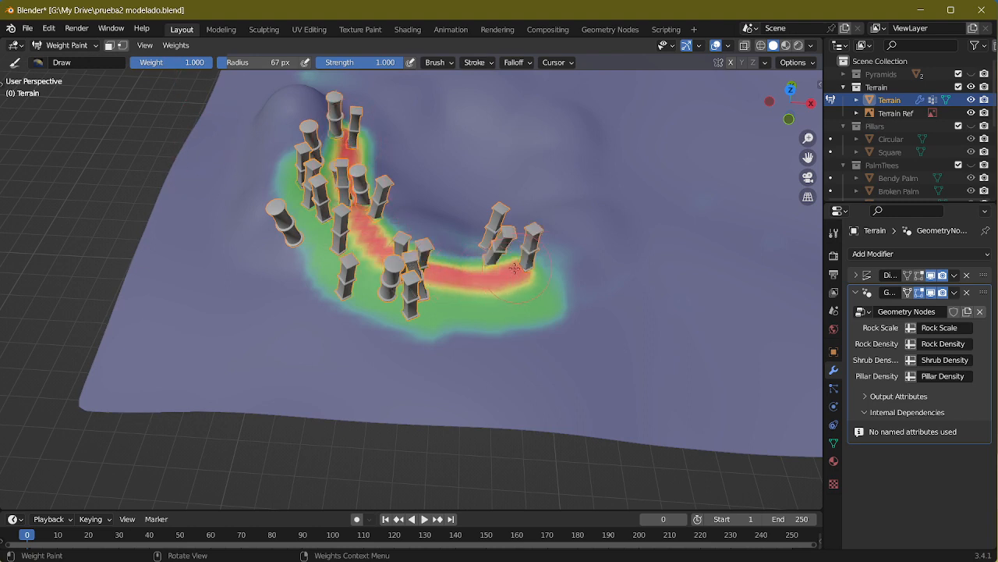
mouse_move(404, 241)
mouse_down()
mouse_move(353, 162)
mouse_move(406, 226)
mouse_move(475, 257)
mouse_move(546, 262)
mouse_move(499, 273)
mouse_move(544, 263)
mouse_up()
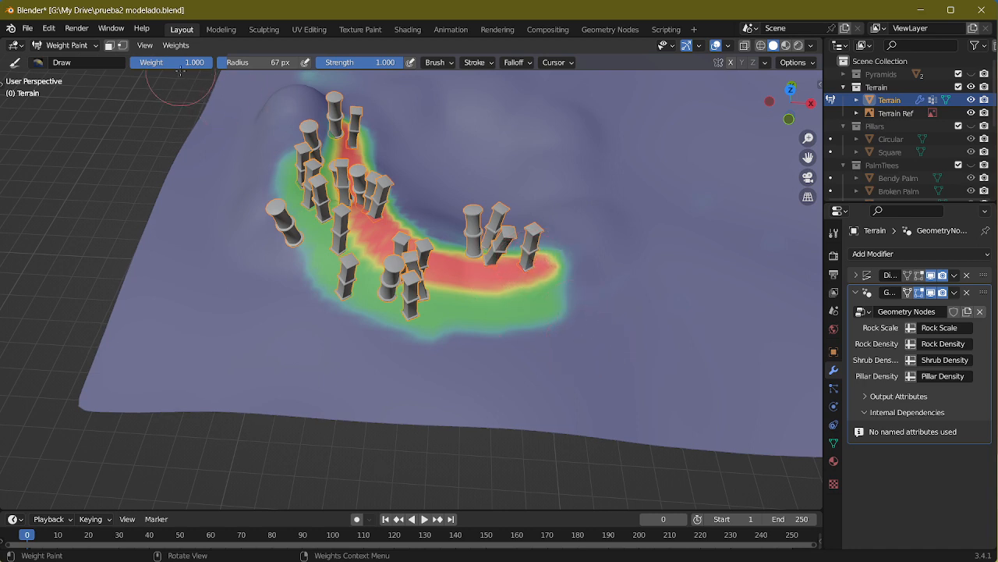
Step: Set the brush weight to 0 and trim the crescent's outer side, plus its pond side as seen from above
drag(149, 63, 70, 64)
mouse_move(587, 318)
mouse_down()
mouse_move(468, 331)
mouse_move(320, 273)
mouse_move(282, 146)
mouse_move(329, 228)
mouse_move(418, 289)
mouse_move(406, 269)
mouse_move(327, 231)
mouse_up()
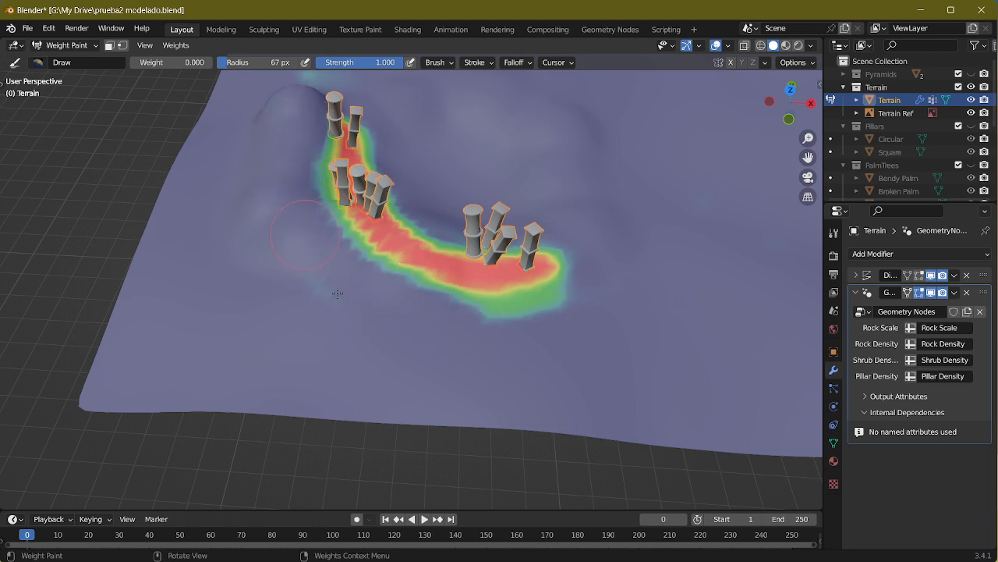
mouse_move(646, 226)
middle_down()
mouse_move(655, 259)
mouse_move(614, 223)
mouse_move(624, 228)
mouse_move(609, 254)
middle_up()
key(Tab)
middle_drag(507, 279, 512, 336)
scroll(503, 308, up, 3)
key(Tab)
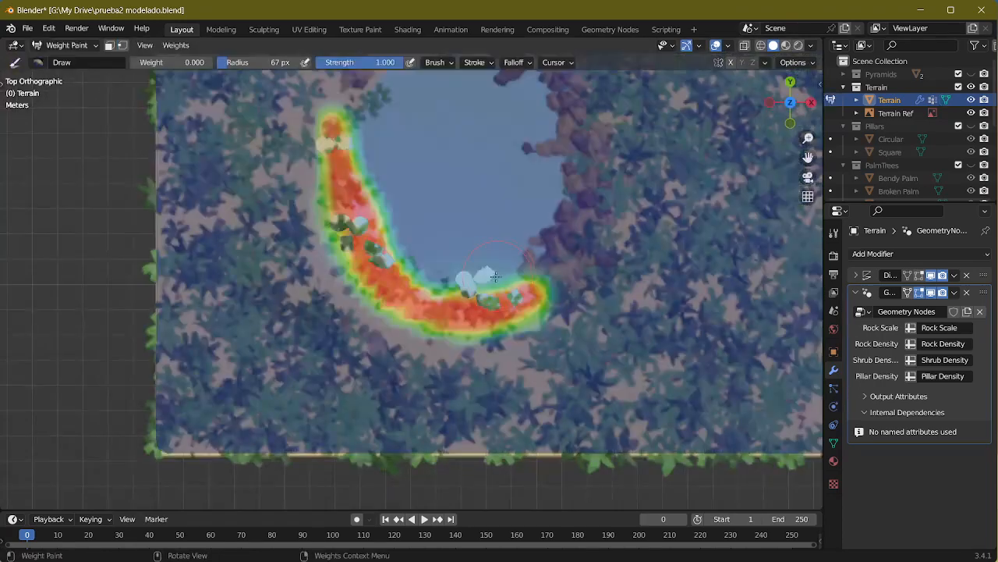
mouse_move(496, 277)
mouse_down()
mouse_move(460, 293)
mouse_move(393, 254)
mouse_move(365, 183)
mouse_move(363, 110)
mouse_up()
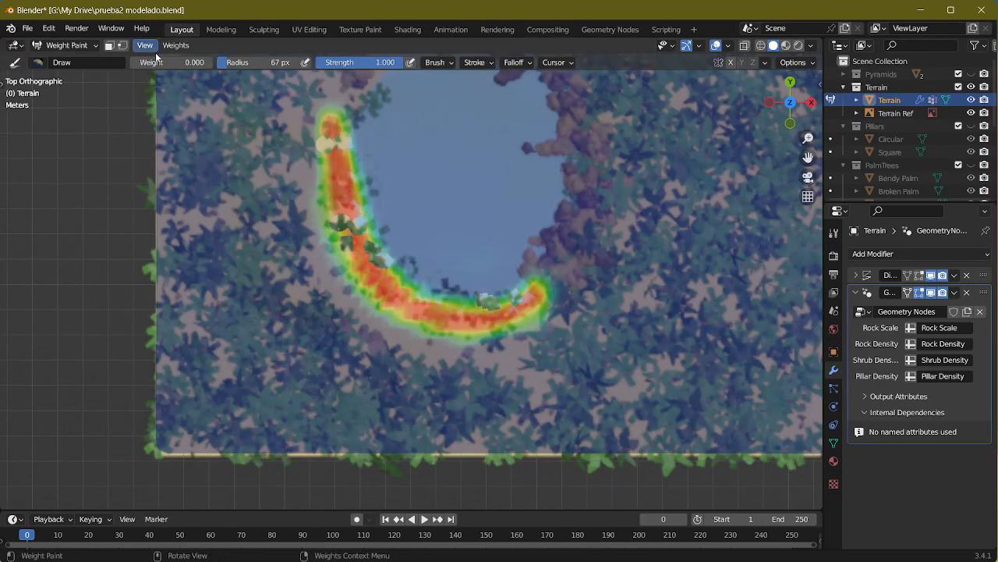
Step: Set the brush weight to 1 and its radius to 34 px, and repaint along the narrowed band
drag(158, 62, 209, 65)
key(f)
click(300, 133)
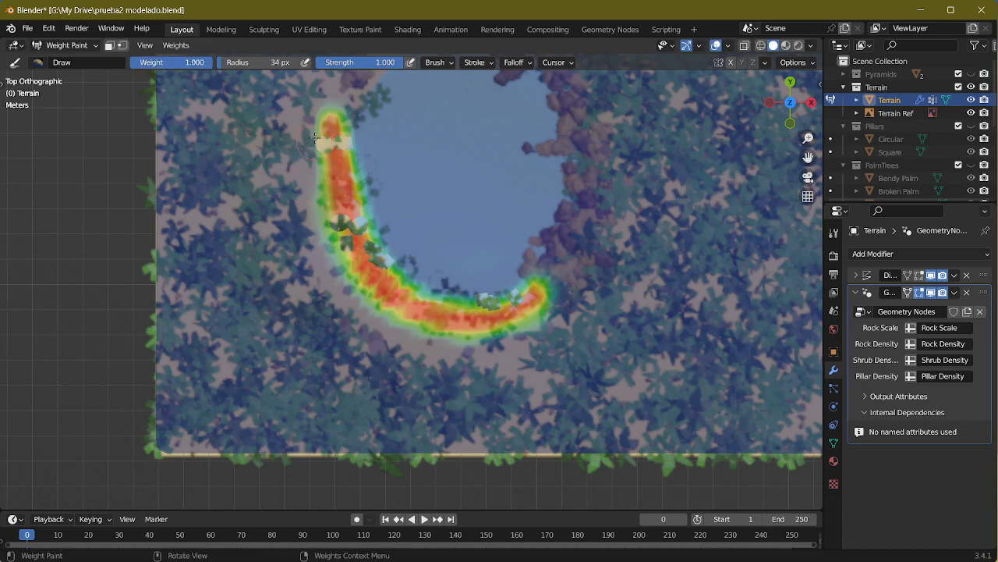
mouse_move(321, 134)
mouse_down()
mouse_move(319, 187)
mouse_move(369, 288)
mouse_move(426, 328)
mouse_move(503, 327)
mouse_move(533, 295)
mouse_move(444, 309)
mouse_up()
mouse_move(448, 306)
middle_down()
mouse_move(616, 203)
mouse_move(382, 290)
mouse_move(395, 264)
middle_up()
Step: Return the terrain to Object Mode and switch to the Geometry Nodes workspace
click(212, 32)
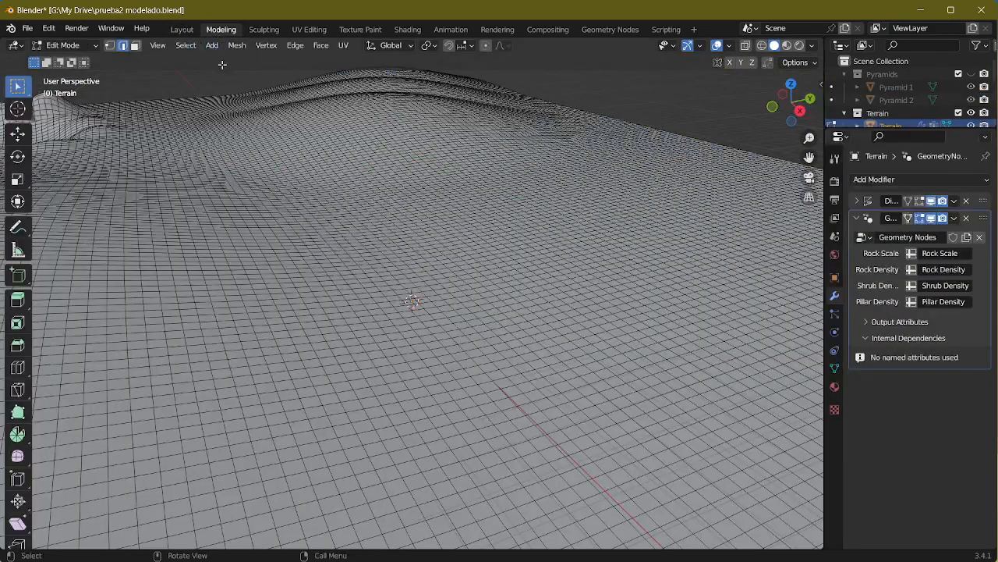
click(182, 30)
key(Tab)
key(Tab)
middle_drag(328, 330, 613, 45)
click(598, 29)
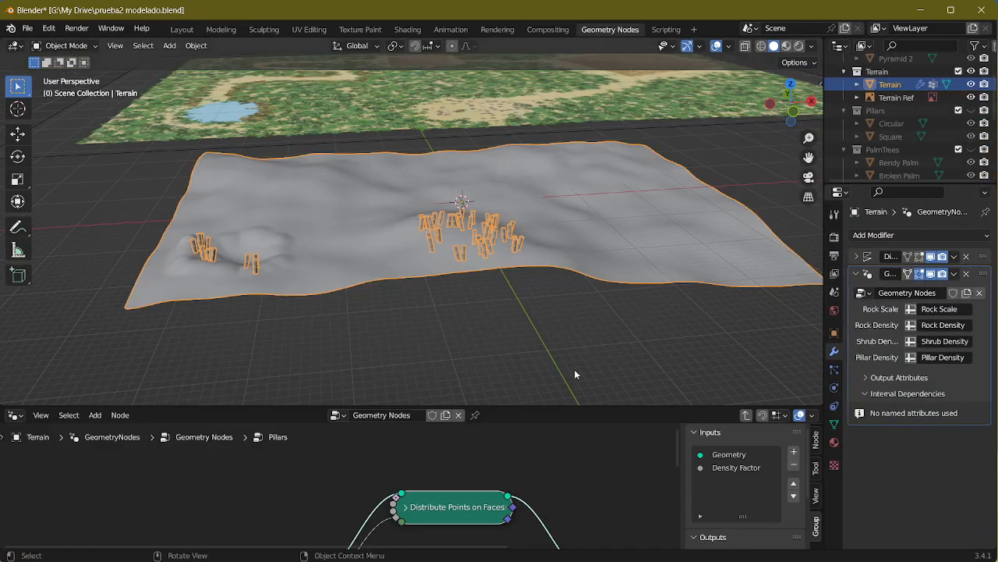
Step: Enlarge the node editor and leave the Pillars group for the main node tree
scroll(557, 196, up, 8)
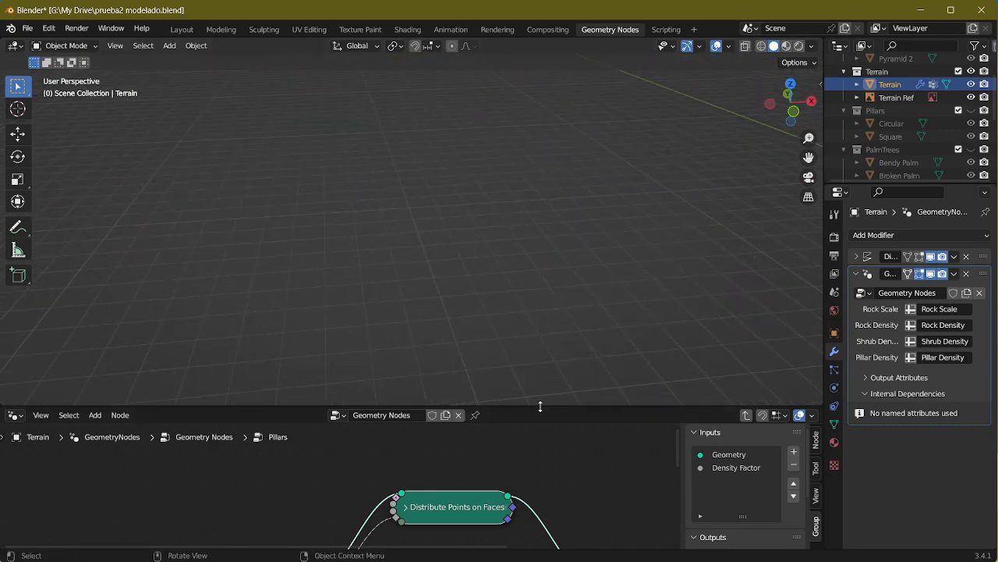
scroll(539, 312, down, 8)
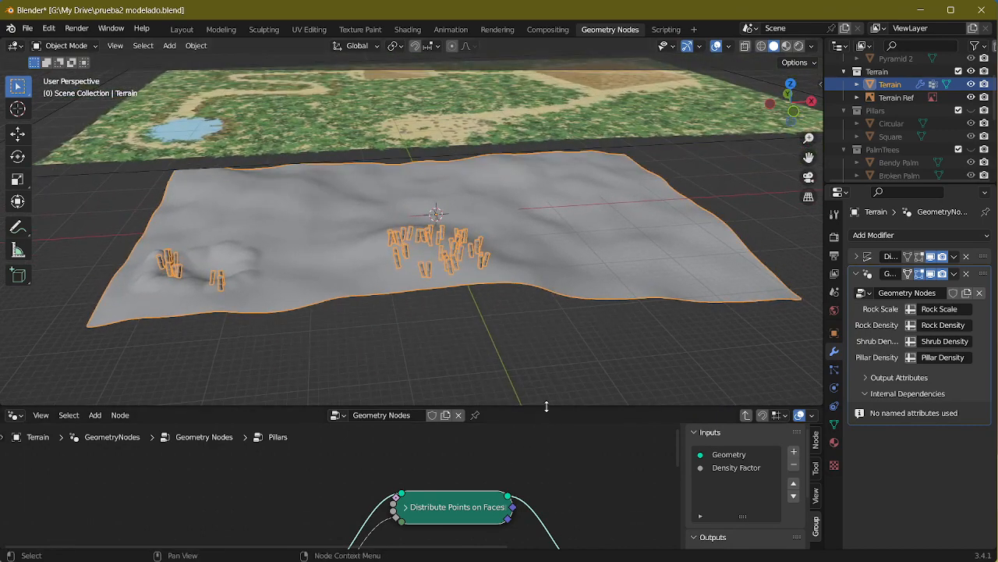
drag(499, 406, 499, 112)
key(Tab)
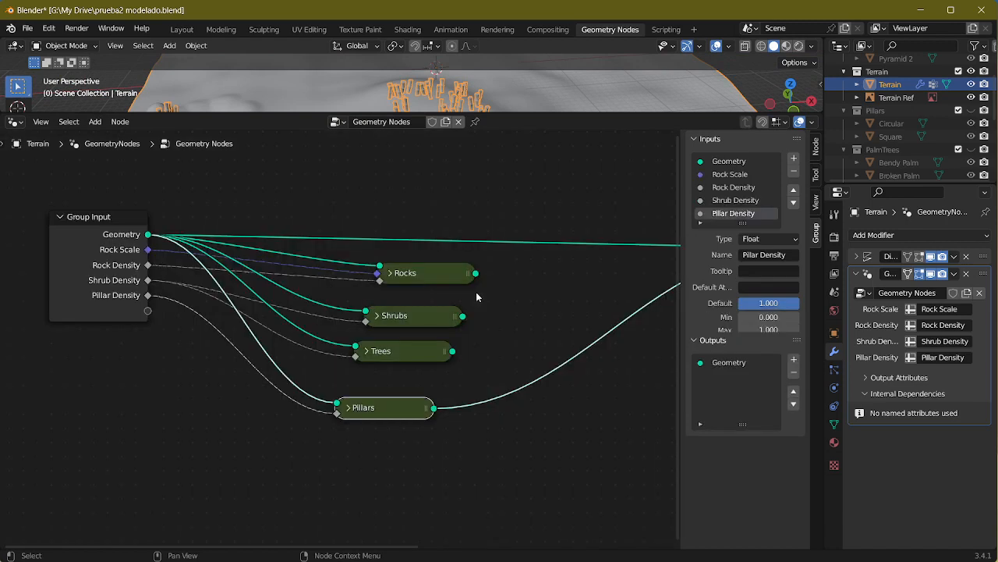
Step: Connect the Rocks, Shrubs and Trees outputs to Join Geometry and switch to the Layout workspace
middle_drag(507, 384, 165, 430)
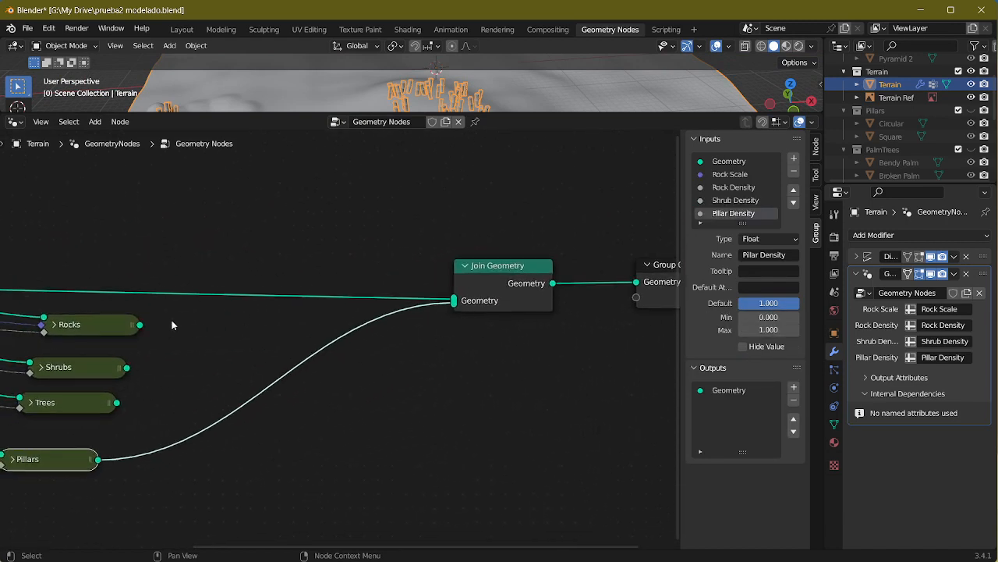
drag(139, 325, 454, 302)
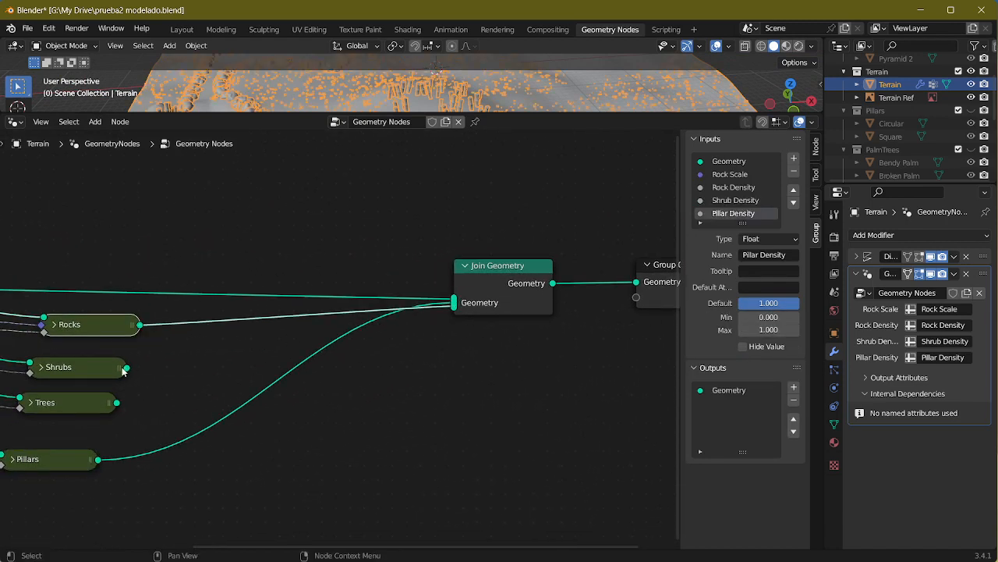
drag(125, 369, 454, 304)
drag(116, 403, 454, 305)
click(173, 31)
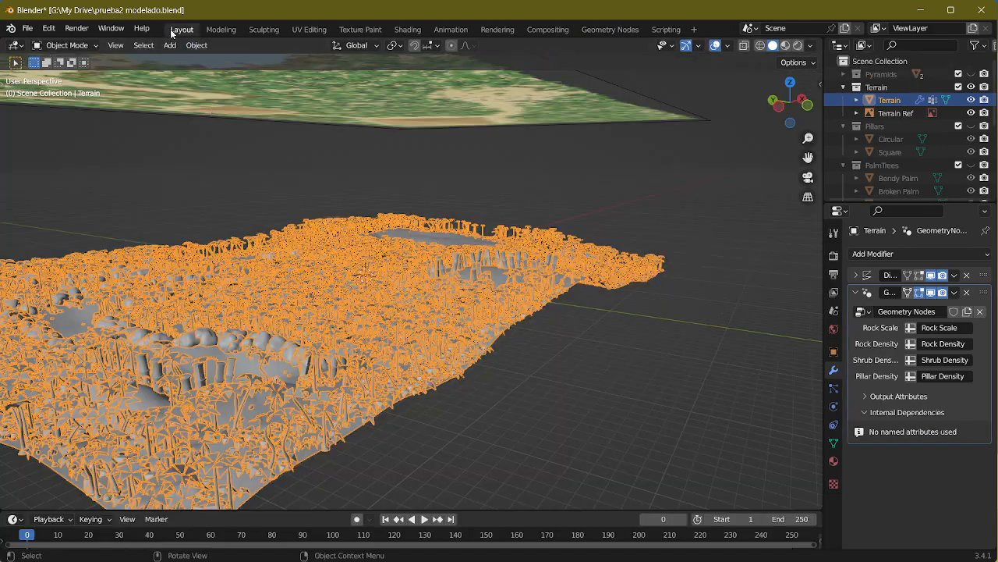
Step: Switch the viewport to Material Preview and examine the rocks, palm trees and tilted pillars across the terrain
click(785, 45)
click(590, 332)
mouse_move(589, 332)
middle_down()
mouse_move(476, 394)
mouse_move(546, 362)
mouse_move(565, 370)
middle_up()
scroll(478, 400, up, 3)
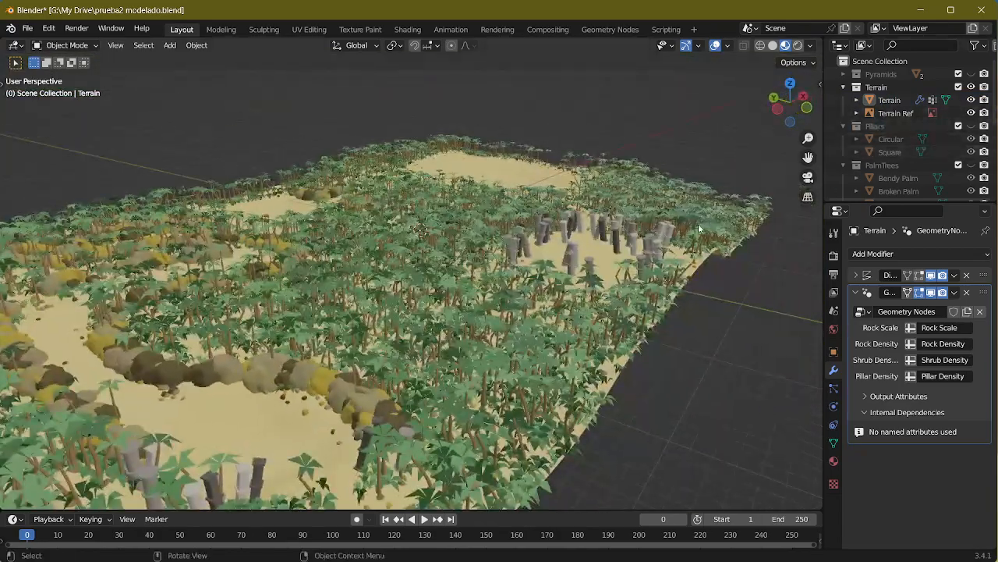
scroll(644, 303, up, 2)
middle_drag(644, 302, 390, 78)
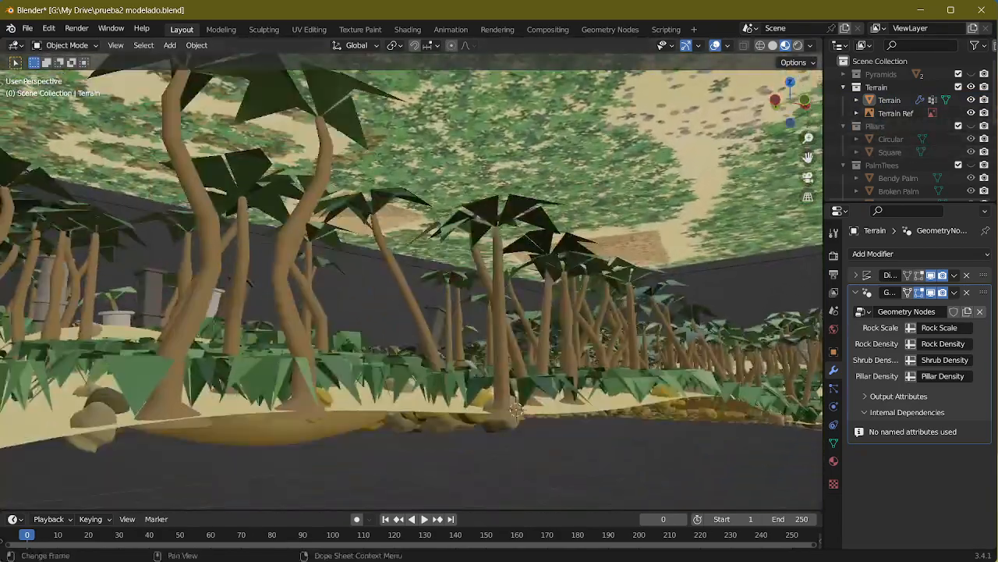
middle_drag(383, 400, 396, 437)
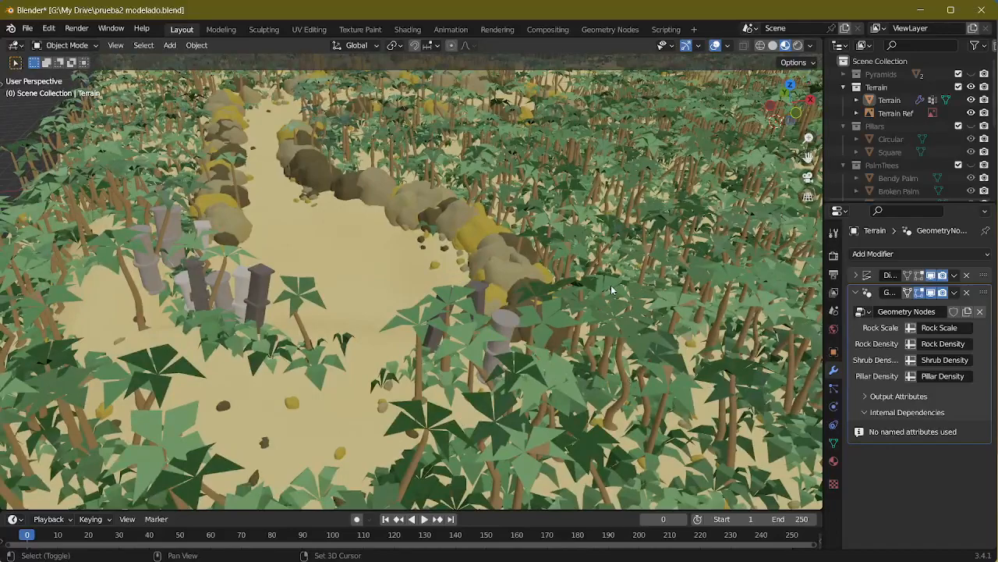
shift+middle_drag(610, 285, 737, 201)
mouse_move(665, 291)
shift+middle_down()
mouse_move(525, 353)
mouse_move(406, 339)
mouse_move(390, 319)
mouse_move(418, 316)
mouse_move(378, 297)
mouse_move(489, 313)
shift+middle_up()
scroll(390, 320, up, 3)
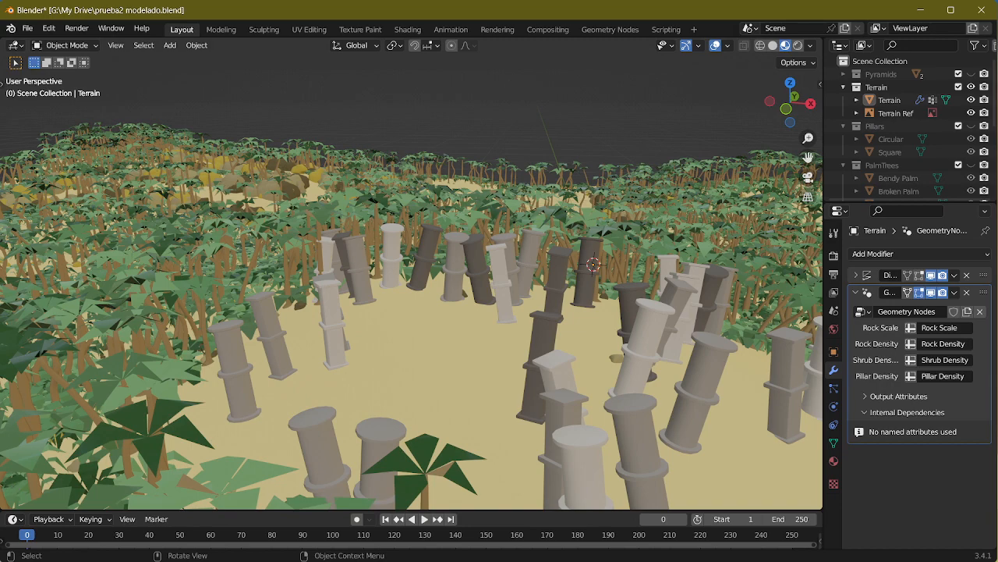
Step: Switch to the Shading workspace and select the Circular pillar to bring up the PillarStone material's ColorRamp
click(407, 29)
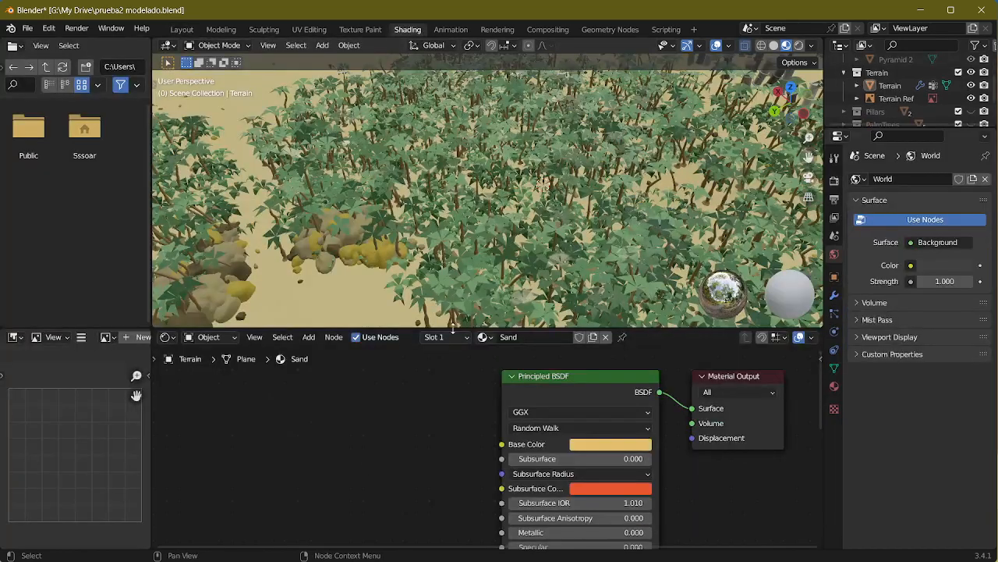
middle_drag(543, 184, 347, 94)
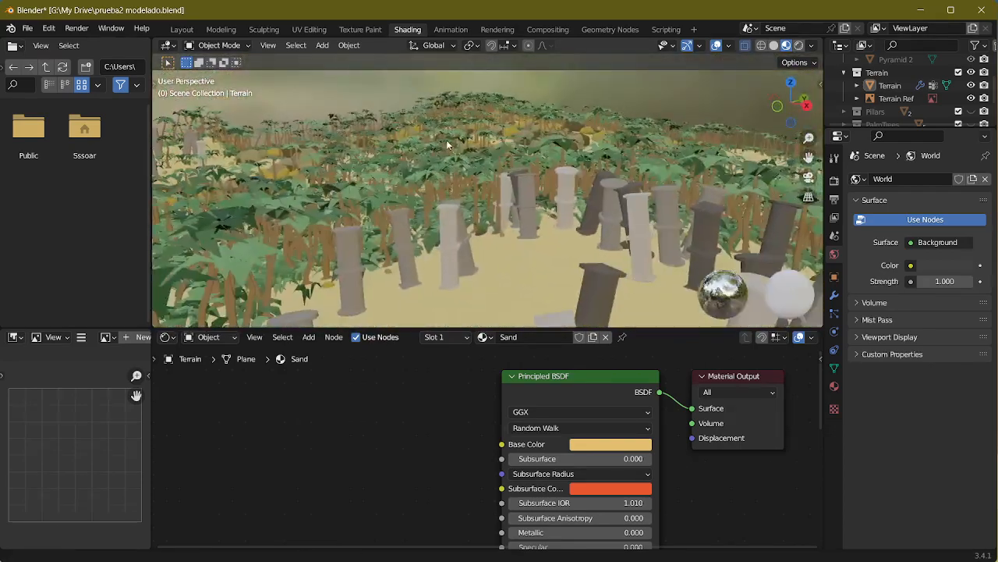
scroll(408, 123, up, 5)
scroll(407, 119, down, 5)
click(453, 337)
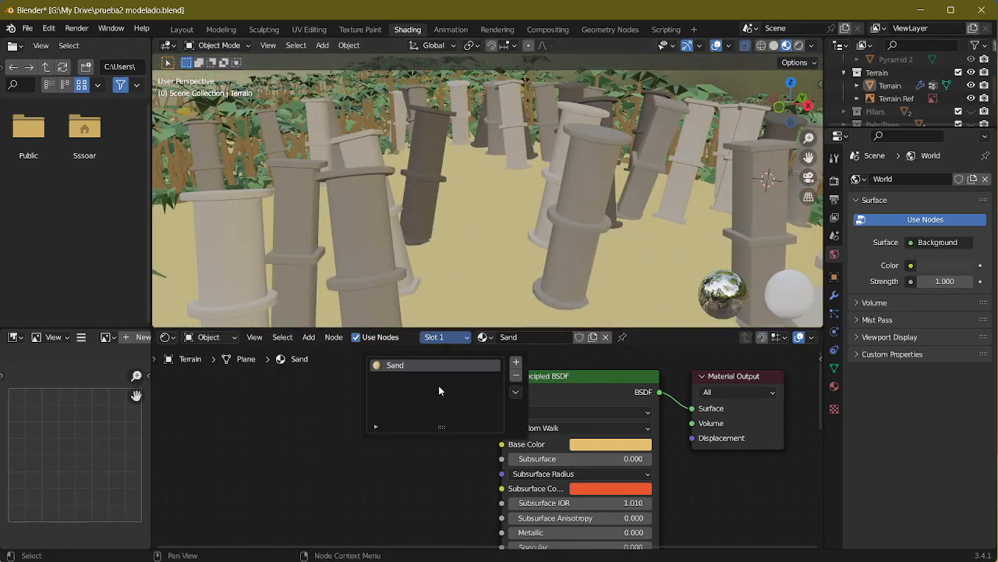
scroll(850, 94, down, 2)
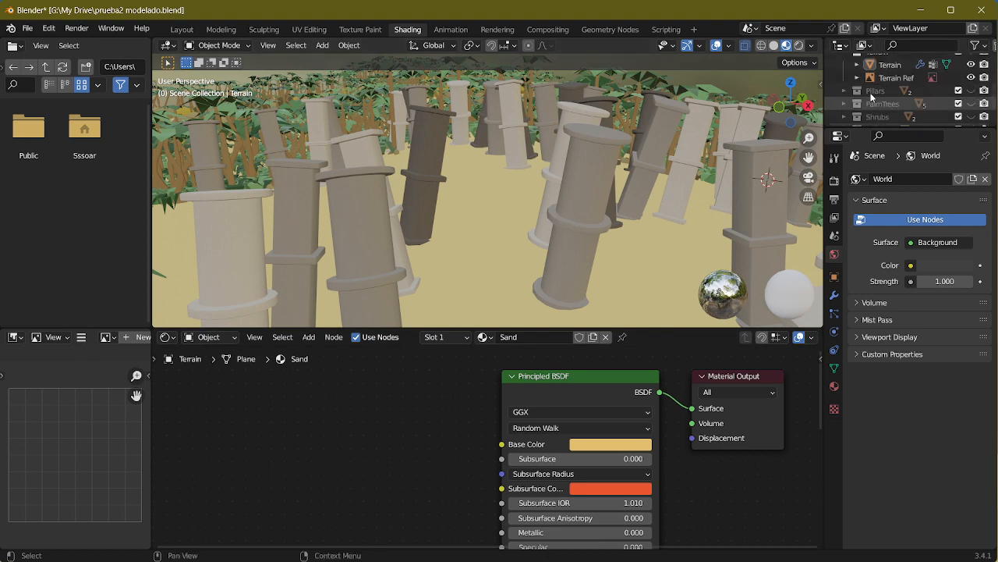
click(845, 90)
click(890, 103)
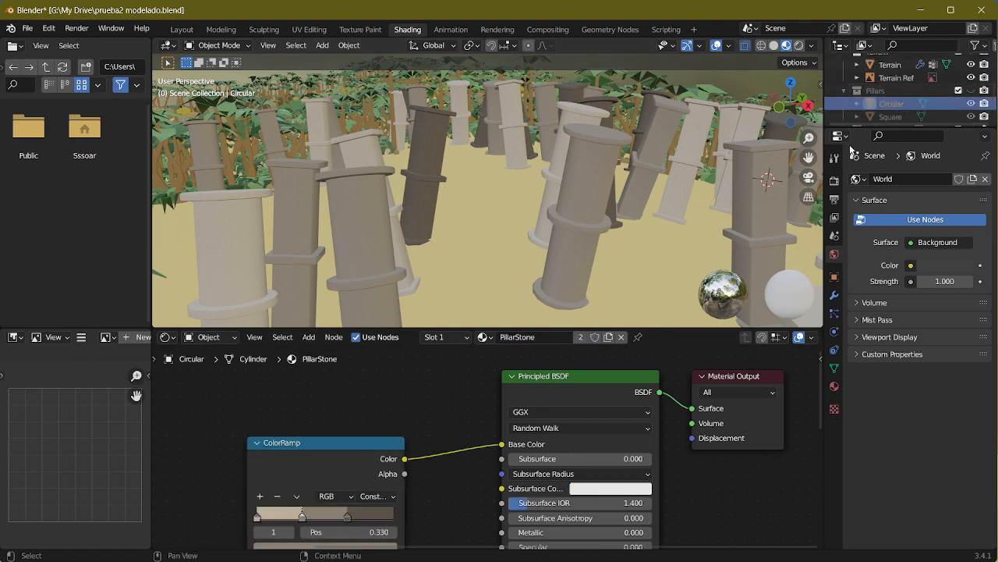
scroll(493, 431, up, 5)
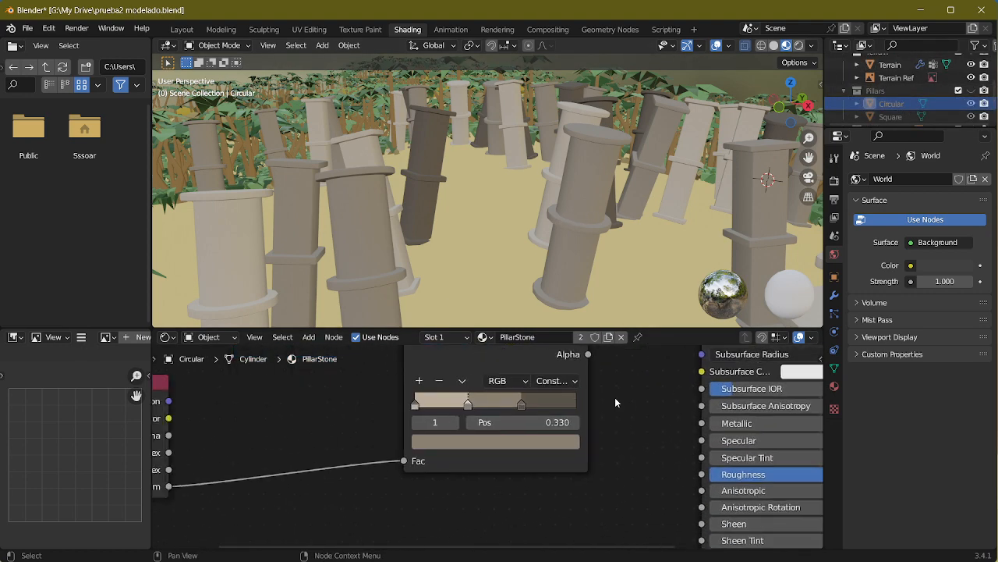
middle_drag(655, 415, 665, 440)
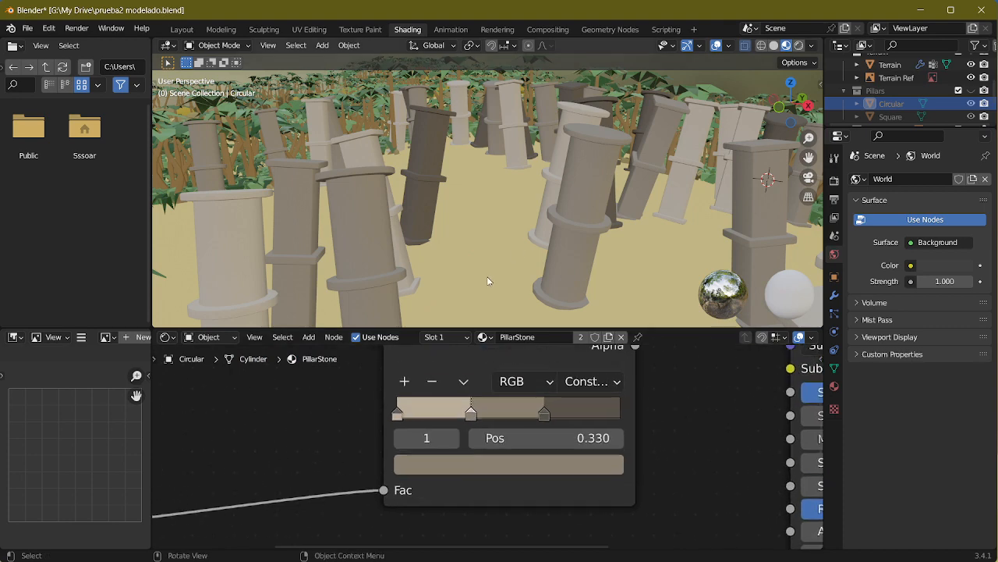
Step: Recolour the ColorRamp's first stop to a terracotta pink with hue 0.050, saturation 0.638 and value 0.498
click(397, 417)
click(500, 464)
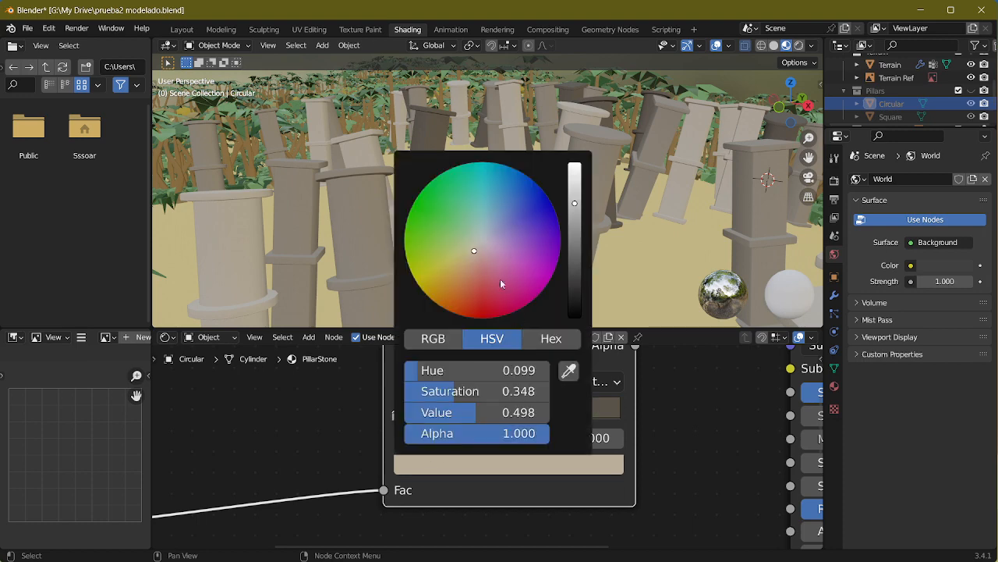
drag(471, 257, 471, 266)
Step: Recolour the ColorRamp's middle stop to a warmer brown with hue 0.090, saturation 0.449 and value 0.250
click(470, 417)
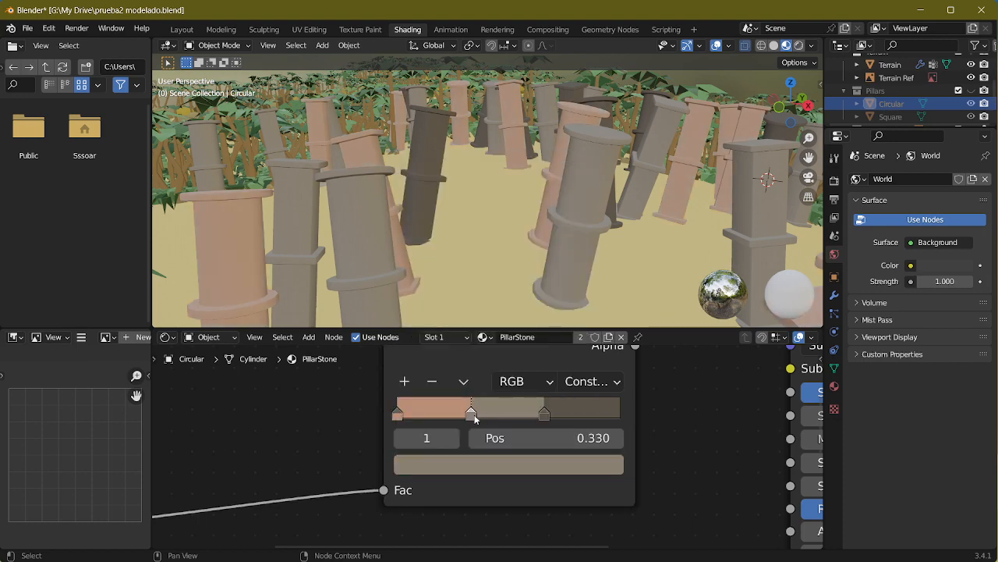
click(477, 464)
drag(478, 257, 471, 254)
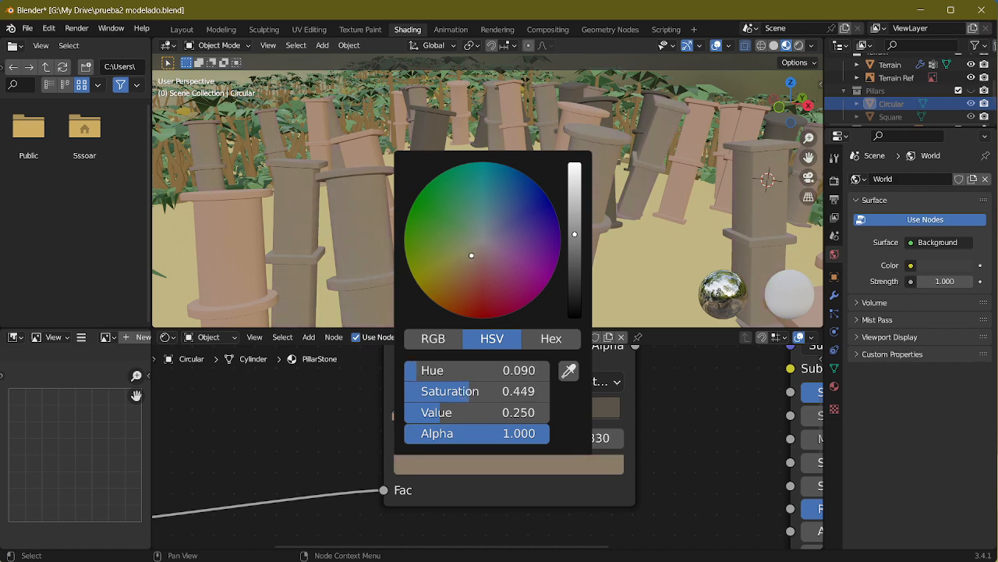
Step: Recolour the ColorRamp's third stop to a dark olive brown
click(545, 413)
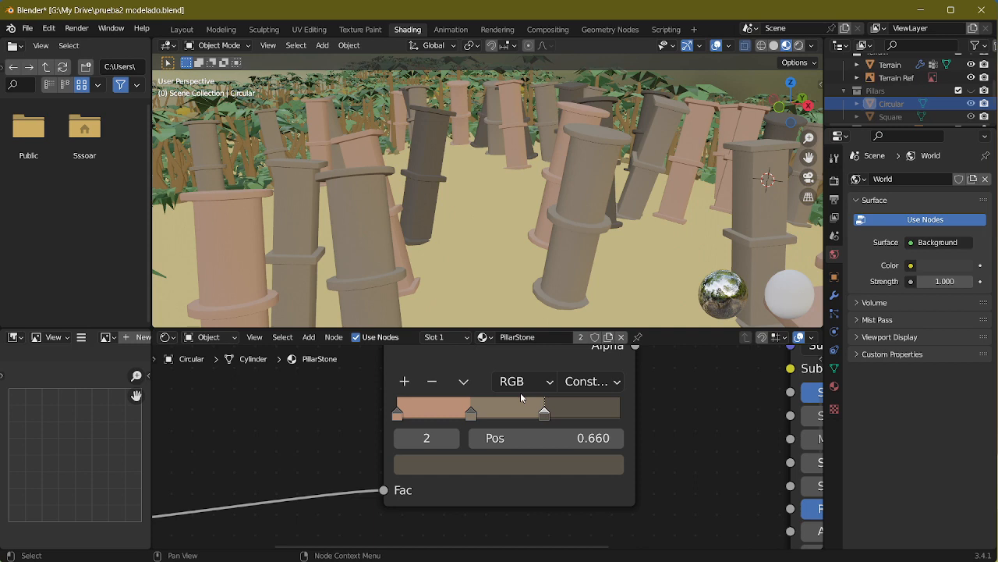
click(484, 470)
mouse_move(468, 265)
mouse_down()
mouse_move(472, 254)
mouse_move(460, 265)
mouse_up()
click(471, 413)
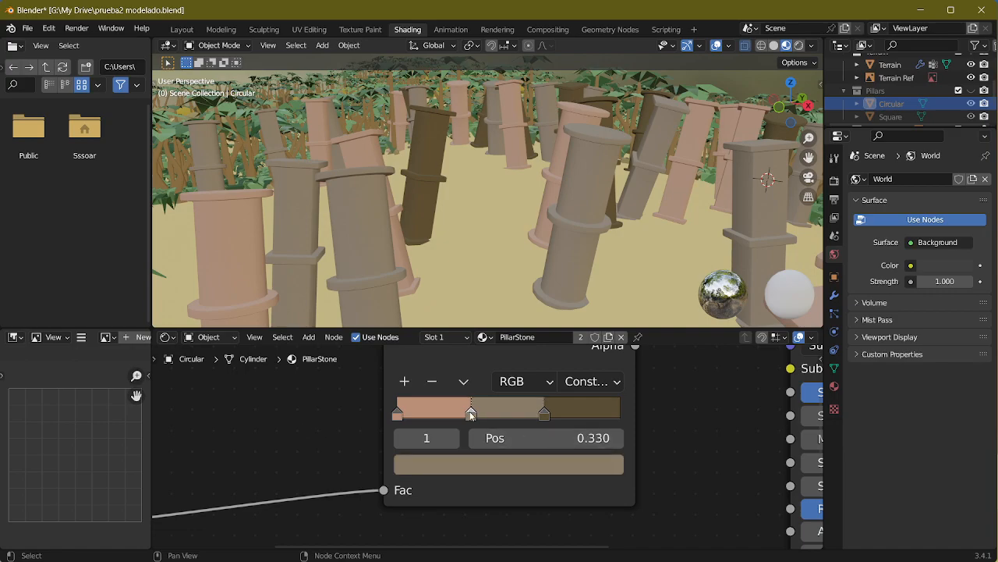
Step: Examine the pillar colours and layout in the reference images Screenshot_3.png, Screenshot_4.png and Screenshot_5.png, and close the image viewer
middle_drag(427, 321, 362, 241)
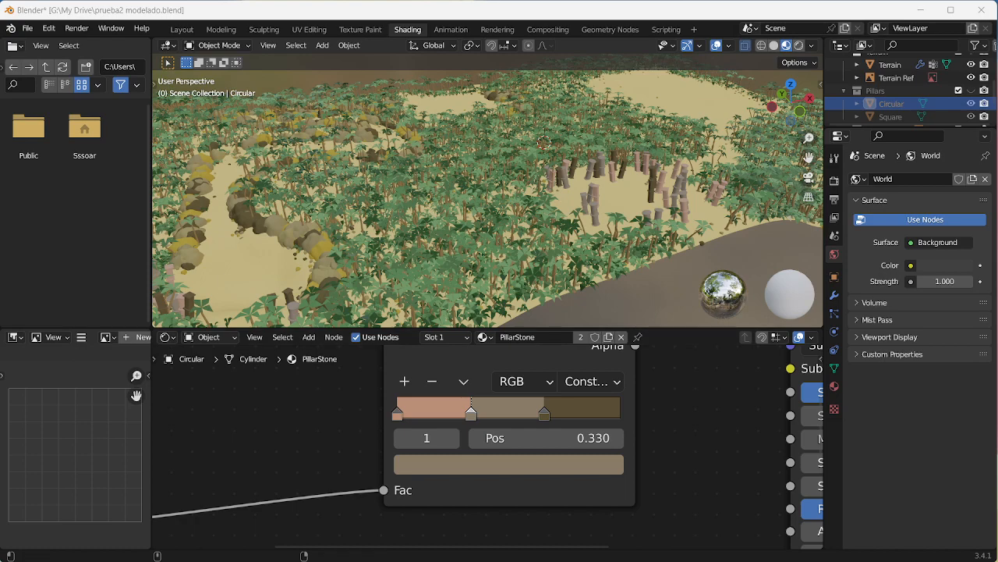
scroll(717, 281, up, 6)
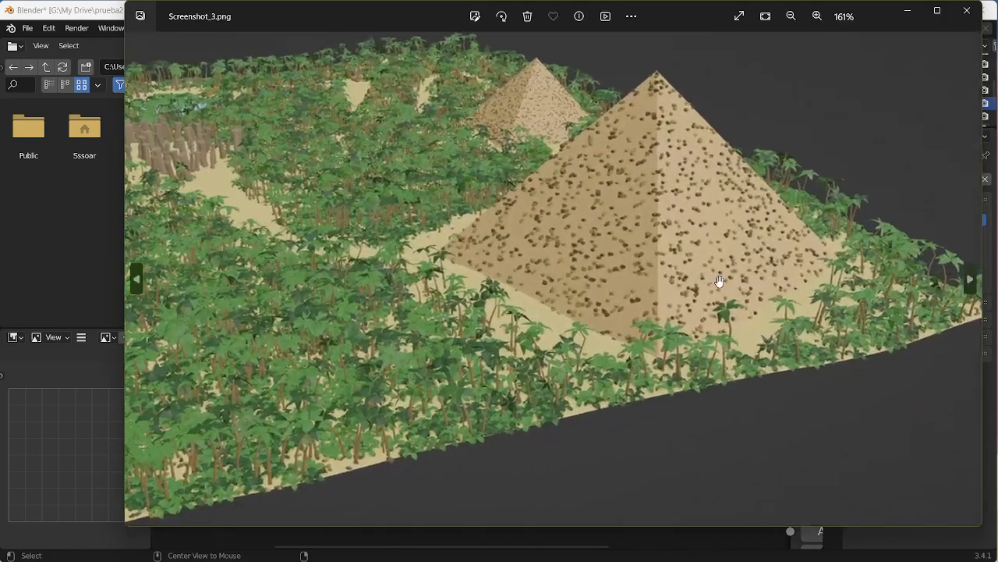
scroll(620, 487, down, 4)
click(971, 278)
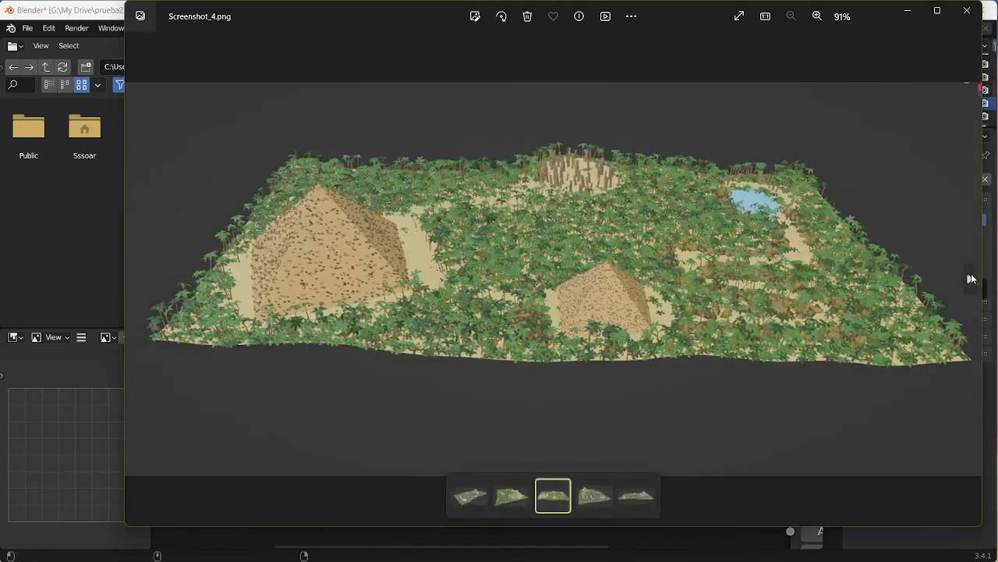
scroll(573, 181, up, 10)
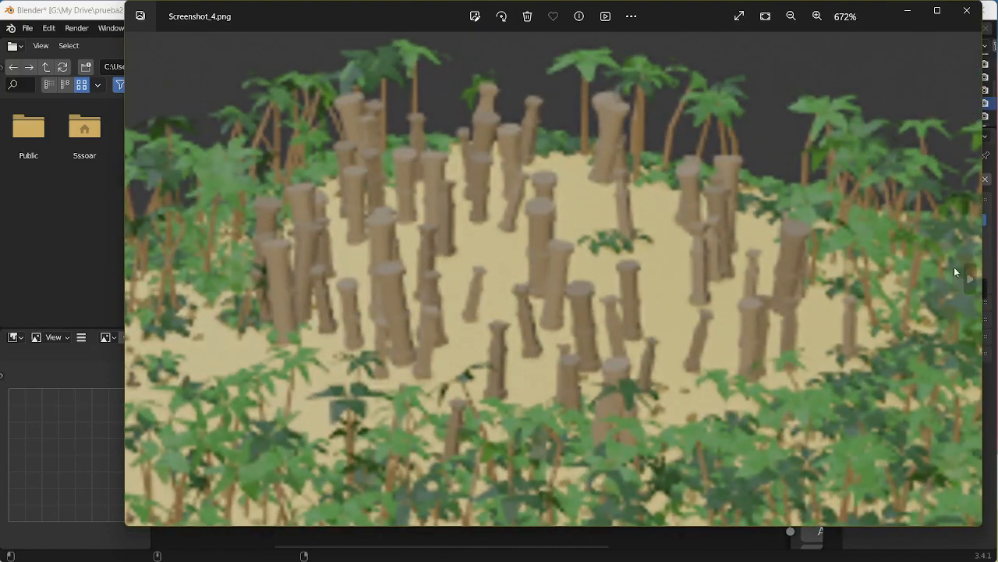
click(971, 279)
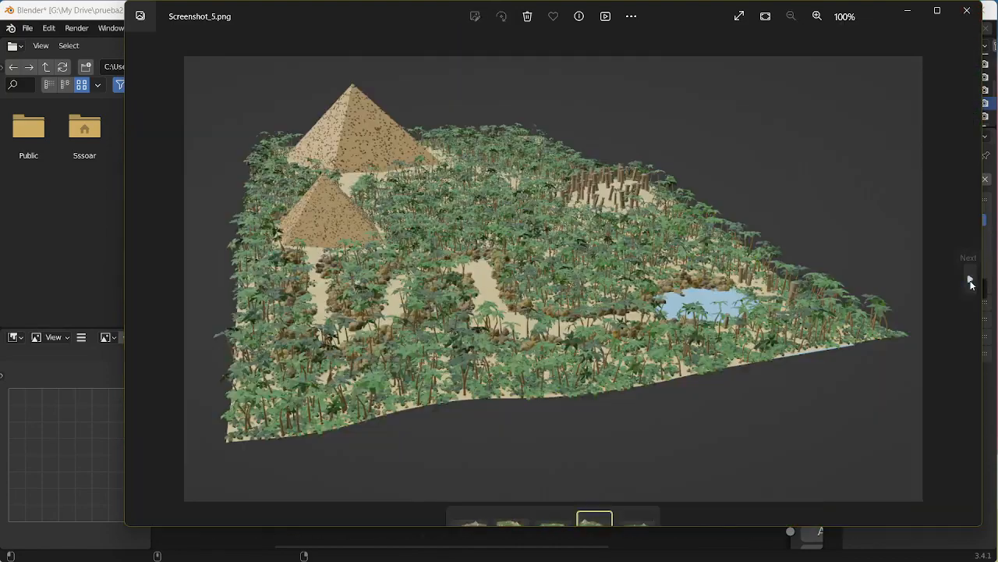
scroll(567, 227, up, 10)
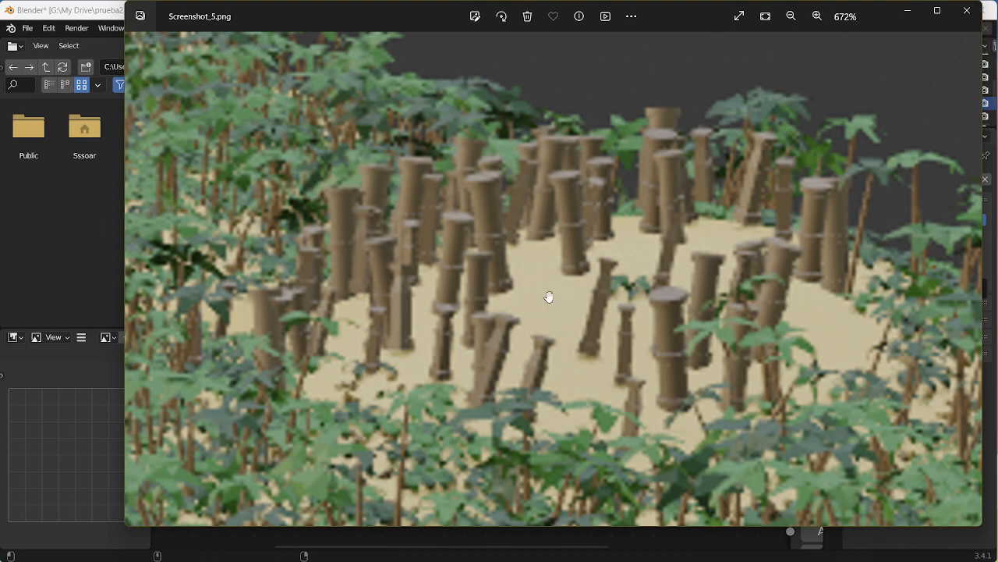
click(967, 10)
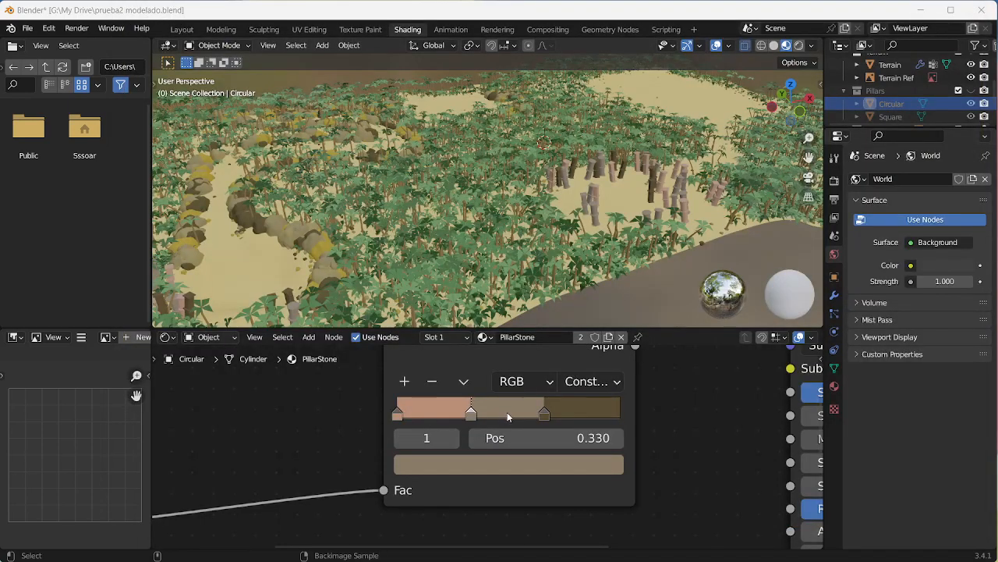
Step: Delete the ColorRamp's third stop and set the remaining brown stop's position to 0.5
click(544, 413)
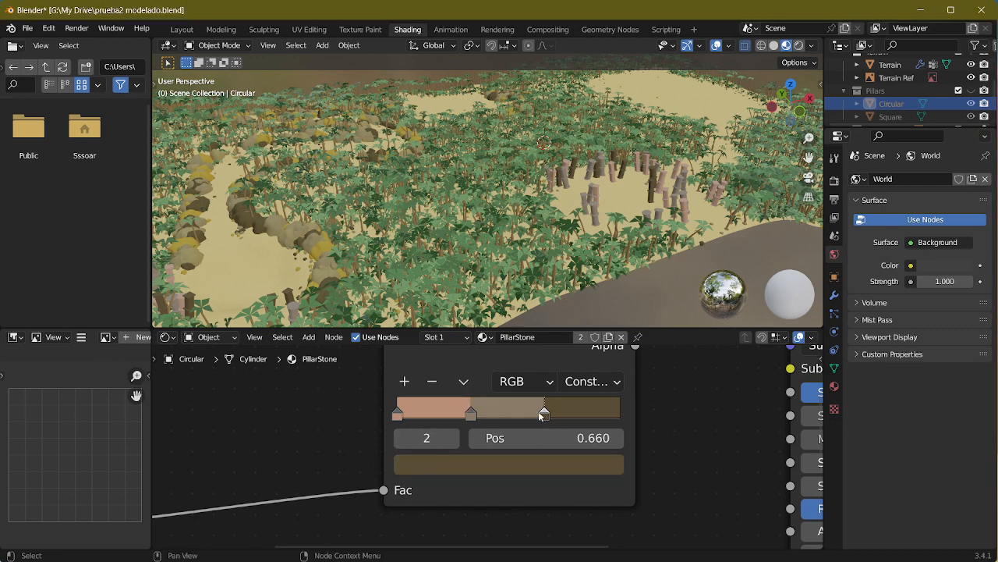
click(435, 384)
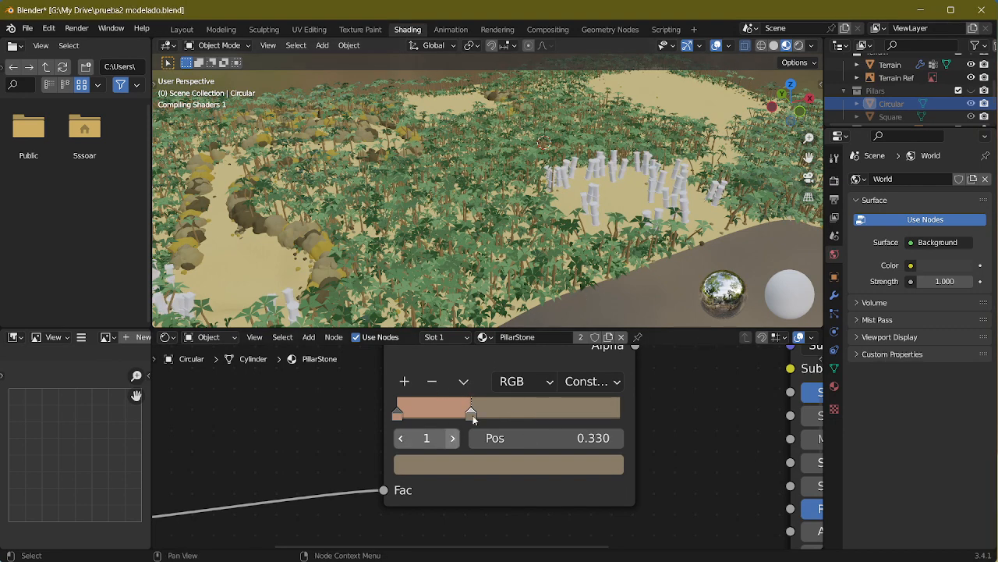
click(564, 440)
text(0)
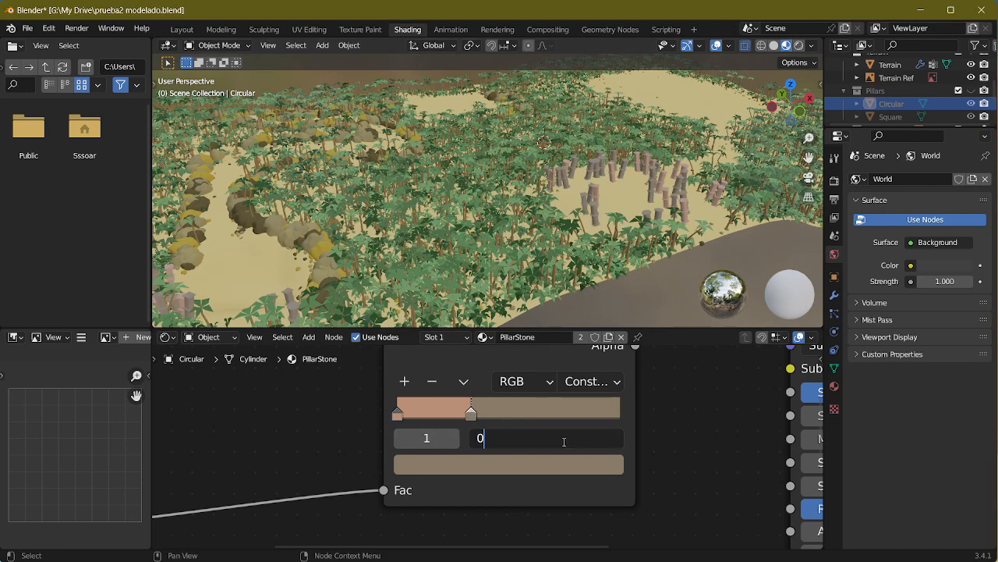
key(Return)
Step: Examine the recoloured pillars in the clearing from several angles and from above
scroll(570, 219, up, 8)
middle_drag(653, 229, 538, 215)
scroll(570, 220, down, 2)
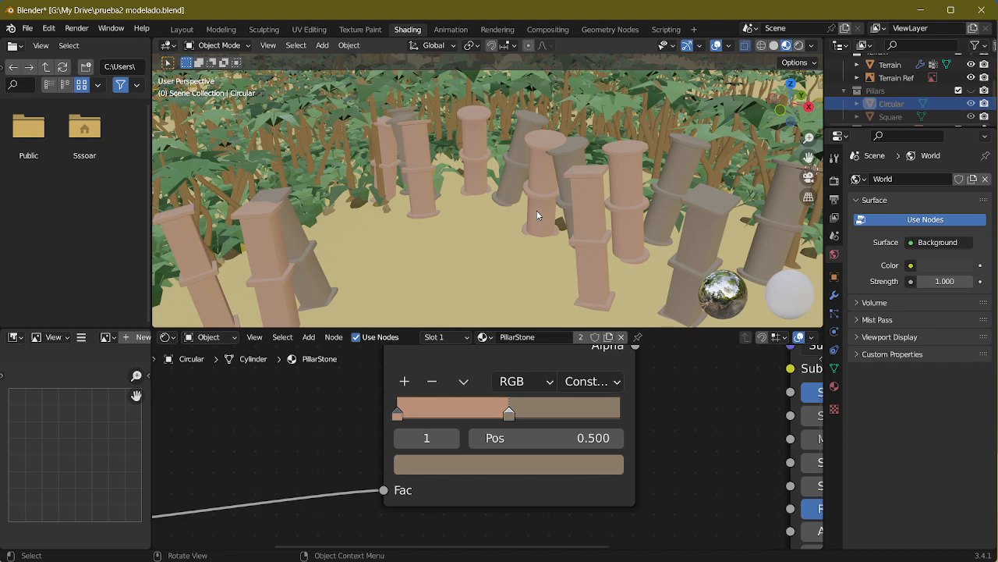
middle_drag(537, 215, 523, 146)
scroll(521, 219, down, 6)
scroll(556, 195, up, 4)
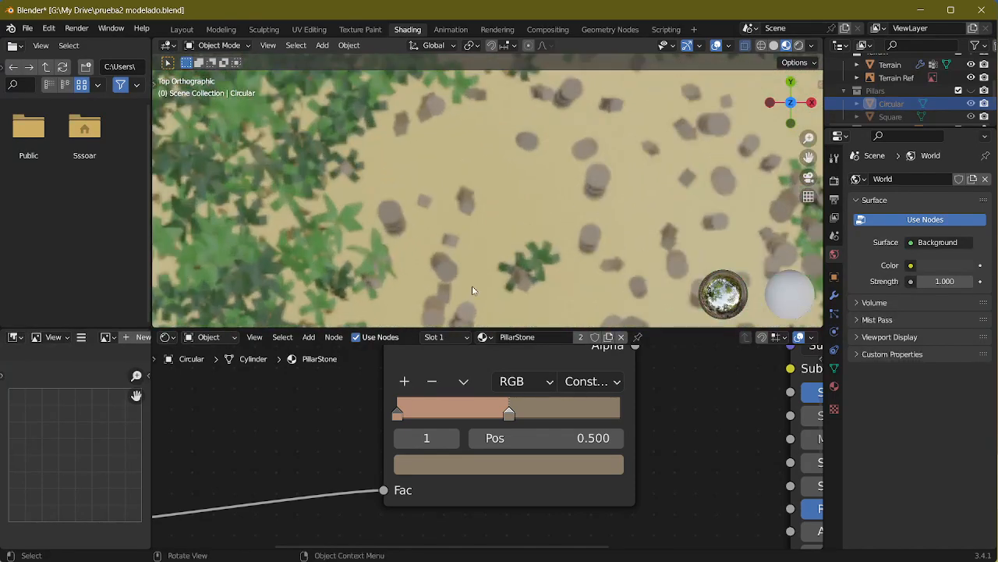
shift+middle_drag(555, 297, 442, 223)
middle_drag(576, 214, 577, 179)
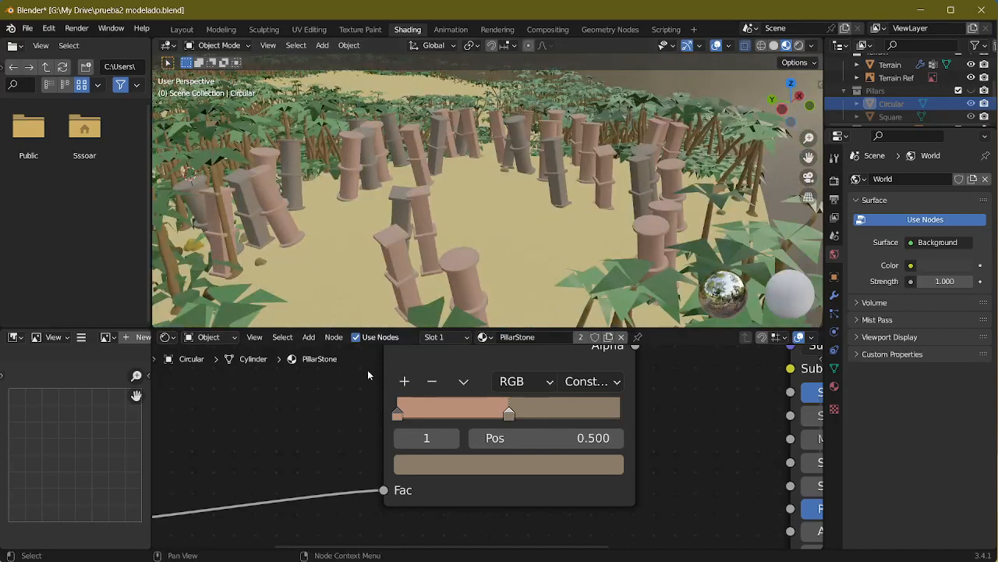
Step: Recolour the first stop of the PillarStone ColorRamp to a sandy tan
click(397, 418)
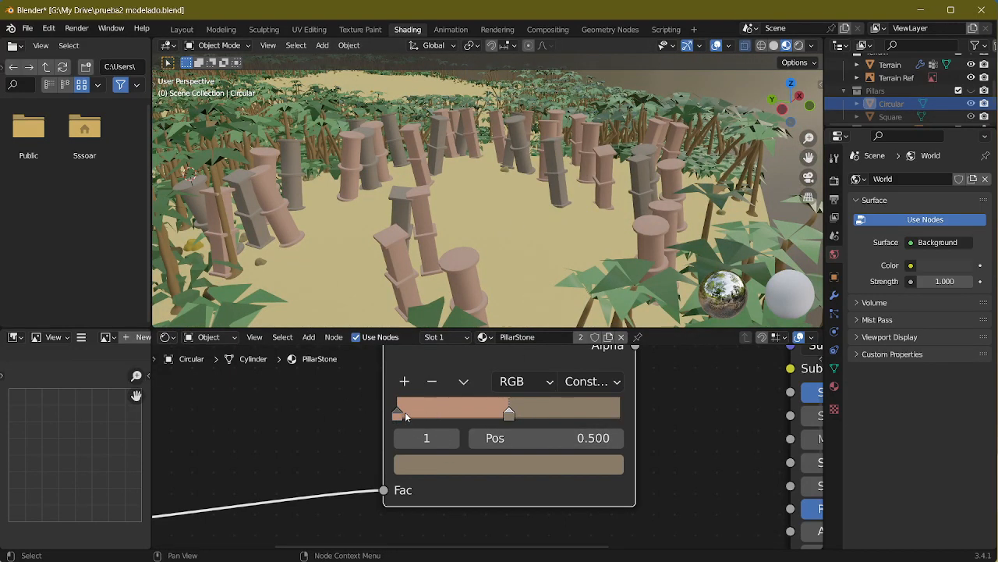
click(396, 413)
click(468, 465)
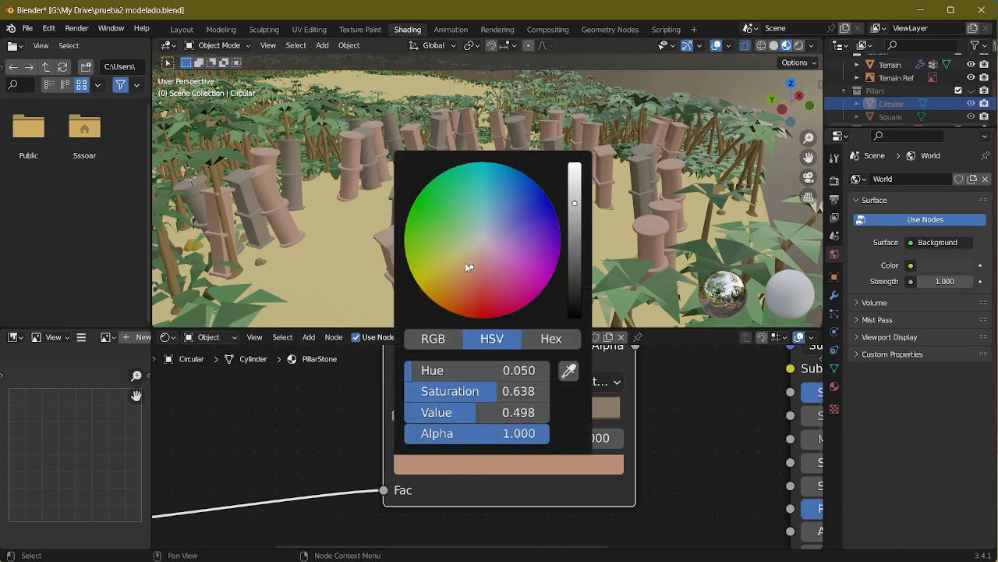
drag(471, 268, 466, 266)
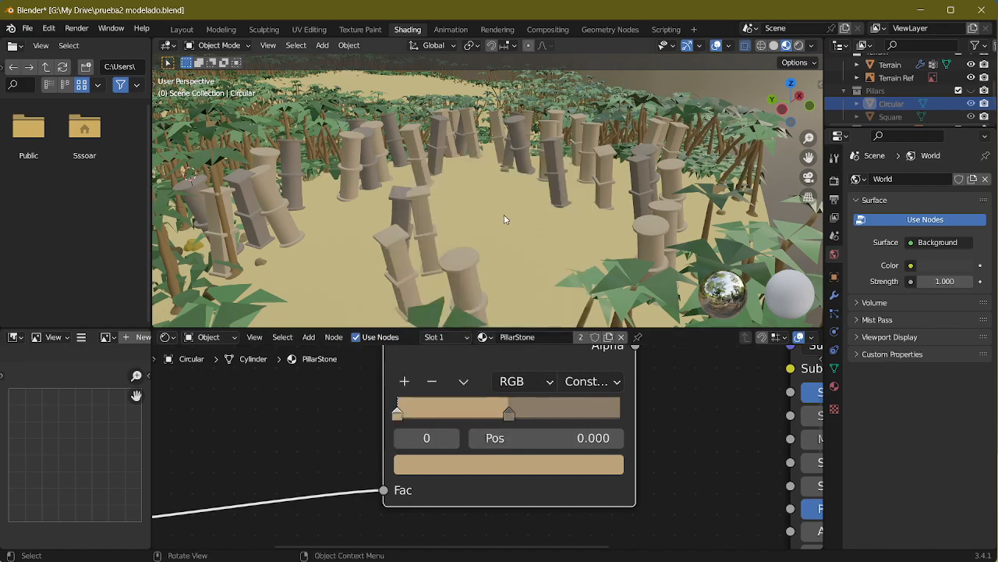
middle_drag(508, 219, 537, 205)
scroll(506, 198, down, 3)
Step: Switch to the Modeling workspace, leave Edit Mode on the Circular pillar, and open the terrain in Edit Mode
click(218, 29)
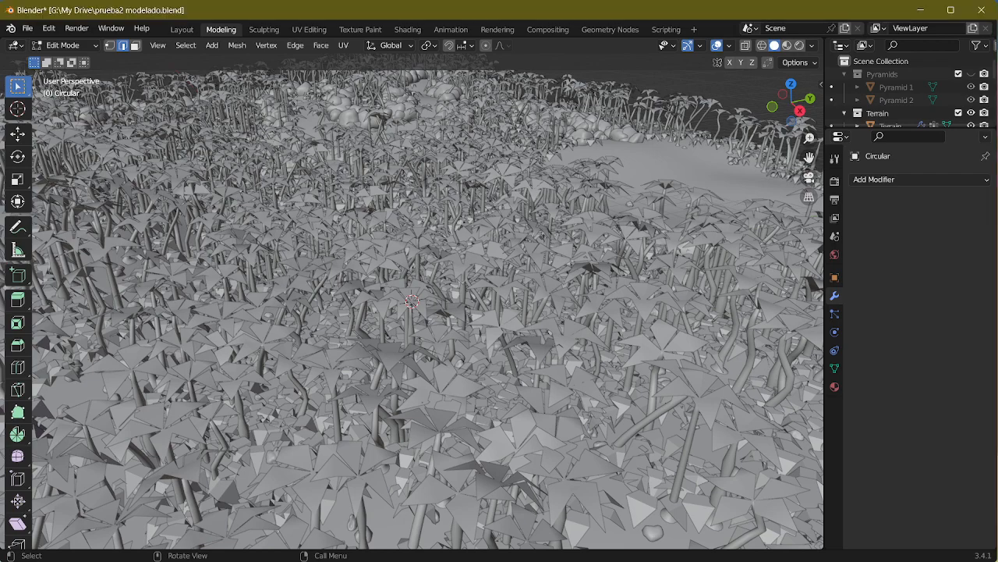
middle_drag(359, 283, 327, 245)
scroll(383, 214, down, 5)
middle_drag(383, 214, 451, 214)
scroll(351, 257, down, 4)
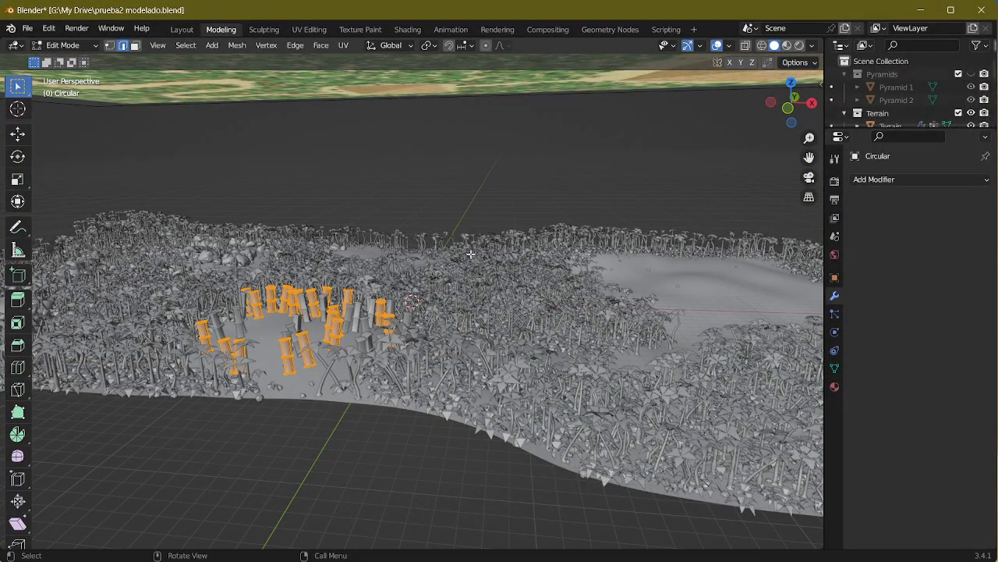
key(Tab)
click(411, 282)
middle_drag(410, 282, 471, 283)
scroll(523, 290, down, 4)
key(Tab)
scroll(480, 274, up, 2)
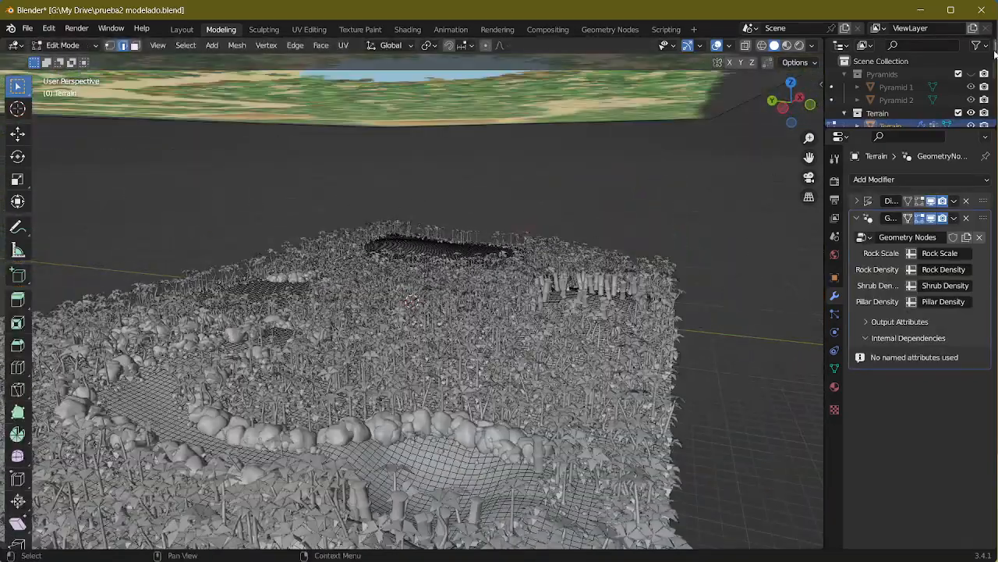
Step: Show the Pyramids collection in the viewport and switch to the Geometry Nodes workspace
click(971, 75)
middle_drag(538, 216, 315, 209)
scroll(545, 240, down, 4)
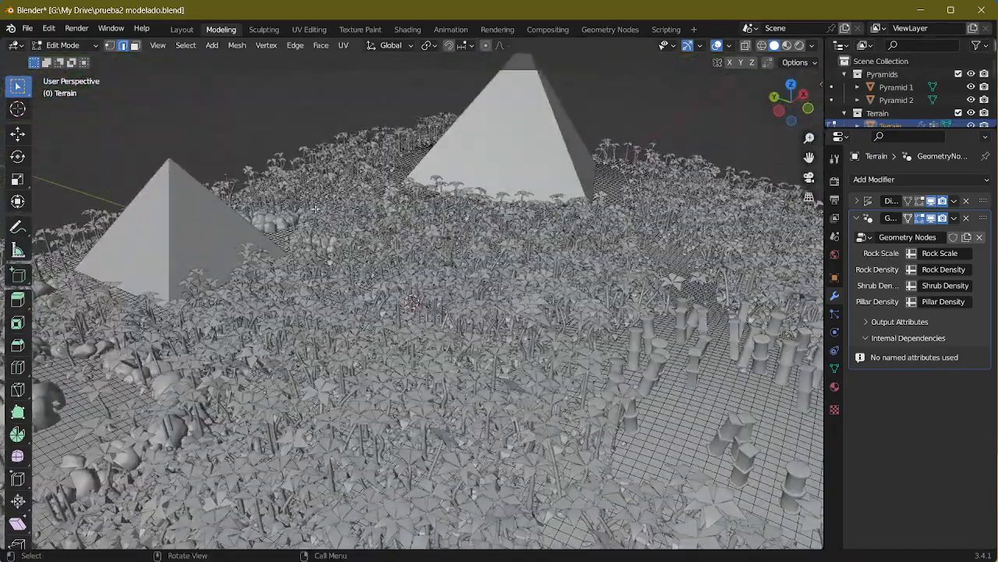
click(602, 31)
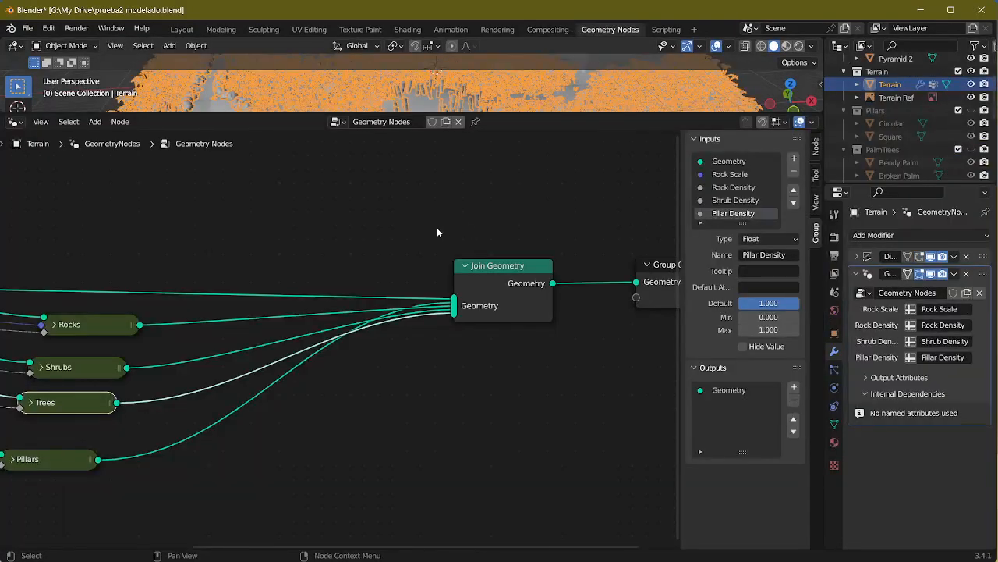
Step: Move the Rocks, Shrubs, Trees and Pillars groups and the Group Input node closer to the Join Geometry node
middle_drag(348, 133, 378, 258)
scroll(380, 266, down, 4)
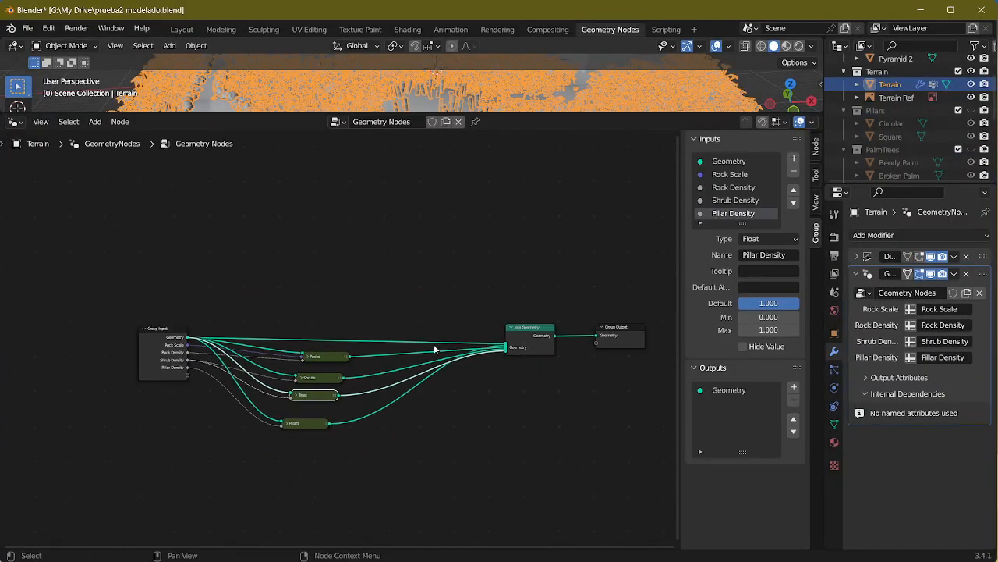
drag(426, 266, 245, 476)
drag(325, 360, 434, 358)
drag(165, 350, 304, 354)
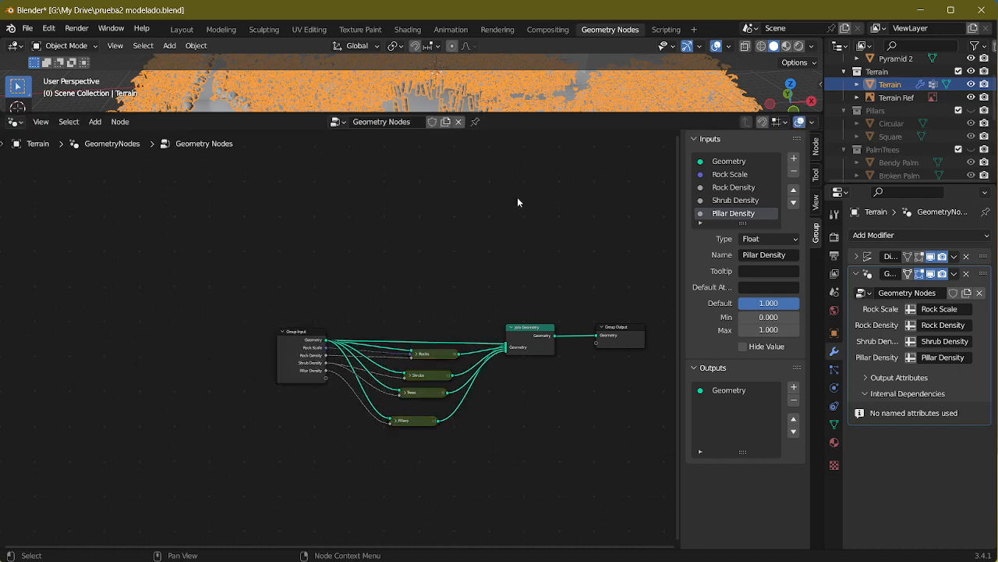
Step: Enlarge the 3D viewport, select Pyramid 2 and give it a new geometry node tree
middle_drag(517, 196, 429, 258)
middle_drag(553, 95, 513, 89)
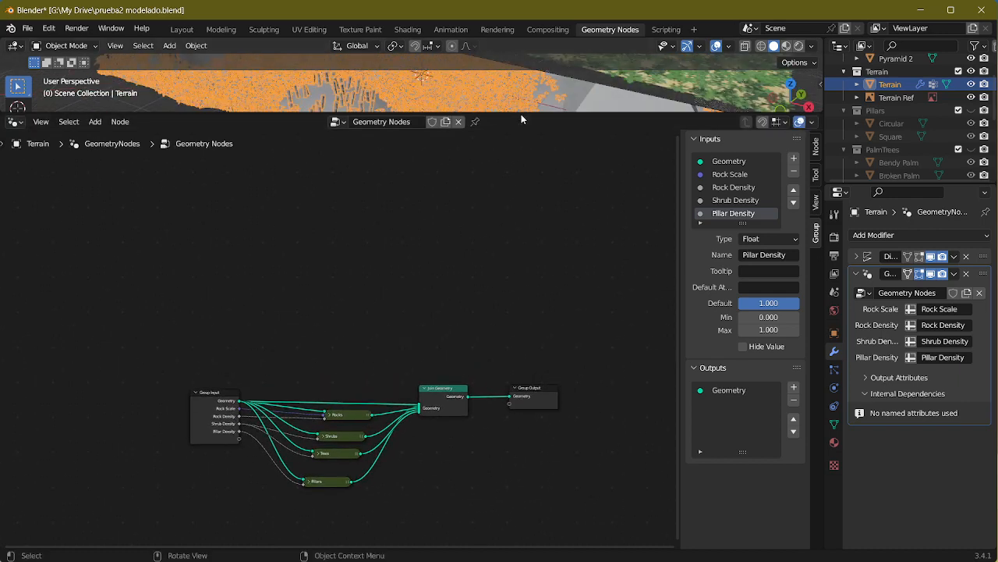
drag(521, 114, 486, 381)
middle_drag(501, 300, 531, 220)
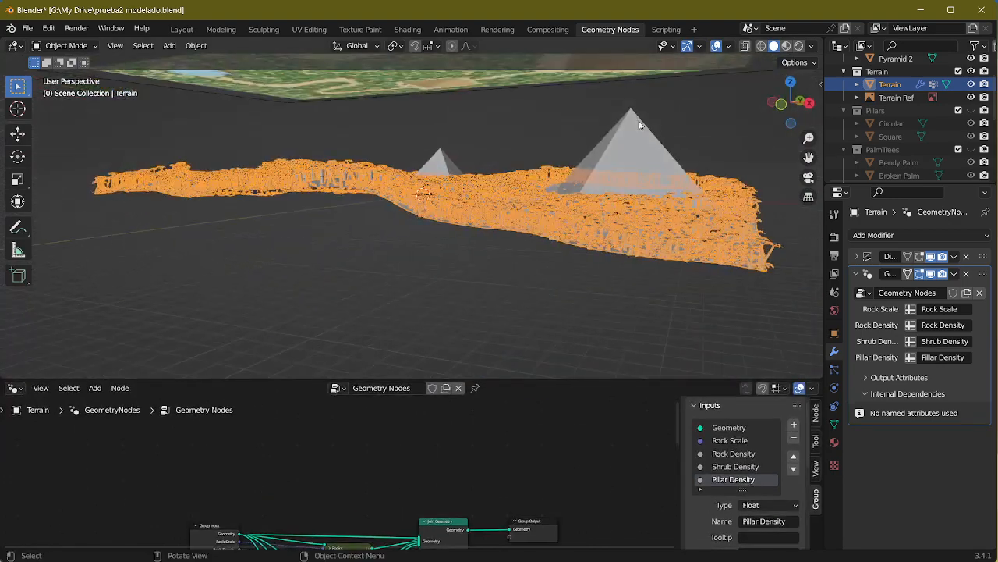
click(639, 122)
click(401, 388)
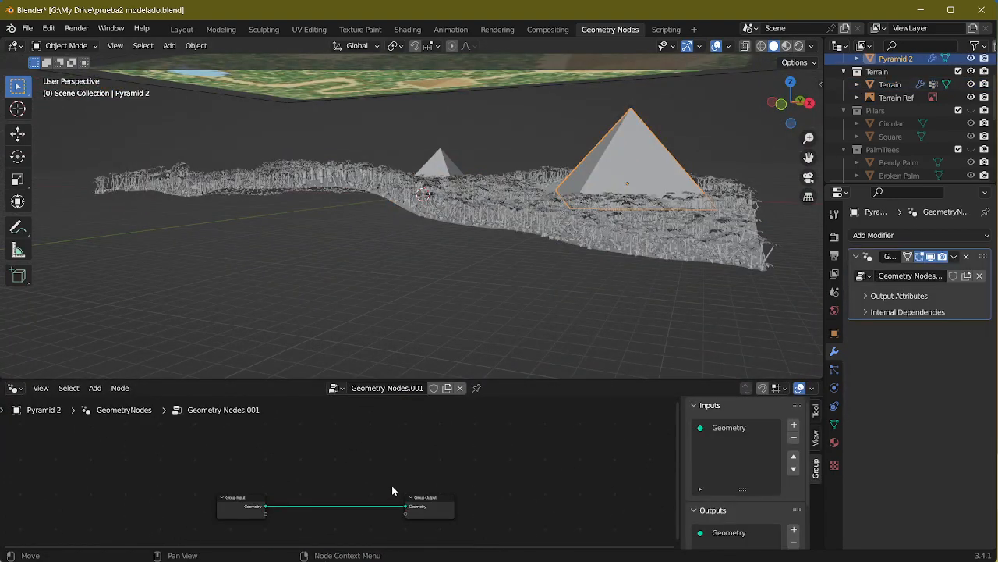
Step: Move the Group Input node farther away from Group Output in Pyramid 2's node tree
middle_drag(392, 485, 409, 398)
scroll(407, 497, up, 4)
middle_drag(368, 459, 393, 517)
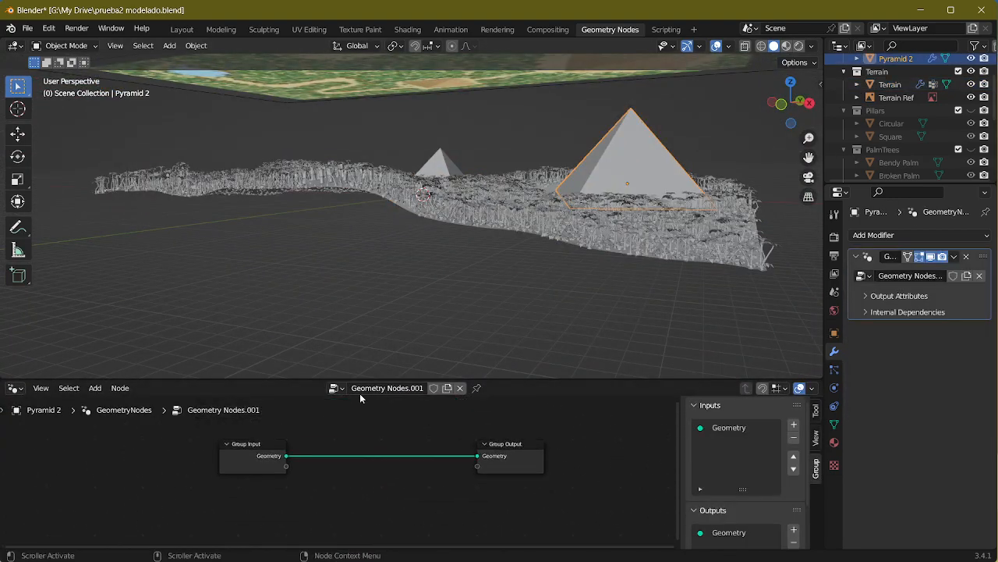
middle_drag(582, 208, 440, 231)
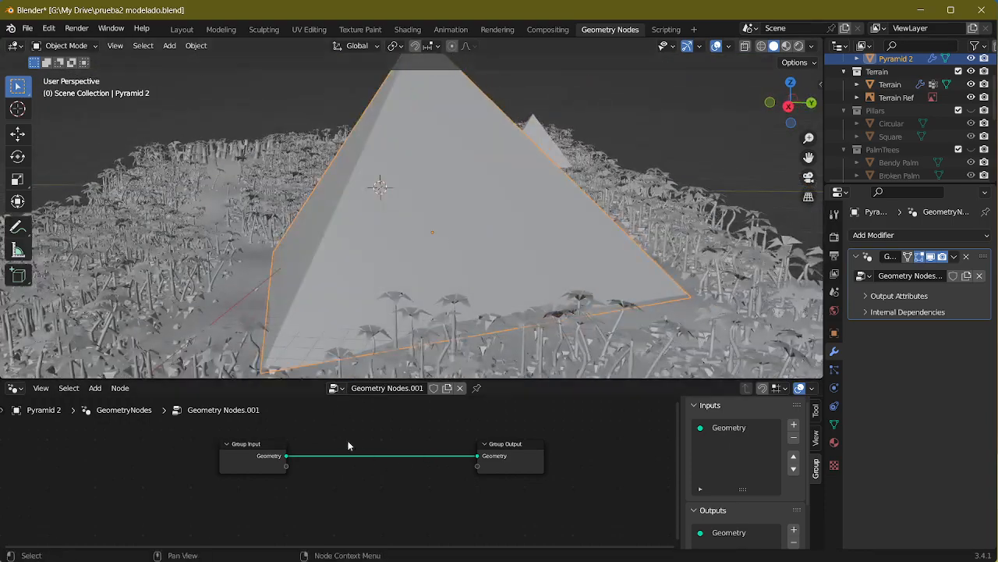
drag(251, 464, 213, 466)
middle_drag(430, 290, 438, 255)
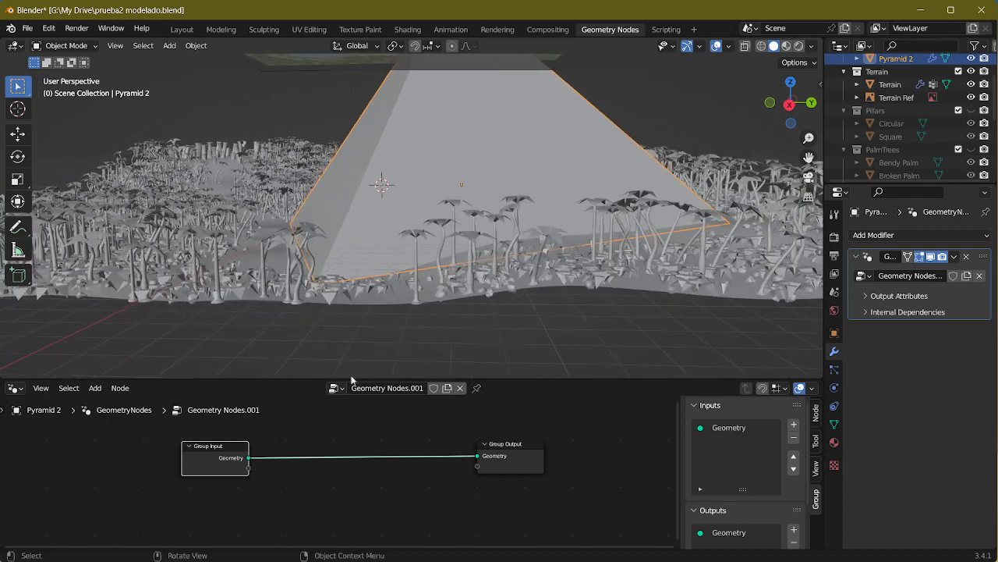
Step: Rename Pyramid 2's node tree to Pyramid
click(337, 388)
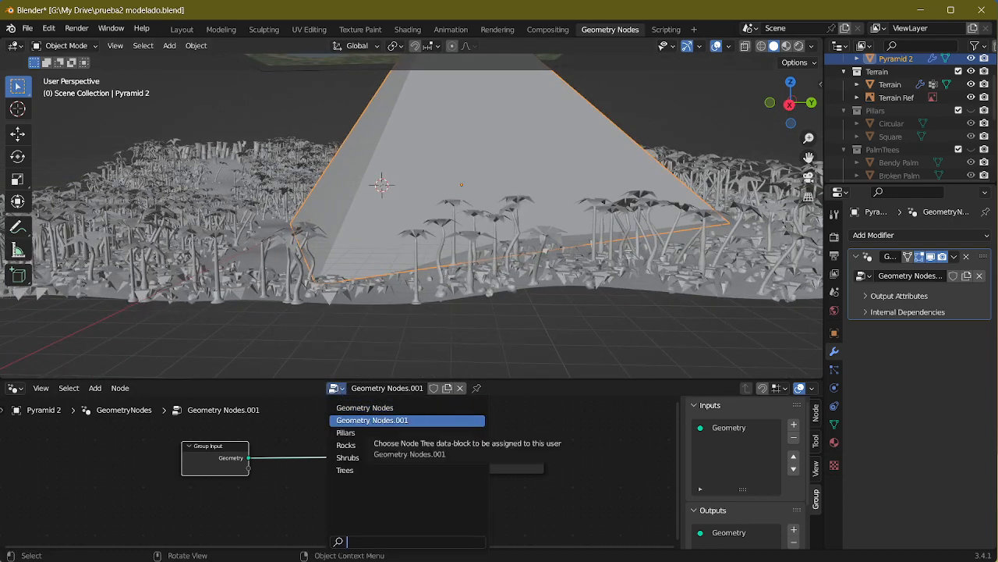
click(374, 420)
double_click(389, 390)
text(Py)
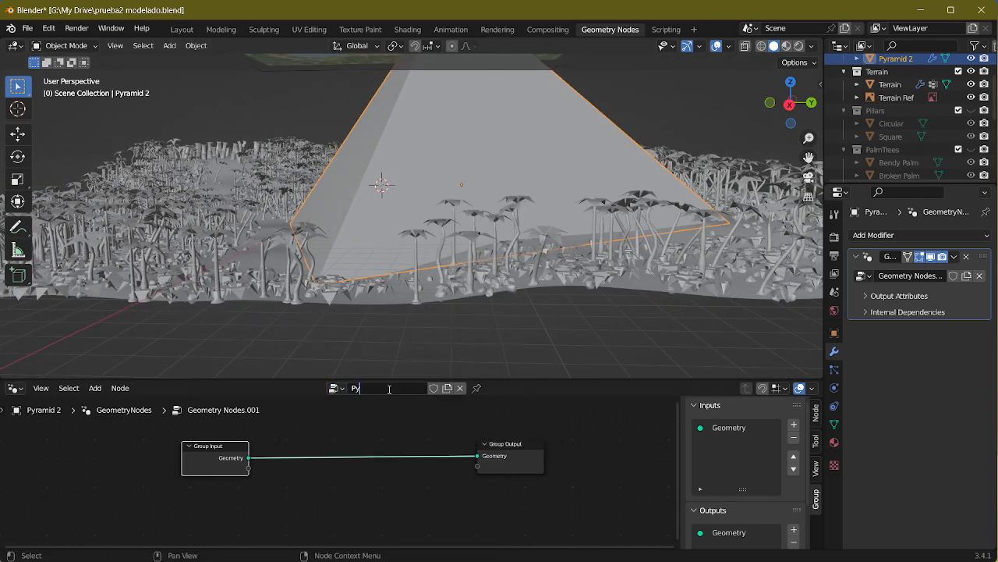
text(ramid)
key(Return)
Step: Try the terrain's Geometry Nodes tree on Pyramid 2, and assign the Pyramid tree back to it
click(336, 388)
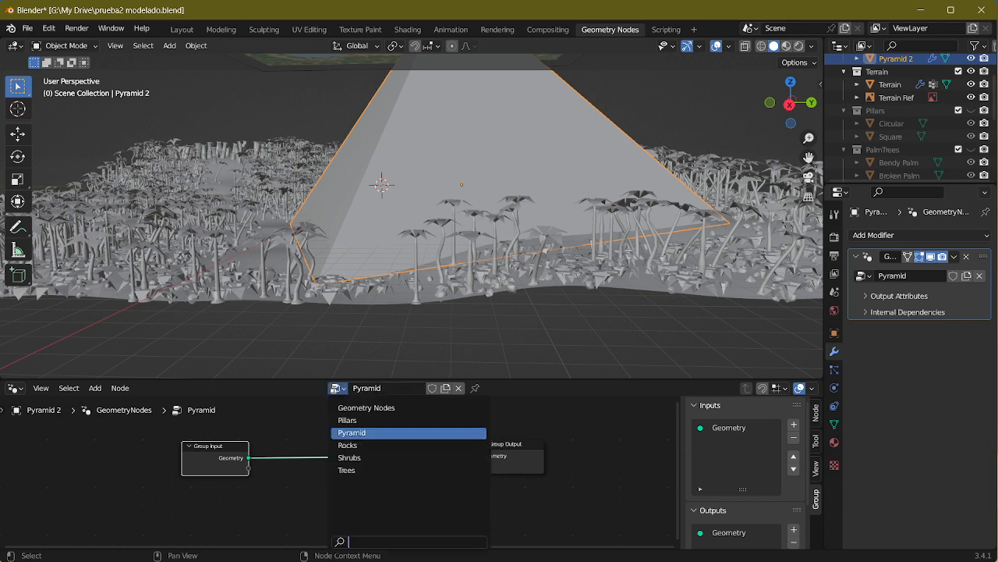
click(376, 407)
double_click(379, 390)
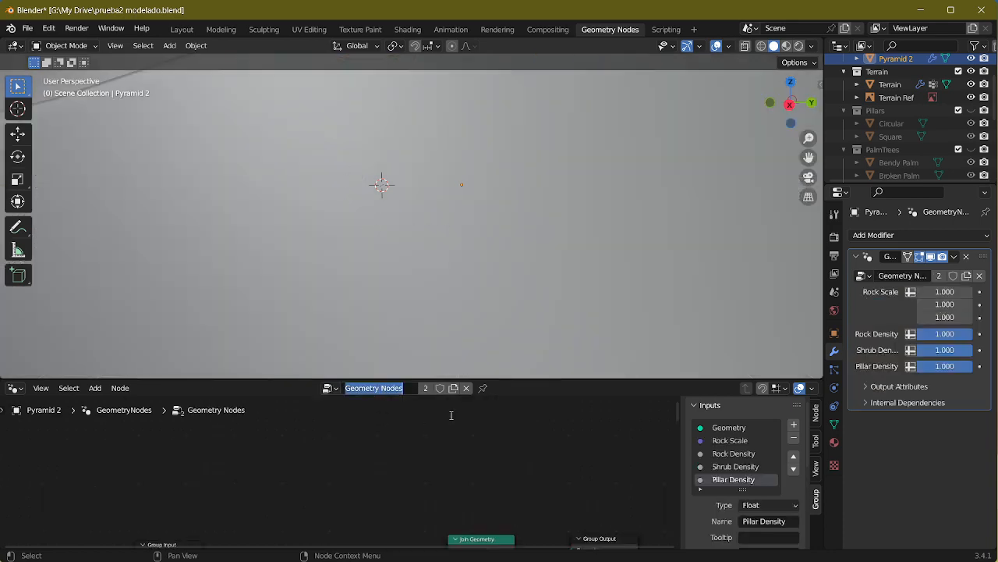
click(461, 288)
scroll(501, 224, down, 6)
middle_drag(478, 227, 525, 212)
scroll(503, 236, down, 7)
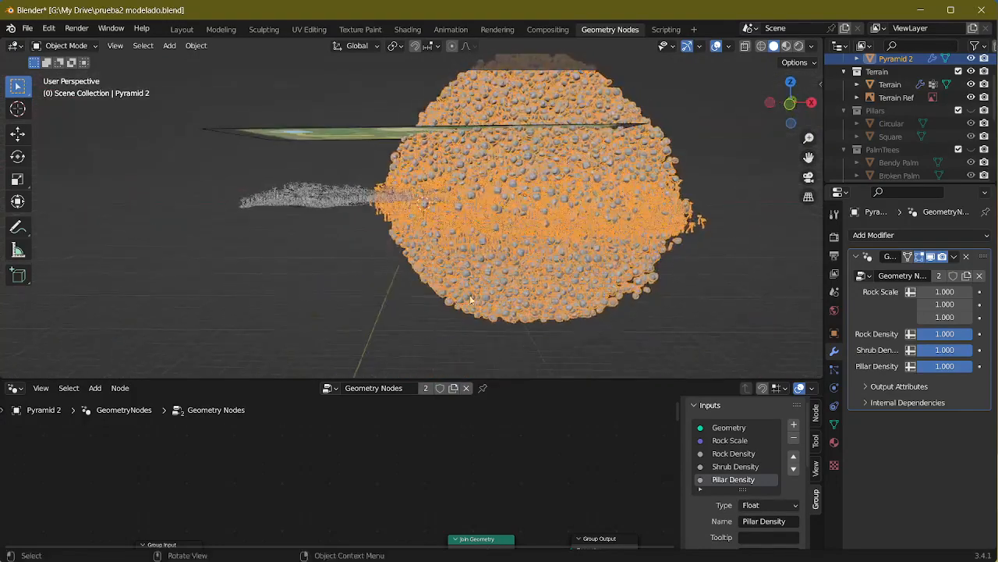
click(328, 388)
click(359, 433)
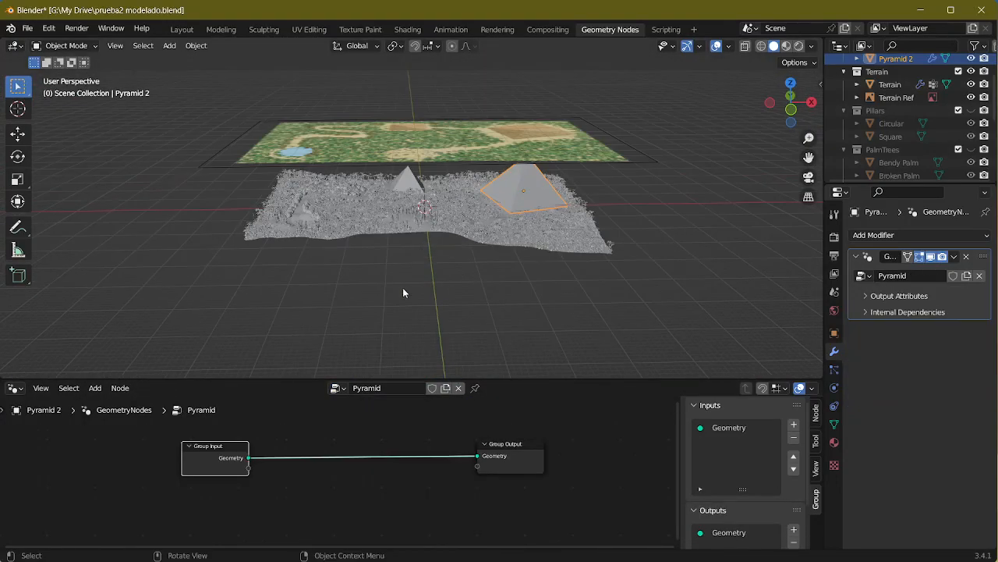
Step: Select the terrain and rename its node tree to Terrain
click(439, 220)
scroll(423, 254, up, 4)
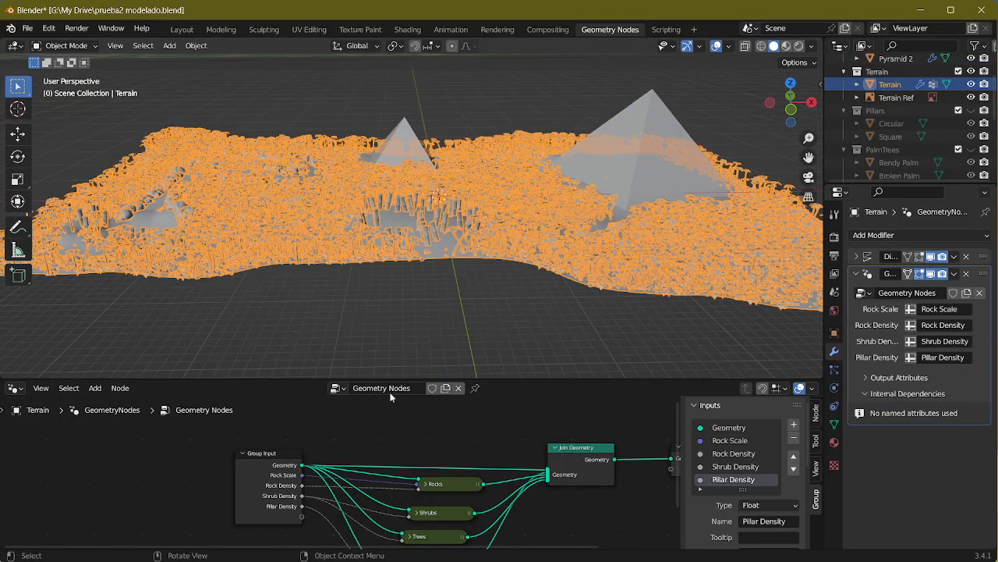
click(381, 388)
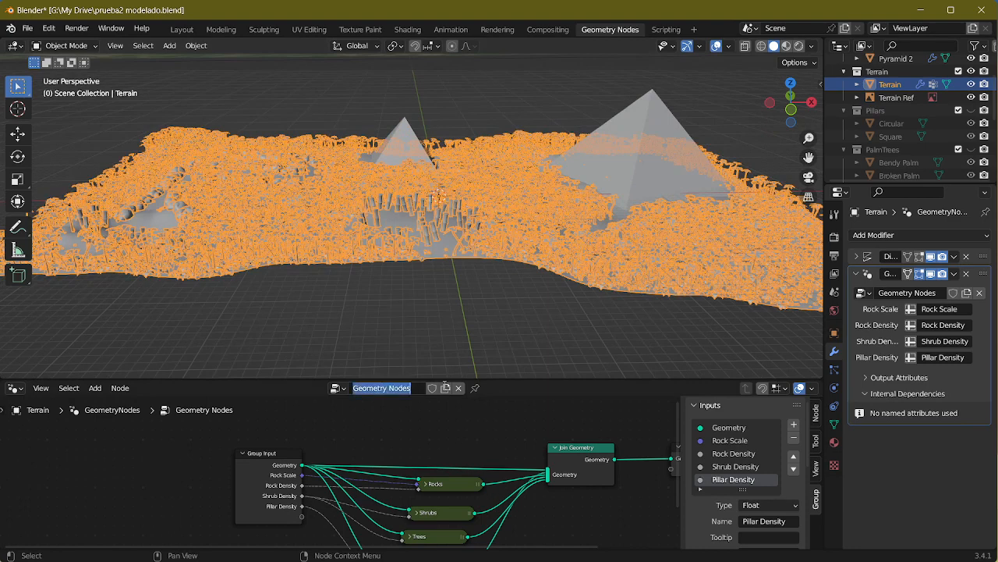
text(P)
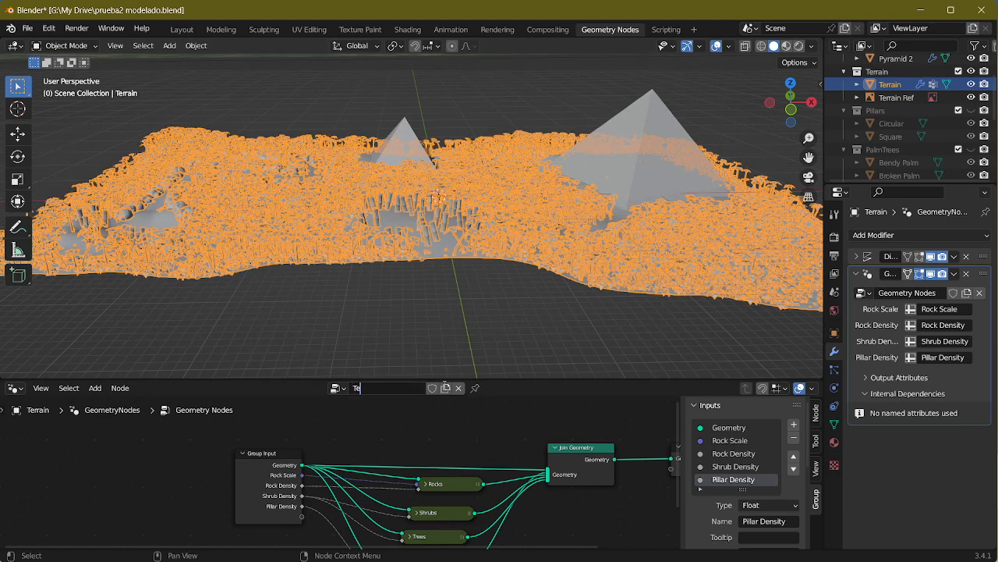
text(errain)
key(Return)
Step: Check the node trees available for Pyramid 2, keeping Pyramid assigned
click(623, 144)
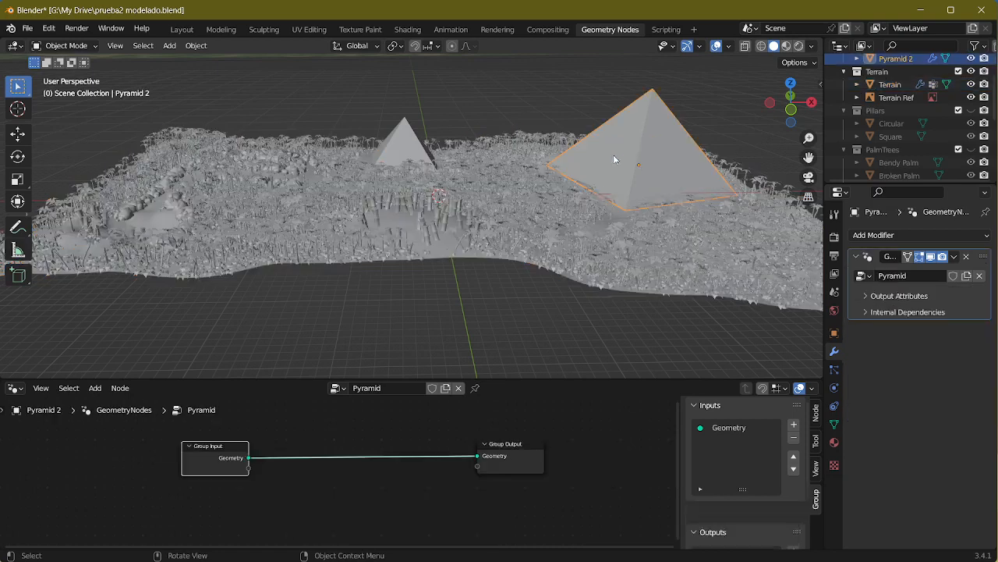
click(338, 388)
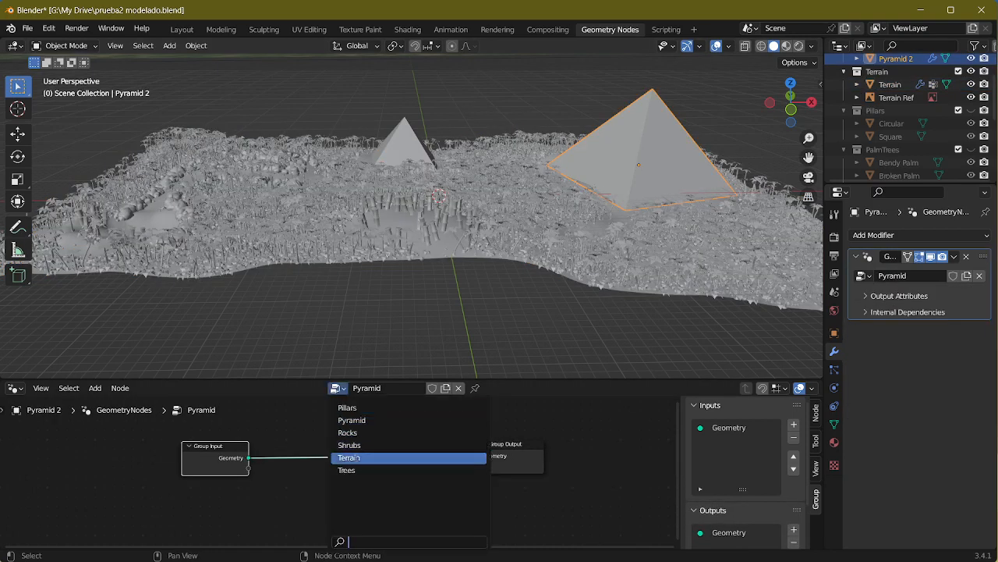
click(337, 420)
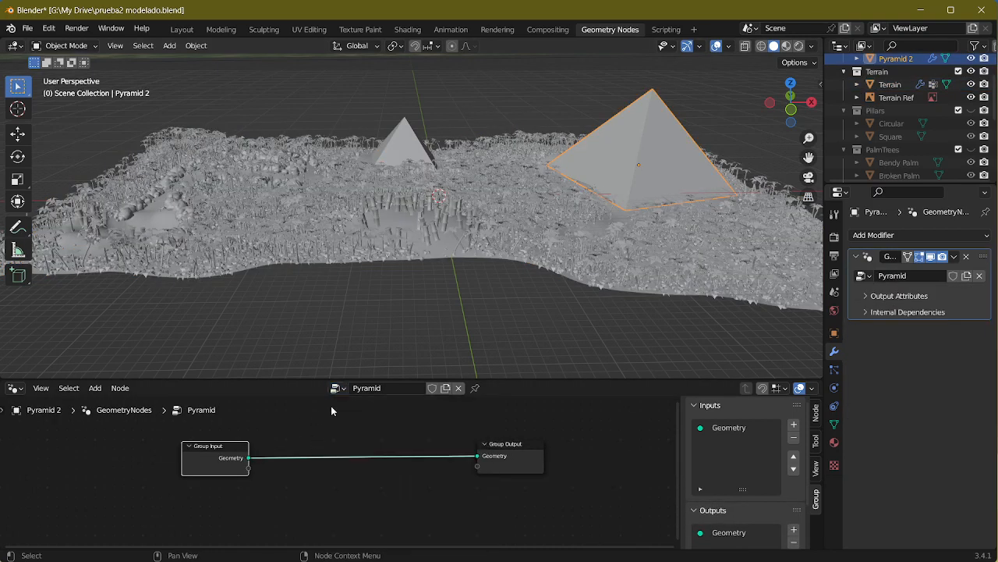
Step: Copy the Rocks group node from the Terrain tree into Pyramid 2's tree, placing it below the Geometry link
click(396, 253)
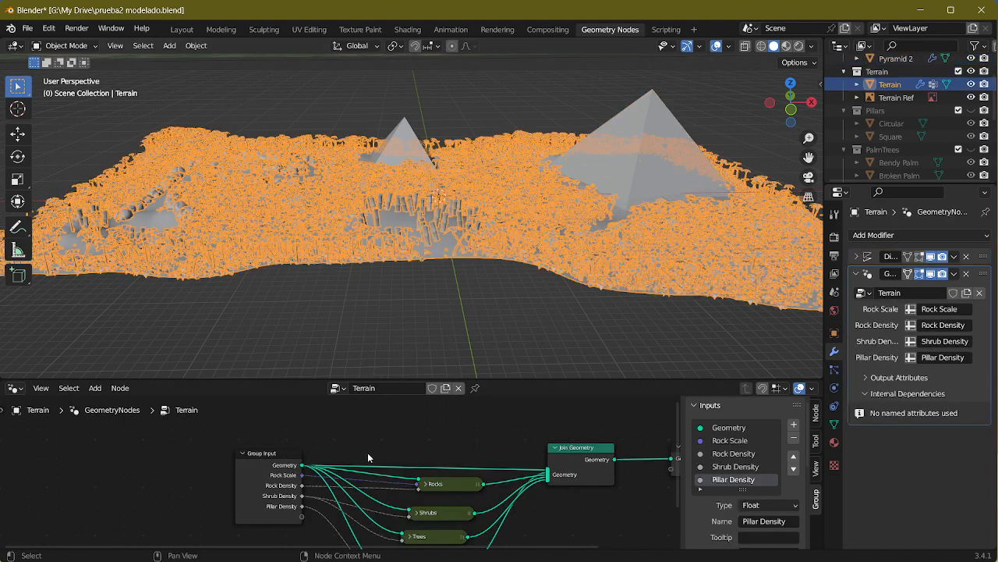
middle_drag(471, 449, 429, 408)
click(409, 442)
key(Tab)
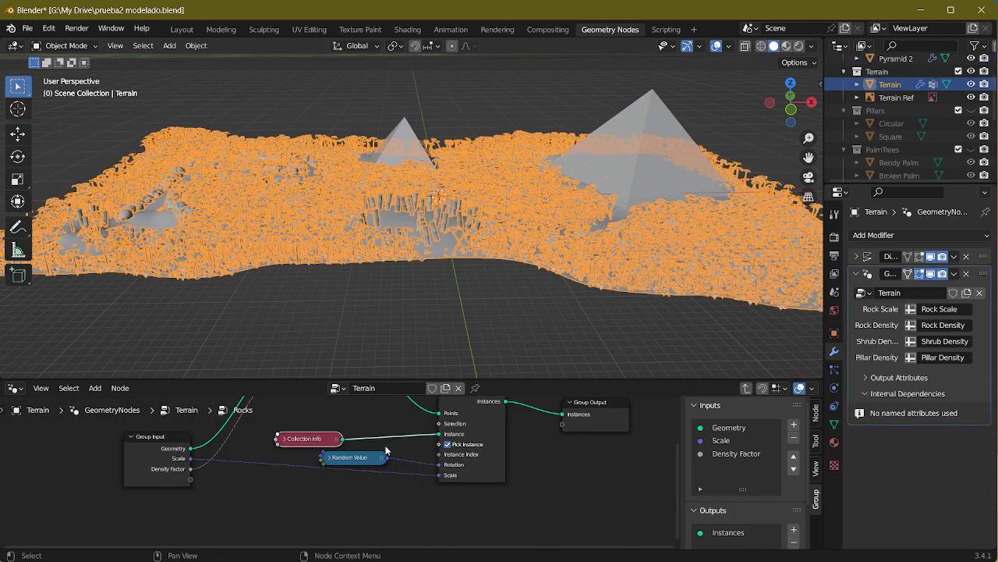
key(Tab)
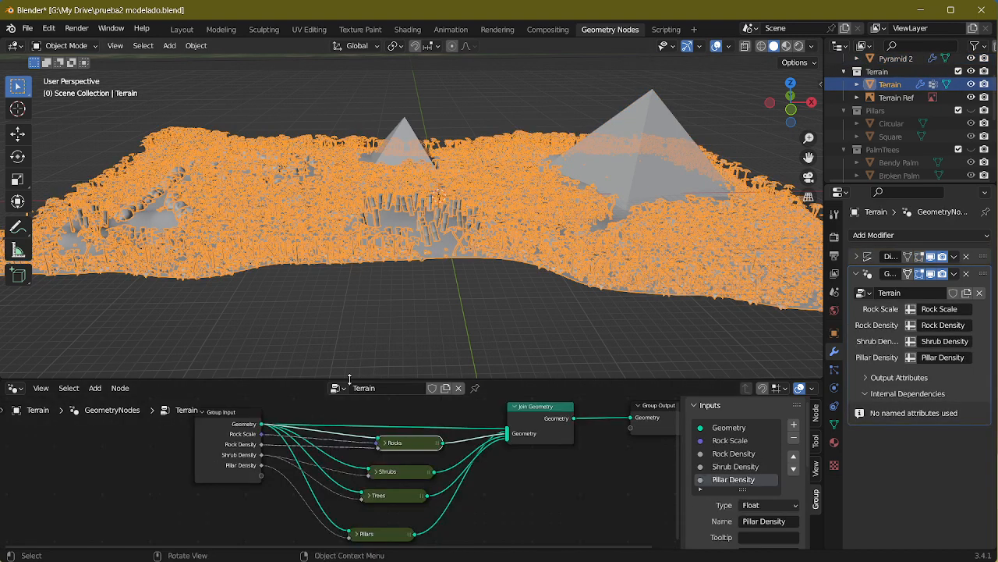
click(337, 387)
click(671, 139)
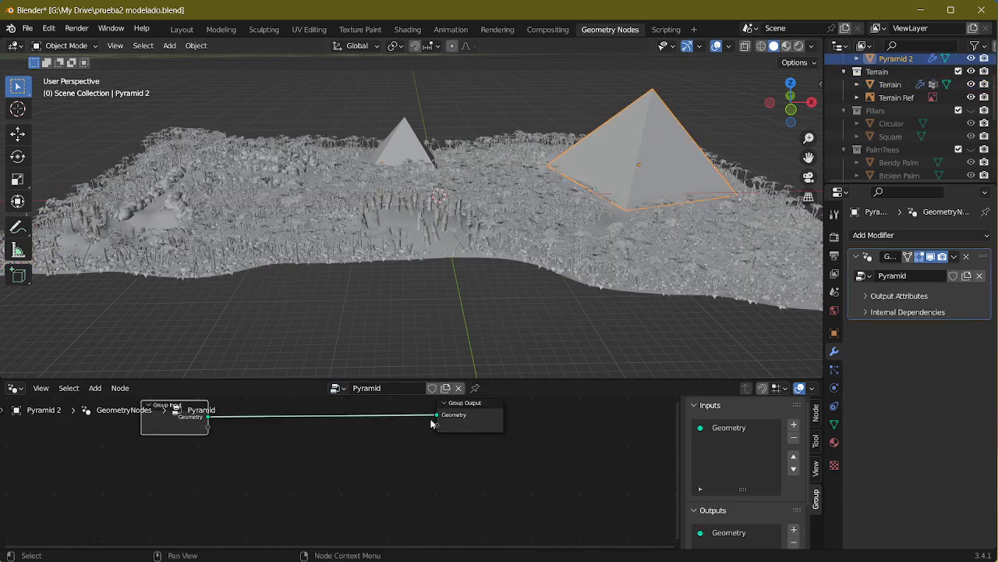
key(Home)
drag(493, 464, 407, 467)
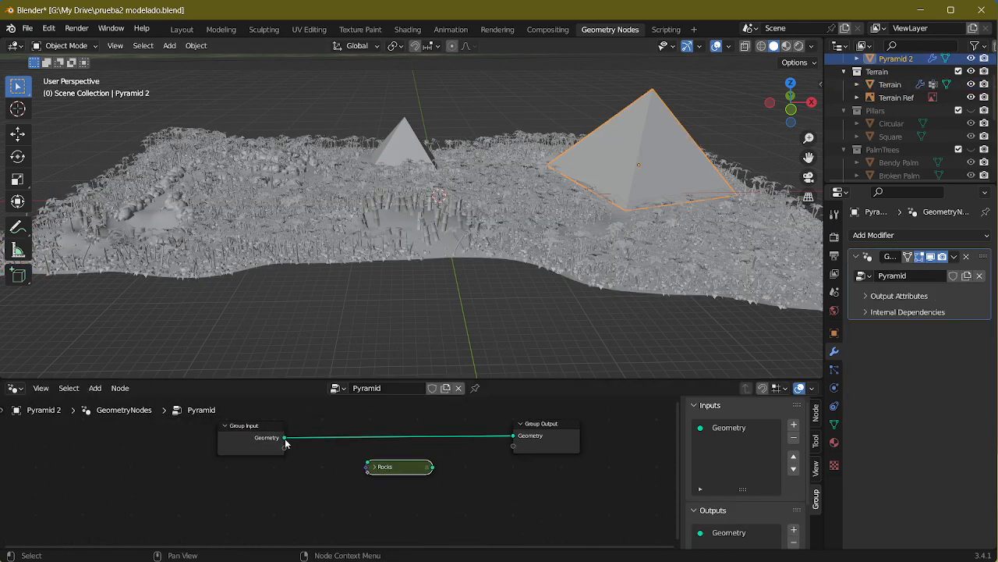
Step: Try feeding the Group Input geometry into the Rocks node, and restore the direct link to Group Output
drag(285, 437, 369, 466)
drag(432, 467, 473, 450)
middle_drag(579, 223, 528, 273)
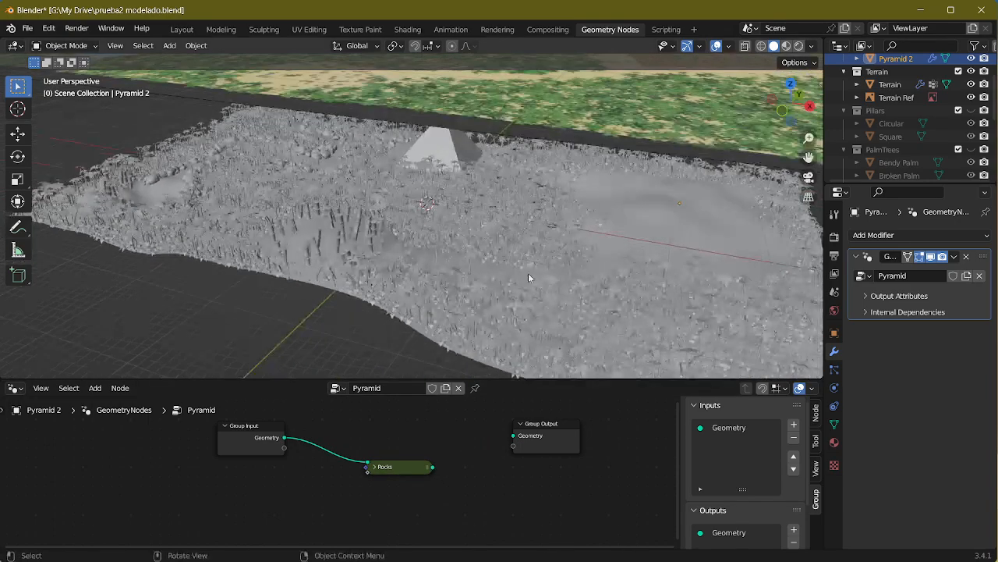
drag(287, 438, 292, 442)
click(291, 441)
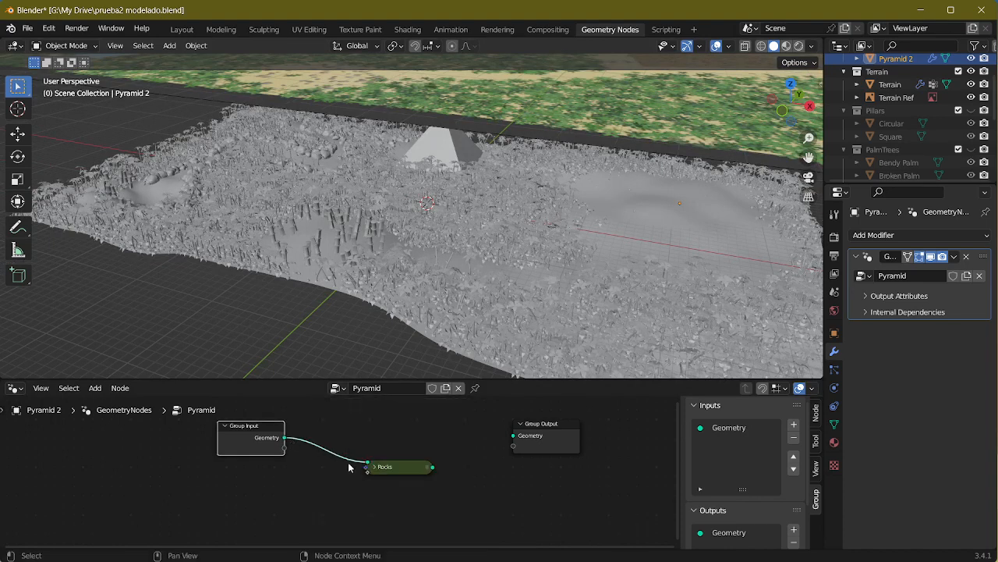
drag(368, 466, 511, 435)
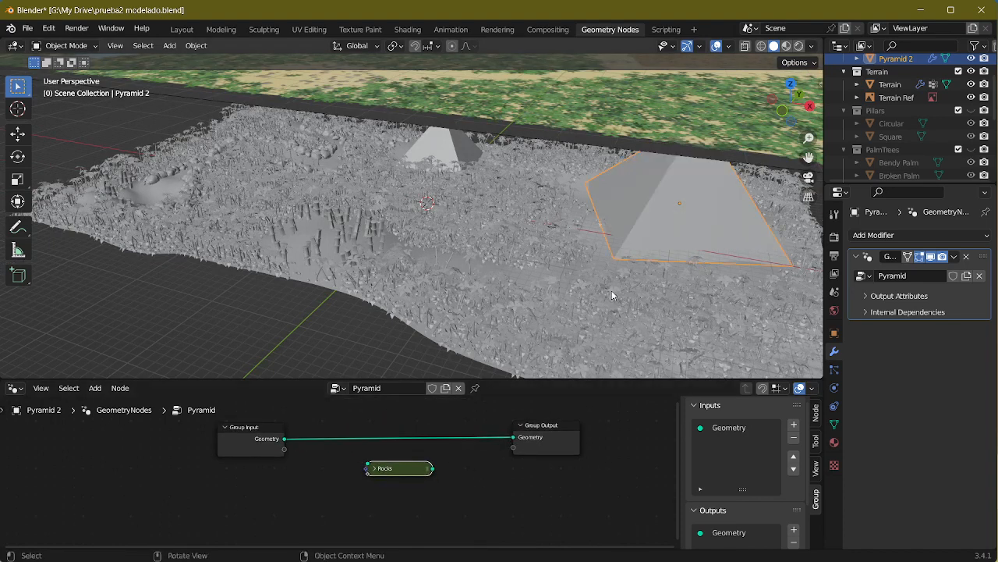
Step: Insert a Join Geometry node on the link between Group Input and Group Output, and connect the Rocks output to it
middle_drag(611, 290, 516, 222)
scroll(573, 215, up, 4)
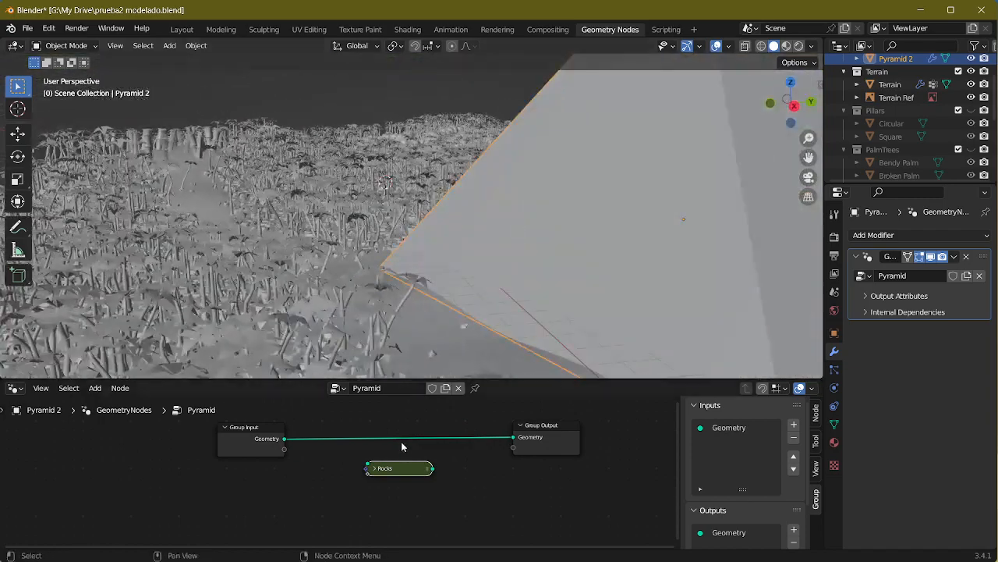
key(Tab)
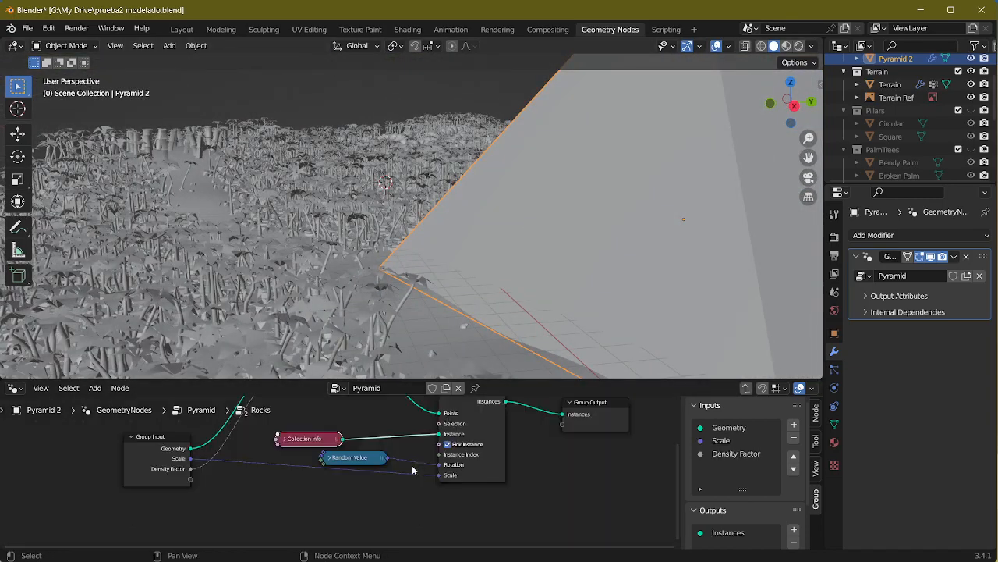
key(Tab)
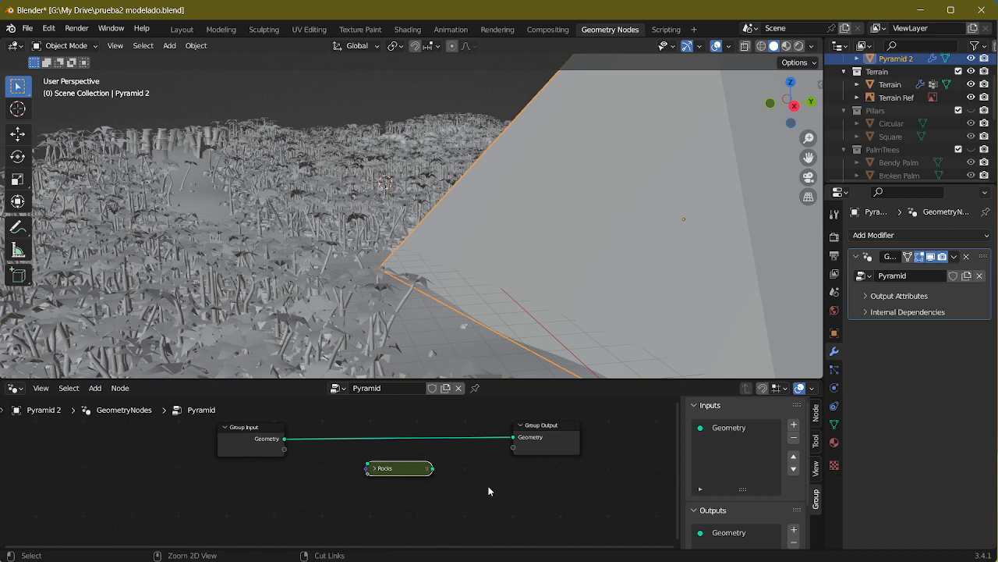
key(shift+a)
click(459, 255)
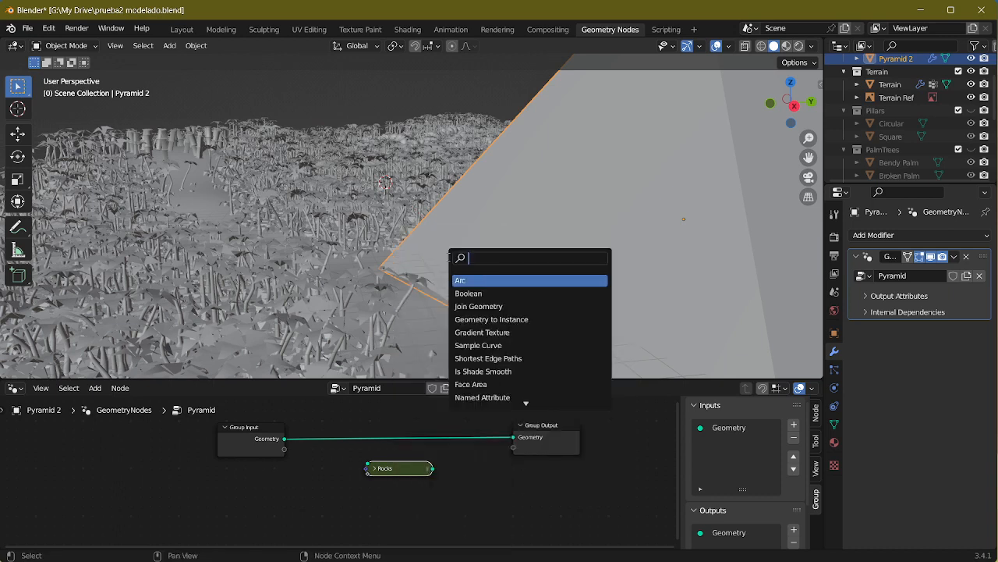
text(join)
click(479, 294)
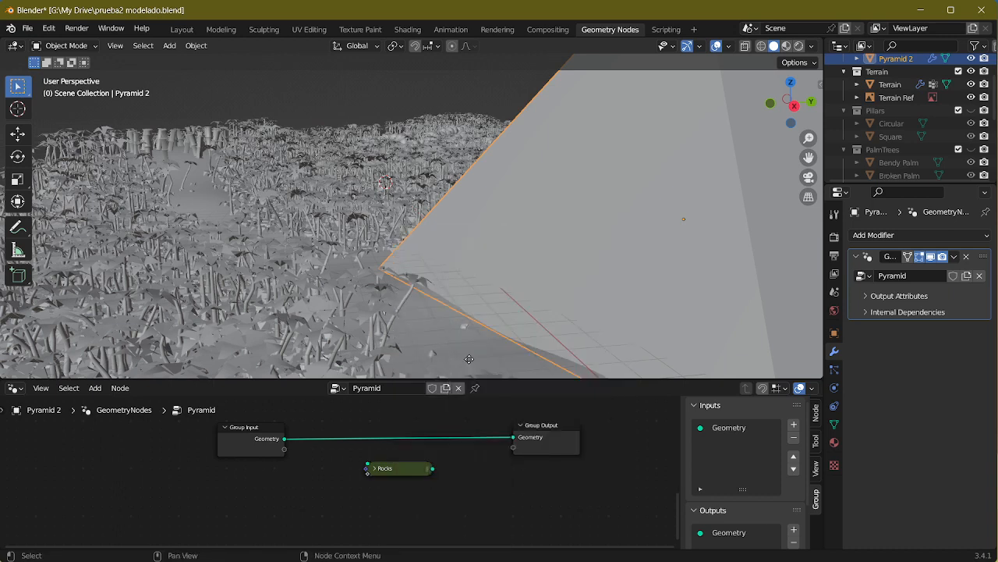
click(456, 460)
click(547, 439)
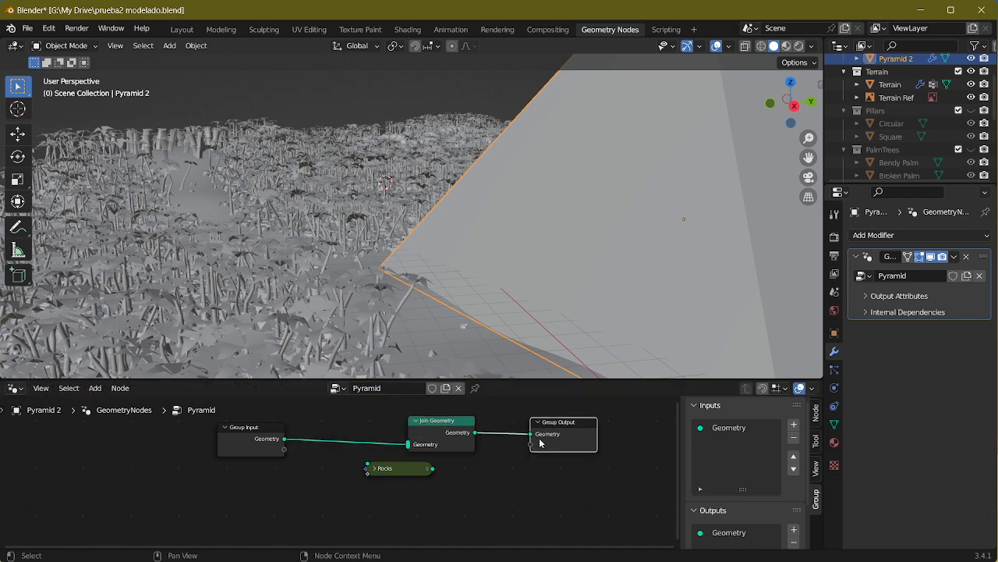
drag(421, 470, 407, 444)
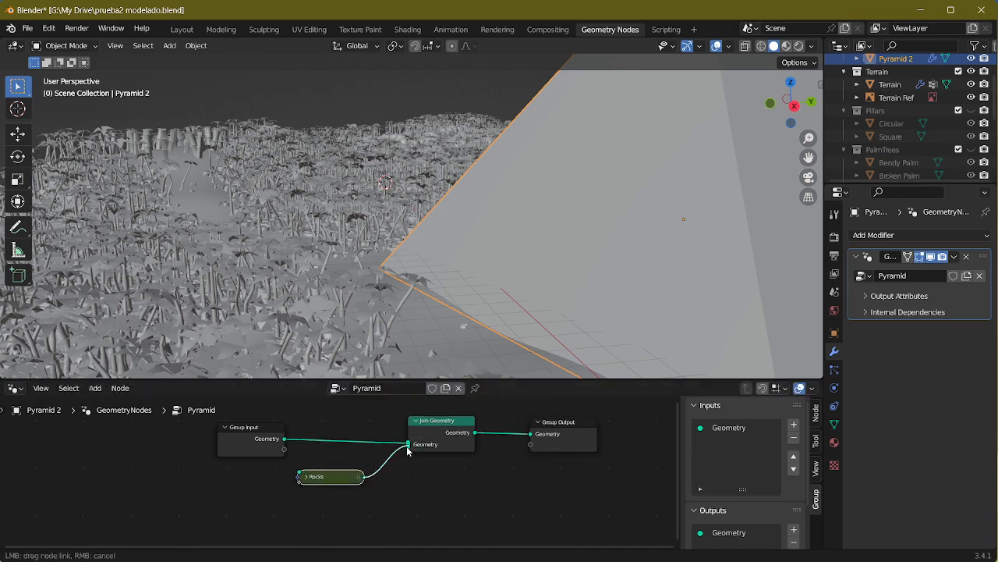
middle_drag(574, 234, 609, 242)
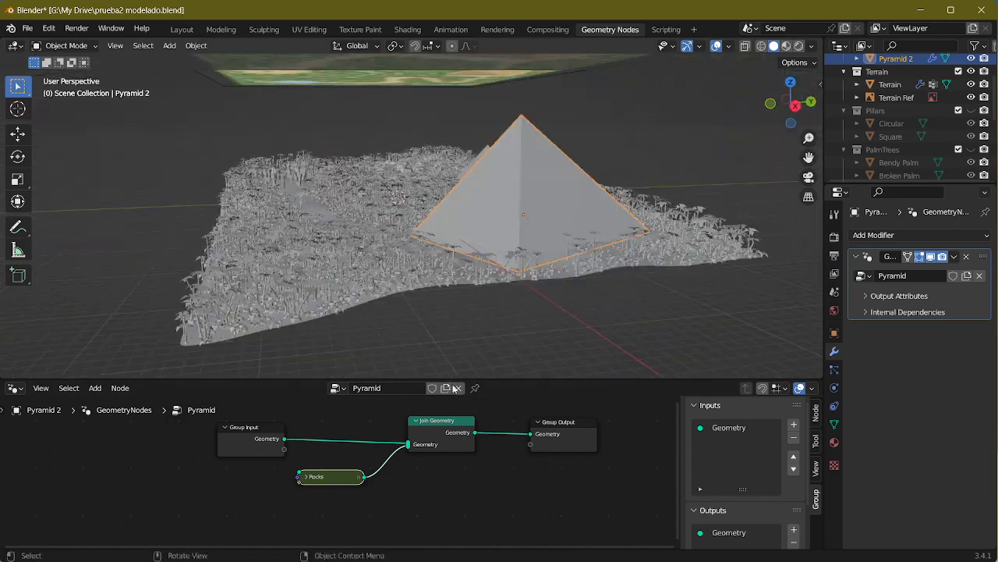
Step: Try routing the Rocks output straight into Group Output, and return its link to Join Geometry
drag(407, 445, 532, 435)
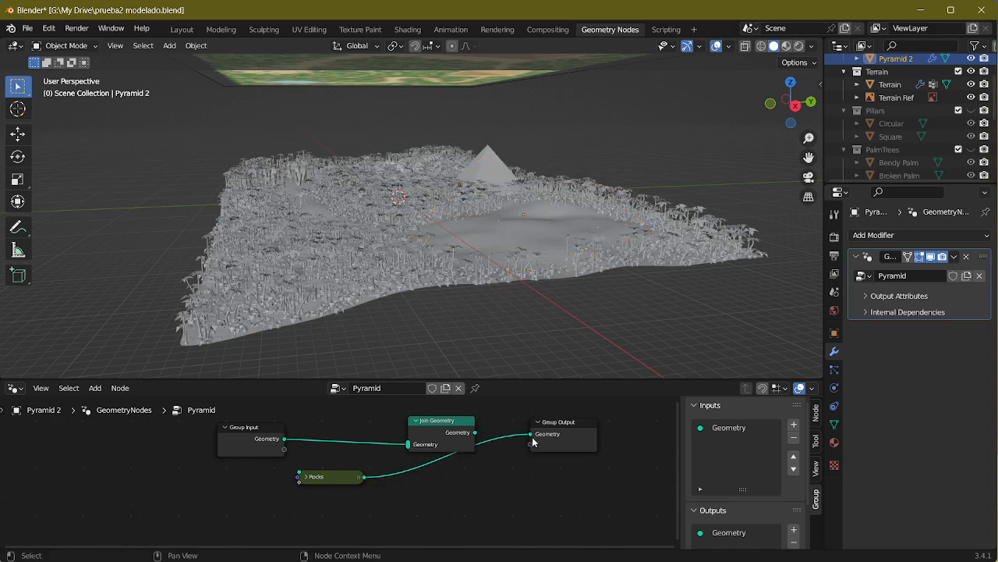
middle_drag(523, 334, 497, 302)
scroll(494, 356, up, 3)
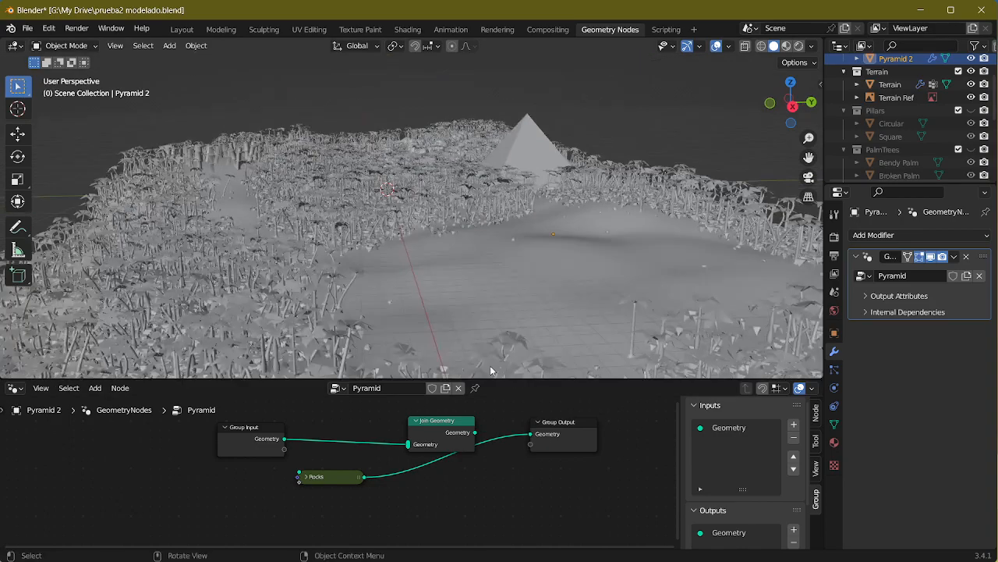
middle_drag(492, 369, 476, 343)
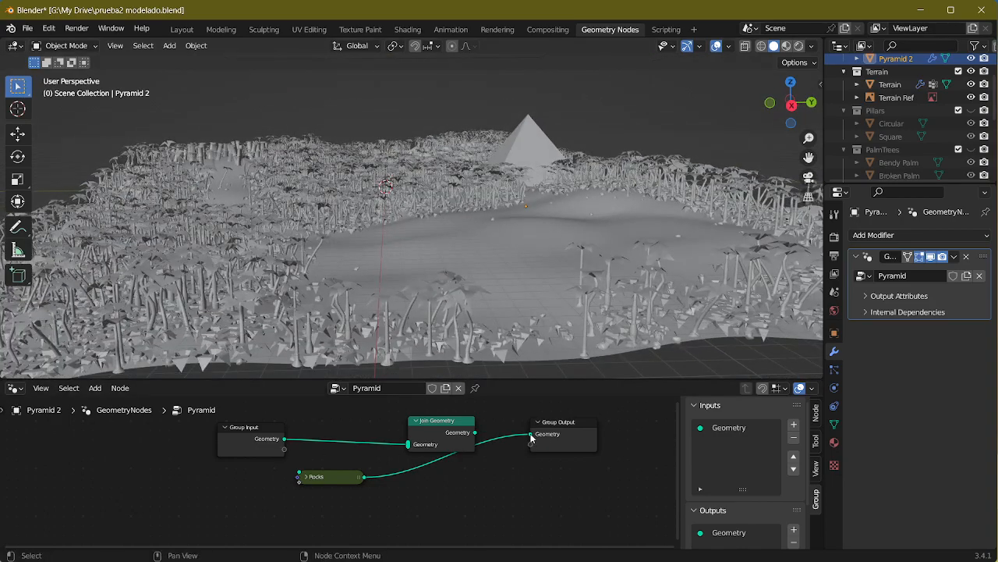
drag(530, 438, 391, 452)
Step: Connect the Group Input geometry to the Rocks node and the Join Geometry output to Group Output
drag(283, 440, 298, 473)
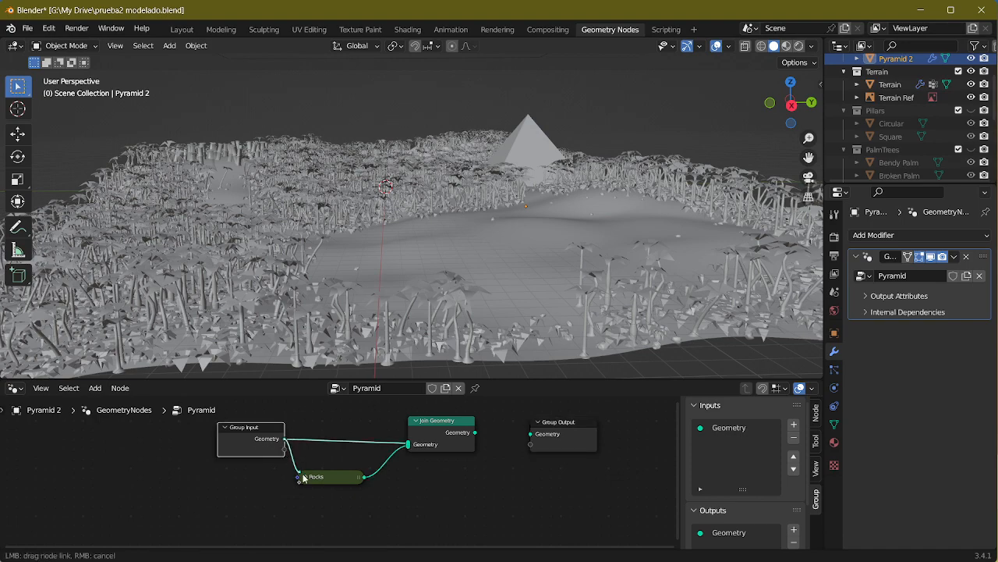
drag(476, 432, 531, 434)
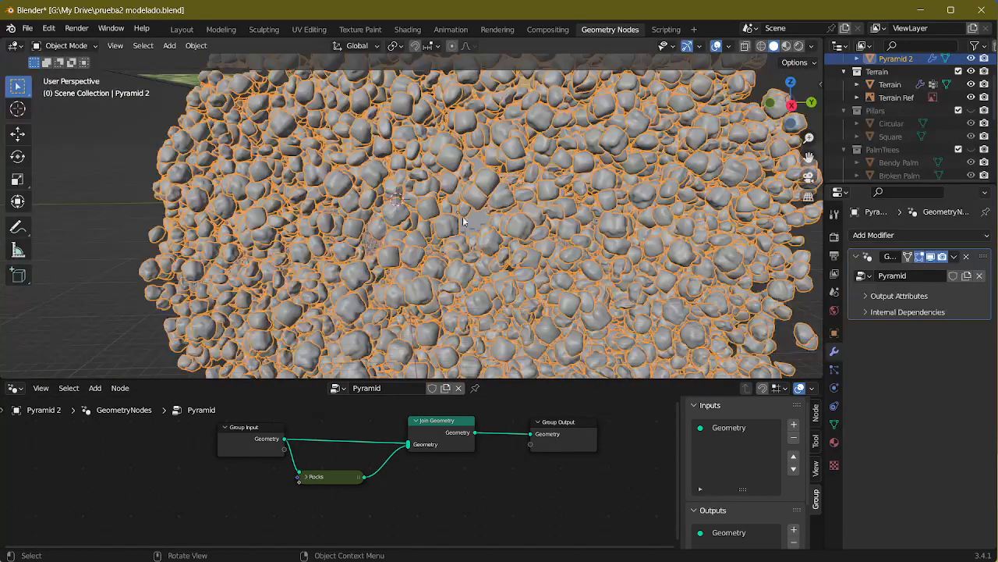
middle_drag(546, 246, 478, 227)
Step: Expand the Rocks node and lower its Density Factor to thin out the rocks on Pyramid 2
drag(338, 477, 347, 465)
click(315, 464)
scroll(413, 460, up, 4)
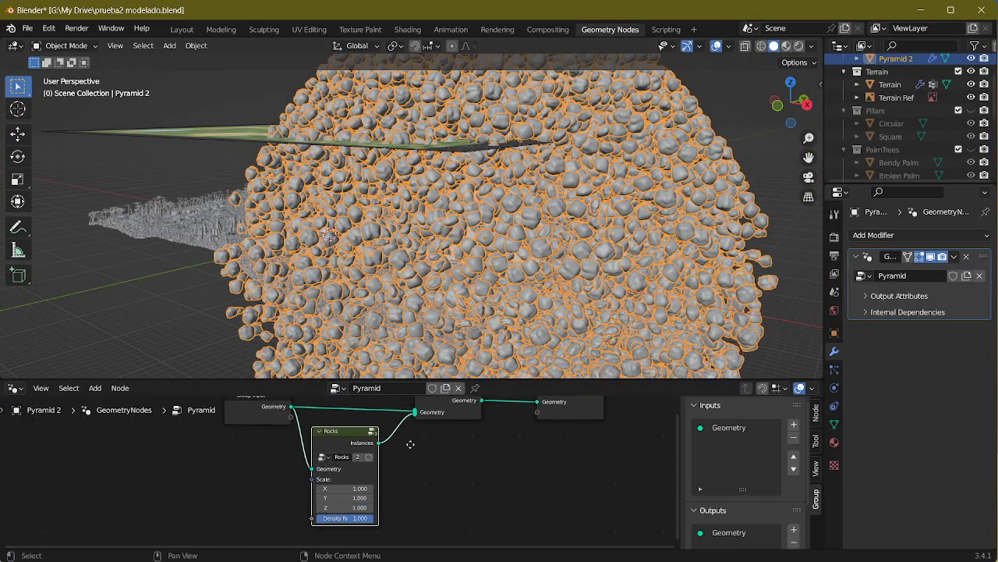
scroll(340, 508, up, 1)
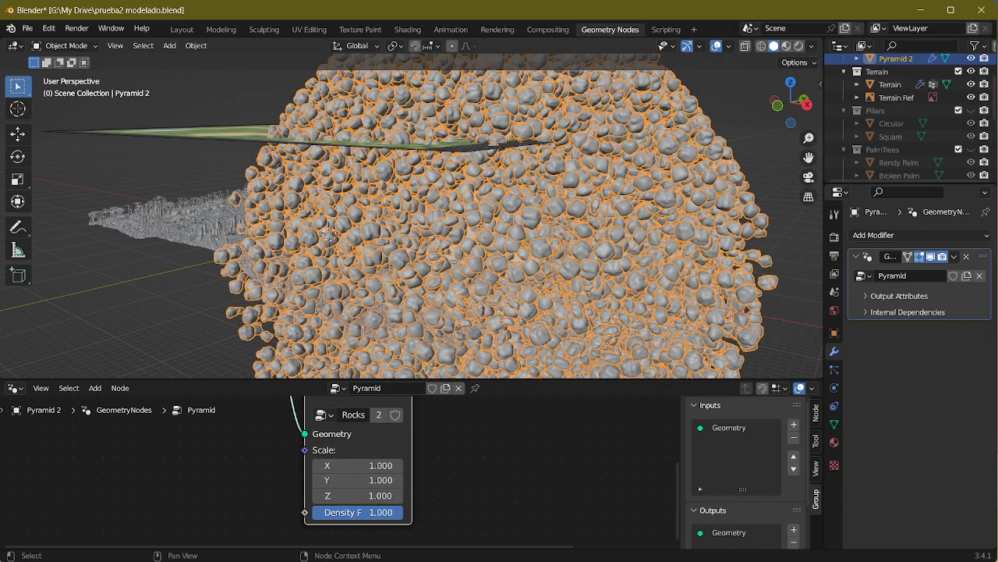
drag(343, 512, 263, 512)
Step: Open the Rocks group and reposition the Random Value node just beneath the Collection Info node
key(Tab)
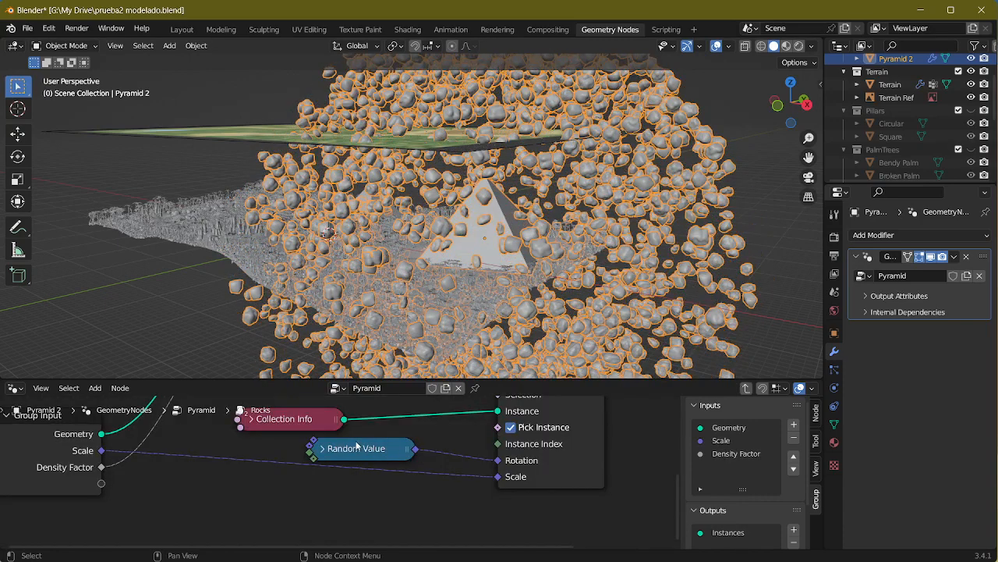
drag(363, 447, 341, 454)
middle_drag(383, 484, 487, 510)
drag(431, 484, 476, 466)
middle_drag(475, 472, 478, 475)
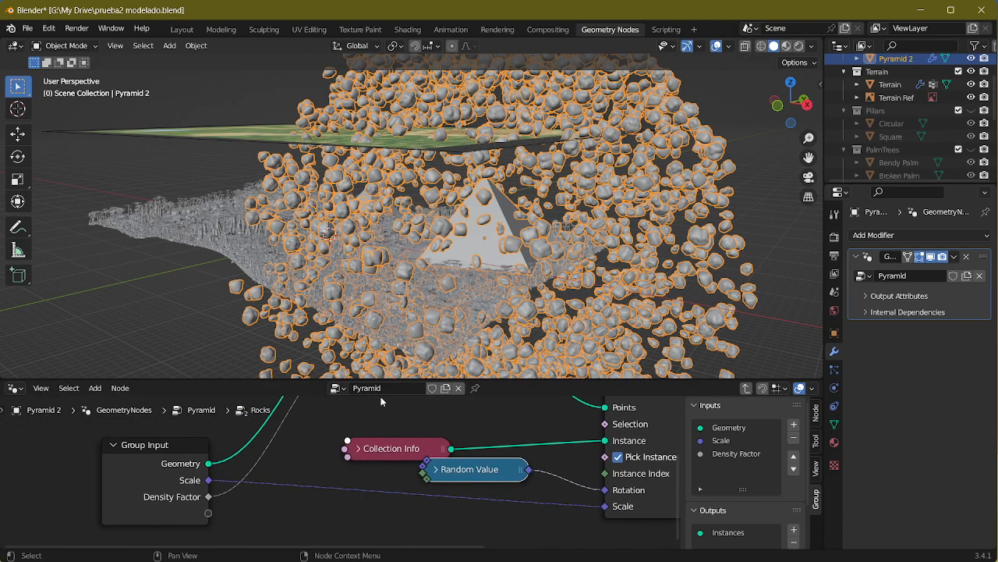
middle_drag(196, 242, 279, 266)
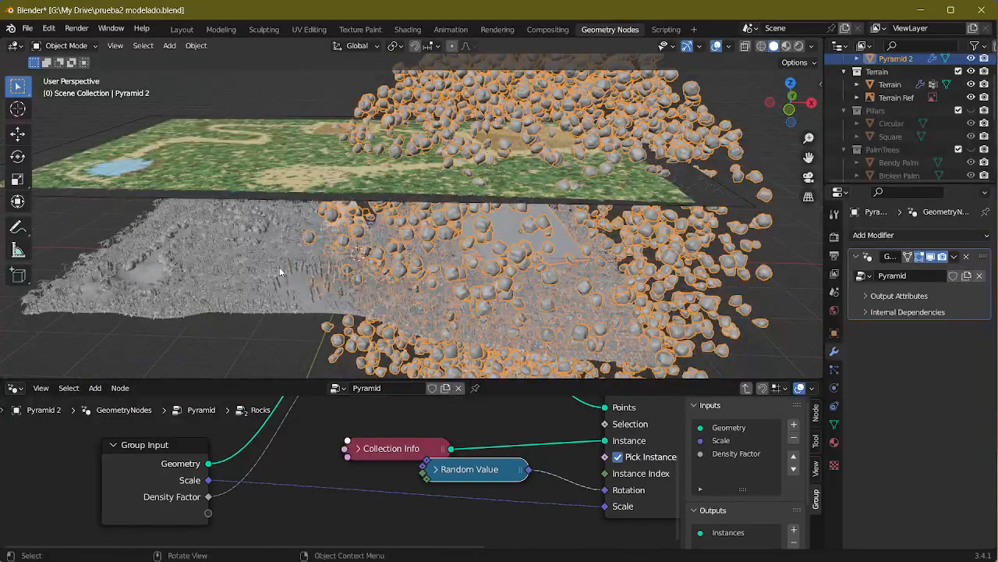
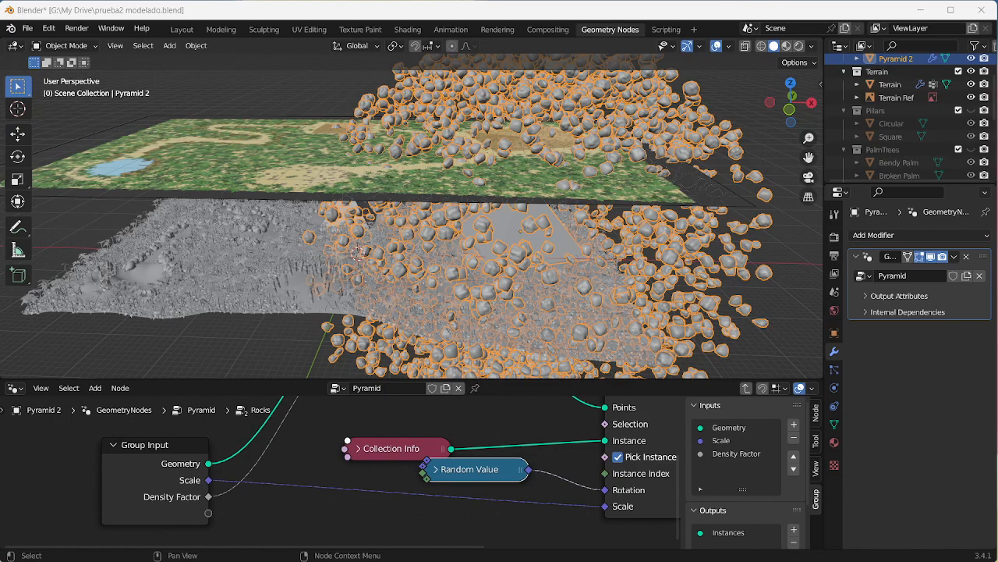
Step: Move the Collection Info and Random Value nodes apart inside the Rocks node group
middle_drag(418, 248, 406, 221)
scroll(446, 217, up, 5)
drag(404, 443, 433, 413)
drag(459, 475, 432, 478)
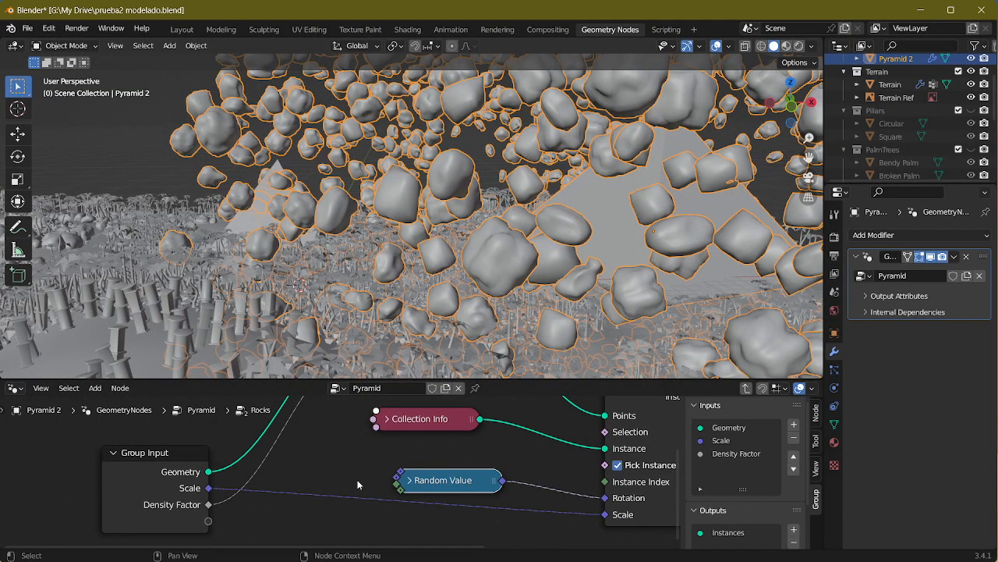
Step: Exit the Rocks group and set its Scale to 0.1 on X, Y and Z in the Pyramid node tree
key(Tab)
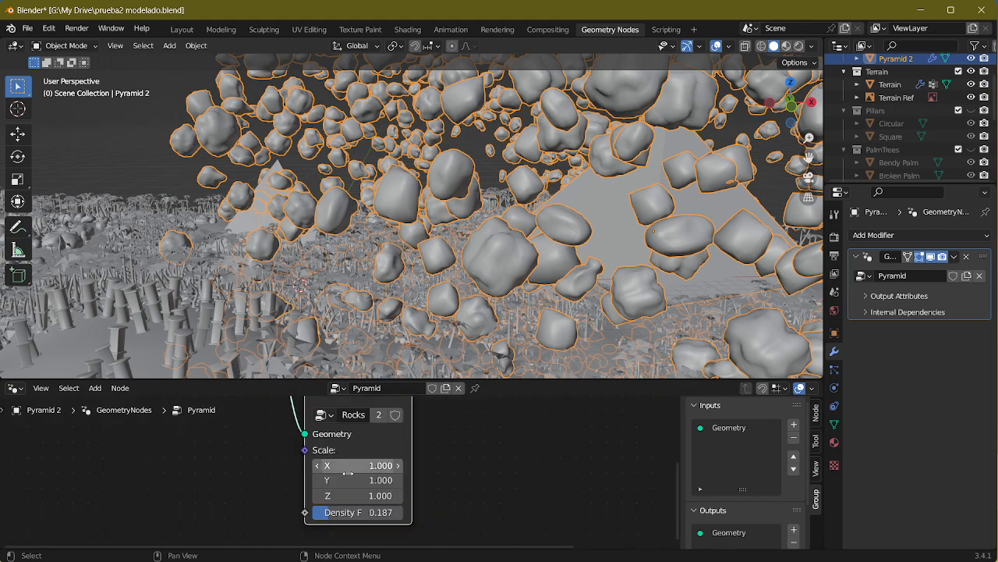
drag(362, 496, 328, 496)
click(364, 498)
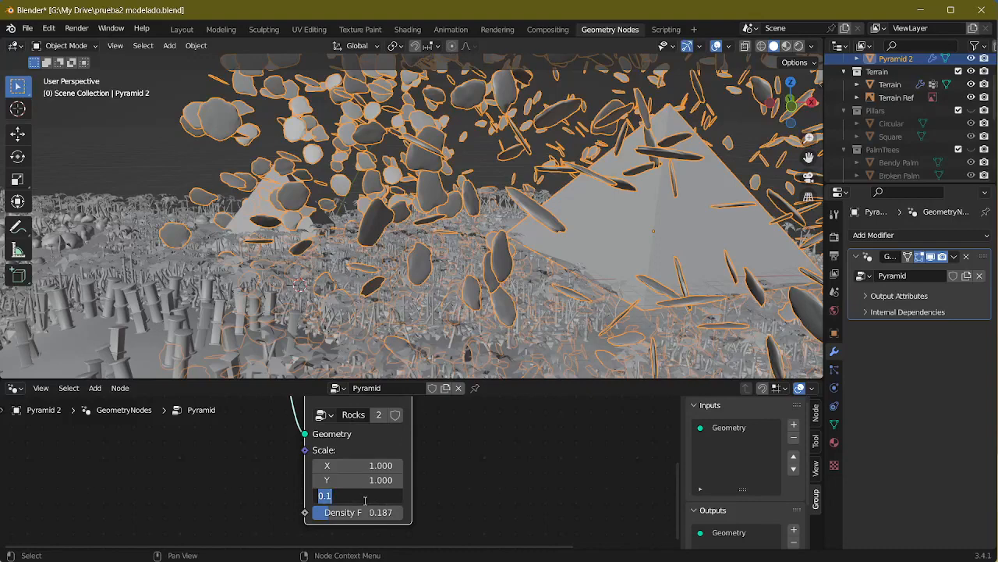
key(Return)
click(366, 480)
text(0.1)
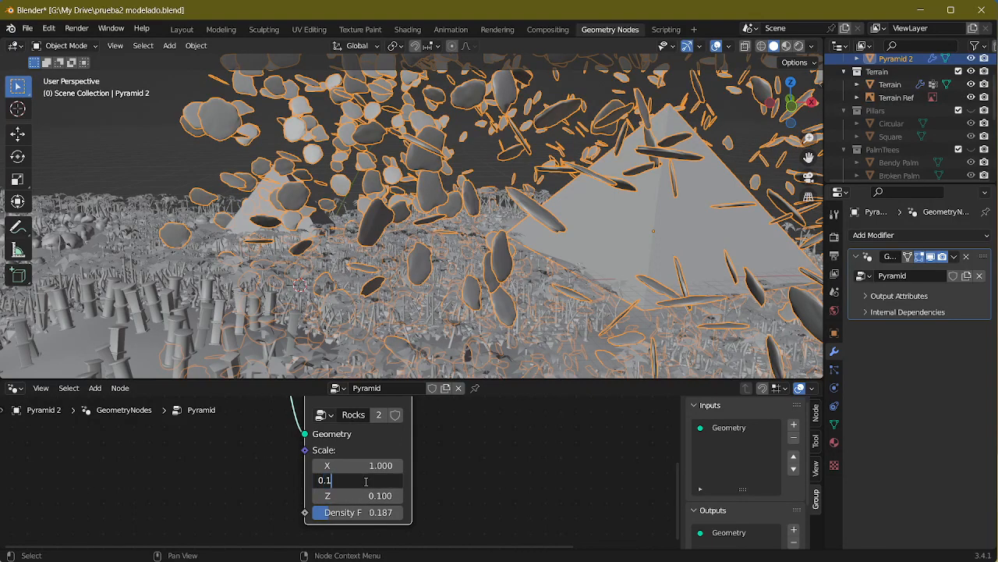
key(Return)
click(364, 465)
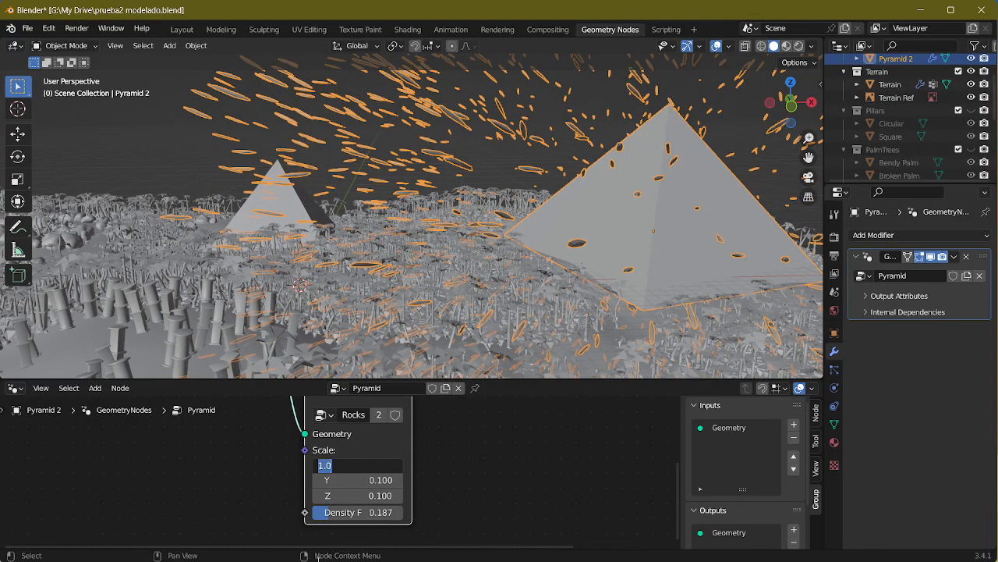
text(0.1)
key(Return)
Step: Inside the Rocks group, switch the Collection Info node from Relative to Original and collapse the node
middle_drag(733, 233, 567, 225)
scroll(624, 229, up, 4)
scroll(567, 225, up, 1)
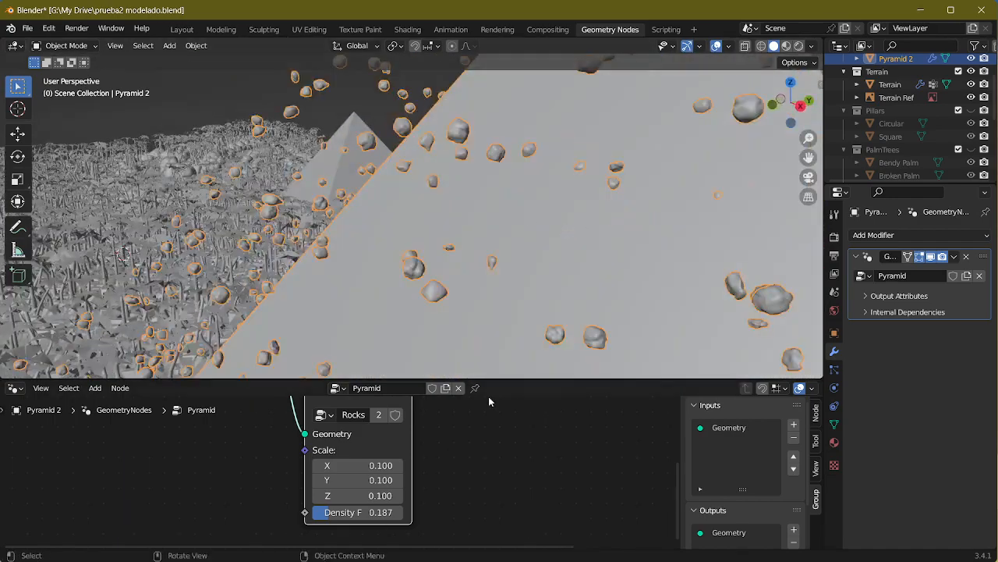
key(Tab)
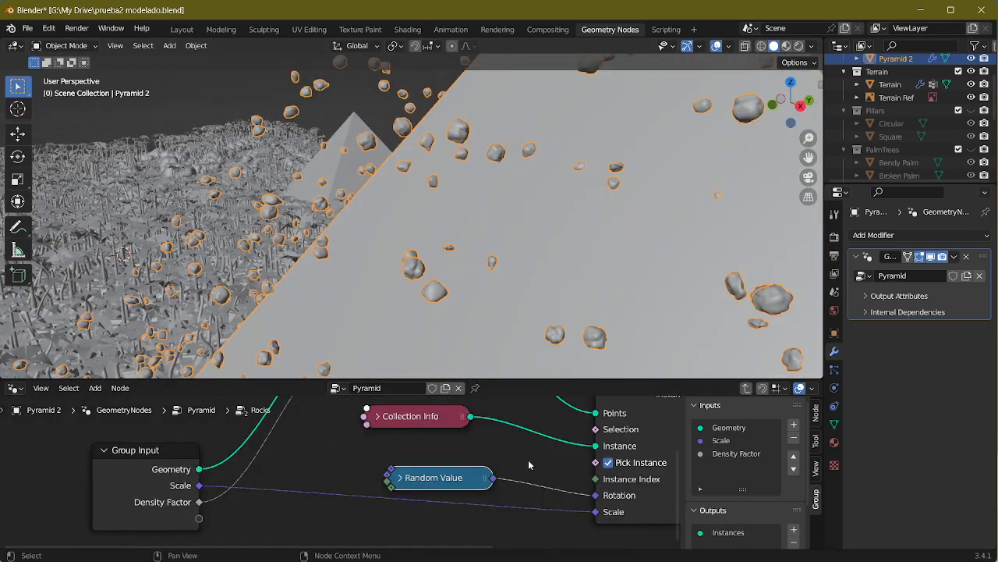
click(379, 417)
middle_drag(499, 497, 497, 467)
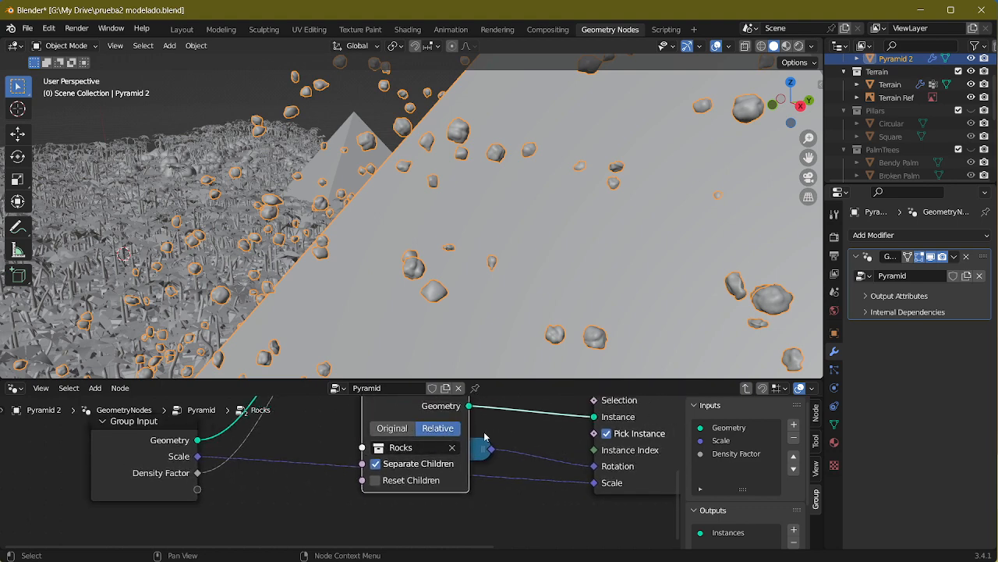
middle_drag(517, 441, 540, 464)
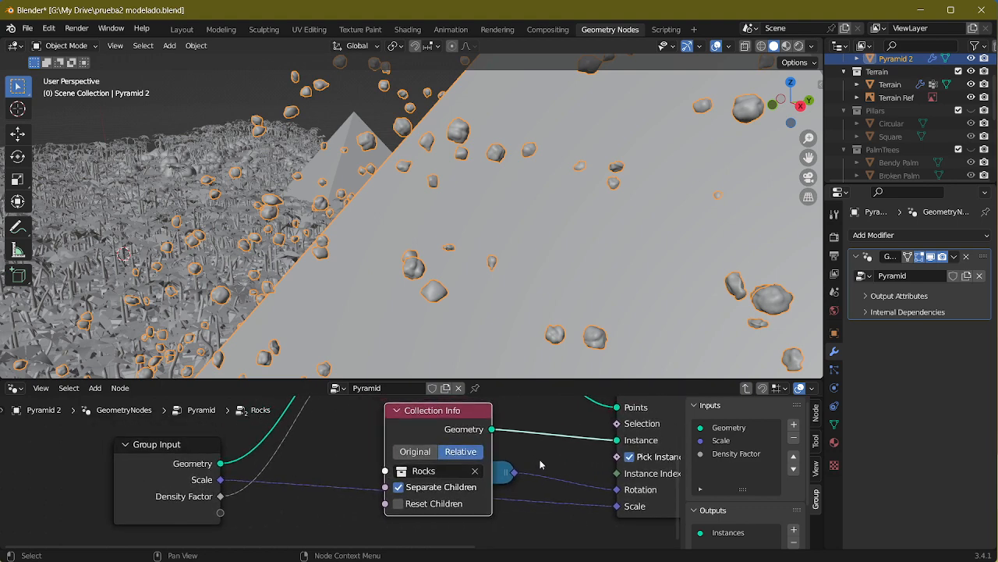
click(418, 452)
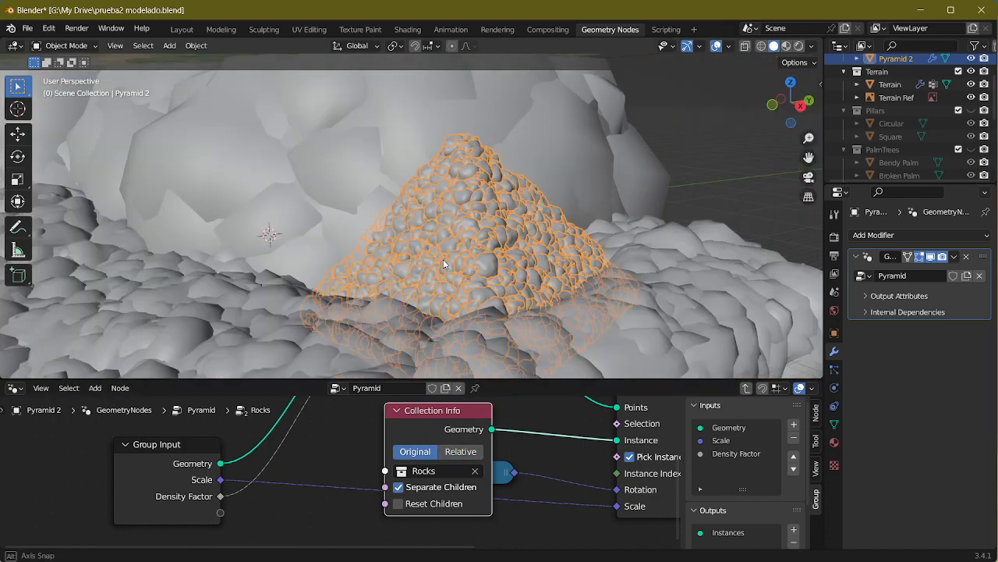
middle_drag(374, 263, 267, 117)
click(395, 413)
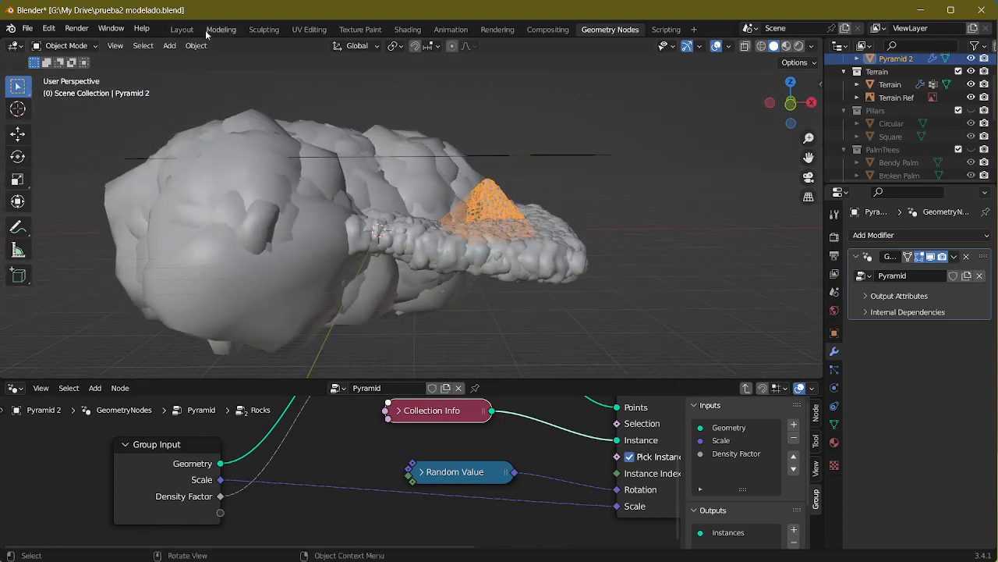
Step: In the Layout workspace, collapse the Terrain, Pillars, PalmTrees and Shrubs collections in the outliner and keep Rocks expanded
click(182, 29)
scroll(936, 162, down, 2)
scroll(609, 215, down, 9)
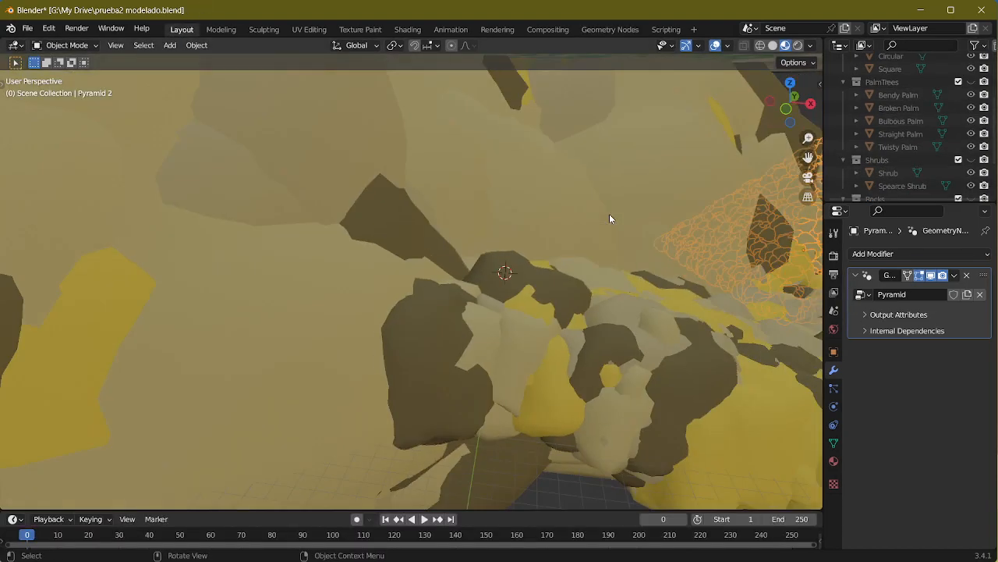
middle_drag(609, 215, 659, 235)
scroll(660, 235, up, 4)
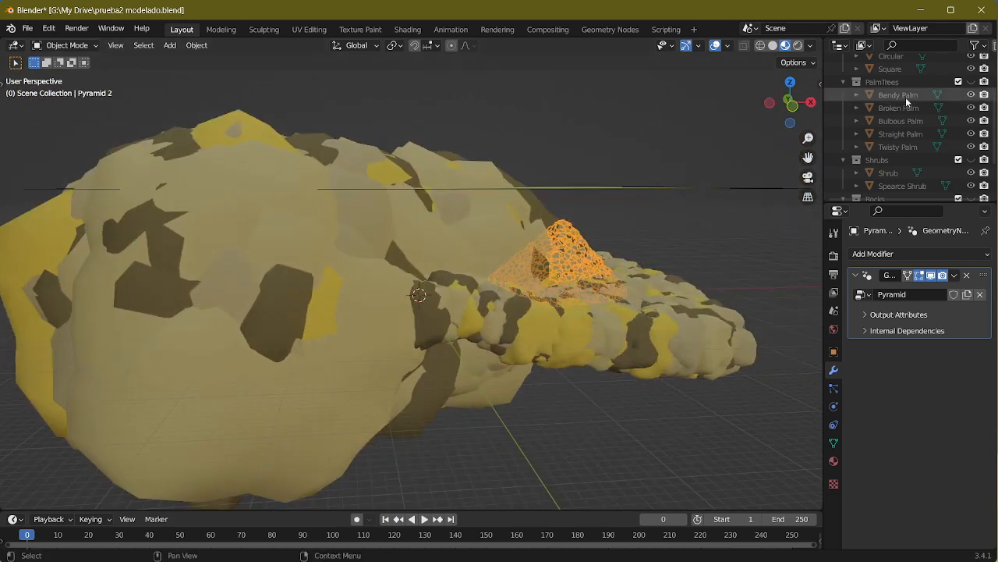
scroll(893, 89, up, 4)
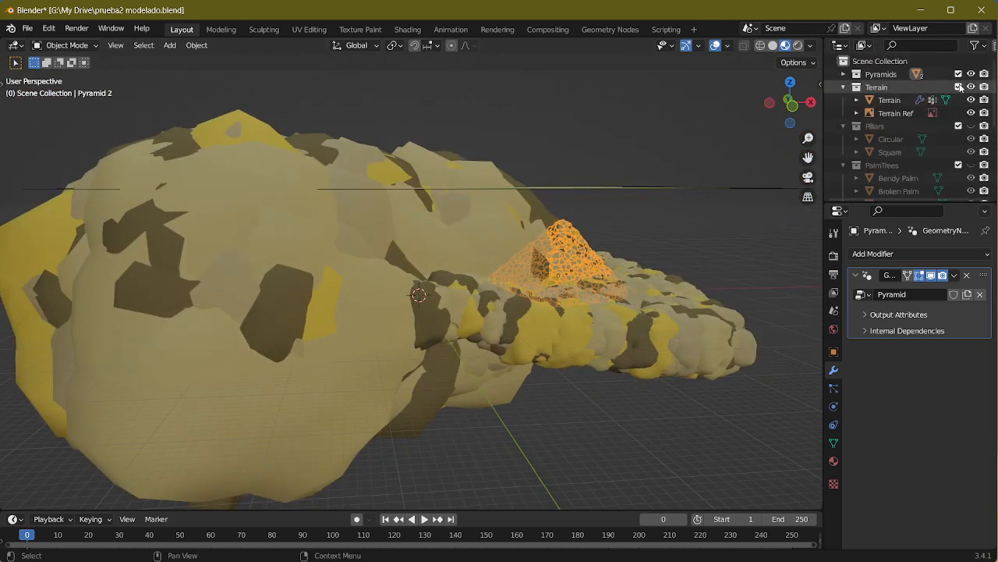
click(844, 86)
click(843, 100)
click(844, 113)
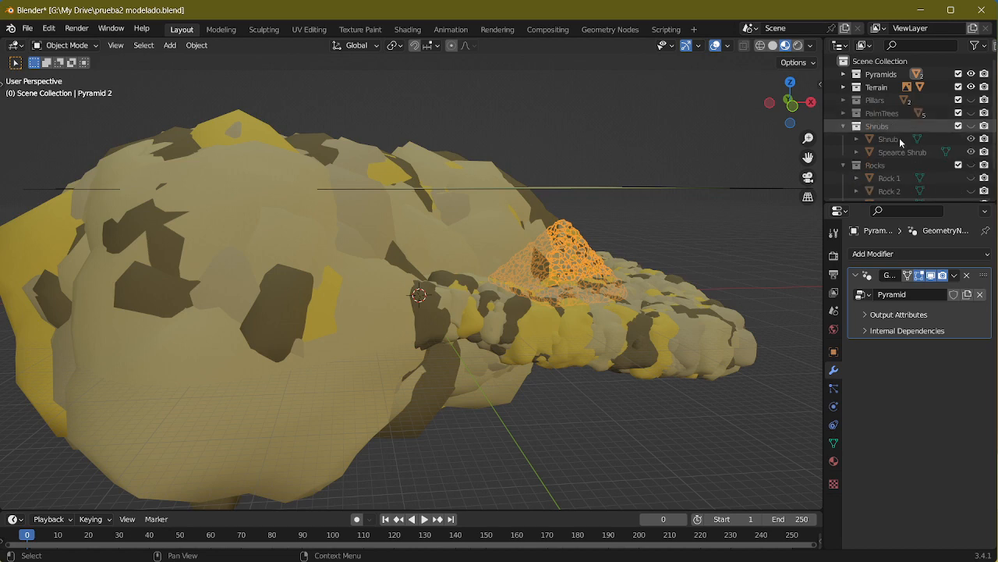
click(843, 125)
click(844, 139)
click(843, 139)
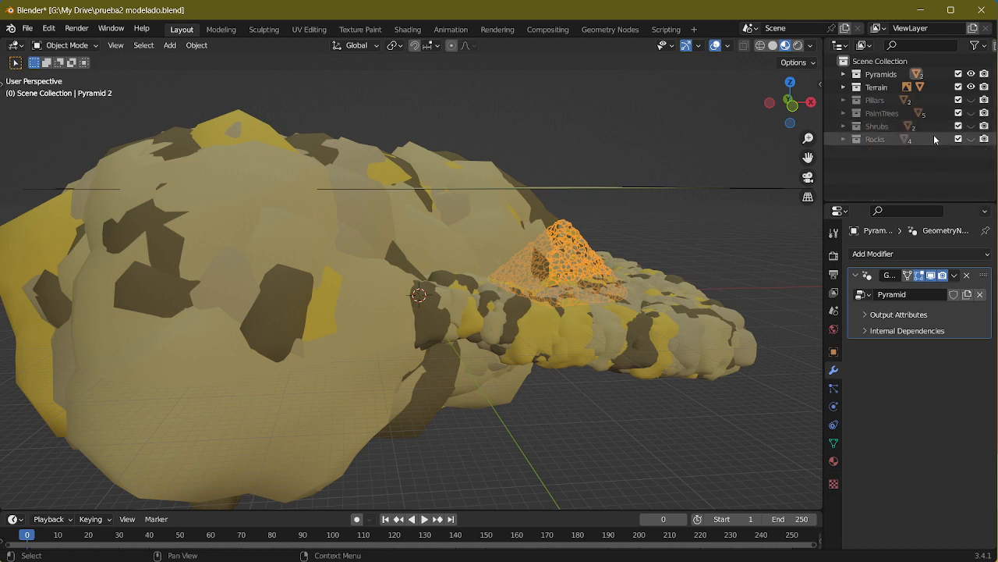
click(850, 140)
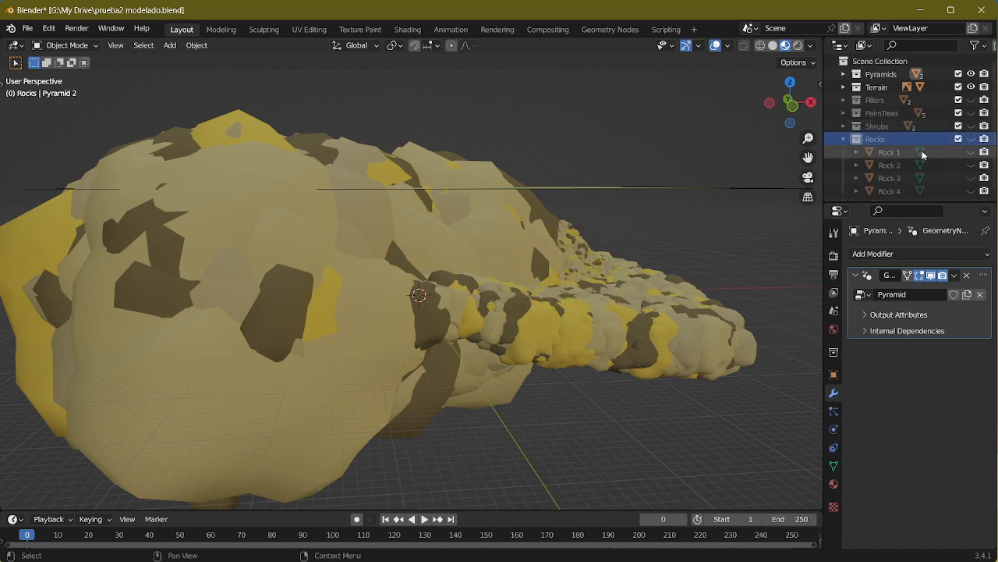
Step: Select Rock 1 through Rock 4 and enable viewport visibility for each of them
click(952, 154)
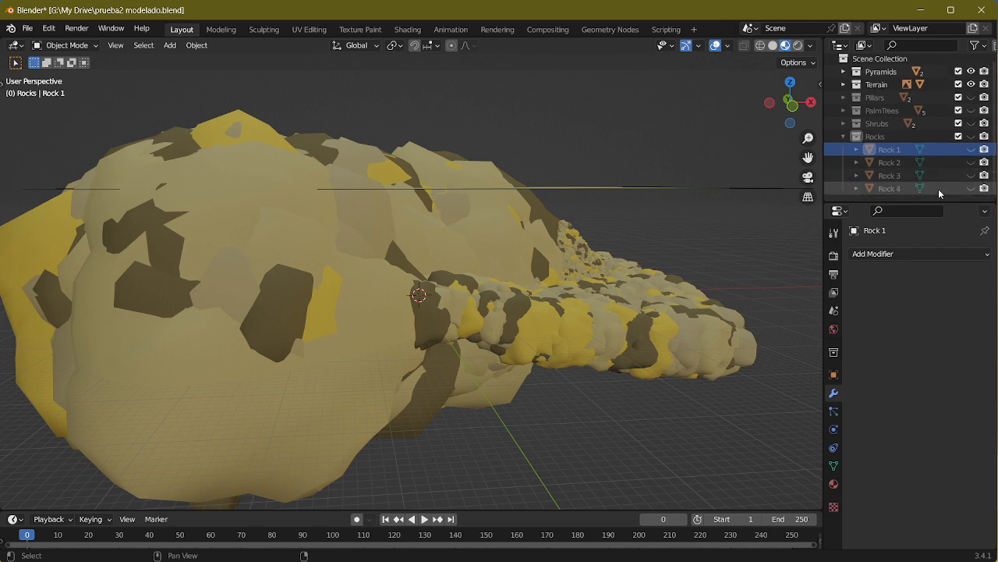
shift+click(939, 190)
click(972, 151)
click(971, 163)
click(971, 176)
click(971, 188)
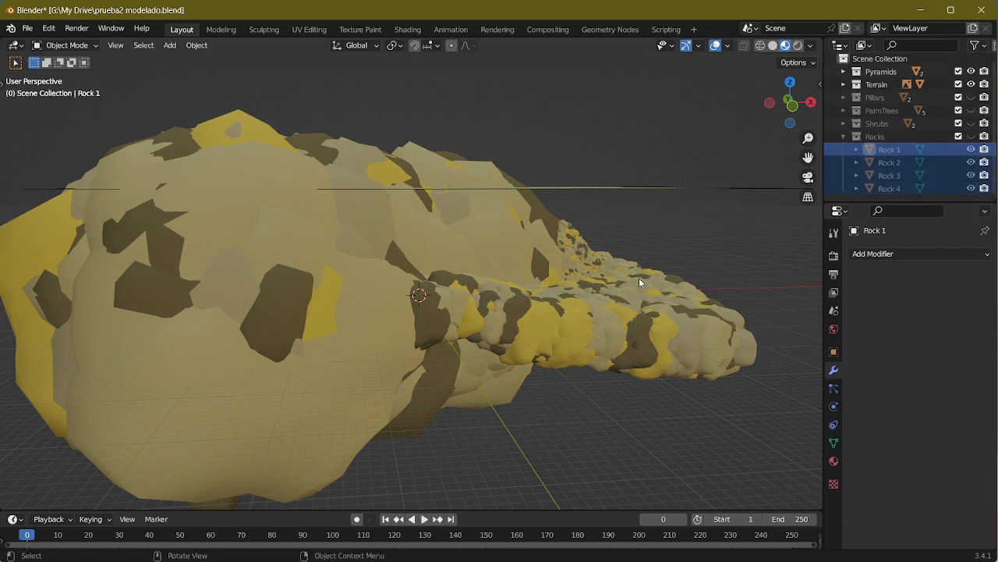
middle_drag(542, 307, 560, 281)
scroll(574, 270, down, 3)
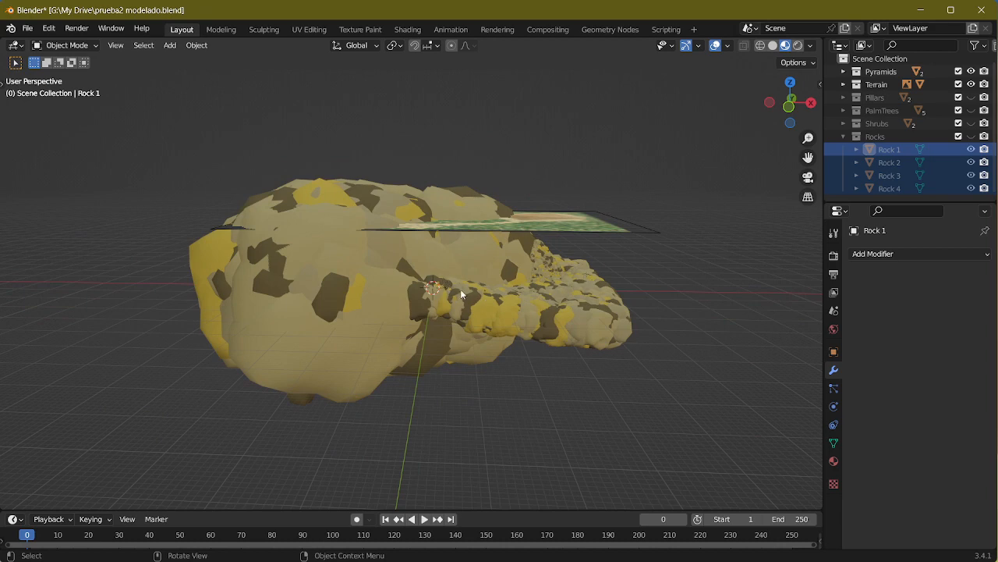
key(x)
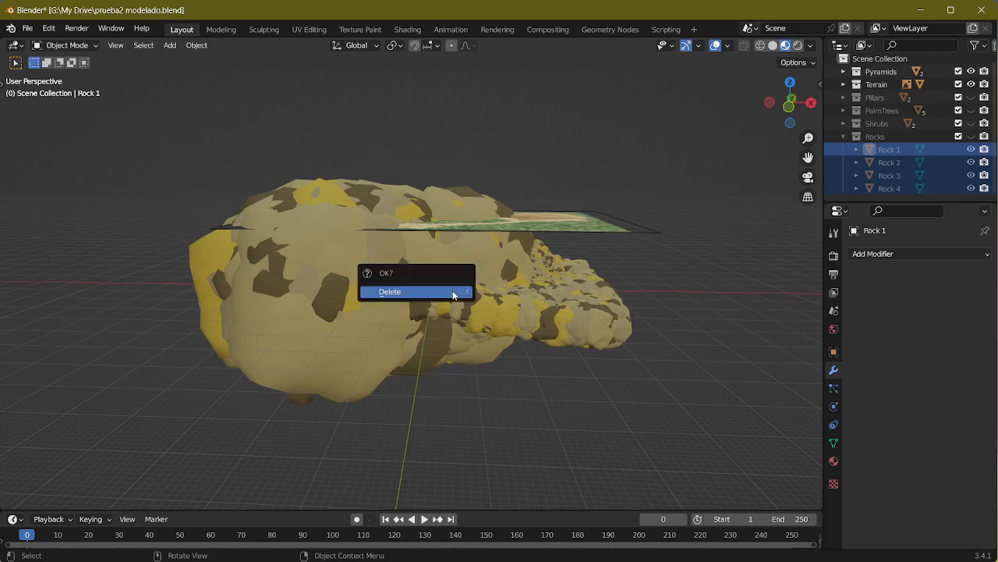
right_click(649, 273)
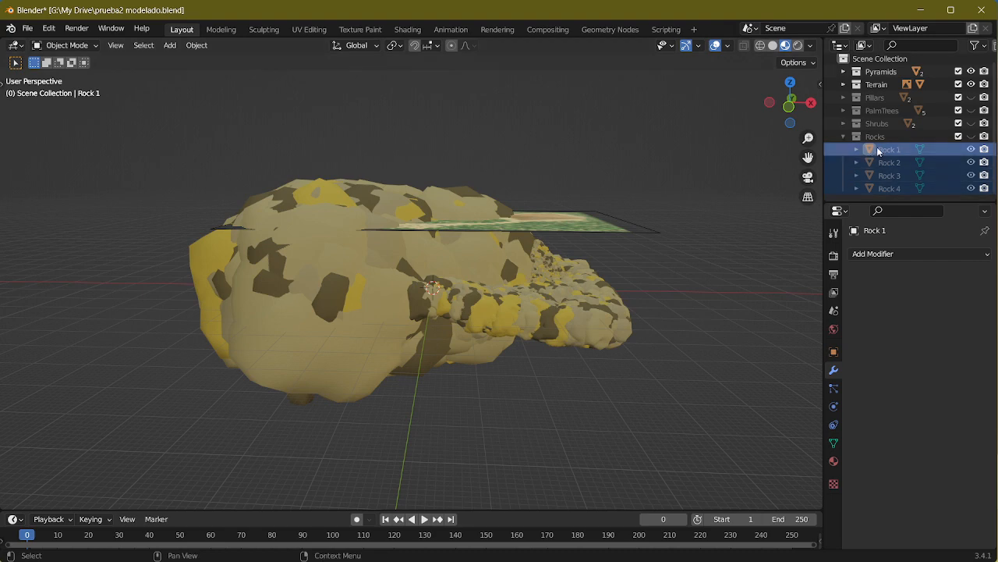
Step: Unhide the Rocks collection and select Rock 1, Rock 2, Rock 3 and Rock 4
click(971, 137)
click(900, 149)
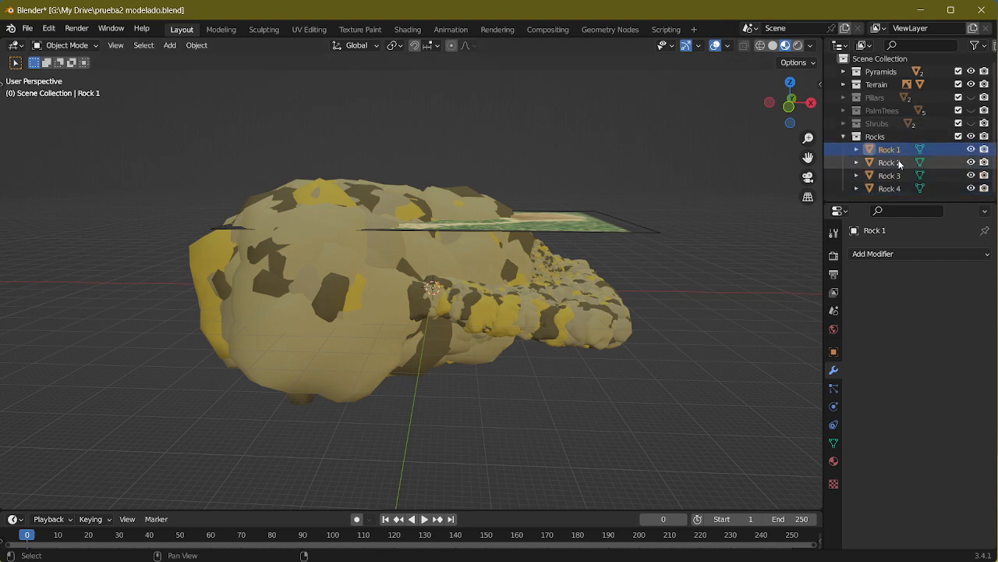
shift+click(898, 163)
shift+click(898, 175)
shift+click(898, 188)
Step: Try moving the four selected rocks along the global X axis
key(g)
key(x)
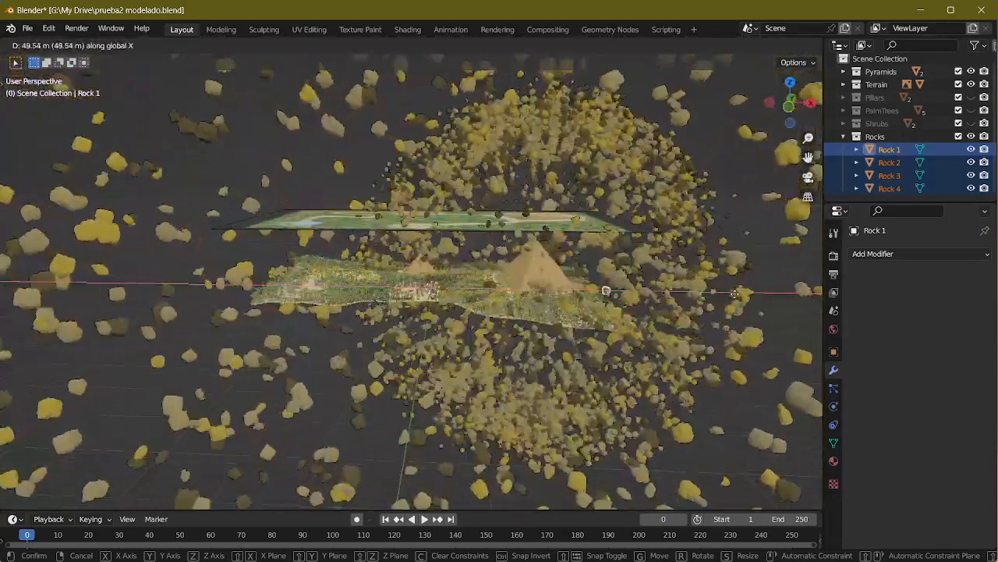
right_click(768, 293)
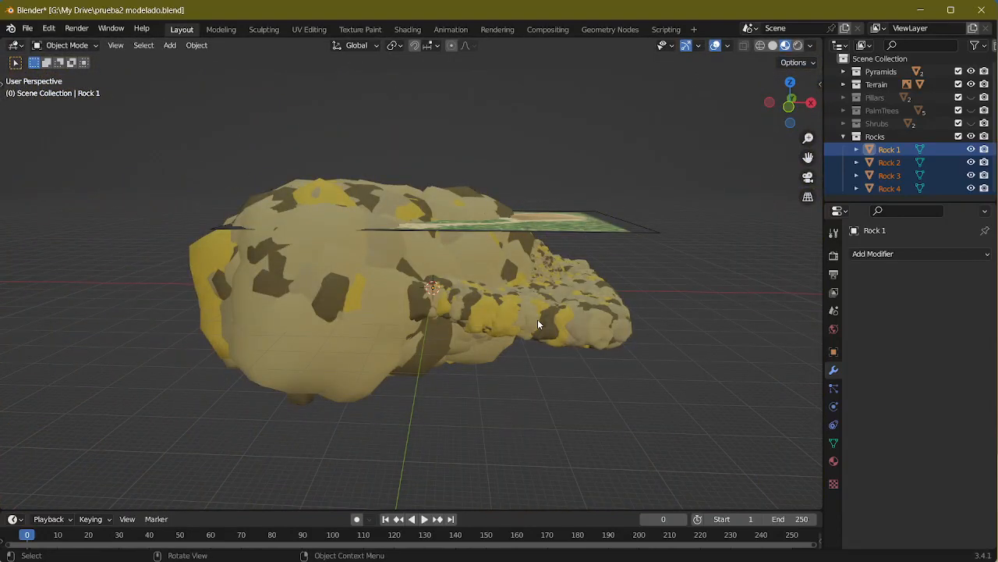
Step: Try scaling up the four rocks, first in Edit Mode and again in Object Mode
key(Tab)
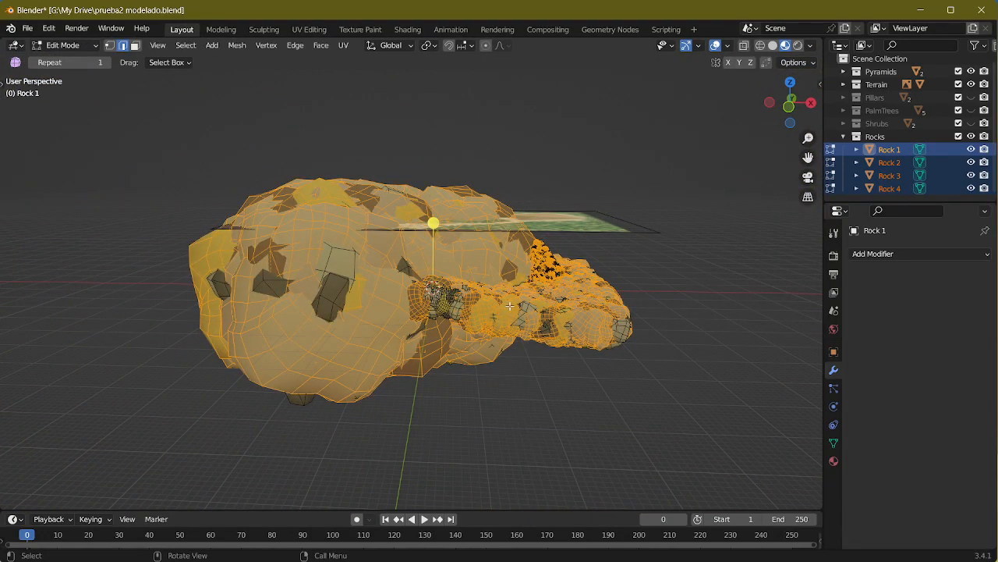
key(s)
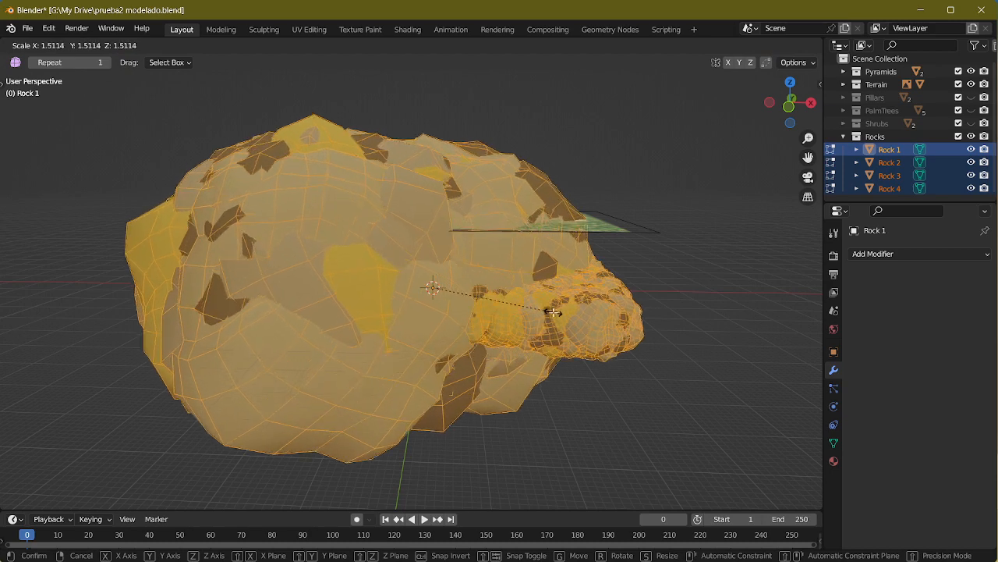
right_click(550, 312)
key(Tab)
key(s)
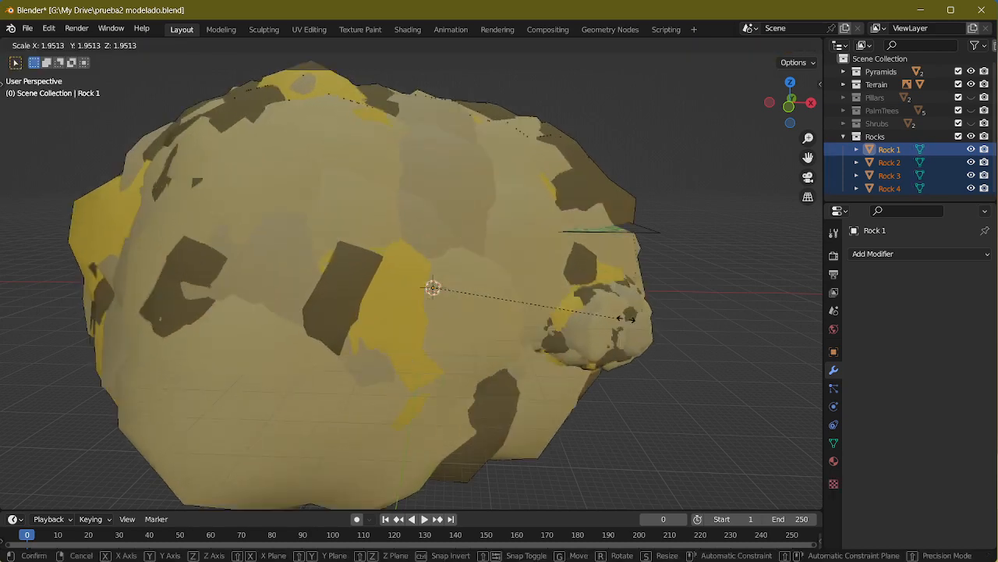
right_click(591, 348)
Step: In the Geometry Nodes workspace, open the Terrain's Rocks group and examine its Collection Info settings
click(610, 29)
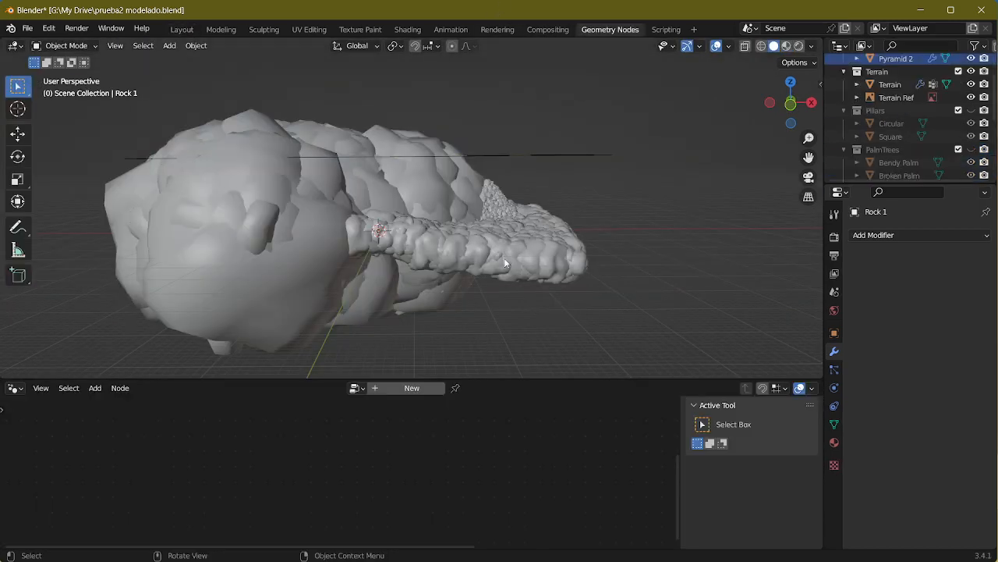
middle_drag(504, 257, 470, 286)
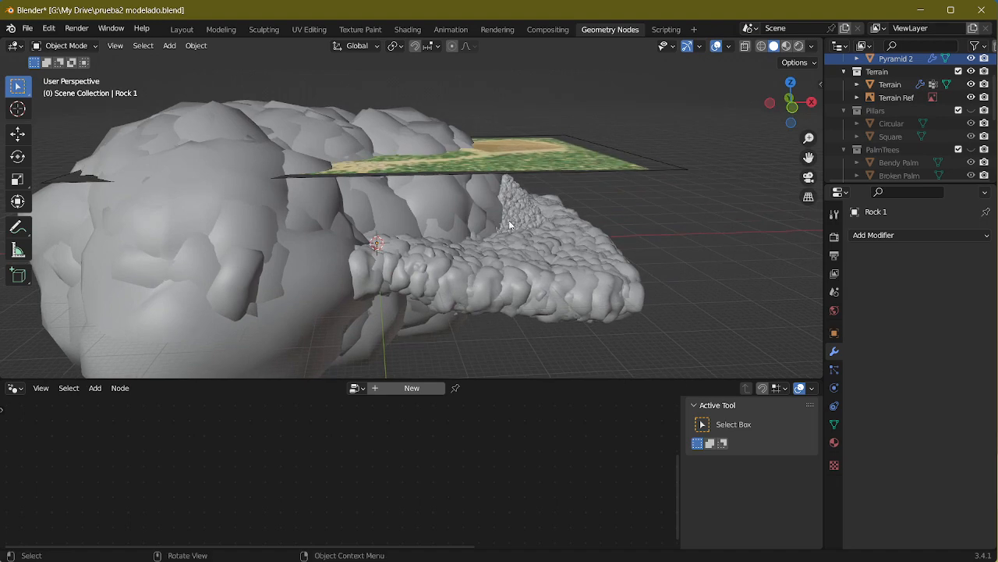
click(427, 273)
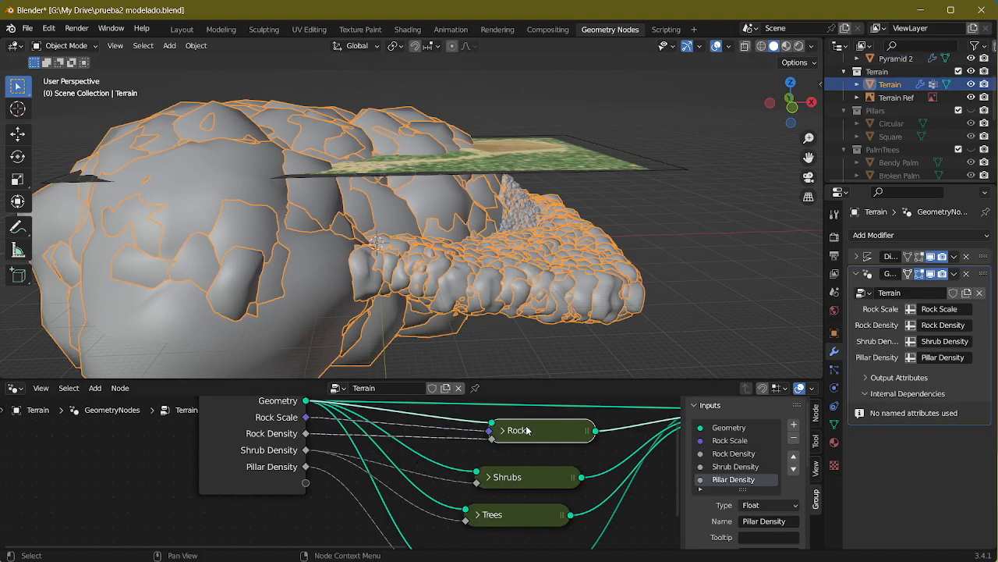
key(Tab)
click(306, 444)
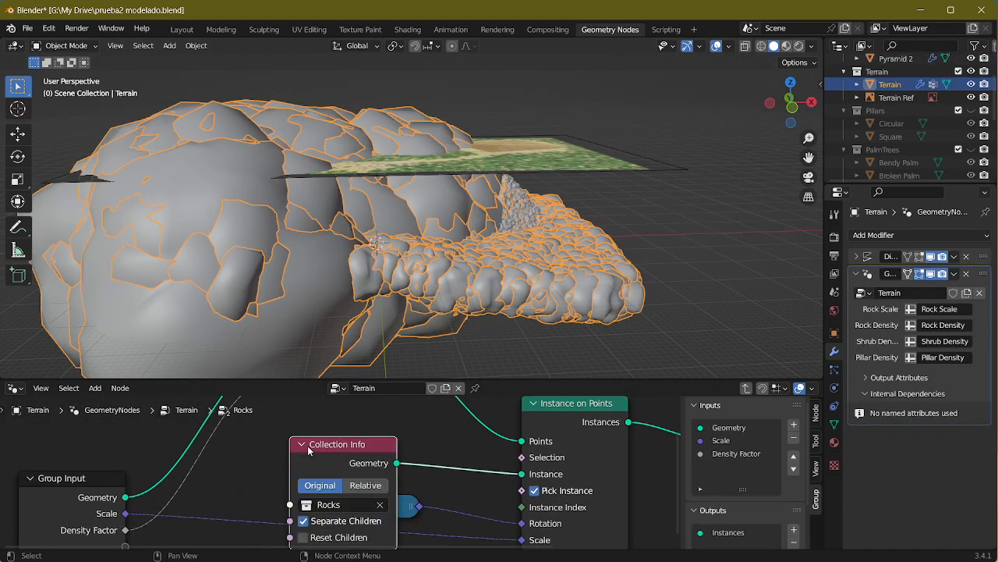
mouse_move(440, 473)
middle_down()
mouse_move(406, 423)
mouse_move(429, 474)
middle_up()
click(288, 417)
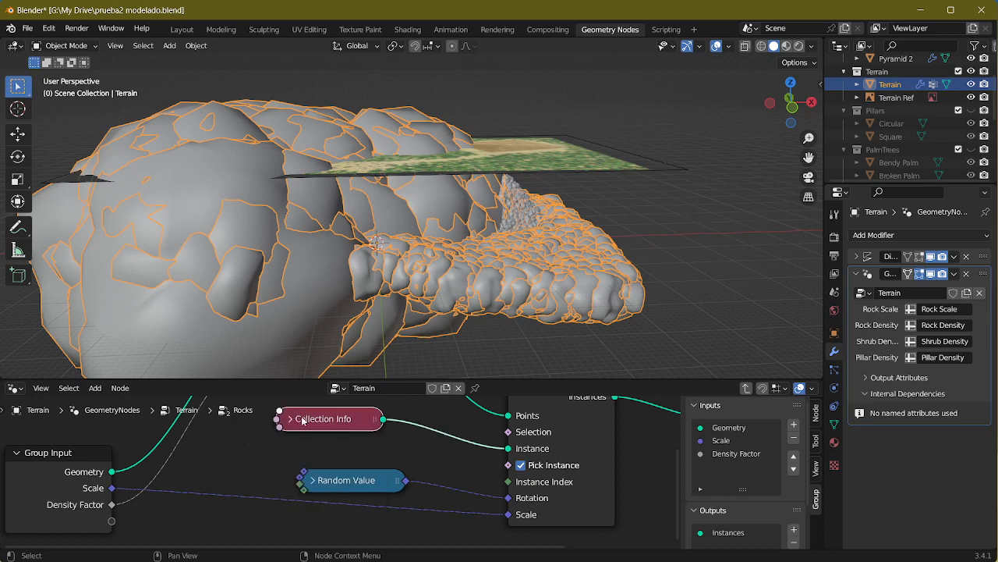
middle_drag(404, 437, 439, 433)
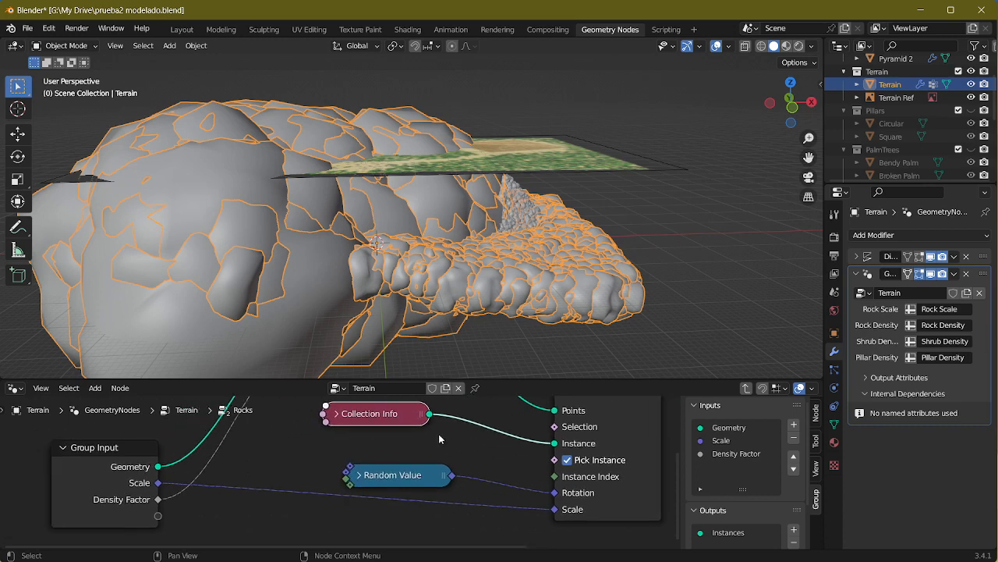
Step: In the Layout workspace, select Rock 1 and try scaling it up in Object Mode
click(181, 29)
click(890, 149)
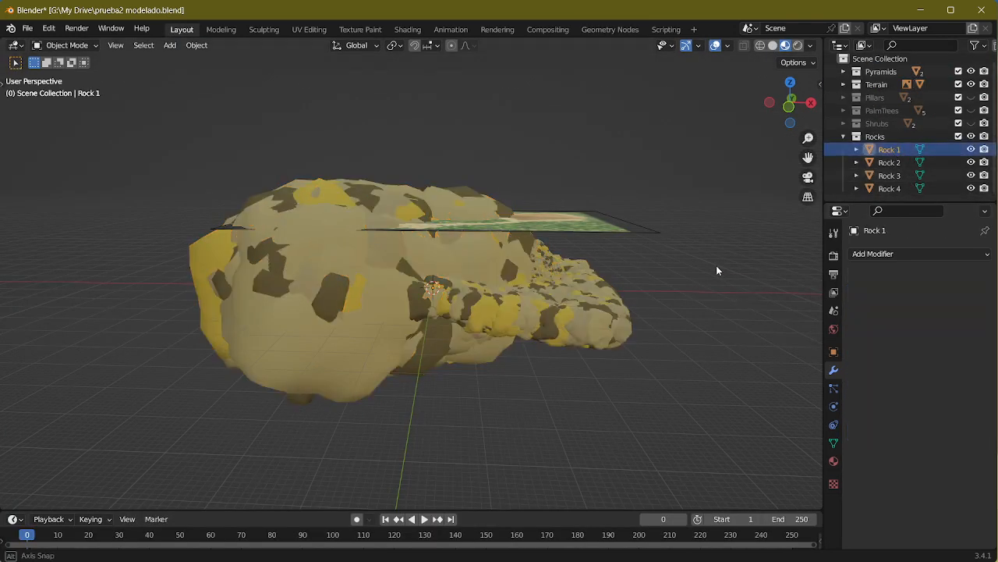
key(s)
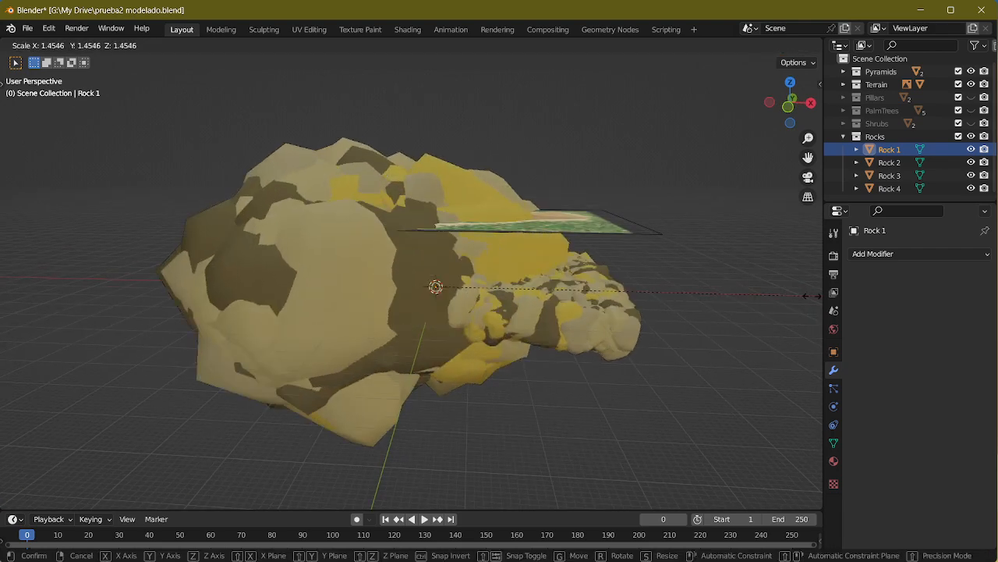
right_click(658, 308)
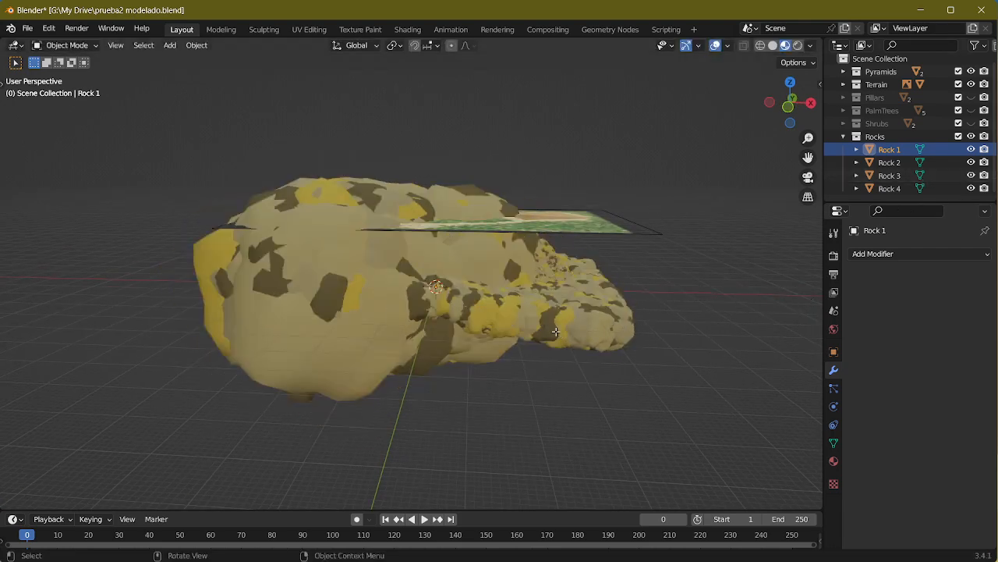
Step: Try scaling all of Rock 1's mesh geometry in Edit Mode, and return to Object Mode
key(Tab)
key(a)
key(s)
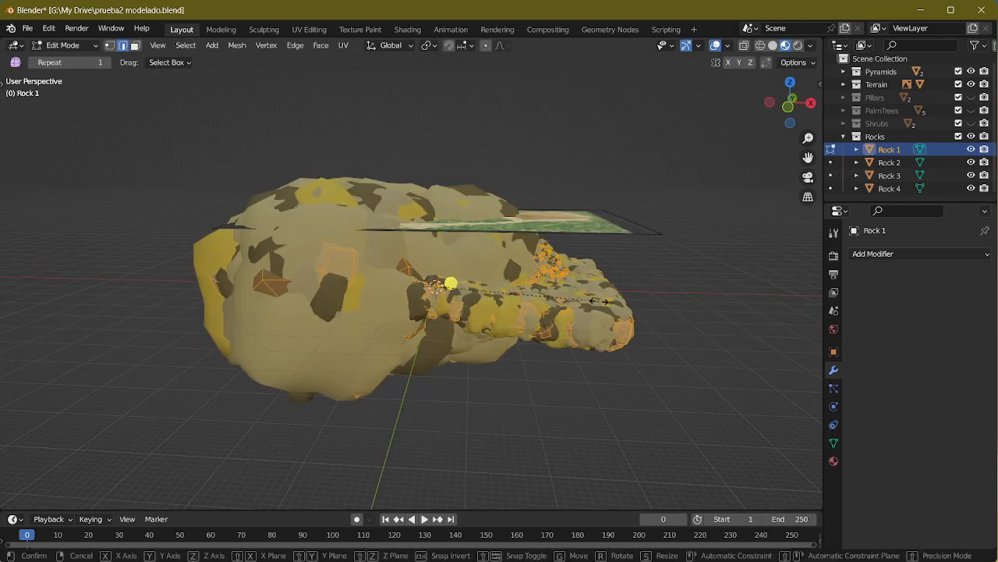
right_click(688, 315)
middle_drag(668, 330, 633, 339)
scroll(634, 326, up, 3)
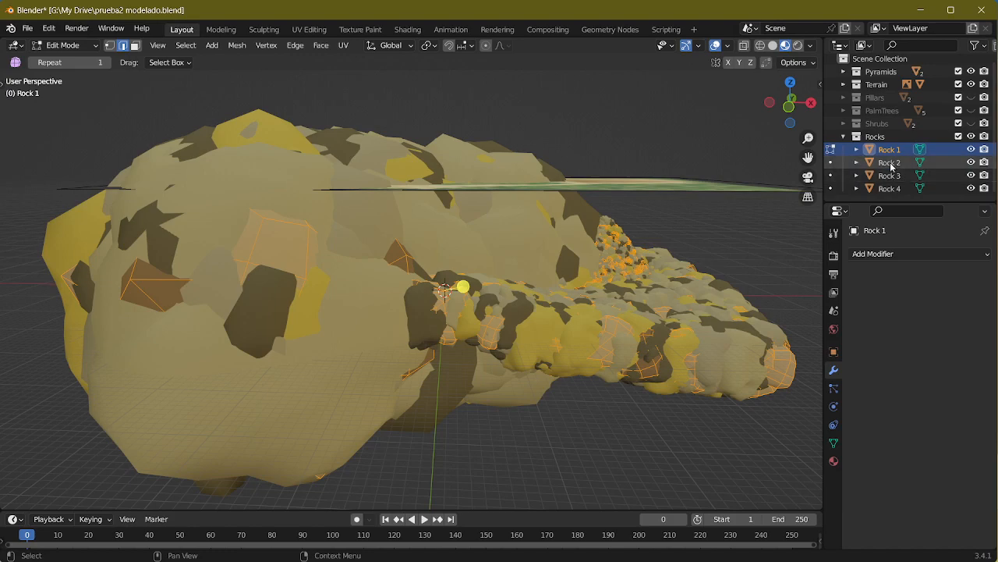
key(Tab)
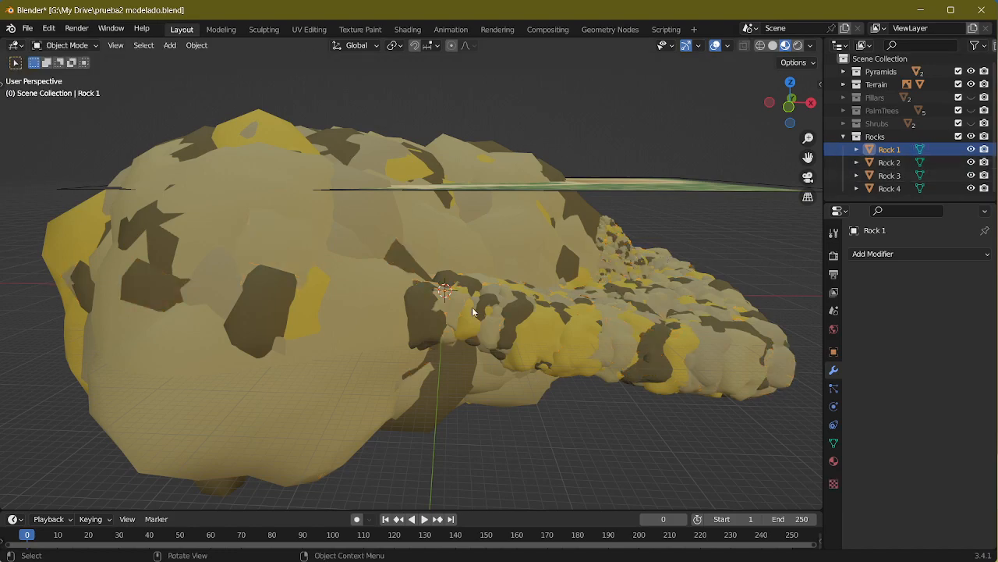
middle_drag(472, 306, 492, 291)
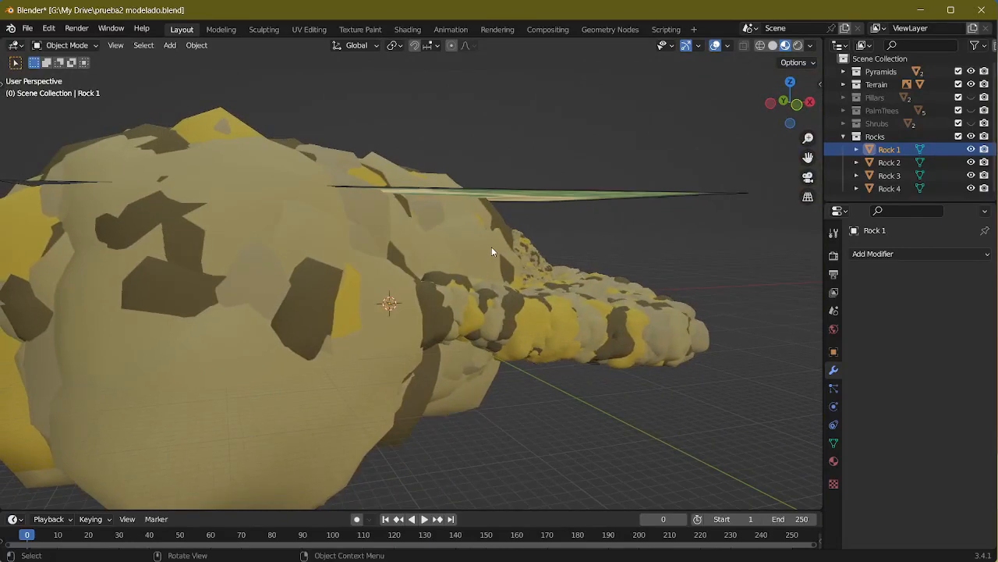
Step: In the Geometry Nodes workspace, open the Terrain's Rocks group, enlarge the node editor and expand the Collection Info node
click(608, 28)
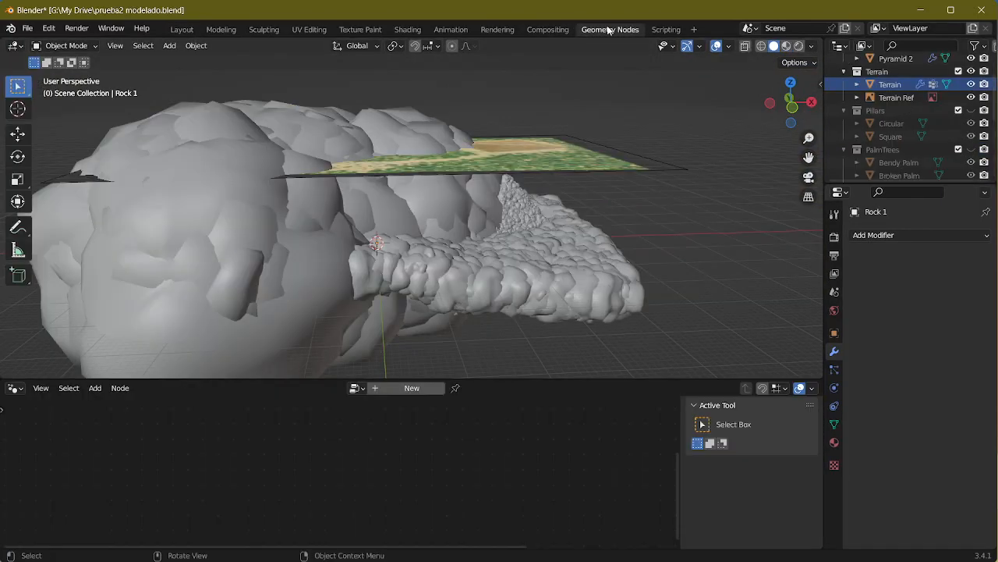
click(469, 282)
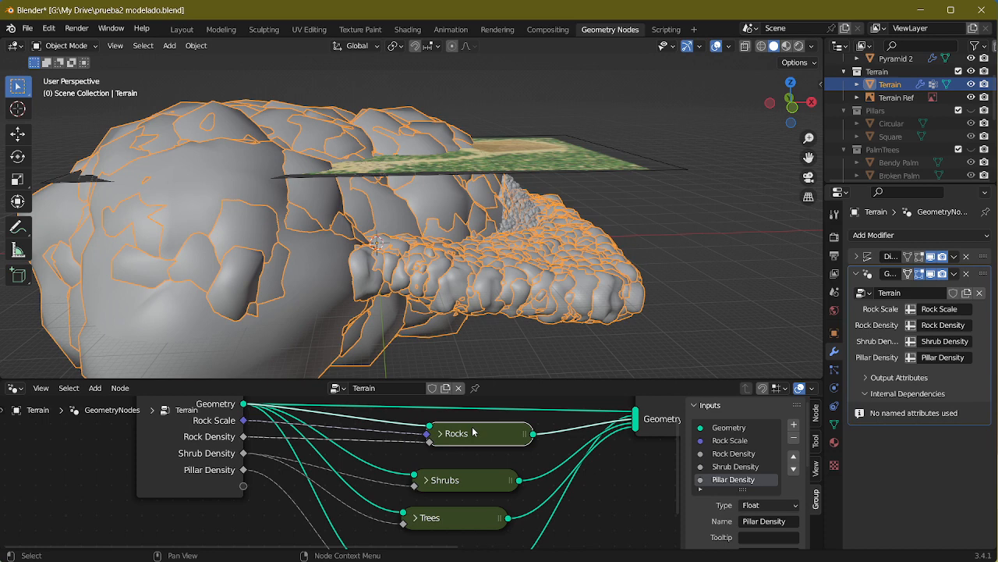
key(Tab)
key(Home)
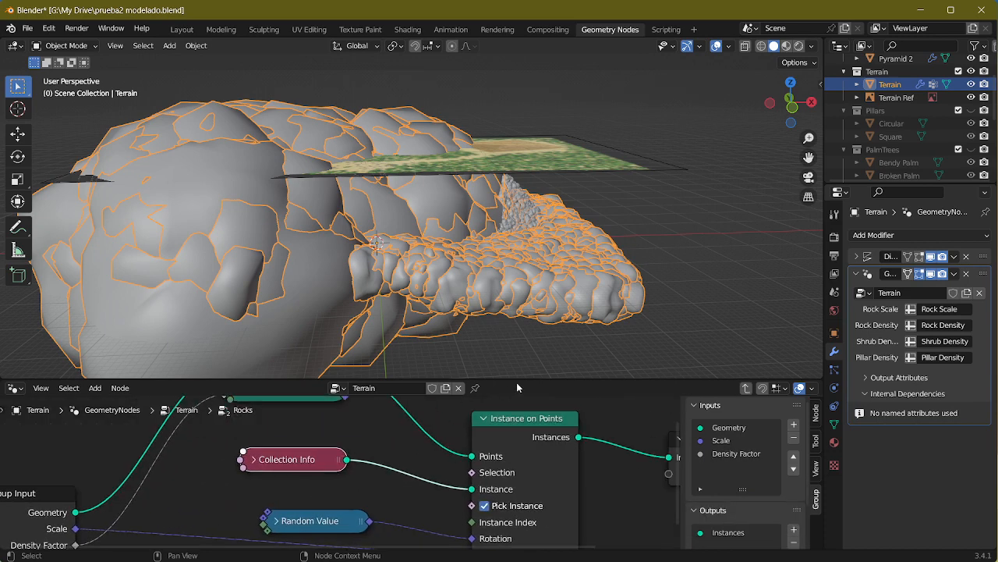
drag(518, 381, 542, 185)
click(252, 362)
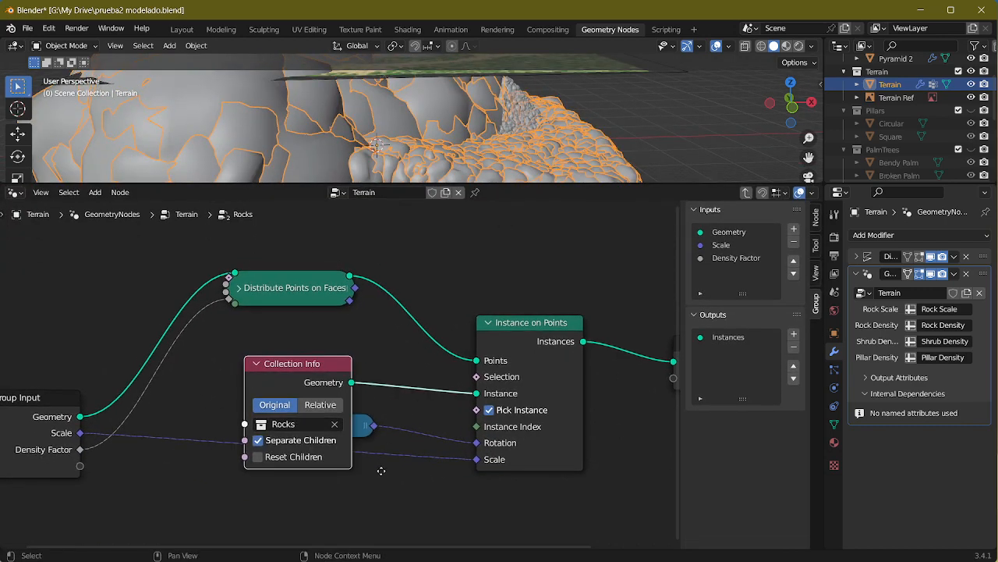
Step: Toggle Reset Children on the Collection Info node, collapse the node and place it just above Random Value
middle_drag(364, 460, 413, 468)
drag(341, 386, 334, 357)
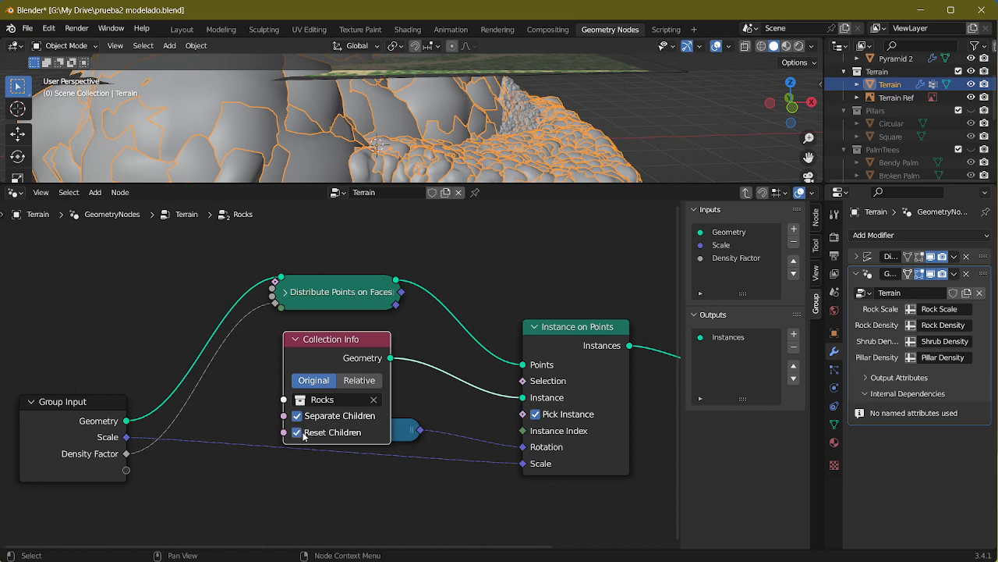
click(297, 432)
click(295, 339)
drag(332, 340, 332, 361)
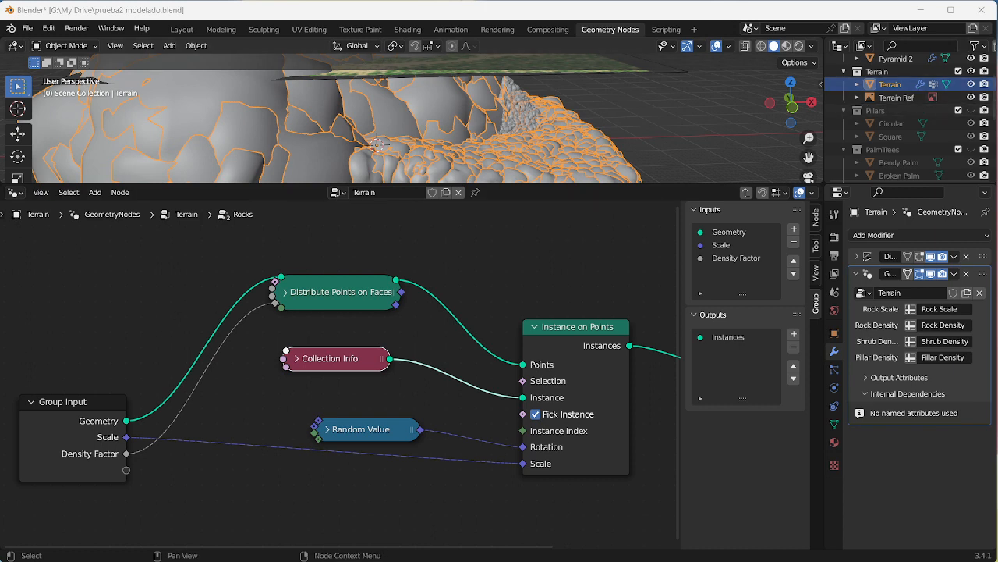
click(995, 197)
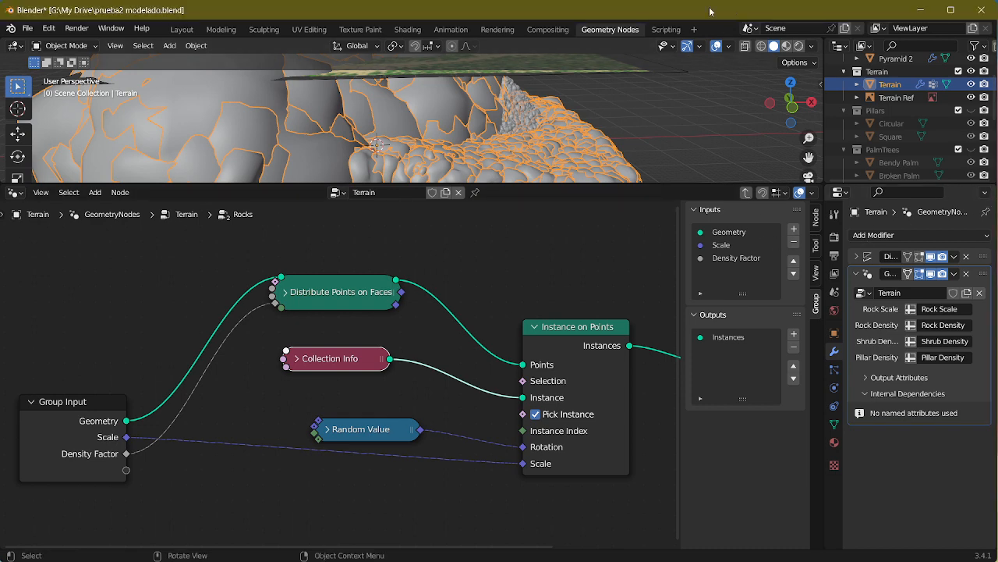
drag(660, 16, 661, 15)
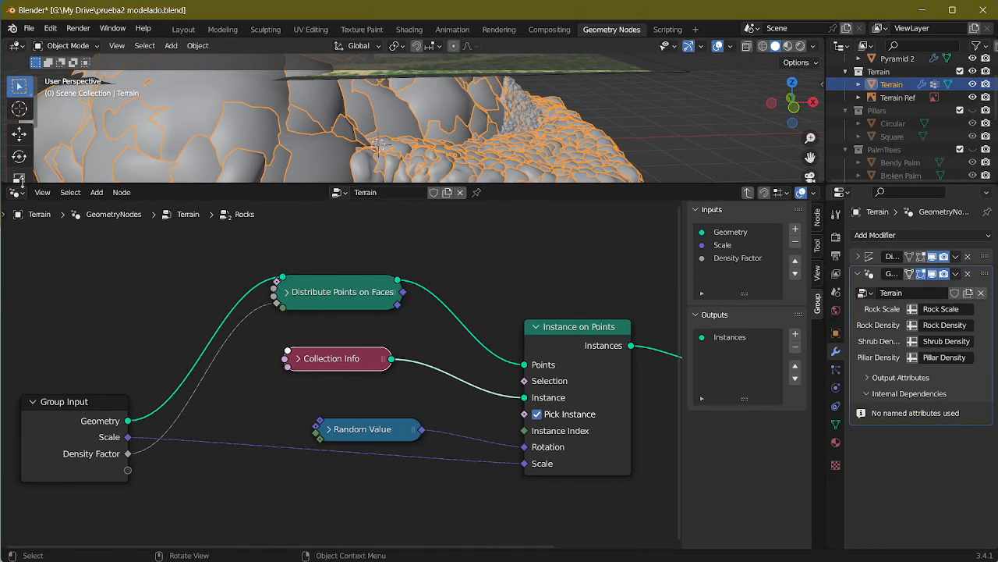
drag(1, 181, 1, 181)
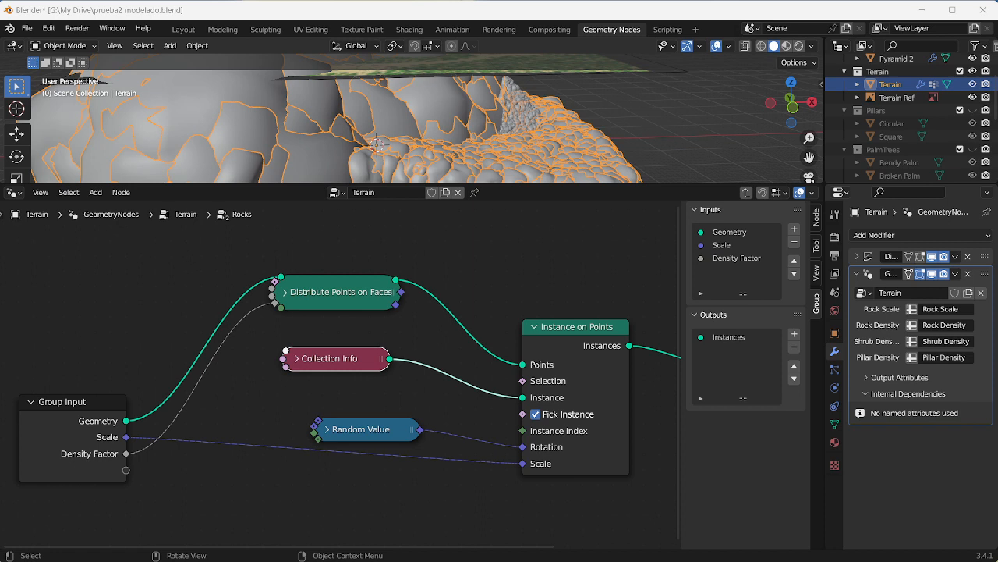
Step: Deselect the nodes and save the pyramid scene file
click(274, 496)
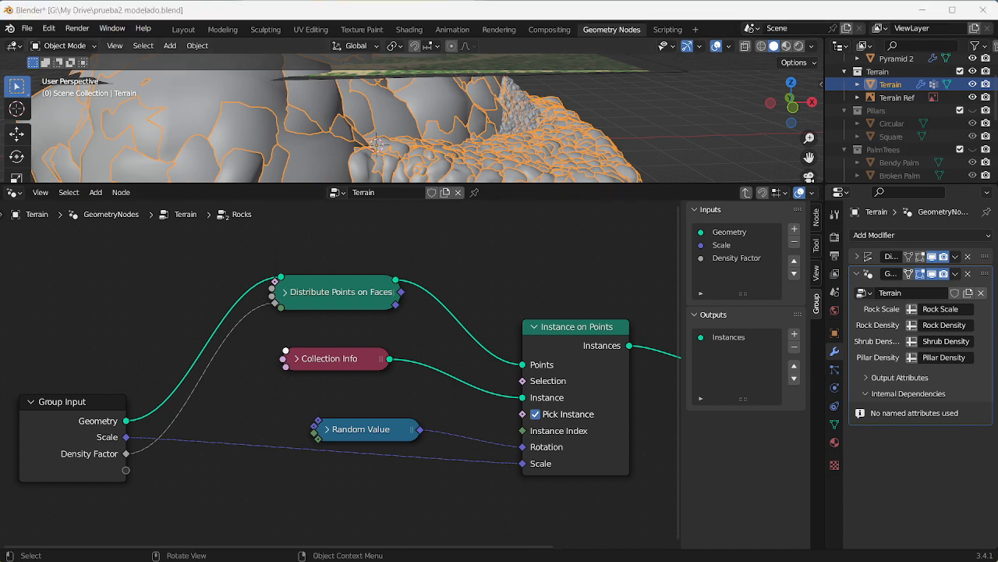
click(133, 304)
key(ctrl+s)
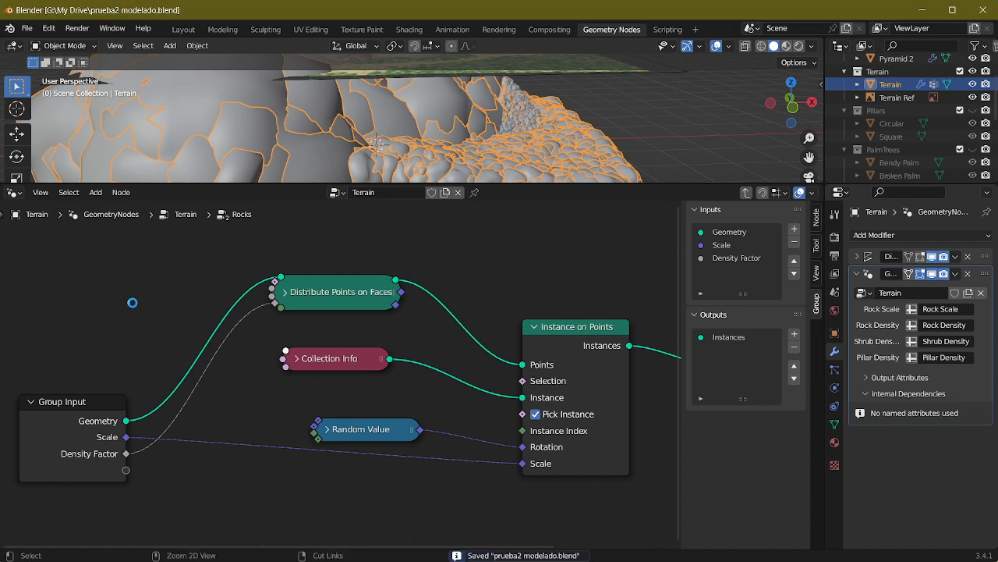
Step: Switch to the forest.blend project and examine the trees Collection Info node's settings in the landscape's node group
key(alt+Tab)
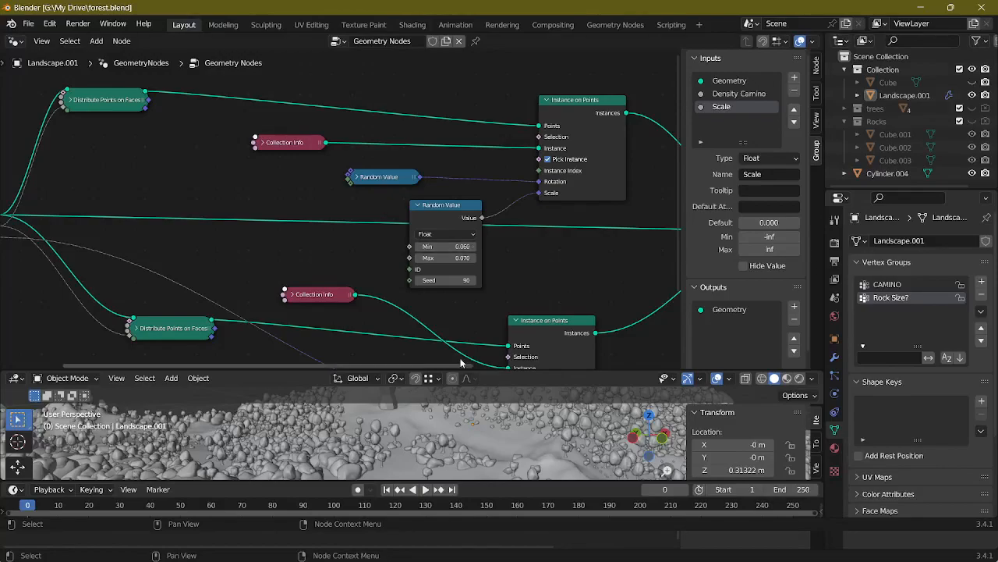
drag(491, 372, 492, 135)
middle_drag(546, 234, 367, 296)
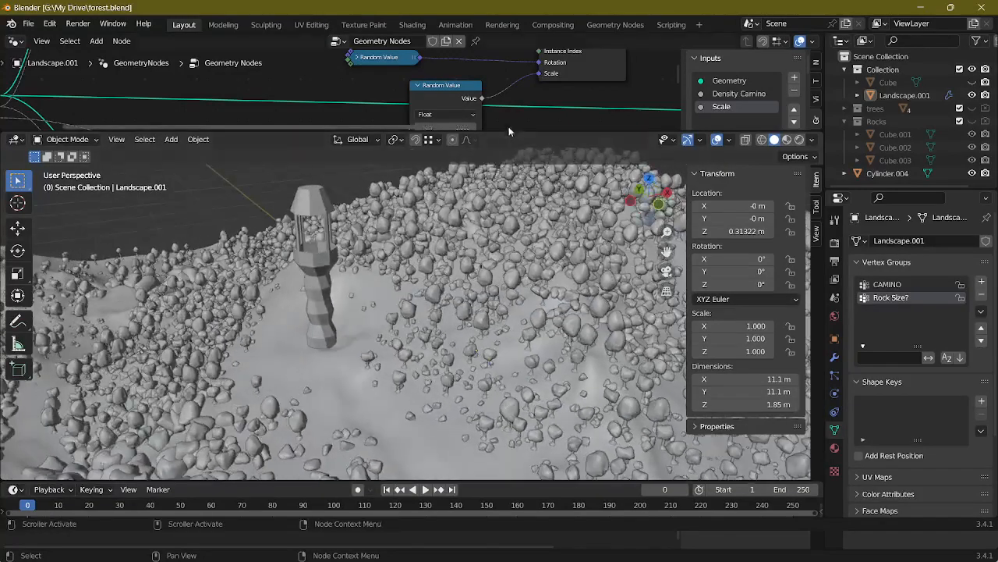
drag(516, 131, 503, 382)
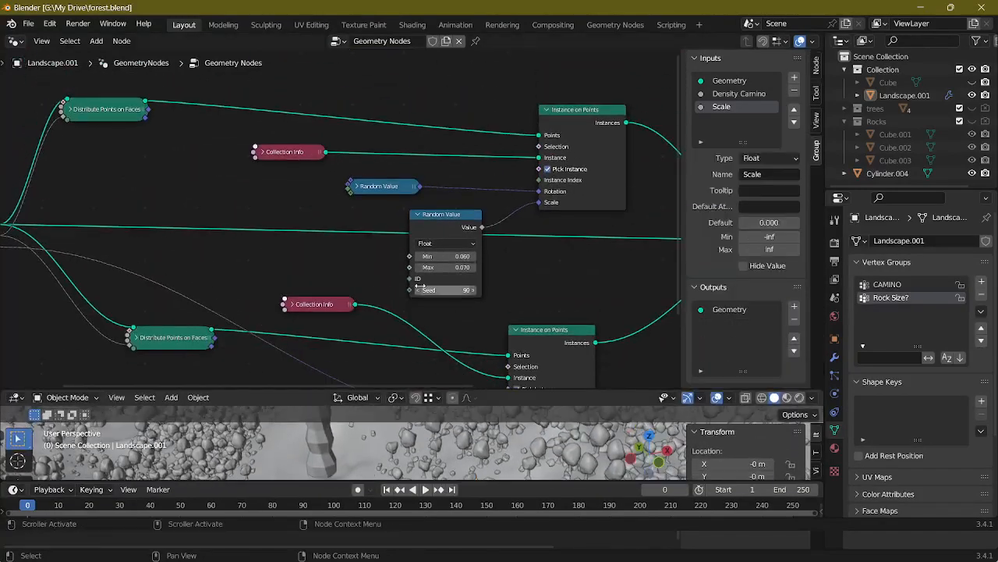
middle_drag(336, 260, 411, 311)
click(334, 241)
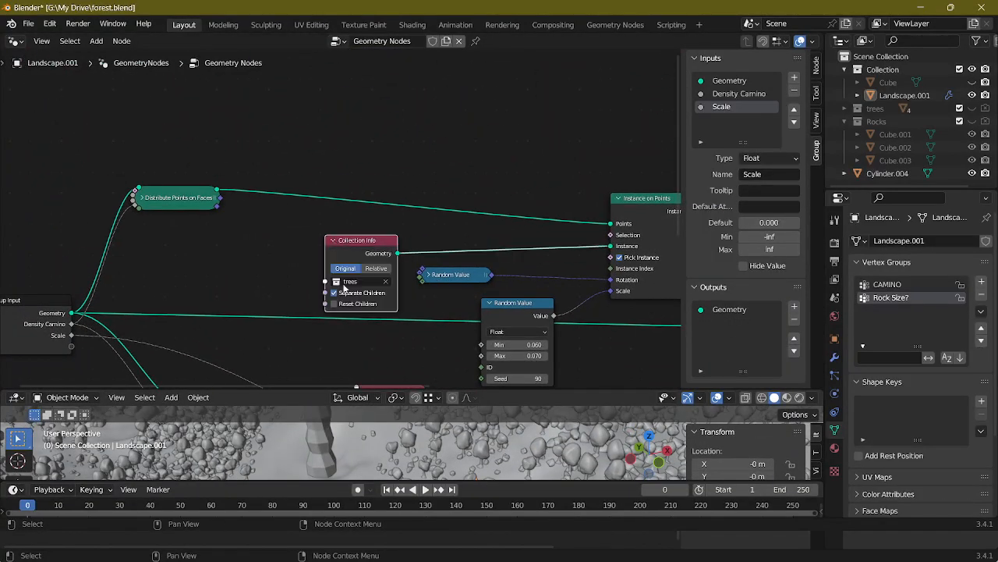
shift+middle_drag(403, 274, 383, 249)
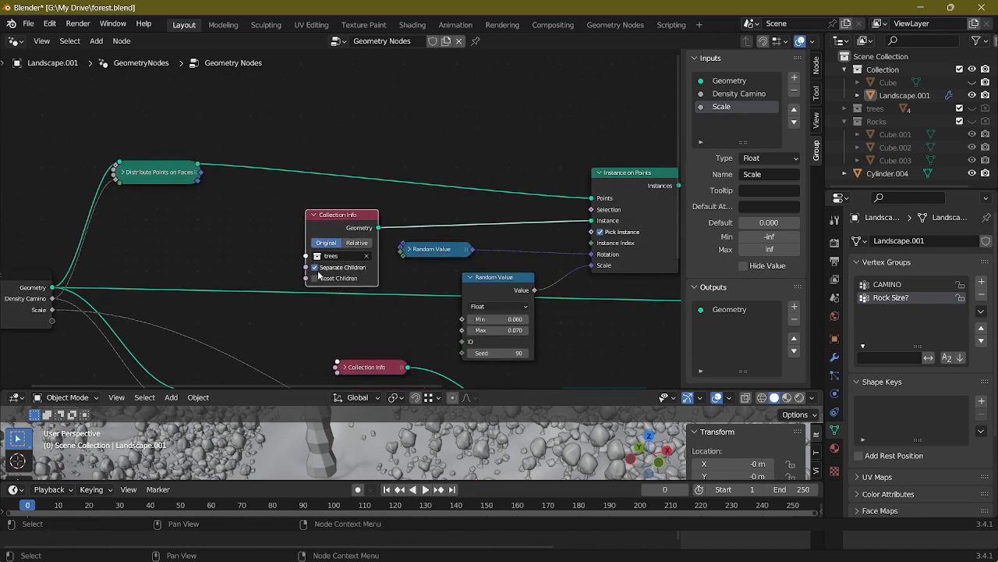
scroll(321, 280, down, 1)
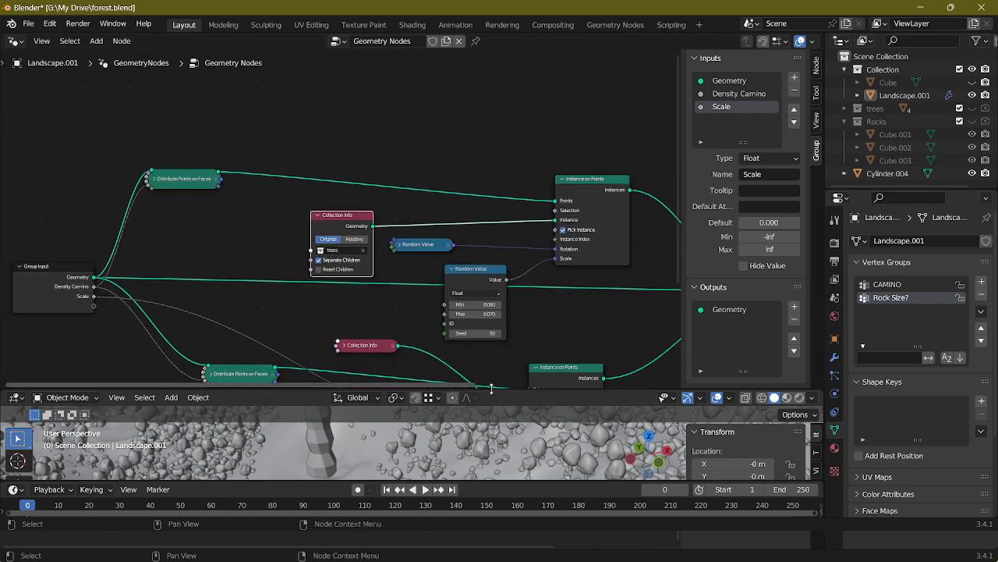
Step: Enlarge the 3D viewport, unhide the trees collection and select the tree object Cylinder
drag(491, 388, 492, 117)
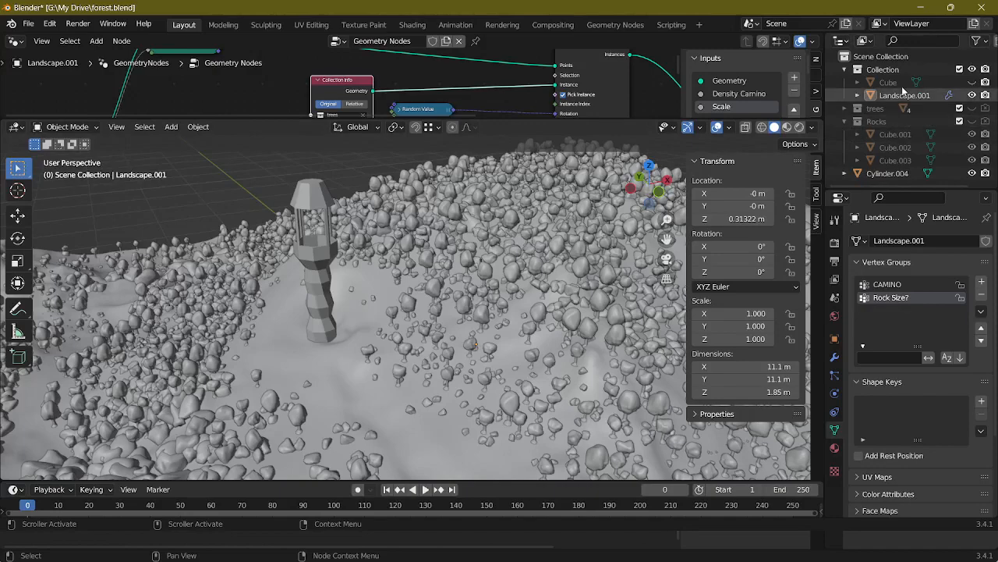
click(858, 108)
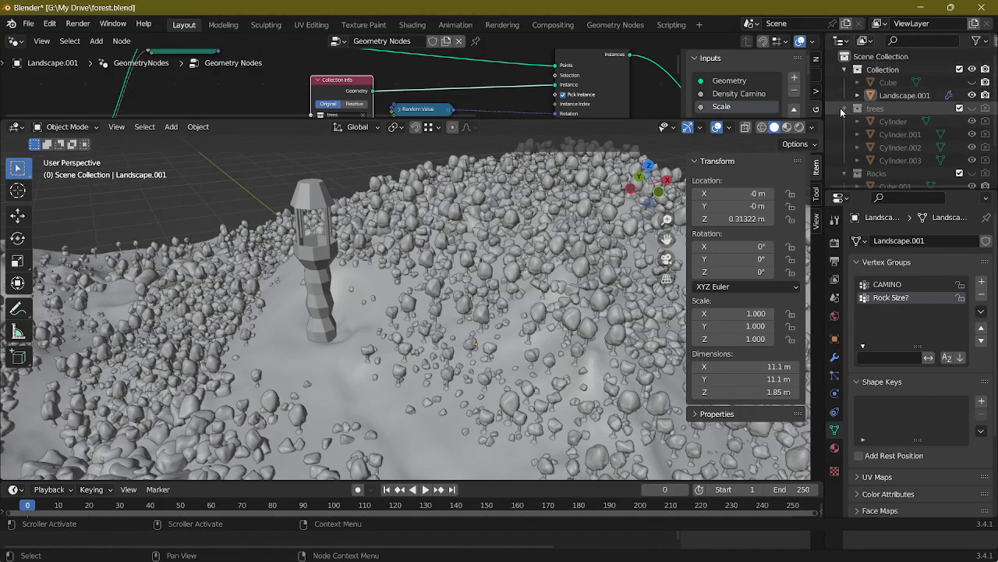
click(959, 108)
click(893, 121)
middle_drag(487, 212, 508, 212)
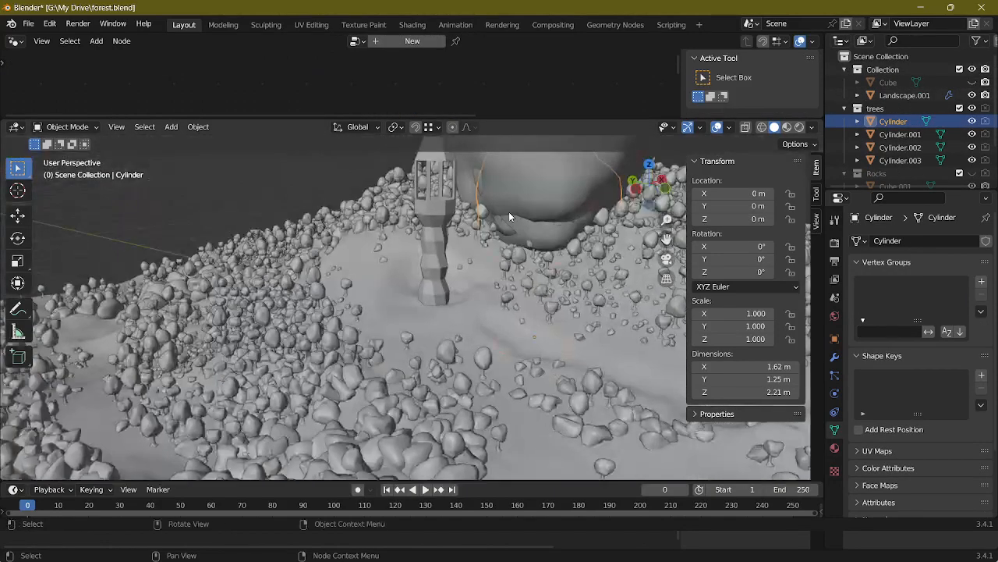
scroll(509, 215, down, 6)
middle_drag(511, 257, 461, 251)
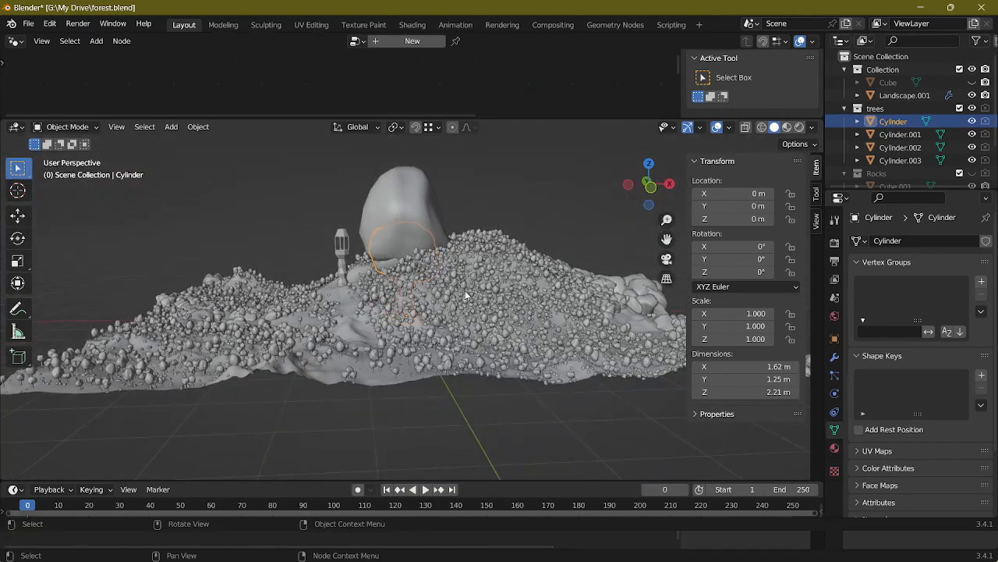
Step: Try scaling the Cylinder tree in Object Mode, and try scaling its mesh up in Edit Mode
key(s)
key(Escape)
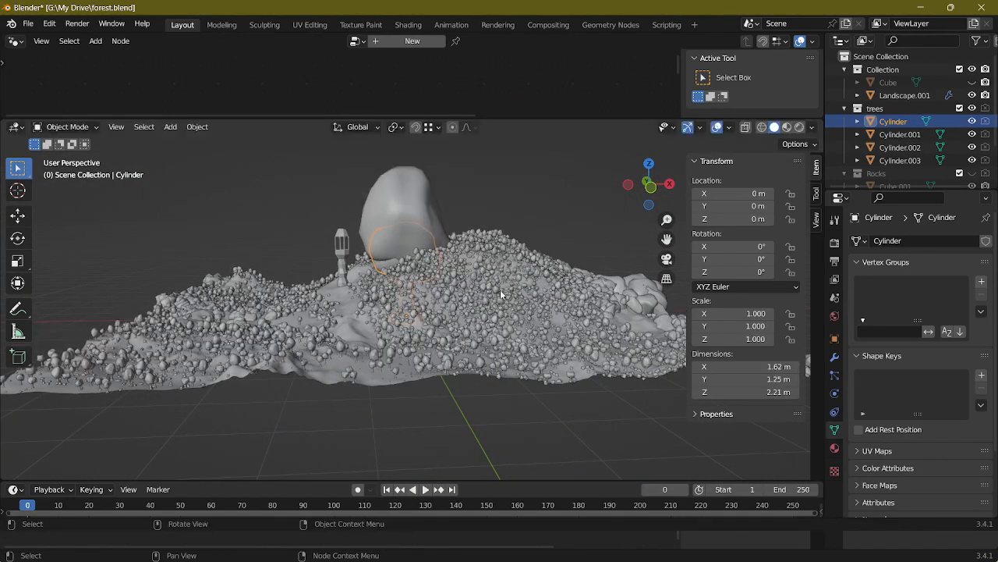
key(Tab)
key(s)
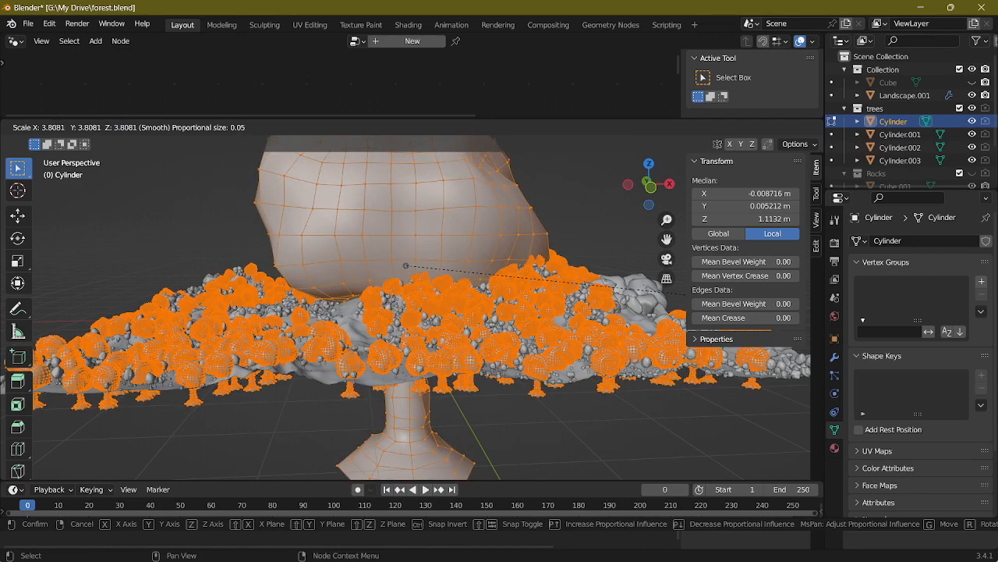
key(Escape)
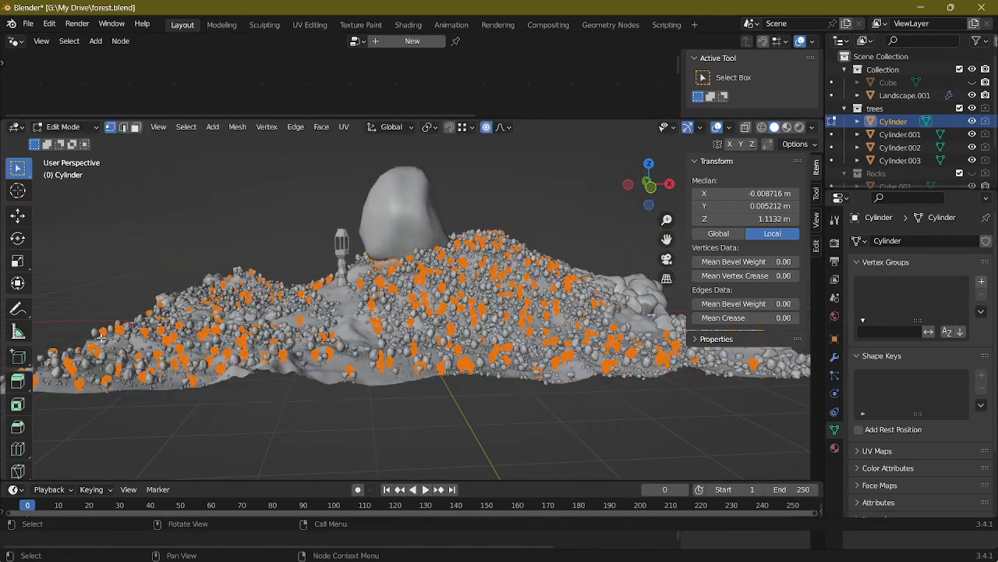
key(Tab)
Step: Try scaling the Cylinder tree up again in Object Mode to compare its effect on the scattered trees
scroll(373, 344, up, 6)
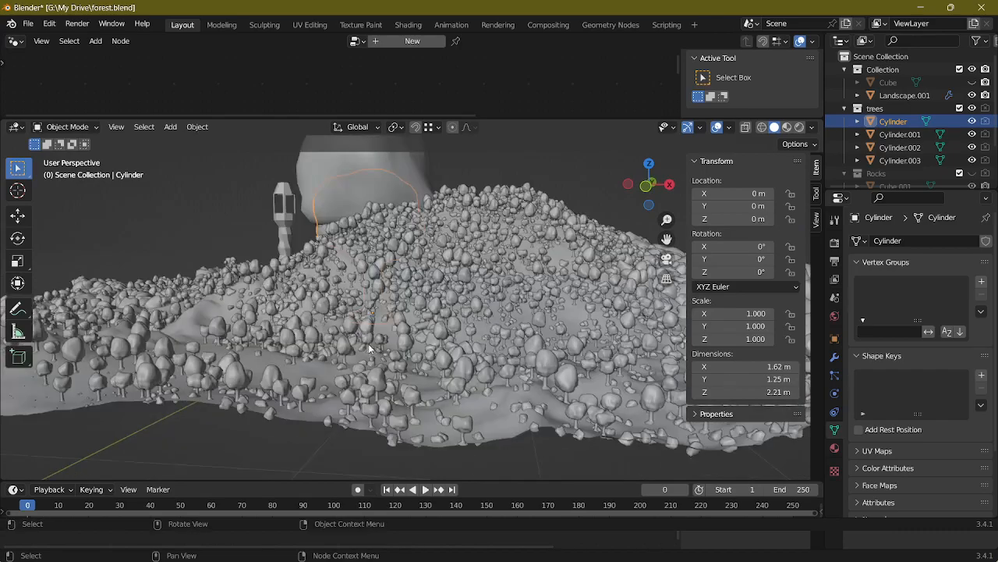
key(s)
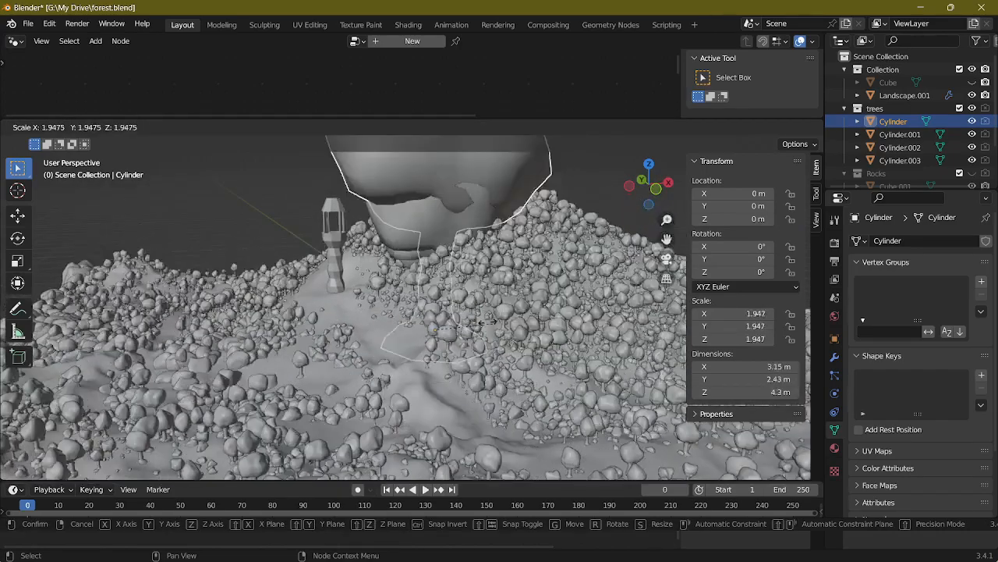
right_click(441, 311)
middle_drag(404, 327, 510, 360)
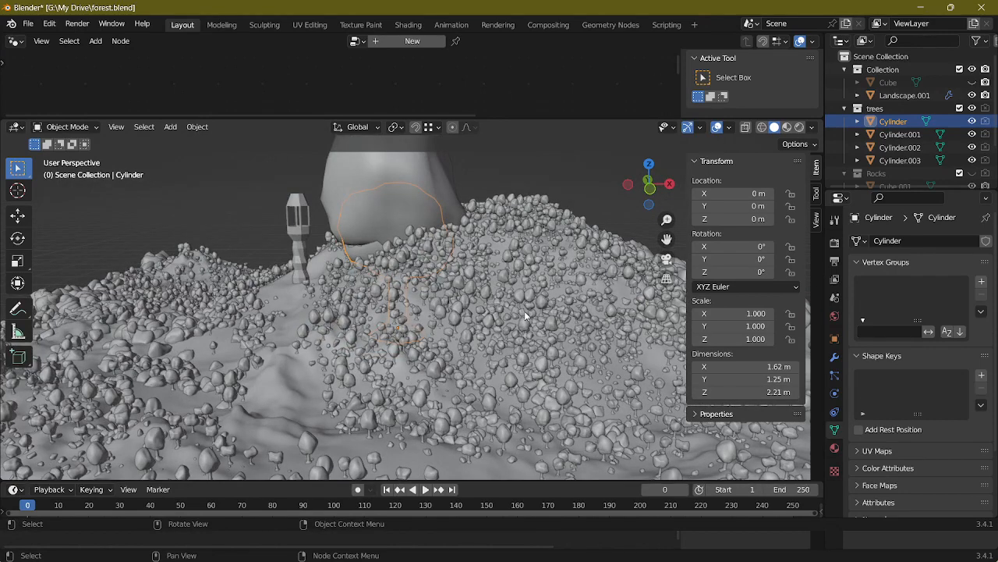
Step: Try scaling the Cylinder.002 tree in Object Mode to compare its effect on the trees scattered over the landscape
middle_drag(524, 311, 502, 269)
click(421, 172)
key(s)
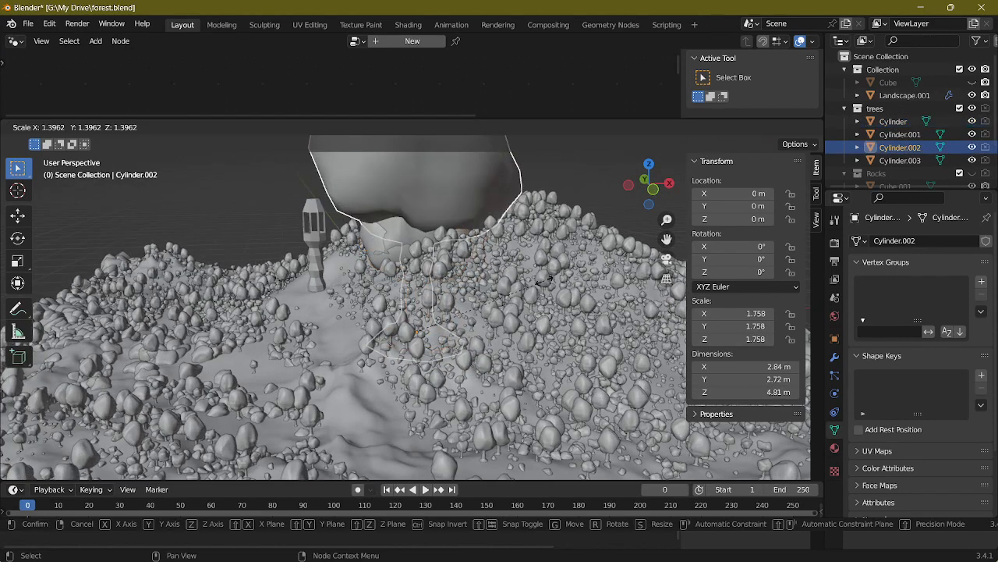
right_click(522, 279)
click(584, 298)
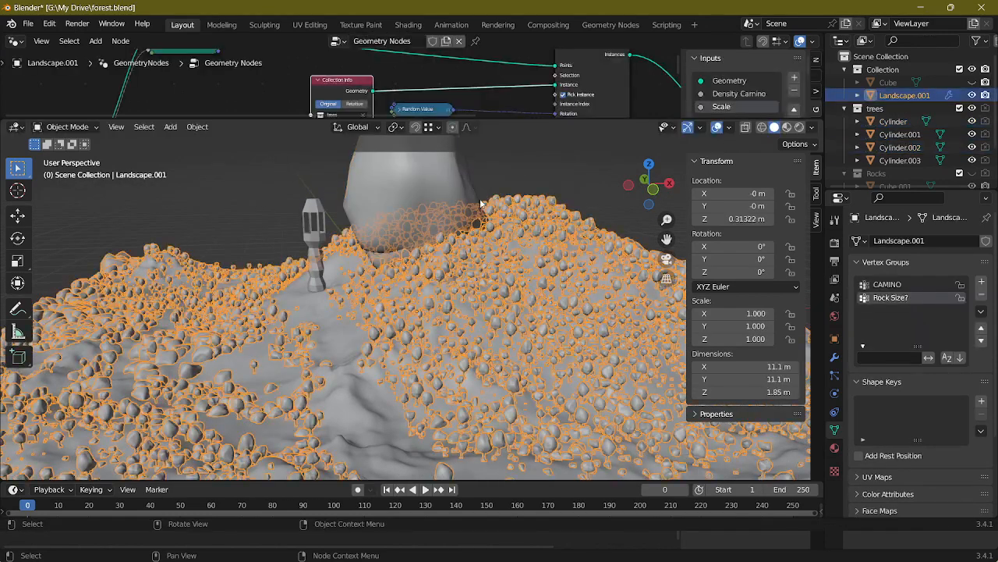
middle_drag(576, 304, 578, 312)
scroll(529, 330, up, 3)
scroll(529, 314, down, 3)
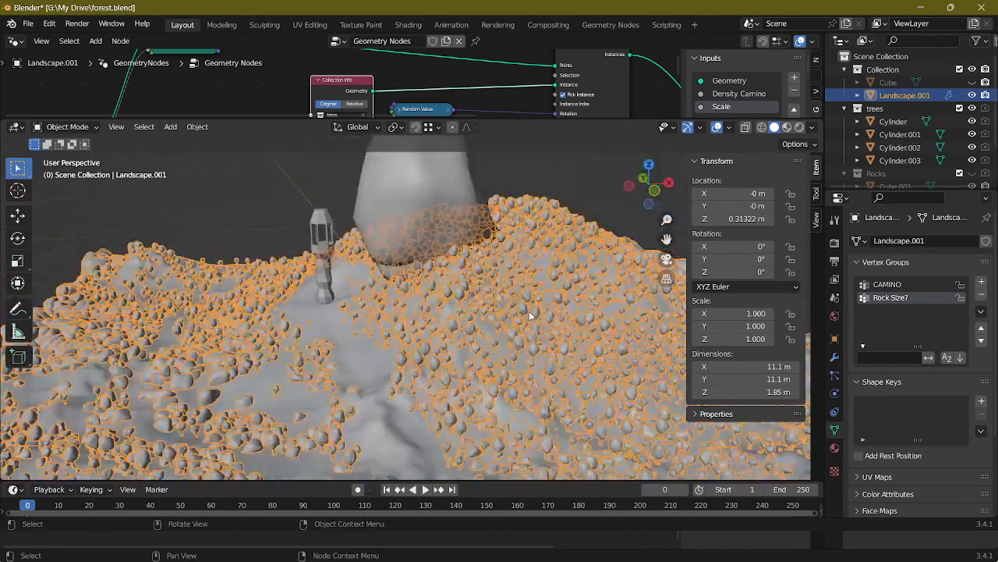
click(448, 201)
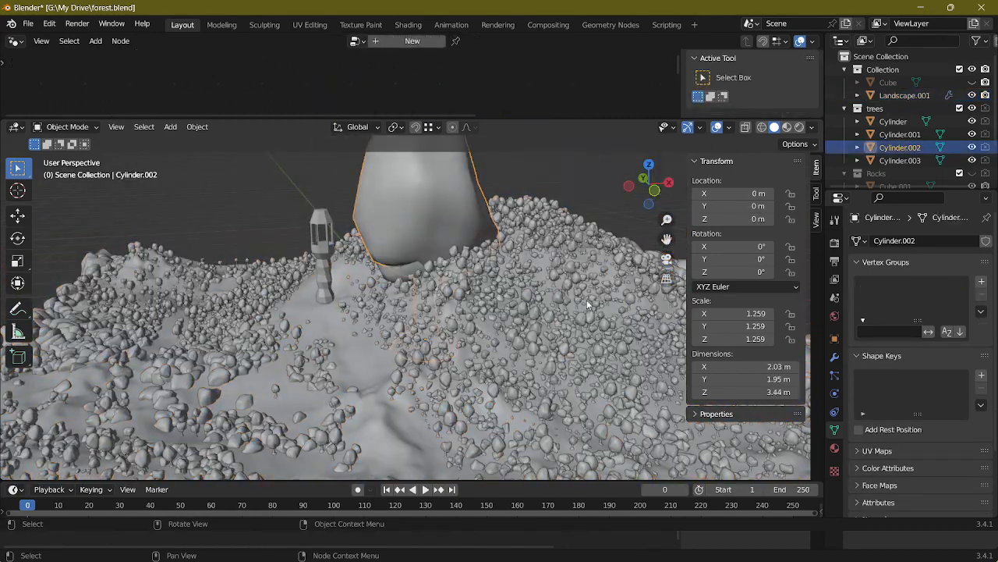
key(s)
key(Escape)
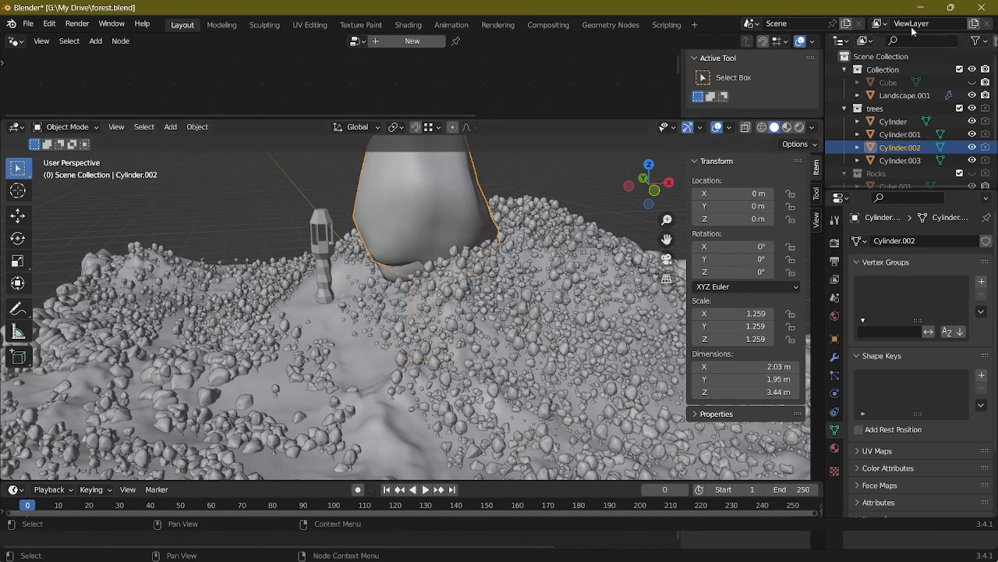
Step: Close the forest.blend project, return to prueba2 modelado.blend and enlarge its 3D viewport above the node editor
click(981, 7)
click(524, 295)
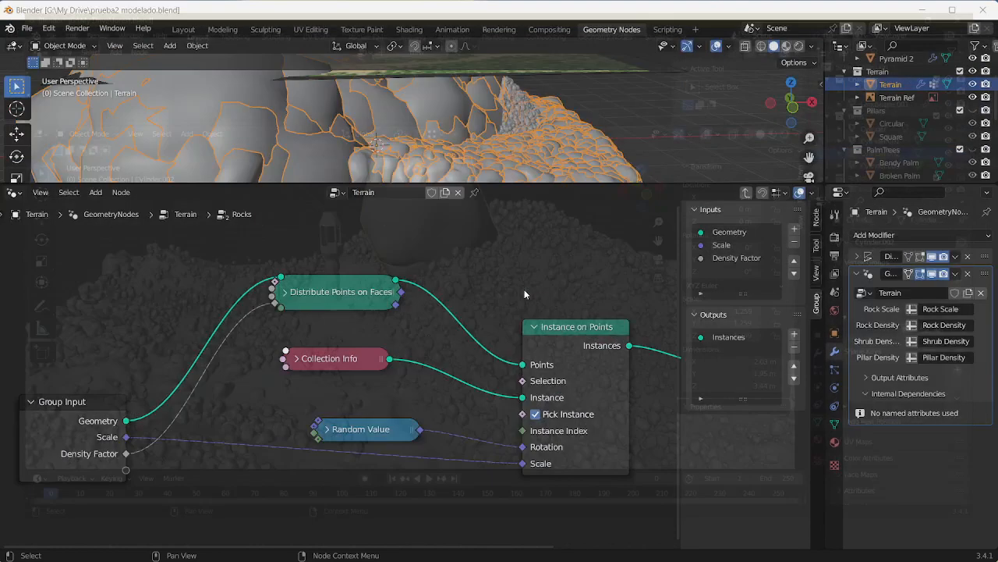
drag(540, 181, 540, 404)
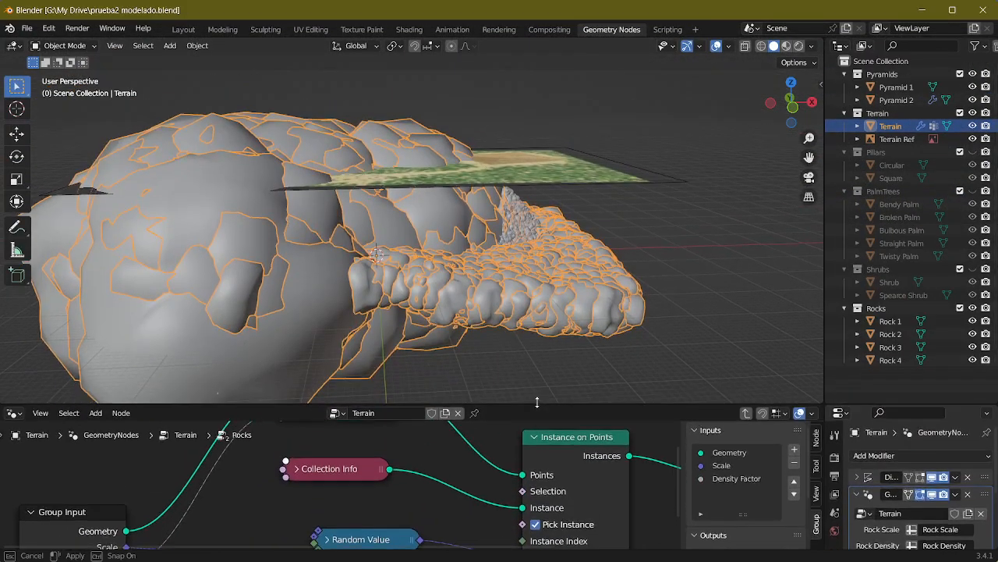
middle_drag(434, 277, 493, 286)
Step: Select Rock 1 through Rock 4 in the Layout workspace and try scaling their meshes together in Edit Mode
click(183, 29)
middle_drag(393, 272, 437, 258)
click(889, 149)
shift+click(890, 188)
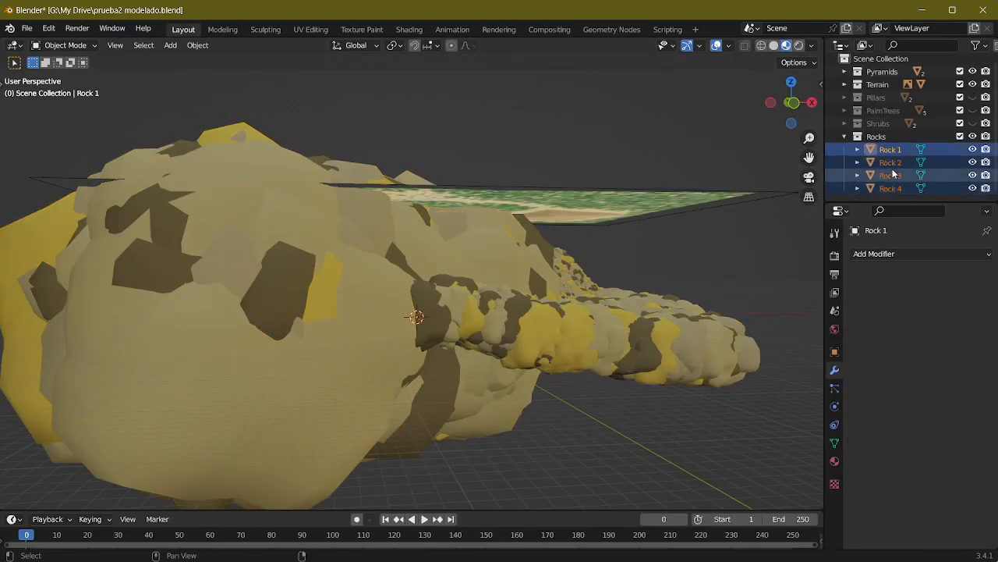
mouse_move(551, 323)
middle_down()
mouse_move(530, 341)
mouse_move(513, 328)
mouse_move(549, 334)
middle_up()
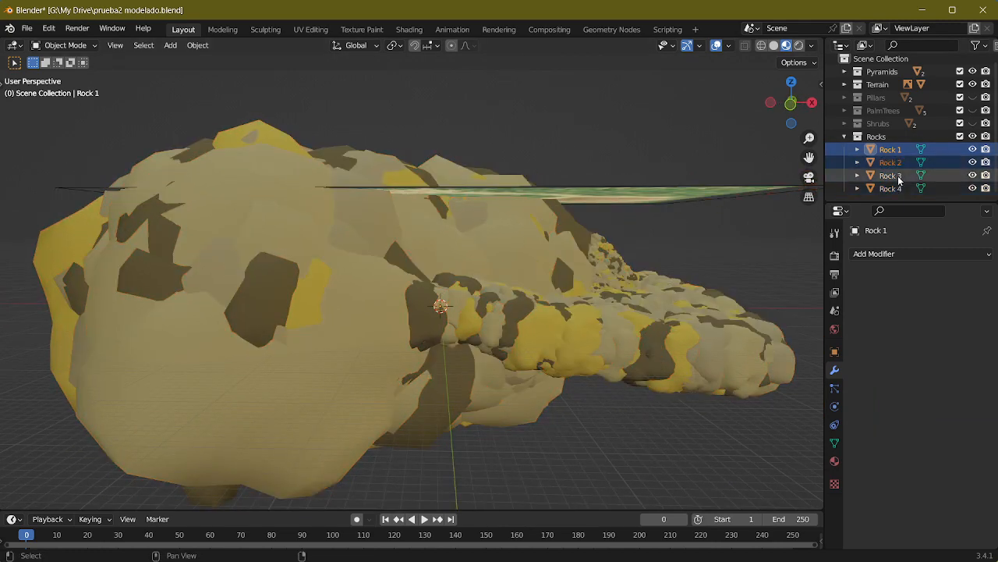
key(Tab)
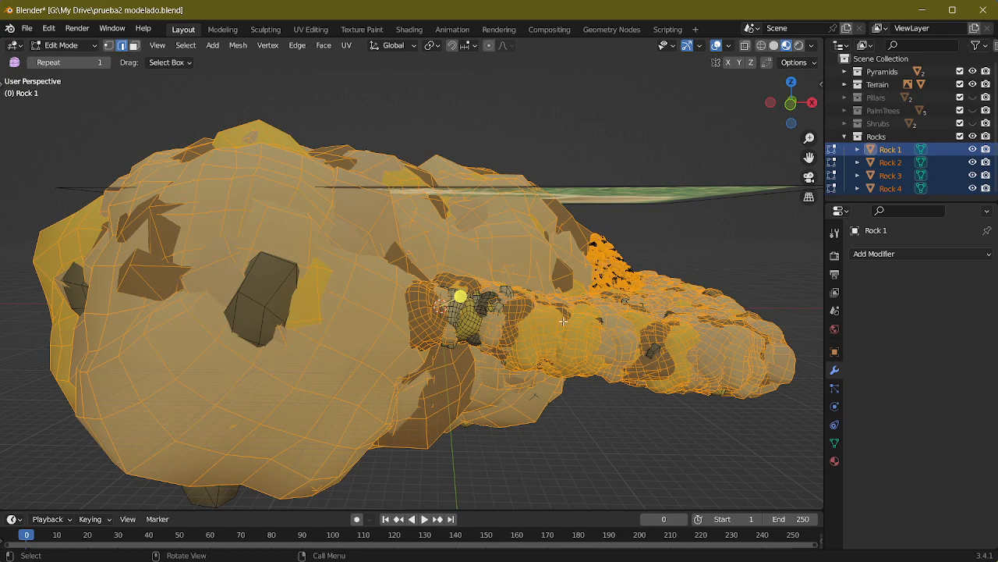
key(s)
key(Escape)
Step: Try moving the four rock meshes along the X axis in Edit Mode
shift+middle_drag(652, 341, 472, 324)
key(g)
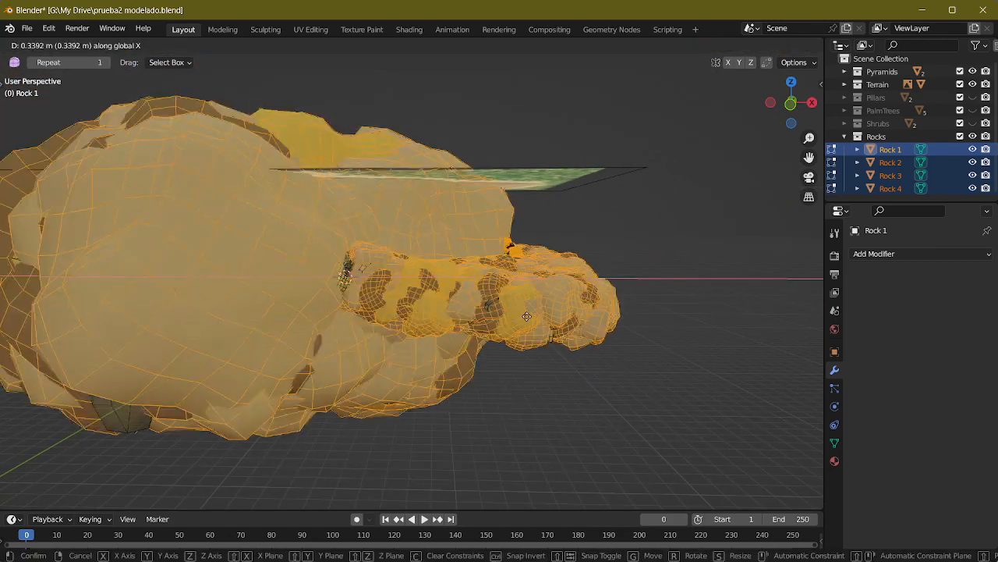
key(Escape)
middle_drag(504, 329, 515, 334)
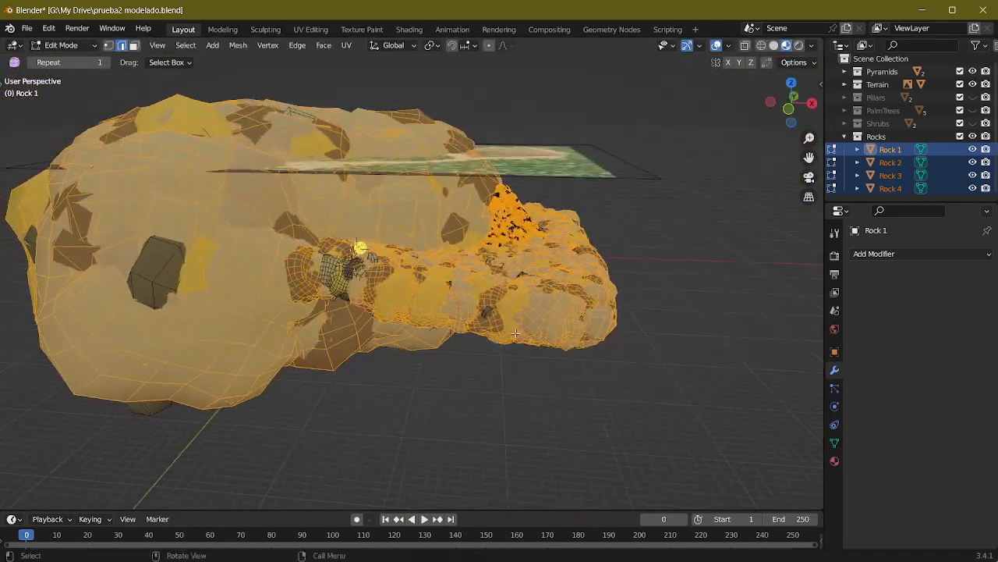
Step: Return to Object Mode and try moving the four rock objects along the X axis
key(Tab)
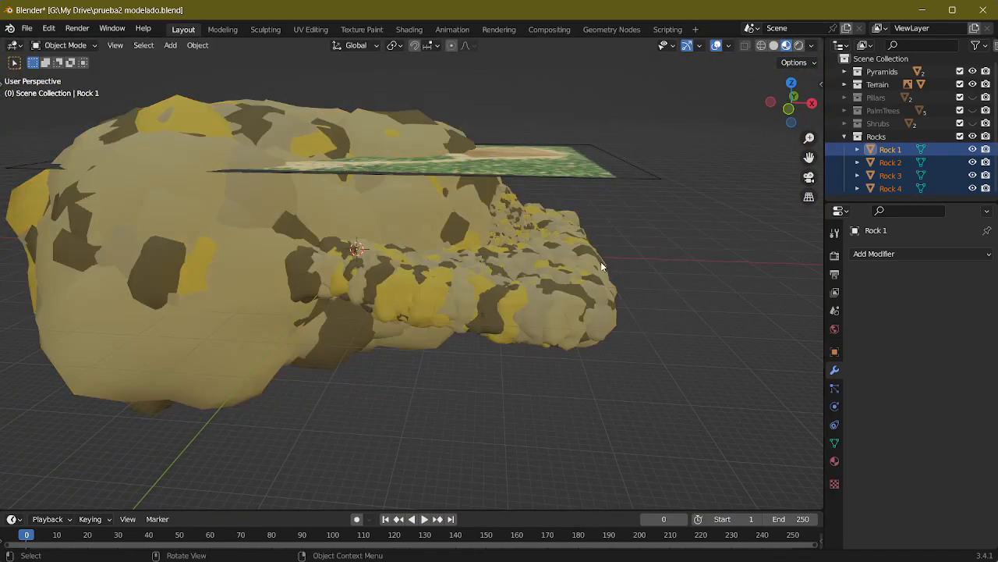
key(g)
key(x)
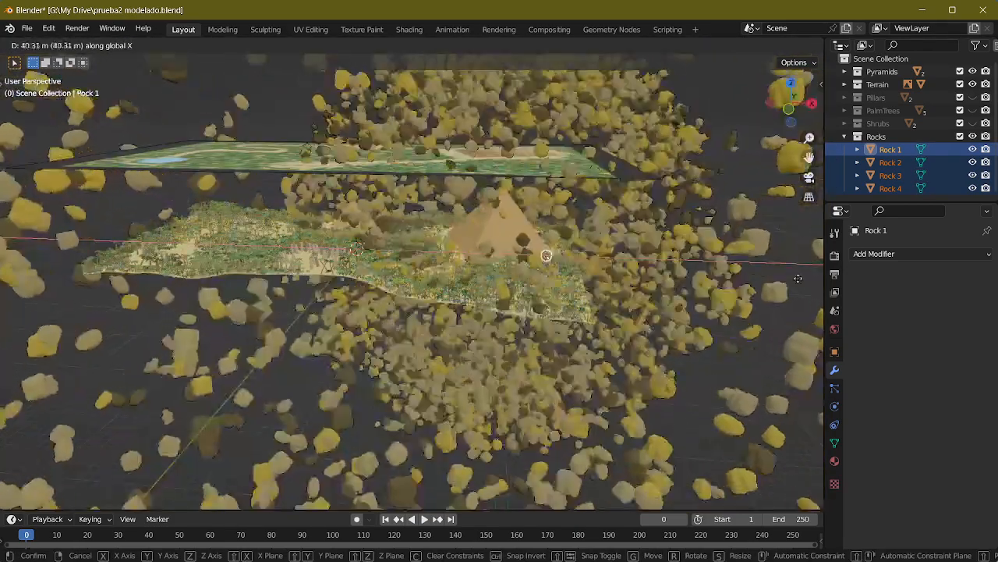
right_click(624, 259)
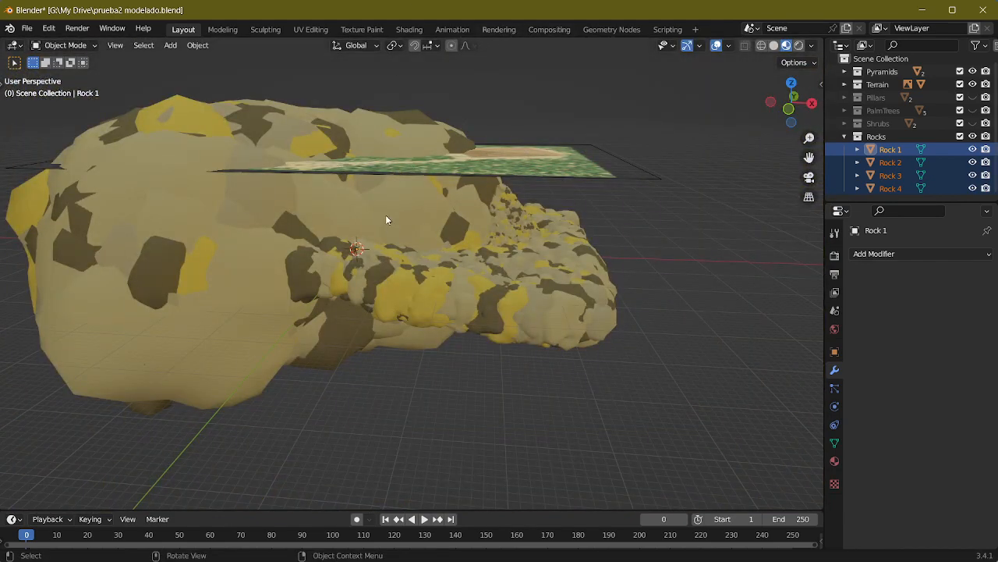
Step: Select the Terrain in the Geometry Nodes workspace, open its Rocks node group and expand the Collection Info node
click(596, 29)
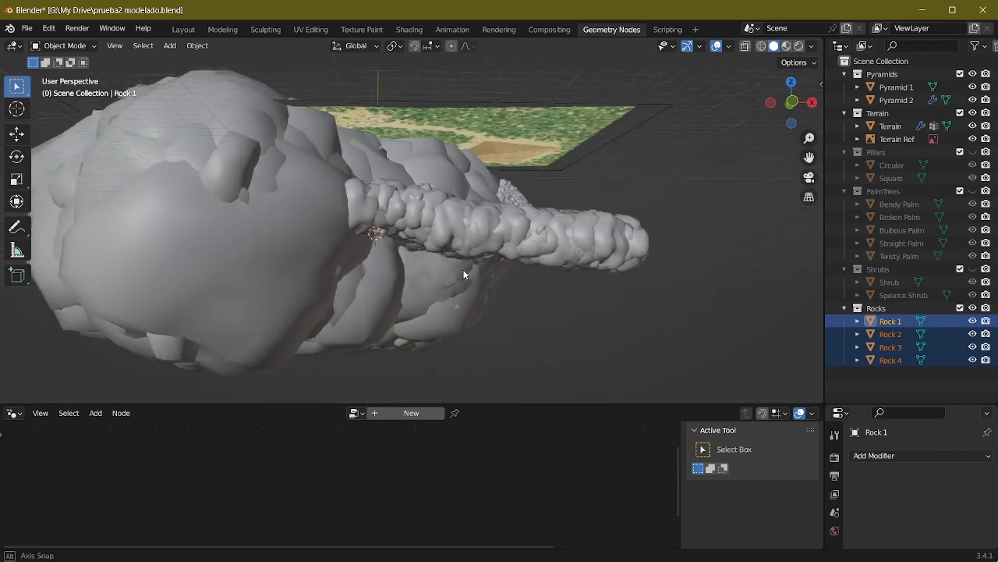
click(364, 231)
middle_drag(452, 546, 433, 510)
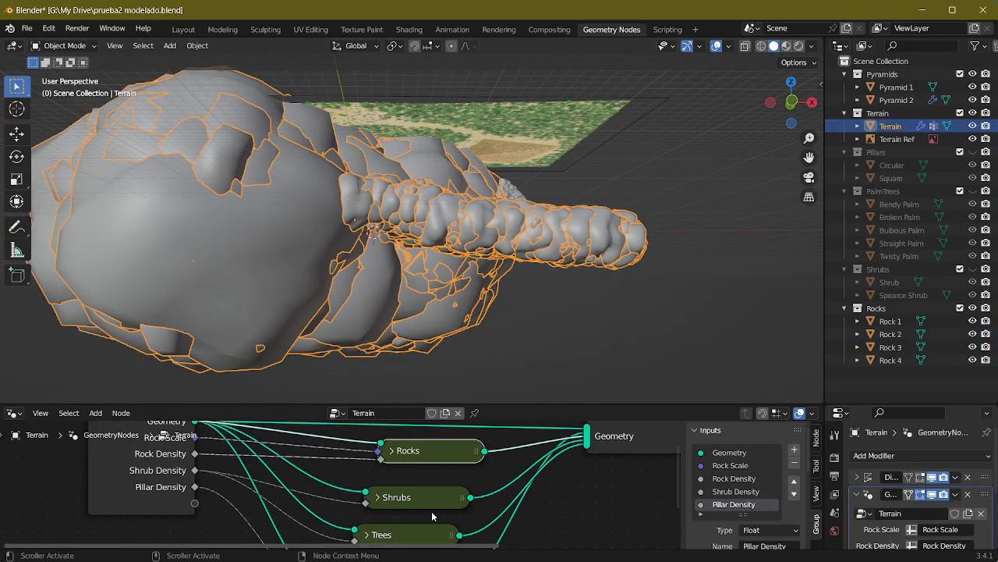
key(Tab)
shift+middle_drag(450, 474, 453, 392)
shift+middle_drag(442, 459, 498, 446)
click(351, 458)
shift+middle_drag(441, 462, 507, 495)
Step: Compare Relative and Original on the Rocks Collection Info node, ending on Original, and leave the node group
click(432, 480)
scroll(438, 288, up, 10)
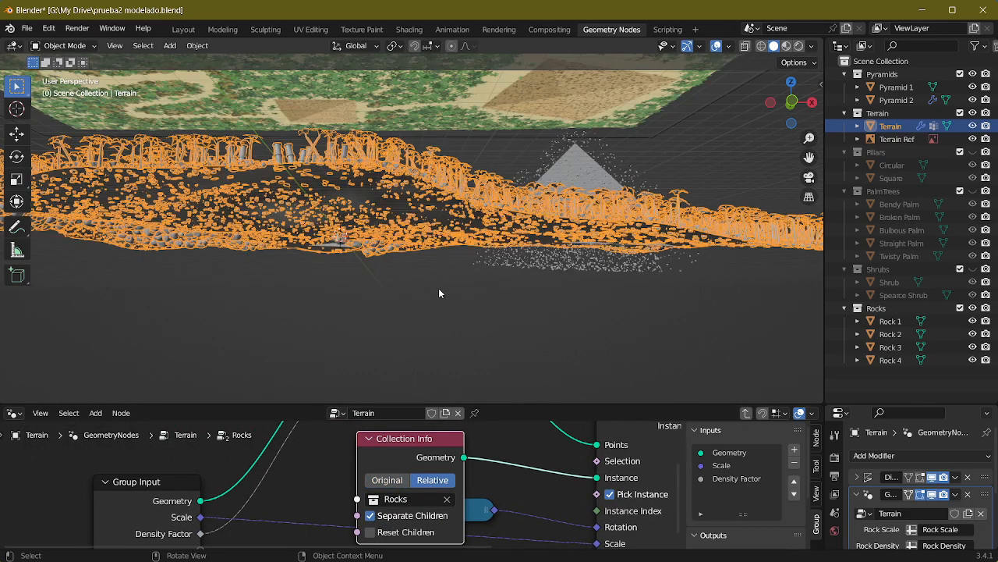
middle_drag(405, 291, 426, 403)
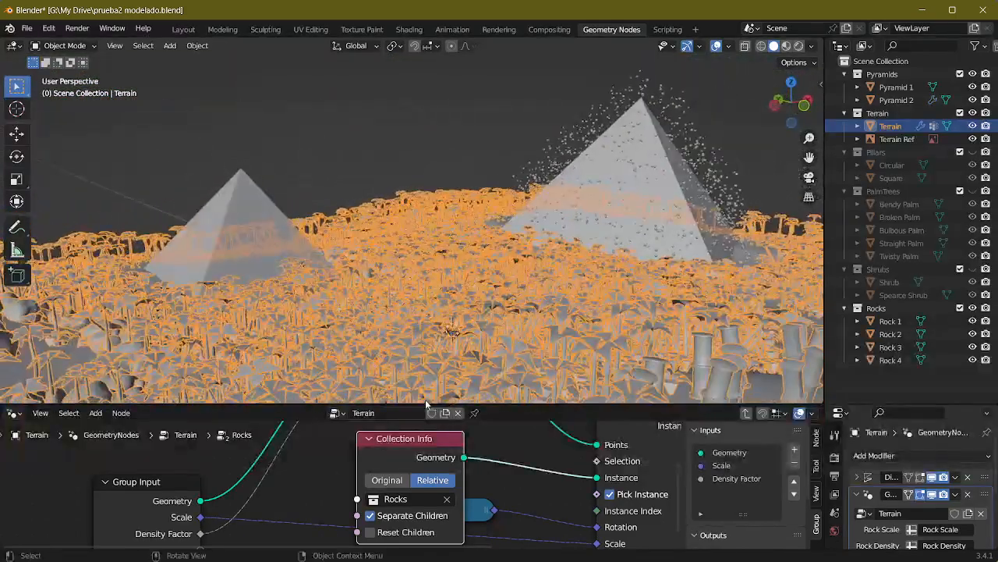
click(394, 479)
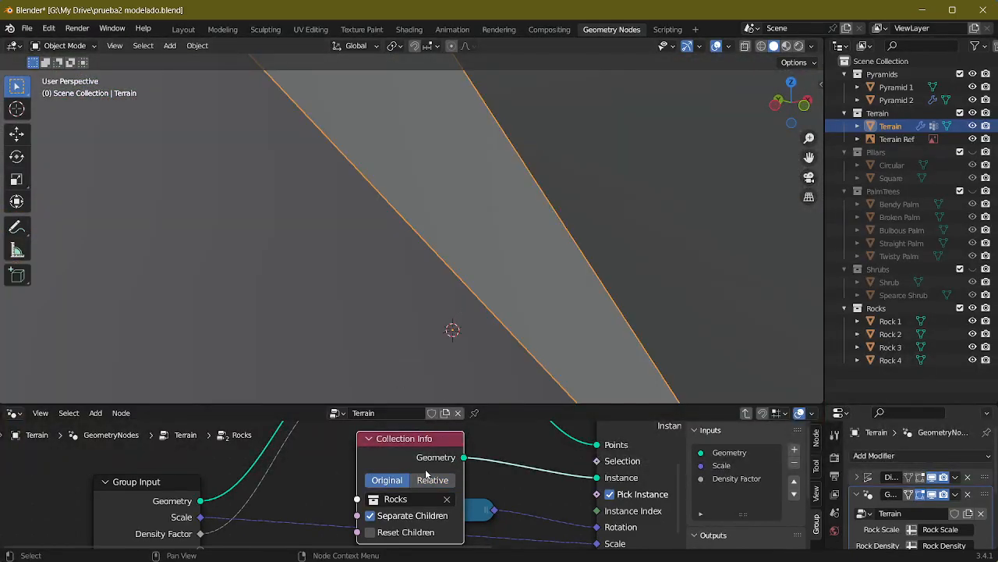
click(429, 479)
middle_drag(433, 393, 399, 424)
click(386, 479)
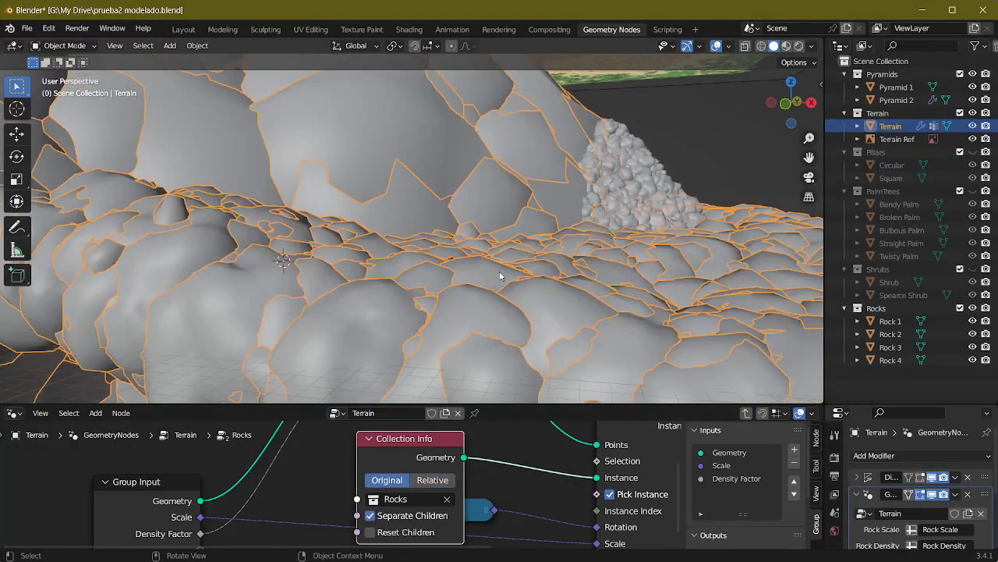
middle_drag(501, 276, 425, 278)
click(494, 236)
middle_drag(493, 232, 347, 226)
click(357, 284)
middle_drag(356, 283, 340, 110)
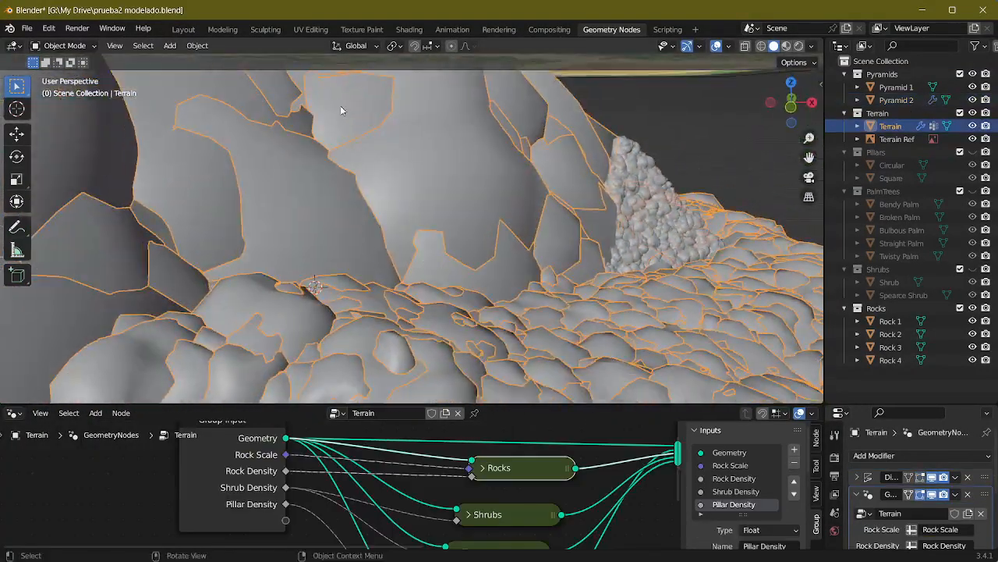
Step: Move Rock 1 along the X axis in the Layout workspace and select the Terrain to inspect the scattered rocks
click(184, 30)
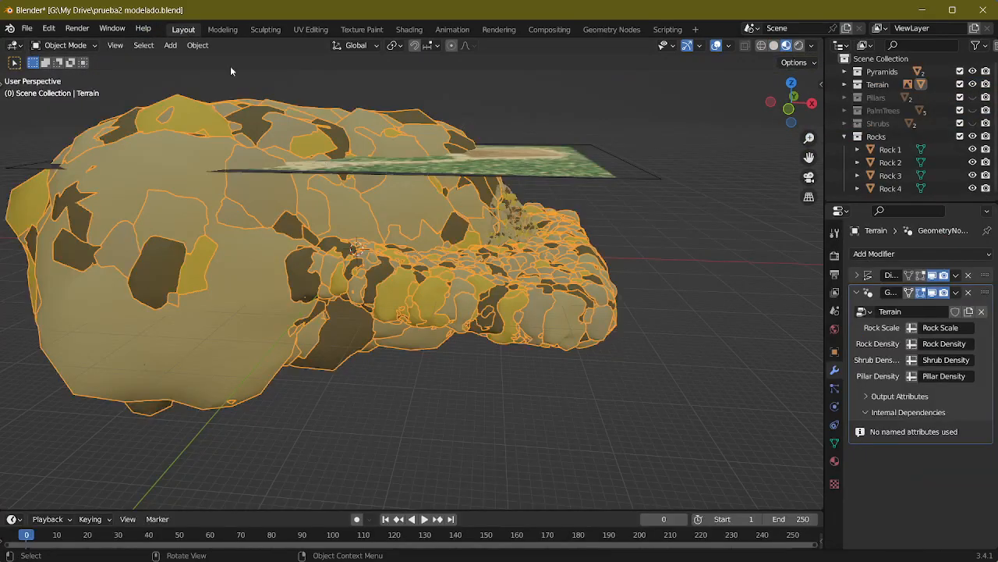
click(898, 150)
key(g)
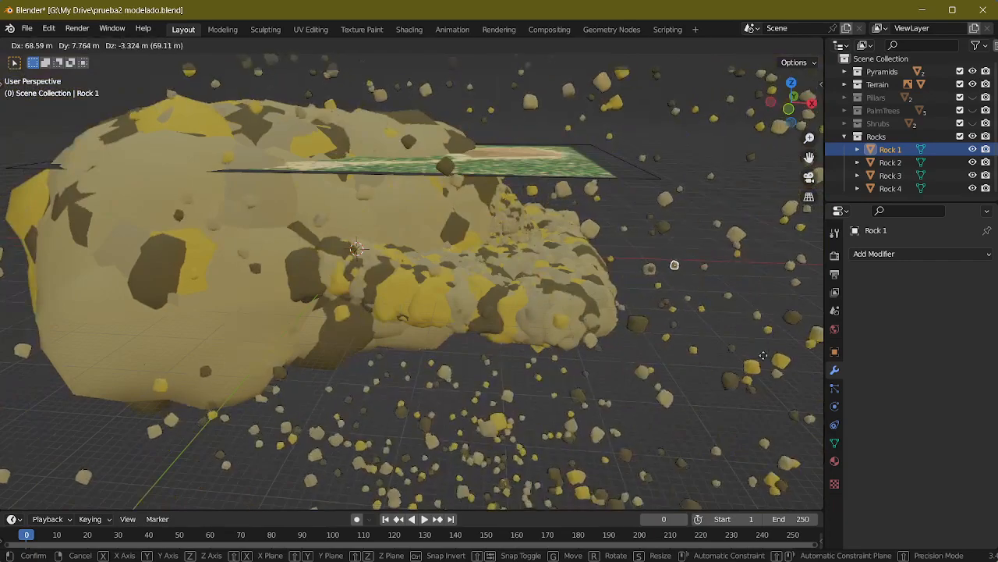
right_click(653, 322)
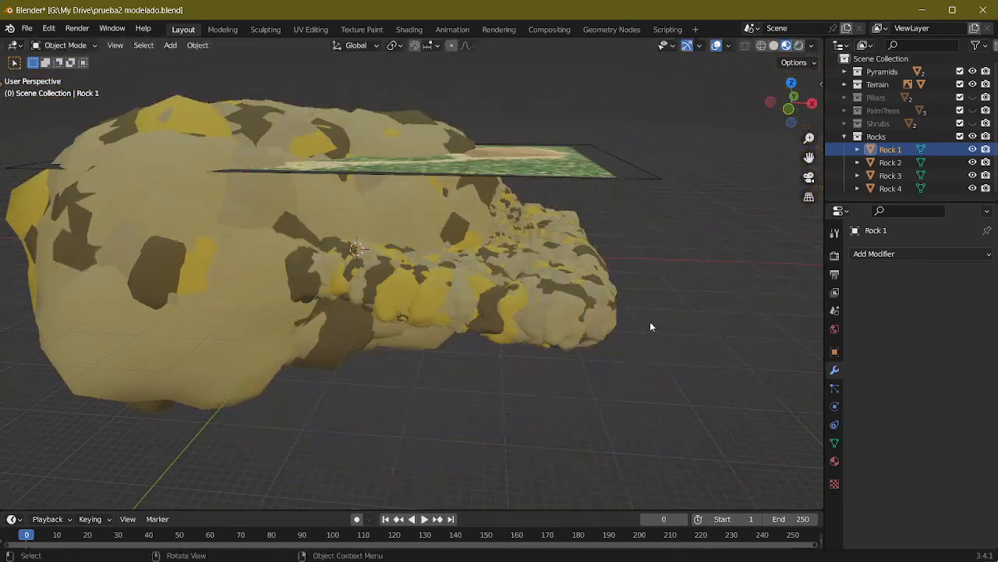
key(g)
key(x)
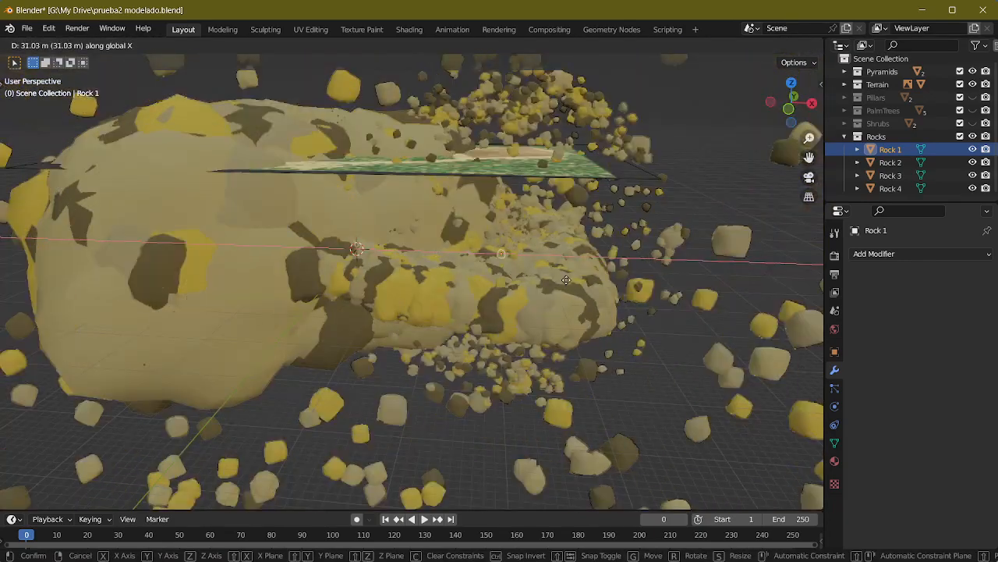
click(669, 281)
middle_drag(611, 279, 354, 258)
click(424, 304)
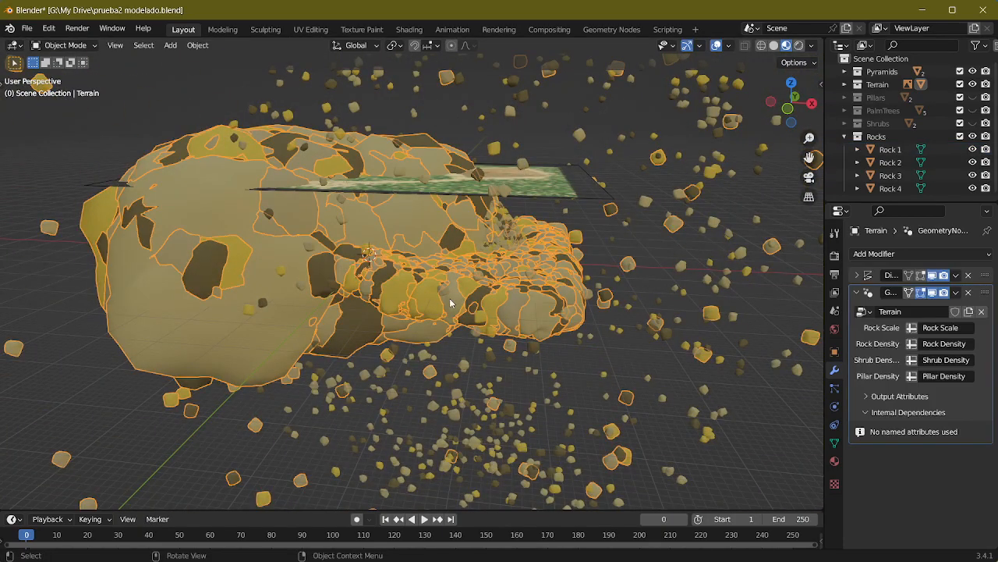
middle_drag(450, 303, 639, 275)
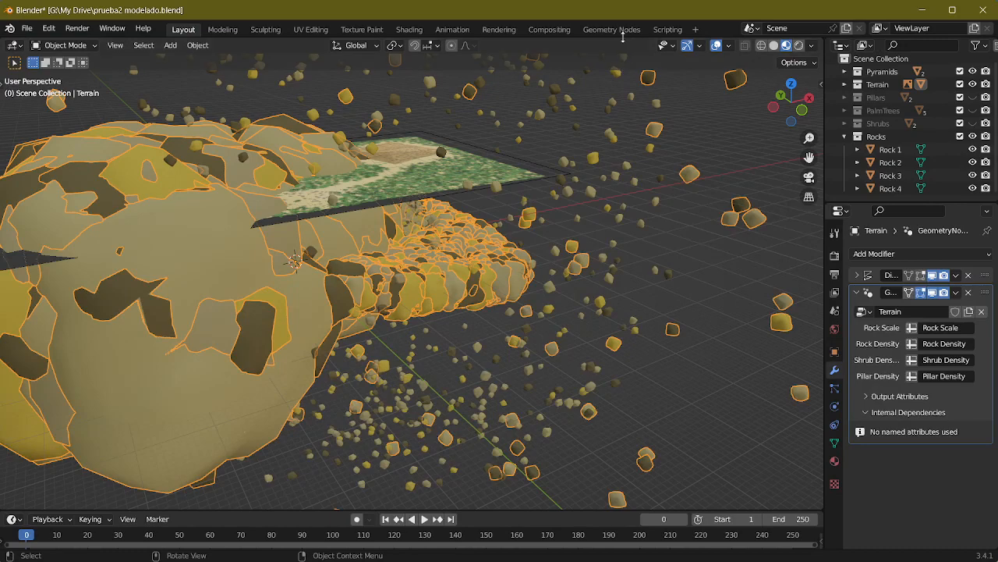
Step: Reopen the Rocks node group in the Geometry Nodes workspace and examine its Collection Info settings against the rock distribution around the terrain
click(617, 30)
middle_drag(457, 297, 459, 300)
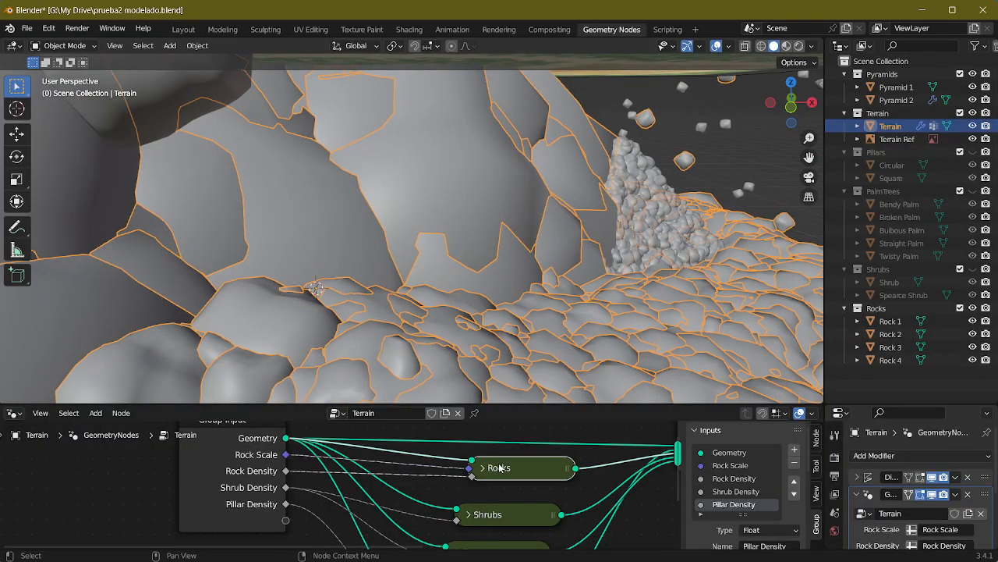
key(Tab)
scroll(490, 486, down, 2)
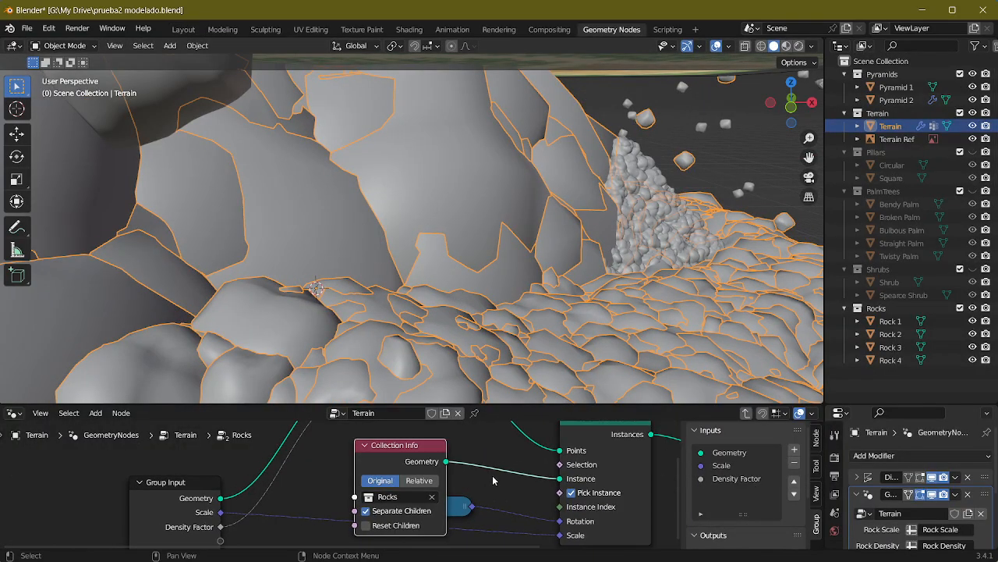
click(331, 501)
click(331, 502)
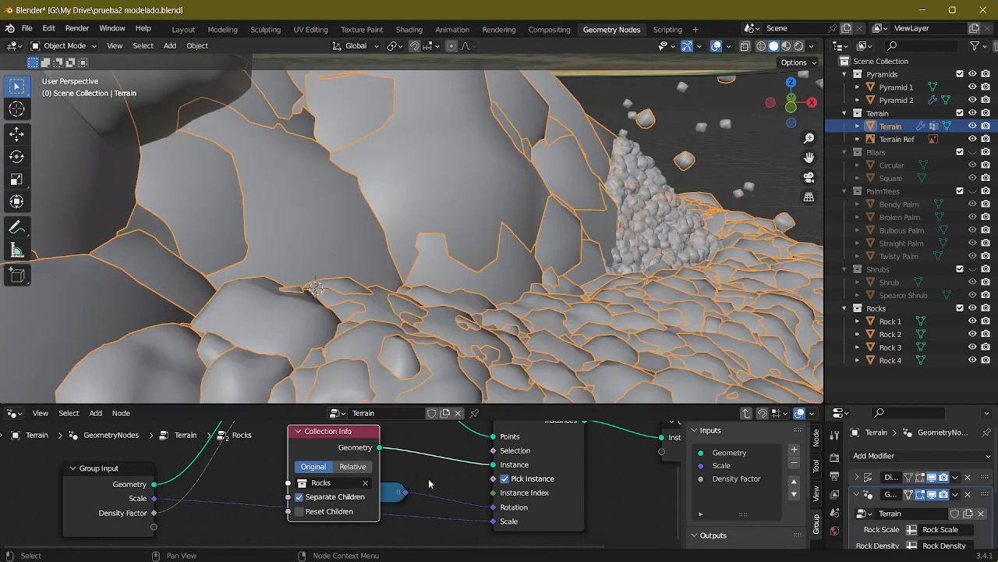
middle_drag(433, 471, 436, 495)
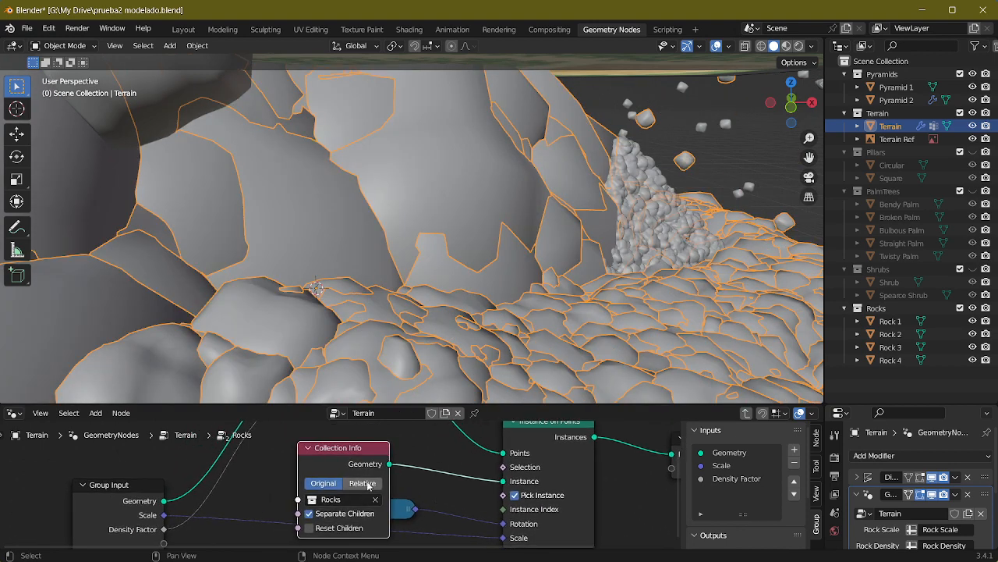
scroll(499, 367, down, 6)
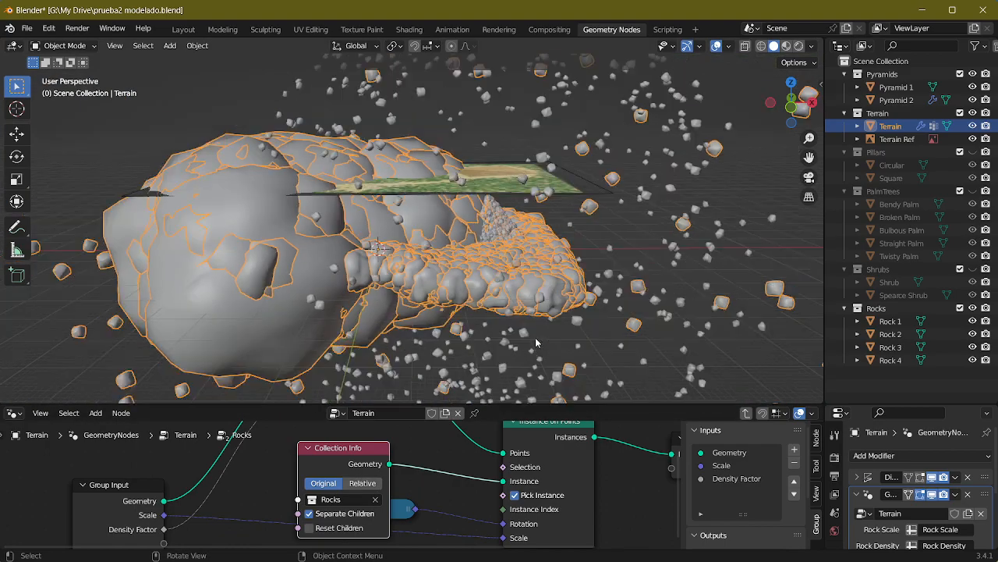
middle_drag(538, 343, 503, 241)
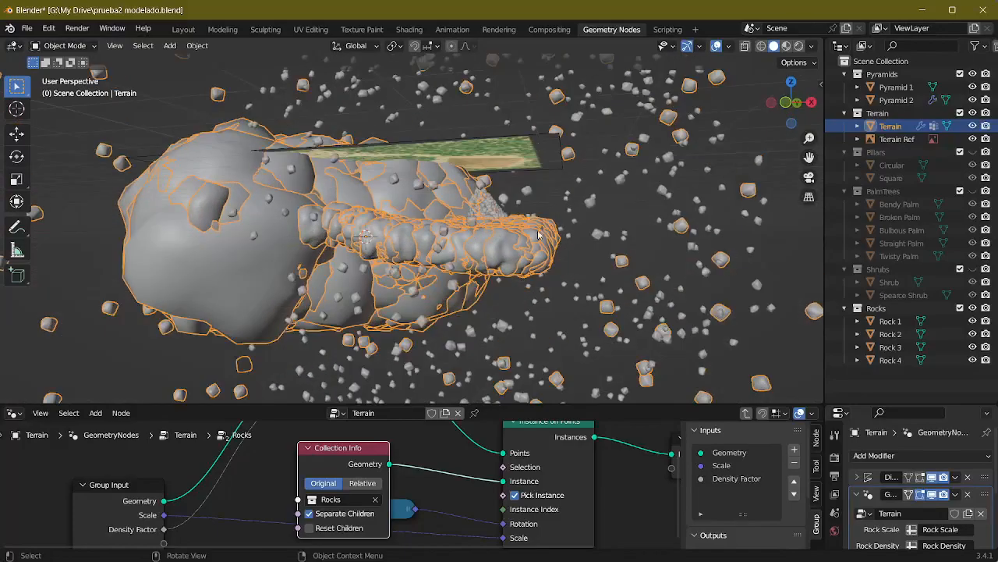
middle_drag(572, 237, 437, 195)
scroll(508, 245, down, 3)
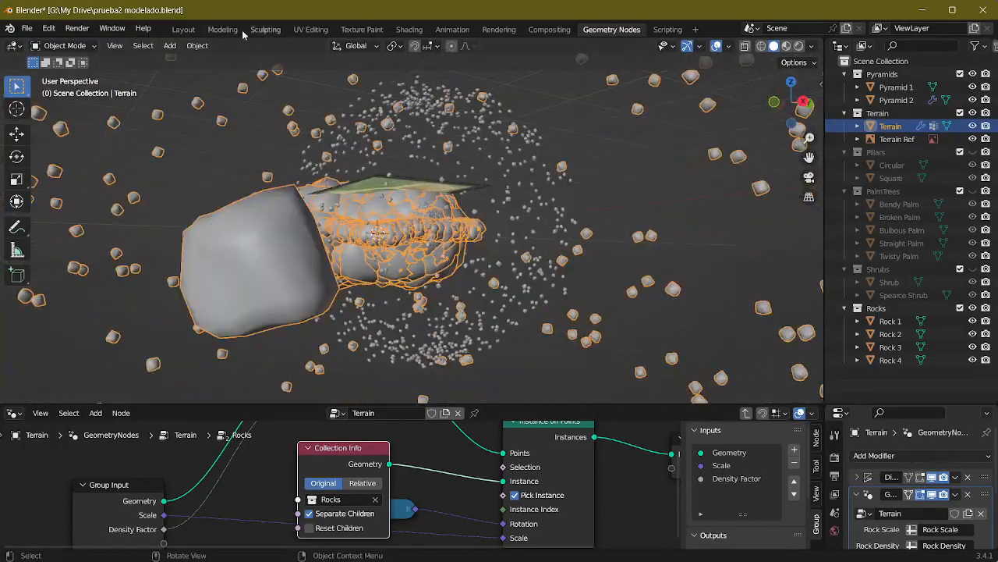
Step: Select and inspect Rock 1 in the Layout workspace, and undo its move along the X axis
click(183, 30)
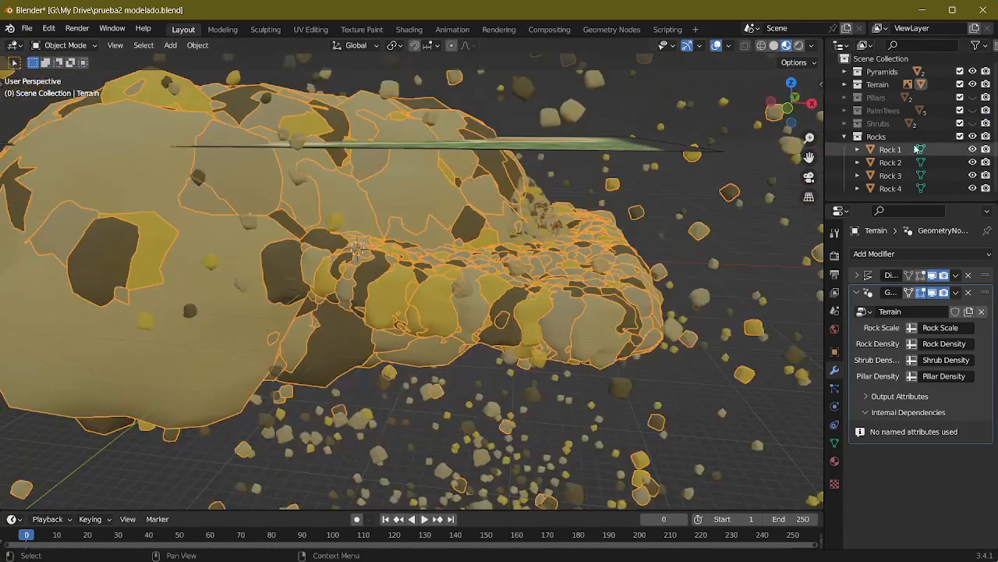
click(901, 154)
key(KP_Decimal)
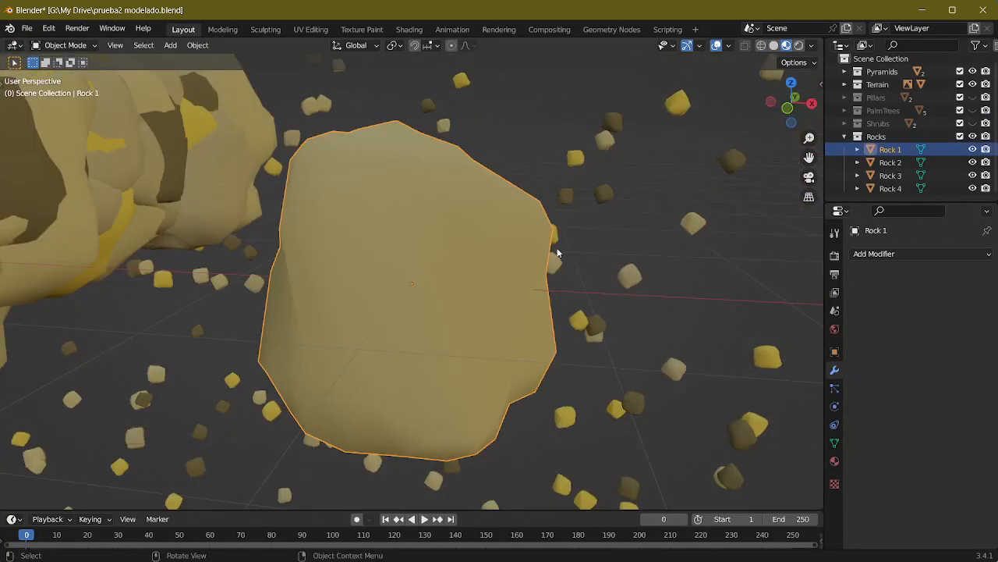
scroll(412, 295, down, 2)
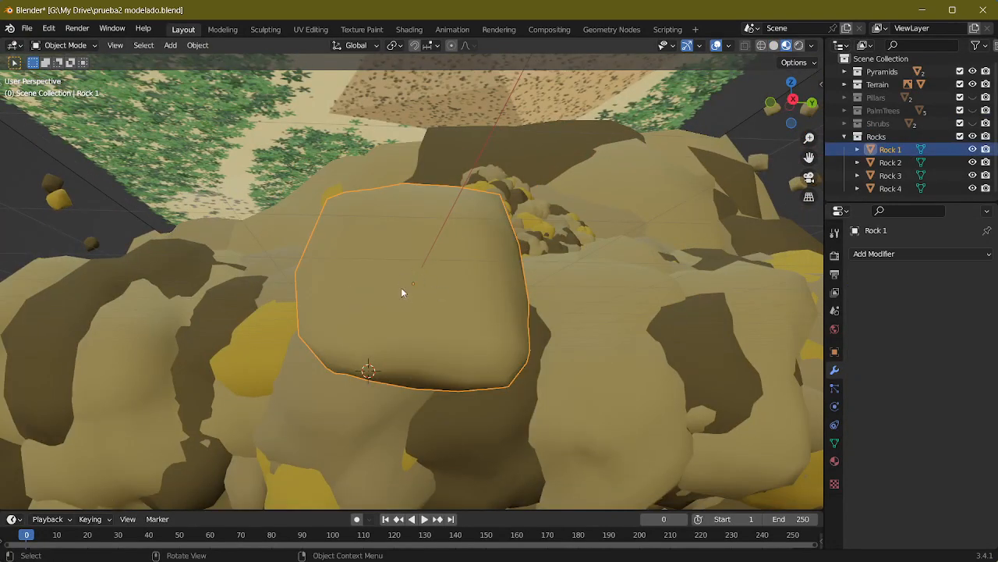
scroll(508, 300, down, 6)
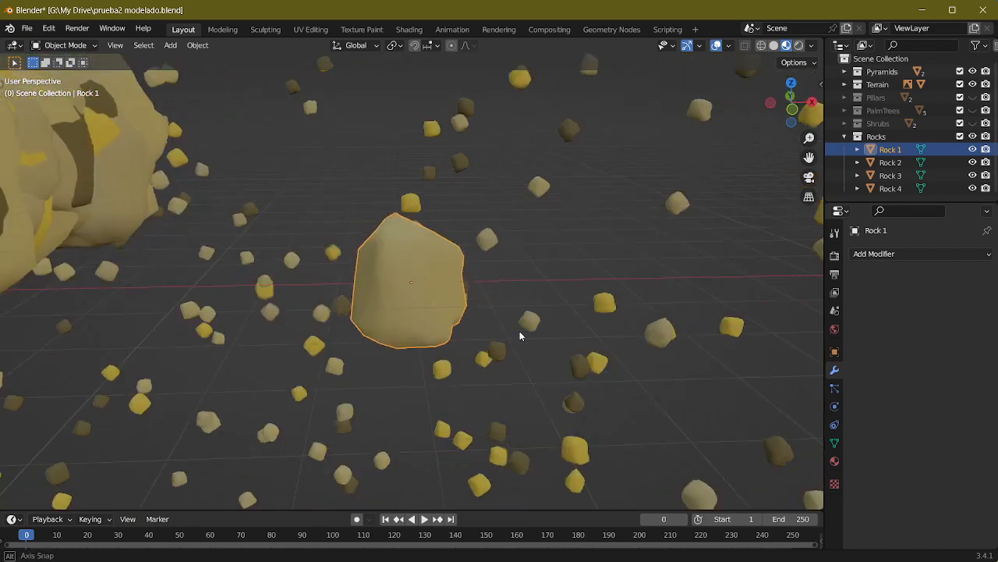
click(517, 329)
key(ctrl+z)
key(ctrl+z)
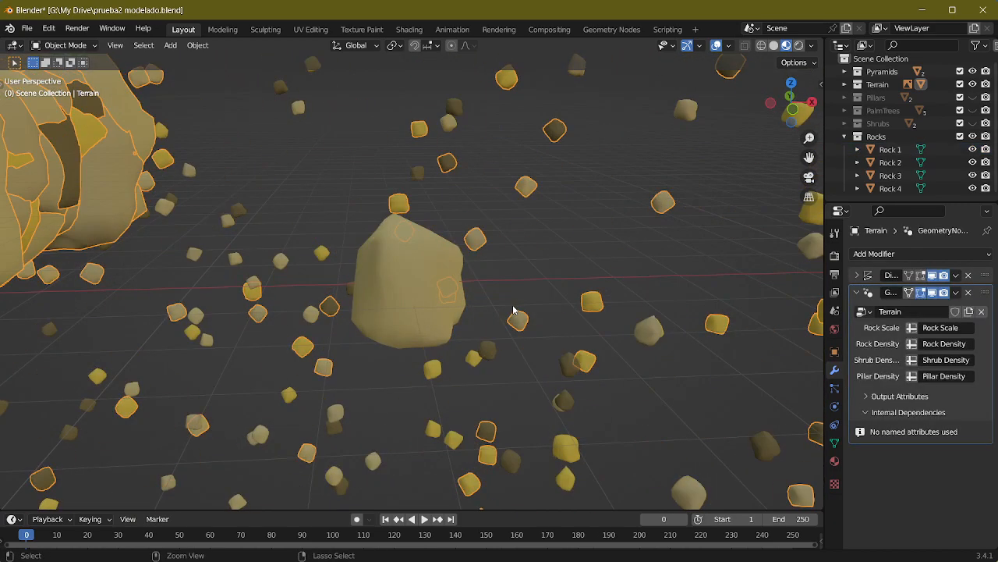
key(ctrl+z)
key(ctrl+z)
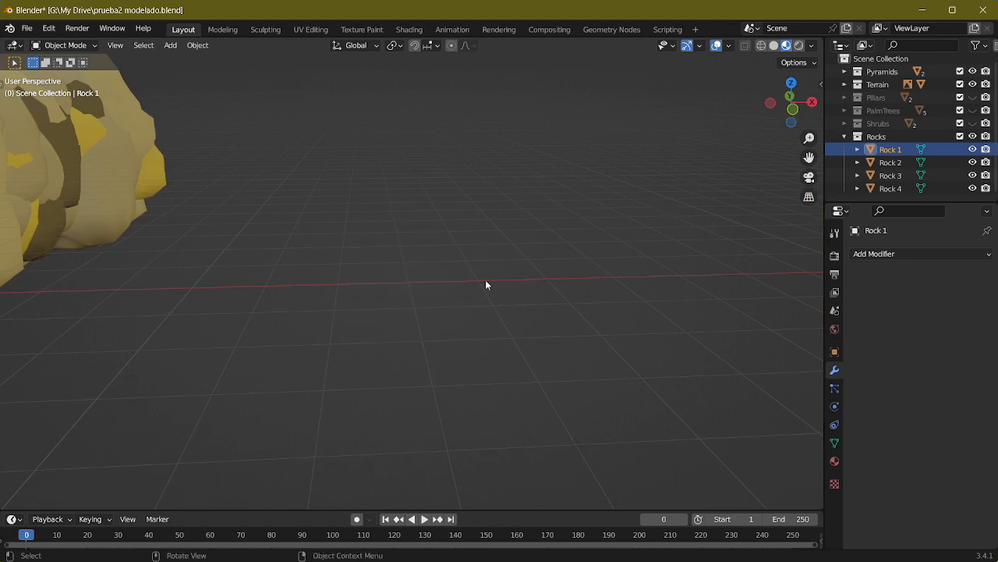
Step: Select the Terrain and set the Rocks Collection Info node to Relative in the Geometry Nodes workspace
middle_drag(485, 282, 348, 247)
middle_drag(524, 253, 388, 290)
click(463, 255)
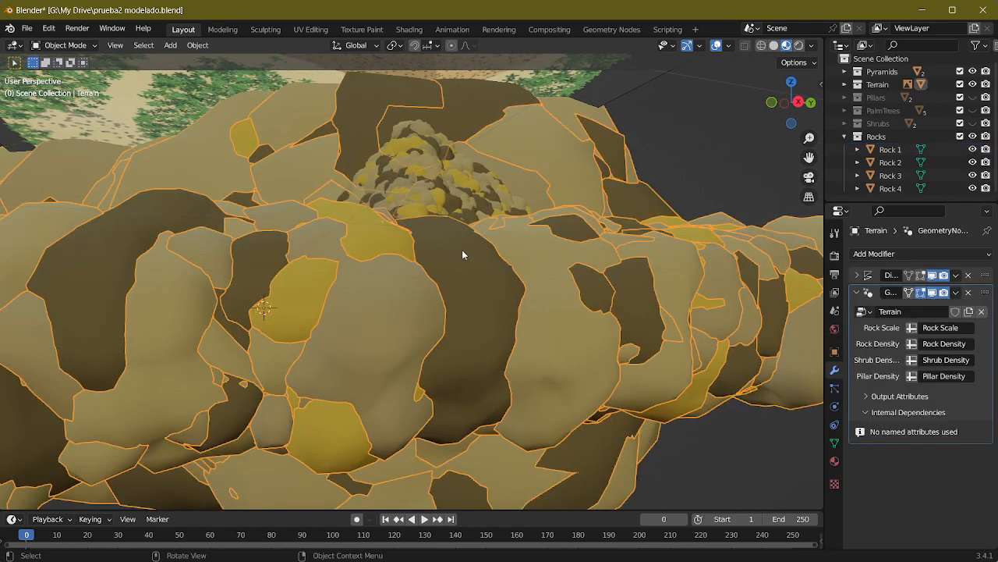
click(586, 29)
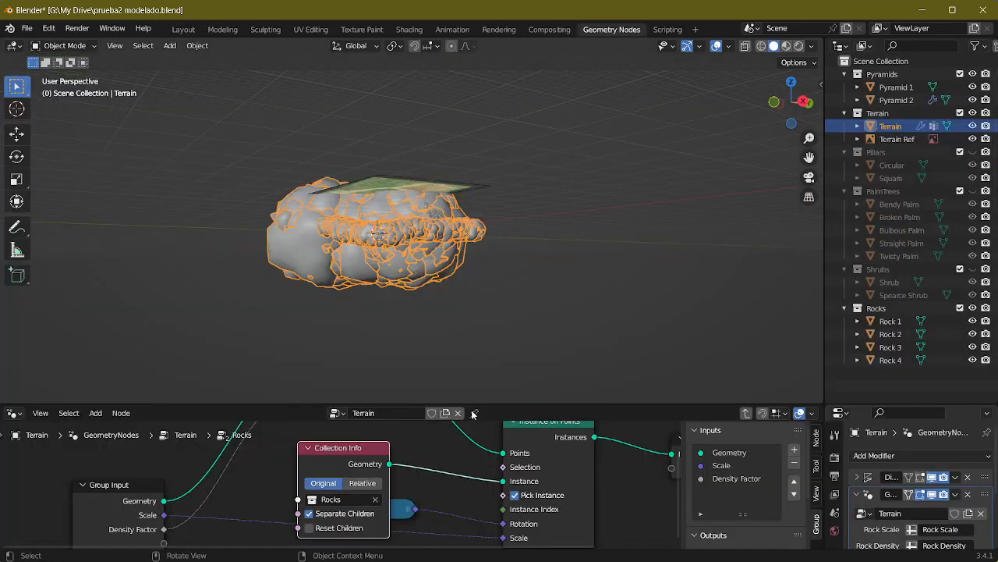
click(369, 485)
scroll(460, 251, up, 10)
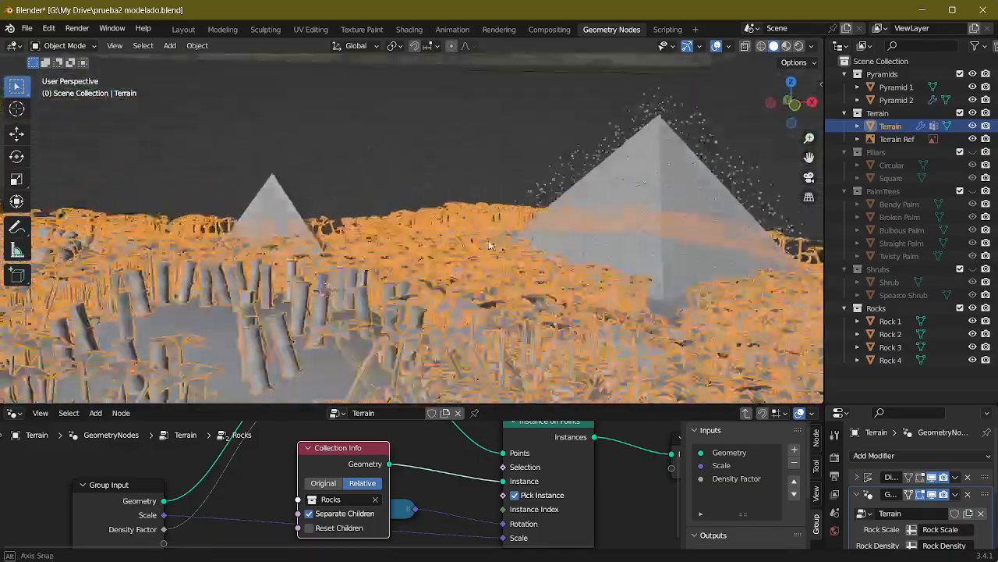
mouse_move(490, 245)
middle_down()
mouse_move(517, 249)
mouse_move(501, 258)
mouse_move(463, 252)
mouse_move(498, 255)
middle_up()
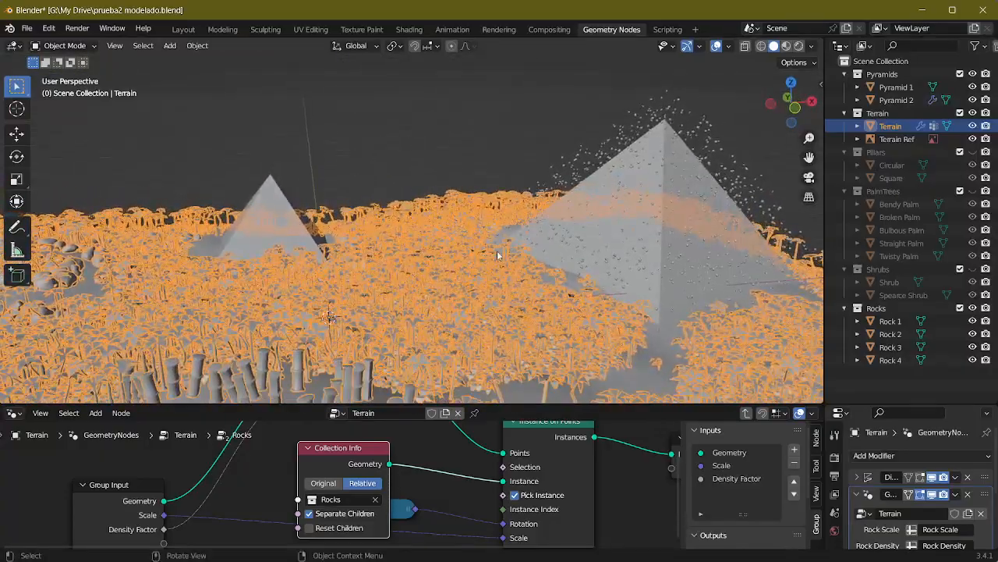
Step: Select Pyramid 2 and examine its node tree, including the Scale and Density Factor inputs of the Rocks node
click(644, 235)
middle_drag(621, 244, 504, 228)
middle_drag(503, 229, 524, 236)
middle_drag(310, 464, 403, 432)
middle_drag(559, 539, 442, 534)
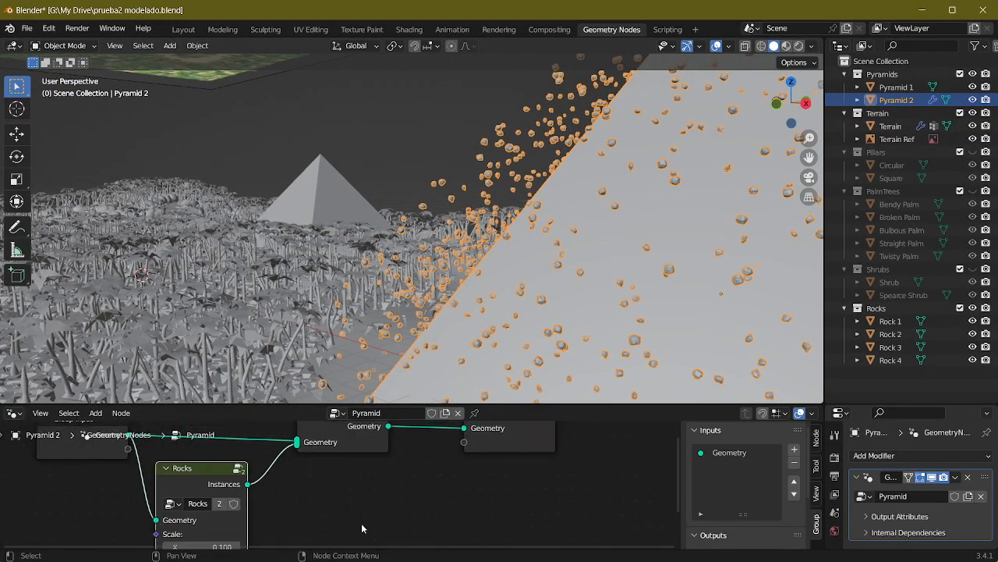
middle_drag(387, 519, 570, 481)
middle_drag(449, 534, 494, 473)
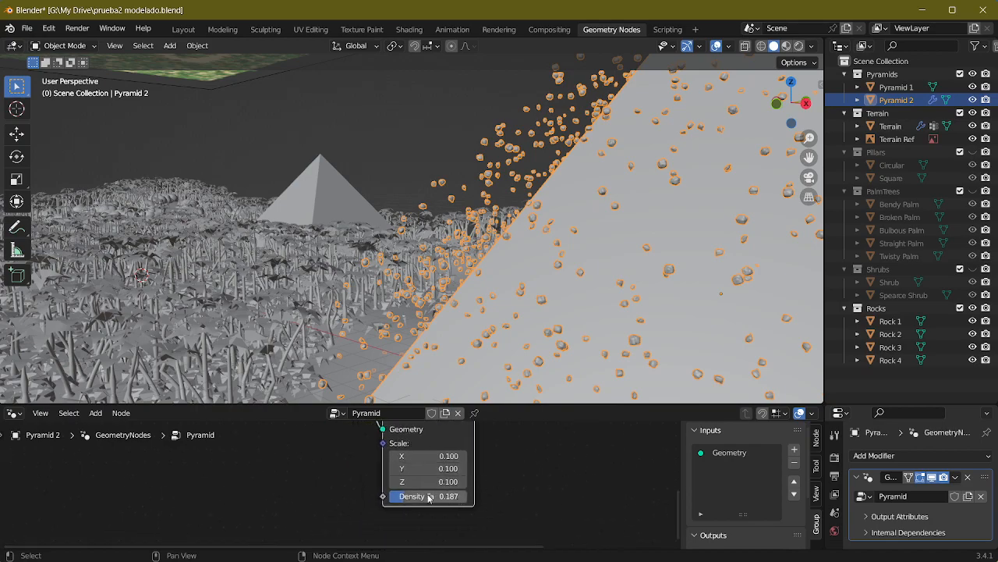
middle_drag(284, 338, 453, 348)
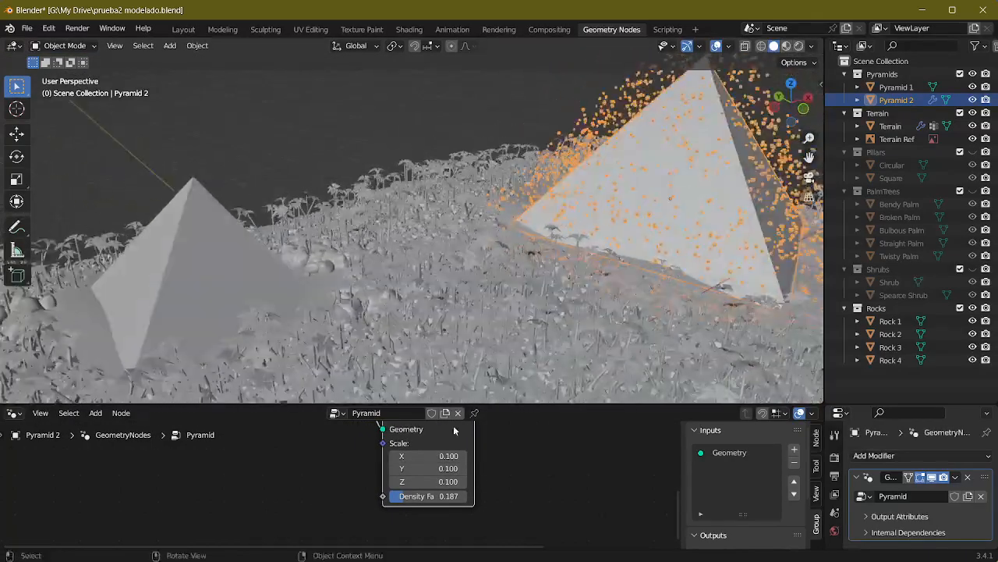
middle_drag(549, 468, 534, 511)
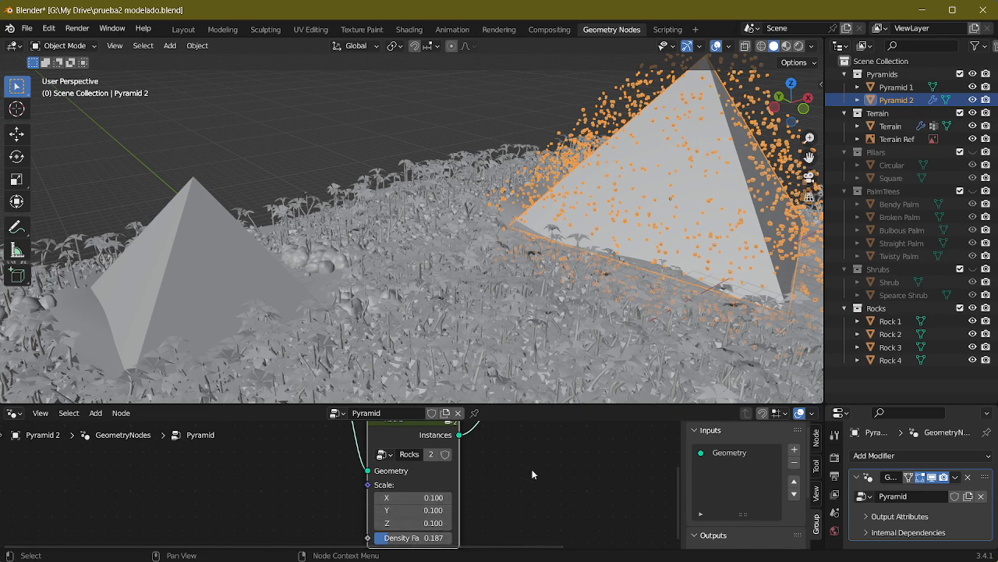
middle_drag(533, 474, 525, 427)
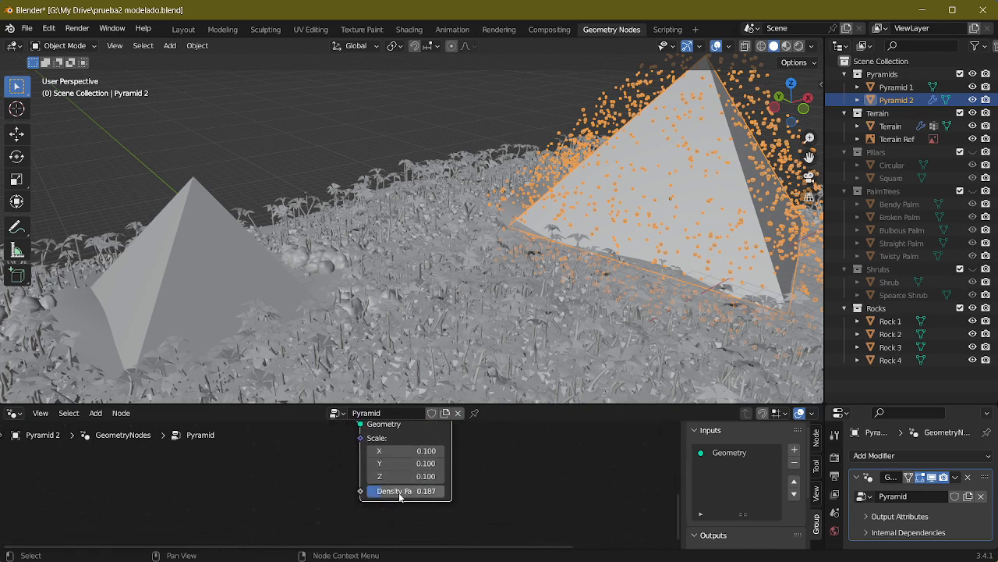
middle_drag(302, 469, 322, 548)
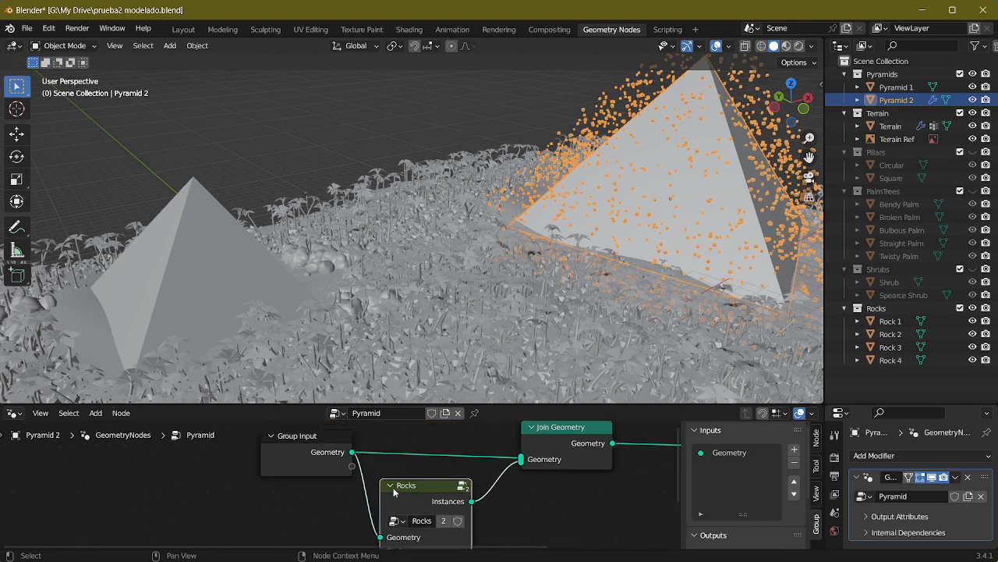
Step: Open Pyramid 2's Rocks node group and set its Collection Info node to Original
key(Tab)
middle_drag(396, 474, 431, 467)
click(362, 477)
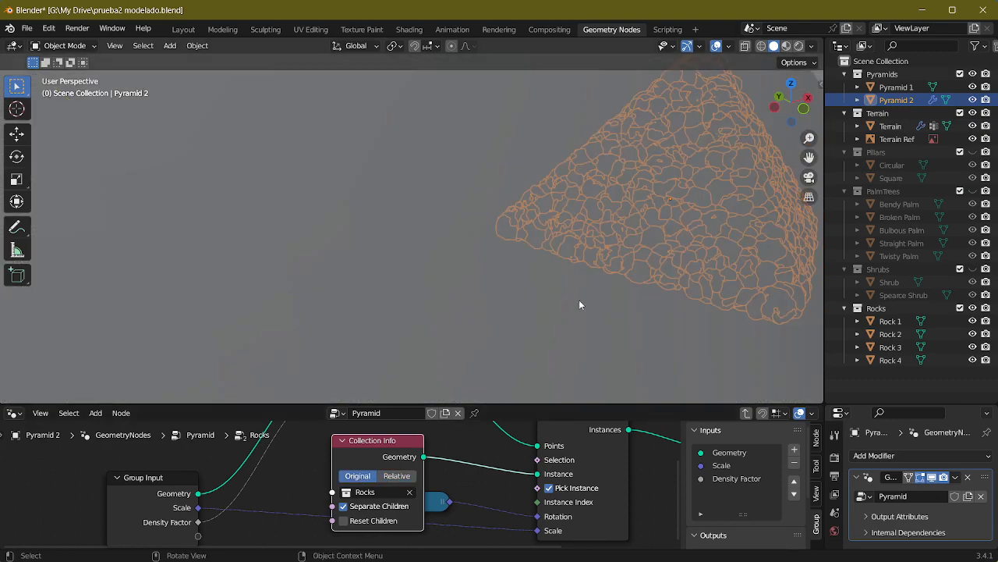
middle_drag(579, 300, 344, 305)
scroll(513, 266, down, 8)
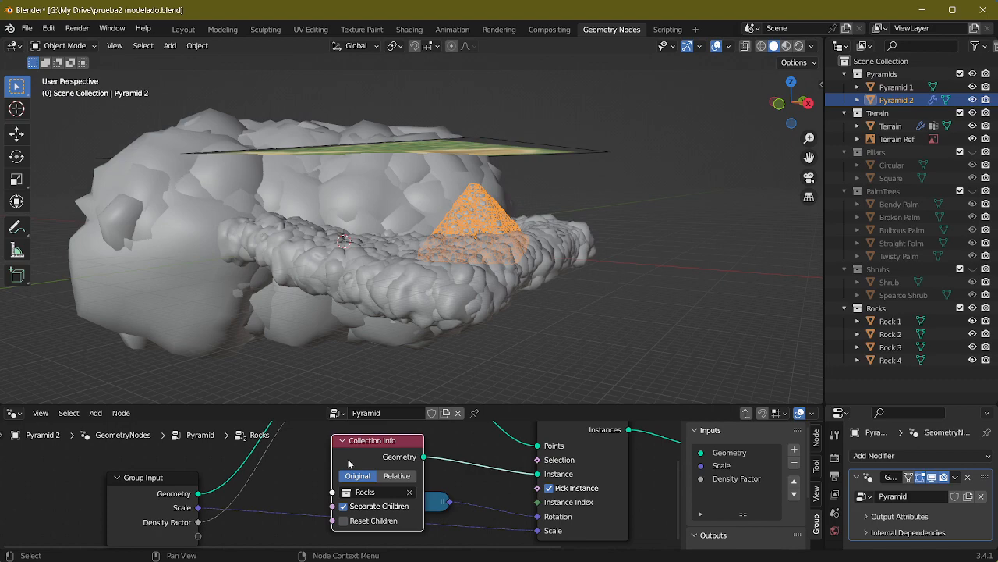
Step: Compare Relative and Original on the Collection Info node against the rocks on the pyramid and terrain, ending on Original
click(396, 475)
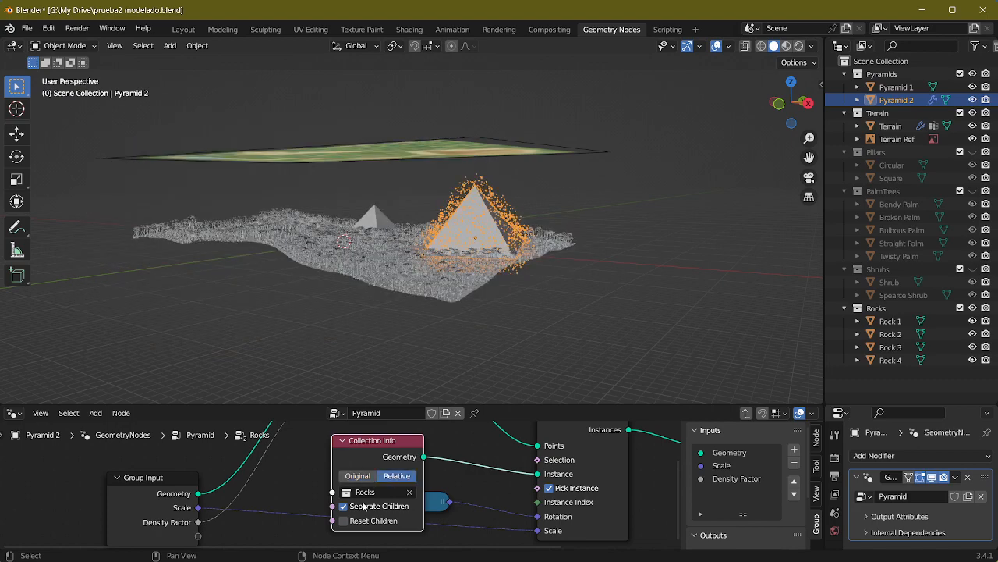
middle_drag(378, 342, 422, 350)
scroll(413, 354, up, 5)
scroll(413, 360, up, 3)
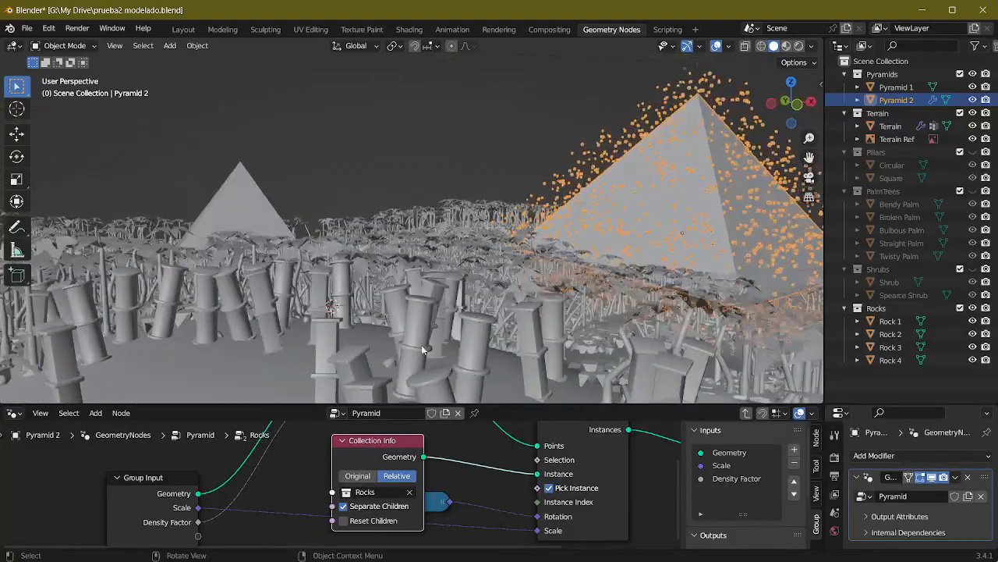
click(357, 476)
middle_drag(522, 301, 383, 304)
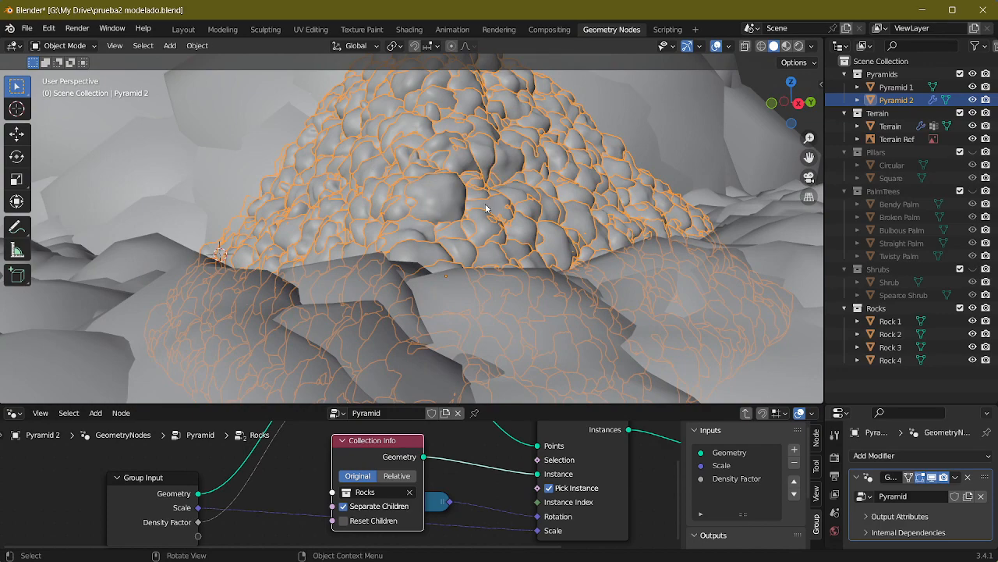
scroll(454, 214, down, 3)
middle_drag(445, 207, 469, 239)
scroll(515, 222, down, 5)
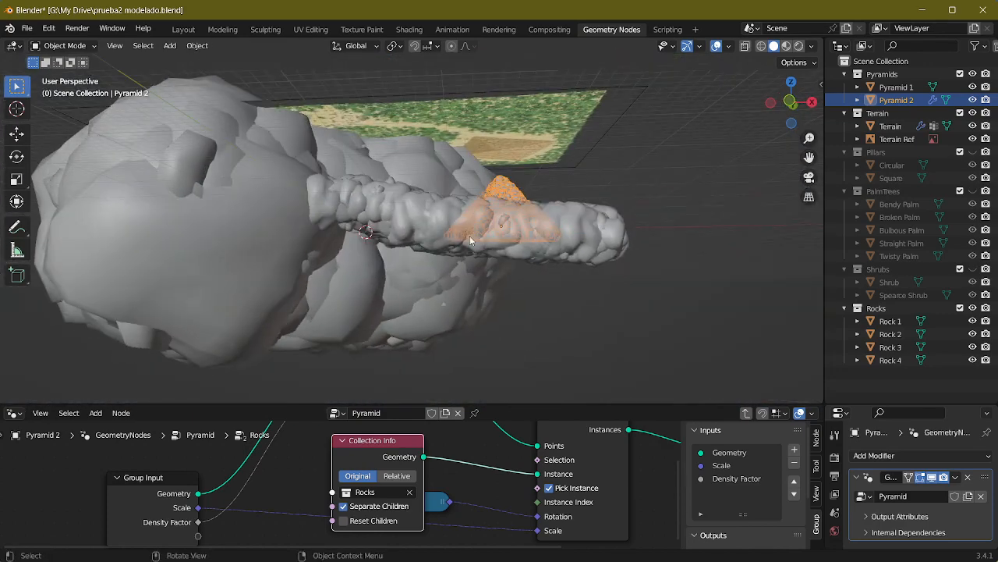
Step: Select Rock 1 through Rock 4 together in the Layout workspace
click(183, 28)
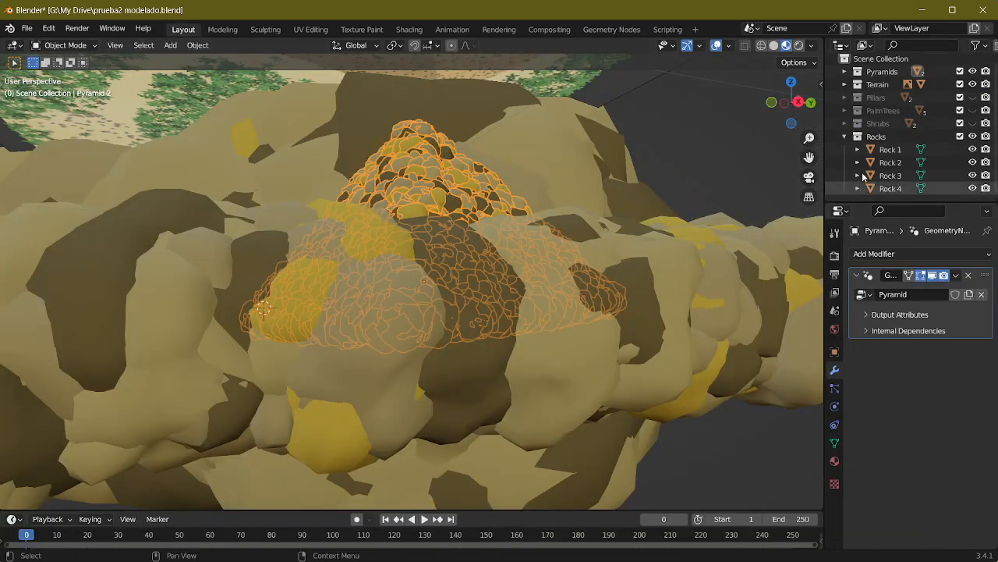
click(890, 149)
shift+click(890, 163)
shift+click(889, 178)
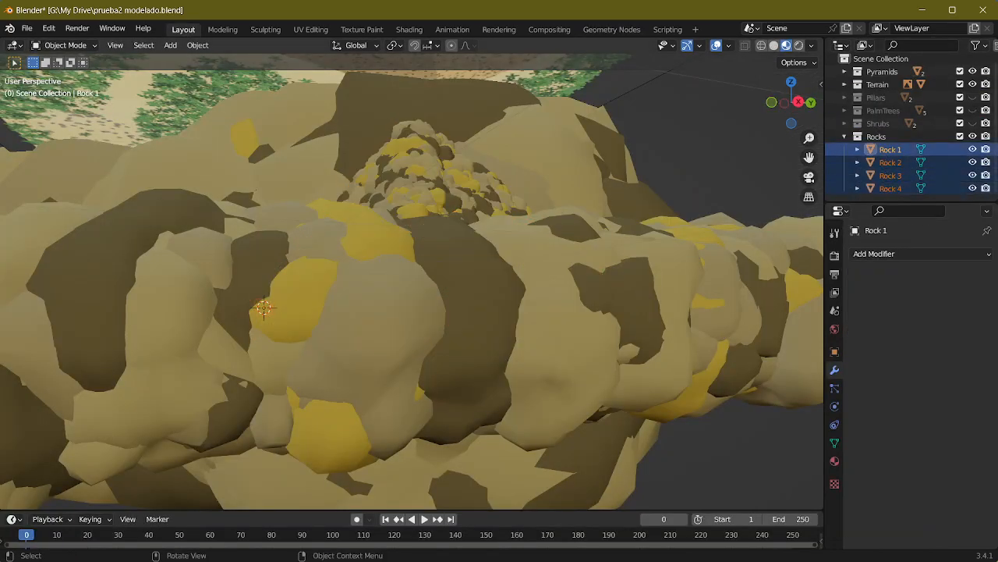
Step: Try to scale the four selected rocks down in Object Mode, to a factor of about 0.05
key(s)
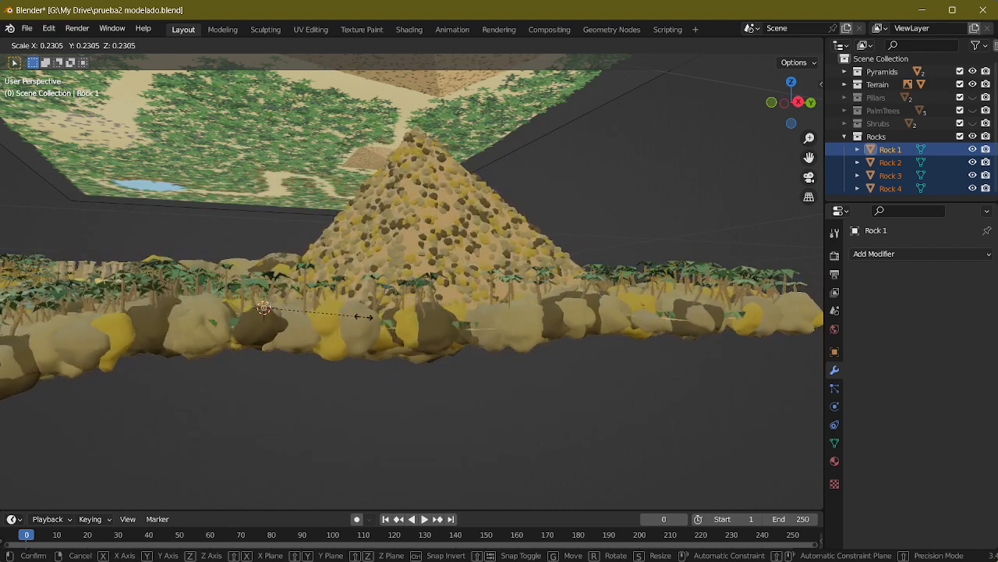
key(Escape)
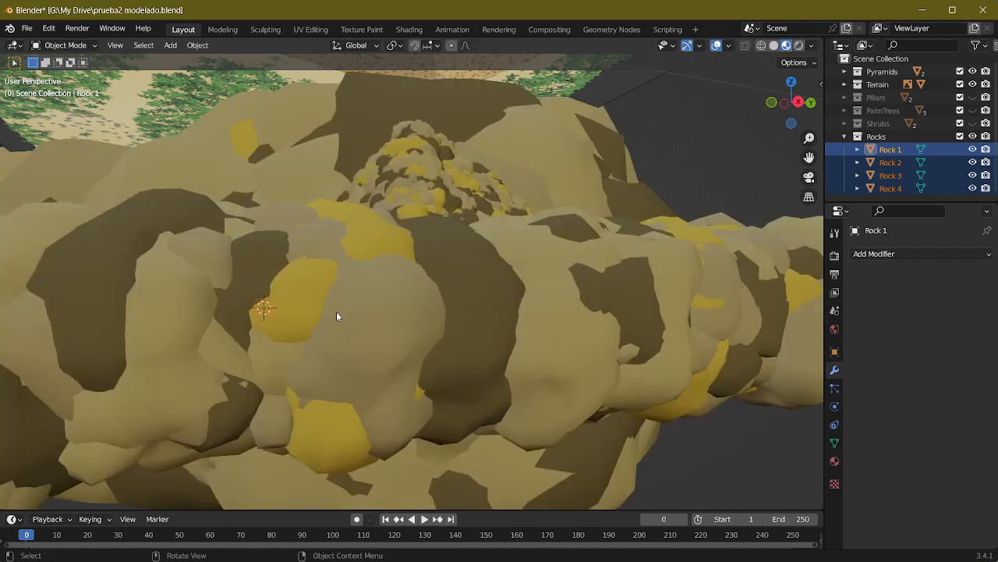
middle_drag(336, 316, 465, 258)
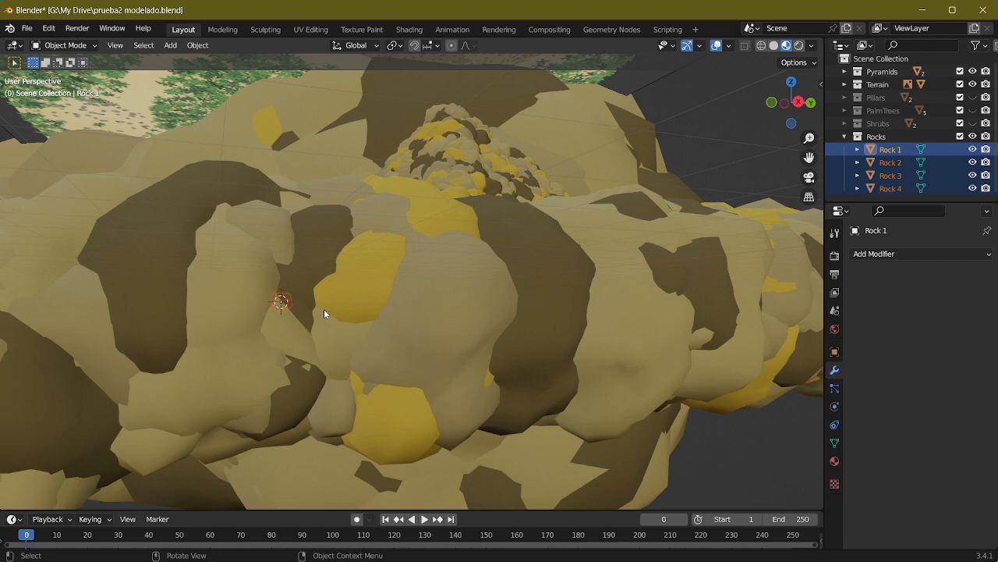
shift+middle_drag(320, 308, 354, 346)
middle_drag(316, 300, 325, 315)
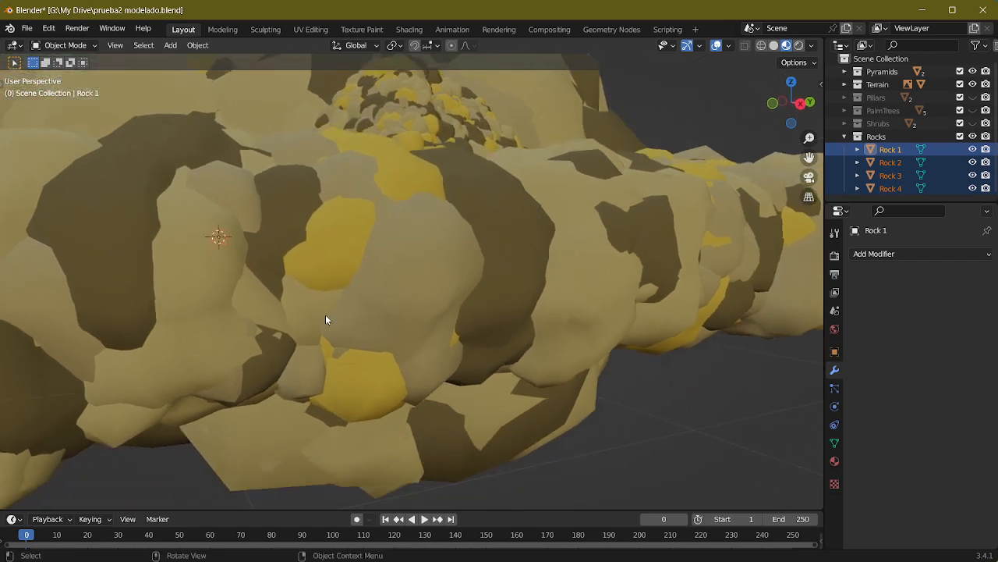
key(KP_Decimal)
key(s)
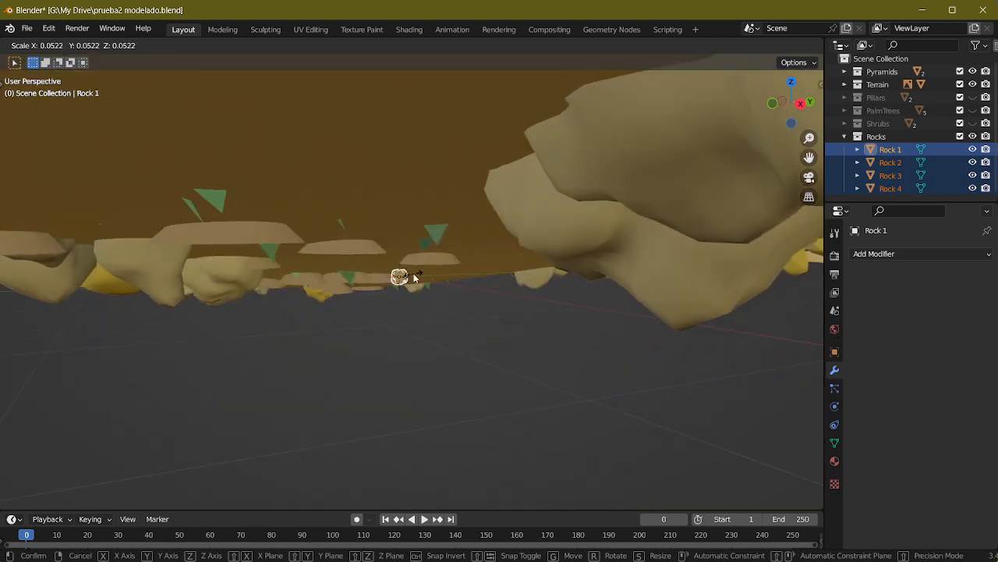
click(415, 278)
key(KP_Decimal)
scroll(493, 295, down, 10)
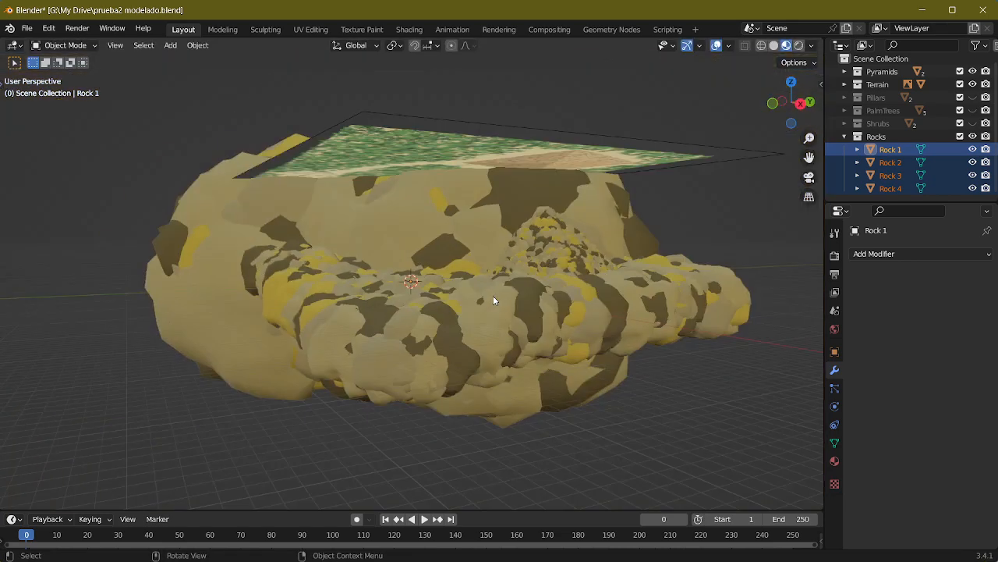
Step: Check the transform scale and dimensions of Rock 1 with all four rocks selected
middle_drag(493, 296, 616, 257)
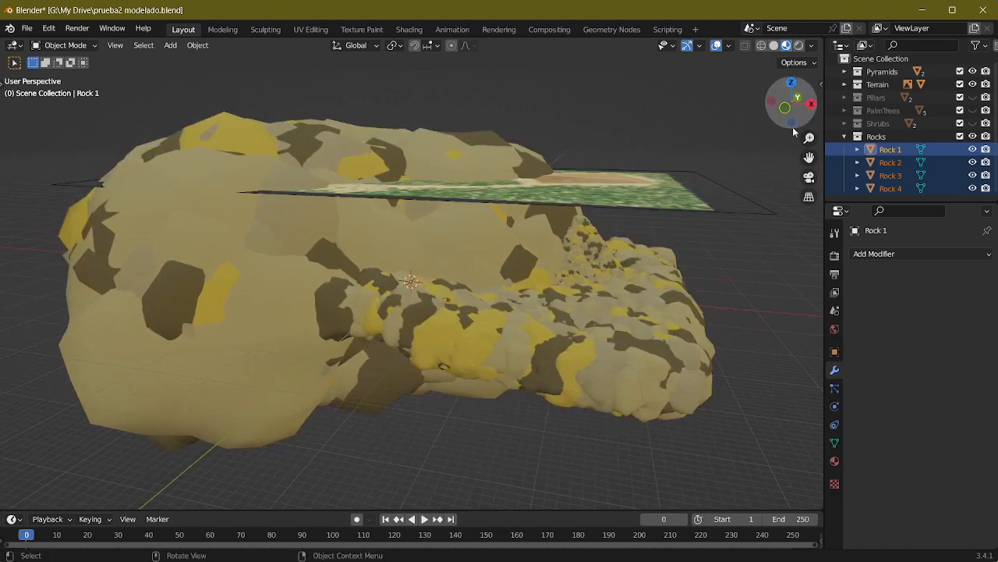
key(n)
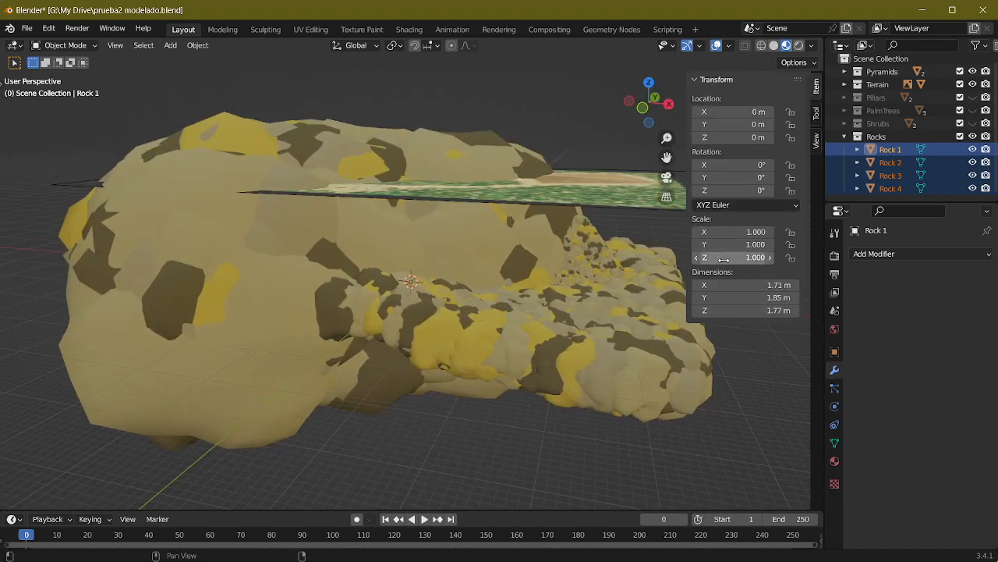
key(n)
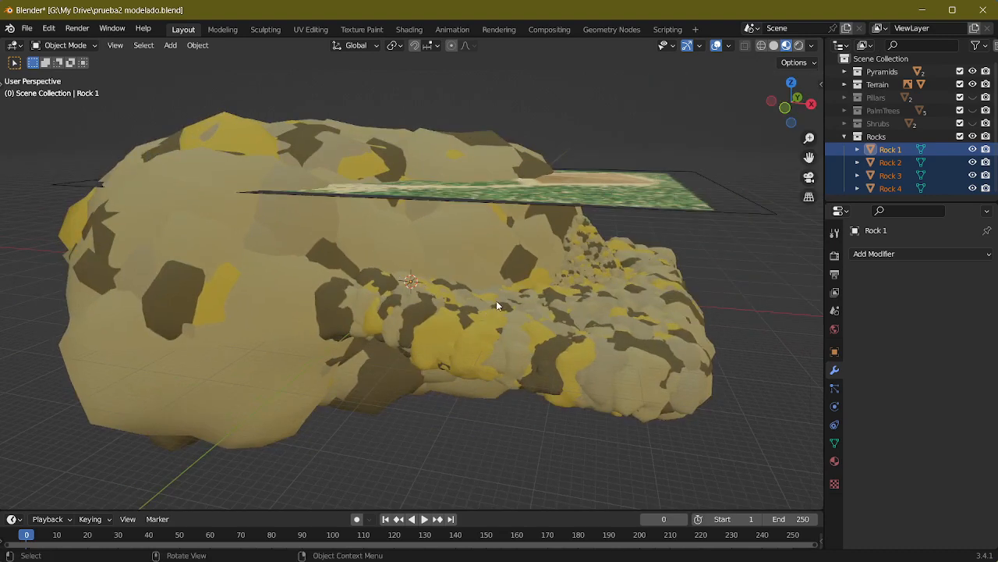
Step: Scale the meshes of all four rocks up in Edit Mode by a factor of about 5.86
key(Tab)
key(s)
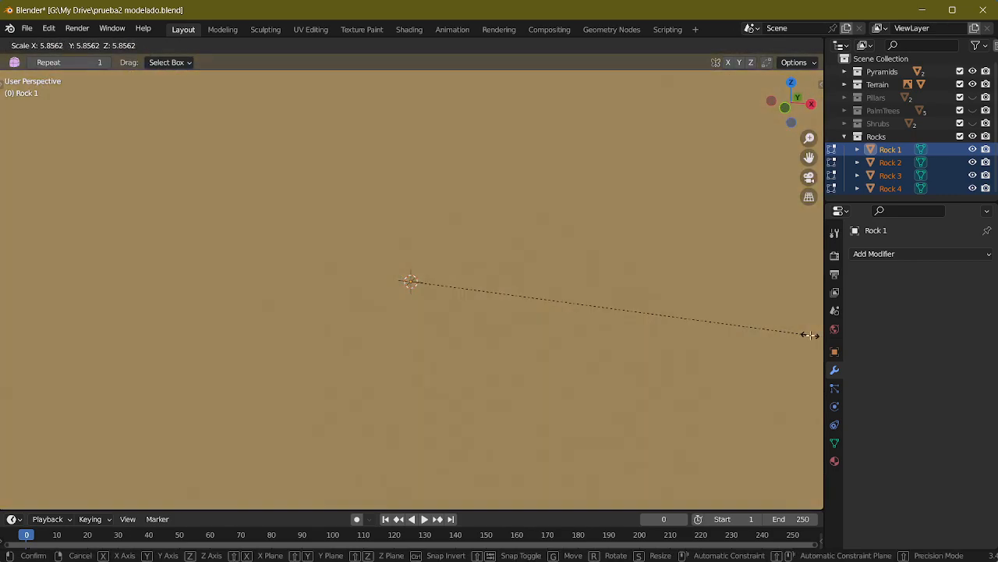
click(810, 334)
scroll(613, 328, down, 8)
scroll(624, 324, up, 8)
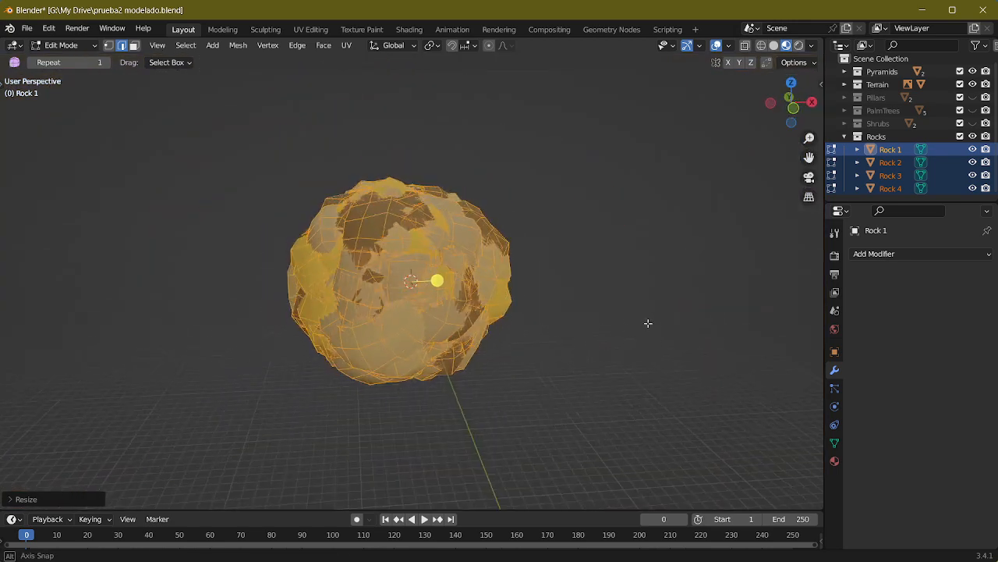
Step: Scale the four selected rocks down in Object Mode to a factor of about 0.07
key(Tab)
key(s)
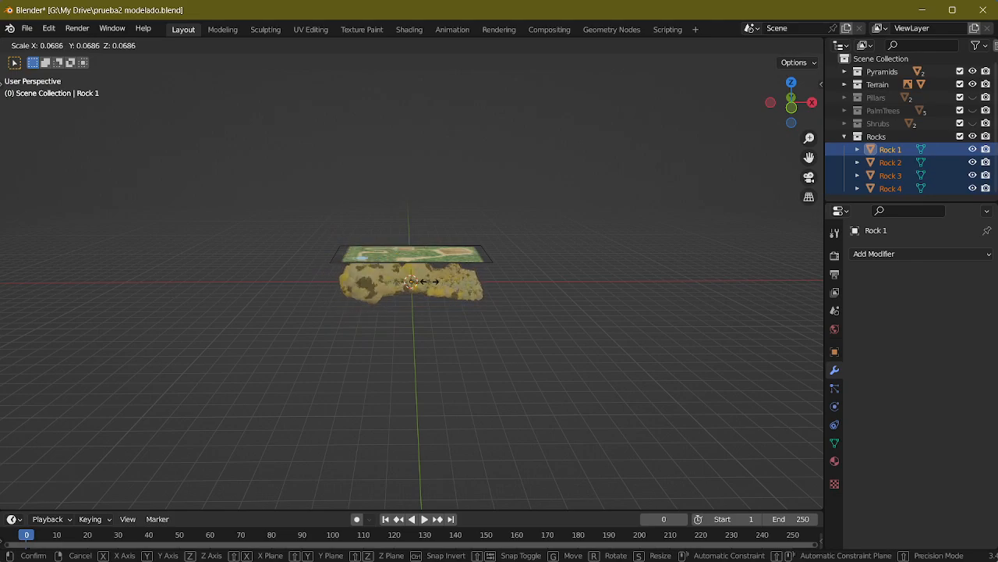
click(438, 298)
scroll(442, 302, up, 10)
scroll(441, 301, up, 10)
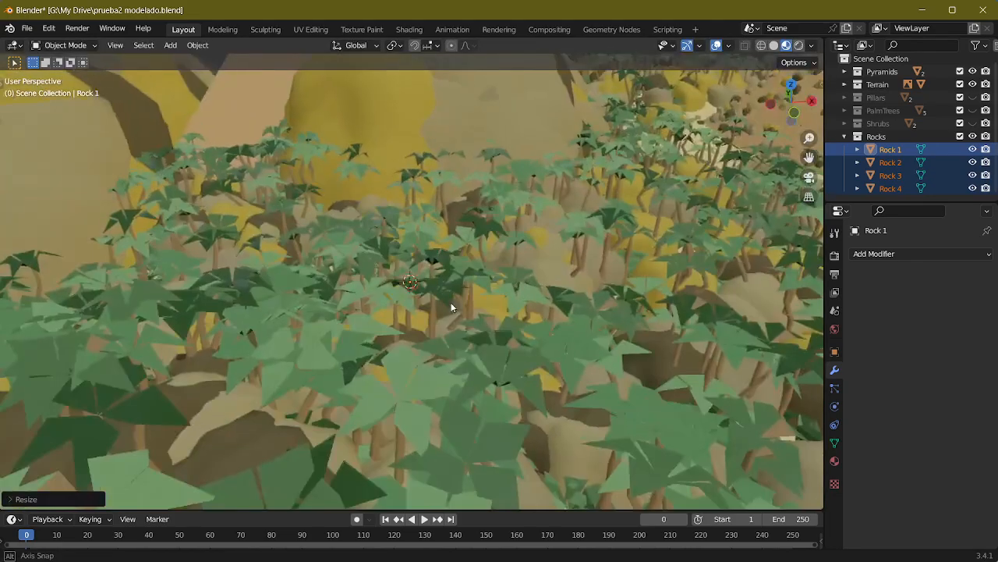
Step: Reselect all four rocks, enlarge their meshes in Edit Mode, and return to Object Mode
key(Tab)
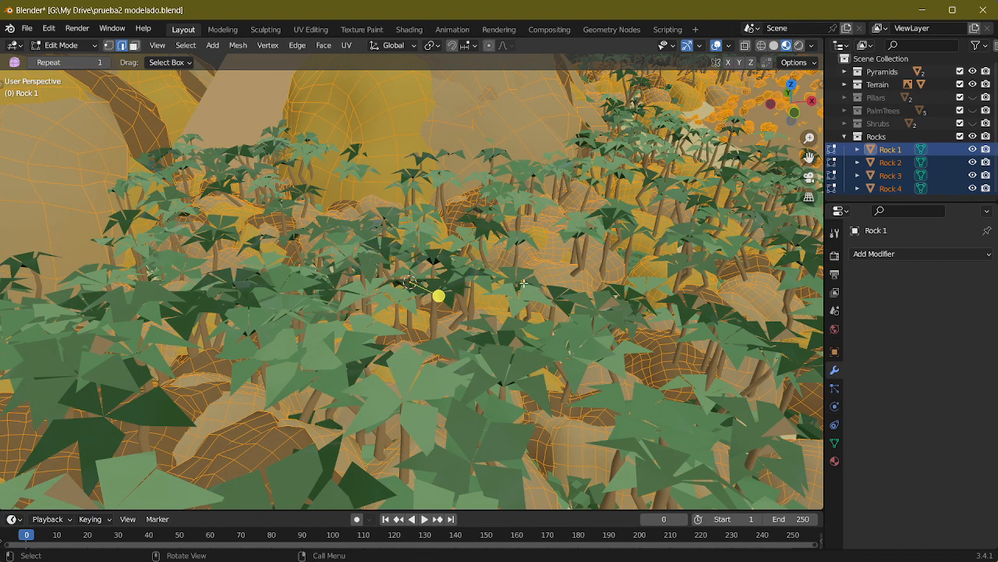
click(889, 154)
shift+click(895, 165)
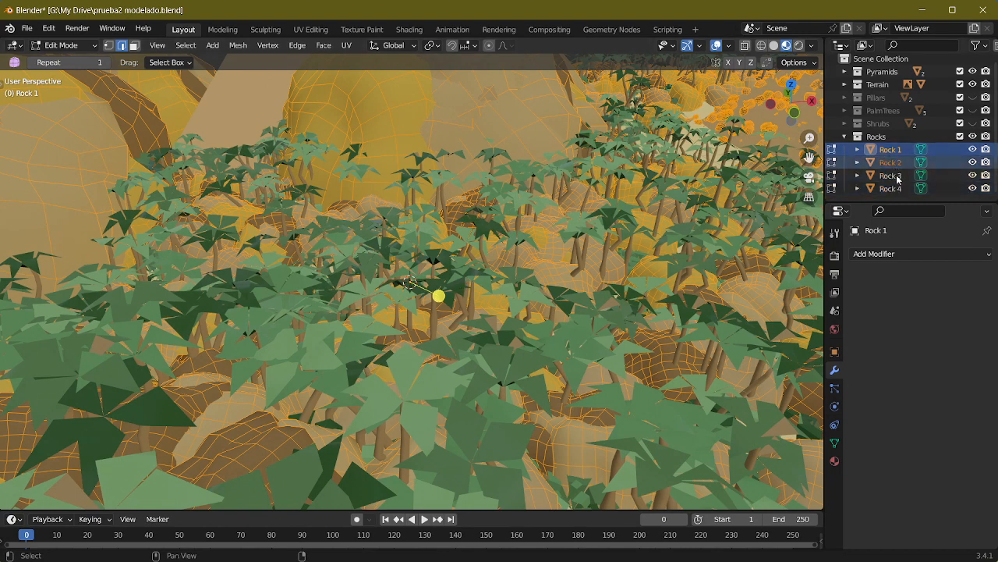
shift+click(897, 177)
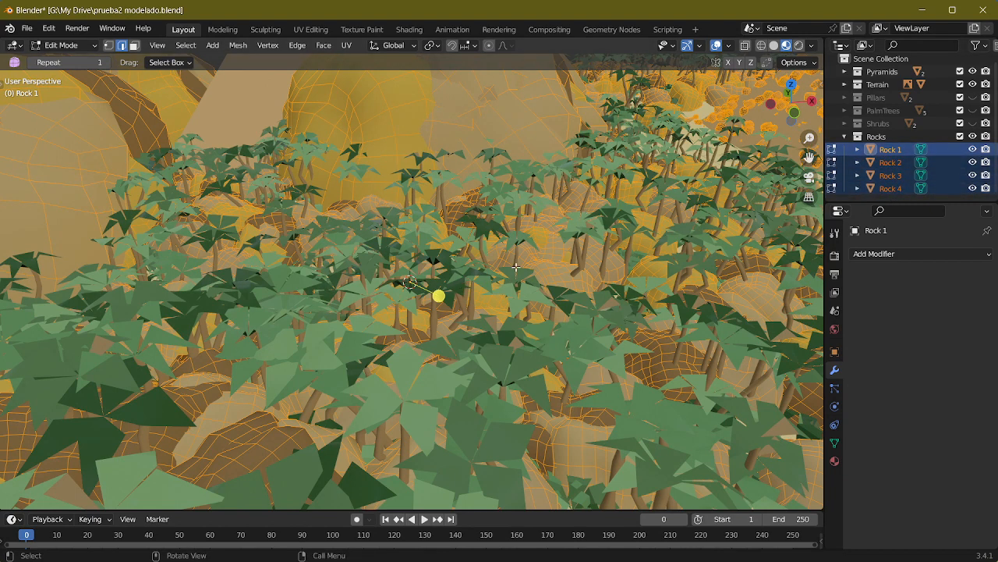
key(s)
click(637, 272)
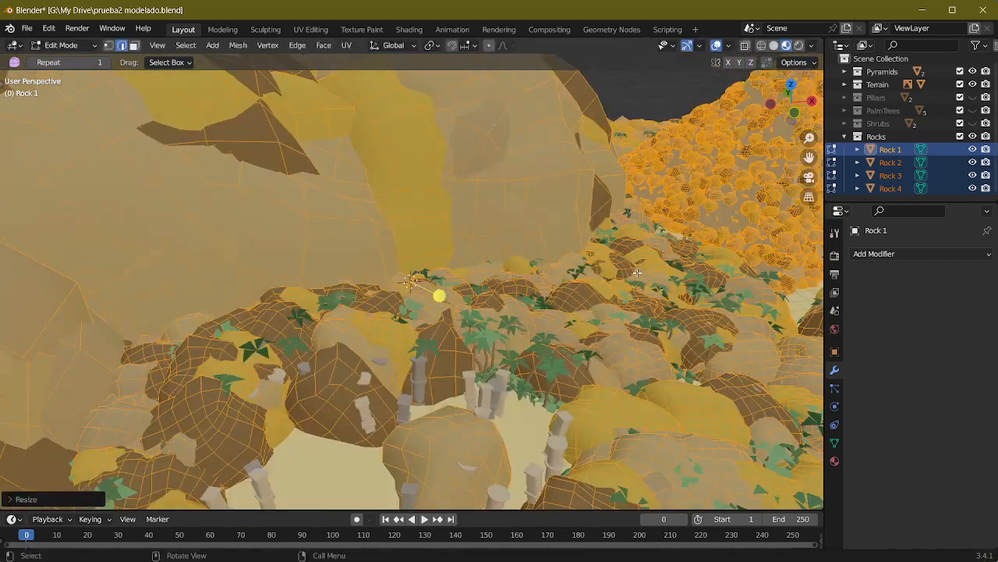
scroll(614, 279, down, 10)
scroll(601, 289, up, 3)
middle_drag(601, 289, 603, 277)
key(Tab)
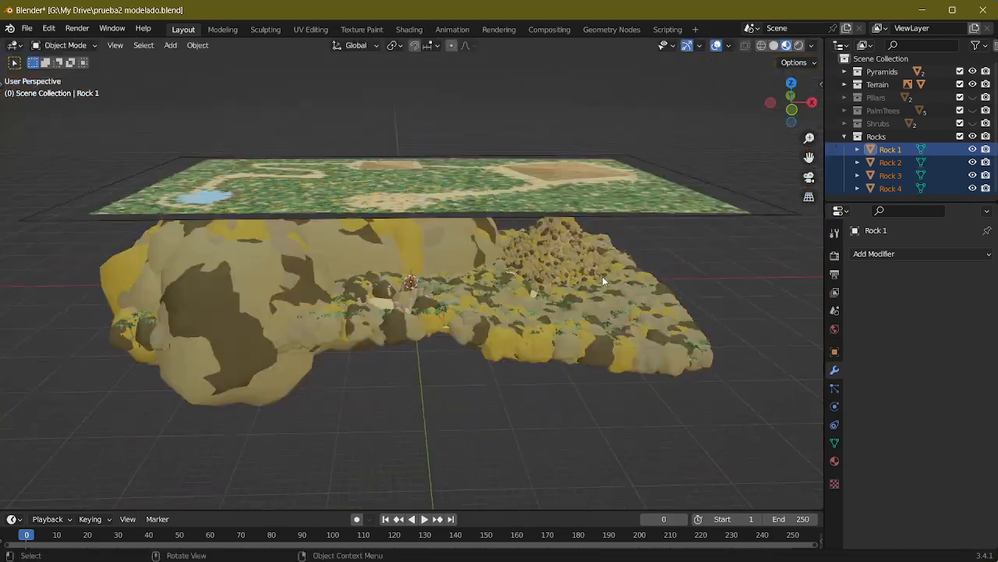
Step: Scale Rock 1 through Rock 4 down in Object Mode by a factor of about 0.08
key(s)
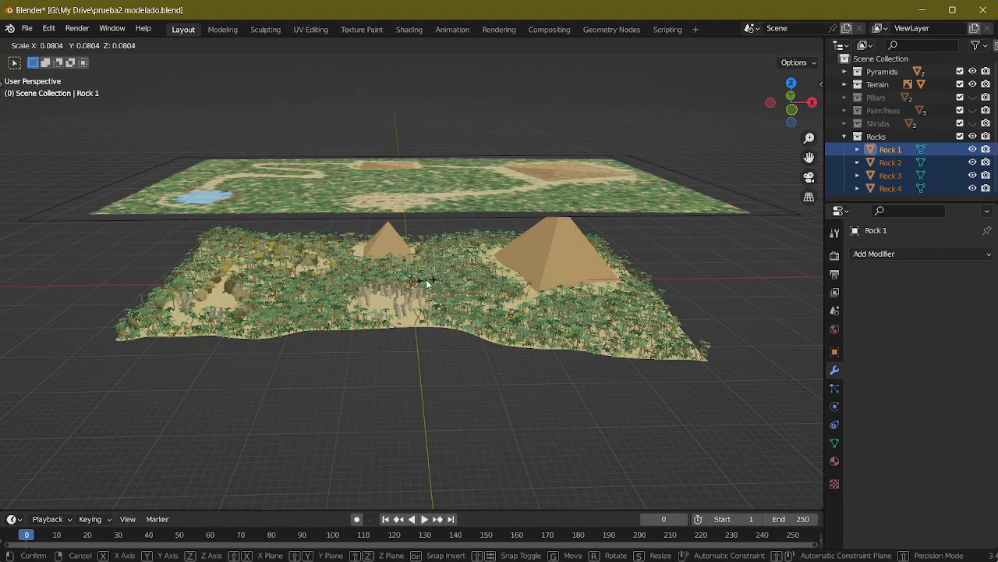
click(427, 285)
scroll(460, 293, up, 10)
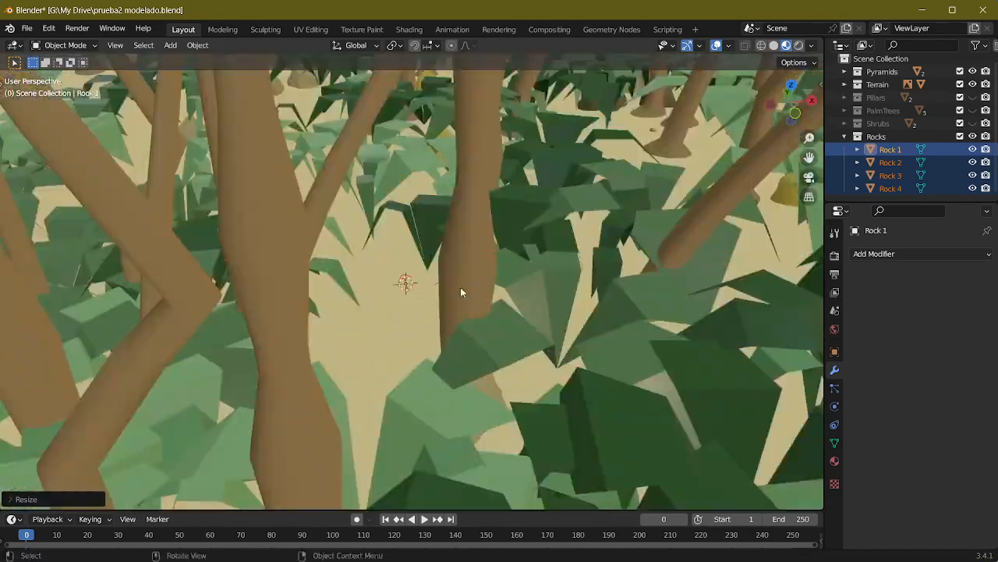
scroll(460, 292, down, 10)
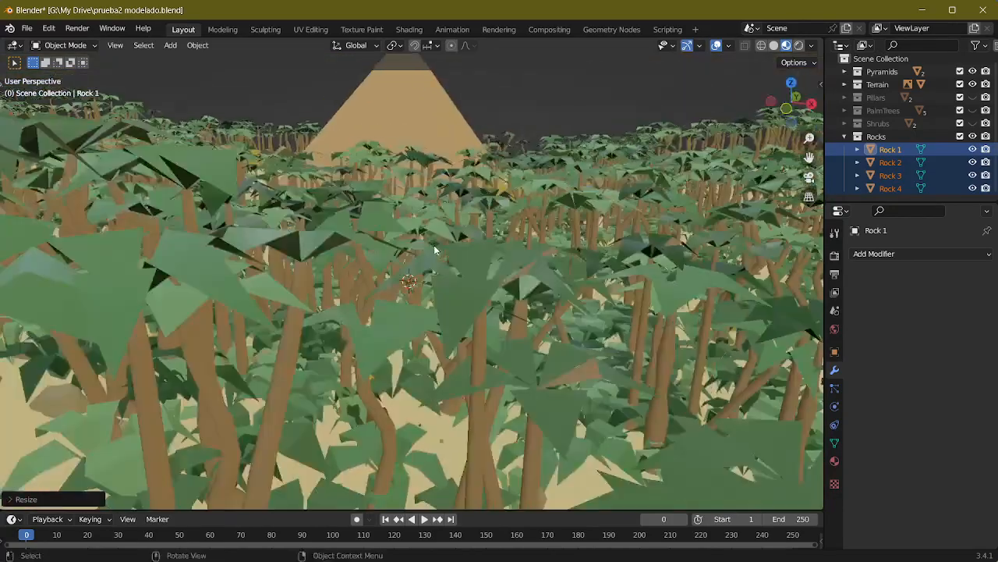
scroll(434, 245, down, 5)
middle_drag(484, 238, 502, 243)
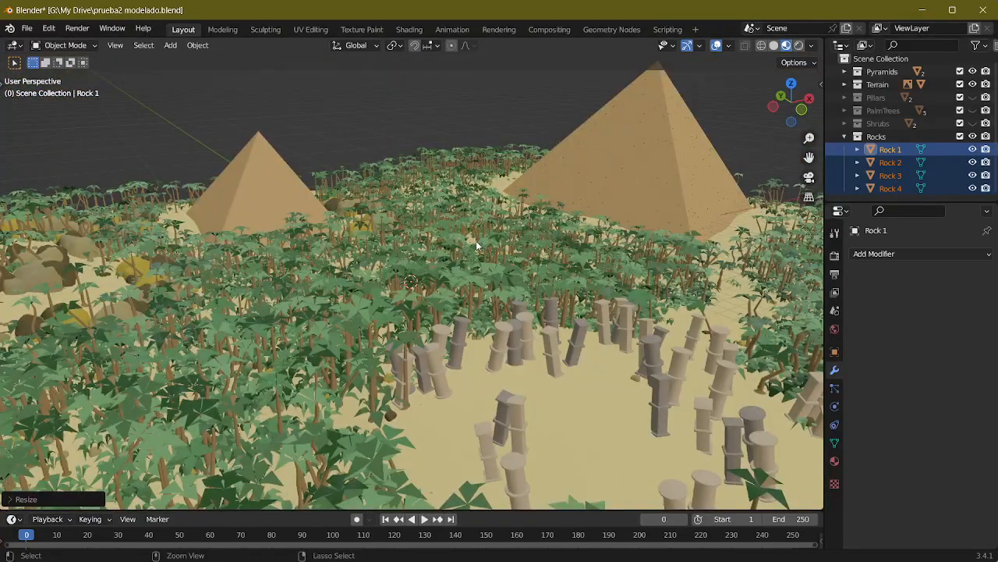
Step: Compare the size of the scattered rocks between Edit Mode and Object Mode
key(Tab)
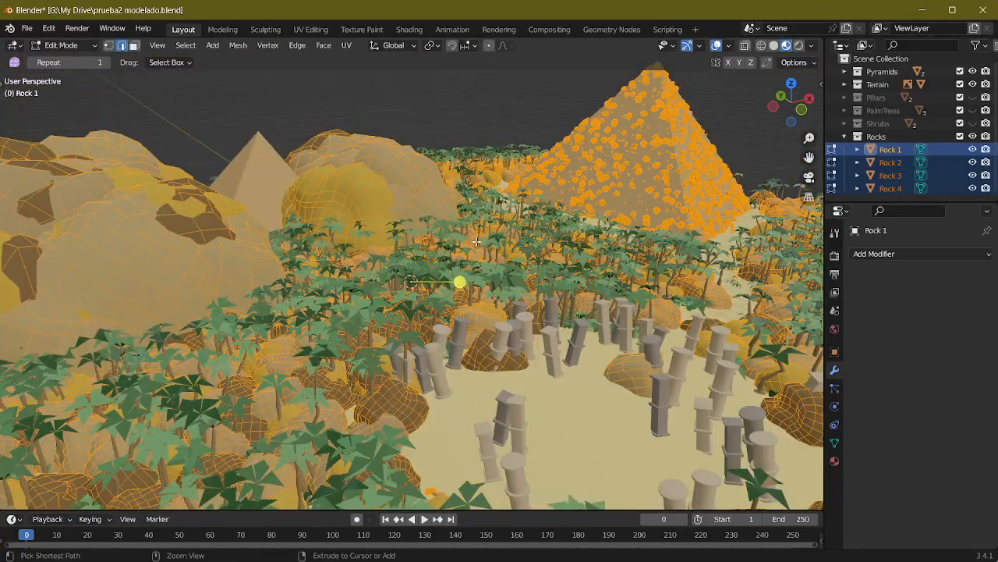
key(Tab)
mouse_move(476, 240)
middle_down()
mouse_move(472, 220)
mouse_move(429, 239)
mouse_move(463, 240)
middle_up()
scroll(463, 243, up, 5)
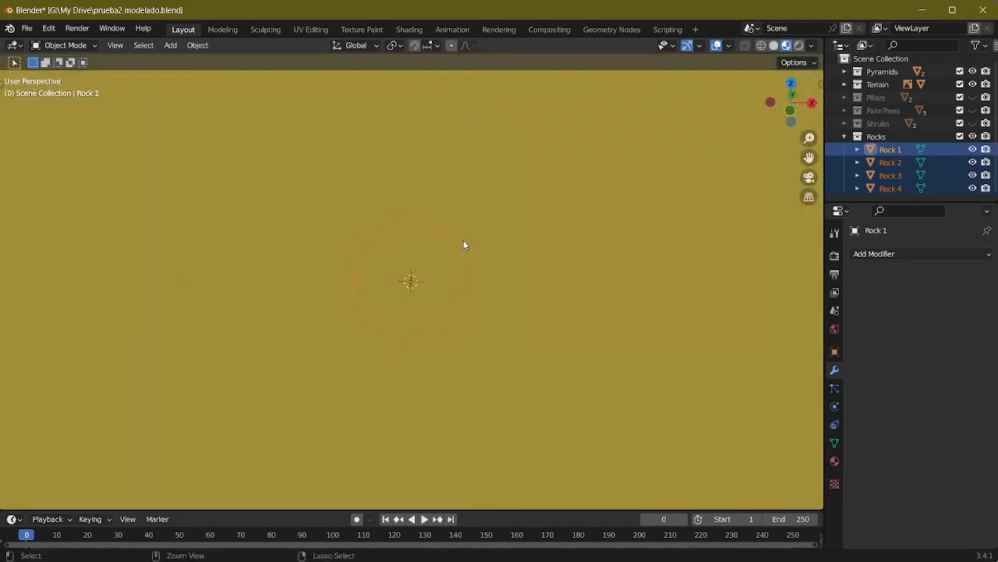
scroll(463, 245, down, 3)
key(Tab)
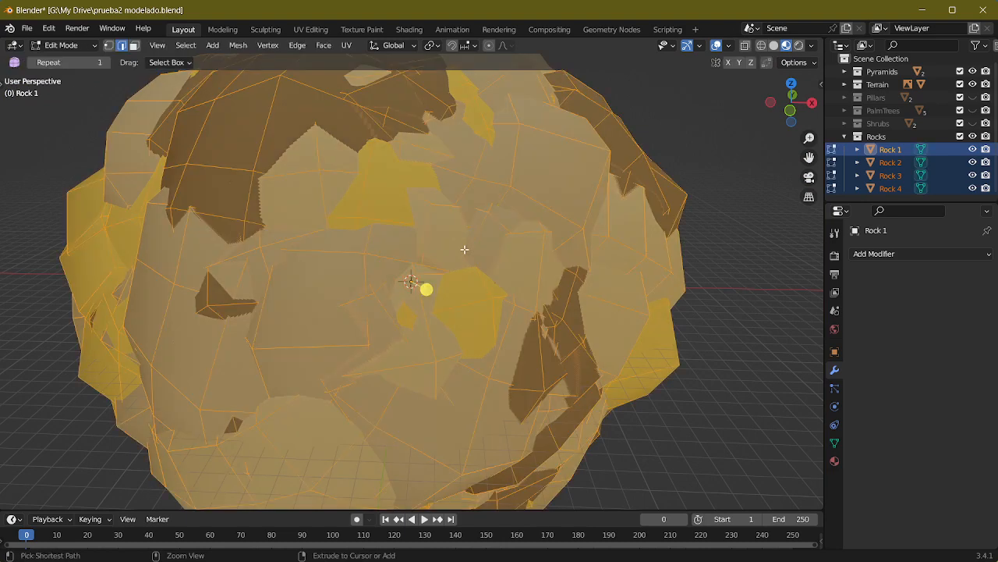
scroll(461, 249, down, 5)
scroll(467, 261, up, 4)
key(Tab)
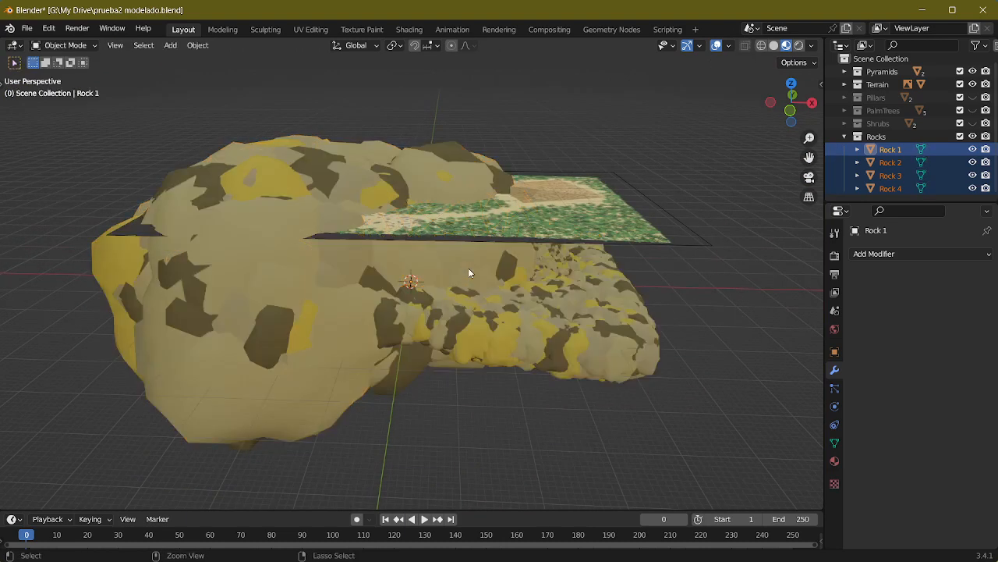
click(469, 271)
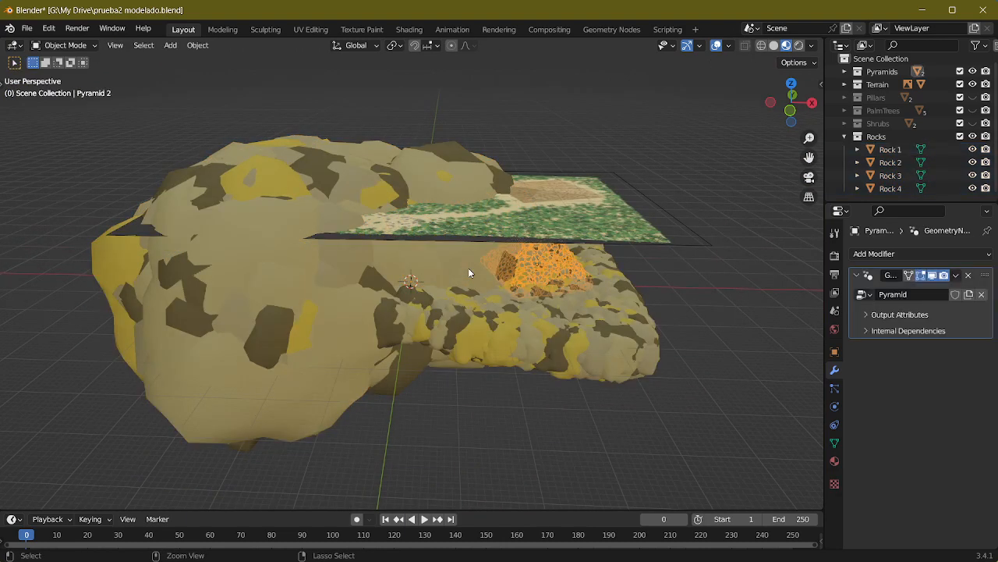
key(ctrl+z)
scroll(468, 268, up, 8)
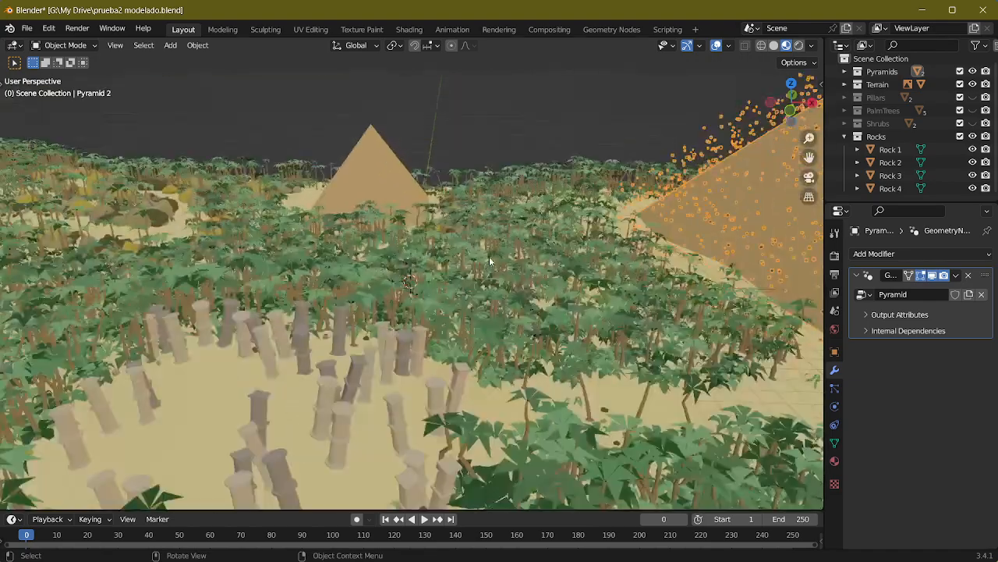
middle_drag(489, 256, 468, 243)
scroll(519, 286, up, 4)
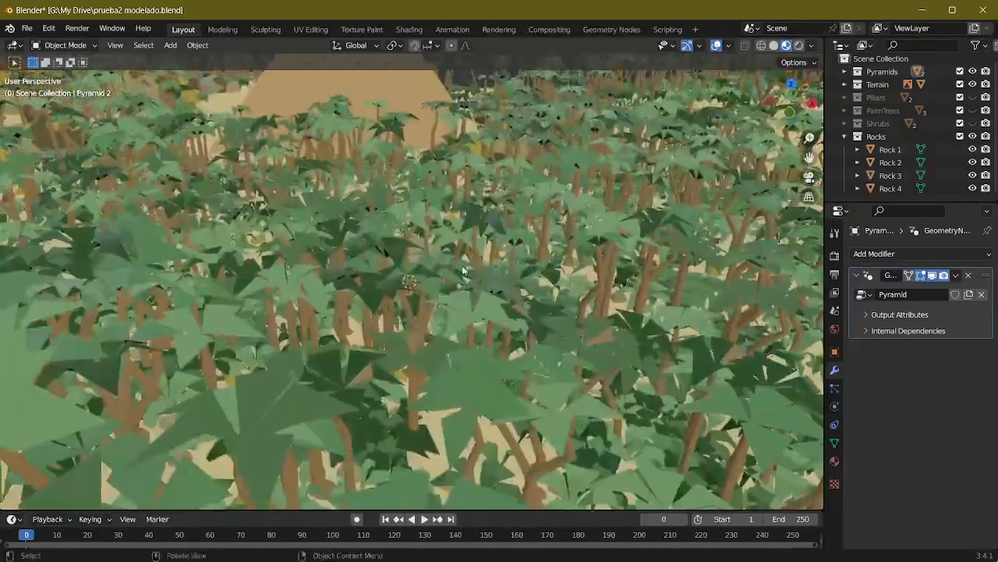
Step: Select Rock 1 through Rock 4 together and try to move them freely across the scene
click(894, 152)
shift+click(893, 166)
shift+click(887, 197)
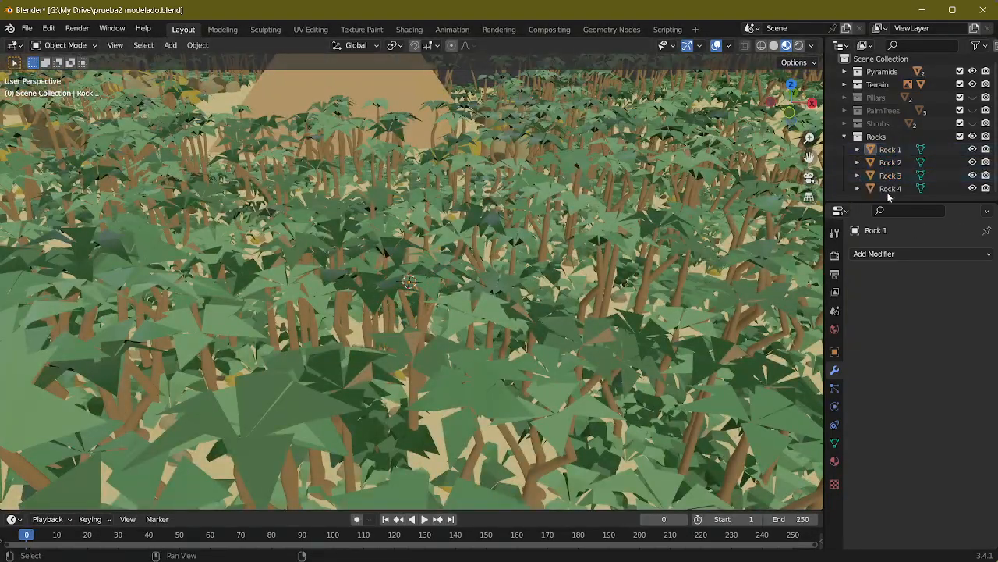
shift+click(888, 192)
shift+click(893, 150)
scroll(490, 316, down, 6)
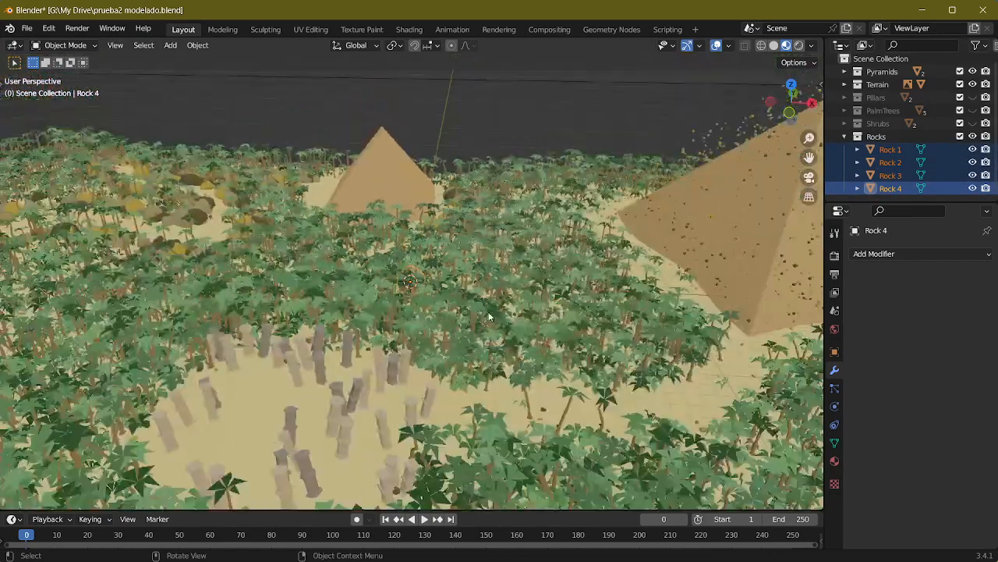
key(g)
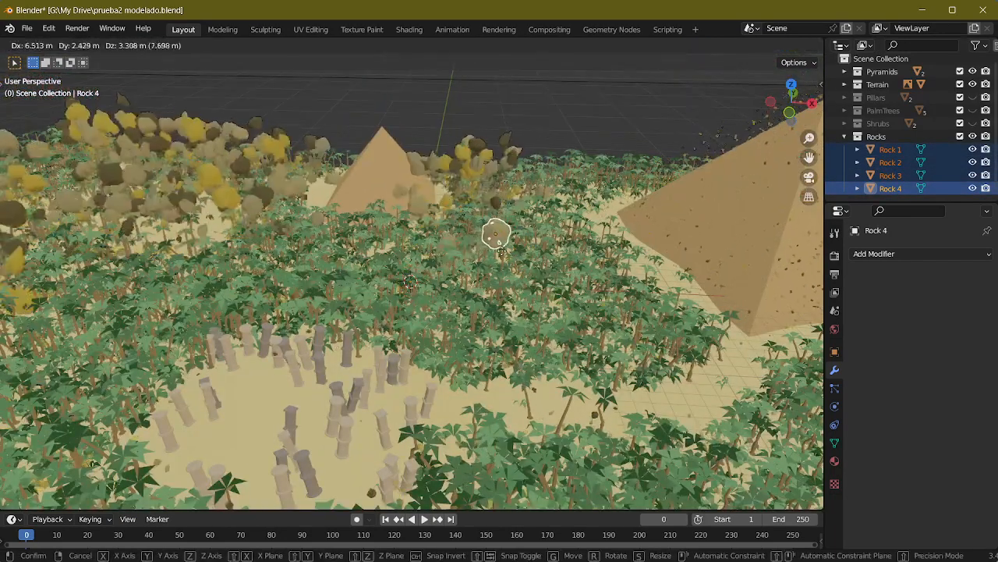
right_click(648, 279)
middle_drag(629, 307, 548, 289)
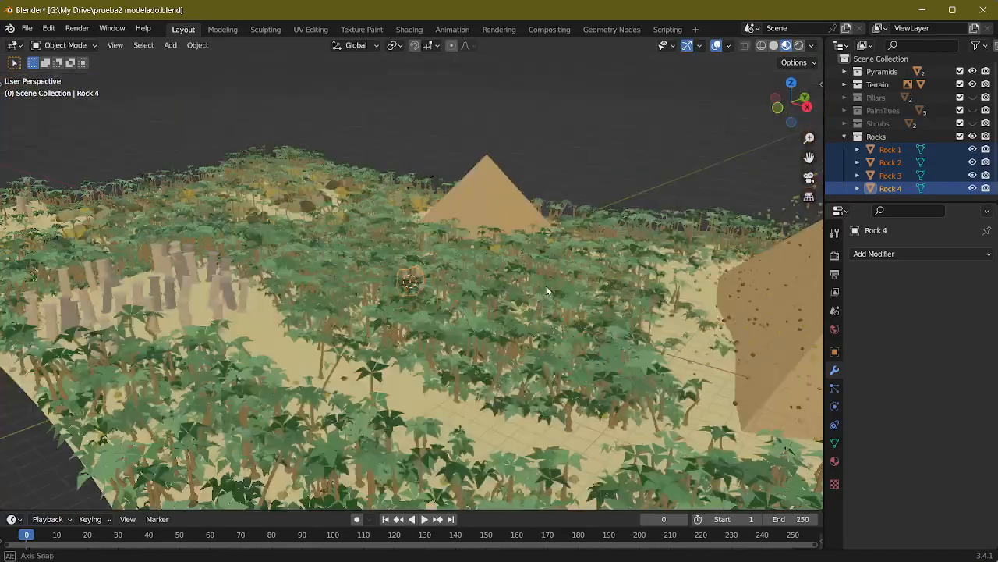
scroll(507, 215, down, 5)
Step: Set the Collection Info node in the Terrain's Rocks node group to Original
click(614, 29)
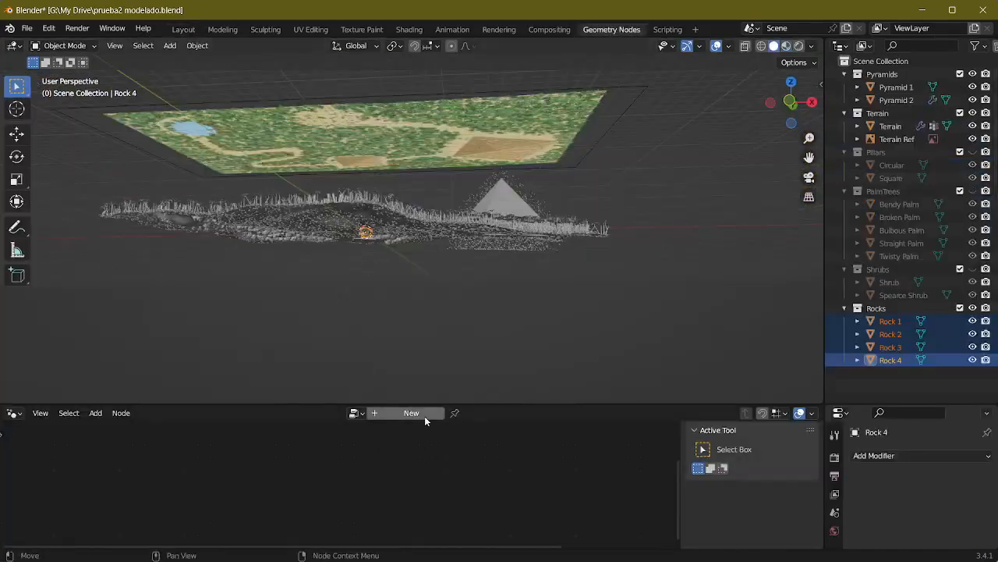
click(422, 214)
middle_drag(447, 296, 462, 346)
key(Tab)
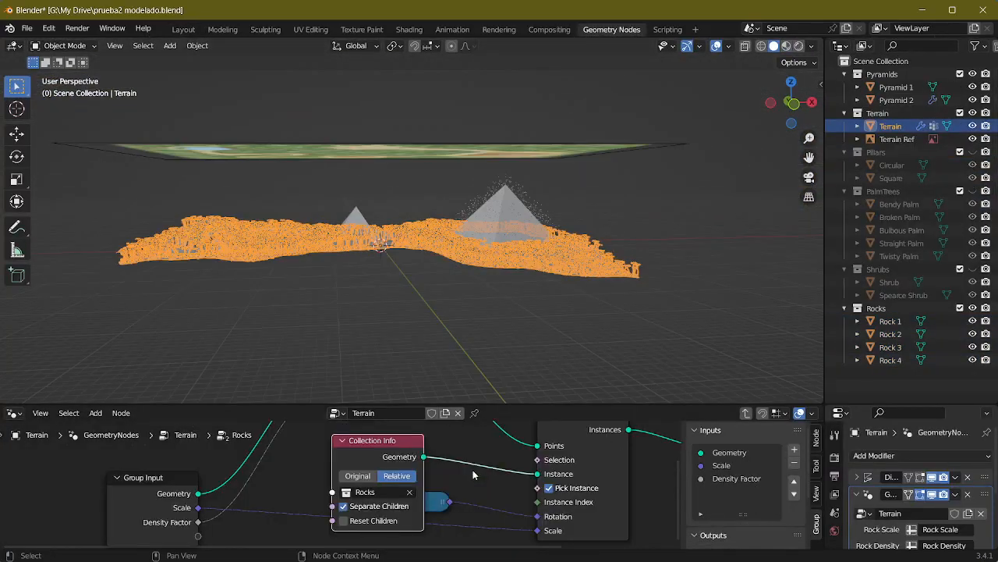
scroll(361, 479, up, 1)
scroll(364, 478, up, 4)
scroll(405, 263, up, 8)
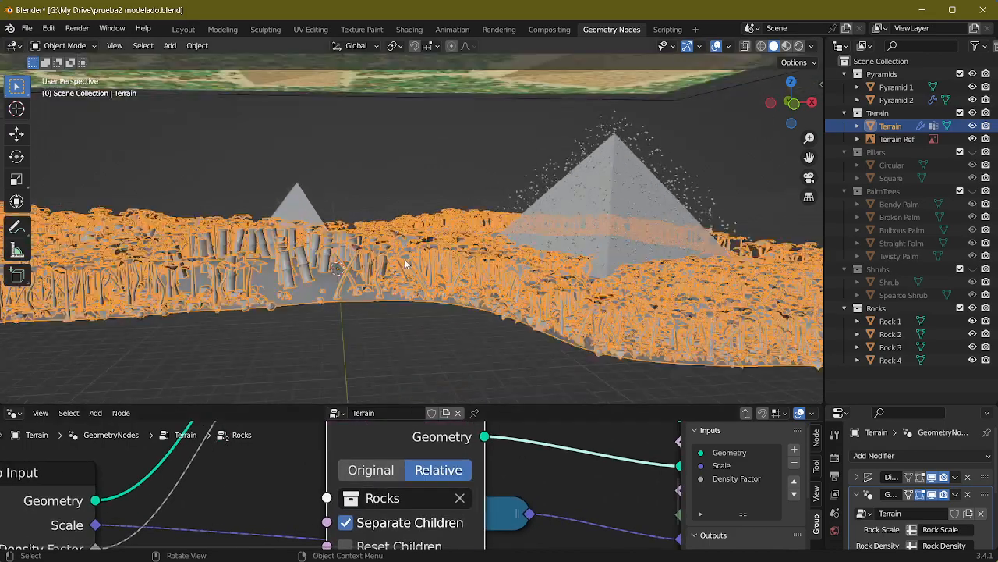
middle_drag(394, 260, 366, 336)
scroll(429, 252, up, 5)
click(375, 477)
scroll(494, 464, down, 10)
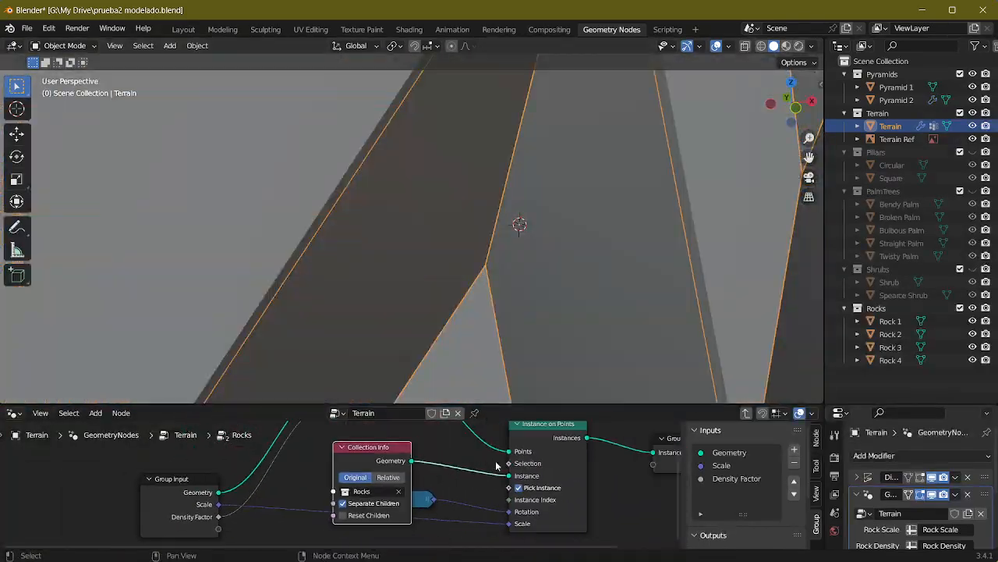
scroll(482, 277, down, 10)
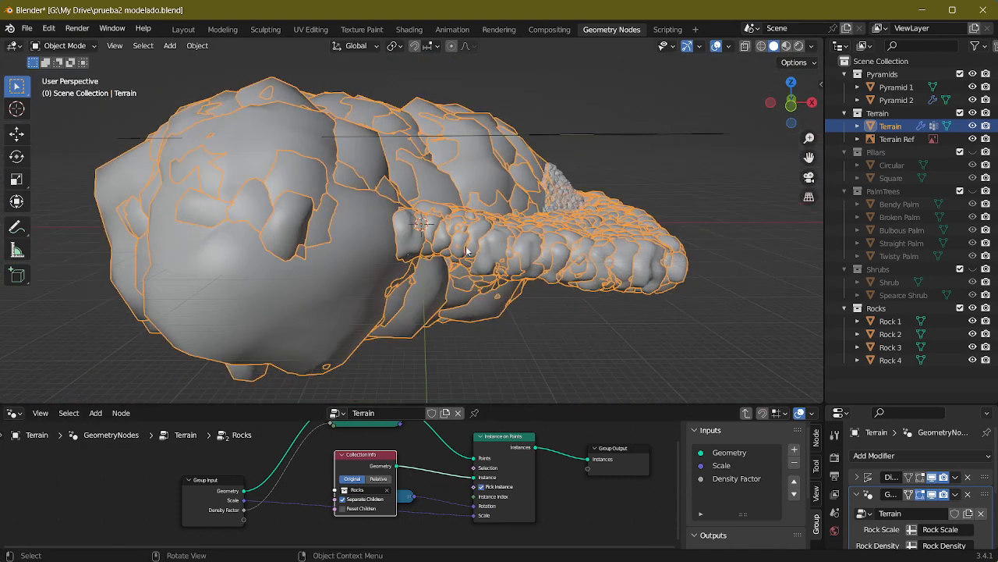
Step: Select Rock 1 through Rock 4 in the Layout workspace and move them along the X axis beyond the terrain's edge
click(193, 30)
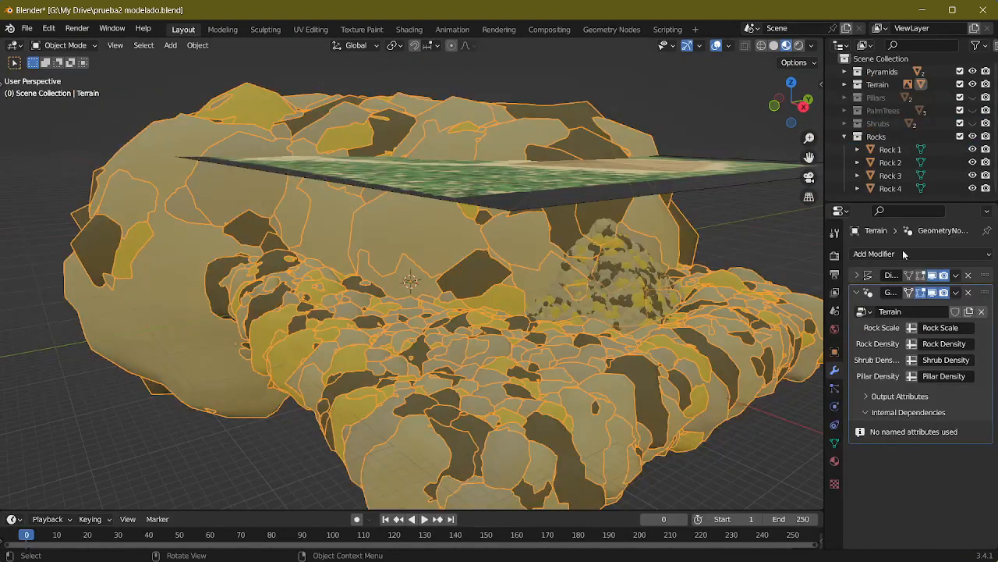
click(892, 151)
shift+click(893, 163)
shift+click(893, 177)
shift+click(892, 188)
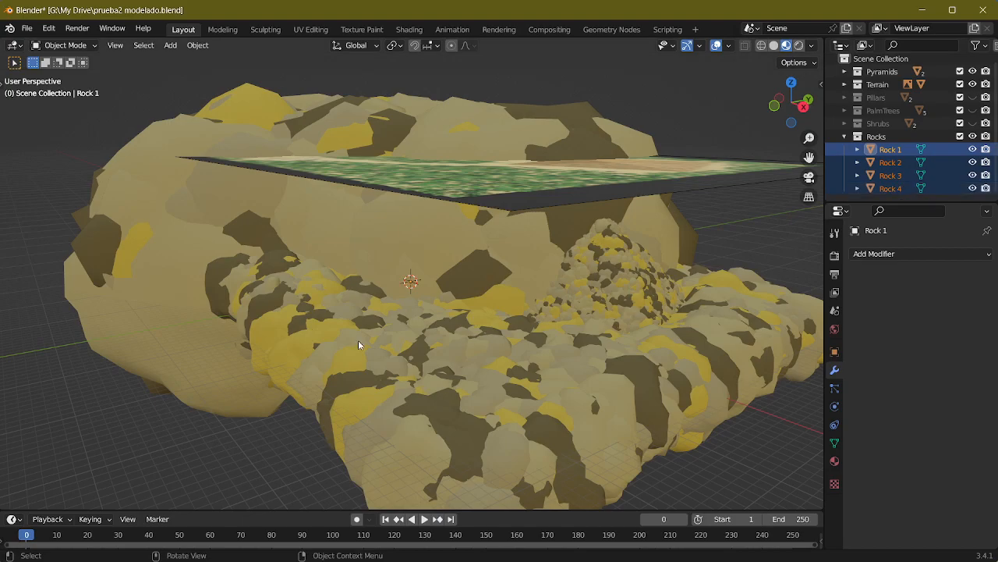
key(g)
key(x)
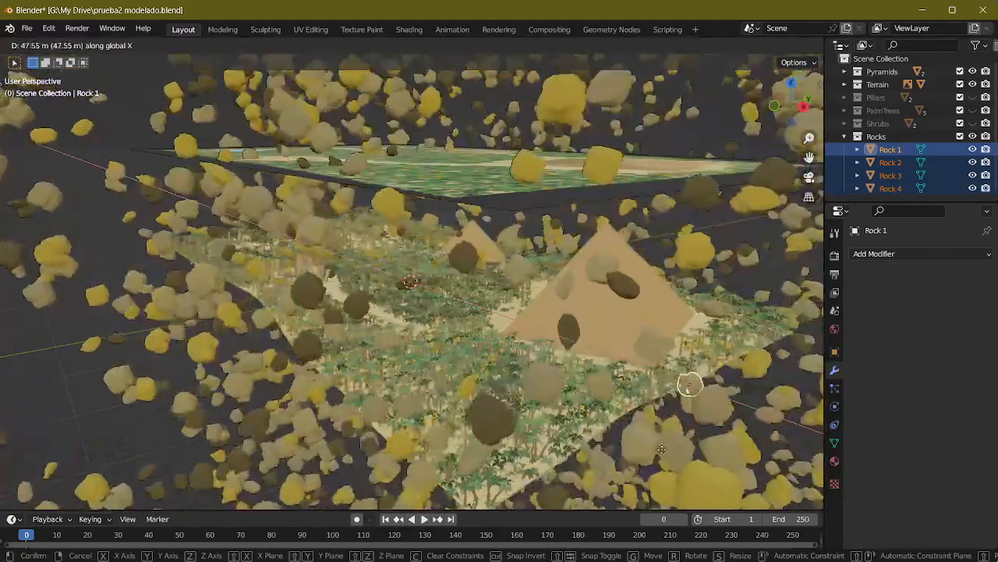
click(661, 449)
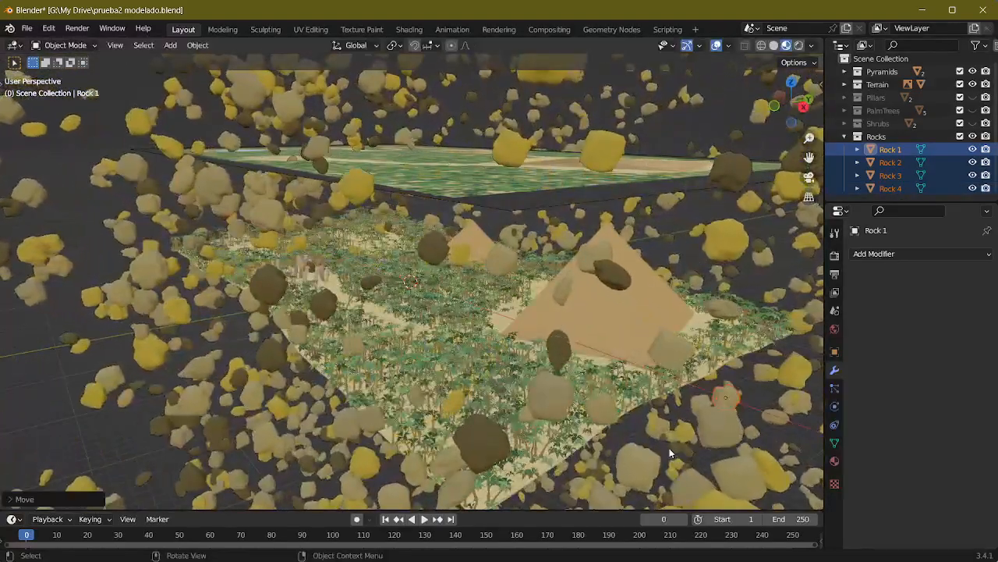
middle_drag(669, 447, 441, 223)
scroll(462, 225, down, 4)
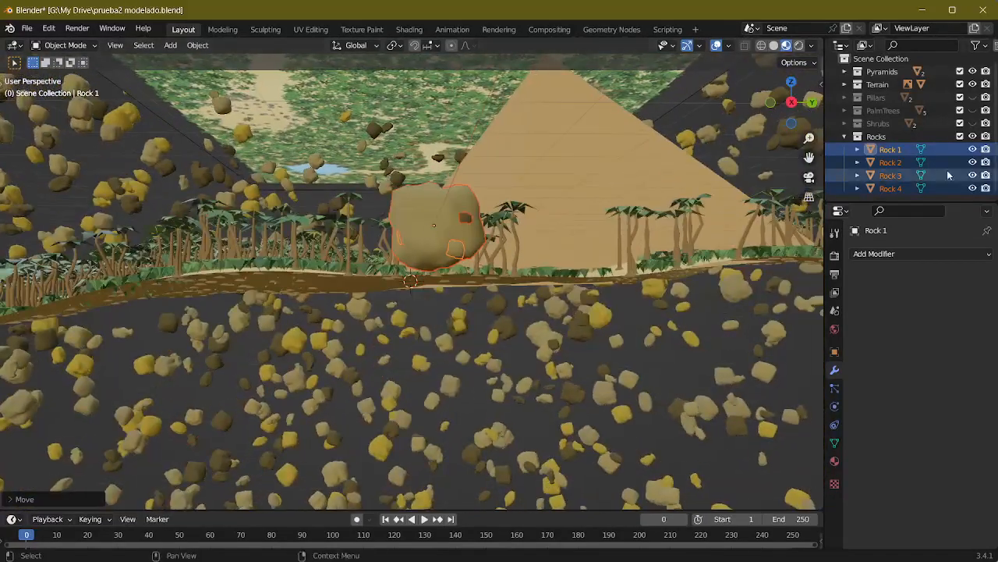
Step: Select Rock 4 on its own and frame it in the viewport for inspection
click(894, 178)
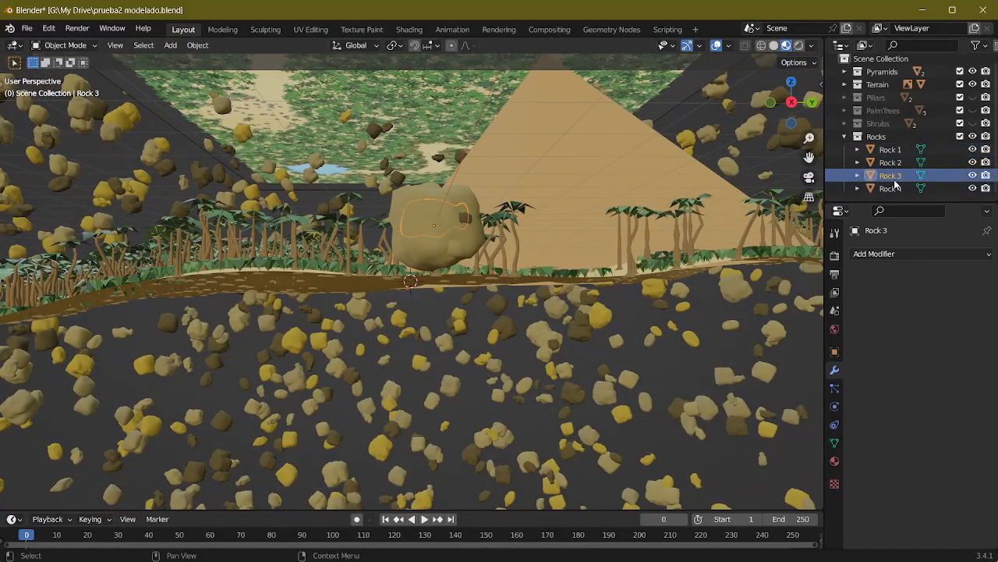
click(891, 188)
mouse_move(528, 272)
middle_down()
mouse_move(420, 267)
mouse_move(524, 286)
middle_up()
key(KP_Decimal)
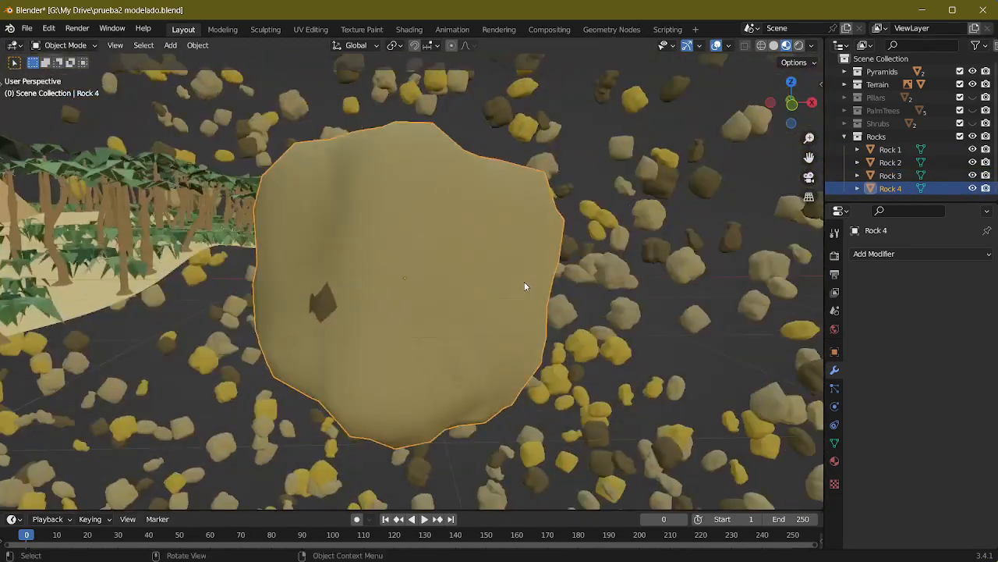
right_click(435, 236)
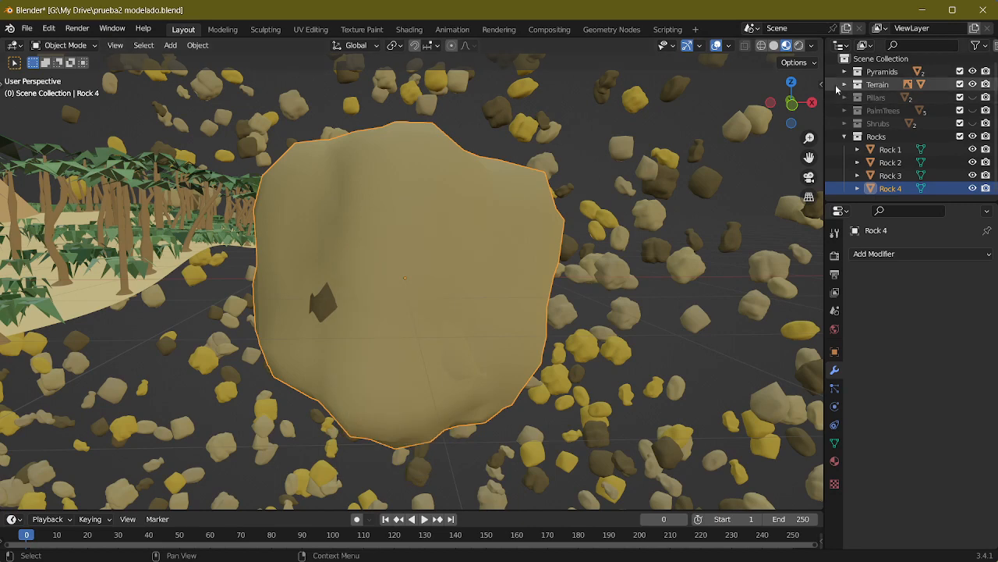
Step: Show the transform values and apply the scale of Rock 1 through Rock 4 together
key(n)
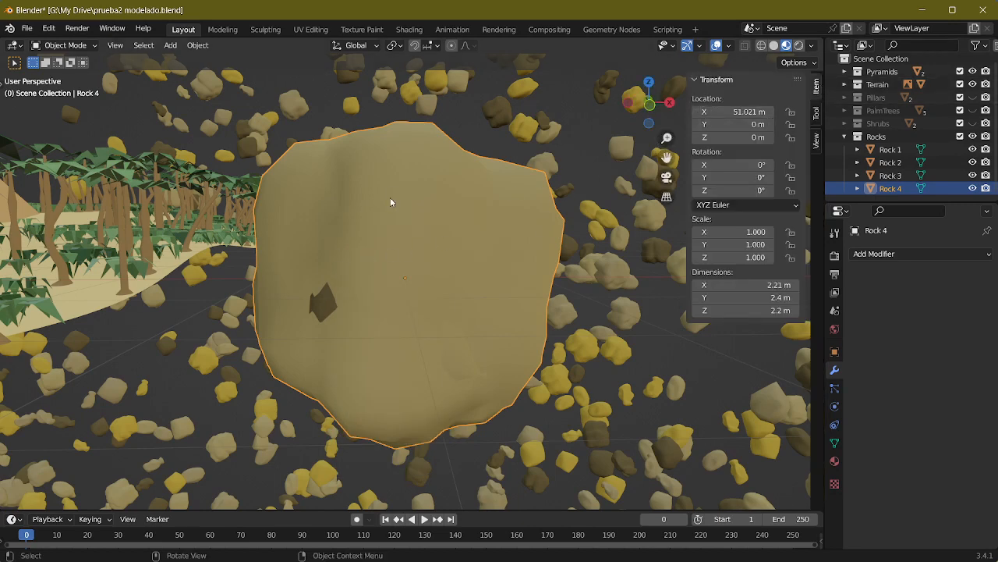
shift+click(890, 149)
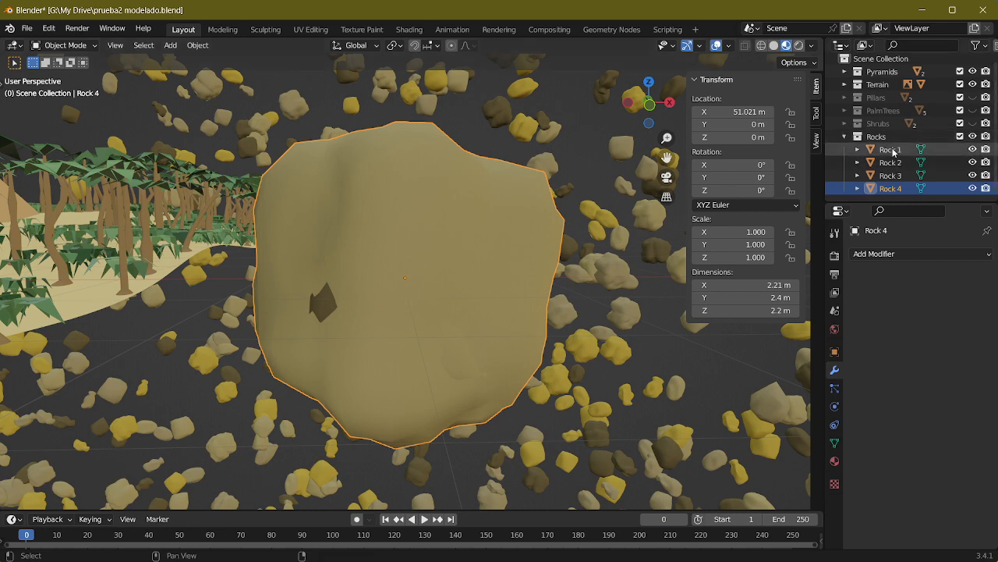
key(alt+a)
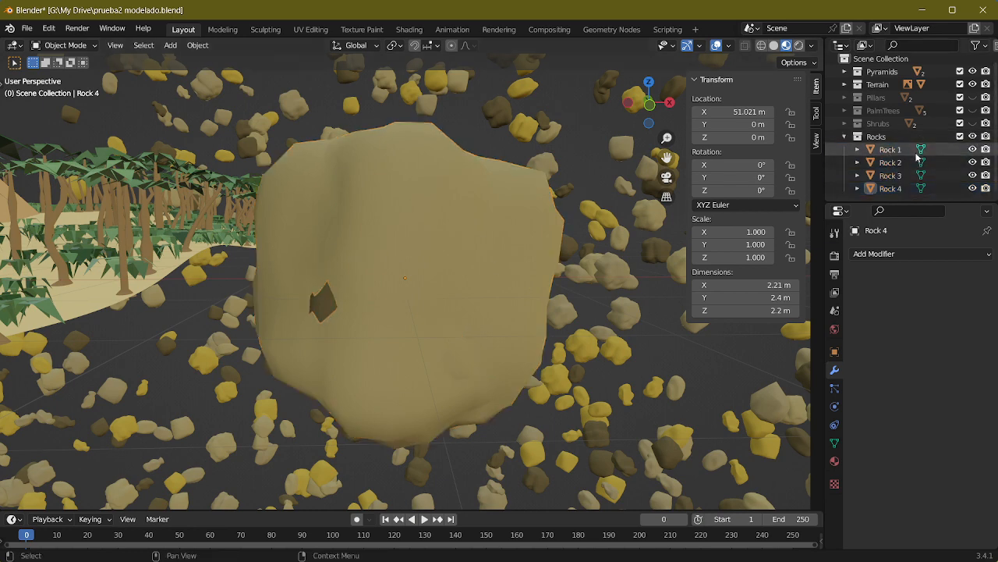
click(890, 149)
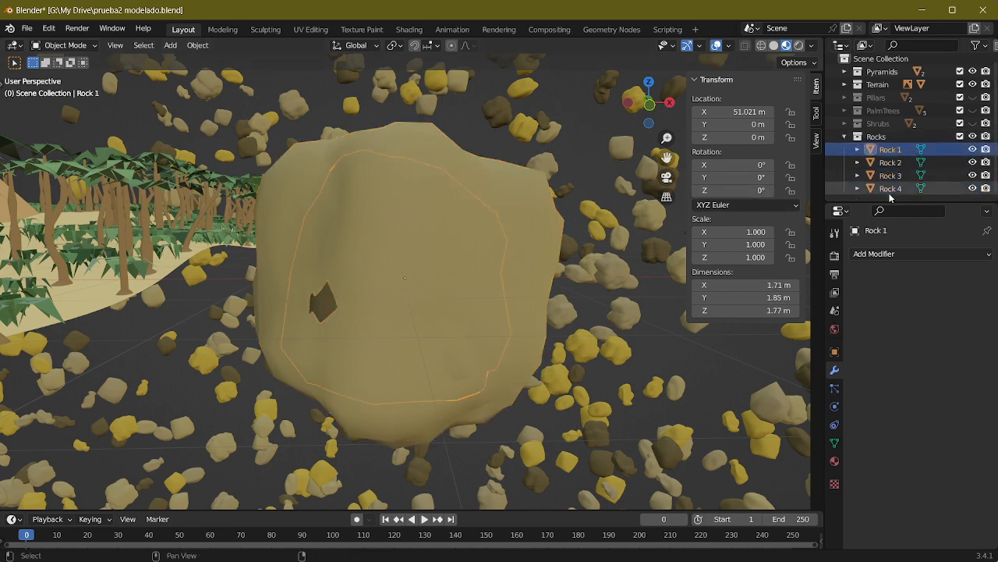
shift+click(890, 192)
key(ctrl+a)
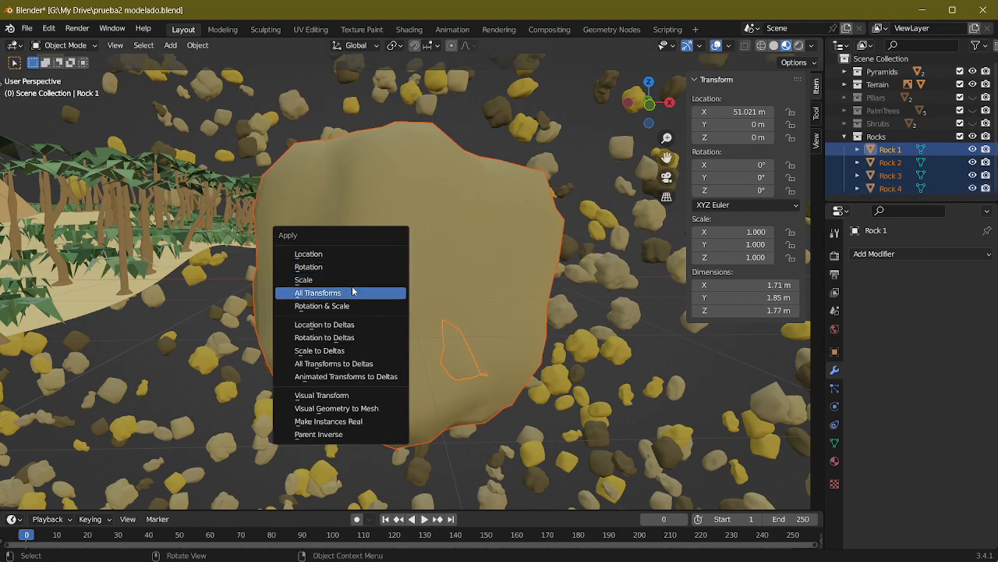
click(349, 281)
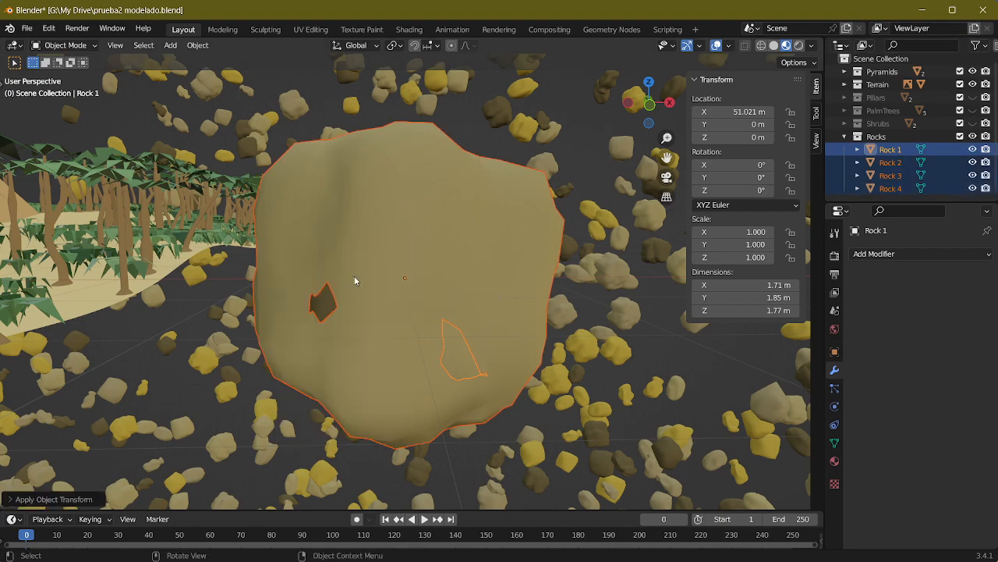
Step: Try applying the location of Rock 1 through Rock 4 to their mesh data
scroll(382, 246, down, 6)
key(ctrl+a)
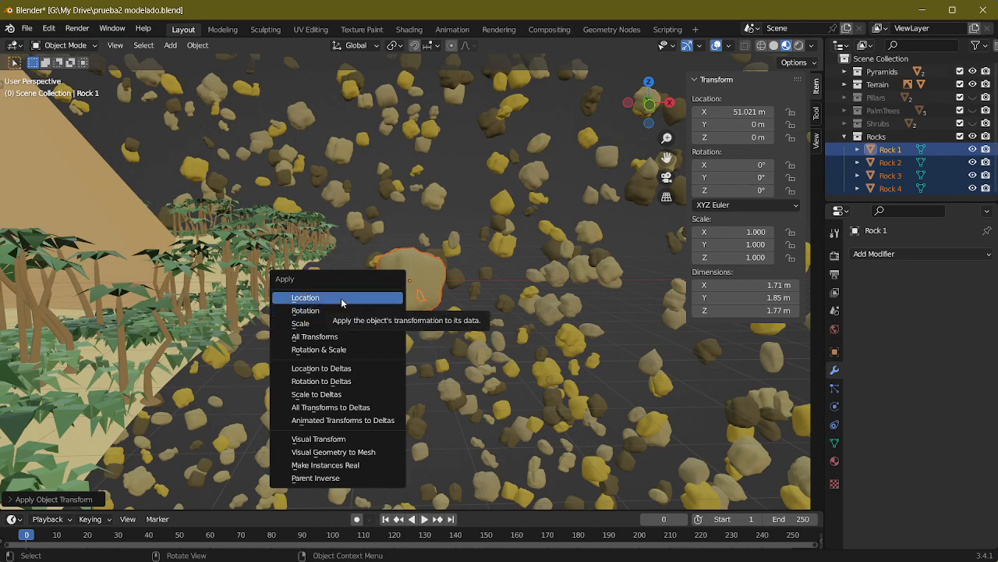
click(341, 297)
scroll(377, 258, up, 3)
middle_drag(377, 258, 353, 265)
scroll(399, 281, up, 5)
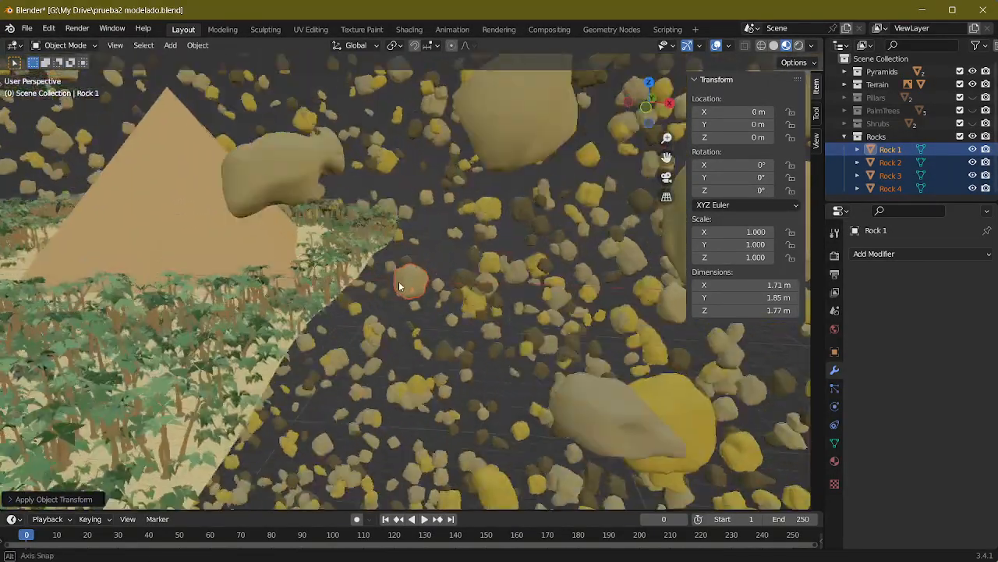
Step: Select Rock 4 on its own and examine its position beside the terrain from several angles
middle_drag(382, 303, 498, 292)
click(425, 285)
scroll(427, 285, up, 7)
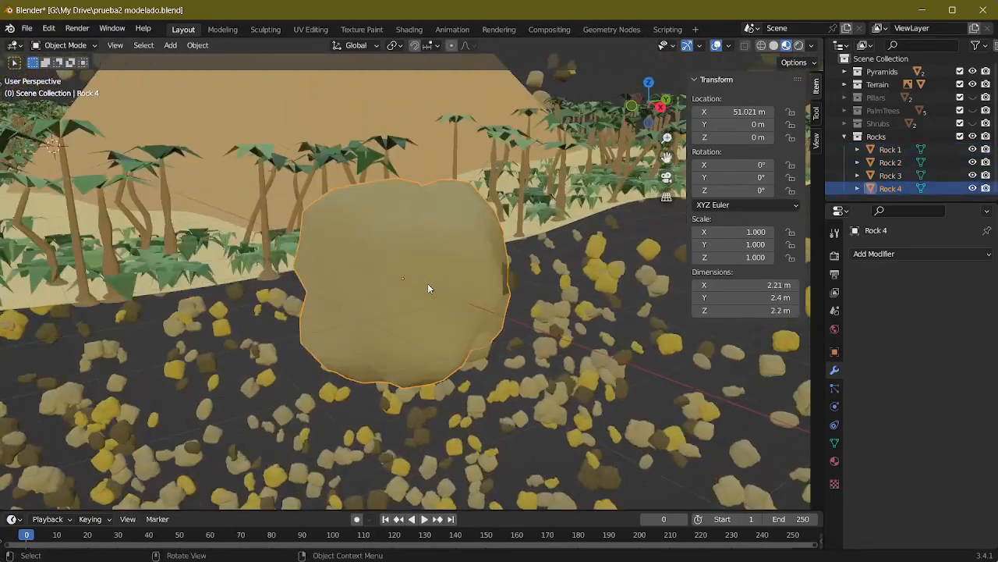
middle_drag(427, 286, 283, 289)
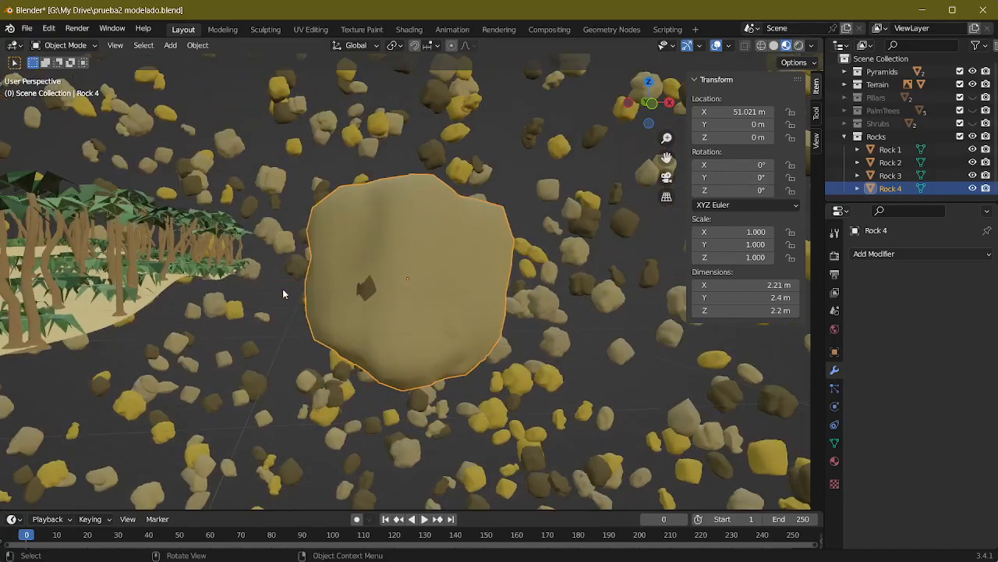
scroll(283, 289, down, 4)
Step: Switch to the Geometry Nodes workspace and select the Terrain object
click(598, 29)
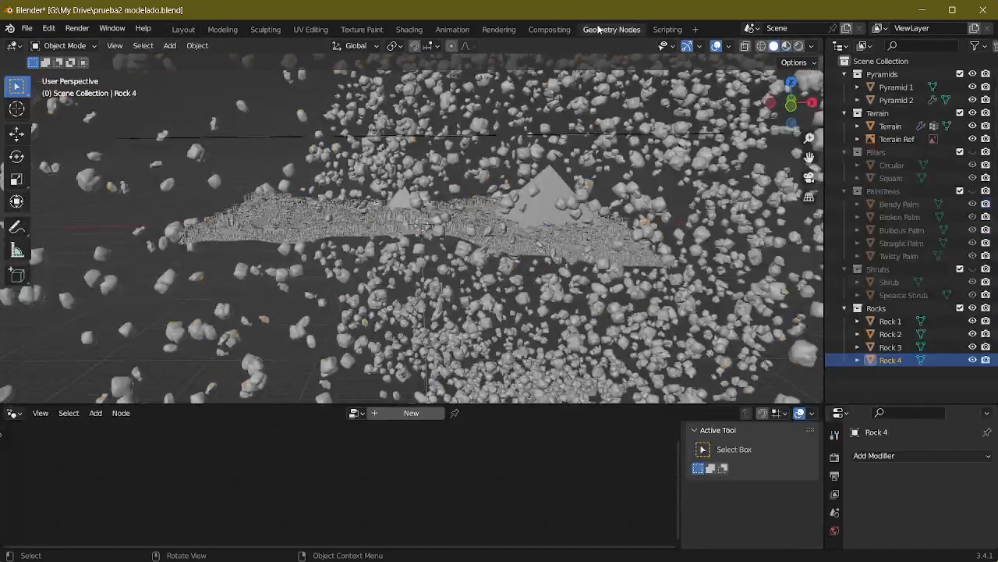
click(356, 414)
click(373, 305)
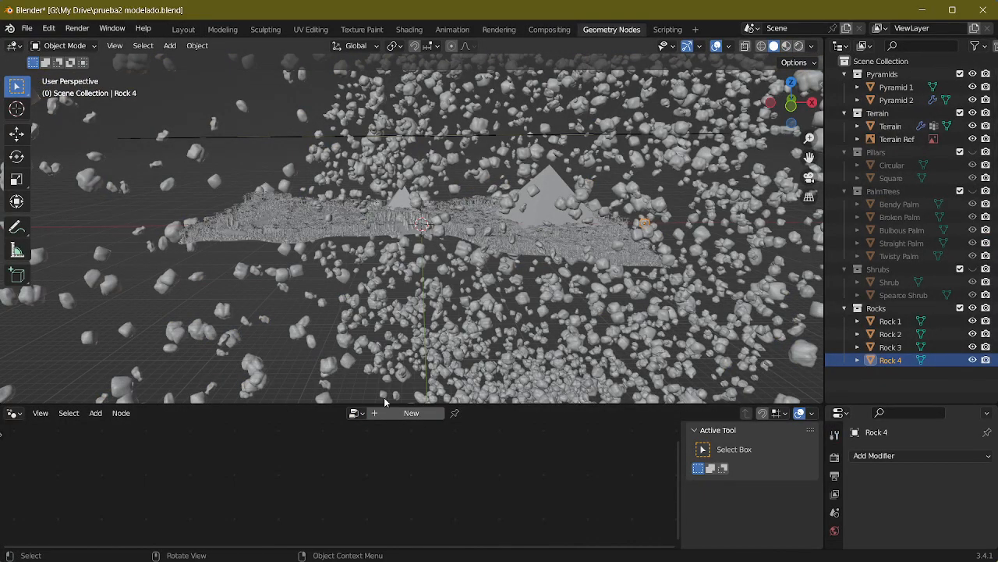
click(479, 230)
Step: Assign the Rocks node group to the Terrain's modifier and restore the Terrain node group
click(341, 414)
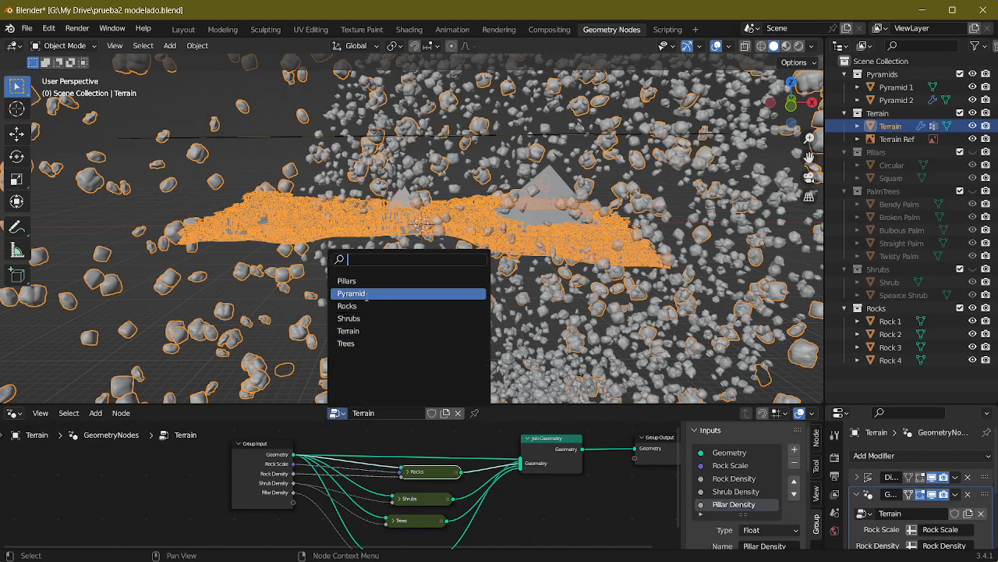
click(360, 306)
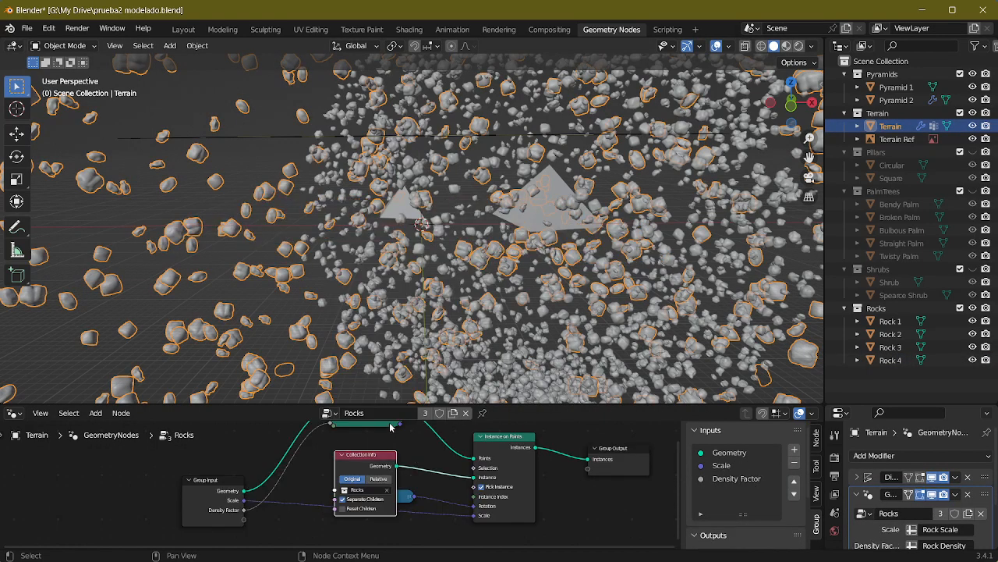
click(332, 414)
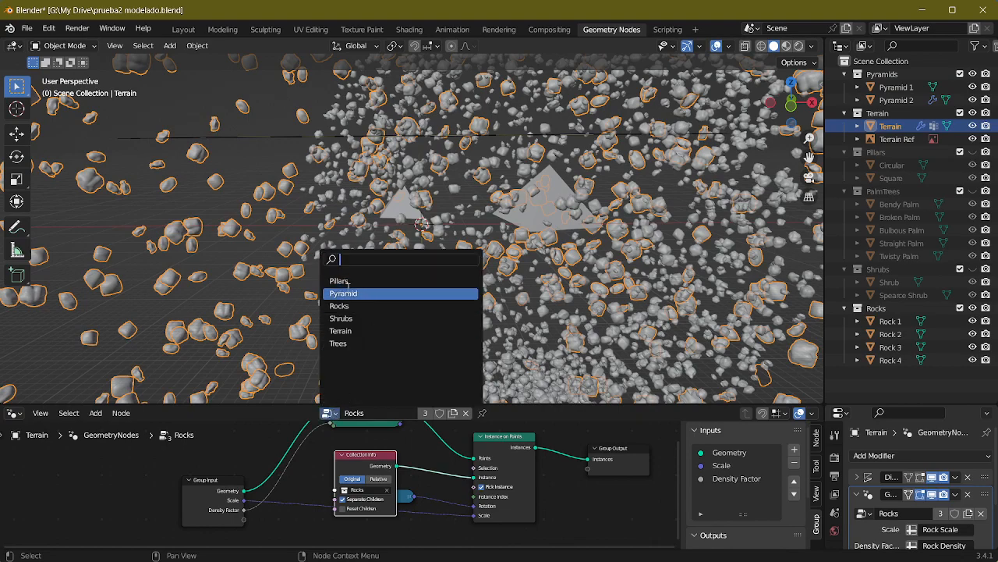
click(343, 330)
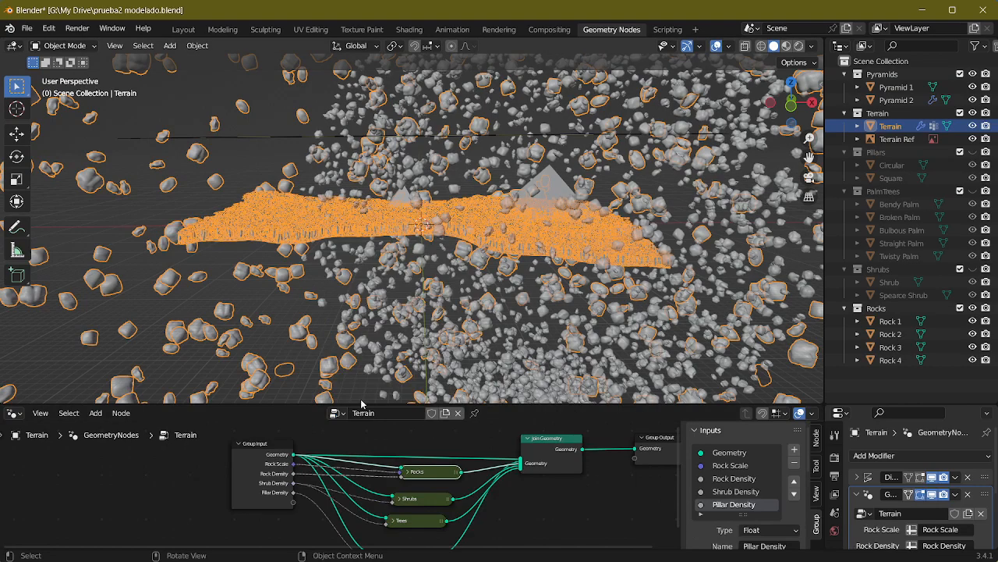
Step: Enter the Rocks group node inside the Terrain node tree to reach its Collection Info node
middle_drag(391, 327, 415, 332)
scroll(415, 333, up, 3)
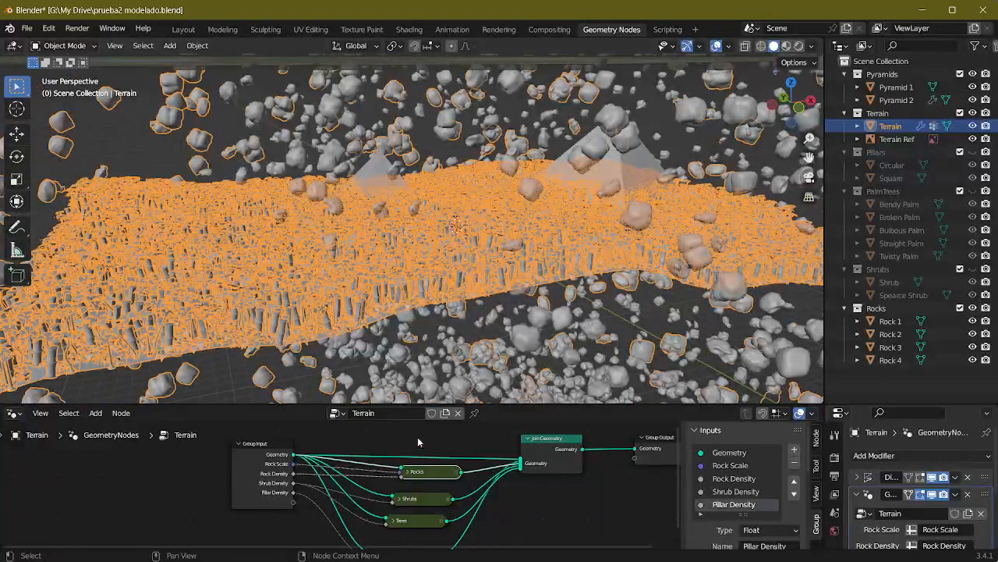
key(Tab)
scroll(381, 479, up, 5)
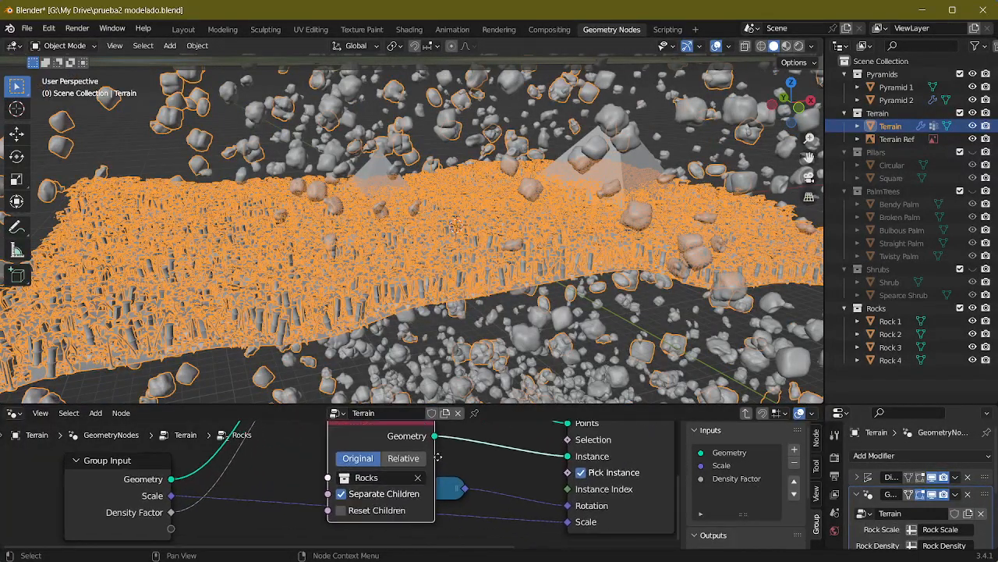
Step: Try the Collection Info node with Separate Children off and with Reset Children on
click(332, 481)
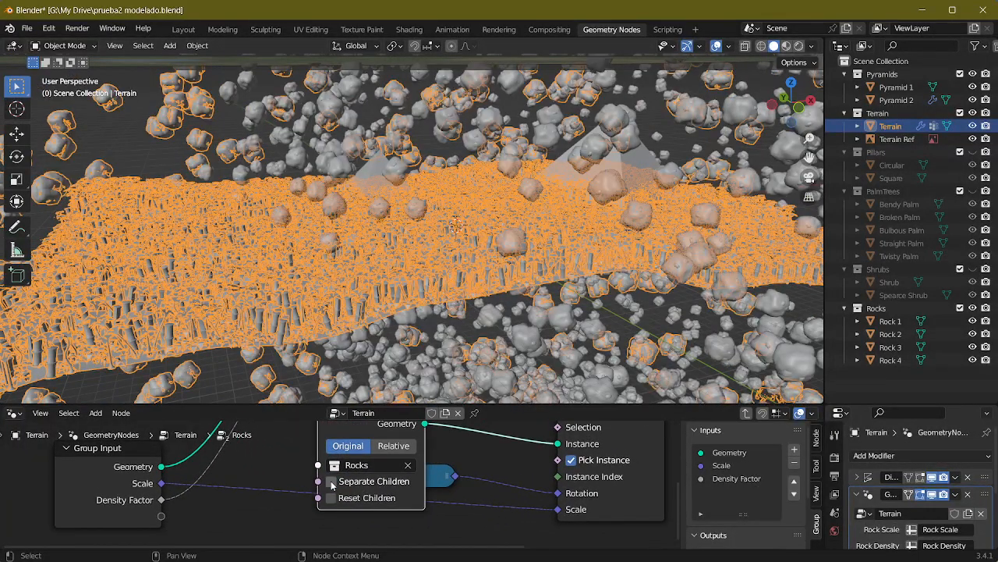
click(330, 497)
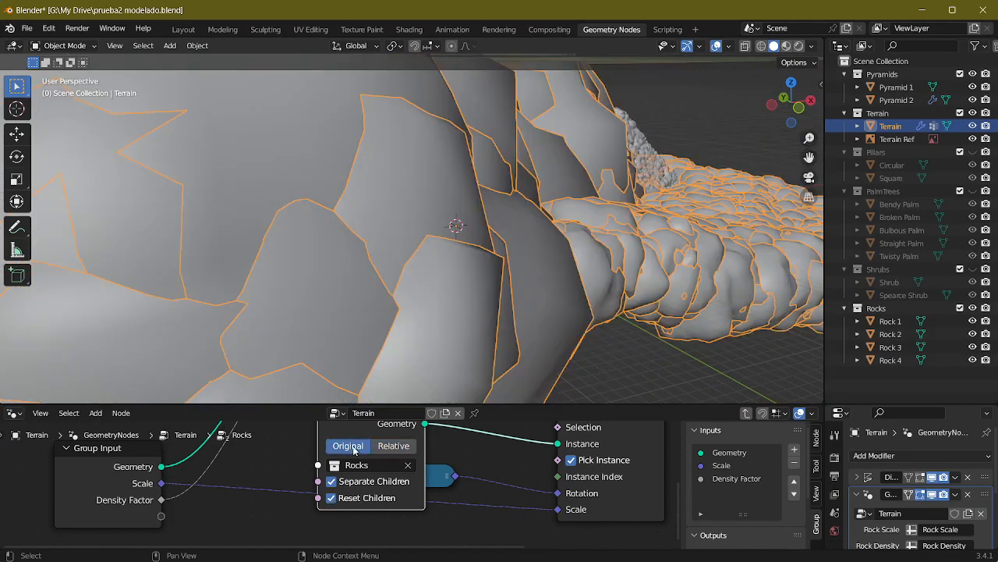
click(331, 498)
Step: Examine how the rocks are scattered around the terrain alongside the nodes in the Rocks group
middle_drag(461, 495, 406, 553)
scroll(536, 296, up, 5)
middle_drag(523, 285, 516, 321)
scroll(466, 280, down, 3)
scroll(412, 278, down, 5)
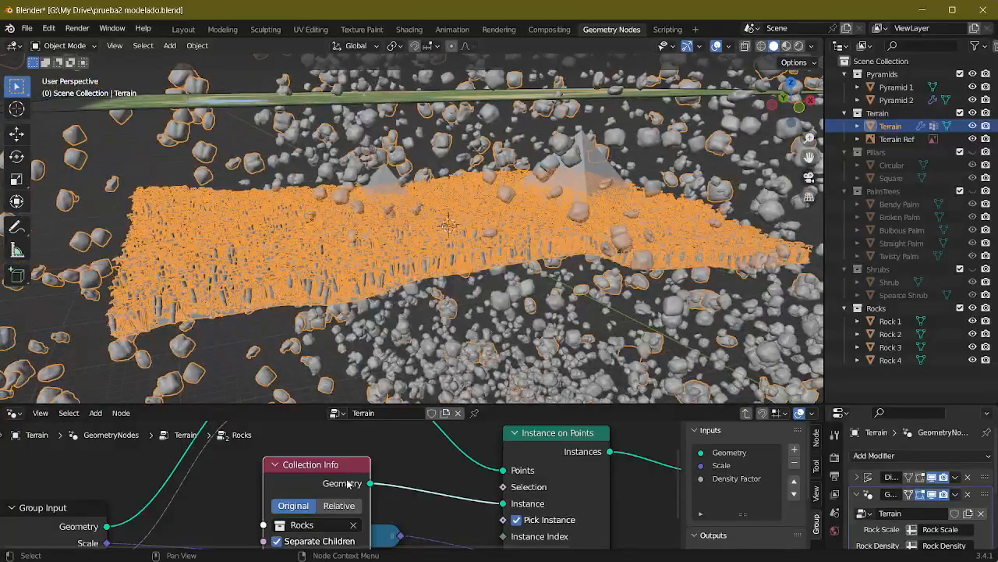
scroll(381, 490, down, 1)
scroll(390, 320, up, 6)
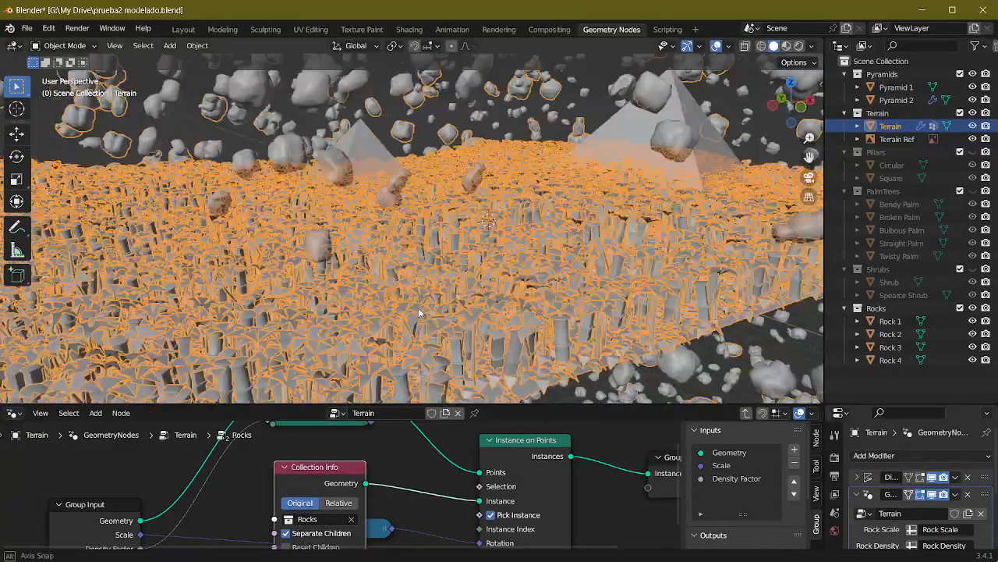
scroll(337, 306, down, 5)
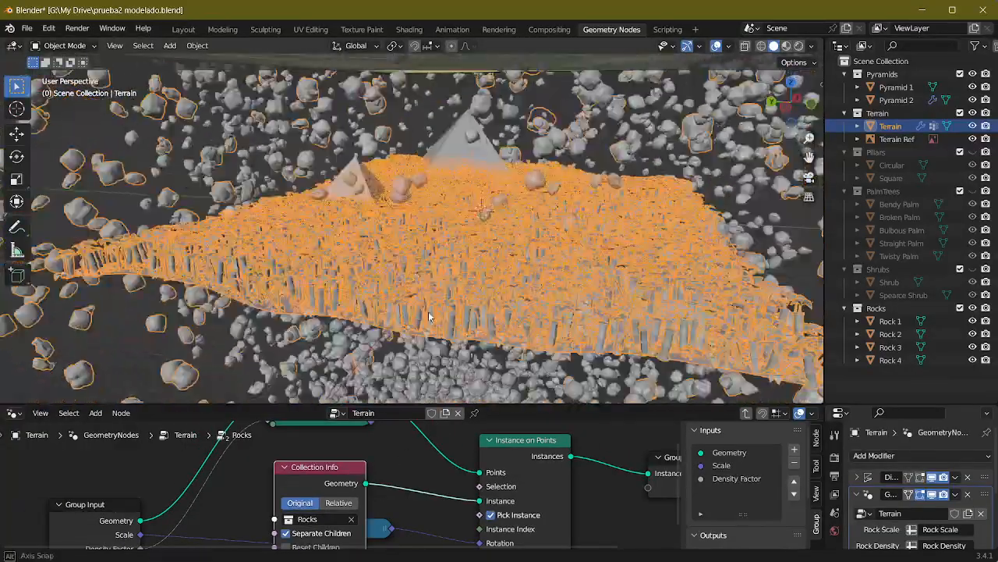
middle_drag(414, 307, 333, 414)
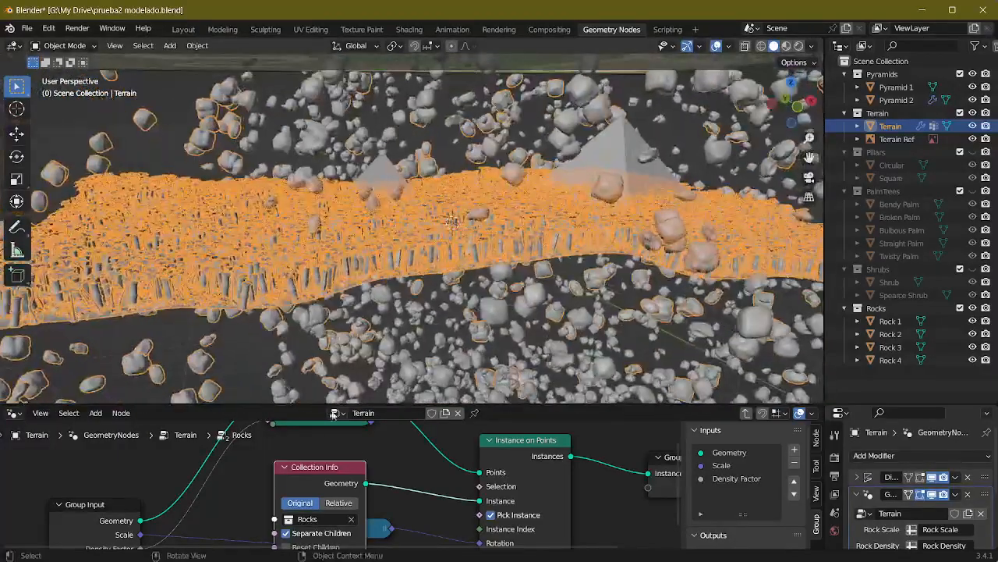
middle_drag(198, 494, 205, 434)
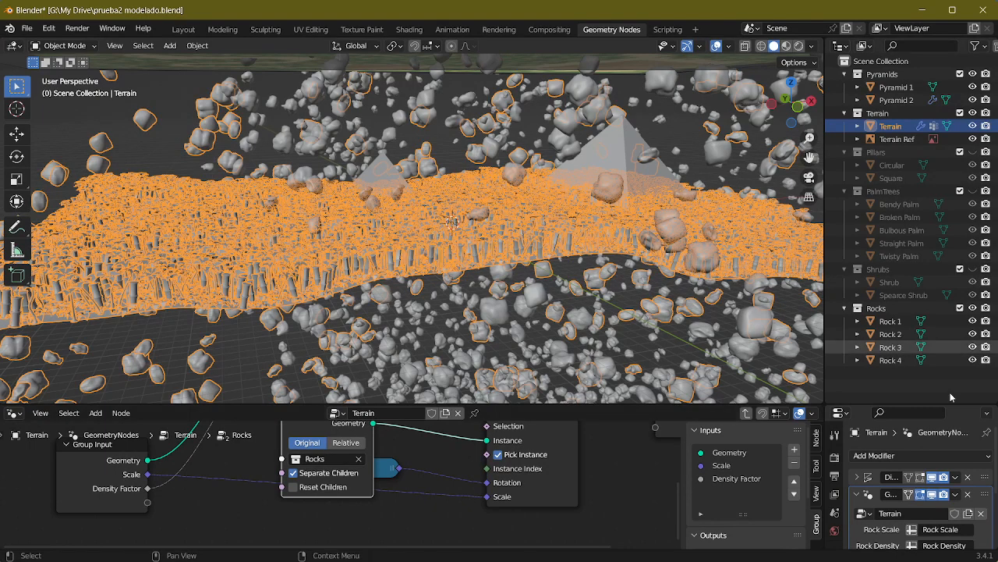
Step: Link the Terrain modifier's Shrub Density and Pillar Density inputs to the attributes of the same names
scroll(903, 517, down, 2)
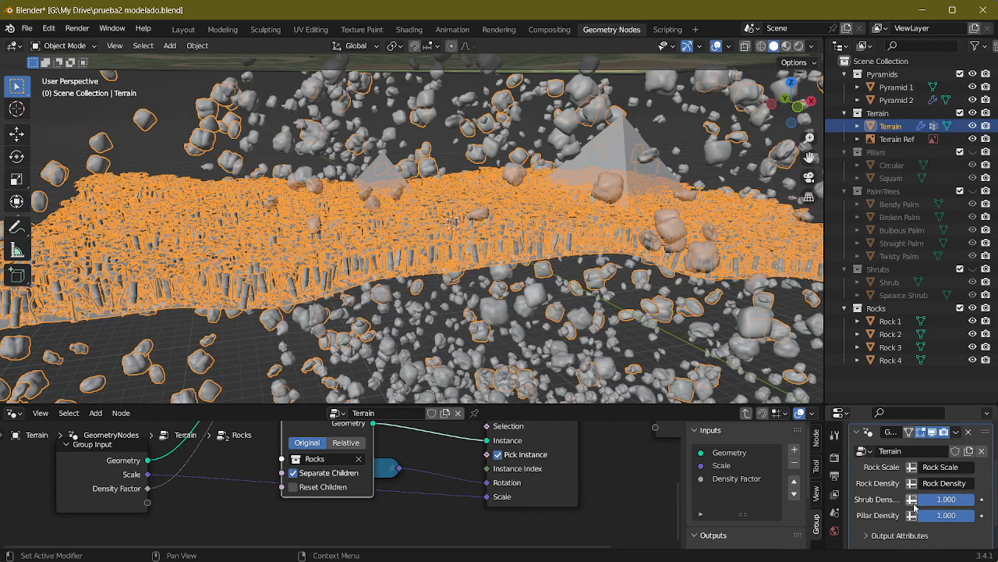
click(913, 501)
click(912, 515)
click(941, 500)
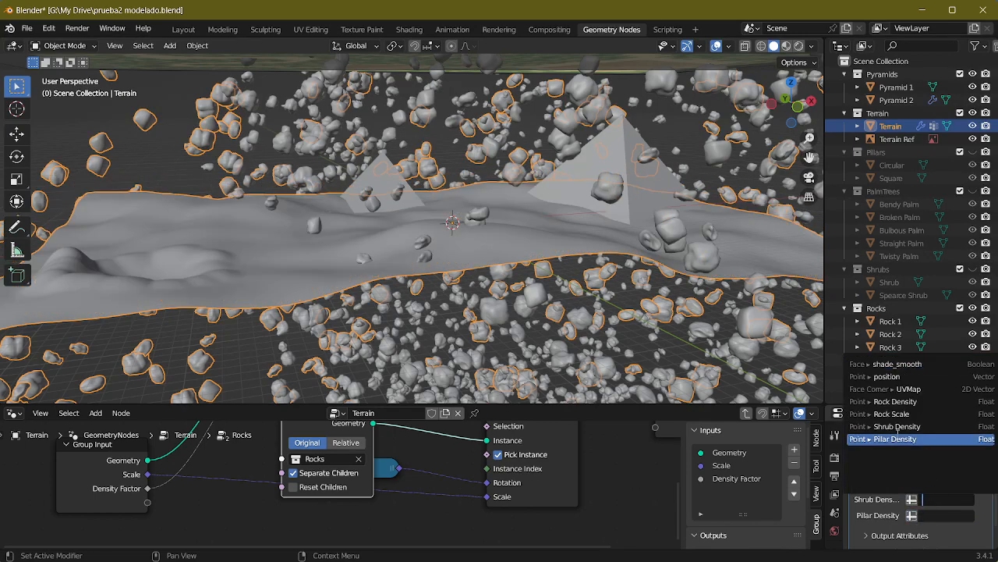
key(Return)
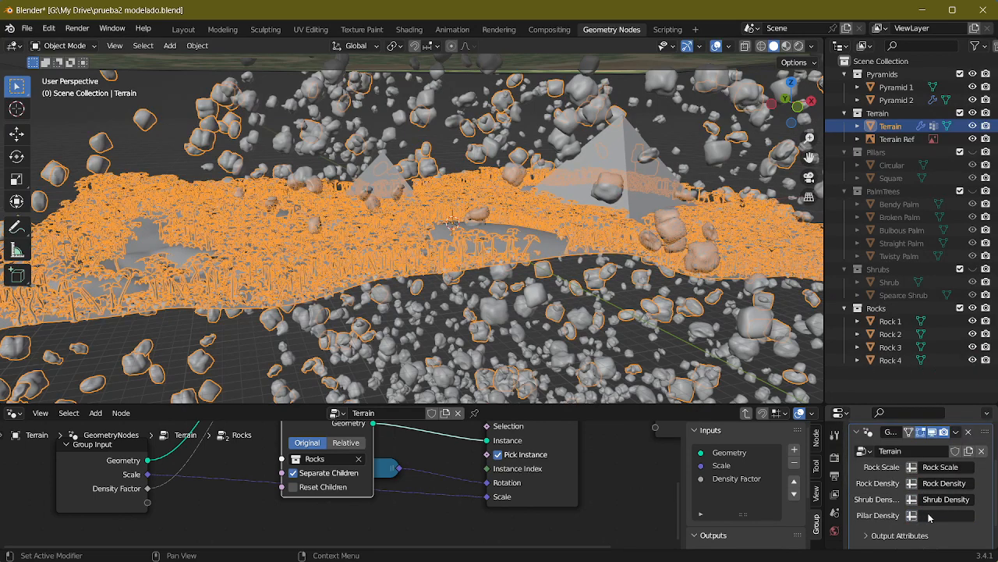
click(928, 518)
click(916, 454)
Step: Set the Collection Info node in the Rocks group to Relative and check the scattered rocks
middle_drag(541, 279, 573, 265)
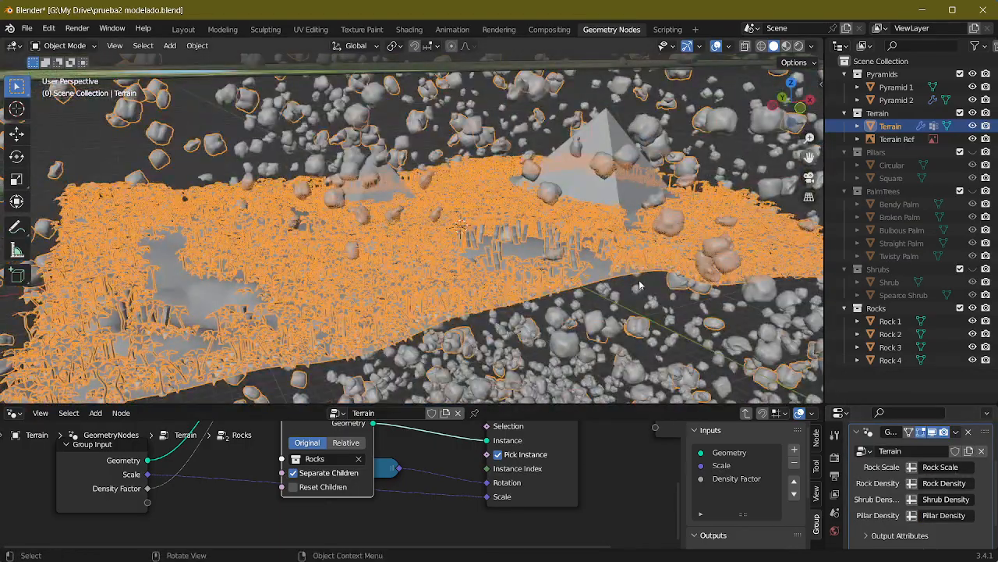
scroll(617, 286, up, 5)
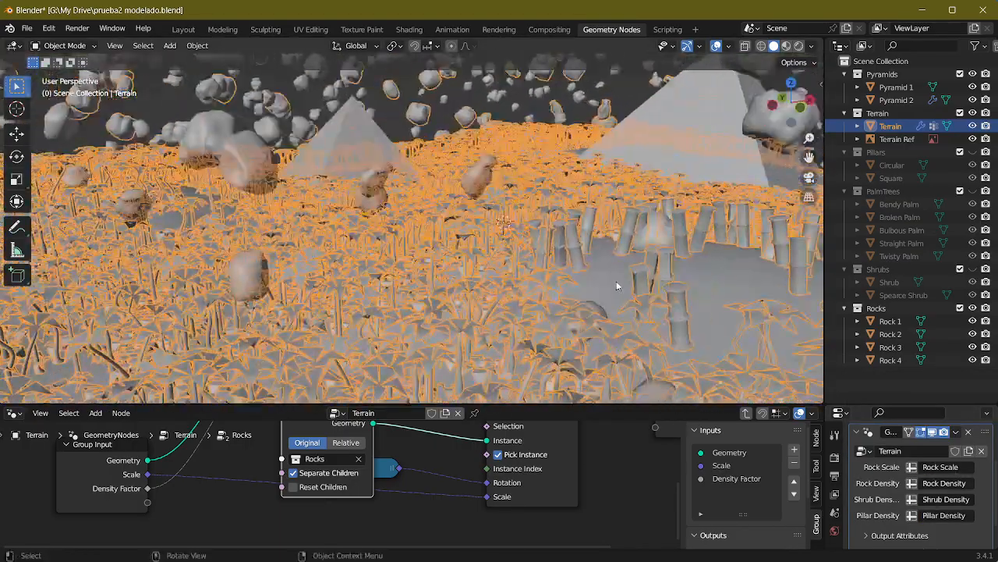
click(344, 444)
scroll(581, 278, down, 7)
middle_drag(581, 279, 561, 304)
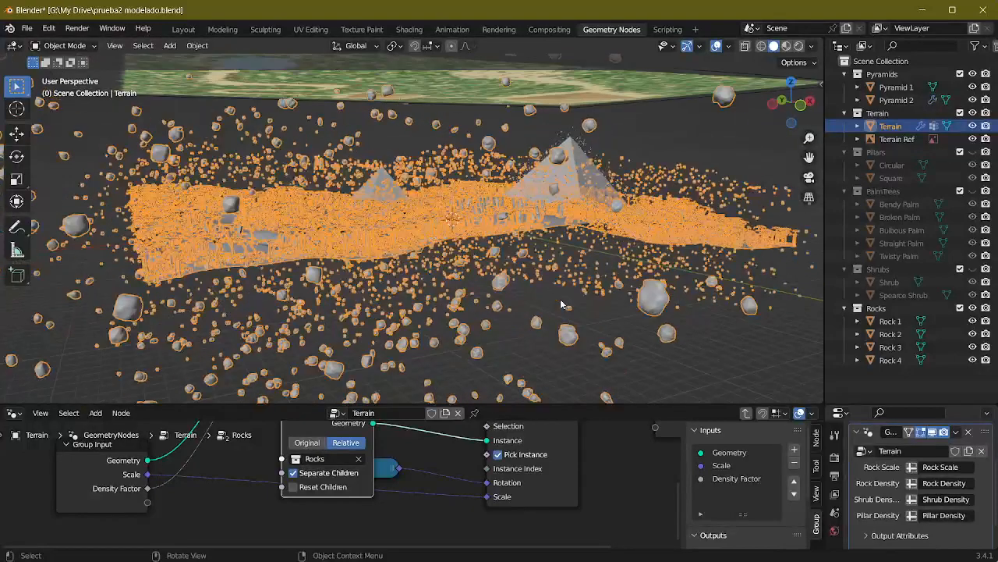
Step: Set the X location of Rock 1, Rock 2, Rock 3 and Rock 4 to 0 m
click(890, 321)
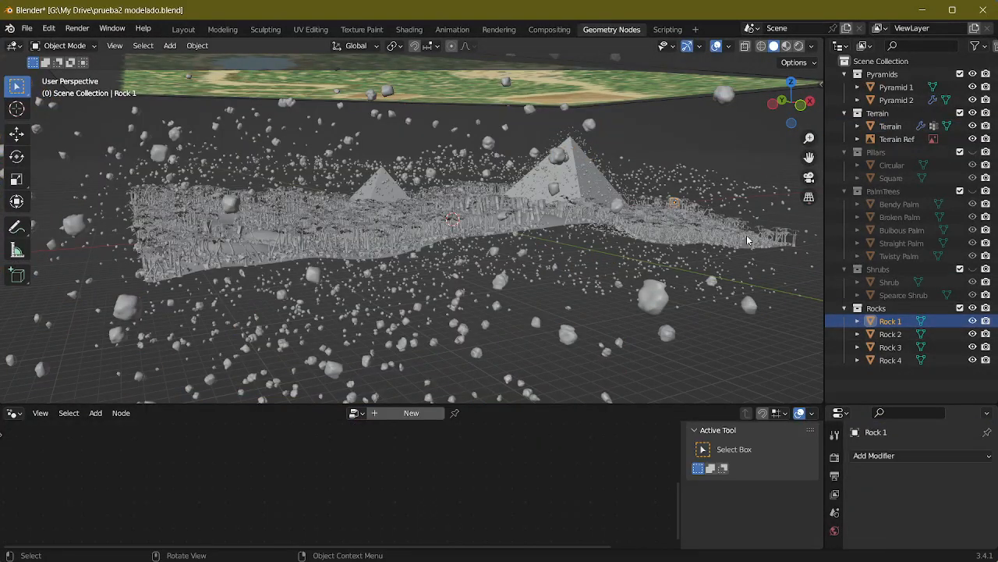
key(n)
click(747, 113)
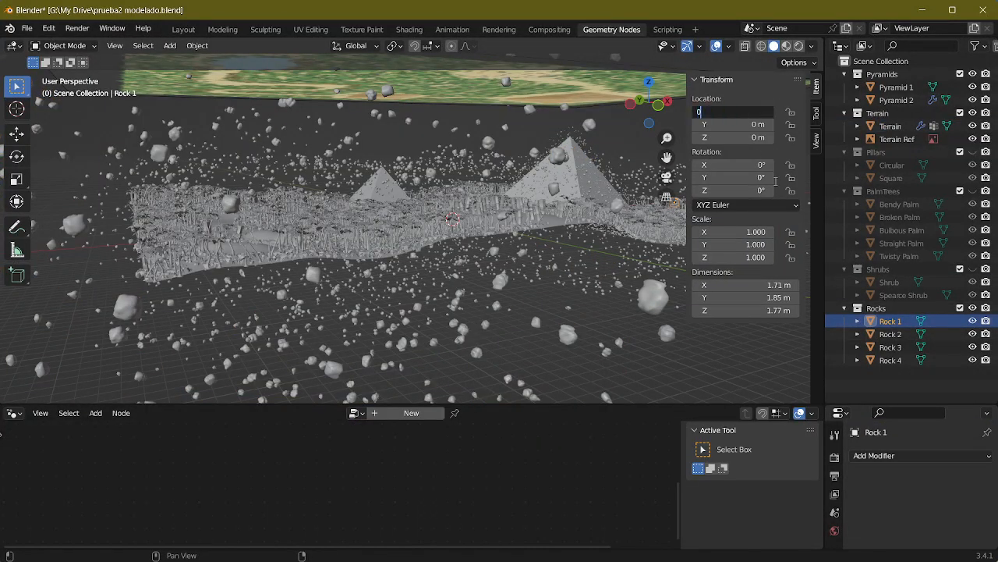
click(890, 334)
click(733, 111)
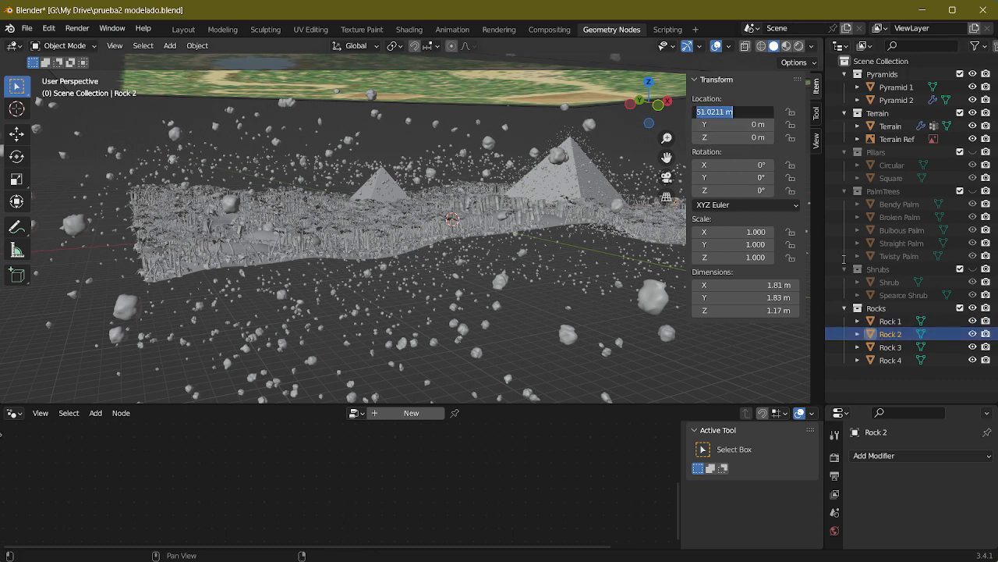
text(0)
click(890, 347)
click(733, 111)
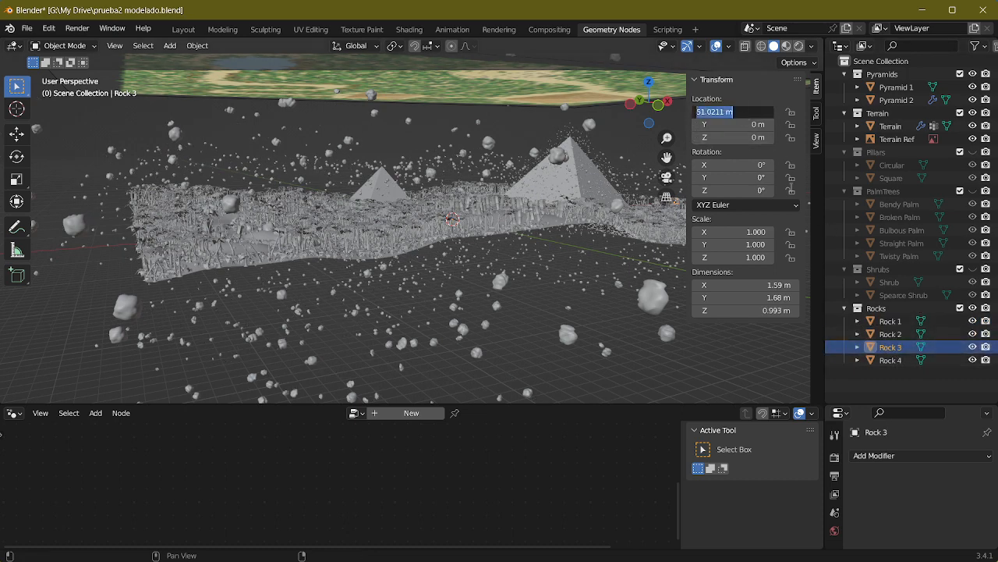
text(0)
click(890, 360)
click(733, 112)
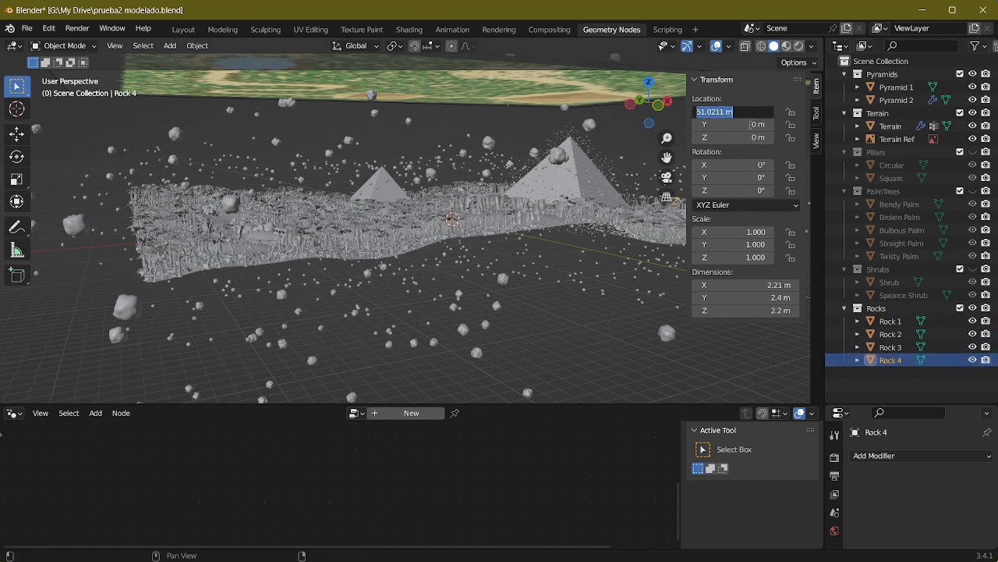
key(Return)
Step: Examine how the rocks are scattered above and below the terrain and around the pyramids
middle_drag(525, 226, 420, 232)
scroll(539, 260, up, 5)
scroll(490, 201, up, 3)
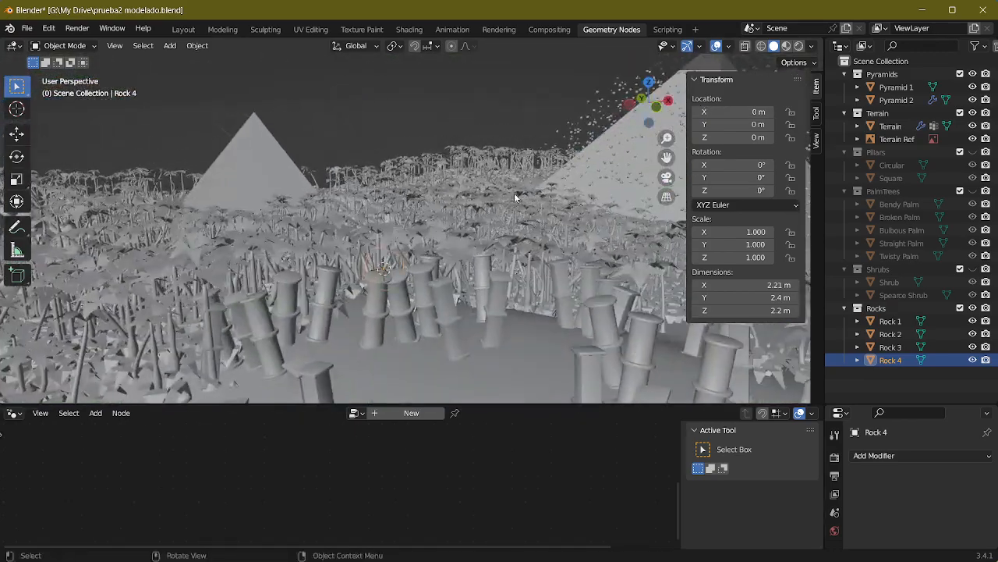
middle_drag(515, 196, 503, 226)
scroll(566, 230, up, 3)
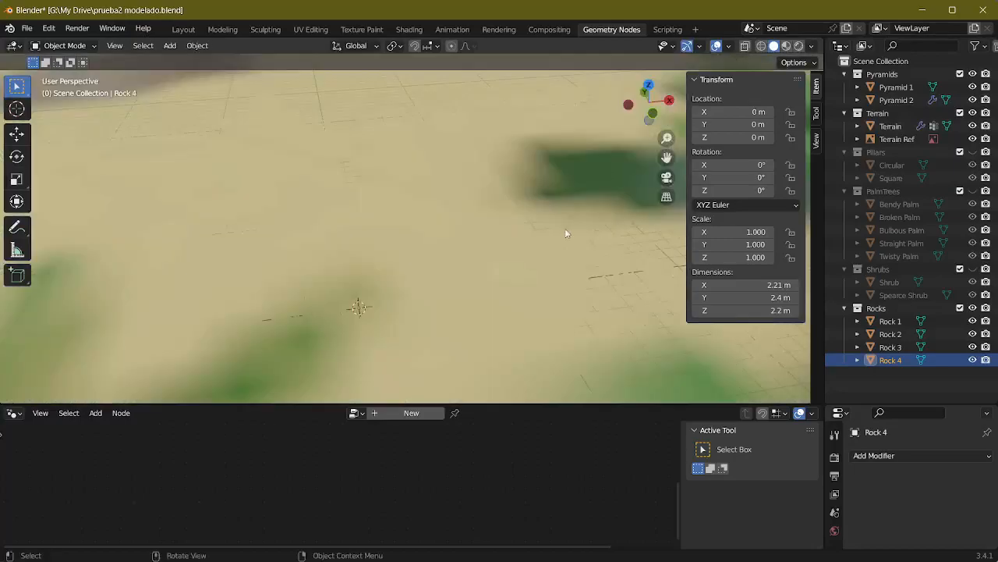
scroll(566, 231, down, 3)
middle_drag(390, 311, 540, 187)
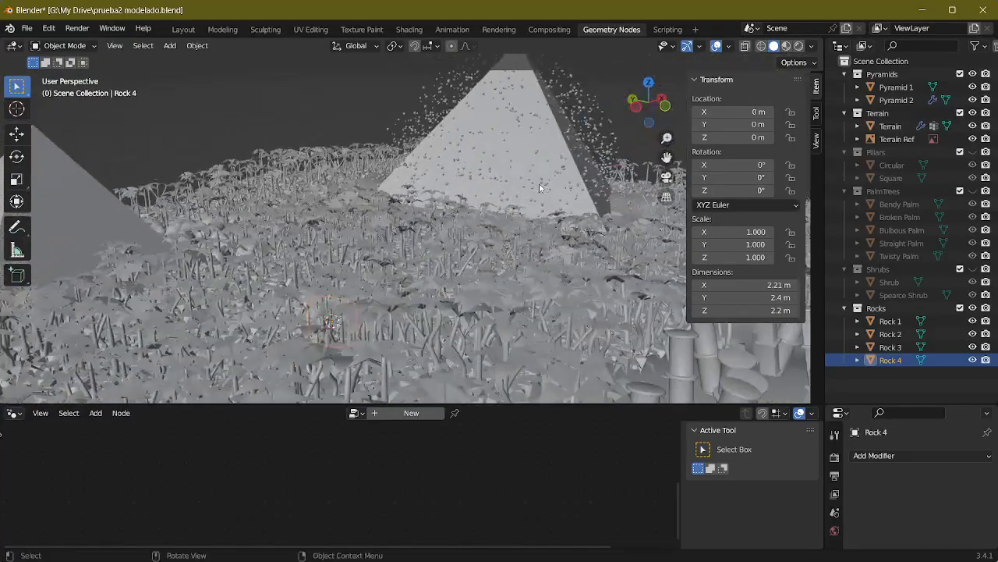
click(905, 311)
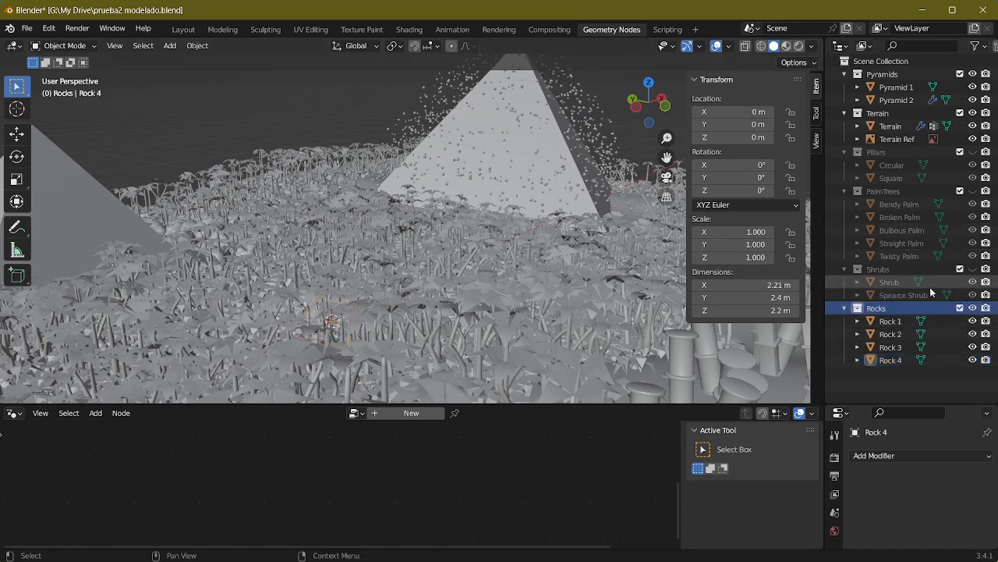
click(892, 300)
click(892, 309)
middle_drag(438, 265, 460, 210)
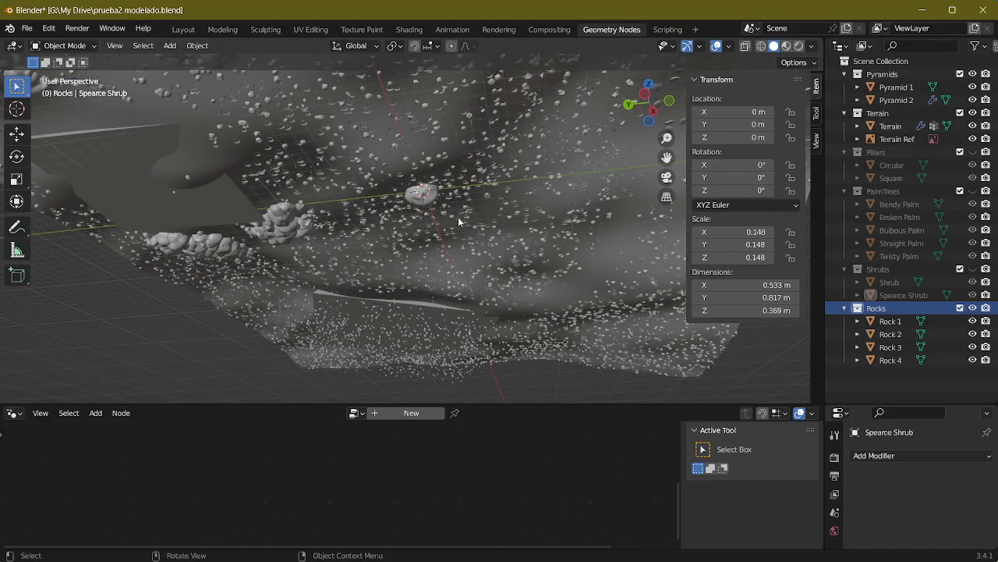
middle_drag(499, 304, 369, 285)
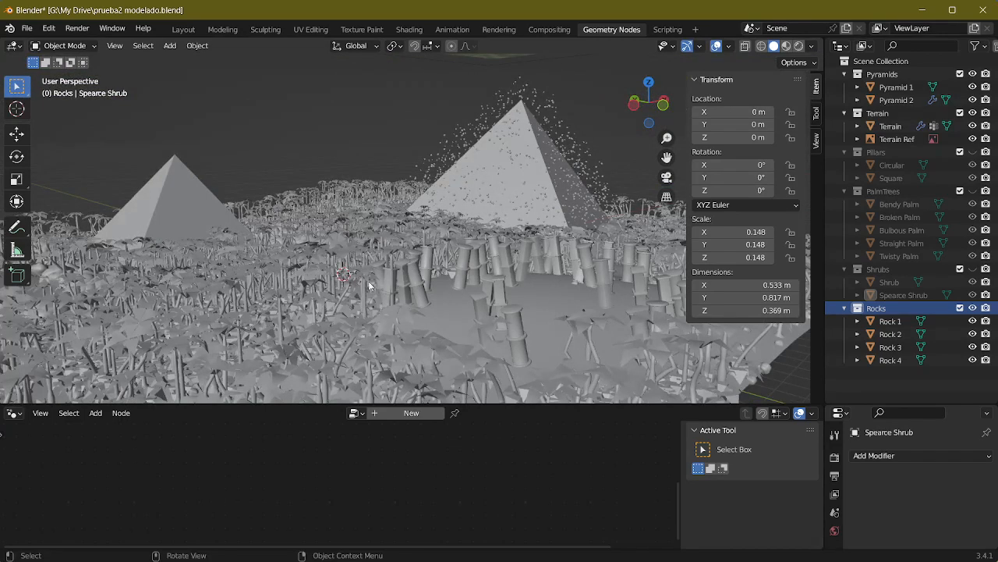
Step: Compare the location, scale and dimensions of the source palms and shrubs with those of Rock 1
click(898, 255)
click(884, 191)
click(890, 320)
click(887, 309)
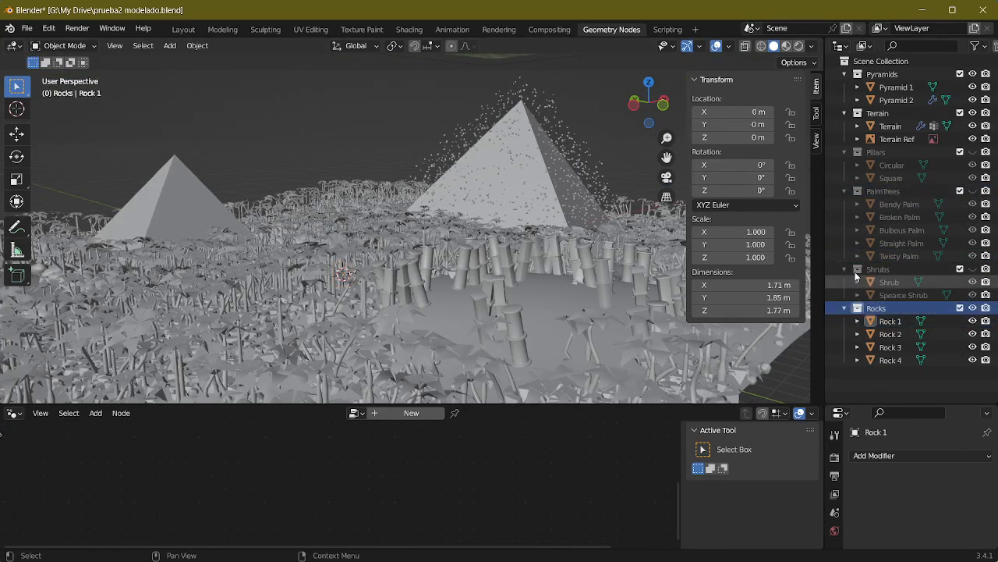
click(901, 204)
click(902, 230)
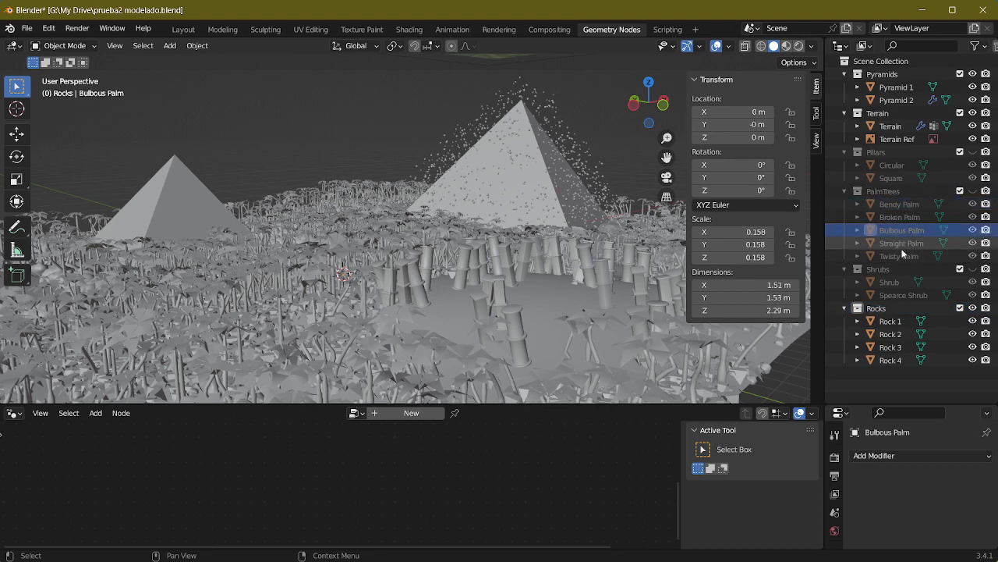
click(901, 255)
click(900, 284)
click(900, 295)
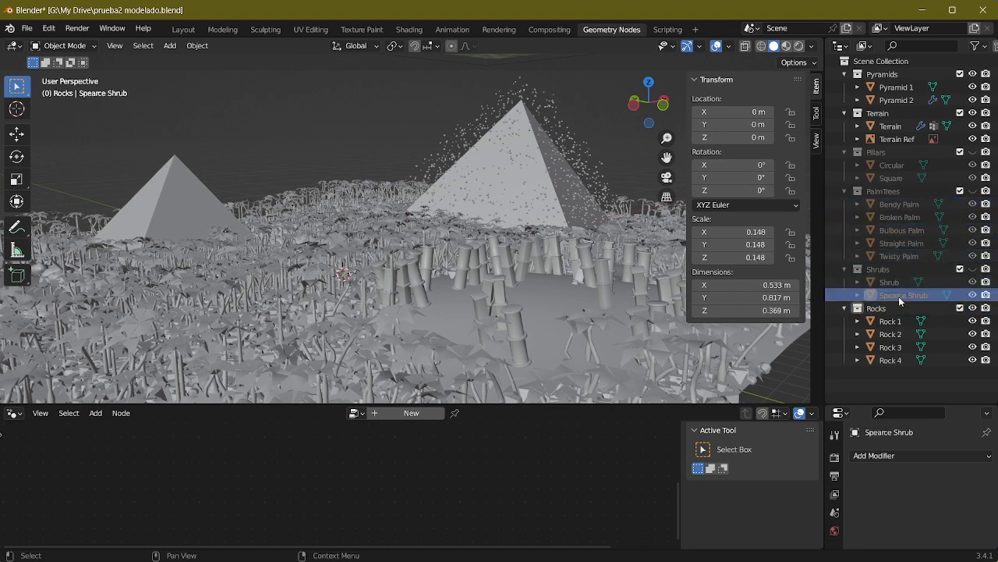
Step: Check the terrain and pyramids from several angles and save prueba2 modelado.blend
middle_drag(500, 244, 329, 292)
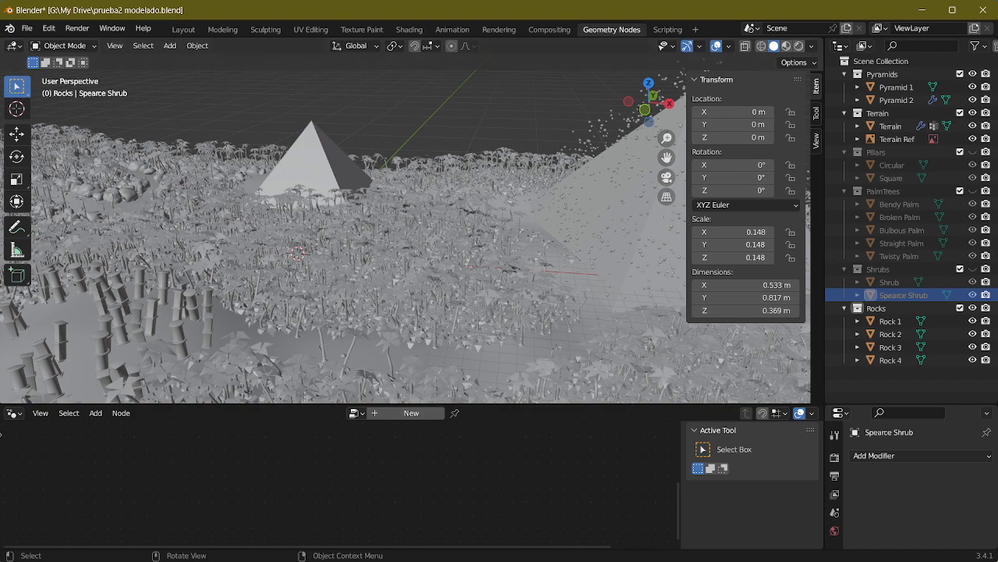
middle_drag(381, 278, 458, 266)
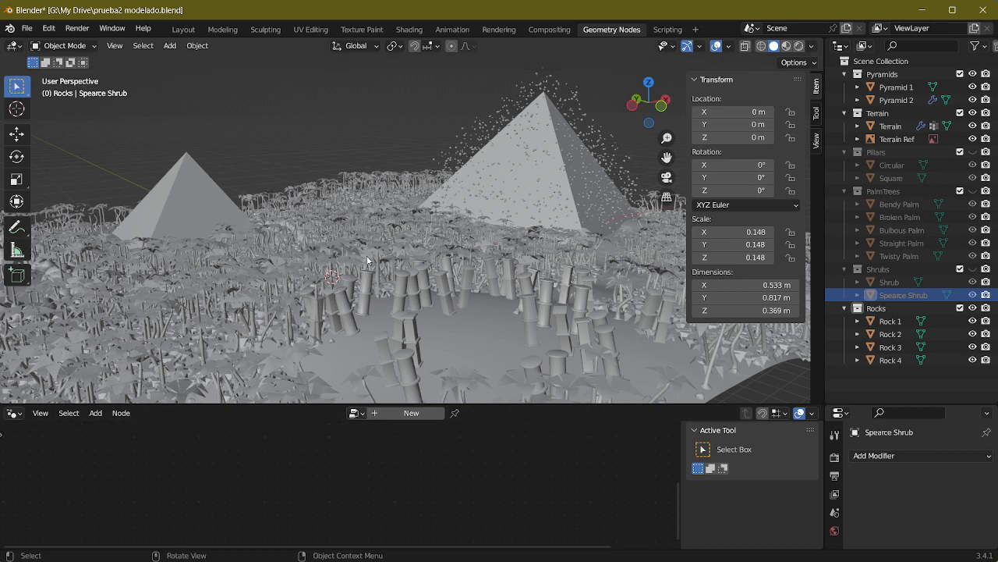
key(ctrl+s)
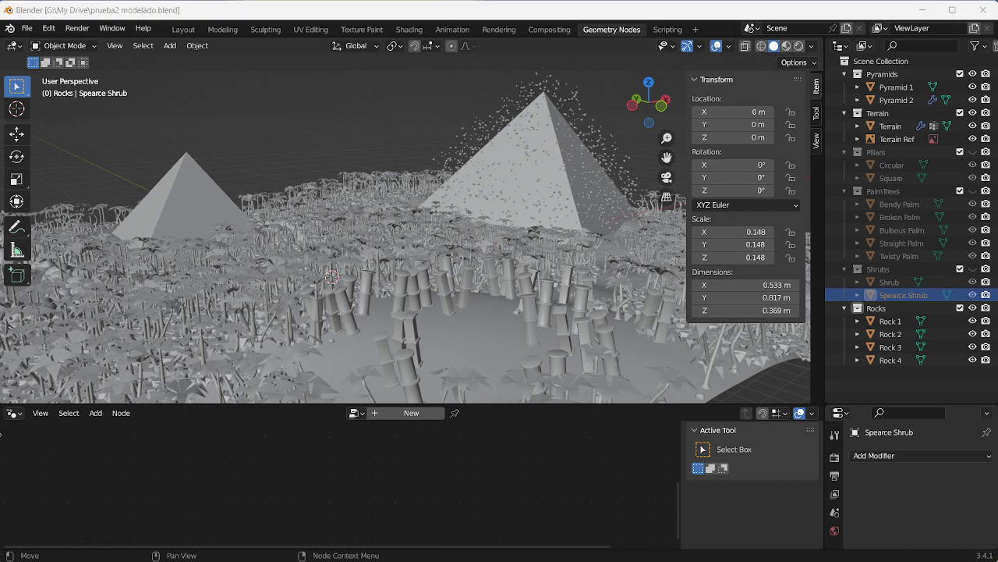
Step: Switch to the forest.blend reference scene and enlarge its 3D viewport to view the scattered rocks and trees
drag(0, 203, 369, 1)
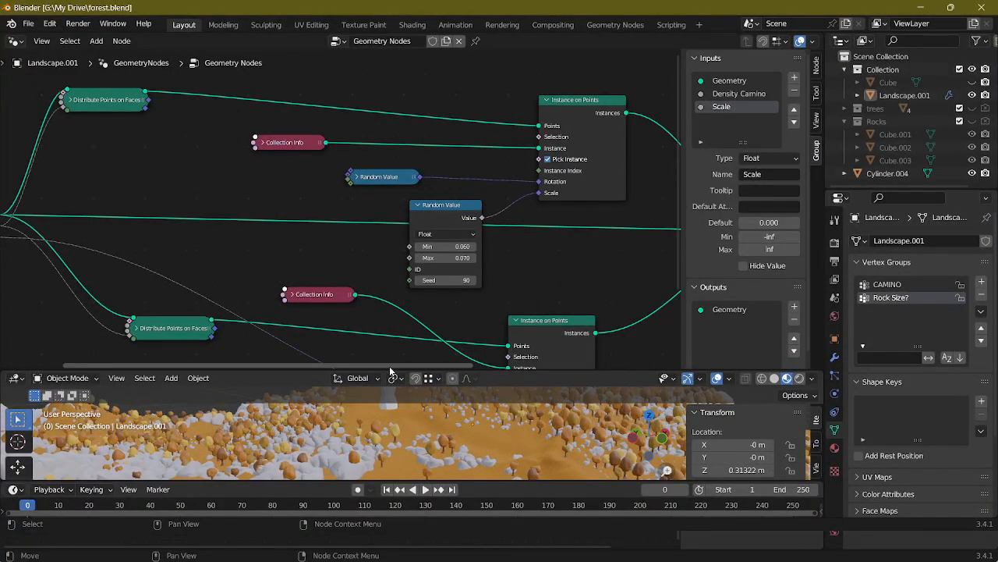
drag(393, 371, 414, 72)
middle_drag(420, 233, 476, 262)
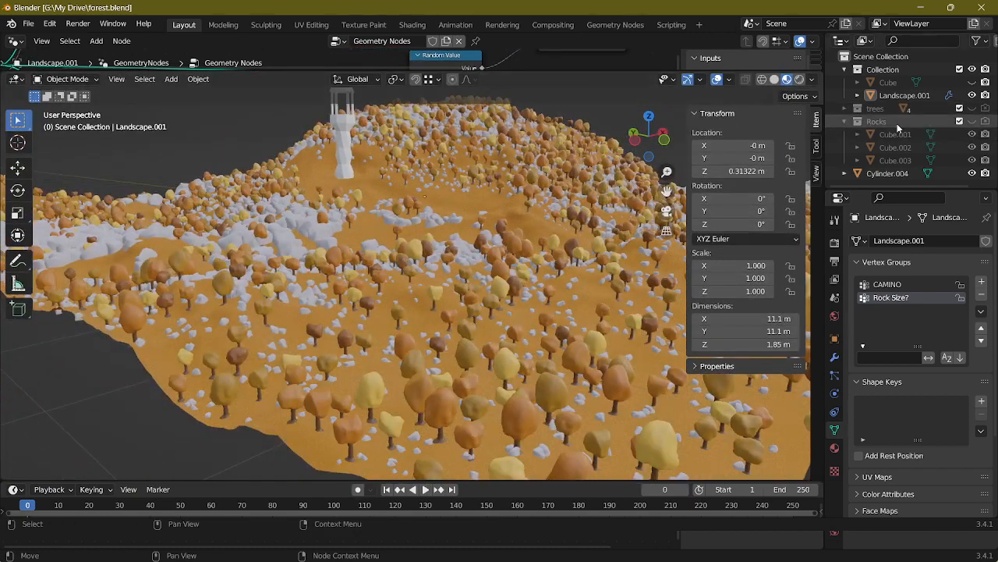
Step: Unhide the Rocks collection in forest.blend and move Cube.001 up along the global Z axis
click(975, 122)
click(912, 139)
scroll(470, 224, down, 5)
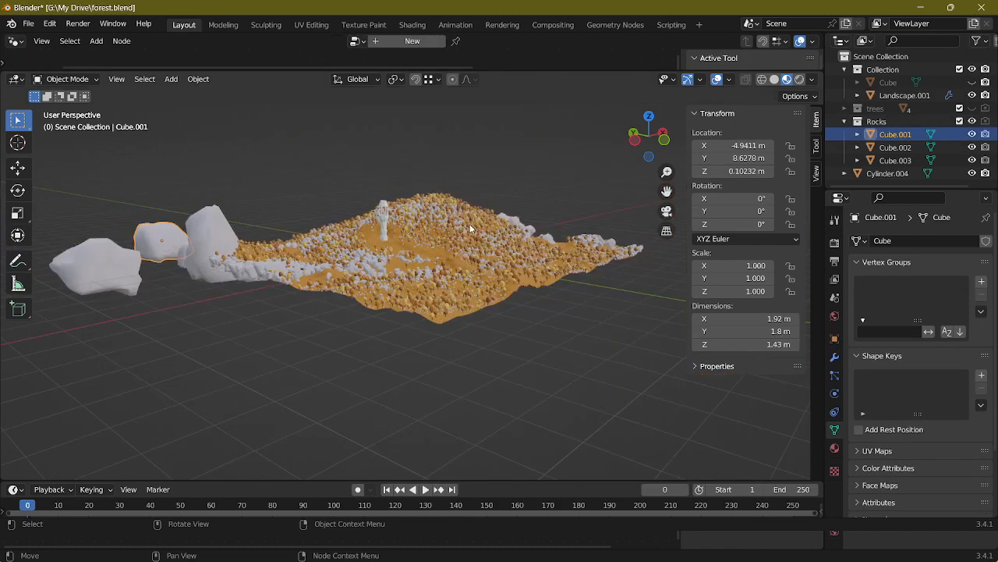
middle_drag(469, 224, 508, 245)
key(g)
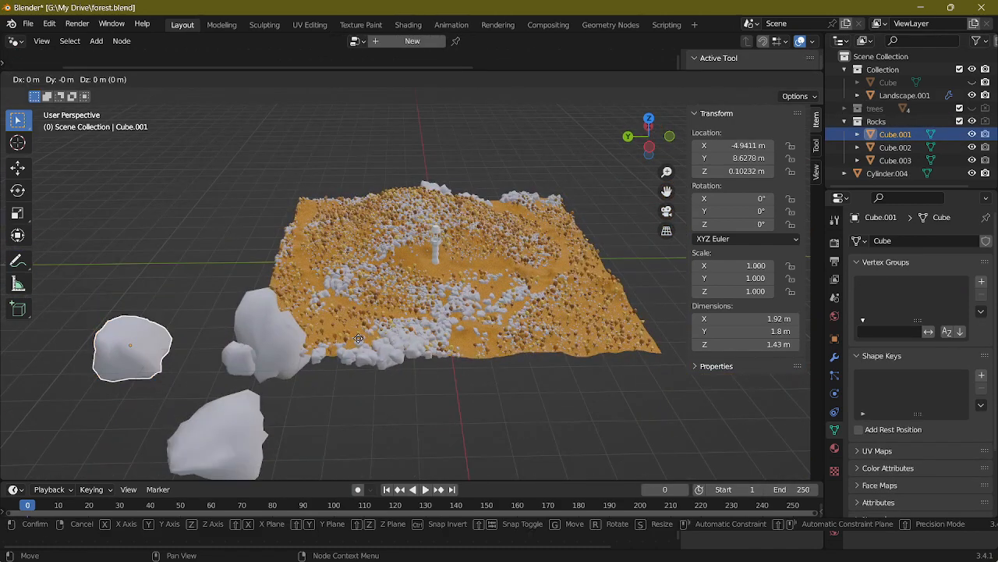
key(z)
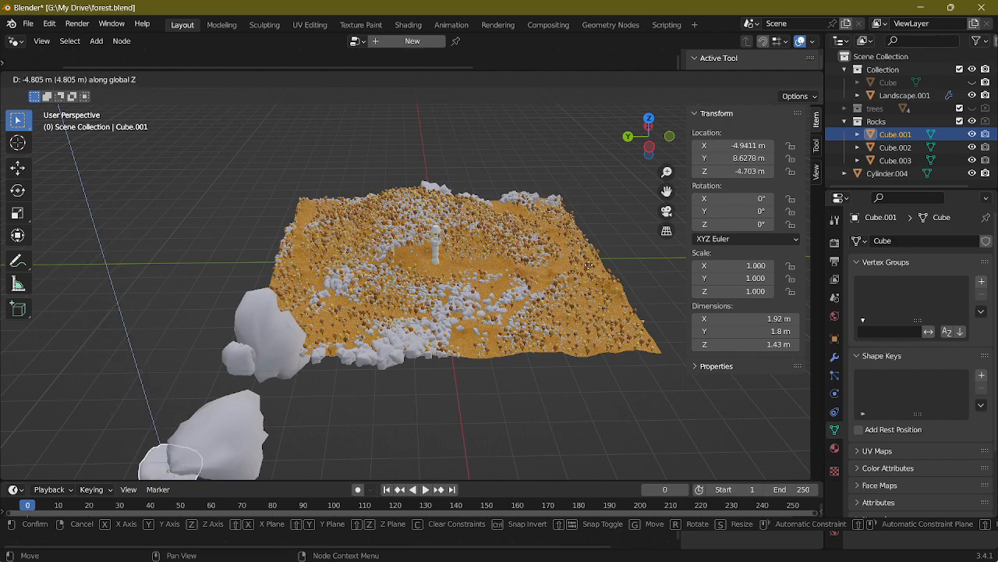
click(531, 154)
Step: Inspect the Rocks Collection Info node in the geometry node tree of Landscape.001
click(475, 256)
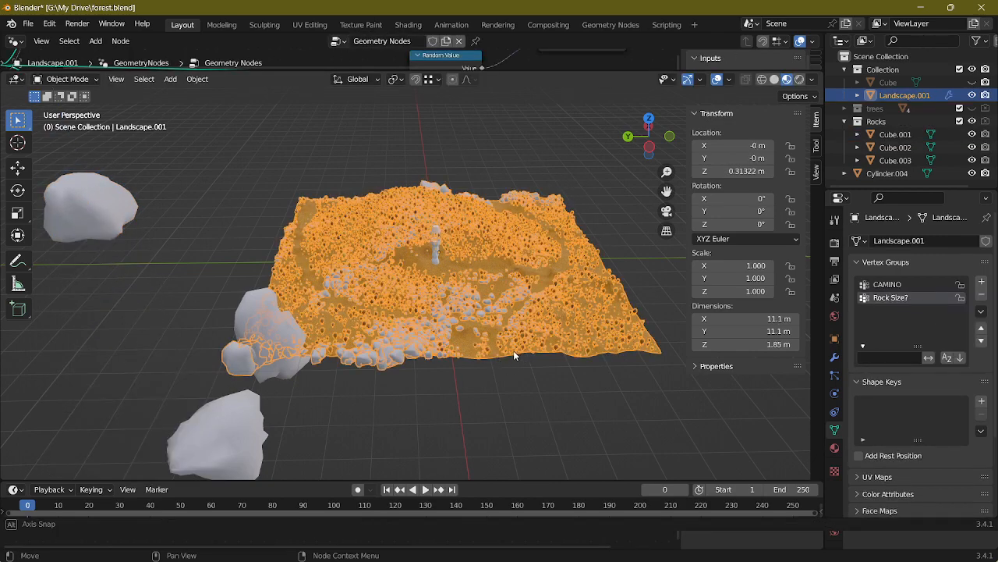
middle_drag(513, 350, 457, 326)
scroll(456, 326, up, 4)
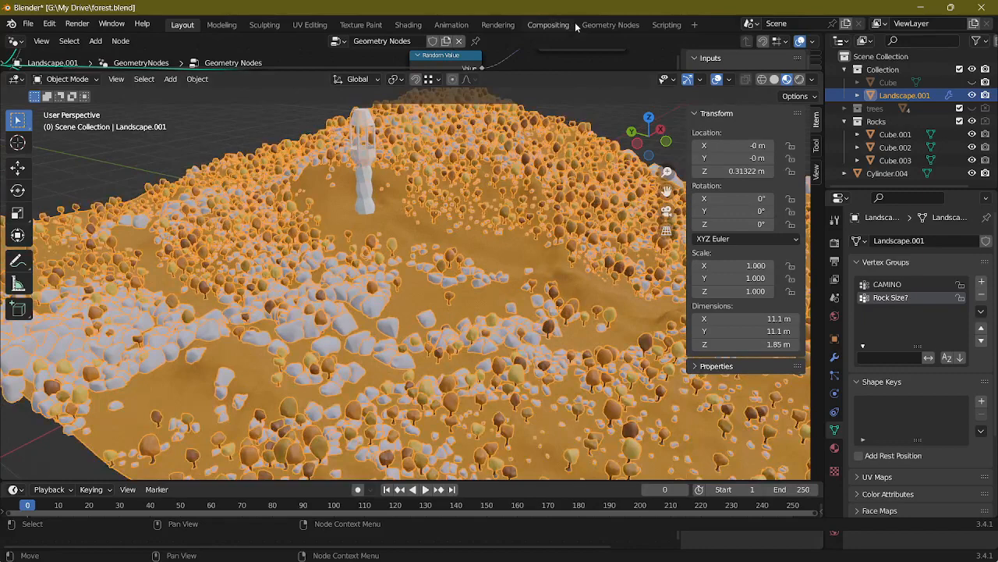
click(610, 24)
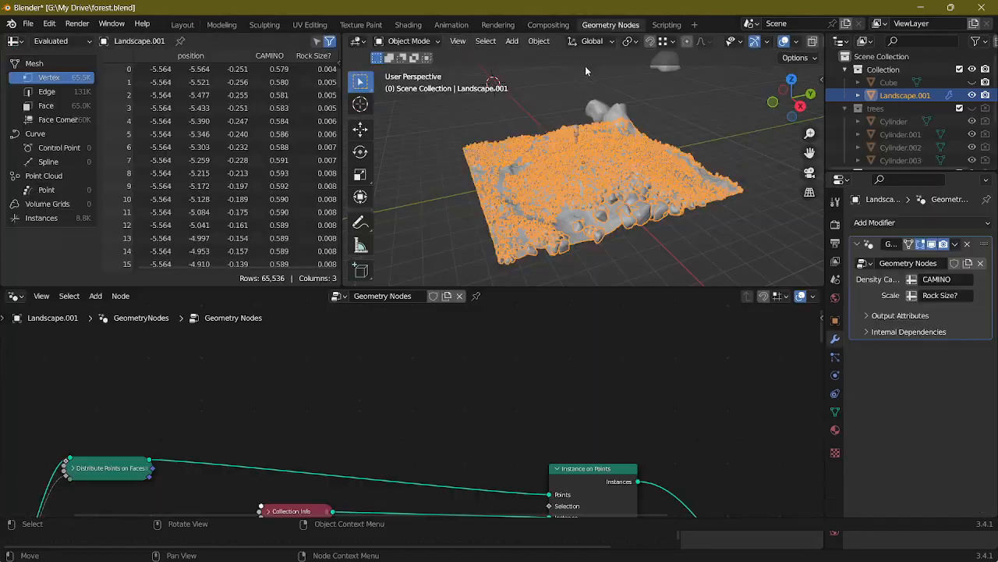
drag(526, 285, 527, 103)
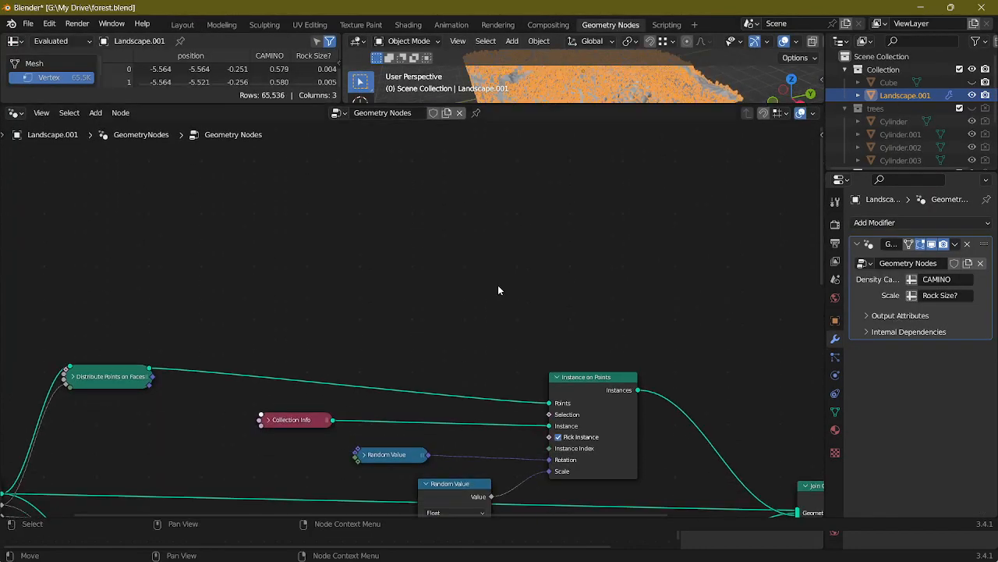
shift+middle_drag(452, 392, 635, 195)
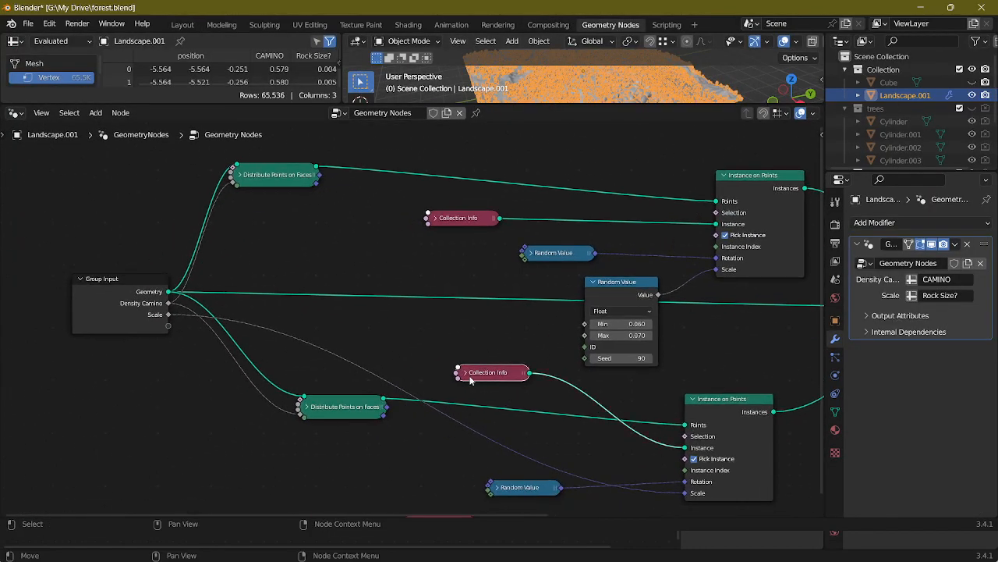
key(h)
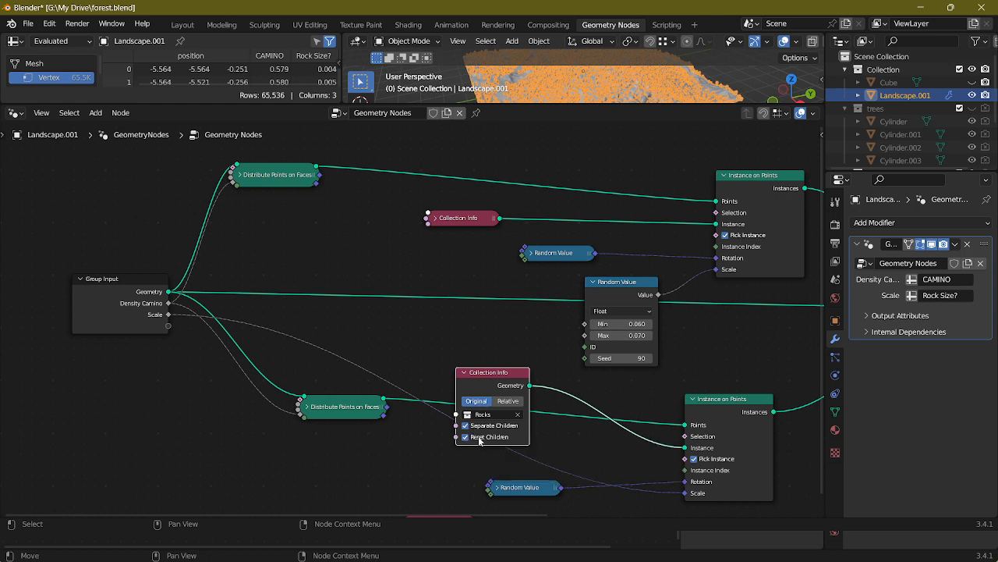
click(464, 373)
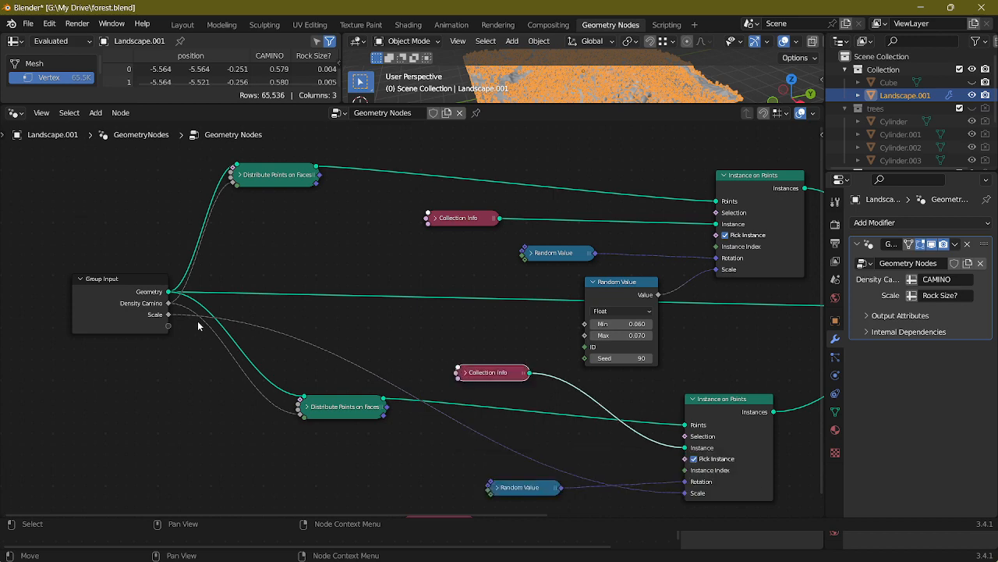
Step: Inspect the settings and density link of the Distribute Points on Faces node that scatters the rocks
scroll(145, 307, up, 3)
middle_drag(167, 304, 288, 286)
click(392, 424)
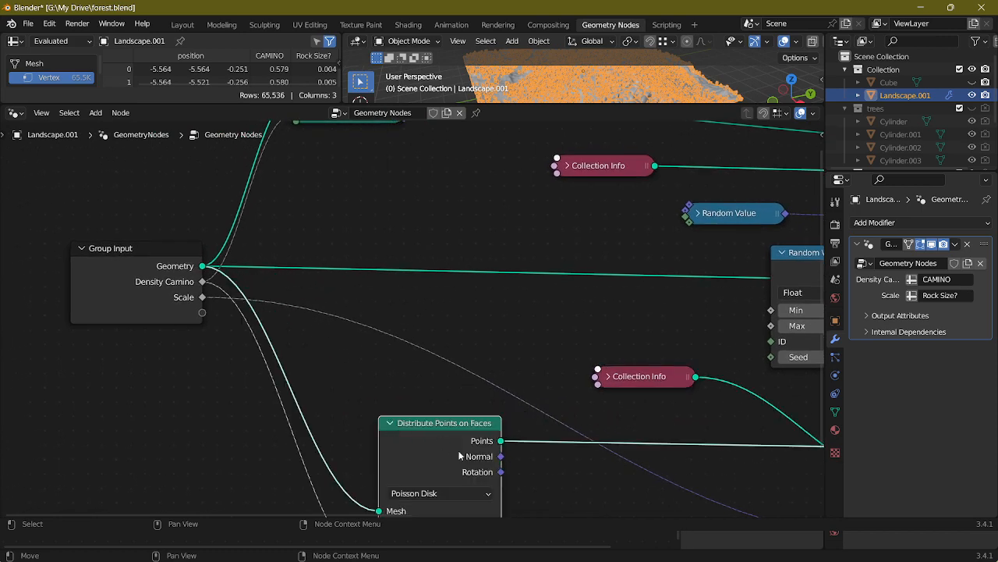
middle_drag(554, 482, 534, 383)
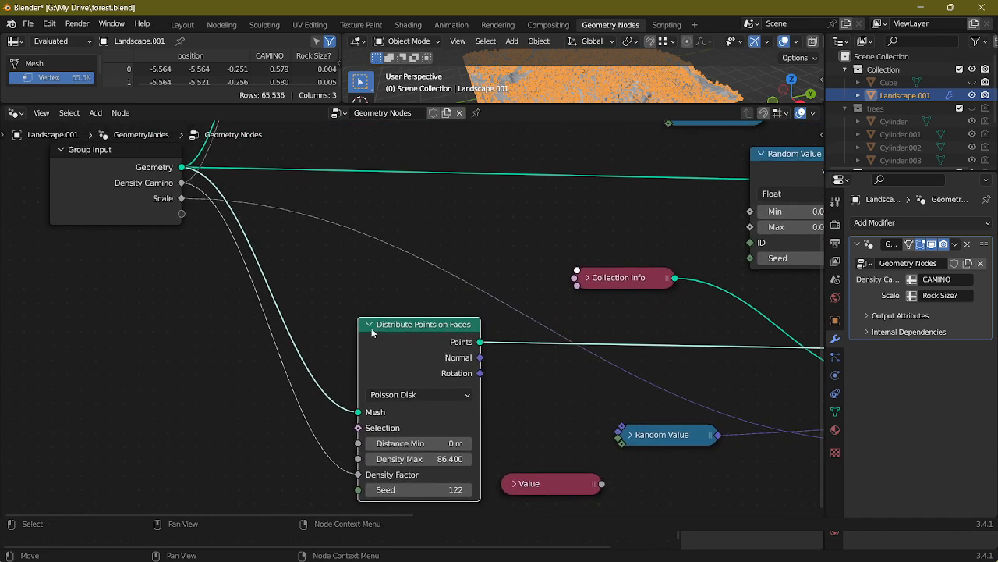
click(371, 327)
Step: Try the Rocks Collection Info node of Landscape.001 with Reset Children off, and turn the option back on
click(588, 278)
click(588, 278)
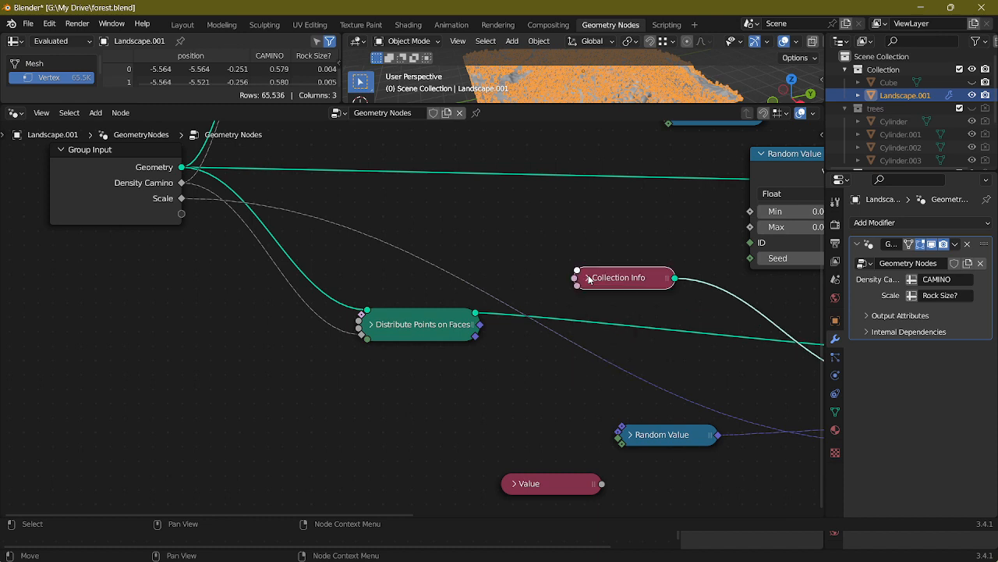
click(588, 278)
click(596, 370)
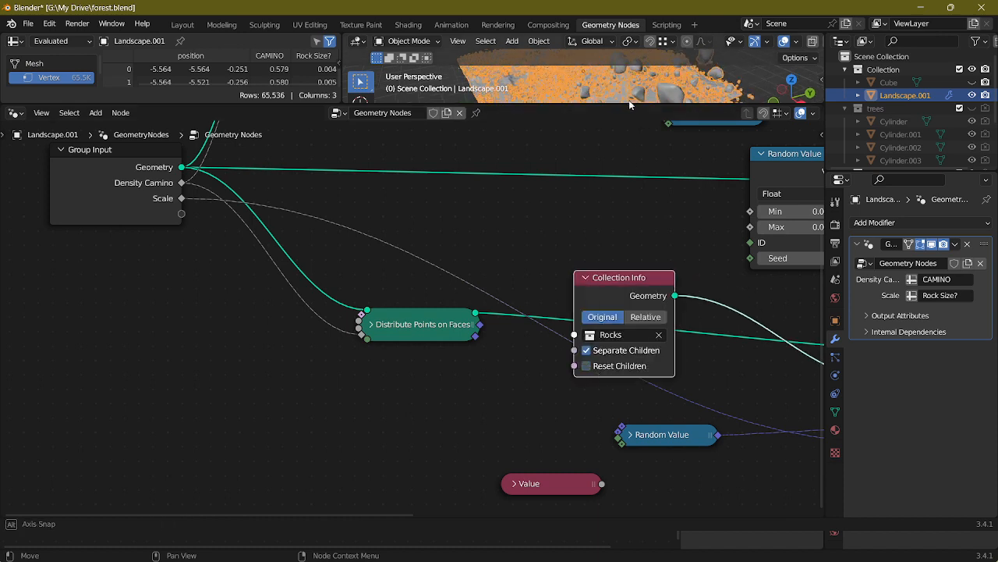
click(586, 366)
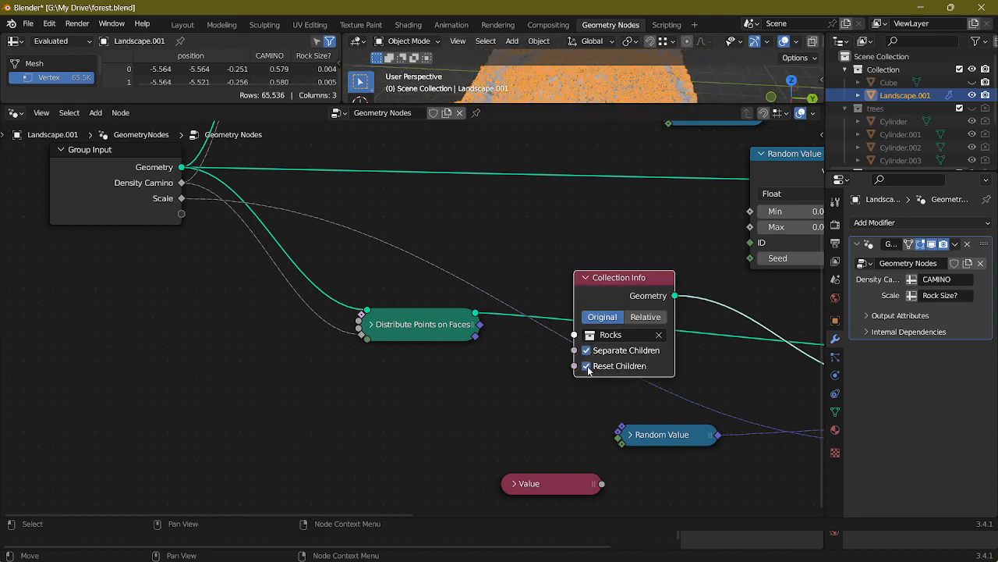
Step: Close forest.blend without saving its changes and return to prueba2 modelado.blend
click(974, 11)
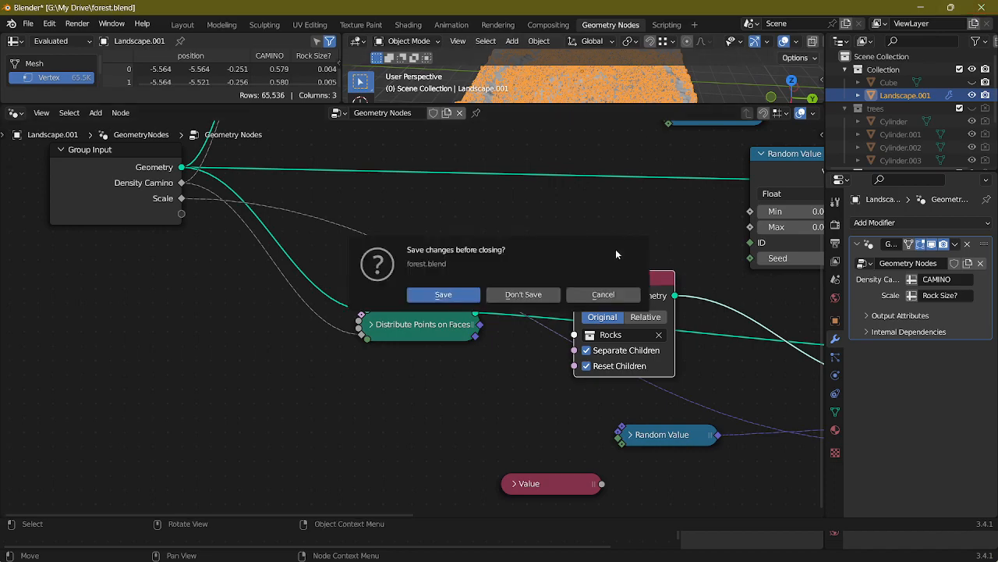
click(520, 293)
middle_drag(521, 192, 511, 166)
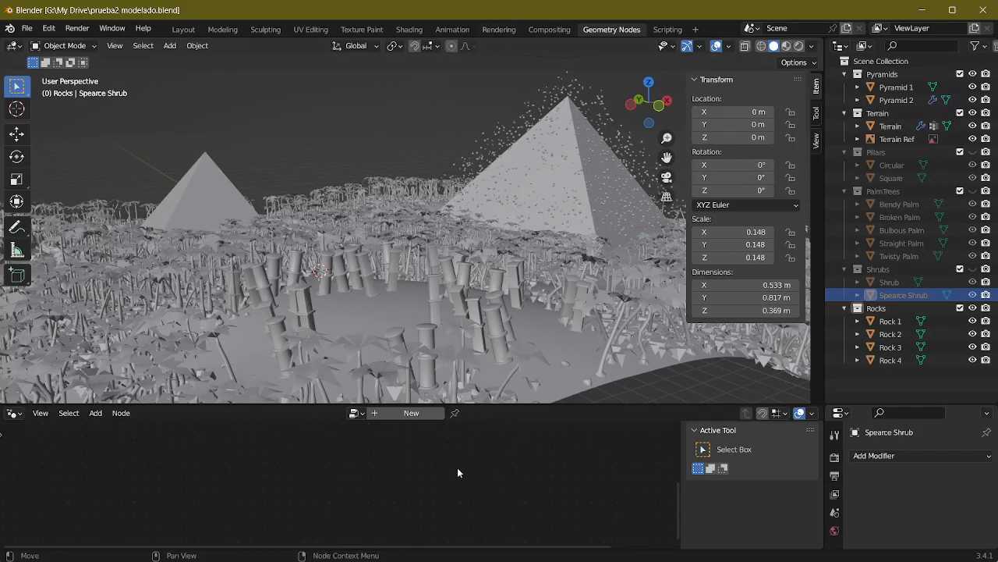
Step: In the Terrain's Rocks node group, turn on Reset Children for the rock collection and set its transform space to Original
click(475, 315)
scroll(426, 450, up, 4)
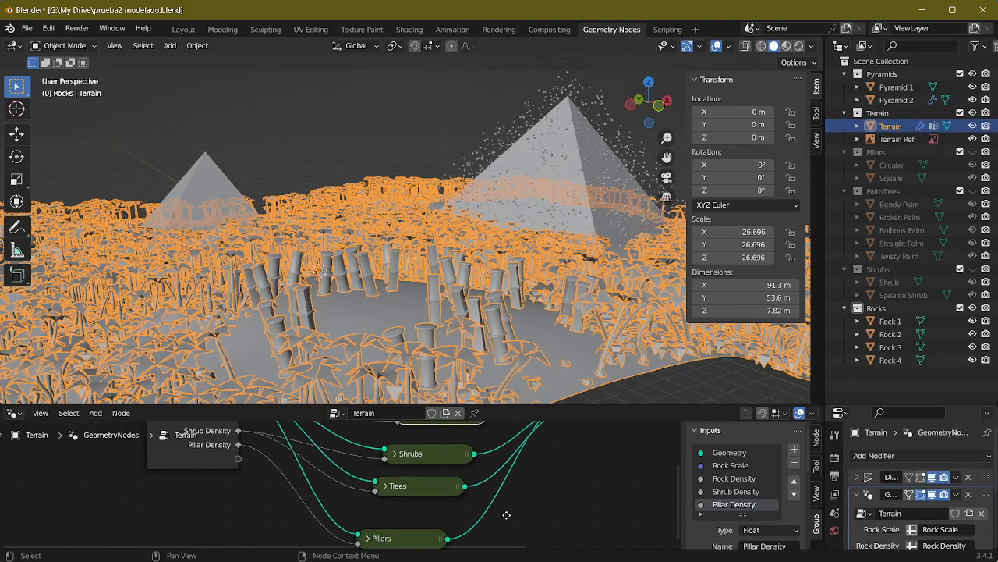
key(Tab)
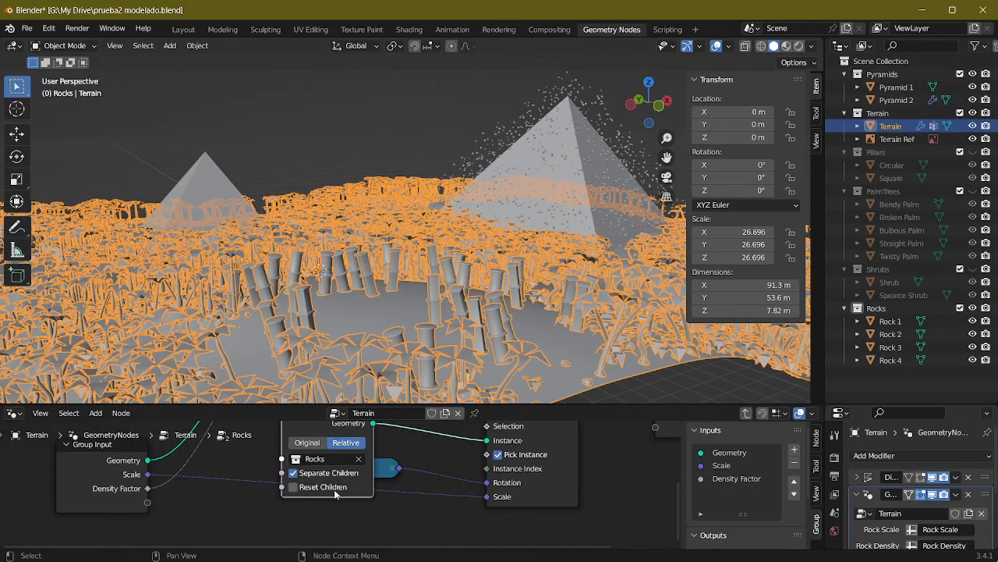
click(311, 490)
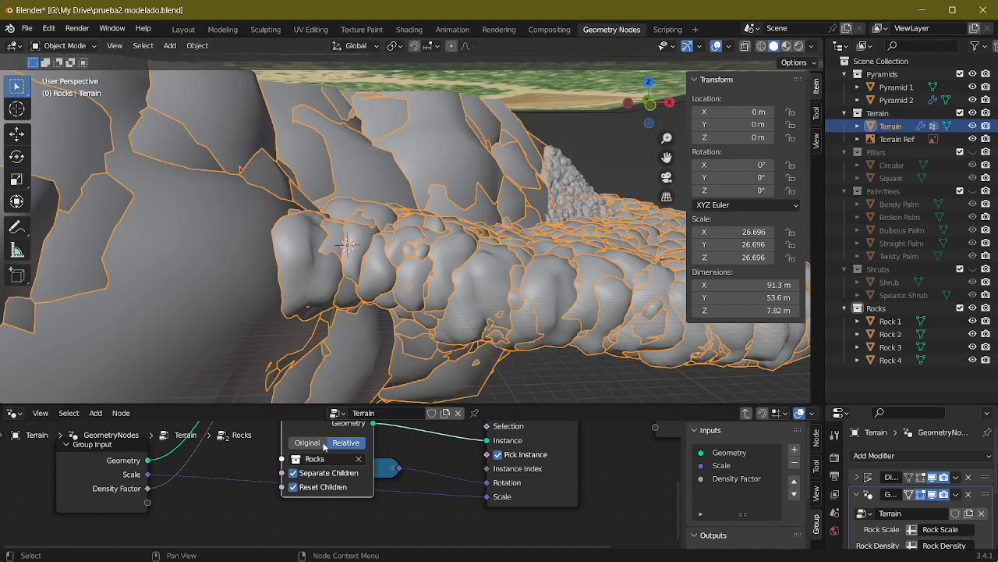
middle_drag(343, 367, 370, 349)
middle_drag(396, 274, 386, 258)
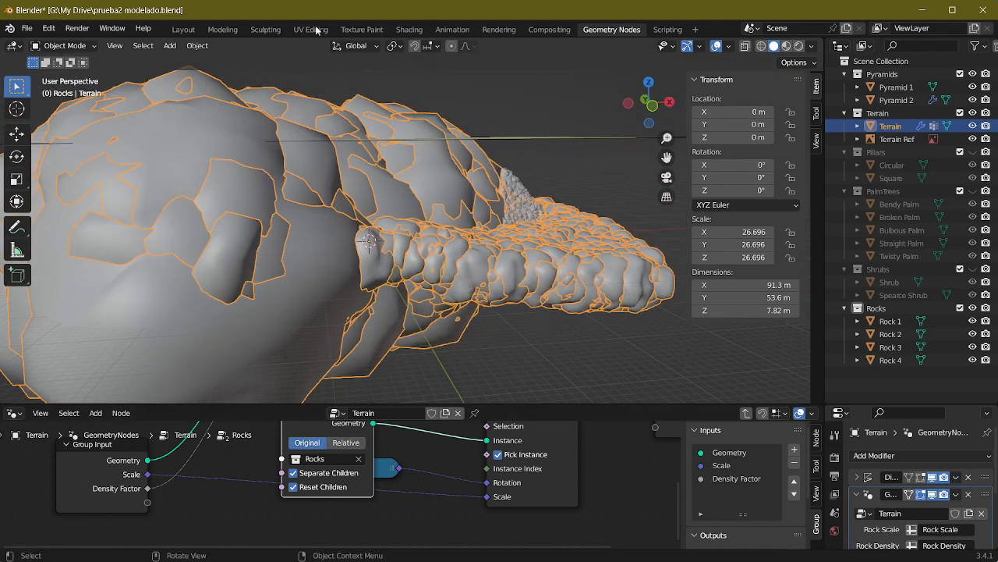
Step: In the Layout workspace, move Rock 1 to Rock 4 about 61 m along X and scale the objects up about 26 times
click(179, 33)
middle_drag(414, 314, 586, 316)
click(885, 151)
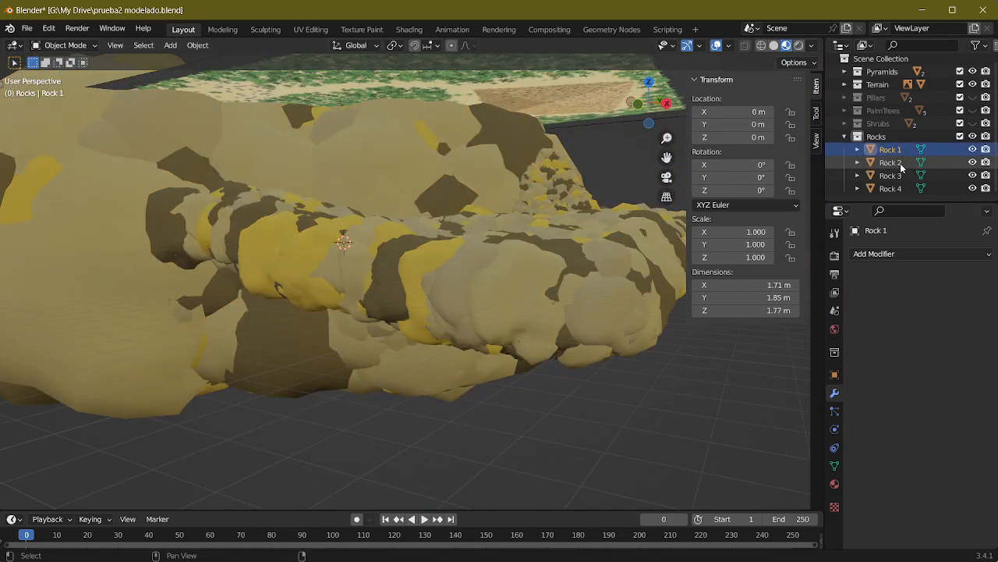
shift+click(897, 166)
shift+click(894, 178)
shift+click(894, 190)
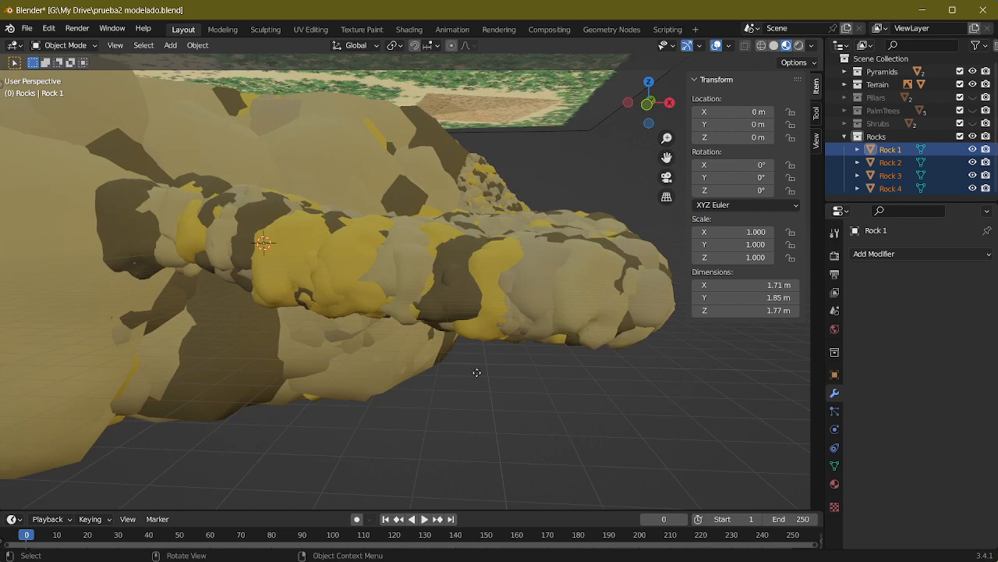
key(g)
key(x)
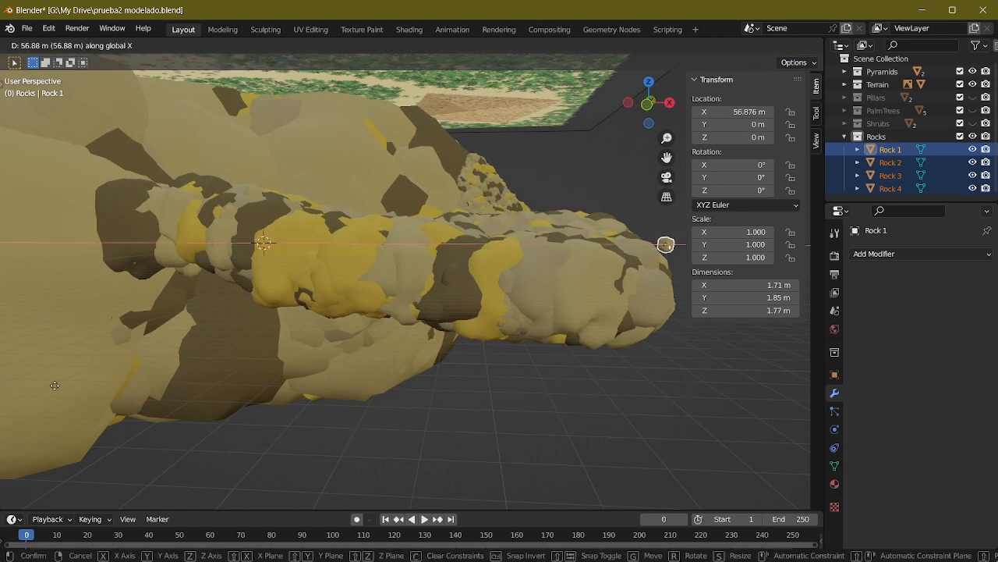
click(87, 383)
middle_drag(88, 383, 198, 405)
key(s)
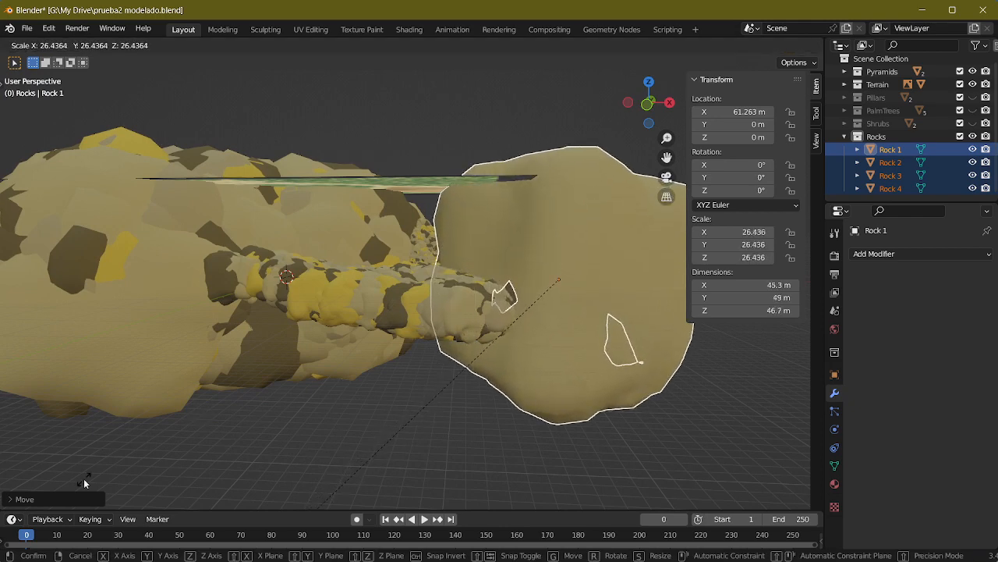
click(354, 394)
Step: In Edit Mode, scale the meshes of all four rocks down strongly so the scattered rocks shrink to fit the terrain
key(Tab)
key(s)
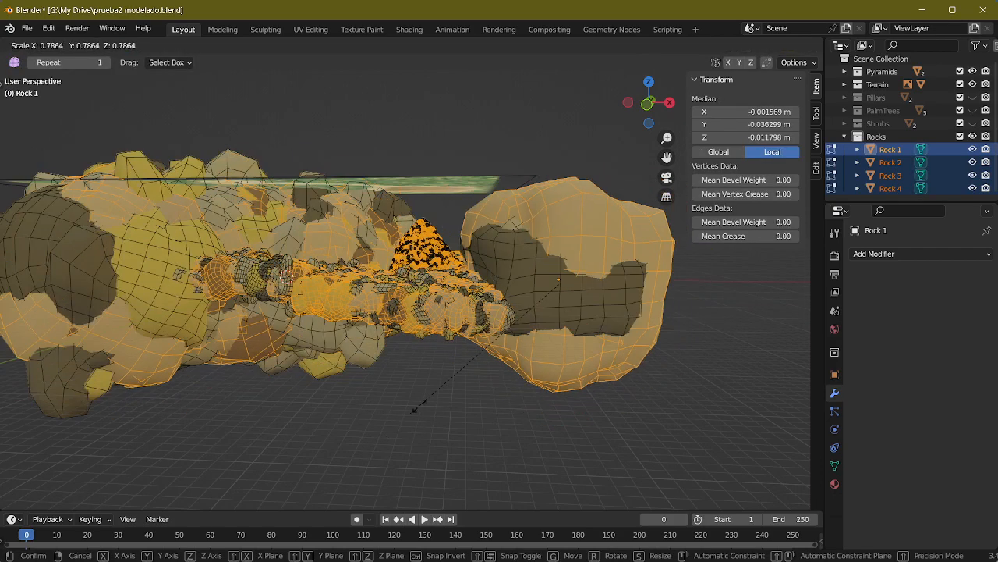
key(Escape)
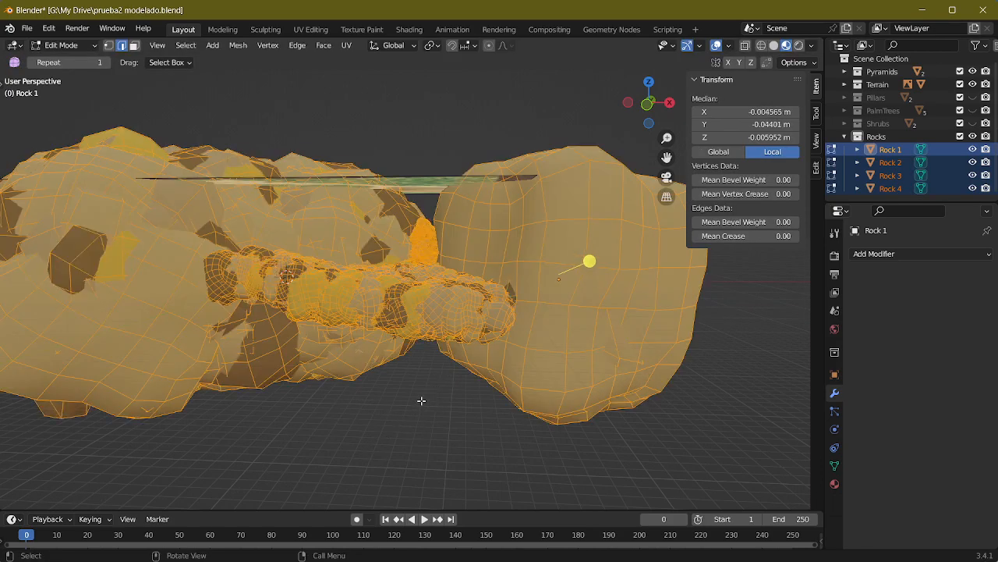
key(s)
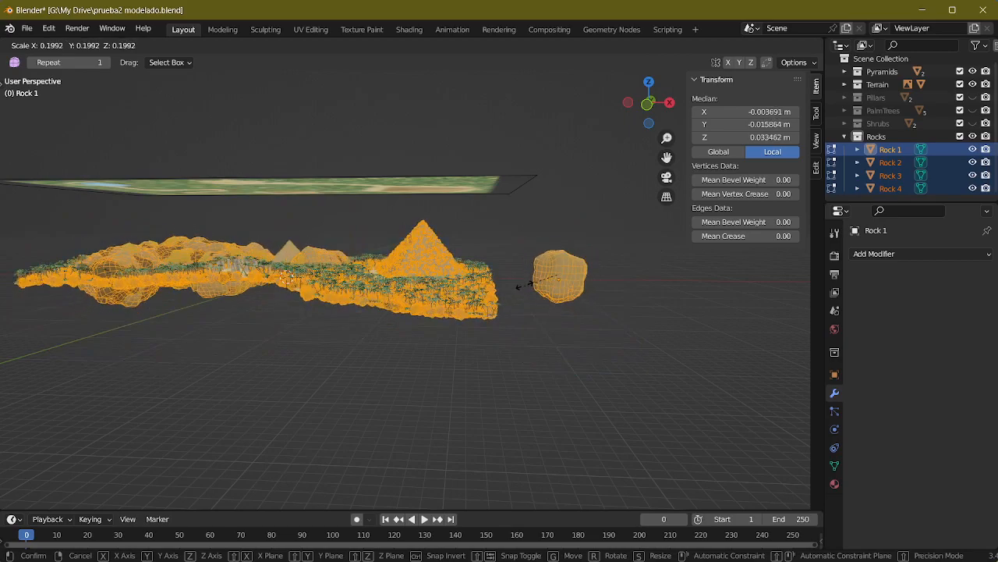
click(551, 267)
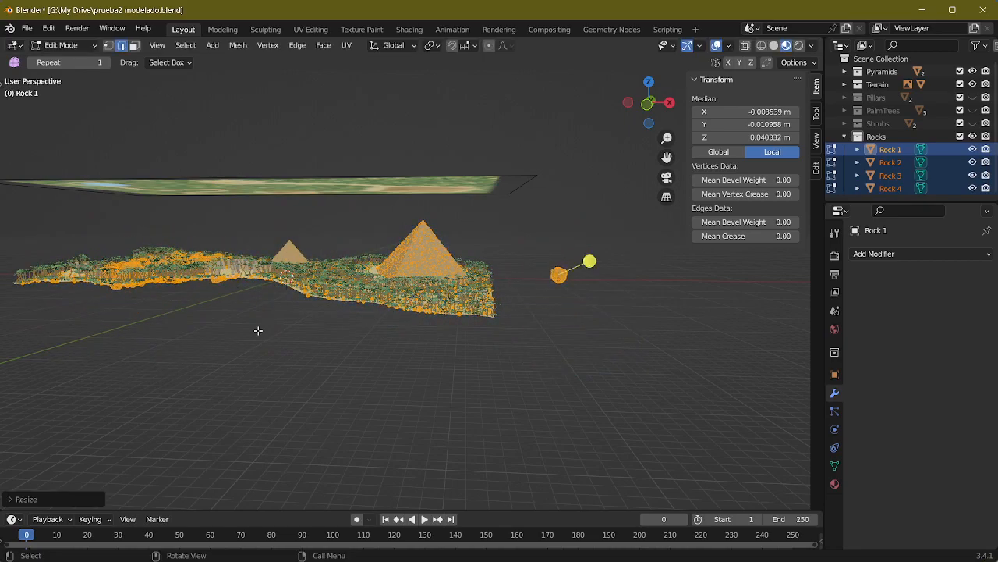
Step: Scale the four rock meshes down further to about 0.6 of their size, judging the scattered rocks along the clearing
scroll(258, 330, up, 3)
shift+middle_drag(259, 292, 461, 325)
scroll(461, 325, up, 4)
middle_drag(202, 274, 455, 152)
scroll(432, 210, down, 3)
scroll(432, 209, down, 4)
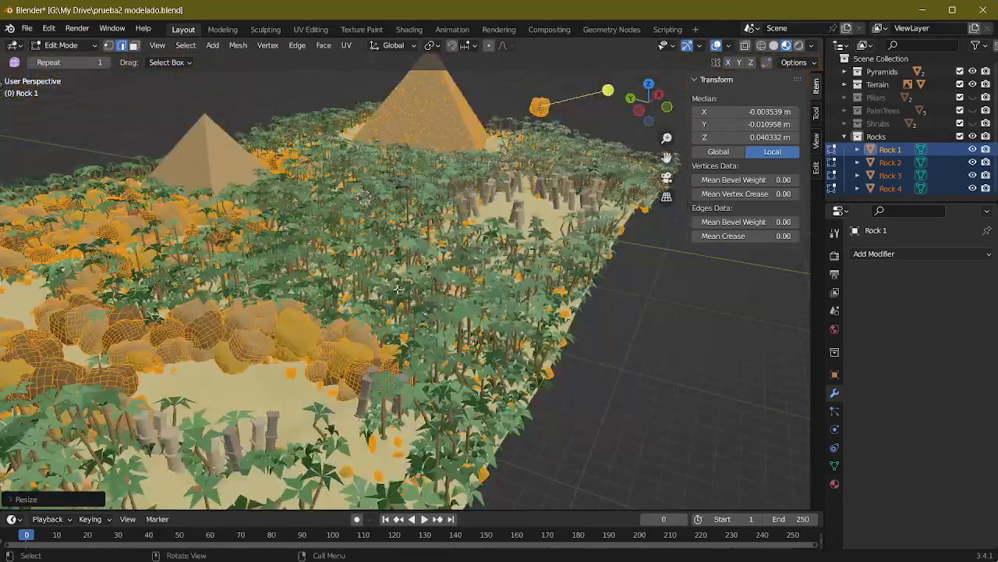
shift+middle_drag(526, 359, 546, 332)
key(s)
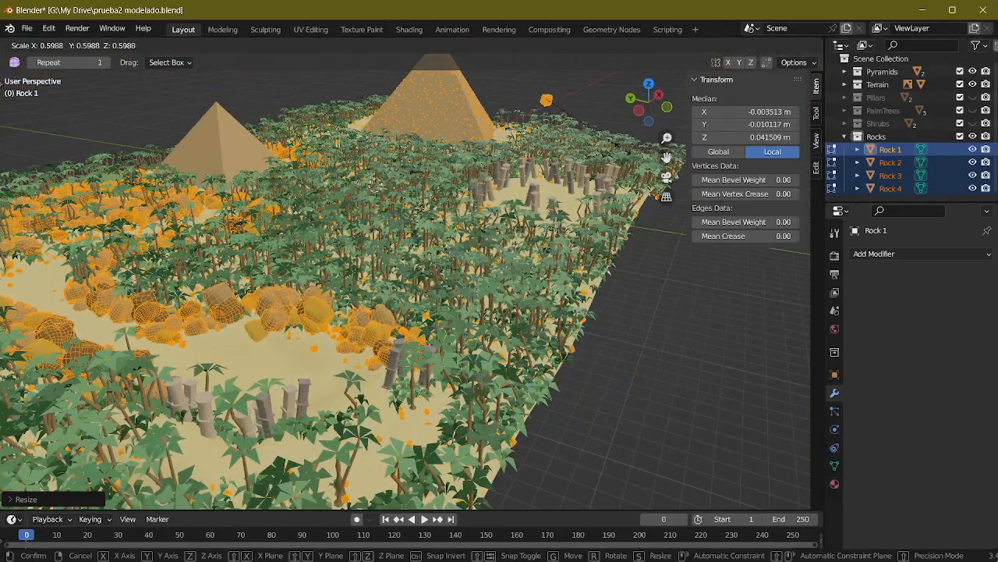
click(369, 252)
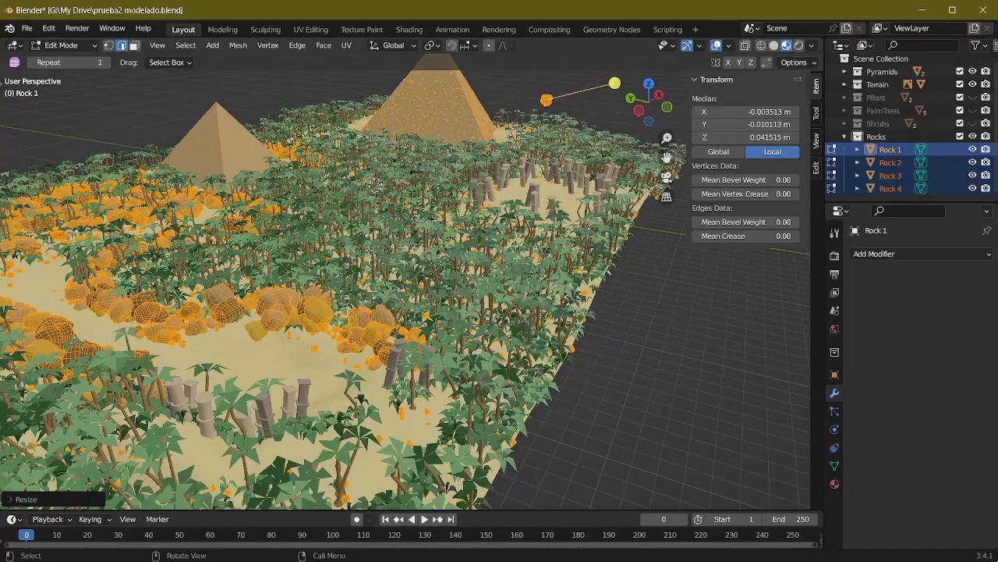
Step: Make the four rock meshes slightly smaller again in Edit Mode
middle_drag(370, 251, 358, 221)
key(Tab)
key(Tab)
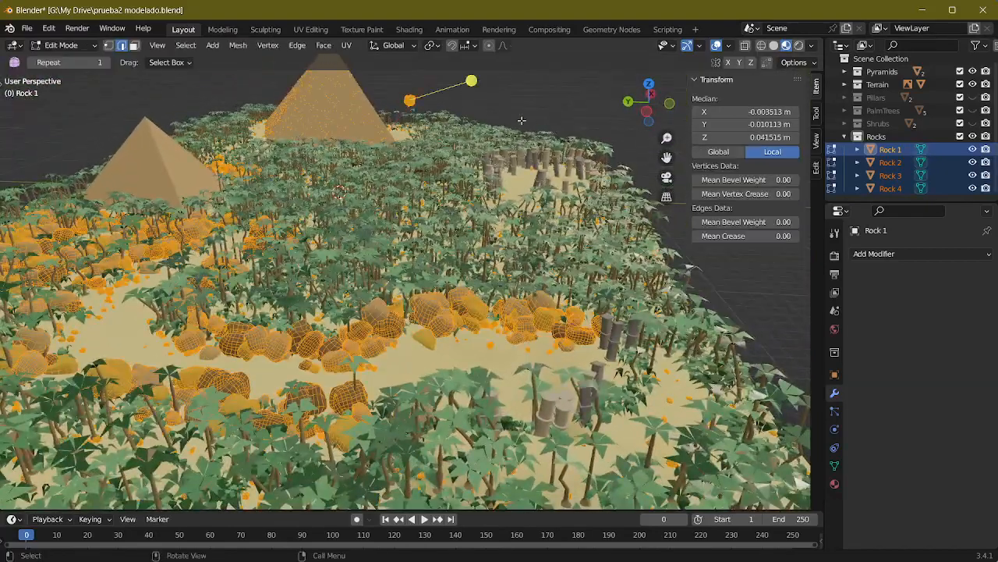
key(s)
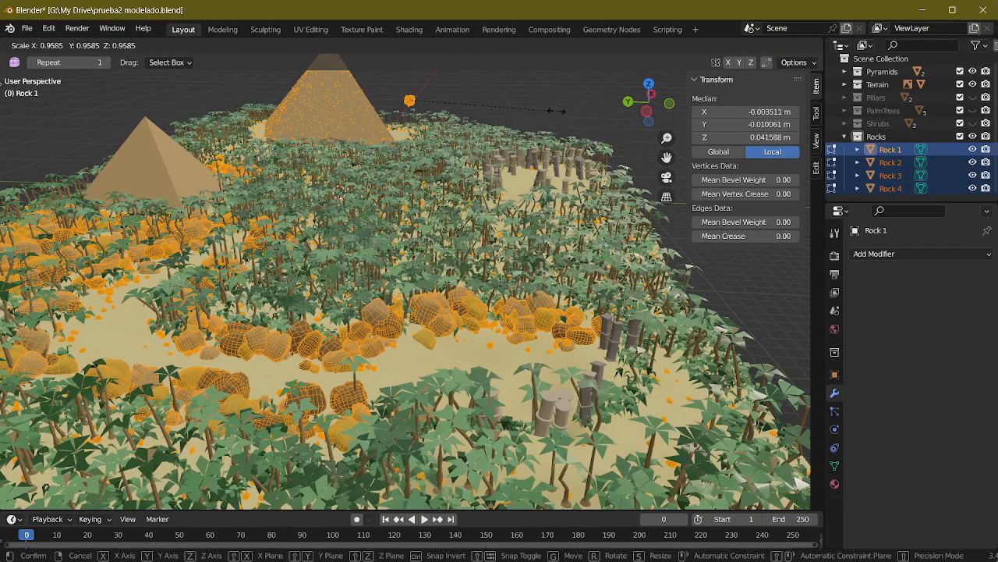
click(529, 105)
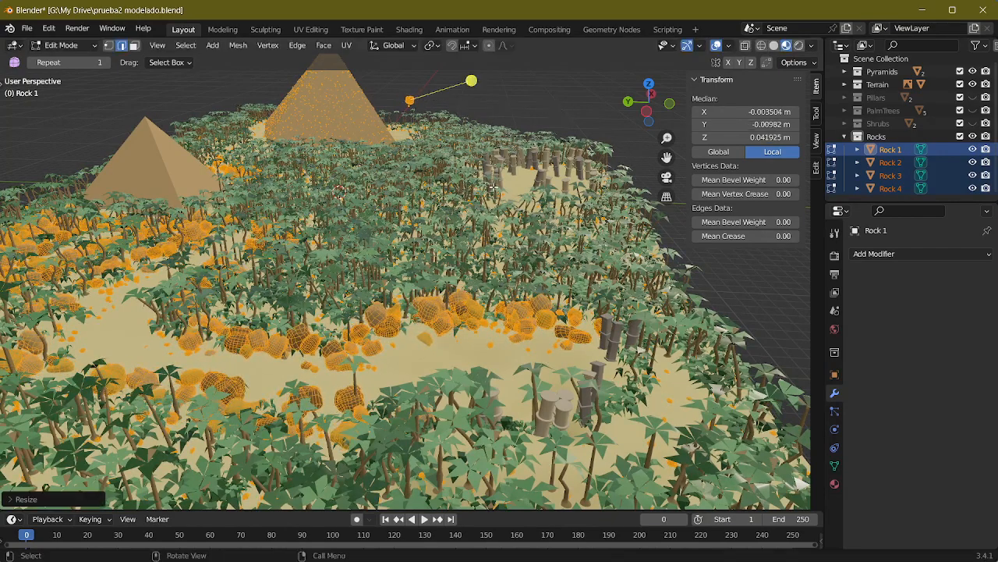
Step: Scale the four rock meshes up by about 1.3 and return to Object Mode
middle_drag(493, 187, 499, 176)
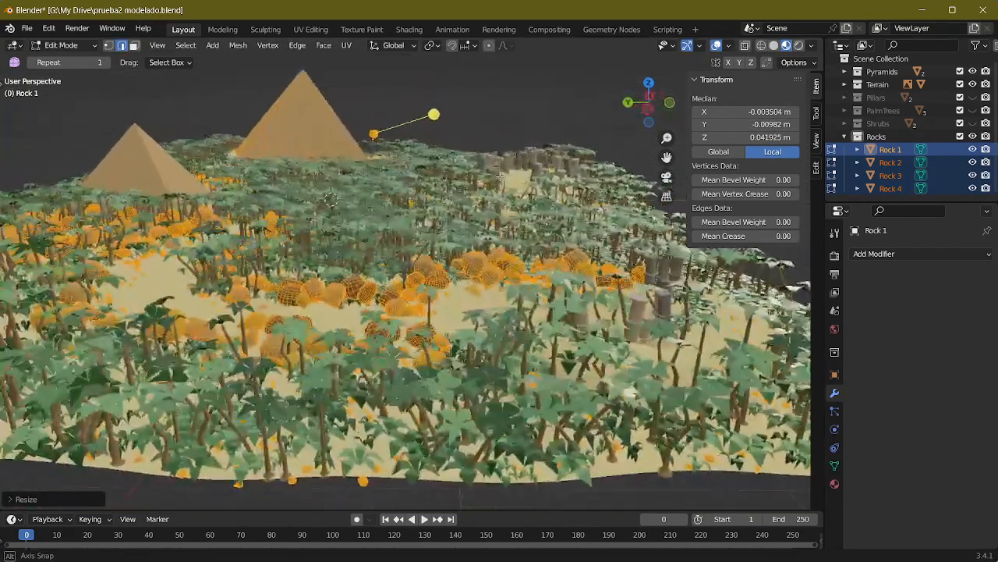
scroll(499, 176, up, 6)
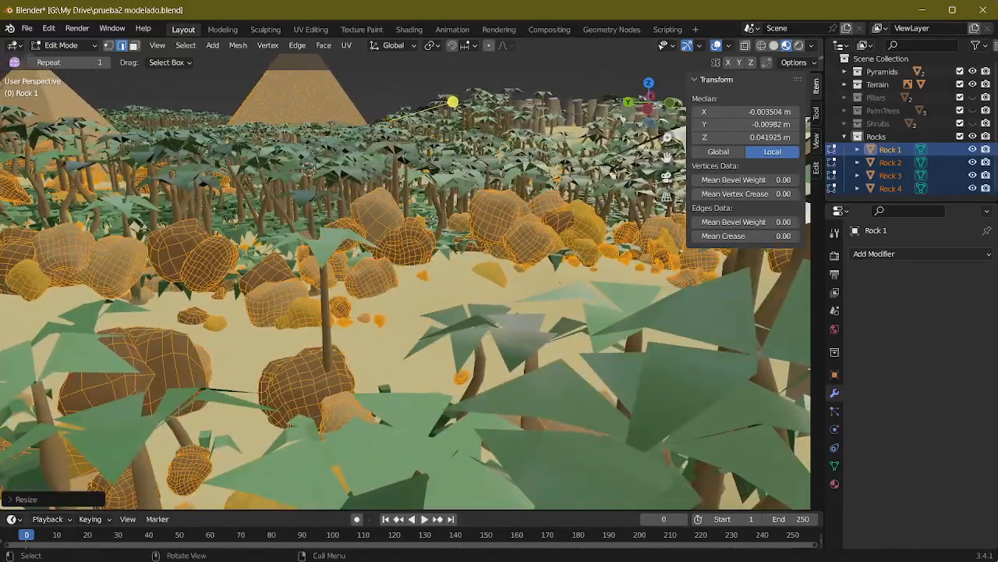
key(s)
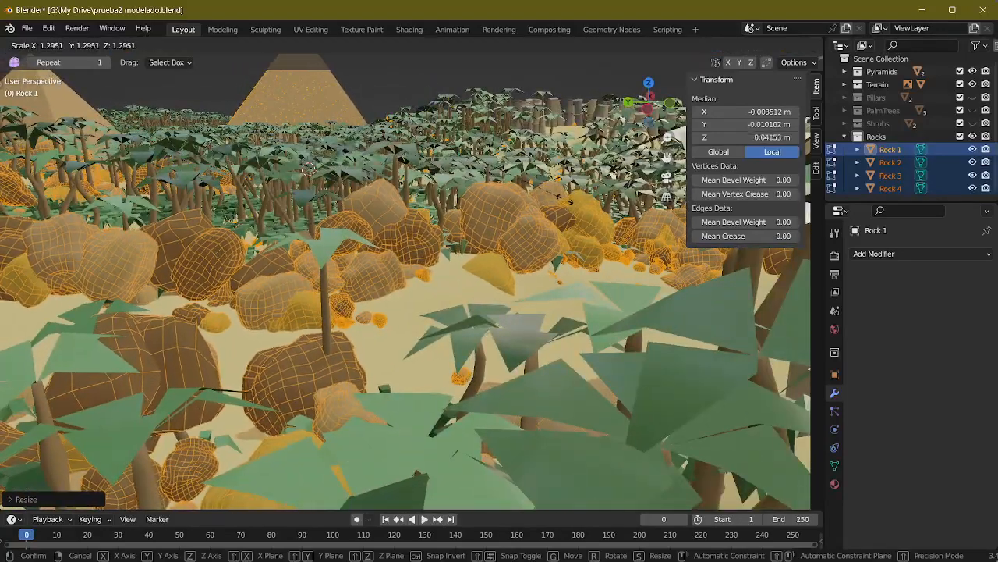
click(457, 202)
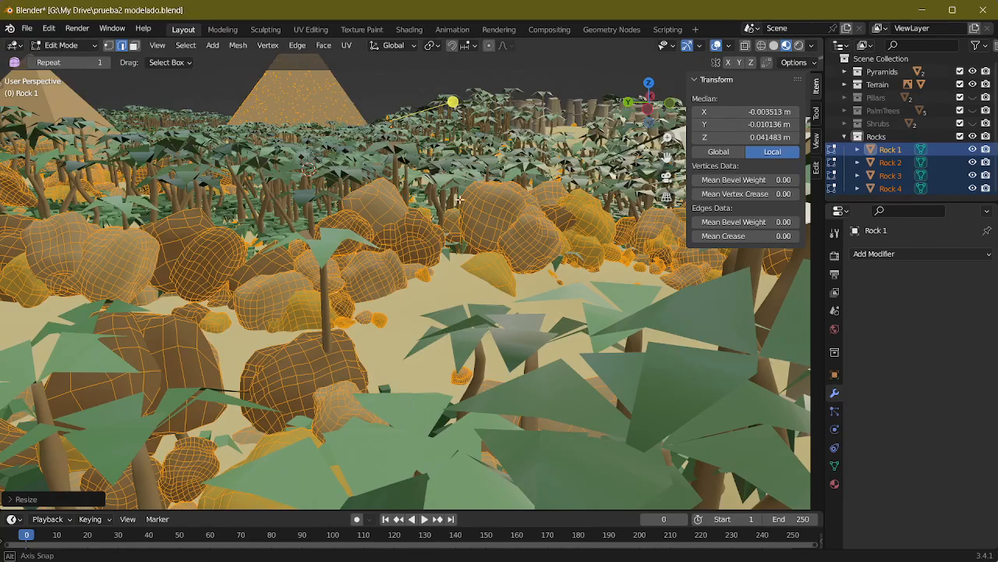
middle_drag(459, 200, 309, 209)
key(Tab)
Step: Select Pyramid 2 and show its geometry node tree in the Geometry Nodes workspace with an enlarged node editor
scroll(432, 207, down, 5)
middle_drag(431, 207, 296, 249)
middle_drag(367, 211, 312, 300)
scroll(341, 250, up, 2)
click(477, 235)
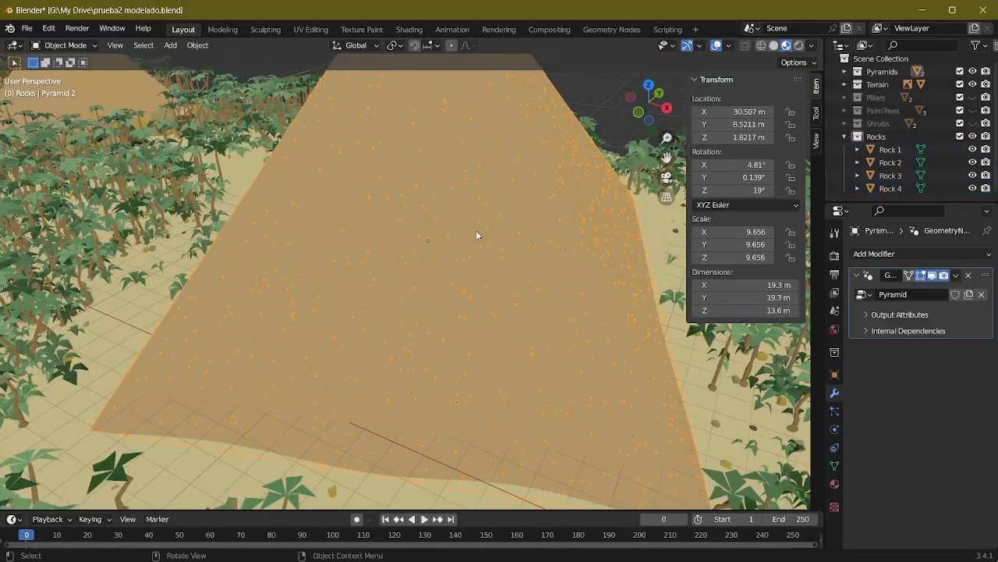
middle_drag(477, 236, 363, 197)
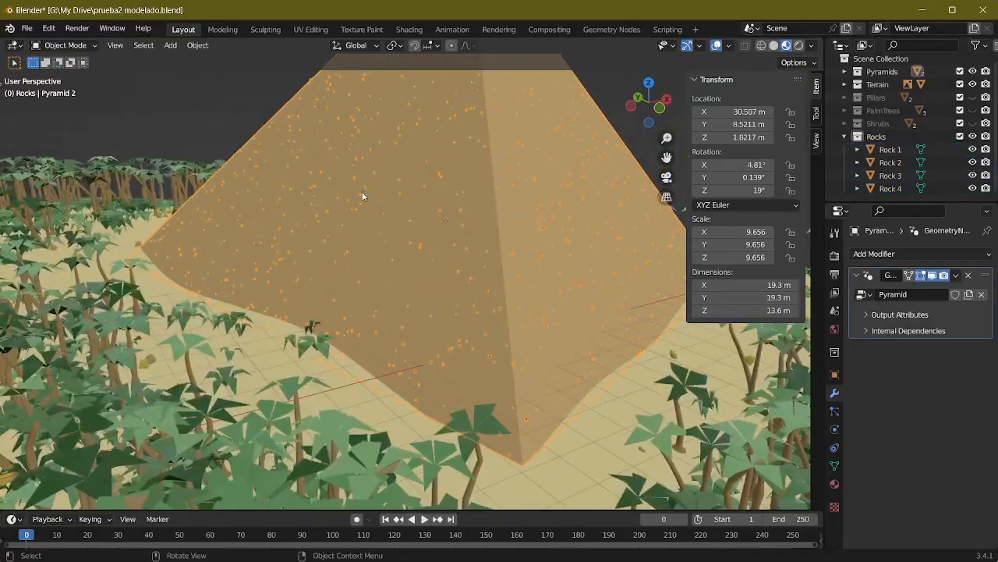
click(410, 29)
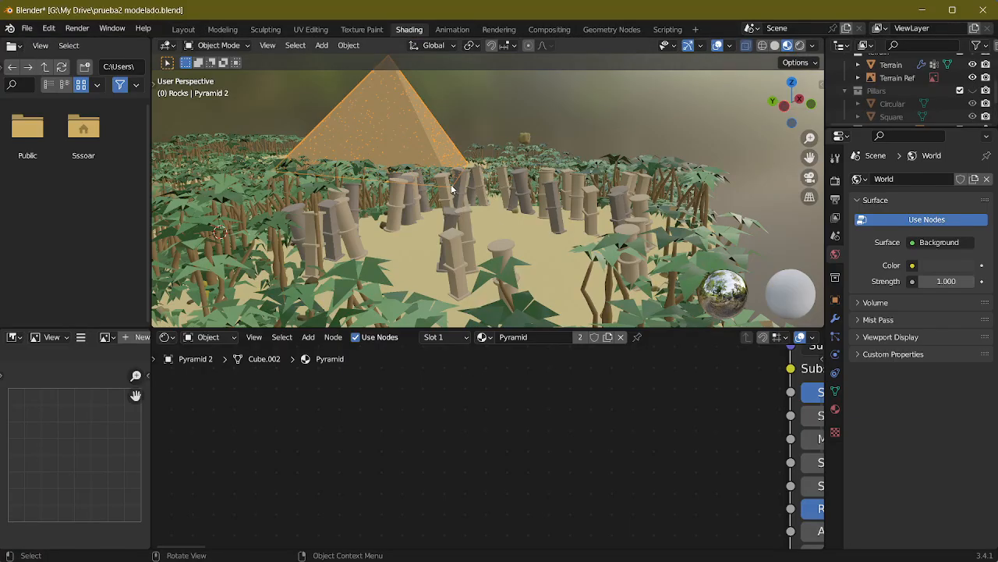
middle_drag(452, 189, 416, 458)
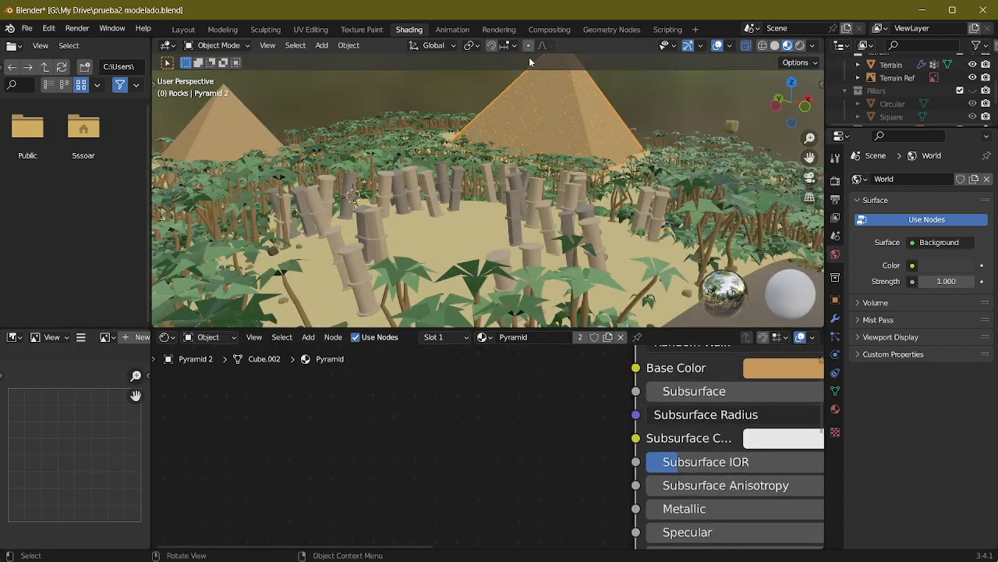
click(612, 29)
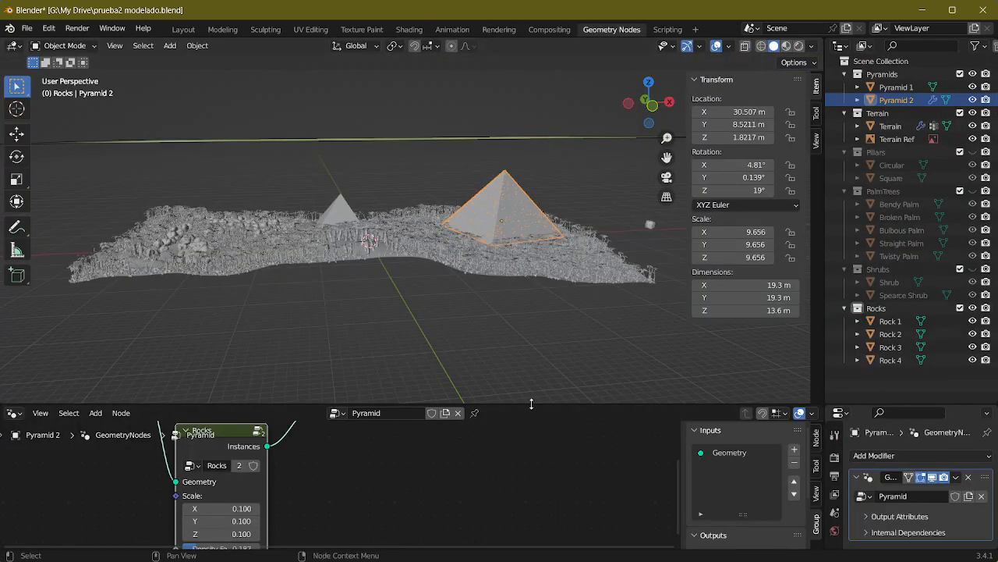
scroll(542, 277, up, 10)
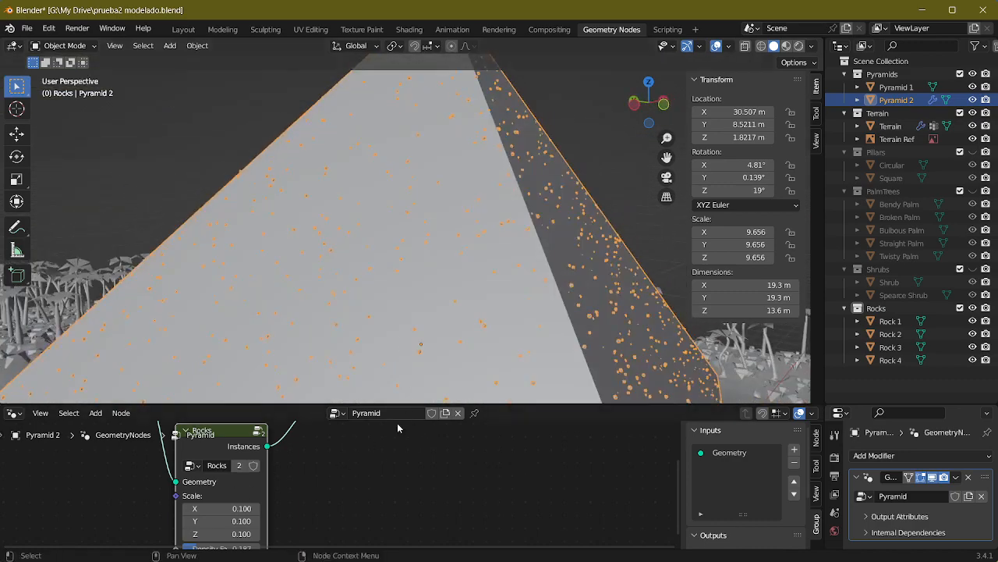
drag(492, 404, 475, 258)
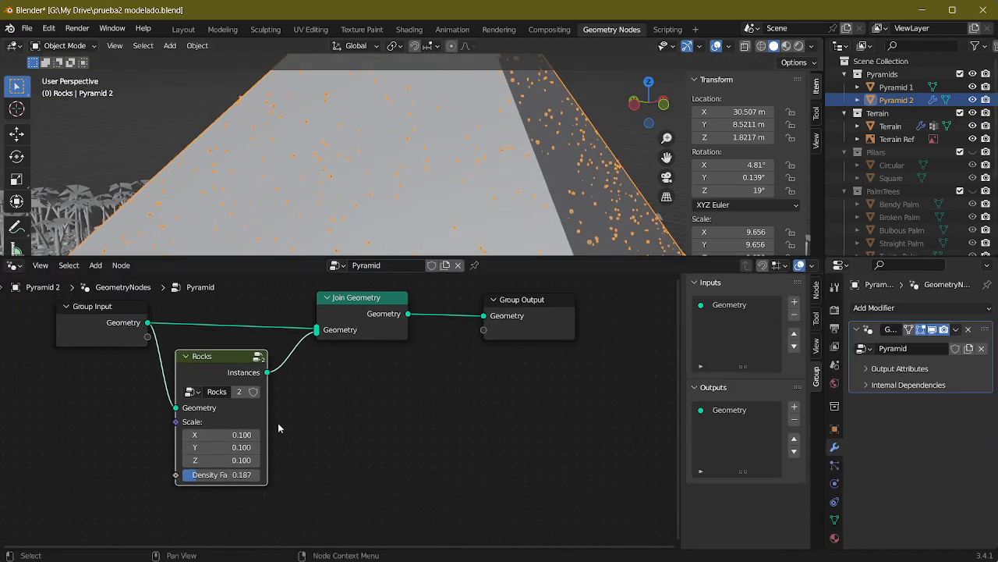
Step: Set the X, Y and Z scale of the Rocks group node on Pyramid 2 to 0.5
click(229, 435)
text(0)
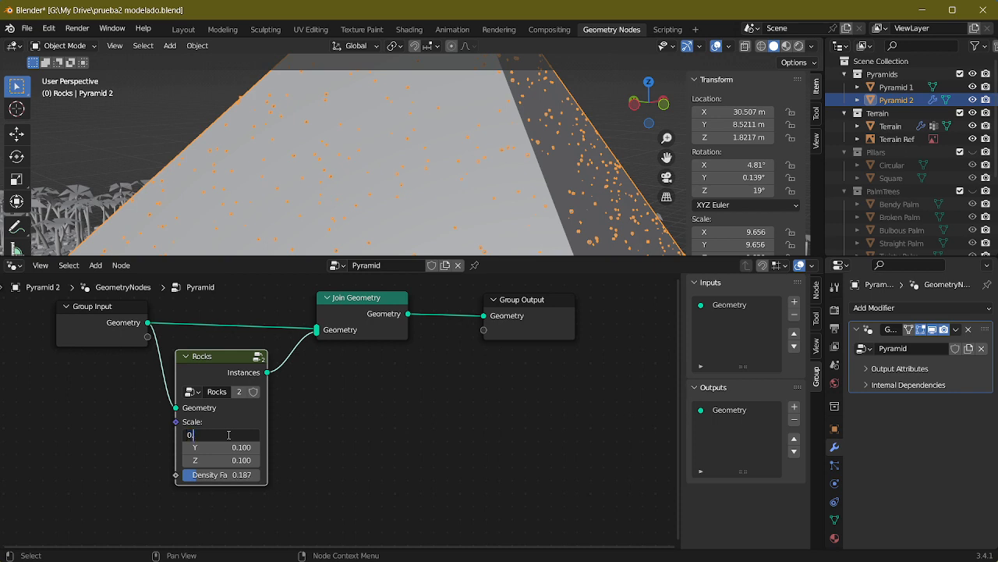
text(.5)
key(Return)
click(219, 447)
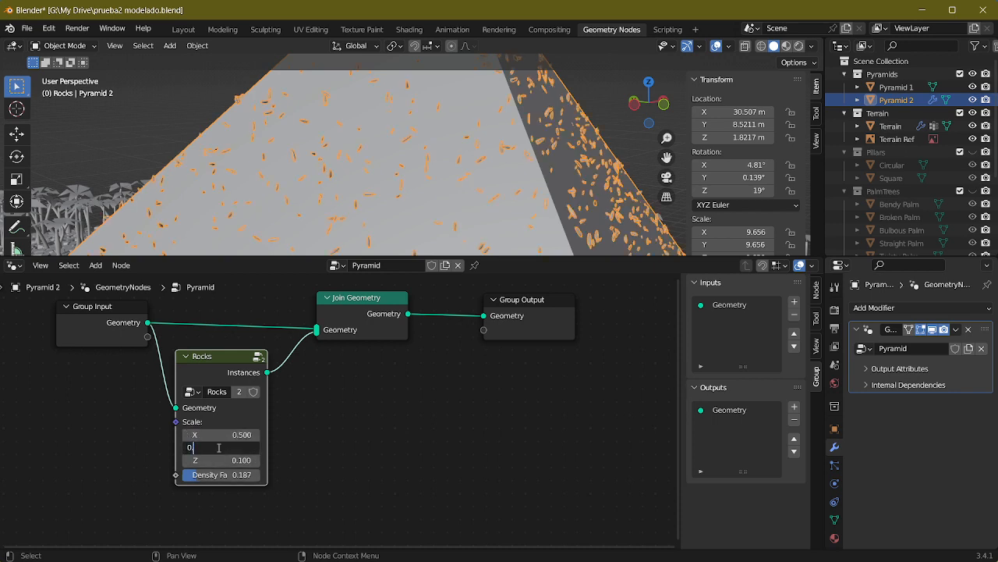
text(0.5)
key(Return)
click(229, 460)
text(0)
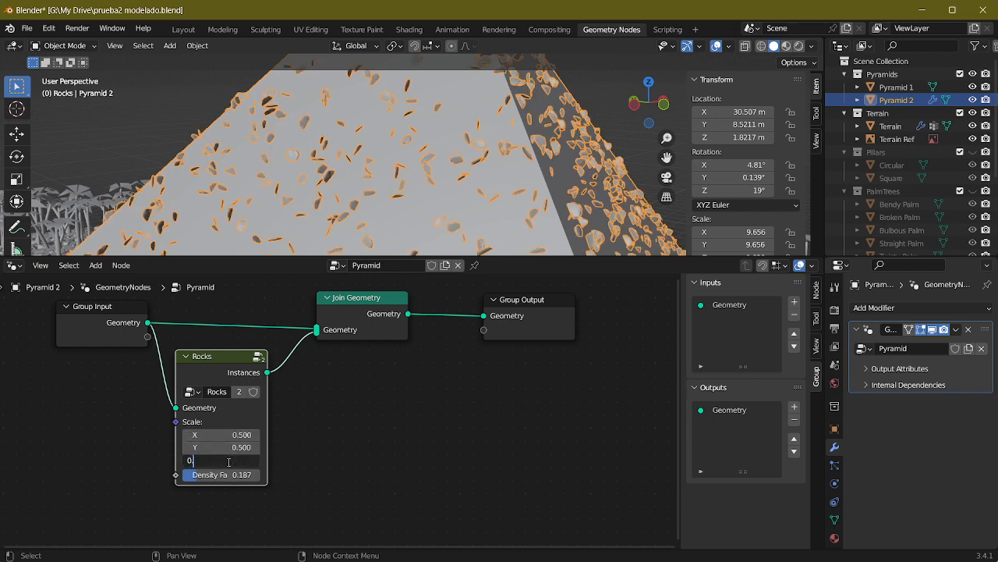
text(.5)
key(Return)
middle_drag(439, 185, 429, 212)
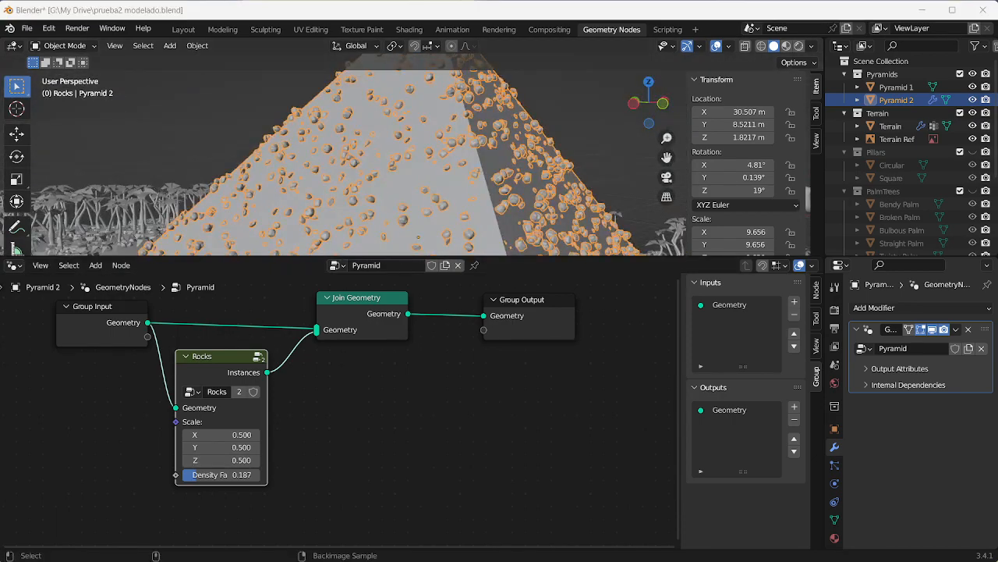
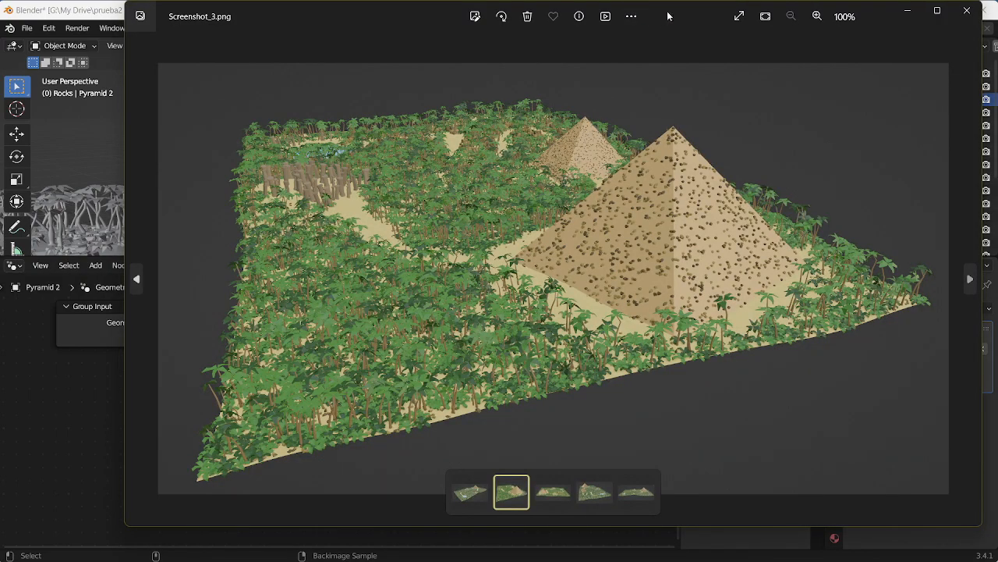
Step: Compare Pyramid 2's rocks with the reference image Screenshot_3.png using Material Preview shading, and close the reference image
drag(667, 15, 435, 205)
click(509, 114)
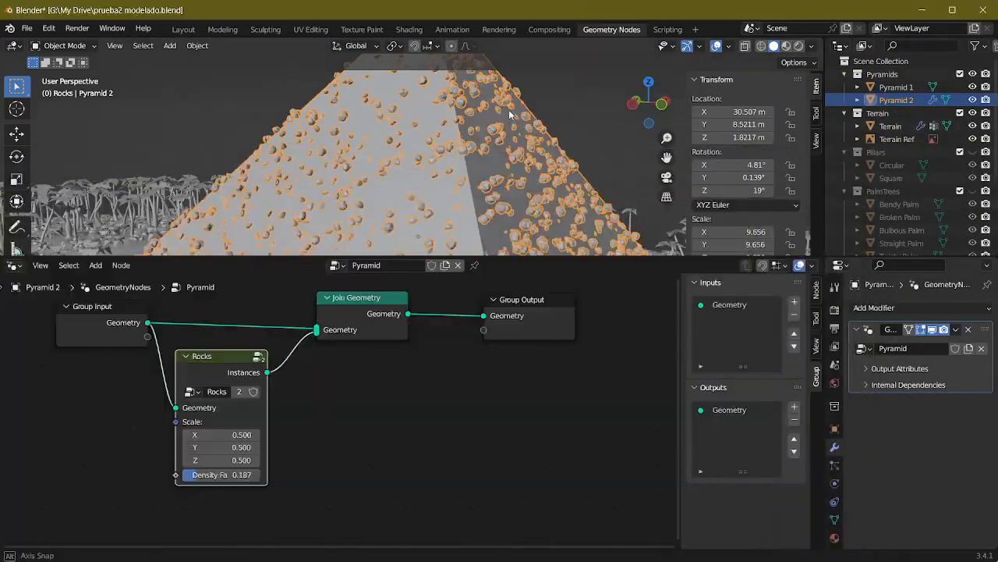
middle_drag(509, 114, 469, 105)
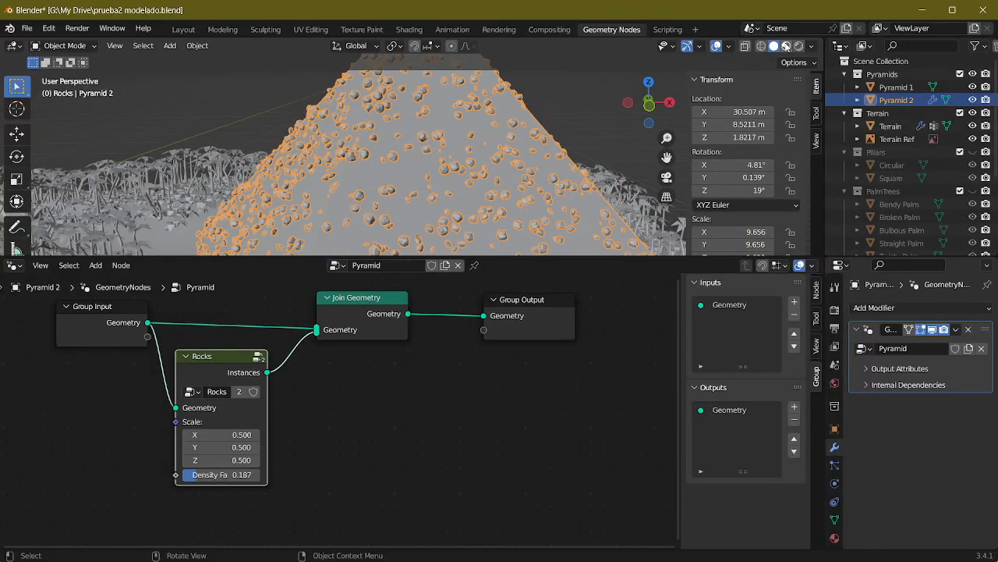
click(786, 45)
key(alt+Tab)
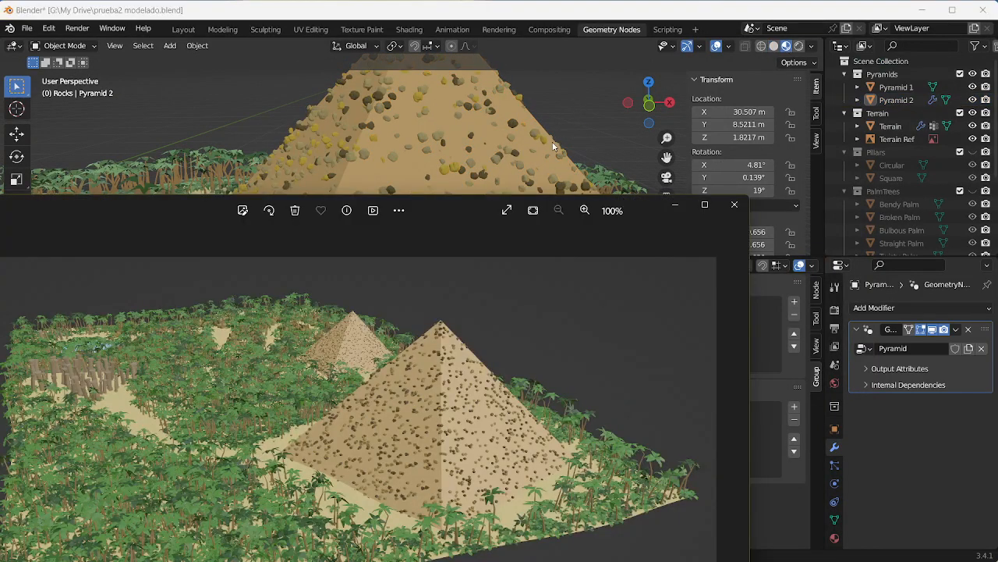
click(734, 204)
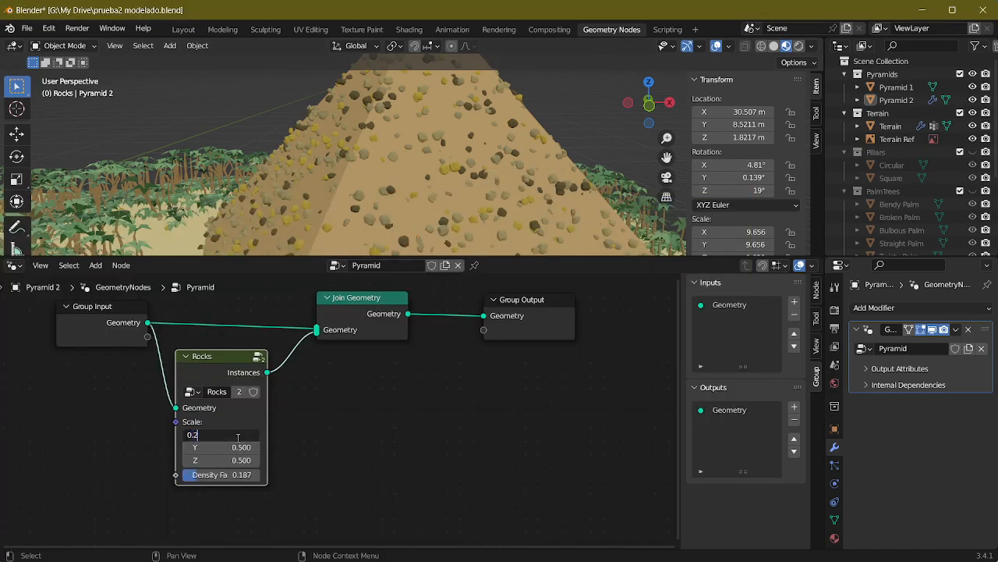
Step: Set the X, Y and Z scale of the Rocks group node on Pyramid 2 to 0.4
key(Return)
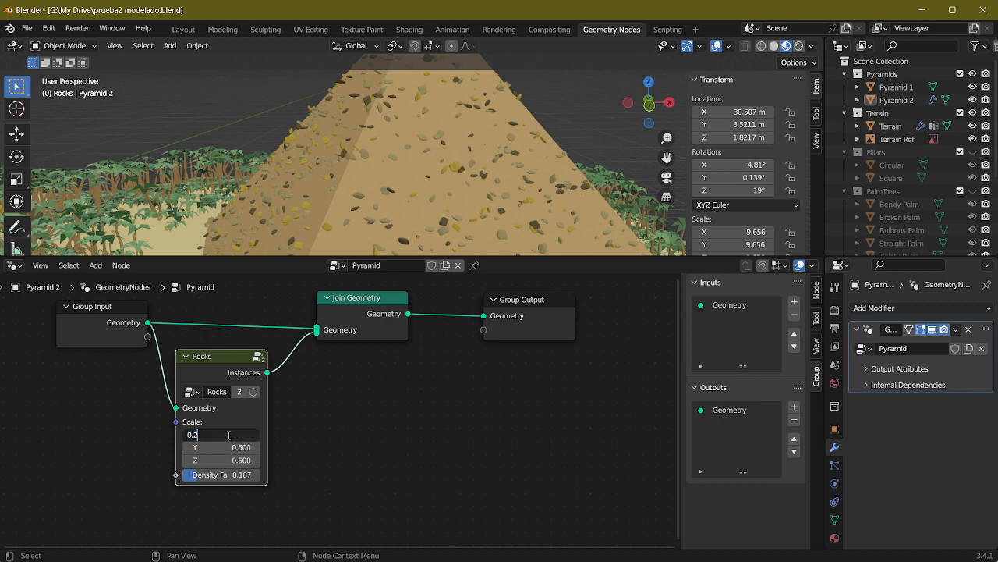
key(Return)
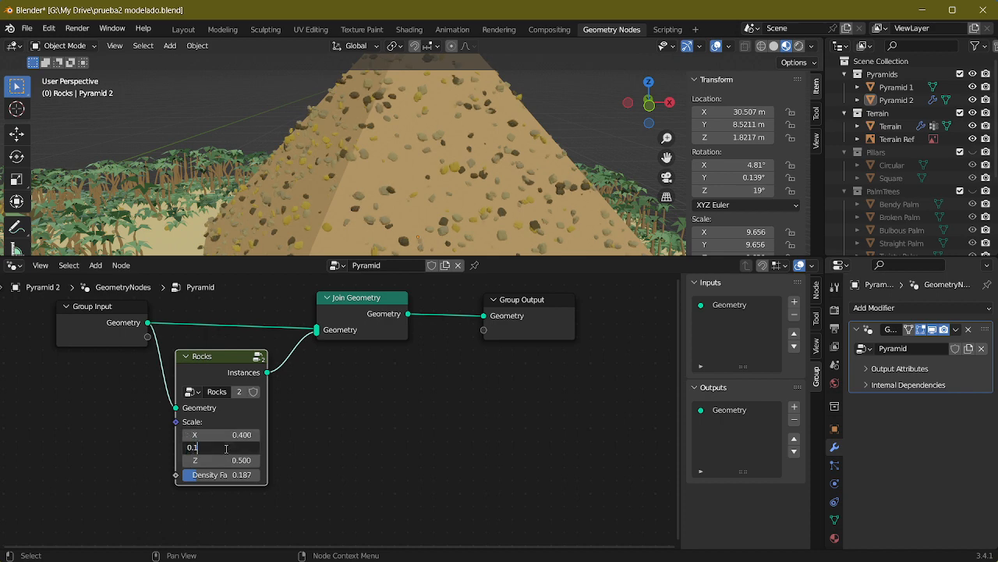
double_click(225, 460)
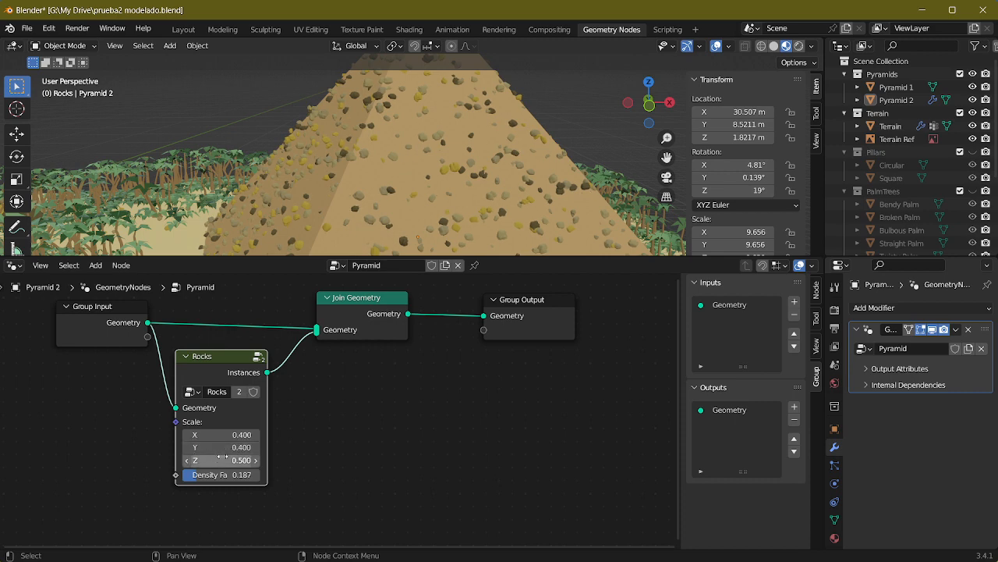
text(0)
key(Return)
double_click(225, 459)
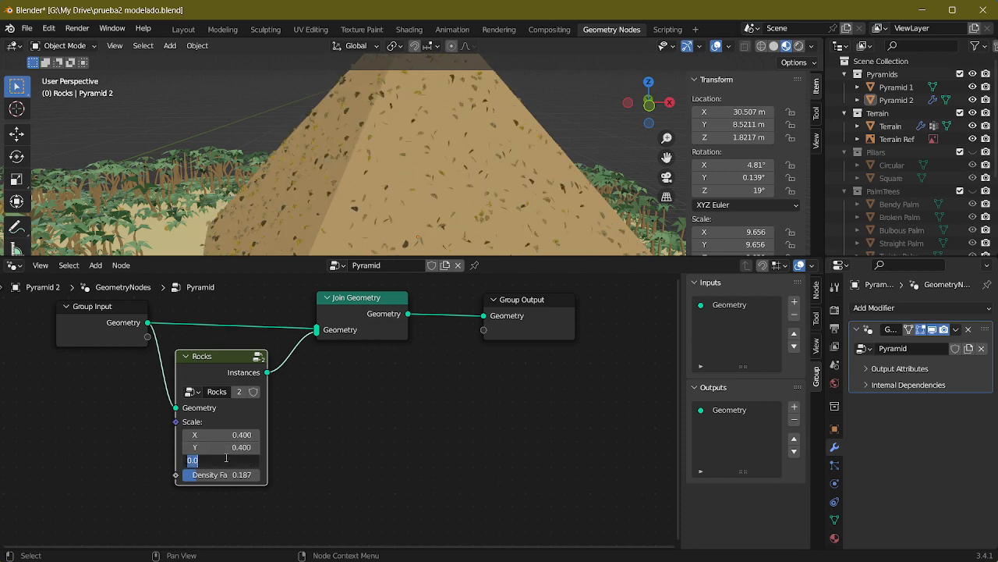
text(0.4)
key(Return)
scroll(487, 152, up, 4)
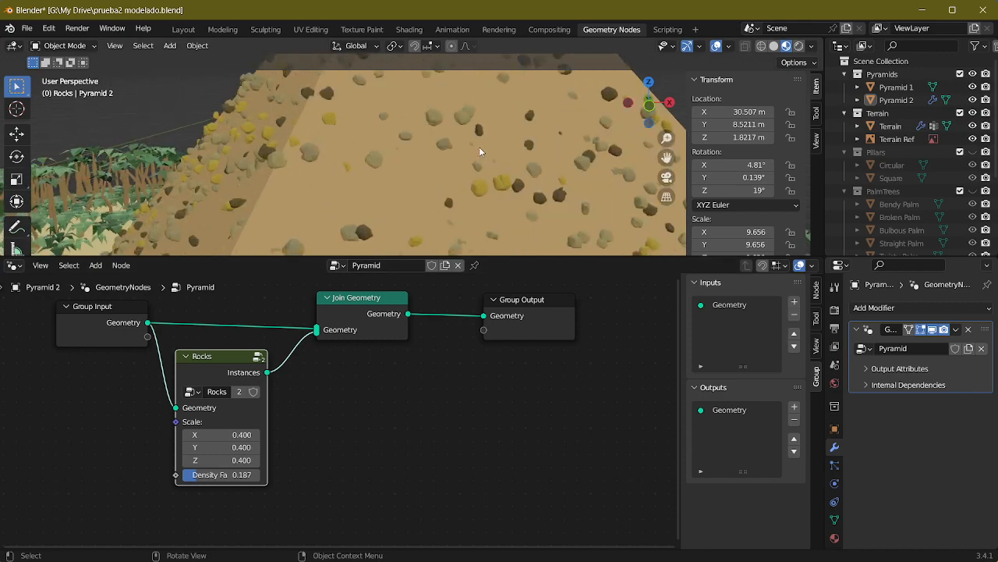
middle_drag(479, 147, 479, 185)
scroll(364, 159, down, 4)
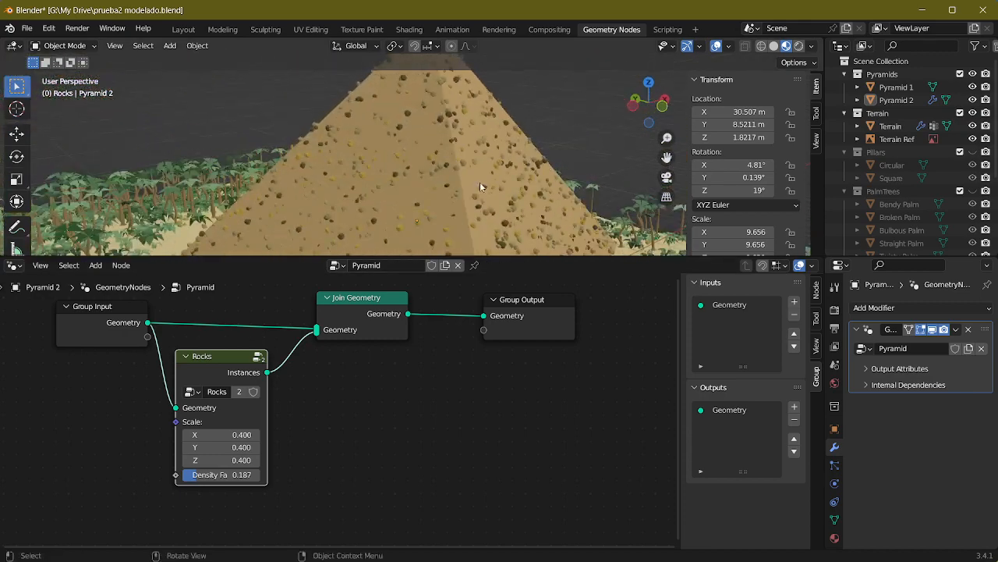
scroll(366, 159, up, 1)
scroll(366, 154, down, 2)
Step: Select Pyramid 1 and browse the existing geometry node trees available for it
shift+middle_drag(203, 169, 460, 148)
click(92, 193)
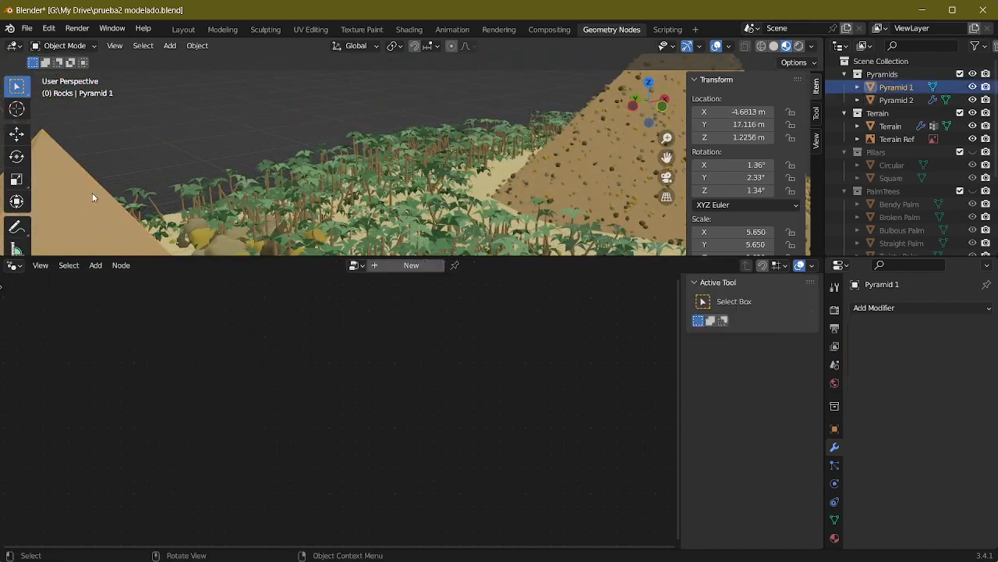
middle_drag(234, 155, 302, 172)
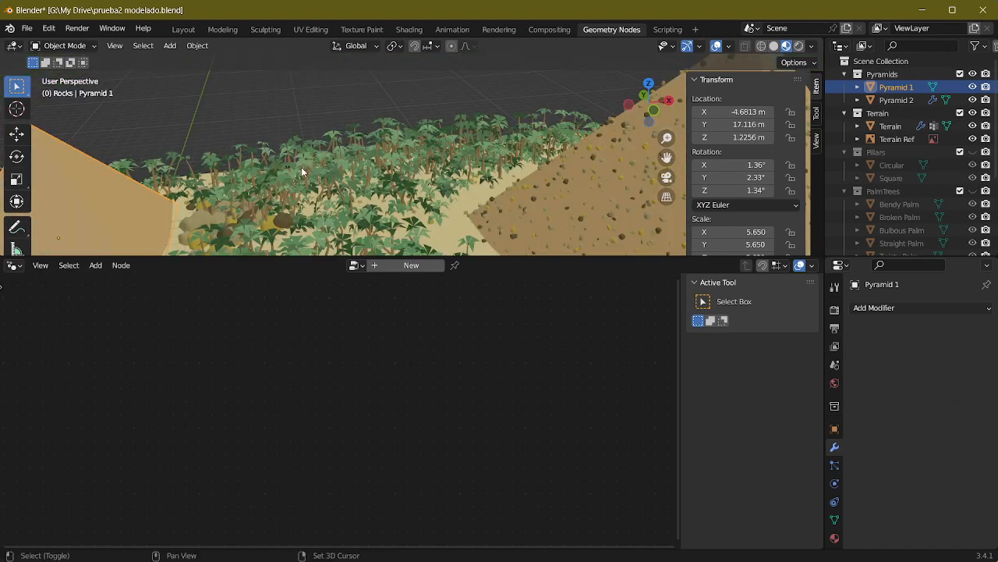
click(355, 266)
shift+middle_drag(348, 128, 461, 122)
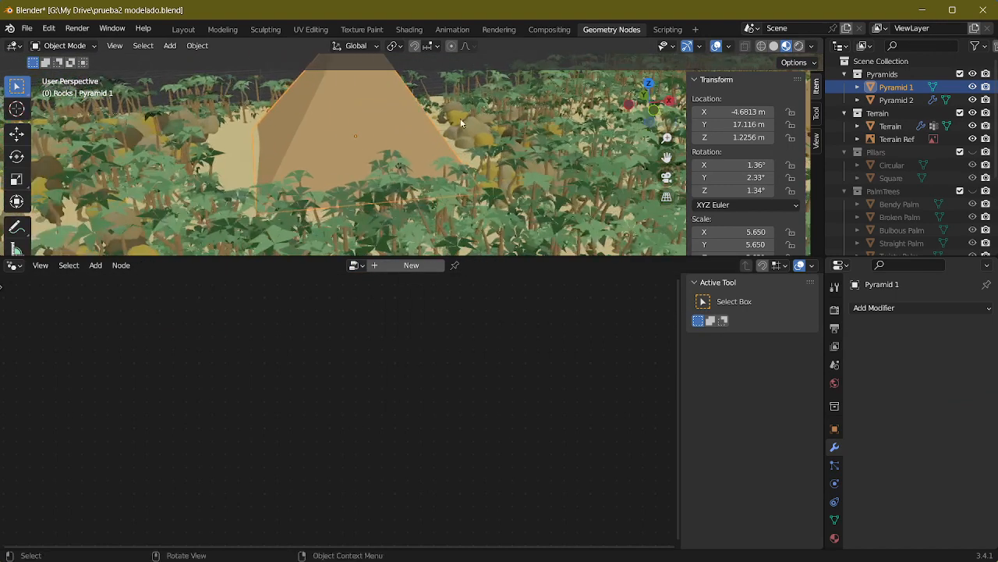
click(355, 265)
key(Escape)
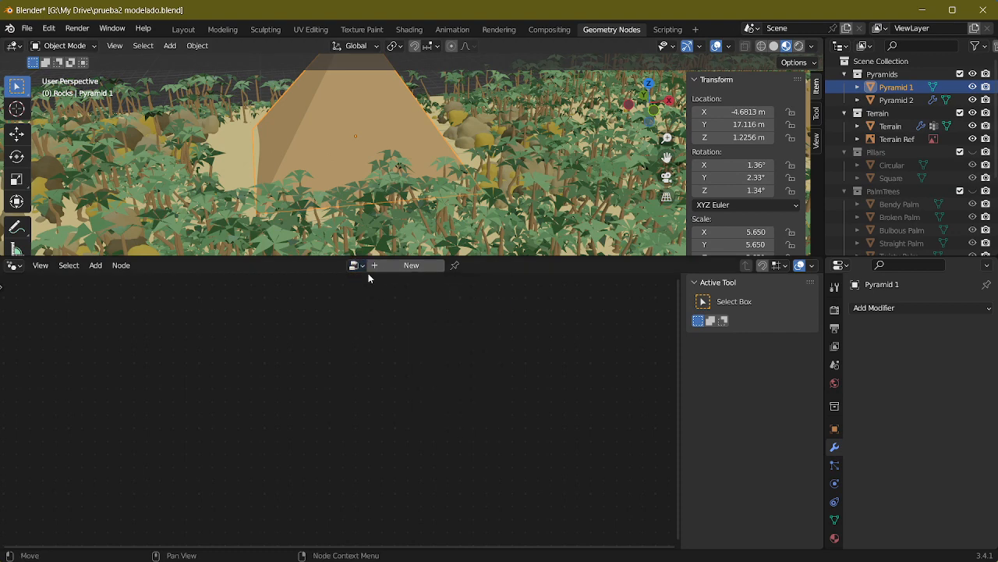
click(355, 265)
key(Escape)
click(355, 265)
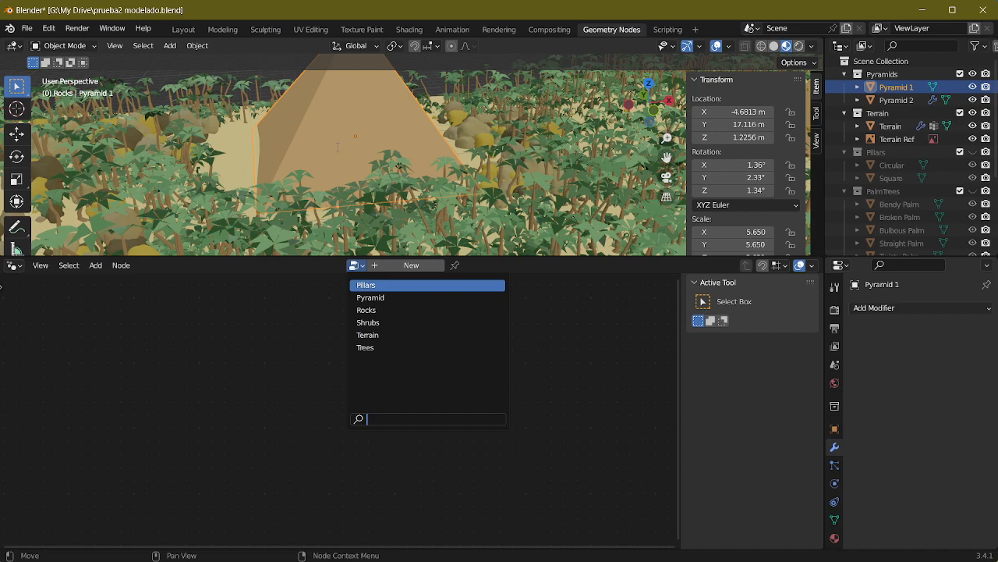
click(211, 312)
shift+middle_drag(361, 158, 368, 234)
middle_drag(421, 152, 332, 139)
shift+middle_drag(483, 195, 444, 136)
scroll(391, 137, down, 3)
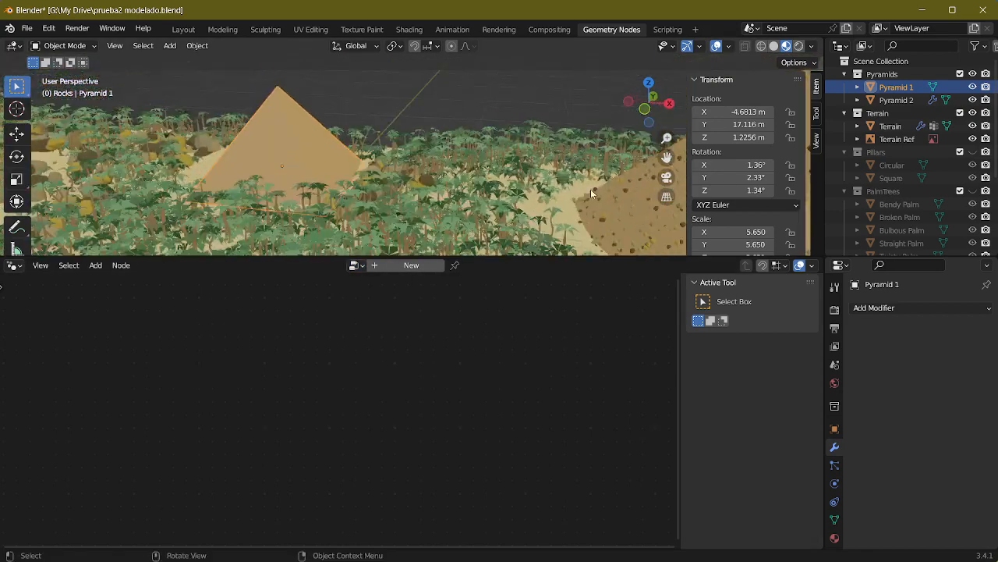
Step: Select Pyramid 2 and collapse the Rocks group node in its geometry node tree
click(596, 192)
shift+middle_drag(292, 364, 351, 401)
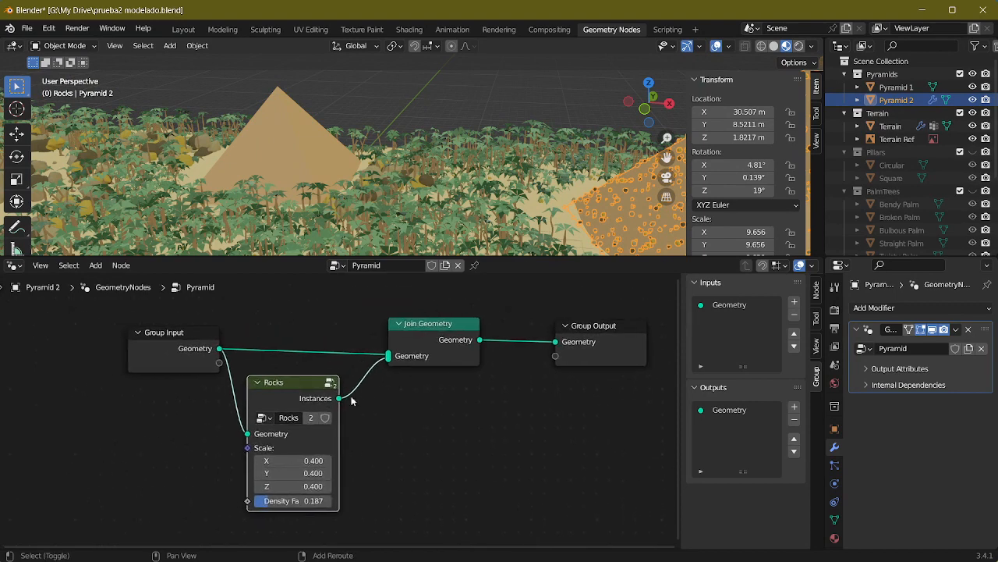
click(256, 384)
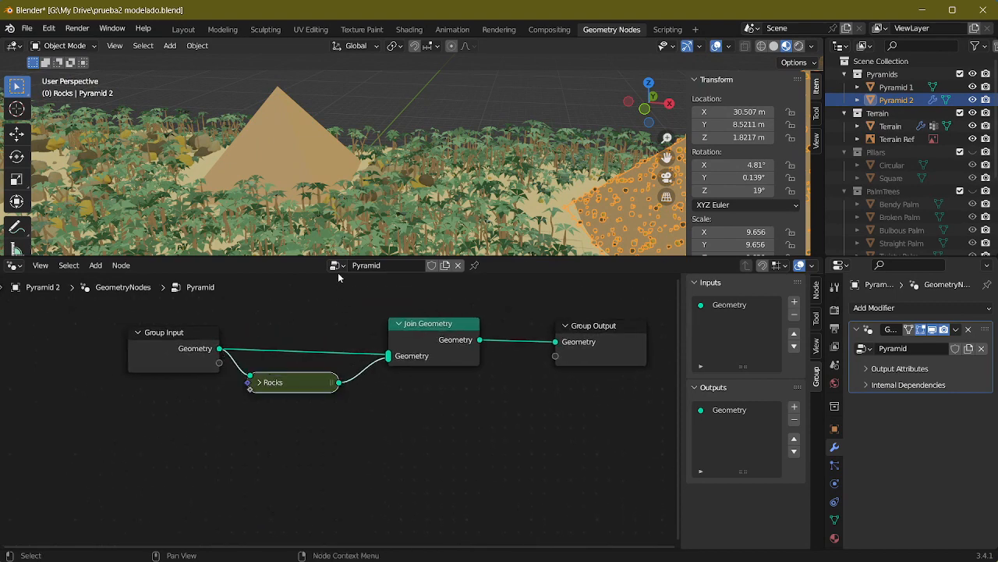
Step: Give Pyramid 1 a new geometry node setup and replace its default tree with the existing Pyramid node tree
click(308, 158)
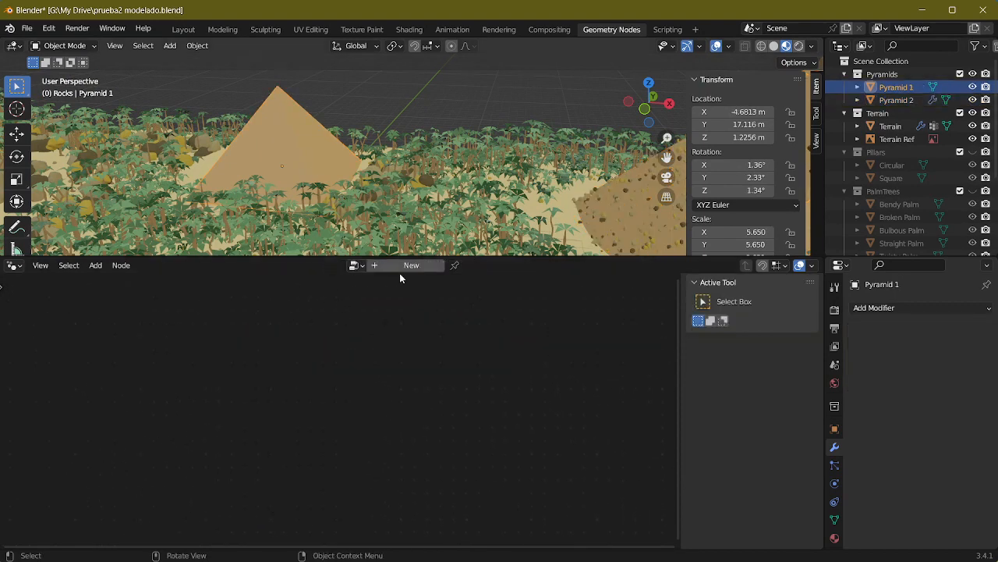
click(356, 265)
key(Escape)
click(375, 265)
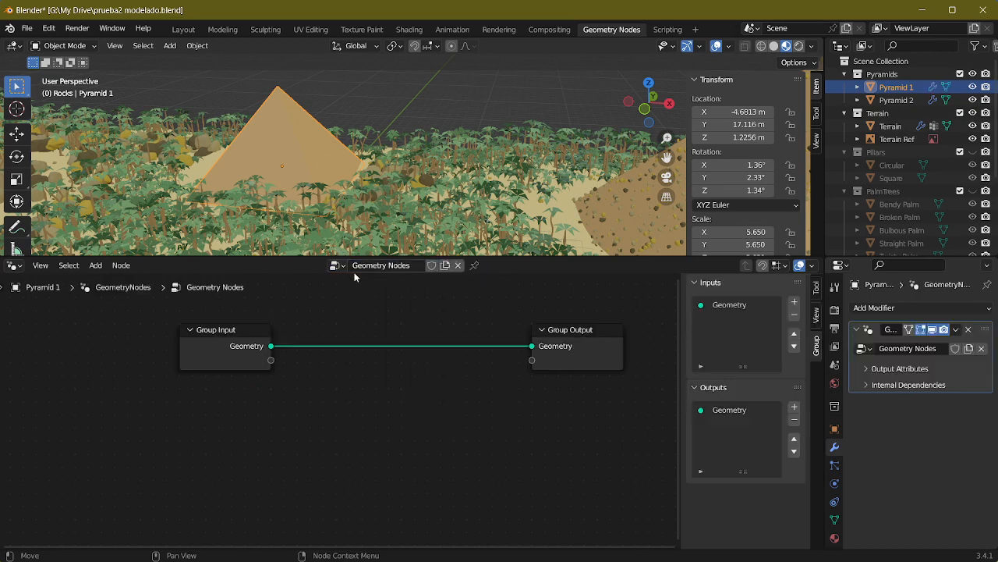
click(337, 265)
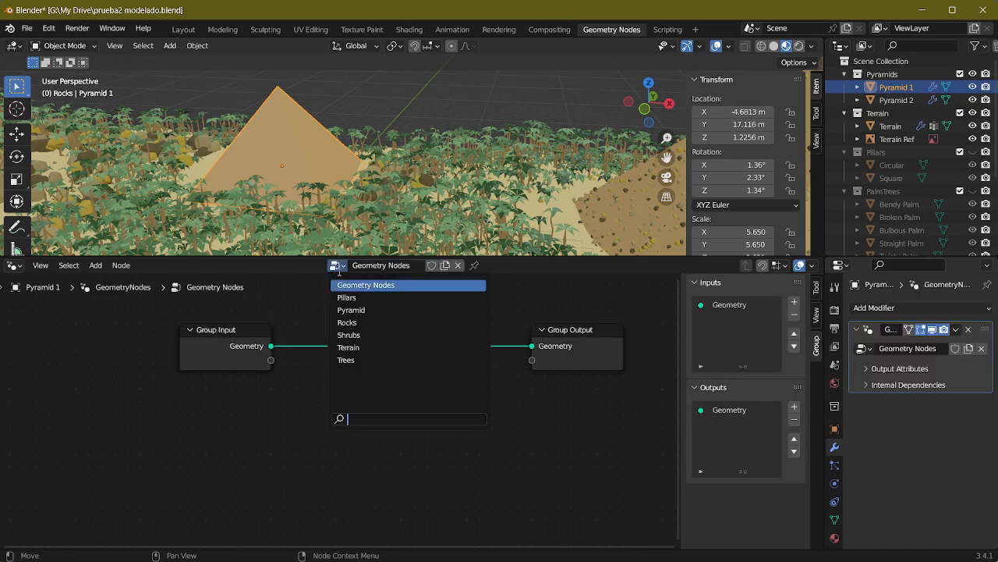
click(368, 310)
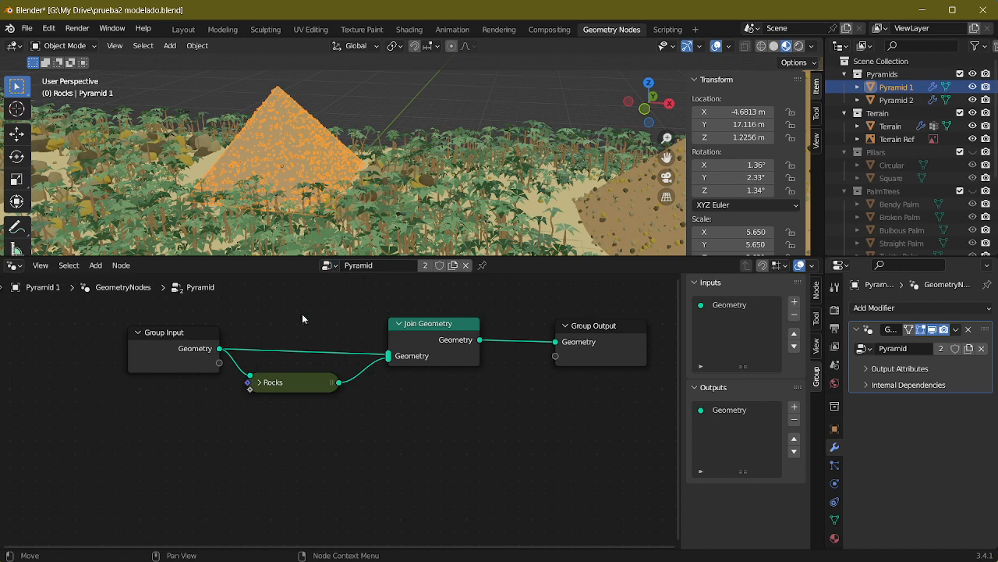
Step: Check the list of node trees for the unused Geometry Nodes entry
scroll(303, 318, up, 2)
click(328, 265)
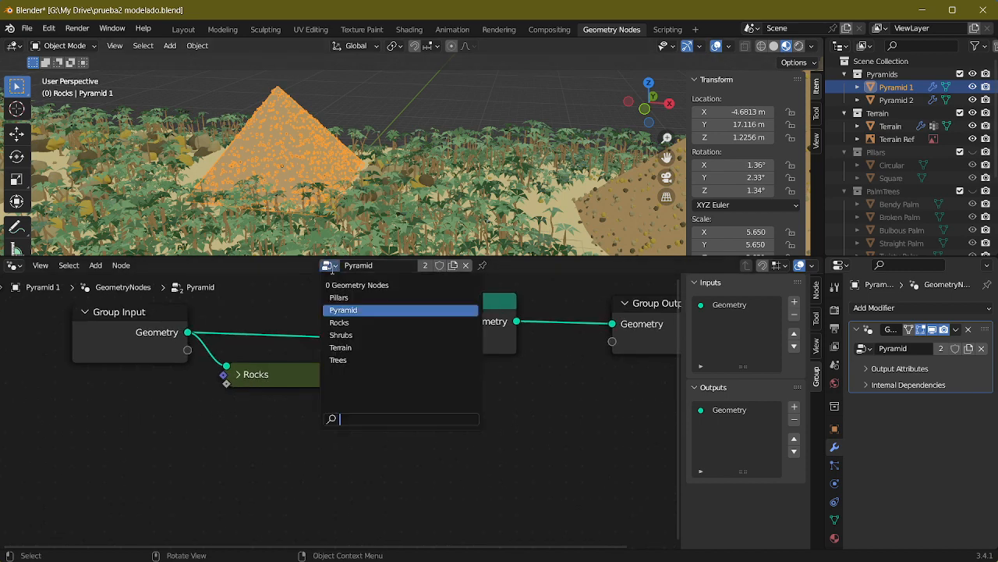
middle_drag(344, 364, 331, 407)
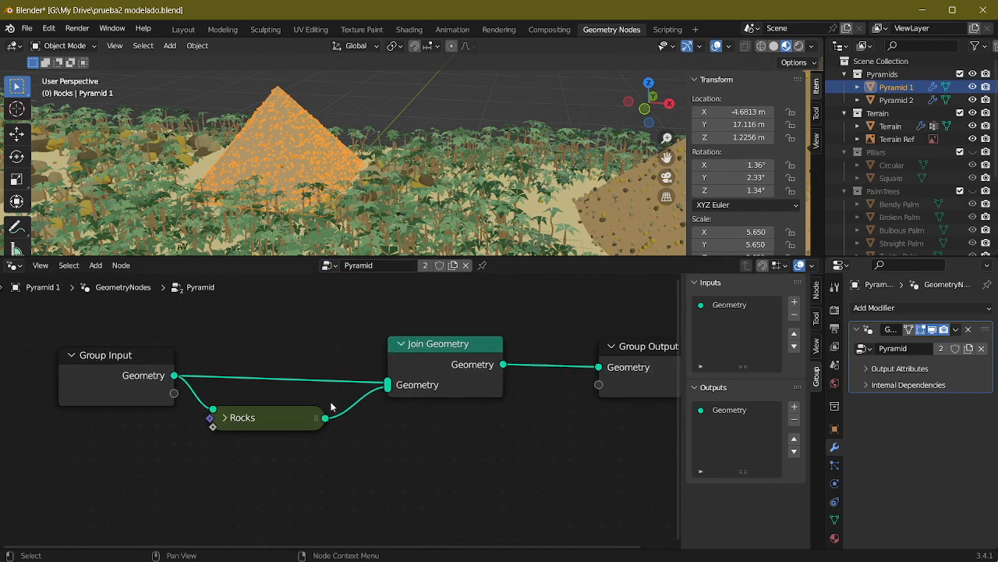
click(328, 265)
key(Escape)
Step: Move the Join Geometry, Rocks and Group Input nodes closer to Group Output to tidy the Pyramid node tree
drag(463, 379, 508, 384)
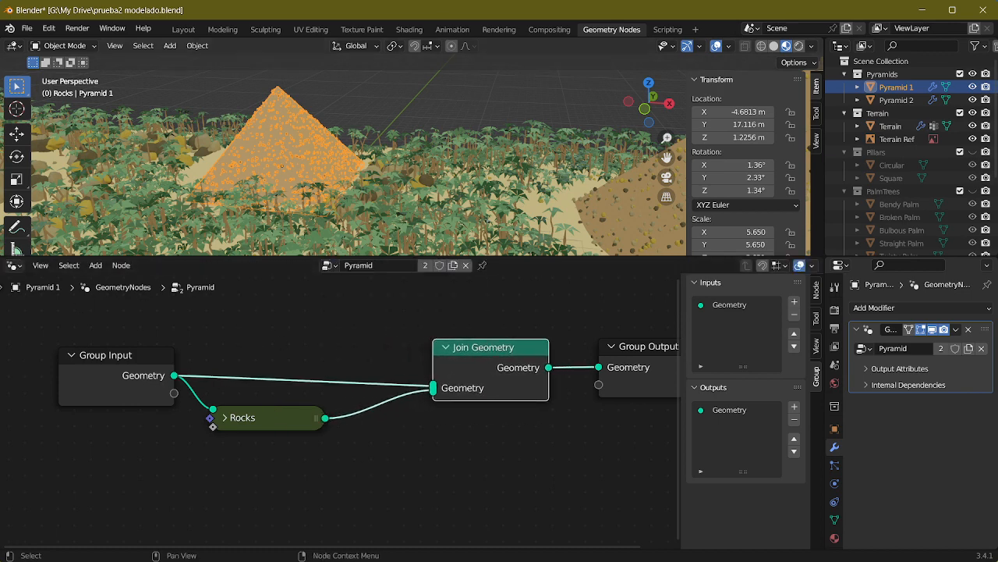
drag(76, 343, 227, 461)
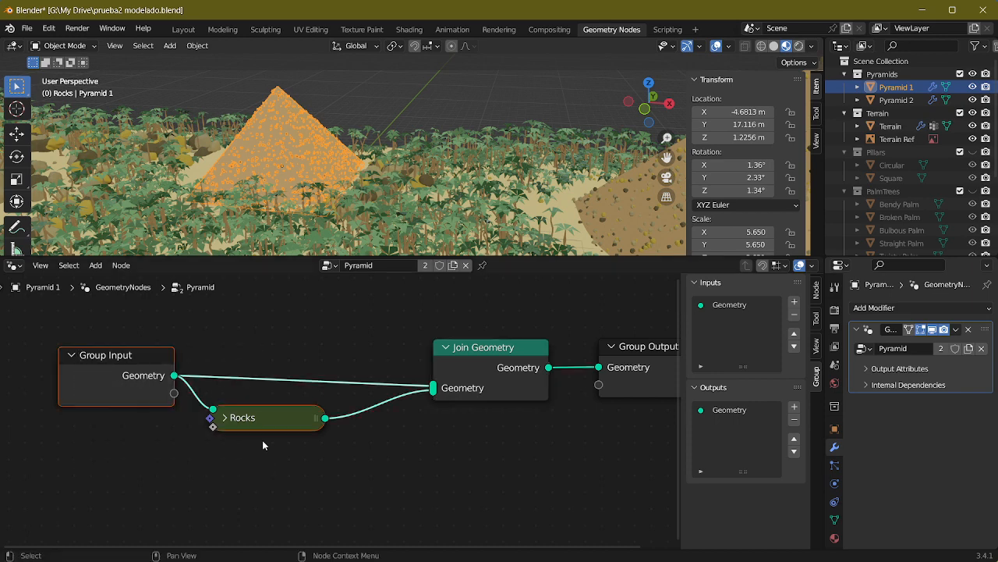
drag(282, 420, 329, 412)
key(alt+a)
drag(179, 391, 187, 398)
Step: Deselect Pyramid 1 and view the whole terrain with both pyramids
middle_drag(348, 177, 333, 85)
key(alt+a)
mouse_move(321, 148)
middle_down()
mouse_move(302, 153)
mouse_move(320, 173)
mouse_move(328, 146)
middle_up()
scroll(302, 153, down, 4)
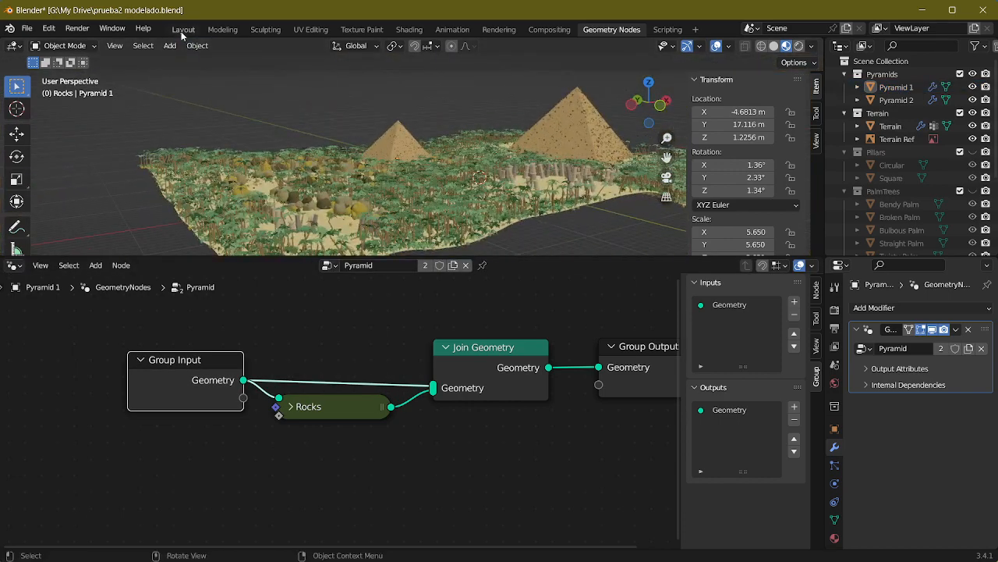
Step: Switch to the Layout workspace and set the Outliner to show Orphan Data
click(183, 30)
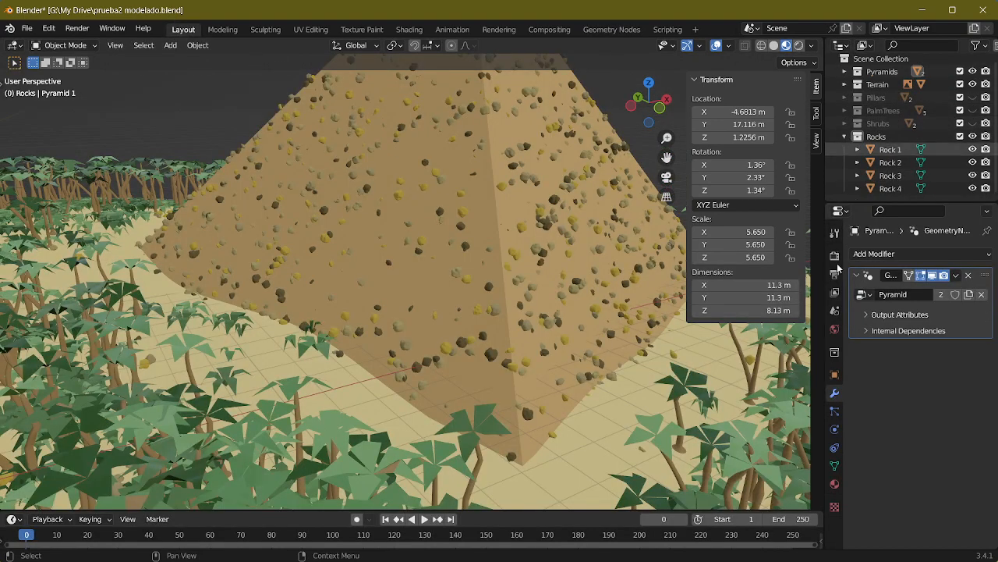
click(867, 47)
click(878, 145)
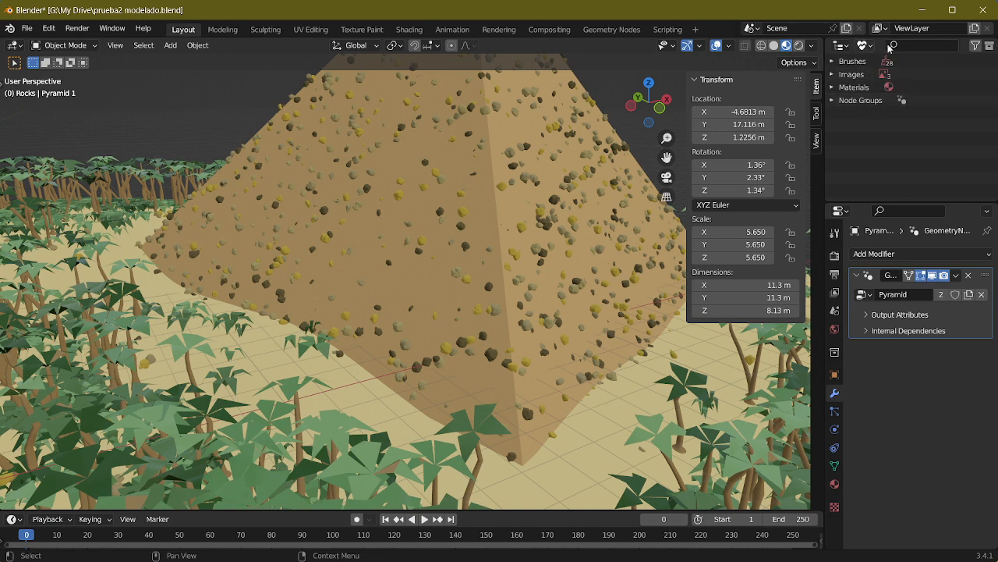
click(993, 48)
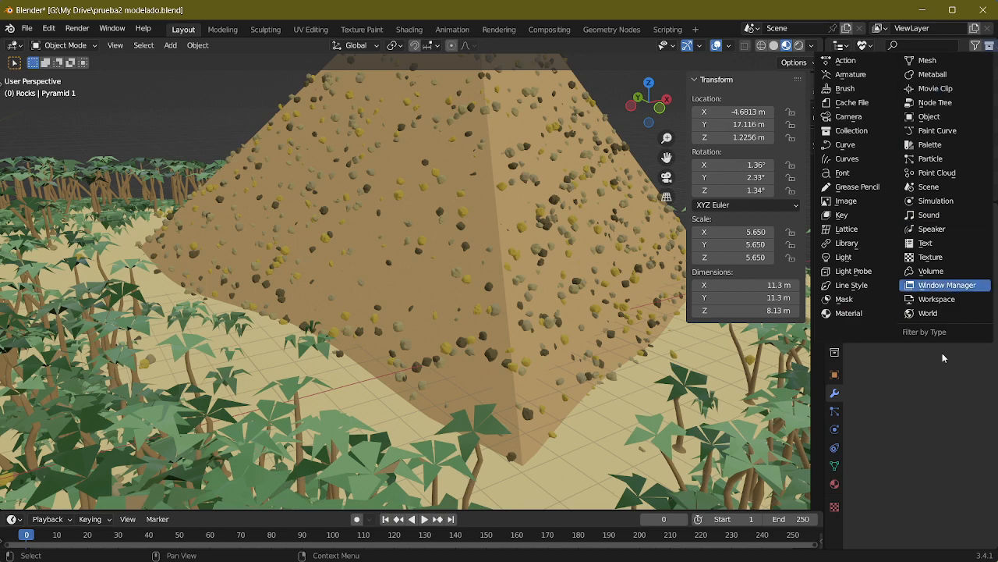
click(921, 285)
click(979, 53)
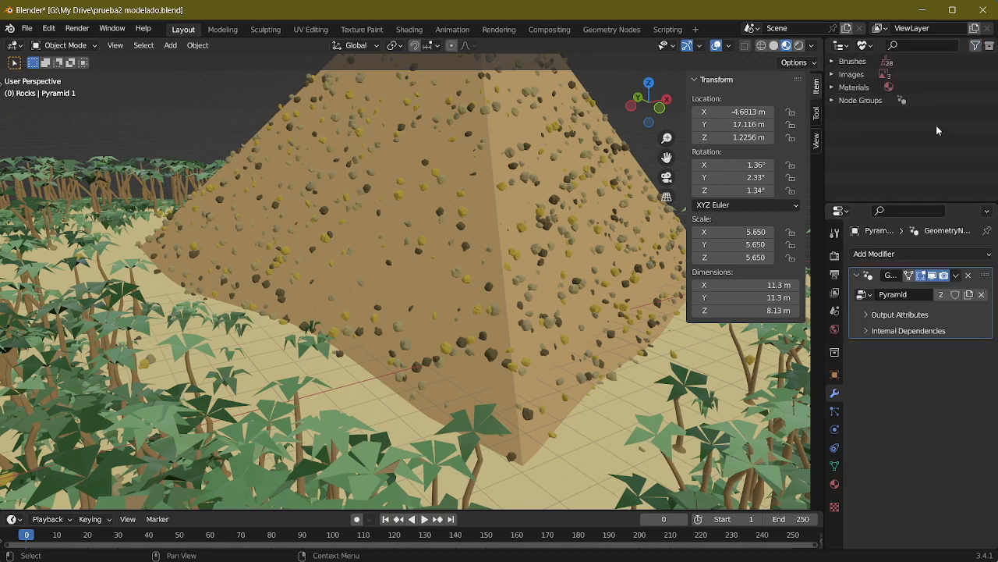
Step: Widen the Outliner, purge all unused data-blocks from the file, and narrow the Outliner again
drag(815, 71, 737, 86)
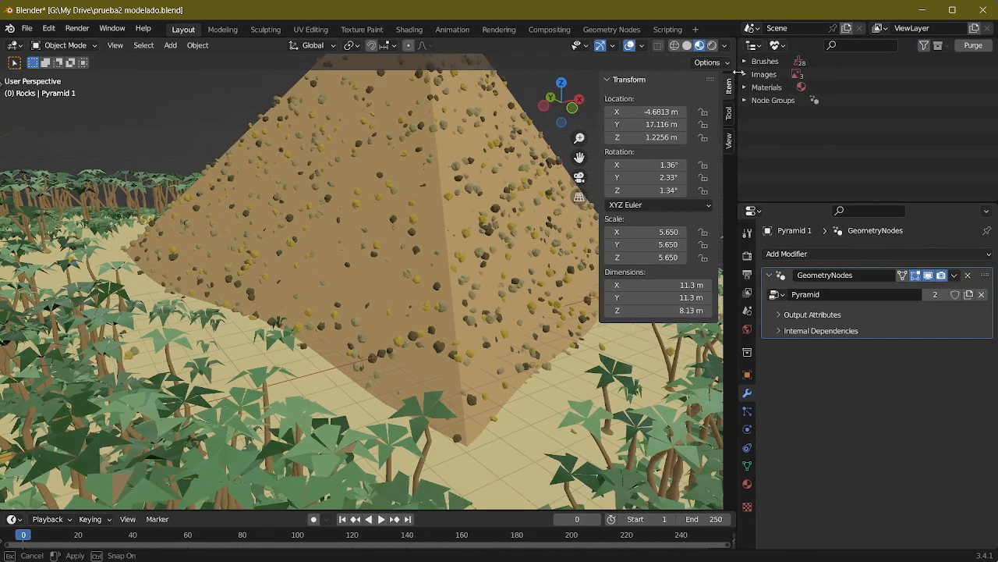
click(963, 45)
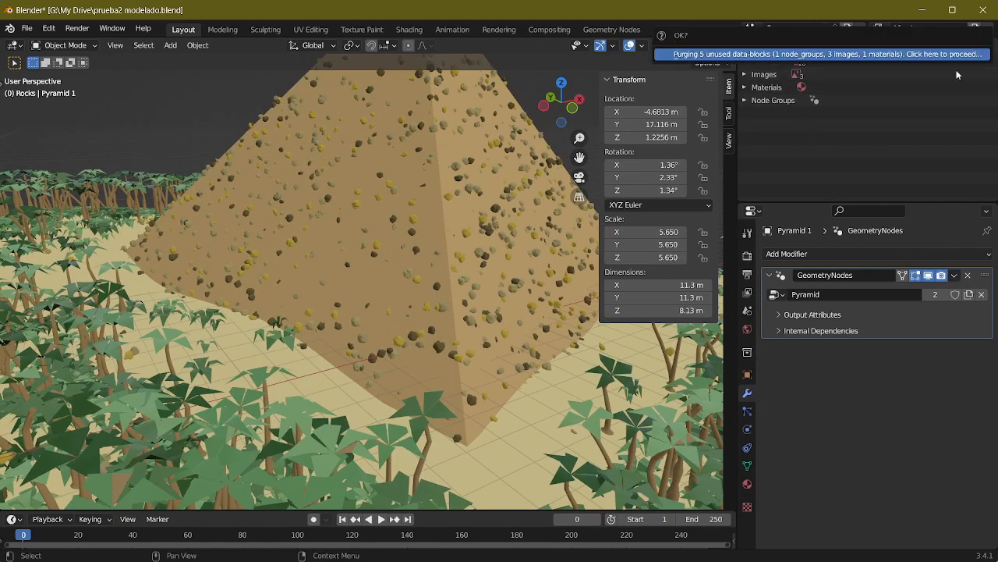
click(941, 55)
drag(737, 81, 818, 88)
Step: Inspect the overall scene, checking the rocks on the terrain and on both pyramids
middle_drag(531, 187, 435, 291)
scroll(490, 257, down, 7)
scroll(460, 280, up, 5)
key(alt+Tab)
scroll(430, 284, up, 4)
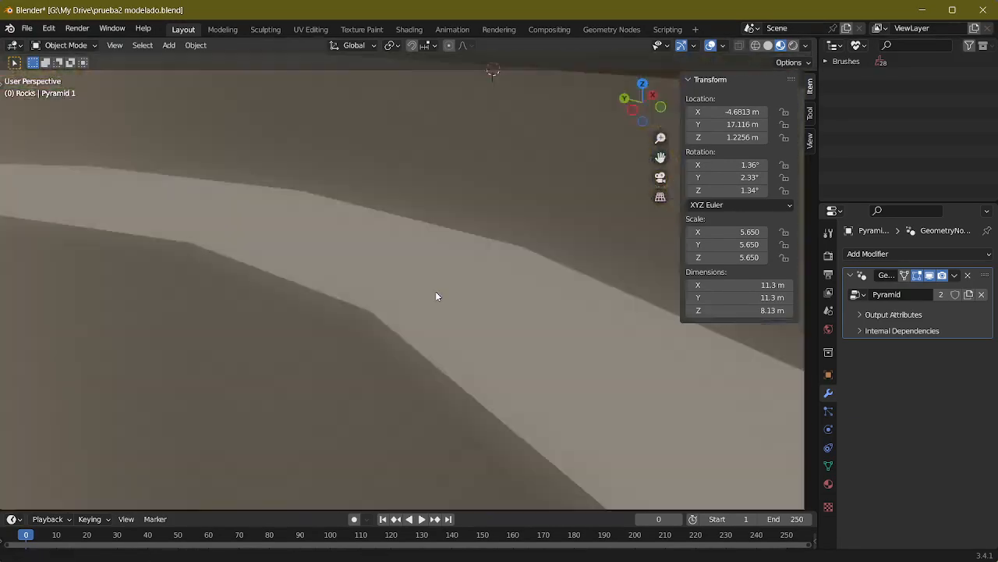
scroll(436, 291, down, 10)
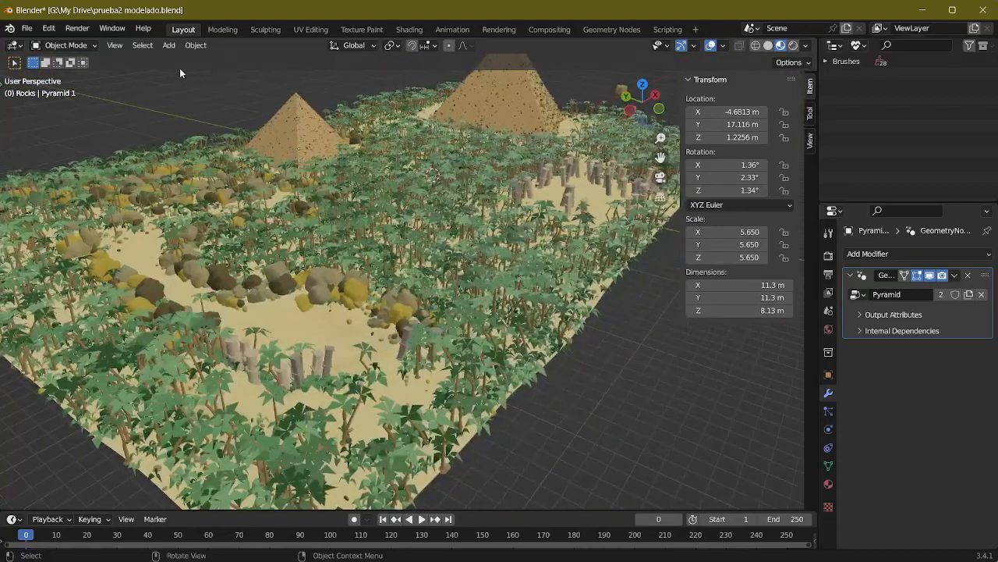
Step: Select the Terrain Ref image above the landscape and set the Outliner back to the View Layer display mode
key(alt+Tab)
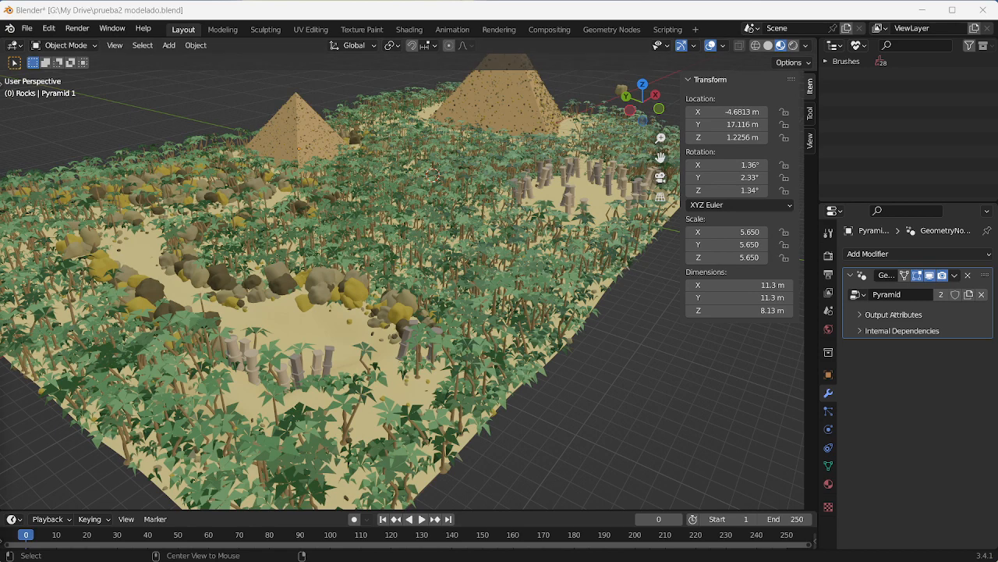
drag(0, 437, 0, 405)
middle_drag(367, 279, 391, 286)
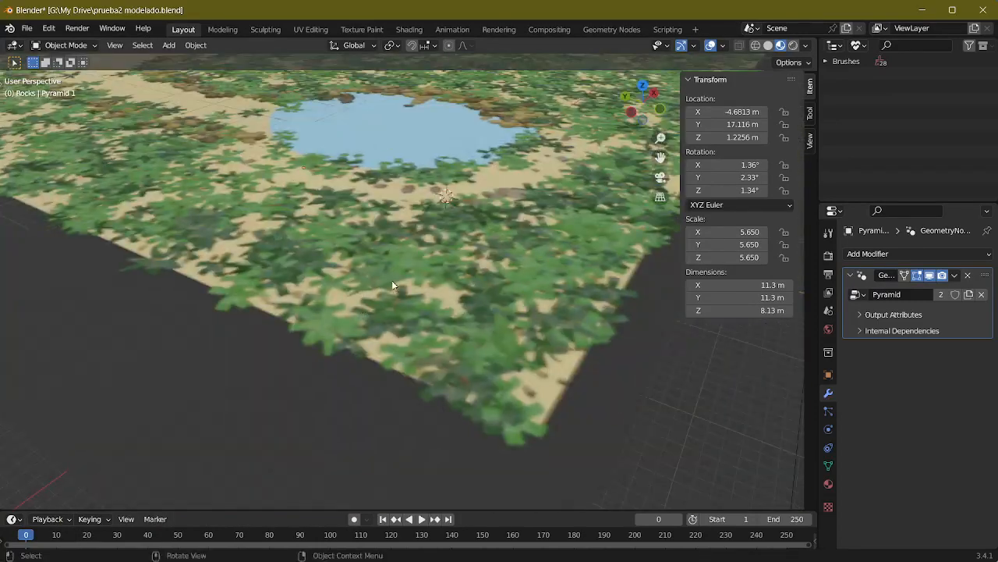
scroll(466, 182, down, 8)
click(470, 200)
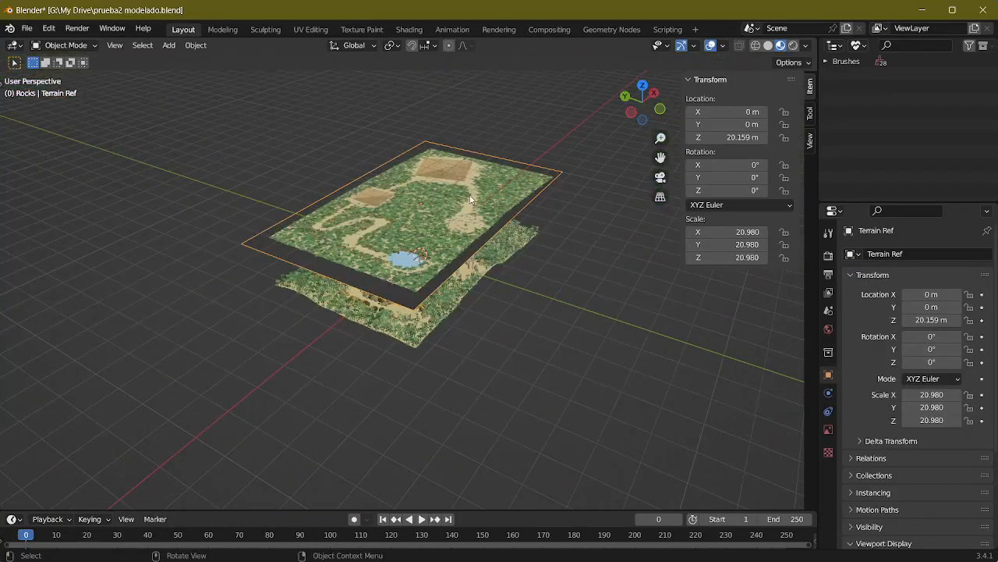
click(859, 45)
click(888, 74)
click(859, 45)
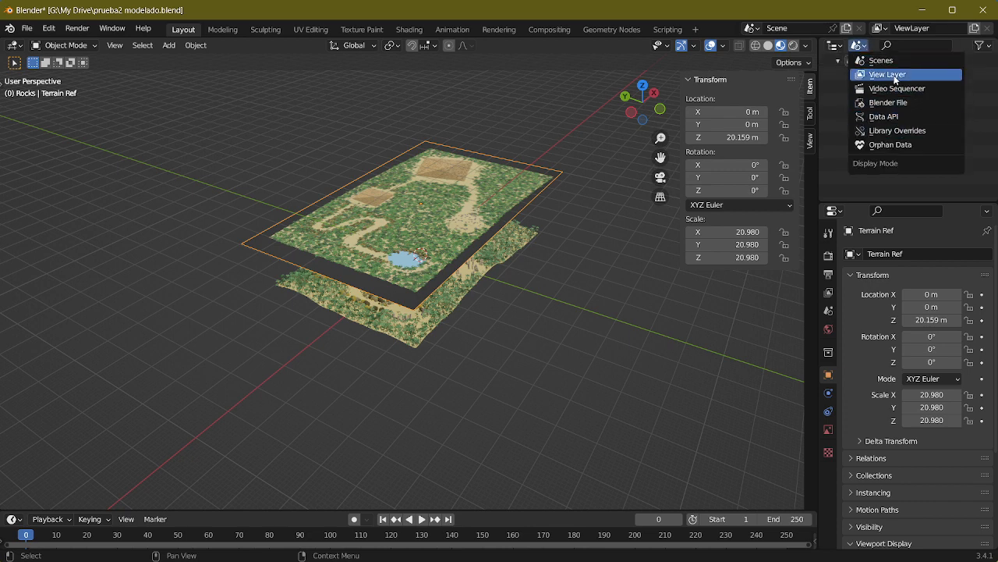
click(895, 76)
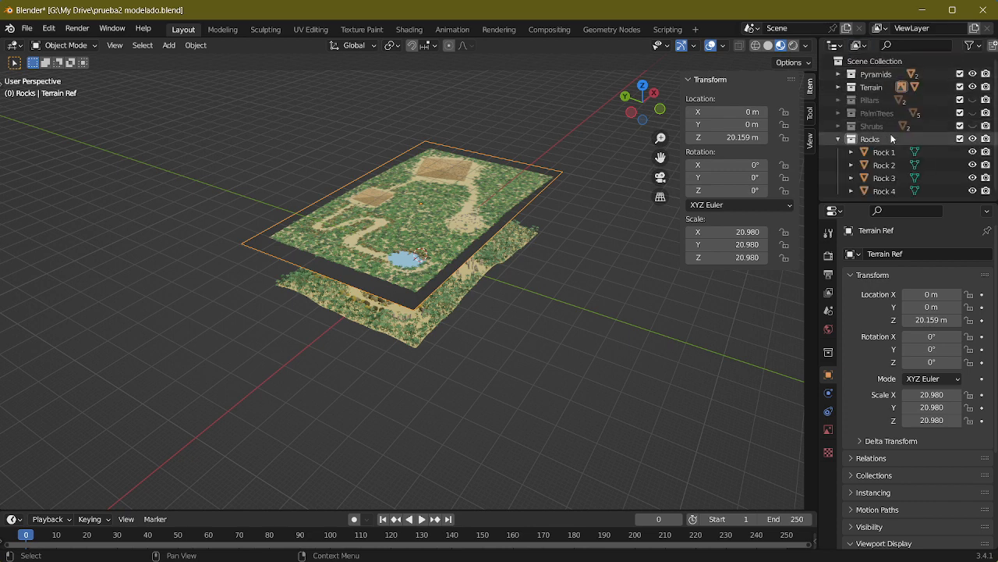
Step: Hide the Rocks collection and the Terrain Ref image in the viewport
click(972, 139)
click(839, 86)
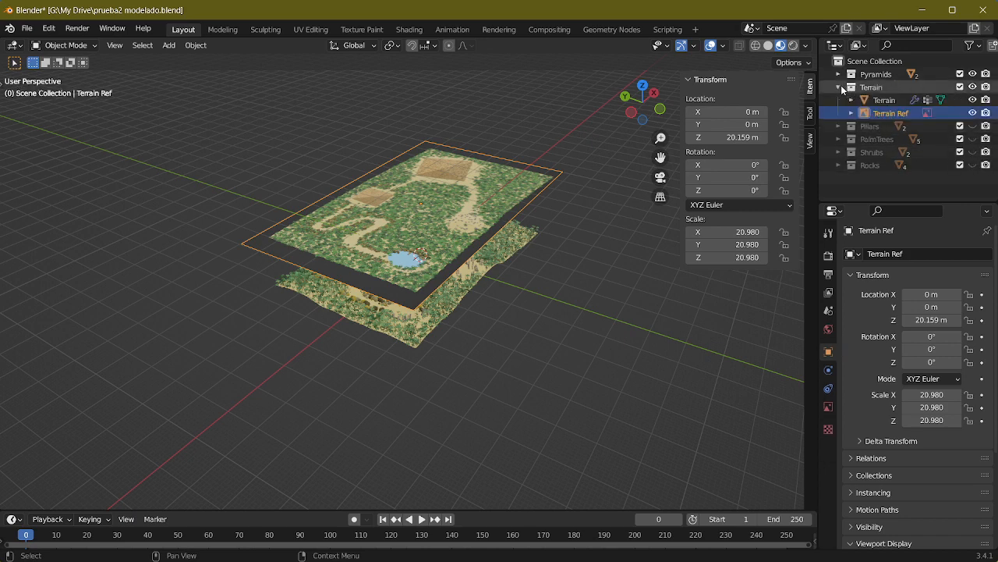
click(840, 86)
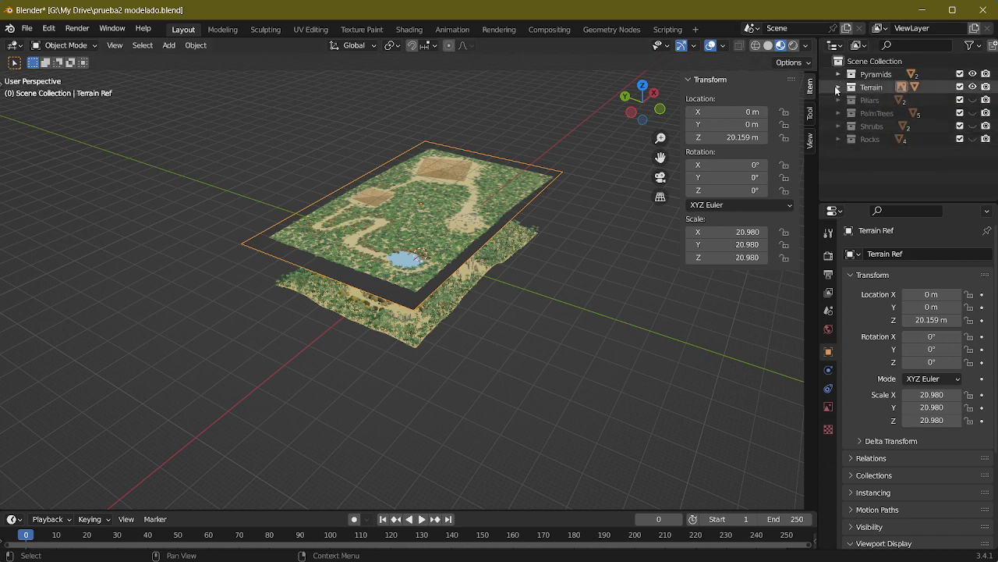
click(838, 86)
click(885, 114)
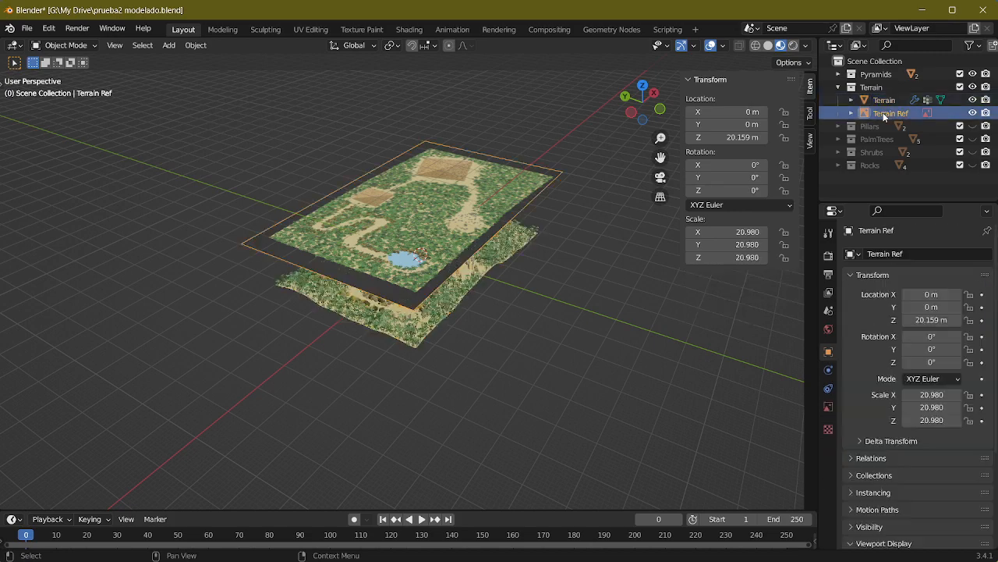
click(973, 114)
scroll(501, 273, up, 5)
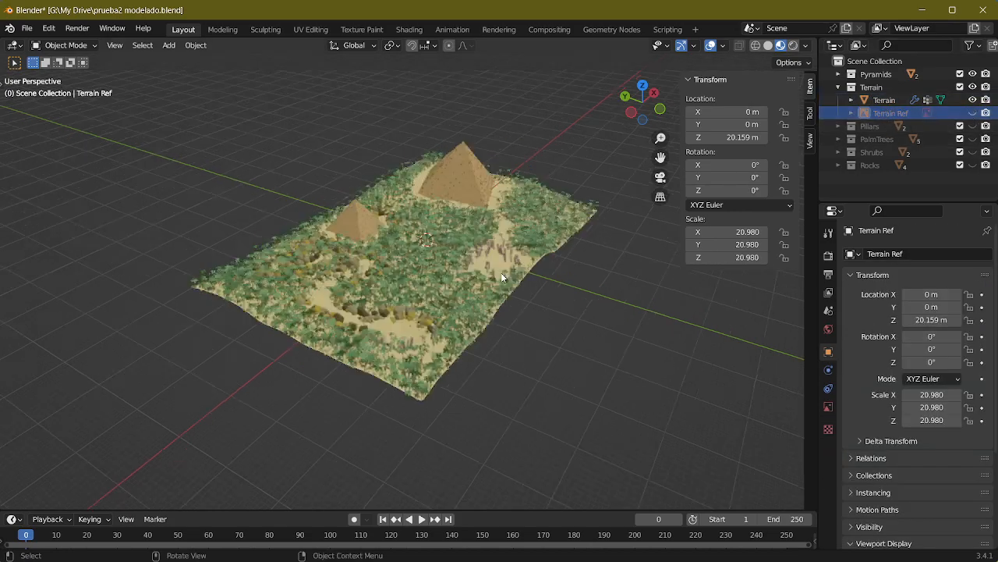
middle_drag(501, 272, 515, 239)
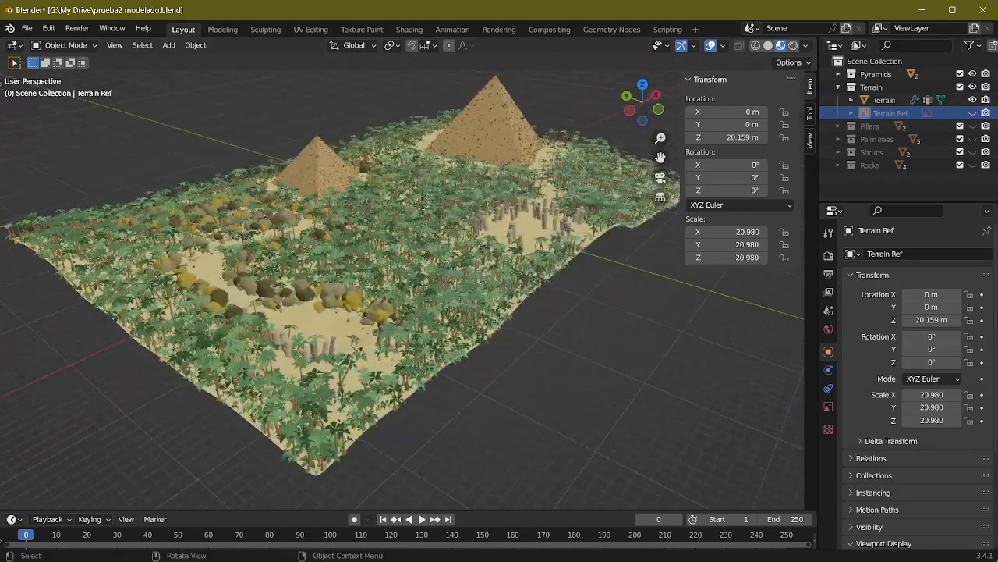
Step: Add a plane and, in top view, move it over the pond basin to about X -33.8 m, Y -15.5 m
key(shift+a)
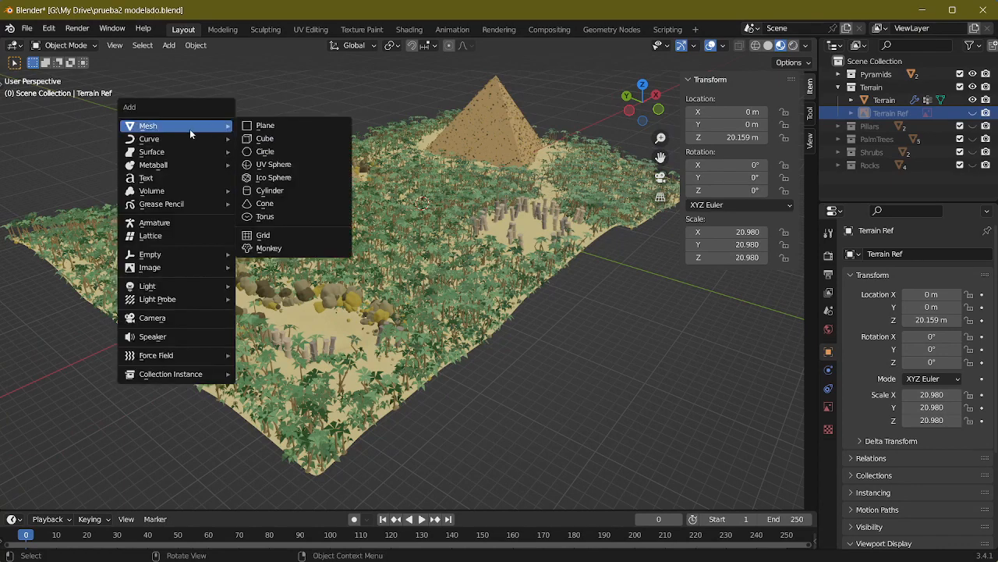
click(265, 124)
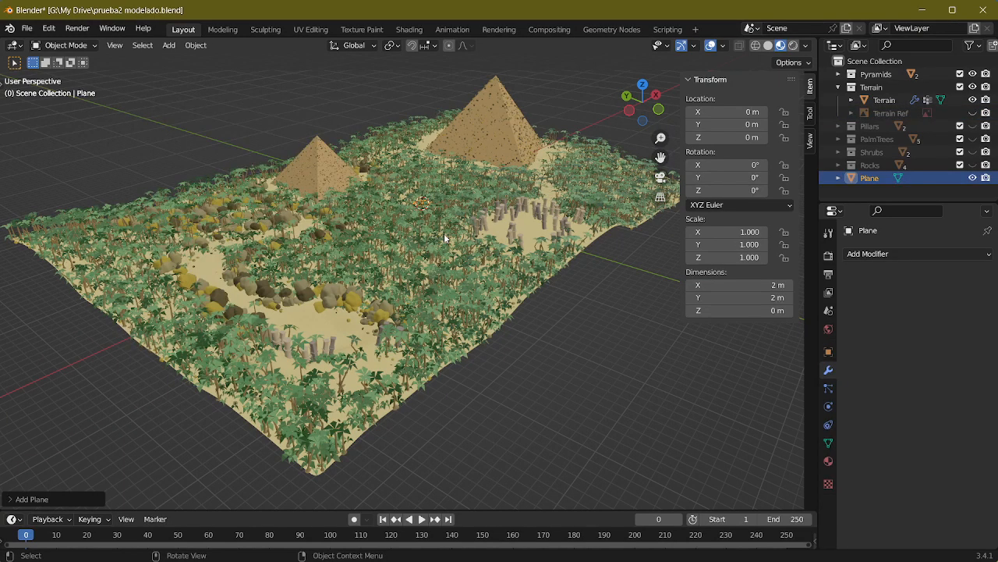
scroll(444, 233, down, 3)
middle_drag(443, 233, 437, 266)
scroll(436, 267, up, 8)
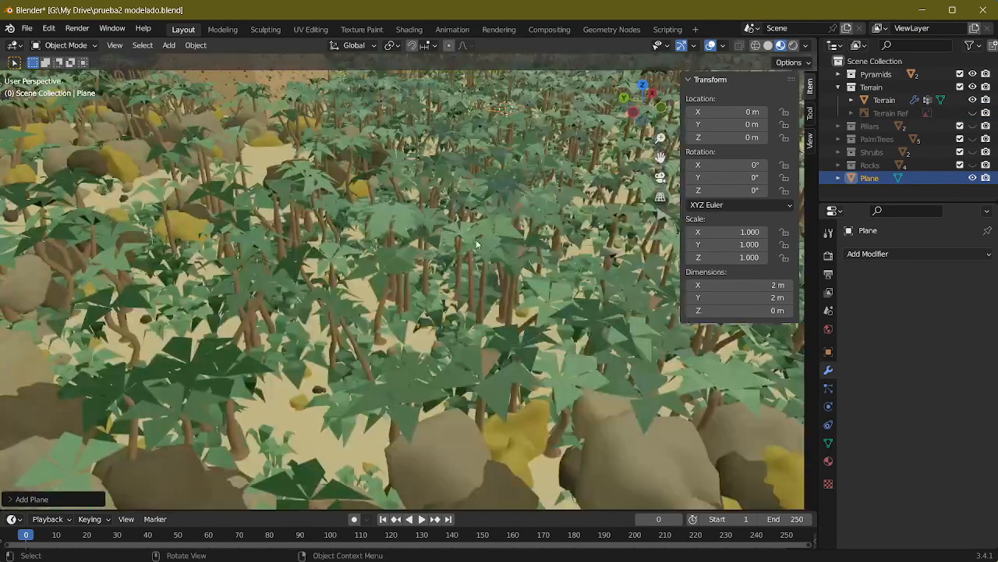
scroll(477, 245, down, 10)
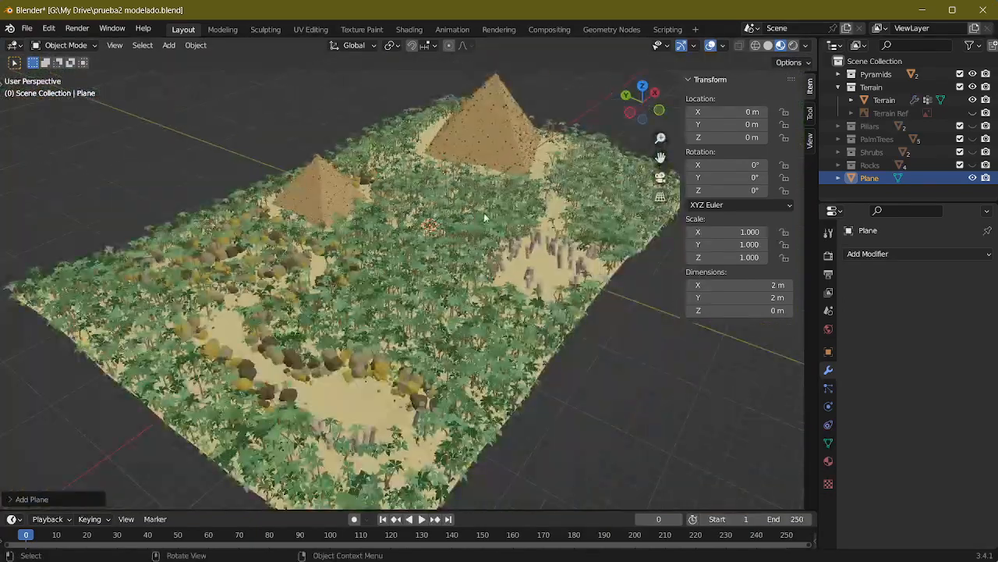
alt+middle_drag(425, 204, 437, 234)
scroll(509, 248, up, 6)
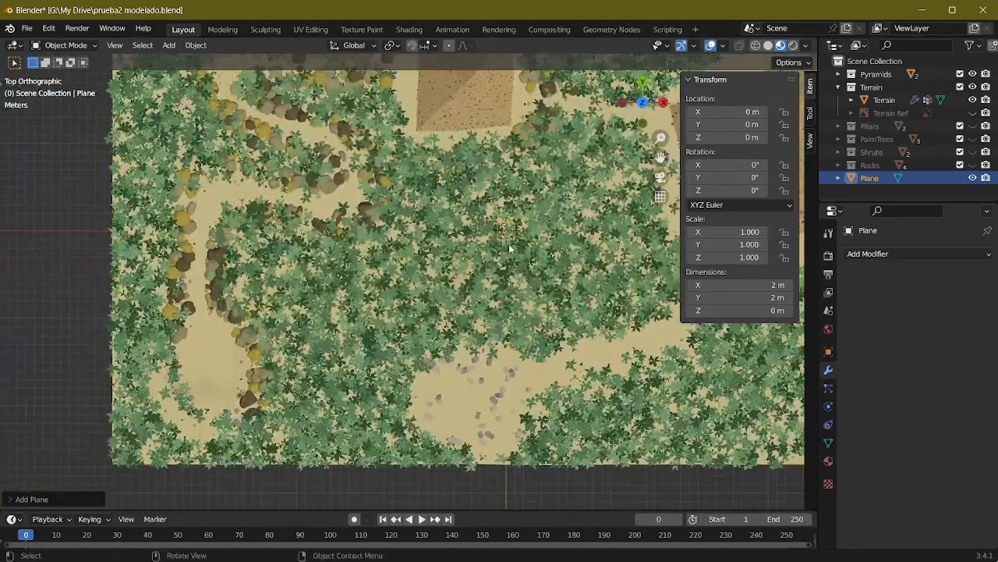
key(g)
click(212, 368)
scroll(215, 368, up, 3)
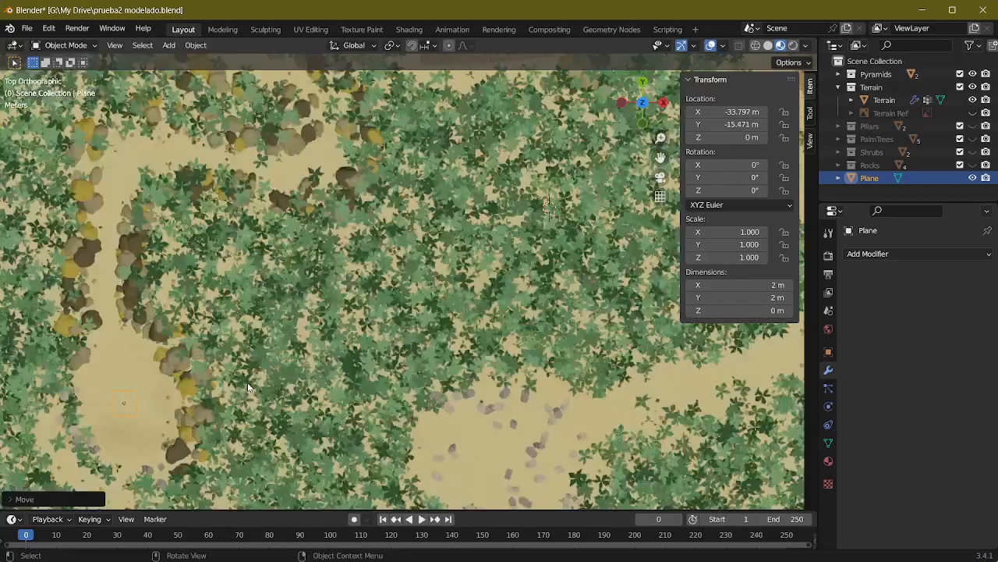
Step: In front view, raise the plane along Z to about 1.23 m, inside the pond basin
shift+middle_drag(250, 351, 415, 198)
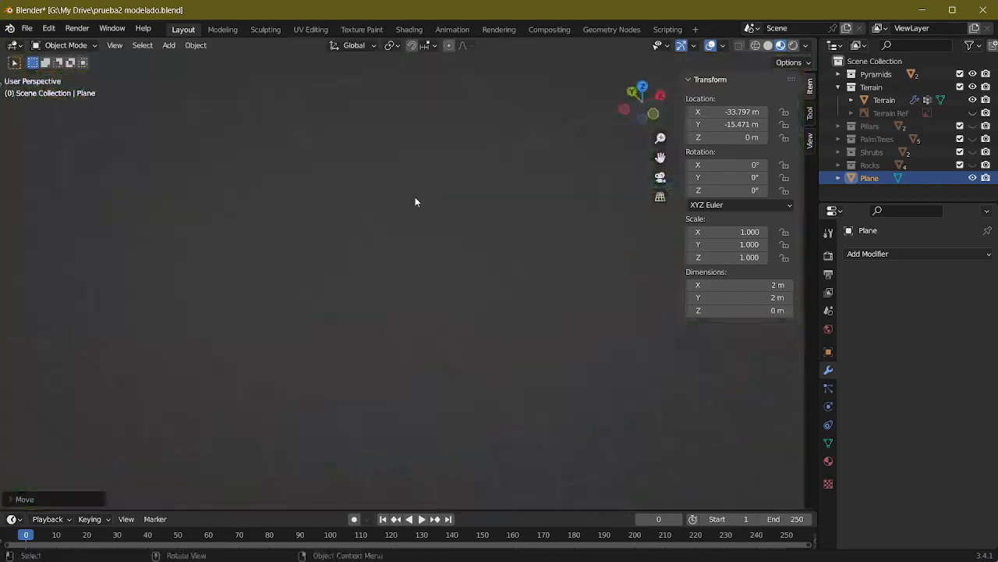
scroll(409, 189, down, 6)
alt+middle_drag(391, 166, 384, 91)
alt+middle_drag(390, 141, 416, 264)
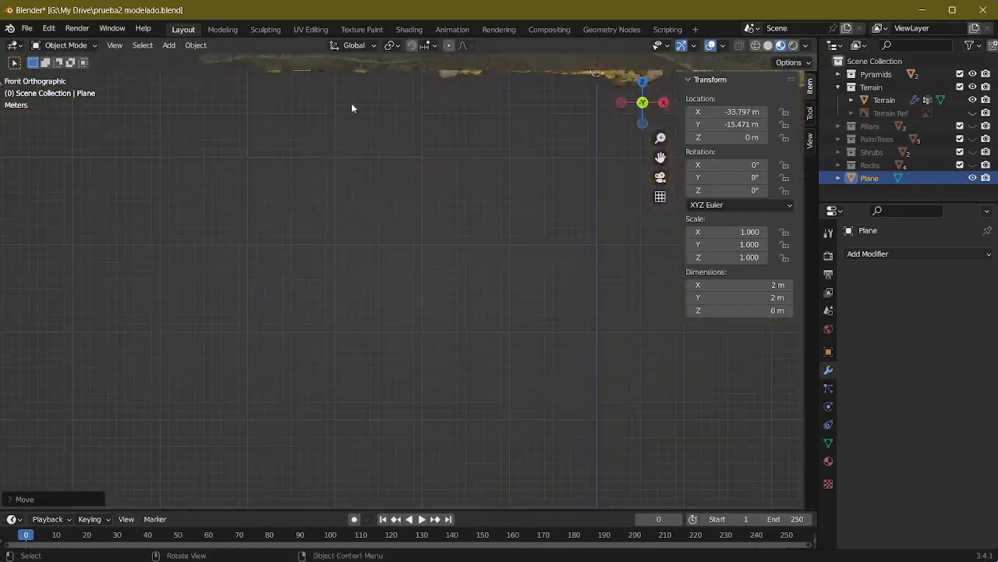
shift+middle_drag(351, 104, 377, 263)
scroll(377, 263, up, 4)
shift+middle_drag(287, 102, 326, 172)
scroll(312, 168, up, 3)
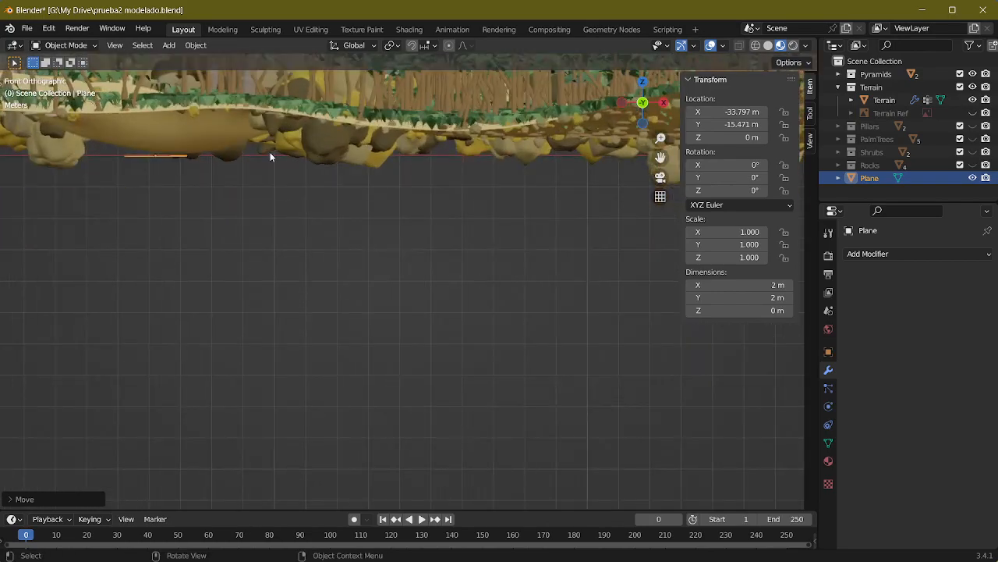
shift+middle_drag(270, 152, 345, 222)
key(g)
key(z)
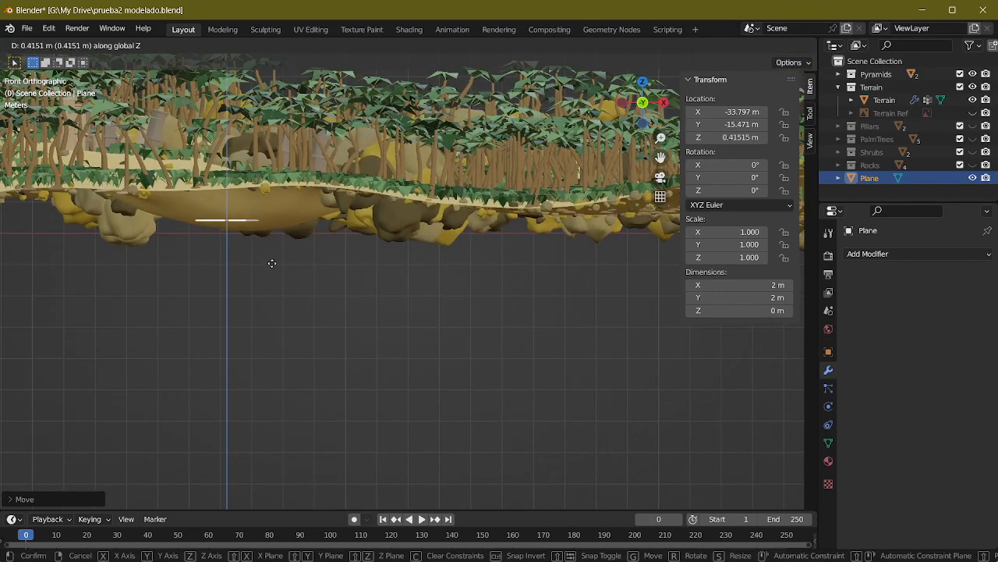
click(286, 195)
Step: Scale the plane up to about 7.68 to fill the pond basin and shift it along X to about -36.4 m
middle_drag(286, 195, 299, 279)
key(s)
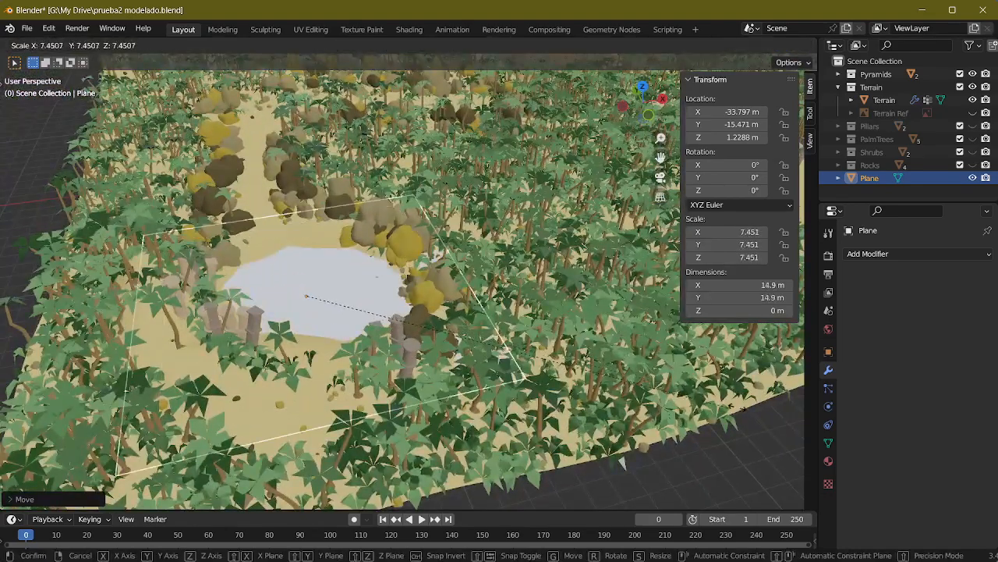
click(485, 367)
middle_drag(485, 367, 482, 399)
key(g)
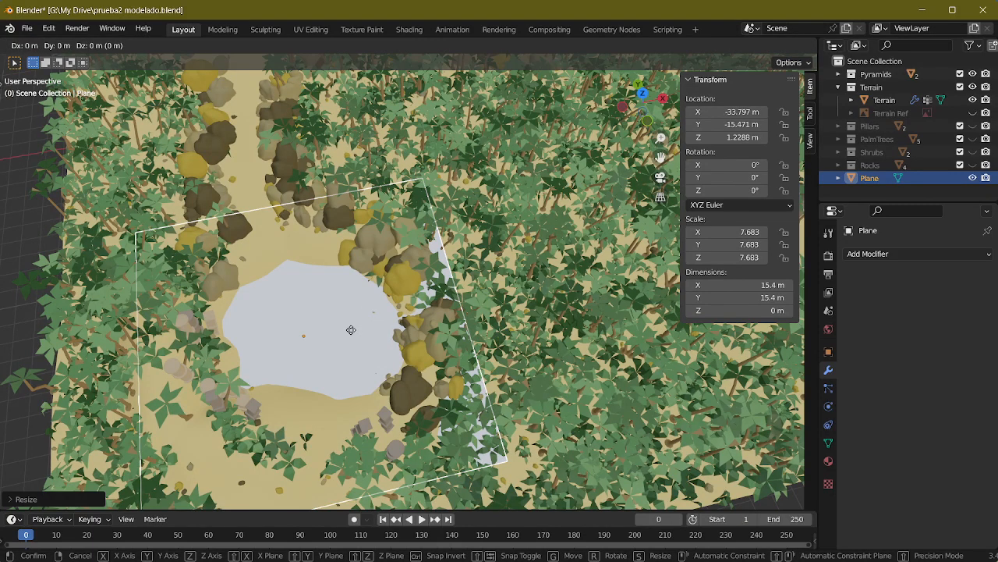
key(x)
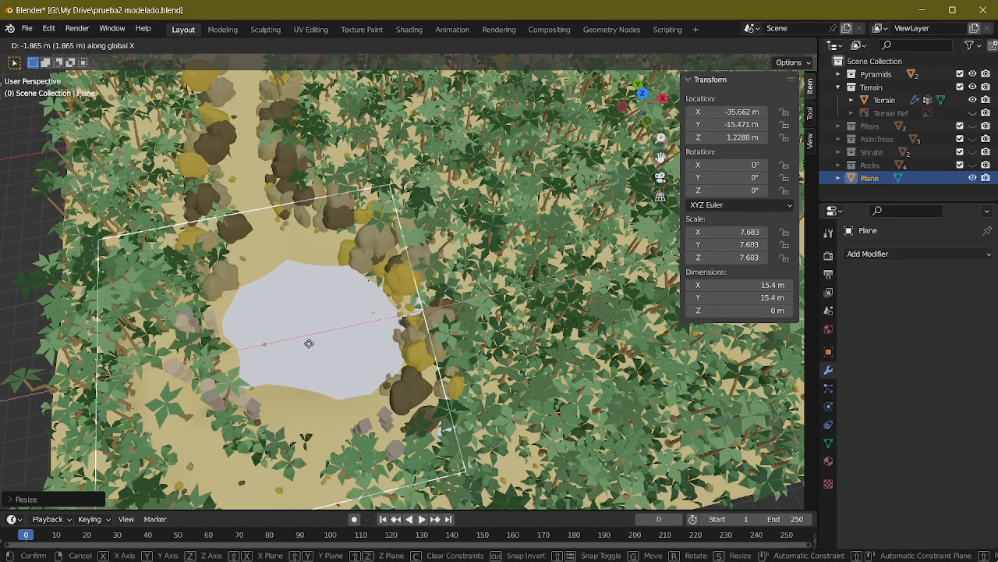
click(309, 343)
Step: Scale the plane down to about 5.83 and move it to about X -34.45 m so it stays within the basin
middle_drag(464, 304, 436, 304)
key(s)
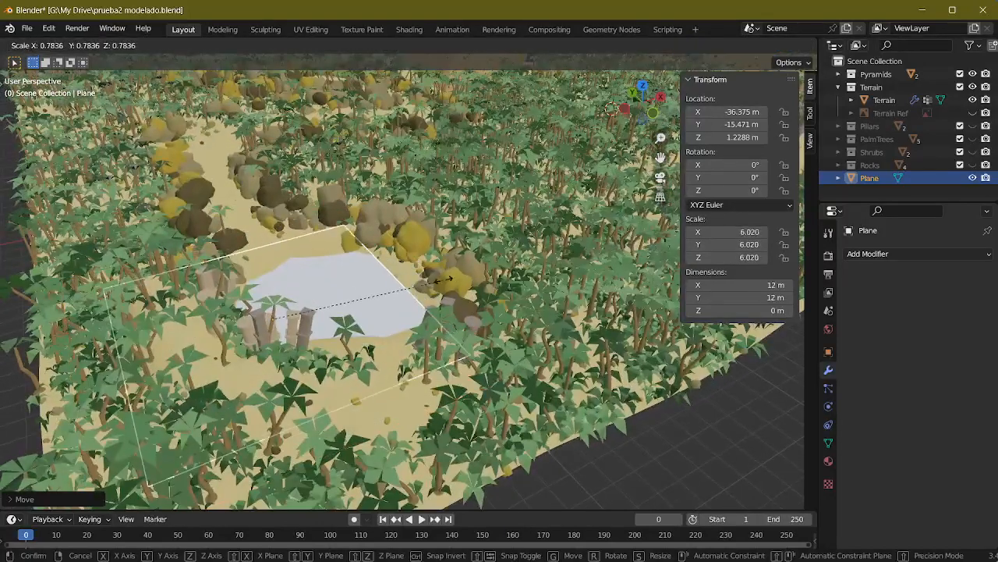
click(315, 301)
key(g)
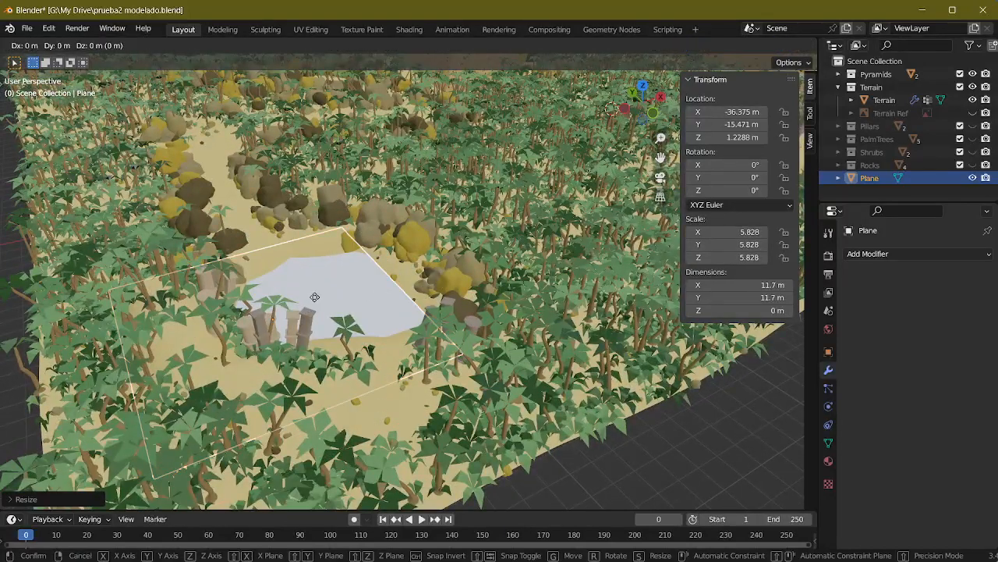
click(357, 296)
scroll(505, 375, up, 3)
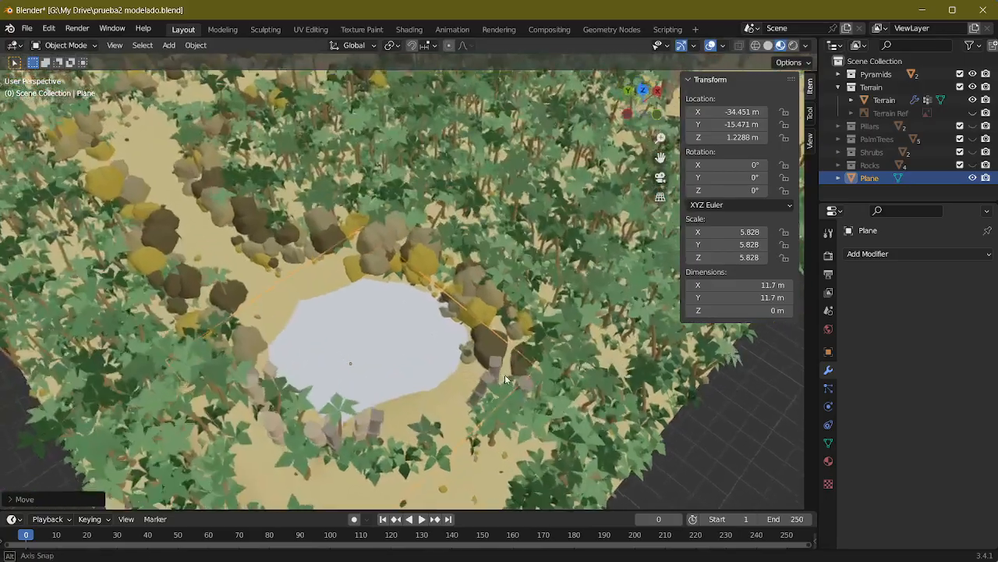
Step: Switch to the Shading workspace and give the plane a new material with a light blue base color, hue 0.571 and saturation 0.925
mouse_move(504, 379)
middle_down()
mouse_move(472, 376)
mouse_move(439, 335)
mouse_move(457, 325)
mouse_move(426, 322)
mouse_move(425, 363)
mouse_move(421, 355)
mouse_move(415, 313)
mouse_move(468, 202)
mouse_move(499, 242)
mouse_move(469, 251)
mouse_move(614, 283)
mouse_move(626, 246)
middle_up()
scroll(472, 375, up, 3)
scroll(457, 326, up, 2)
click(409, 29)
scroll(470, 250, up, 5)
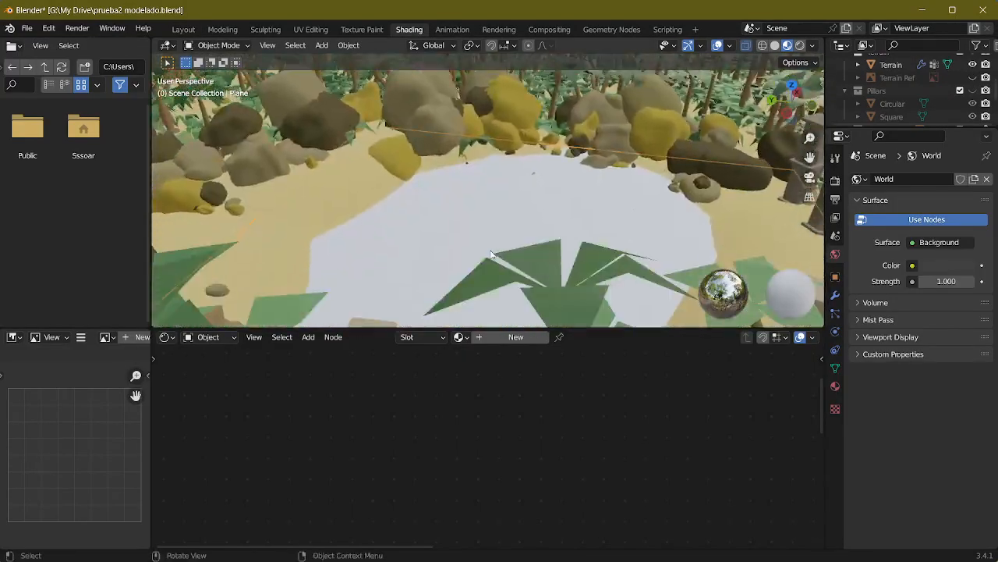
click(461, 338)
click(513, 337)
click(610, 428)
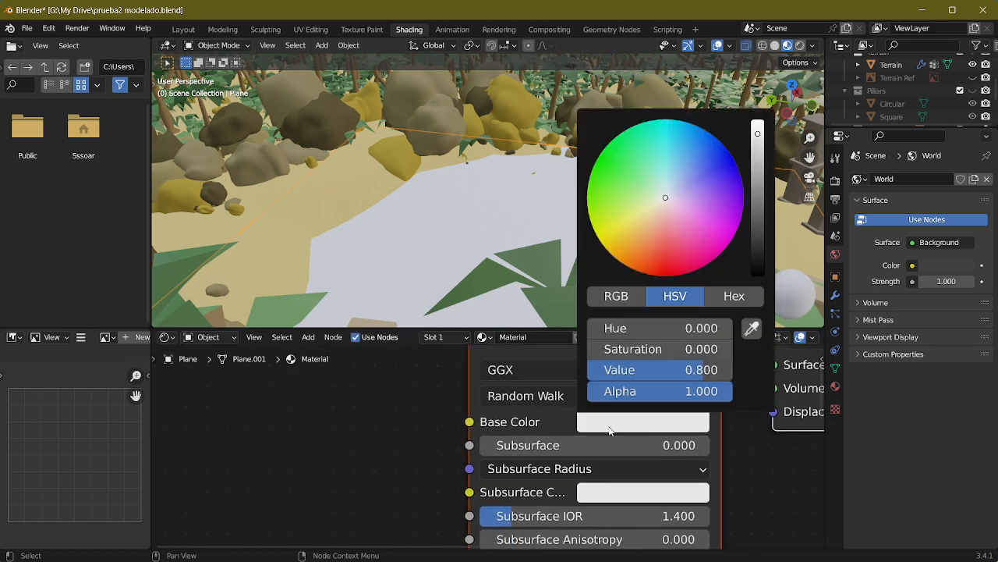
drag(688, 209, 679, 144)
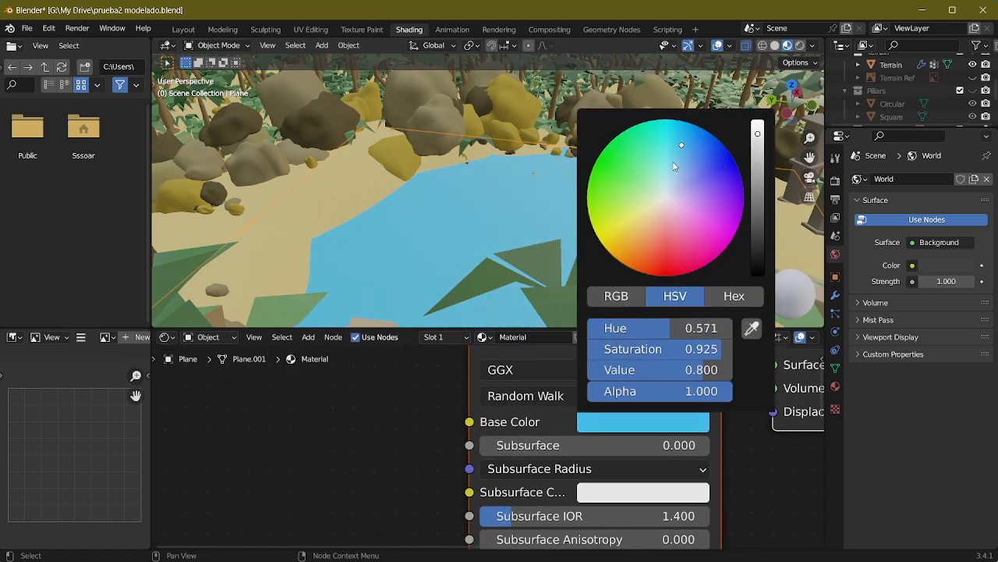
Step: Set the water material's Specular to 0.869 and its Roughness to 0.084
scroll(490, 445, down, 4)
middle_drag(605, 480, 596, 371)
mouse_move(484, 259)
middle_down()
mouse_move(460, 228)
mouse_move(457, 265)
mouse_move(480, 256)
middle_up()
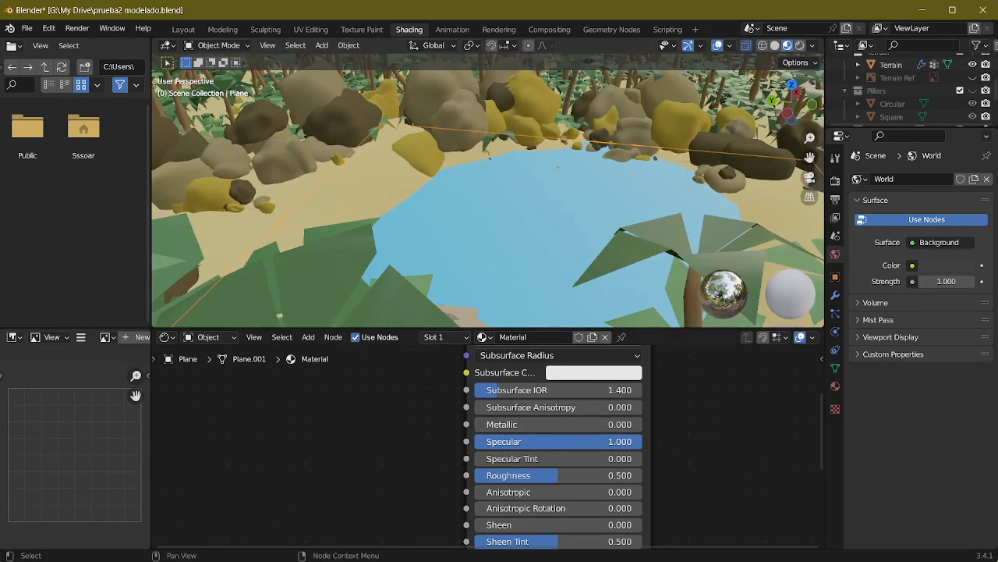
drag(599, 442, 621, 441)
drag(580, 475, 507, 475)
scroll(563, 260, up, 8)
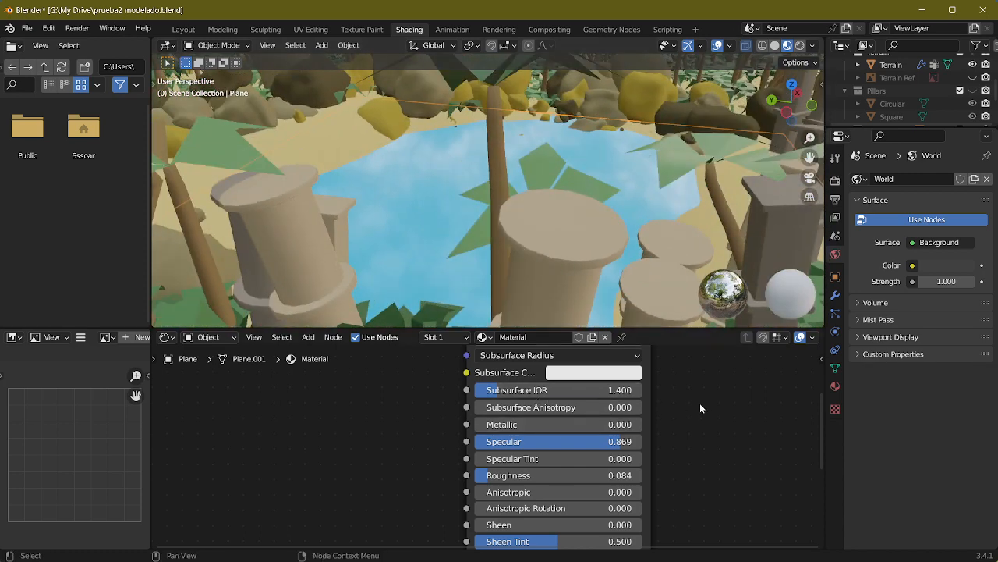
Step: Set the water material's Subsurface to 0.207 and Subsurface IOR to 2.435
middle_drag(700, 403, 614, 475)
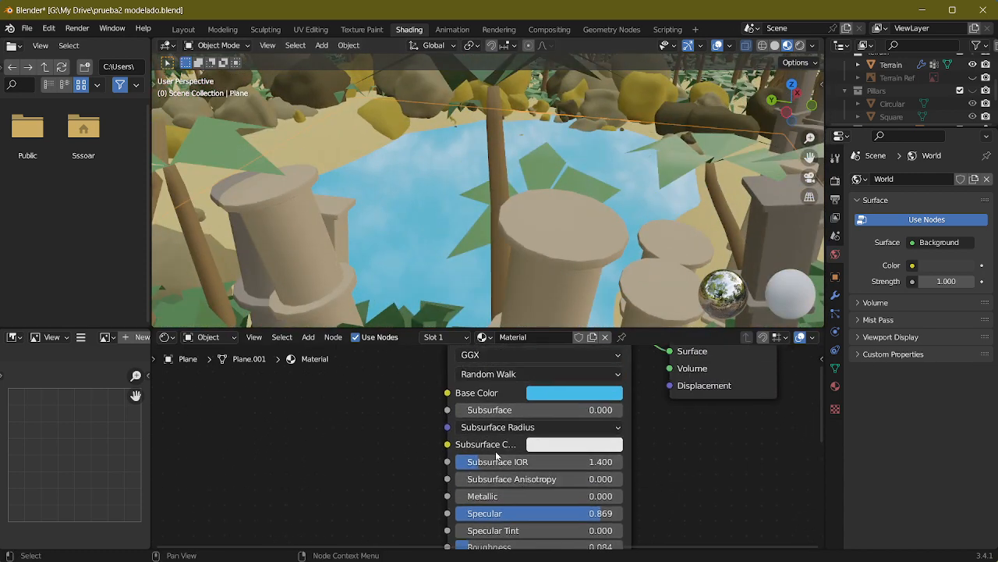
mouse_move(499, 410)
mouse_down()
mouse_move(543, 419)
mouse_move(512, 410)
mouse_up()
drag(515, 462, 546, 462)
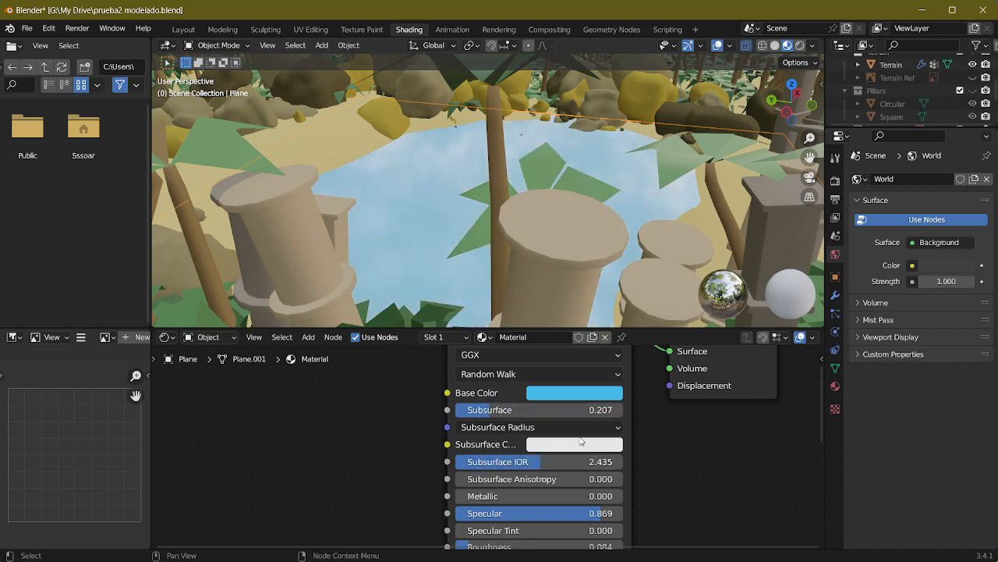
Step: Try a fully saturated blue Subsurface Color on the water material, with hue 0.666
click(581, 442)
click(633, 246)
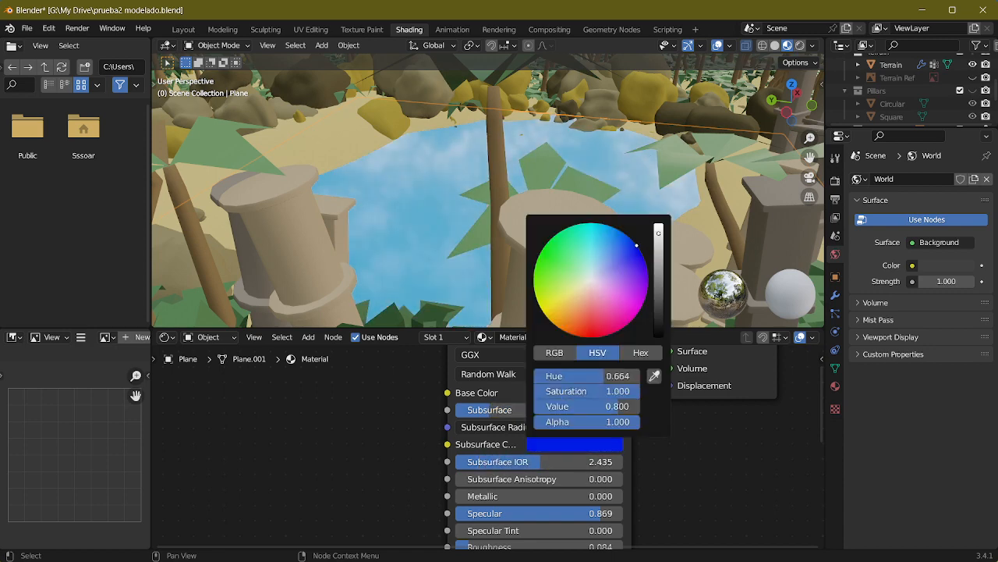
click(507, 427)
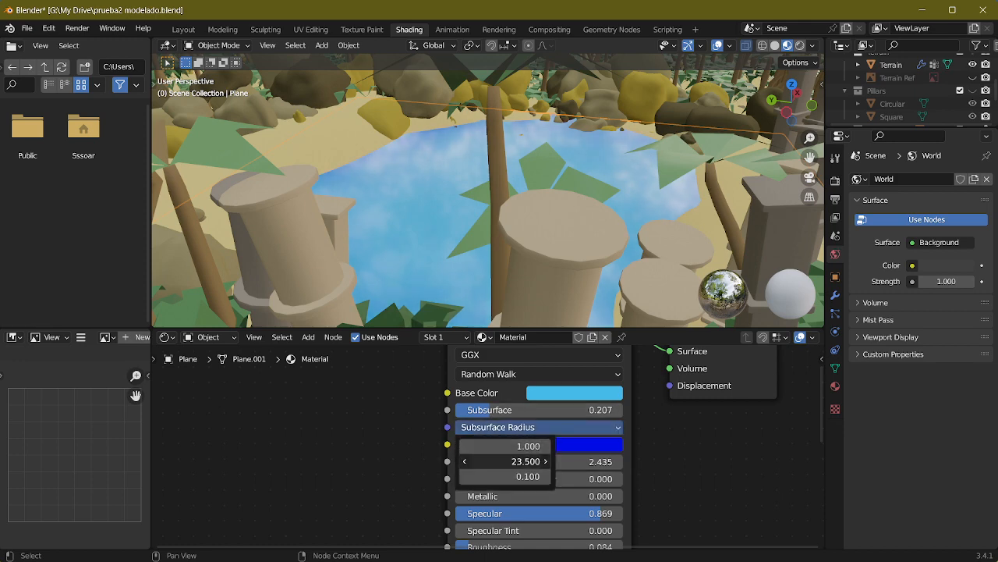
Step: Change the water material's Subsurface Color to golden yellow and set its Subsurface to 0.000
click(597, 445)
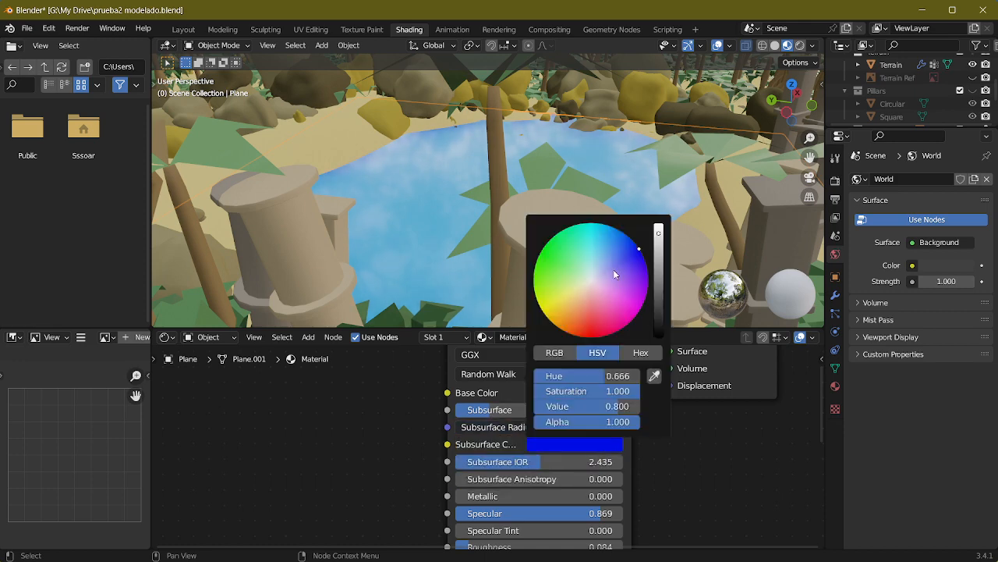
click(549, 297)
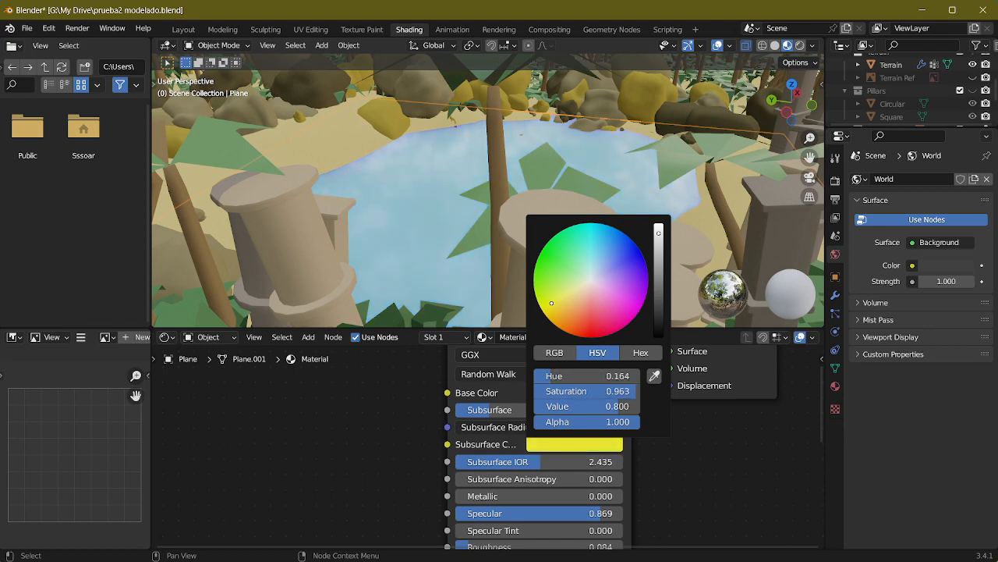
drag(555, 309, 562, 312)
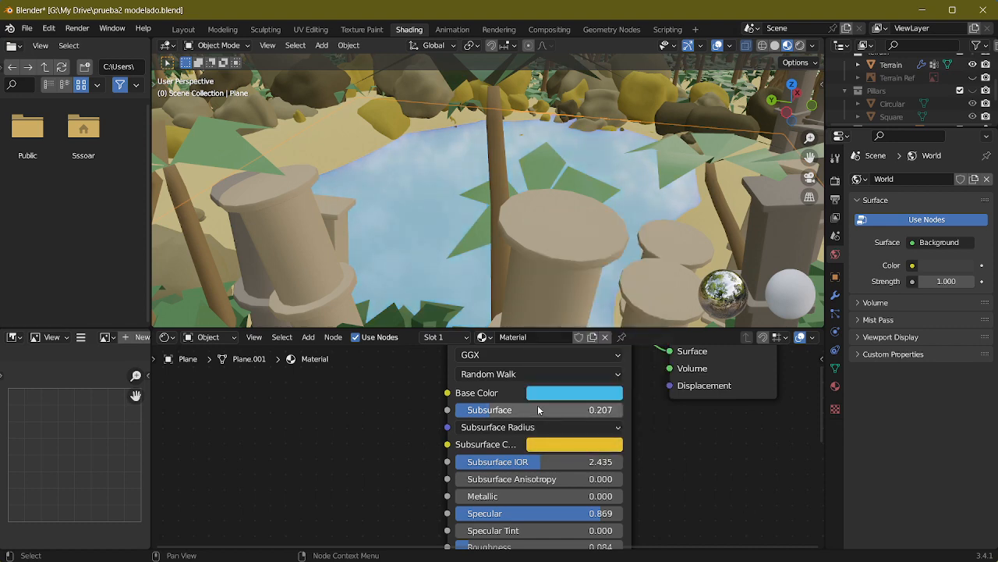
drag(525, 407, 537, 407)
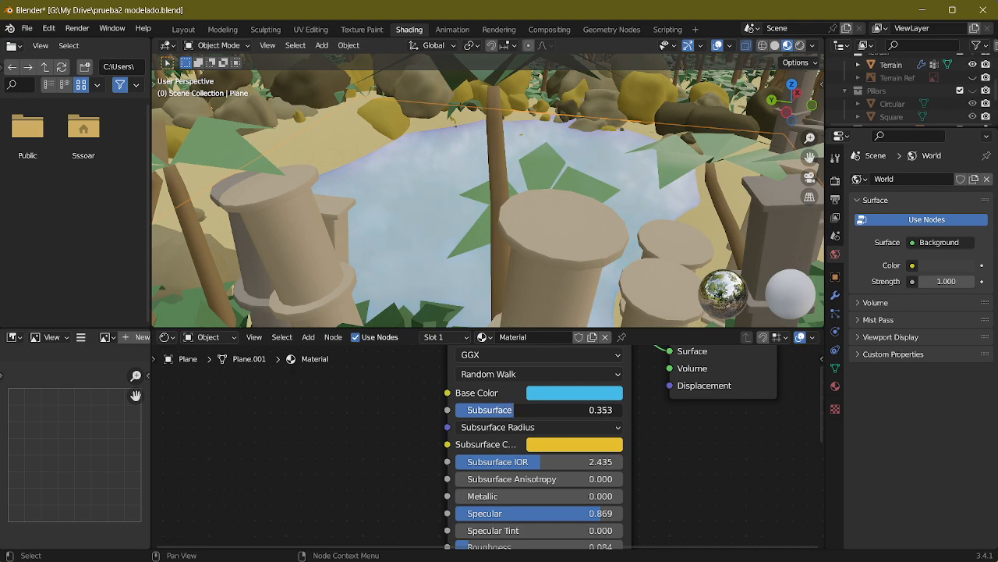
drag(514, 410, 456, 411)
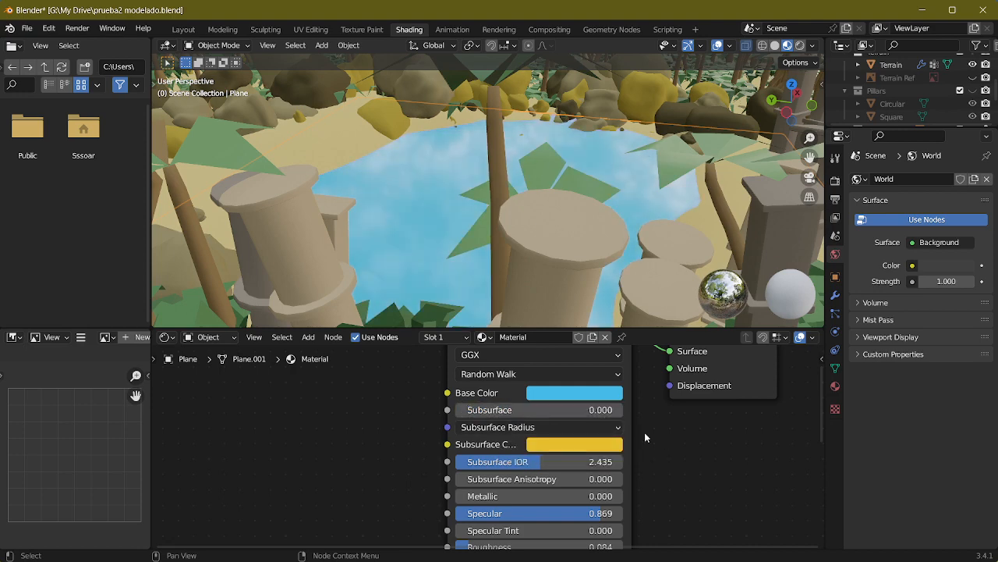
Step: Try an Emission Strength of 5.400 on the water material and reset it to the default
scroll(682, 437, down, 1)
middle_drag(654, 500, 641, 327)
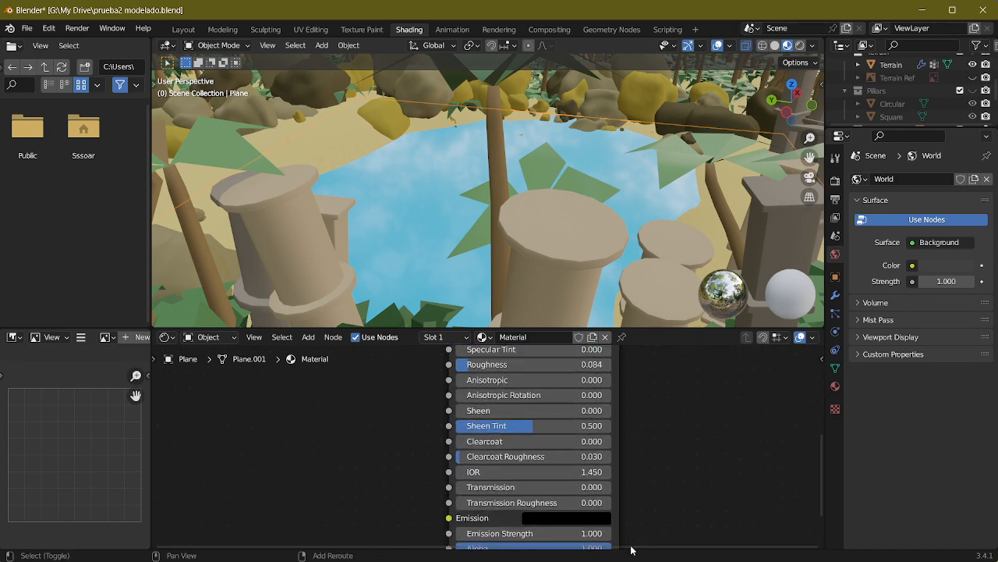
middle_drag(645, 491, 632, 438)
drag(519, 480, 546, 479)
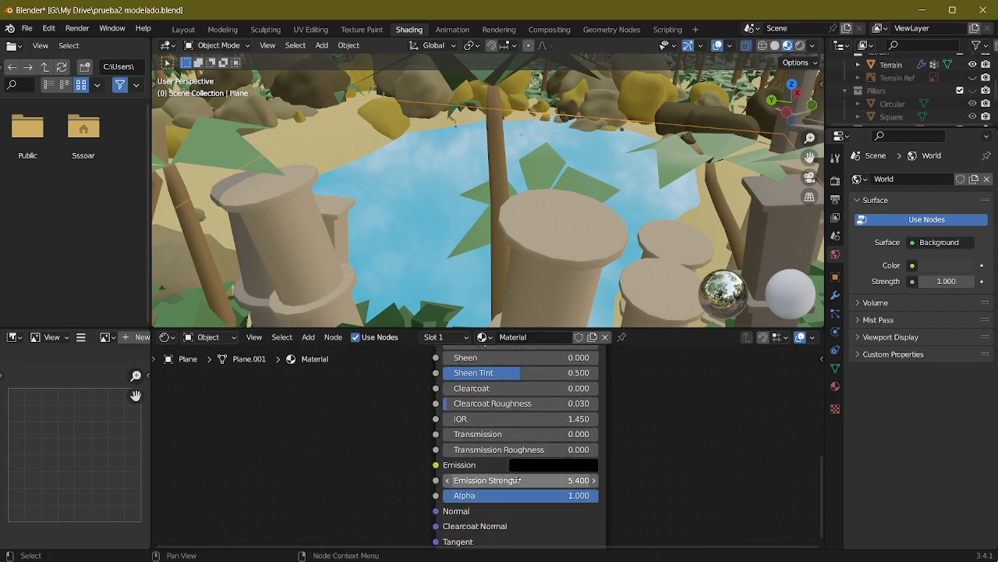
key(BackSpace)
Step: Try a Transmission of 0.524 on the water material and examine the pond surface from several distances
drag(480, 436, 485, 436)
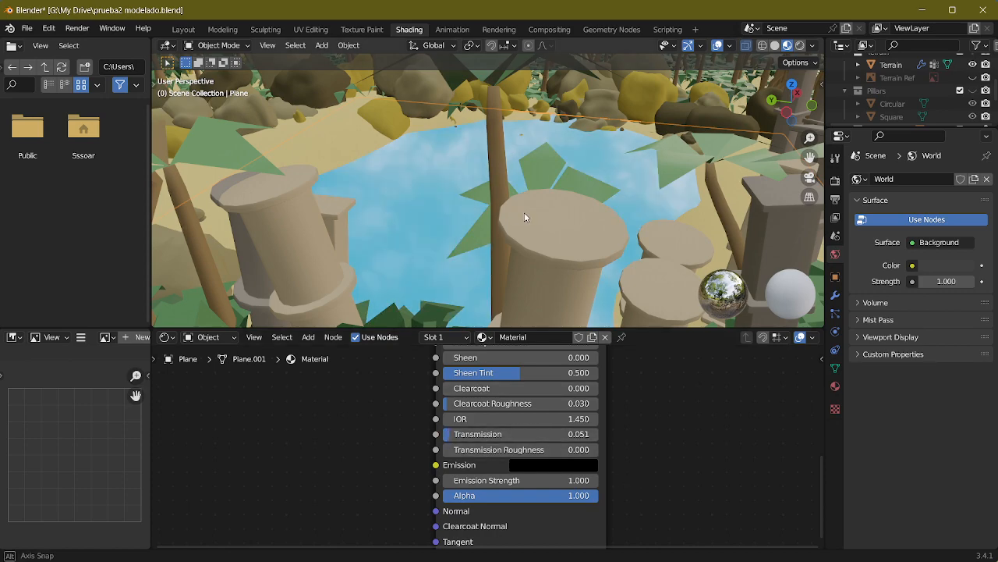
middle_drag(524, 212, 517, 160)
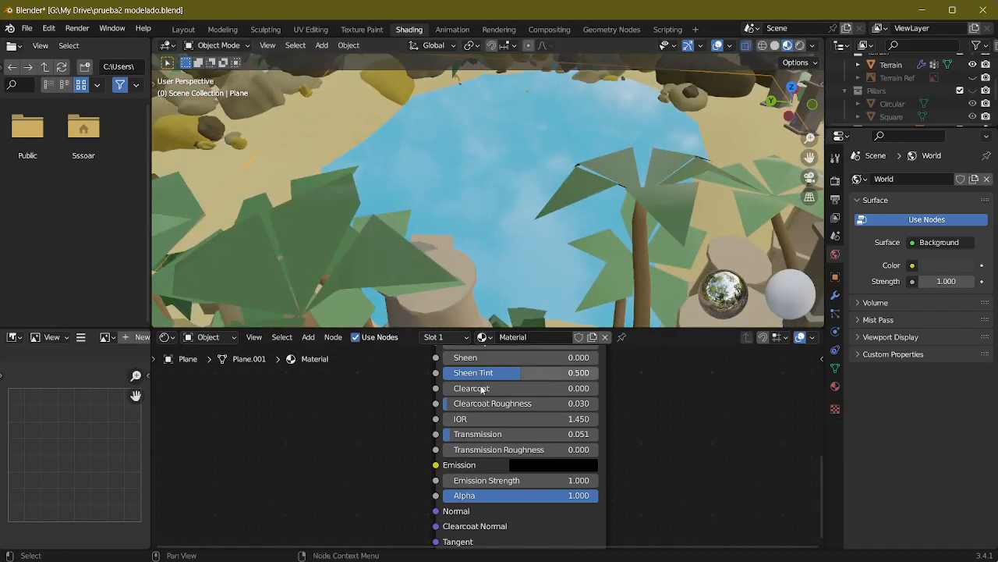
drag(489, 434, 519, 439)
scroll(488, 179, down, 6)
mouse_move(527, 188)
middle_down()
mouse_move(488, 180)
mouse_move(466, 191)
mouse_move(531, 232)
mouse_move(547, 189)
mouse_move(520, 194)
middle_up()
scroll(487, 180, down, 3)
scroll(530, 232, up, 4)
scroll(547, 193, up, 10)
scroll(522, 186, up, 4)
scroll(520, 195, down, 4)
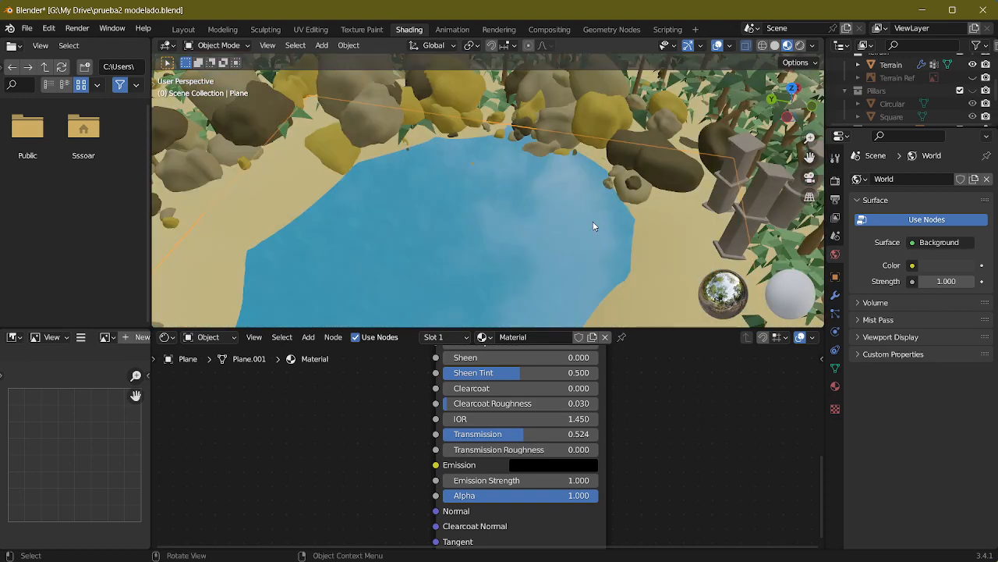
scroll(536, 164, up, 5)
middle_drag(536, 164, 528, 208)
scroll(544, 171, down, 4)
scroll(540, 223, up, 3)
Step: Set the water material's Transmission to 0.495
drag(525, 435, 598, 434)
scroll(537, 205, down, 6)
middle_drag(545, 257, 540, 423)
drag(550, 435, 454, 434)
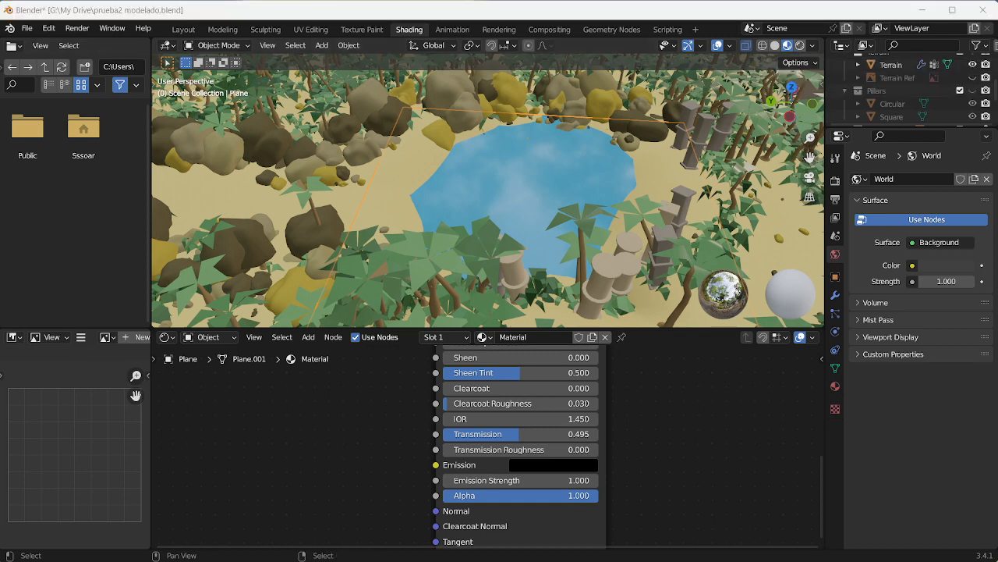
Step: Examine the finished water among the rocks, pillars and palm trees from different angles and distances
scroll(478, 191, down, 5)
middle_drag(517, 203, 460, 204)
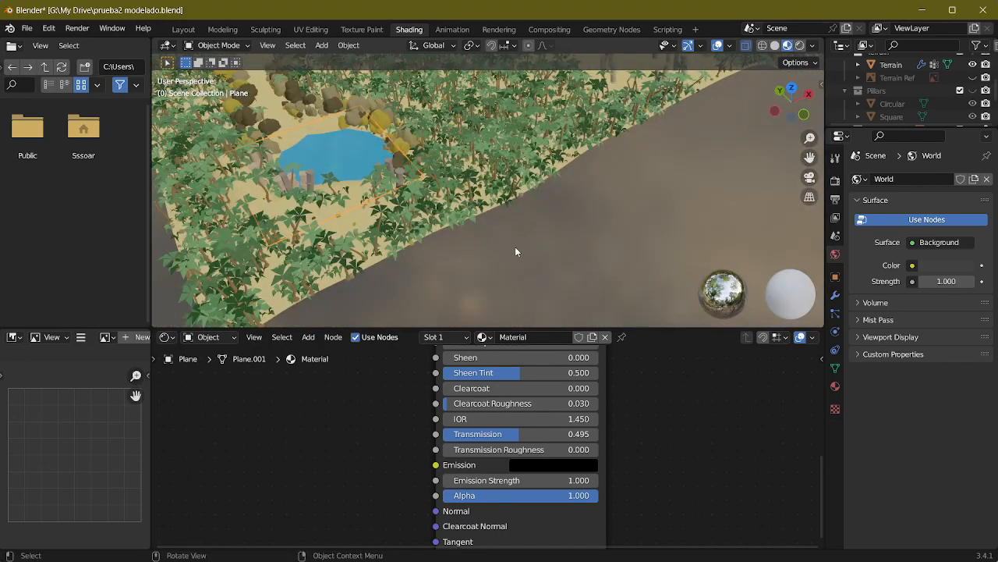
middle_drag(515, 251, 524, 194)
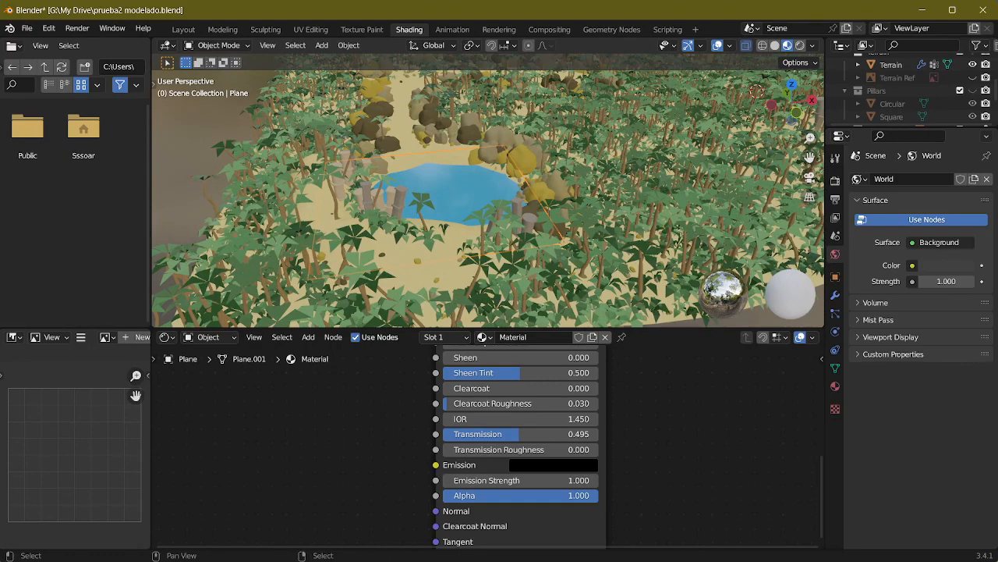
middle_drag(427, 242, 524, 292)
scroll(508, 204, up, 4)
scroll(478, 183, down, 8)
middle_drag(537, 230, 560, 169)
scroll(511, 221, down, 1)
scroll(493, 214, up, 1)
Step: Switch to the Layout workspace and hide the transform sidebar to show the whole terrain with its pyramids
click(184, 30)
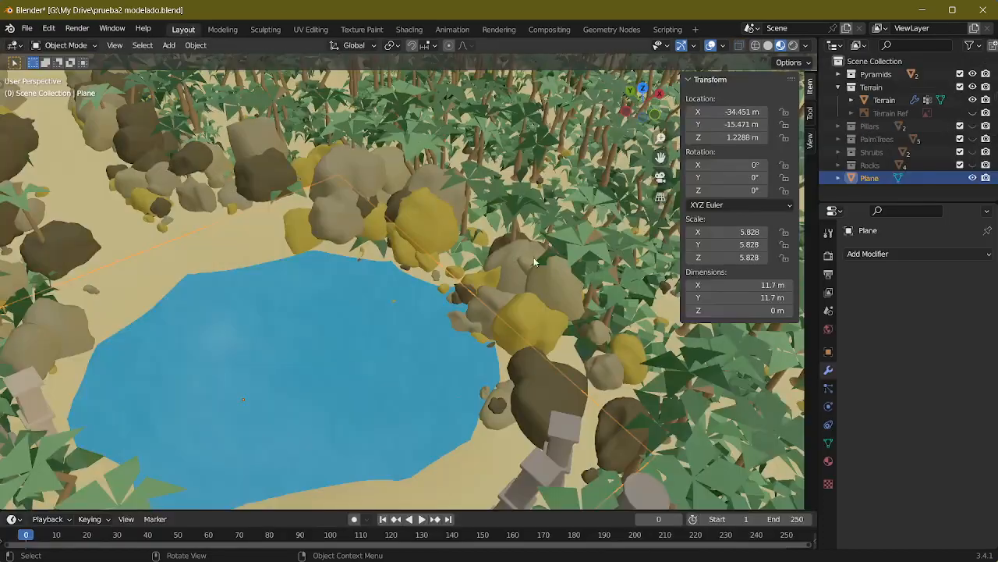
scroll(515, 264, down, 3)
mouse_move(516, 265)
middle_down()
mouse_move(523, 221)
mouse_move(547, 223)
mouse_move(534, 205)
mouse_move(489, 236)
middle_up()
scroll(526, 237, up, 2)
key(n)
scroll(497, 217, down, 4)
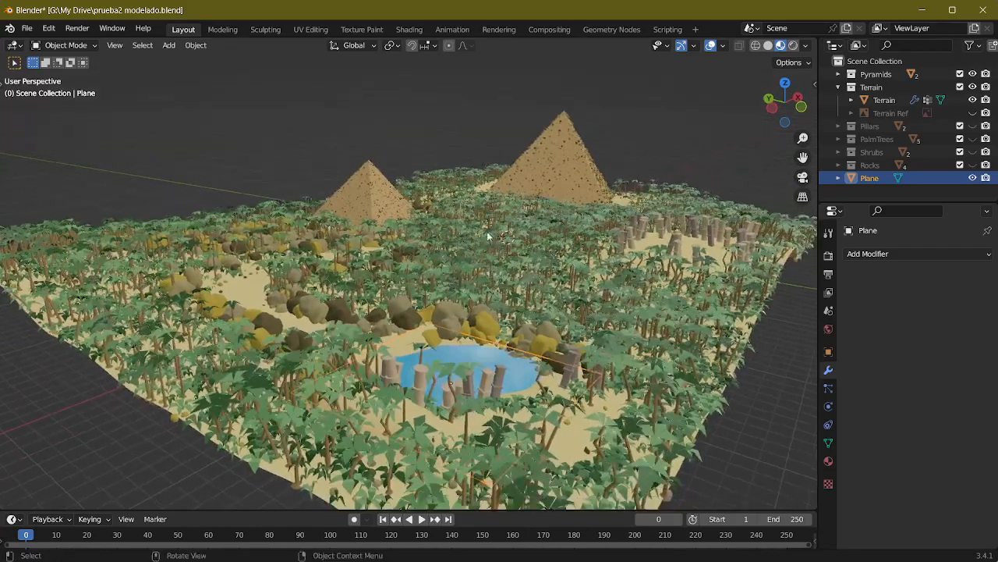
middle_drag(416, 290, 405, 271)
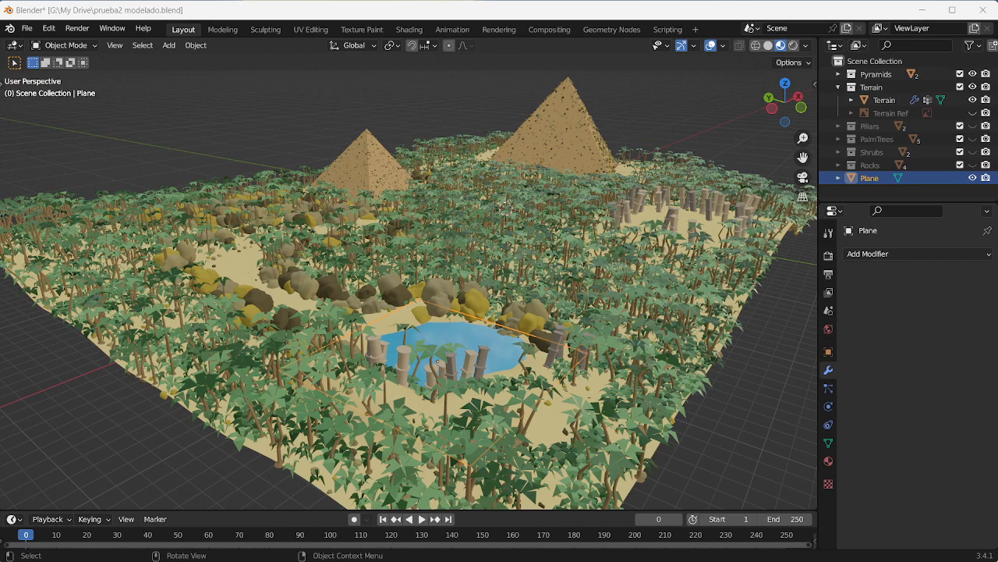
Step: Consult the reference image Screenshot_1.png and match the Blender viewport angle to it
drag(2, 234, 905, 27)
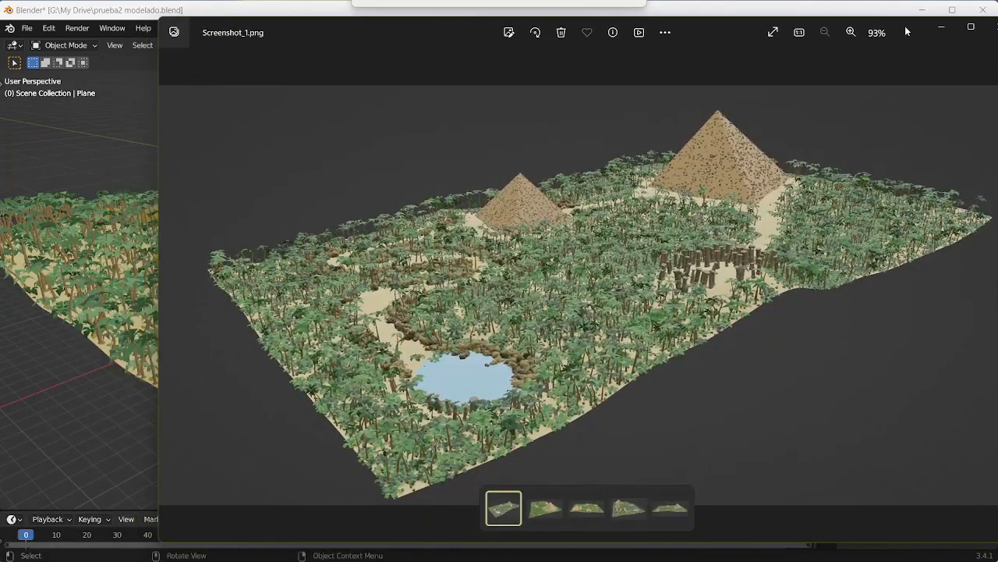
click(203, 5)
middle_drag(432, 122, 416, 126)
scroll(416, 126, down, 3)
shift+middle_drag(479, 175, 411, 189)
middle_drag(453, 195, 476, 204)
scroll(444, 189, up, 1)
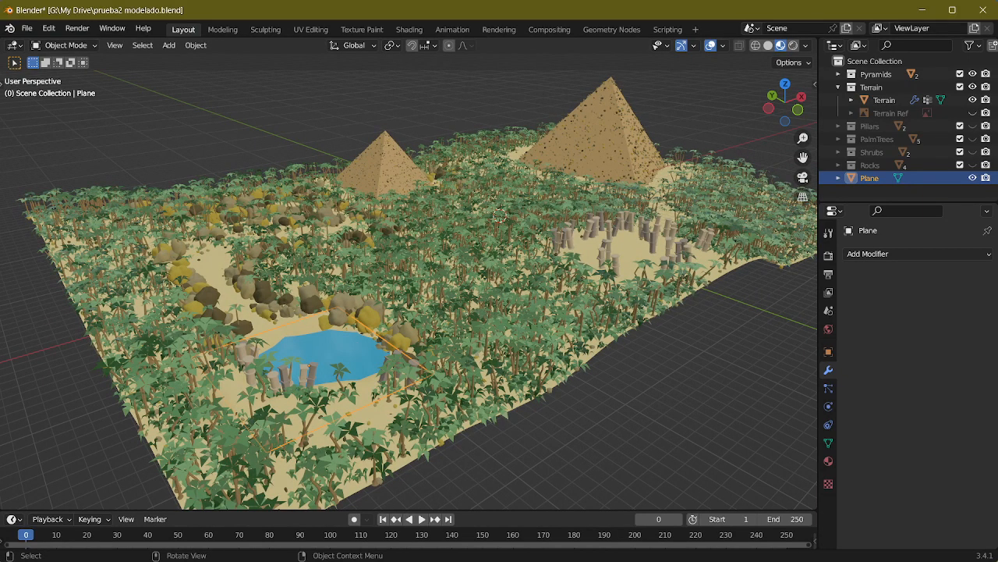
Step: Compare the modelled terrain, pond, pillars and pyramids with the reference image Screenshot_1.png by alternating between Blender and the image viewer
key(alt+Tab)
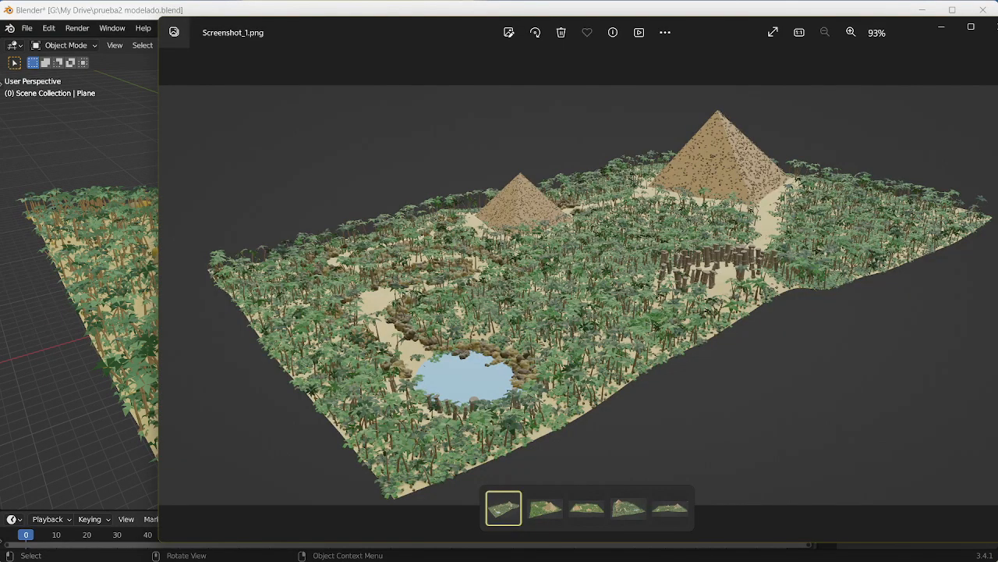
key(alt+Tab)
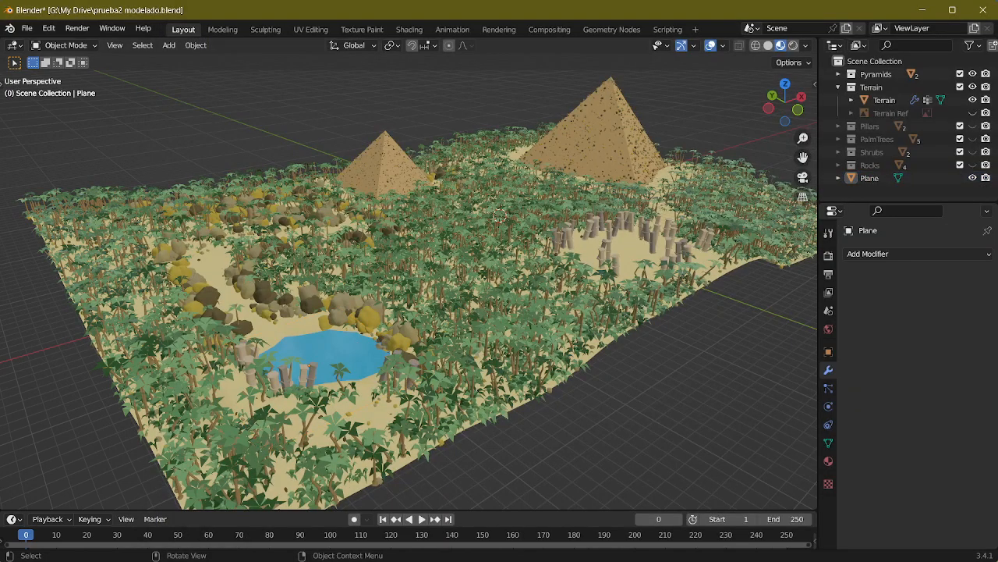
key(alt+Tab)
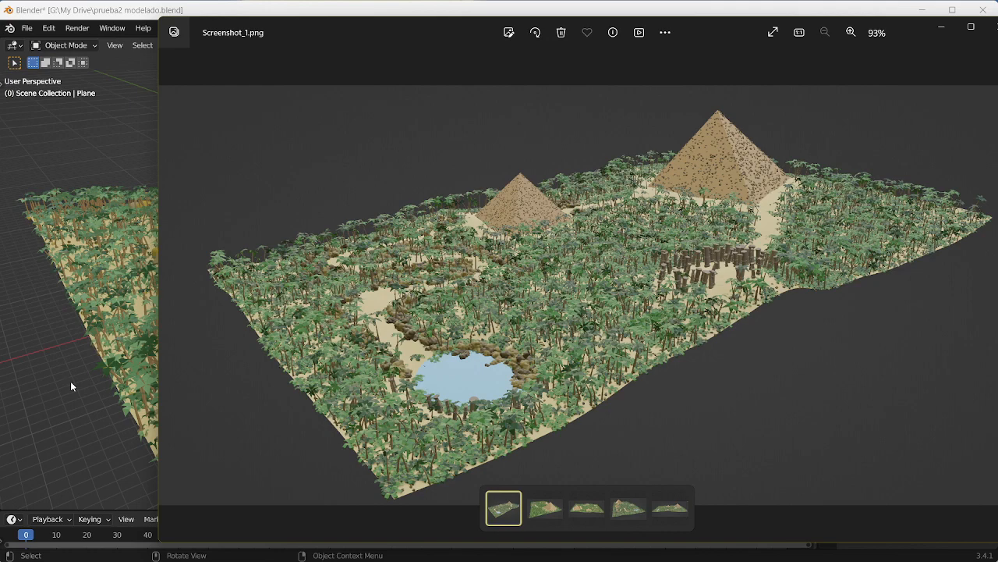
key(alt+Tab)
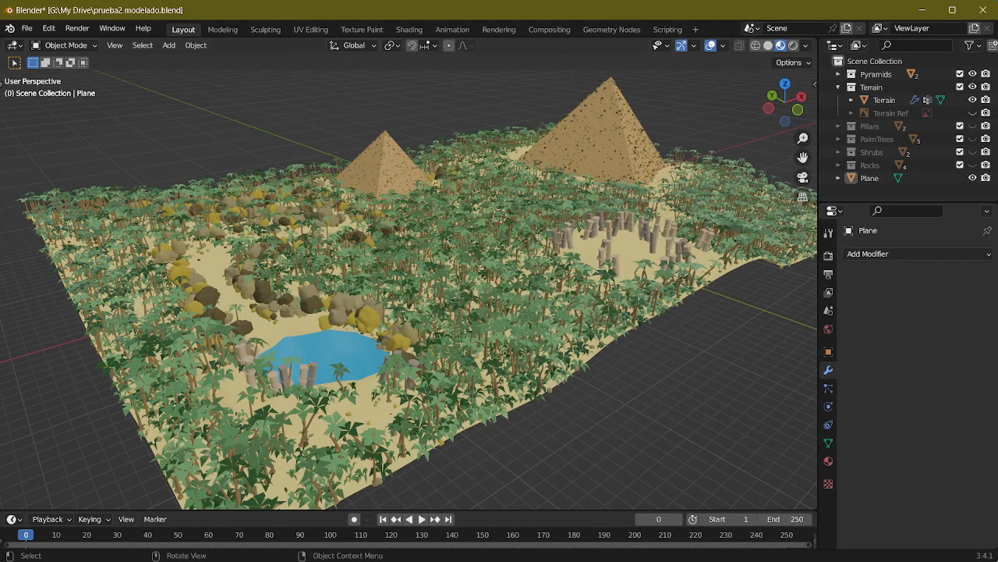
key(alt+Tab)
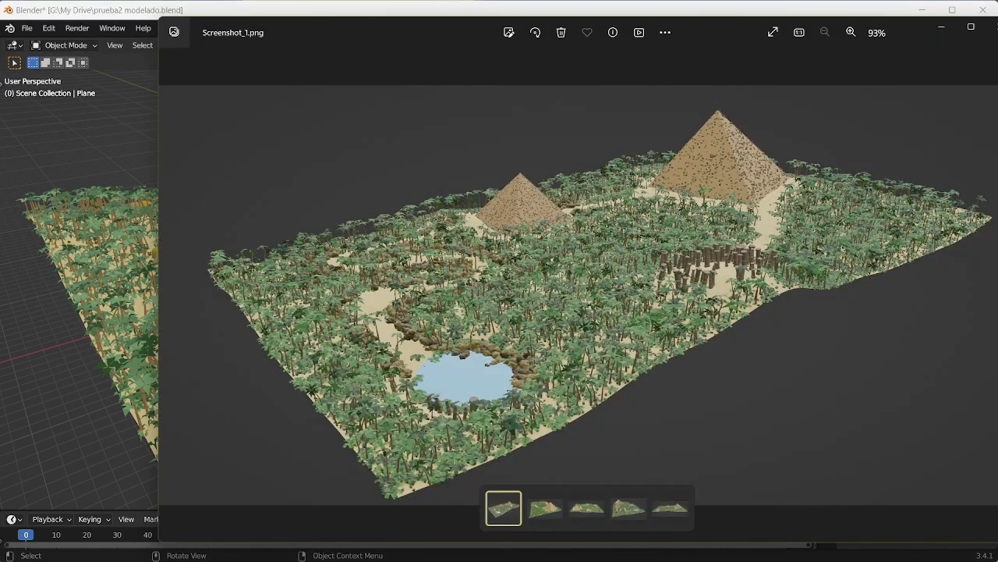
key(alt+Tab)
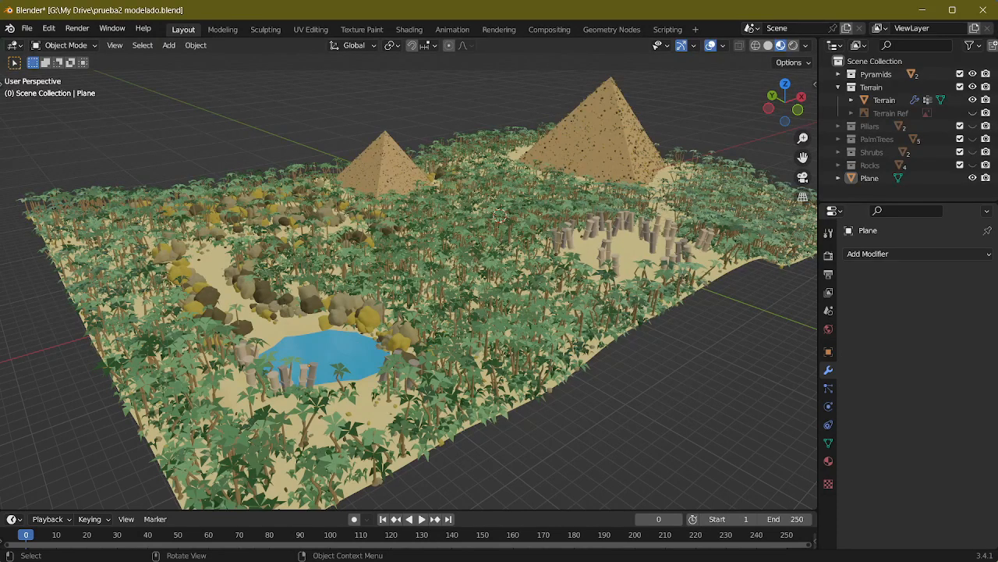
key(alt+Tab)
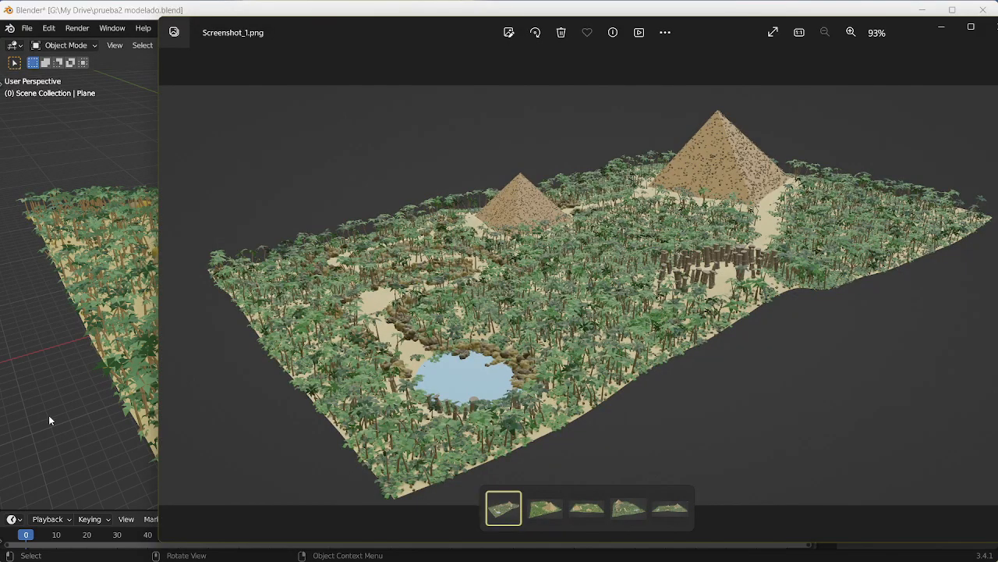
key(alt+Tab)
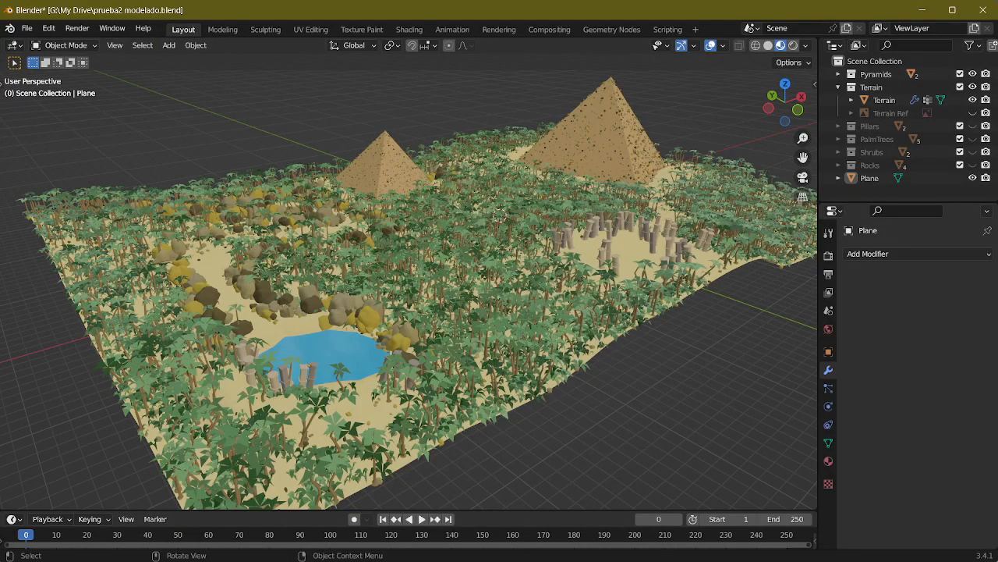
key(alt+Tab)
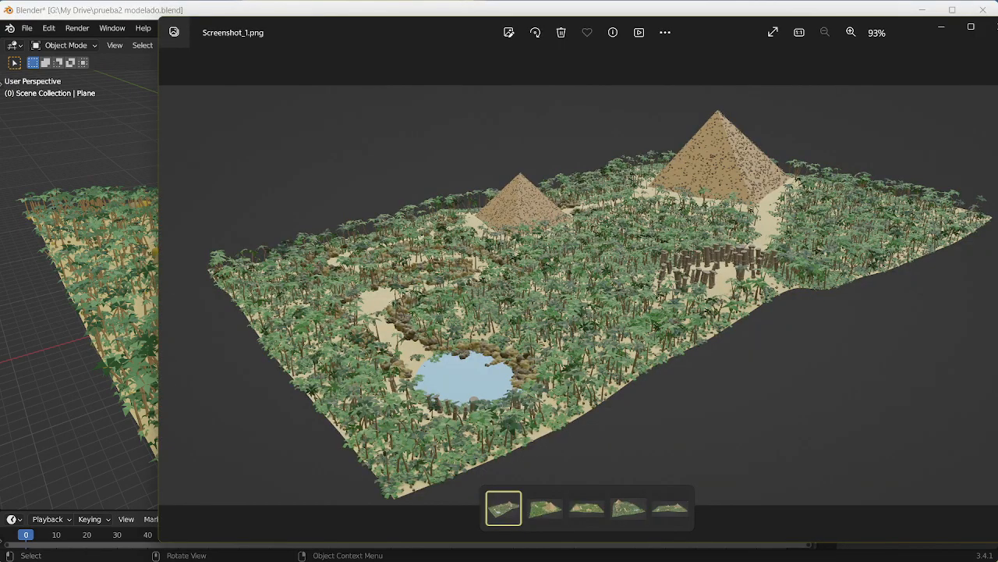
key(alt+Tab)
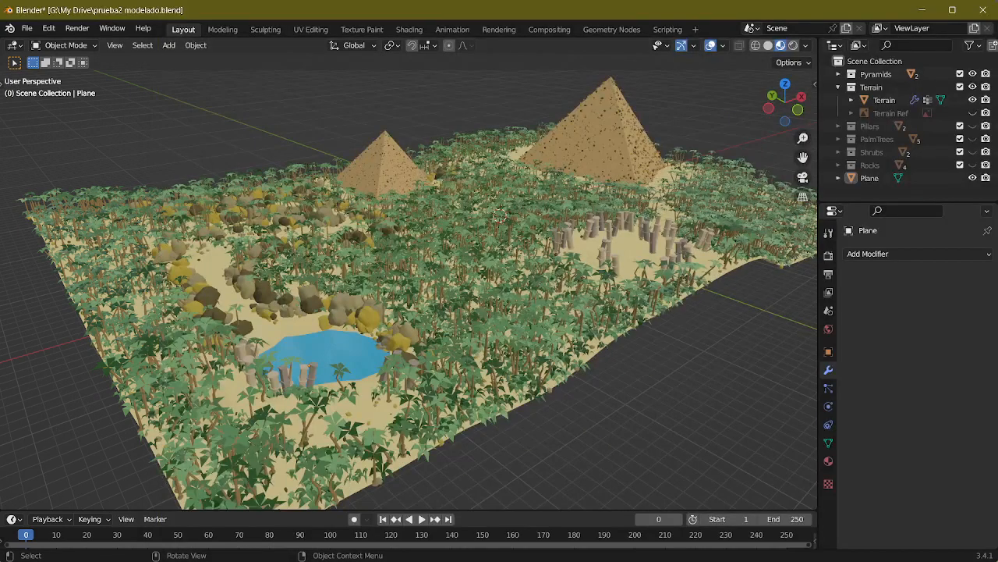
key(alt+Tab)
key(alt+Tab)
key(alt+Tab)
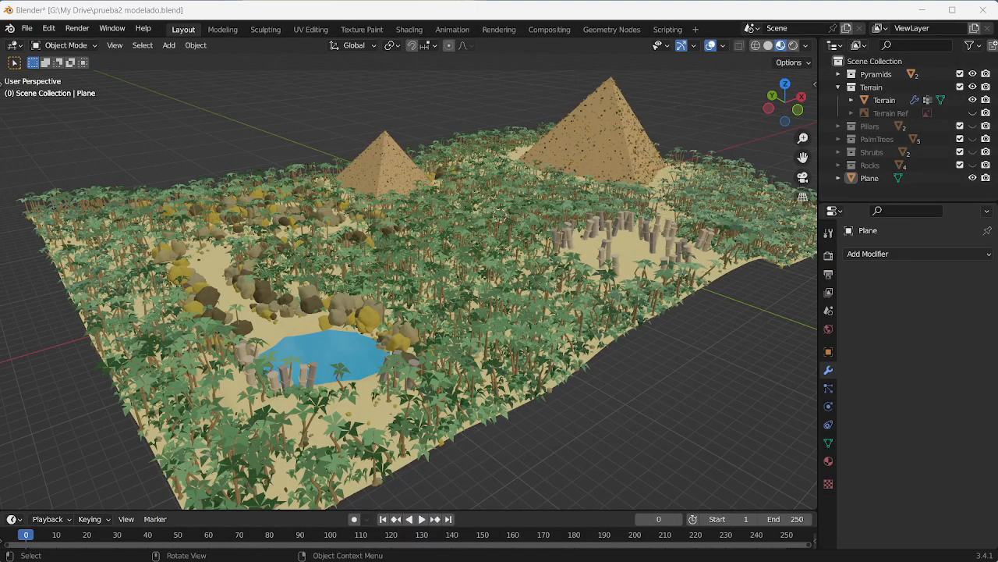
key(alt+Tab)
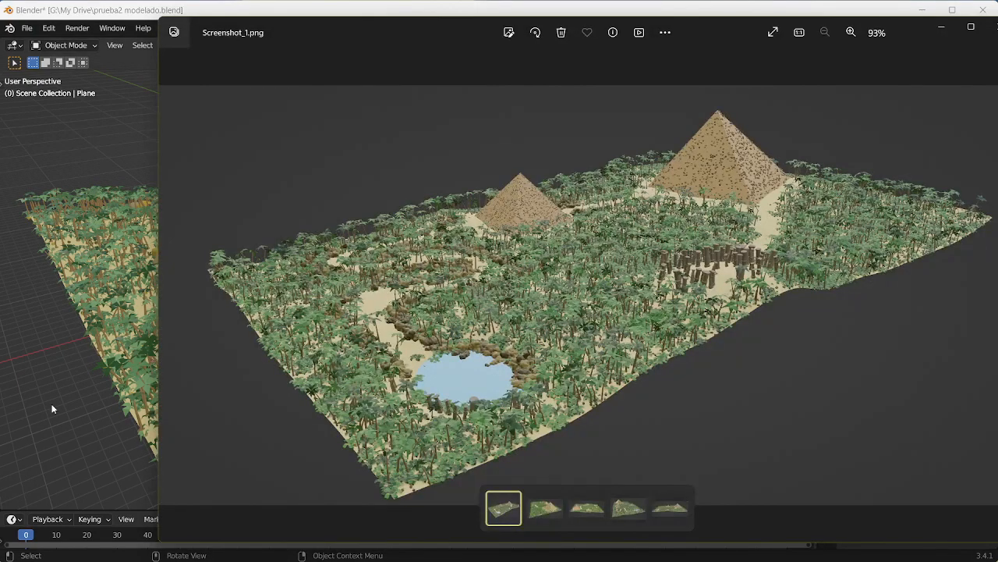
key(alt+Tab)
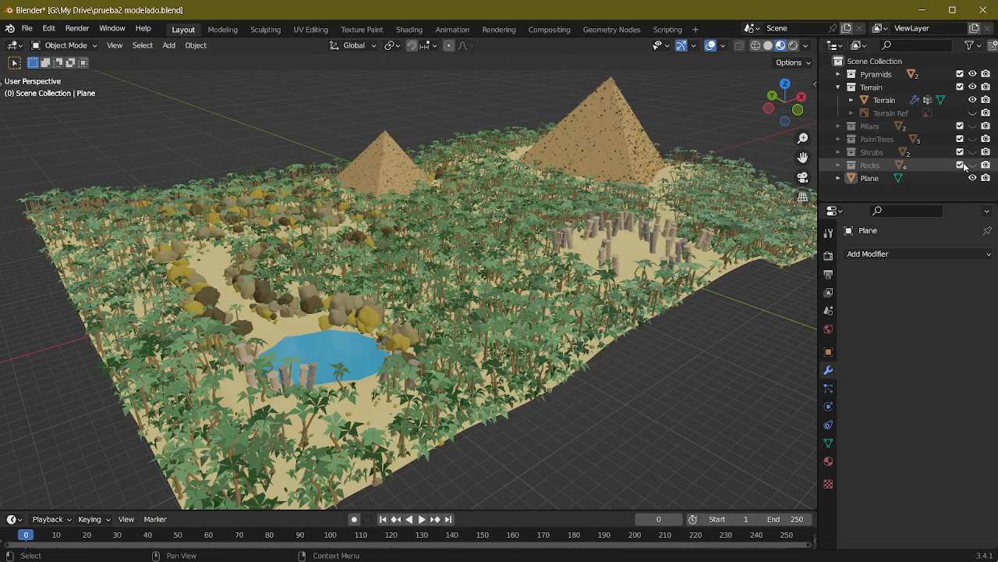
Step: Rename the pond plane object as Water
double_click(870, 178)
text(Wa)
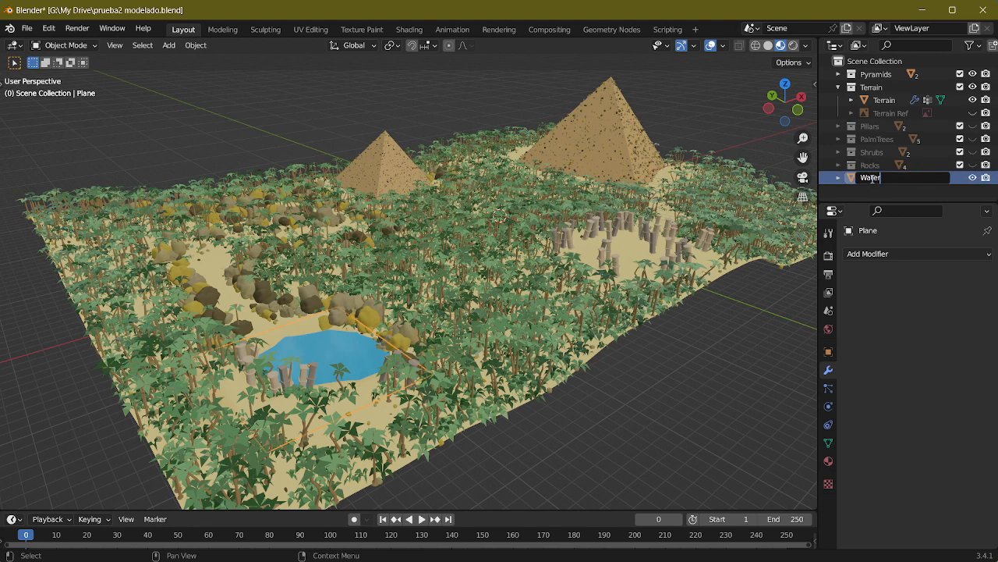
text(ter)
key(Return)
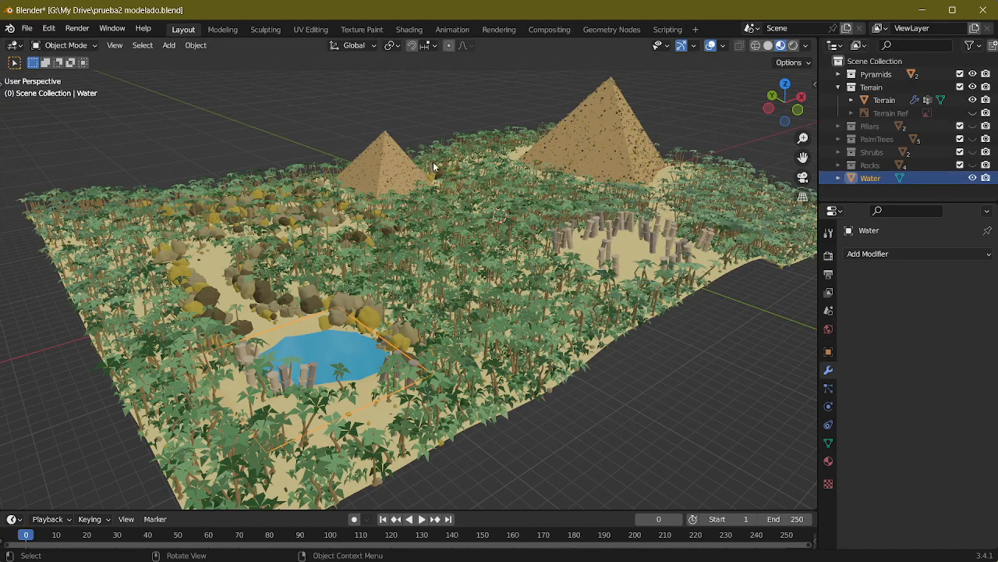
Step: Save the scene file with the pond area in close view
scroll(654, 333, up, 5)
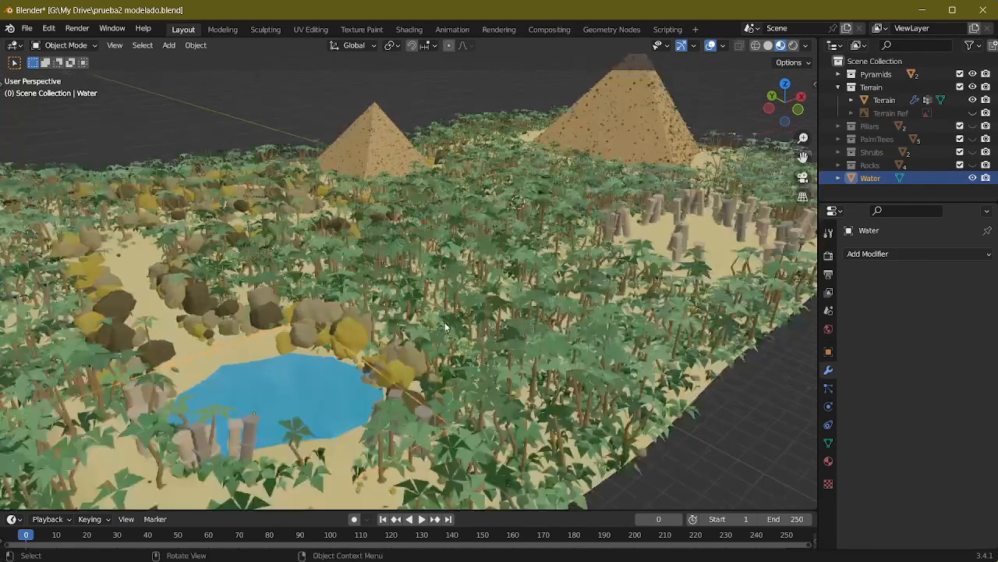
scroll(439, 263, up, 8)
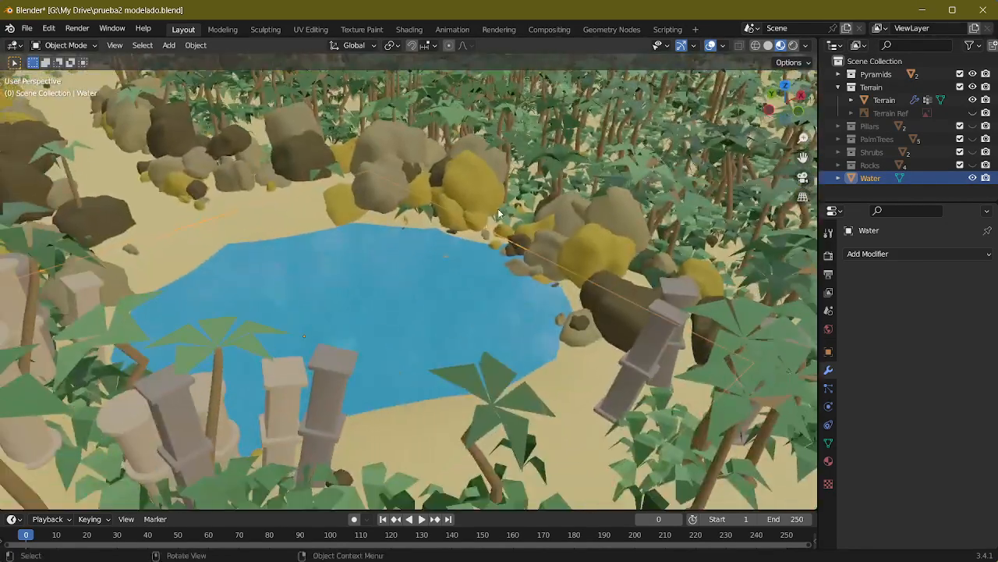
middle_drag(499, 212, 343, 278)
key(ctrl+s)
scroll(344, 278, up, 3)
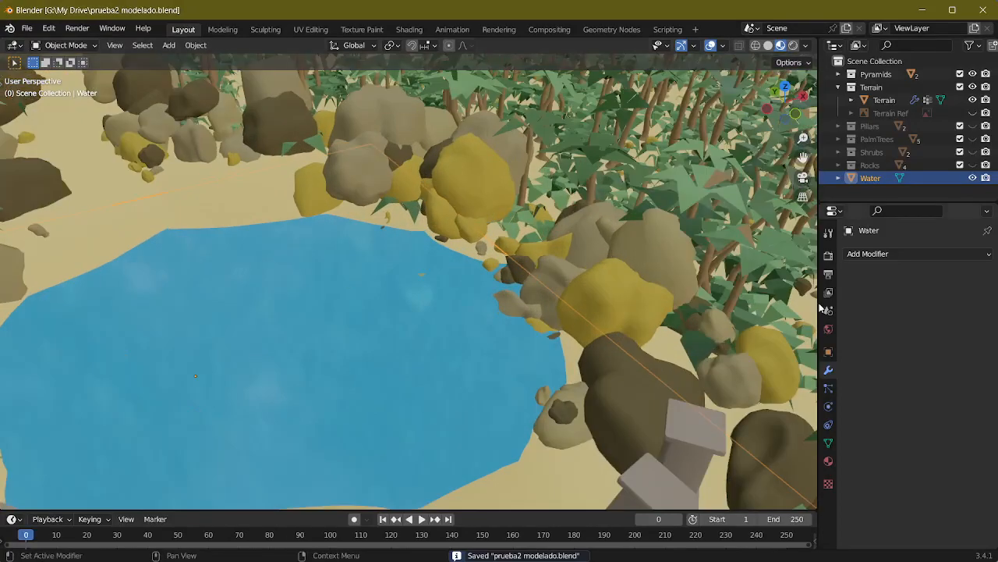
Step: Add an Ocean modifier to the Water plane
scroll(558, 360, down, 4)
shift+middle_drag(500, 348, 561, 268)
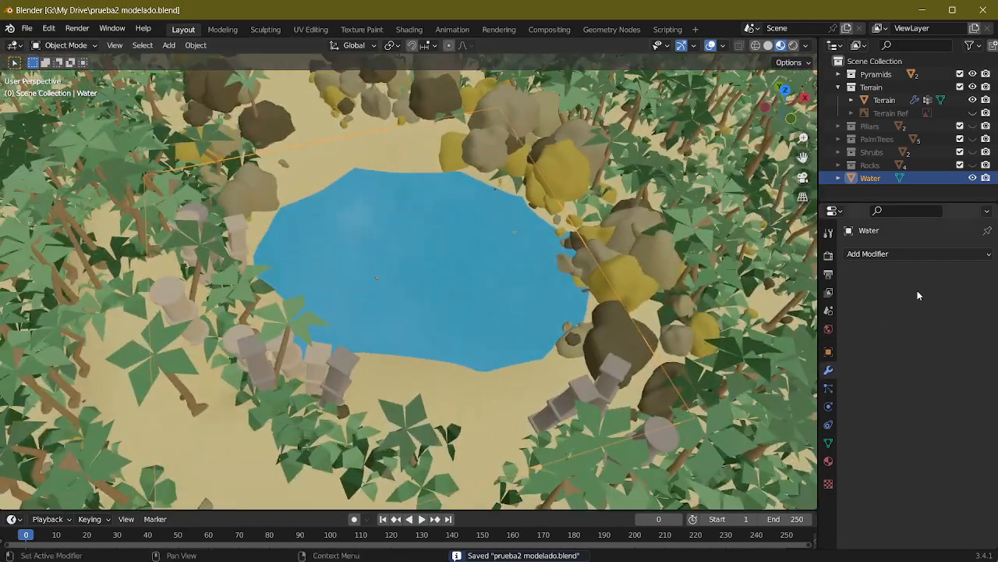
click(907, 255)
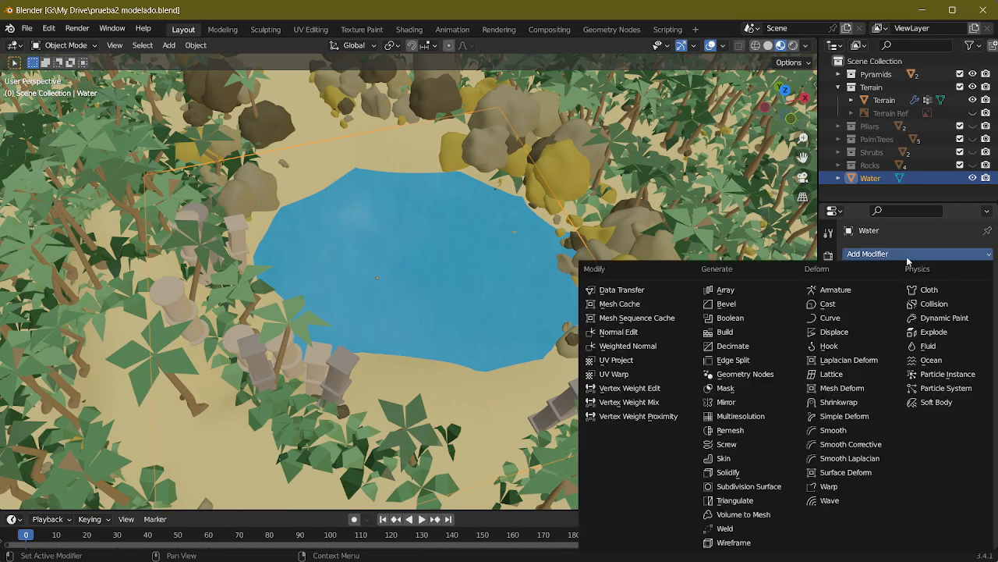
click(938, 362)
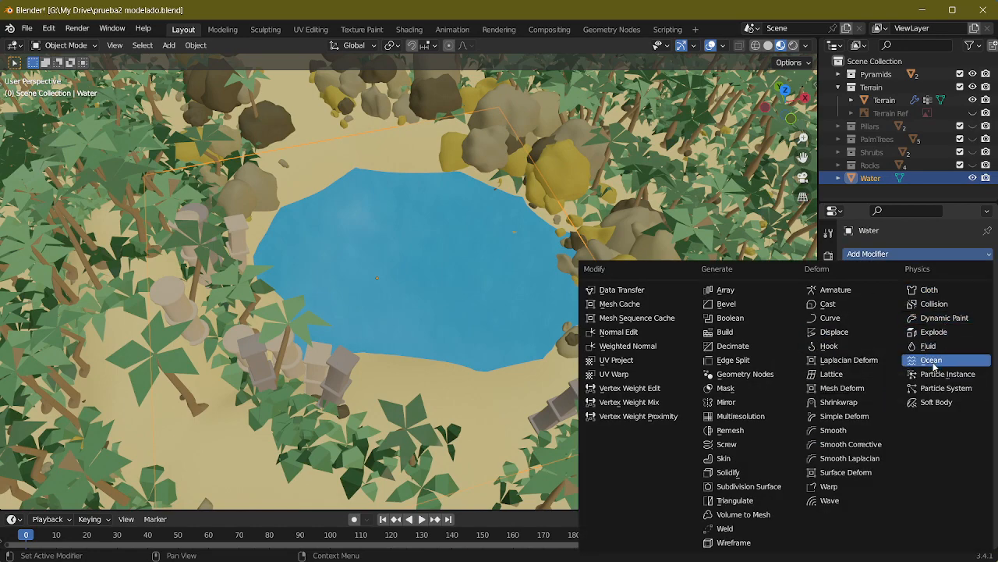
middle_drag(693, 337, 405, 210)
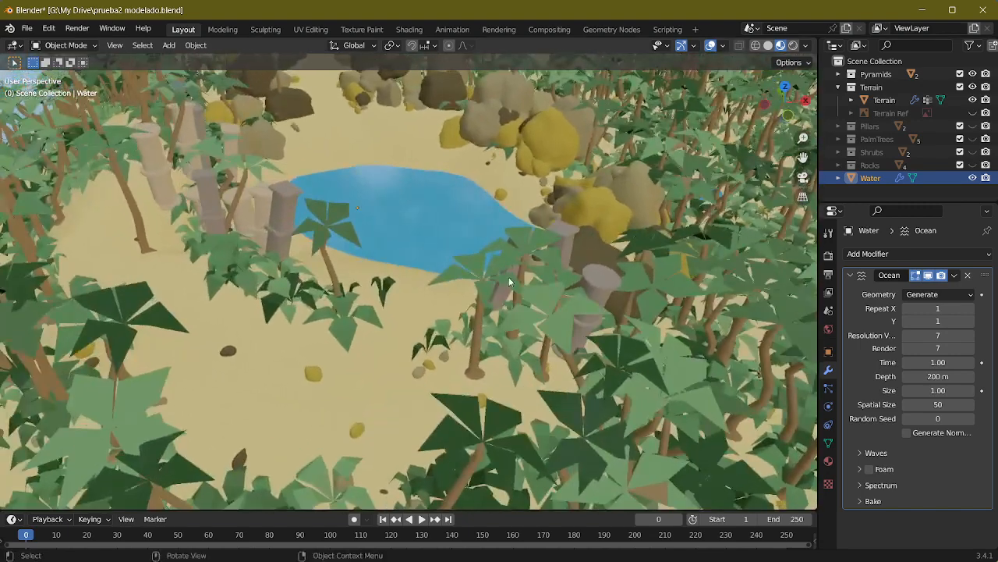
Step: Enter Edit Mode on the Water plane and hide the Terrain collection to examine the generated ocean surface
key(Tab)
middle_drag(473, 212, 479, 216)
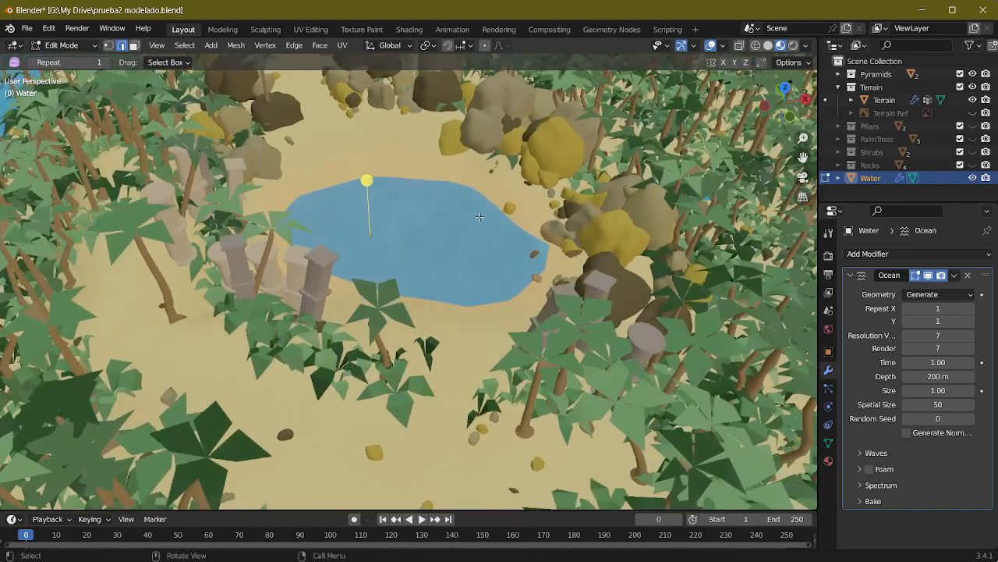
click(973, 90)
click(972, 90)
click(972, 90)
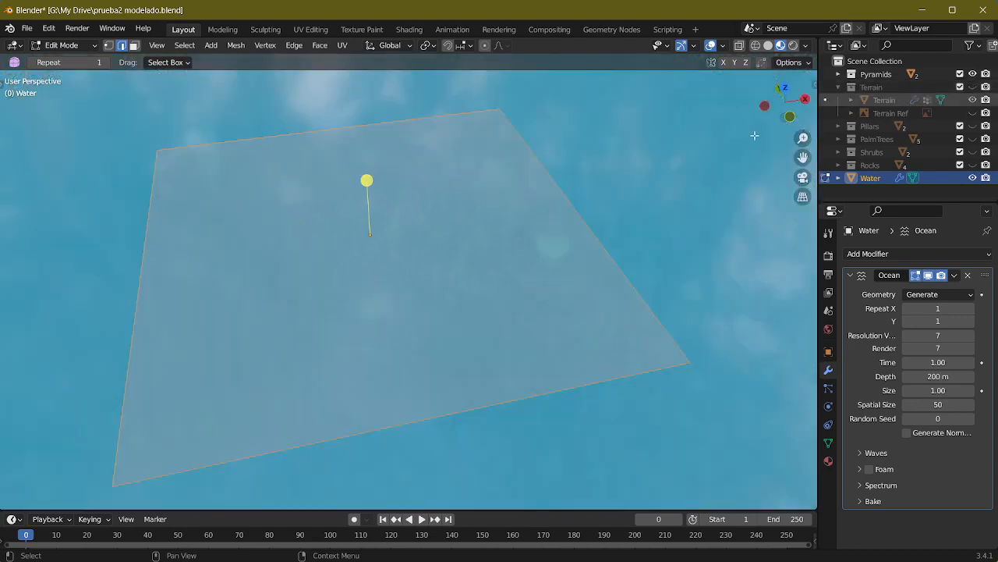
scroll(546, 190, down, 2)
scroll(507, 182, up, 3)
middle_drag(508, 180, 552, 148)
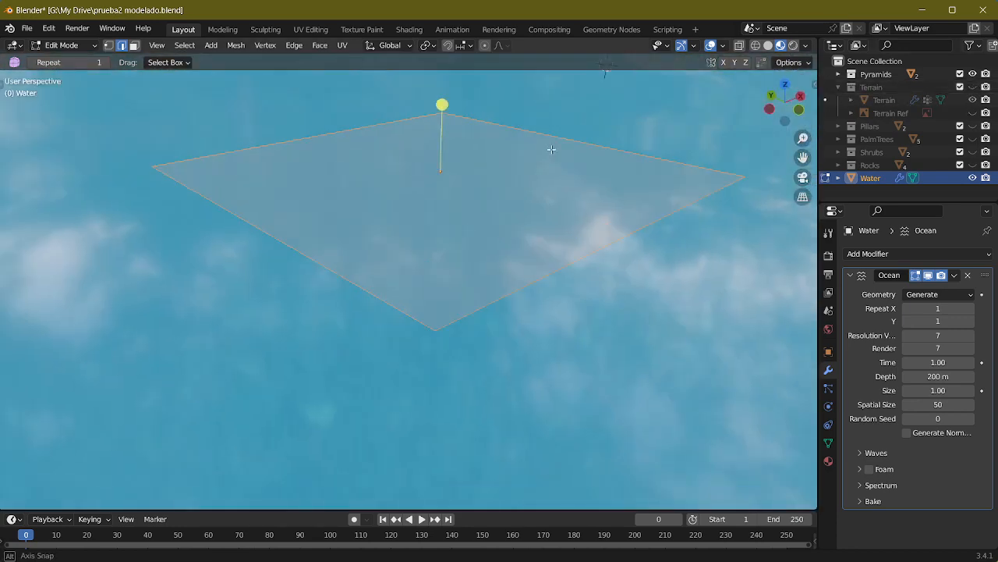
scroll(551, 149, down, 5)
middle_drag(544, 184, 578, 197)
scroll(559, 185, down, 3)
Step: Show the Terrain collection again and set the Ocean modifier's Geometry to Displace
click(973, 88)
scroll(593, 245, down, 1)
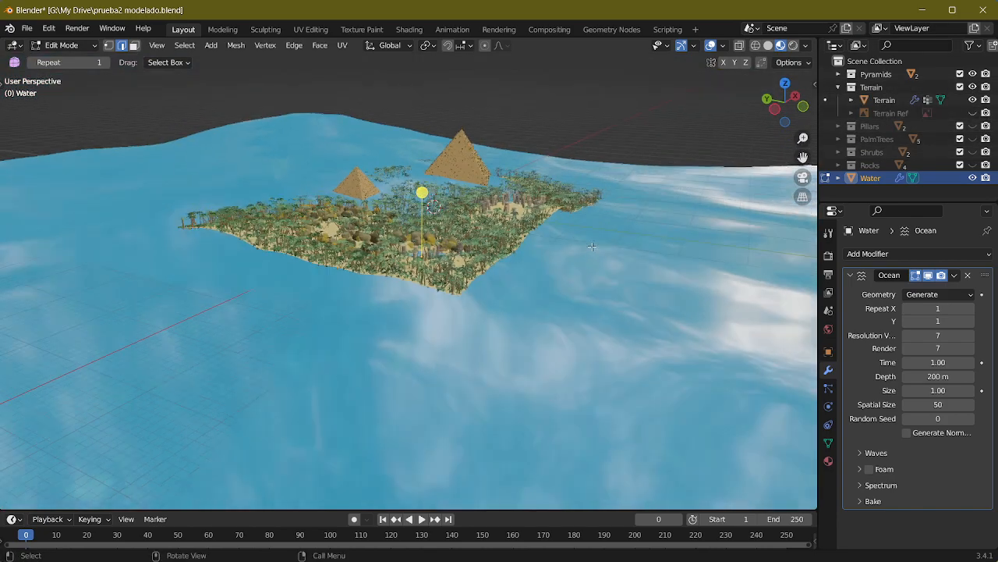
middle_drag(593, 245, 622, 280)
scroll(622, 279, up, 4)
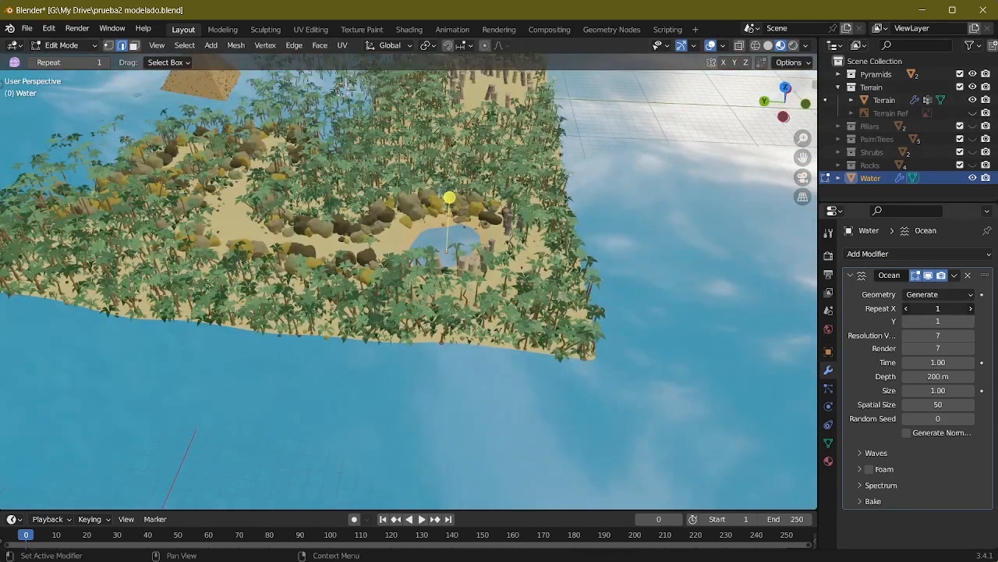
click(942, 295)
click(923, 323)
scroll(574, 241, up, 5)
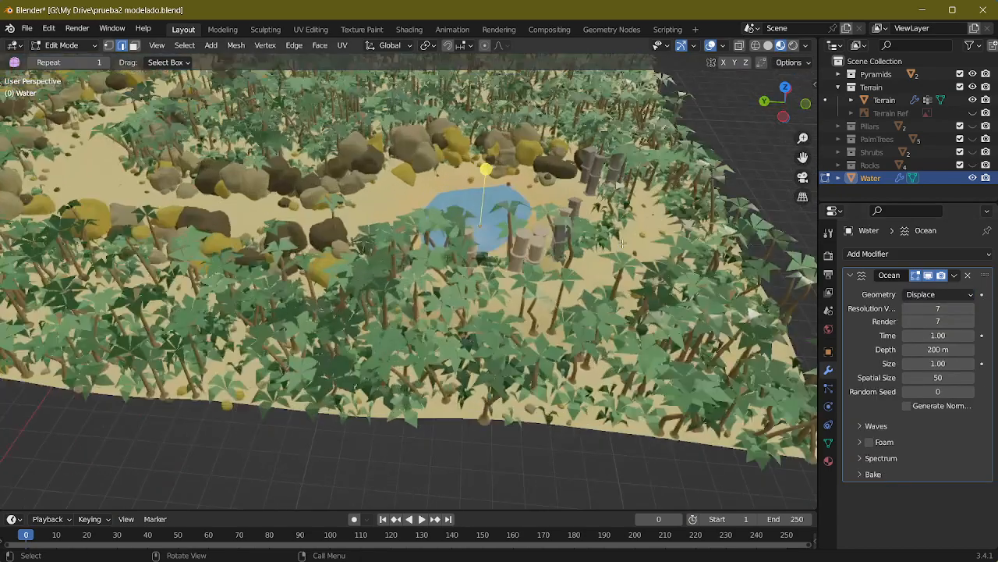
scroll(573, 242, down, 4)
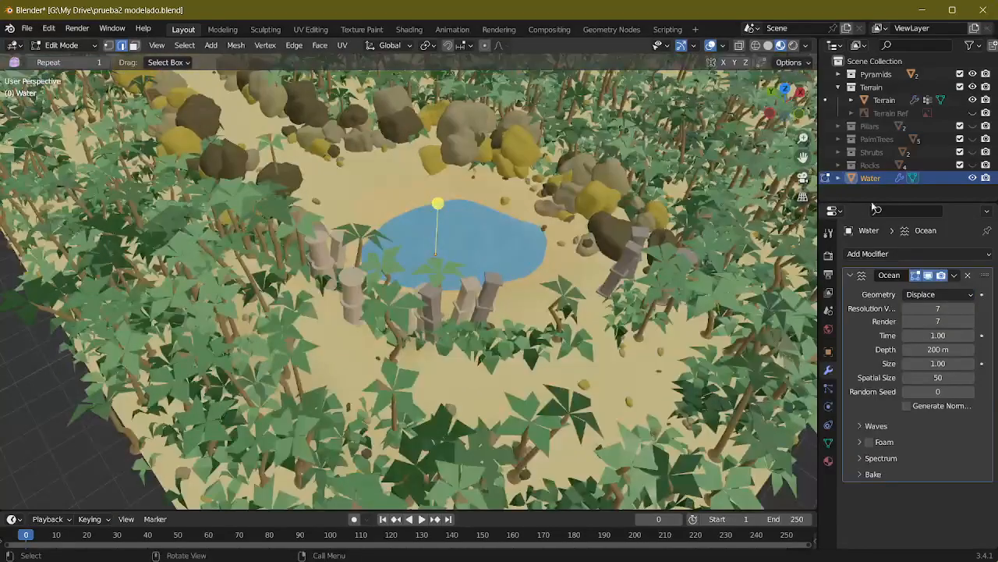
Step: Hide the Terrain collection and try Intersect (Knife) on the Water plane's mesh
click(972, 86)
middle_drag(534, 187, 532, 165)
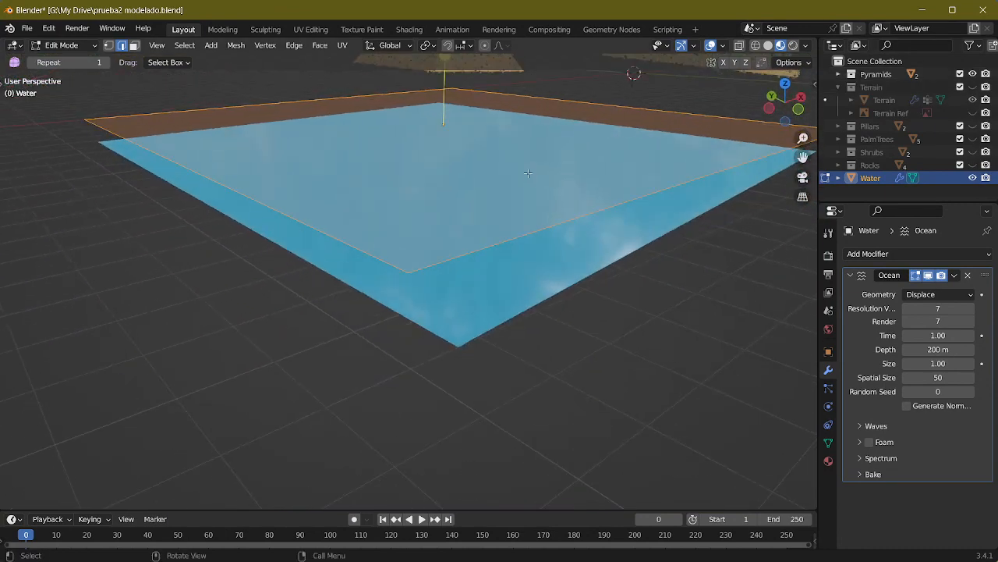
scroll(531, 200, down, 2)
middle_drag(530, 200, 498, 234)
middle_drag(349, 214, 340, 245)
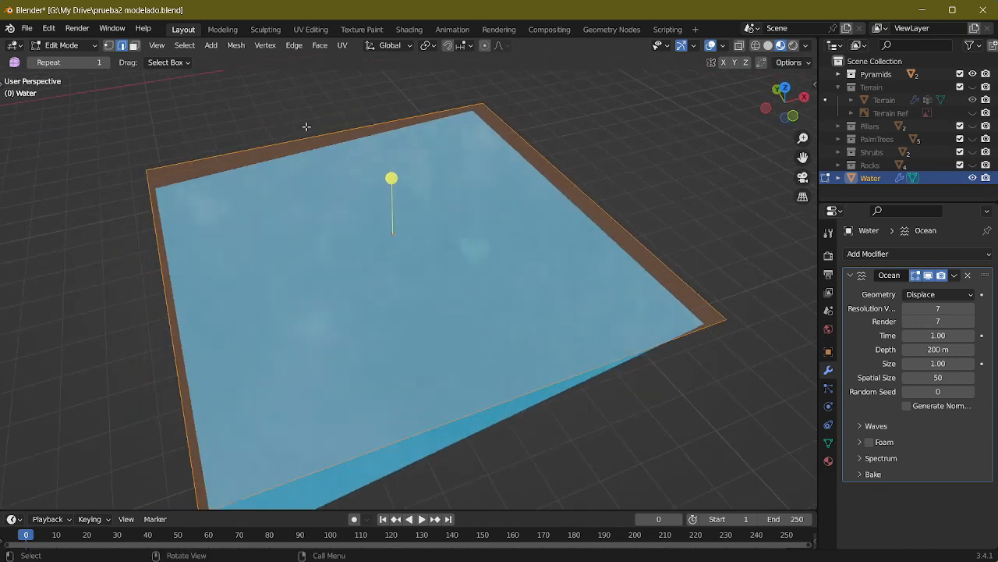
click(320, 45)
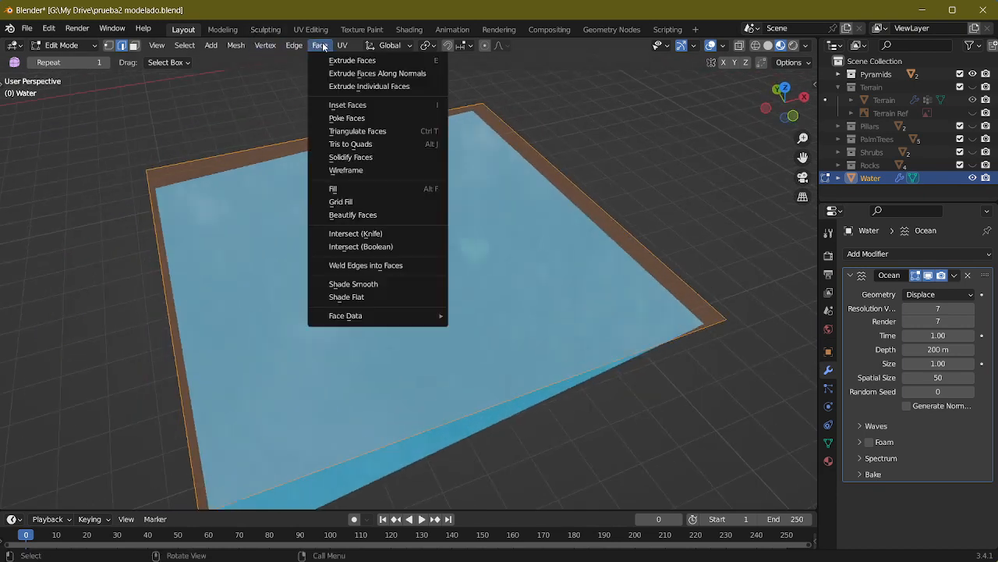
click(367, 232)
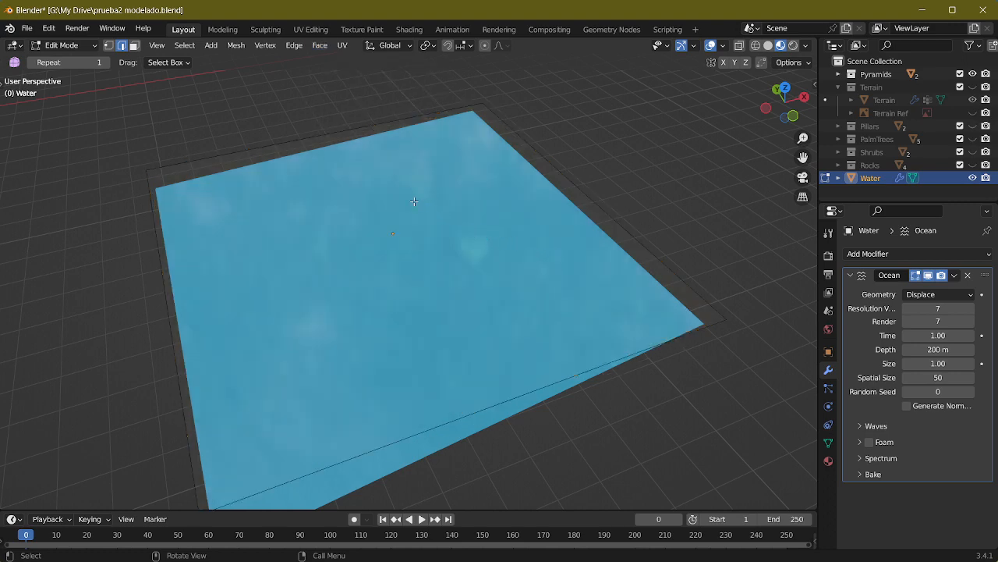
Step: Select the whole Water plane in face mode and look for a mesh command to subdivide it
click(320, 45)
click(301, 187)
key(3)
key(a)
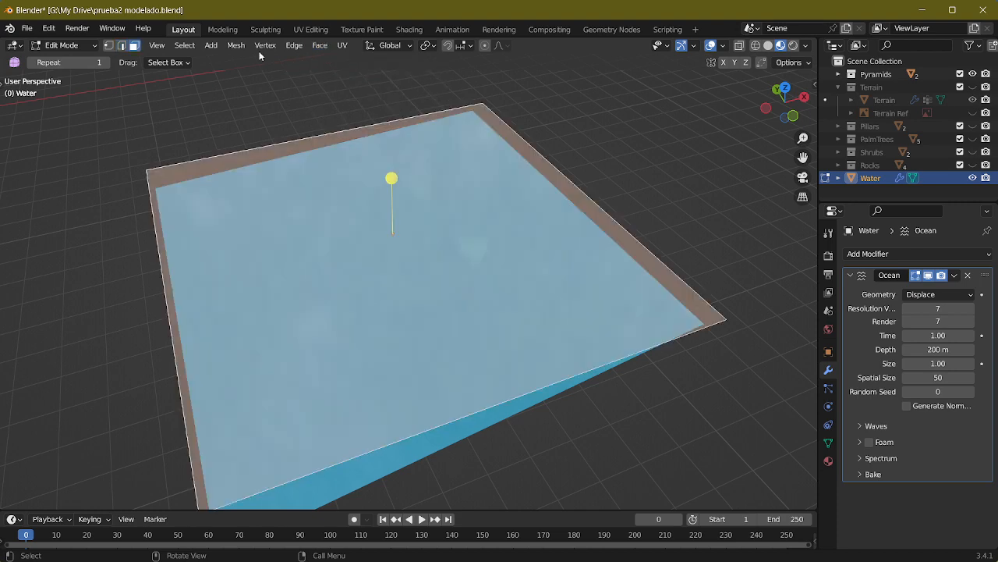
click(320, 45)
mouse_move(275, 48)
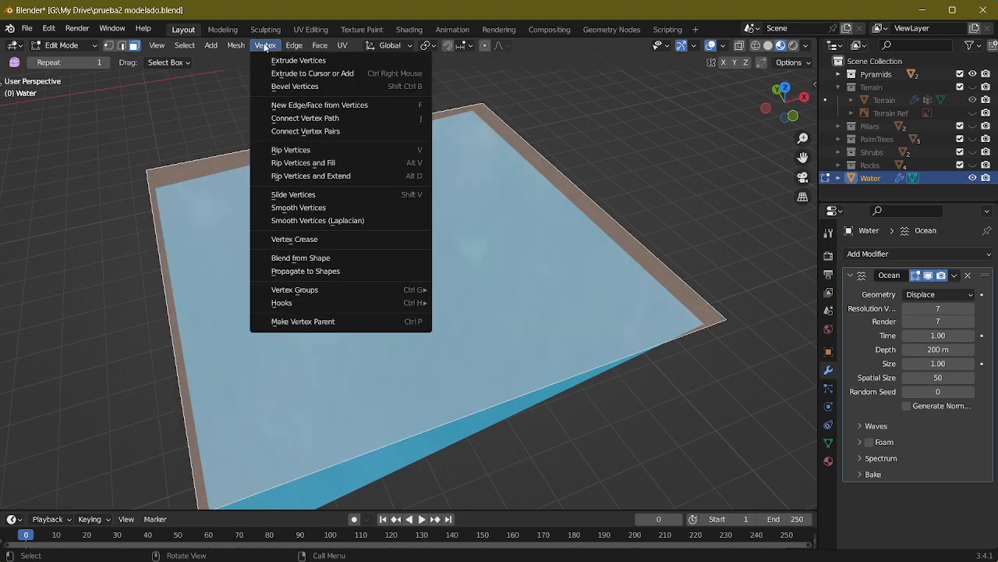
mouse_move(232, 48)
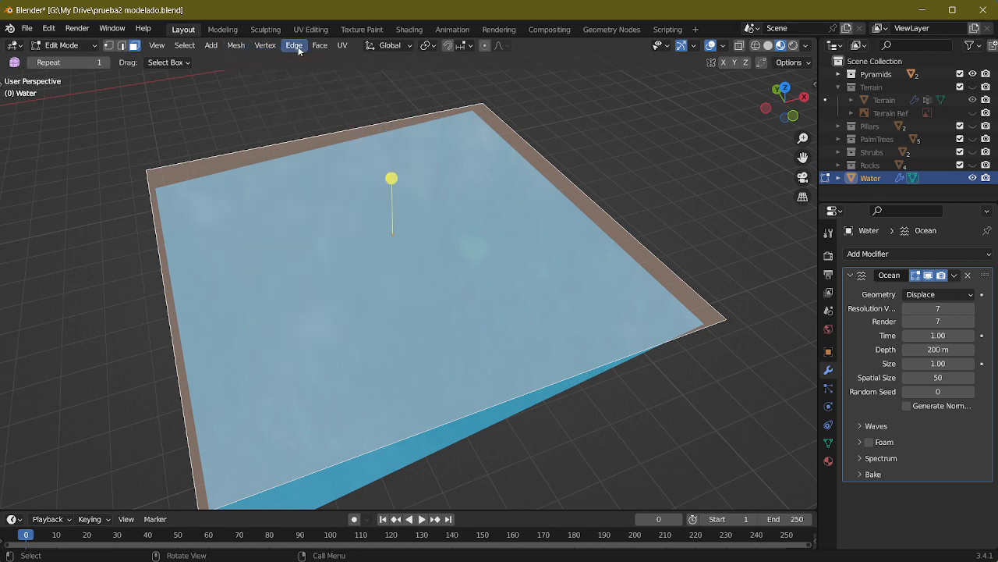
click(294, 45)
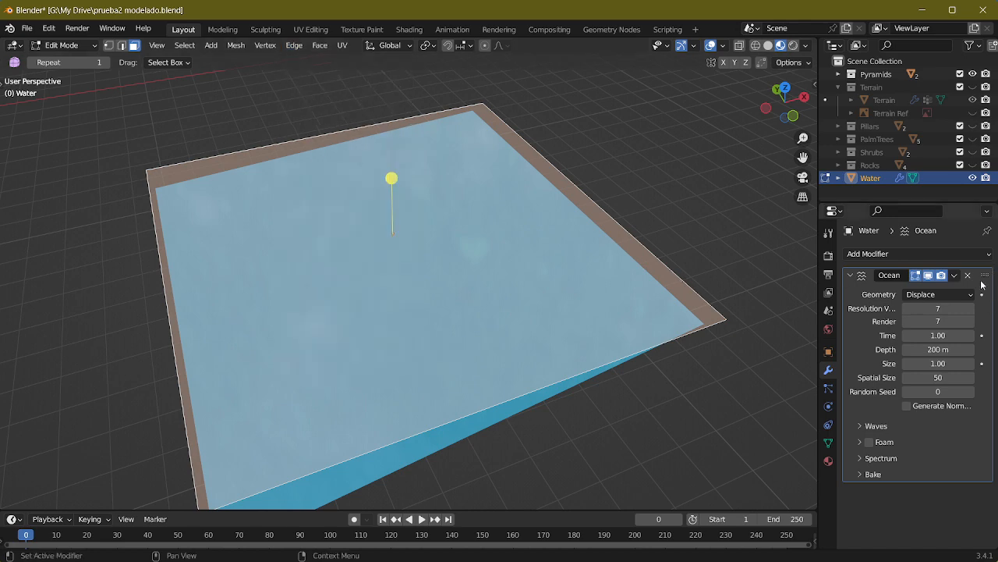
Step: Try replacing the Water plane's Ocean modifier with a Subdivision Surface modifier
click(909, 254)
click(748, 487)
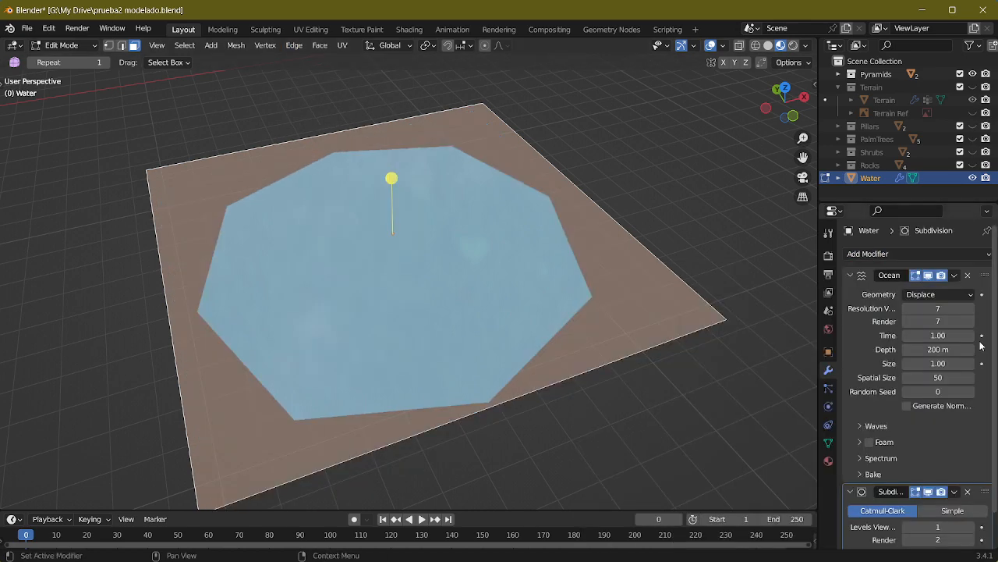
click(968, 276)
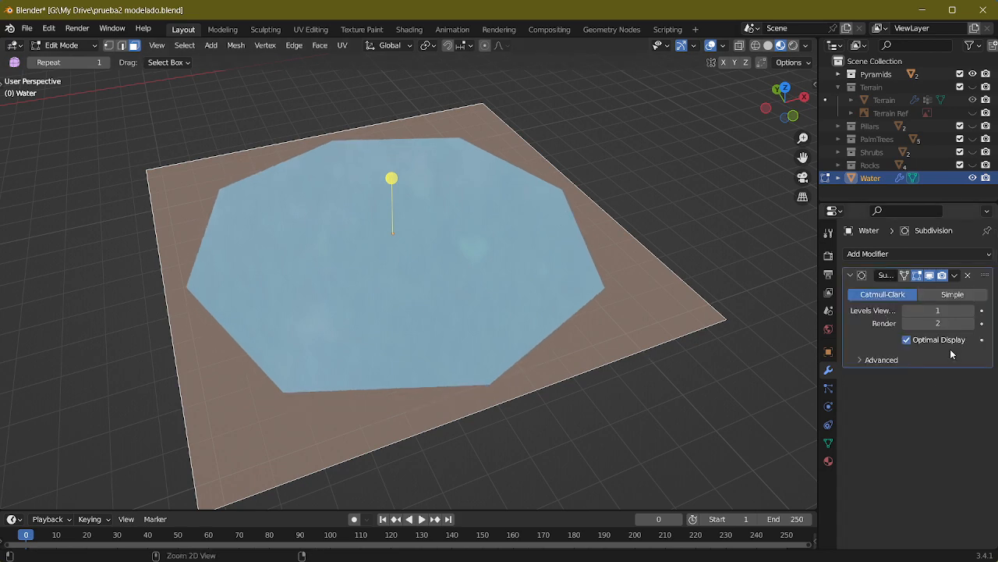
key(alt+a)
key(2)
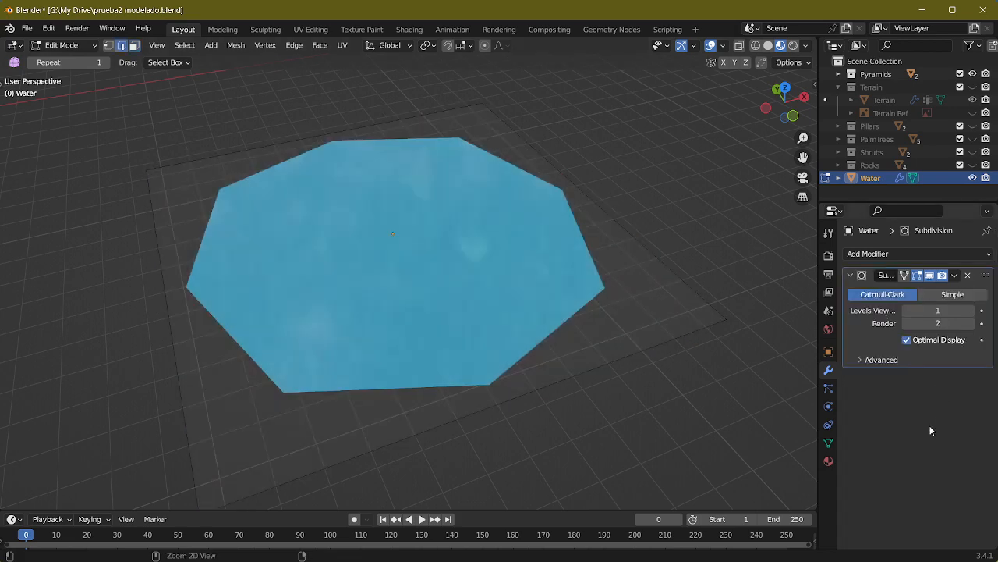
middle_drag(688, 325, 716, 295)
key(a)
key(Tab)
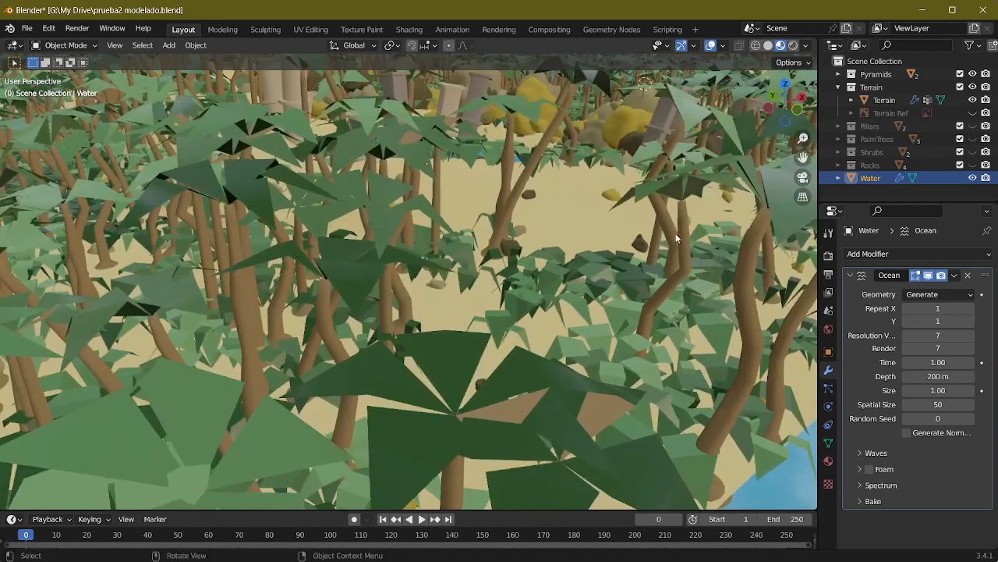
Step: Hide the Terrain collection in Object Mode to expose the Water object's ocean surface
click(974, 73)
click(973, 73)
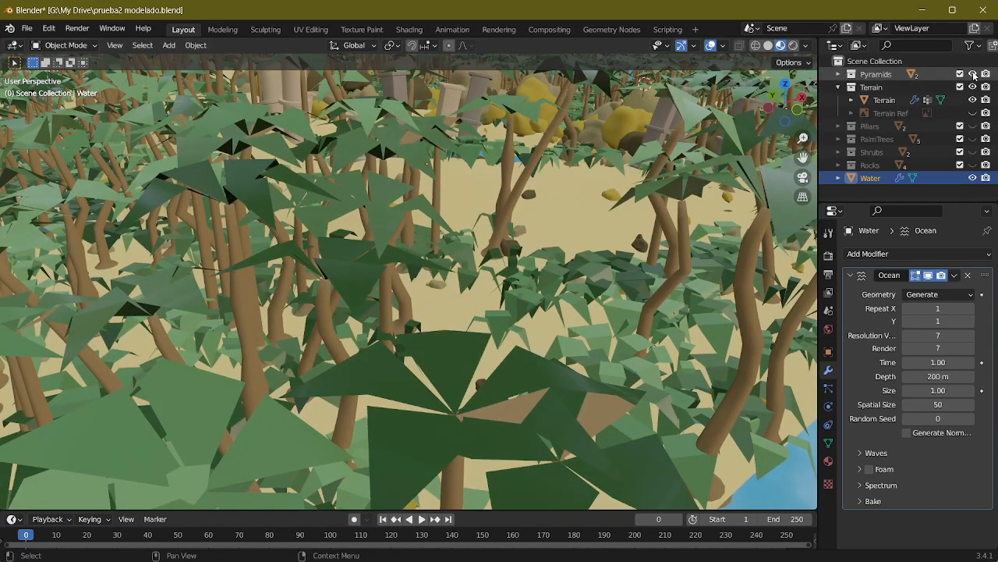
click(973, 87)
middle_drag(519, 204, 574, 173)
scroll(530, 217, down, 4)
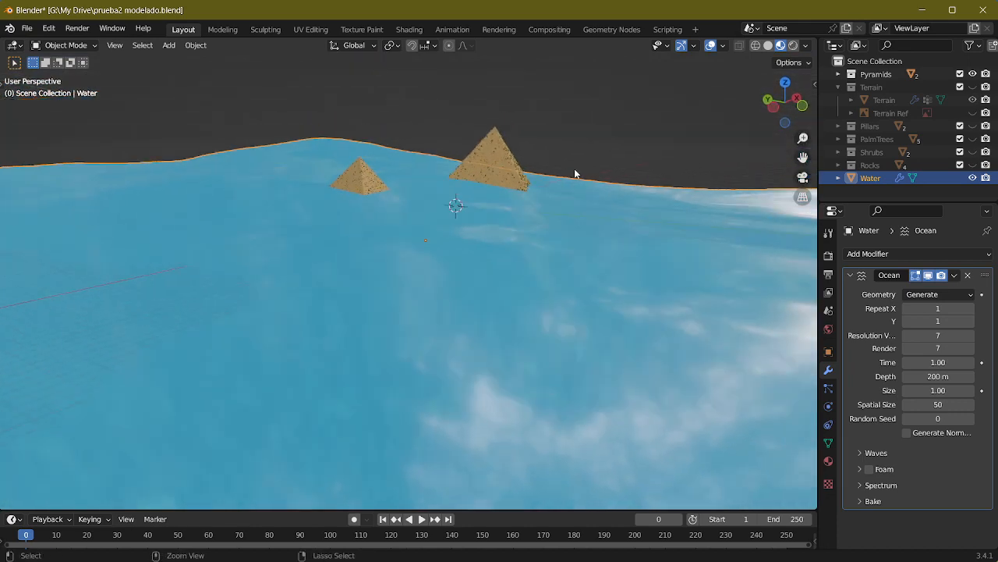
Step: Set the Geometry of the Water plane's Ocean modifier to Displace
middle_drag(578, 227, 616, 209)
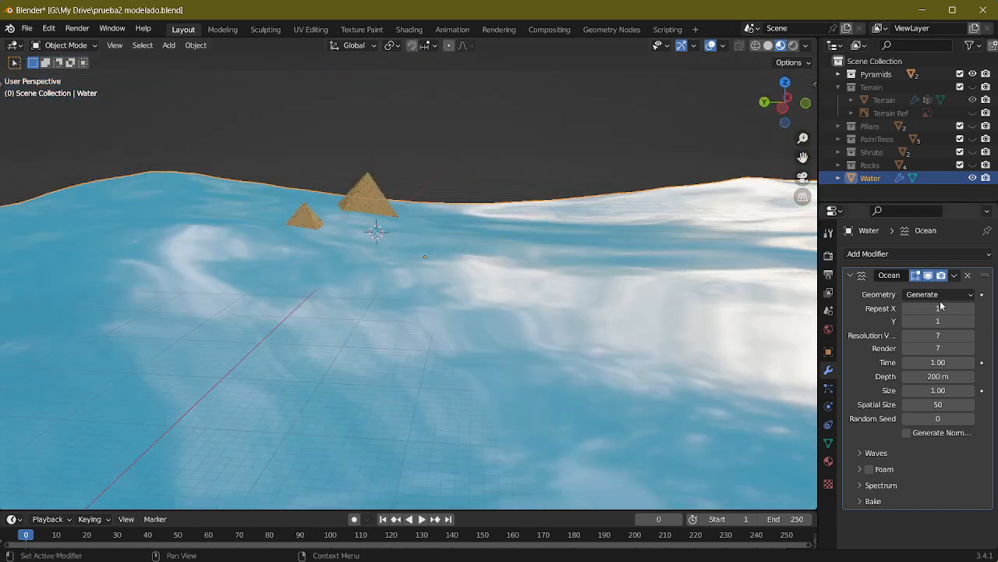
click(939, 295)
click(922, 323)
scroll(475, 318, up, 3)
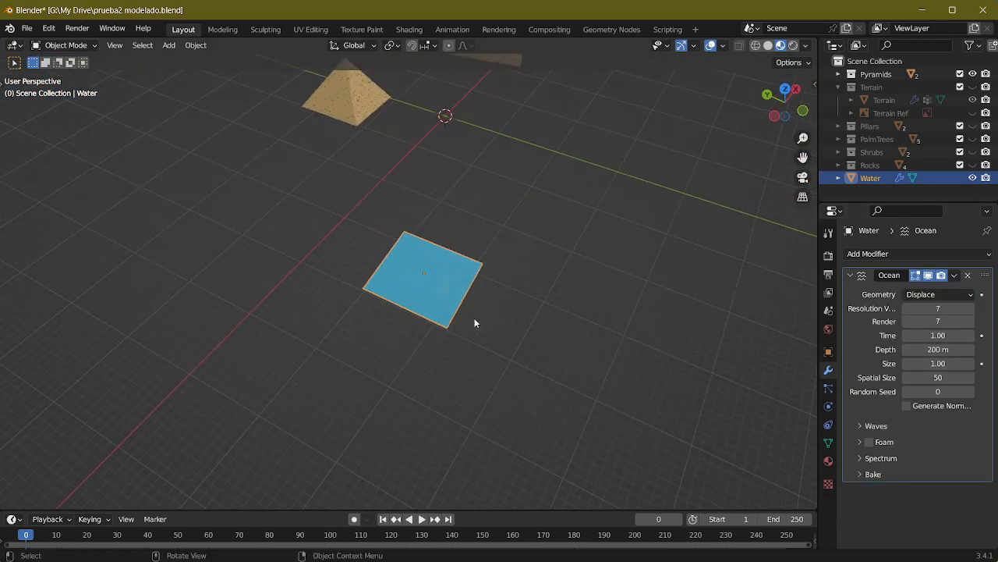
middle_drag(474, 317, 613, 223)
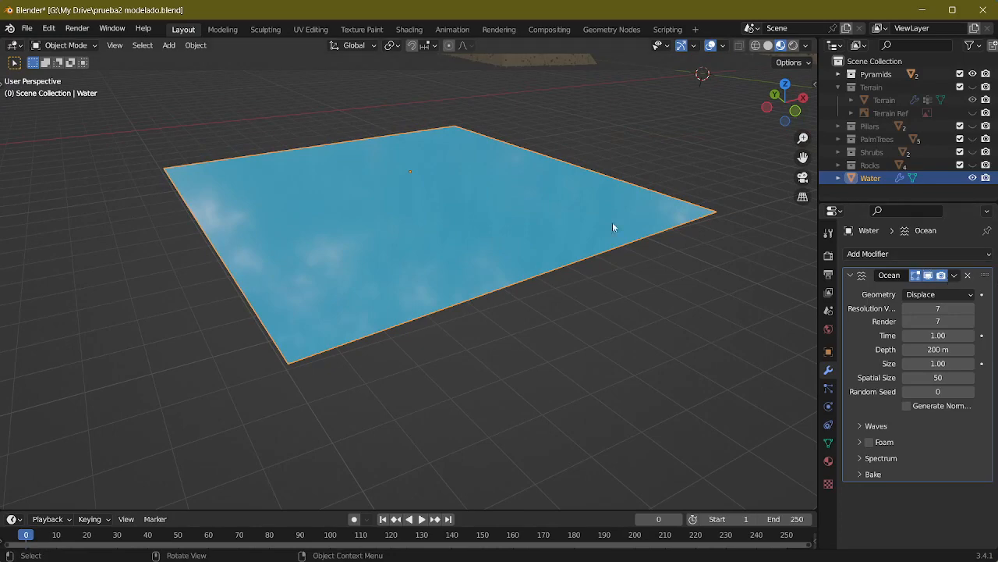
scroll(504, 238, up, 2)
middle_drag(503, 233, 468, 226)
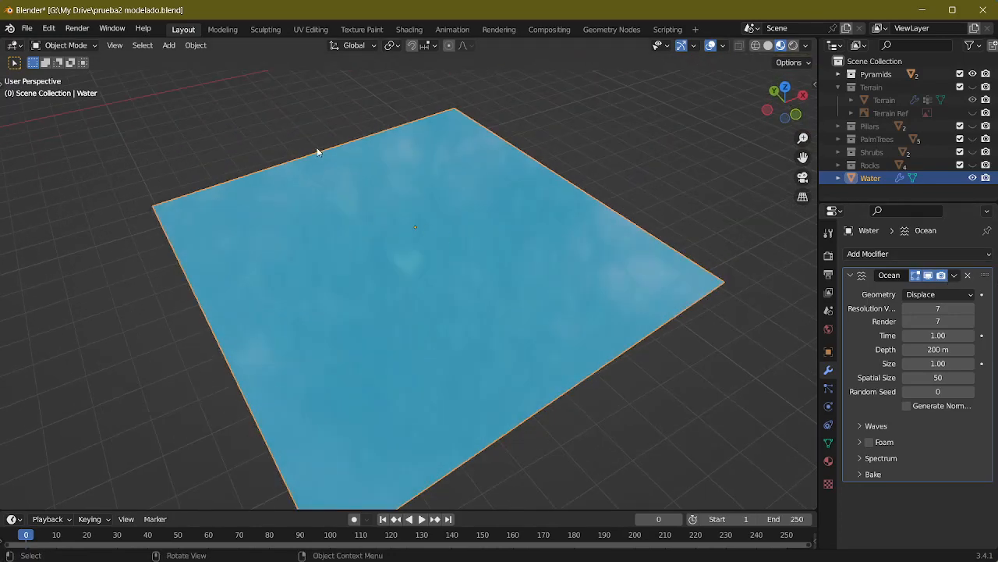
Step: Try single loop cuts in both directions through the middle of the Water plane in Edit Mode and undo them
key(Tab)
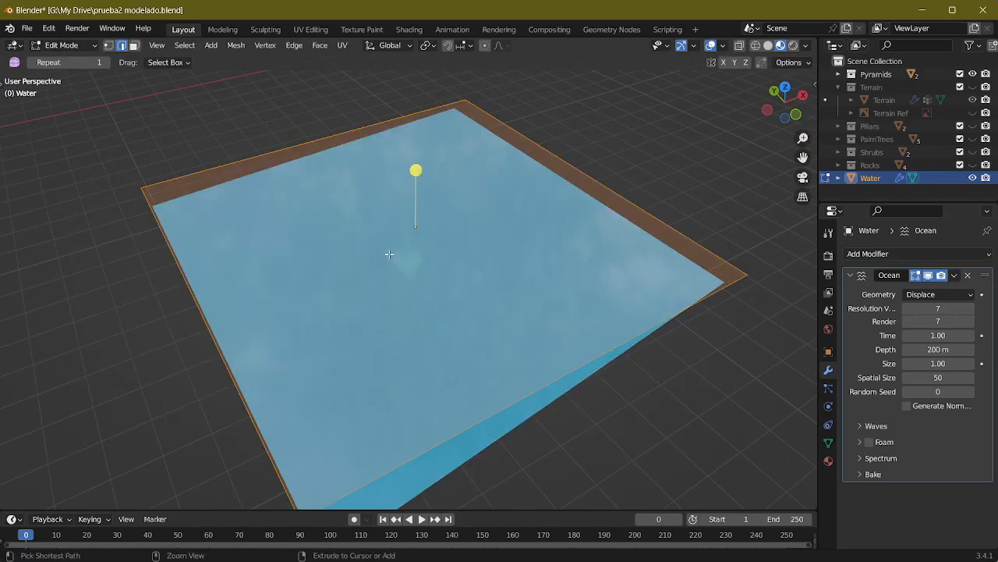
key(ctrl+r)
click(294, 154)
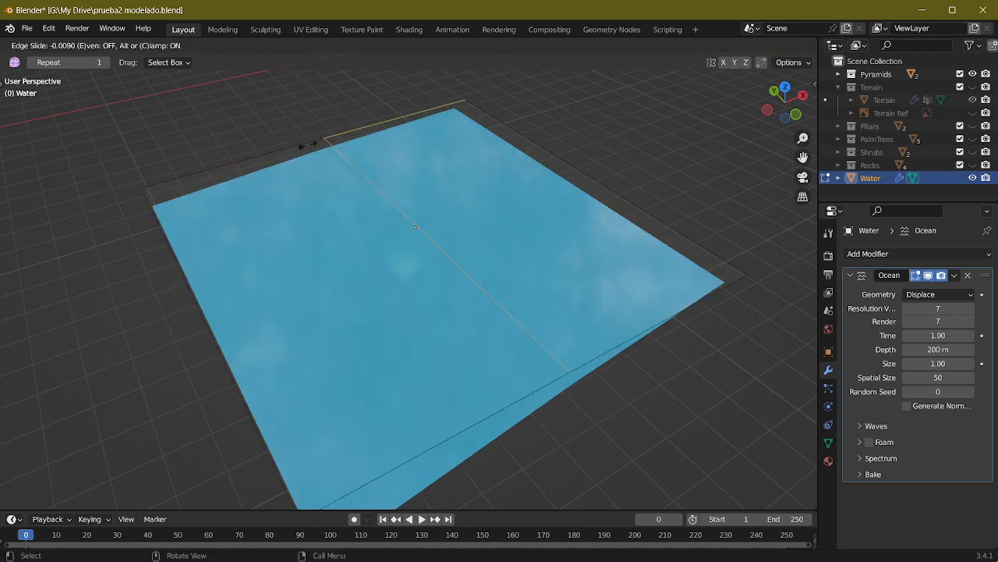
right_click(308, 145)
key(ctrl+r)
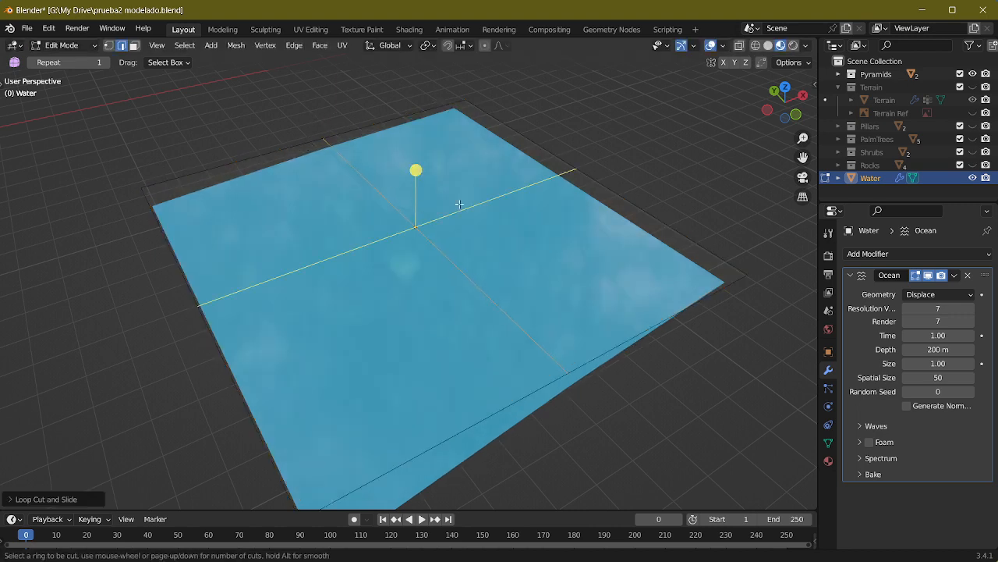
click(583, 177)
right_click(583, 177)
key(ctrl+z)
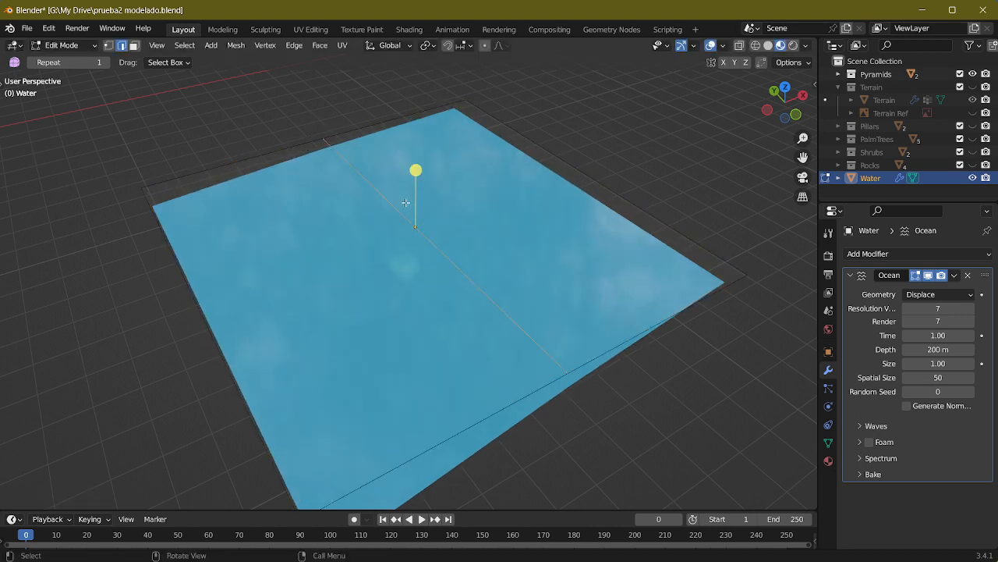
key(ctrl+r)
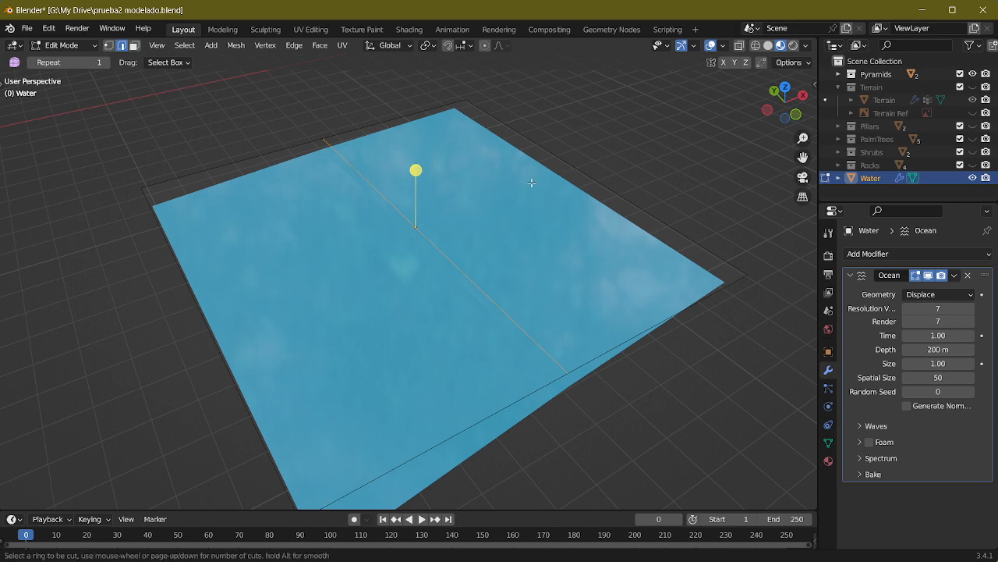
click(583, 177)
right_click(583, 177)
key(ctrl+r)
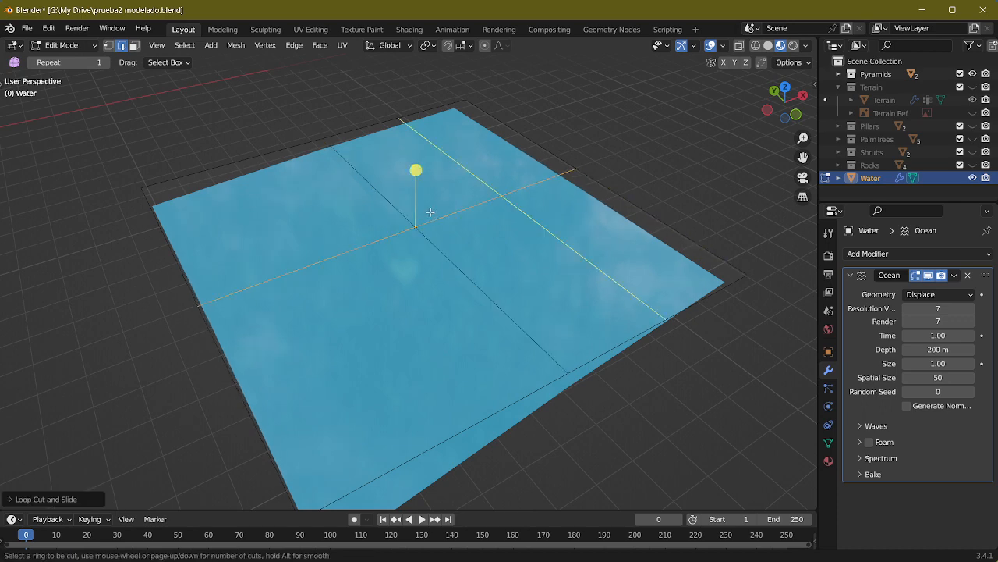
right_click(443, 216)
key(ctrl+z)
key(ctrl+z)
Step: Add a dense series of evenly spaced parallel loop cuts across the Water plane in one direction
key(ctrl+r)
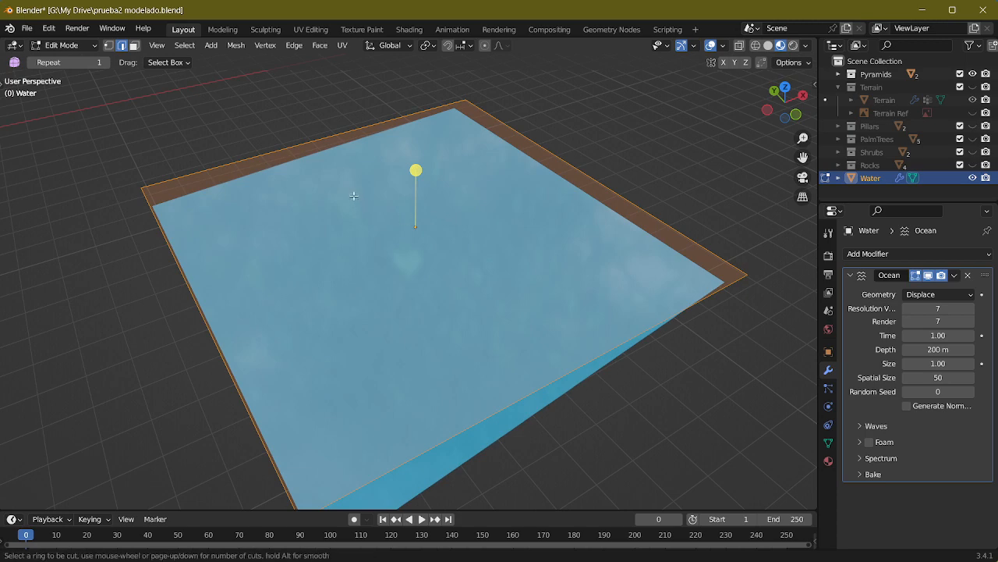
scroll(342, 151, up, 17)
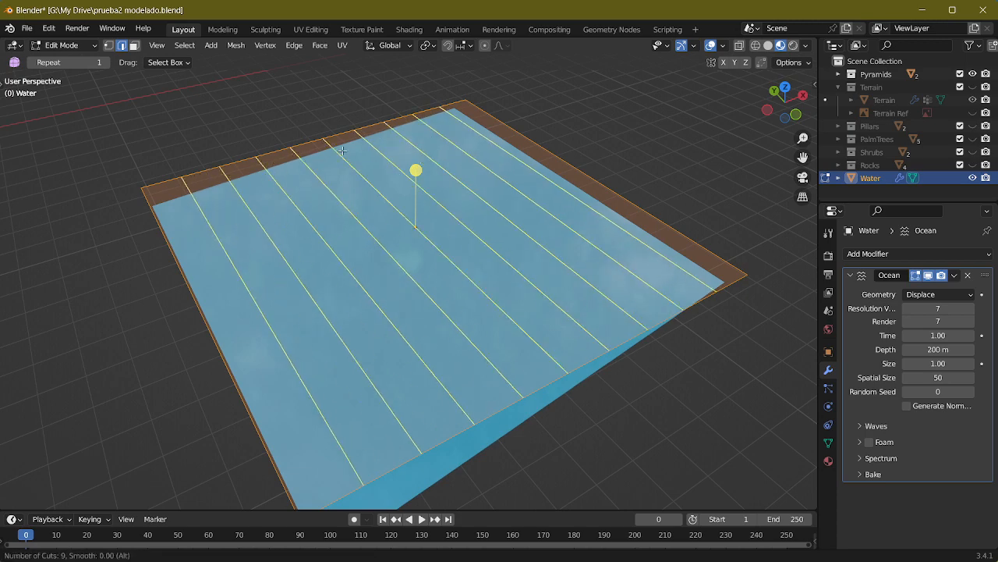
click(342, 150)
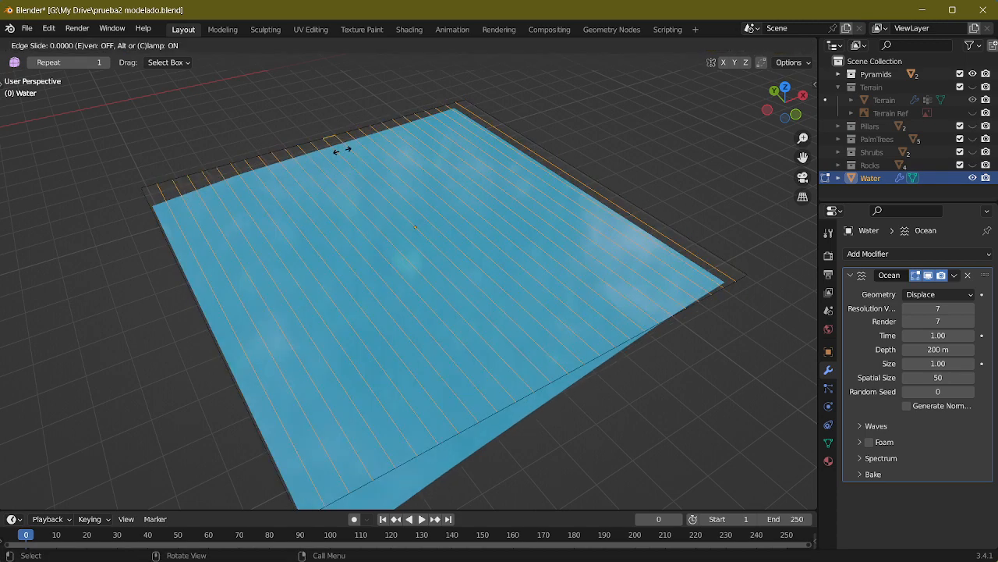
click(342, 150)
Step: Add 28 loop cuts to the Water plane in the perpendicular direction and return to Object Mode
key(ctrl+r)
scroll(559, 166, up, 20)
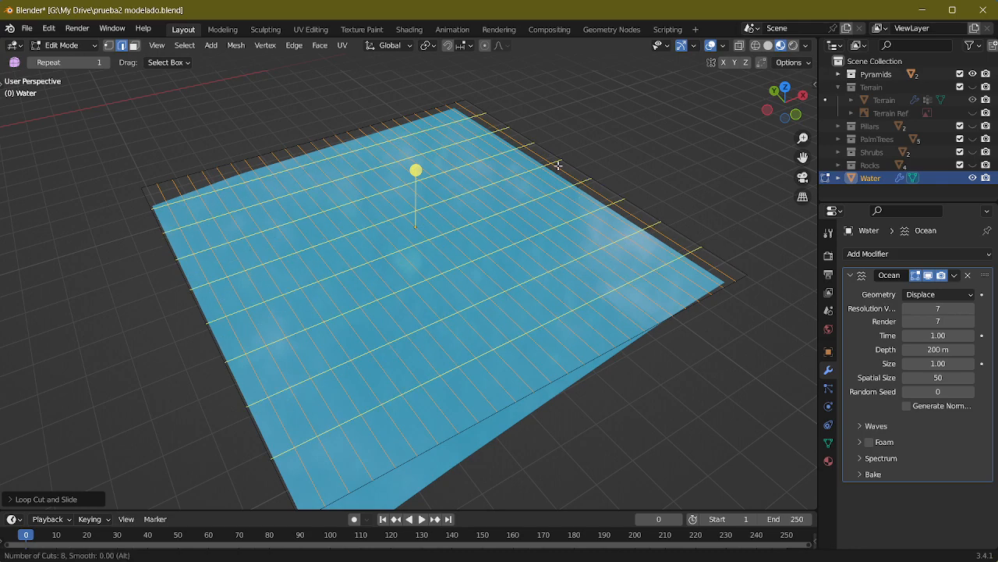
scroll(558, 166, up, 1)
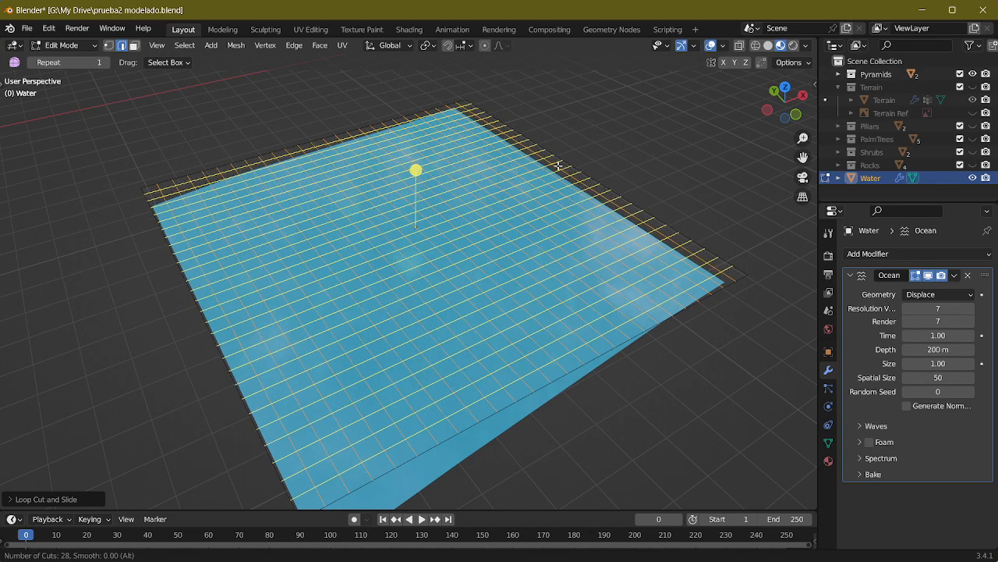
click(559, 166)
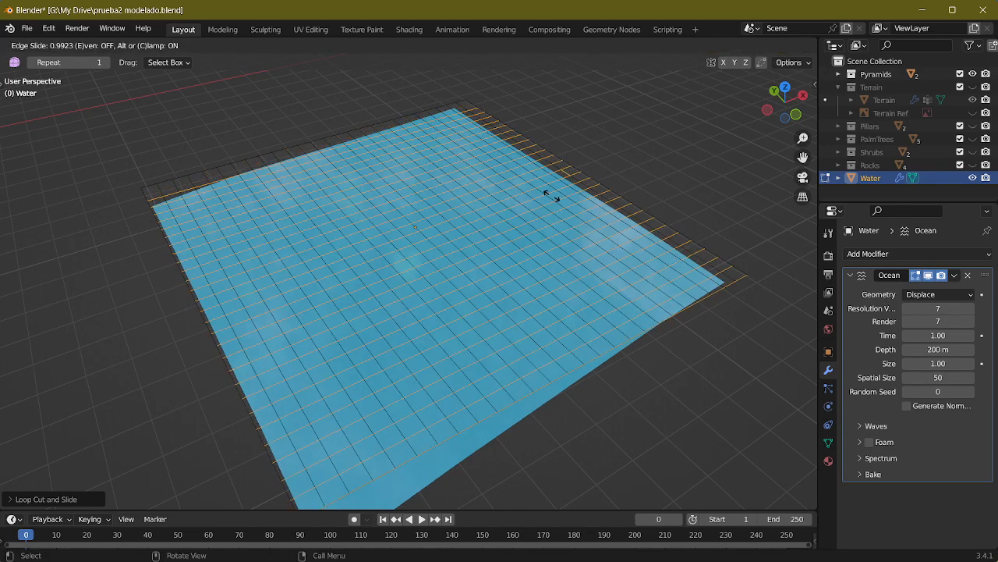
click(550, 200)
mouse_move(591, 226)
middle_down()
mouse_move(573, 233)
mouse_move(593, 227)
middle_up()
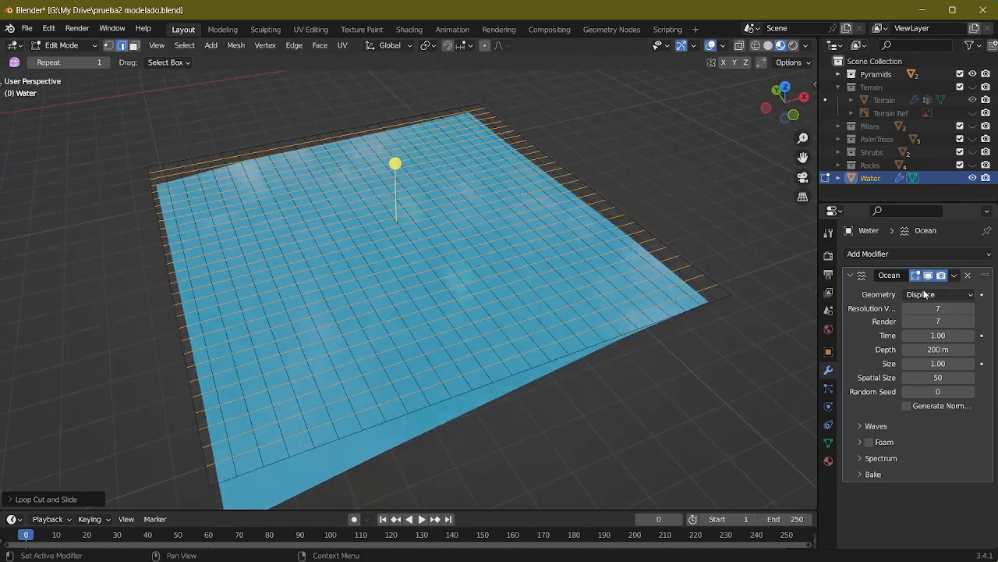
key(Tab)
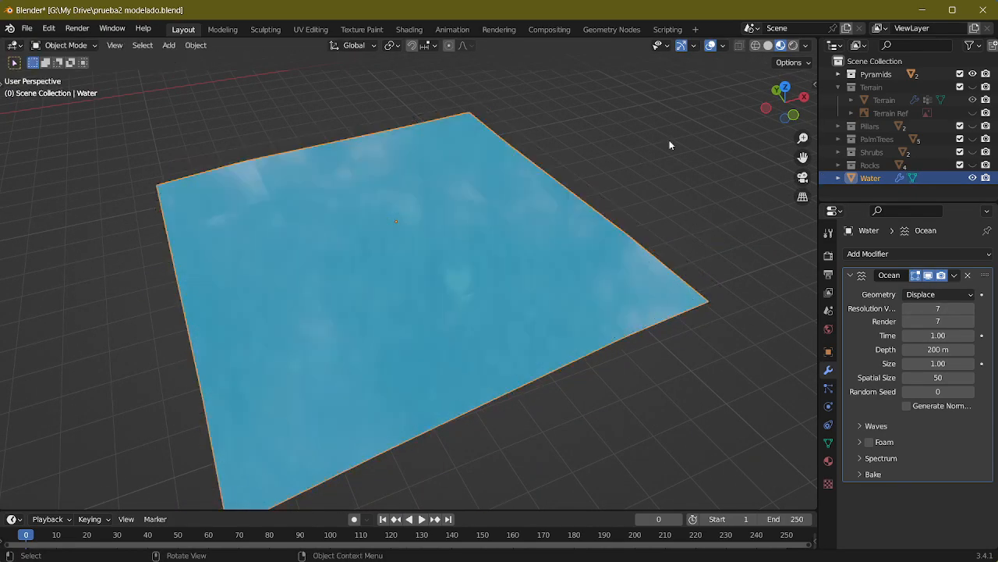
Step: Set the Ocean modifier's viewport resolution to 6 and shade the Water plane smooth
mouse_move(938, 308)
mouse_down()
mouse_move(964, 308)
mouse_move(927, 308)
mouse_up()
key(Return)
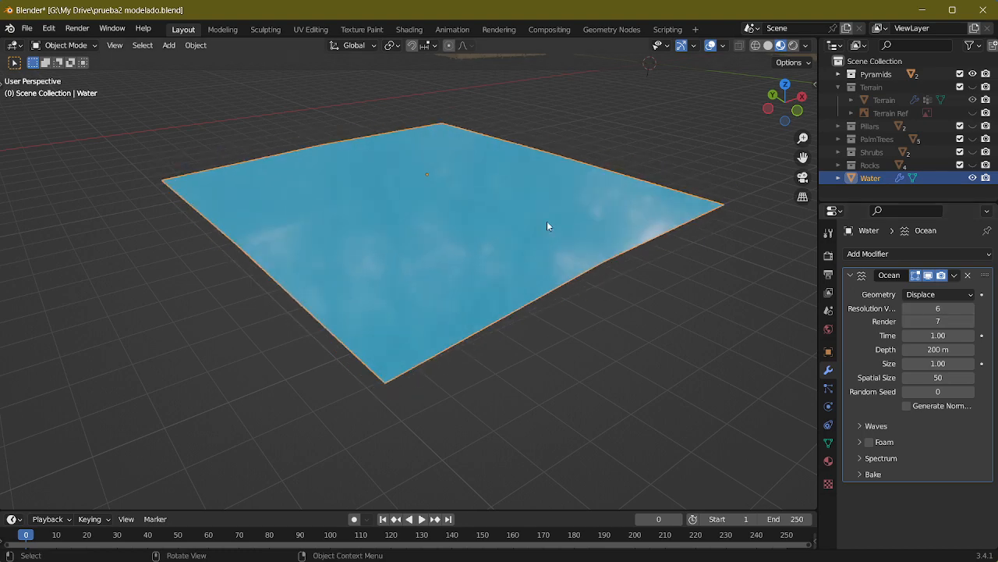
right_click(546, 222)
click(499, 211)
middle_drag(613, 255, 787, 332)
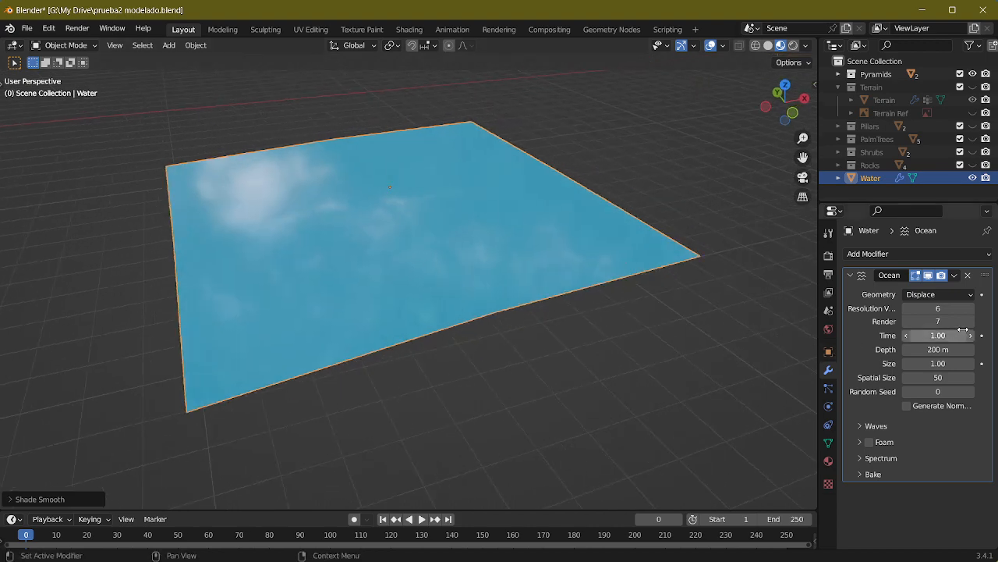
Step: Set the Ocean modifier's render resolution to 1, viewport resolution to 7 and Time to 0.80
mouse_move(938, 321)
mouse_down()
mouse_move(967, 308)
mouse_move(909, 308)
mouse_move(946, 308)
mouse_up()
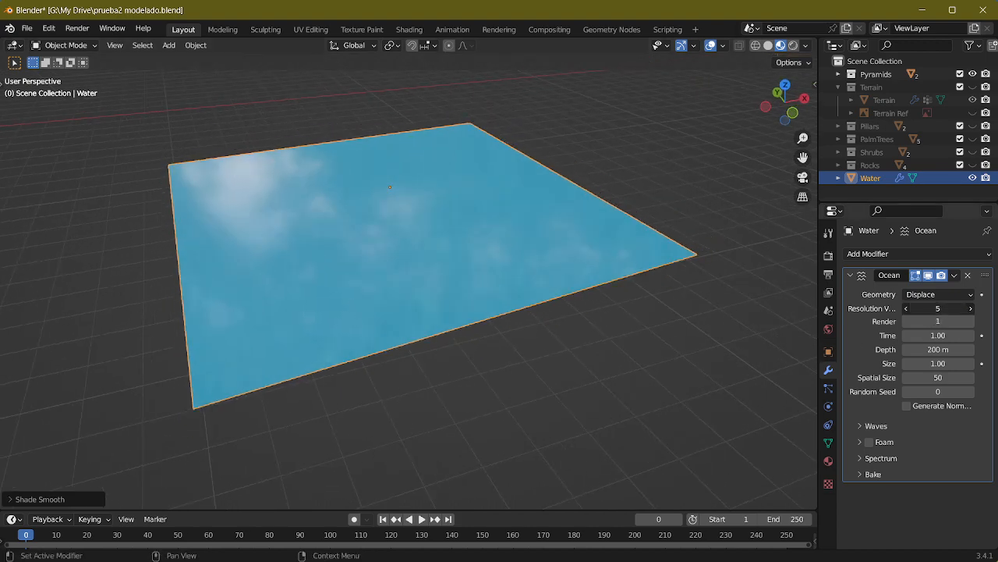
middle_drag(741, 327, 664, 286)
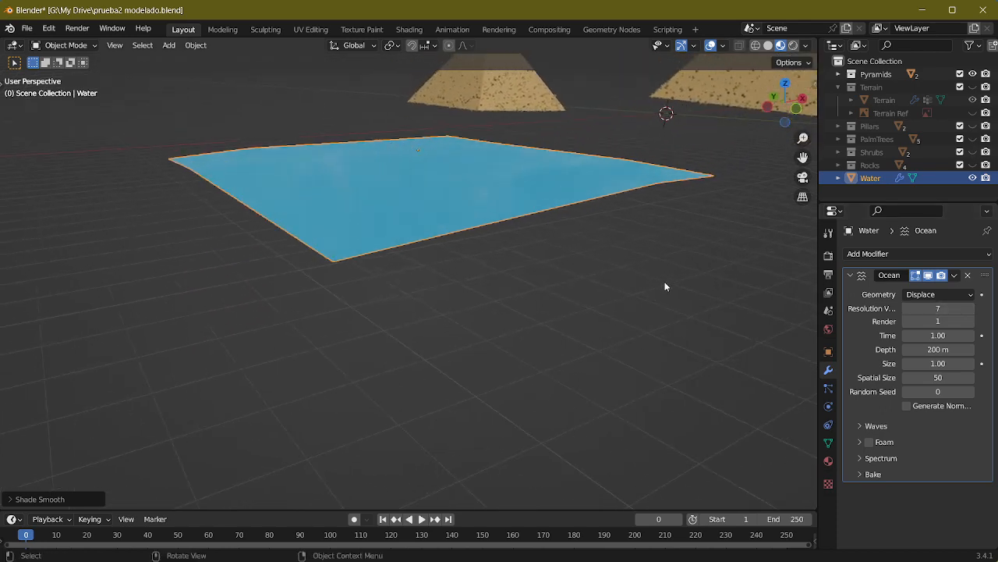
mouse_move(938, 335)
mouse_down()
mouse_move(955, 335)
mouse_move(928, 335)
mouse_up()
scroll(574, 207, up, 8)
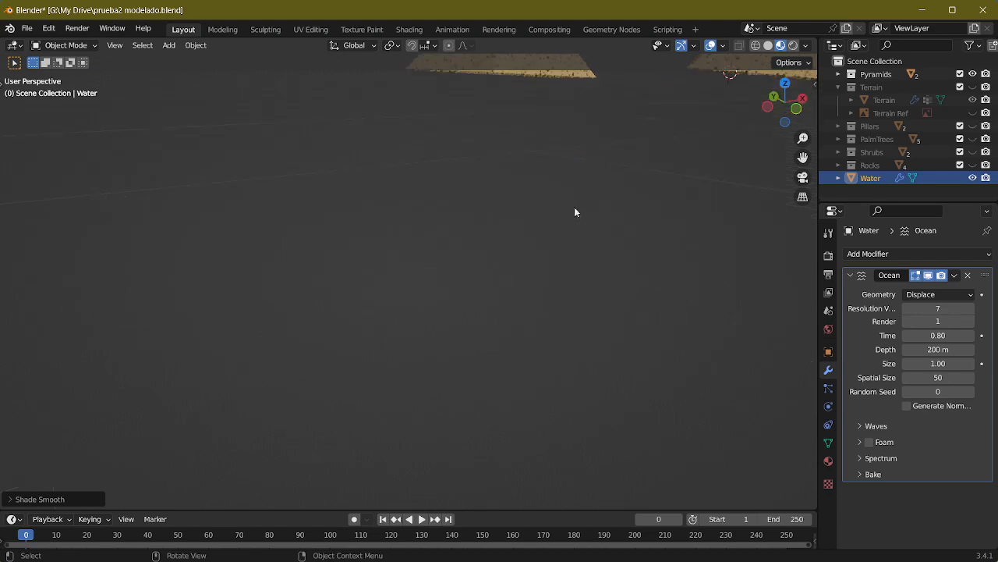
scroll(575, 213, down, 8)
middle_drag(574, 206, 601, 320)
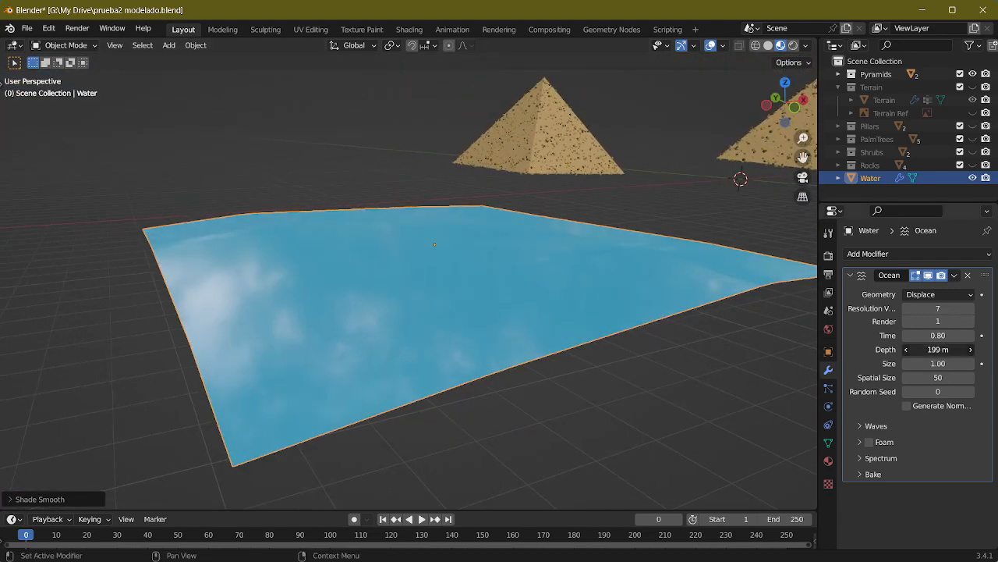
Step: Set the Ocean modifier's Size to 0.28 and Depth to 1 m, trying several larger depths first
drag(936, 350, 931, 350)
key(Return)
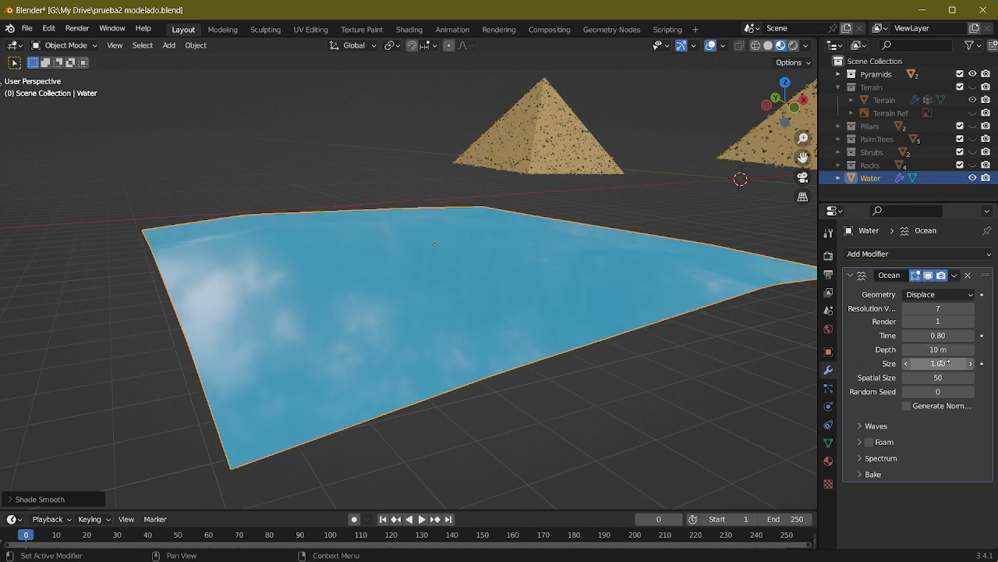
drag(942, 364, 915, 355)
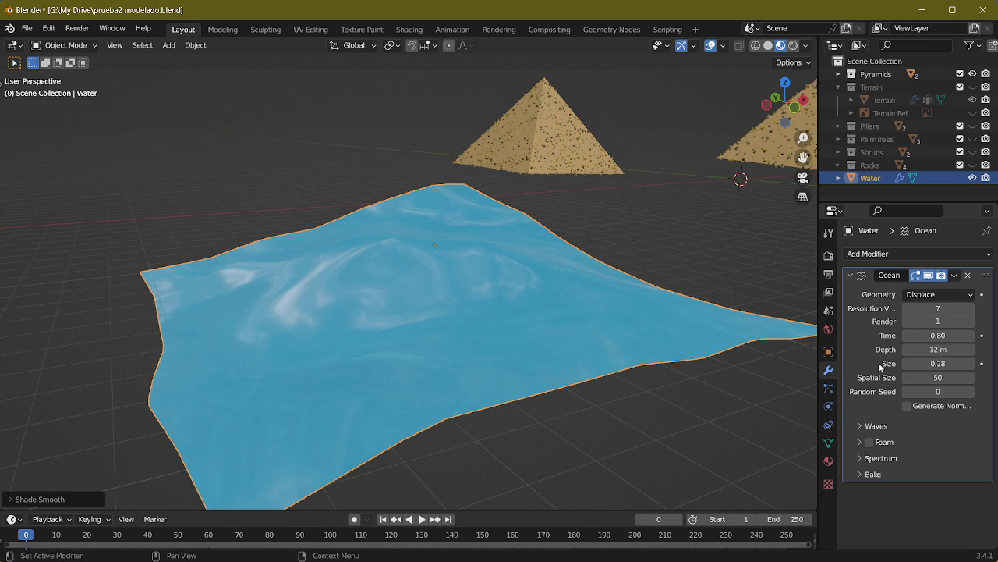
text(100)
key(Return)
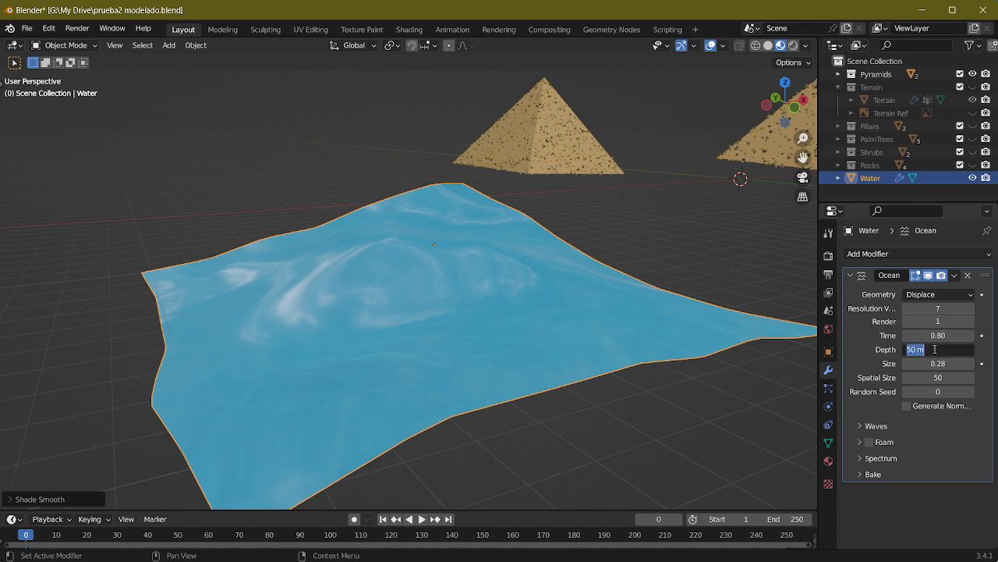
text(1)
key(Return)
Step: Set the Ocean modifier's viewport resolution to 6 and its render resolution to 1 while checking the wave shape
middle_drag(511, 314, 702, 312)
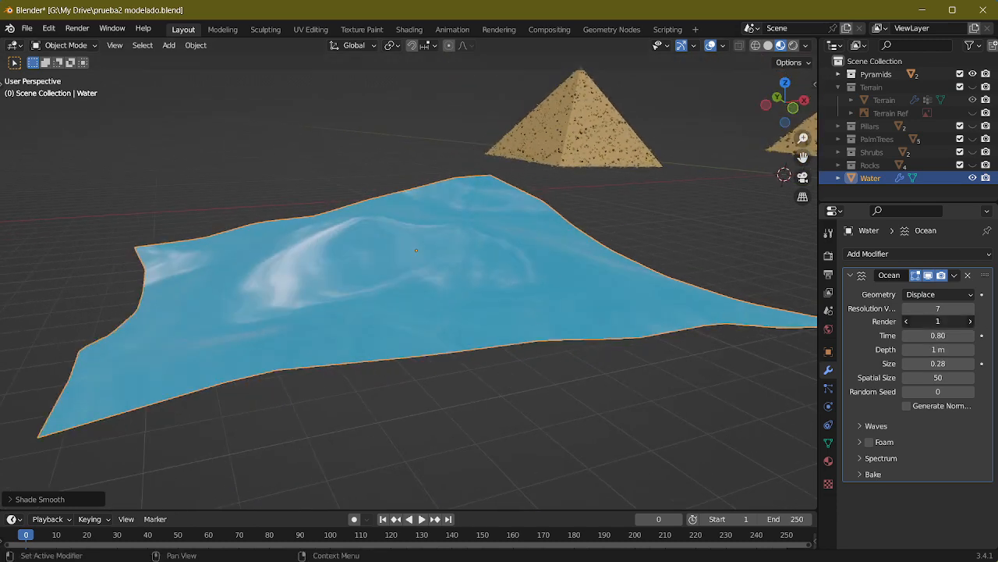
mouse_move(950, 306)
mouse_down()
mouse_move(989, 307)
mouse_move(903, 306)
mouse_move(942, 306)
mouse_up()
middle_drag(640, 304, 680, 313)
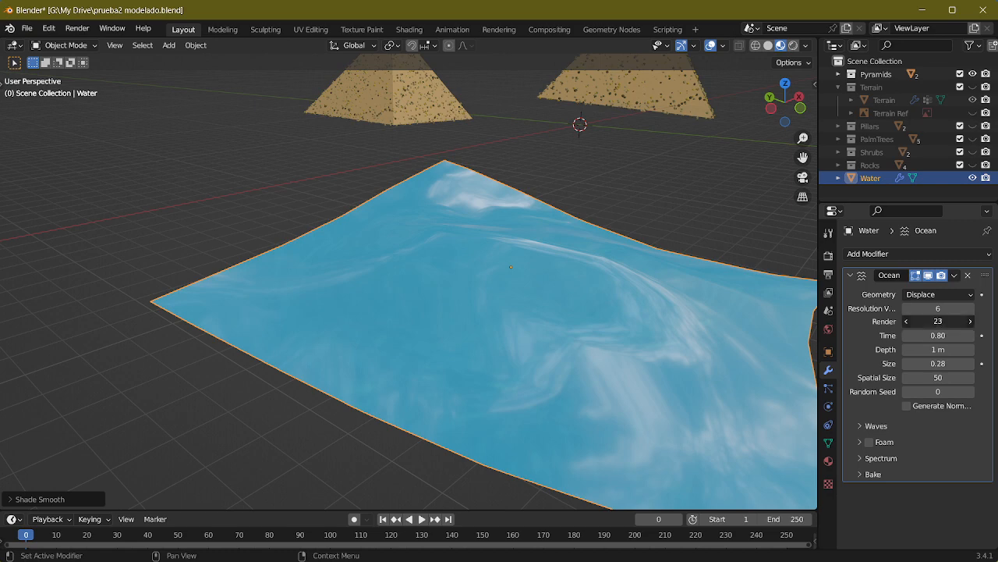
middle_drag(804, 339, 686, 327)
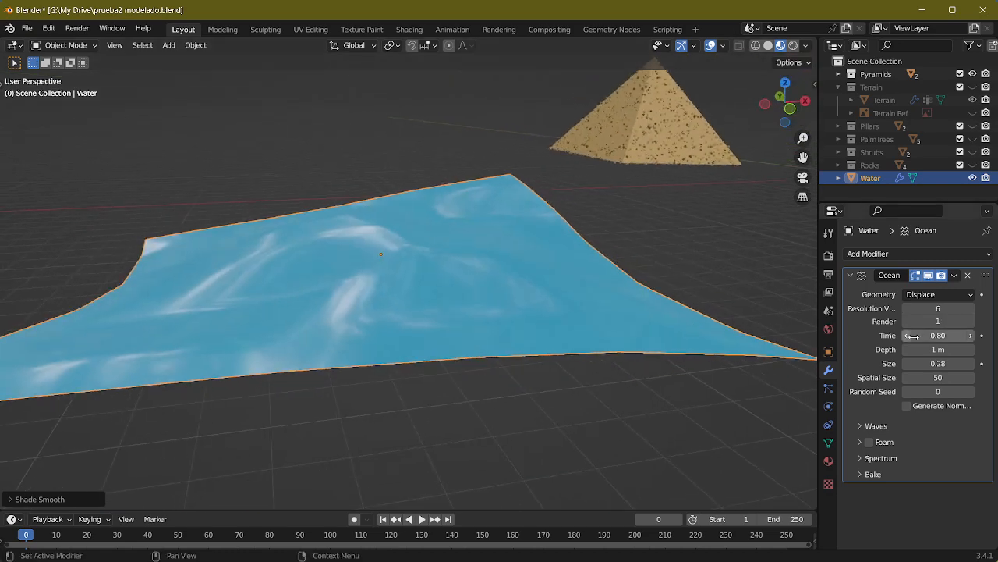
Step: Set the Ocean modifier's Size to 0.40 and its Time to 0.00
drag(939, 336, 948, 364)
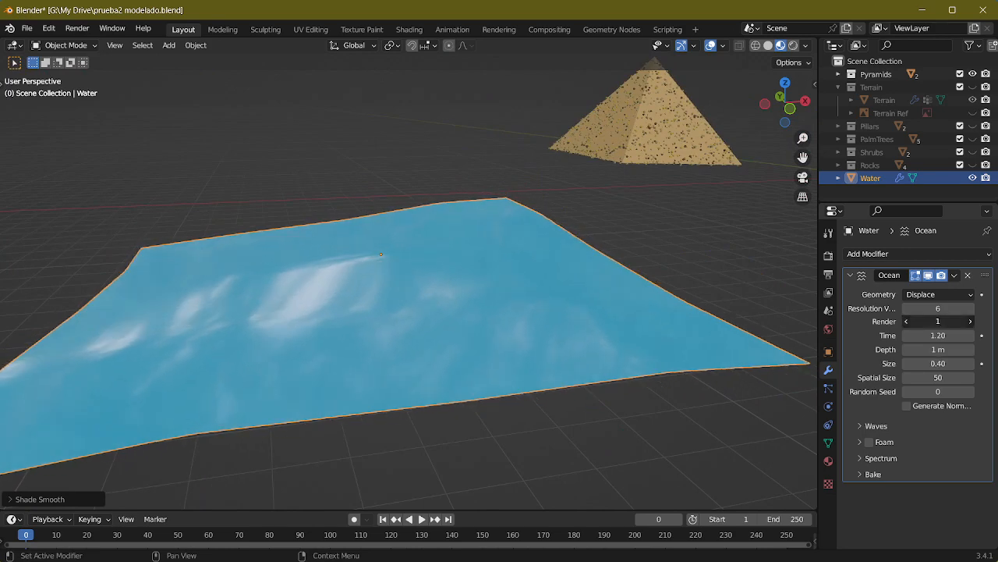
mouse_move(941, 336)
mouse_down()
mouse_move(956, 335)
mouse_move(929, 336)
mouse_up()
middle_drag(532, 247, 564, 281)
scroll(559, 274, down, 3)
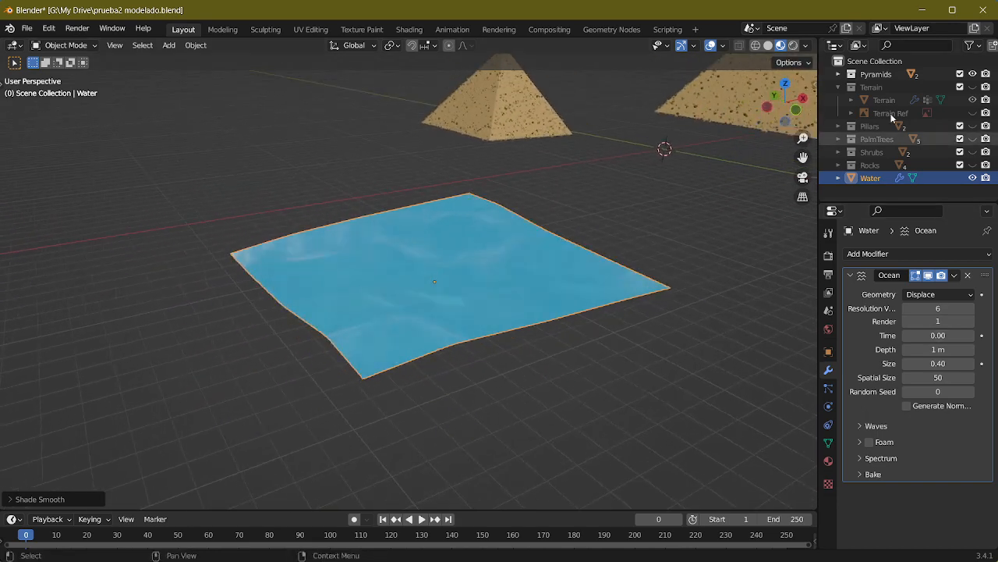
Step: Show the Terrain collection again and lower the Water object along the Z axis into the pond basin
click(973, 100)
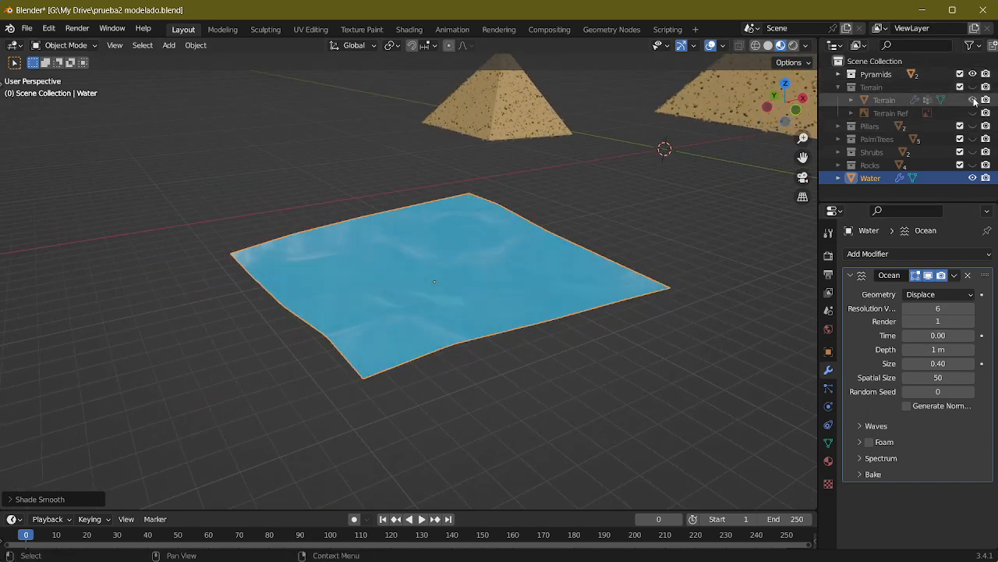
click(973, 88)
middle_drag(494, 189, 462, 181)
scroll(507, 242, up, 3)
key(g)
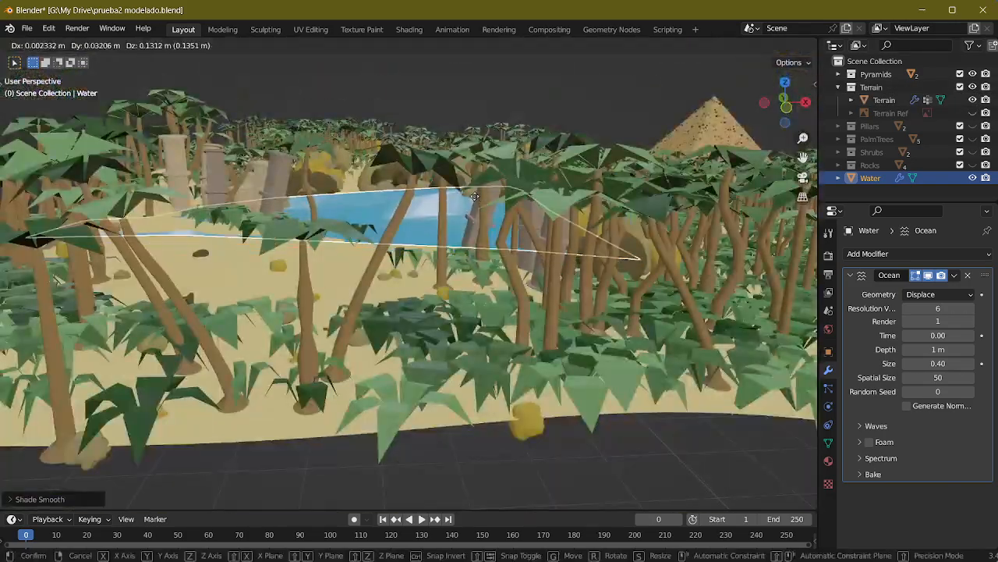
key(z)
click(475, 227)
middle_drag(475, 227, 608, 199)
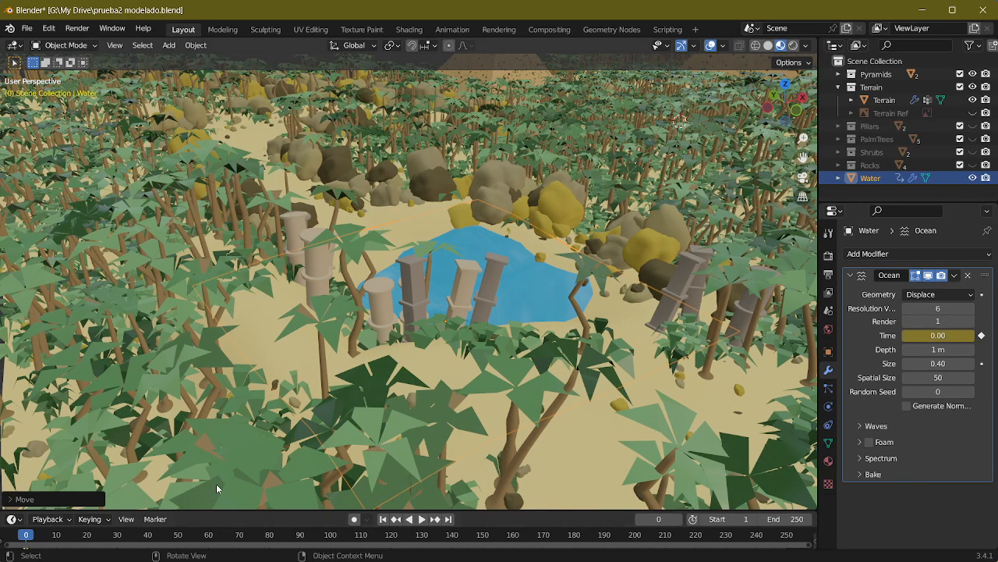
Step: Go to frame 251 in the timeline and set the Ocean modifier's Time to 250
scroll(218, 488, down, 10)
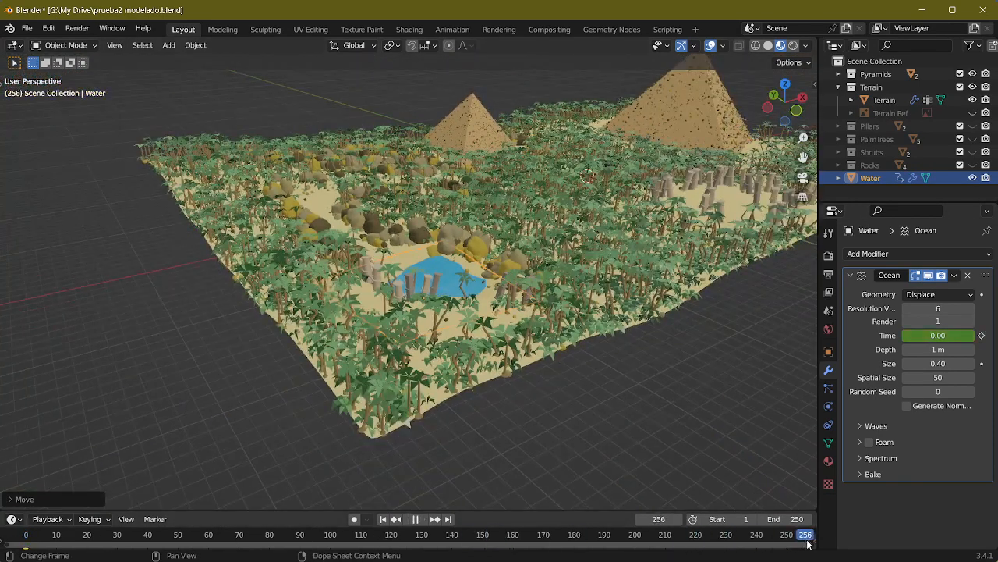
drag(808, 544, 798, 544)
scroll(612, 541, down, 10)
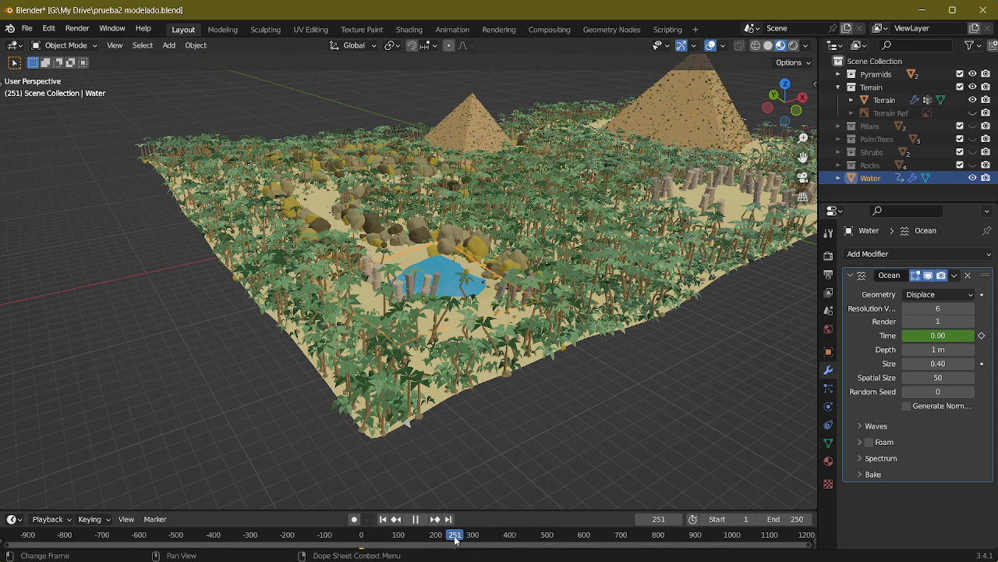
scroll(454, 538, up, 8)
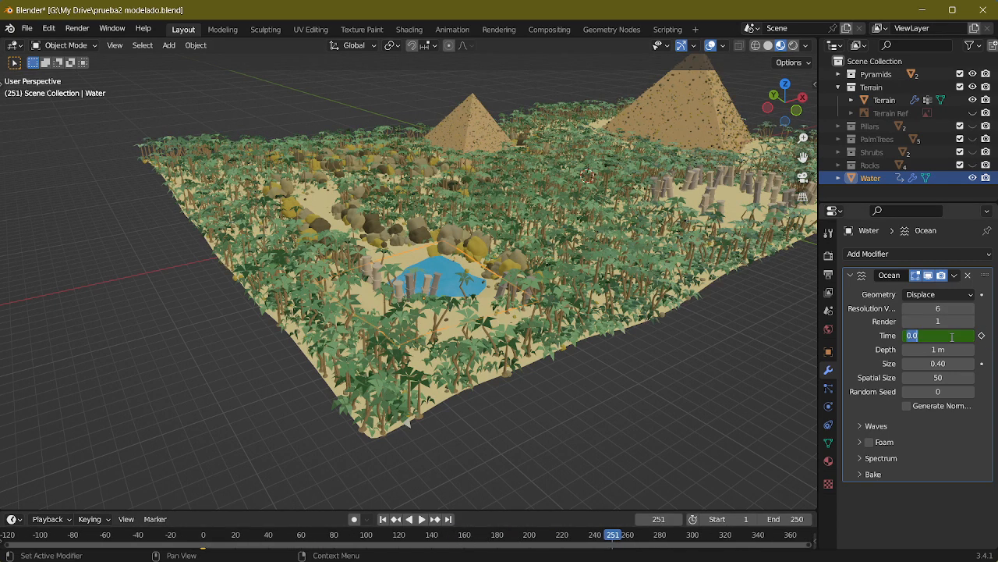
click(952, 336)
text(250)
key(Return)
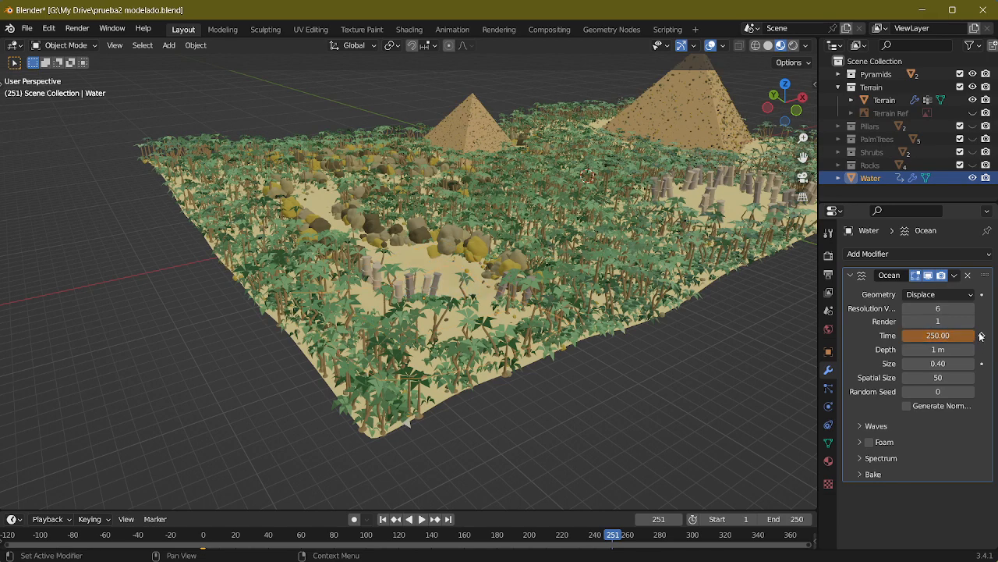
Step: Keyframe the Ocean modifier's Time at frame 251 and play the animation from frame 0 to check the waves
middle_drag(576, 364, 546, 370)
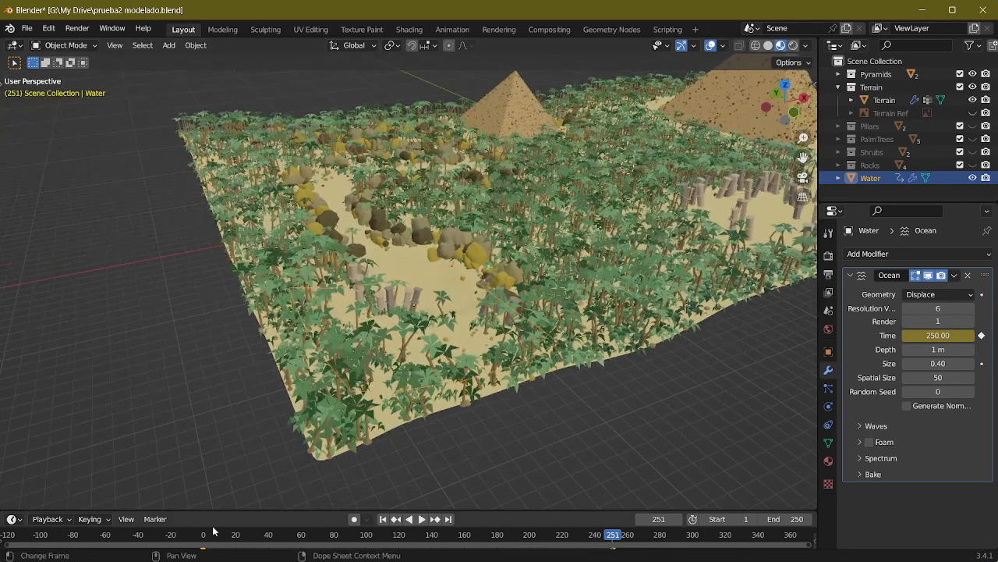
drag(214, 531, 202, 534)
click(422, 518)
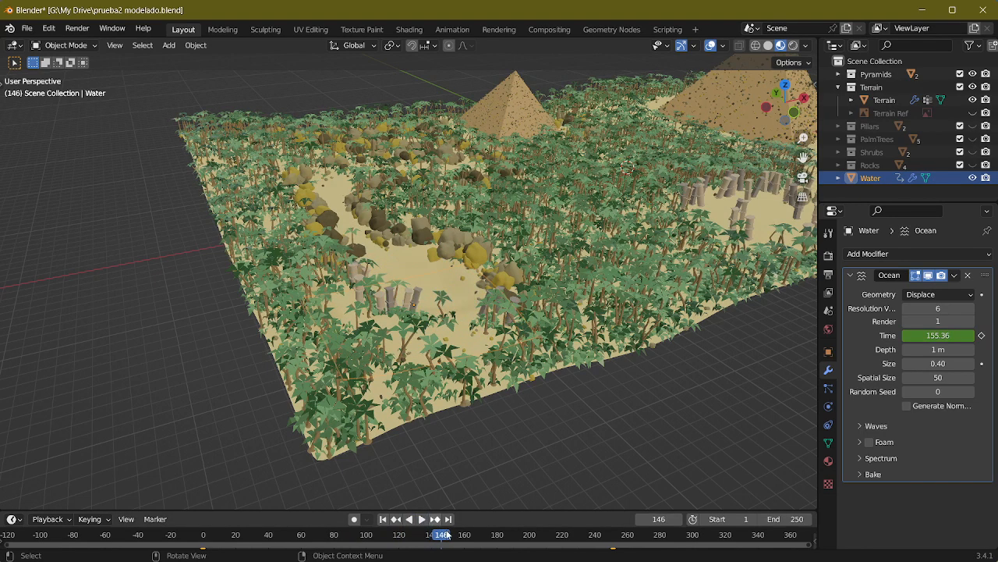
key(Escape)
Step: Remove the Ocean modifier from the Water object and raise the plane along the Z axis to fill the pond basin
click(968, 275)
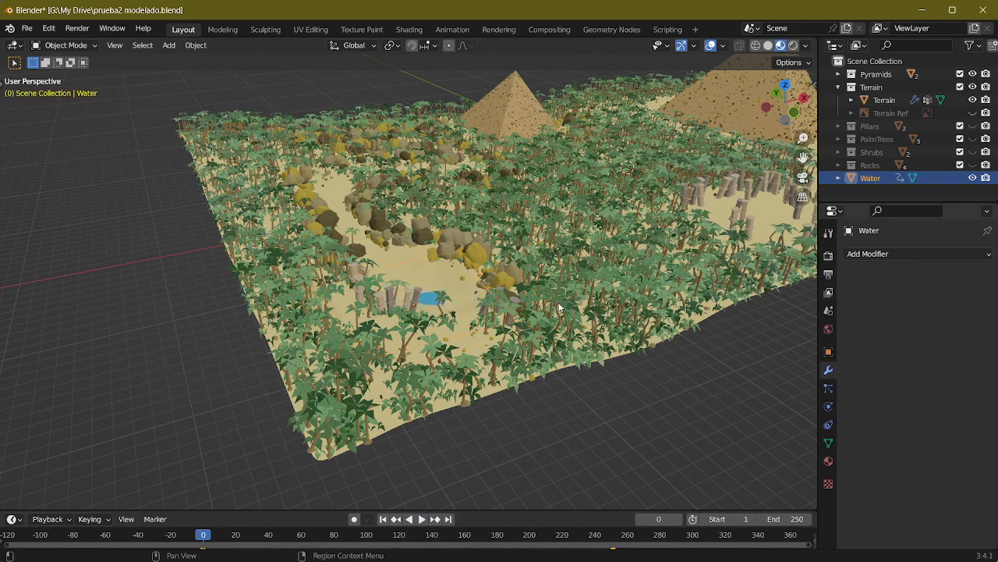
scroll(438, 287, up, 8)
key(g)
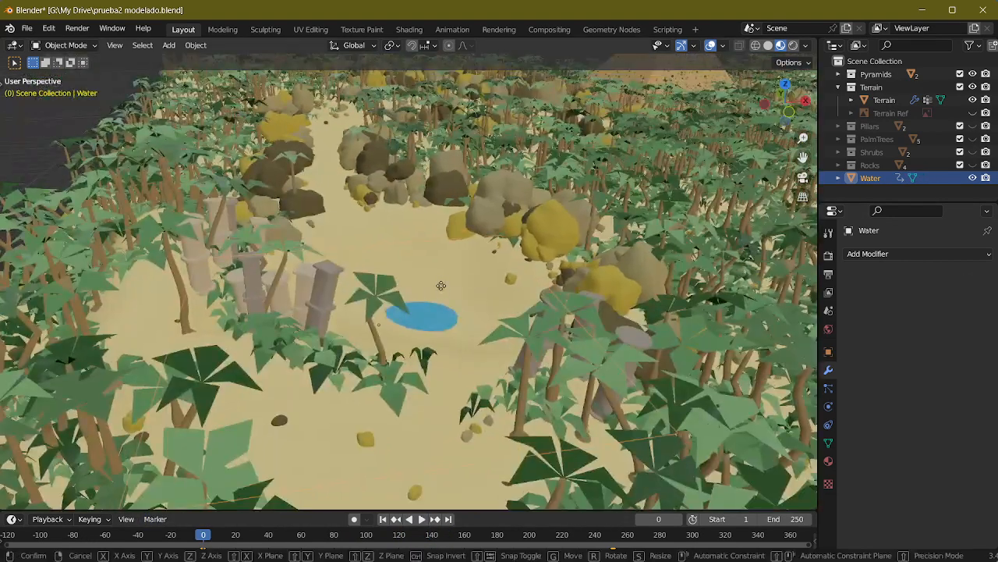
key(z)
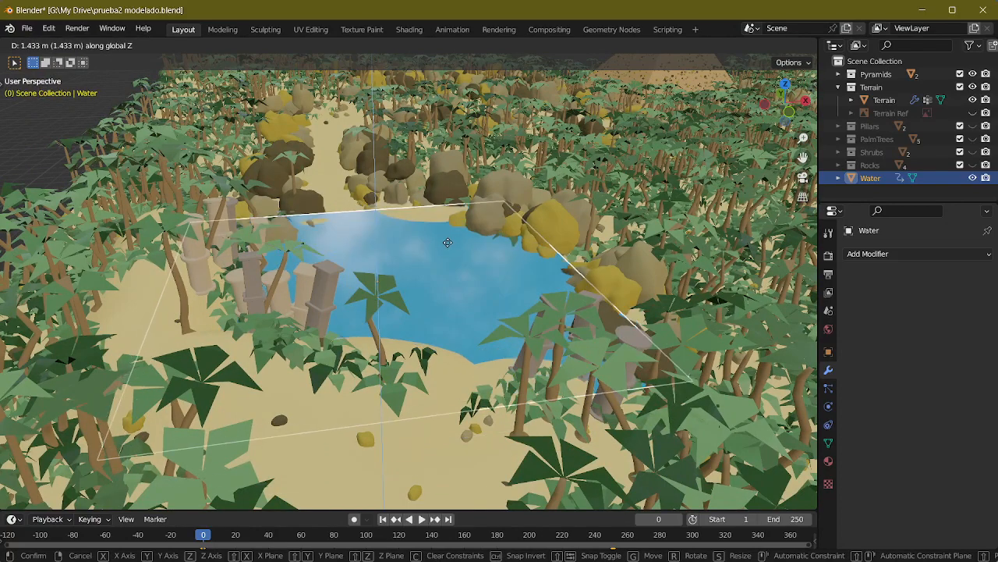
click(450, 245)
middle_drag(451, 245, 602, 294)
key(g)
key(z)
click(477, 284)
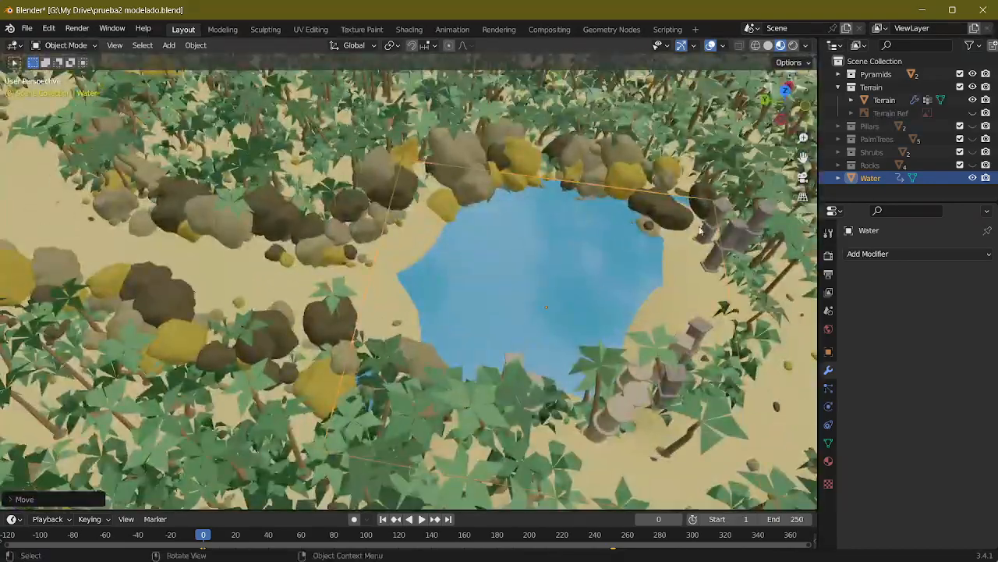
Step: Enter Edit Mode on the Terrain, select the area around the pond and smooth it, then clear the selection
click(907, 99)
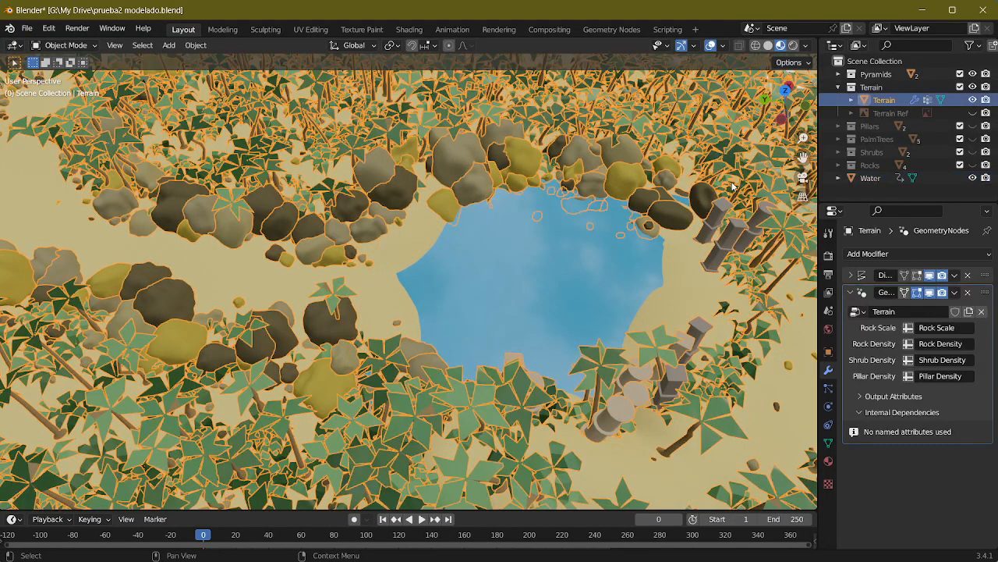
middle_drag(586, 251, 664, 226)
key(Tab)
middle_drag(604, 224, 598, 221)
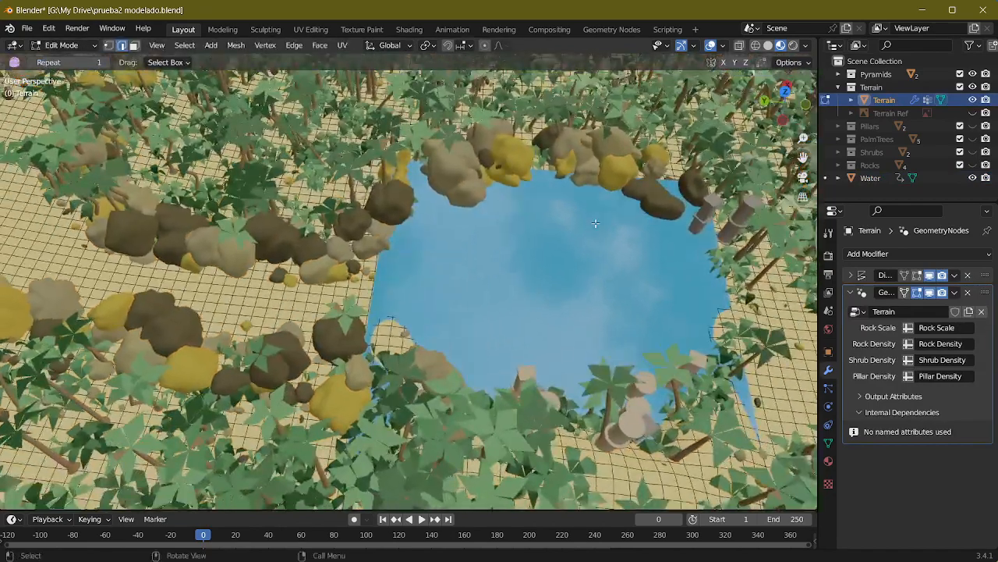
scroll(554, 217, down, 4)
drag(389, 180, 571, 360)
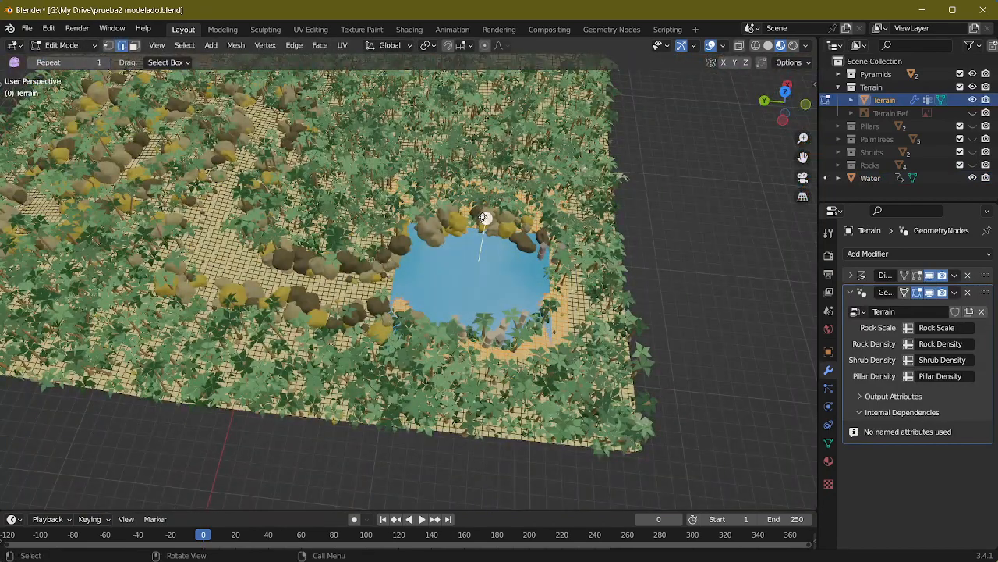
click(534, 79)
click(685, 242)
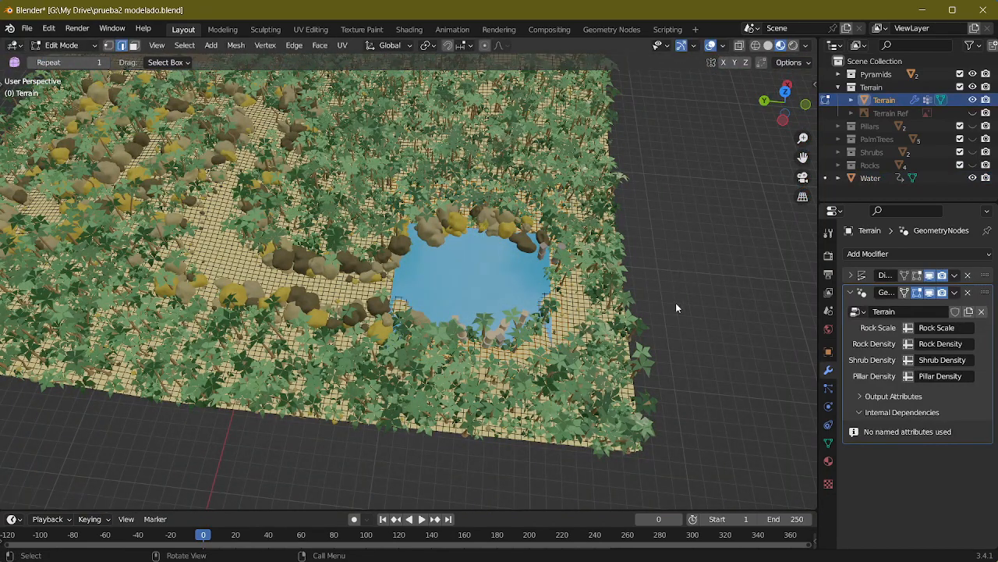
Step: Try to smooth the terrain patch on the shore where the rock-lined channel meets the pond
key(Tab)
middle_drag(675, 303, 485, 268)
scroll(542, 280, up, 6)
key(Tab)
drag(255, 181, 445, 365)
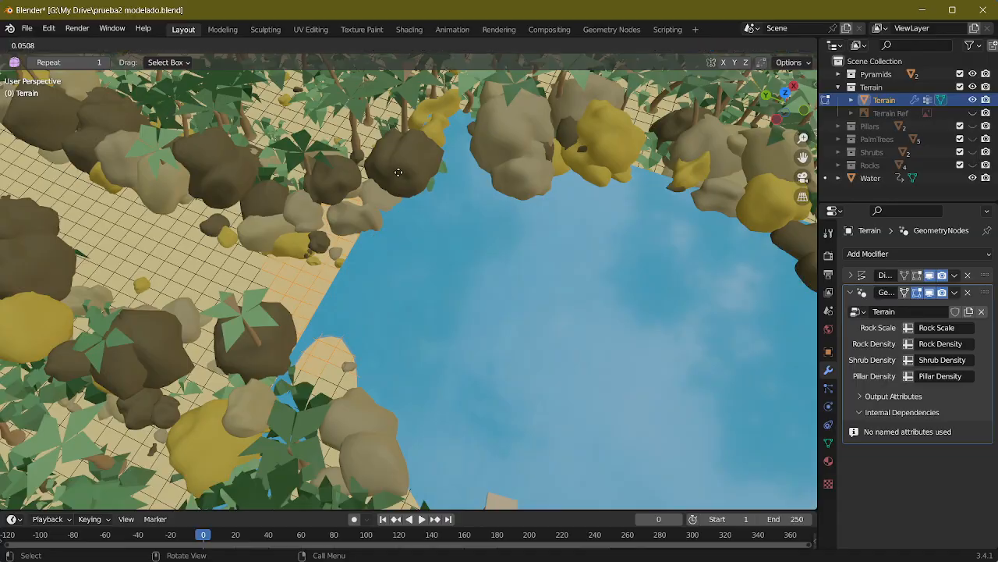
key(Tab)
Step: Undo the smoothing of the shore patch beside the rock-lined channel
middle_drag(417, 254, 531, 273)
scroll(301, 188, down, 3)
key(Tab)
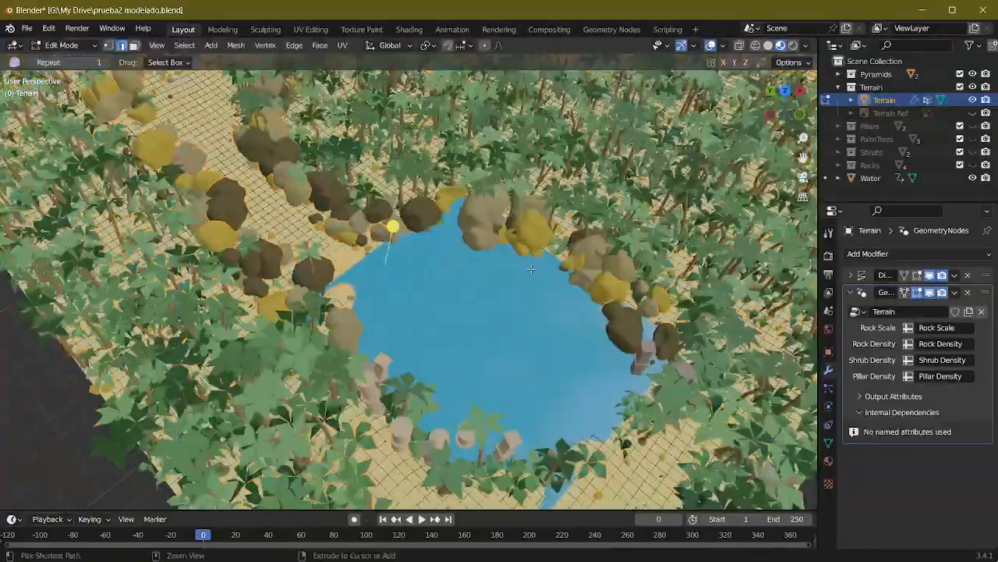
key(Tab)
key(Tab)
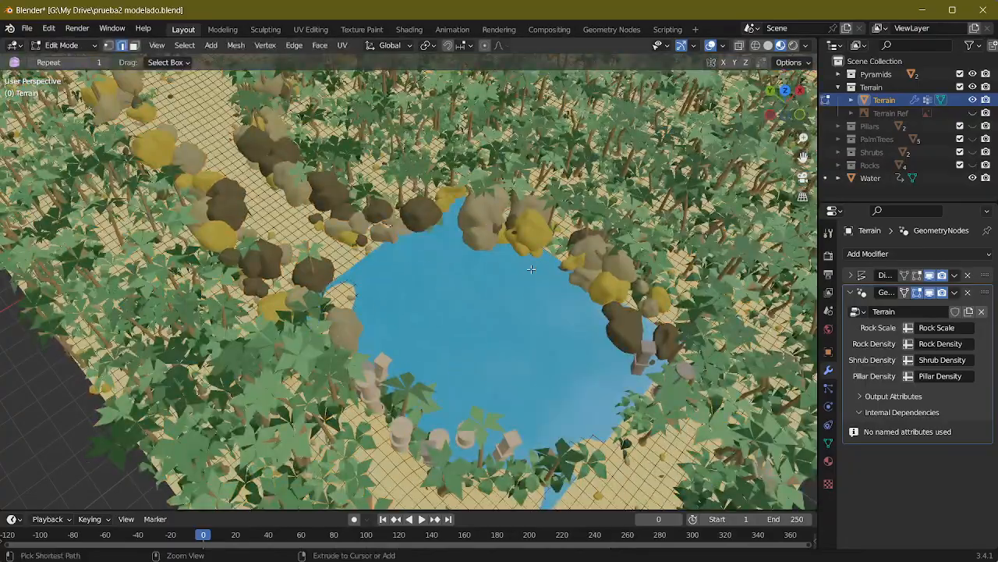
key(Tab)
Step: Enter Edit Mode on the Terrain and hide the Water object to expose the pond basin
middle_drag(534, 269, 575, 348)
scroll(546, 328, up, 2)
shift+middle_drag(466, 266, 499, 292)
key(Tab)
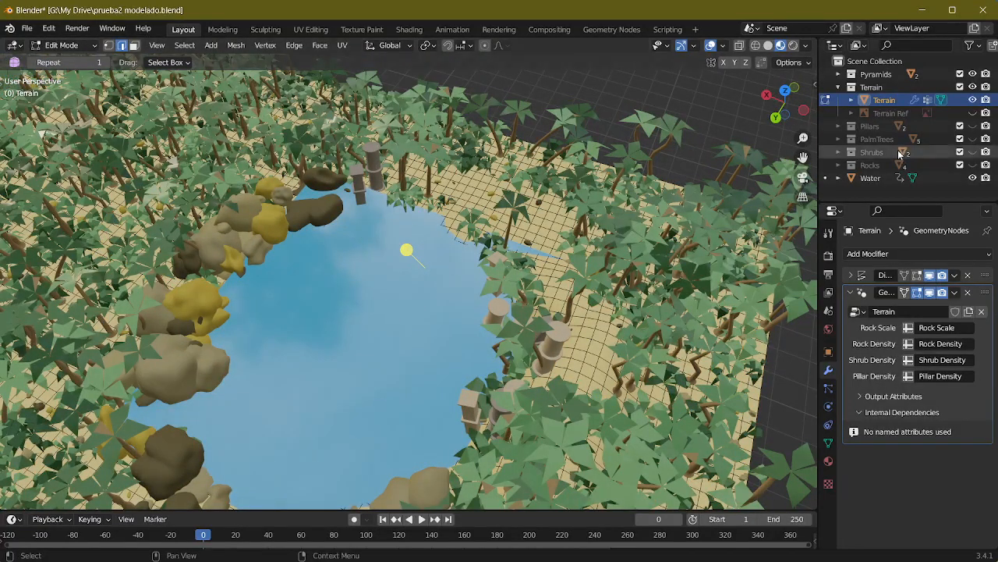
click(972, 178)
mouse_move(499, 231)
middle_down()
mouse_move(512, 228)
mouse_move(491, 217)
middle_up()
scroll(500, 229, up, 3)
Step: Move two terrain faces on the pond's rim outward in face selection, using smooth proportional editing with a 2.358 m radius
key(3)
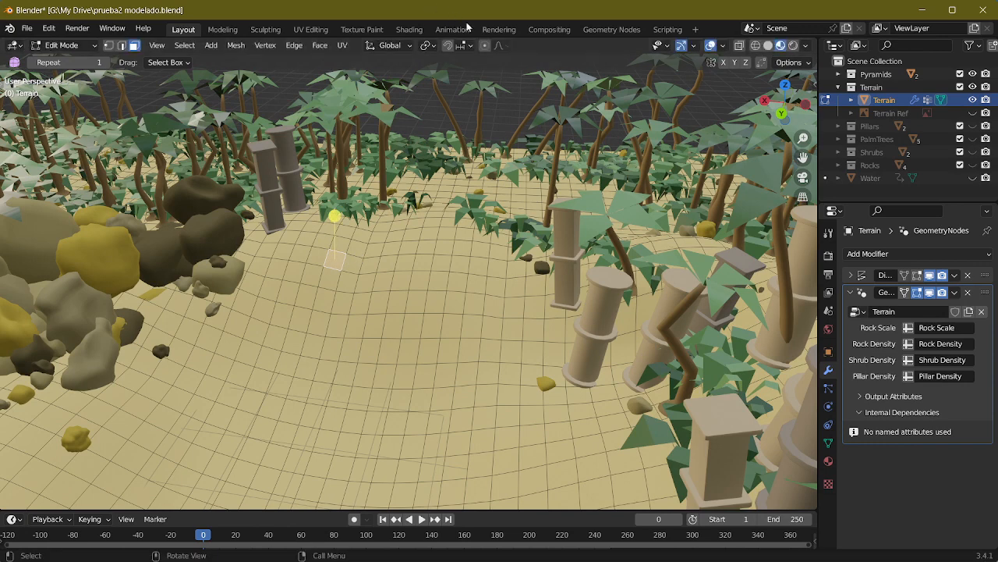
key(g)
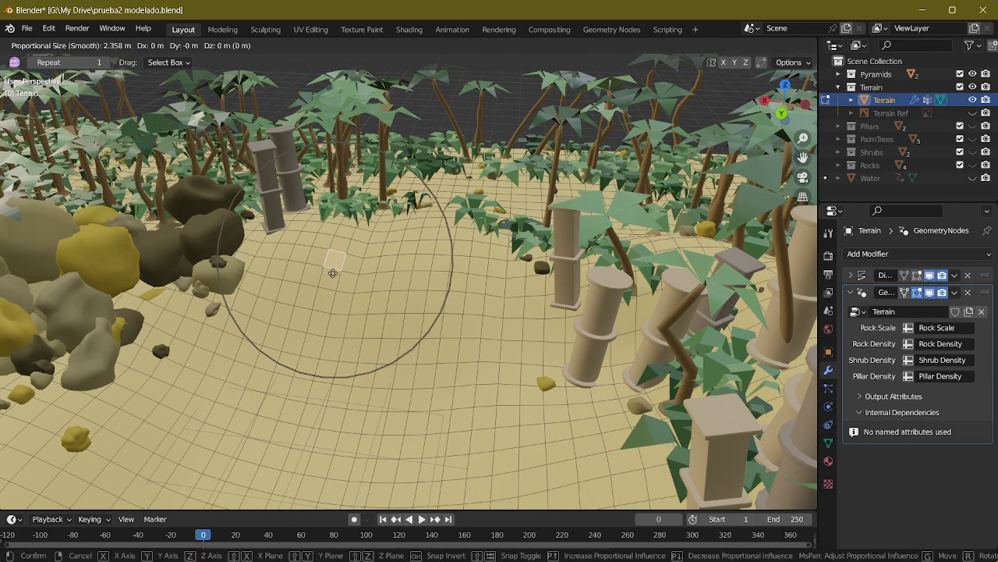
click(346, 253)
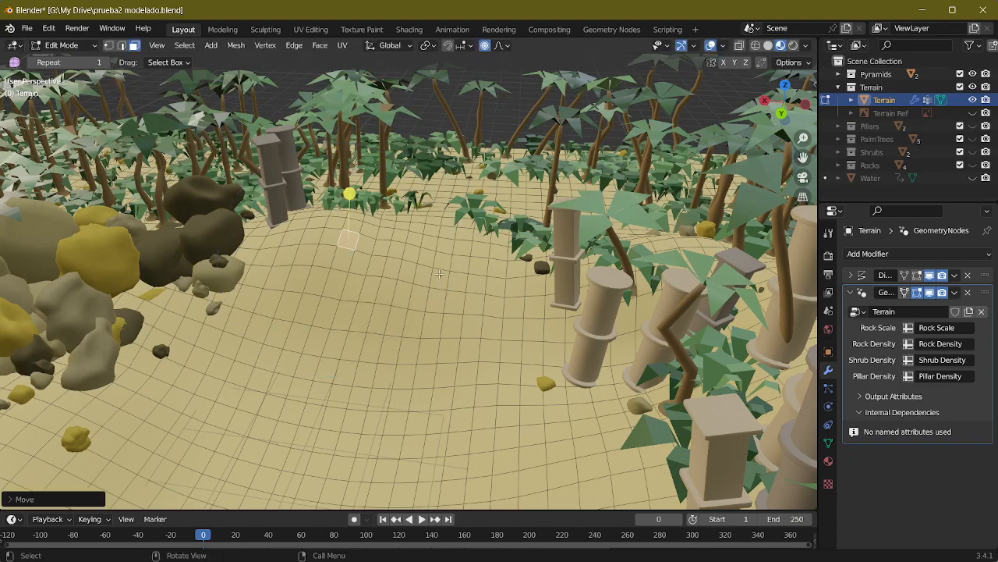
click(440, 275)
key(g)
click(468, 200)
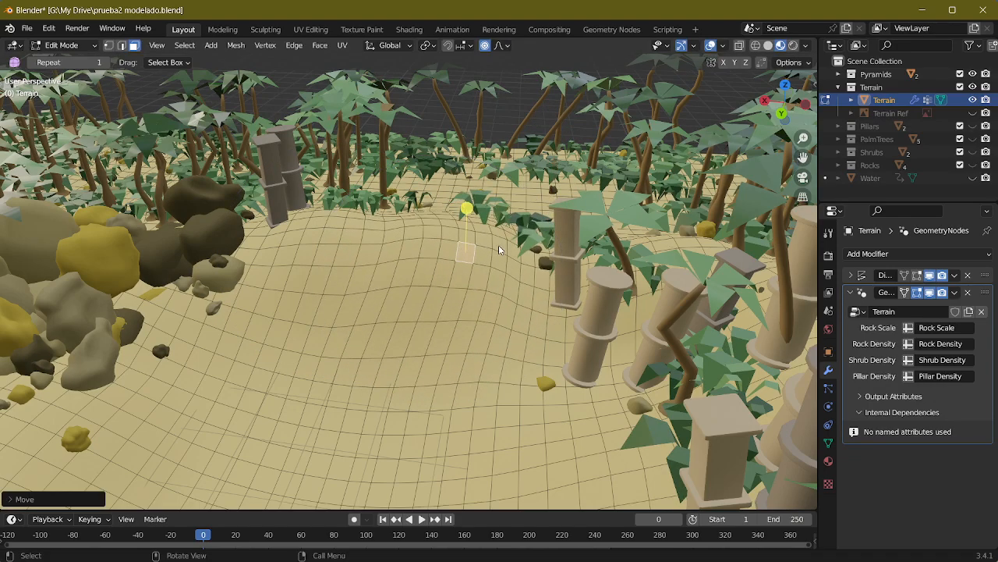
Step: Shift two faces at the pond's edge horizontally outward with the Z axis locked, keeping the 2.358 m proportional editing radius
middle_drag(468, 200, 535, 325)
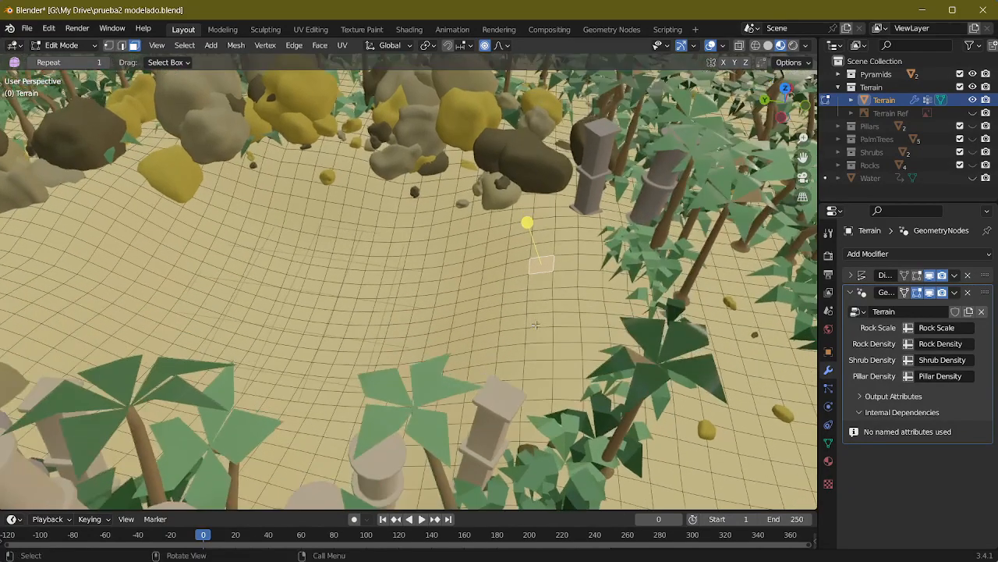
key(g)
key(z)
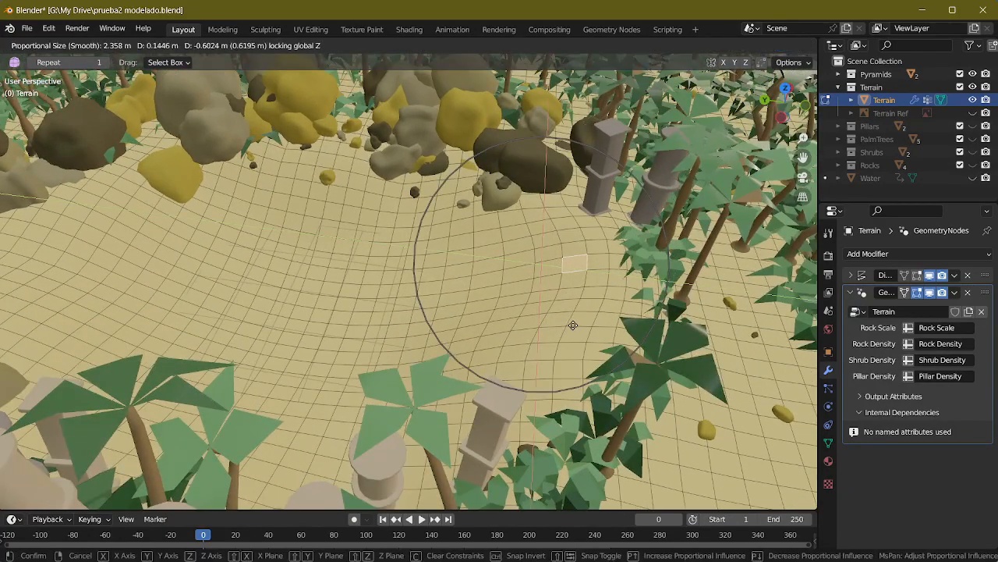
click(539, 353)
click(515, 357)
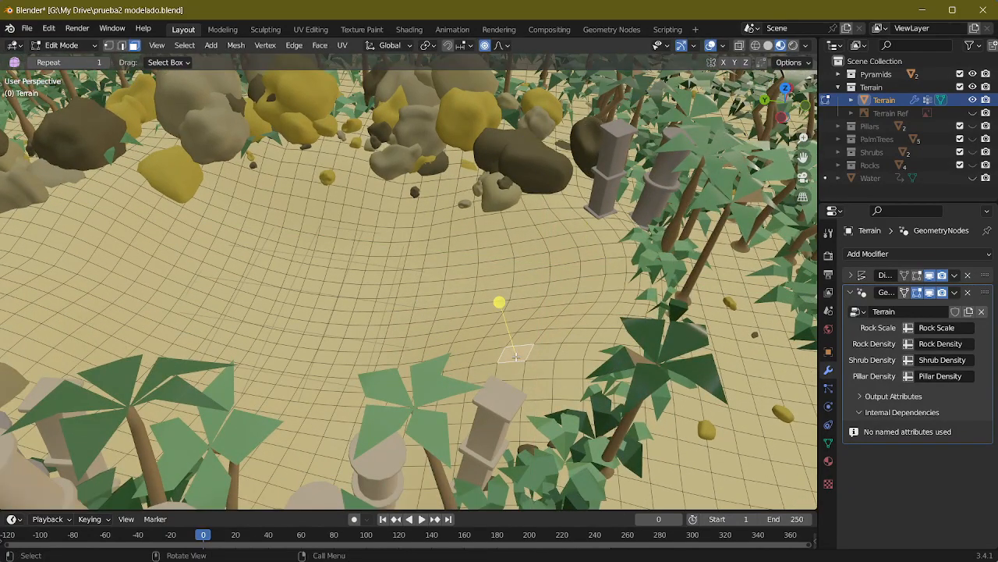
key(g)
key(z)
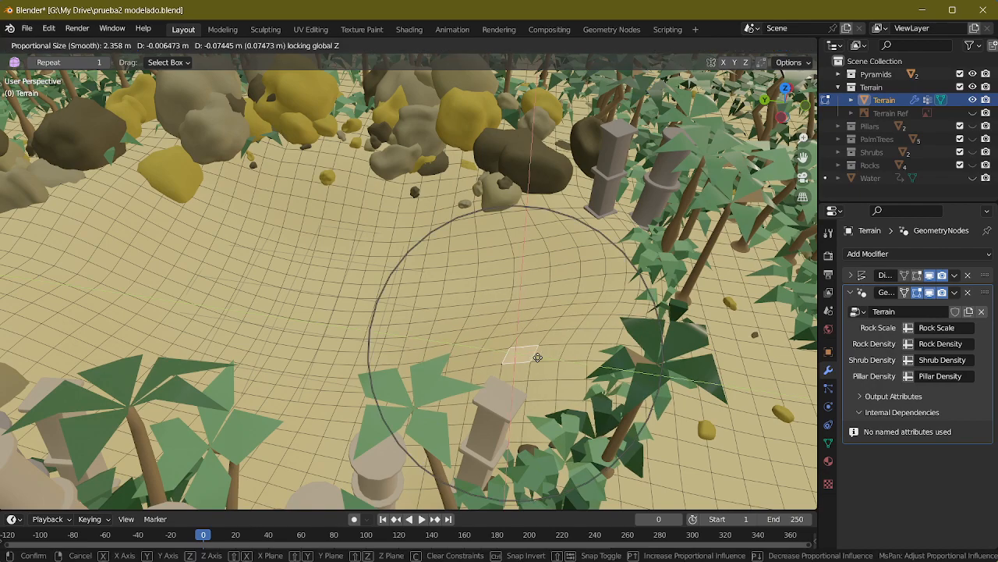
click(562, 366)
Step: Return the Terrain to Object Mode and show the Water object again
middle_drag(562, 367, 559, 232)
key(Tab)
click(972, 178)
key(g)
key(z)
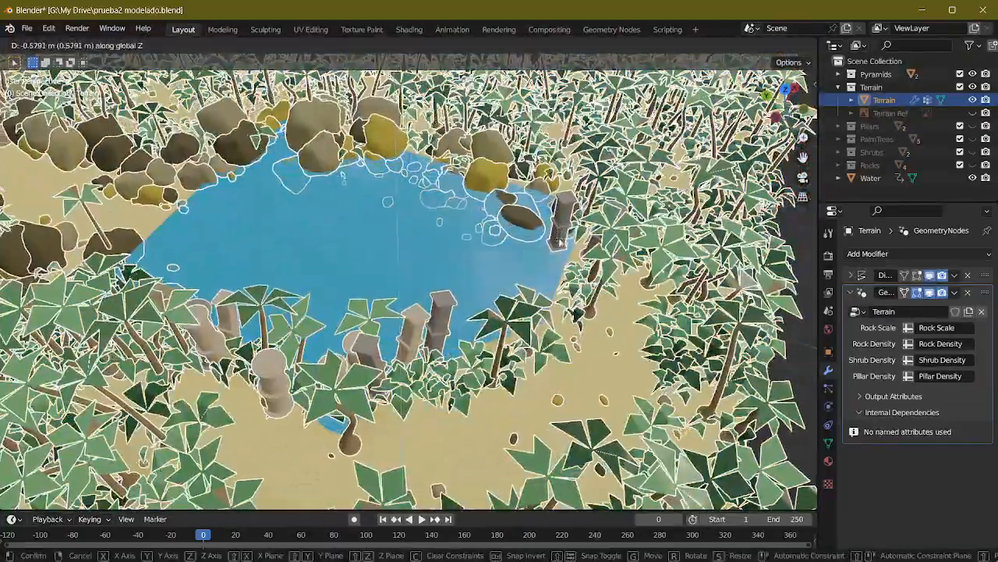
right_click(560, 242)
Step: Lower the Water object along the Z axis by about 0.08 m
click(898, 176)
key(g)
key(z)
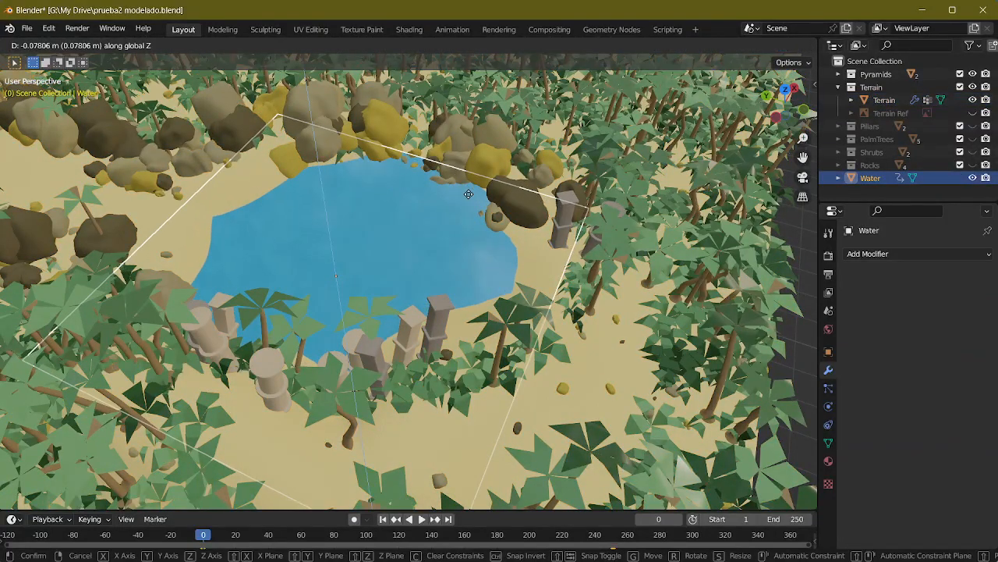
click(468, 193)
Step: Reopen the Terrain in Edit Mode and hide the Water object to reach the rim beside the pillars
middle_drag(468, 194, 693, 240)
click(450, 130)
key(Tab)
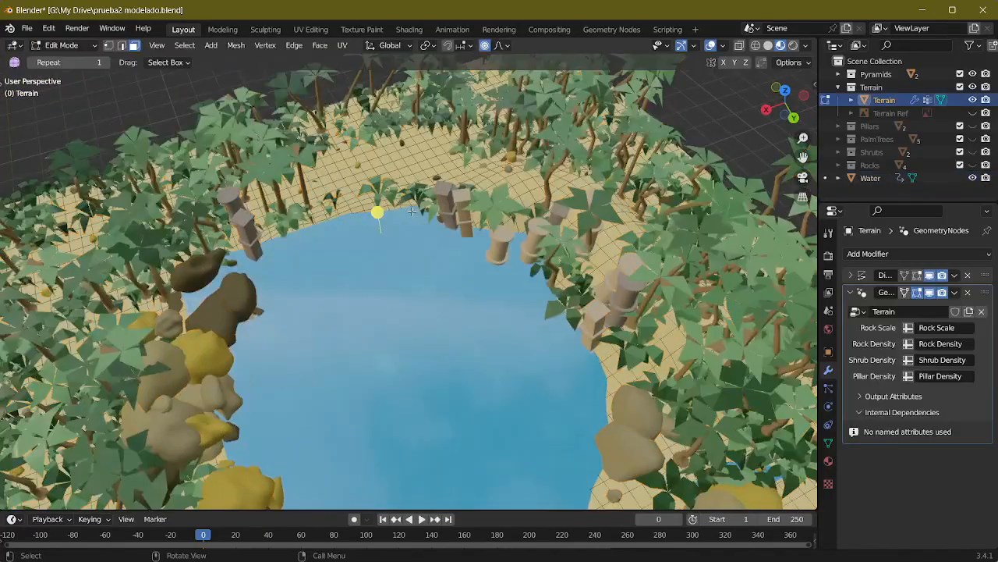
click(973, 177)
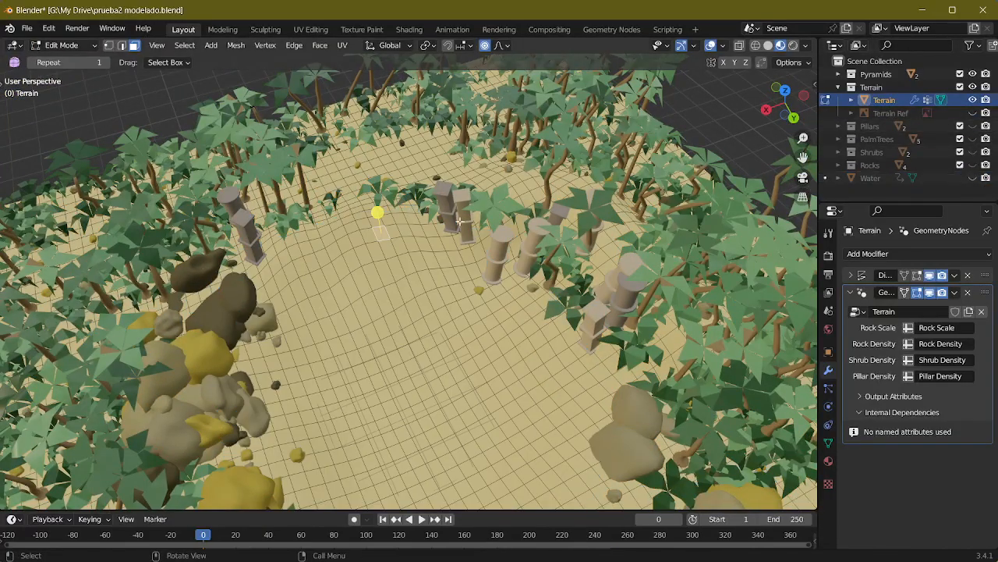
key(g)
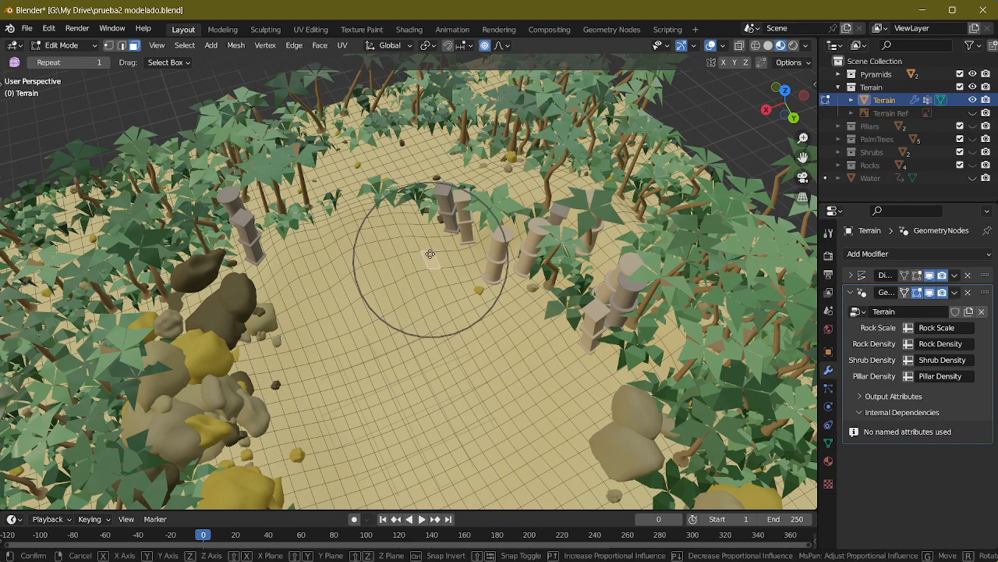
key(z)
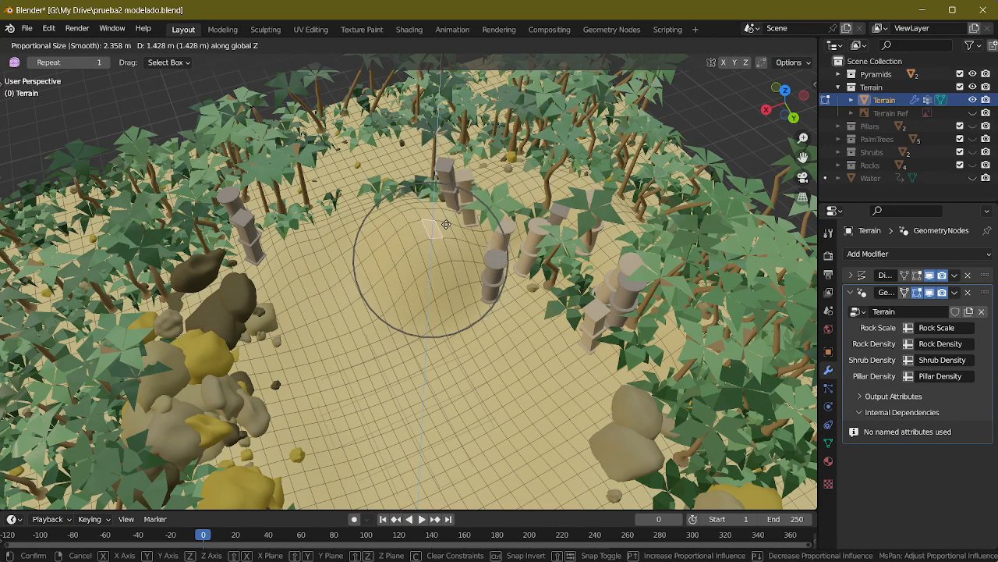
click(437, 237)
Step: Move the terrain face on the pond's slope next to the pillars with smooth proportional editing, radius 2.358 m
key(g)
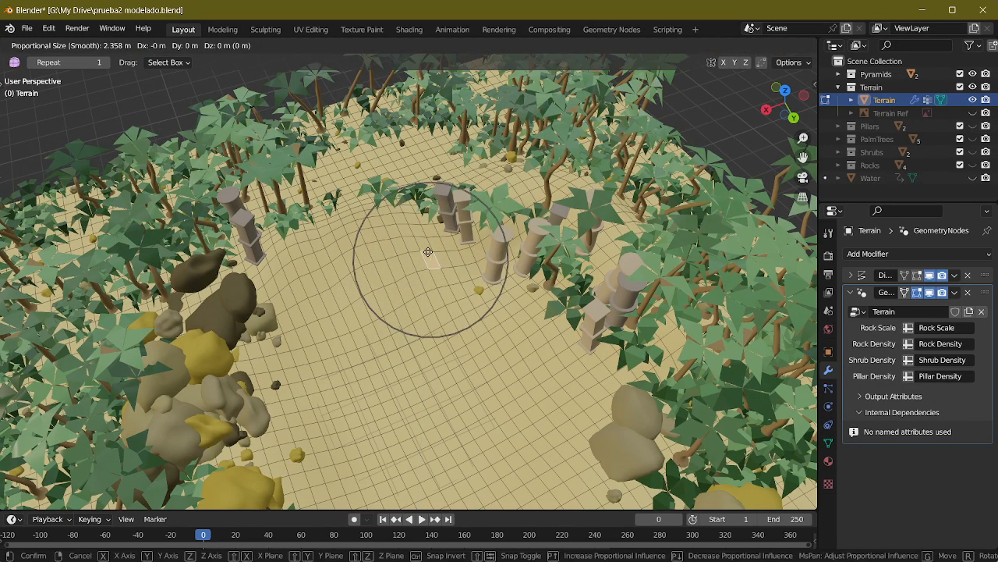
key(z)
click(441, 218)
Step: Return to Object Mode, show the Water object, clear the selection and review the finished scene from several sides
middle_drag(441, 218, 674, 211)
key(Tab)
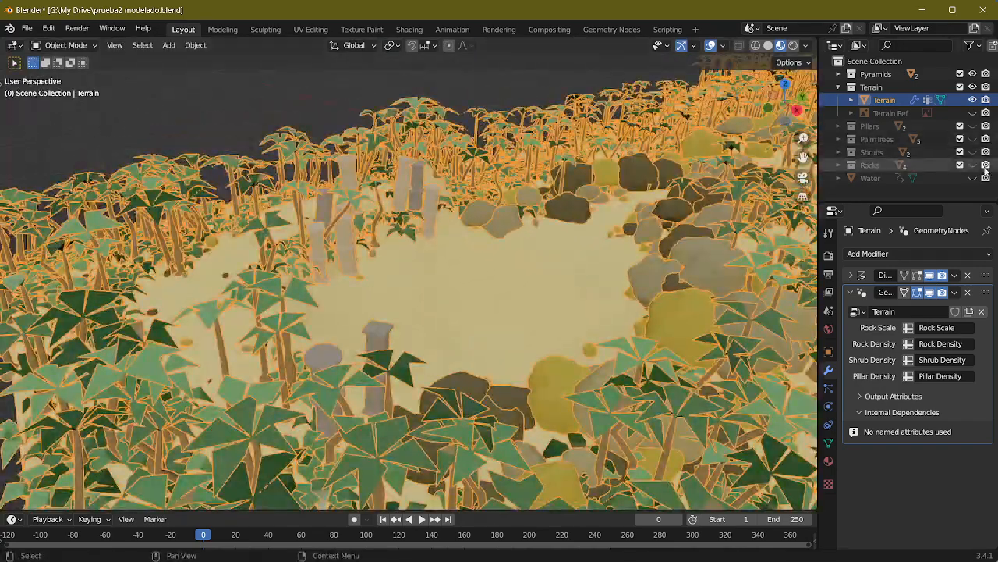
click(972, 177)
middle_drag(514, 227, 673, 415)
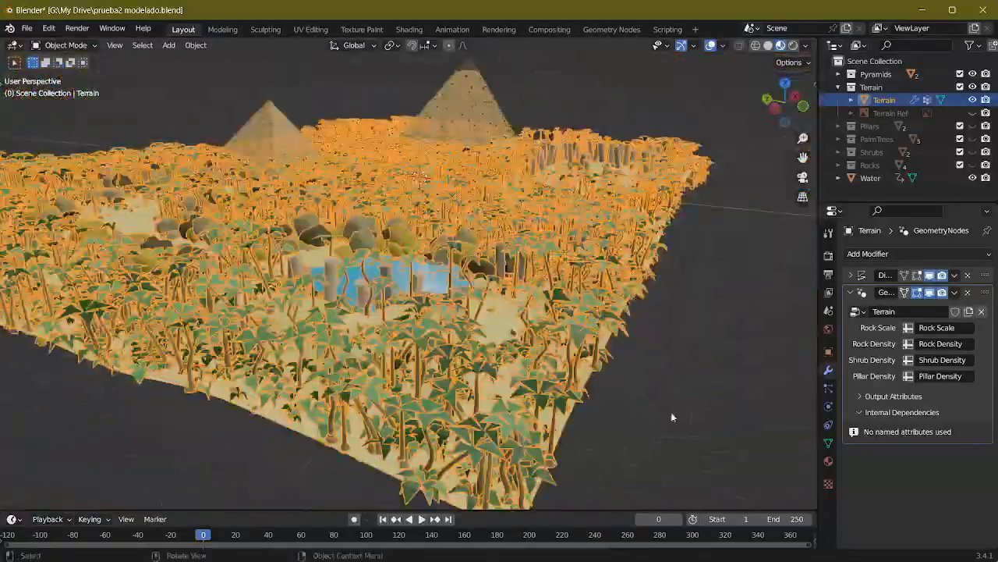
click(673, 415)
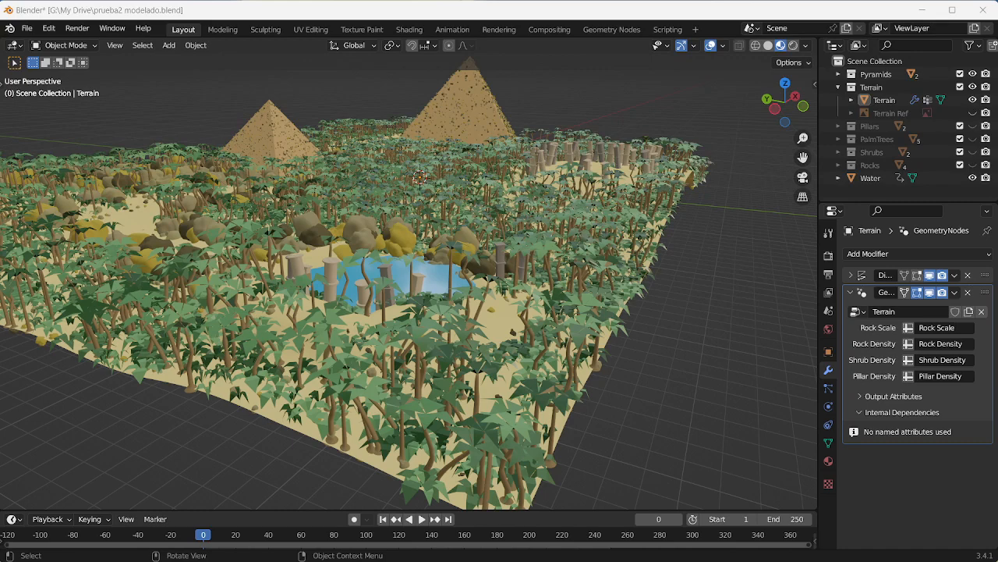
middle_drag(328, 312, 374, 236)
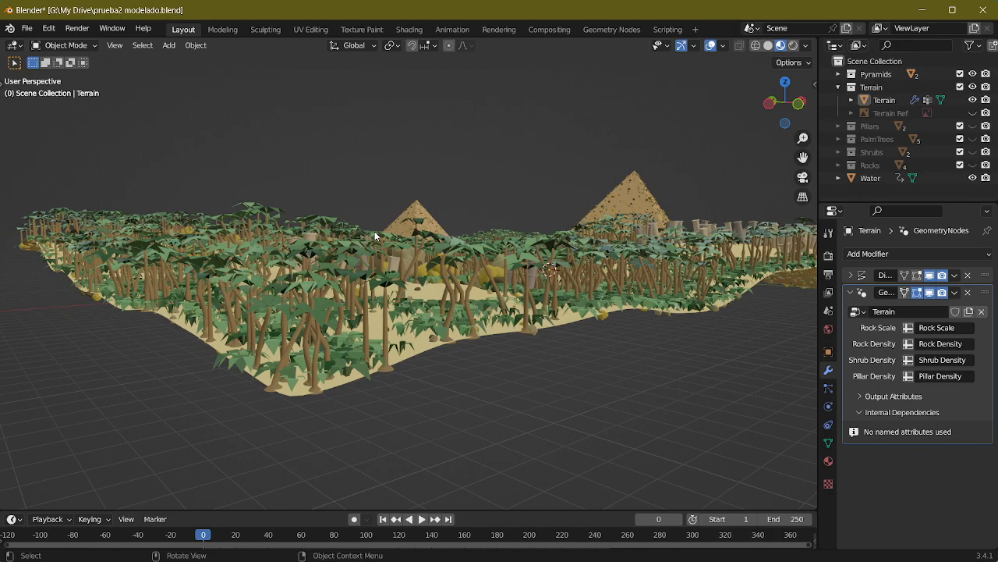
mouse_move(375, 236)
middle_down()
mouse_move(521, 210)
mouse_move(423, 167)
mouse_move(568, 169)
mouse_move(573, 207)
mouse_move(557, 218)
mouse_move(393, 234)
mouse_move(404, 272)
mouse_move(408, 252)
mouse_move(385, 252)
middle_up()
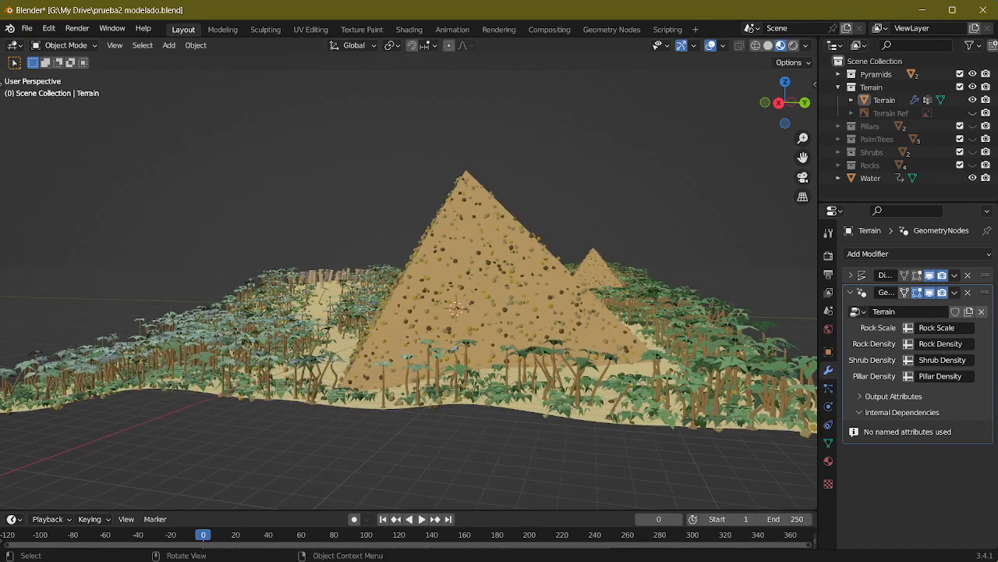